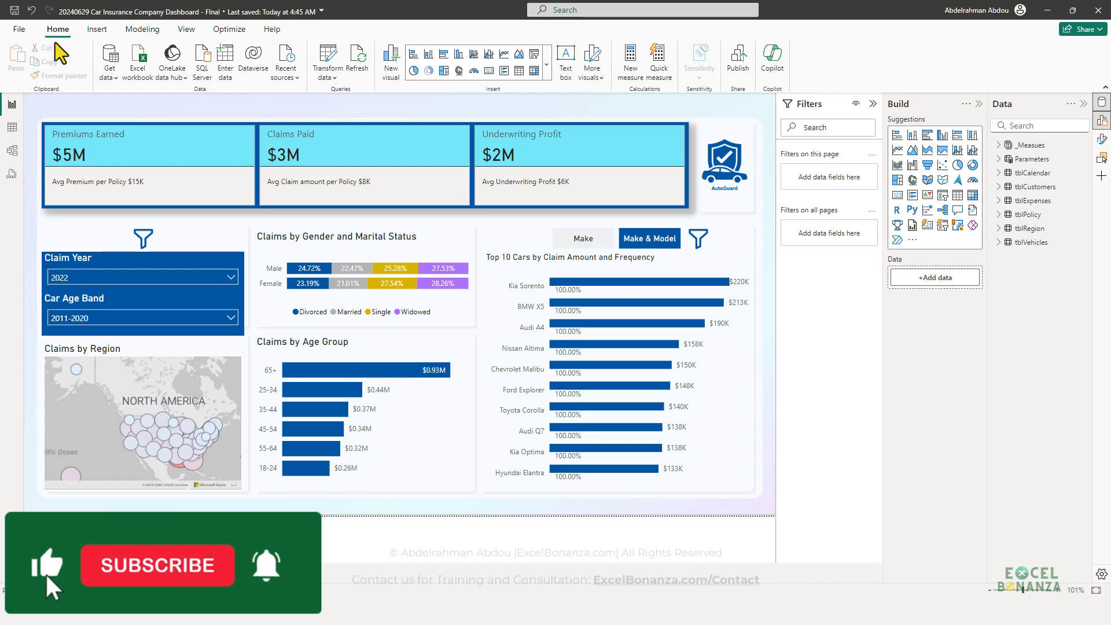
Step: Create a blank report and save it as Car Insurance Dashboard in the Filming folder
left_click(19, 29)
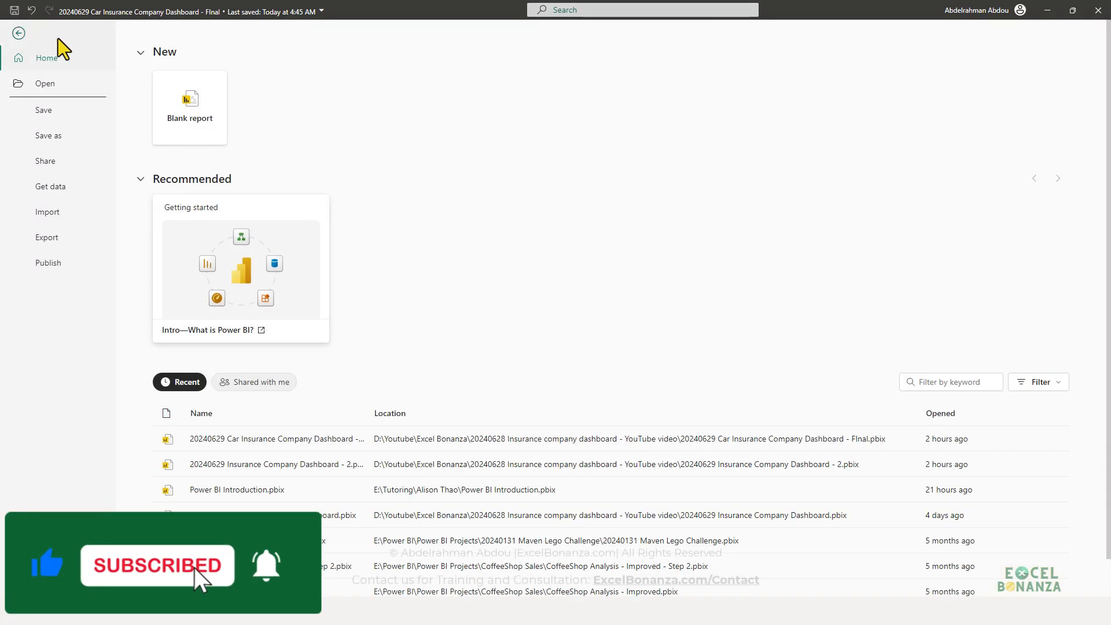
left_click(200, 116)
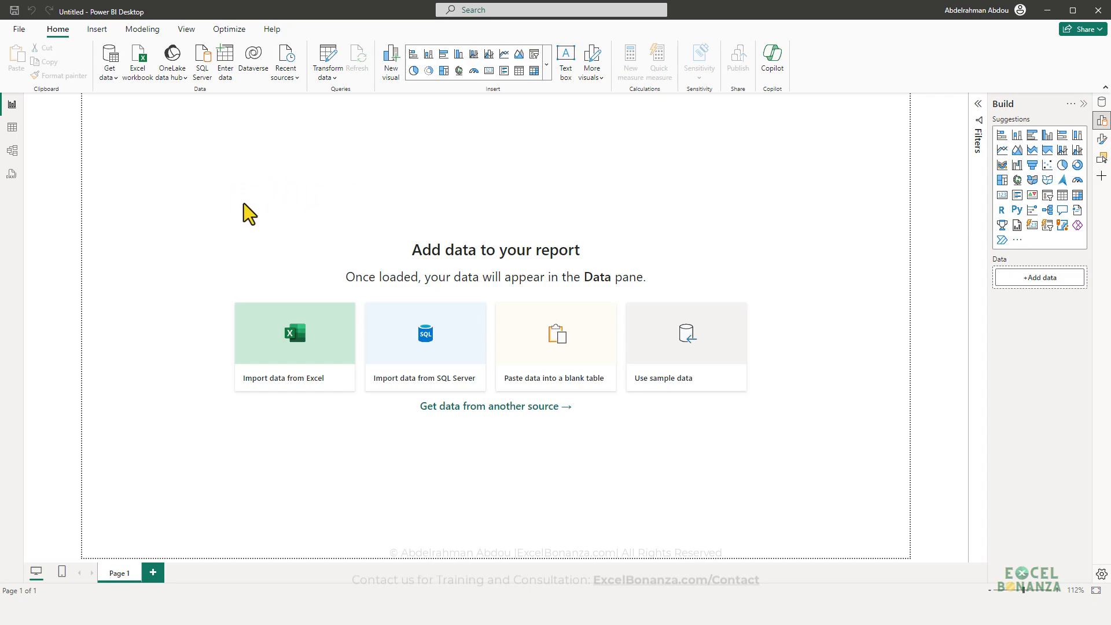
key("ctrl+s")
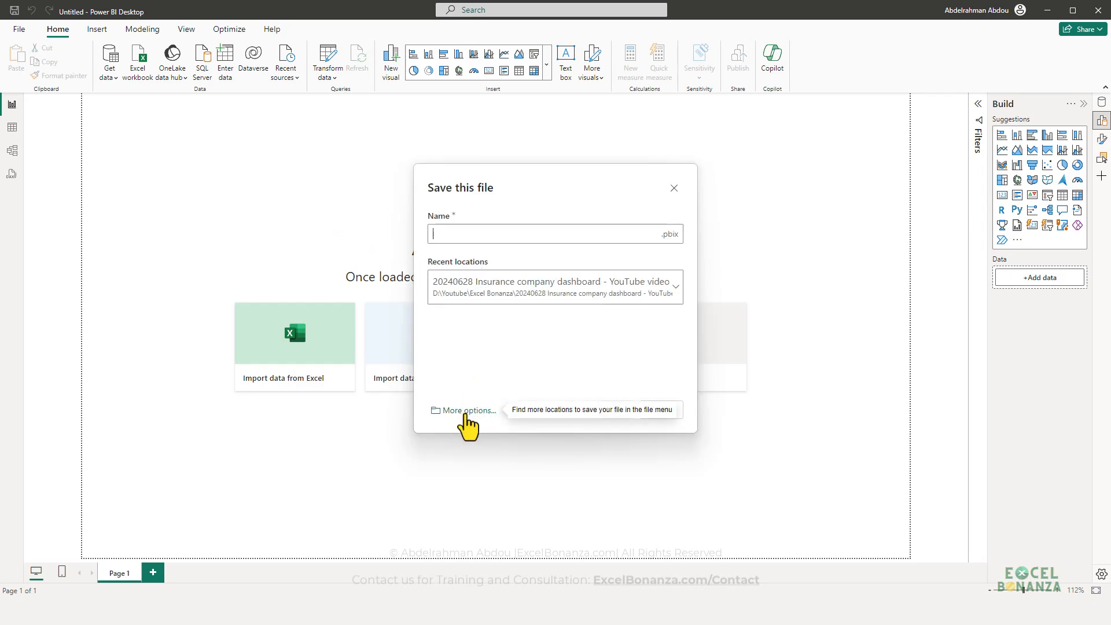
left_click(453, 383)
type("Car Insurance Dasboar")
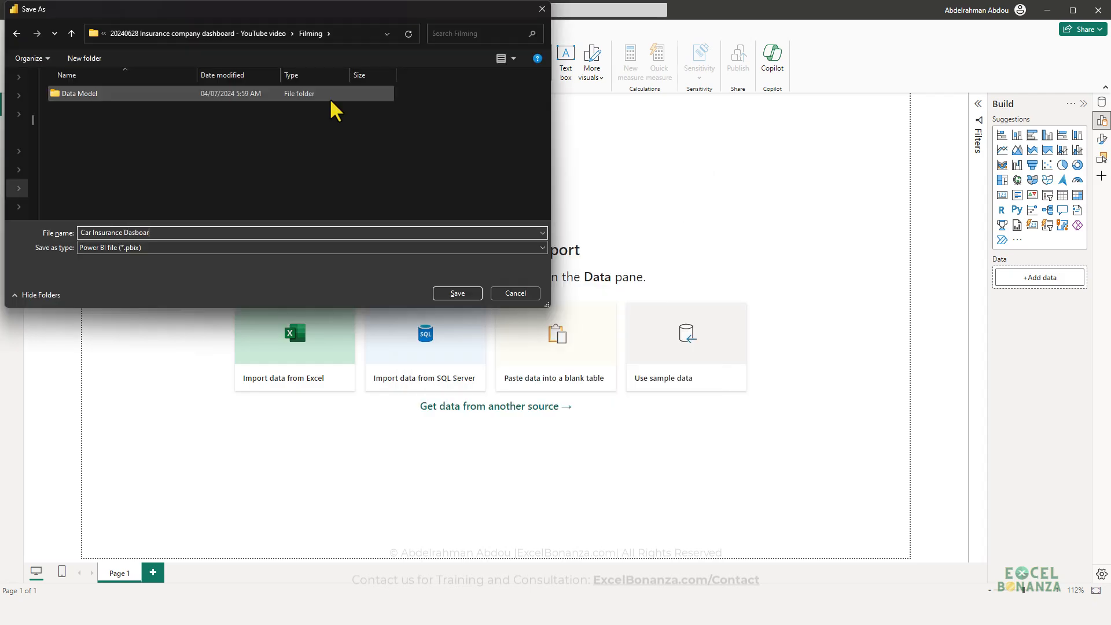
key("BackSpace")
key("BackSpace")
key("BackSpace")
key("BackSpace")
type("hboard")
key("Return")
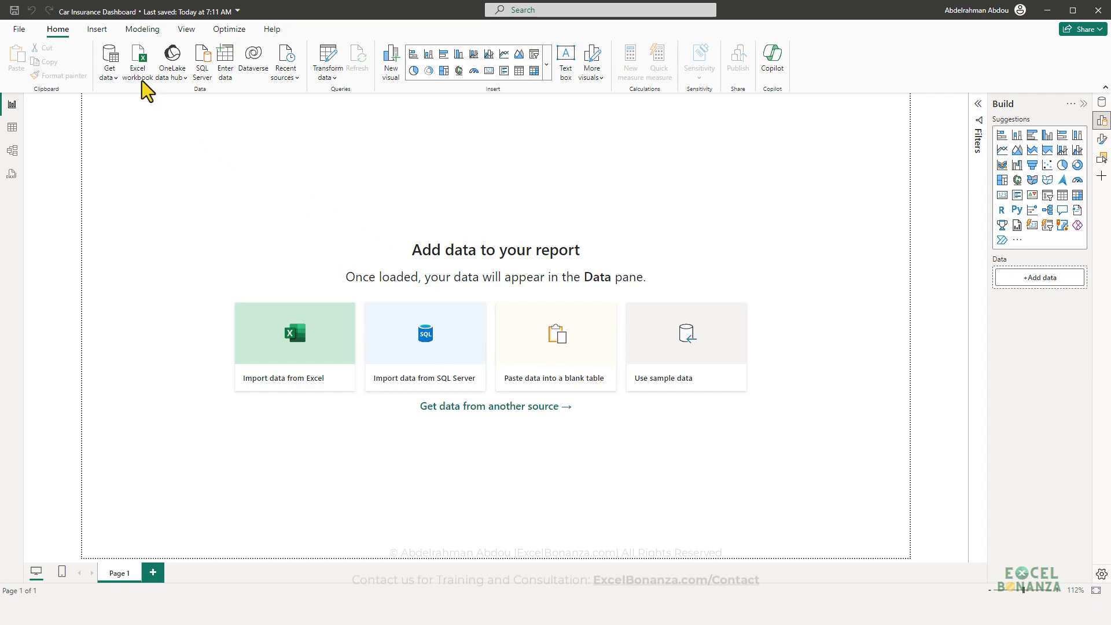
Step: Connect to the Customers.xlsx file from the Data Model folder as an Excel Workbook data source
left_click(112, 74)
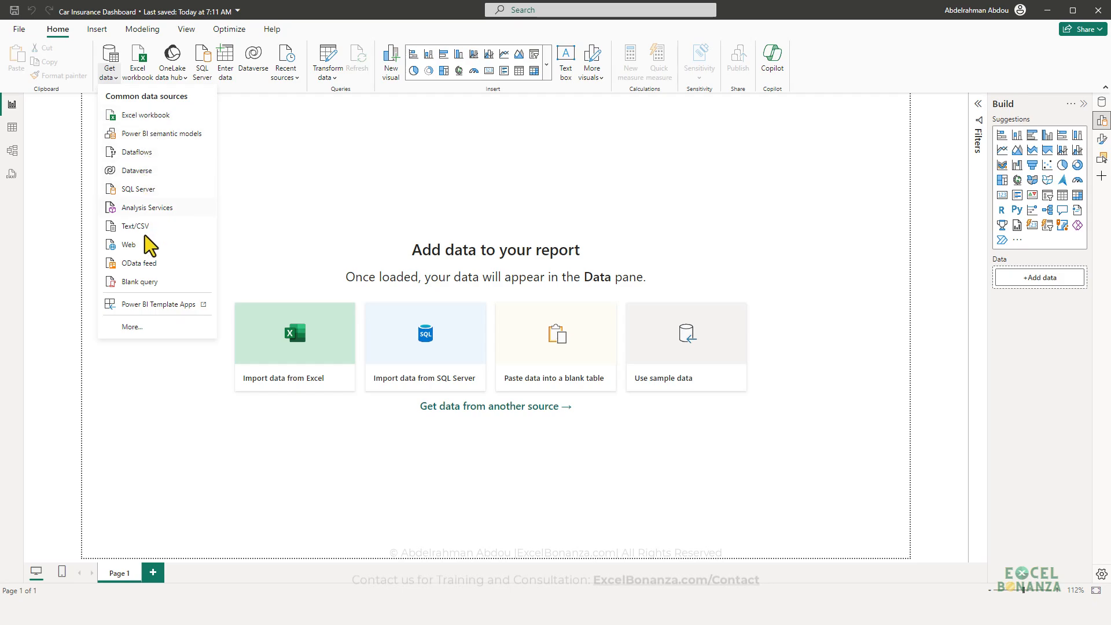
left_click(143, 331)
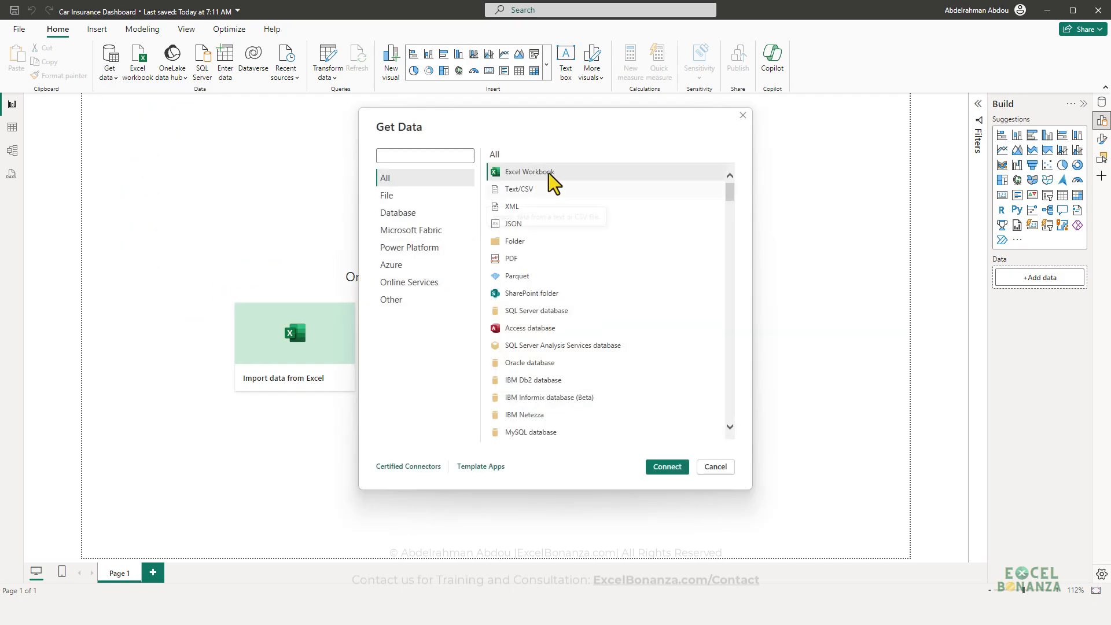
scroll(653, 359, "down", 6)
scroll(671, 370, "down", 3)
scroll(685, 386, "up", 10)
double_click(534, 172)
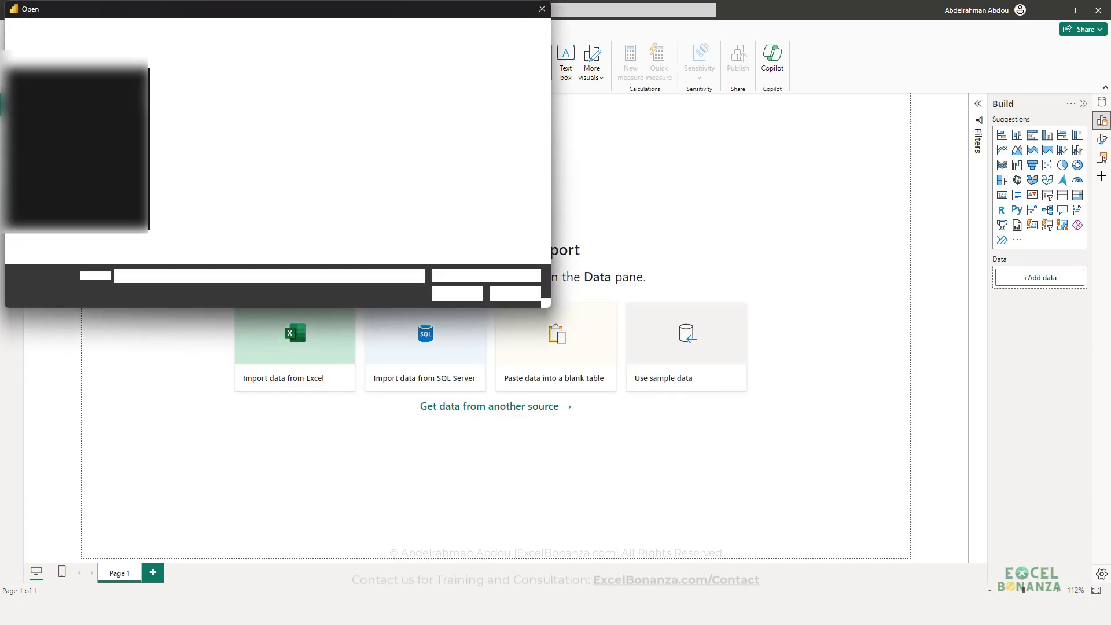
key("ctrl+v")
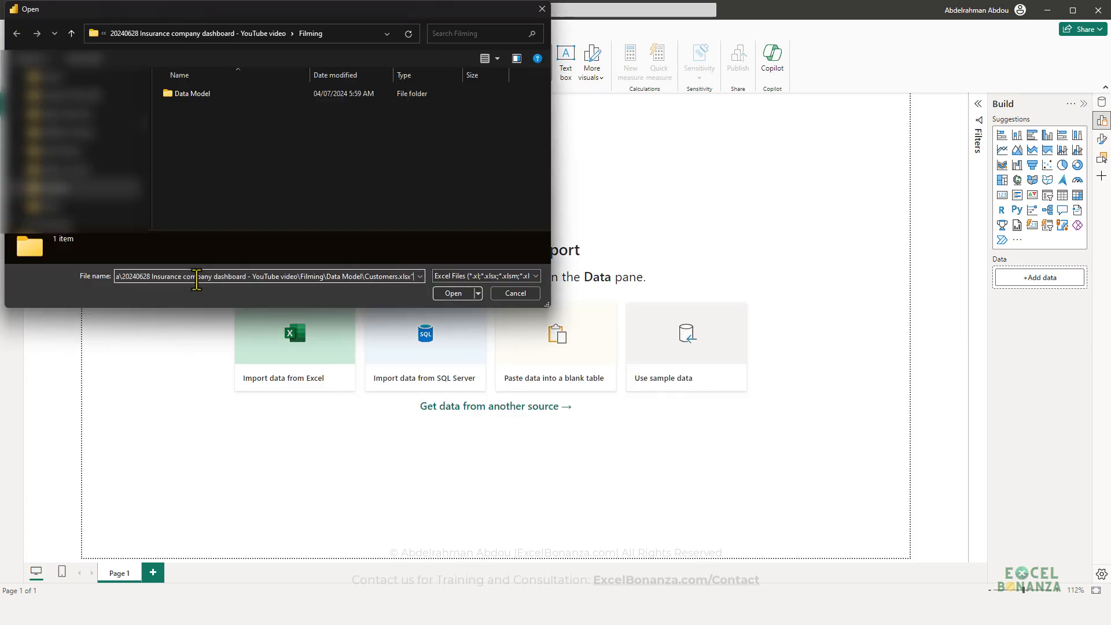
key("Return")
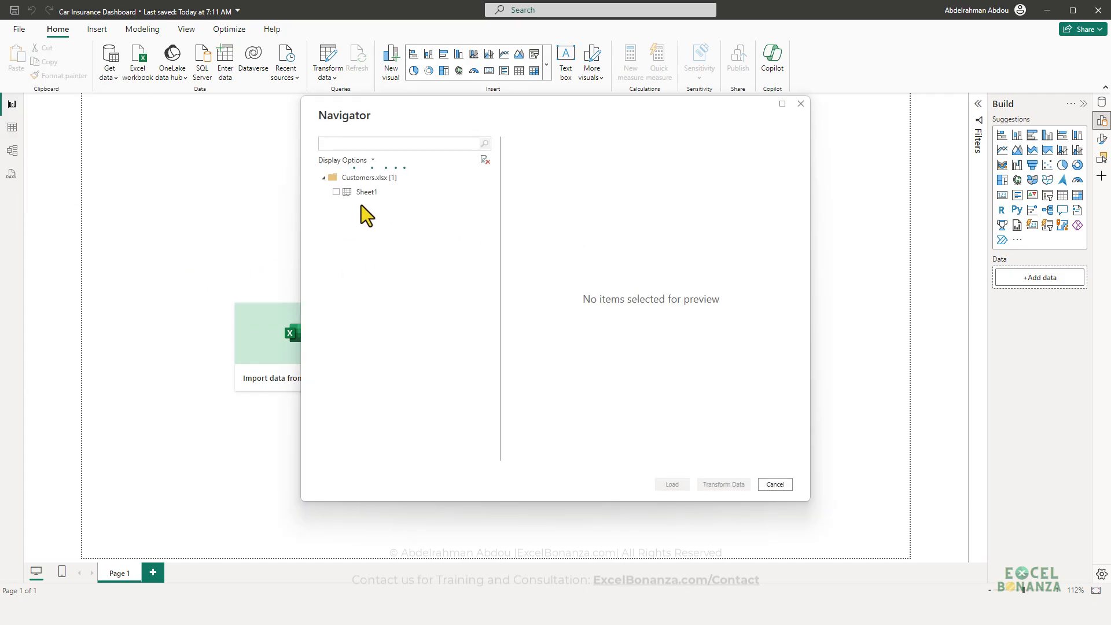
Step: Bring Sheet1 of the Customers workbook into Power Query for transformation and rename the query Customers
left_click(358, 195)
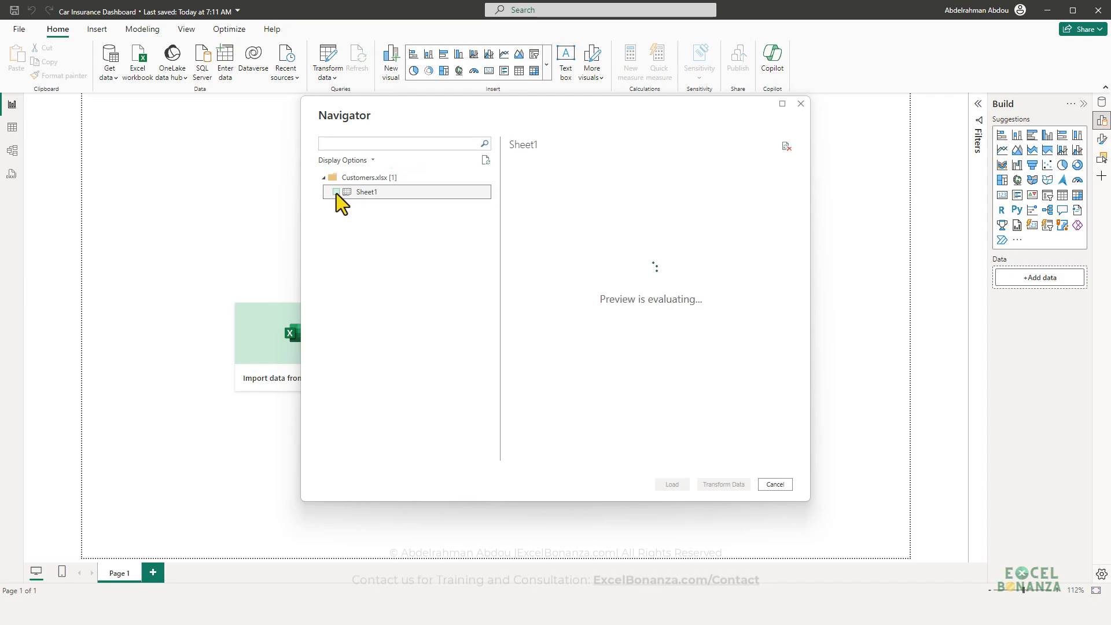
left_click_drag(592, 459, 525, 456)
left_click(336, 191)
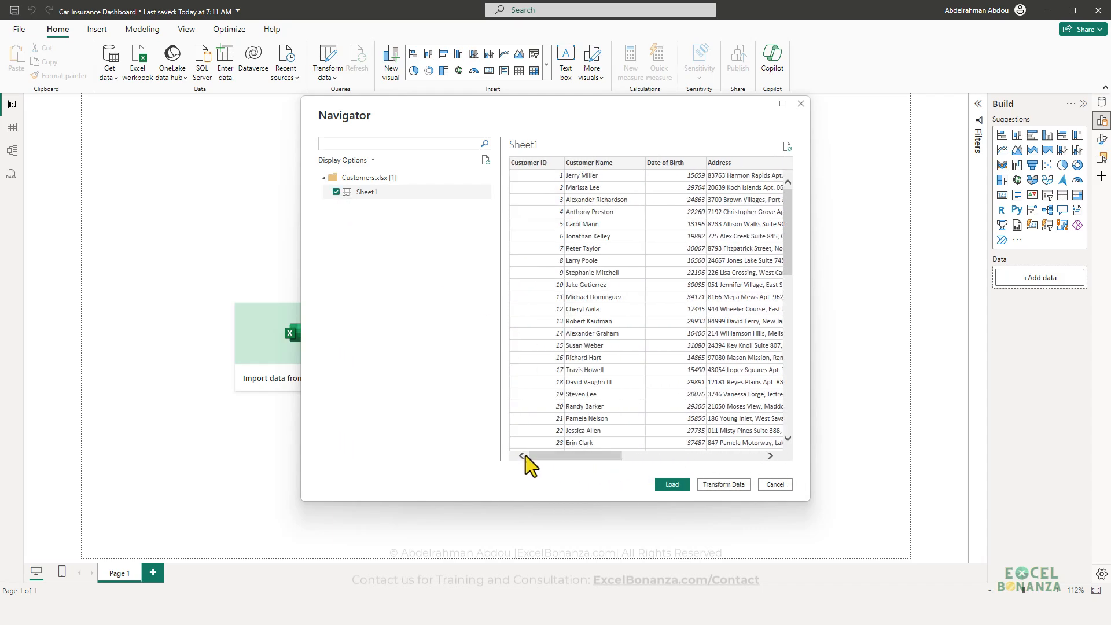
left_click(723, 484)
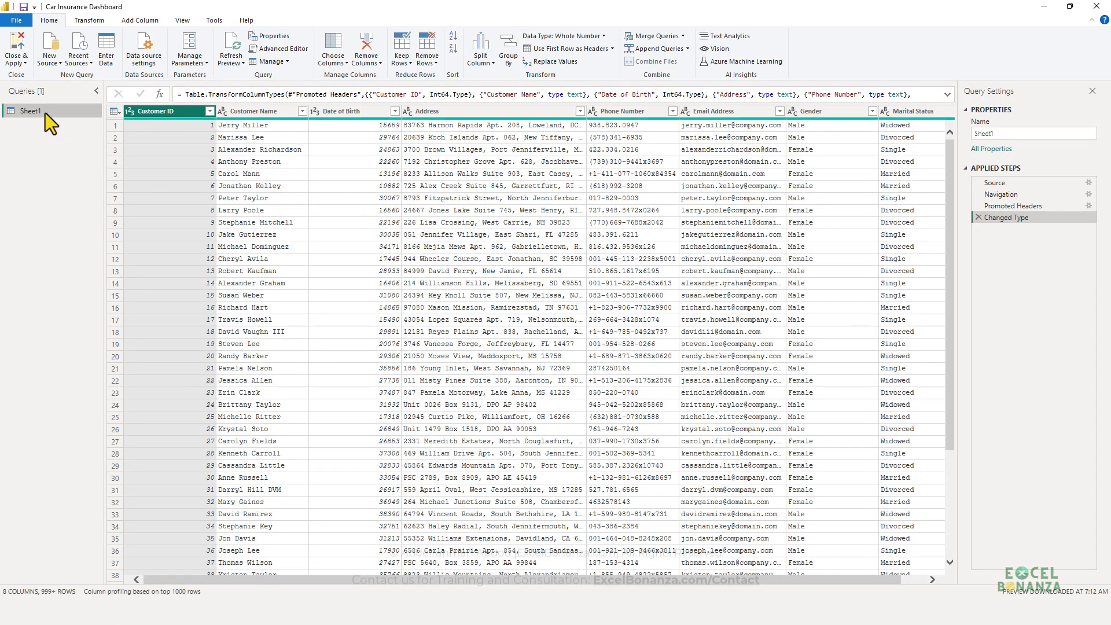
double_click(45, 113)
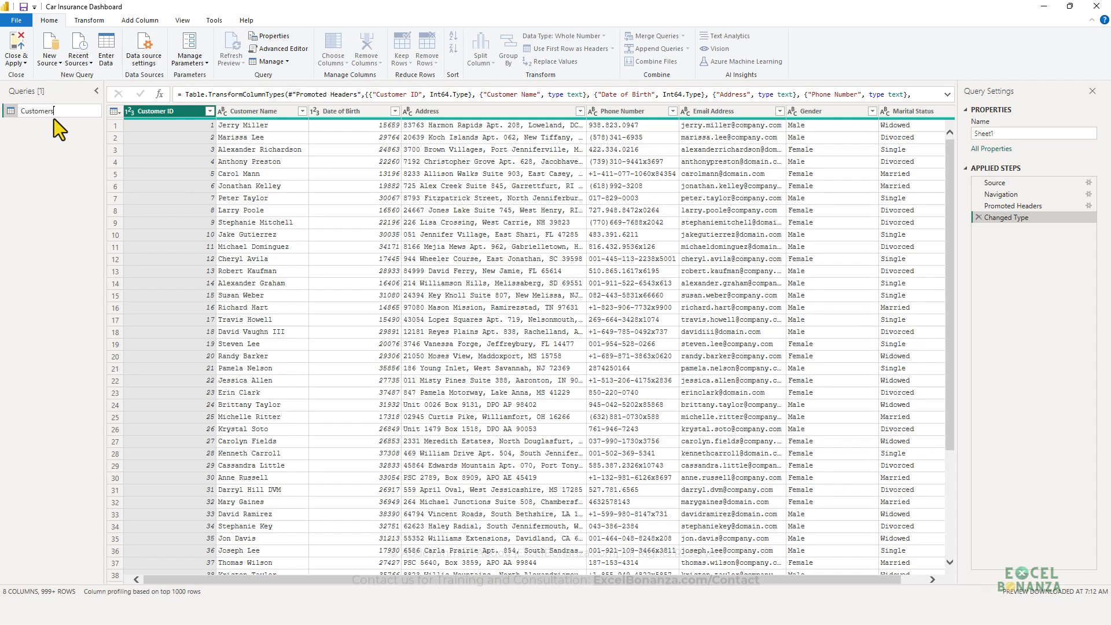
key("Return")
Step: Change the Date of Birth column of the Customers query to the Date type, replacing the current conversion
left_click(317, 172)
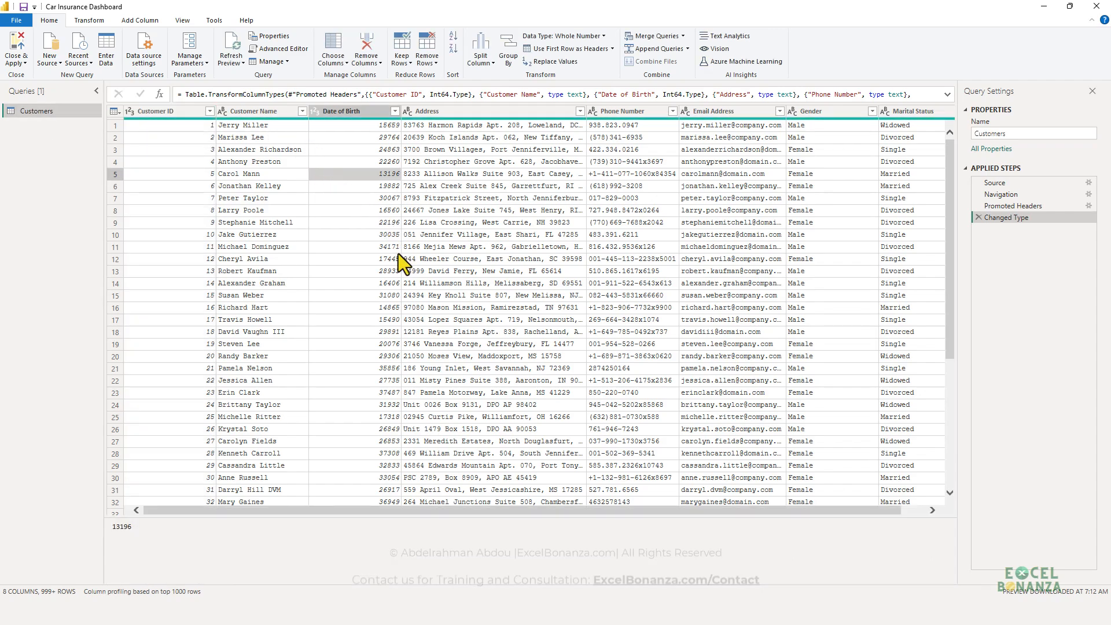
left_click(239, 200)
left_click(259, 223)
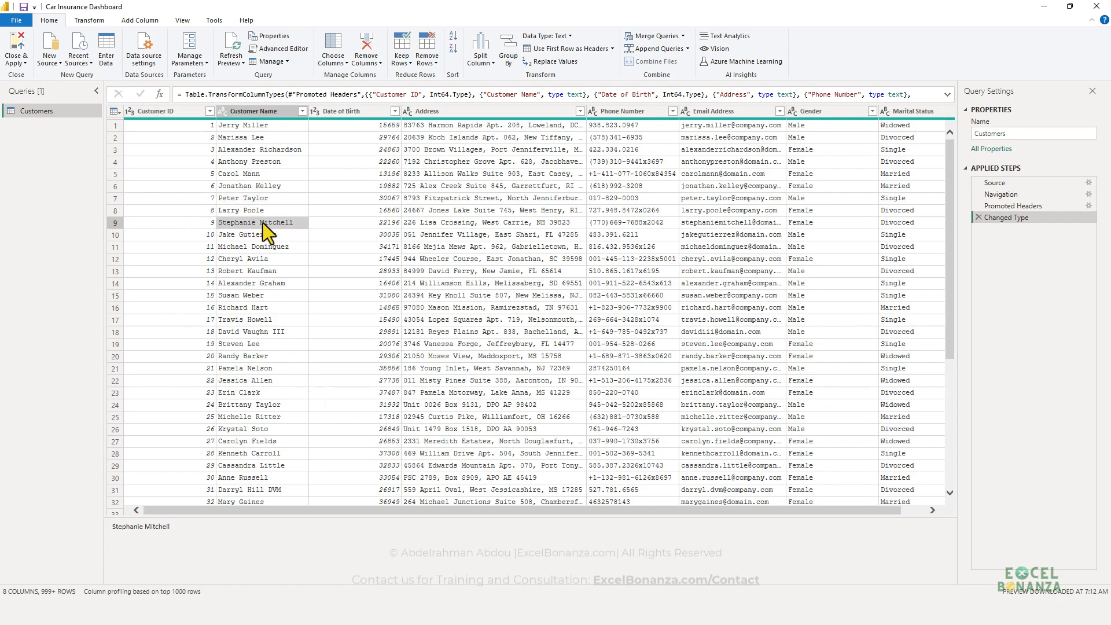
left_click_drag(356, 512, 379, 510)
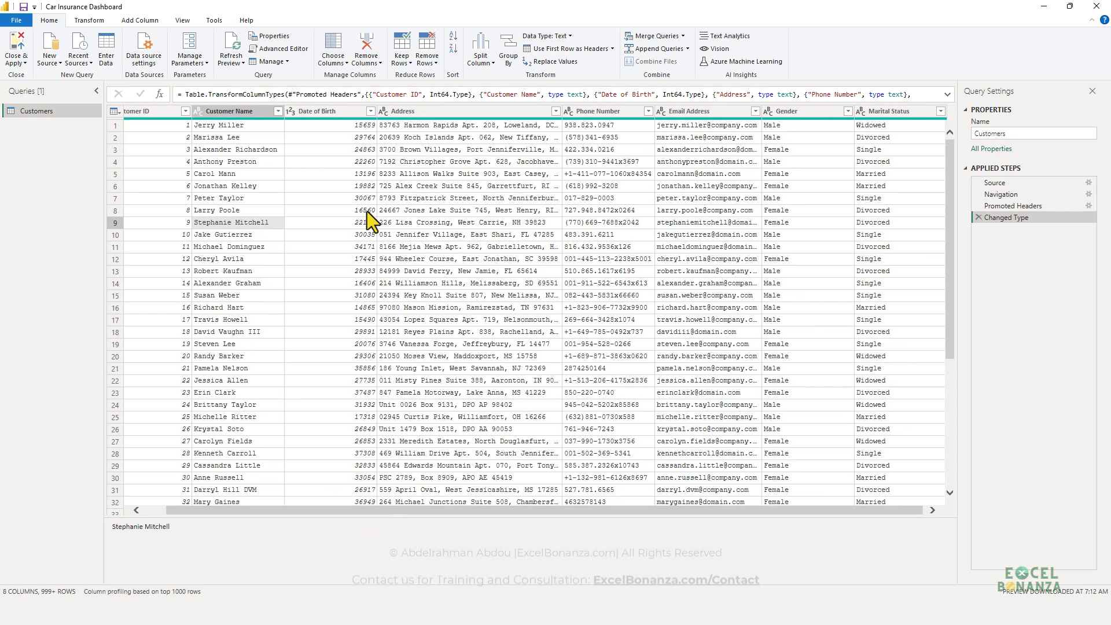
left_click(345, 164)
left_click(340, 111)
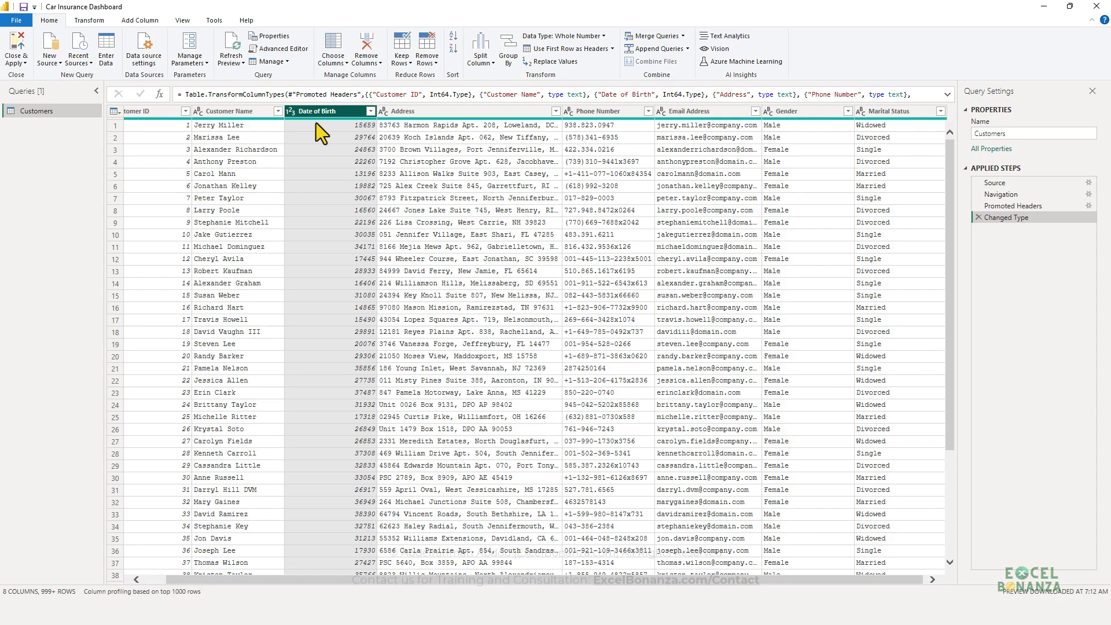
left_click(290, 112)
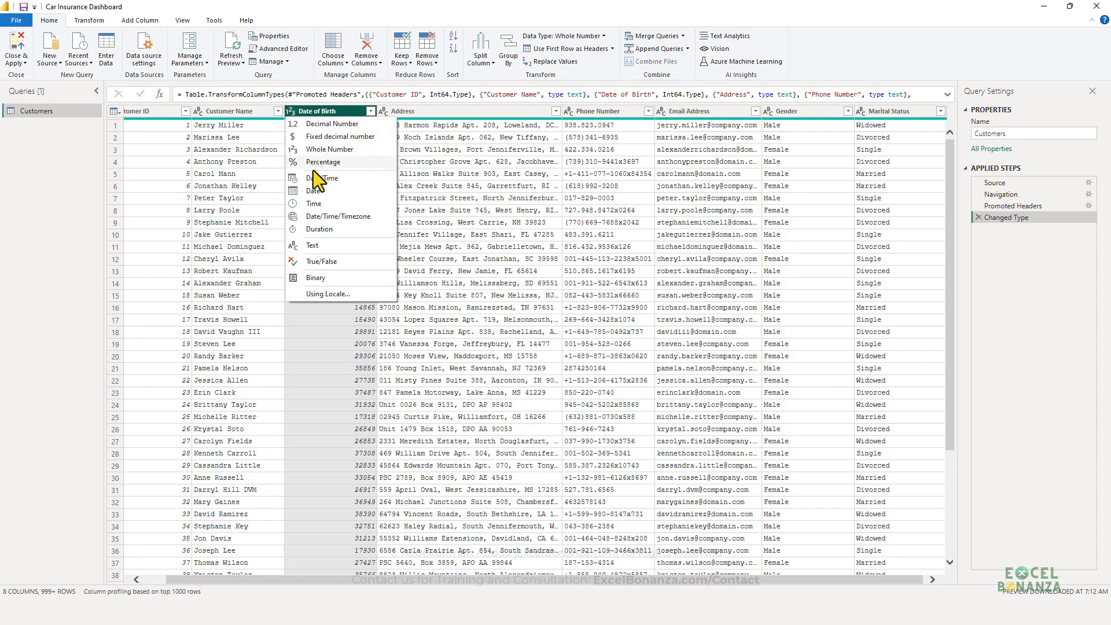
left_click(313, 191)
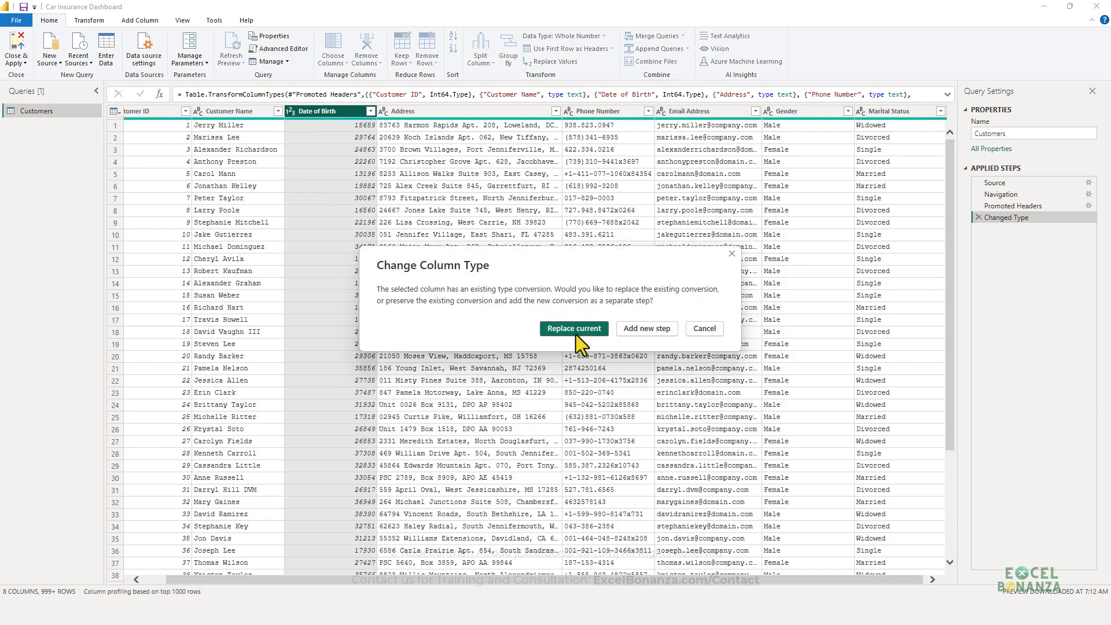
left_click(576, 330)
Step: Examine the Date of Birth values and the customer columns from Address through Marital Status
left_click(357, 150)
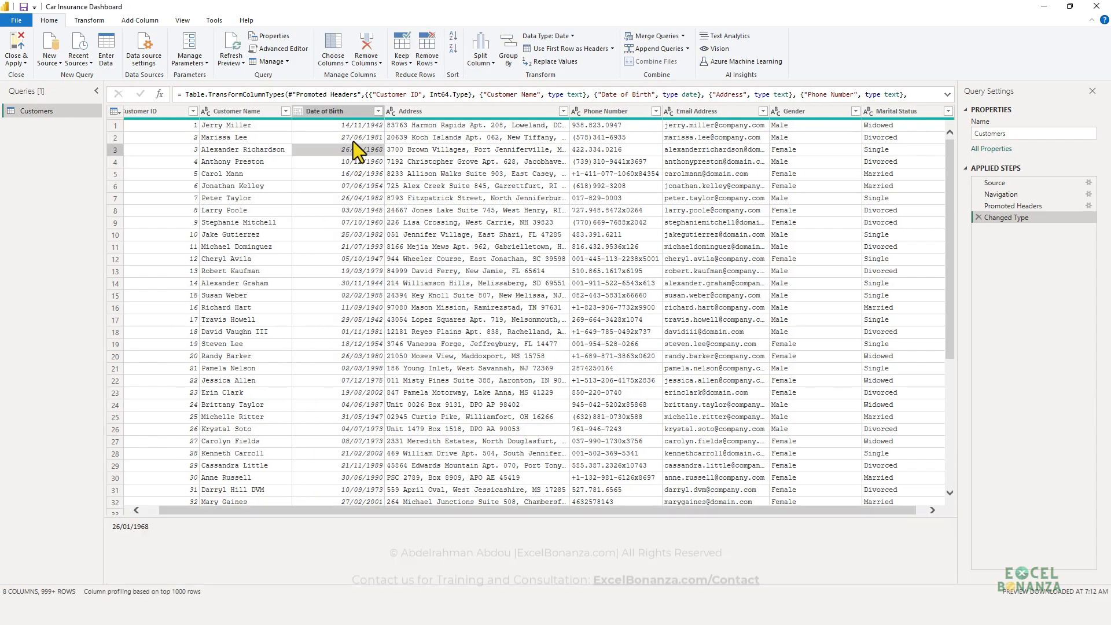
left_click(354, 141)
left_click(357, 129)
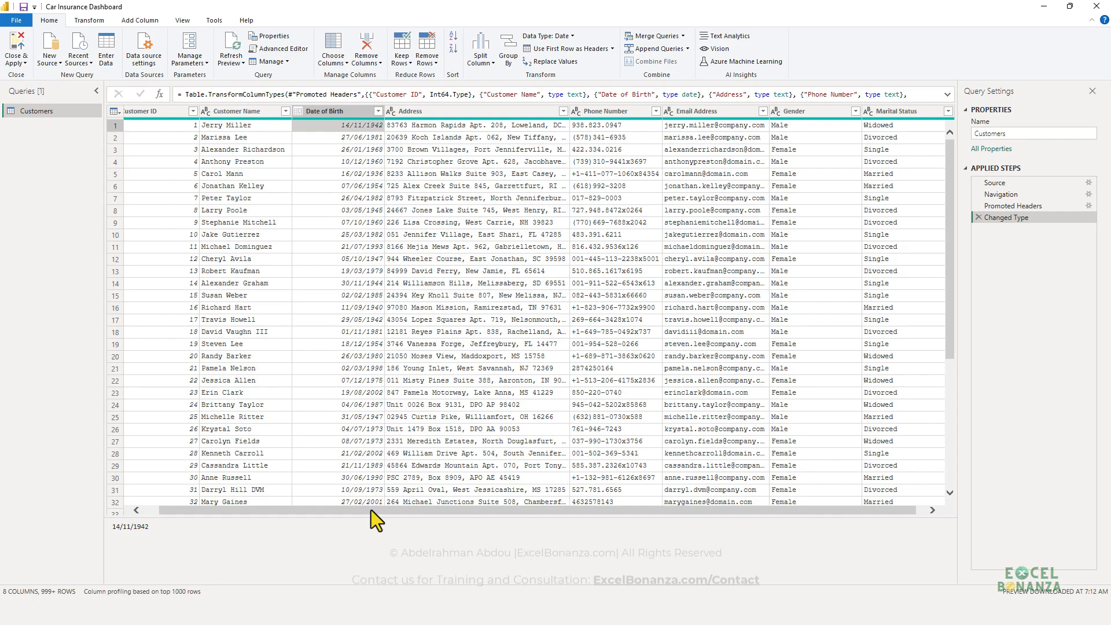
left_click(492, 110)
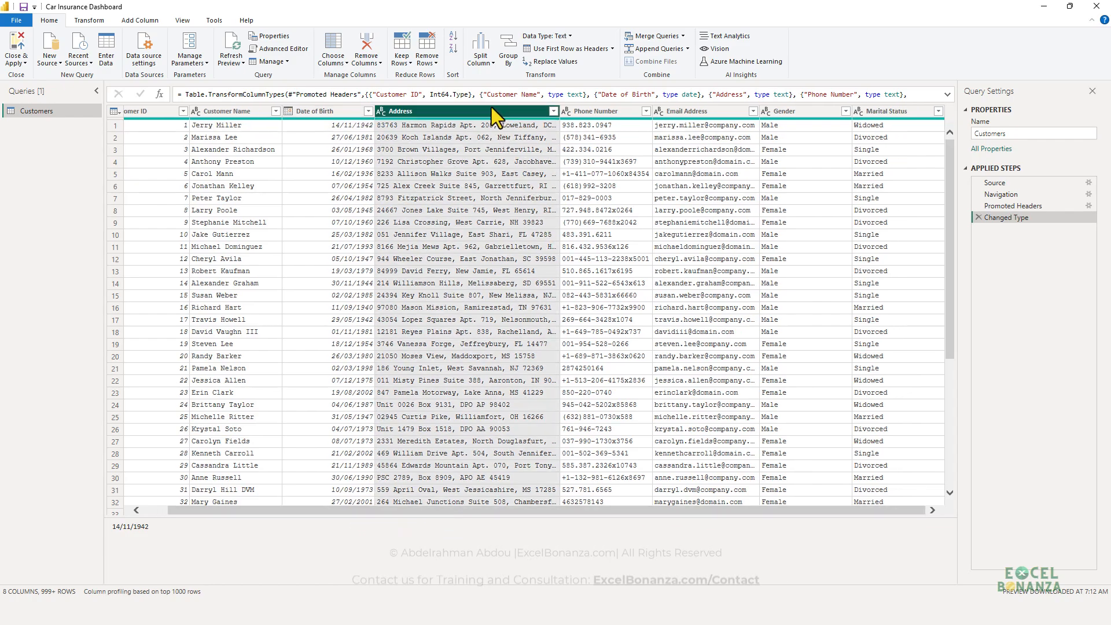
left_click(623, 116)
left_click(696, 115)
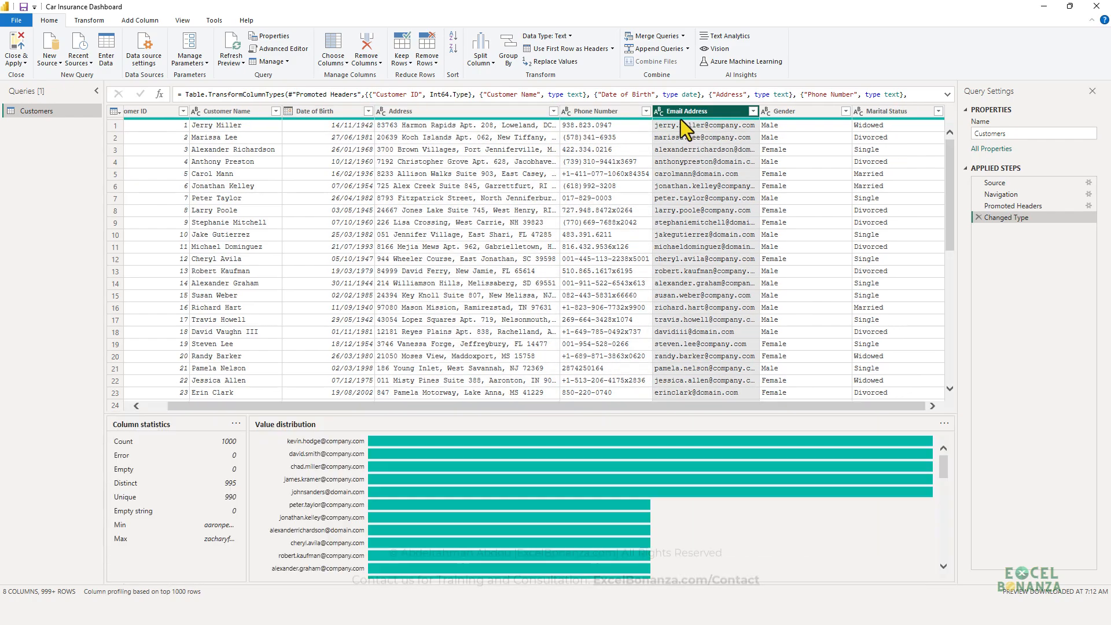
left_click(791, 112)
left_click(903, 112)
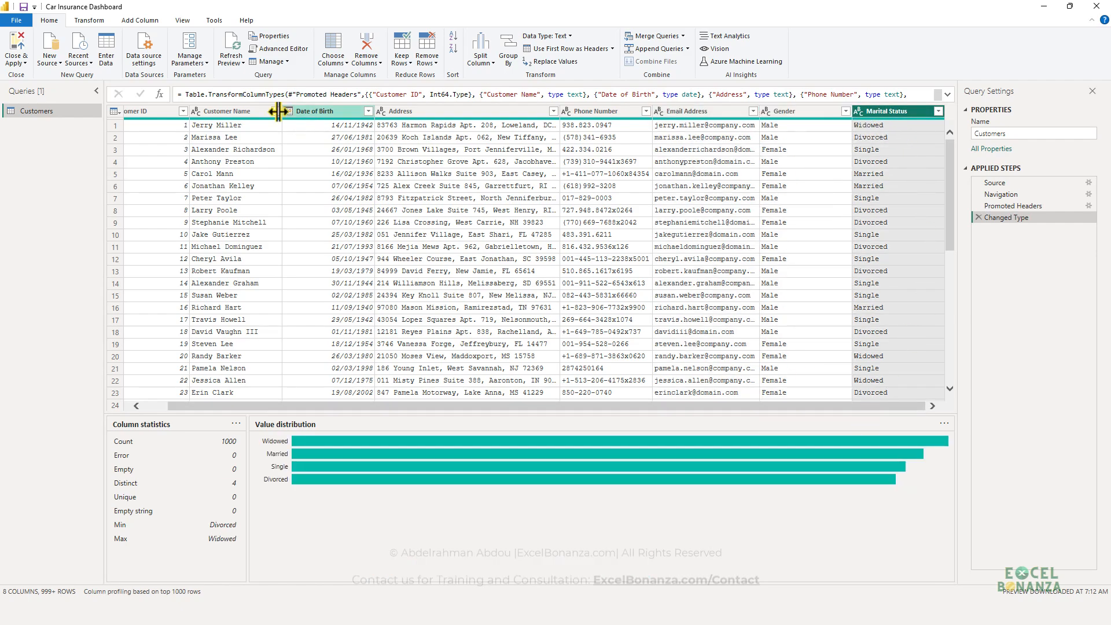
scroll(283, 406, "left", 1)
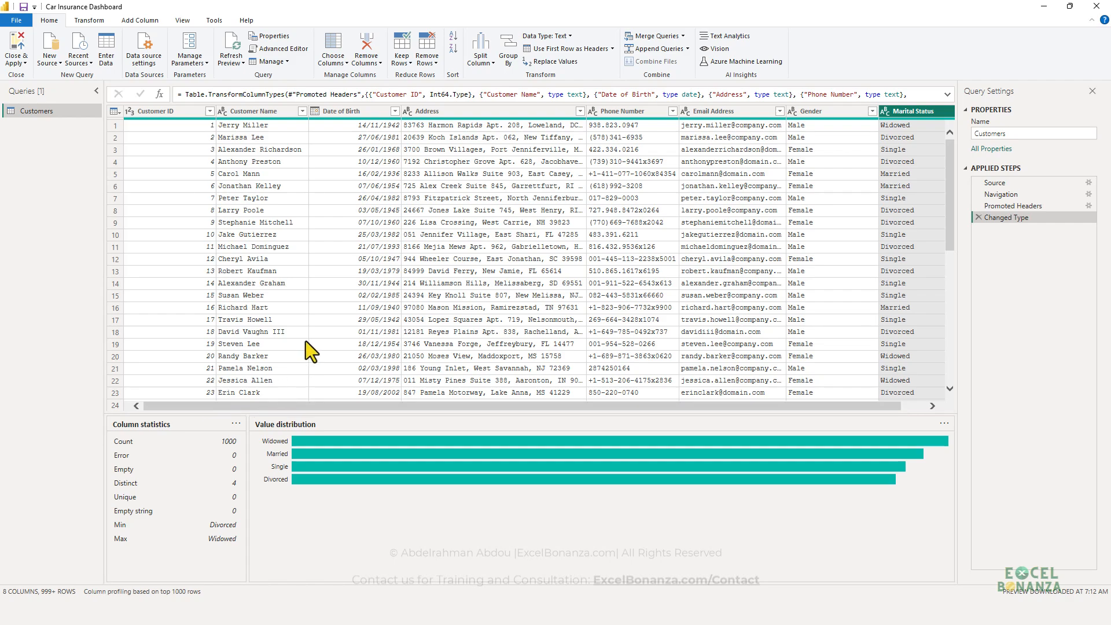
Step: Add a new Excel Workbook query from the Insurance claims Fact table file, using its Car_Insurance_Company_Fact_Tabl sheet
right_click(52, 128)
mouse_move(88, 150)
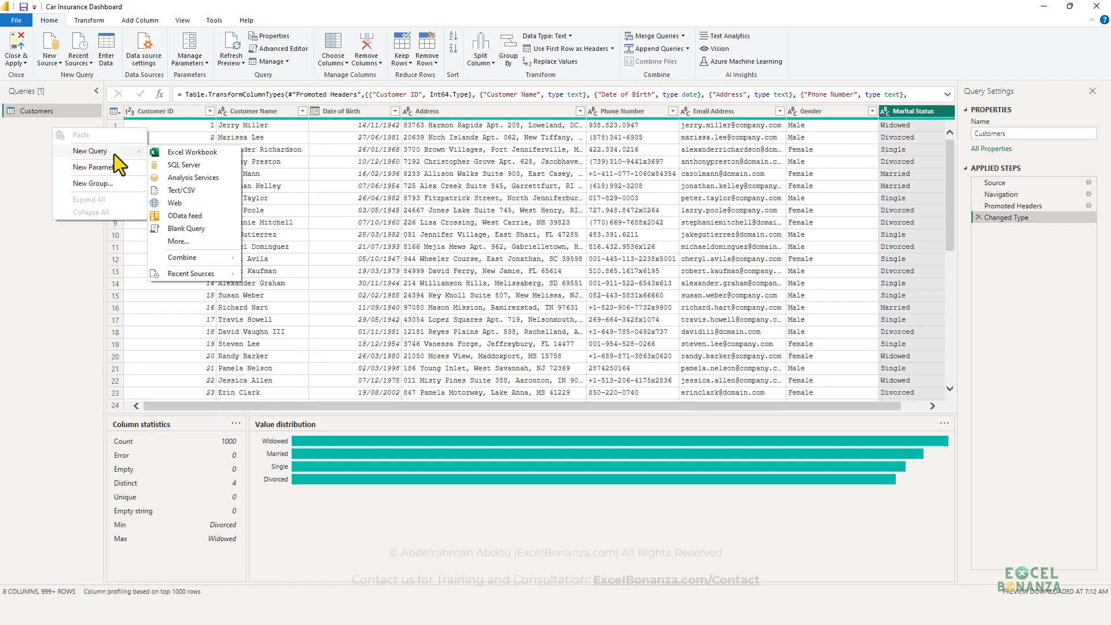
left_click(186, 153)
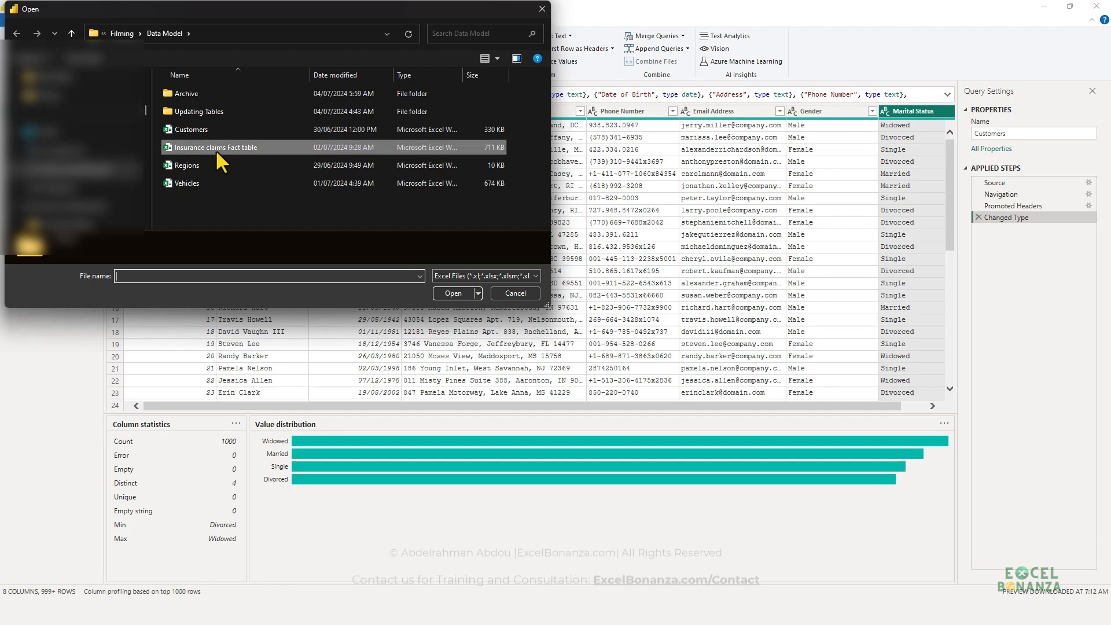
double_click(215, 148)
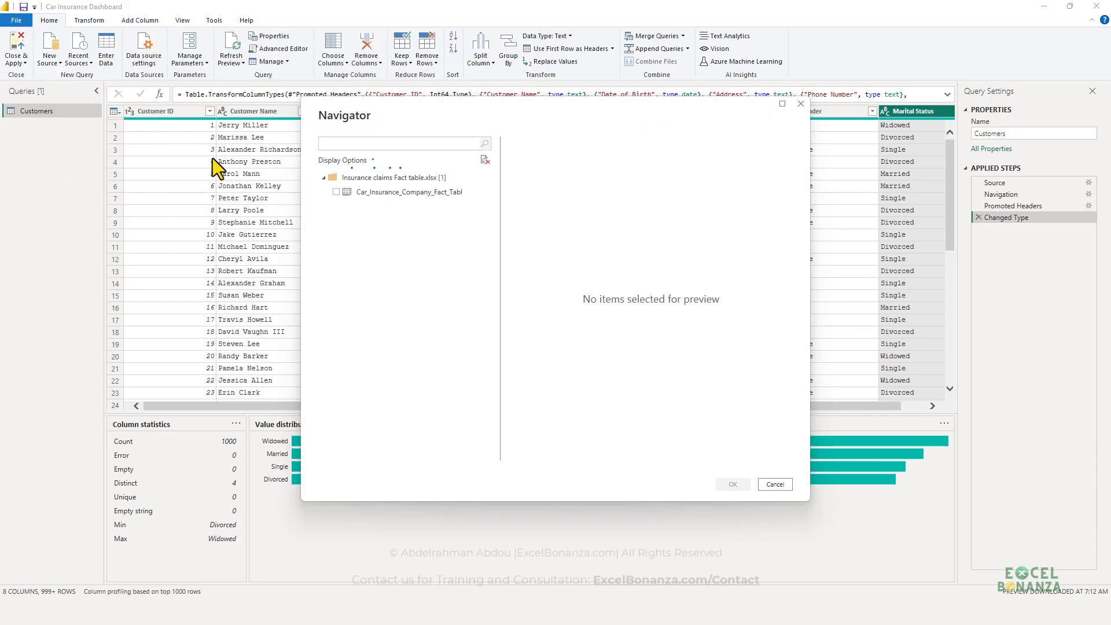
left_click(337, 192)
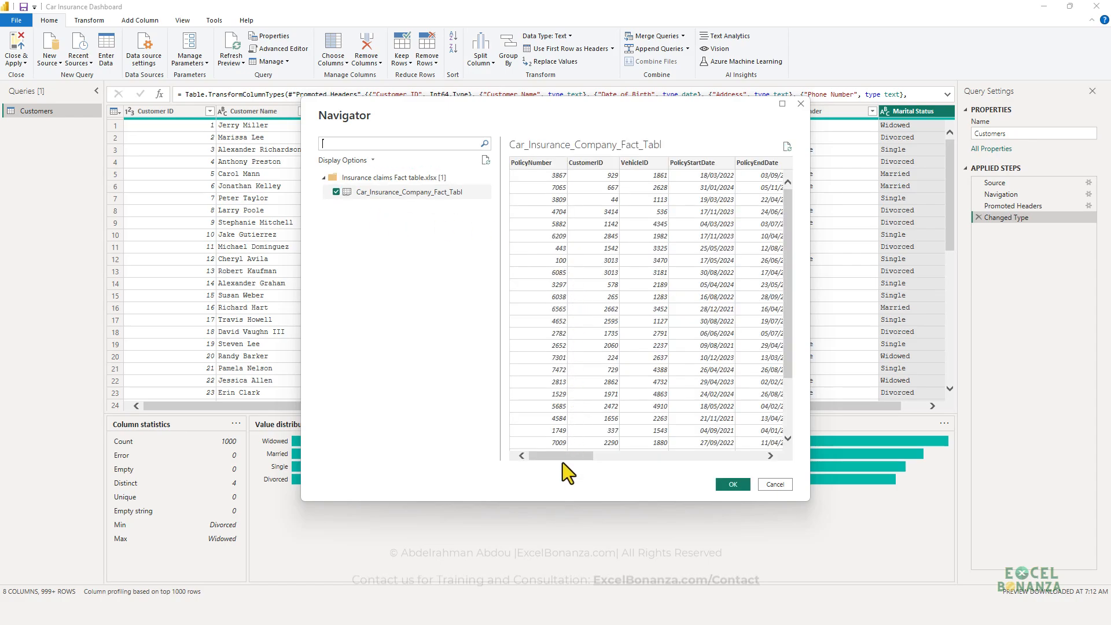
left_click_drag(586, 455, 749, 456)
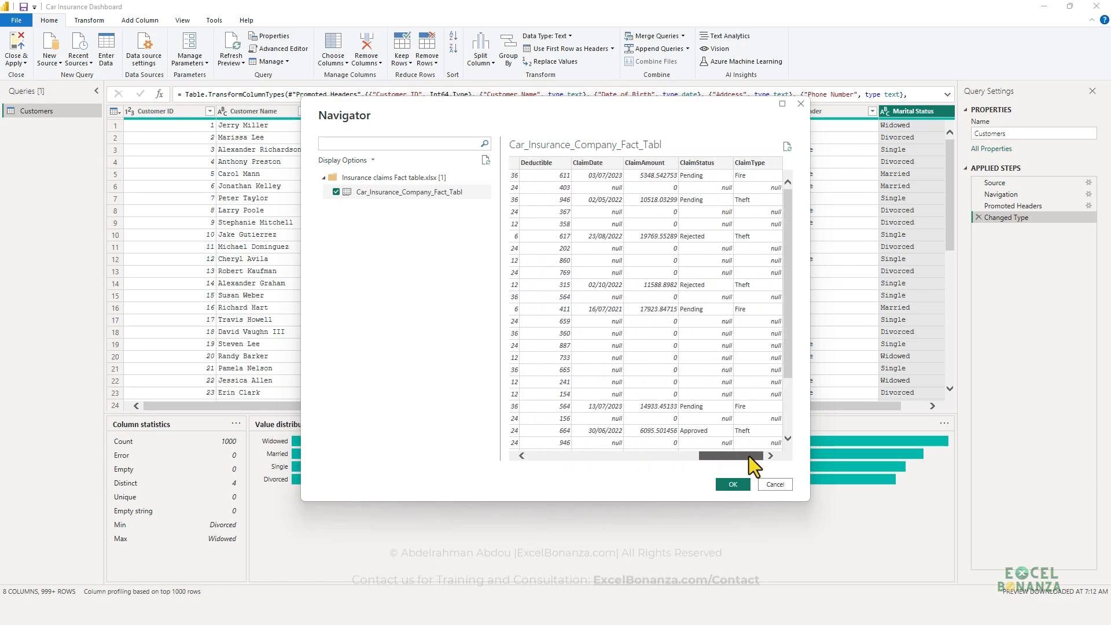
left_click(730, 485)
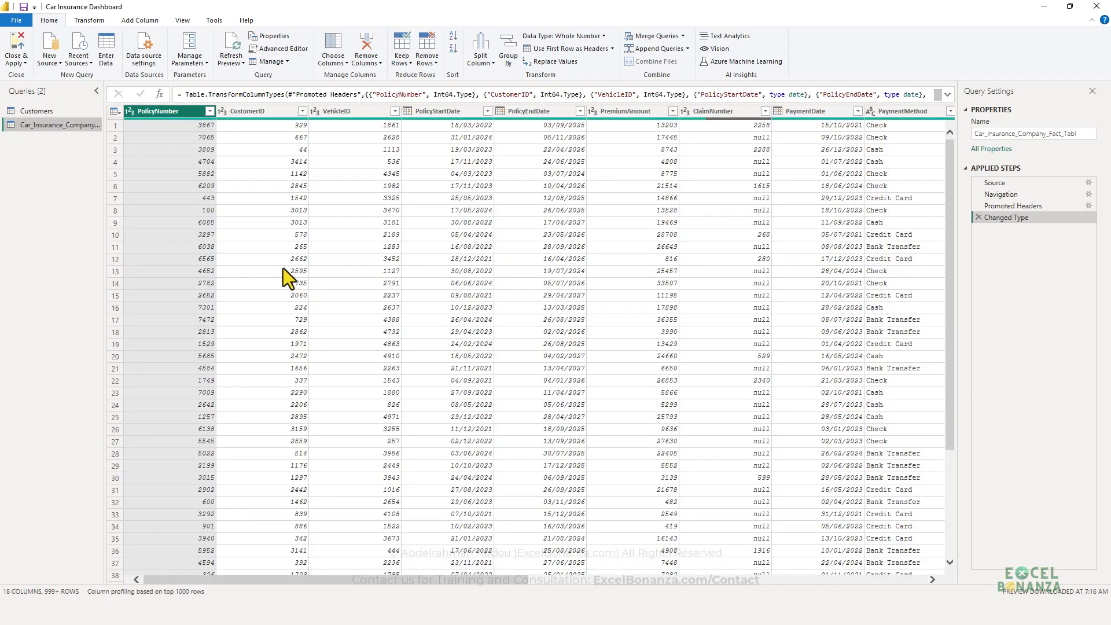
Step: Rename the imported insurance claims query as FactClaims
double_click(72, 128)
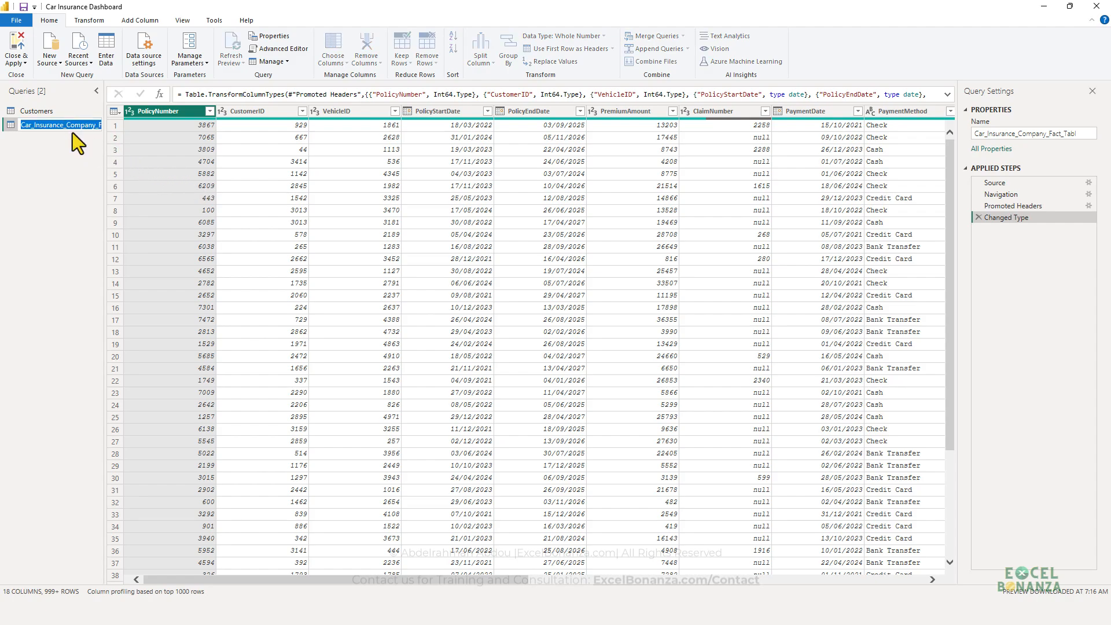
type("FactClaims")
key("Return")
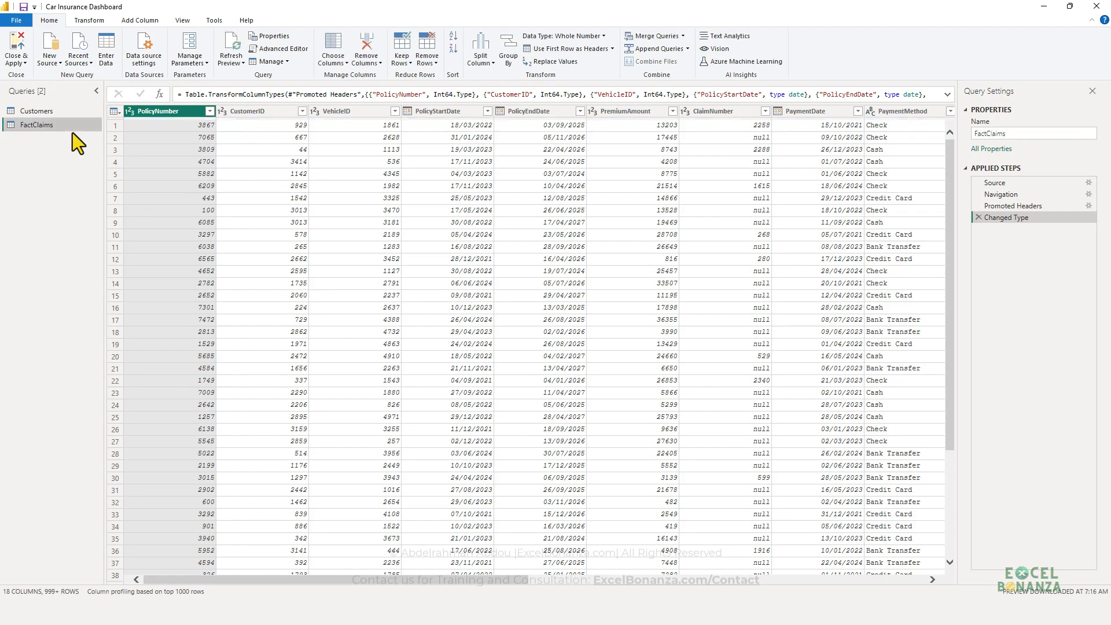
Step: Change the PremiumAmount column of the FactClaims query to Fixed decimal number, replacing the current conversion
left_click(237, 187)
left_click(154, 186)
left_click(213, 164)
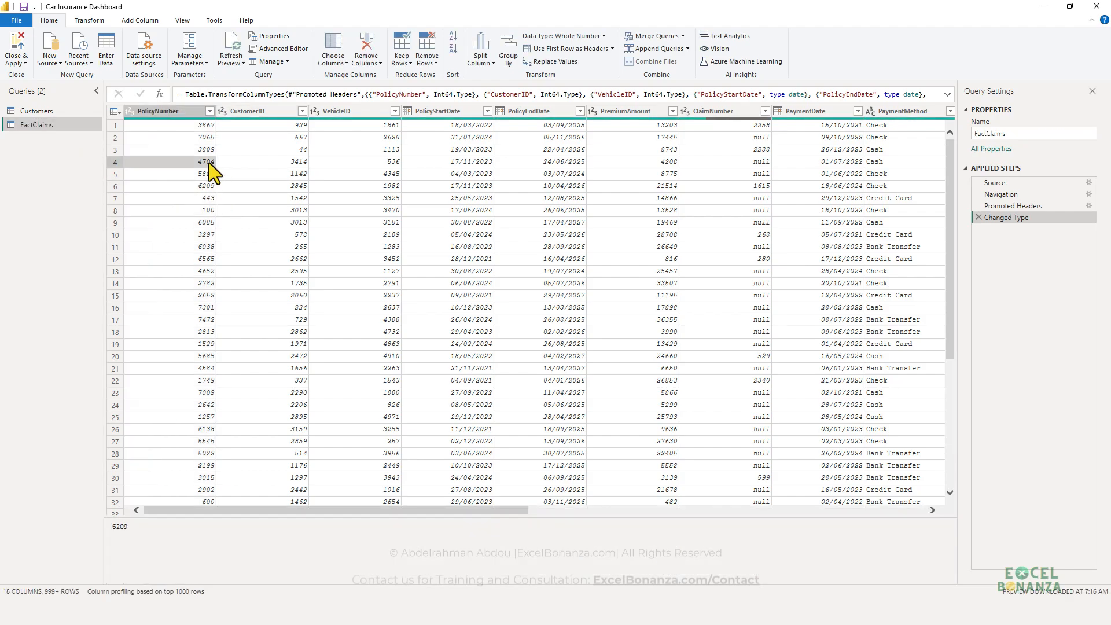
left_click(256, 162)
left_click_drag(324, 503, 514, 504)
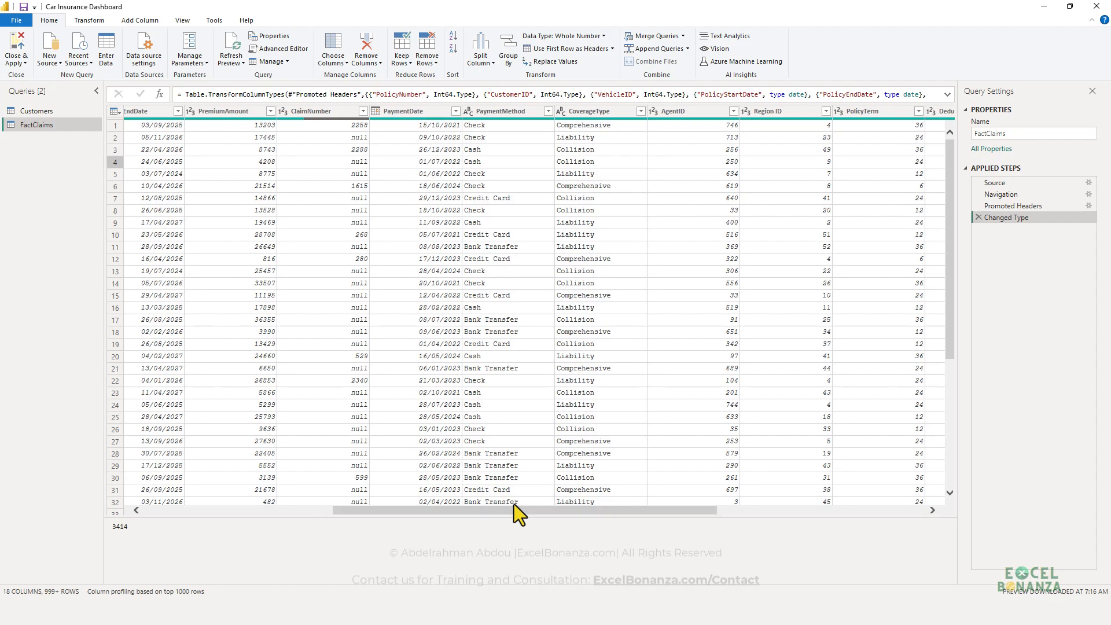
left_click(190, 112)
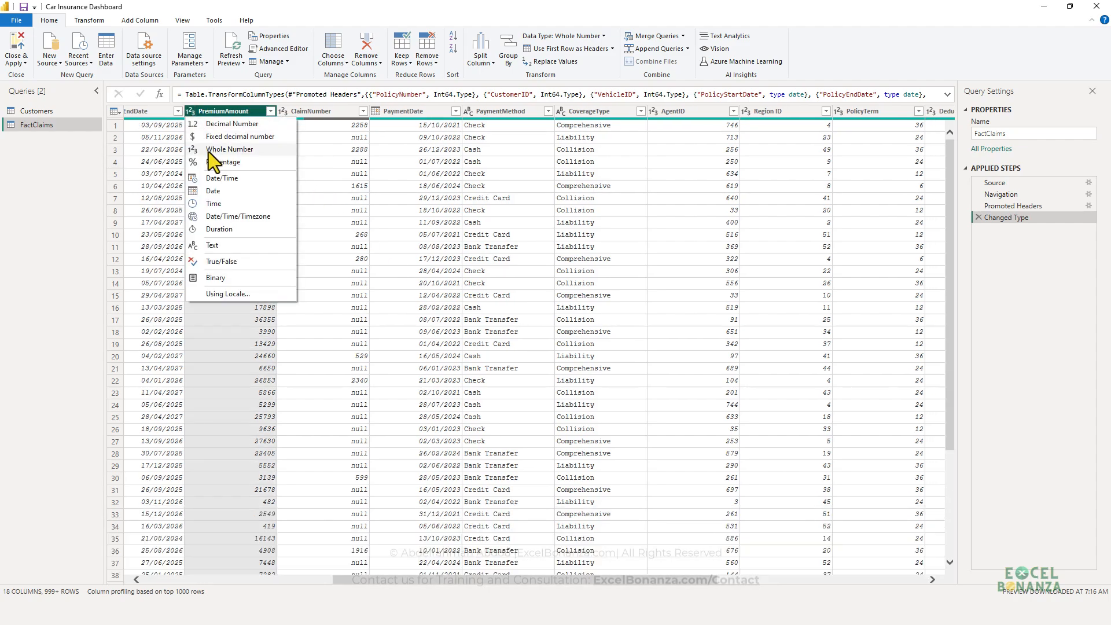
left_click(220, 138)
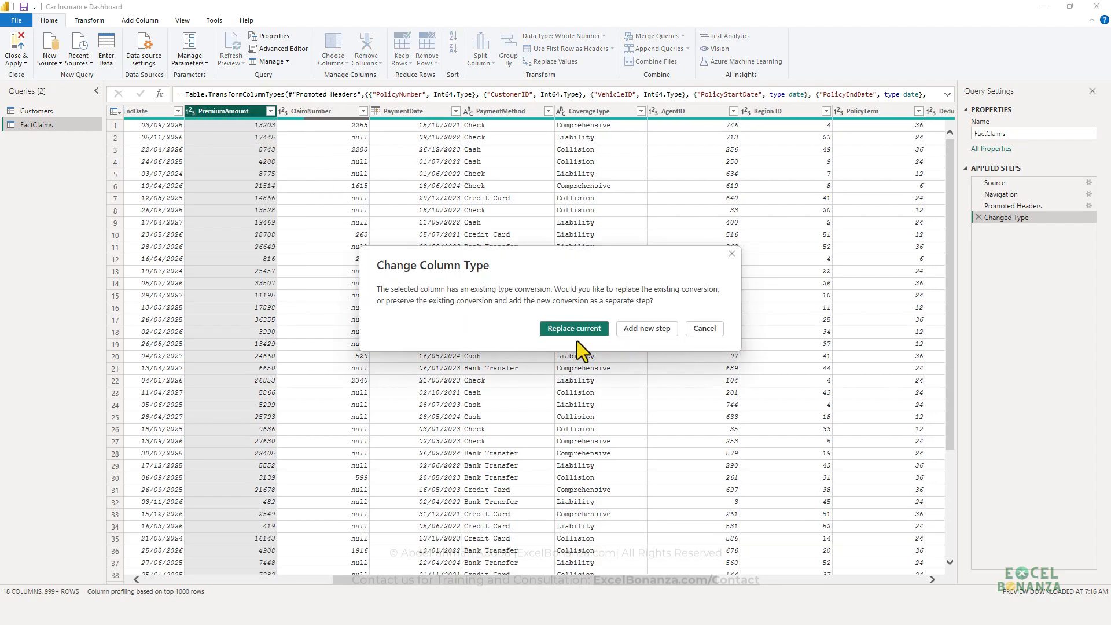
left_click(575, 332)
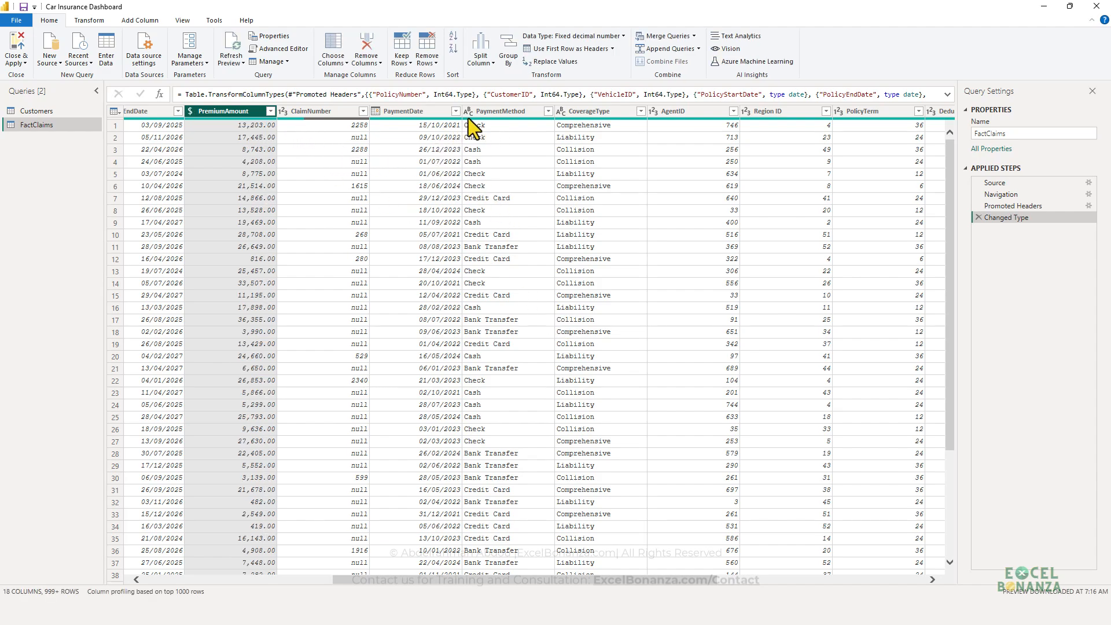
Step: Change the Deductible column of FactClaims to Fixed decimal number, replacing the current conversion
left_click_drag(580, 580, 745, 582)
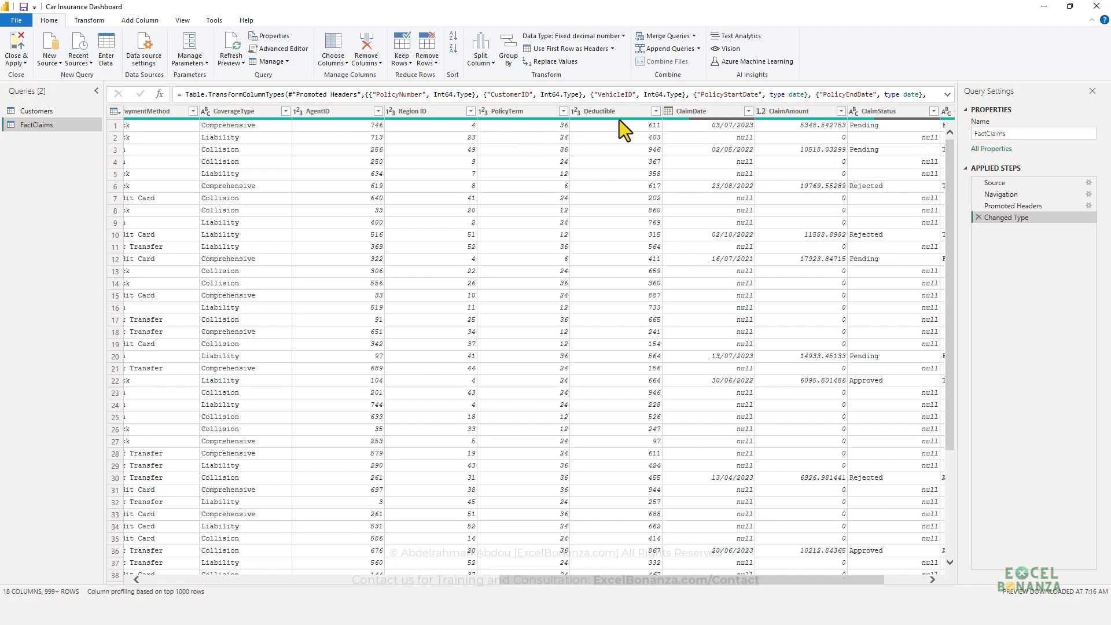
left_click(576, 112)
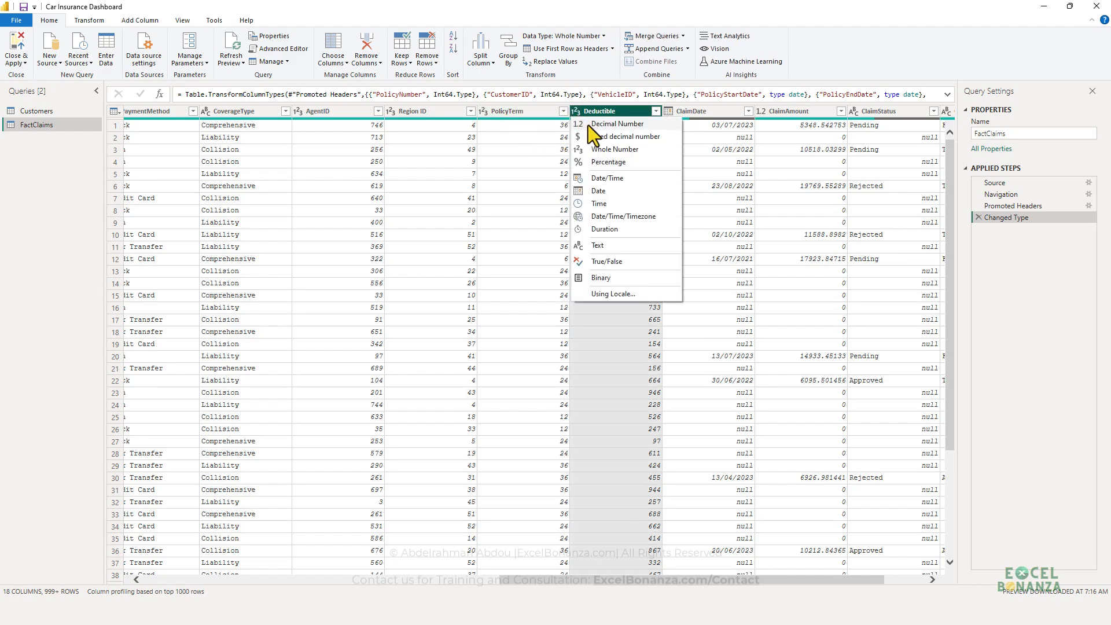
left_click(600, 136)
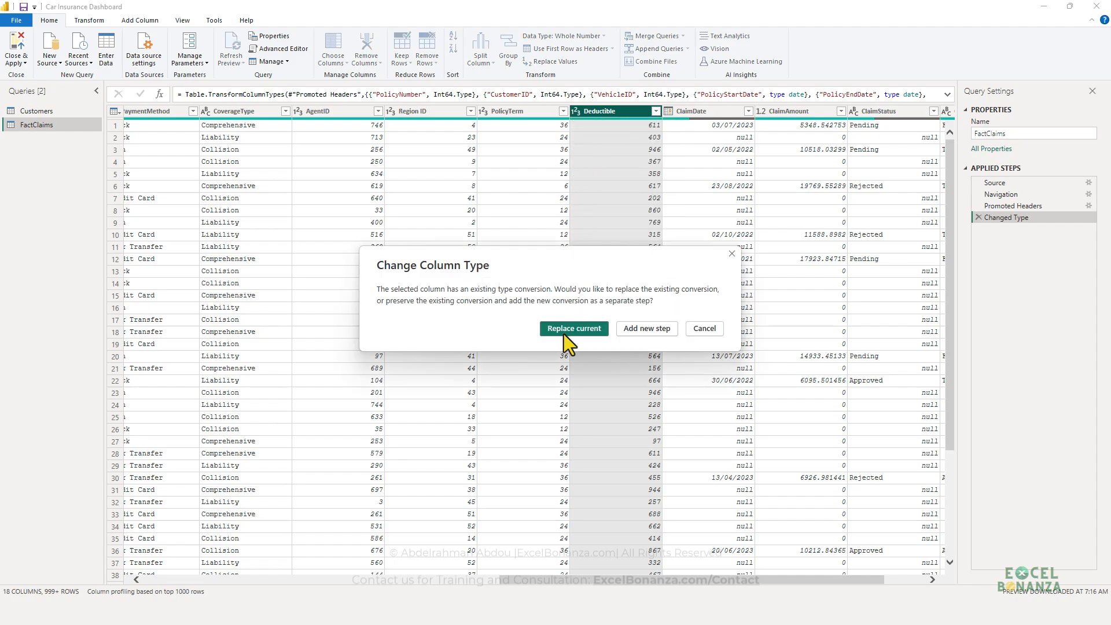
left_click(568, 330)
Step: Change the ClaimAmount column of FactClaims to Fixed decimal number, replacing the current conversion
left_click_drag(662, 579, 719, 579)
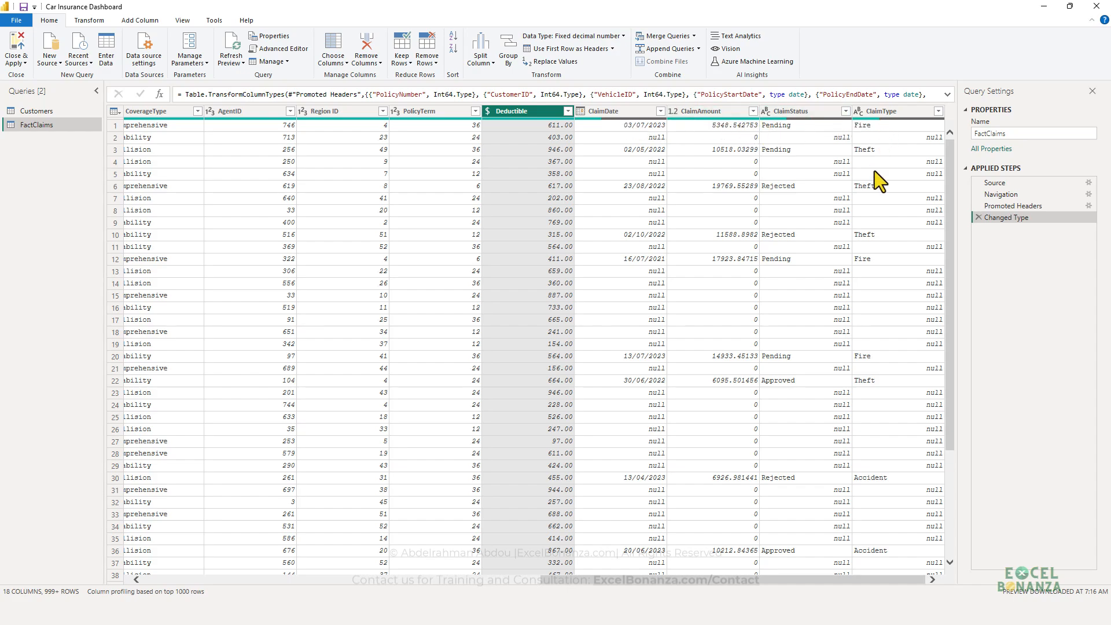
left_click(671, 111)
left_click(699, 137)
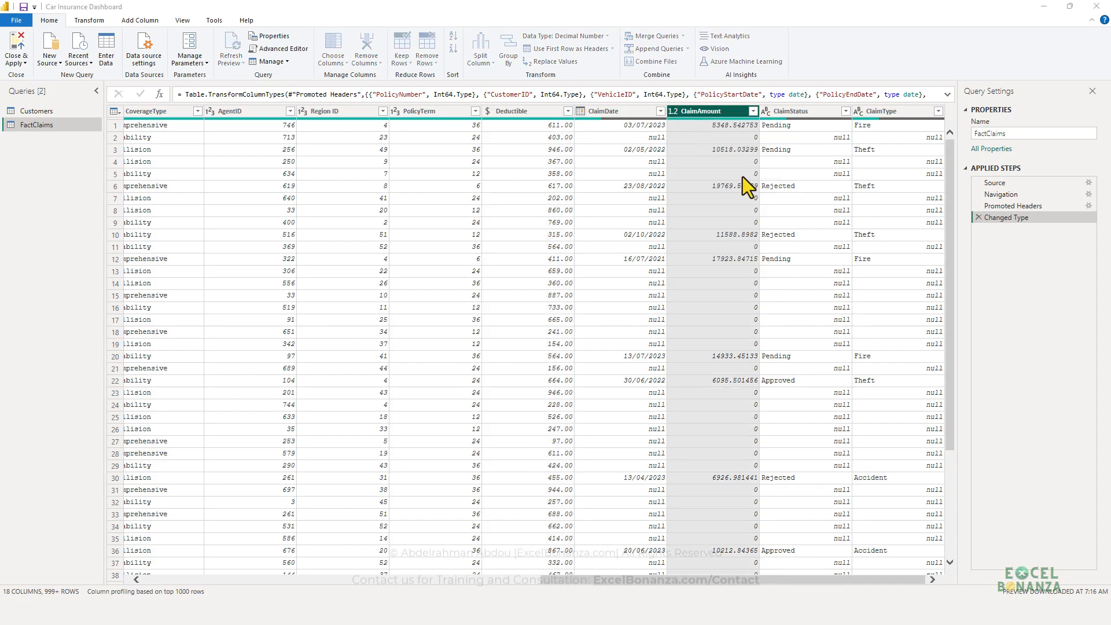
left_click(573, 327)
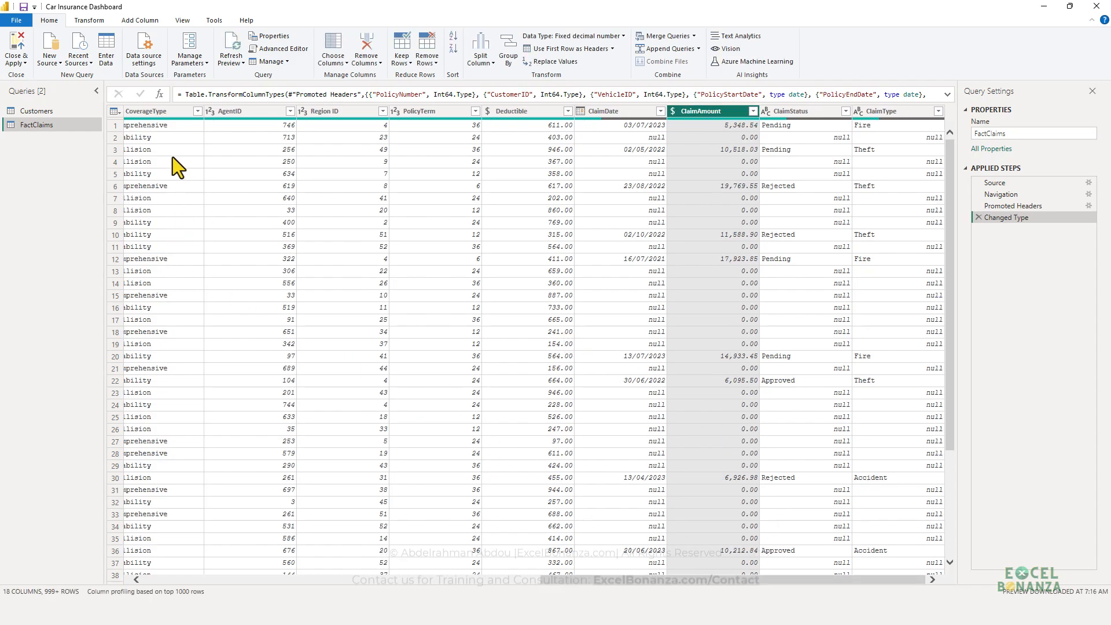
Step: Add a new Excel Workbook query from Sheet1 of the Regions file and rename the query as Regions
right_click(43, 141)
mouse_move(80, 163)
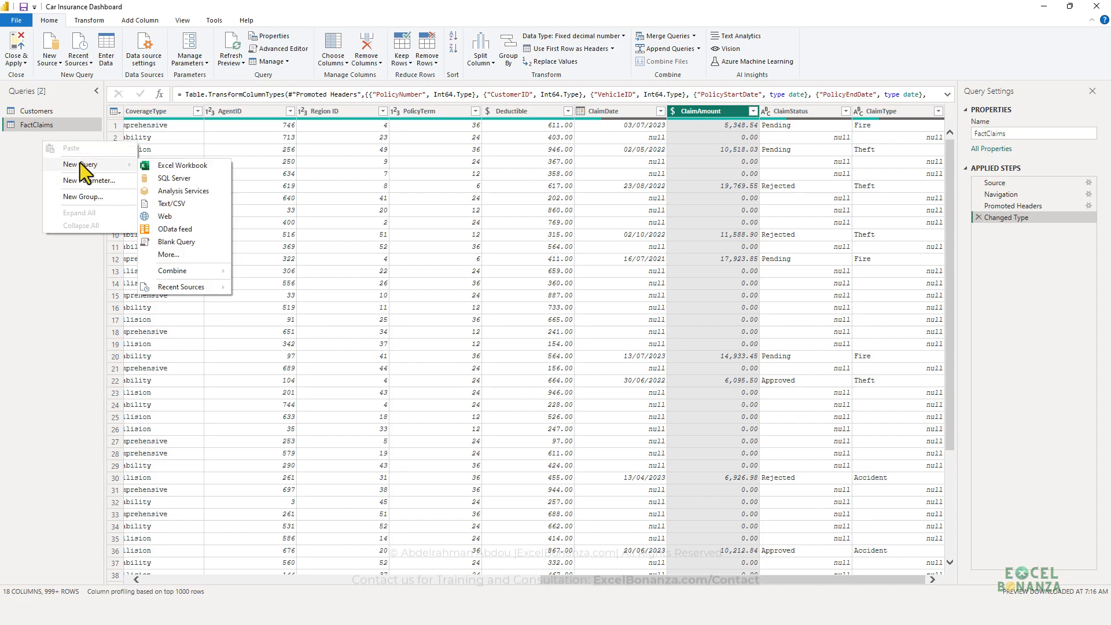
left_click(197, 166)
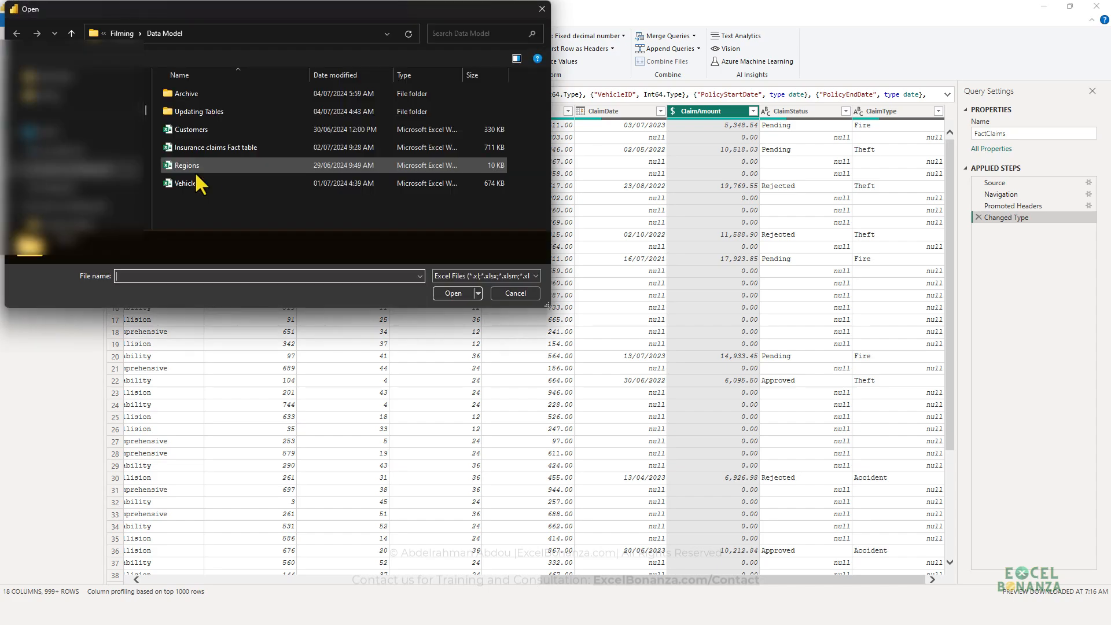
double_click(210, 168)
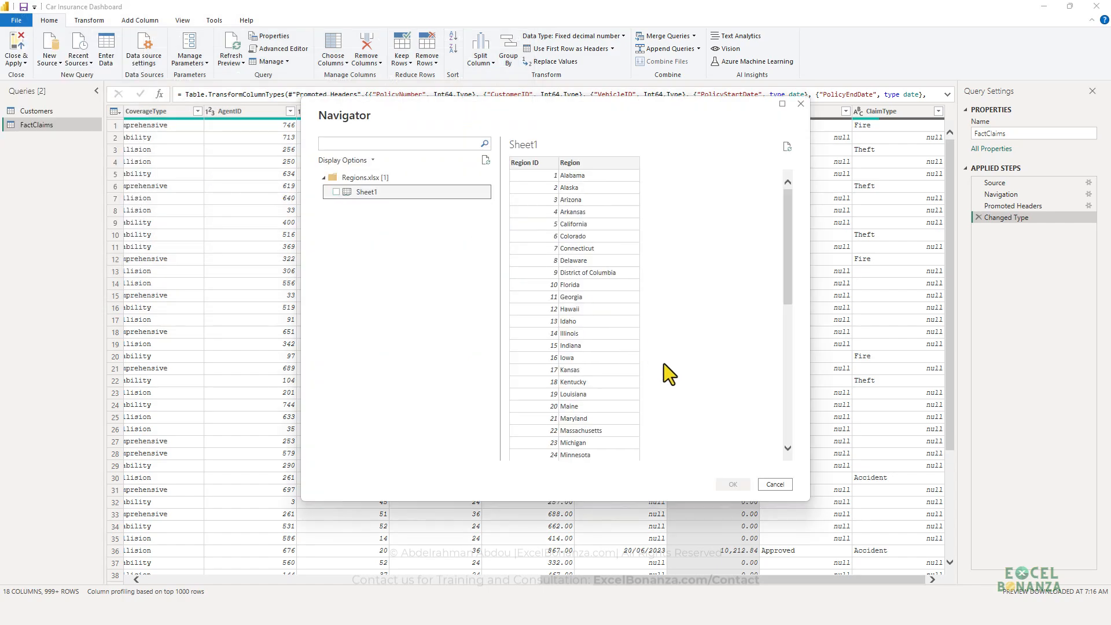
scroll(624, 300, "down", 9)
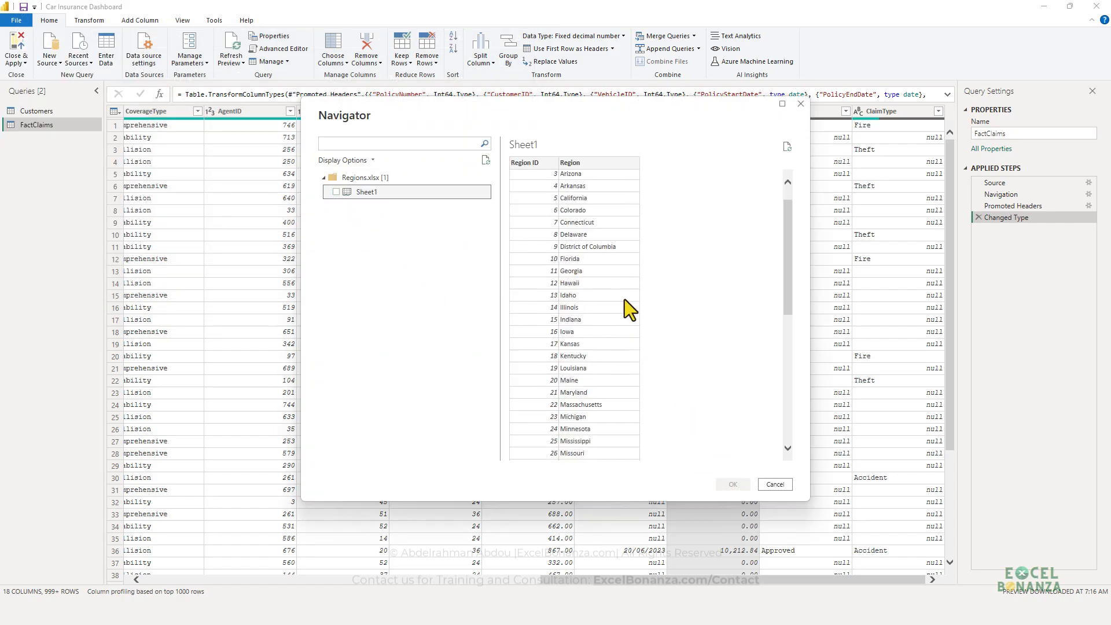
left_click(336, 192)
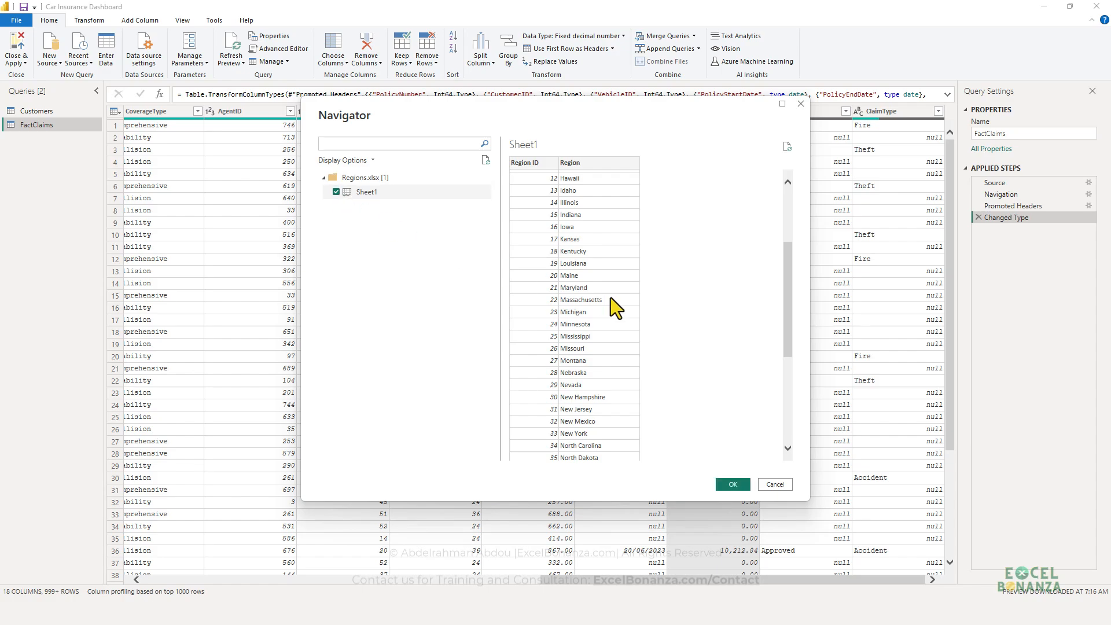
left_click(732, 485)
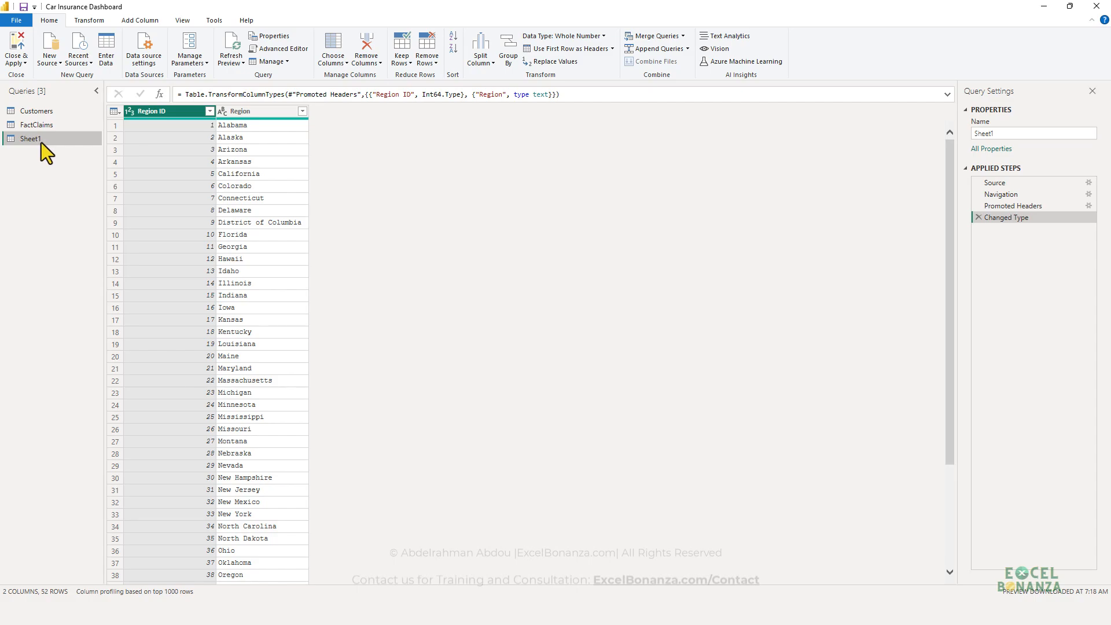
double_click(49, 140)
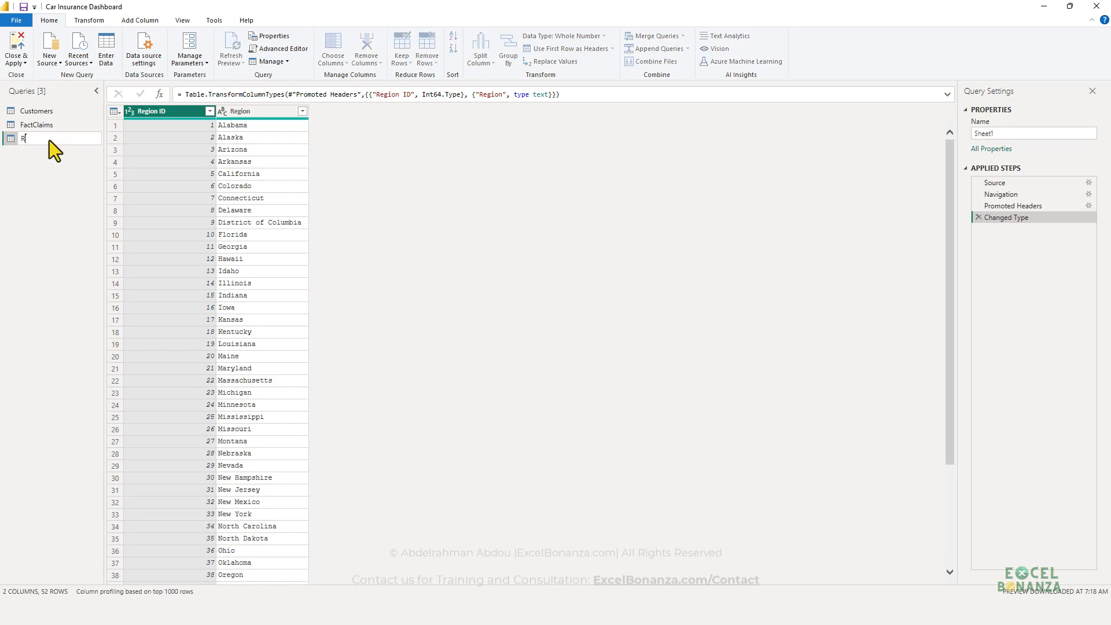
key("Return")
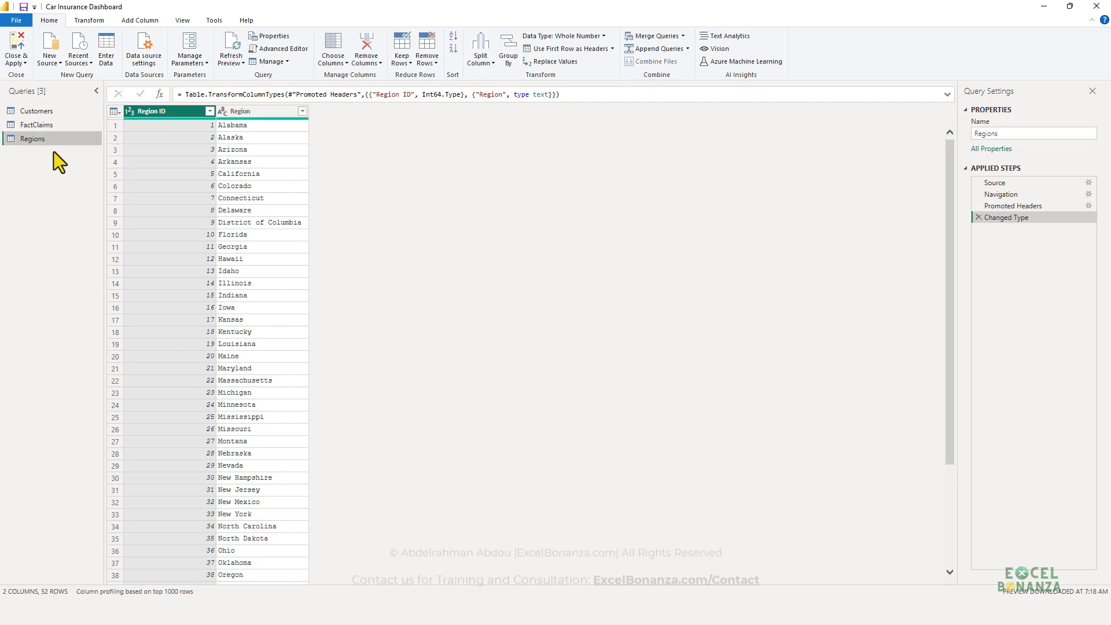
Step: Add a new Excel Workbook query from Sheet1 of the Vehicles file and rename the query as Vehicles
right_click(54, 158)
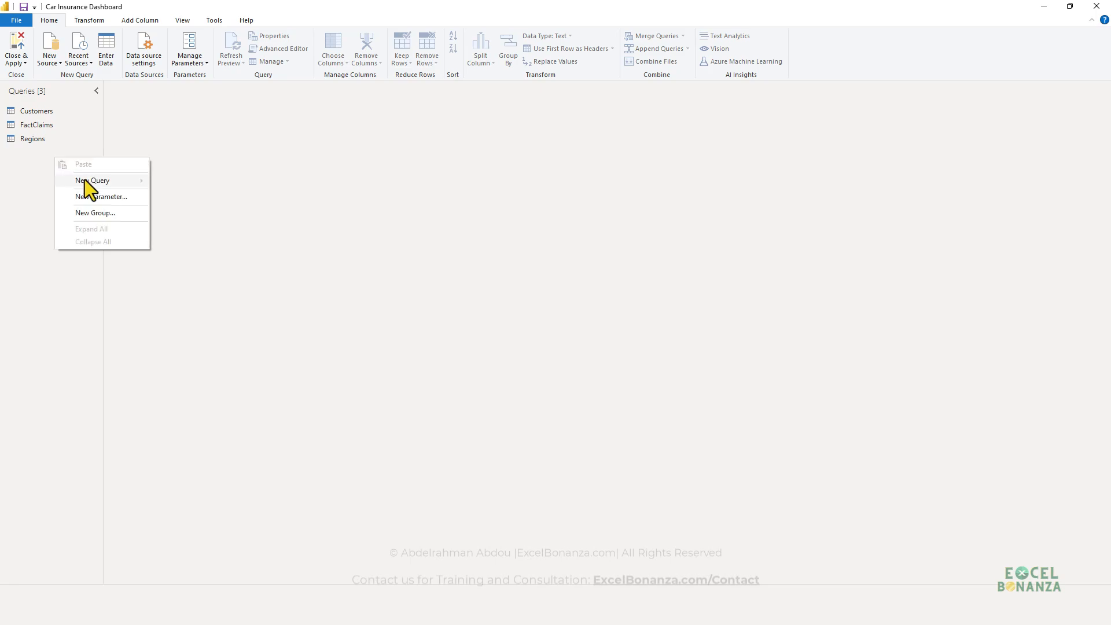
mouse_move(87, 180)
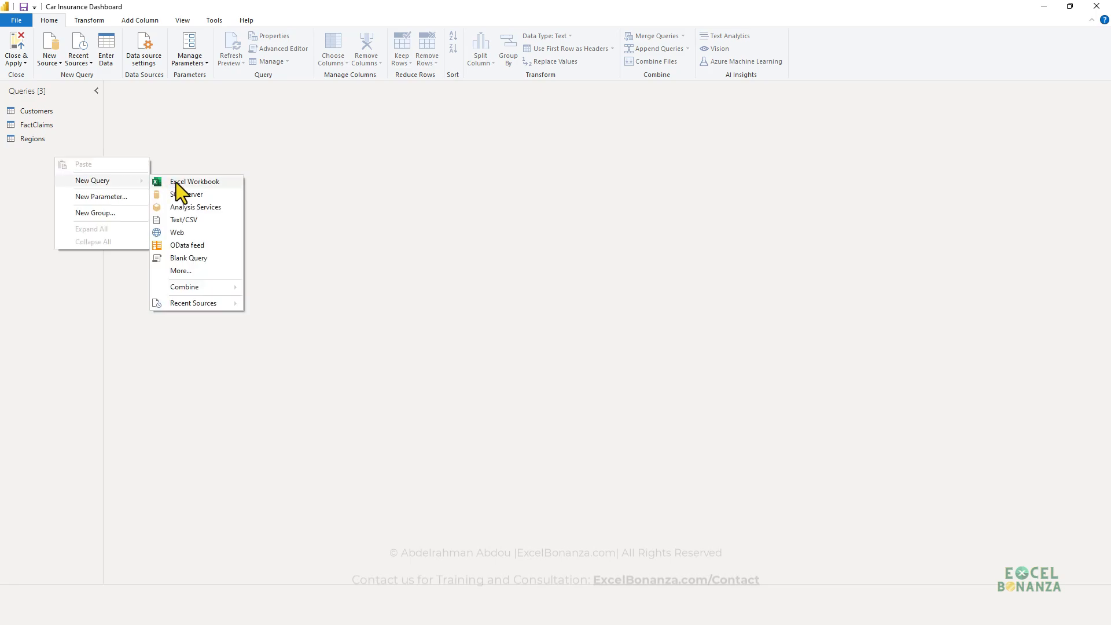
left_click(176, 182)
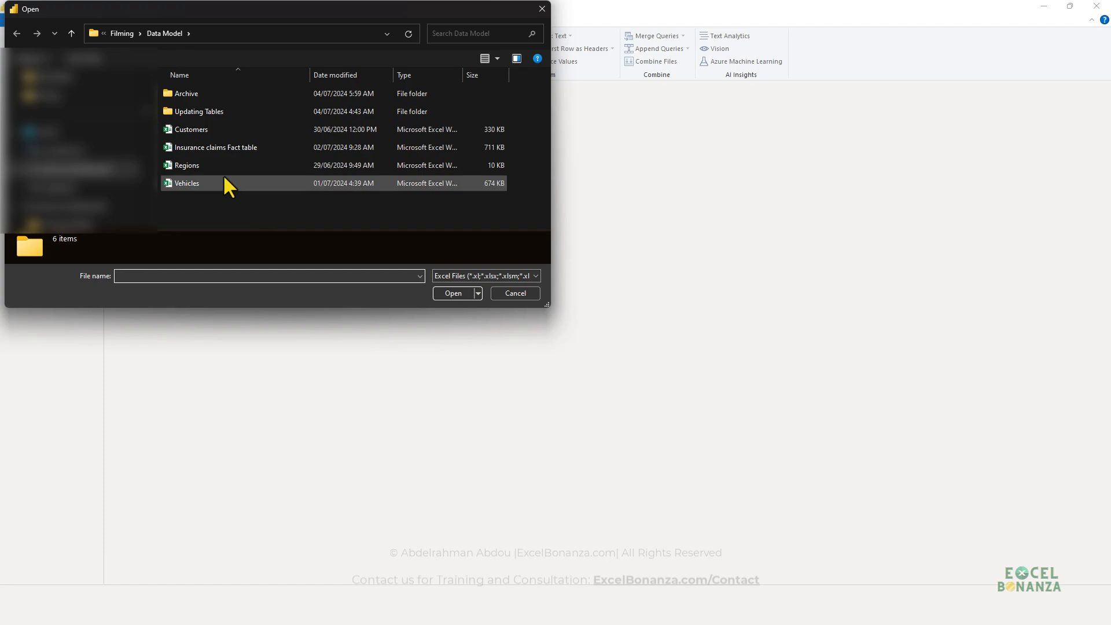
double_click(197, 180)
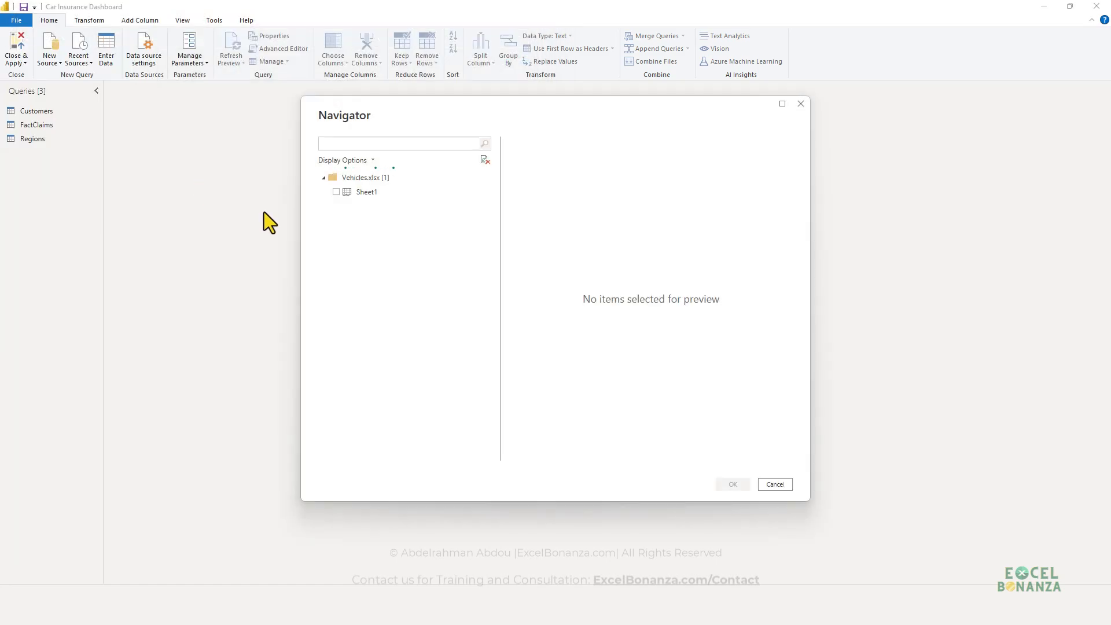
left_click(337, 193)
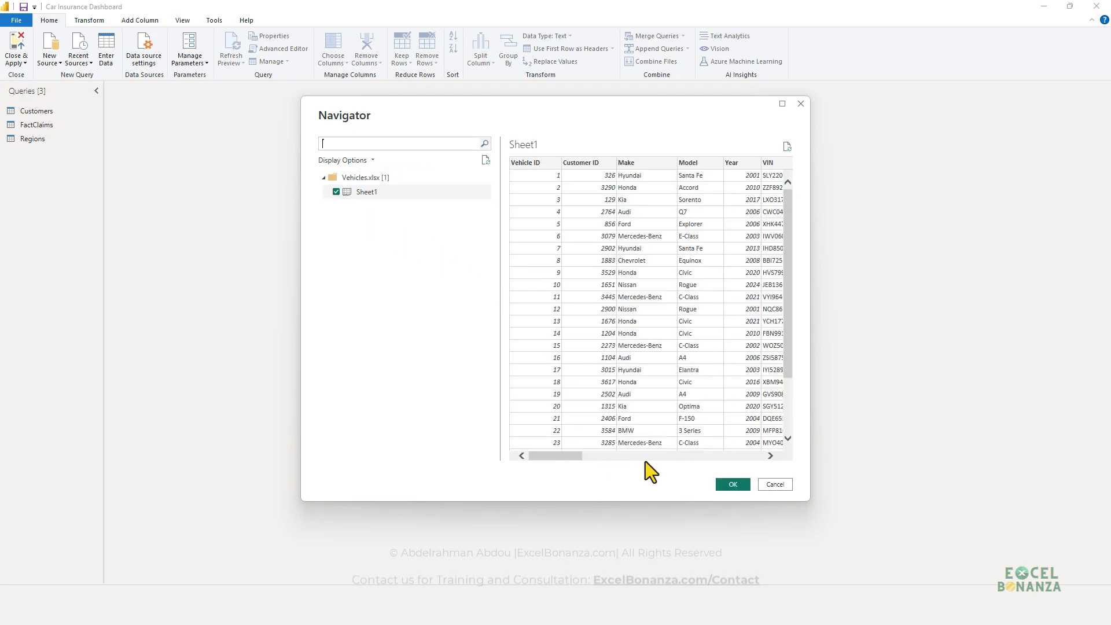
mouse_move(550, 454)
left_mouse_down()
mouse_move(739, 457)
mouse_move(539, 456)
left_mouse_up()
left_click(733, 484)
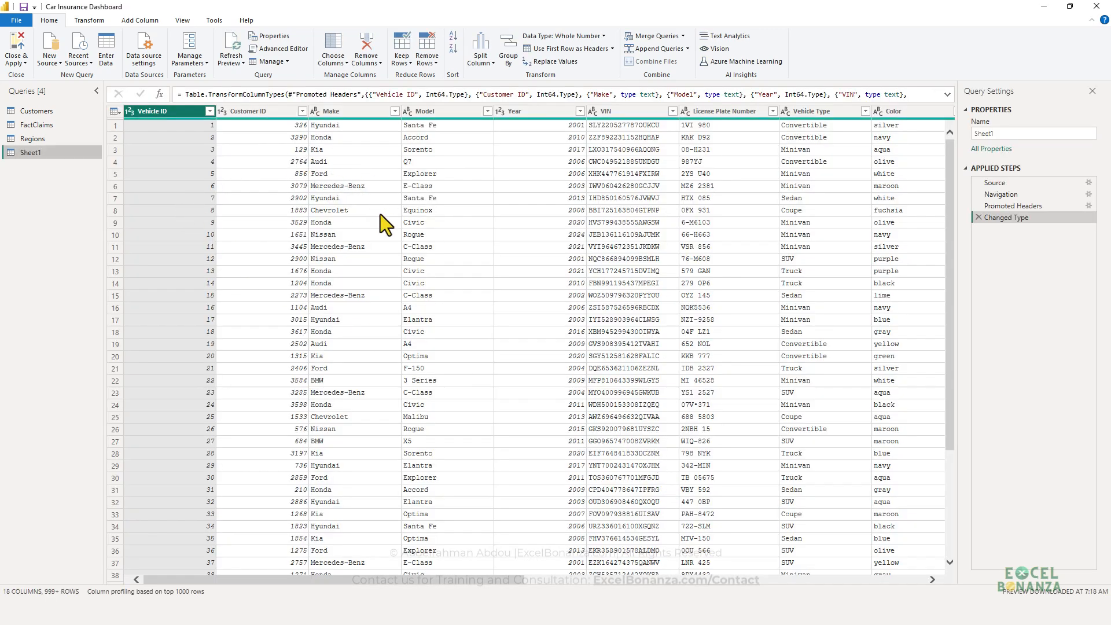
double_click(51, 153)
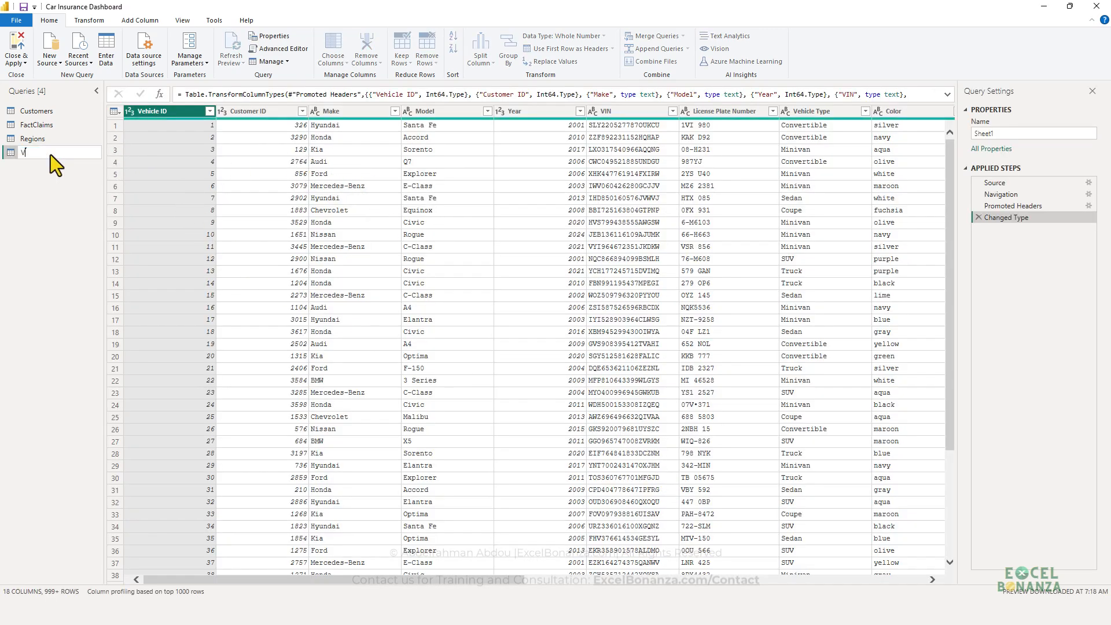
type("Vehicles")
key("Return")
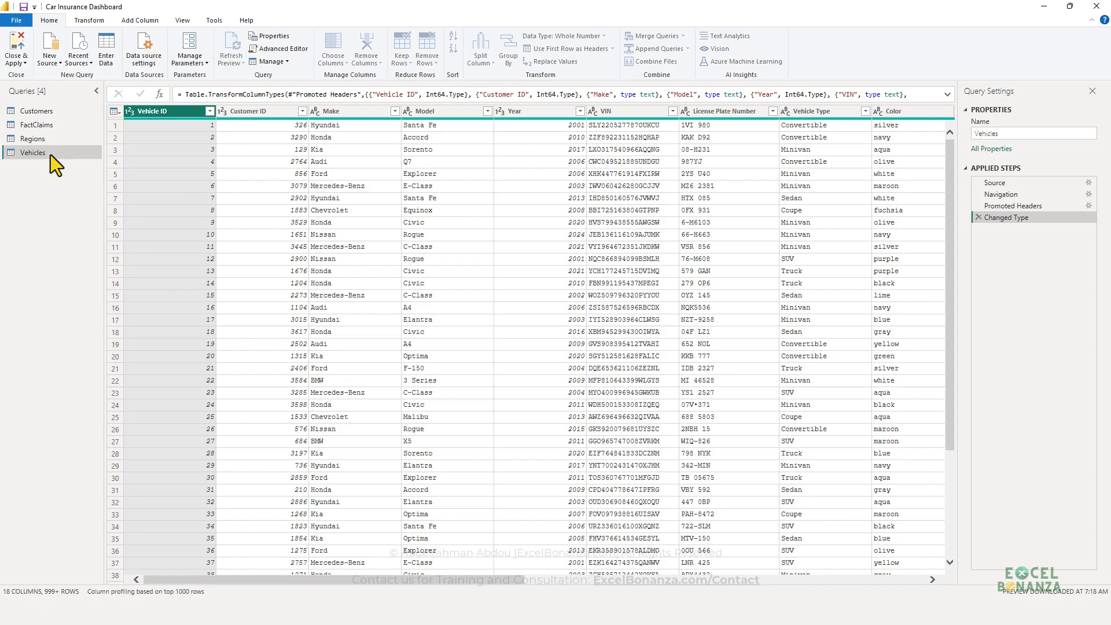
Step: Change the Registration Date column of the Vehicles query to the Date type, replacing the current conversion
left_click(270, 297)
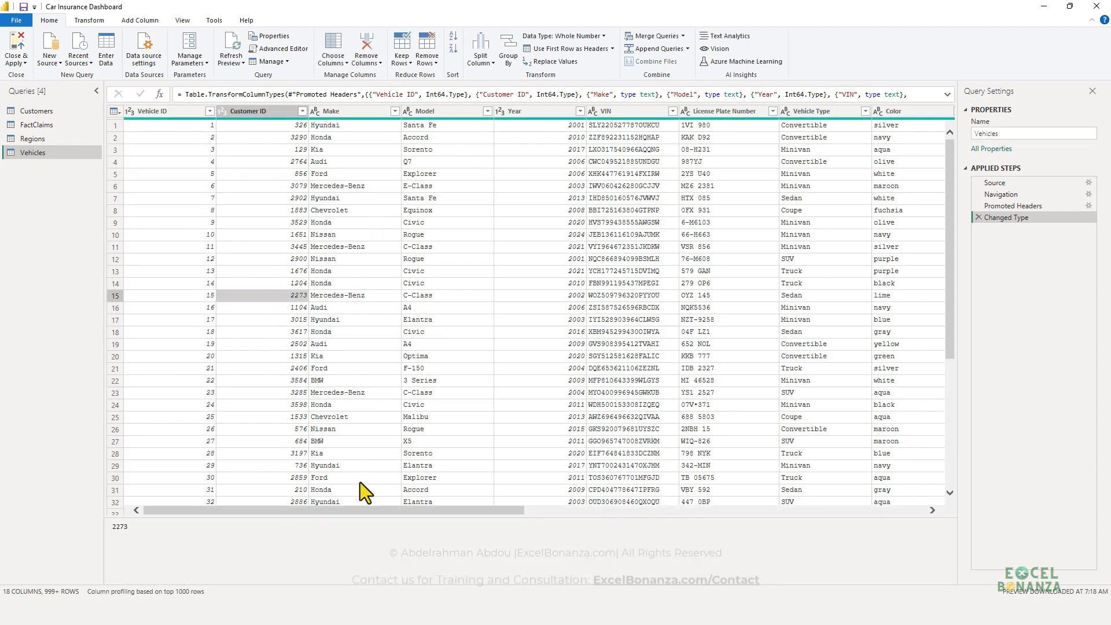
left_click_drag(329, 508, 707, 509)
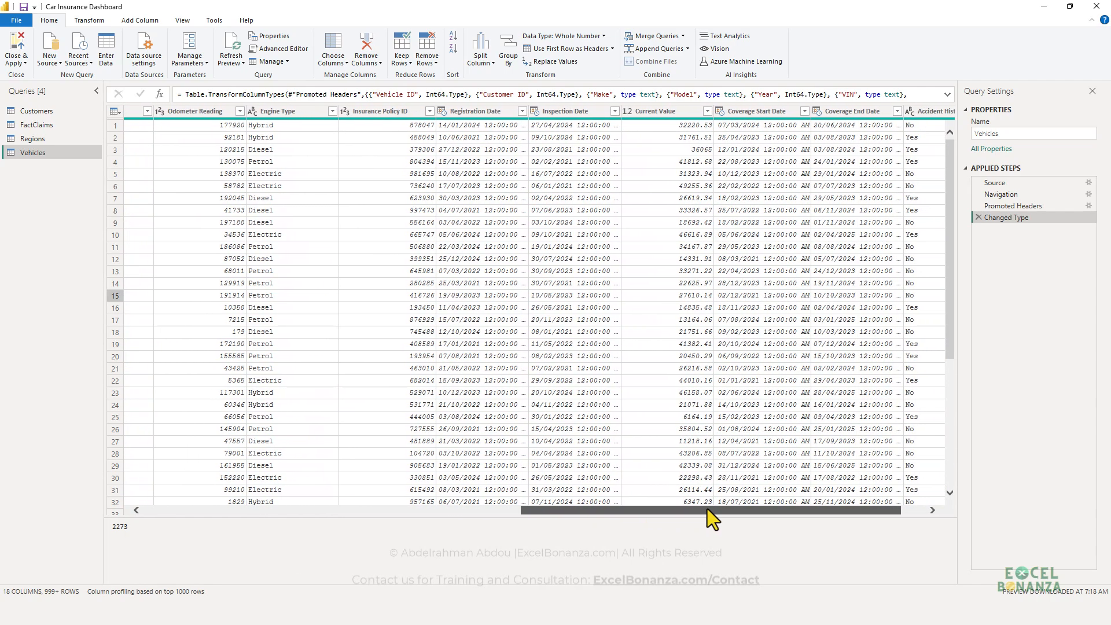
left_click(443, 111)
left_click(467, 191)
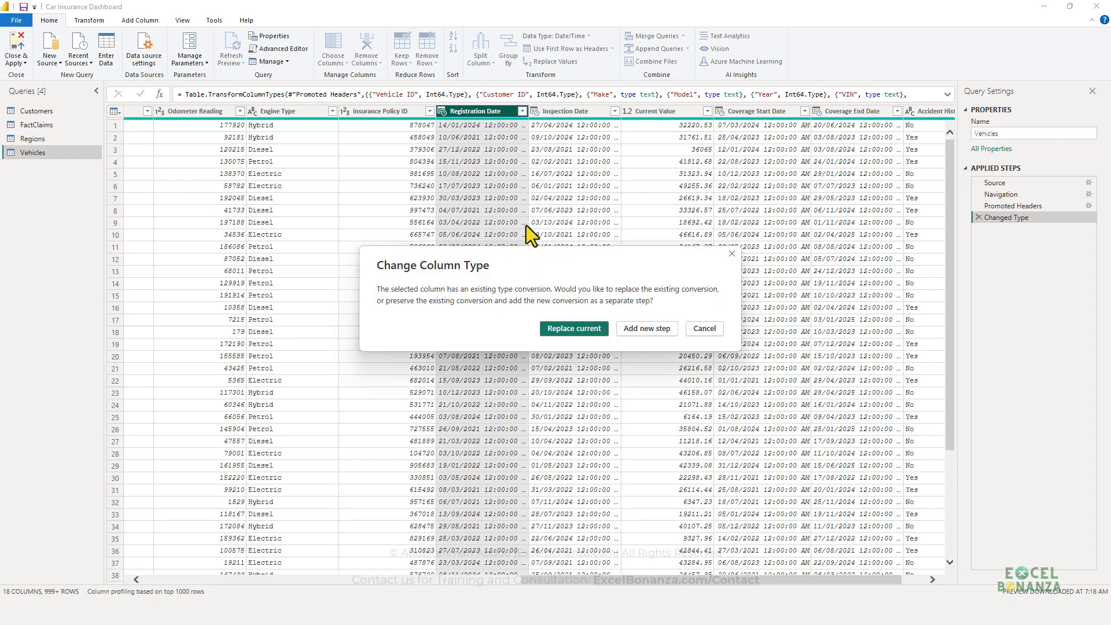
left_click(574, 328)
Step: Change the Inspection Date column of the Vehicles query to the Date type, replacing the current conversion
left_click(536, 111)
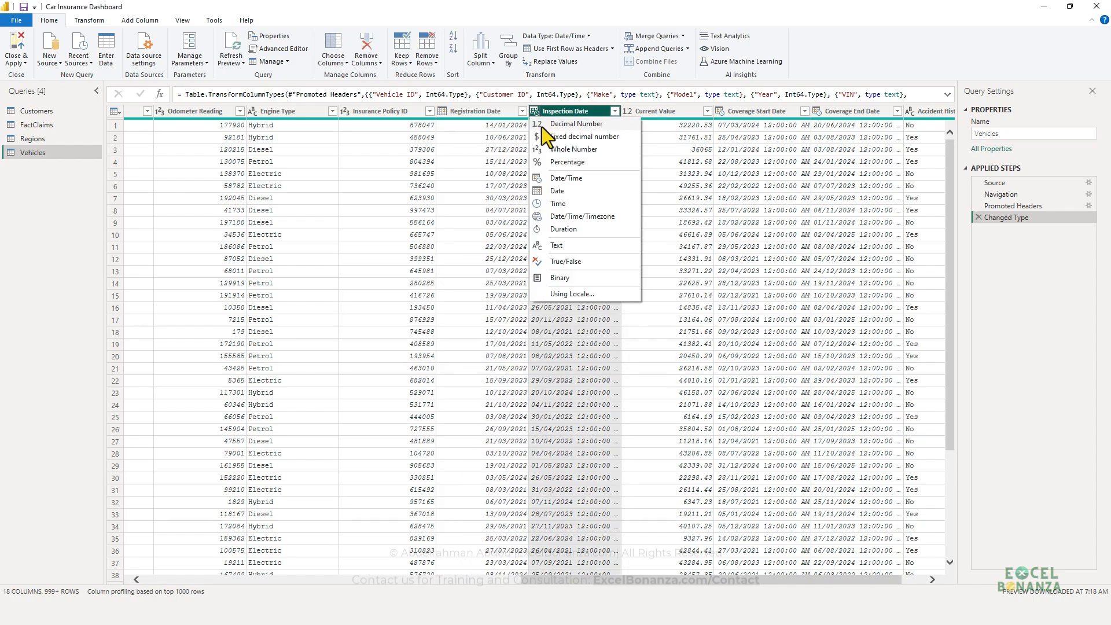
left_click(568, 191)
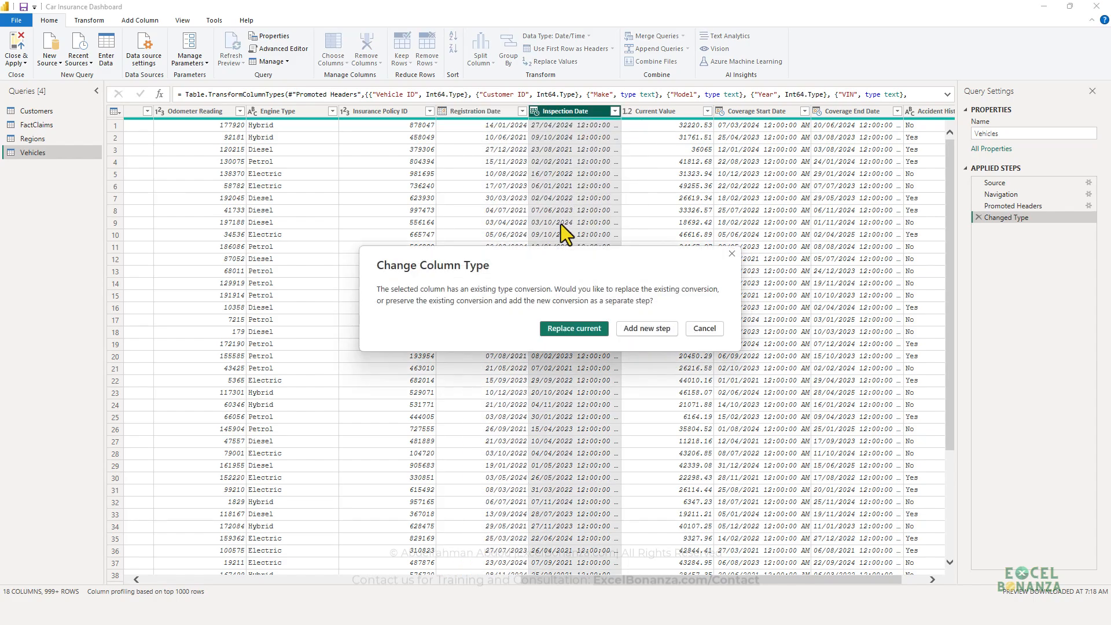
left_click(559, 333)
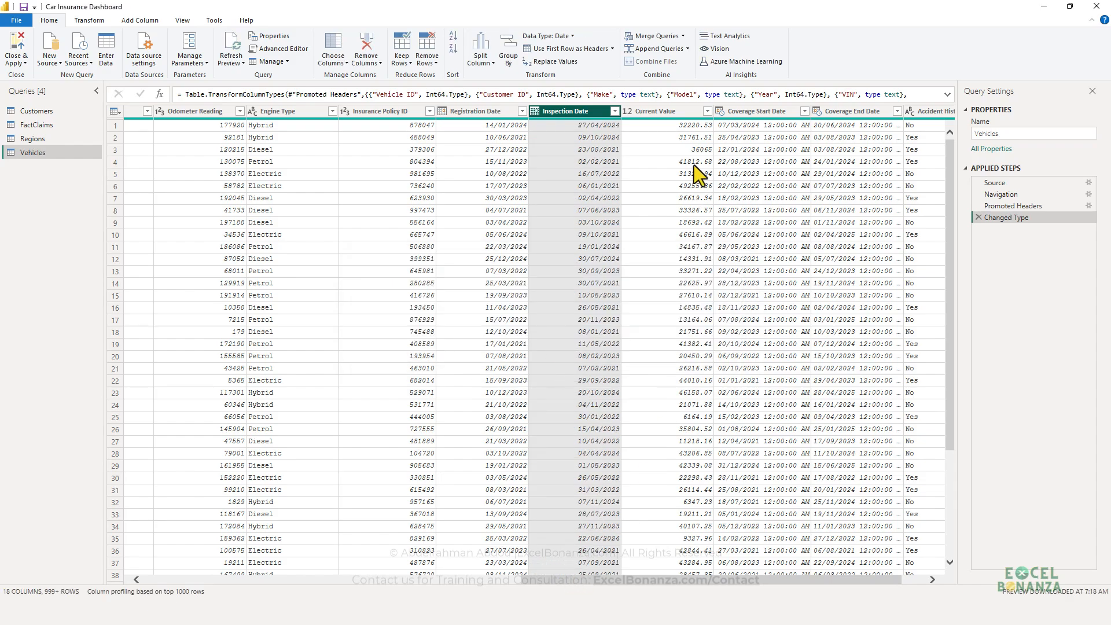
Step: Set the Current Value column of the Vehicles query to Decimal Number, replacing the current conversion
left_click(628, 111)
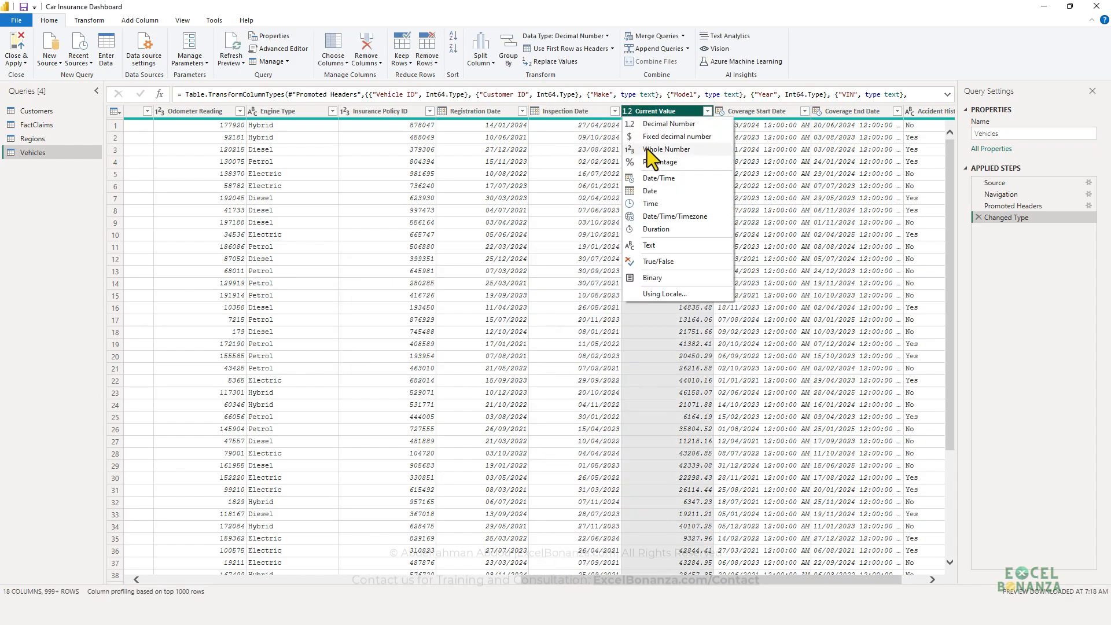
left_click(659, 124)
left_click(601, 326)
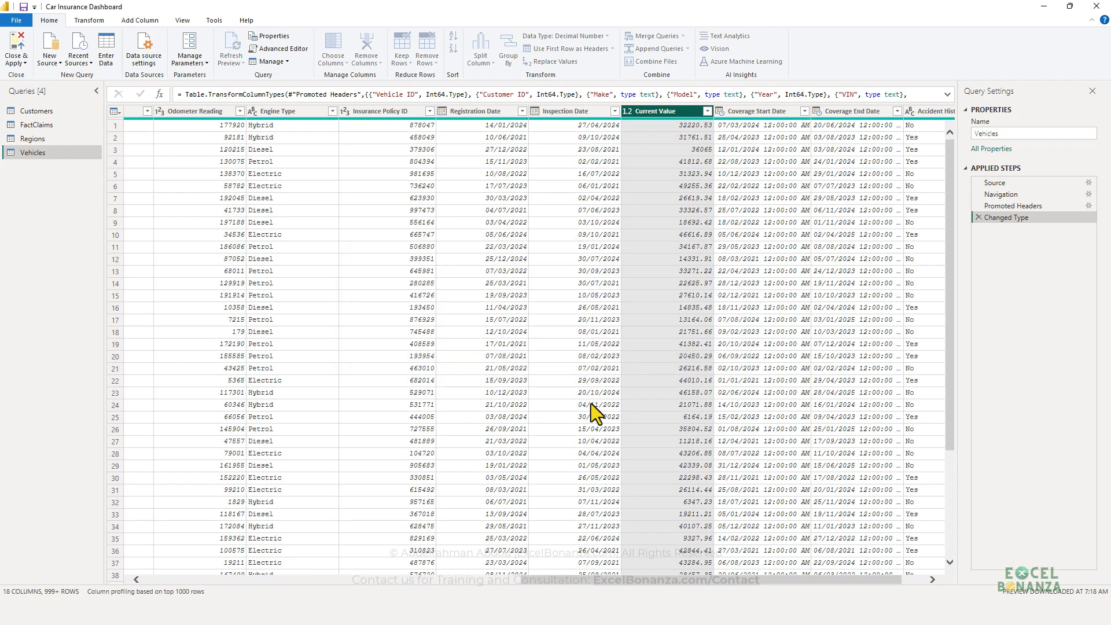
Step: Change the Coverage Start Date column of the Vehicles query to the Date type, replacing the current conversion
left_click_drag(539, 585, 595, 586)
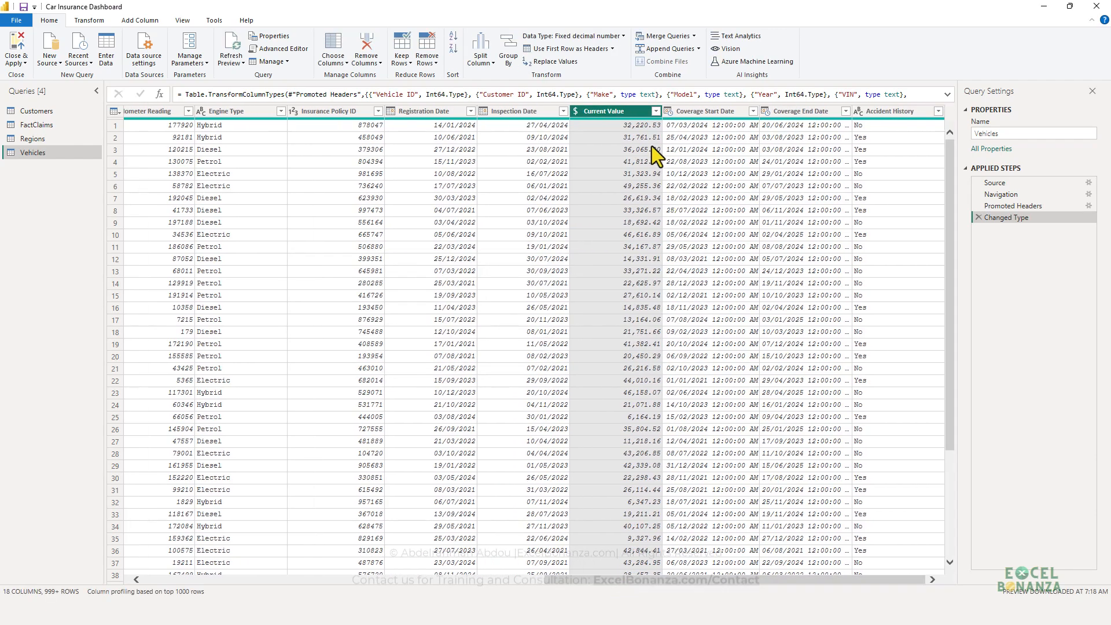
left_click(668, 110)
left_click(697, 190)
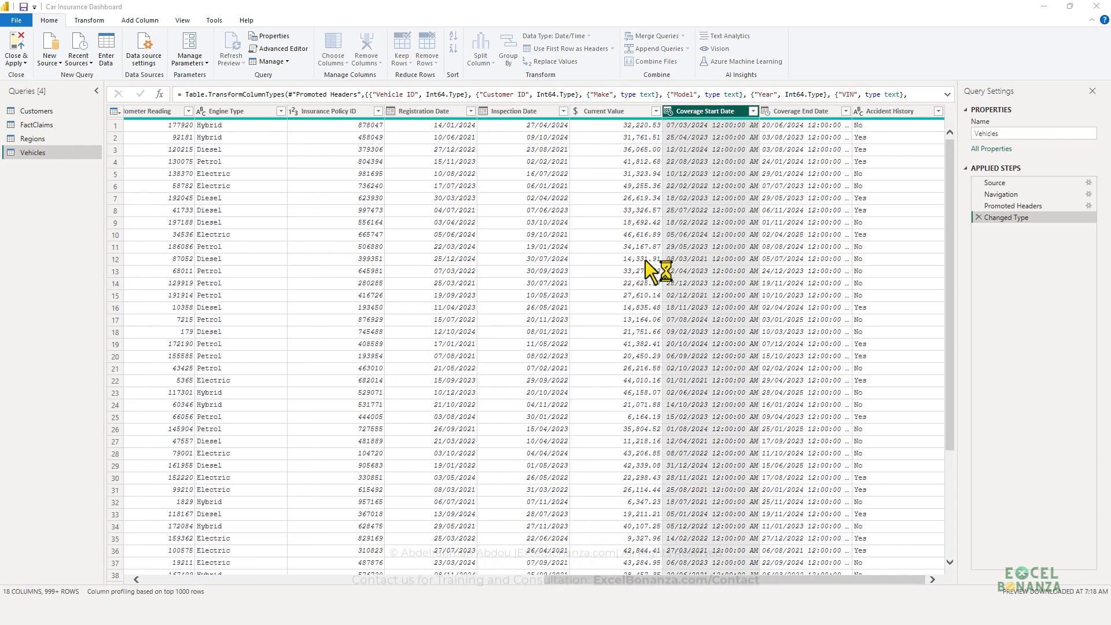
left_click(602, 327)
Step: Change the Coverage End Date column of the Vehicles query to the Date type, replacing the current conversion
left_click(775, 111)
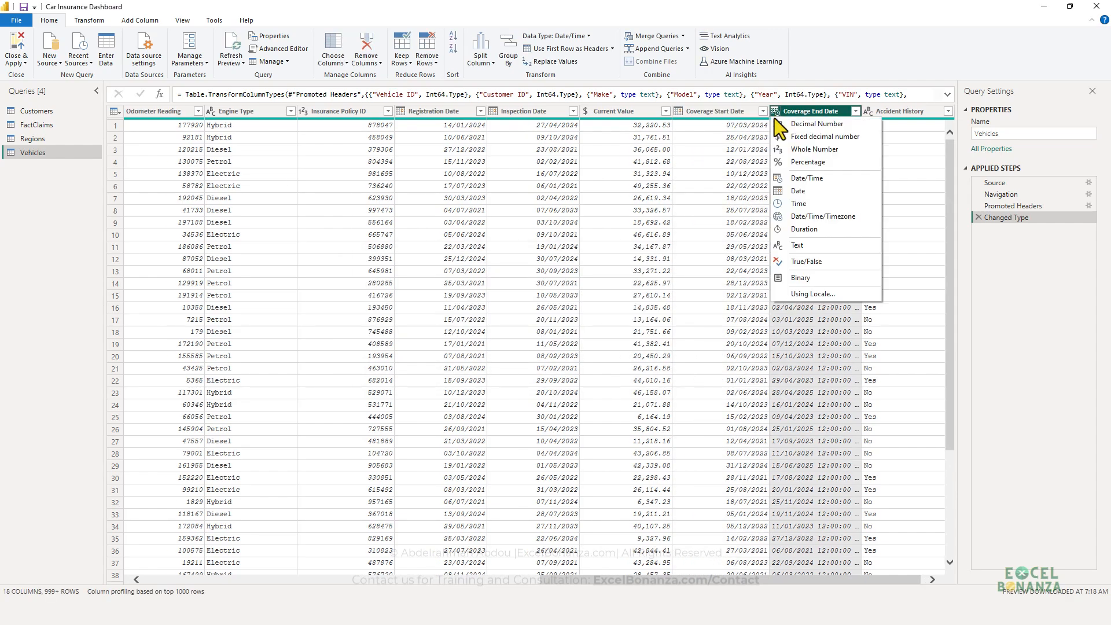
left_click(799, 191)
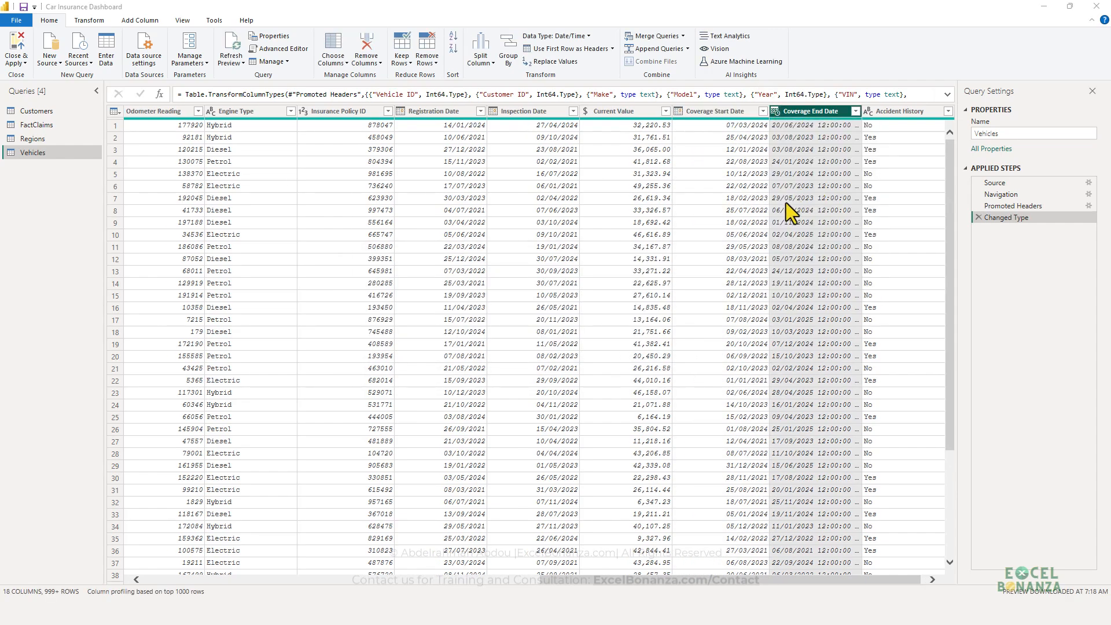
left_click(568, 330)
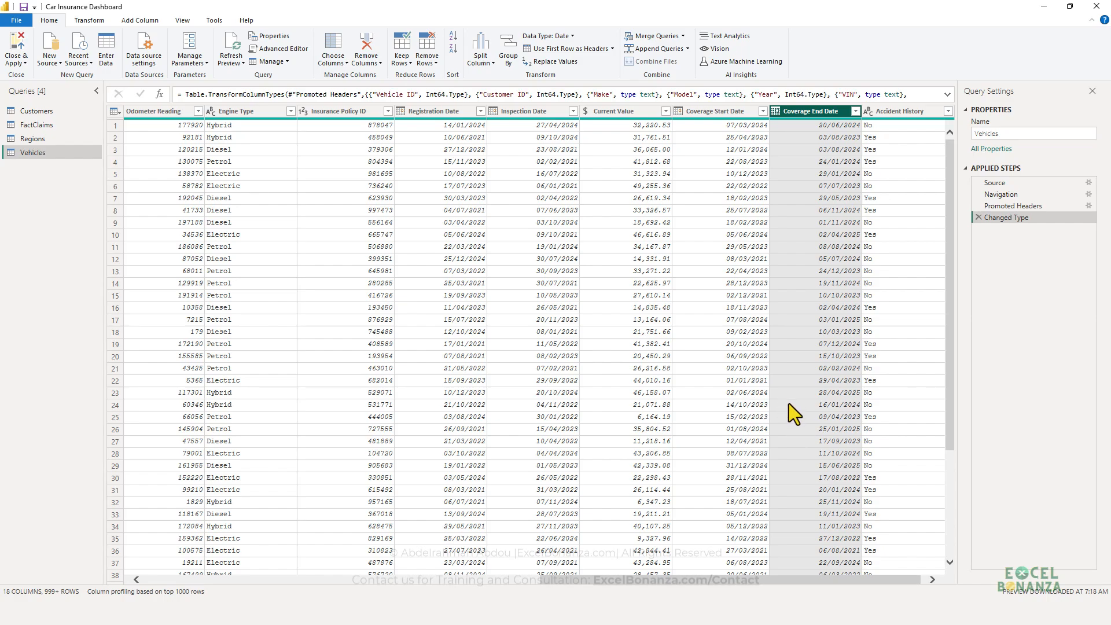
left_click_drag(719, 580, 266, 564)
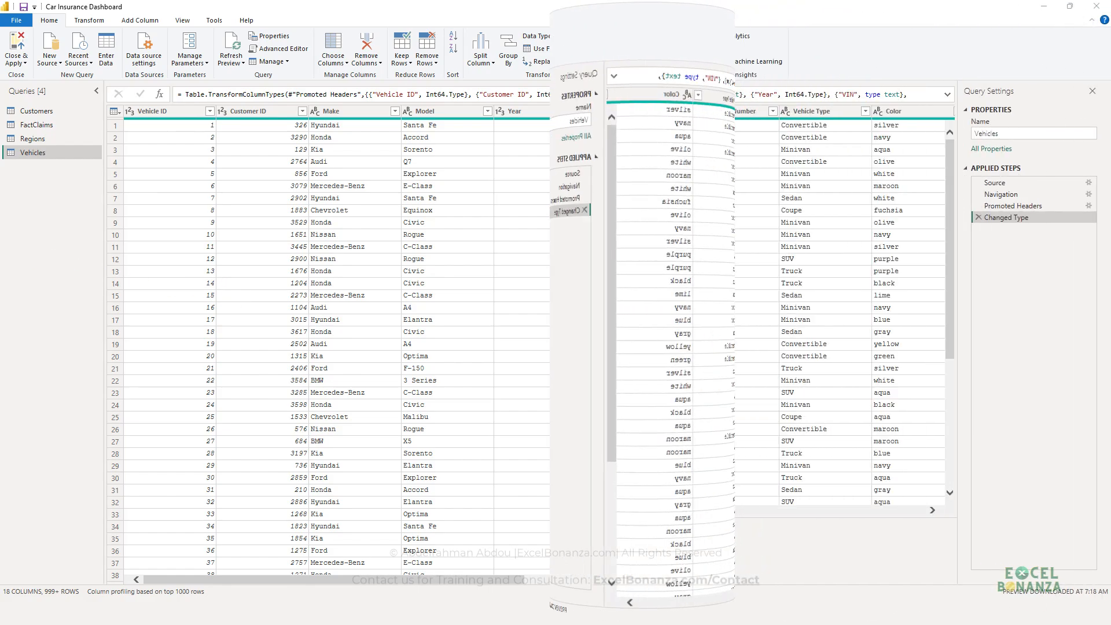
Step: Examine the ClaimDate column of the FactClaims query and load its complete list of filter values to check the range of dates
left_click(58, 180)
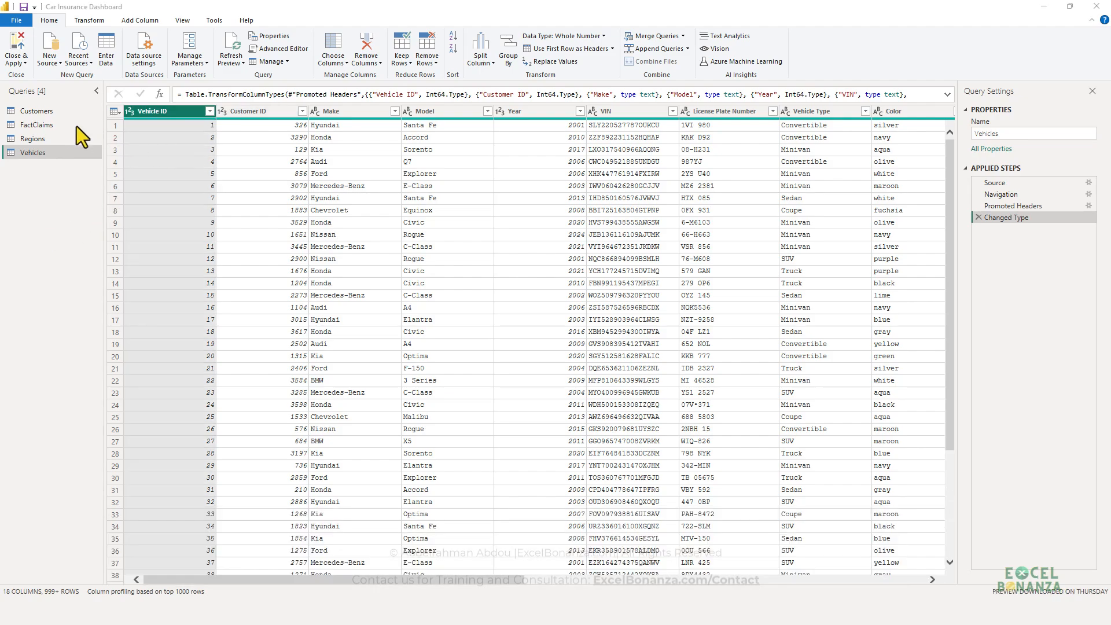
left_click(58, 125)
left_click(477, 184)
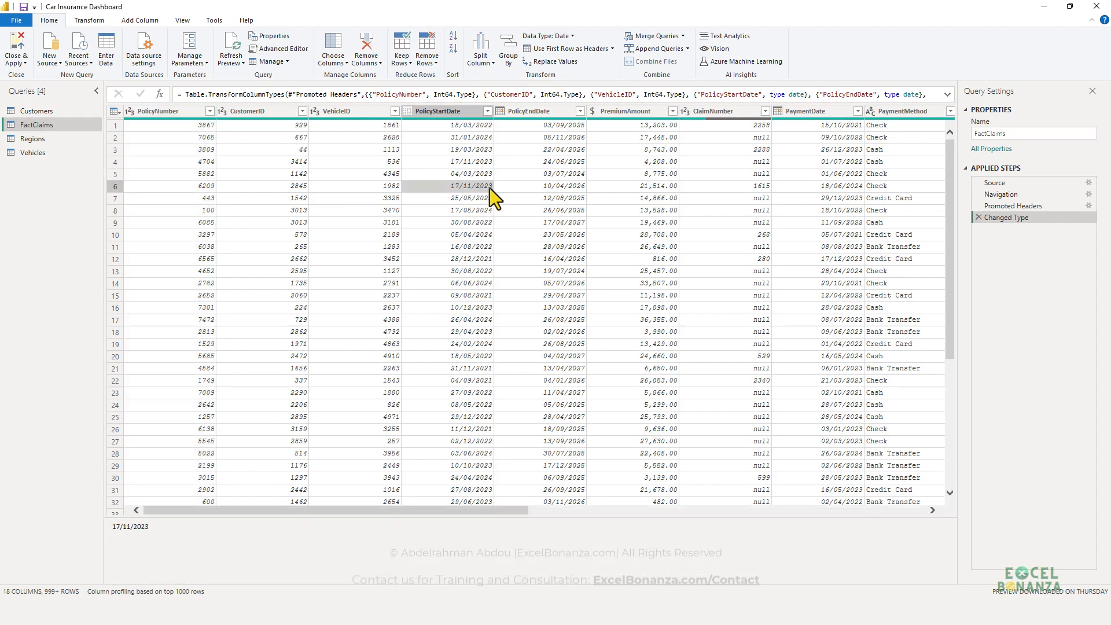
left_click_drag(473, 511, 877, 491)
left_click(661, 112)
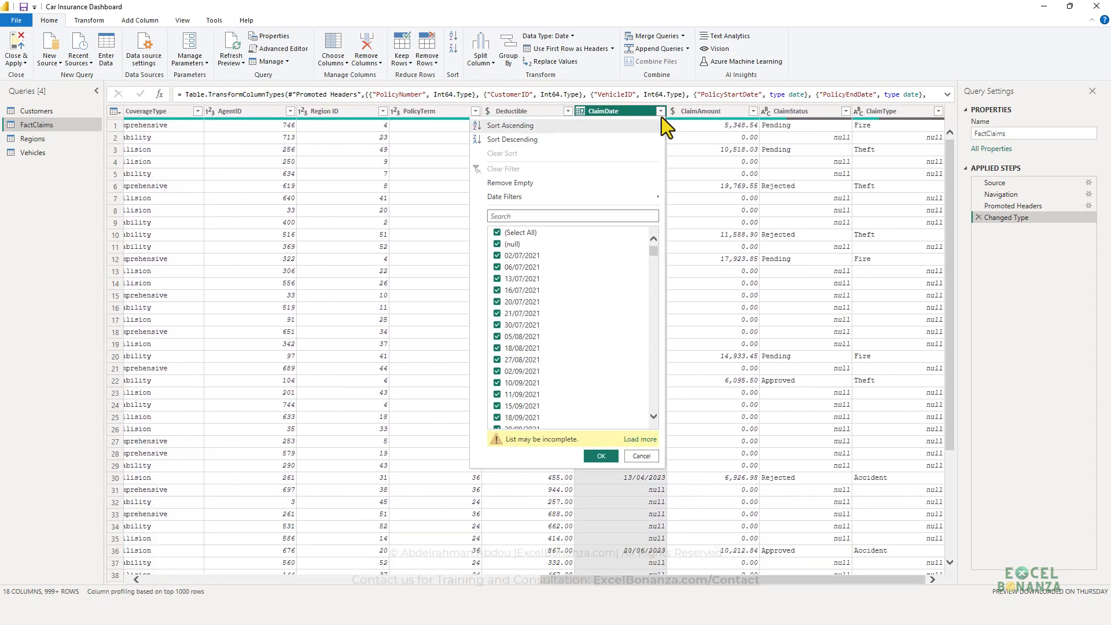
left_click(687, 140)
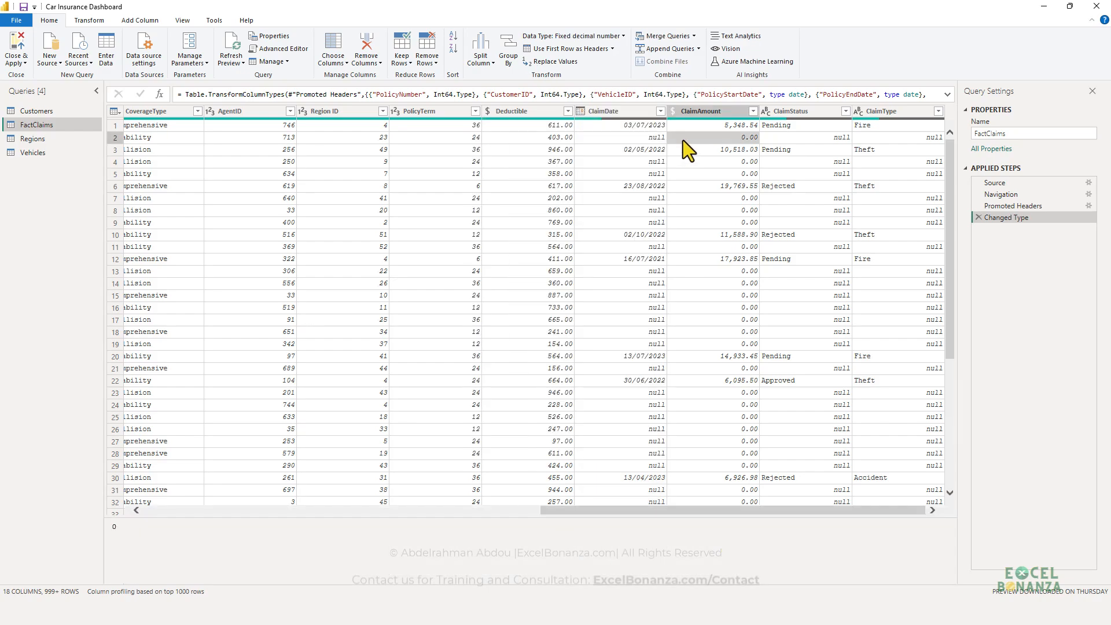
left_click(656, 137)
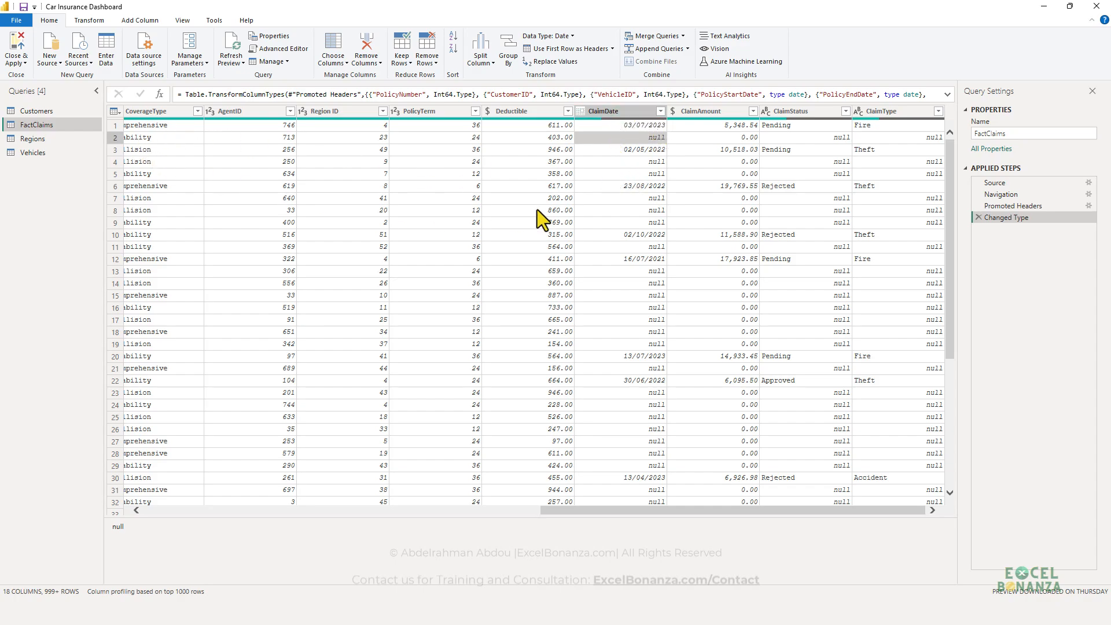
left_click(660, 111)
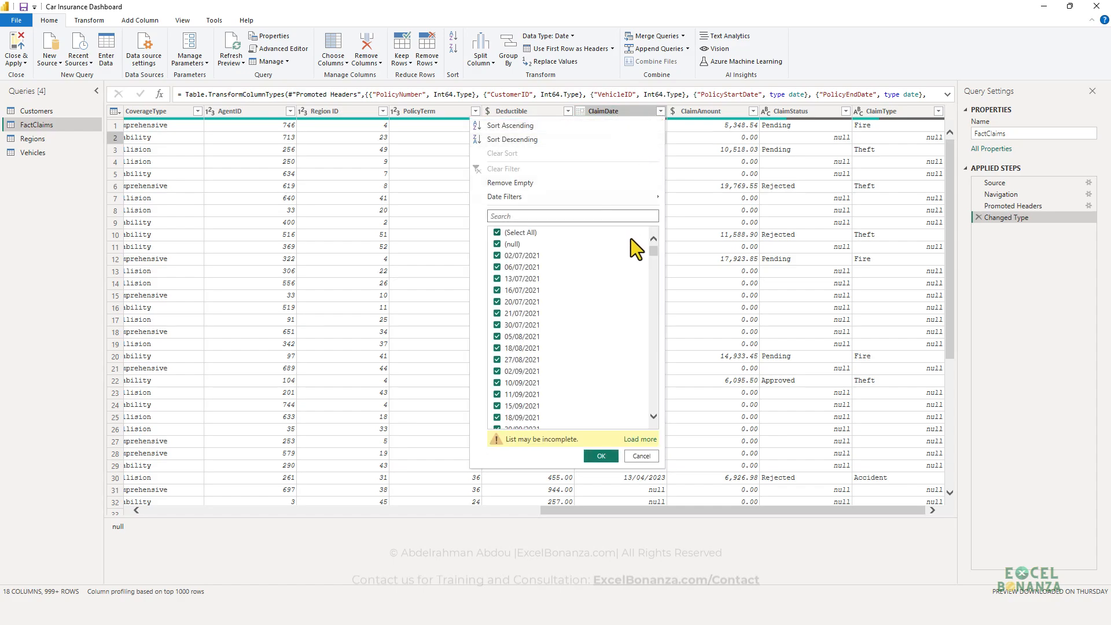
left_click(642, 440)
left_click(645, 439)
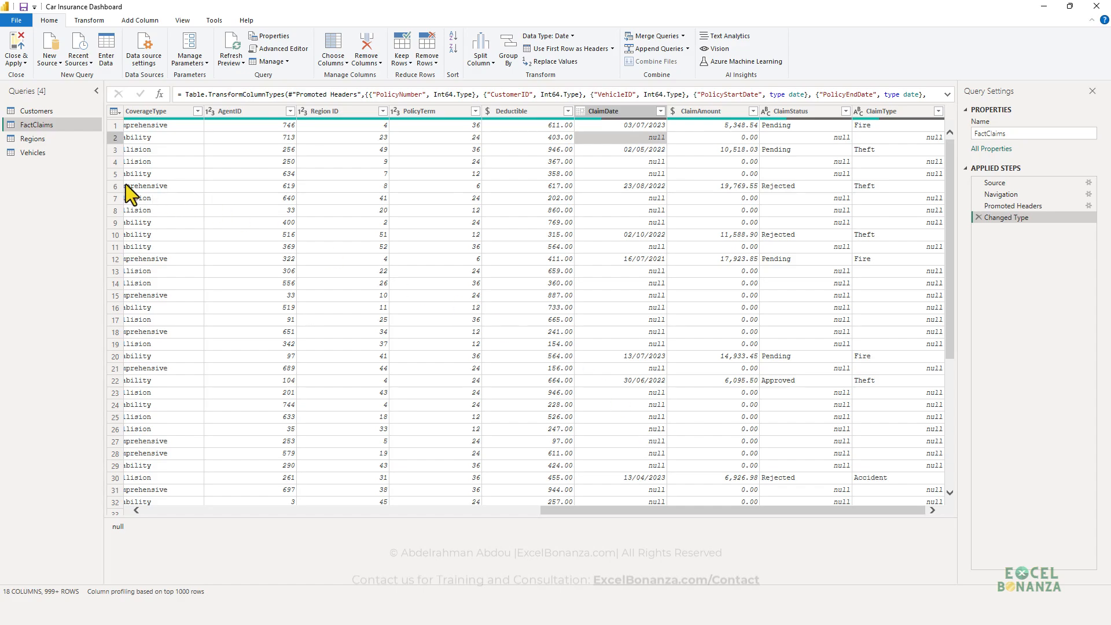
Step: Add a new blank query below the Vehicles query
left_click(37, 151)
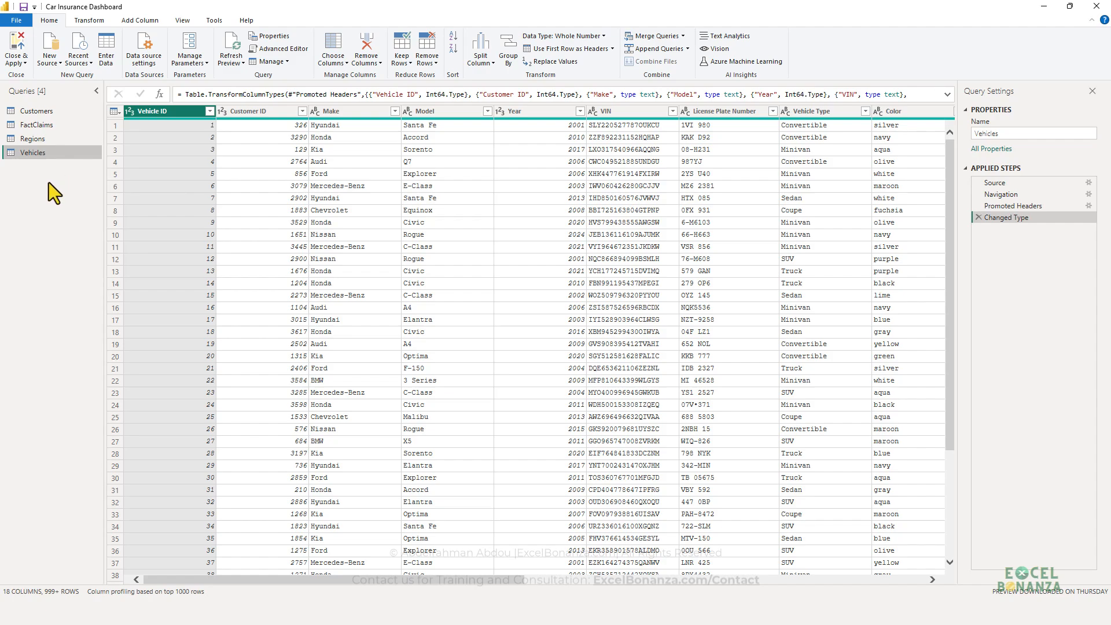
right_click(44, 174)
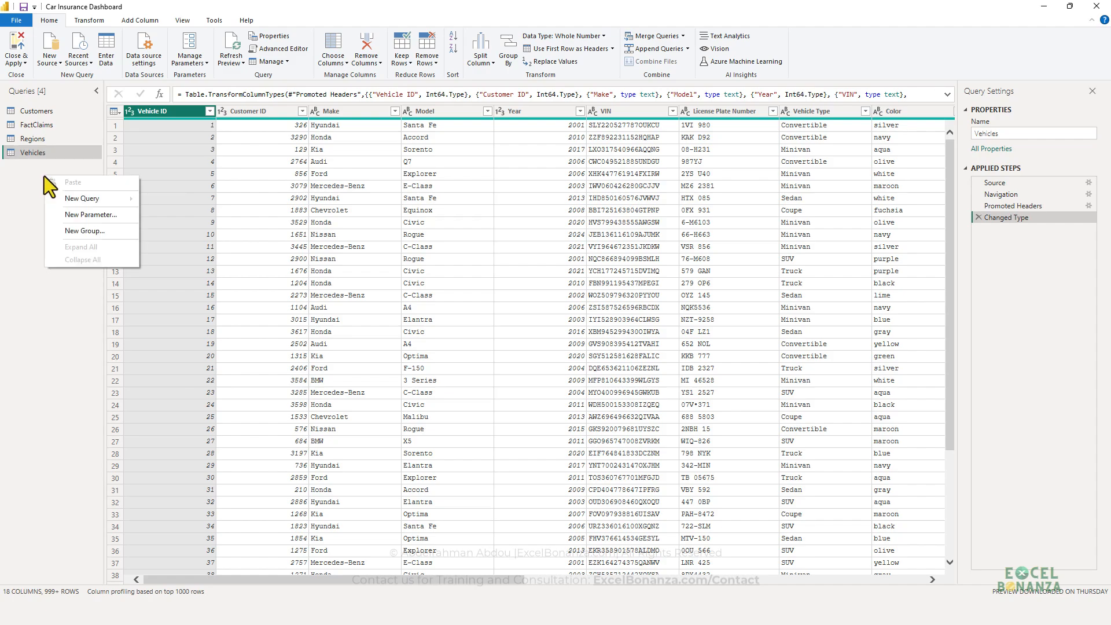
mouse_move(82, 203)
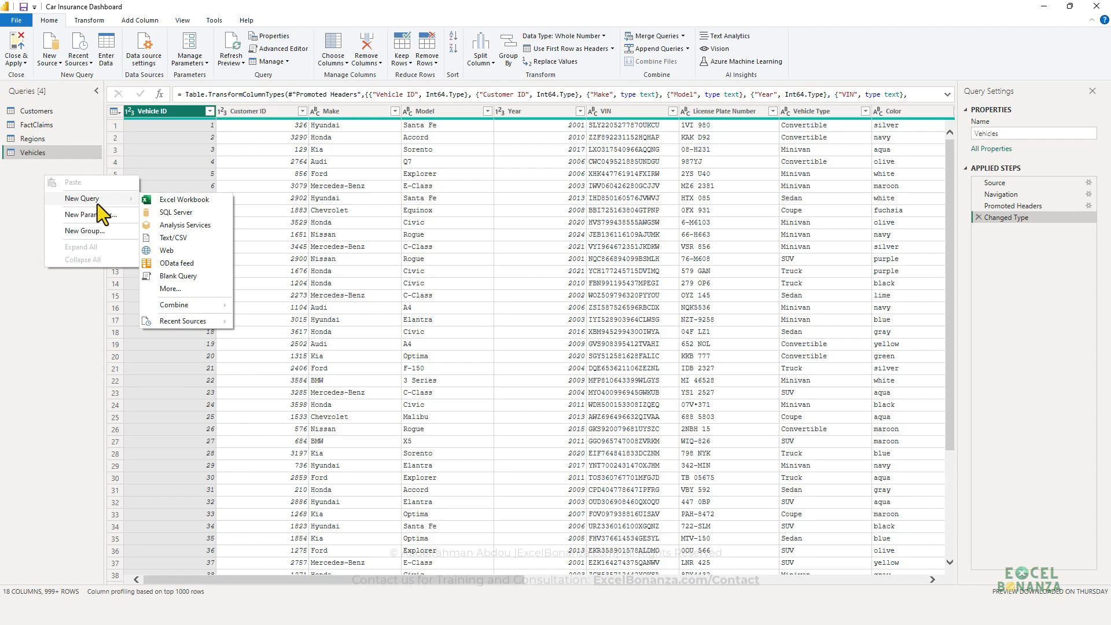
left_click(191, 275)
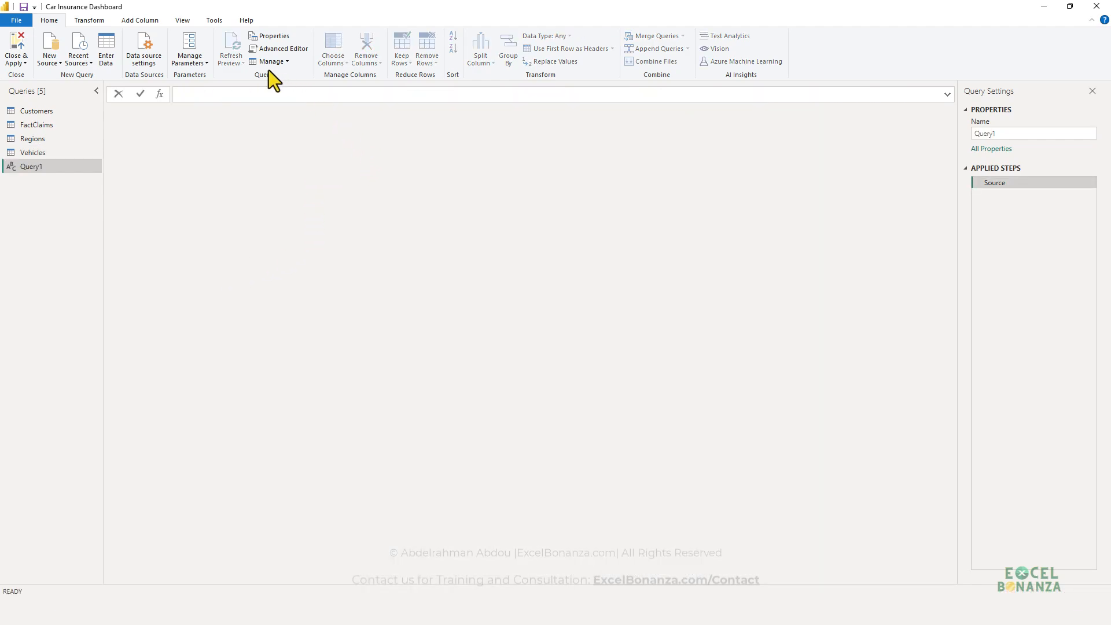
Step: Replace the query's code in the Advanced Editor with List.Dates(#date(2024, 1, 1), Duration.Days(#date(2025, 12, 31) - #date(2024, 1, 1)) + 1, #duration(1, 0, 0, 0))
left_click(183, 19)
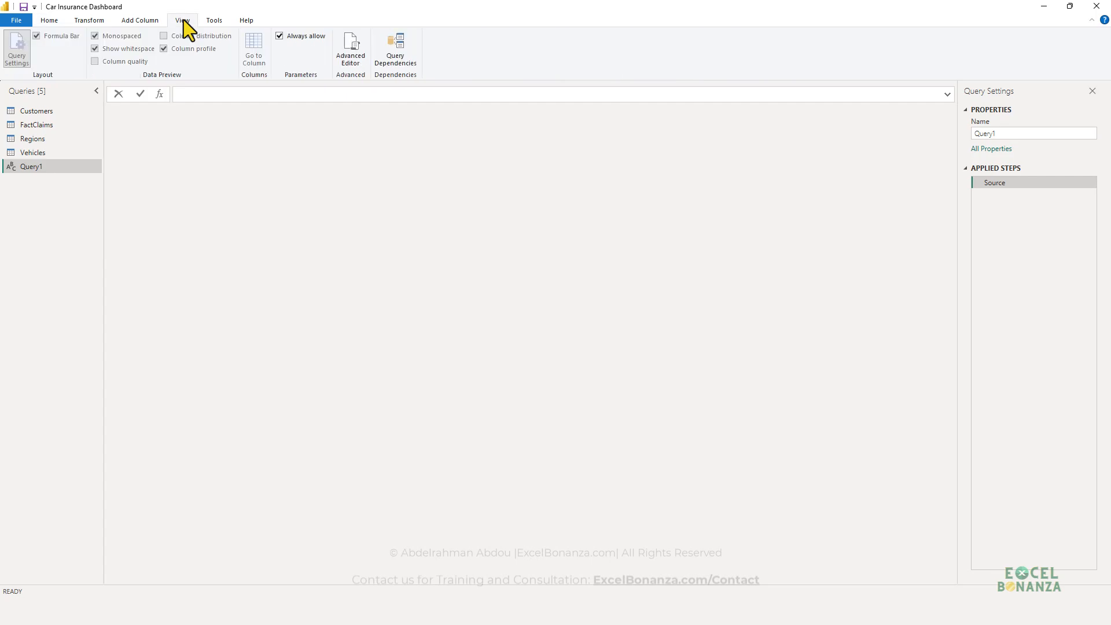
left_click(354, 53)
key("ctrl+a")
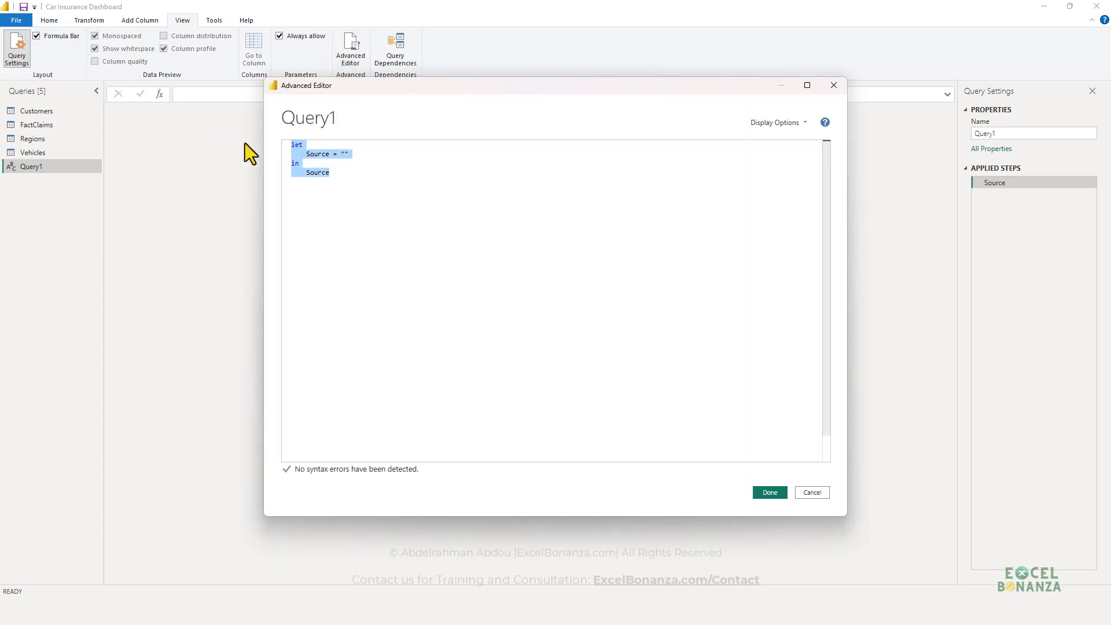
key("ctrl+v")
left_click(295, 153)
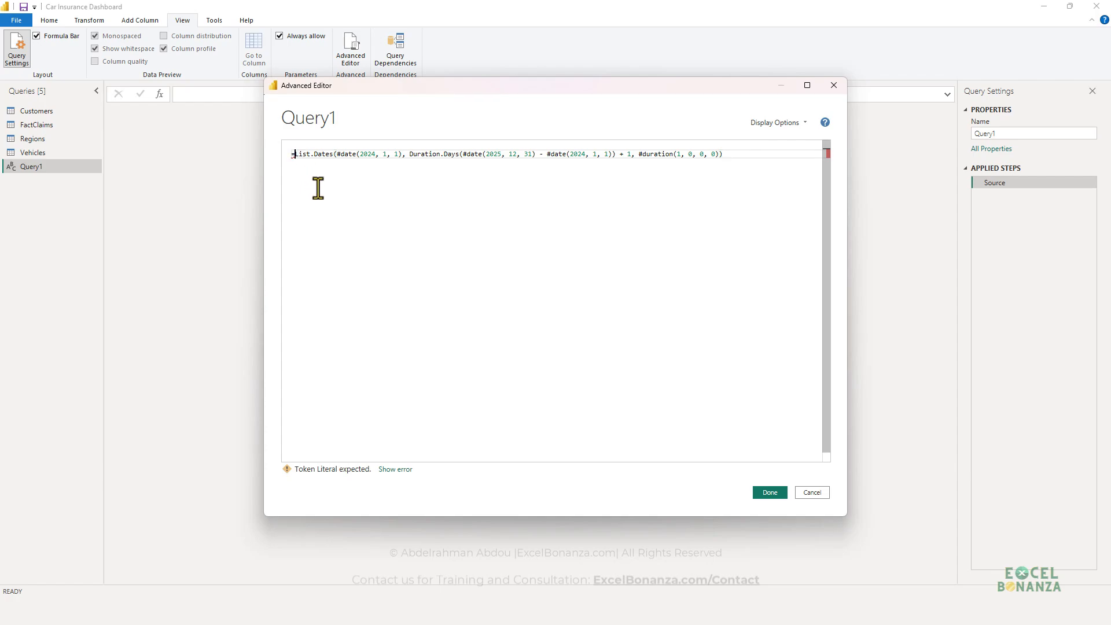
key("BackSpace")
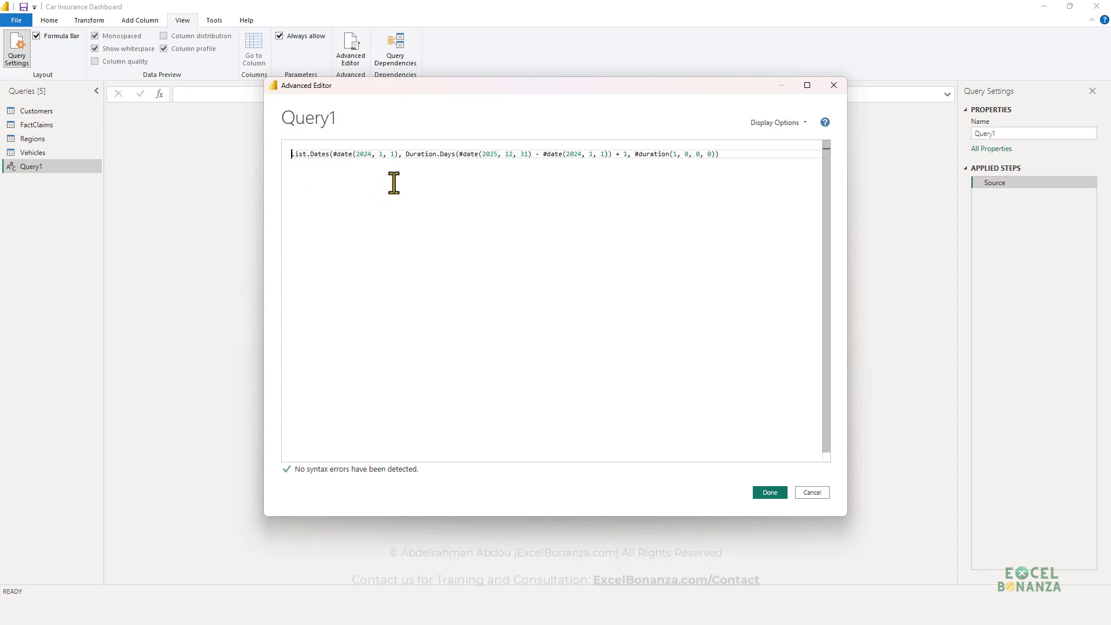
Step: Set the year of both start dates in the List.Dates expression to 2021 and the year of the end date to 2024
double_click(364, 154)
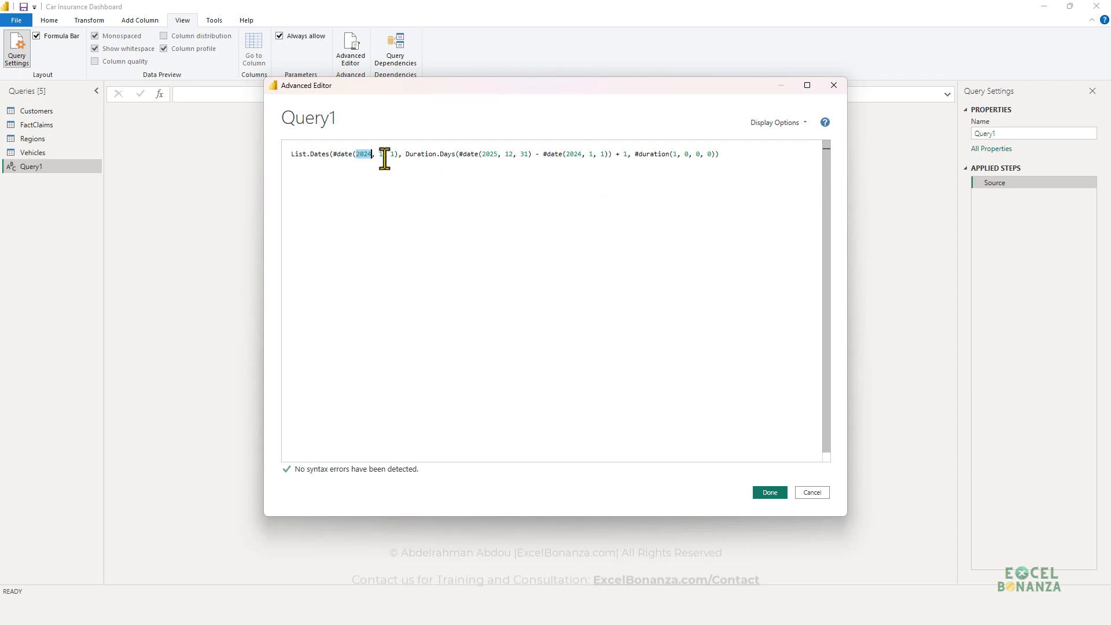
type("2021")
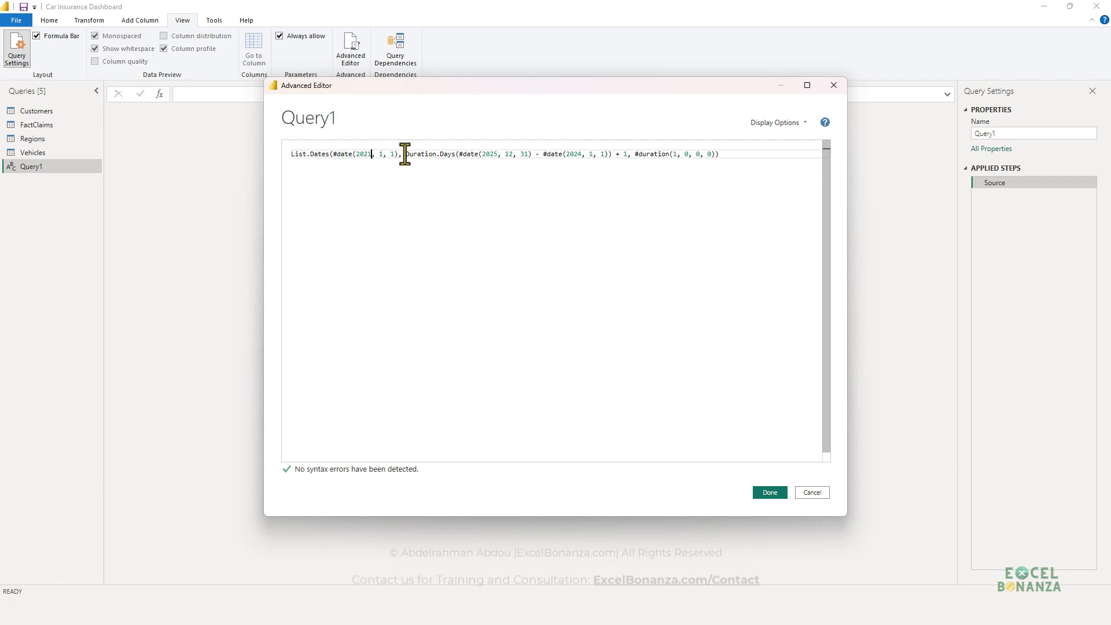
double_click(486, 153)
type("20")
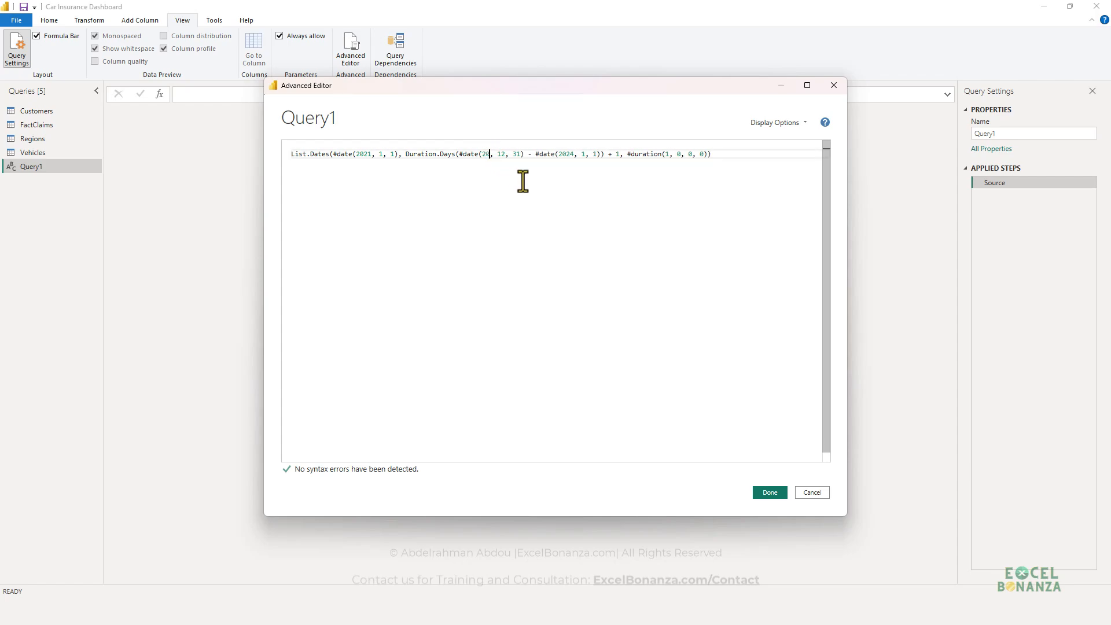
type("24")
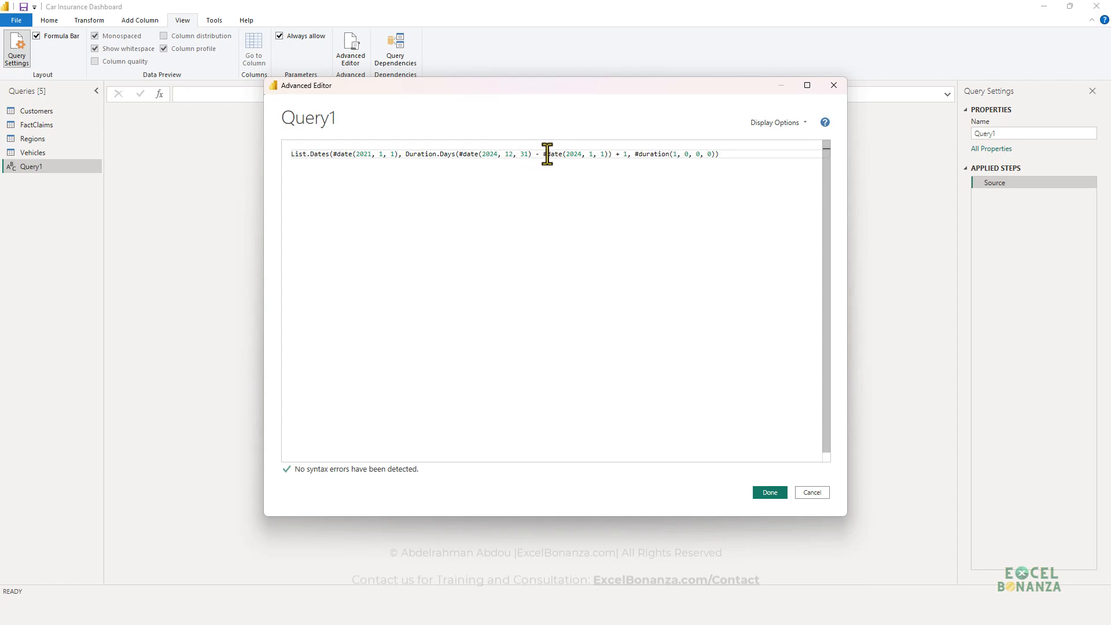
double_click(573, 154)
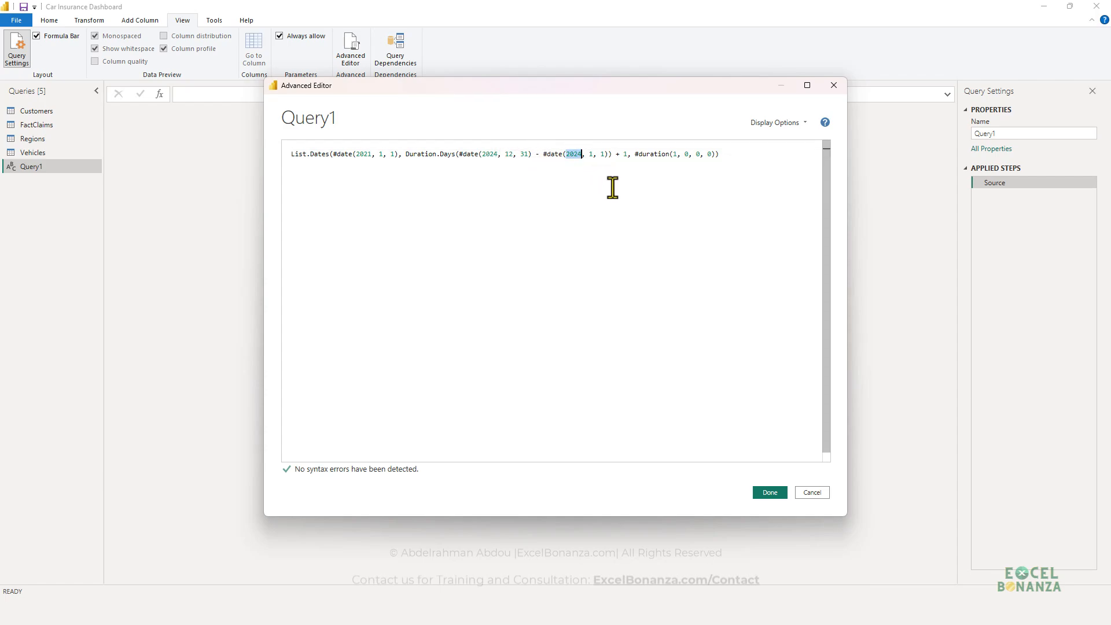
type("2021")
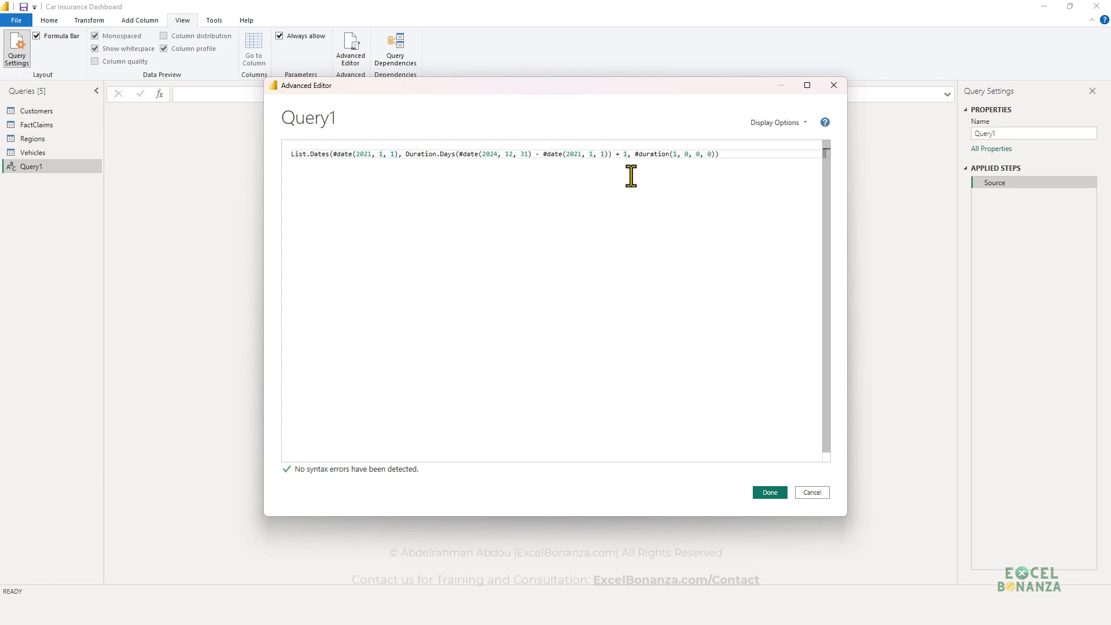
Step: Review the start date, day count and duration arguments of the List.Dates expression
left_click(642, 154)
mouse_move(628, 154)
left_mouse_down()
mouse_move(399, 154)
mouse_move(628, 155)
left_mouse_up()
left_click(410, 154)
left_click_drag(402, 154, 333, 154)
left_click_drag(718, 153, 635, 156)
left_click(678, 163)
left_click_drag(716, 154, 630, 155)
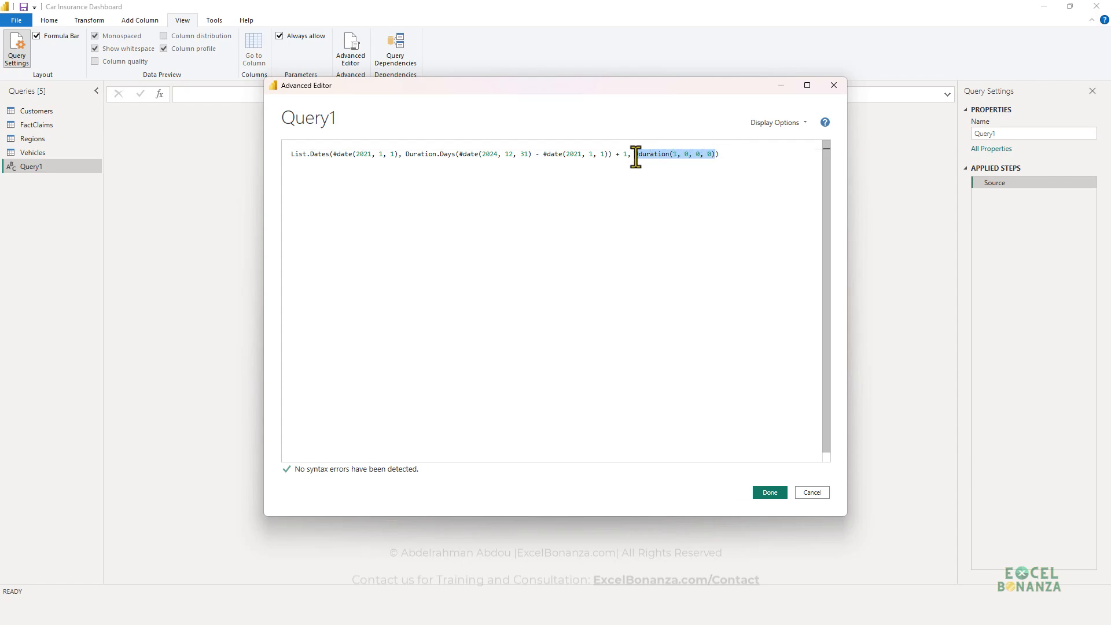
left_click(635, 177)
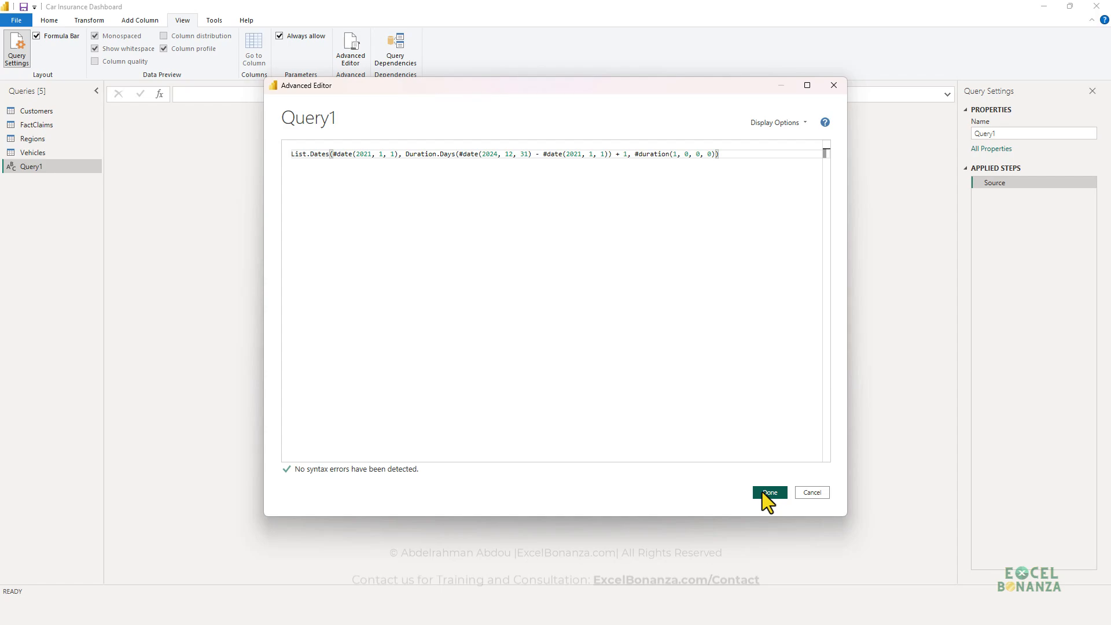
Step: Apply the List.Dates code and convert the date list to a table with delimiter None and extra columns shown as errors
left_click(769, 492)
left_click(146, 123)
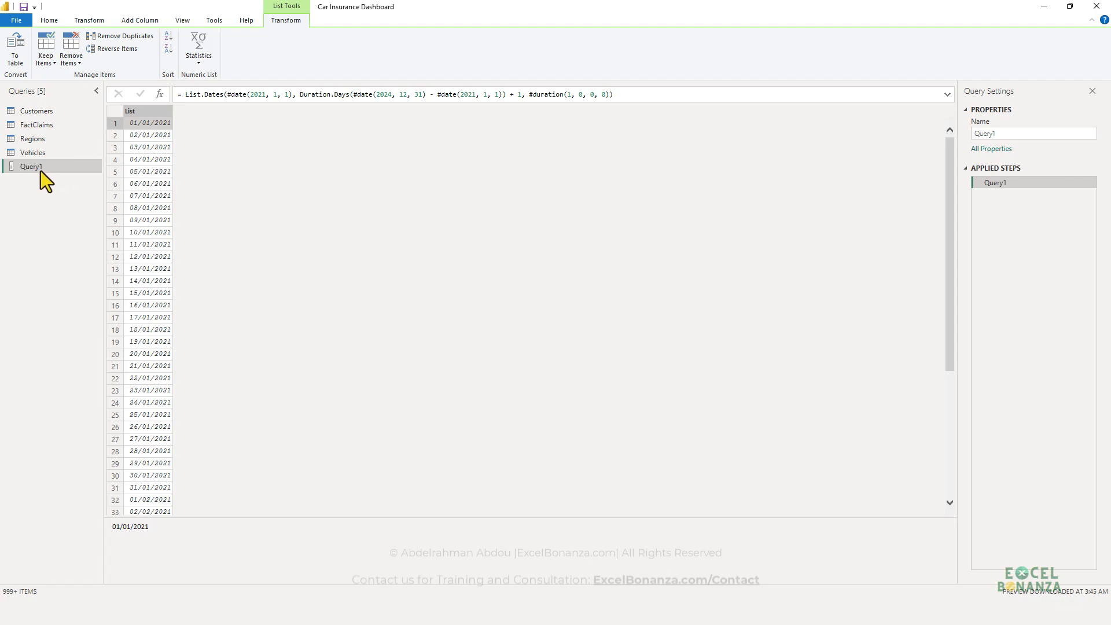
left_click(11, 50)
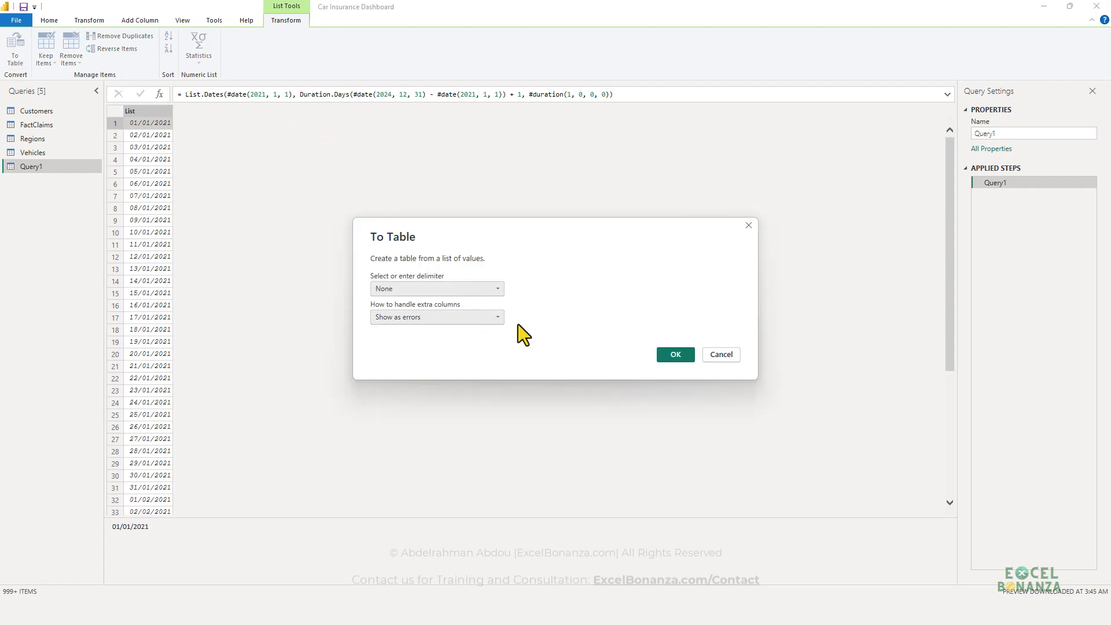
left_click(679, 351)
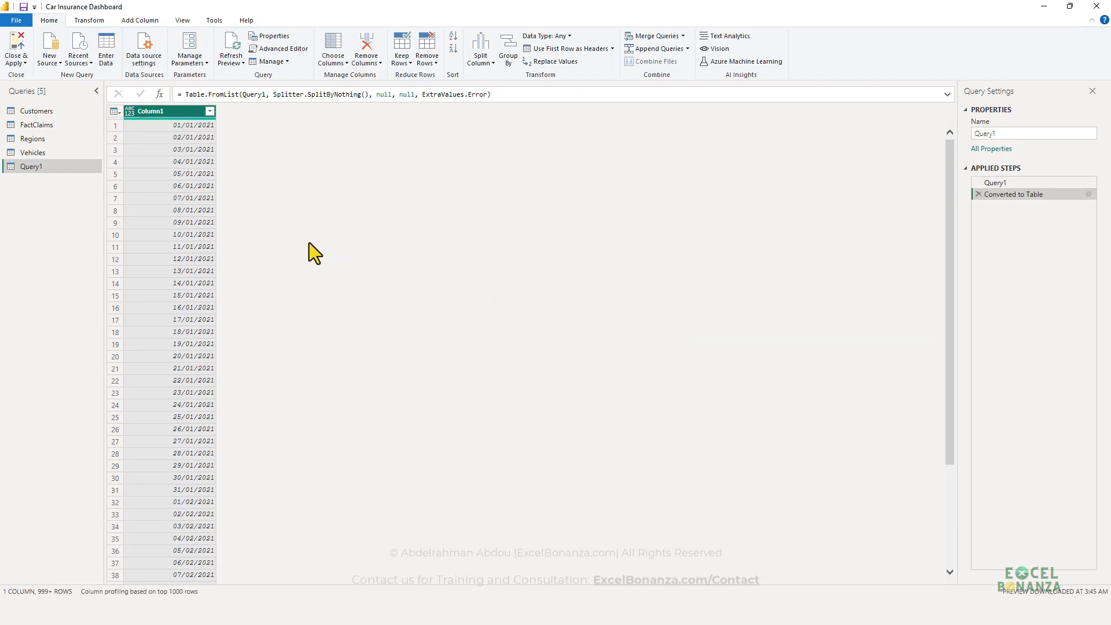
Step: Rename the date table's only column as Date and set its data type to Date
double_click(150, 113)
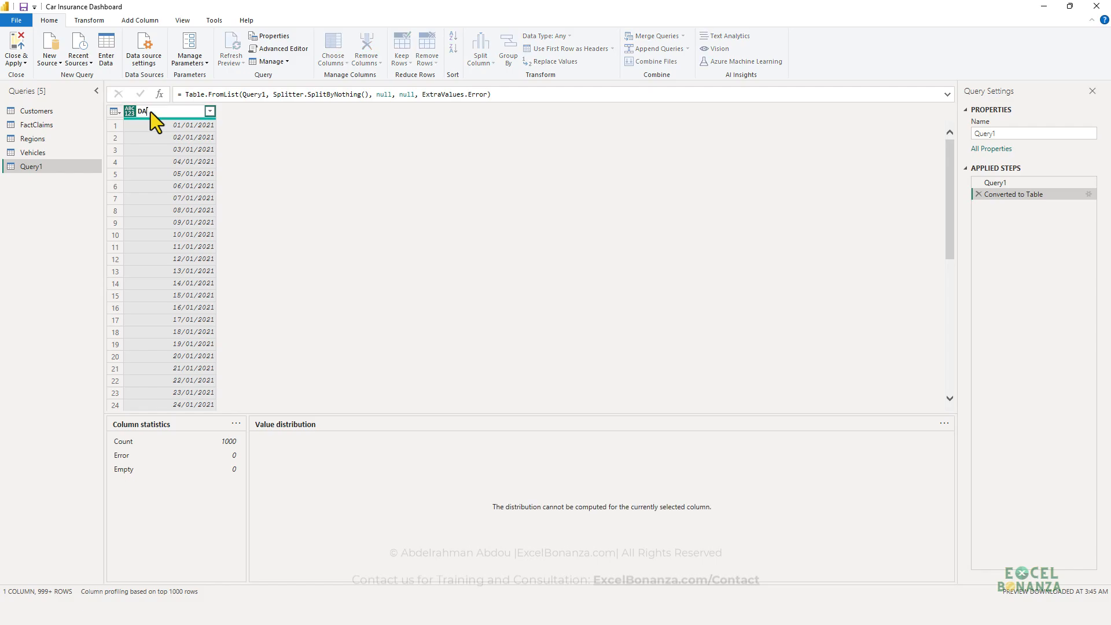
type("Date")
key("Return")
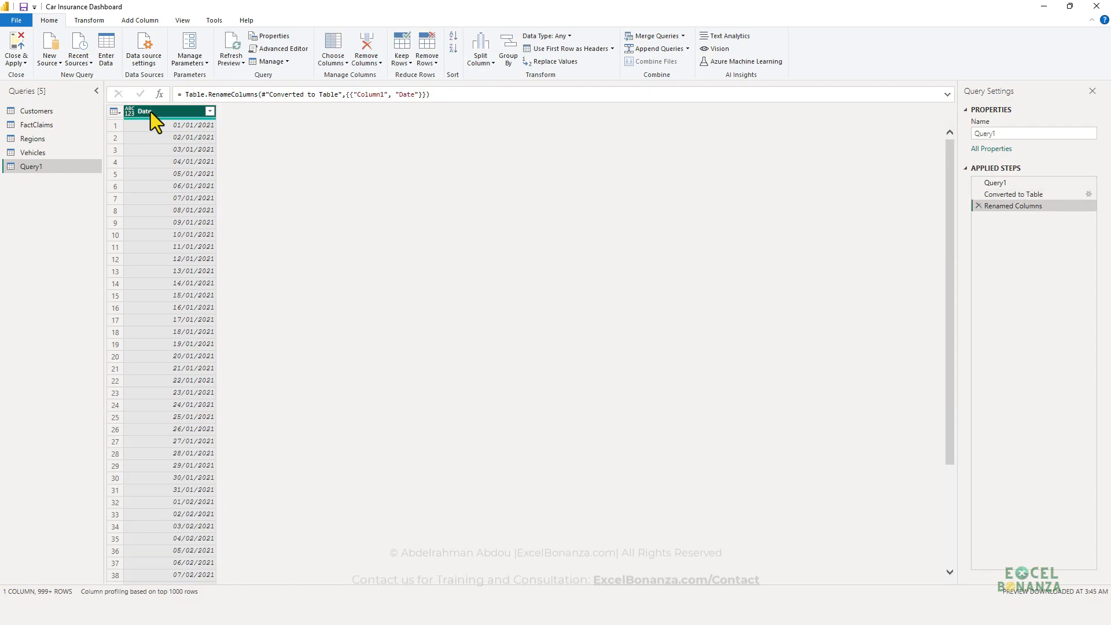
left_click(129, 115)
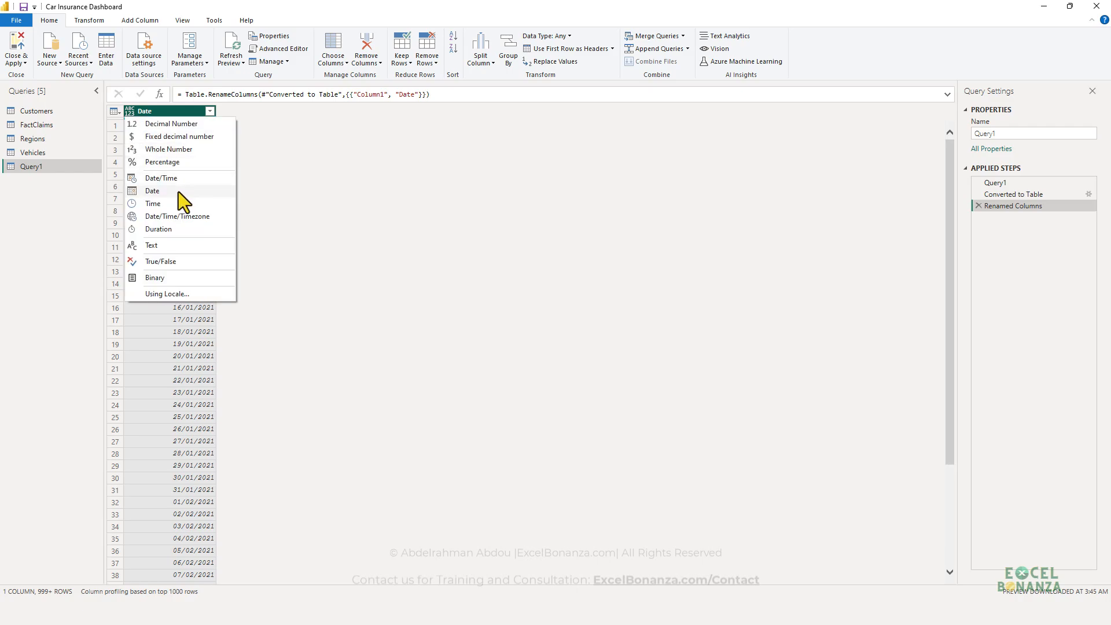
left_click(152, 191)
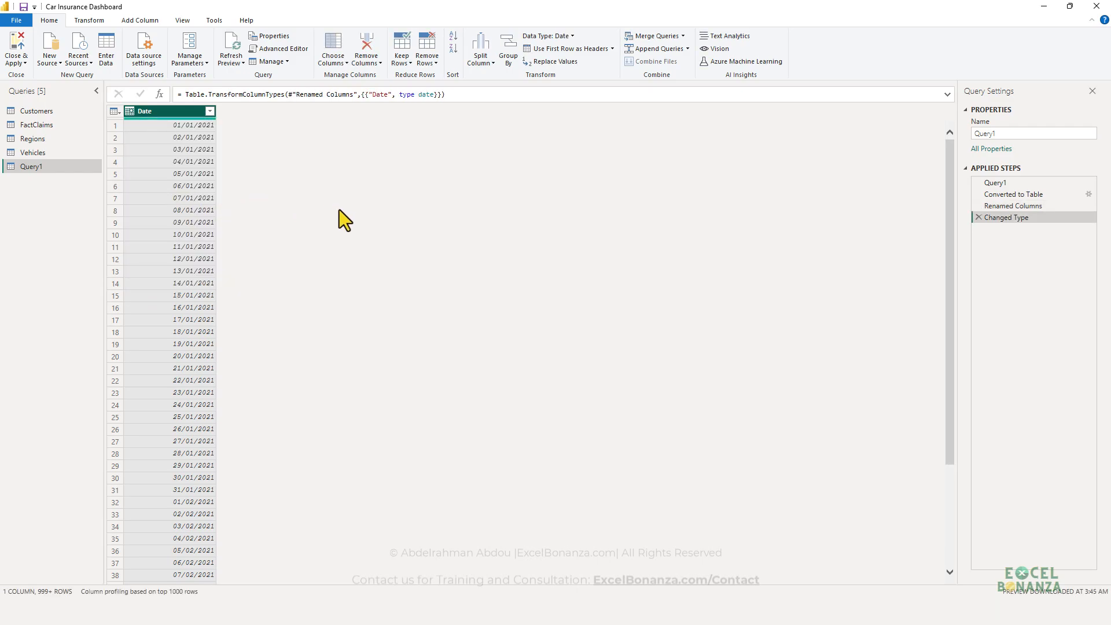
Step: Rename the Query1 query as Calendar
left_click(44, 167)
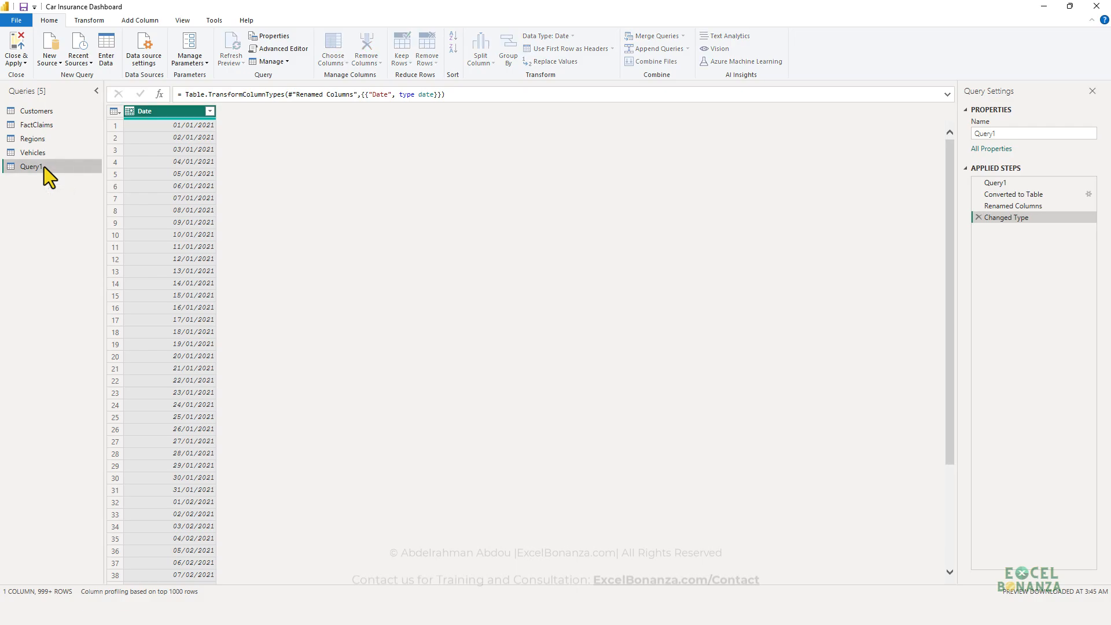
type("Calendar")
key("Return")
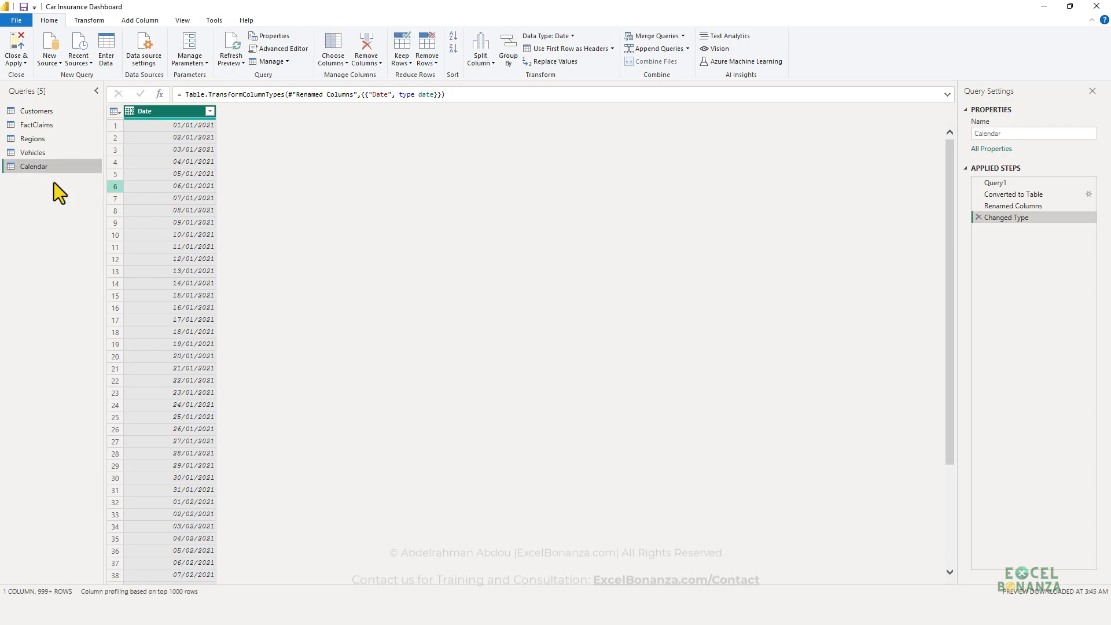
Step: Add a Year column to the Calendar table, extracted from the Date column
left_click(180, 113)
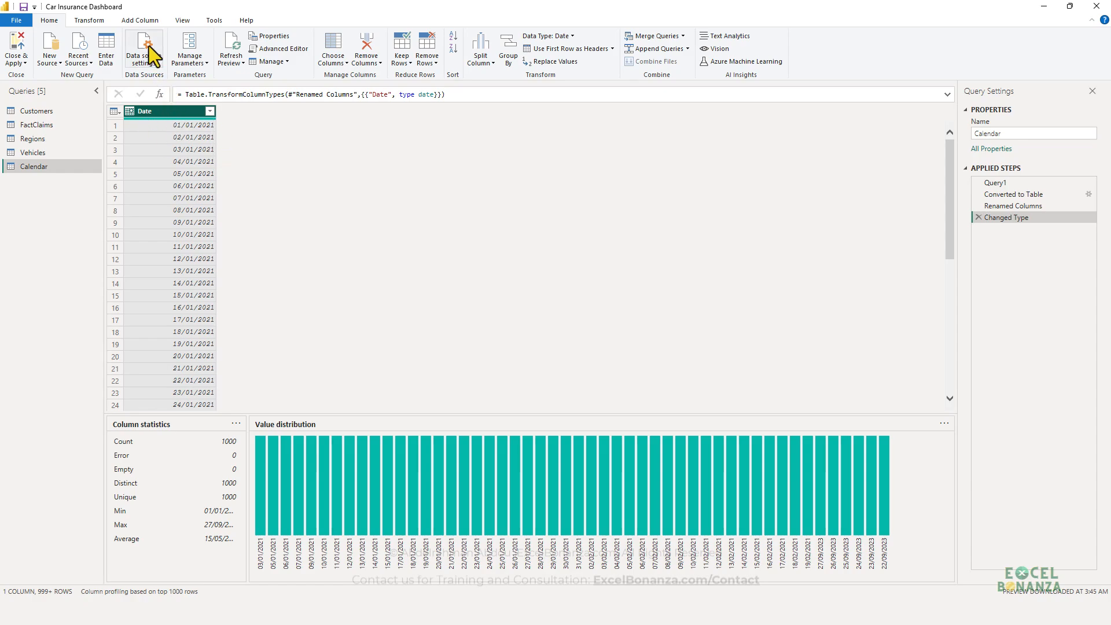
left_click(147, 20)
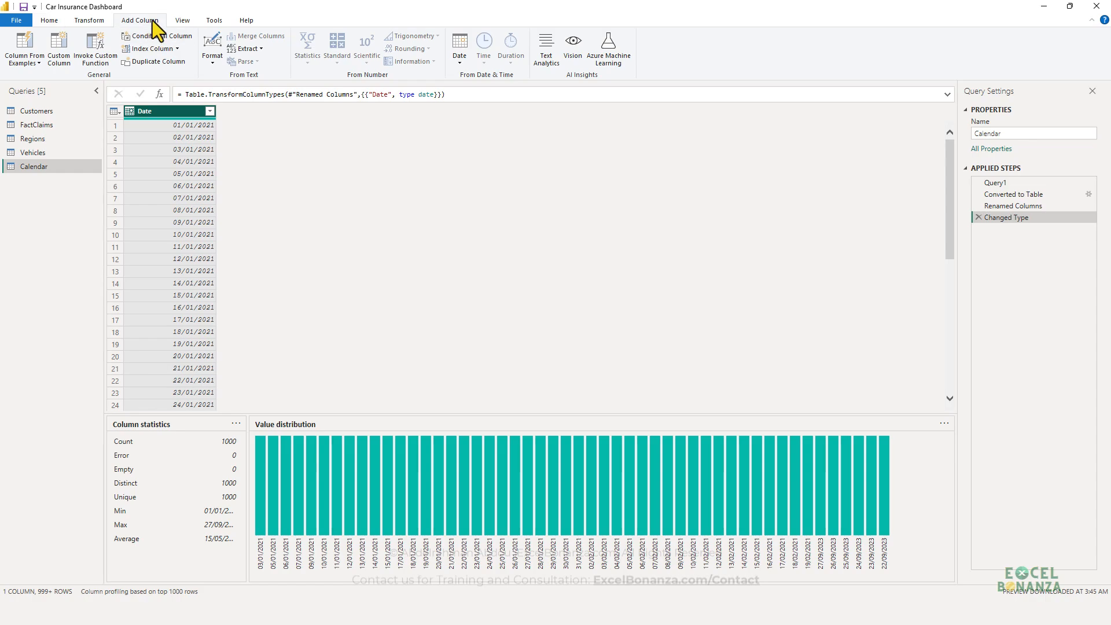
left_click(460, 56)
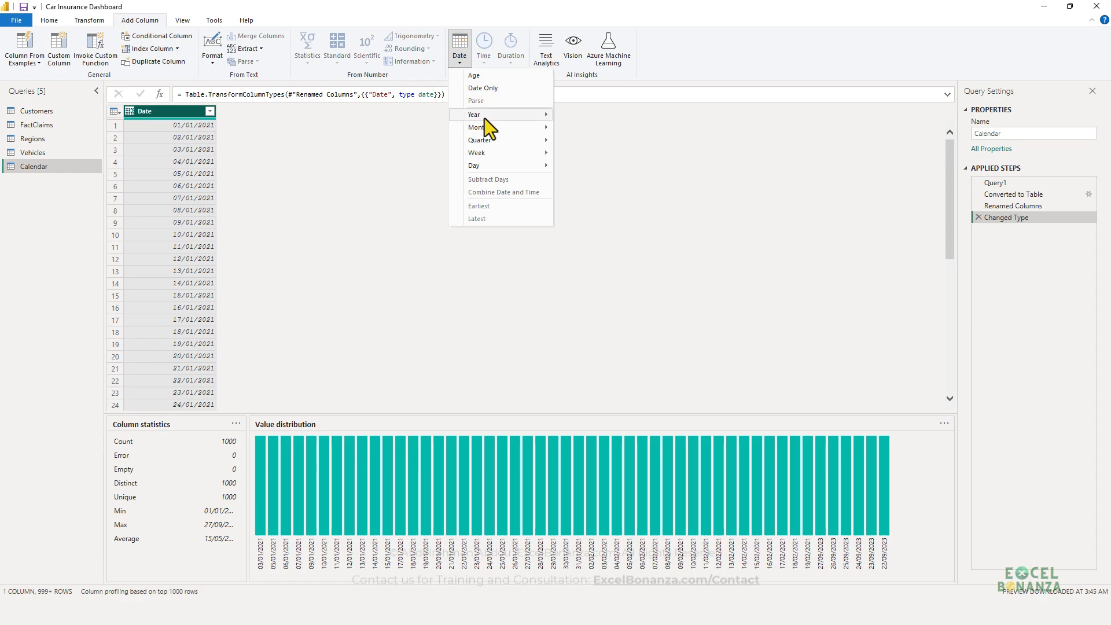
mouse_move(497, 116)
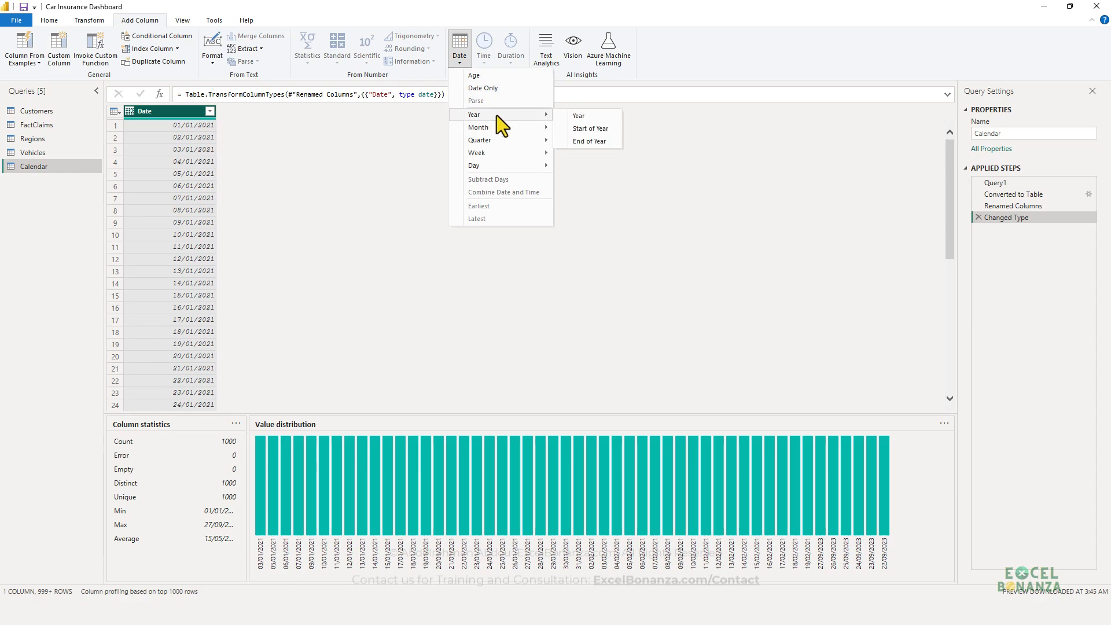
left_click(577, 118)
left_click(247, 127)
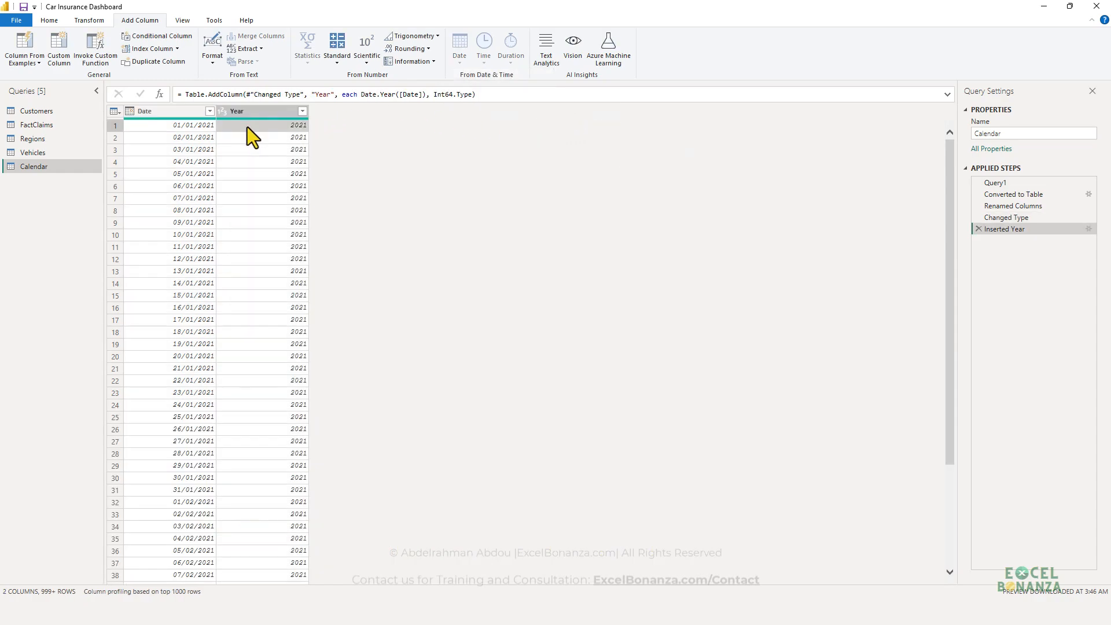
Step: Add a column with the month extracted from the Date column and rename it Month Number
left_click(183, 113)
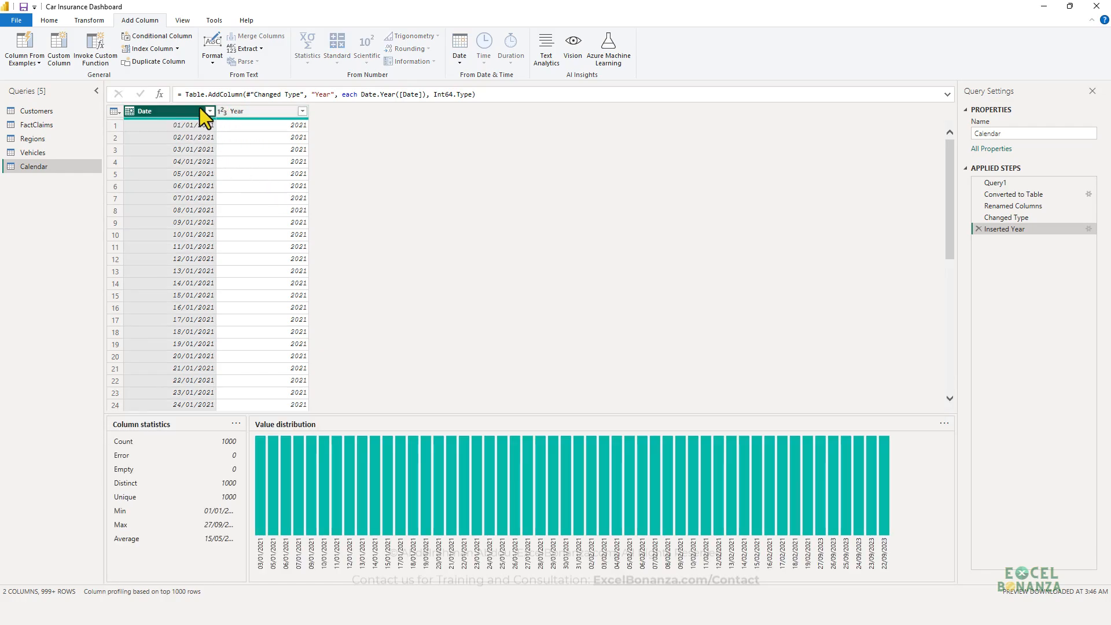
left_click(461, 58)
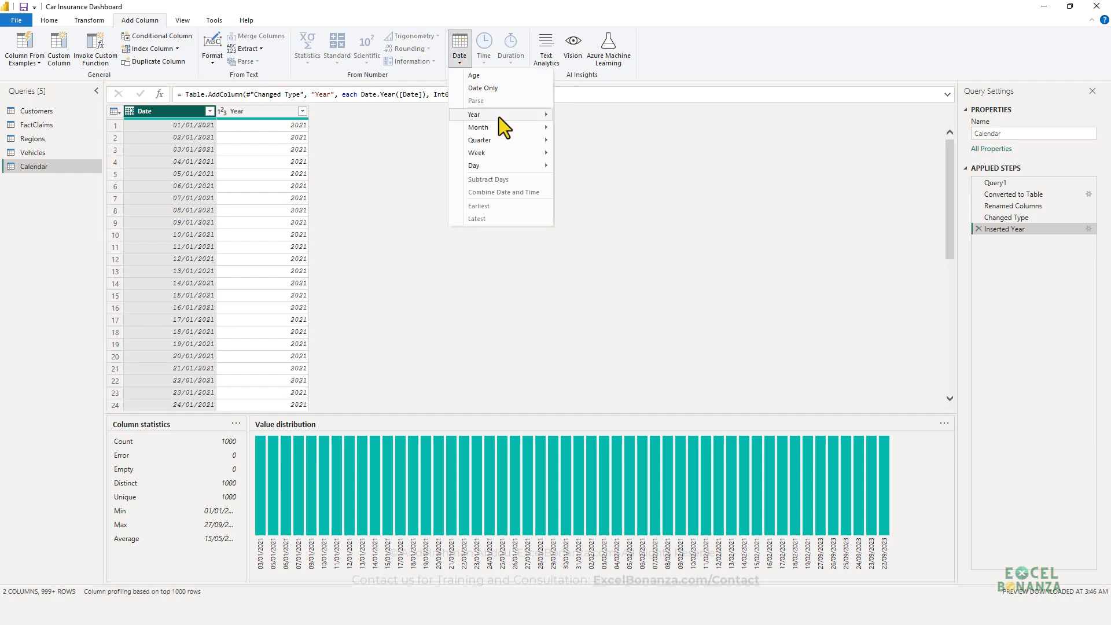
mouse_move(512, 127)
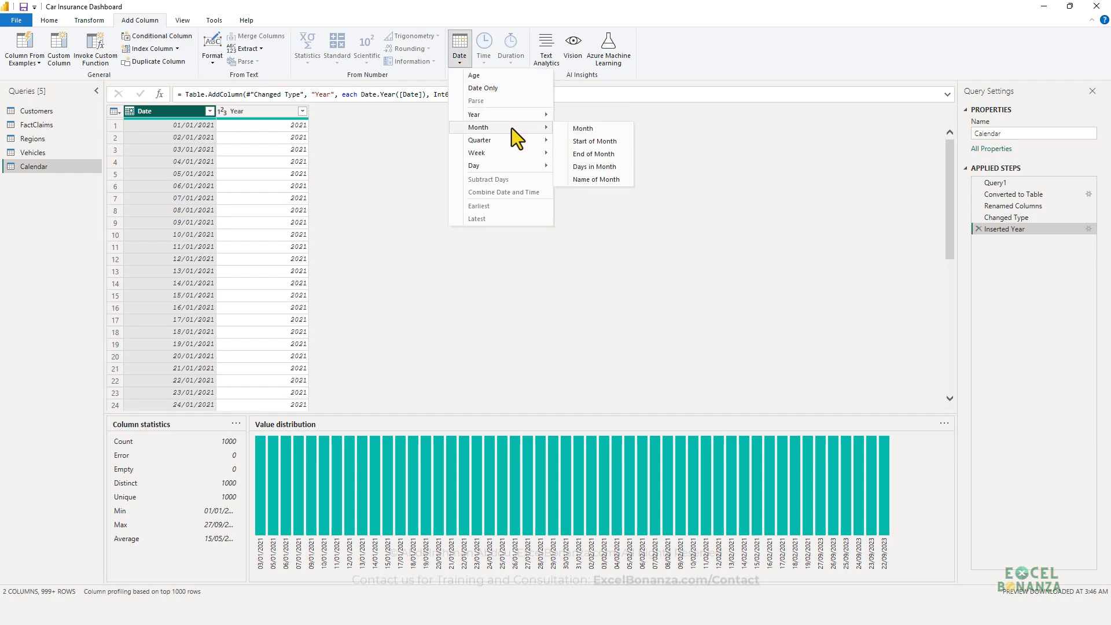
left_click(591, 129)
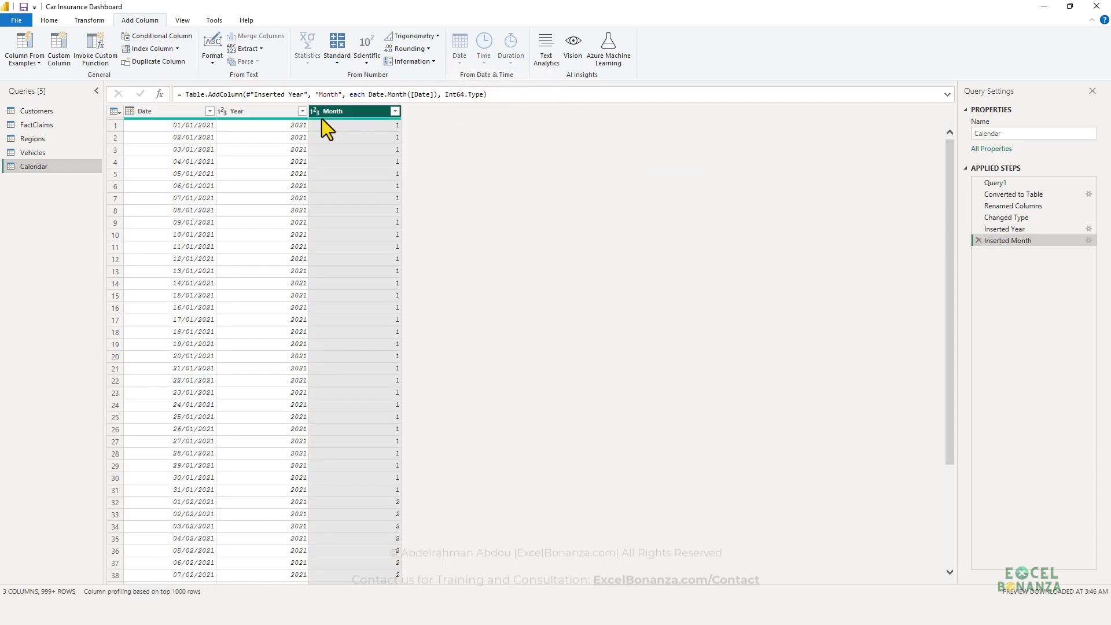
double_click(338, 113)
type("Mo")
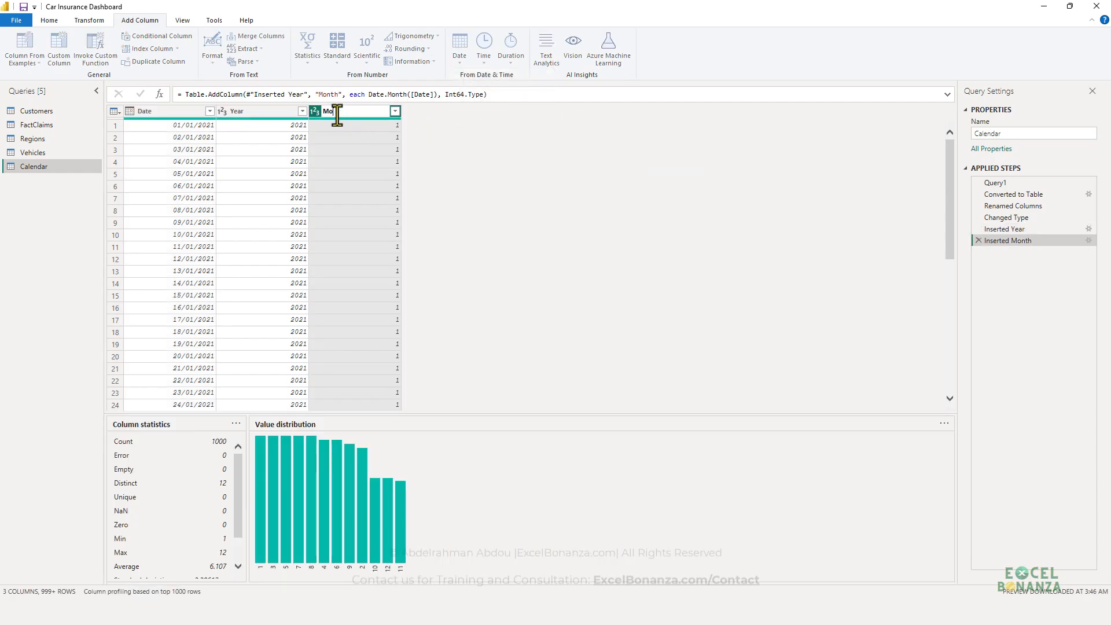
type("nth Number")
key("Return")
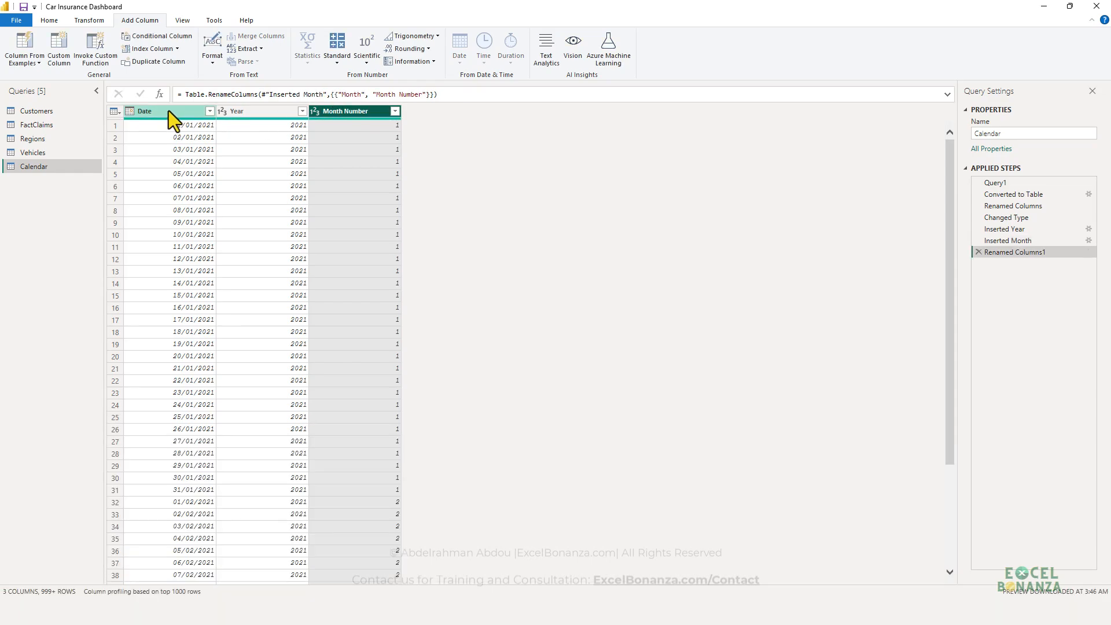
Step: Add a column with the name of the month, extracted from the Date column
left_click(168, 111)
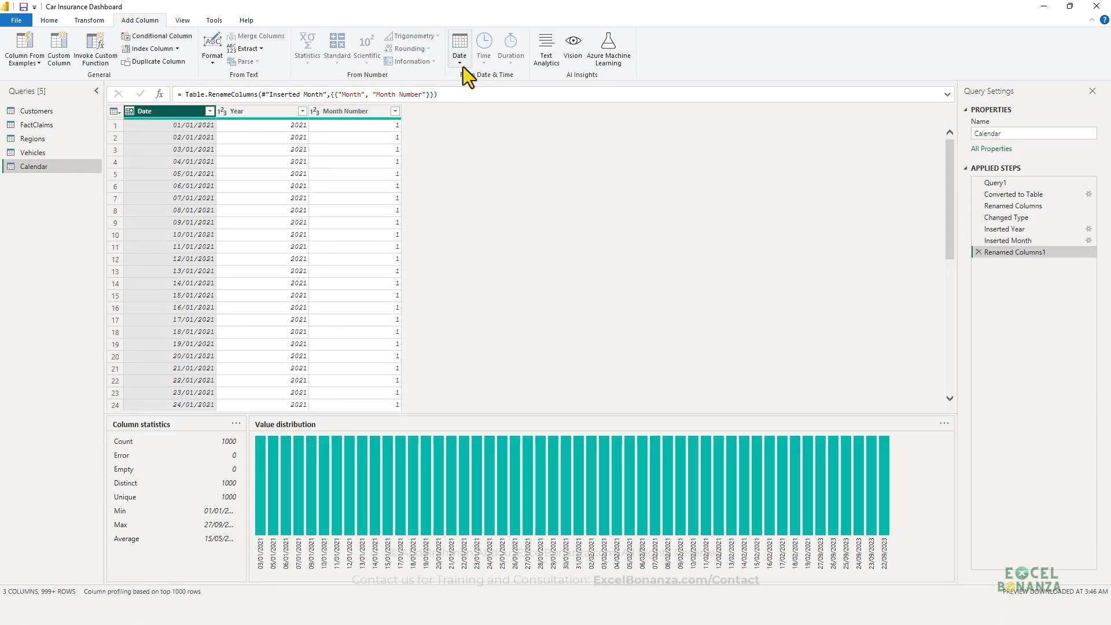
left_click(463, 67)
mouse_move(497, 129)
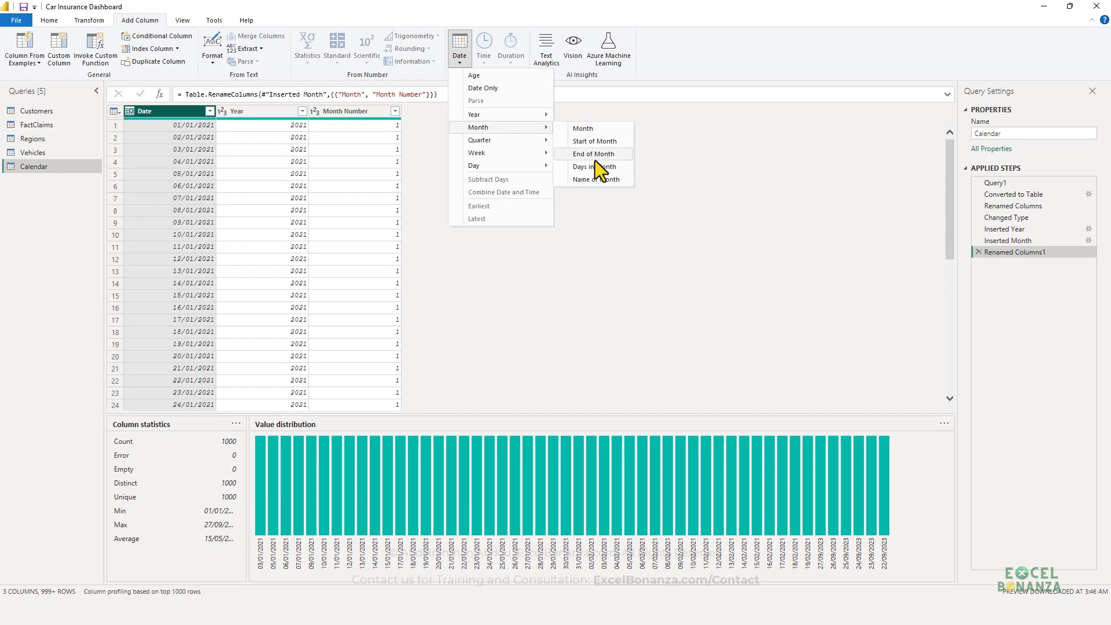
left_click(595, 179)
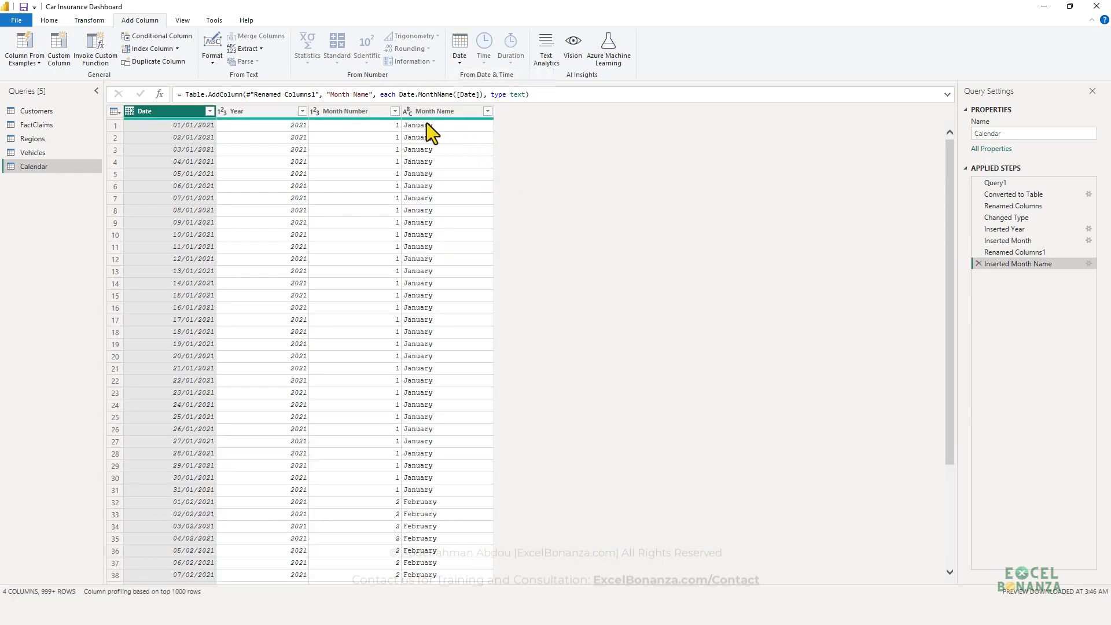
Step: Shorten the Month Name values in place by extracting their first 3 characters
left_click(448, 111)
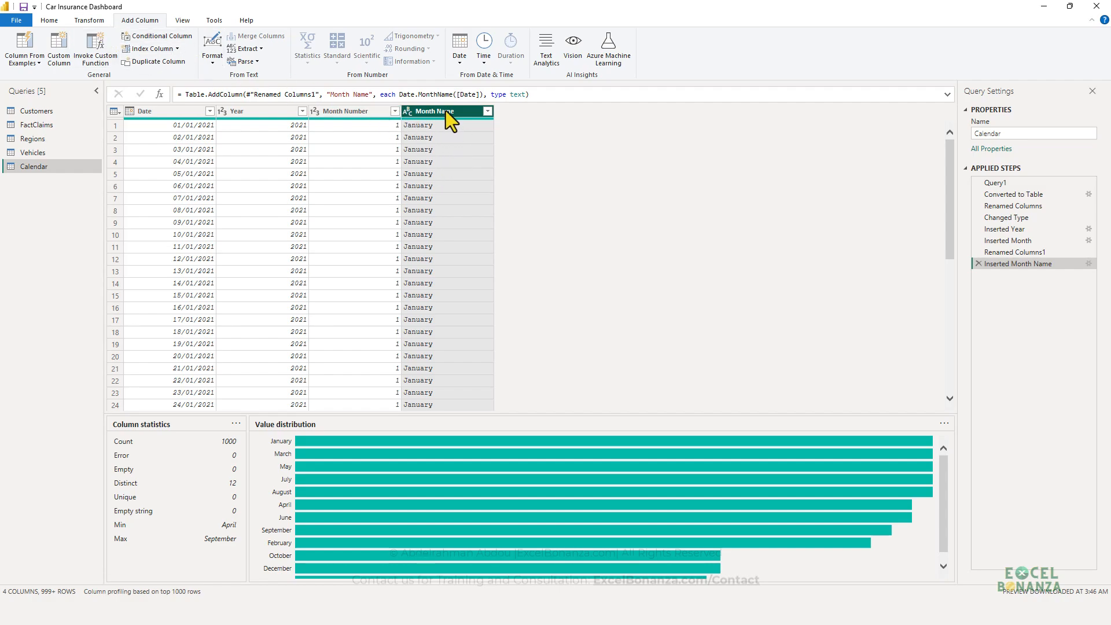
left_click(90, 21)
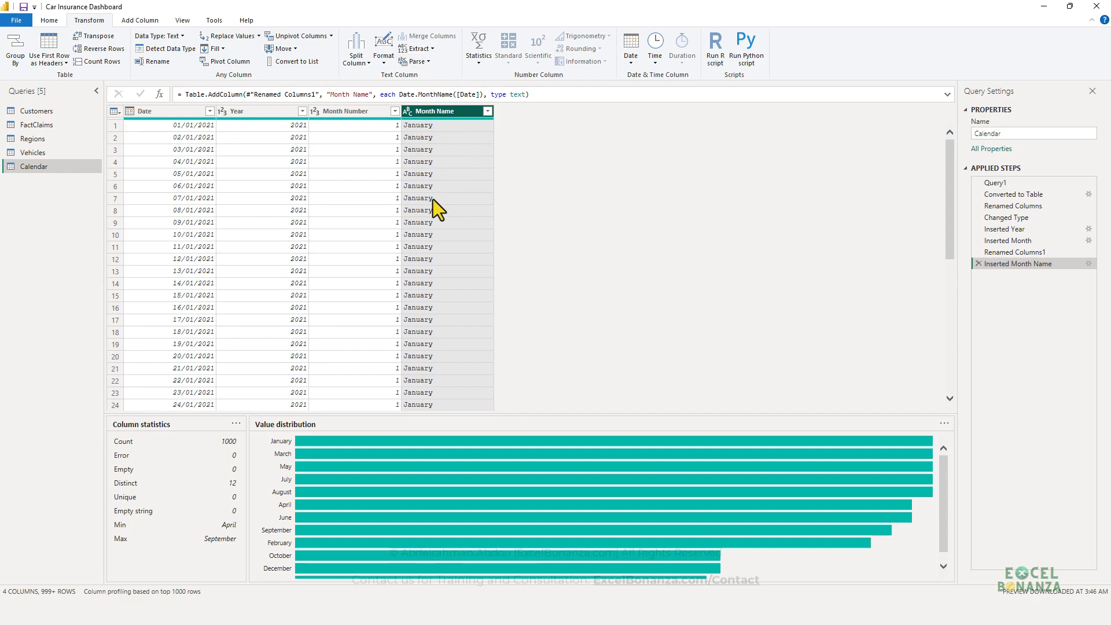
left_click(426, 50)
left_click(442, 76)
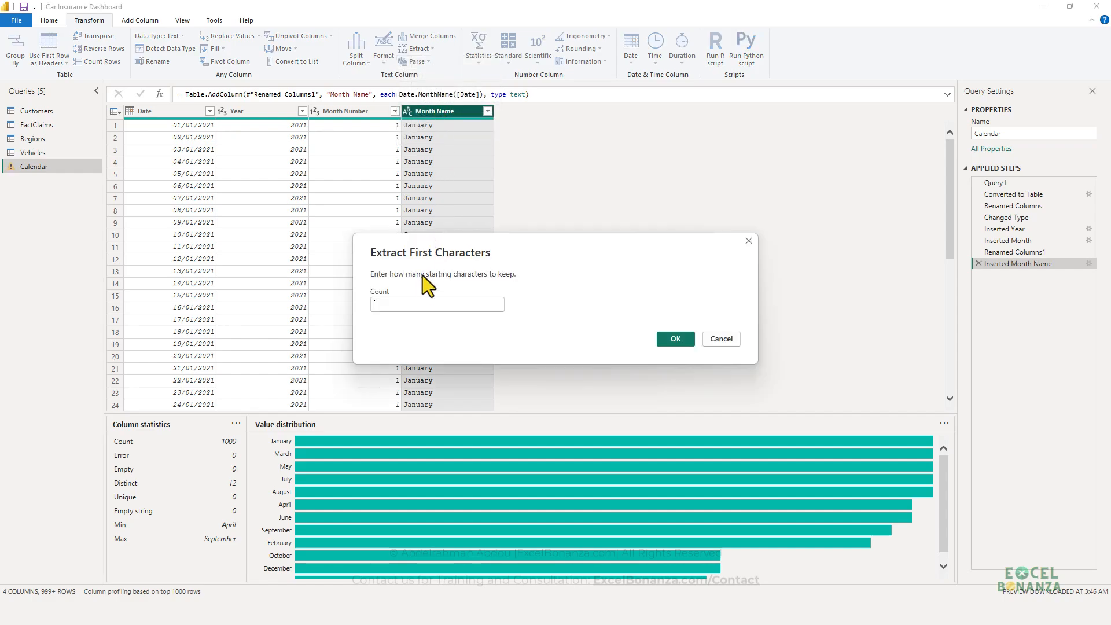
type("3")
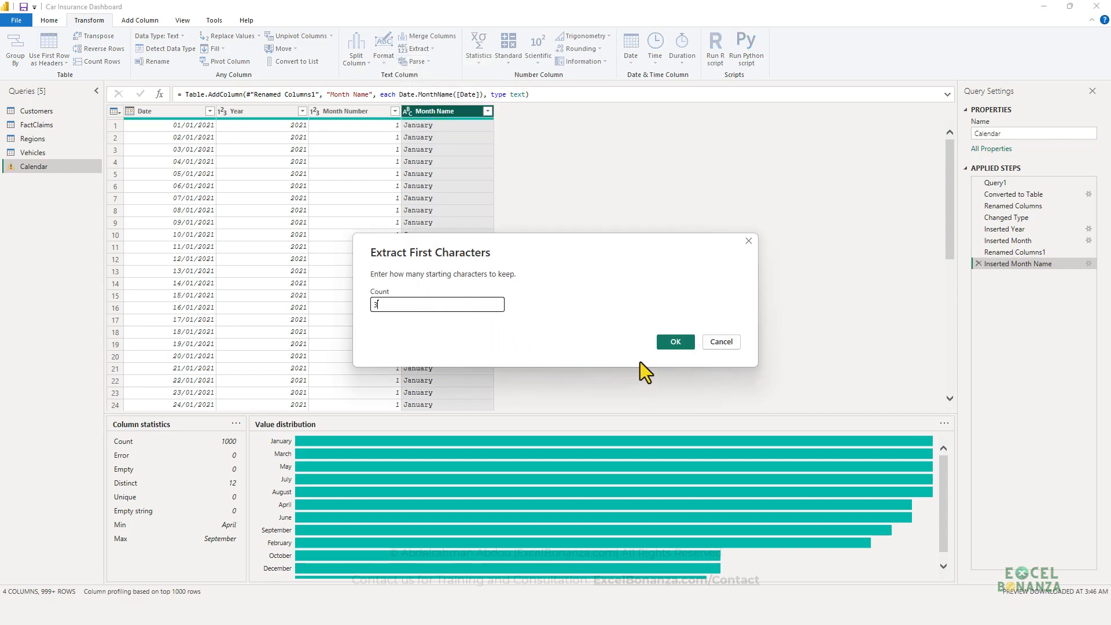
left_click(666, 342)
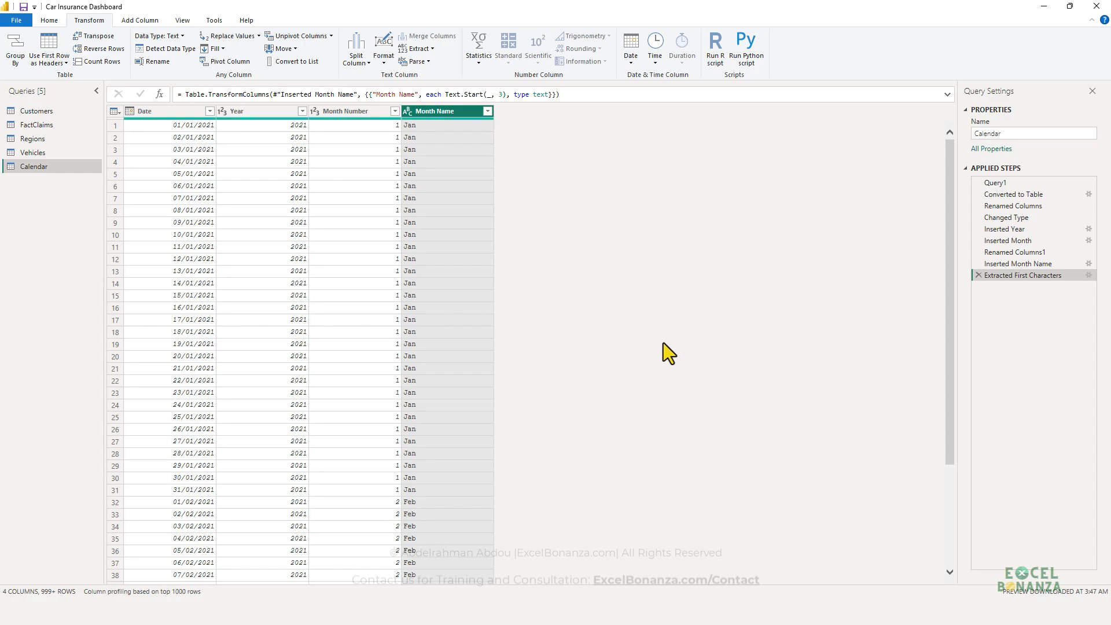
left_click(437, 150)
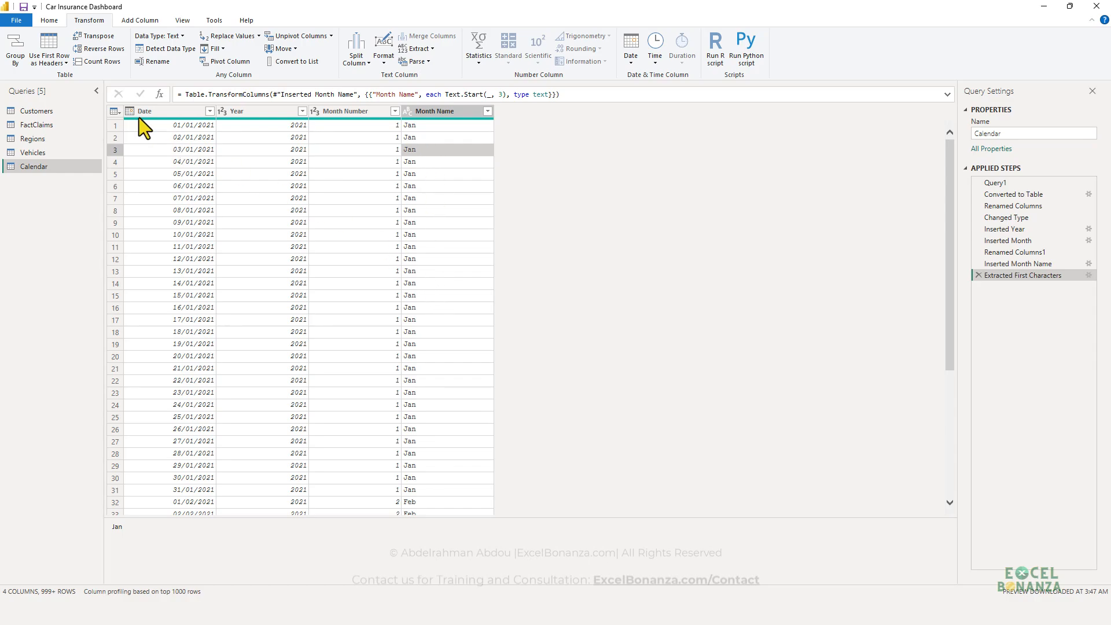
Step: Add a Quarter of Year column based on the Date column and check its distinct values in the filter list
left_click(158, 113)
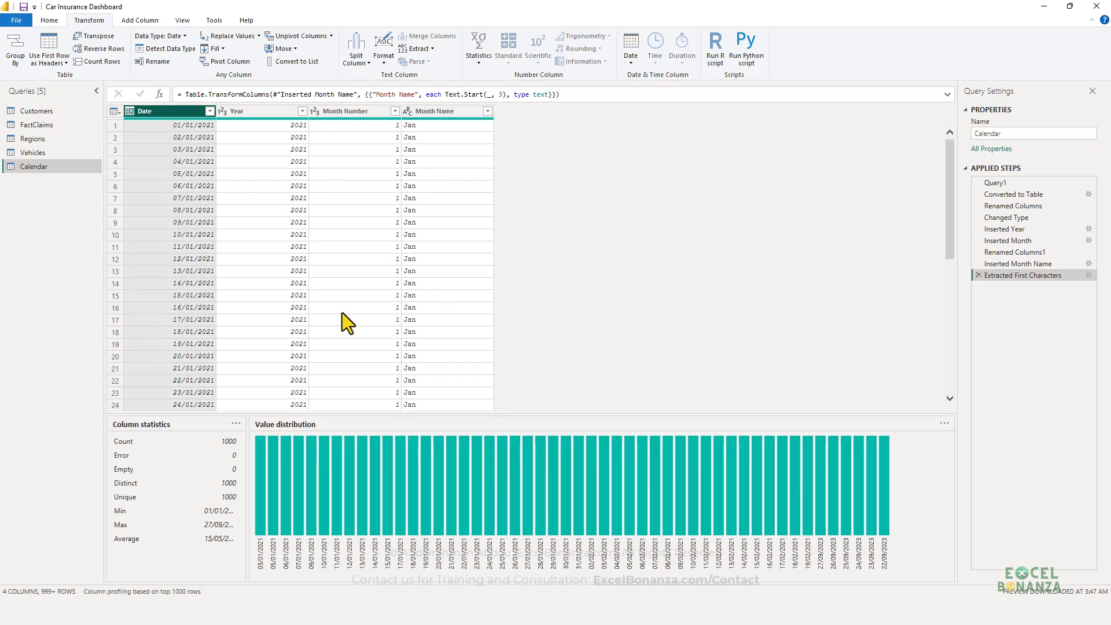
left_click(139, 20)
left_click(461, 56)
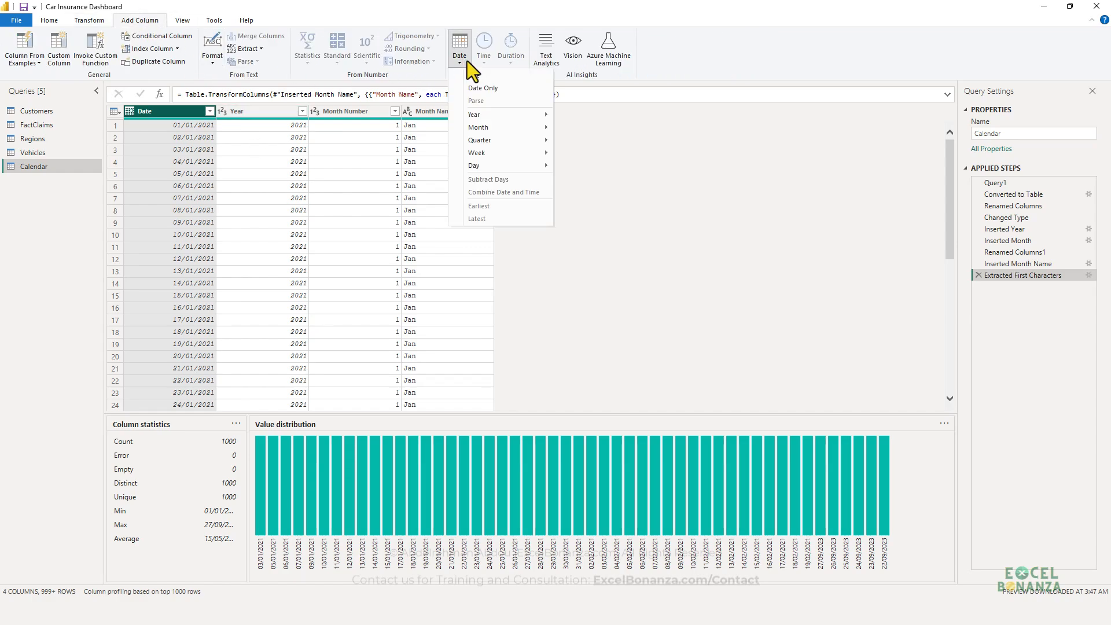
mouse_move(498, 140)
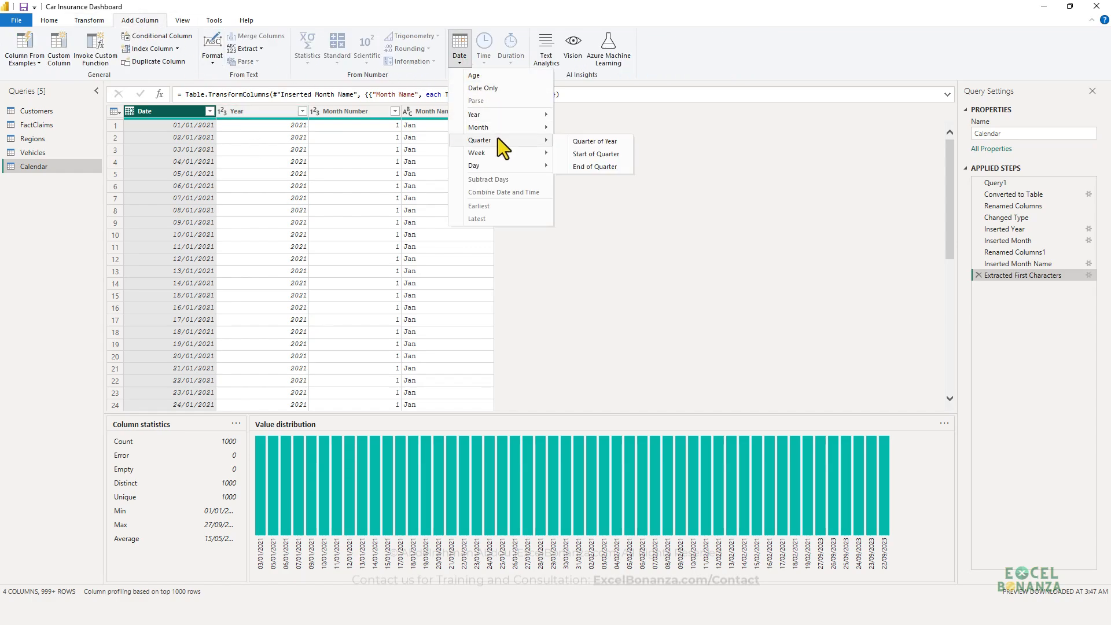
left_click(581, 142)
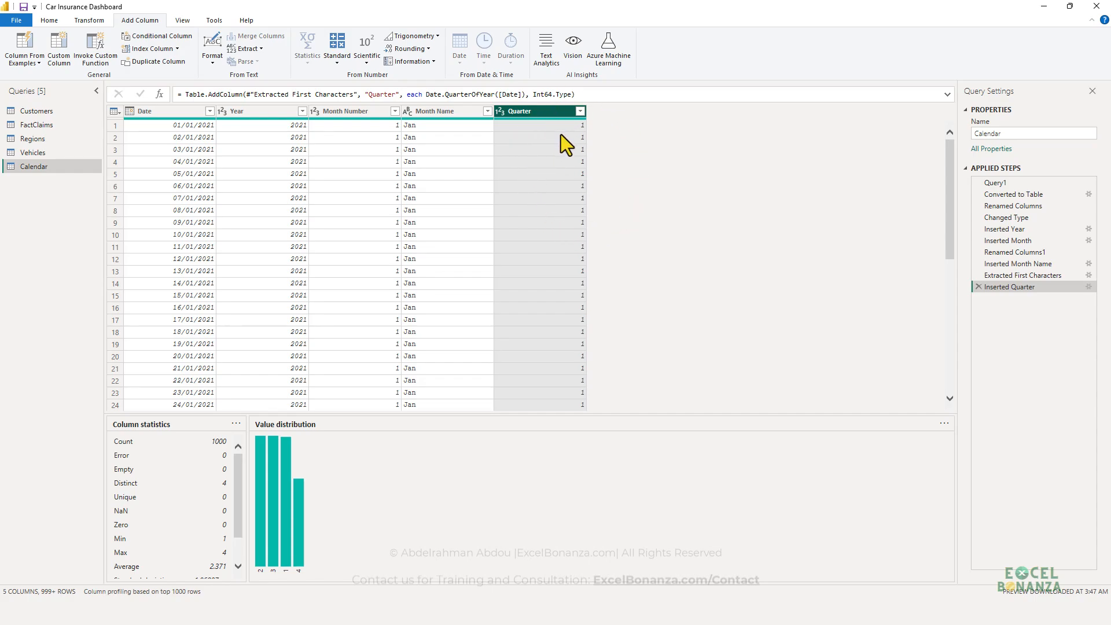
left_click(581, 112)
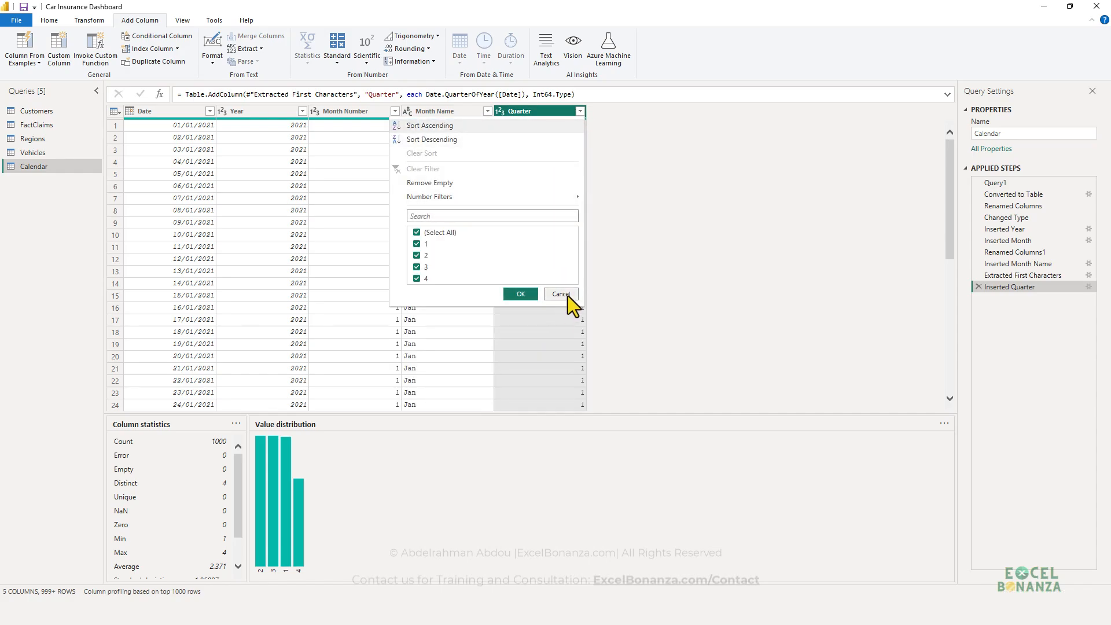
left_click(566, 296)
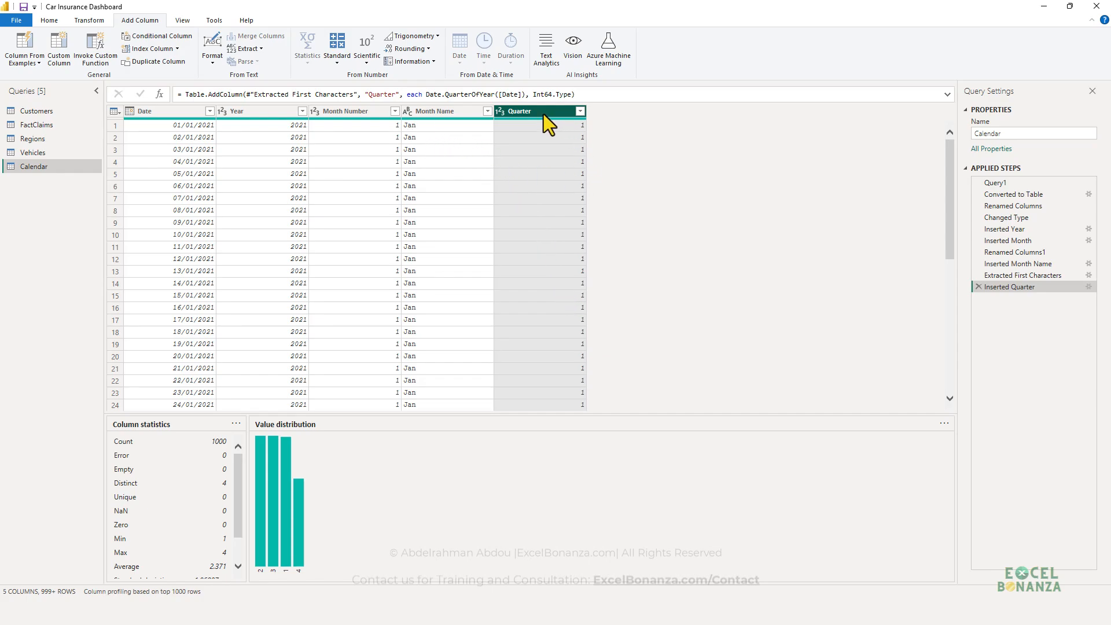
Step: Add the prefix Q to the values of the Quarter column in place
left_click(90, 21)
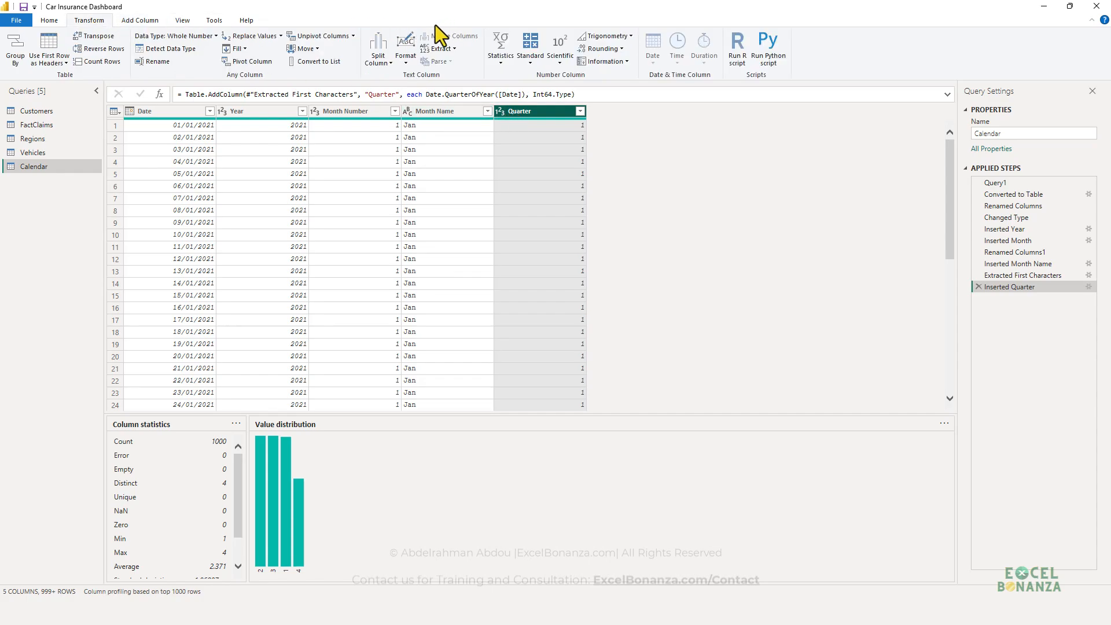
left_click(403, 54)
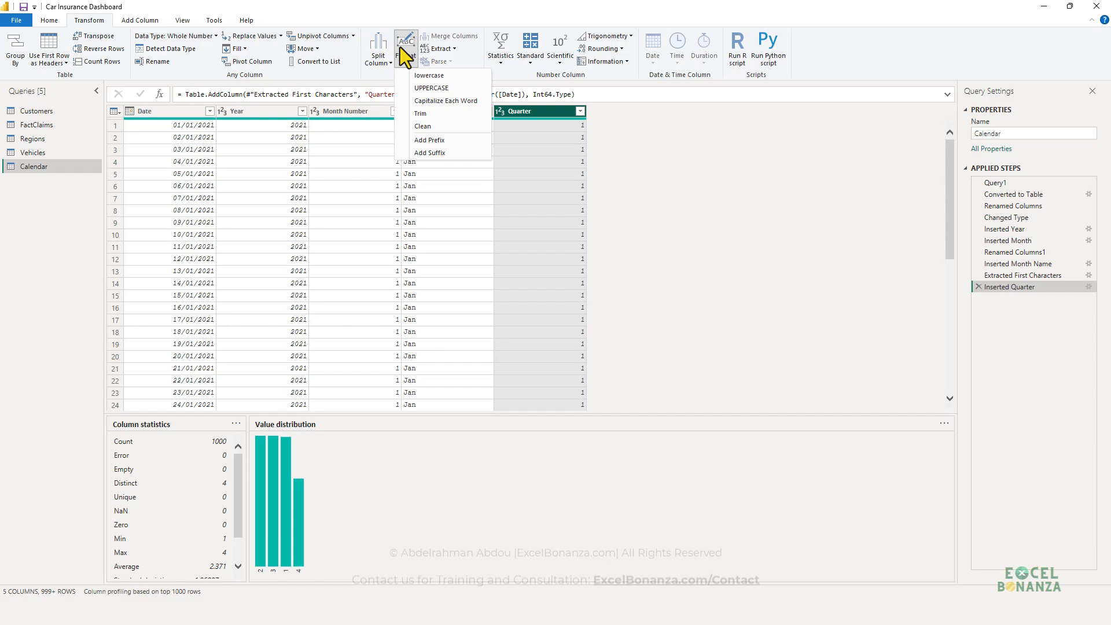
left_click(433, 139)
type("Q")
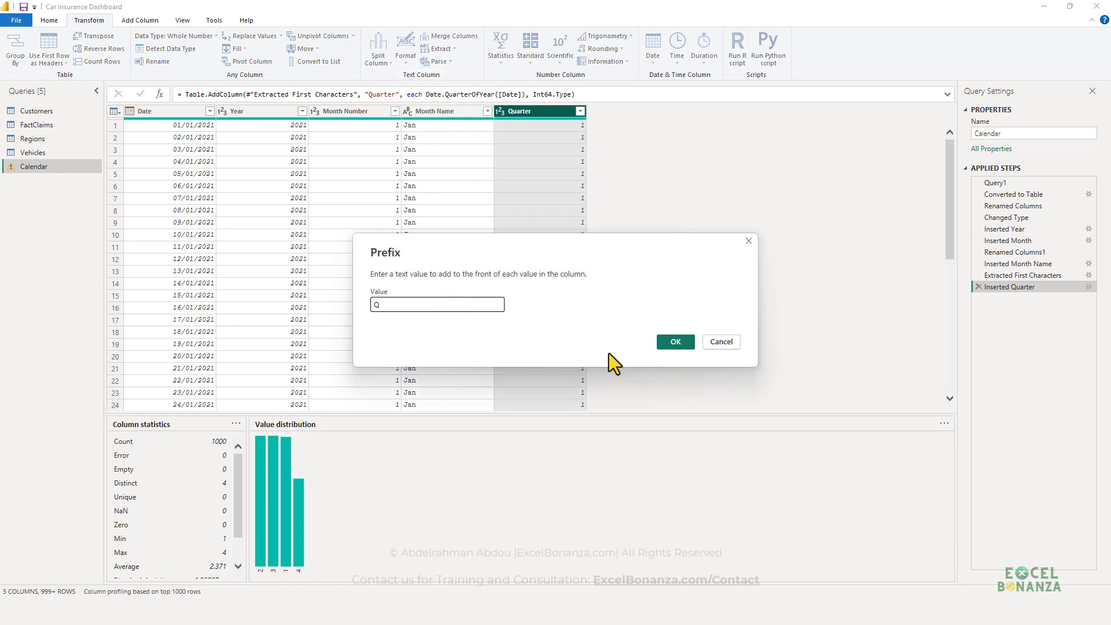
left_click(674, 342)
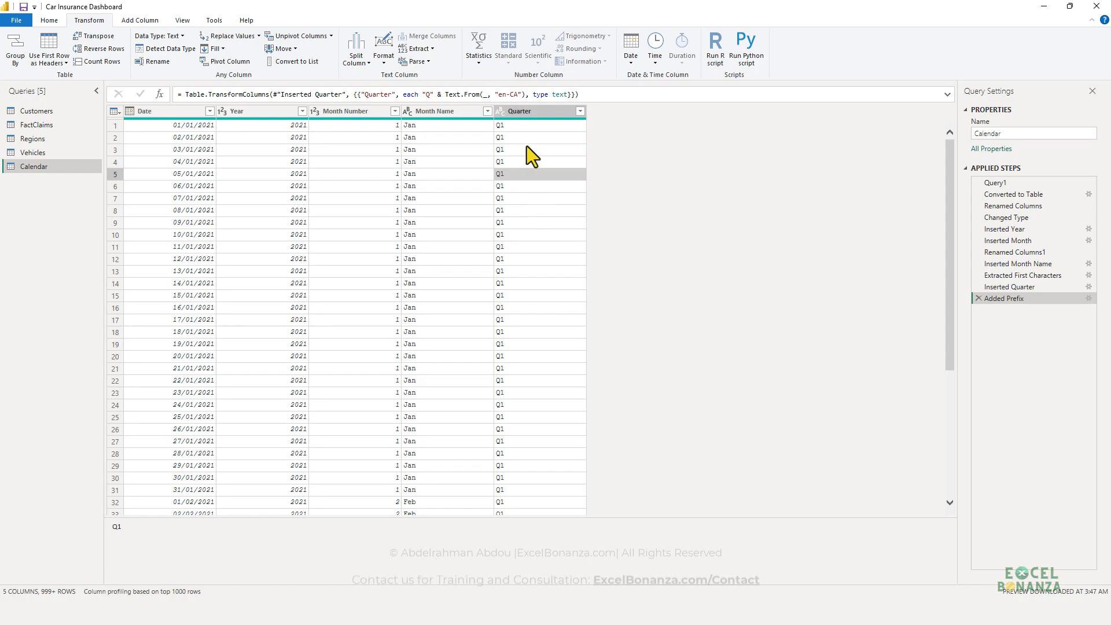
Step: Add a column with the name of the day, based on the Date column
left_click(147, 113)
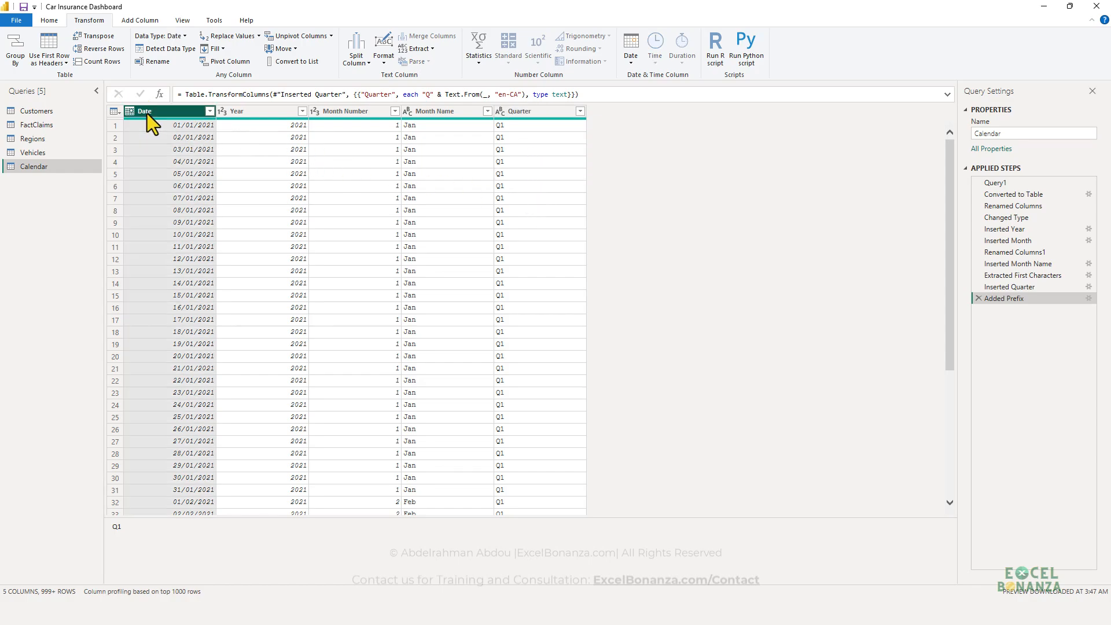
left_click(144, 21)
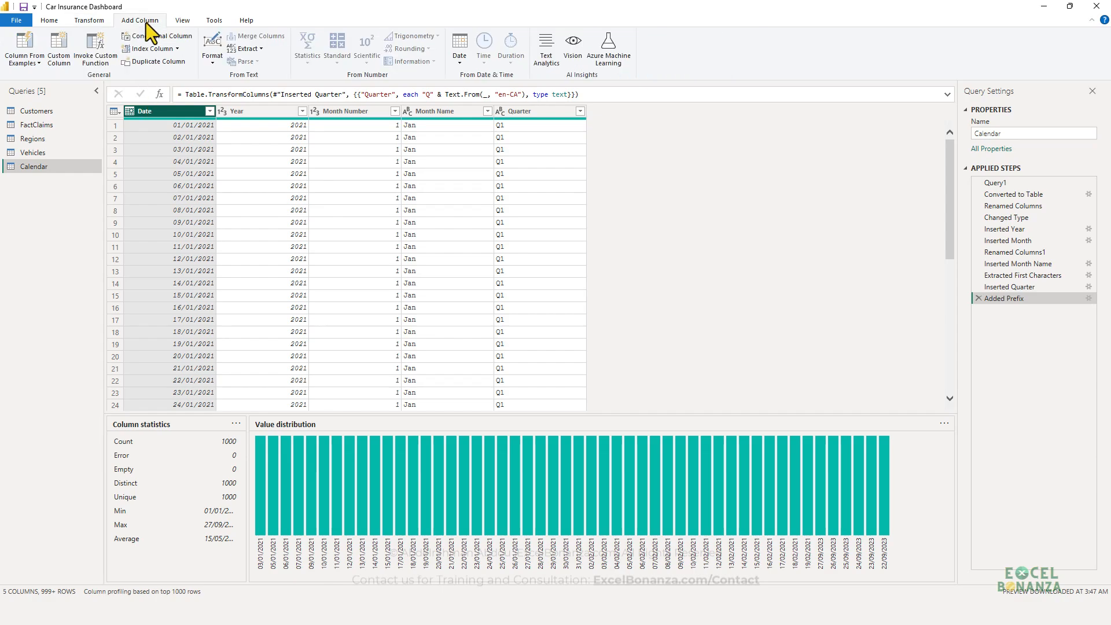
left_click(462, 57)
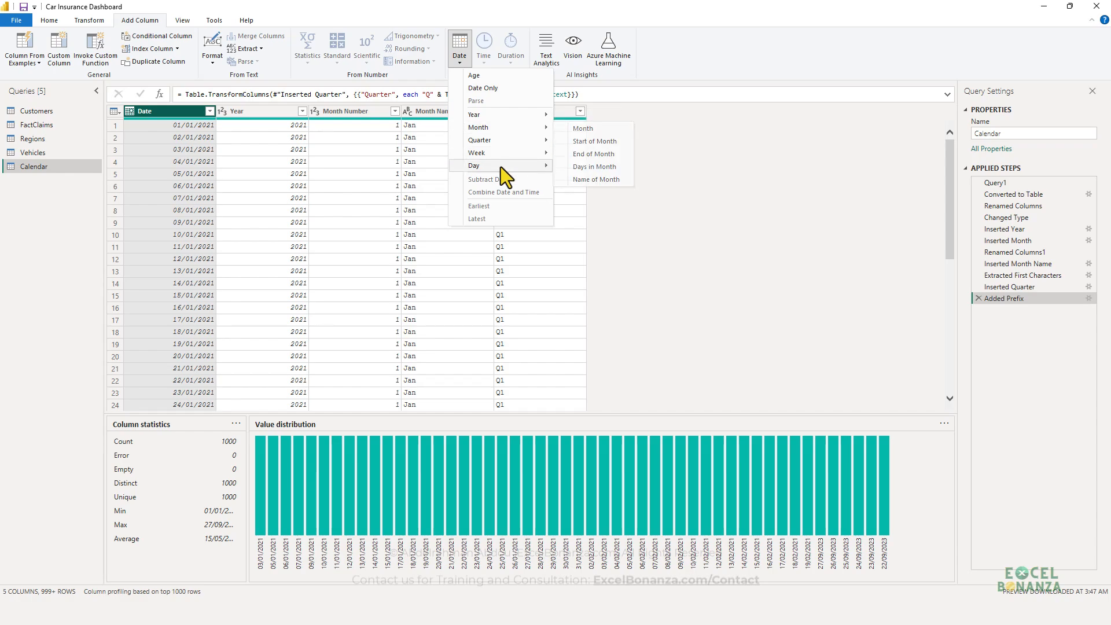
mouse_move(501, 167)
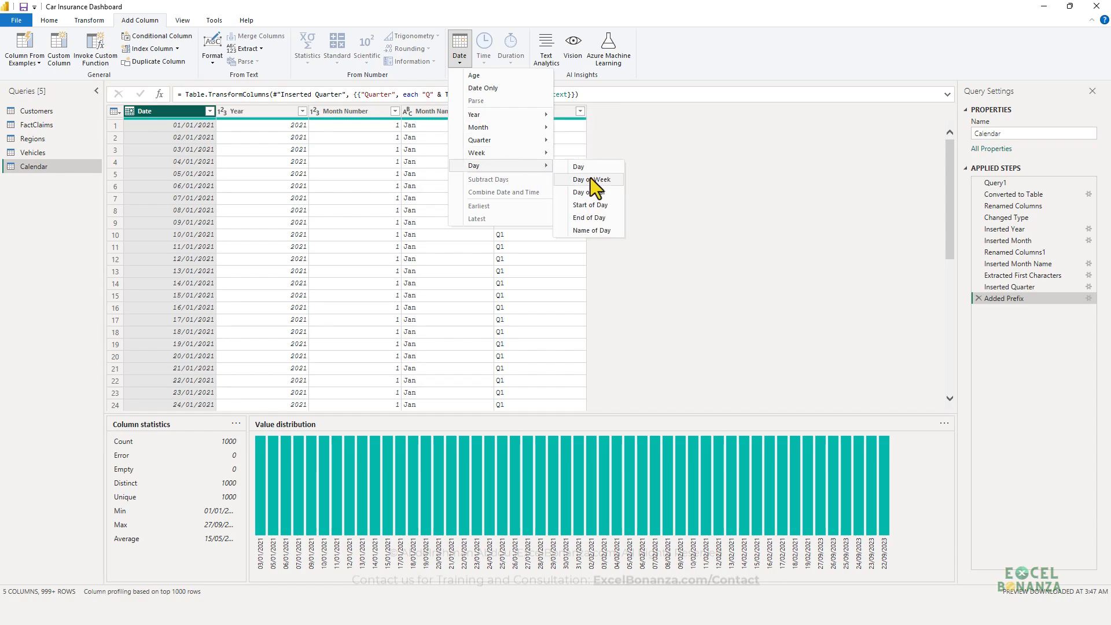
left_click(585, 231)
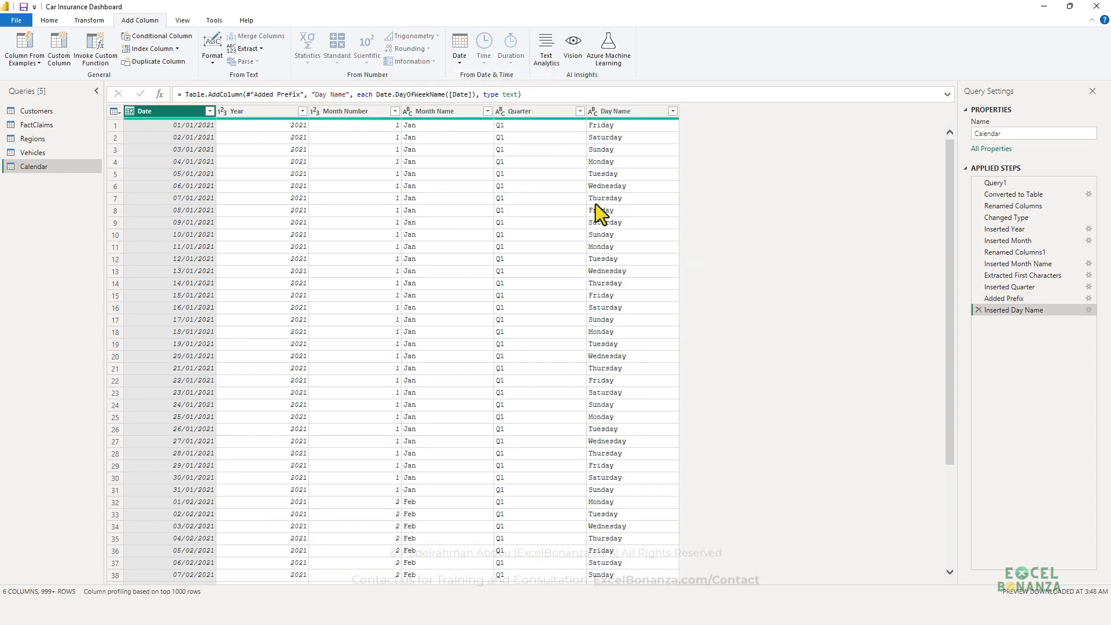
left_click(626, 115)
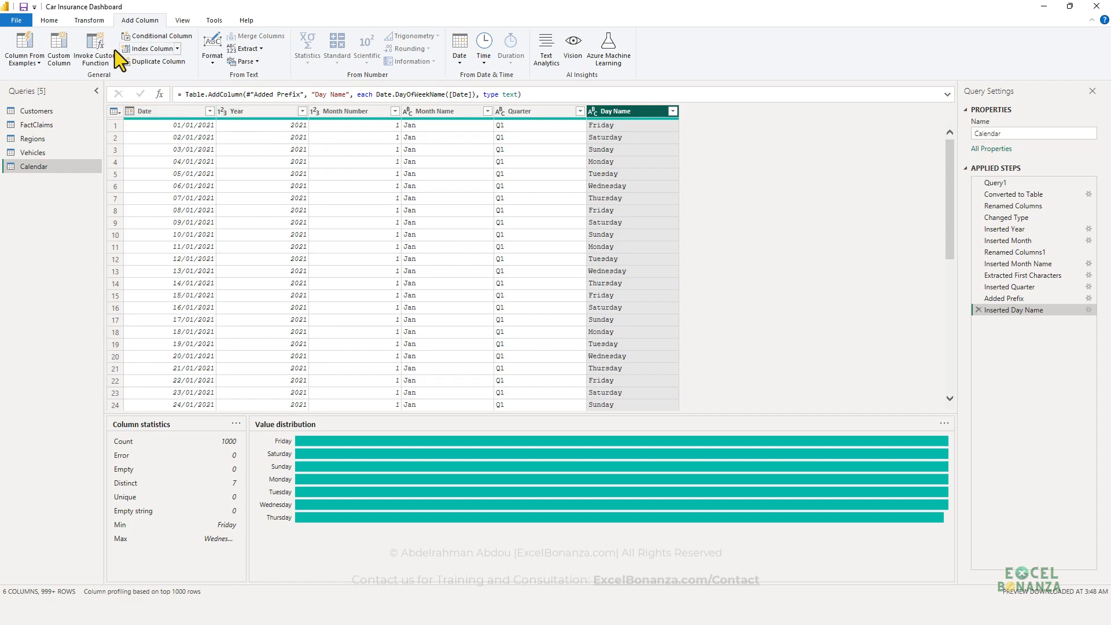
left_click(93, 21)
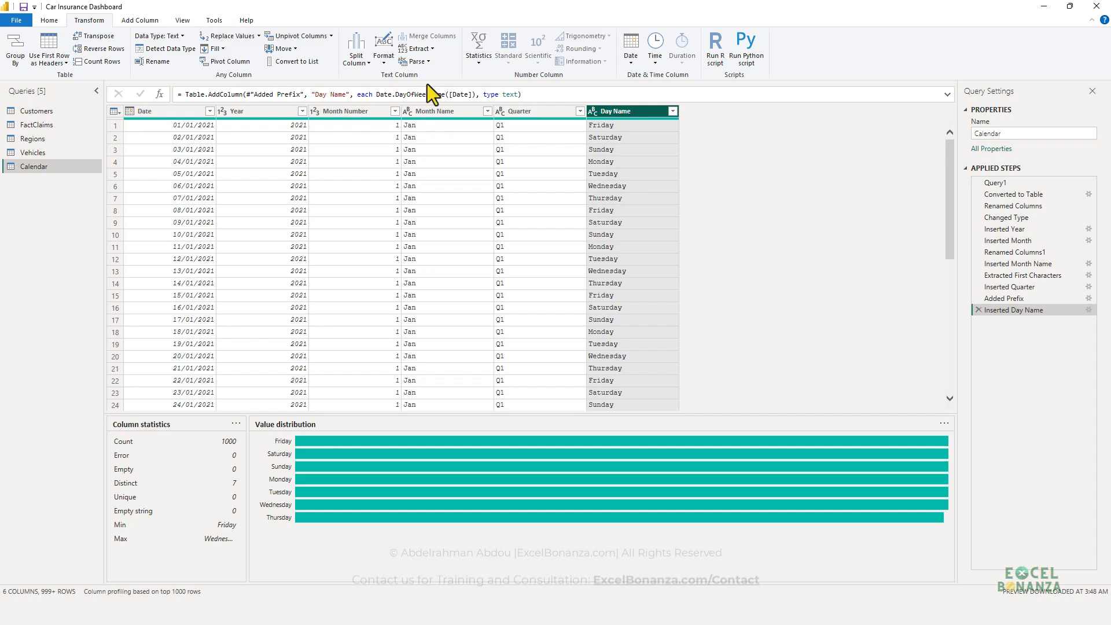
left_click(415, 49)
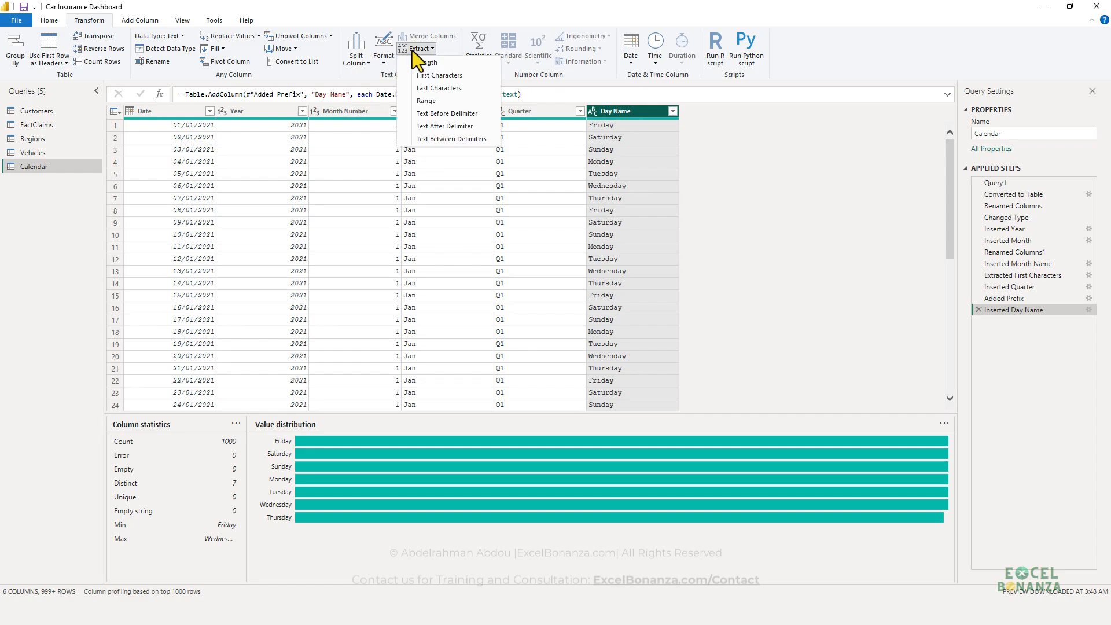
left_click(430, 87)
type("3")
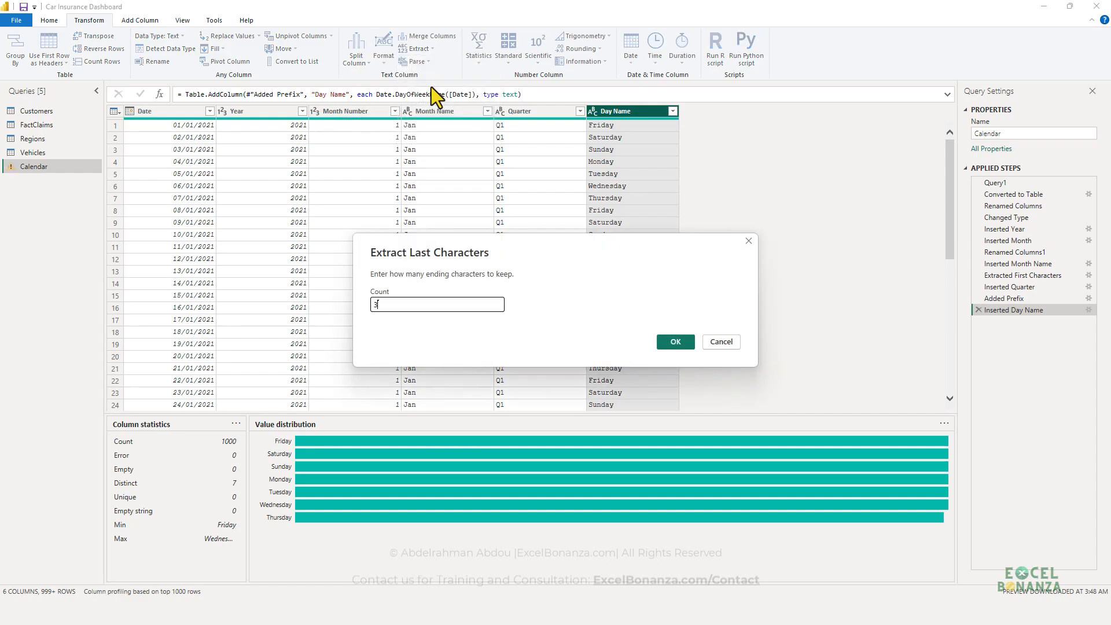
left_click(675, 341)
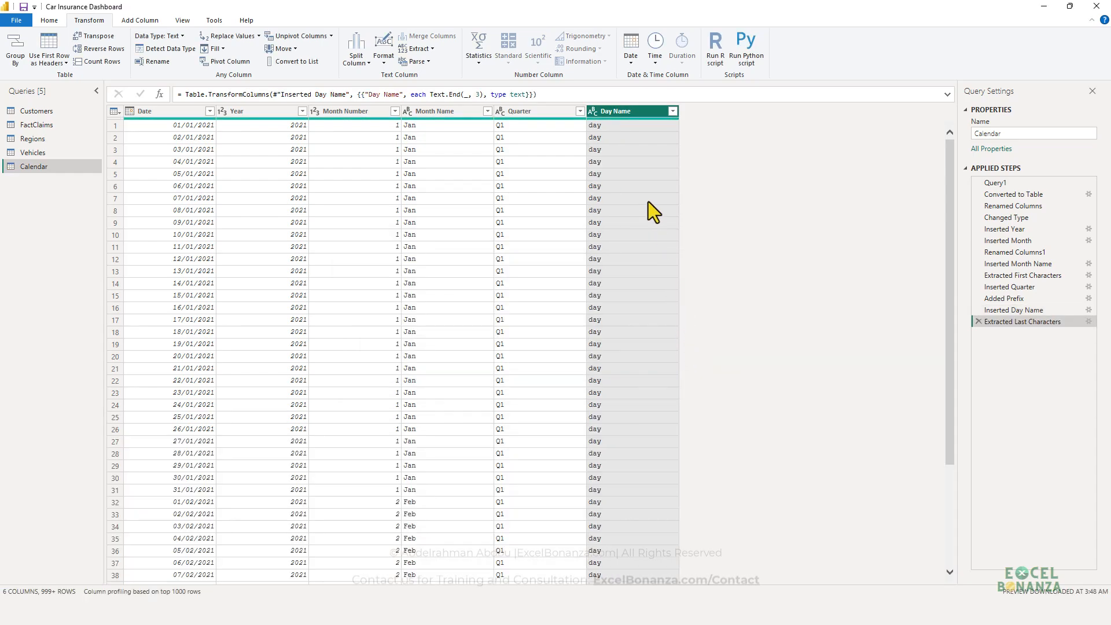
left_click(978, 322)
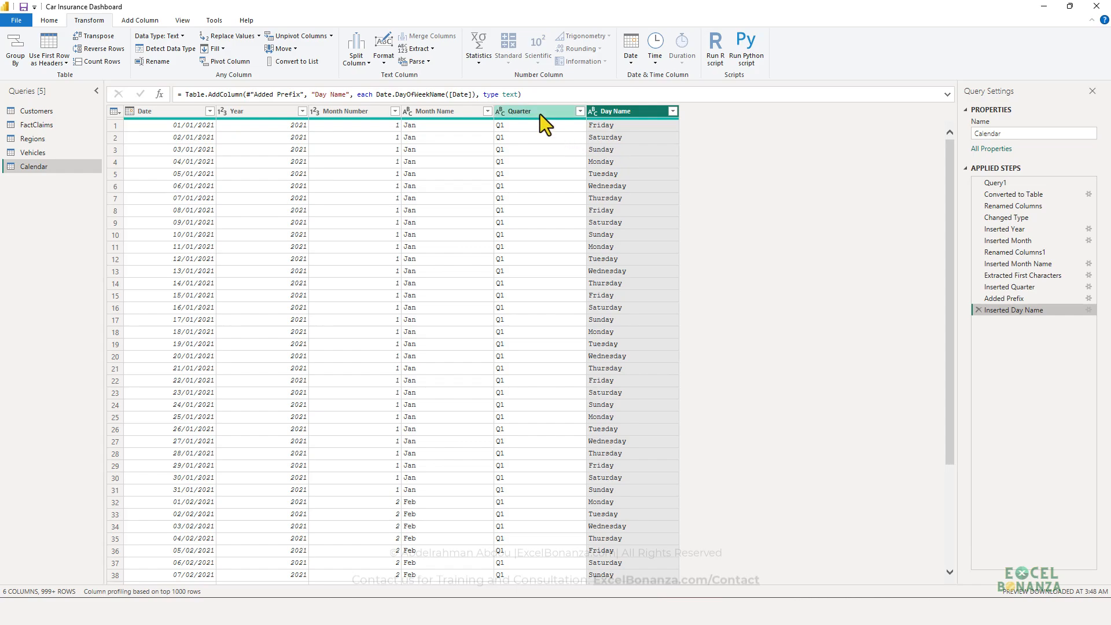
Step: Shorten the Day Name values in place by extracting their first 3 characters
left_click(421, 50)
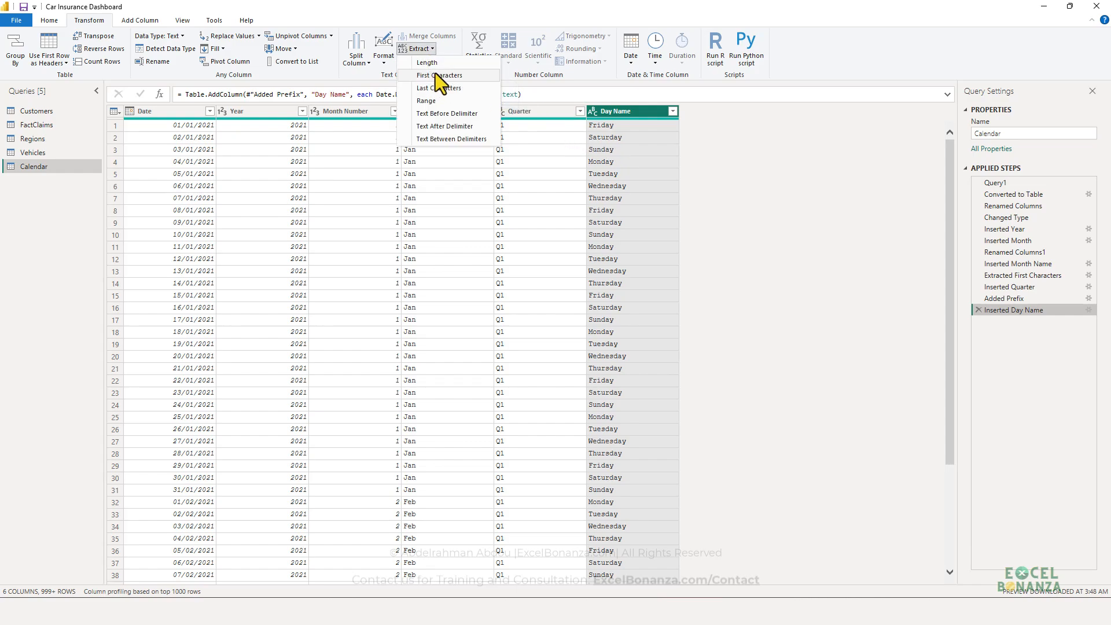
left_click(436, 74)
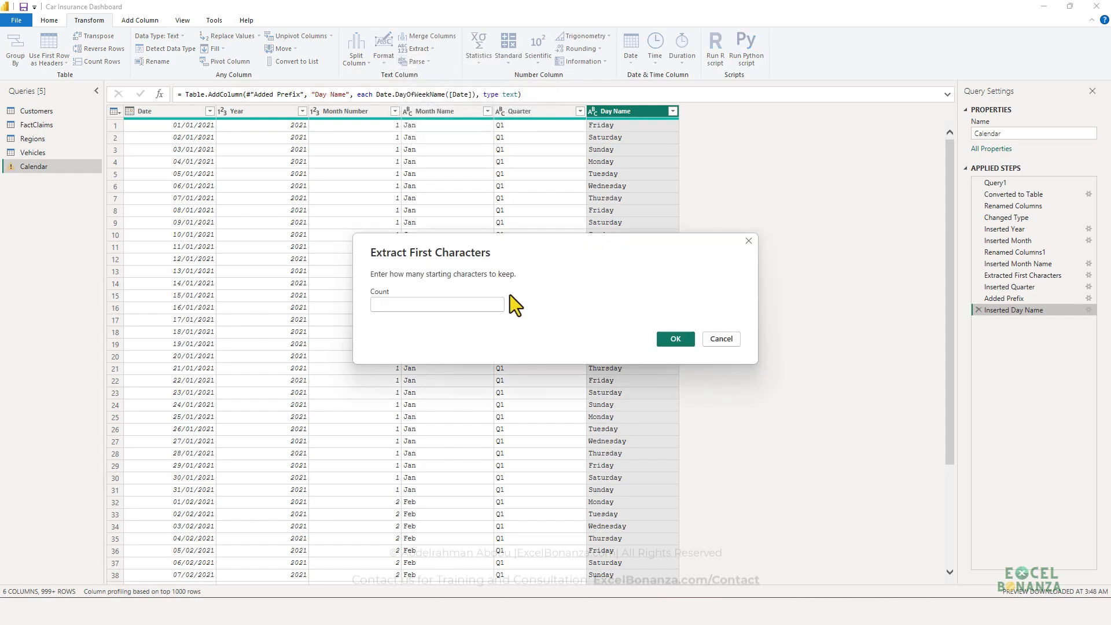
type("3")
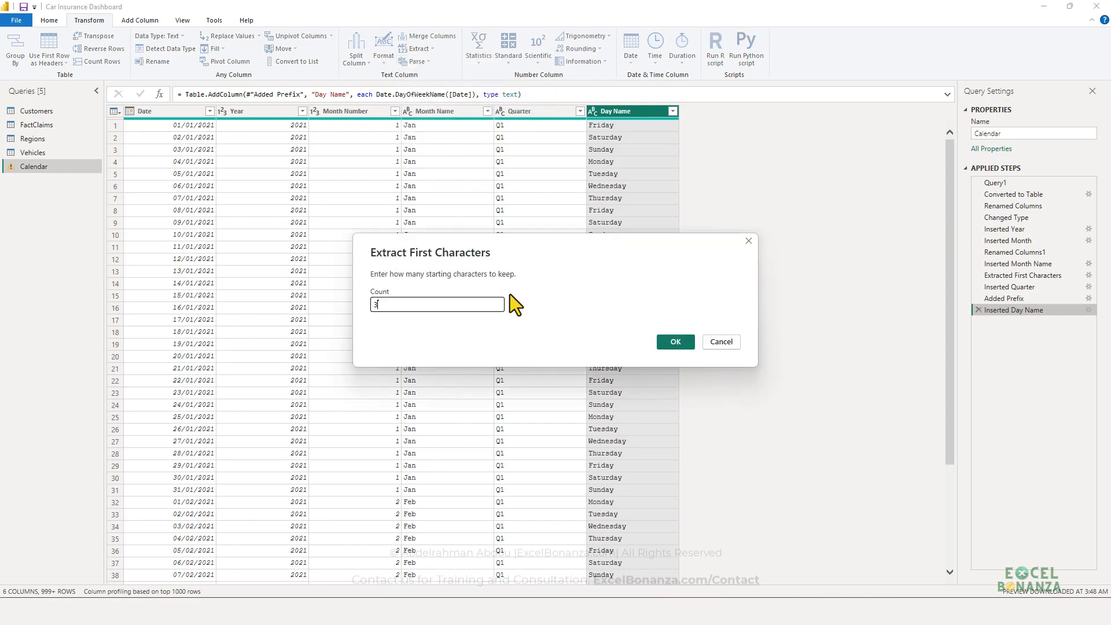
left_click(674, 345)
left_click(628, 173)
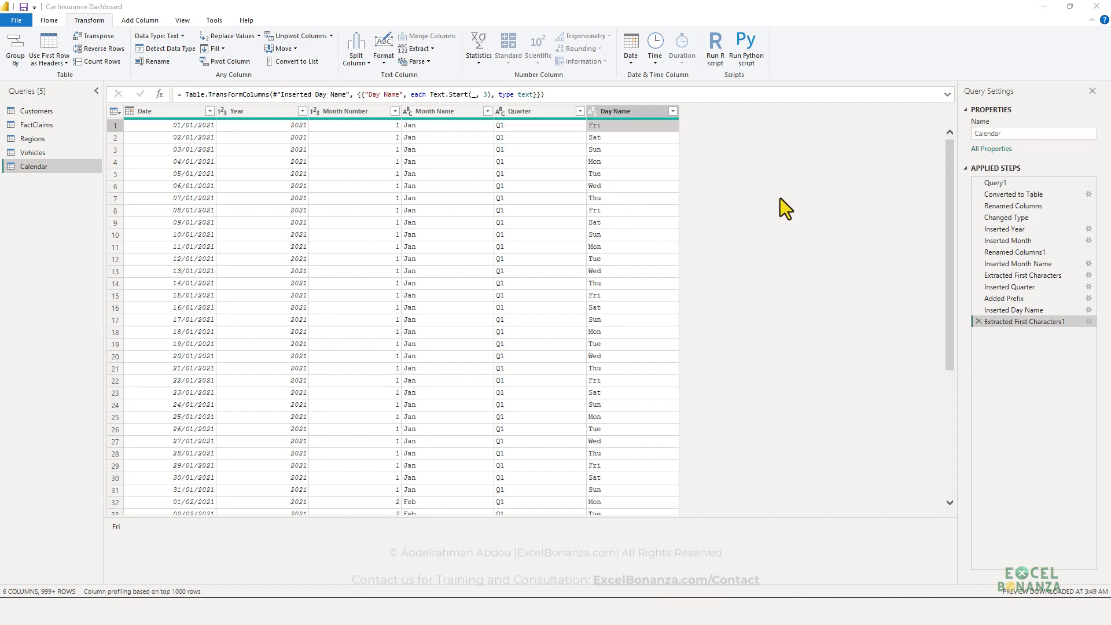
left_click(614, 154)
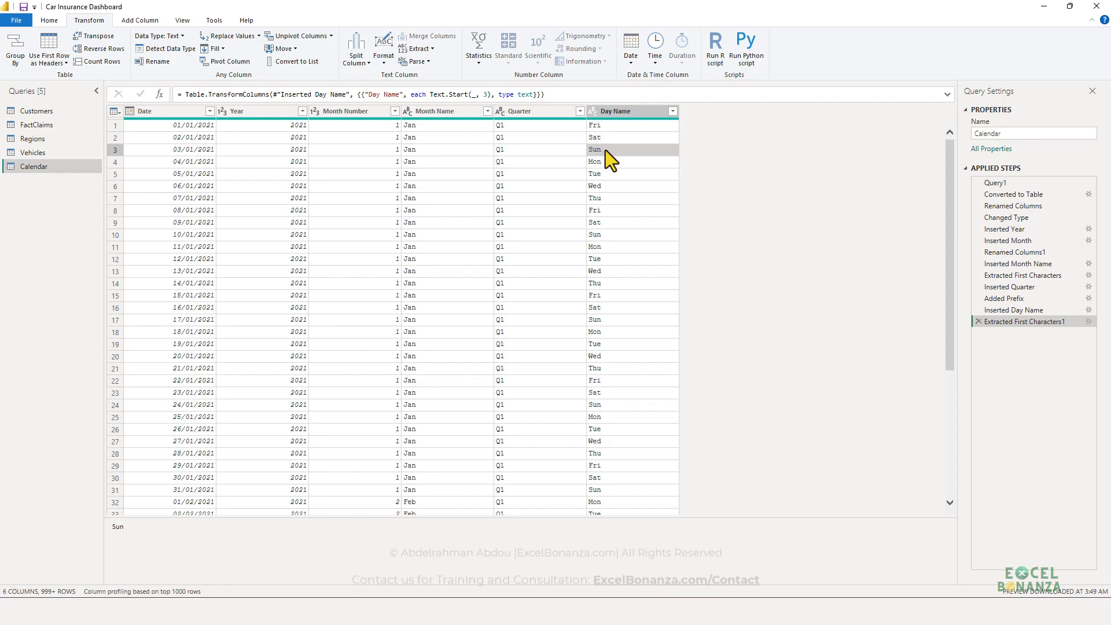
Step: Close the query editor and apply all query changes to the report
left_click(49, 20)
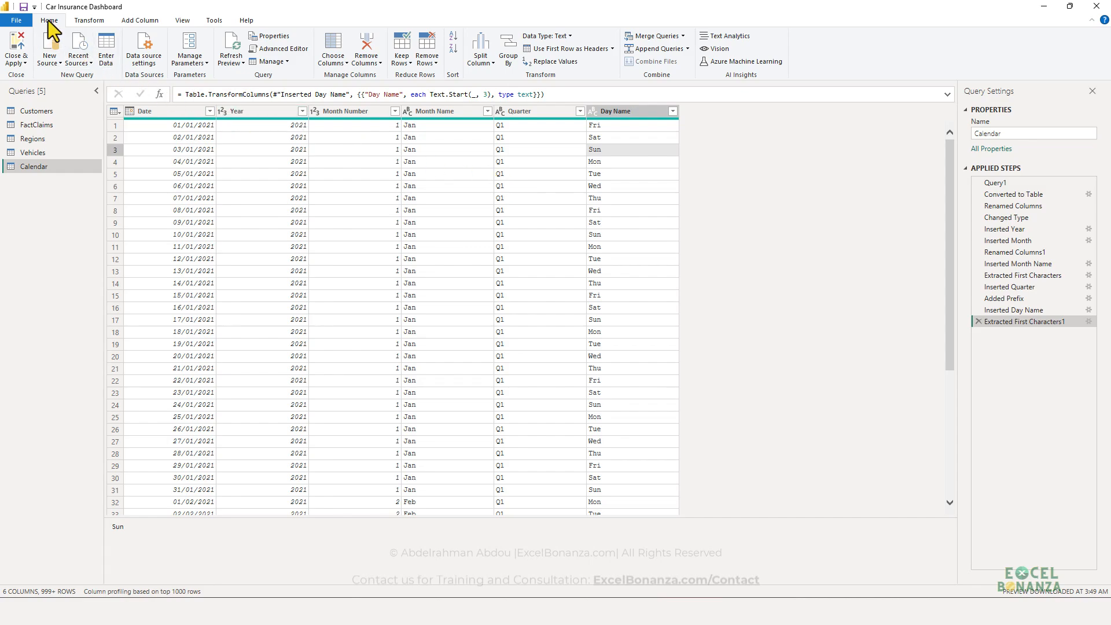
left_click(21, 61)
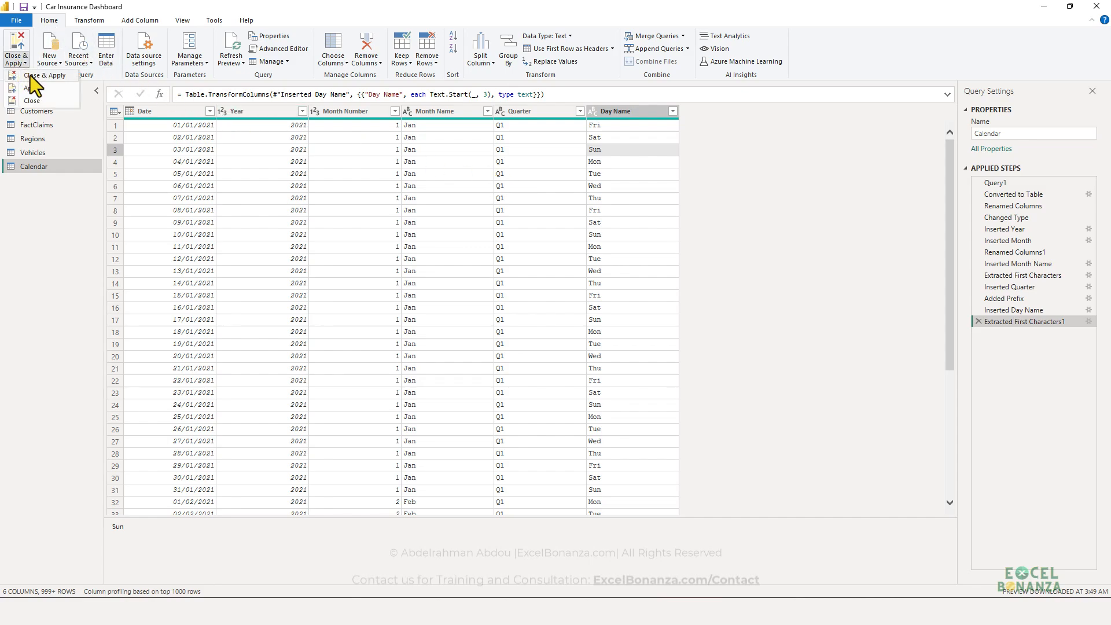
left_click(29, 76)
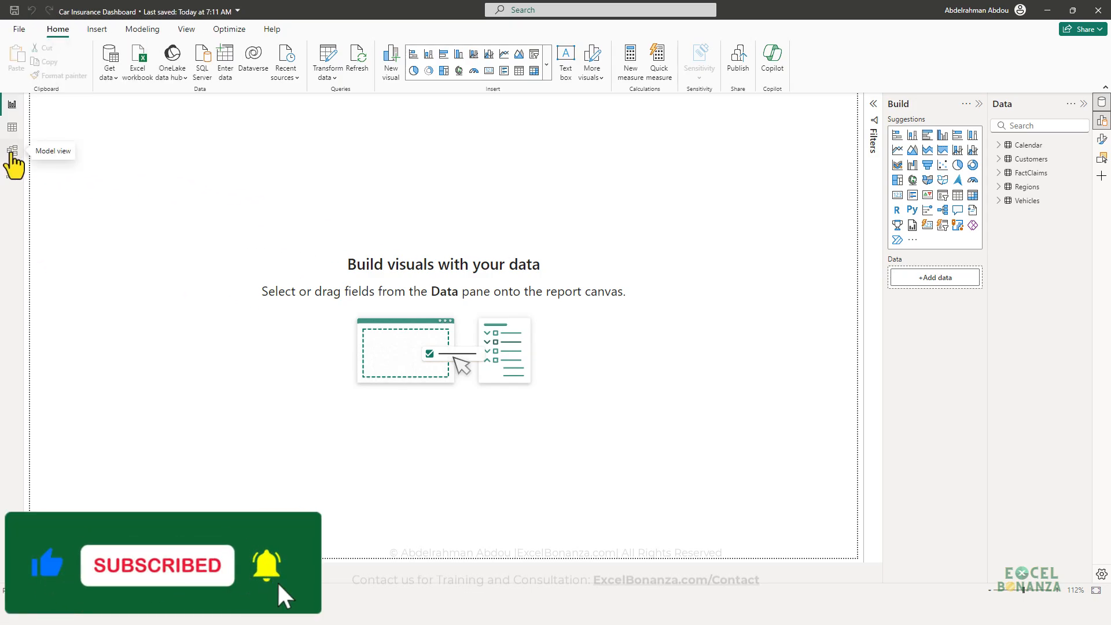
Step: Show the data model diagram and shift the FactClaims table slightly away from the other tables to review its relationships
left_click(12, 152)
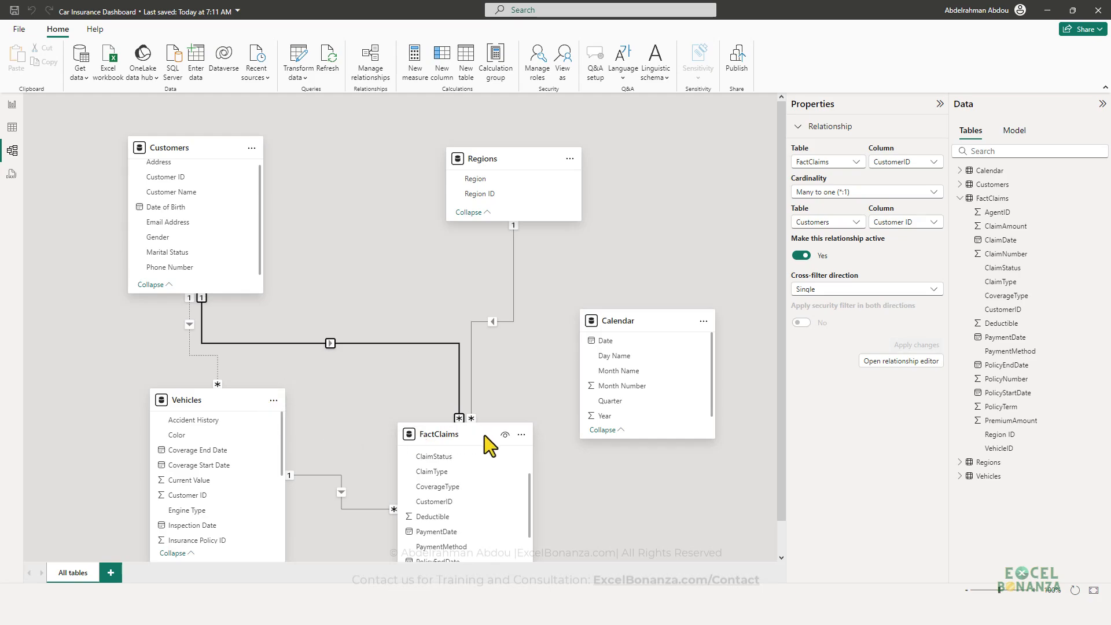
left_click_drag(450, 438, 423, 451)
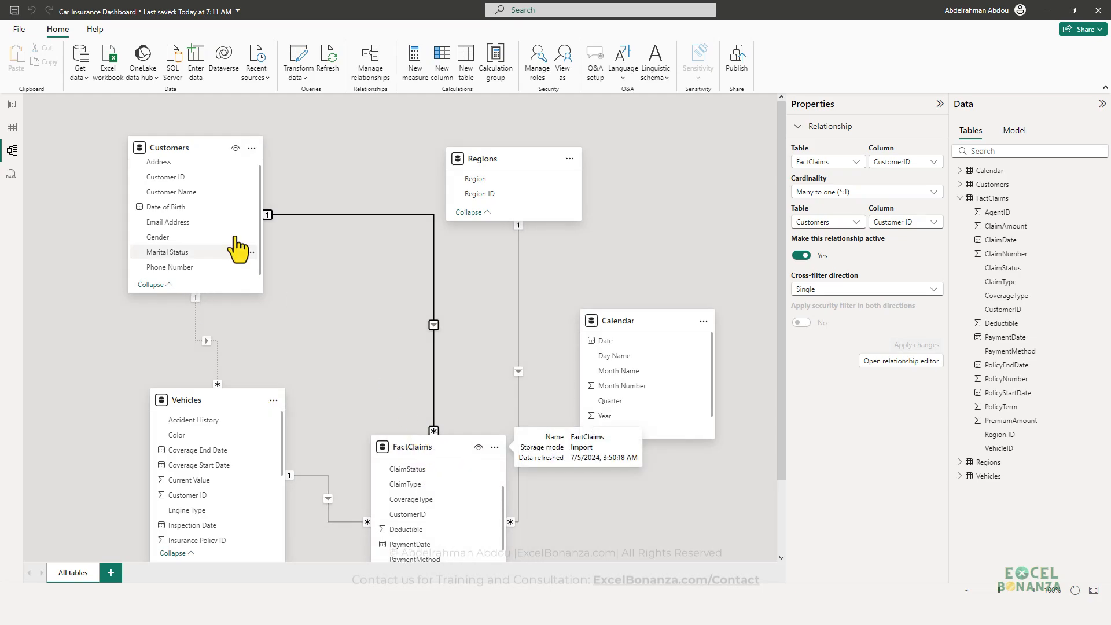
scroll(461, 406, "down", 1)
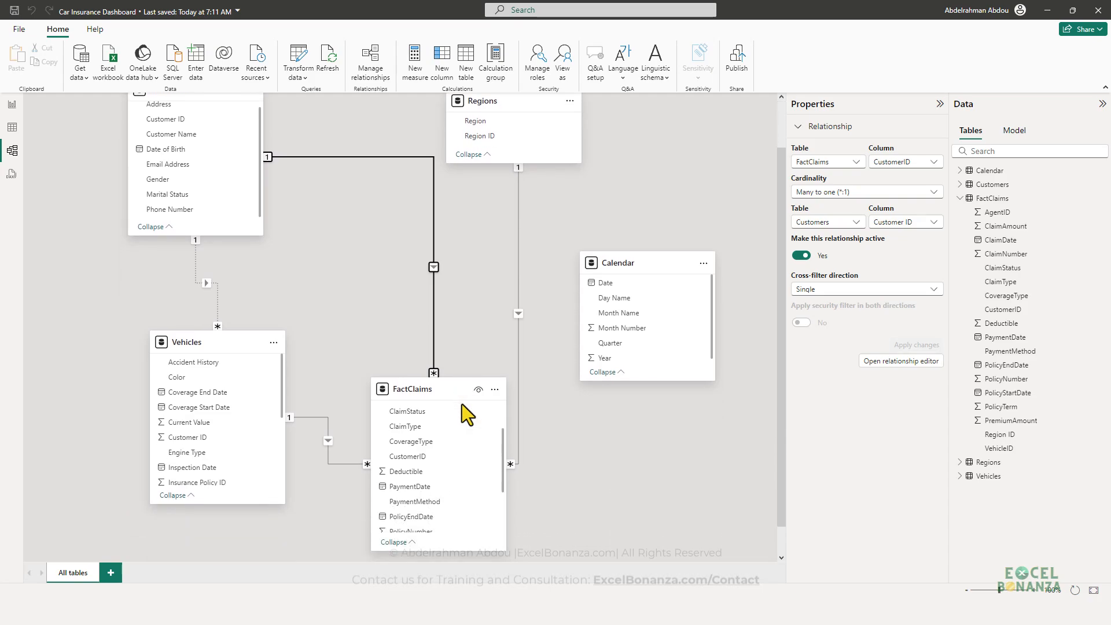
scroll(330, 340, "up", 1)
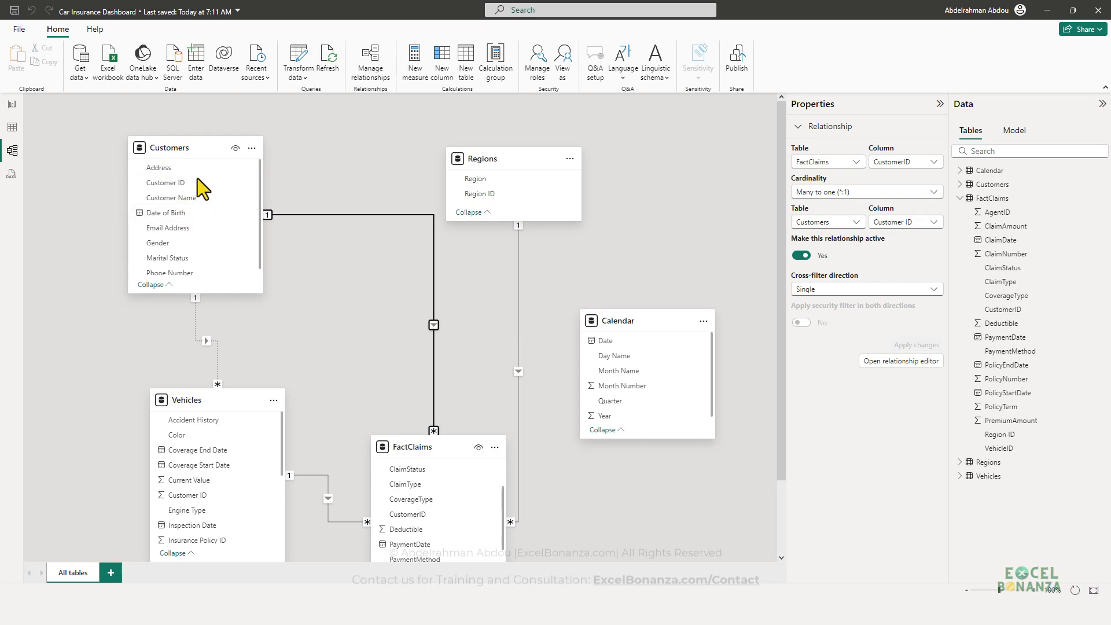
scroll(237, 172, "up", 1)
Step: Delete the relationship between the Customers and FactClaims tables
left_click(329, 216)
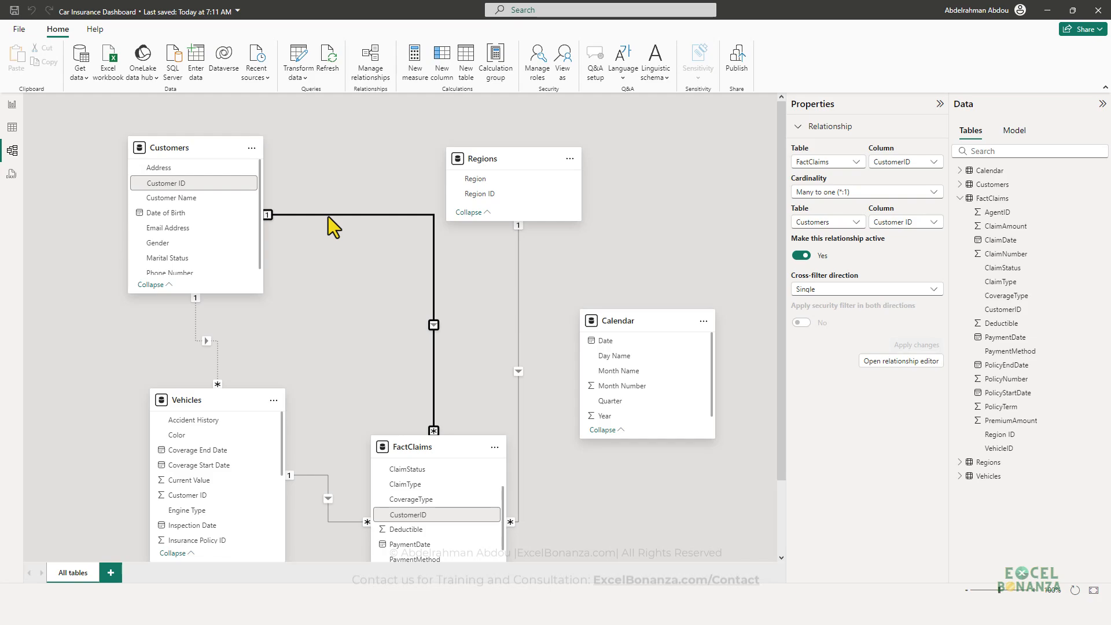
key("Delete")
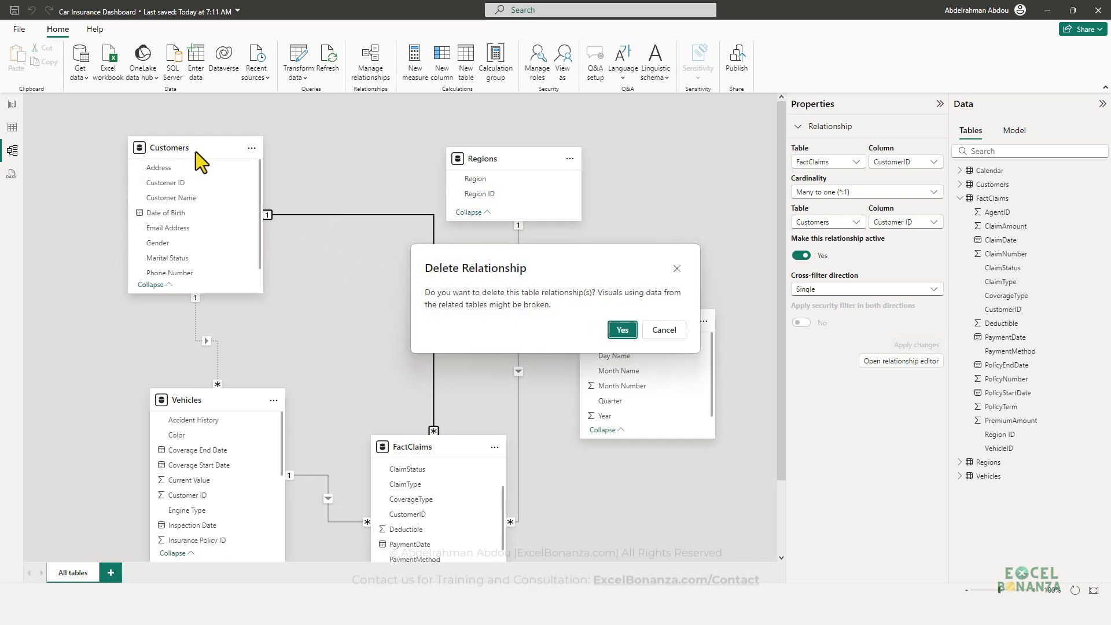
left_click(622, 330)
Step: Make the Customer ID relationship between the Vehicles and Customers tables active and save it
left_click(208, 342)
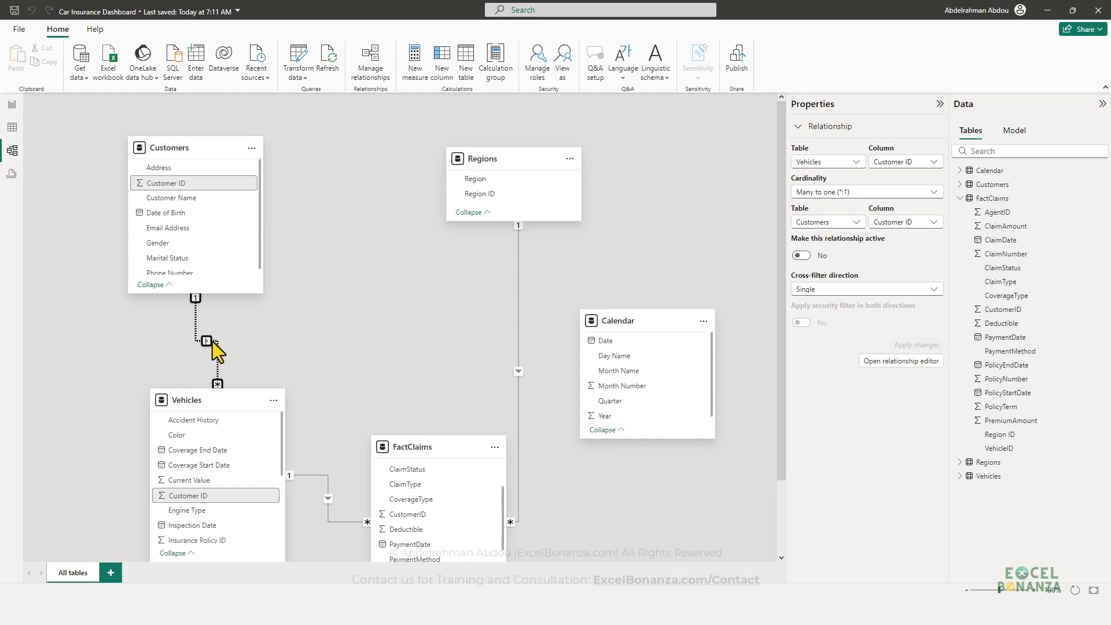
double_click(213, 341)
left_click(406, 394)
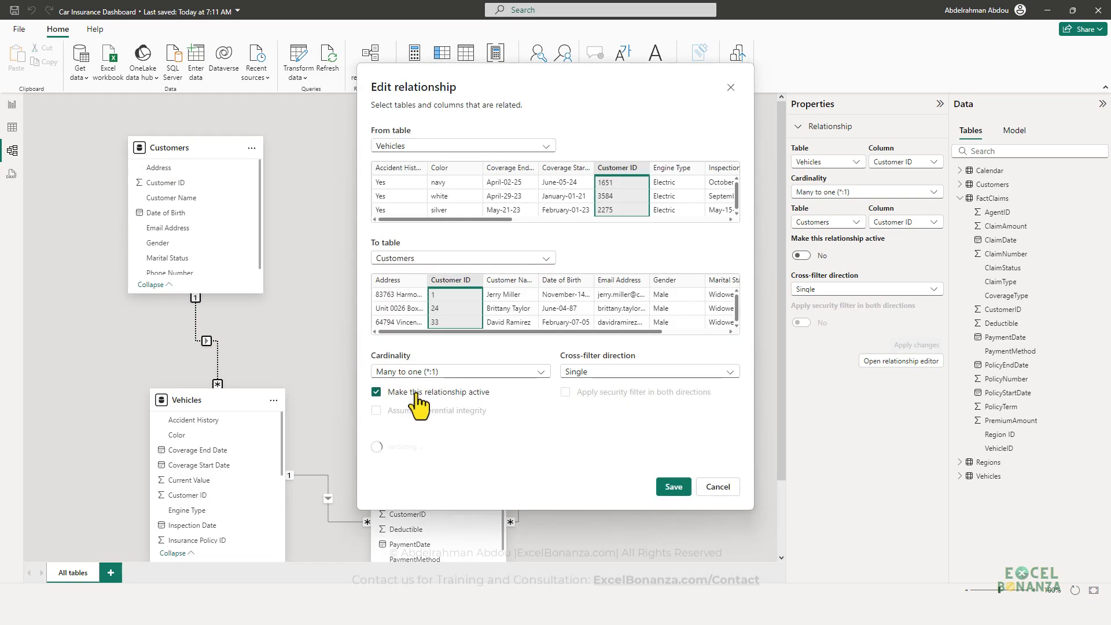
left_click(683, 490)
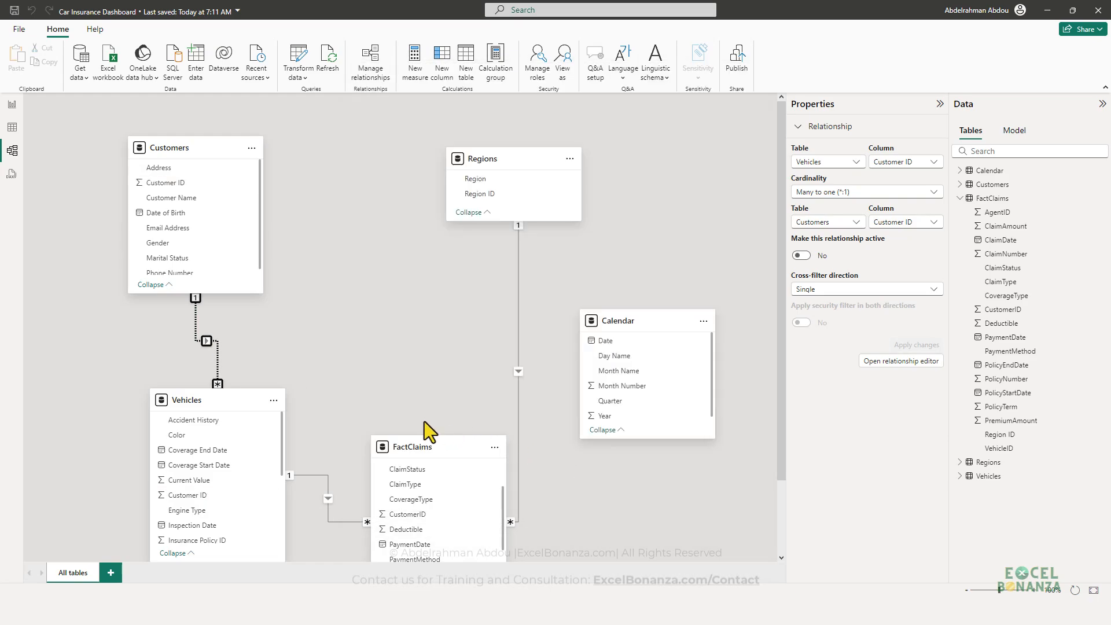
Step: Move the FactClaims table below the Vehicles table in the model diagram
left_click_drag(418, 447, 387, 547)
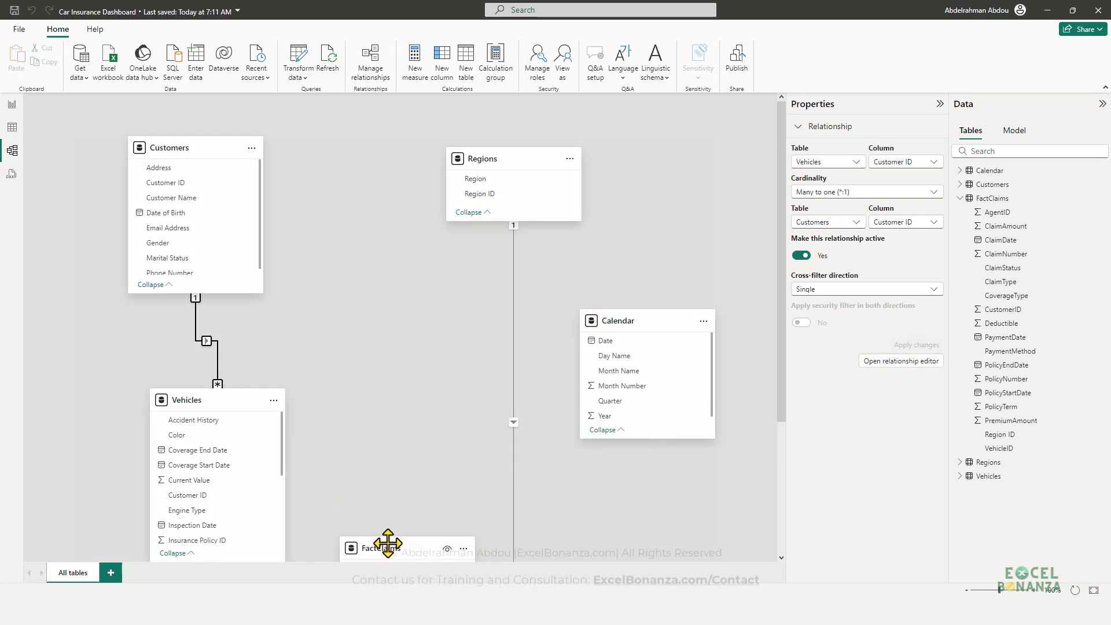
scroll(392, 417, "down", 3)
scroll(385, 400, "up", 2)
scroll(290, 347, "up", 3)
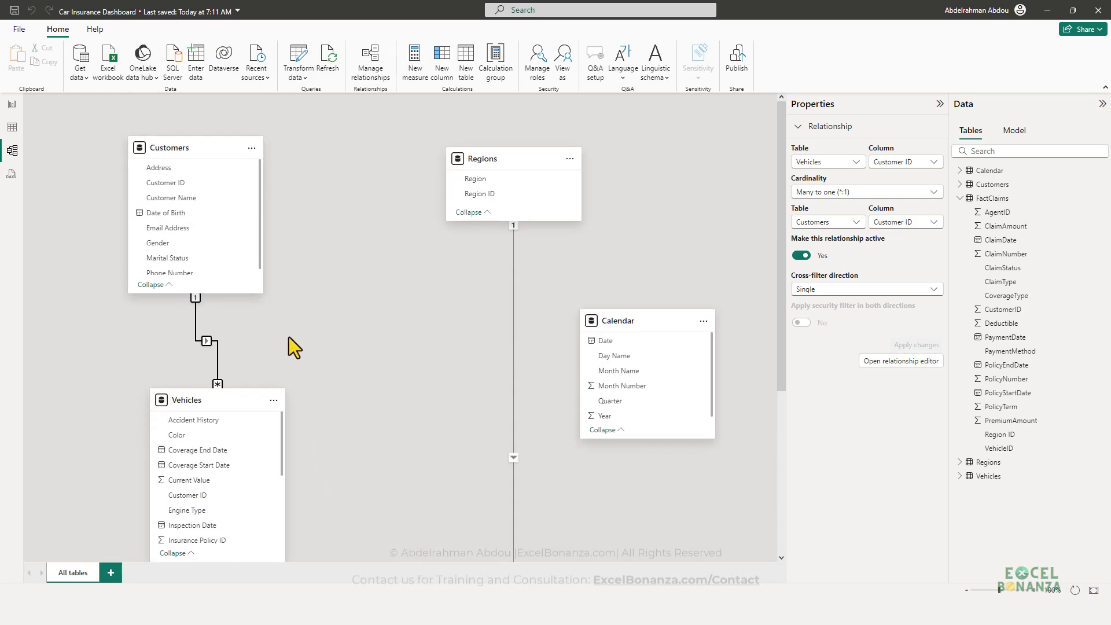
scroll(214, 373, "down", 3)
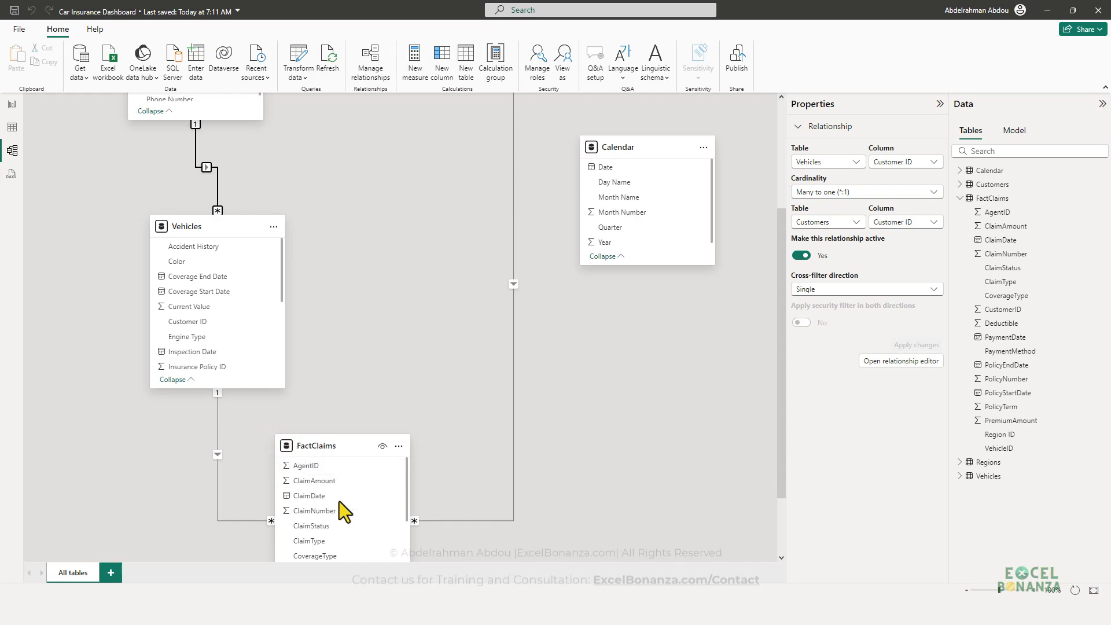
Step: Examine how the Customers, Vehicles and FactClaims tables are linked in the model diagram
scroll(228, 255, "up", 2)
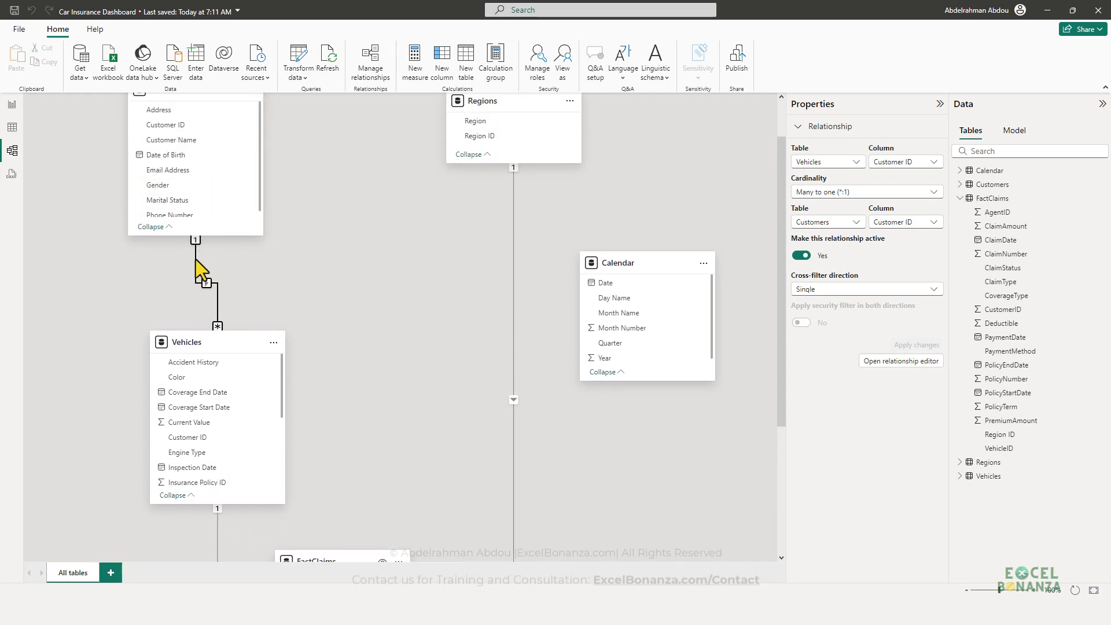
scroll(241, 493, "down", 2)
scroll(259, 417, "up", 3)
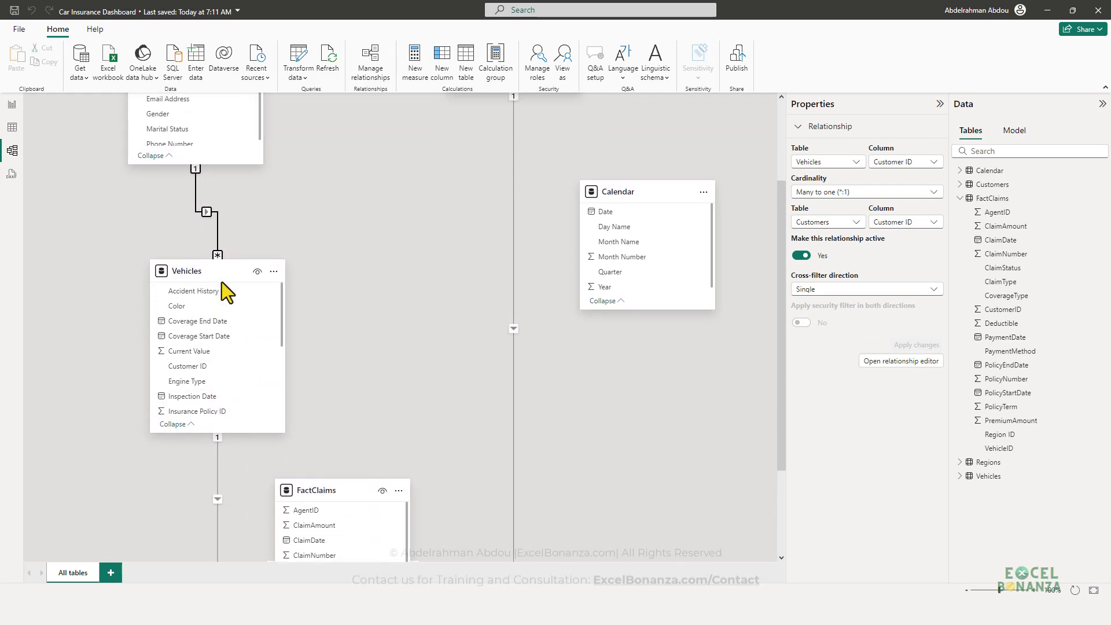
scroll(214, 324, "down", 1)
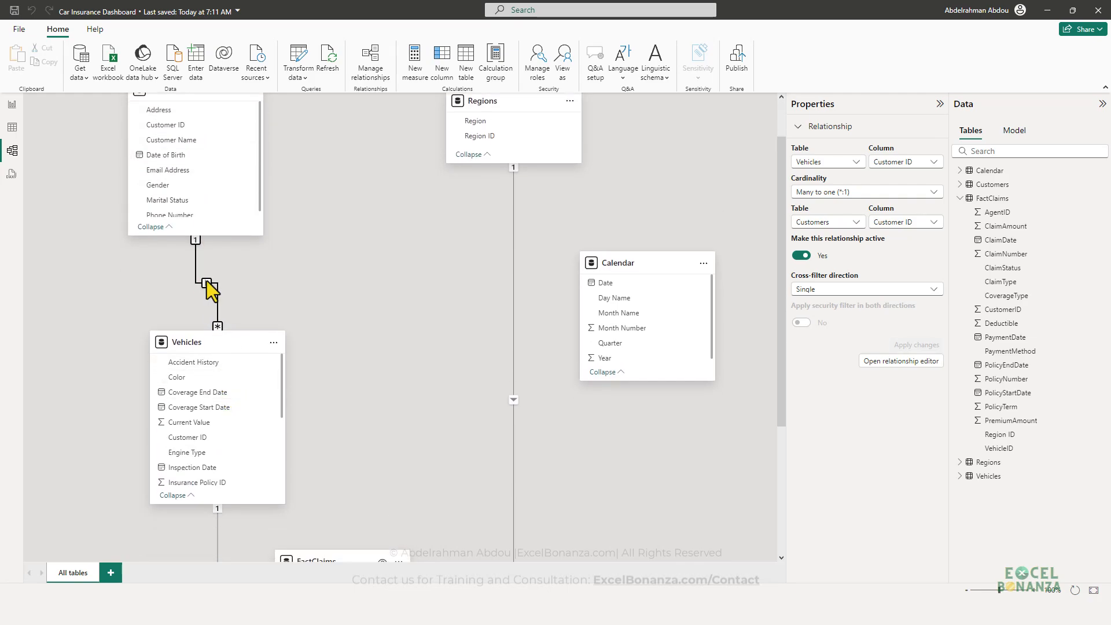
scroll(207, 199, "up", 1)
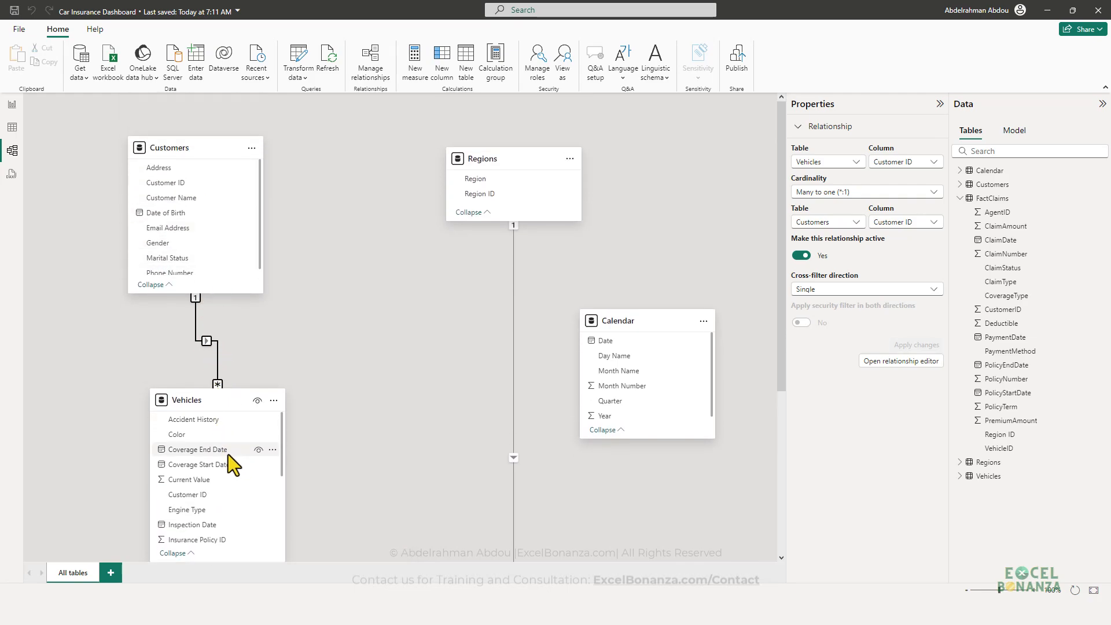
scroll(243, 453, "down", 3)
scroll(322, 443, "down", 1)
scroll(321, 442, "down", 2)
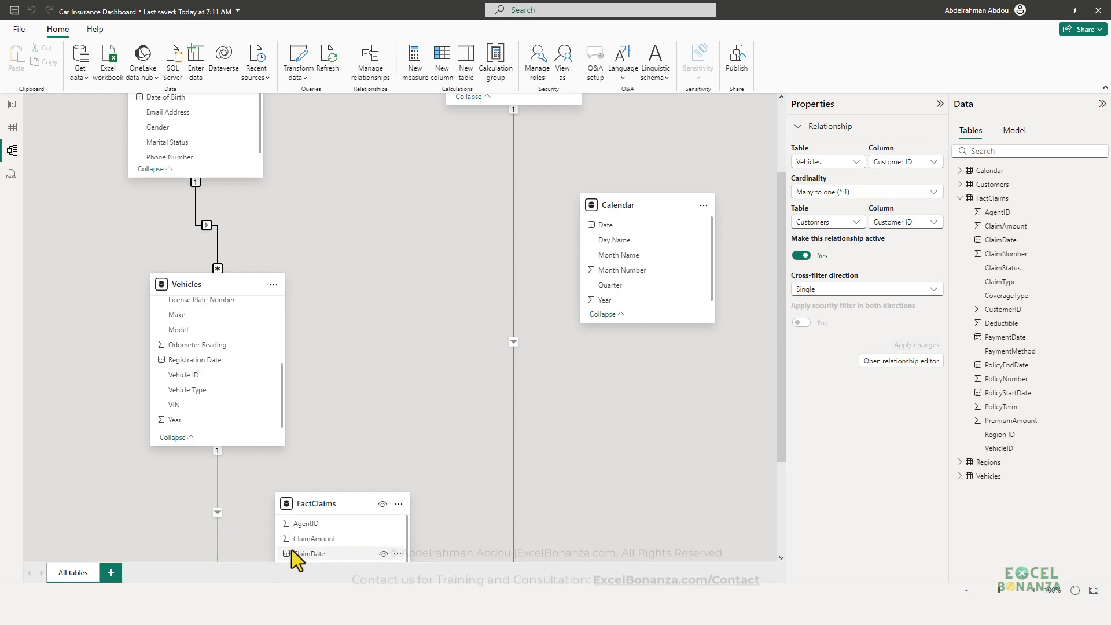
scroll(291, 550, "down", 3)
scroll(487, 517, "down", 1)
scroll(402, 521, "up", 3)
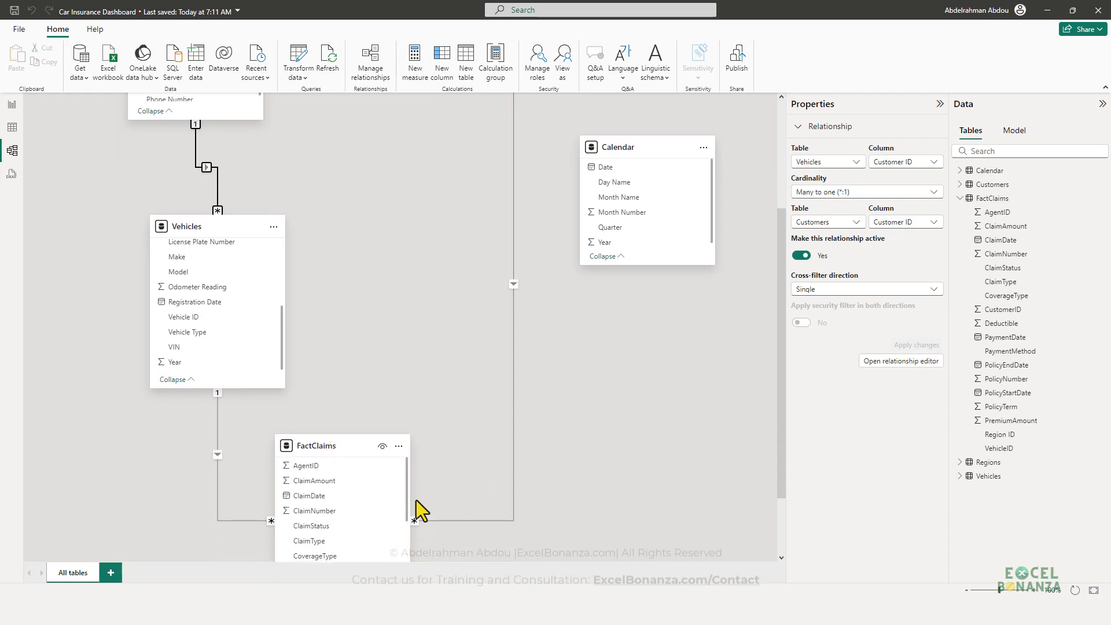
Step: Move the Regions table down and slightly left in the model diagram and check the Region ID column in FactClaims
scroll(417, 507, "up", 3)
left_click_drag(496, 154, 464, 268)
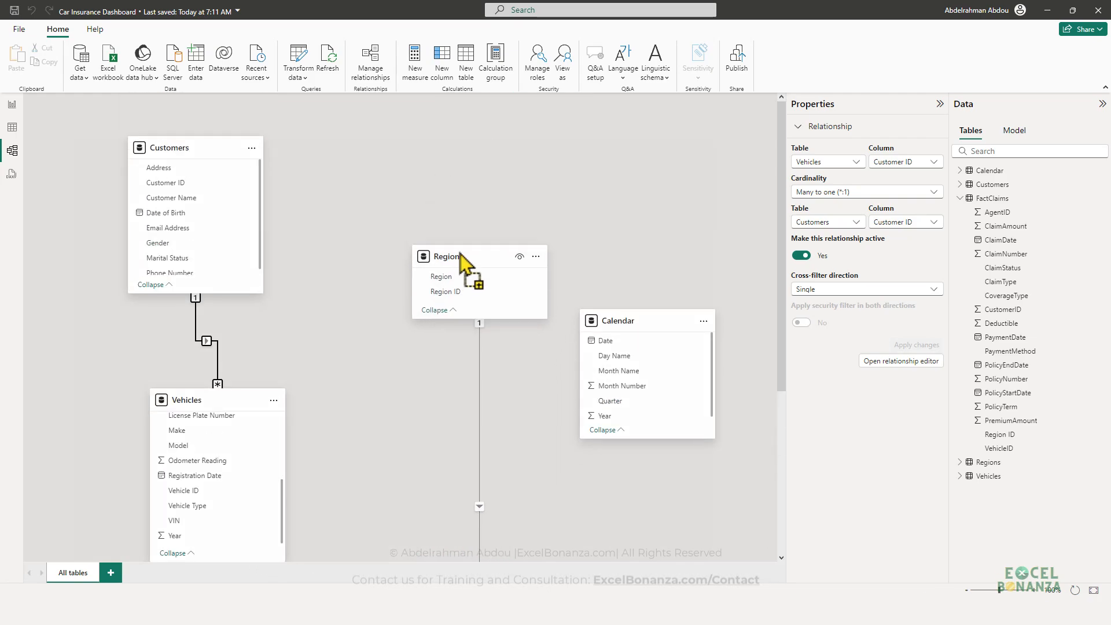
scroll(479, 458, "down", 4)
scroll(460, 211, "up", 4)
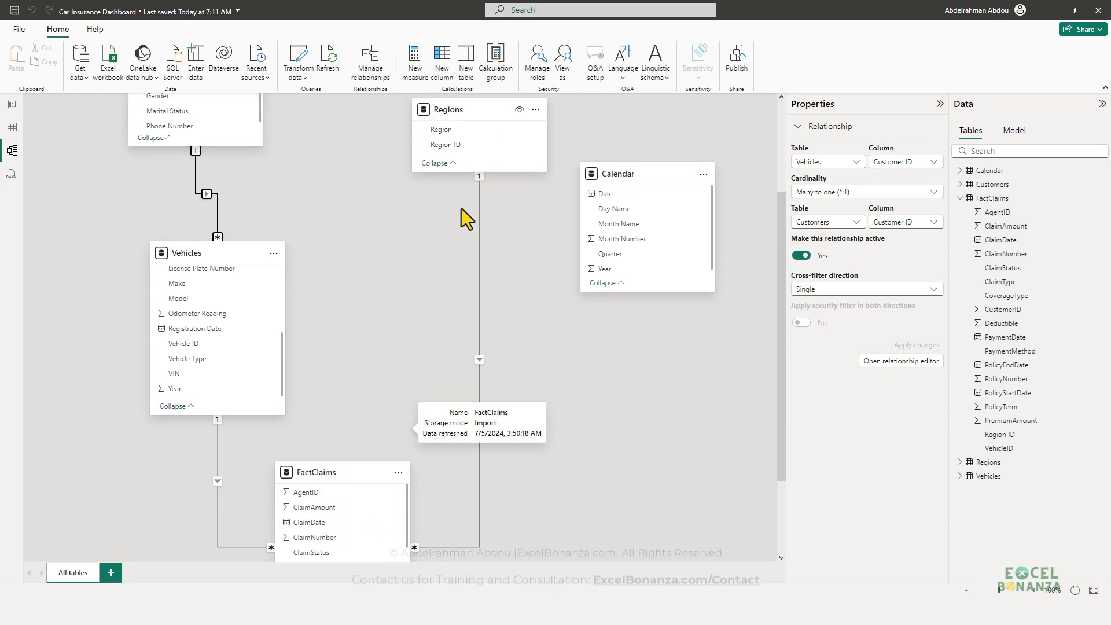
scroll(366, 466, "down", 4)
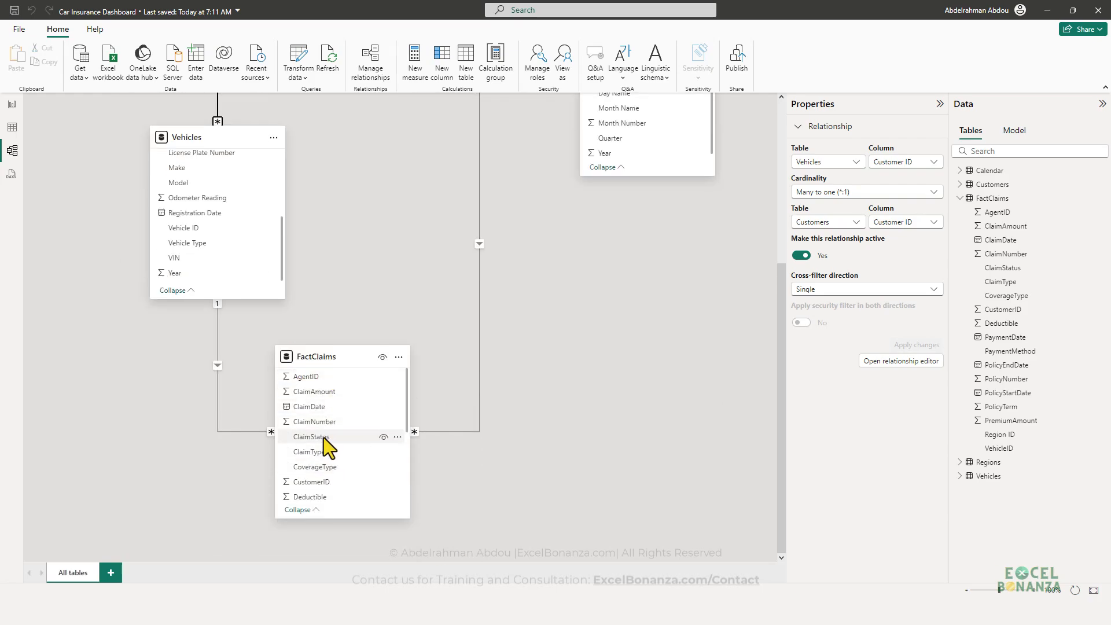
scroll(348, 451, "down", 3)
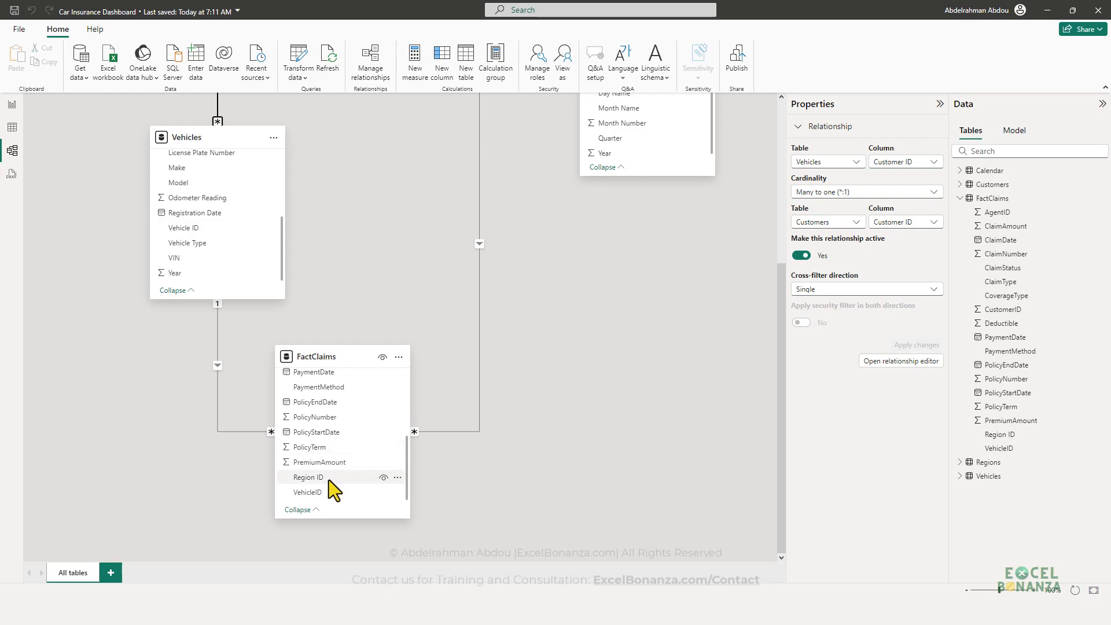
scroll(473, 401, "up", 3)
scroll(567, 364, "up", 2)
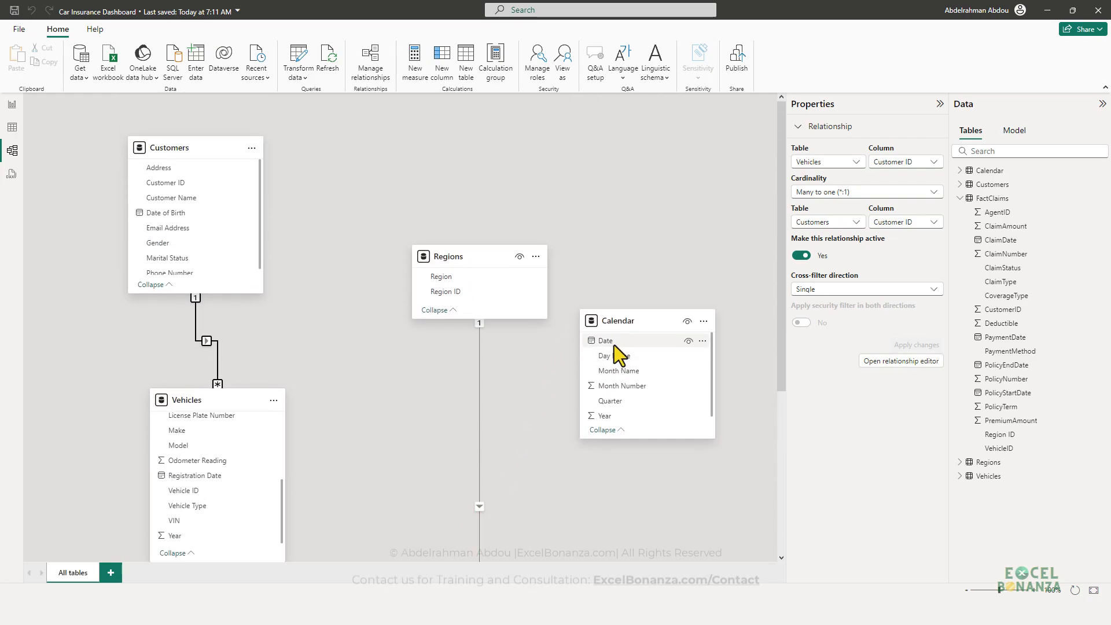
Step: Create and save an active many-to-one relationship with single cross-filter direction from FactClaims ClaimDate to Calendar Date
scroll(579, 382, "down", 3)
scroll(357, 501, "up", 3)
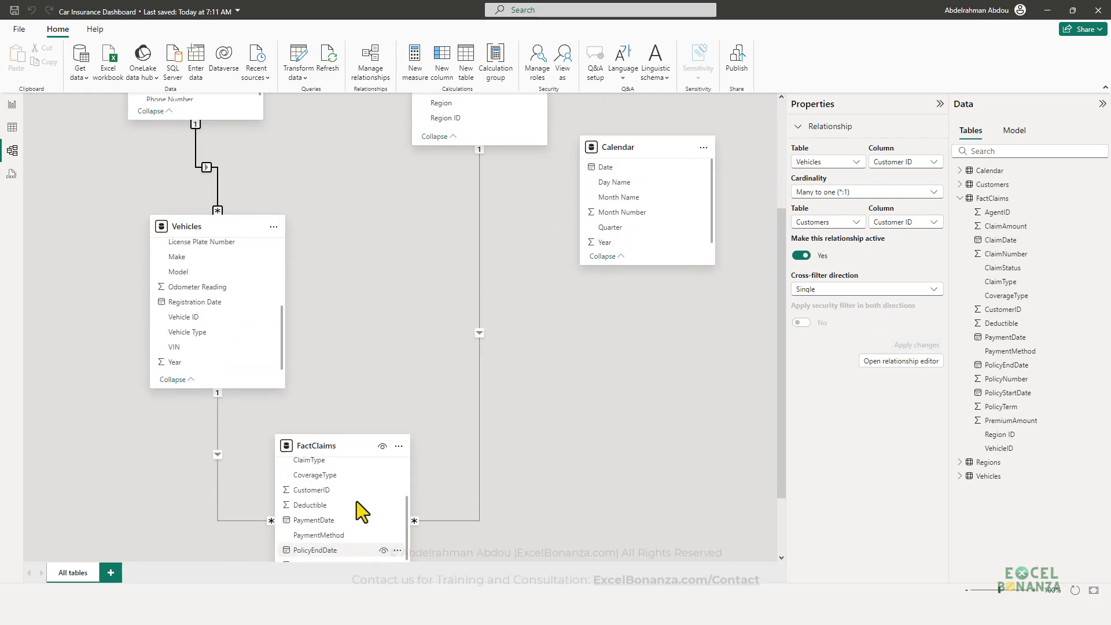
scroll(360, 503, "down", 3)
scroll(359, 502, "down", 1)
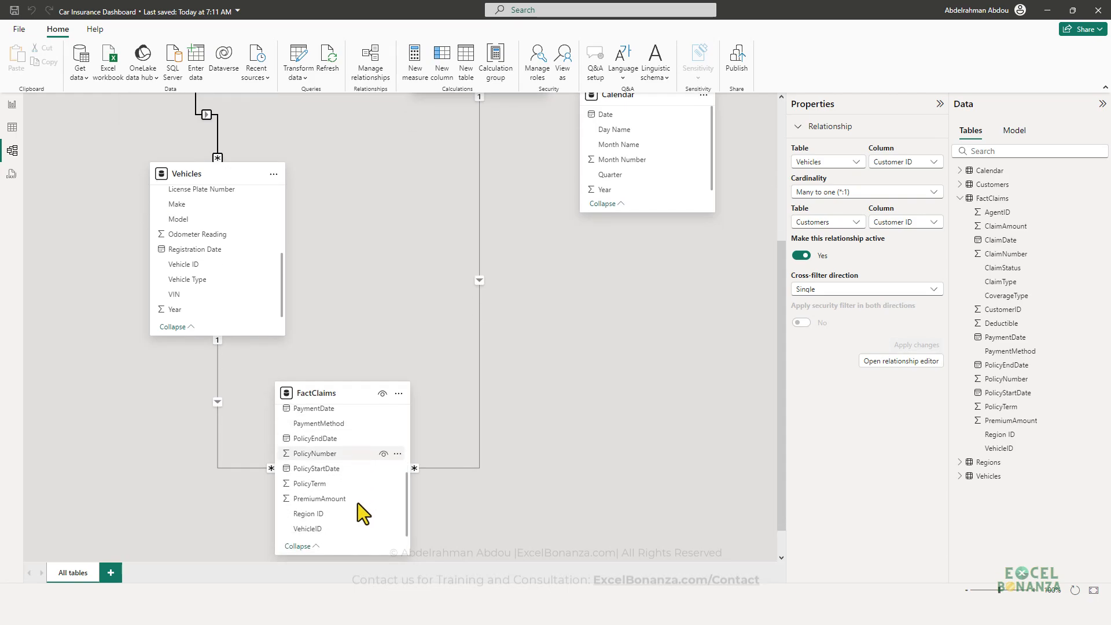
scroll(358, 502, "up", 2)
scroll(351, 505, "up", 2)
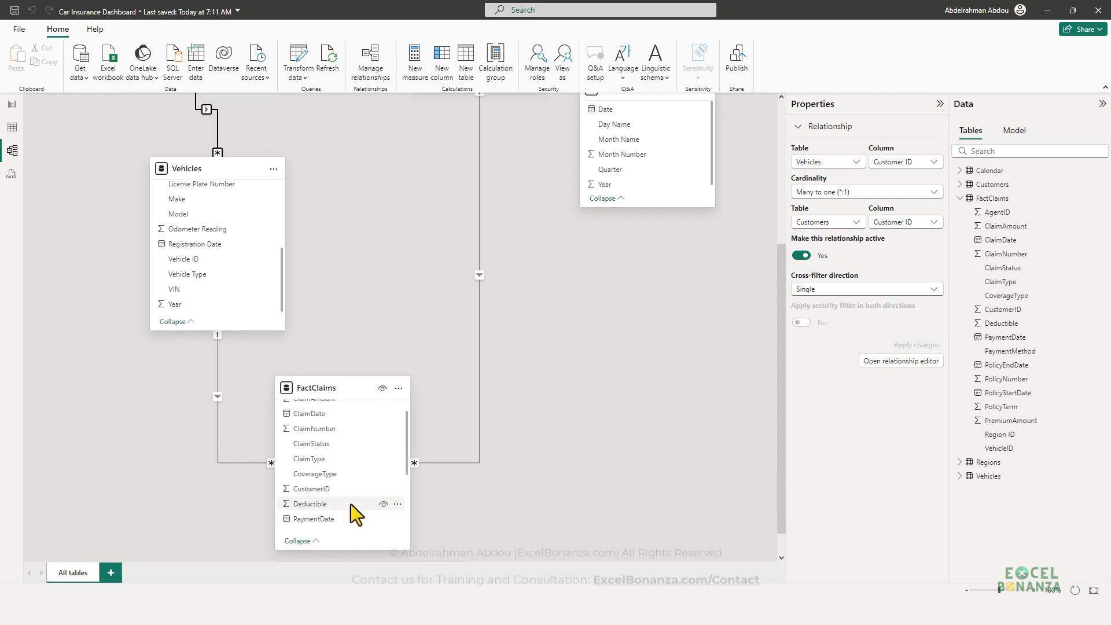
scroll(538, 275, "up", 1)
scroll(354, 477, "down", 2)
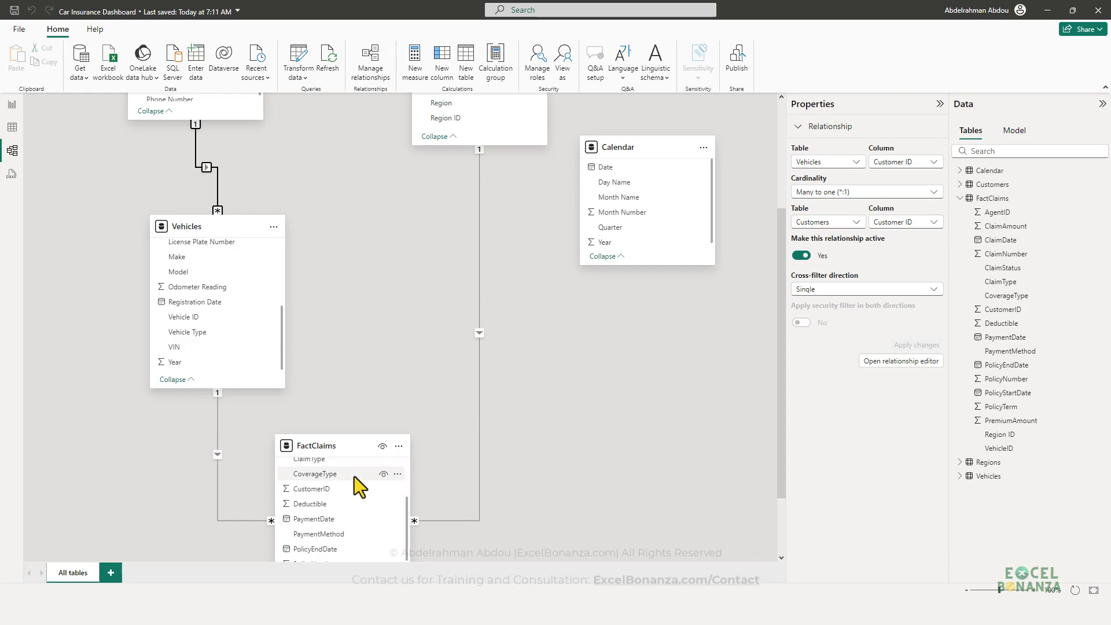
scroll(356, 494, "up", 3)
scroll(340, 517, "up", 2)
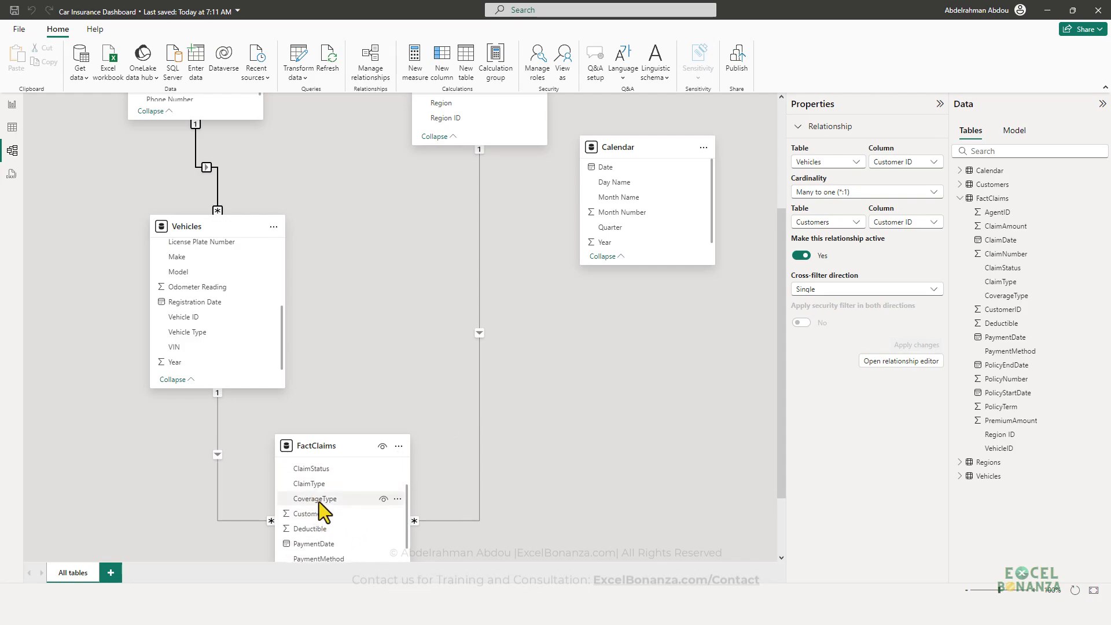
left_click_drag(323, 496, 617, 182)
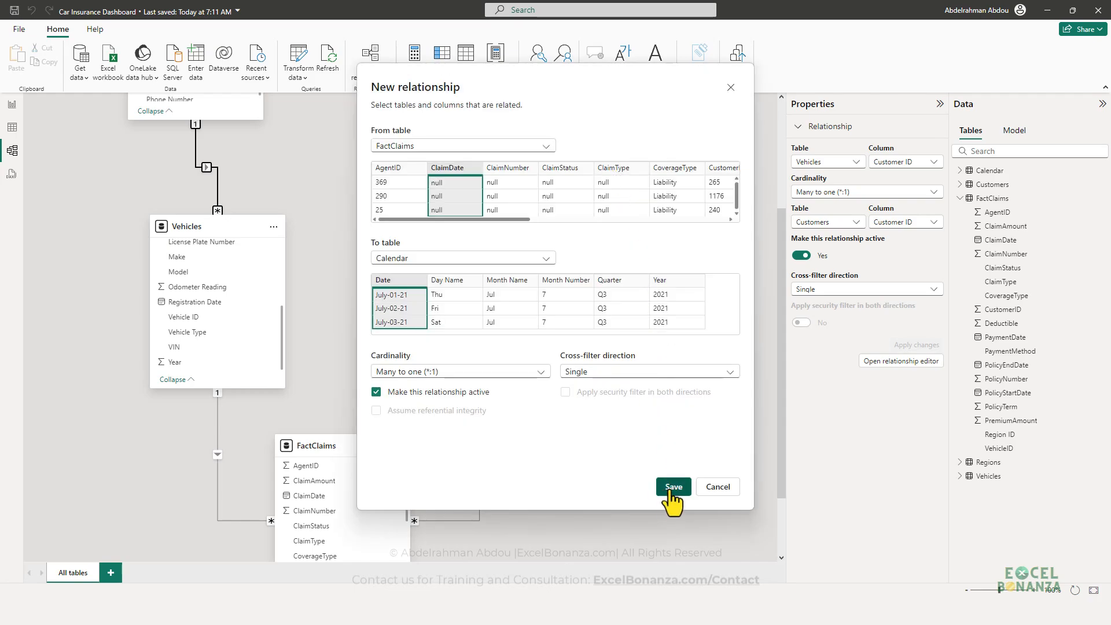
left_click(673, 487)
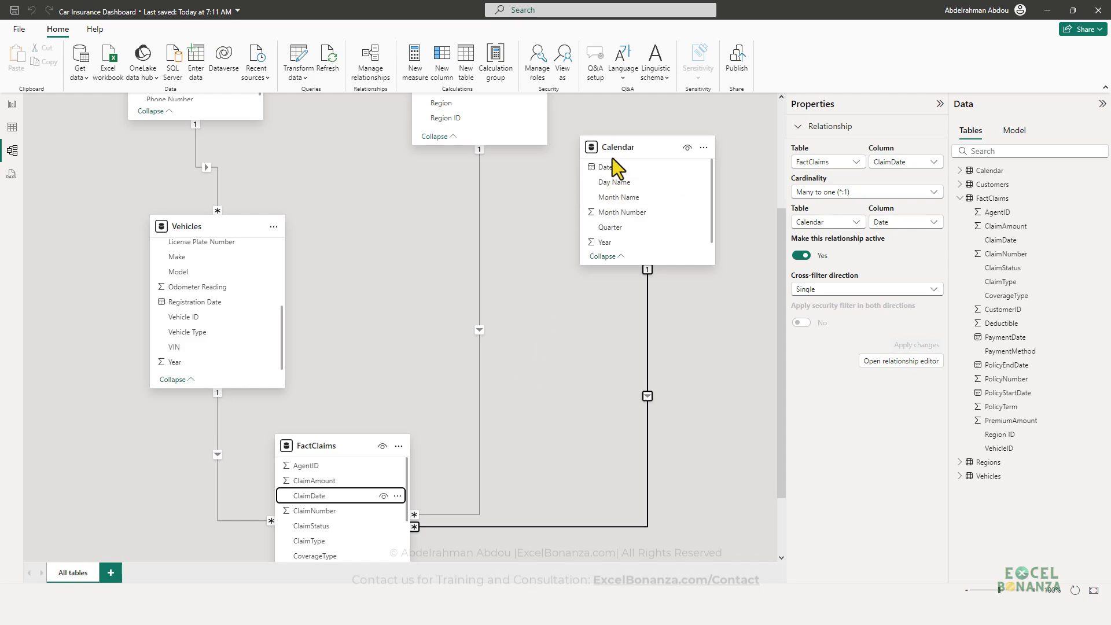
Step: Tidy the model diagram by moving FactClaims up and right below Regions and shifting Vehicles up and right
scroll(453, 401, "up", 3)
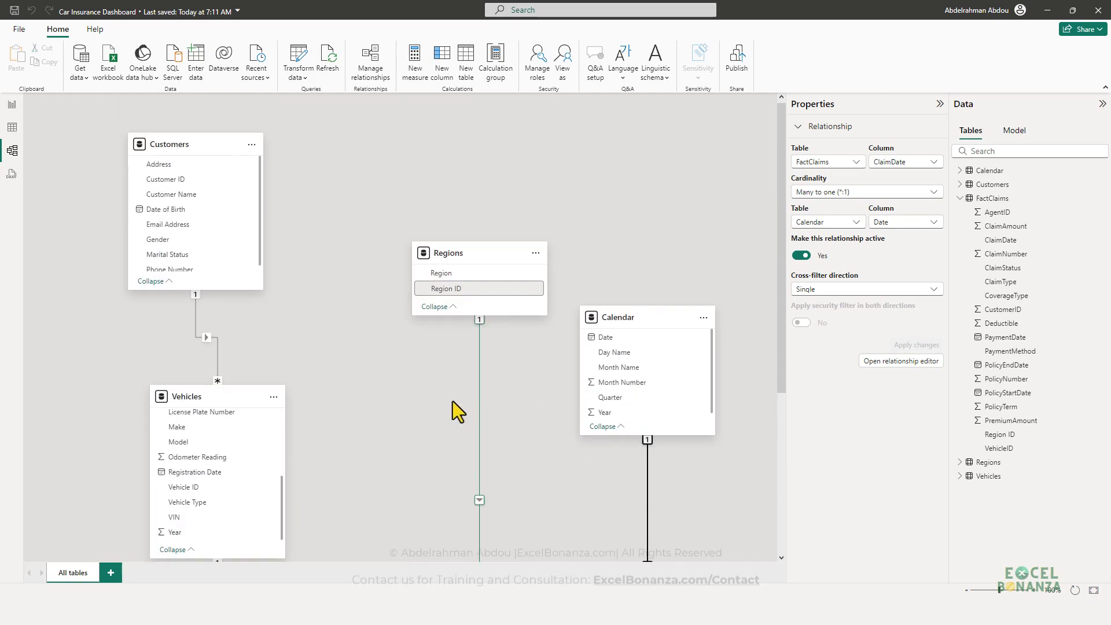
scroll(452, 401, "down", 3)
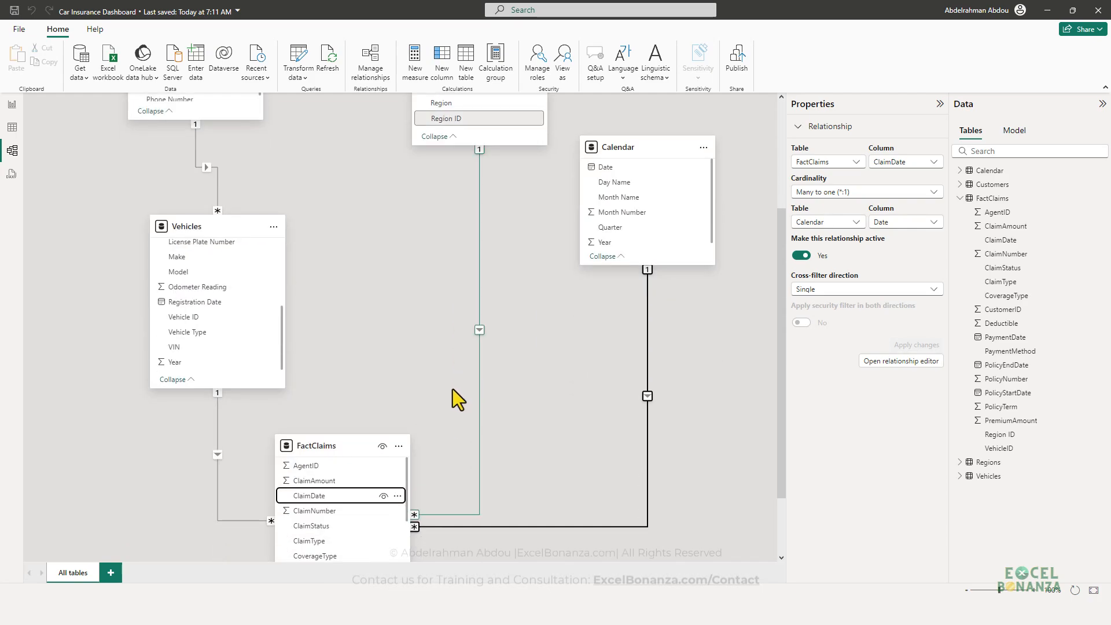
scroll(452, 389, "up", 2)
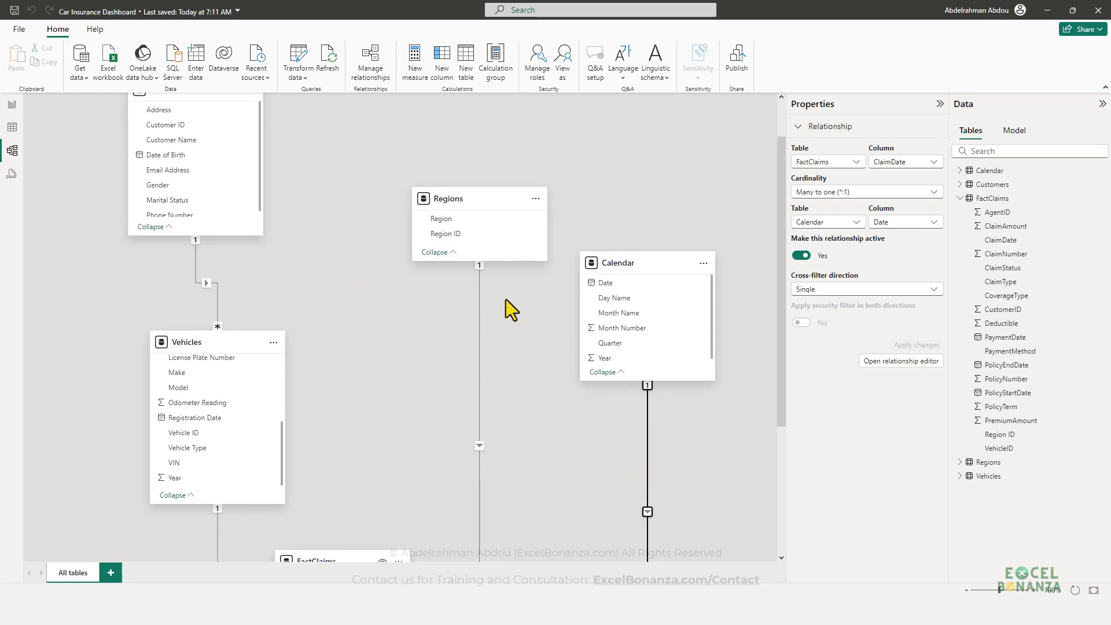
scroll(507, 302, "down", 1)
left_click_drag(338, 498, 410, 439)
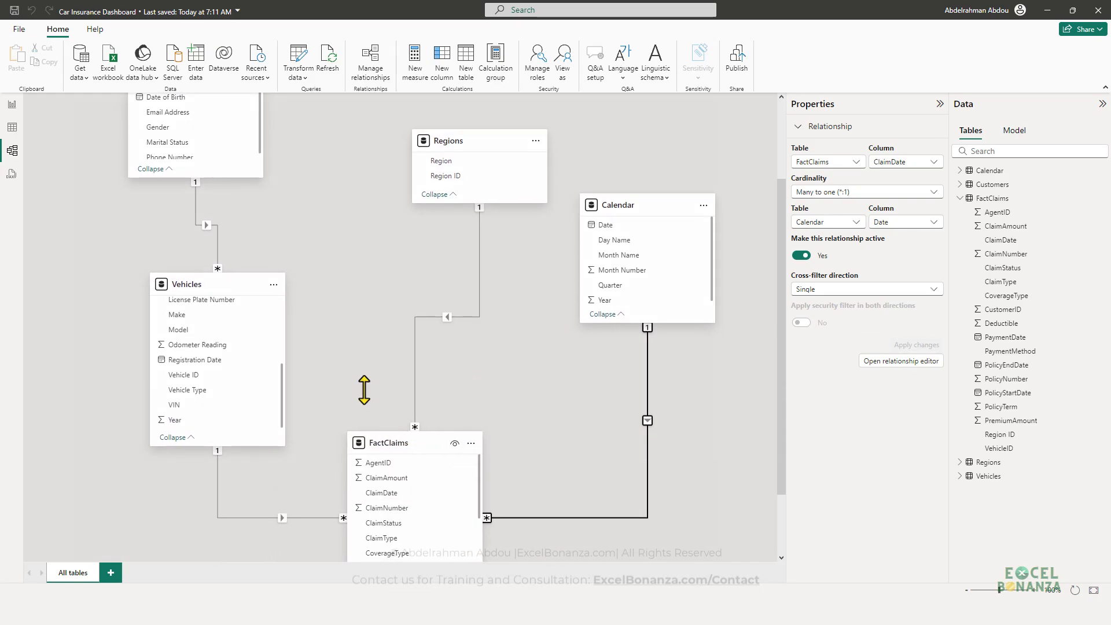
left_click_drag(222, 274, 325, 212)
scroll(318, 233, "up", 2)
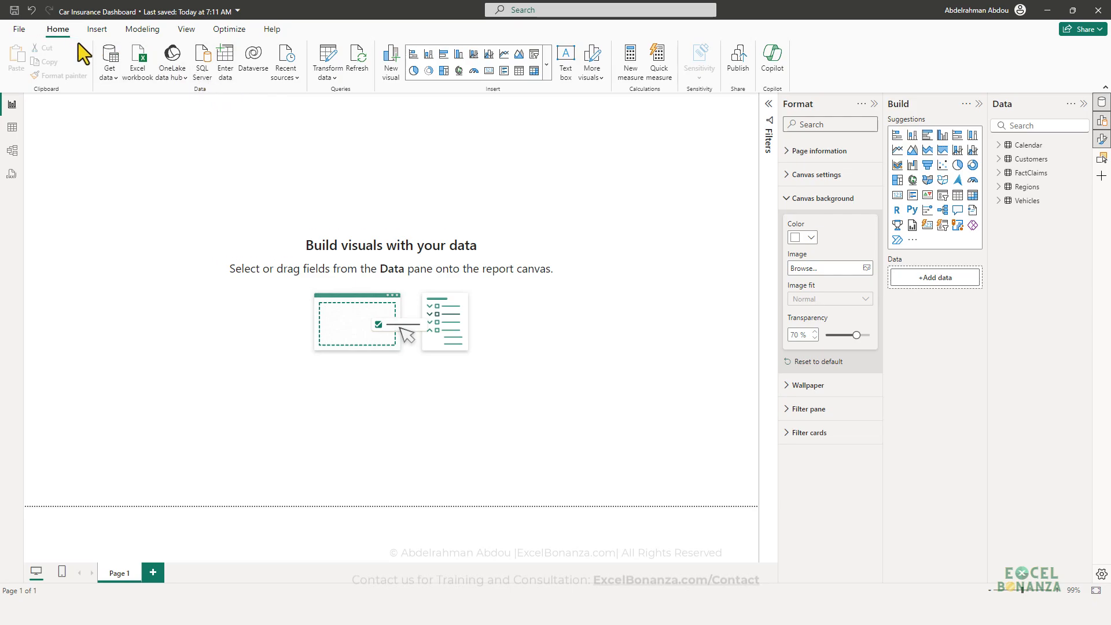
Step: Create an empty one-column table named _Measures and load it into the model
left_click(227, 58)
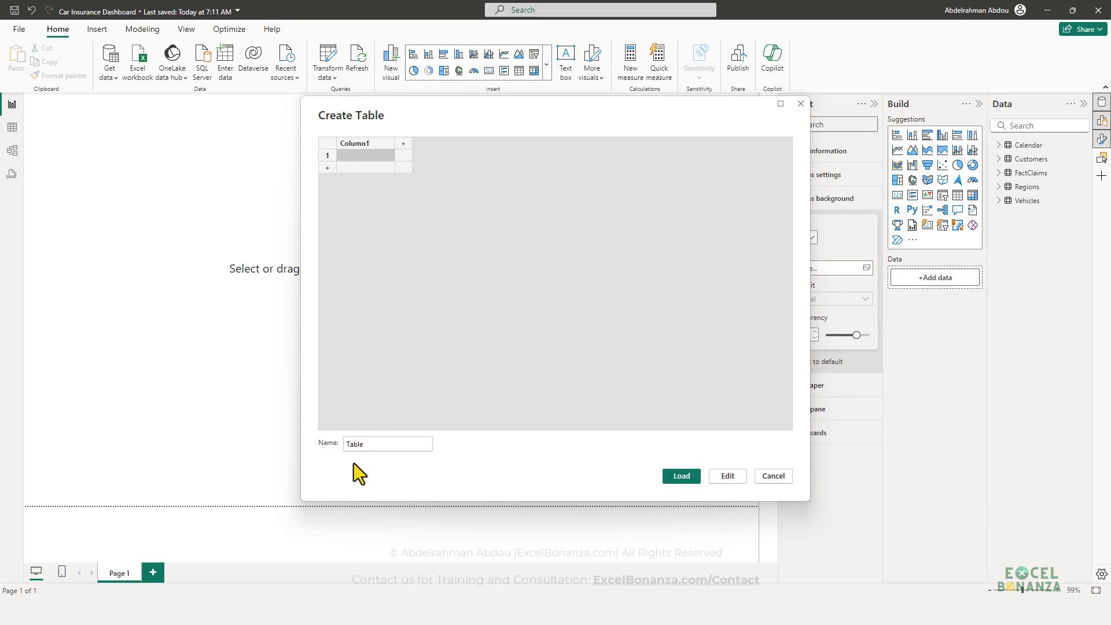
double_click(380, 445)
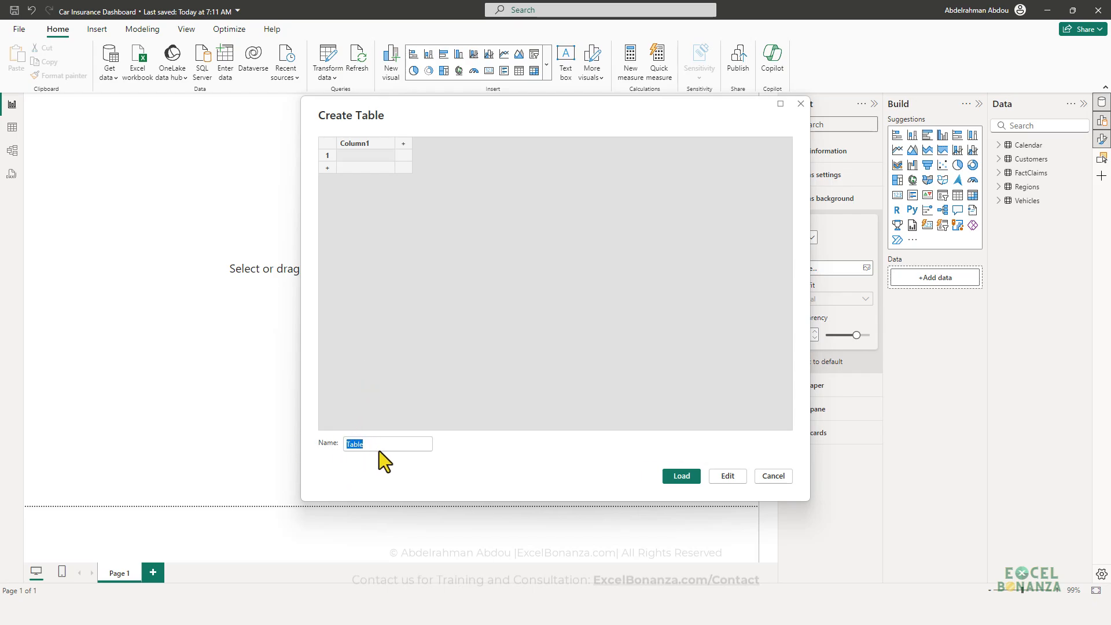
key("BackSpace")
type("_Measures")
left_click(693, 478)
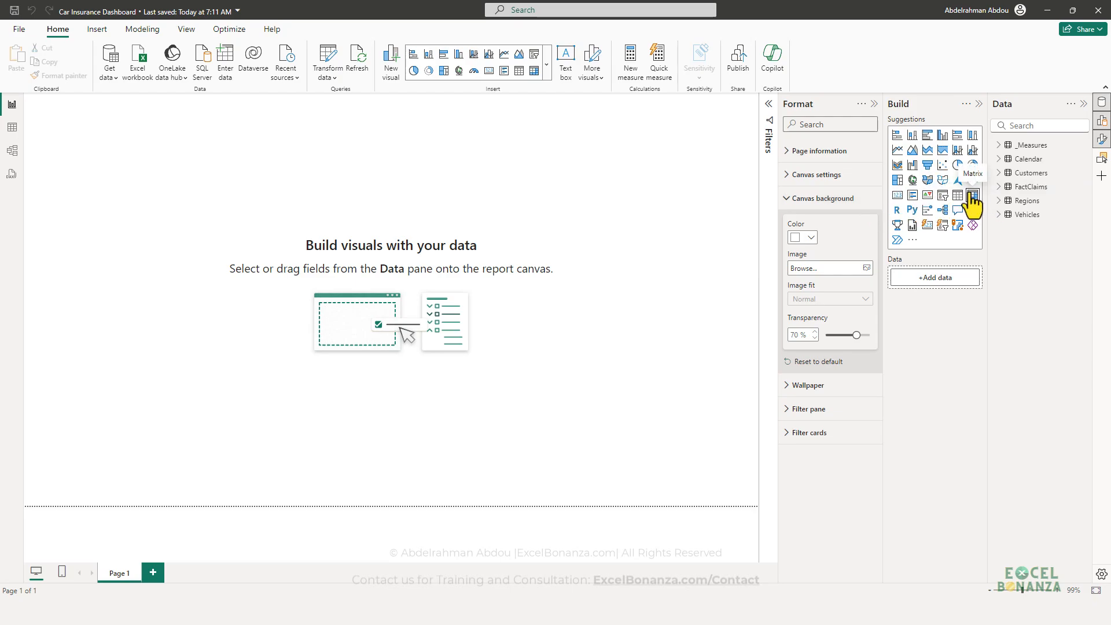
Step: List the FactClaims fields with more room and add the measure Premiums Earned = SUM(FactClaims[PremiumAmount]) to the _Measures table
left_click(1010, 187)
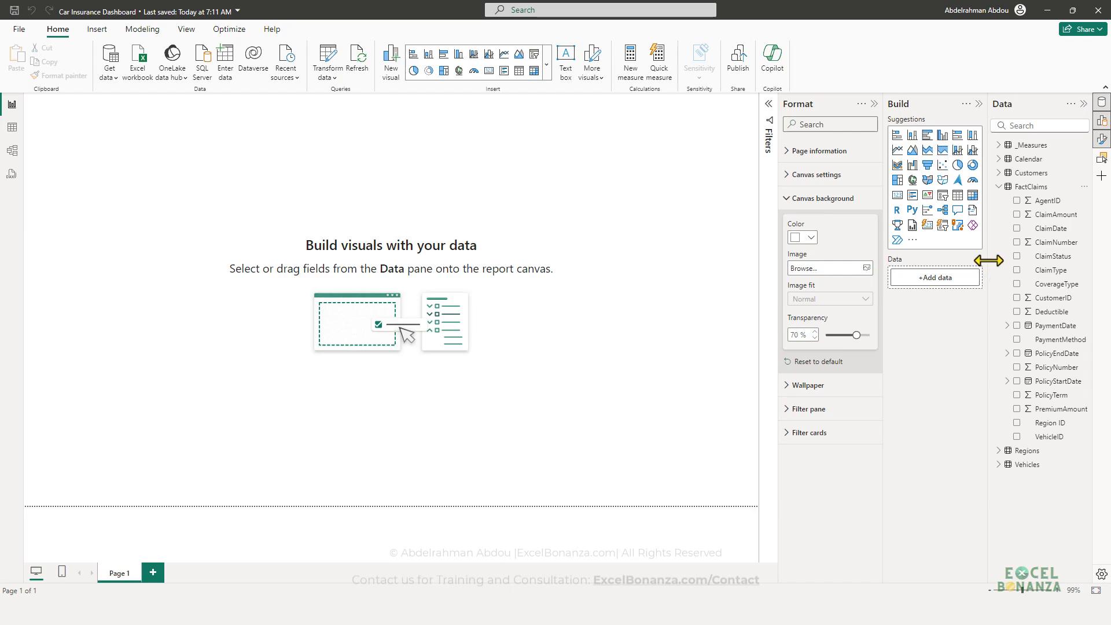
left_click_drag(989, 260, 944, 262)
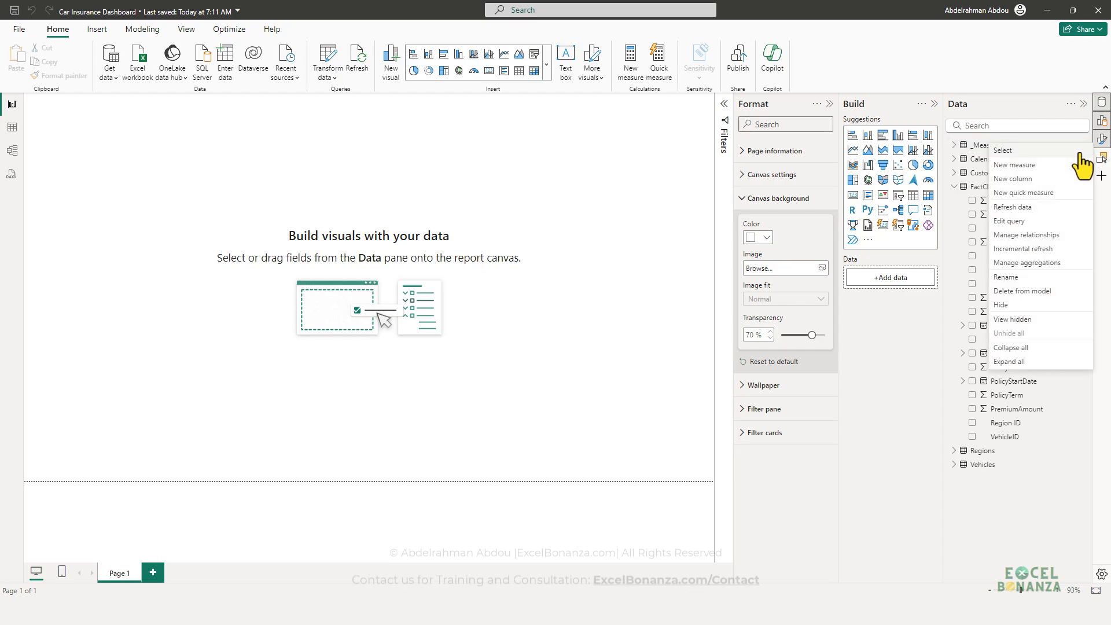
left_click(1084, 158)
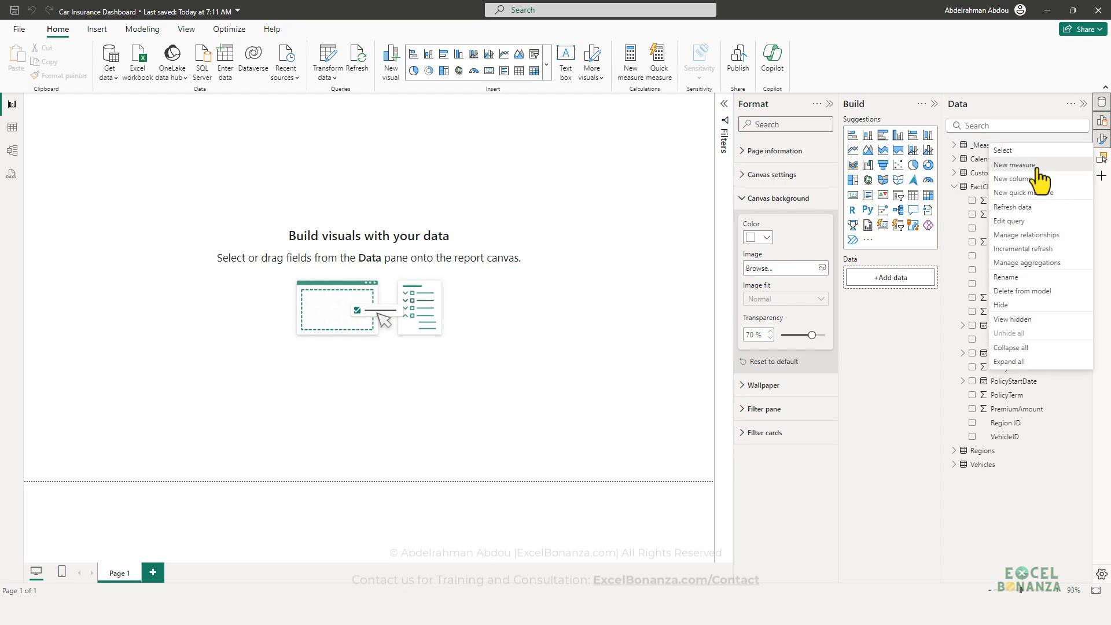
left_click(1038, 167)
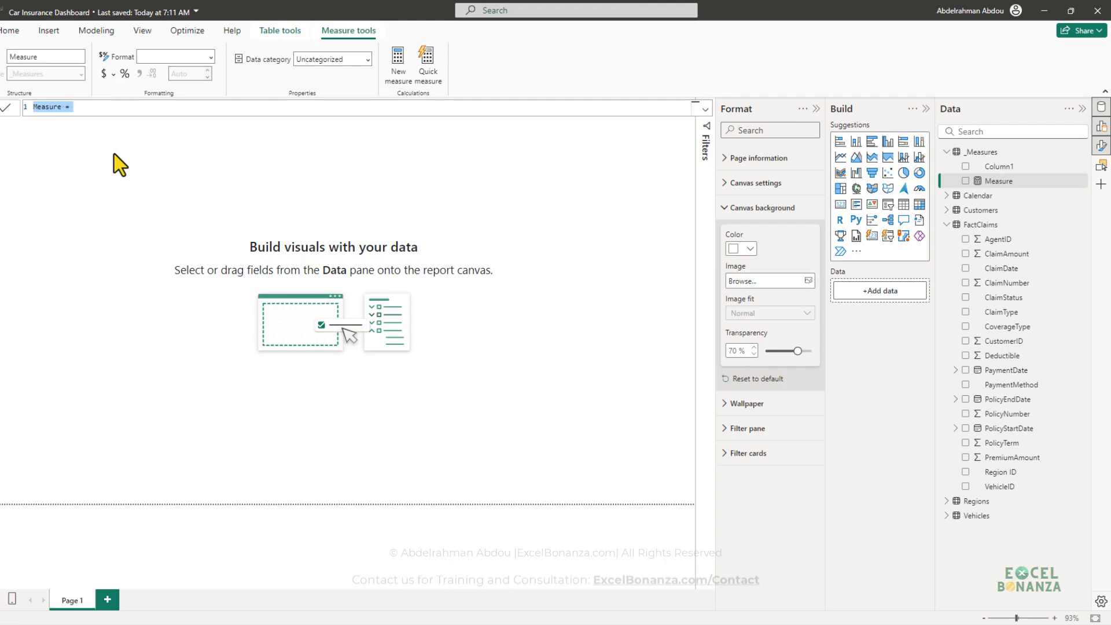
type("Premiums Earned = SUM(")
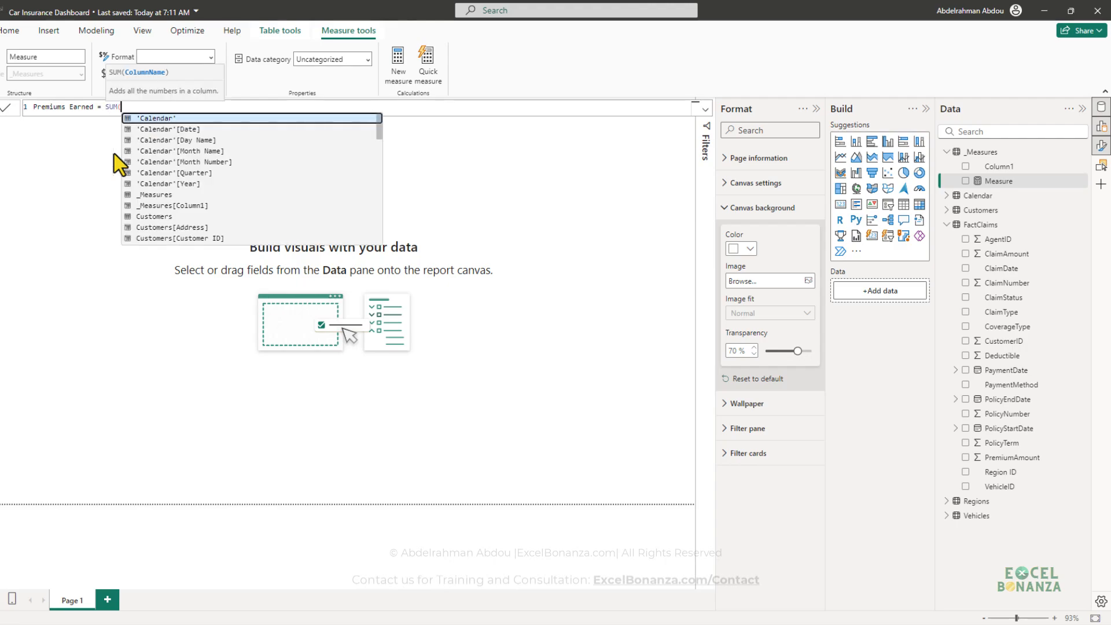
type("premium")
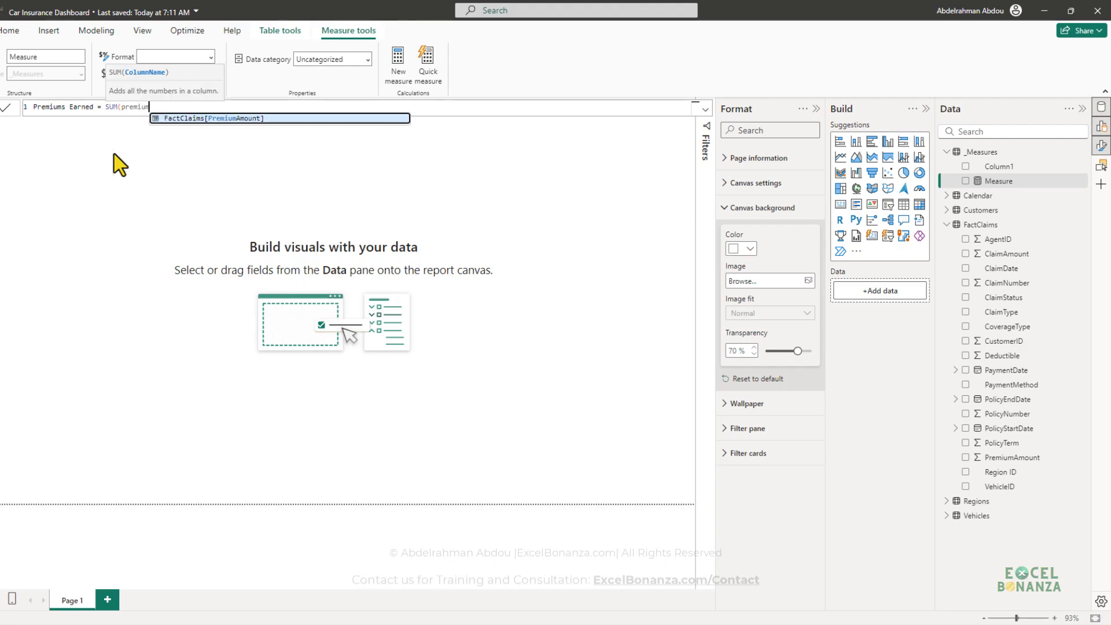
key("Tab")
type(")")
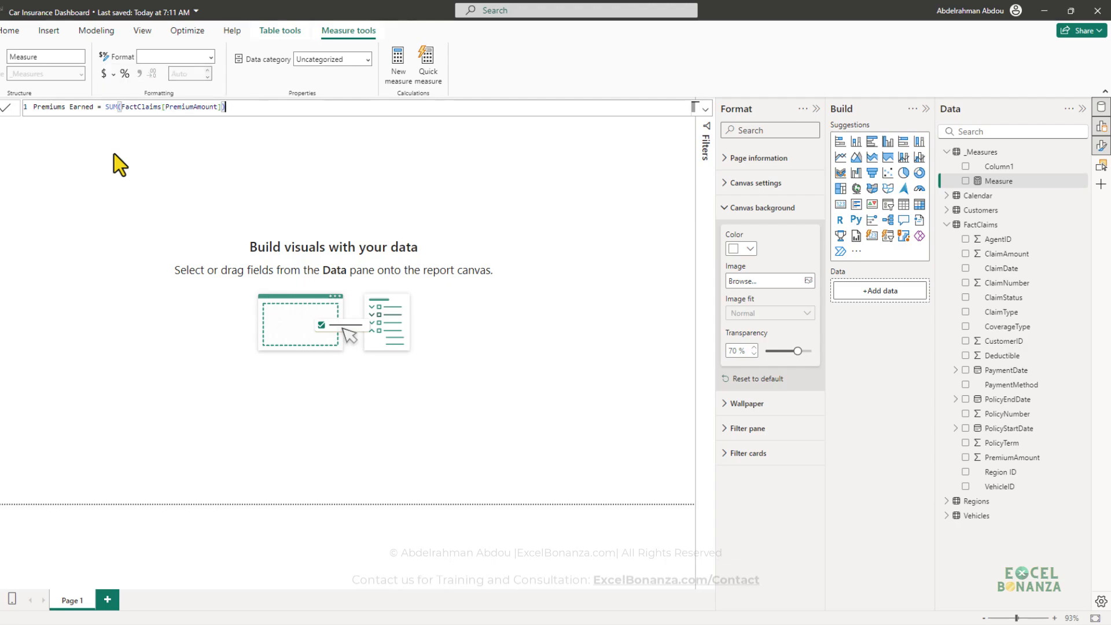
key("Return")
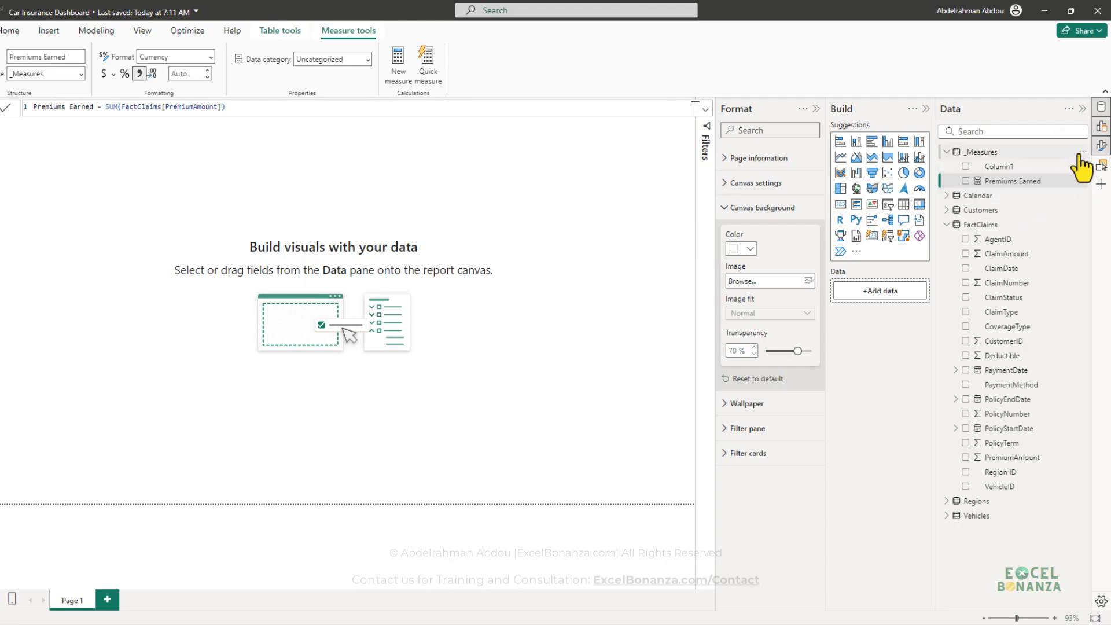
Step: Add the measure Claims Paid = SUM(FactClaims[ClaimAmount]) to the _Measures table
left_click(1082, 153)
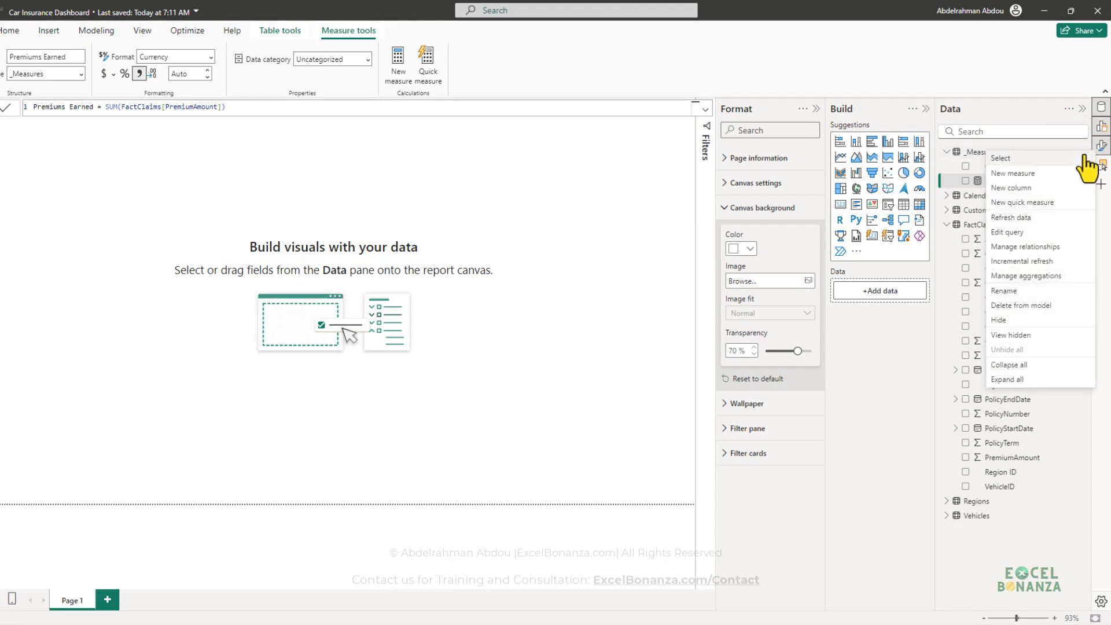
left_click(1040, 175)
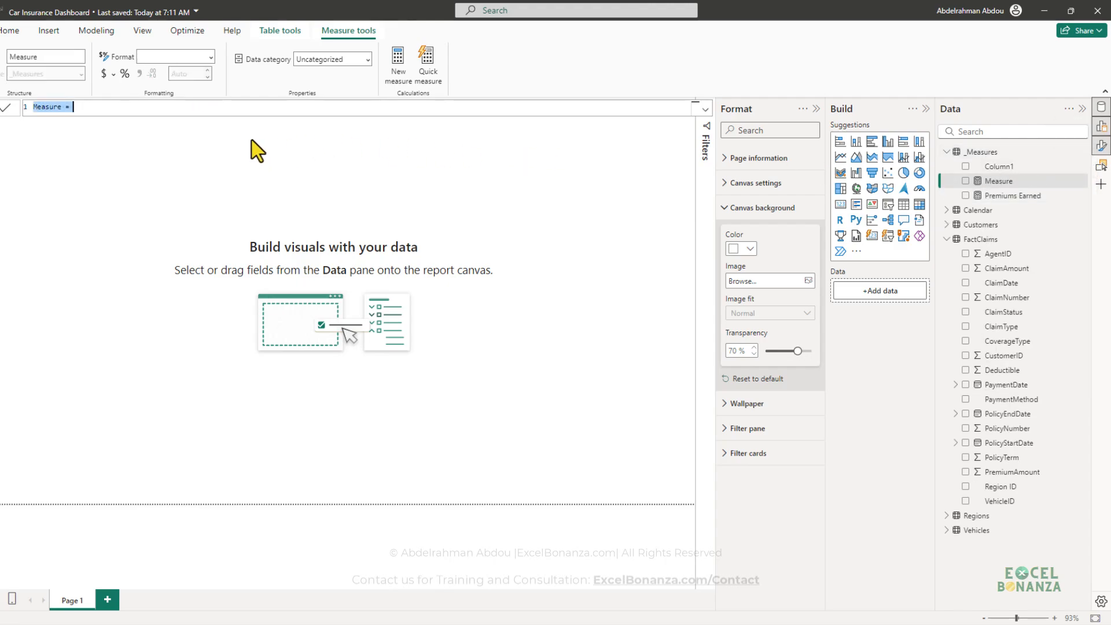
type("Claims Paid = SUM(")
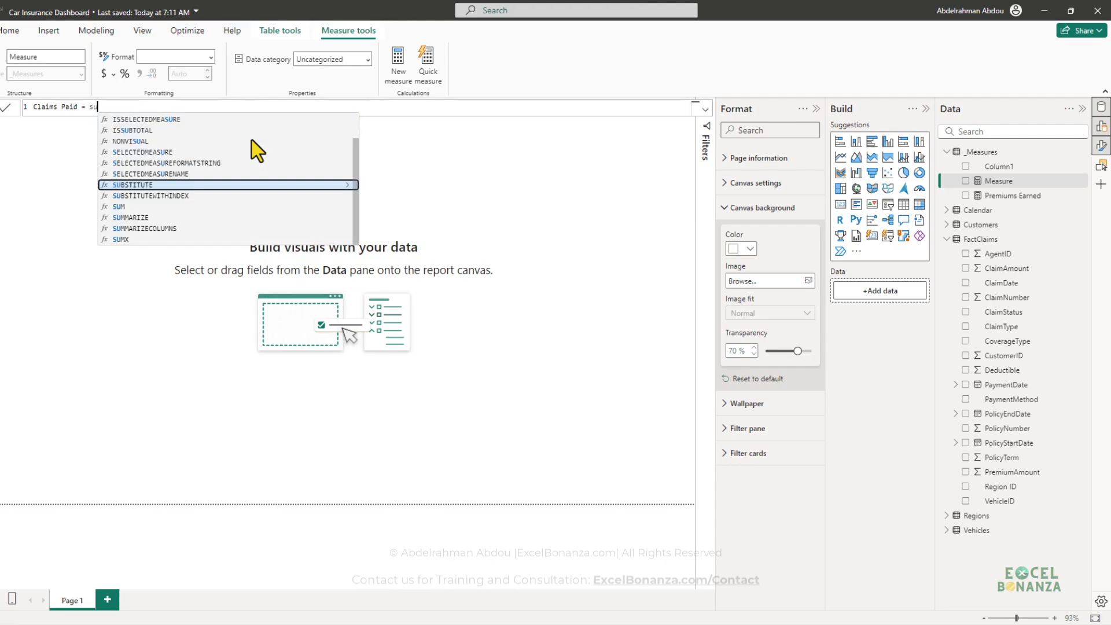
type("claims")
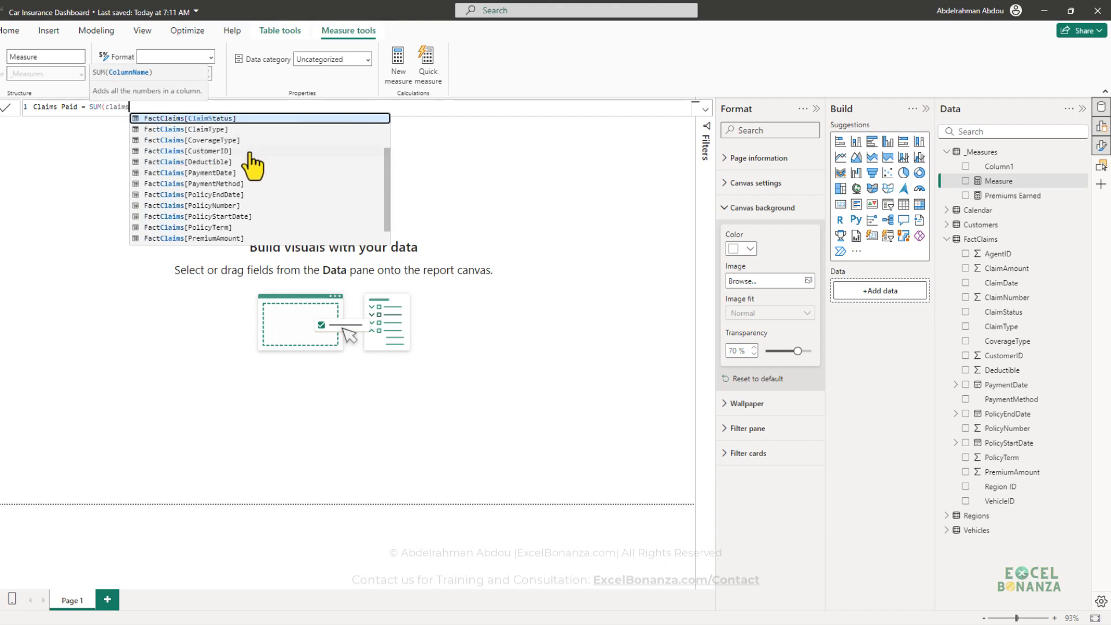
scroll(253, 170, "up", 2)
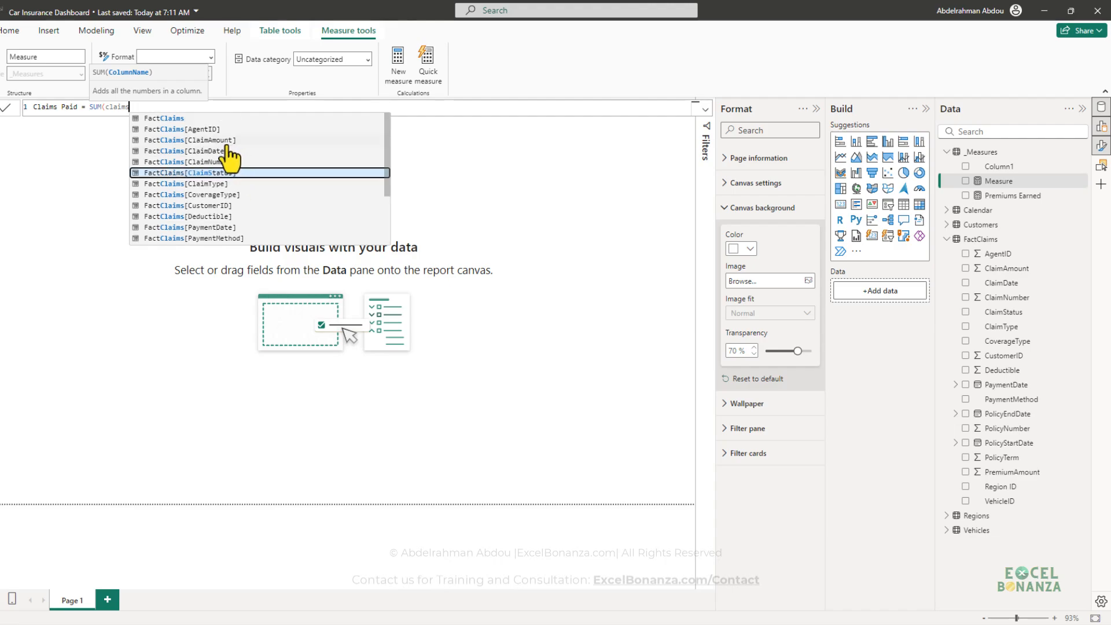
left_click(228, 141)
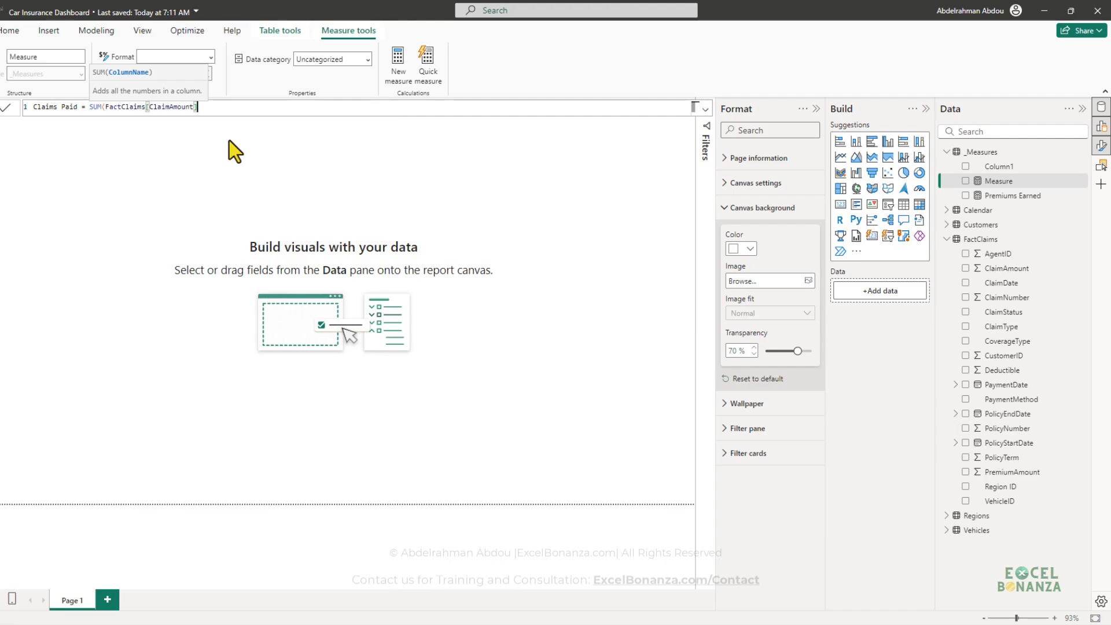
type(")")
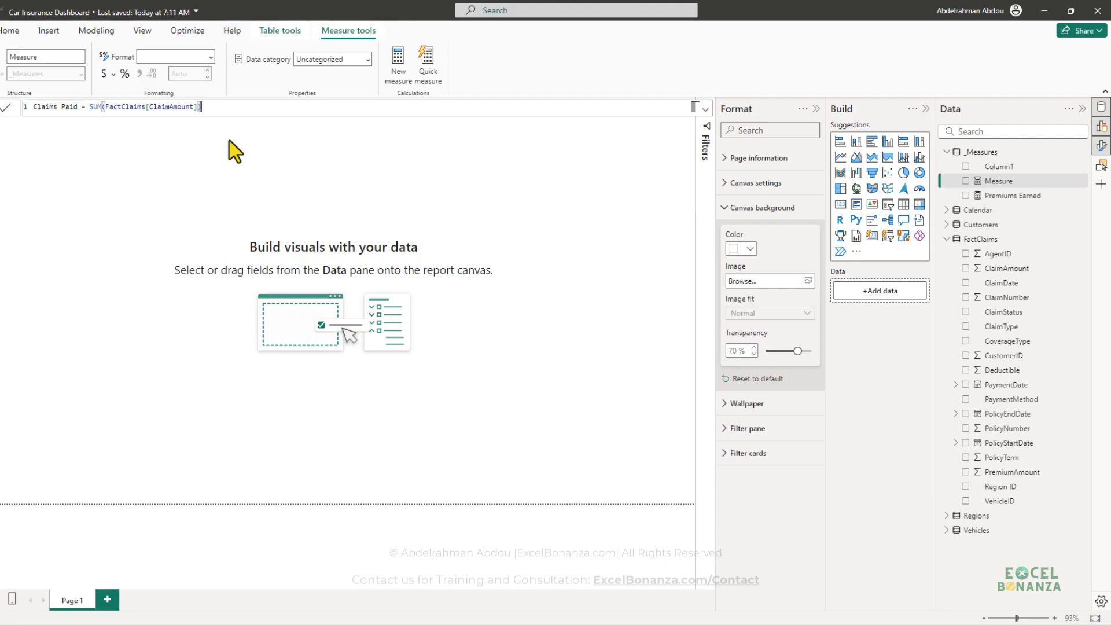
key("Return")
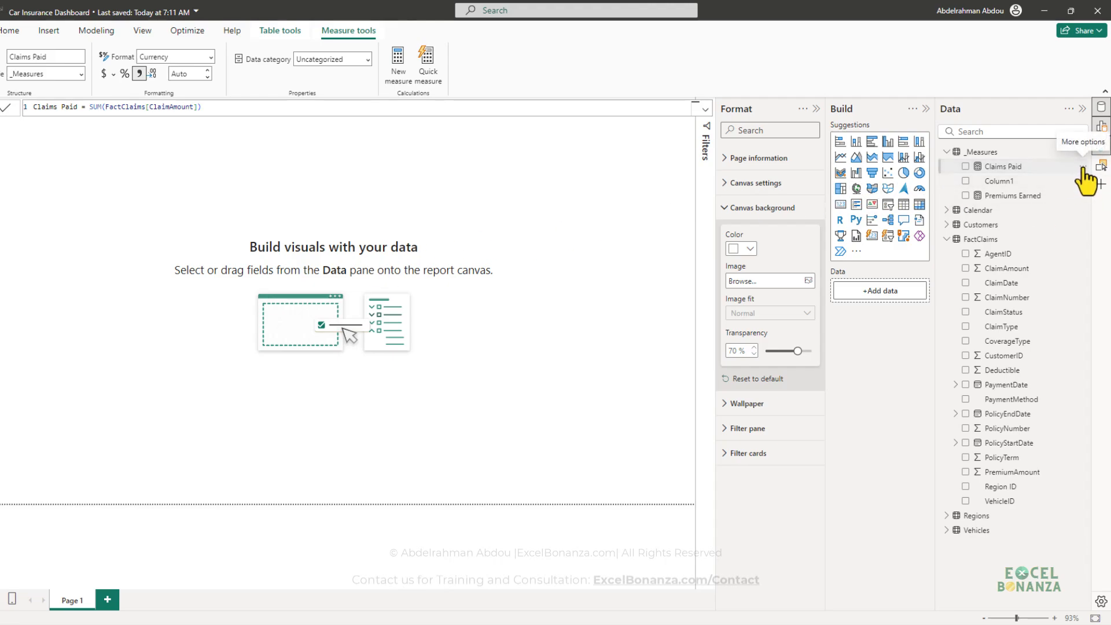
Step: Create a new underwriting profit measure in _Measures with the formula [Premiums Earned] - [Claims Paid]
left_click(1083, 167)
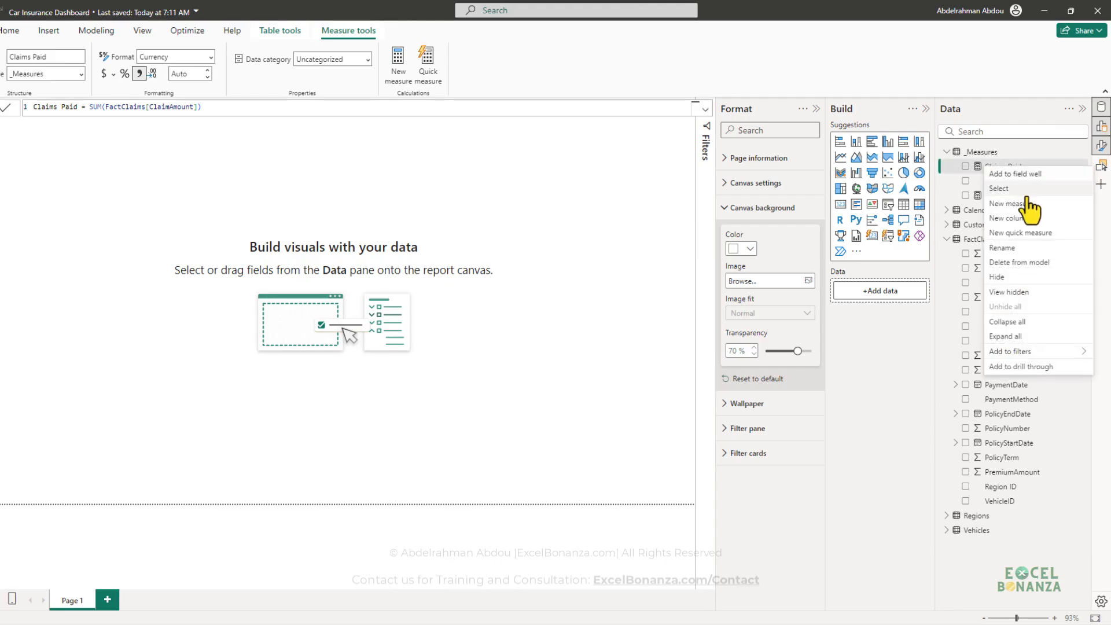
left_click(1023, 208)
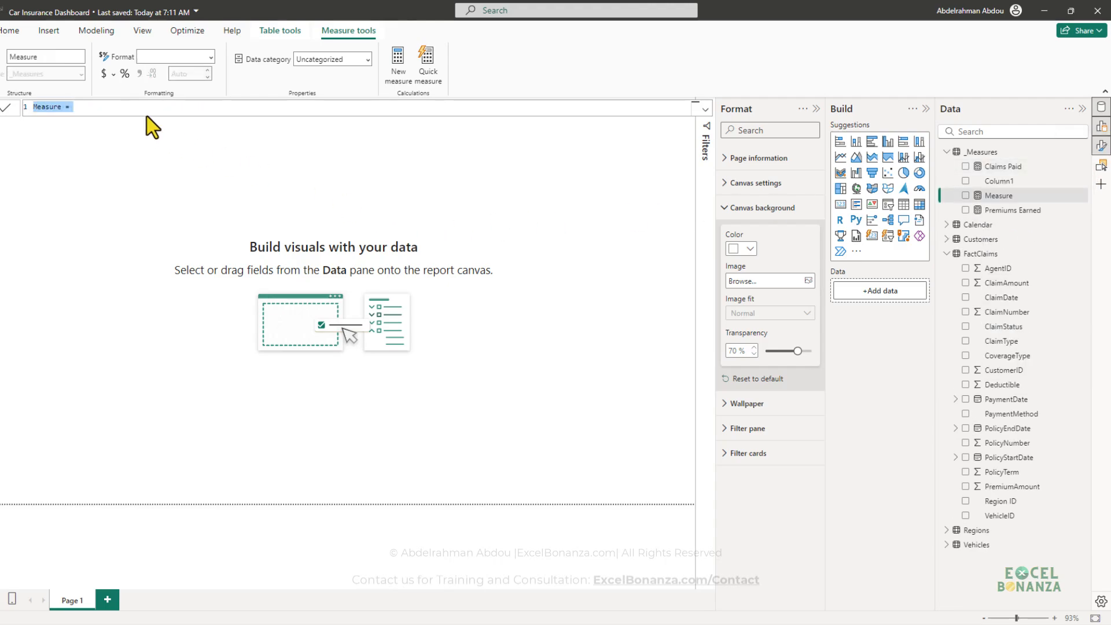
type("Undewrwriting profit")
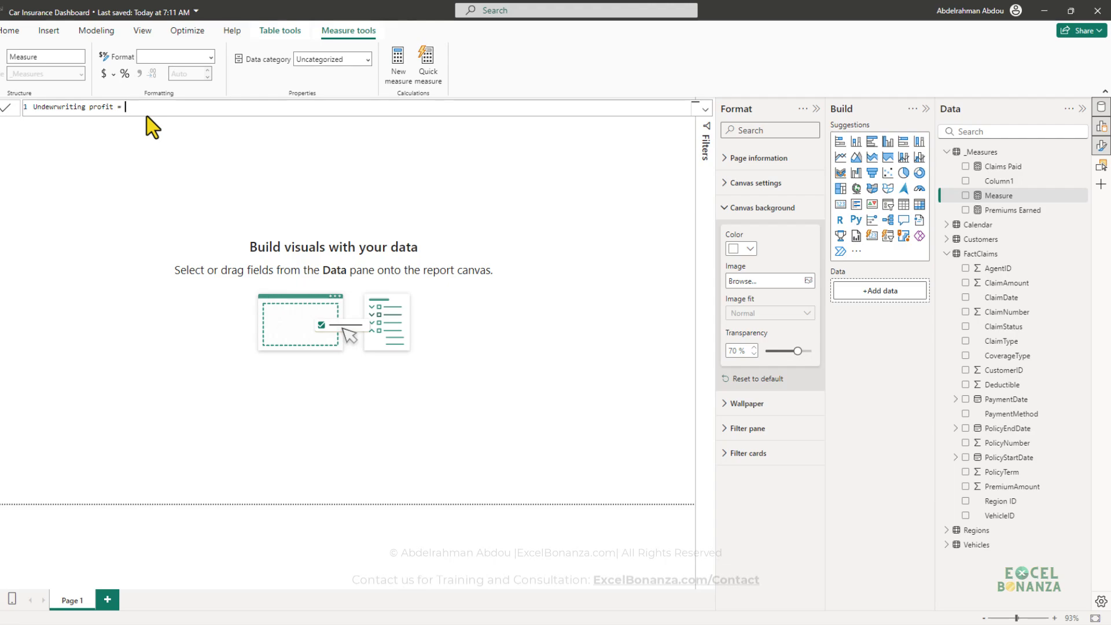
type(" =")
type(" [Premiums Earned]")
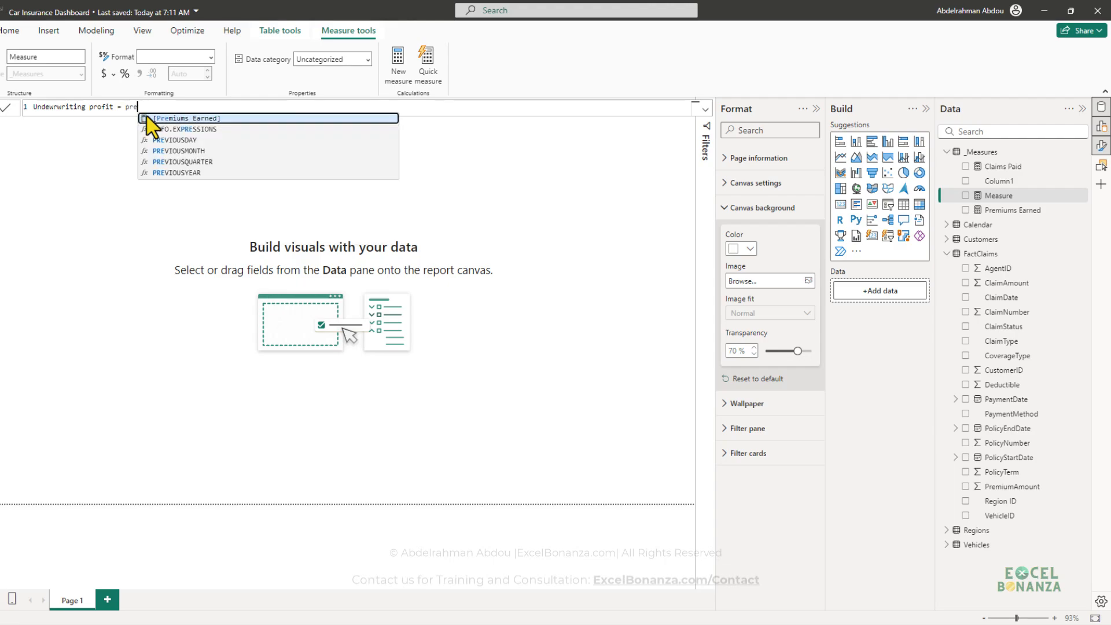
type(" - claim")
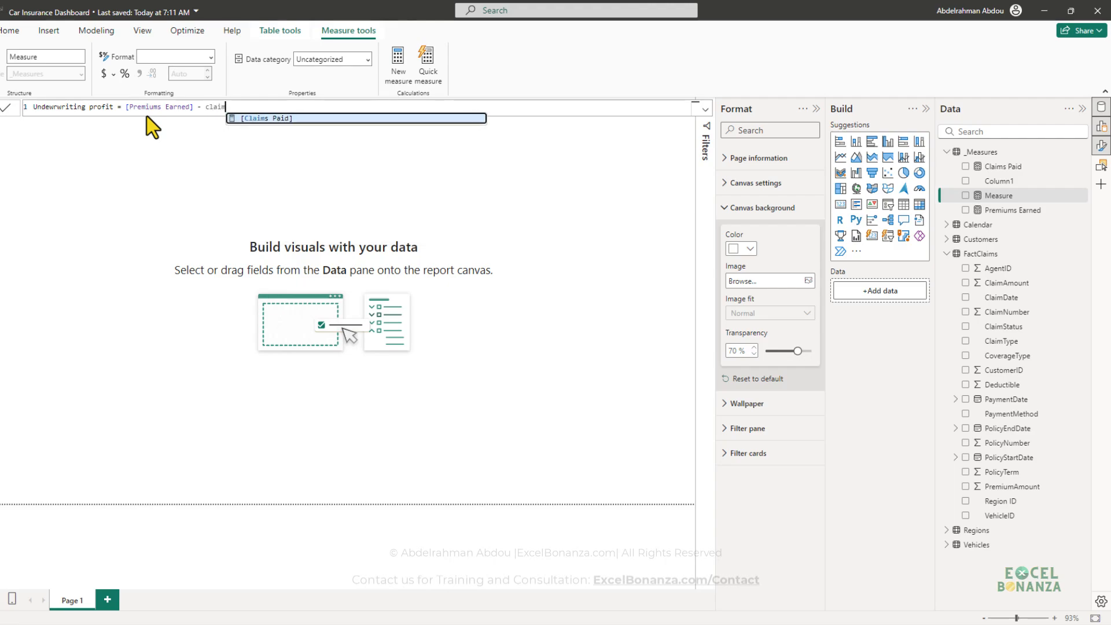
key("Tab")
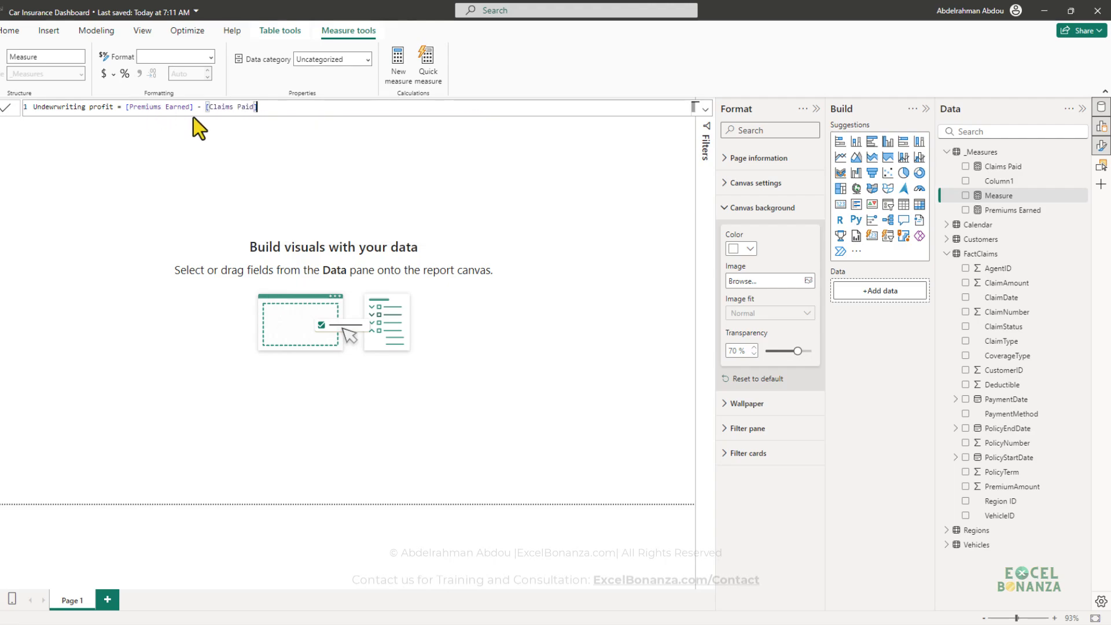
Step: Correct the new measure's name to Underwriting Profit and commit its formula
left_click(91, 113)
left_click(279, 110)
double_click(56, 106)
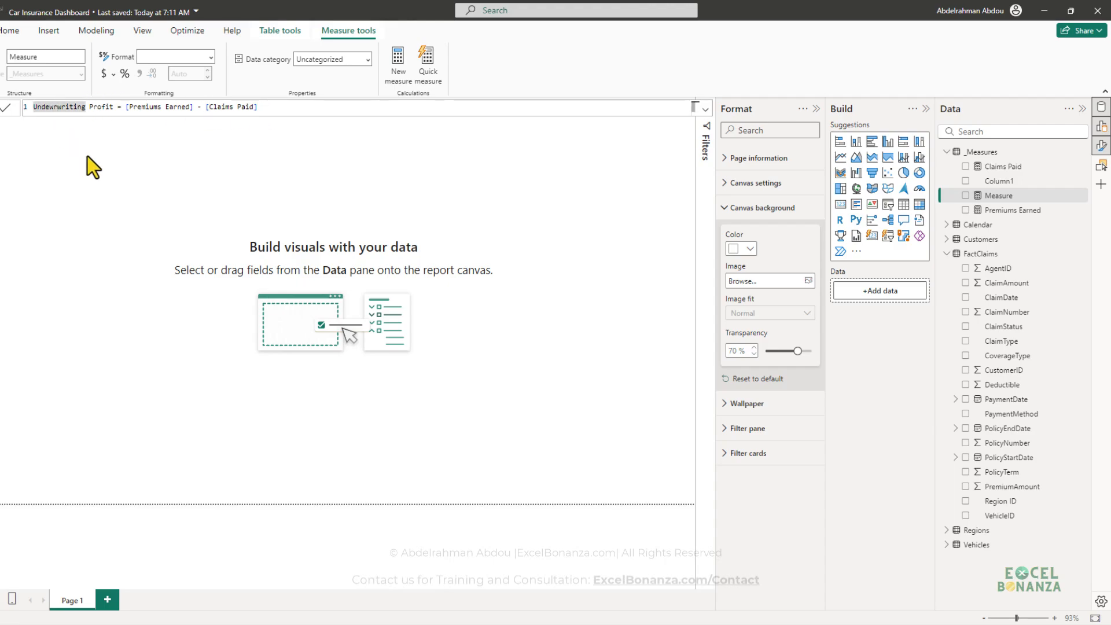
type("Underwriting")
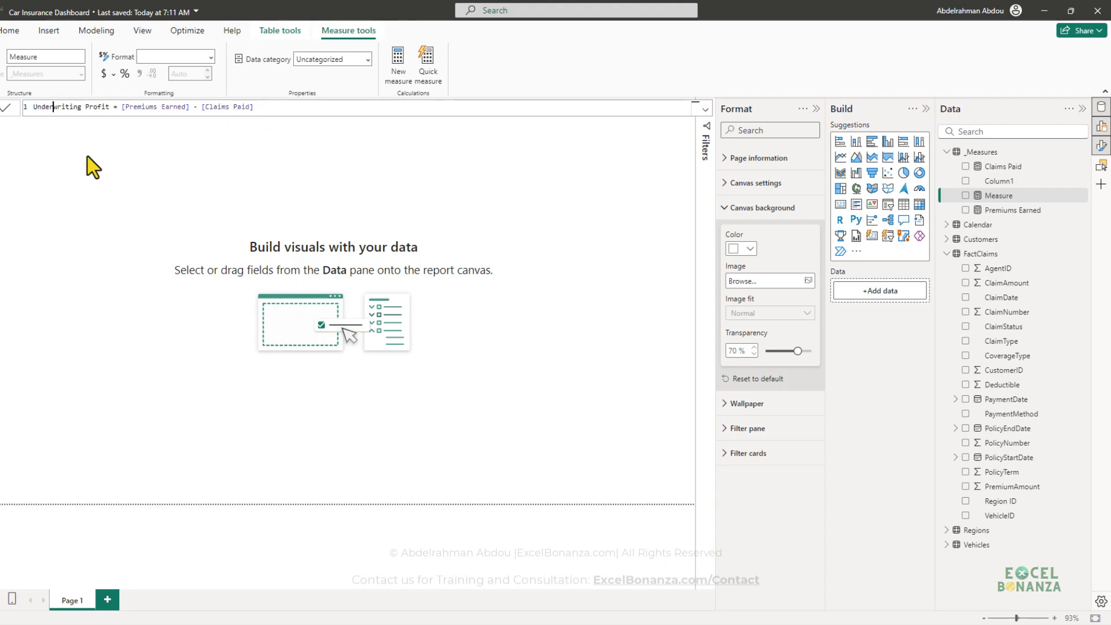
left_click(276, 106)
scroll(276, 106, "up", 2)
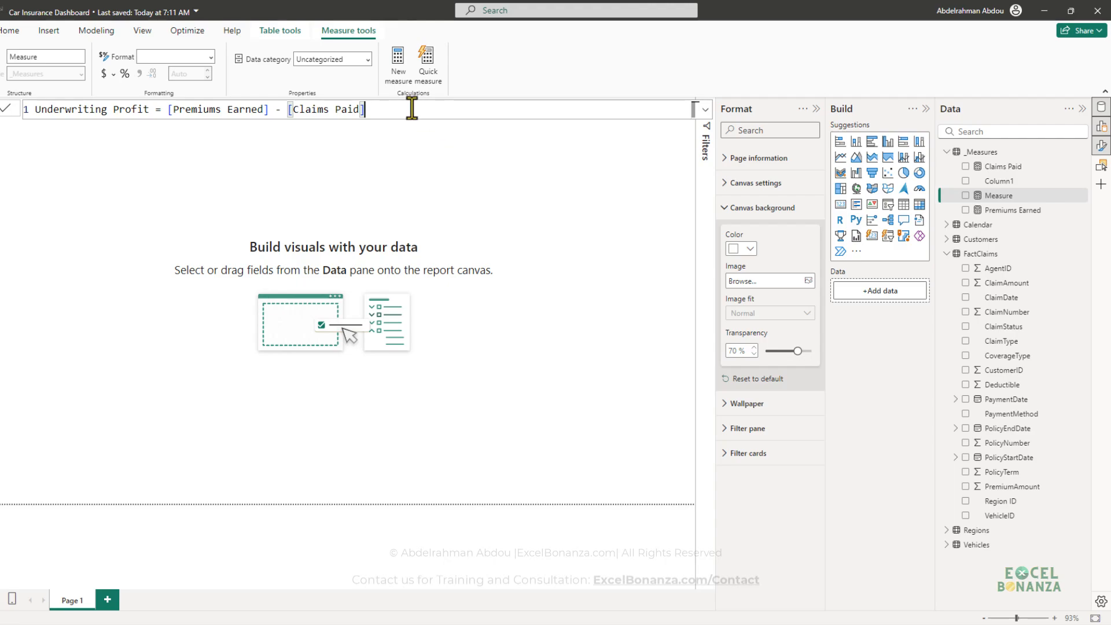
key("Return")
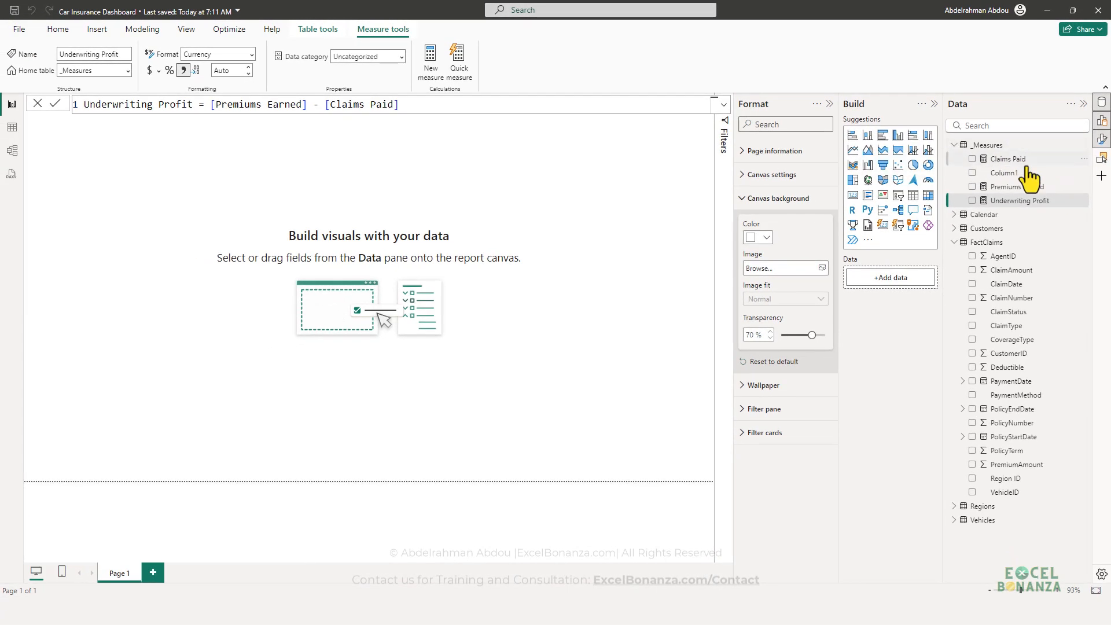
Step: In the model view, group Claims Paid, Premiums Earned and Underwriting Profit in a display folder named Basic Measures
left_click(1036, 159)
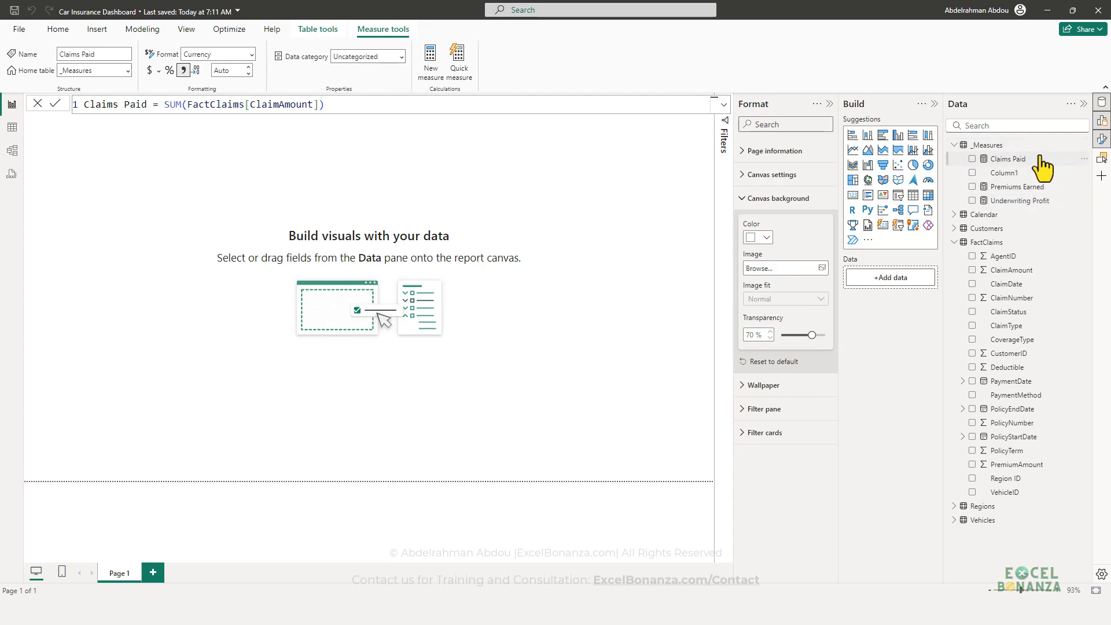
left_click(12, 151)
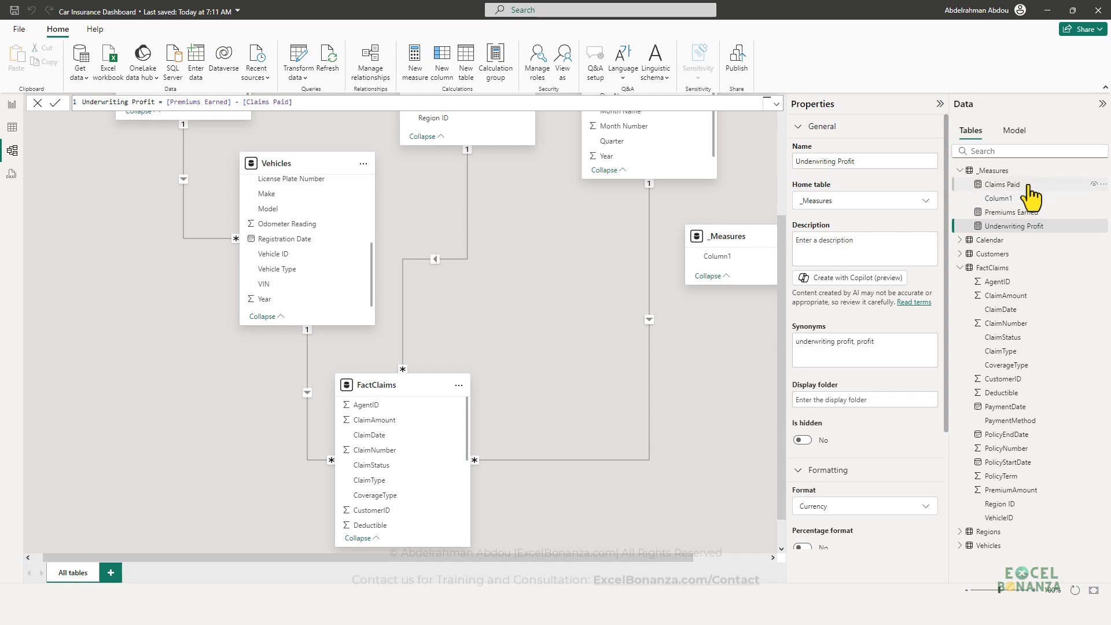
left_click(1023, 186)
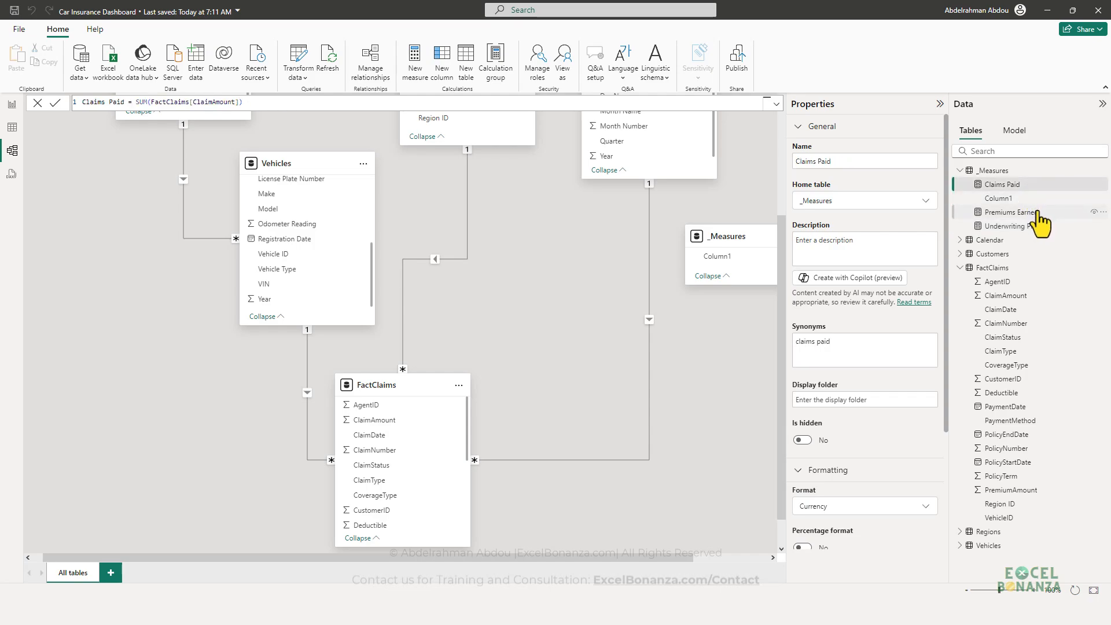
left_click(1037, 213, "ctrl")
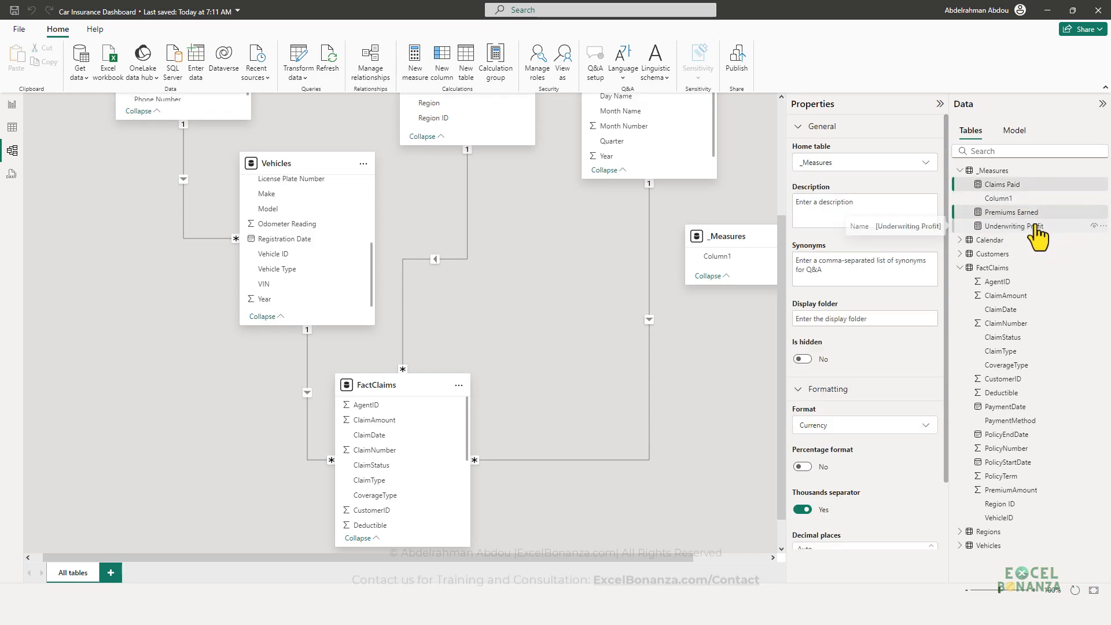
left_click(1036, 228, "ctrl")
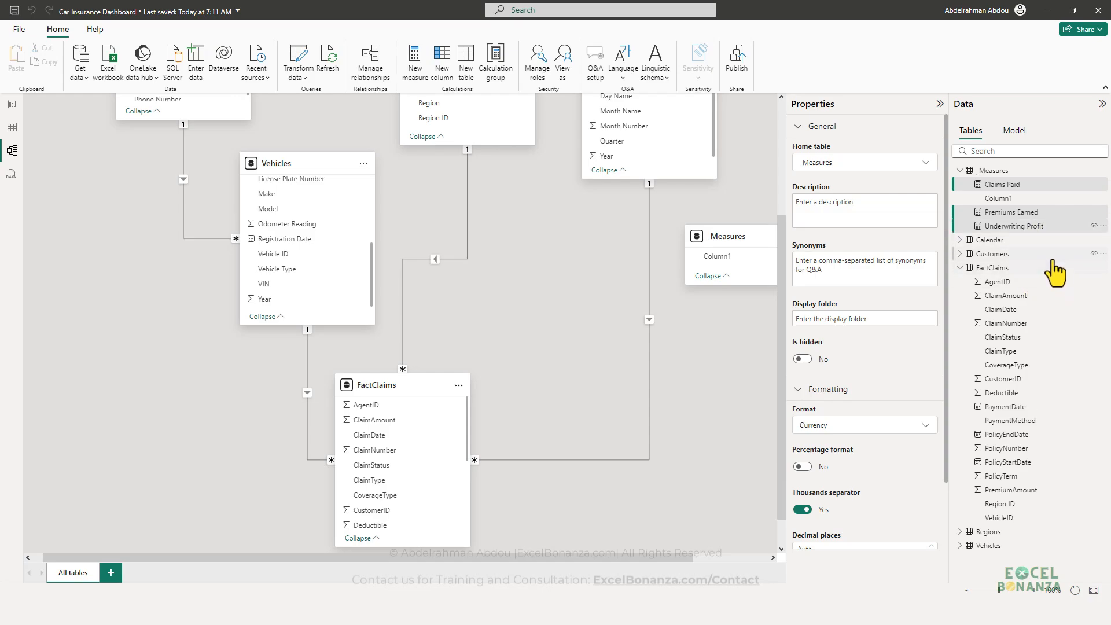
left_click(840, 322)
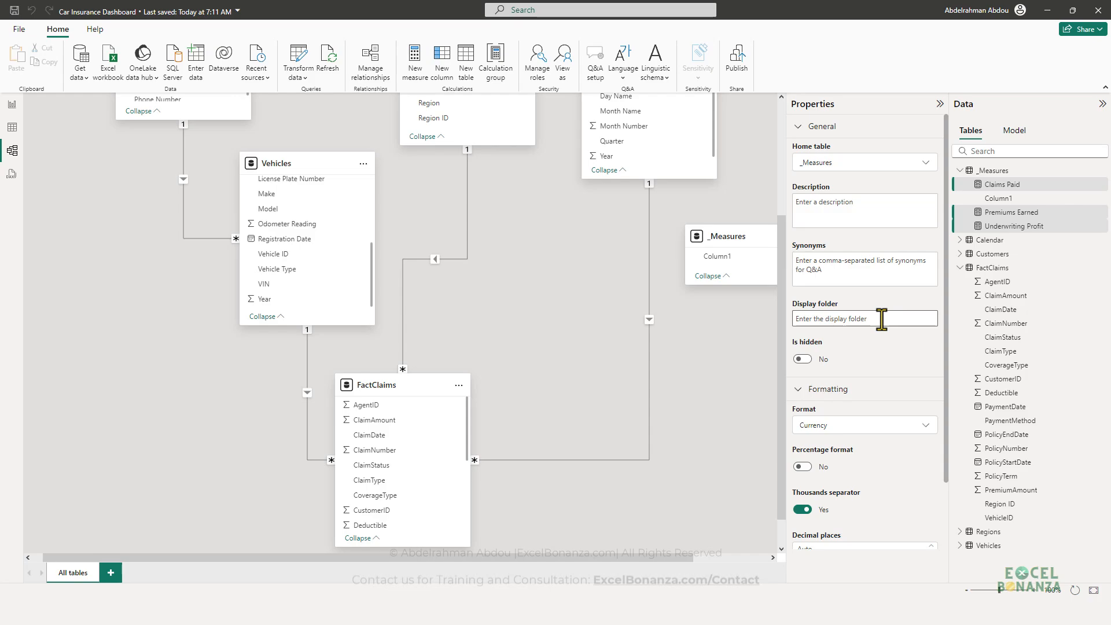
type("Basic Measures")
key("Return")
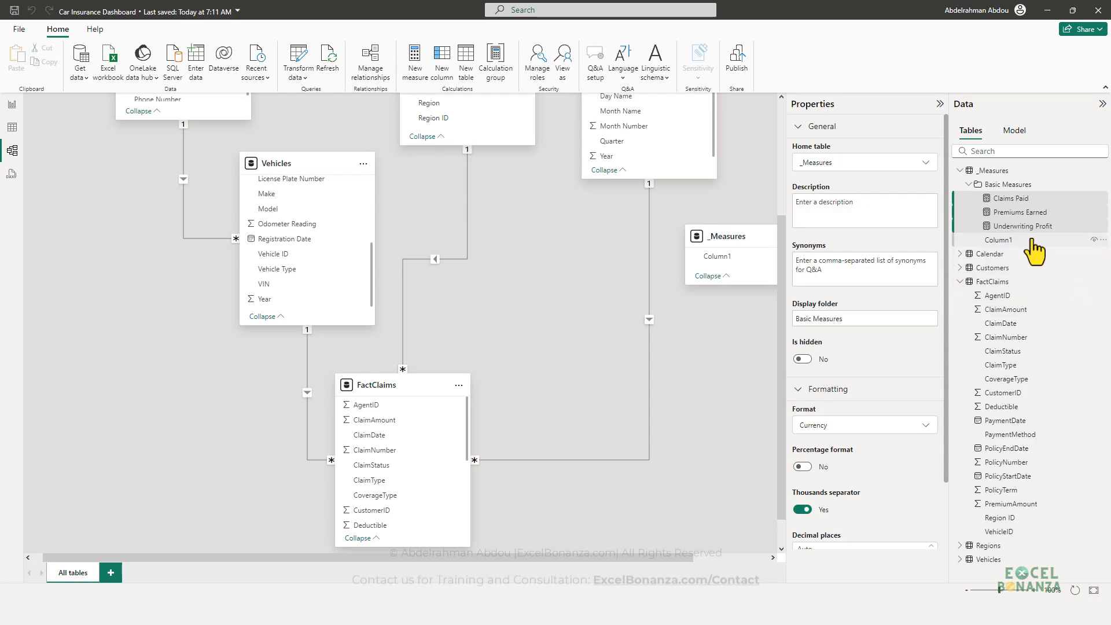
Step: Delete the placeholder column Column1 from the _Measures table and confirm the deletion
right_click(1093, 241)
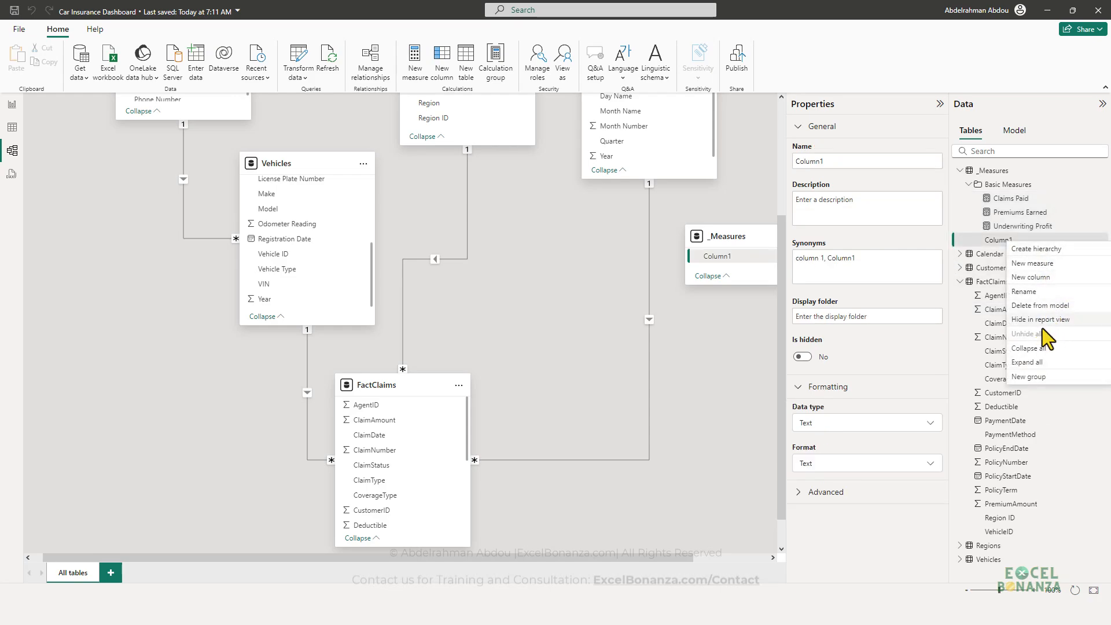
left_click(1046, 307)
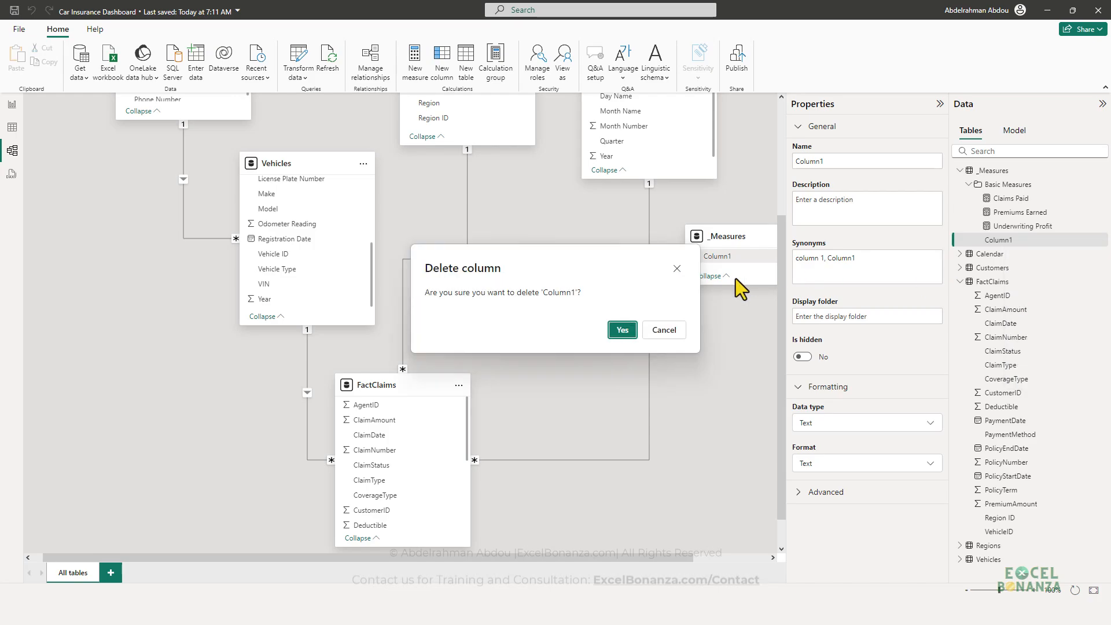
left_click(620, 329)
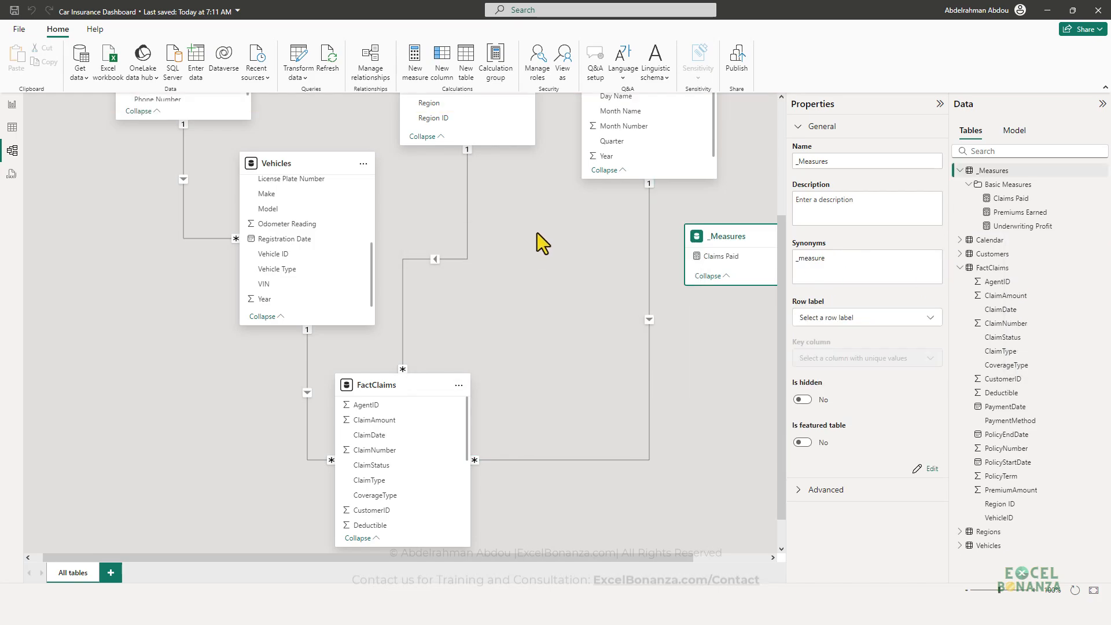
Step: In the report view, create a measure named Number of Policies in the Basic Measures folder and start its formula with DISTINCTCOUNT
left_click(10, 106)
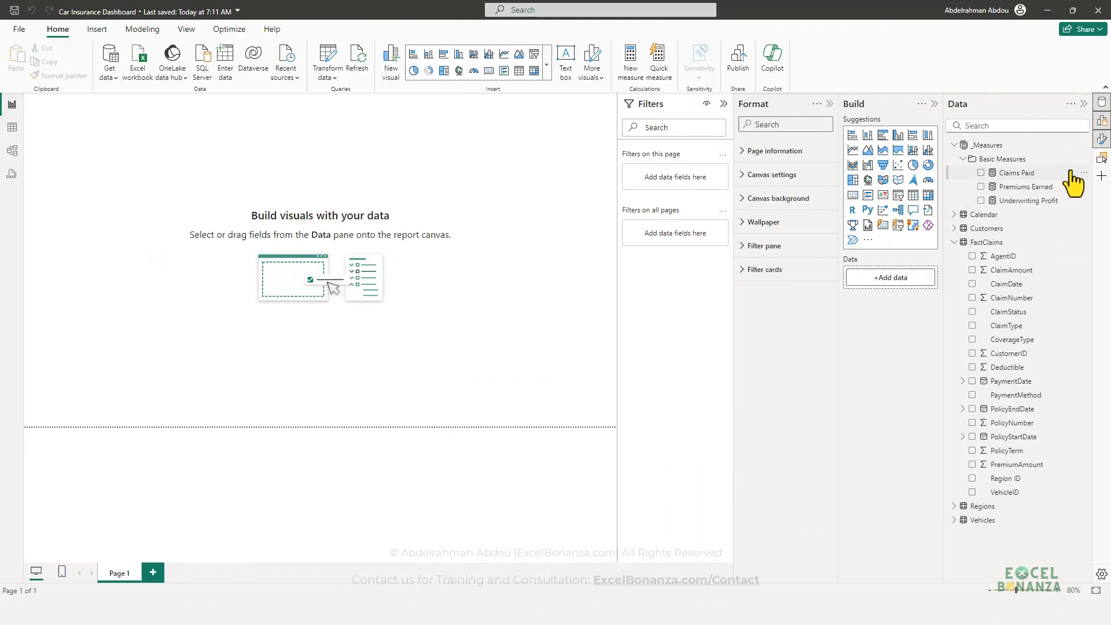
left_click(1083, 158)
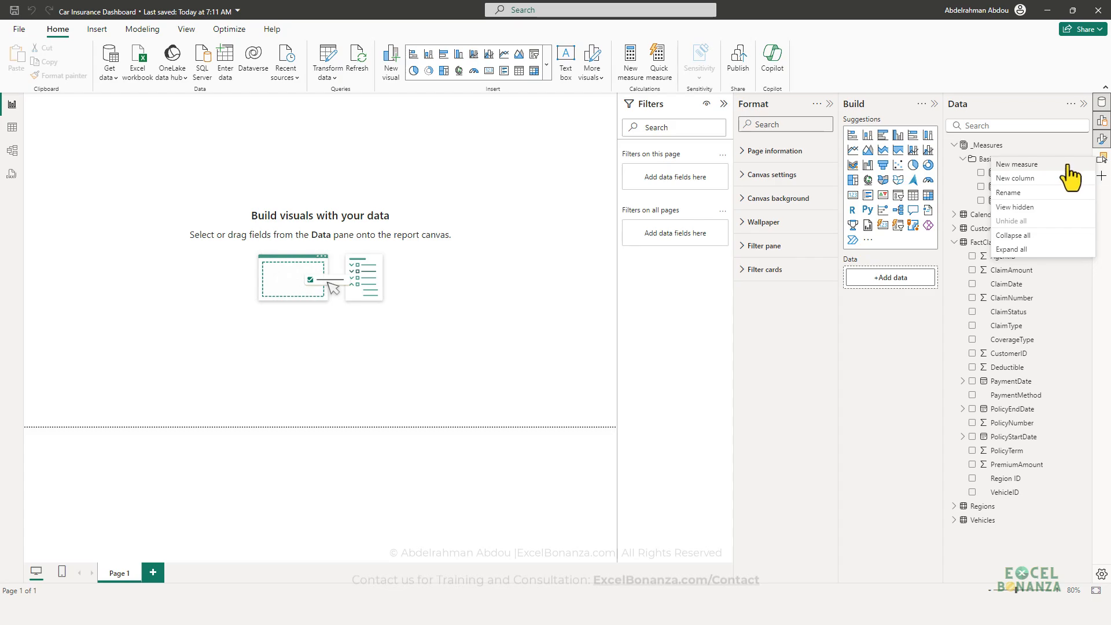
left_click(1071, 164)
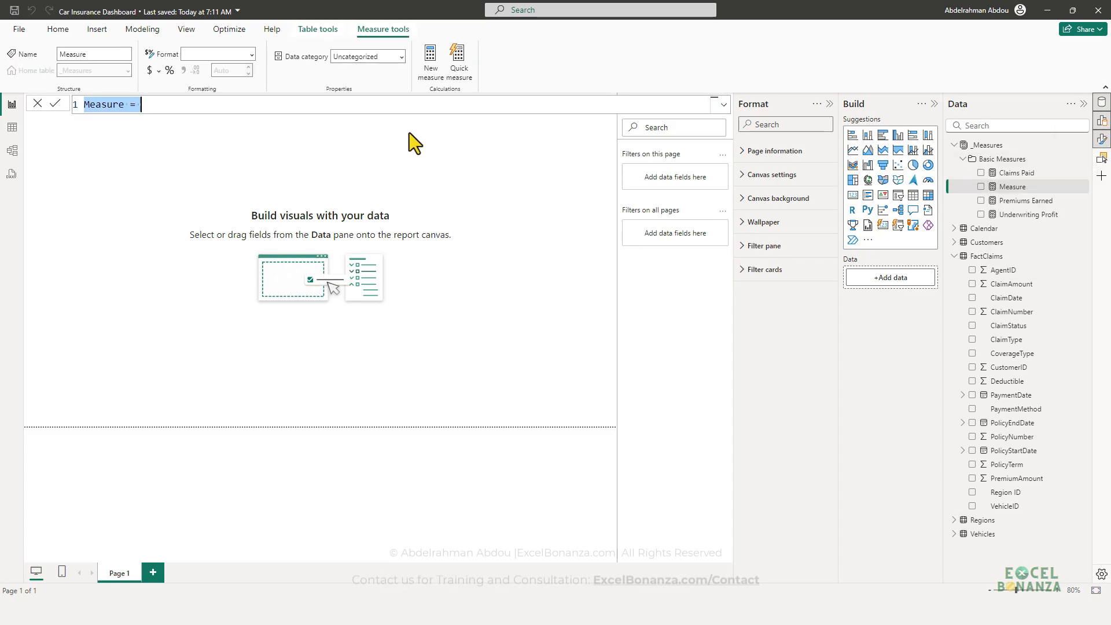
type("Number of Pol")
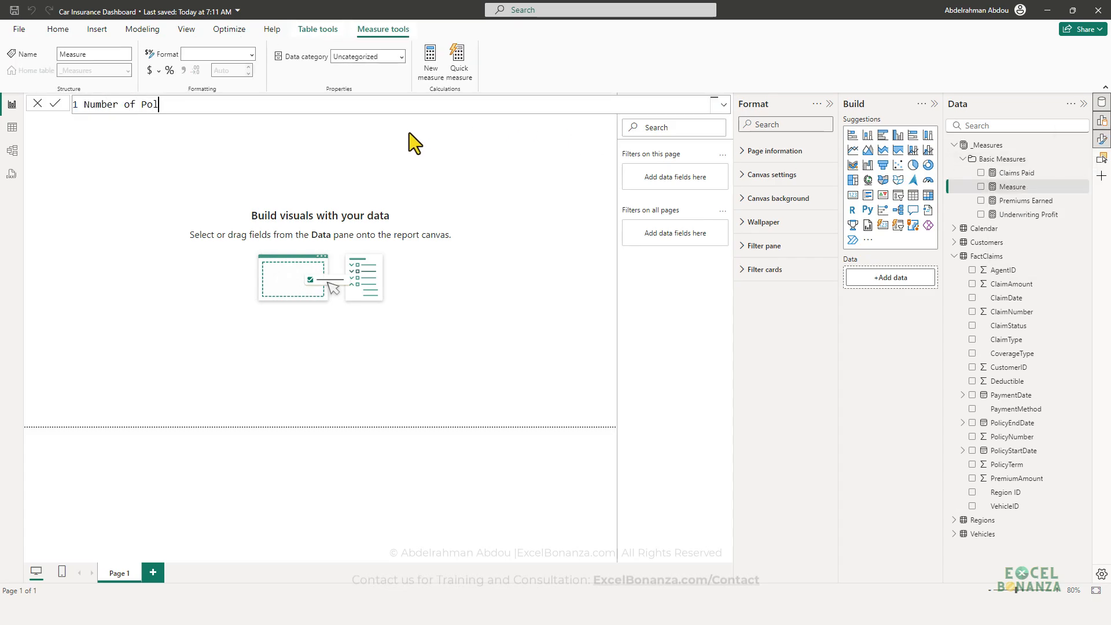
type("icies discint")
key("BackSpace")
key("BackSpace")
key("BackSpace")
key("BackSpace")
key("BackSpace")
key("BackSpace")
key("BackSpace")
type("disc")
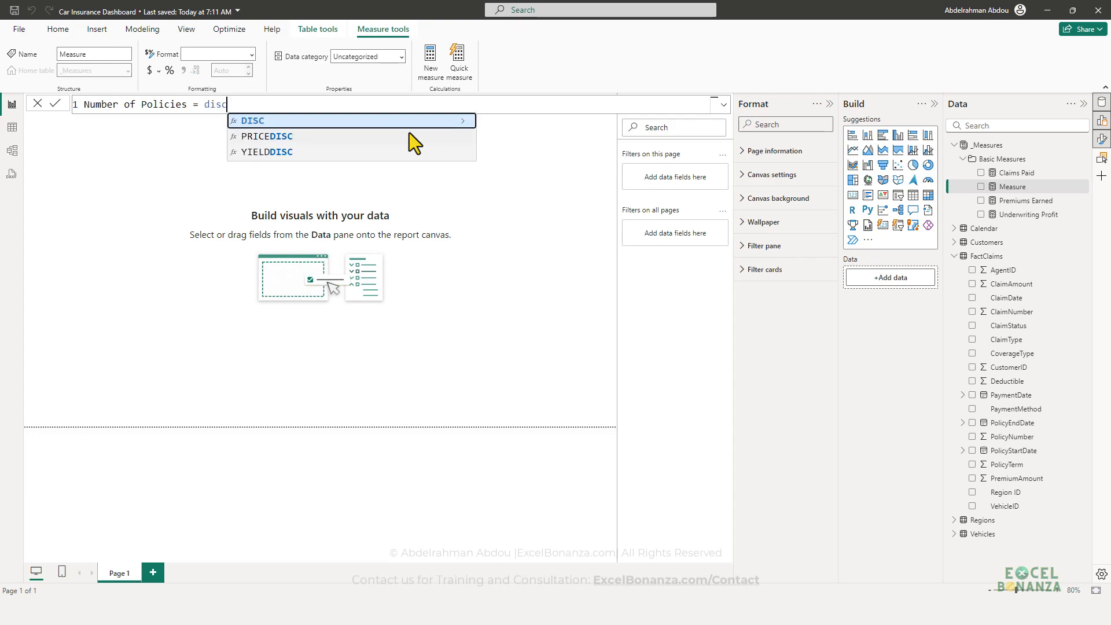
key("BackSpace")
key("Down")
key("Down")
key("Tab")
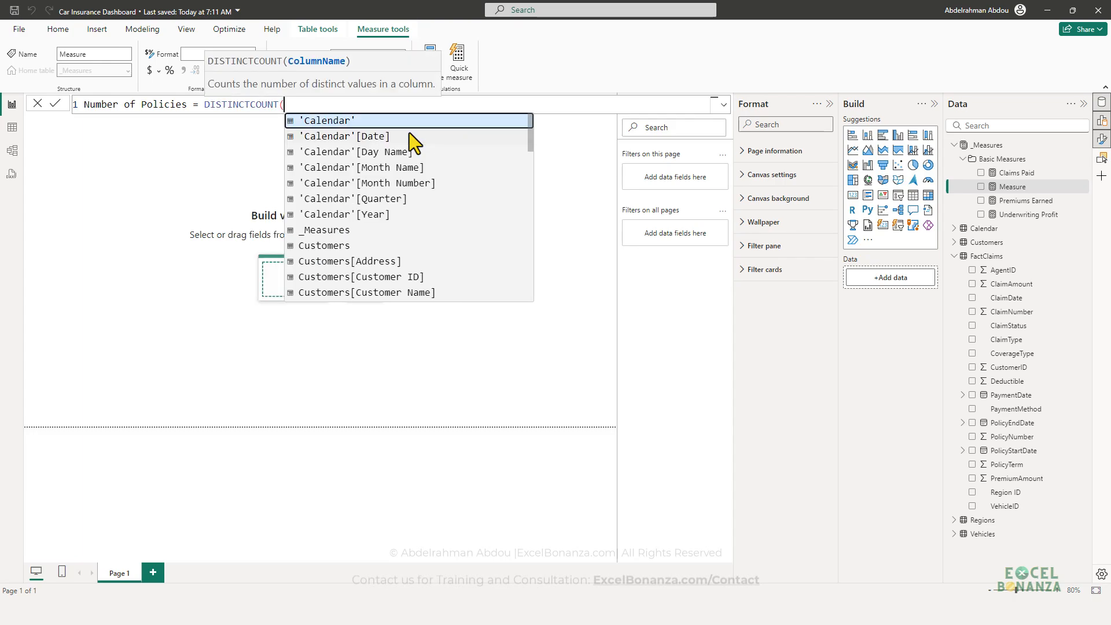
Step: Complete the Number of Policies formula with the FactClaims[PolicyNumber] column as the DISTINCTCOUNT argument and commit the measure
type("claims")
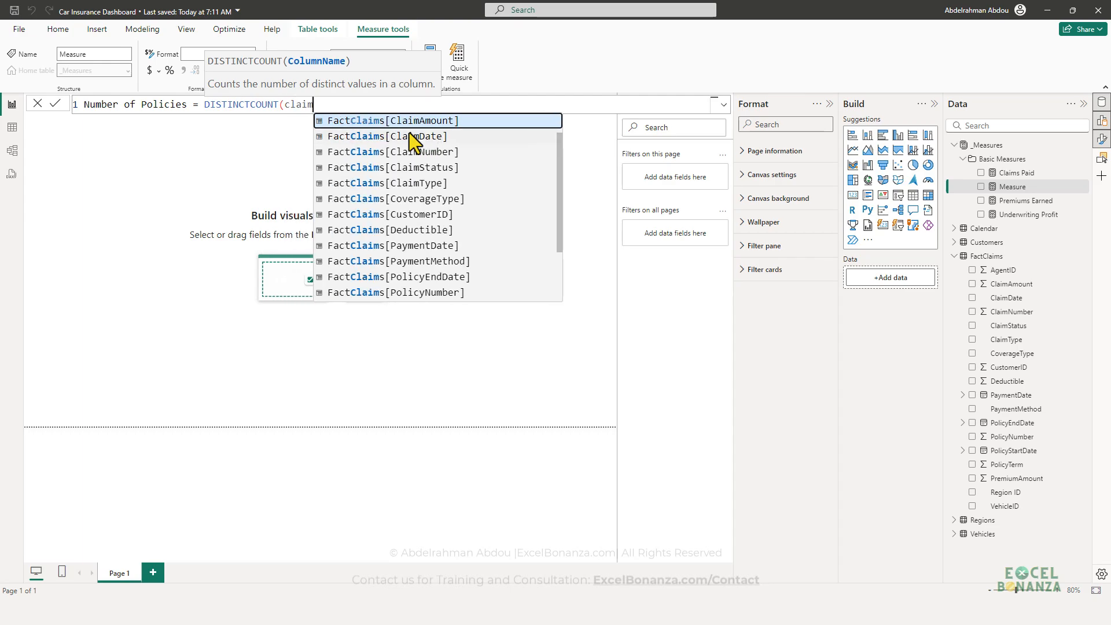
key("Down")
key("Down")
key("Down")
key("Down")
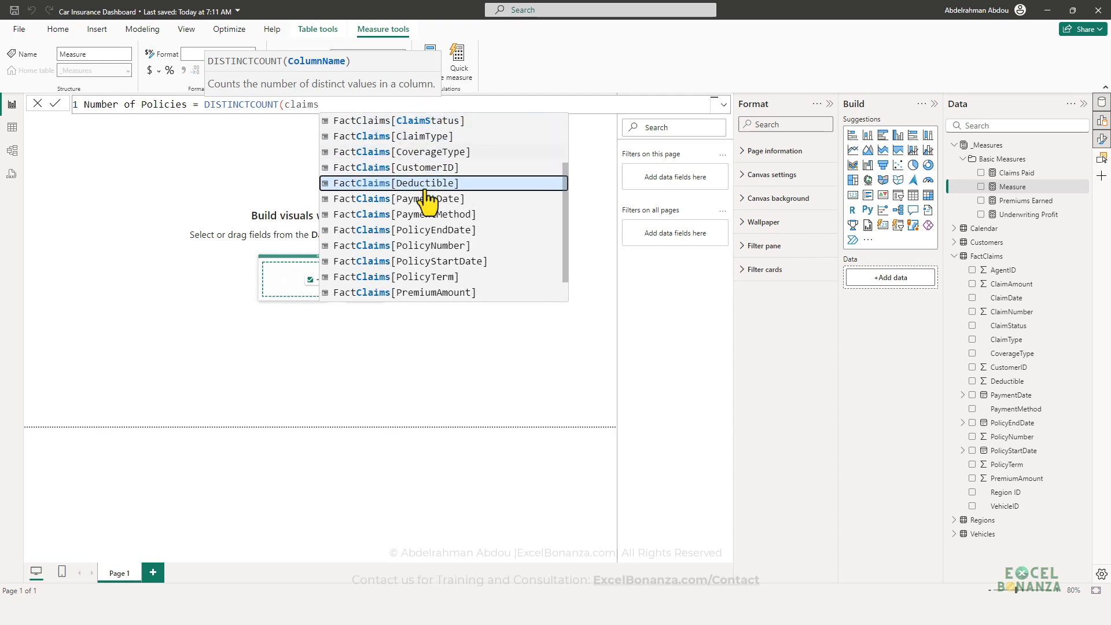
left_click(434, 248)
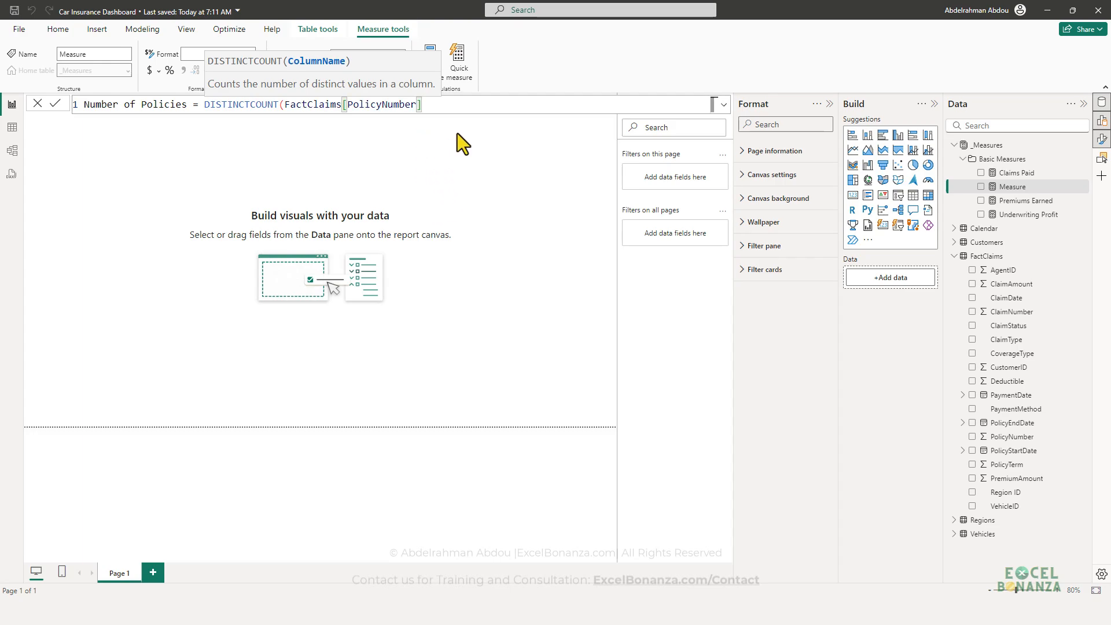
type(")")
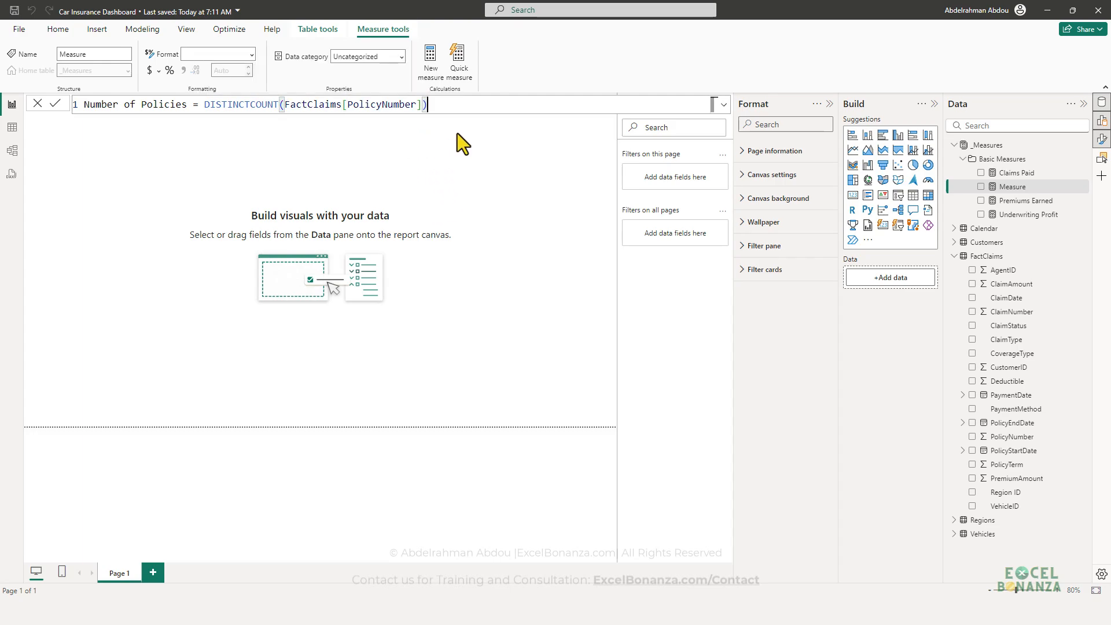
key("Return")
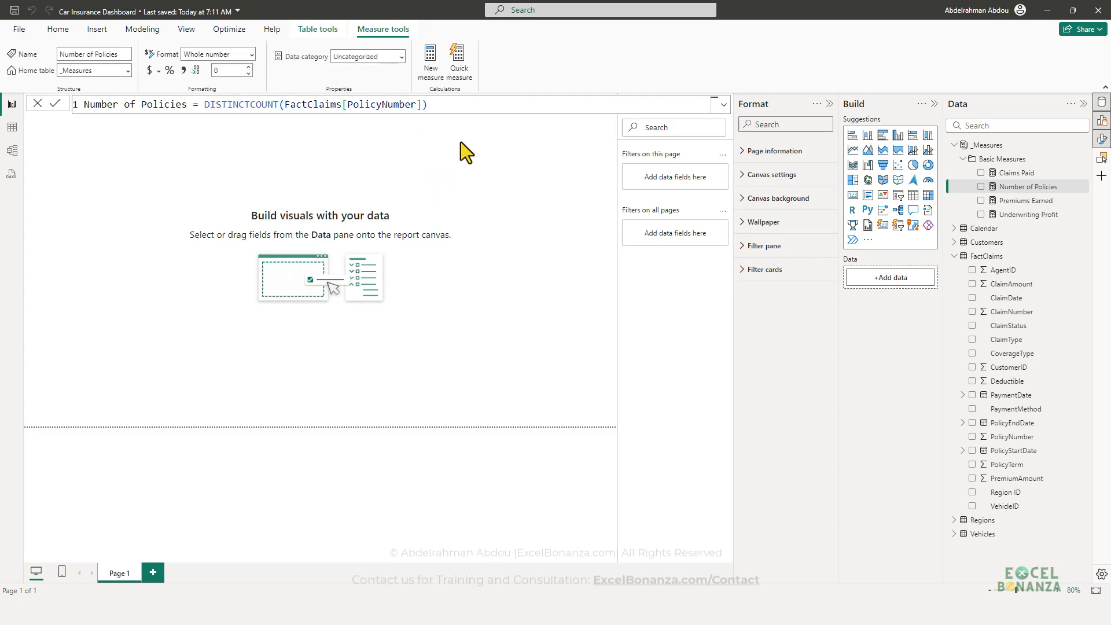
left_click(383, 165)
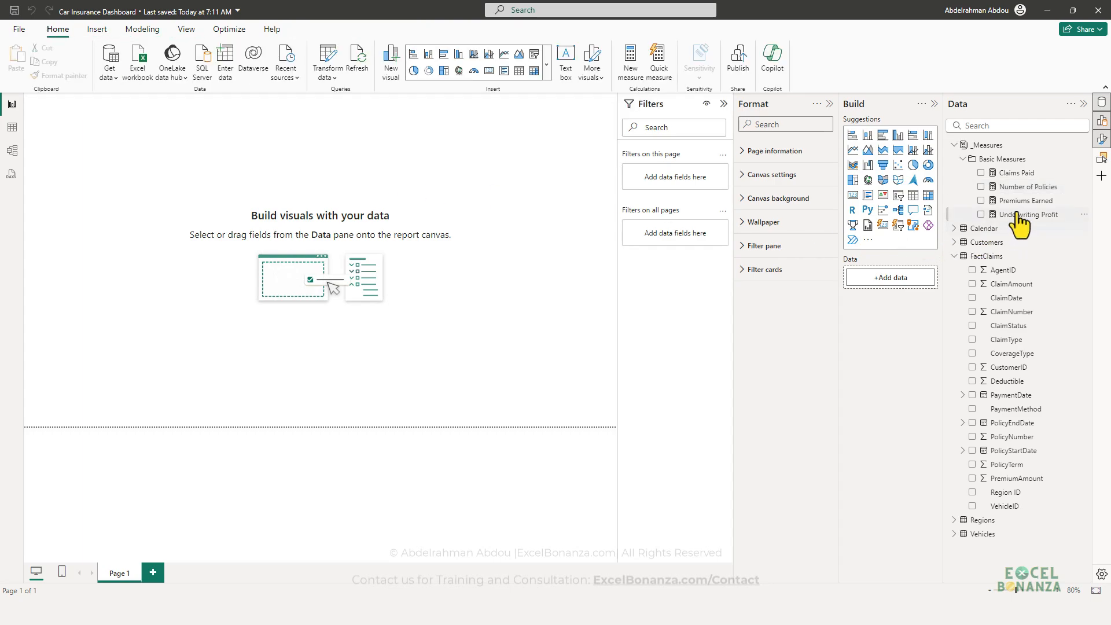
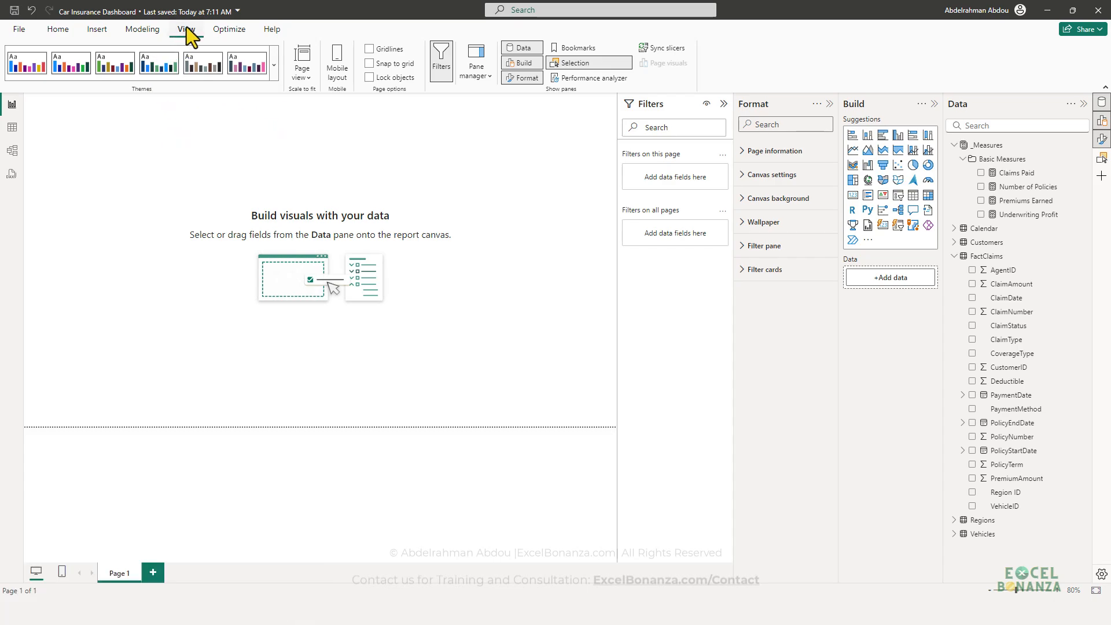
Step: Start customizing the current report theme and enter a custom theme name containing Insurance
left_click(274, 64)
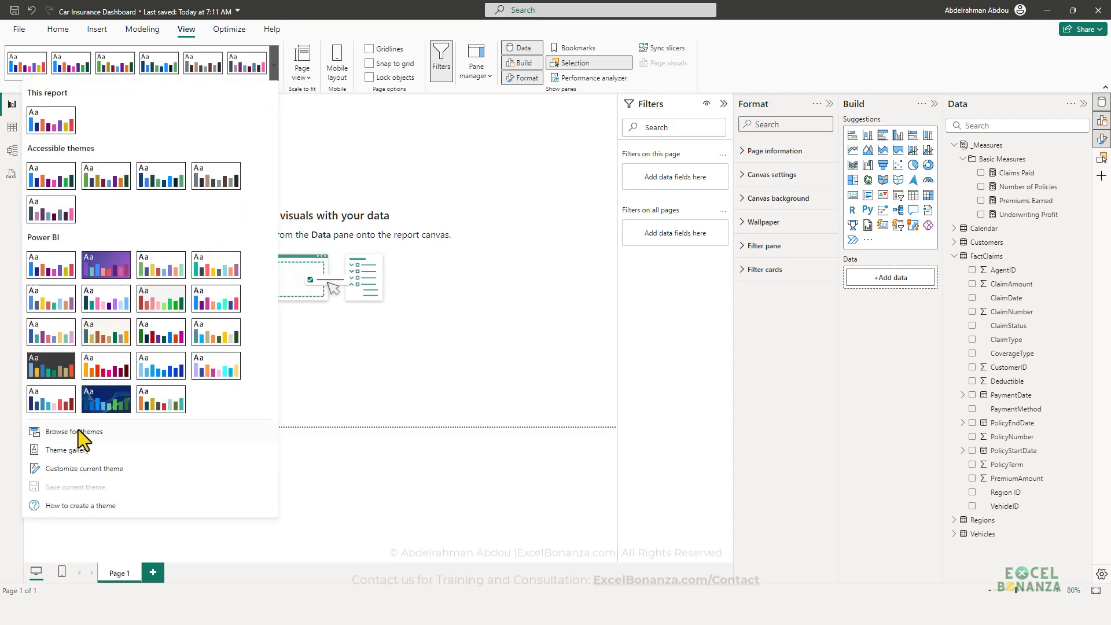
left_click(82, 470)
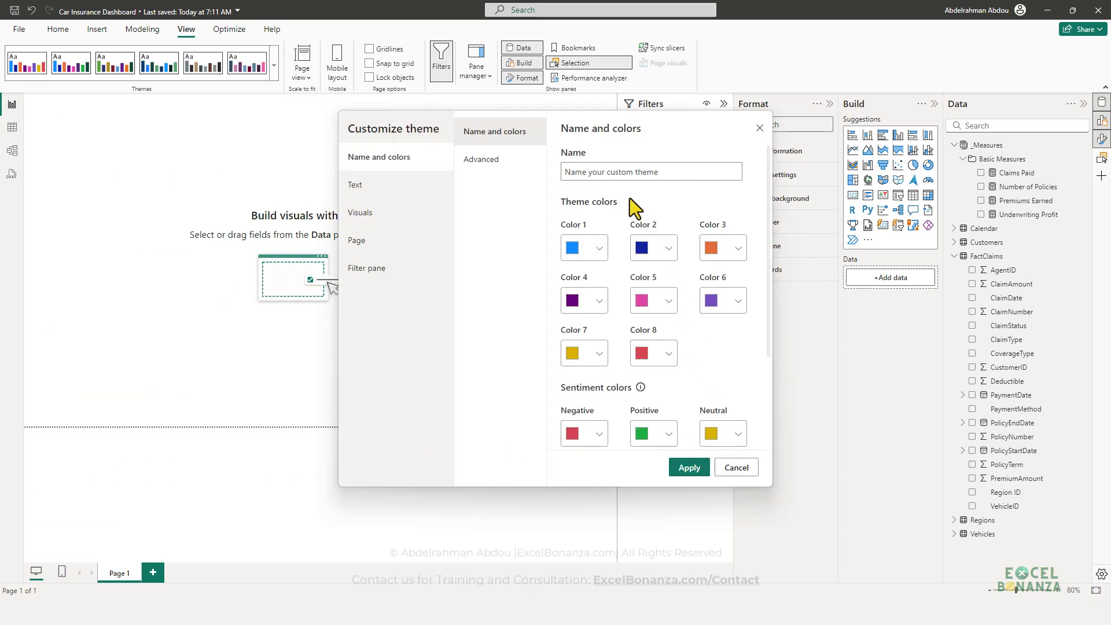
left_click(608, 170)
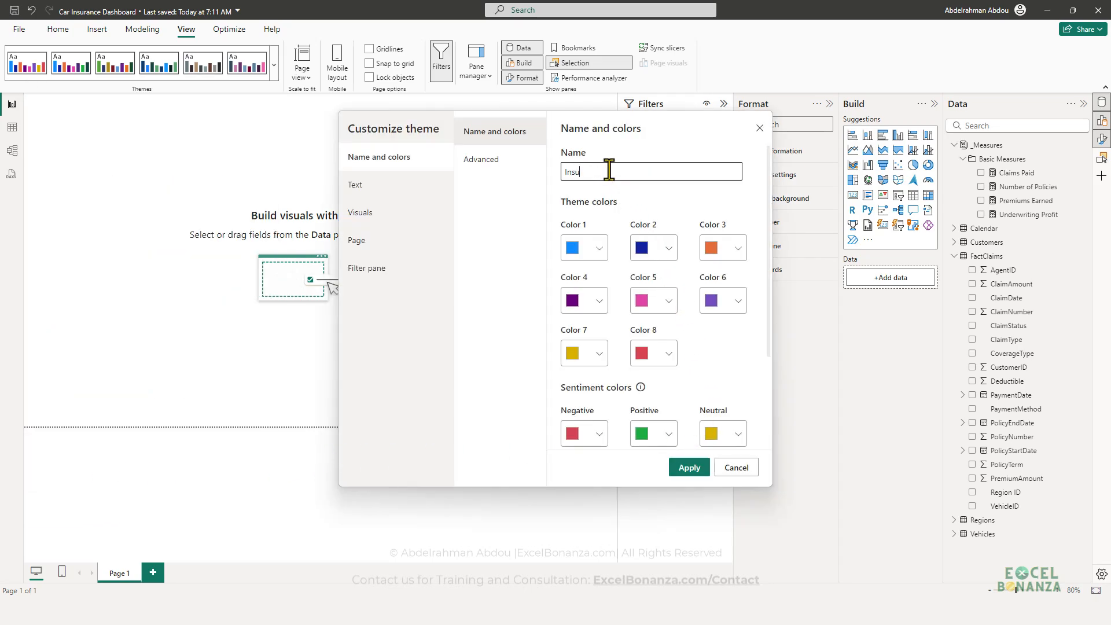
type("Insurance")
key("Home")
type("C")
Step: Open the Color Palette.png image and examine its colour swatches and their hex codes
left_click(990, 549)
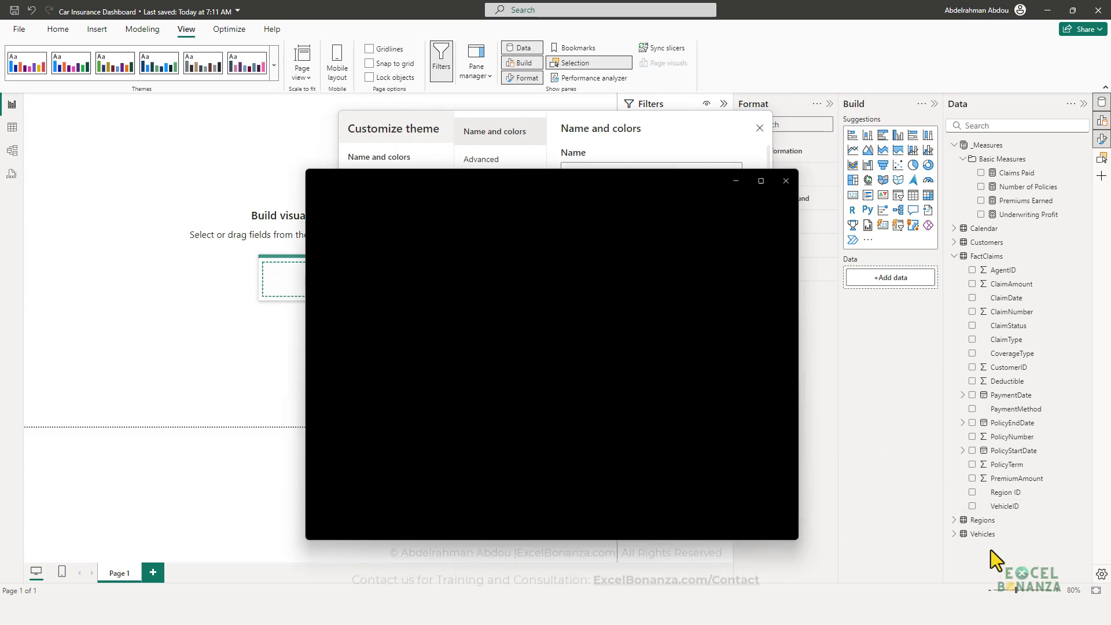
scroll(425, 359, "up", 3)
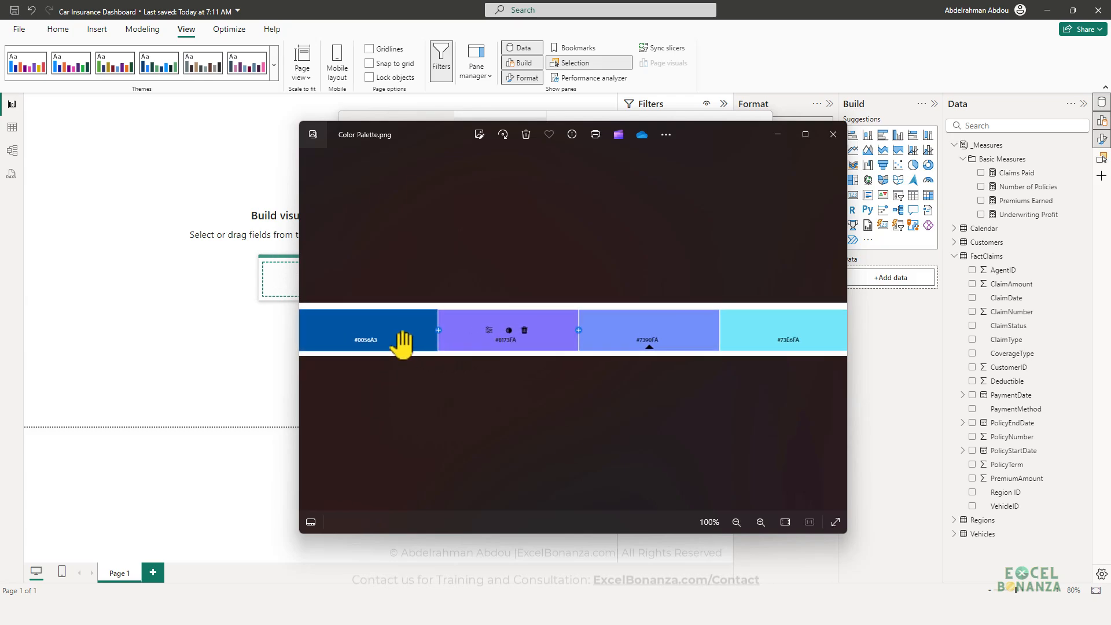
left_click_drag(472, 356, 335, 359)
left_click_drag(414, 350, 600, 353)
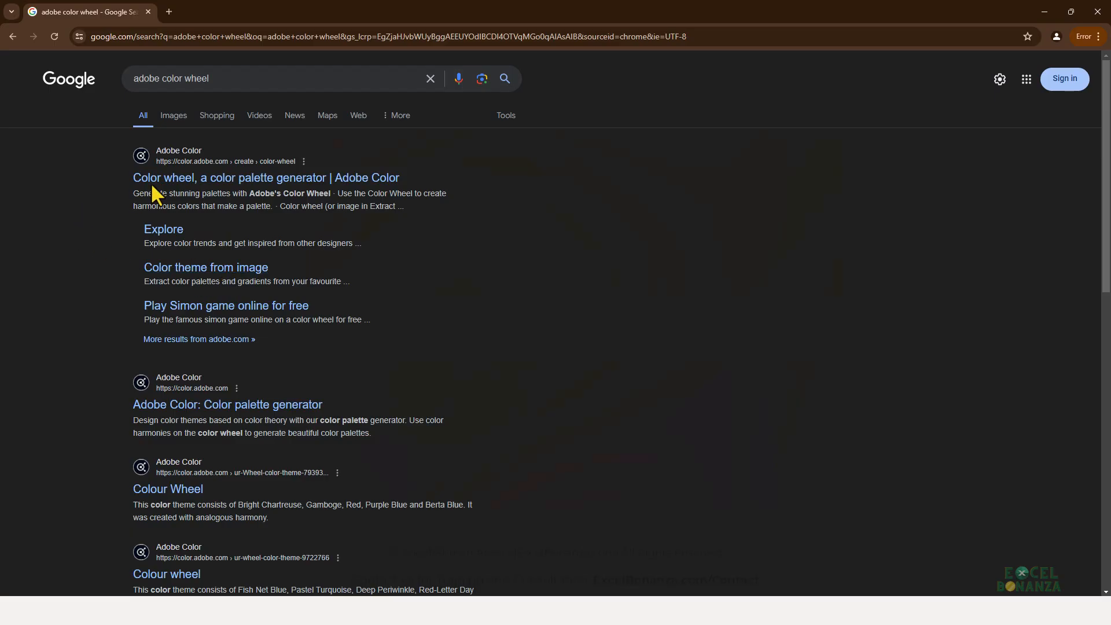
Step: Open the Adobe Color wheel page from the browser's search results and dismiss the What's New dialog
left_click(204, 180)
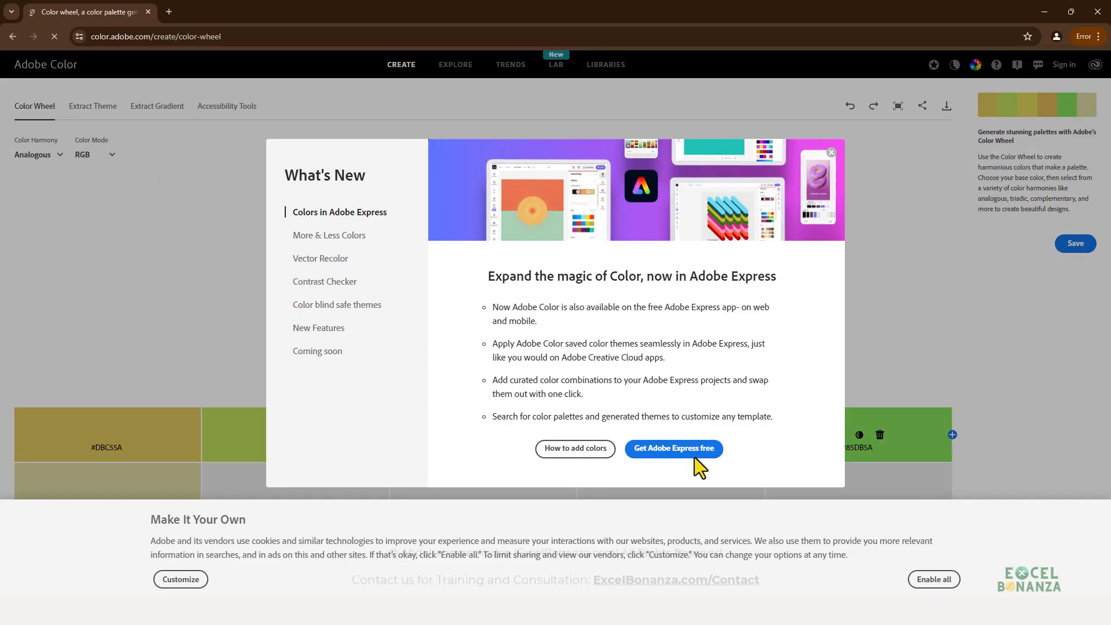
left_click(831, 153)
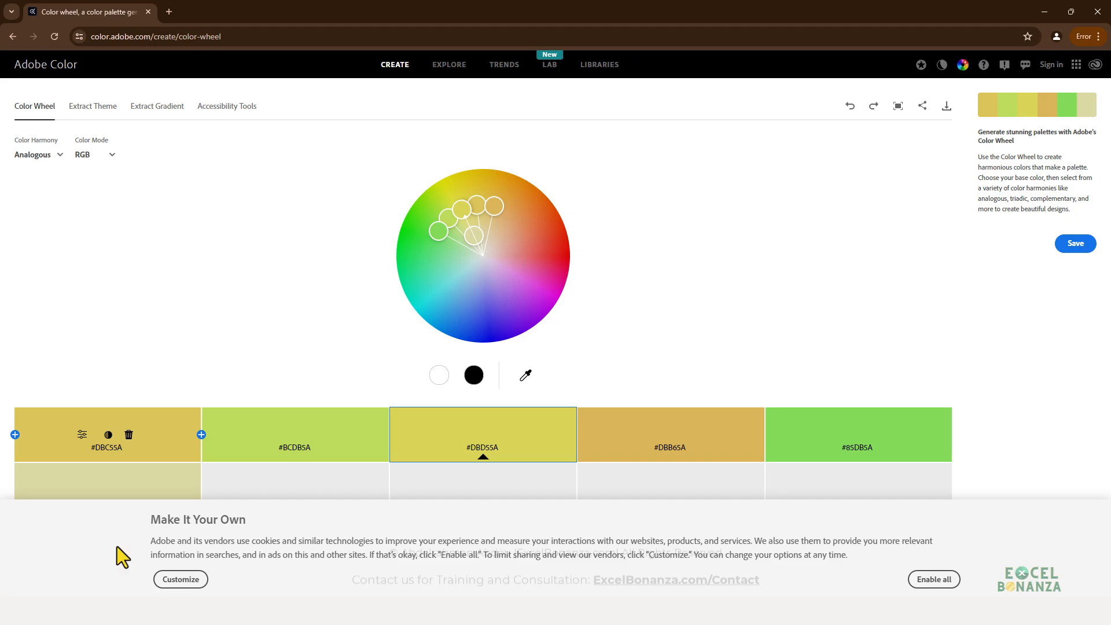
Step: Bring up Dashboard Screenshot.png, enlarge its window and sample the dark blue of the longest Claims by Age Group bar
left_click(965, 575)
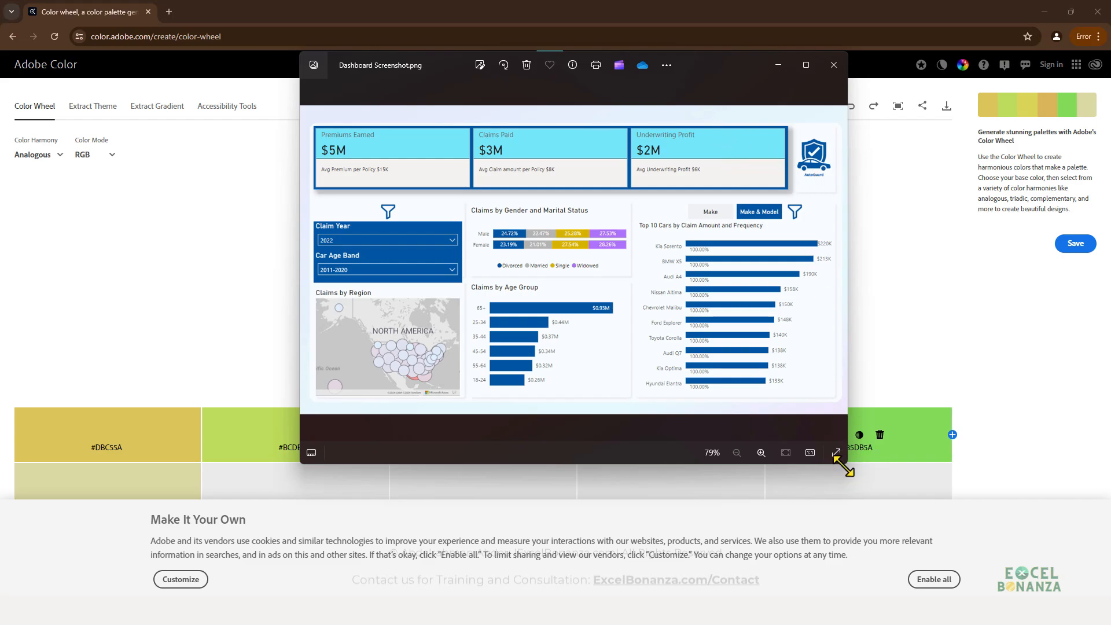
left_click_drag(843, 468, 941, 498)
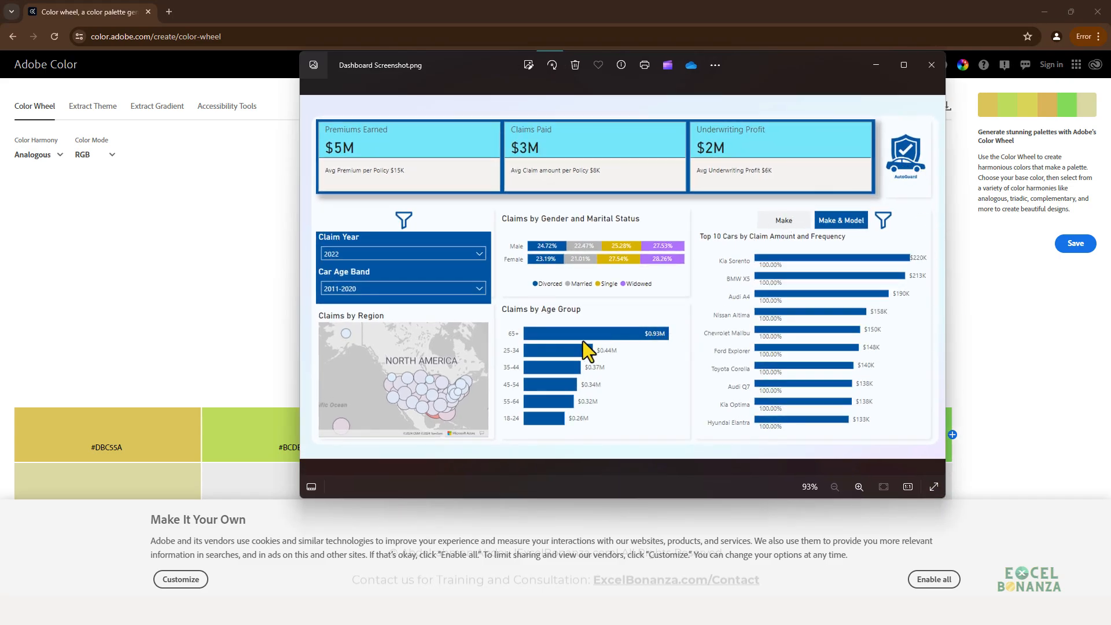
key("super+shift+c")
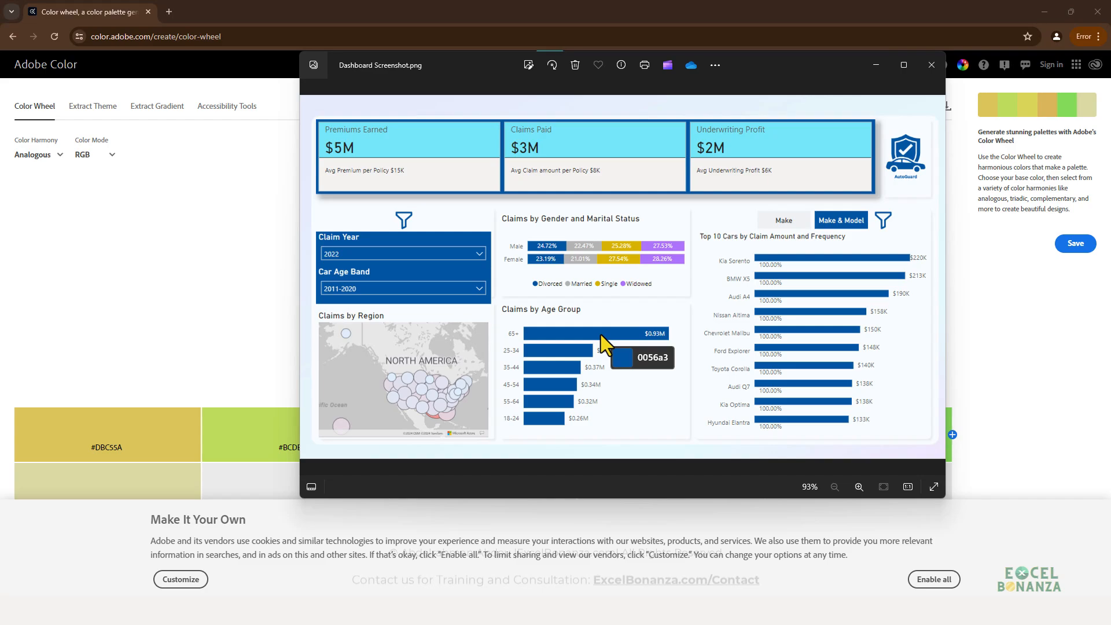
left_click(601, 335)
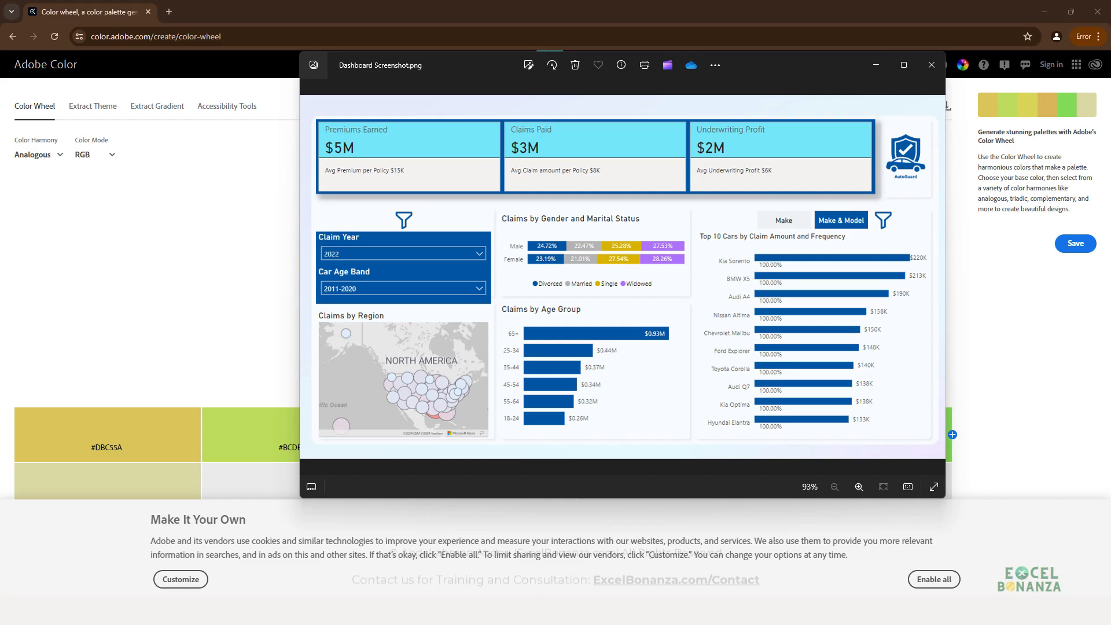
Step: Return to the Adobe Color page and set the first swatch to the sampled colour #0056A3
left_click(188, 353)
mouse_move(112, 451)
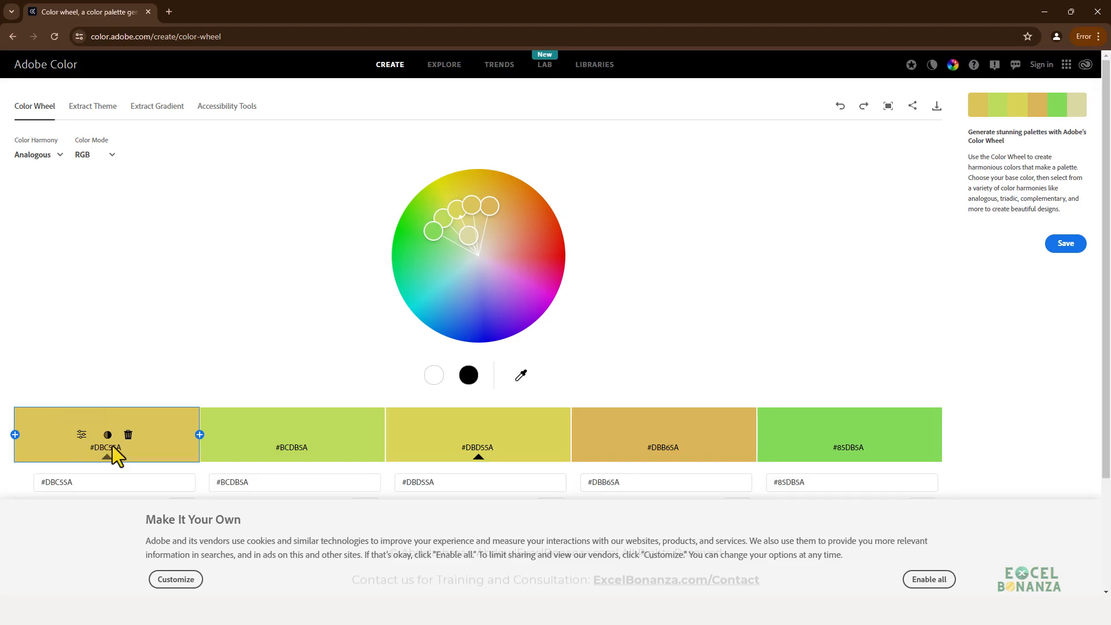
left_click(94, 485)
key("ctrl+v")
key("Return")
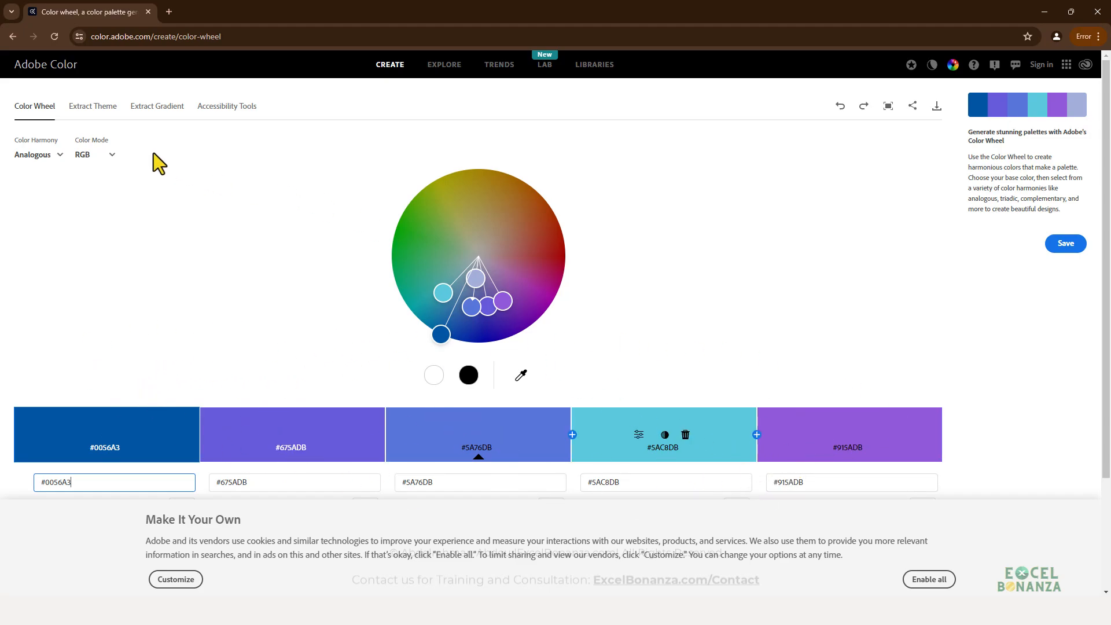
Step: Try the Triad and Complementary colour harmonies and return the palette to Analogous
left_click(59, 154)
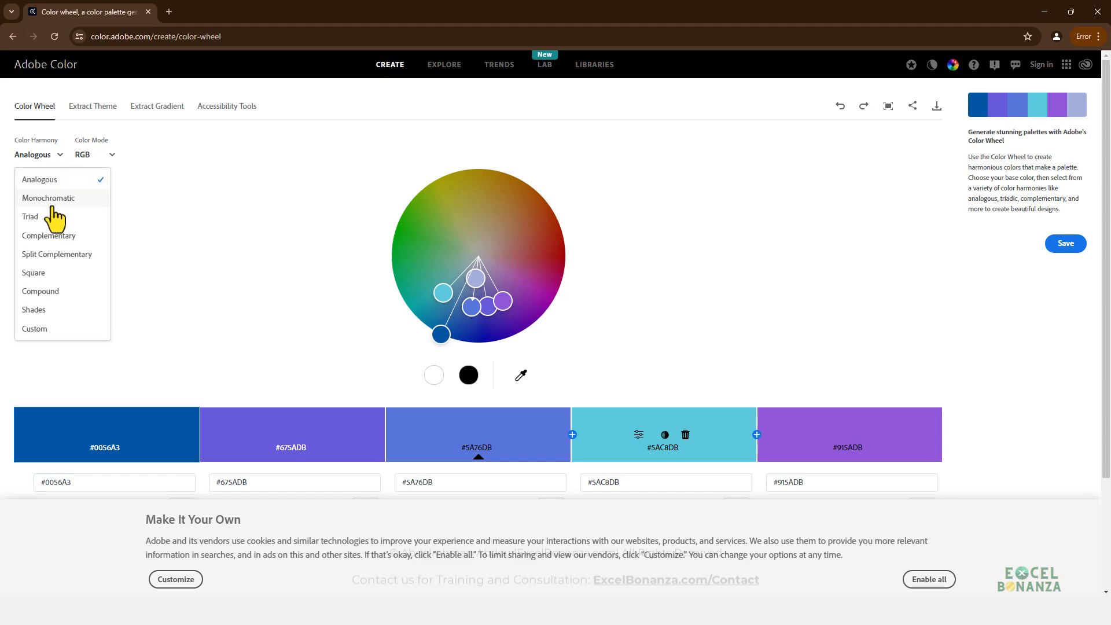
left_click(54, 216)
left_click(36, 156)
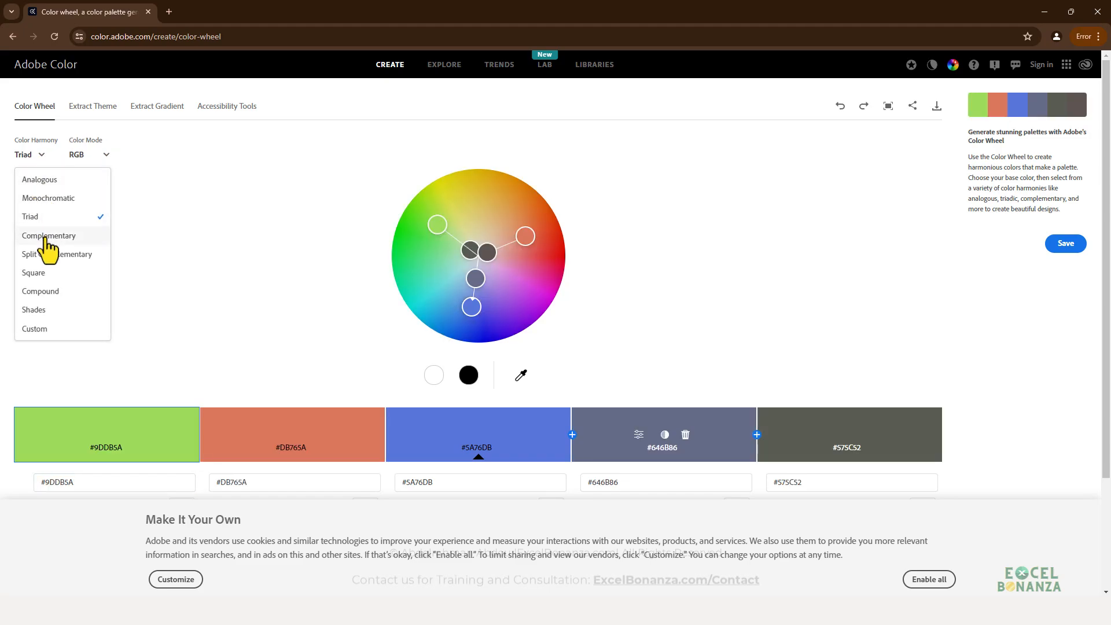
left_click(46, 236)
left_click(43, 155)
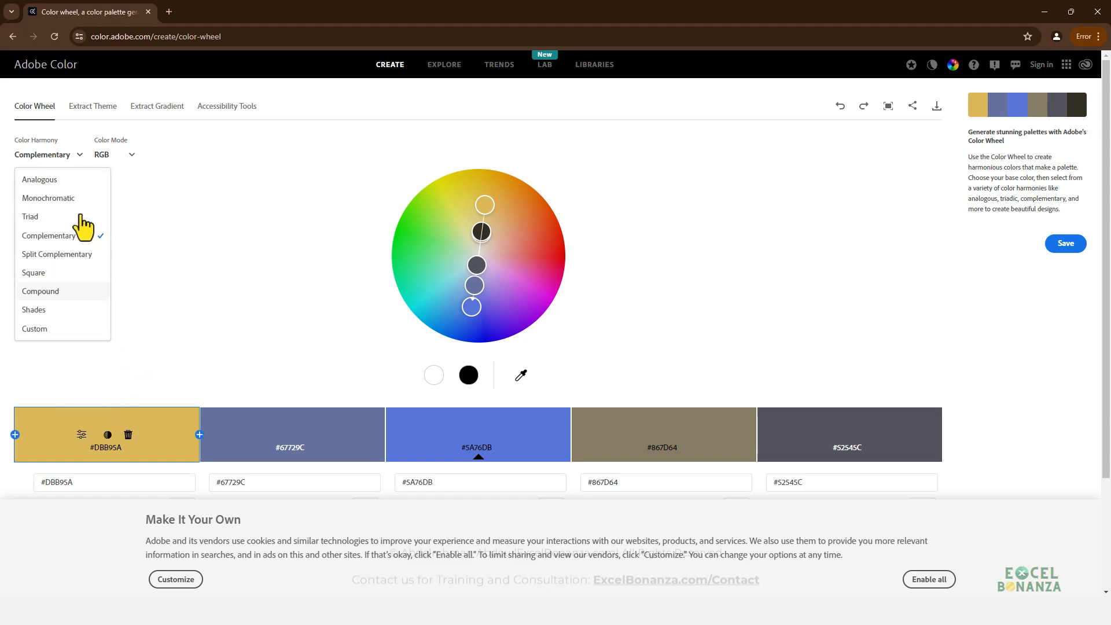
left_click(58, 181)
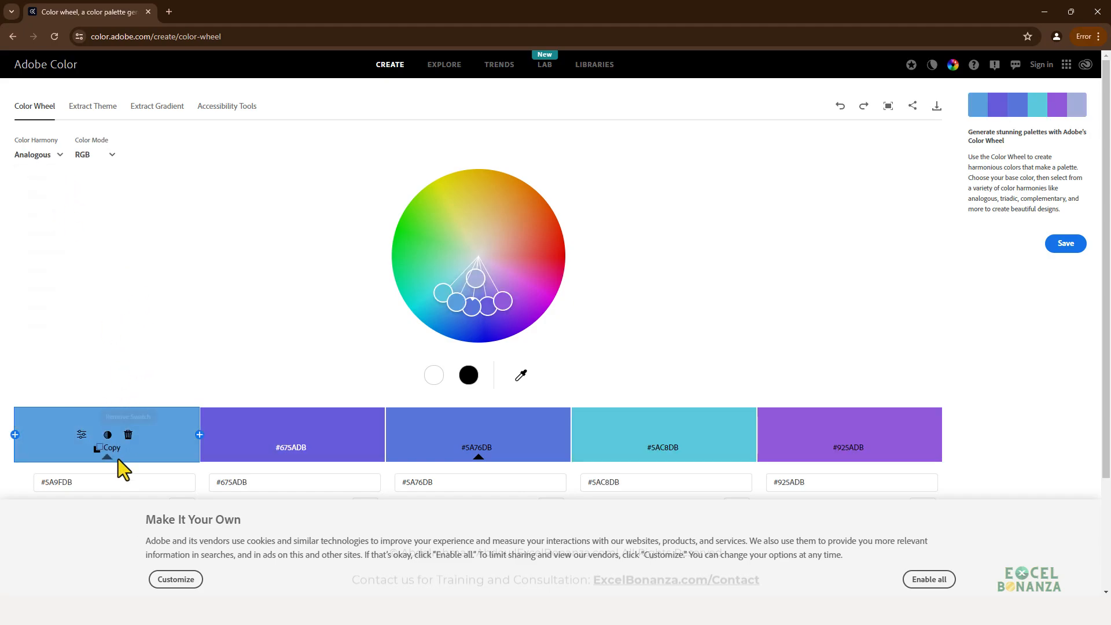
Step: Select the hex code of the first swatch in the Analogous palette on the Adobe Color page
left_click(82, 436)
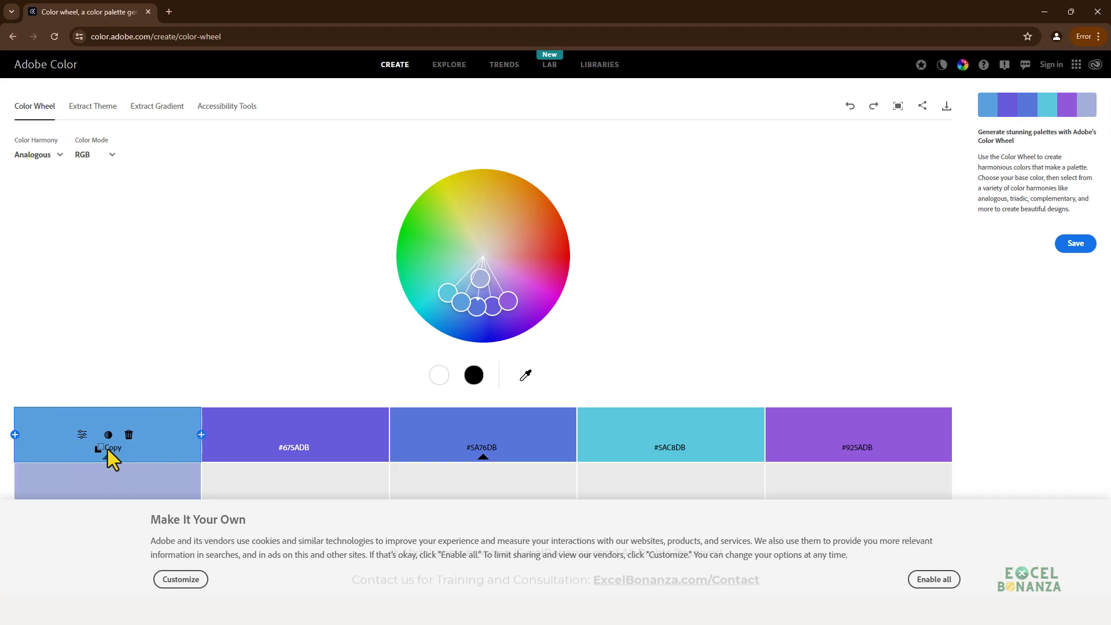
left_click(81, 435)
left_click(89, 483)
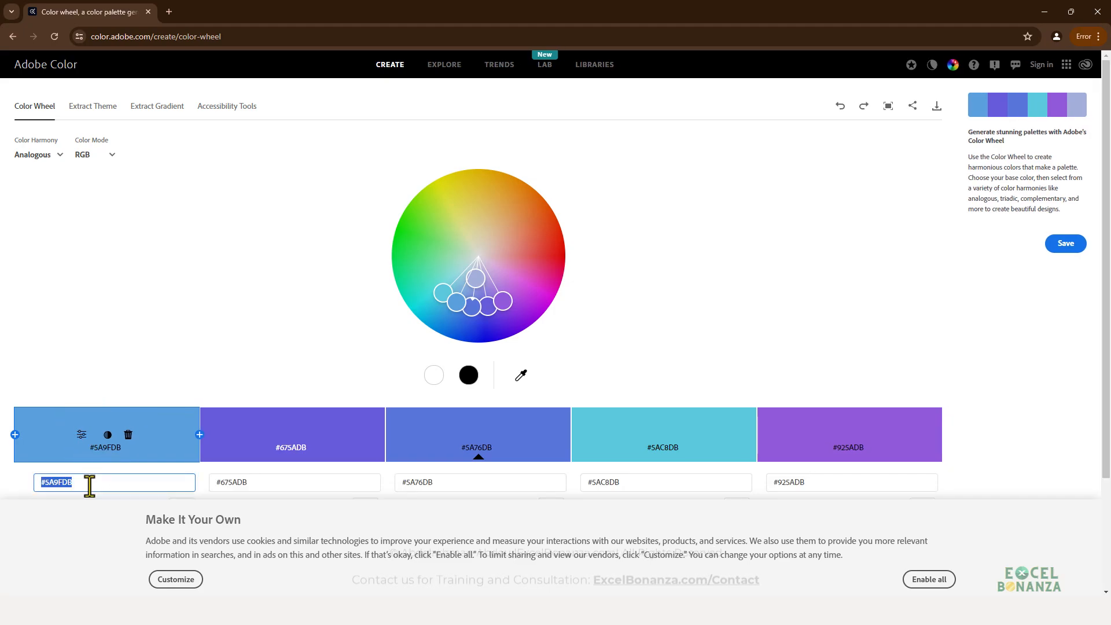
left_click(88, 483)
Step: Bring up Color Palette.png, examine all five swatches with their hex codes at a larger size, and return to the Adobe Color page
left_click(991, 611)
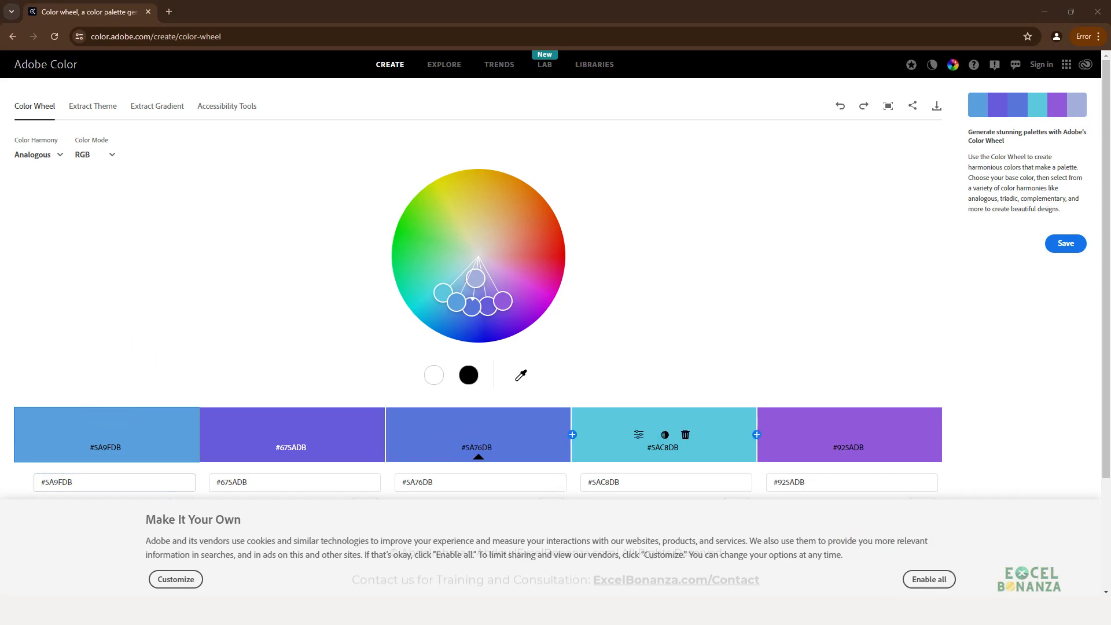
mouse_move(966, 577)
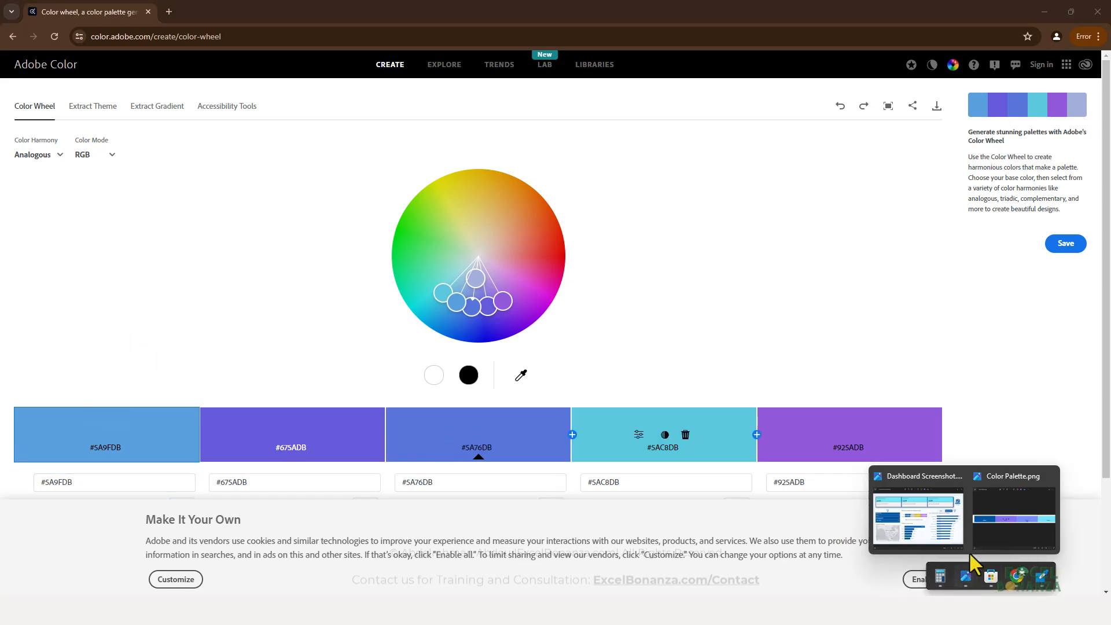
left_click(989, 523)
left_click_drag(700, 403, 596, 385)
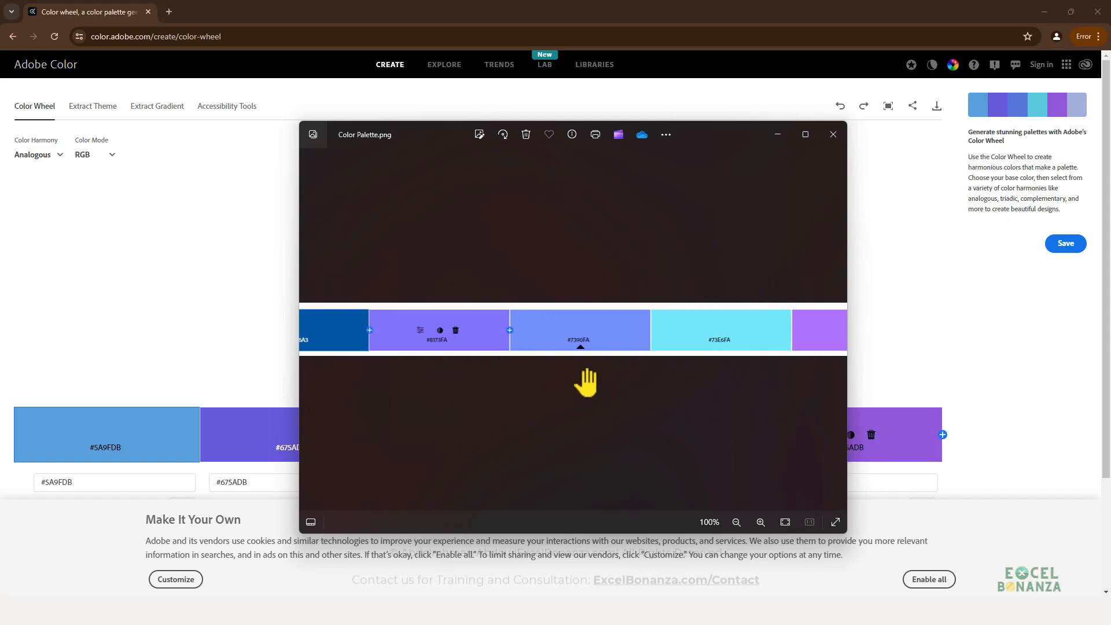
left_click_drag(521, 376, 596, 365)
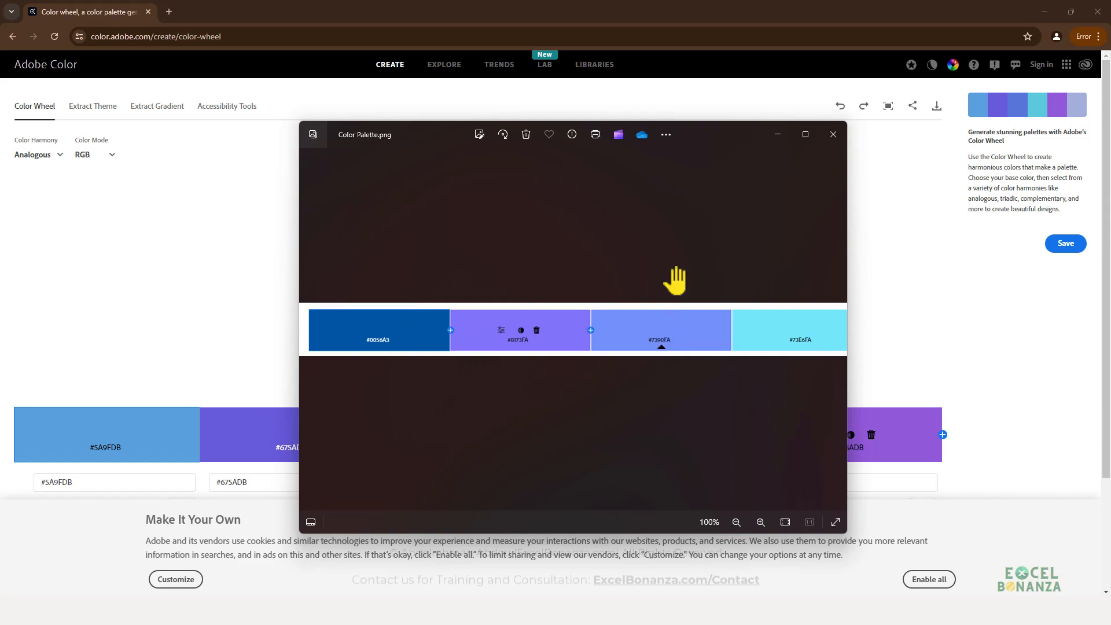
left_click(805, 134)
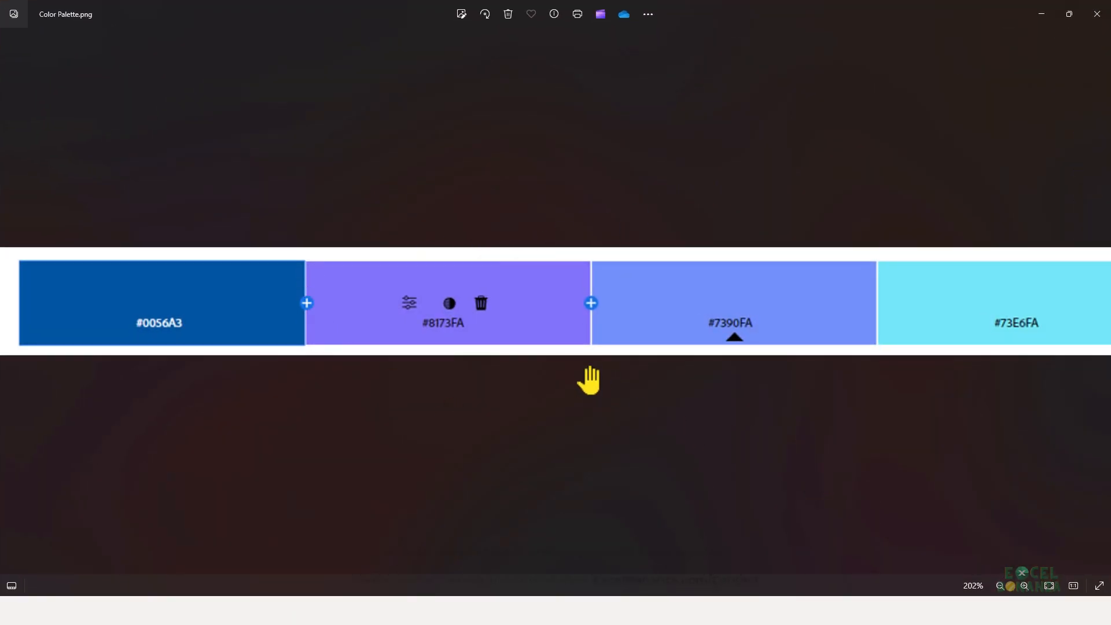
scroll(585, 355, "down", 3)
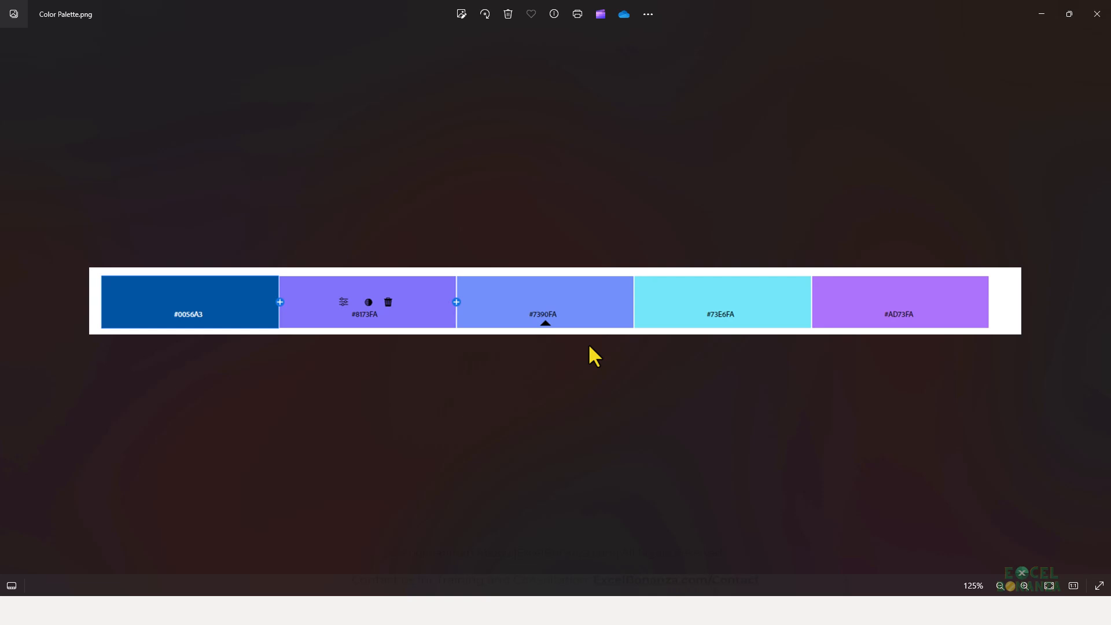
double_click(737, 22)
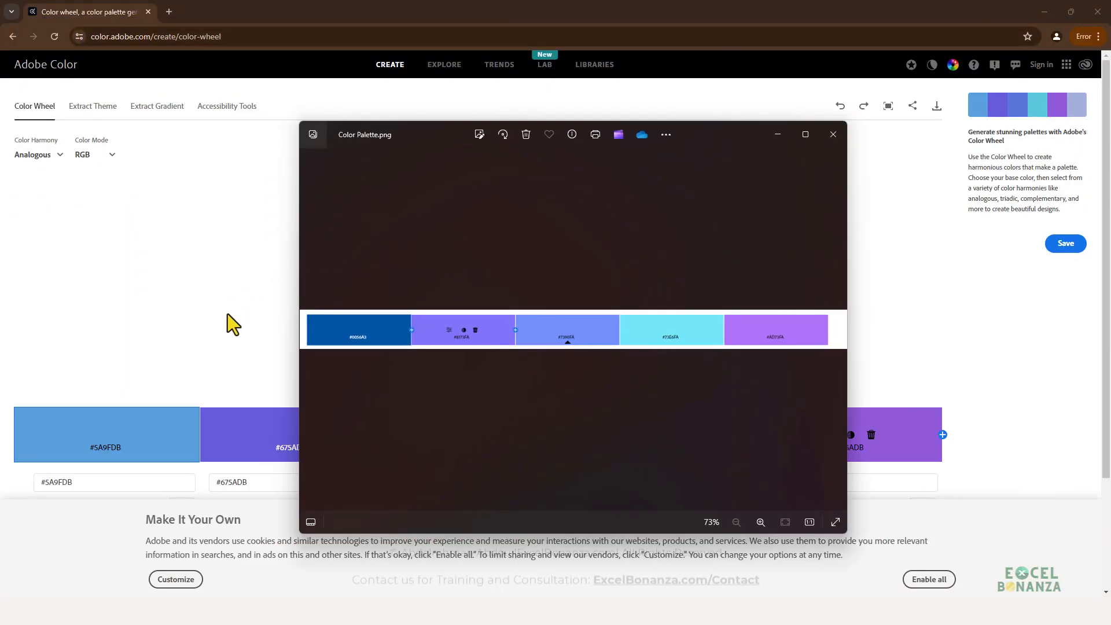
left_click(227, 313)
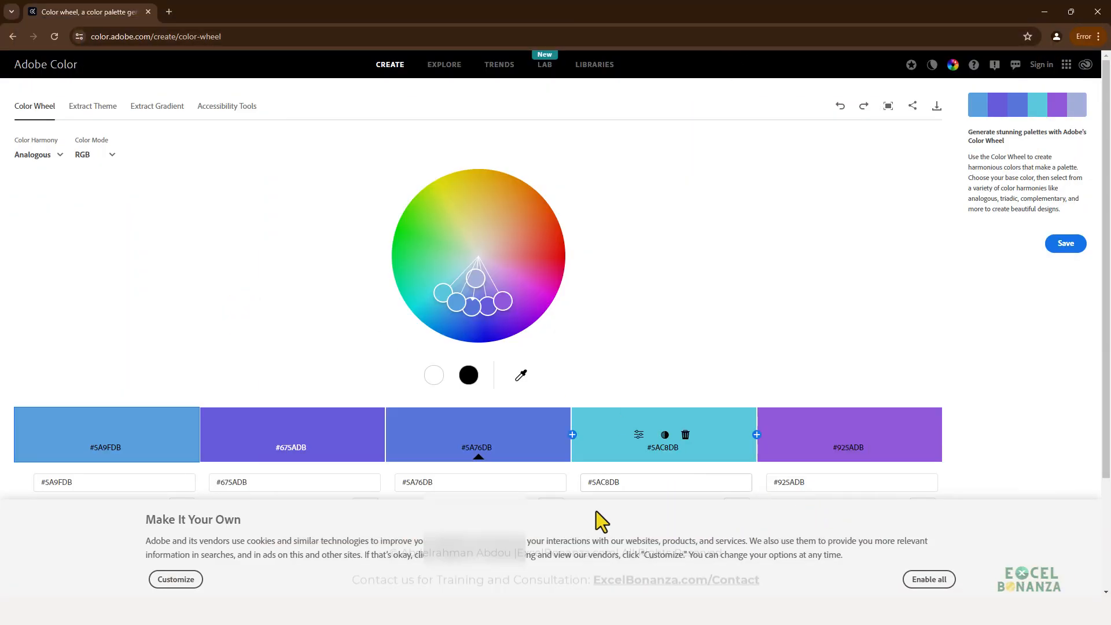
Step: Switch to Power BI, sample the dark blue swatch in Color Palette.png and set theme Color 1 to #0056A3
left_click(492, 590)
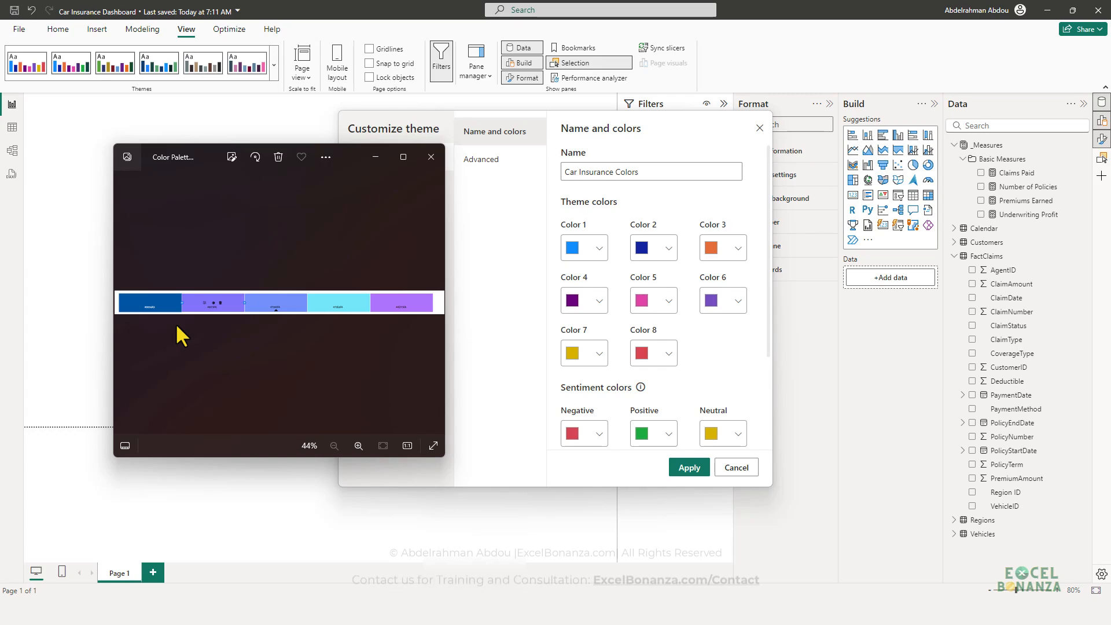
key("super+shift+c")
left_click(169, 303)
left_click(588, 248)
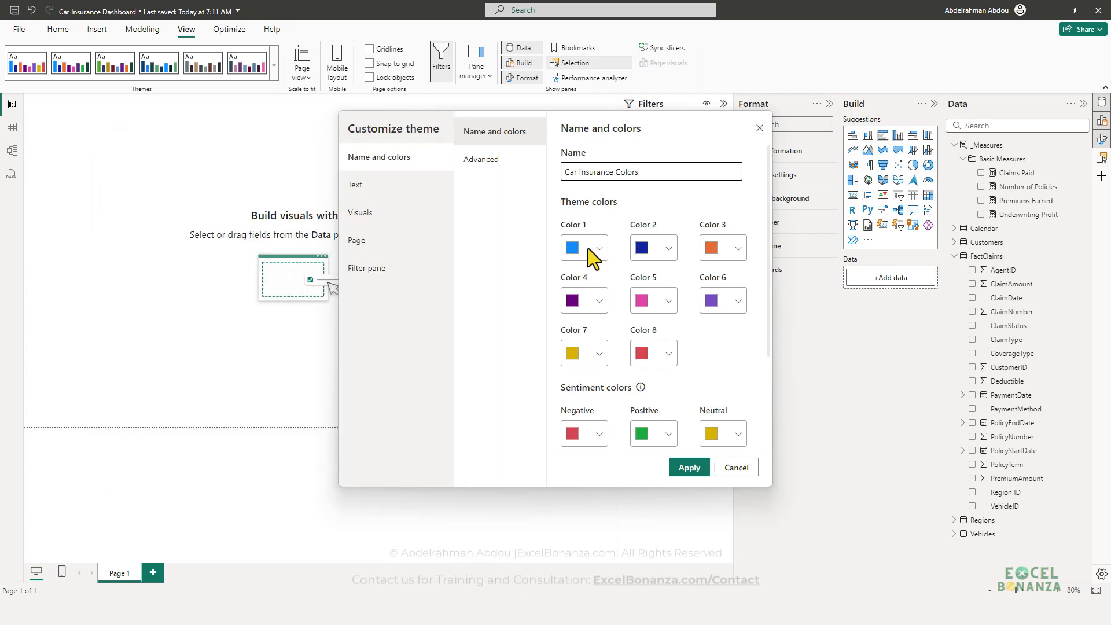
triple_click(586, 439)
key("ctrl+v")
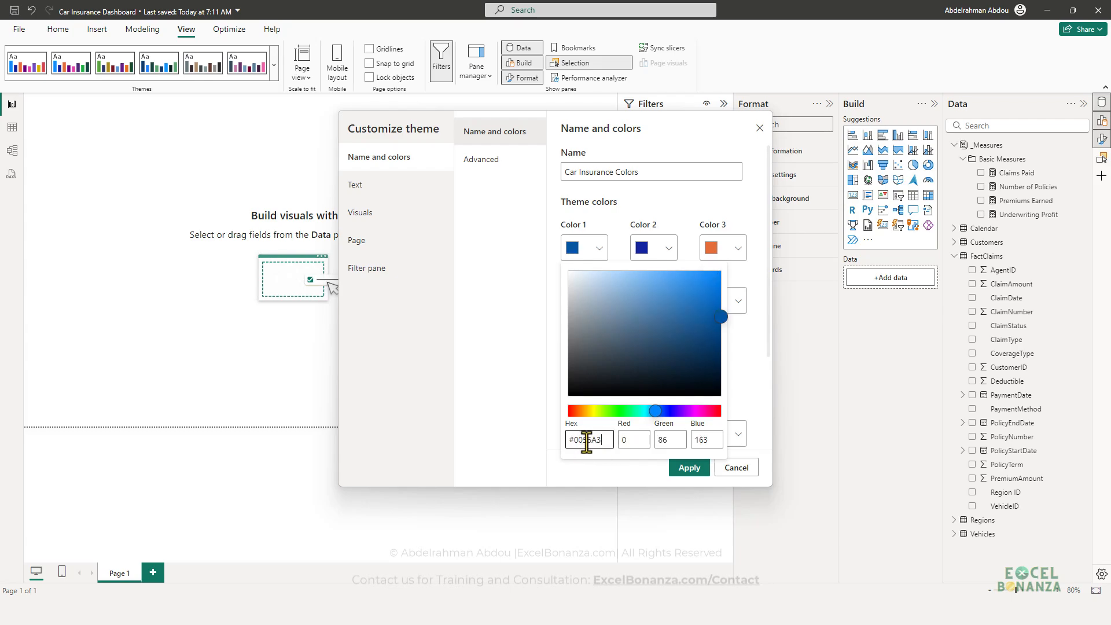
left_click(520, 301)
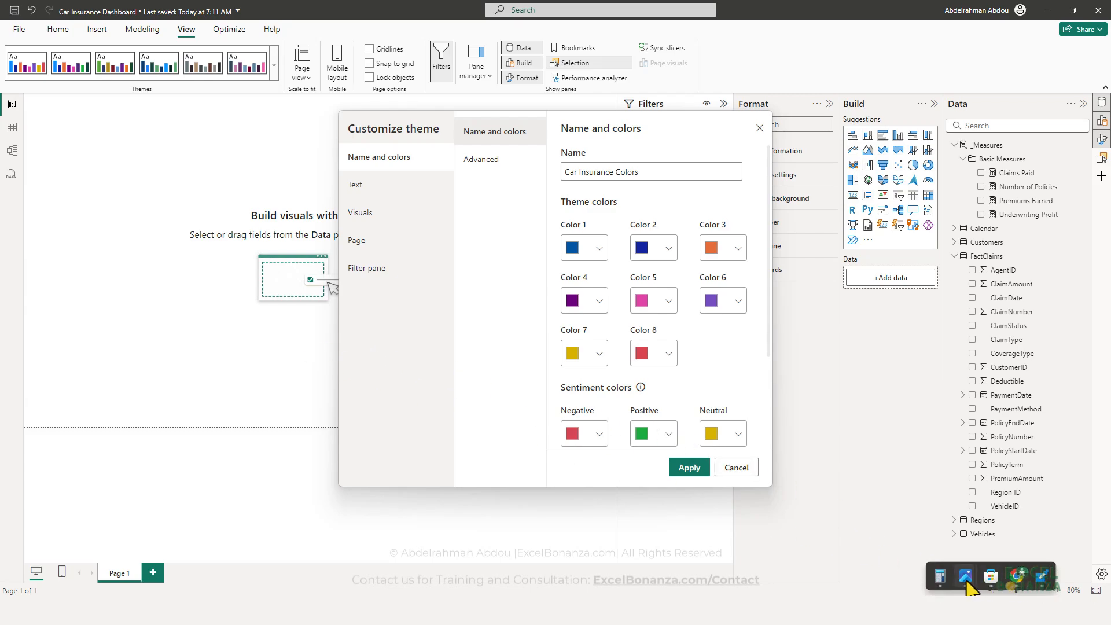
Step: Bring Color Palette.png back up, zoom in on the second swatch and set theme Color 2 to its code #8173FA
mouse_move(966, 575)
left_click(991, 515)
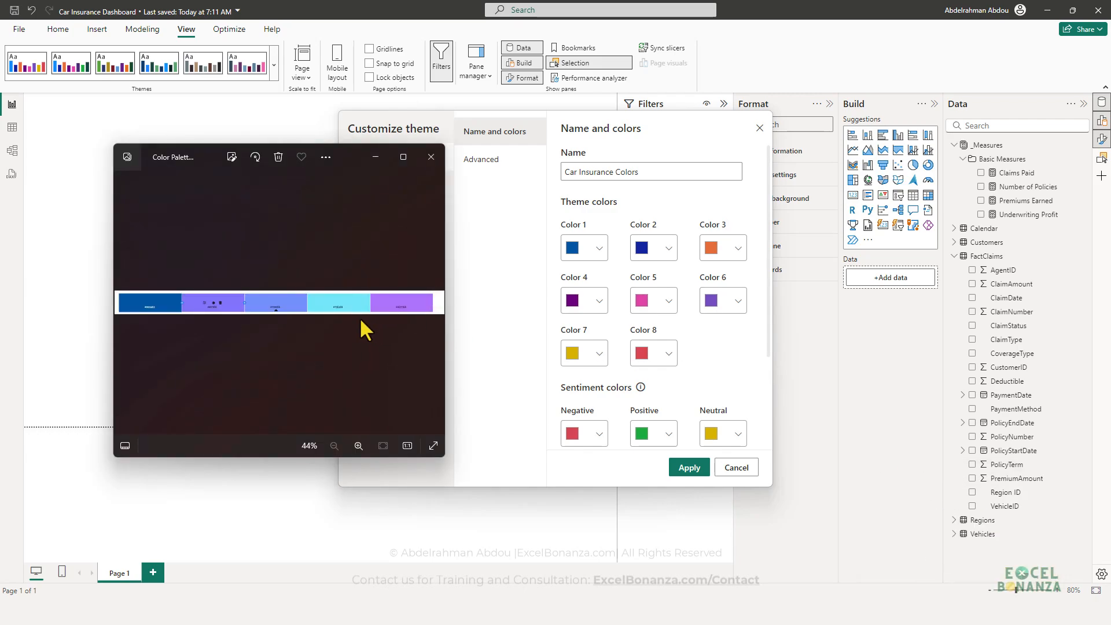
scroll(362, 318, "up", 3)
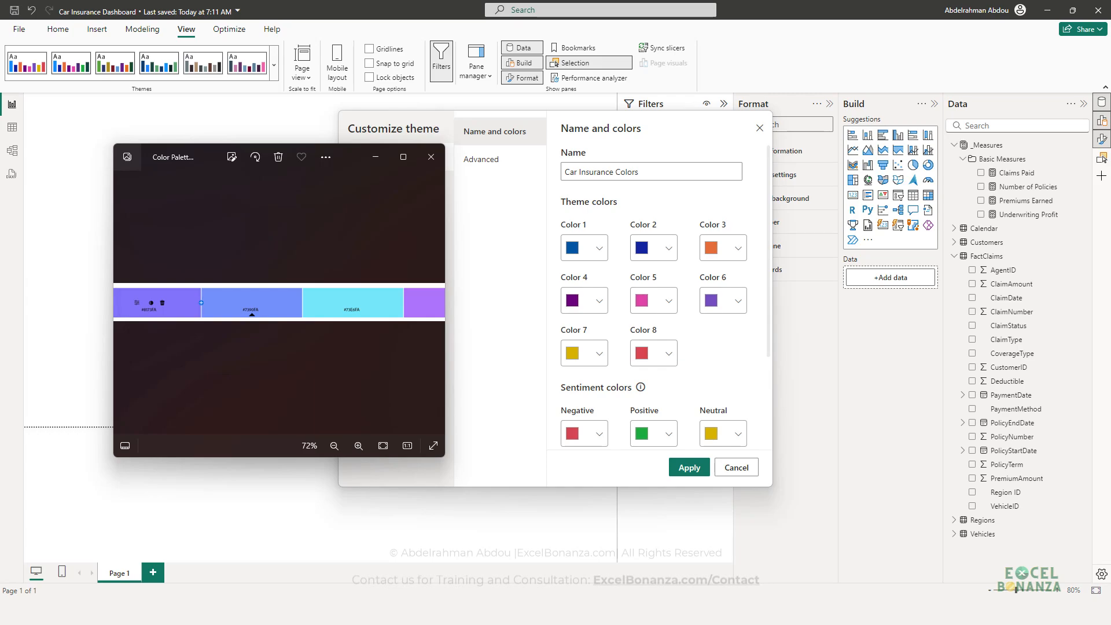
left_click(649, 256)
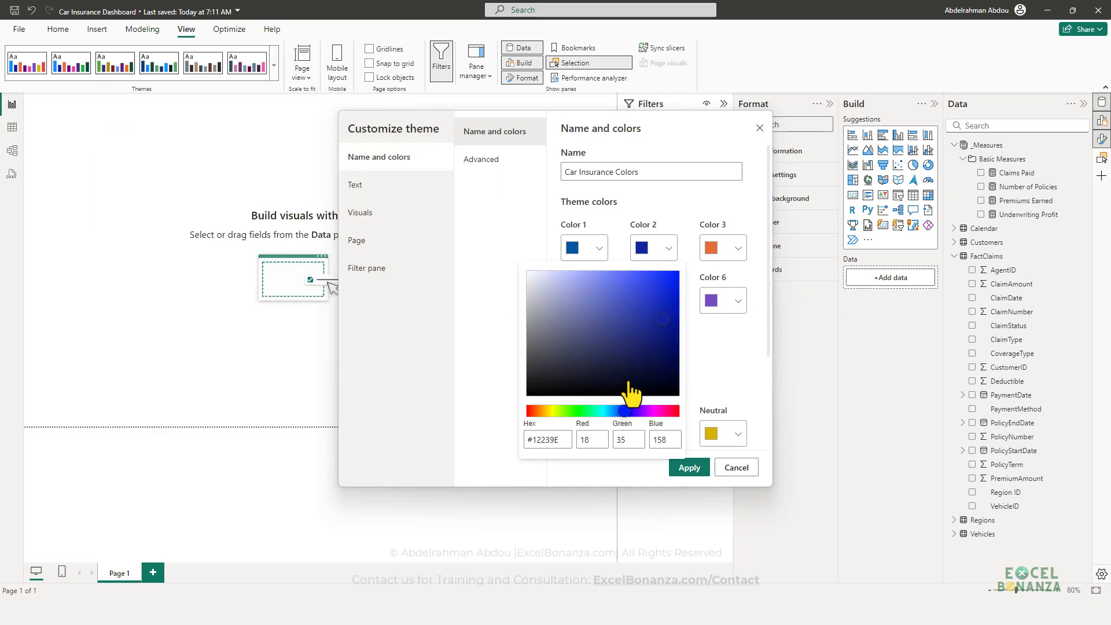
left_click_drag(532, 440, 550, 445)
type("8173FA")
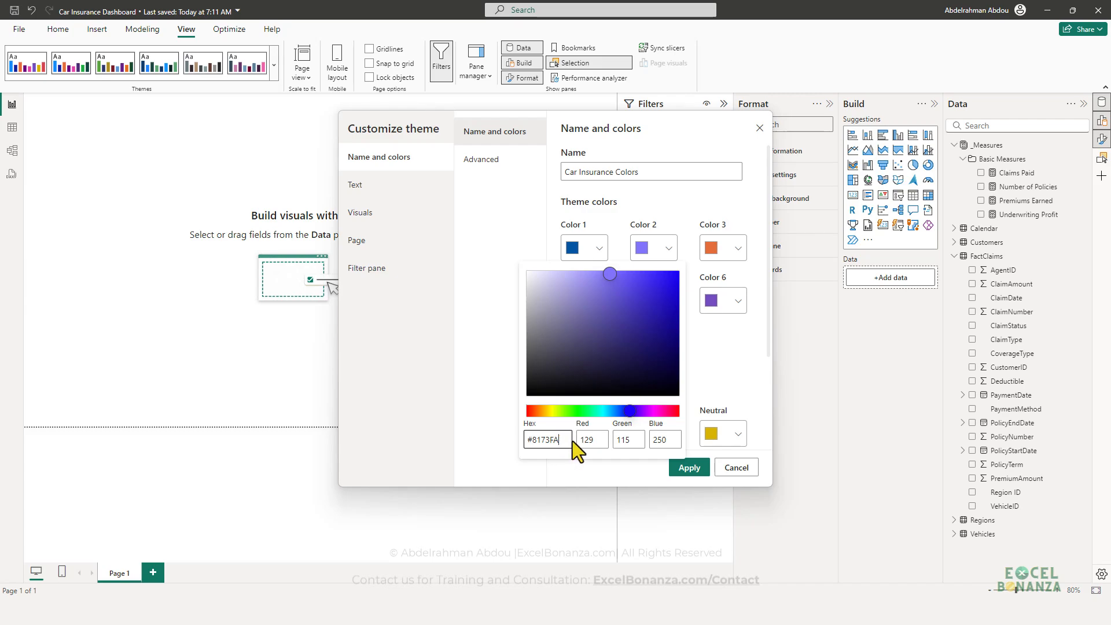
left_click(444, 308)
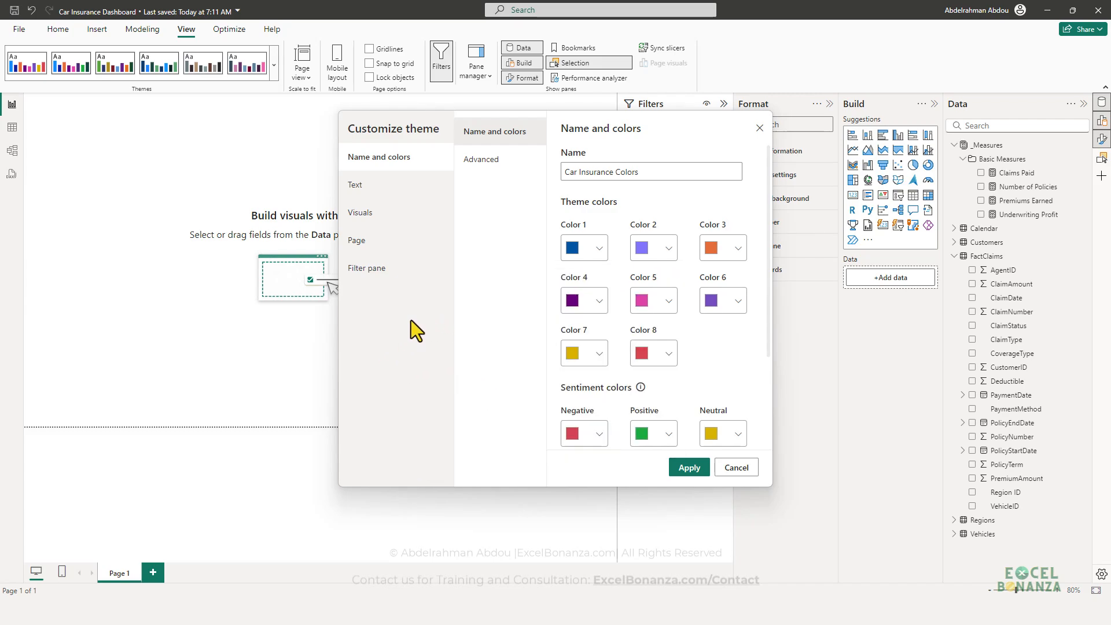
Step: Return to Color Palette.png for the cyan swatch's code and set theme Color 3 to #73E6FA
key("alt+Tab")
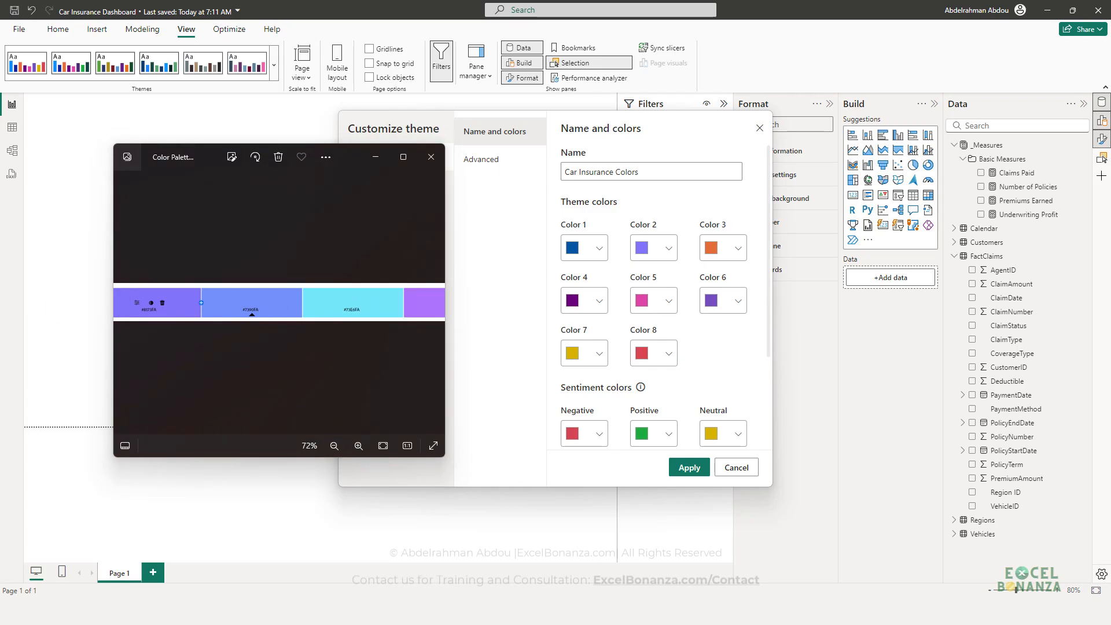
left_click(724, 247)
triple_click(617, 440)
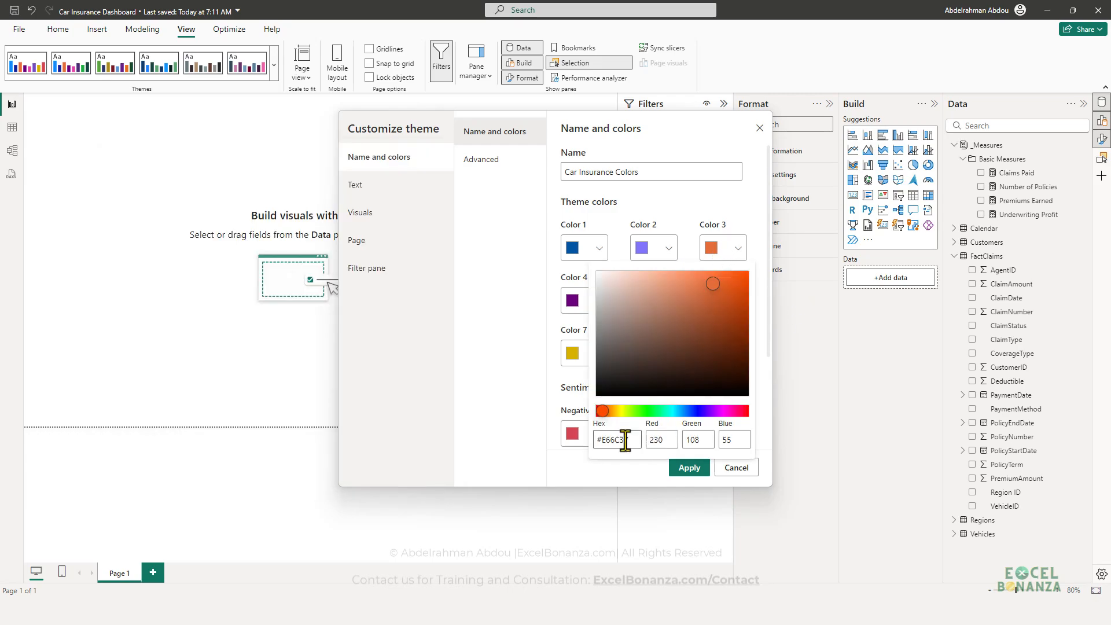
type("#73E6FA")
left_click(525, 402)
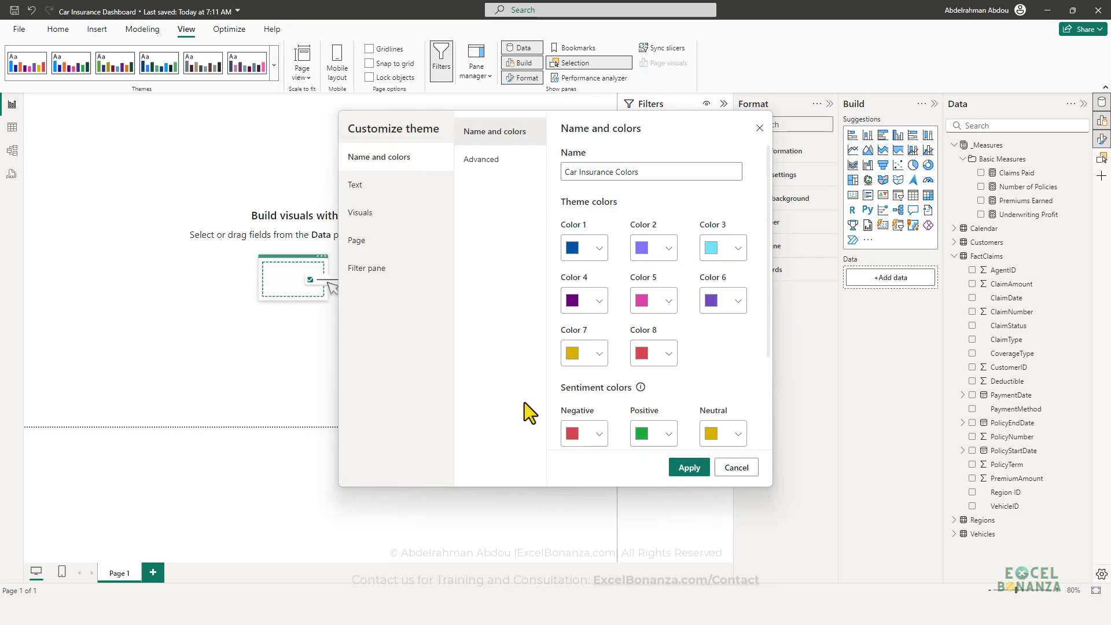
Step: Bring the last purple swatch of Color Palette.png into view and set theme Color 4 to #AD73FA
key("alt+Tab")
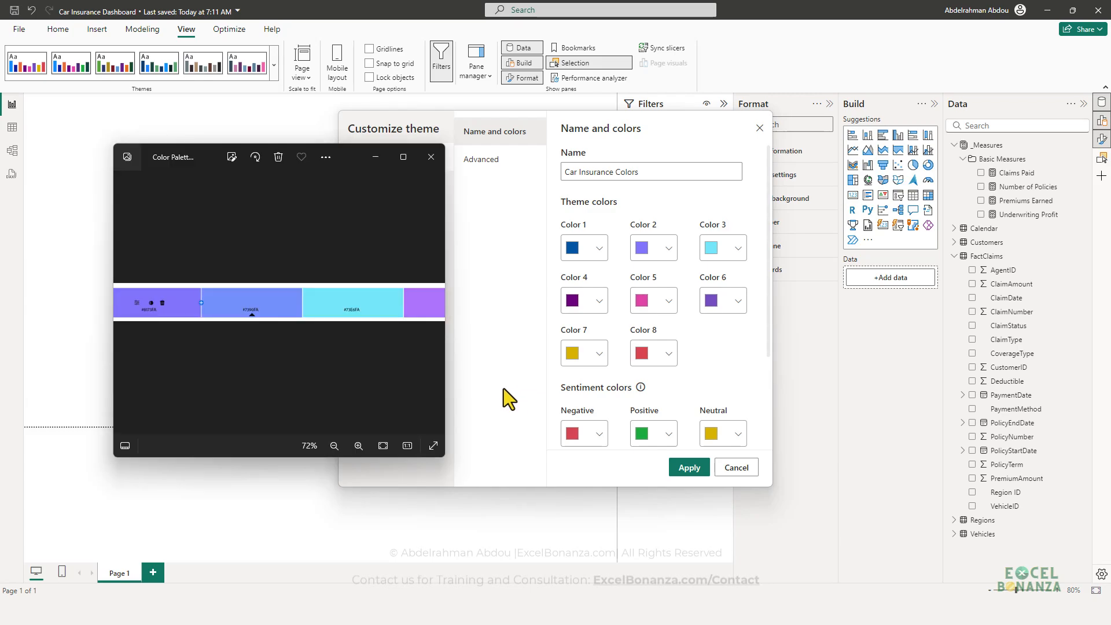
left_click_drag(385, 346, 253, 345)
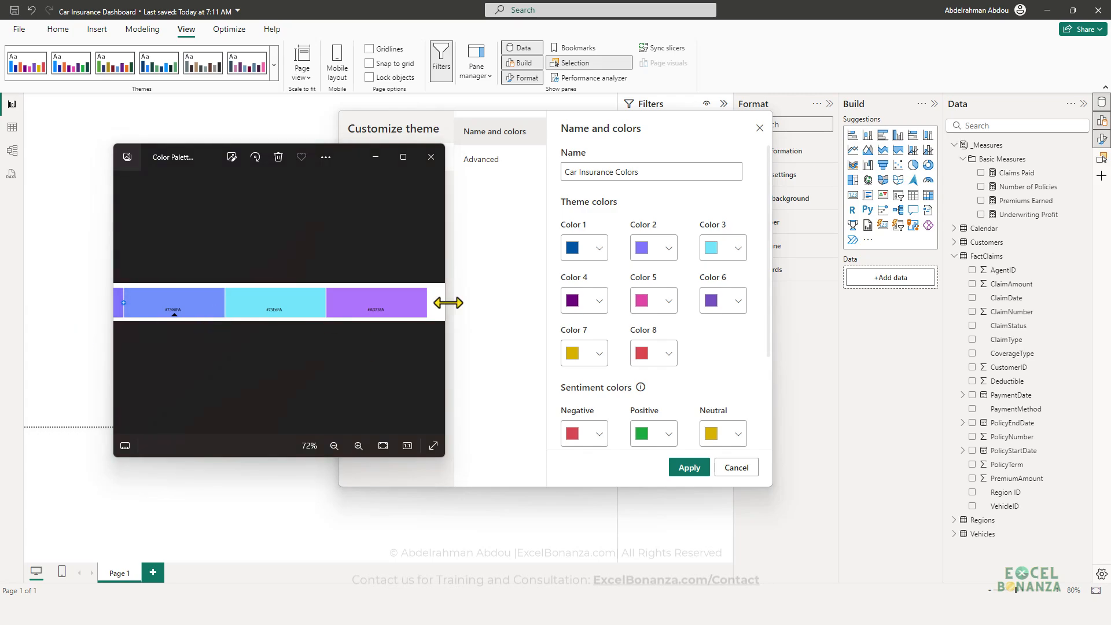
left_click(597, 307)
left_click(596, 305)
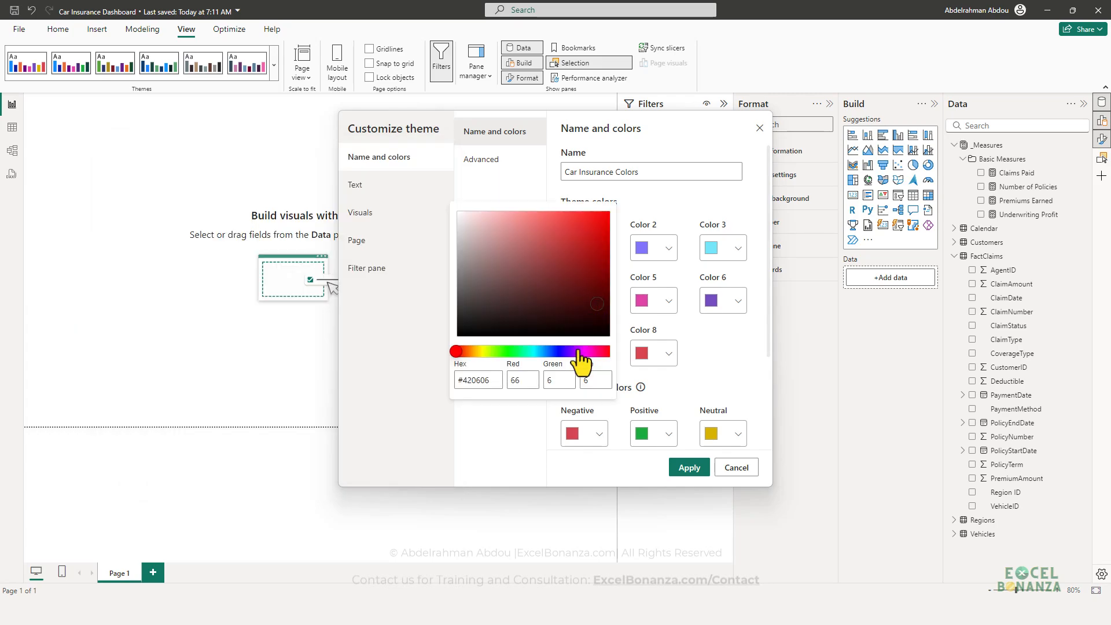
triple_click(472, 380)
key("ctrl+v")
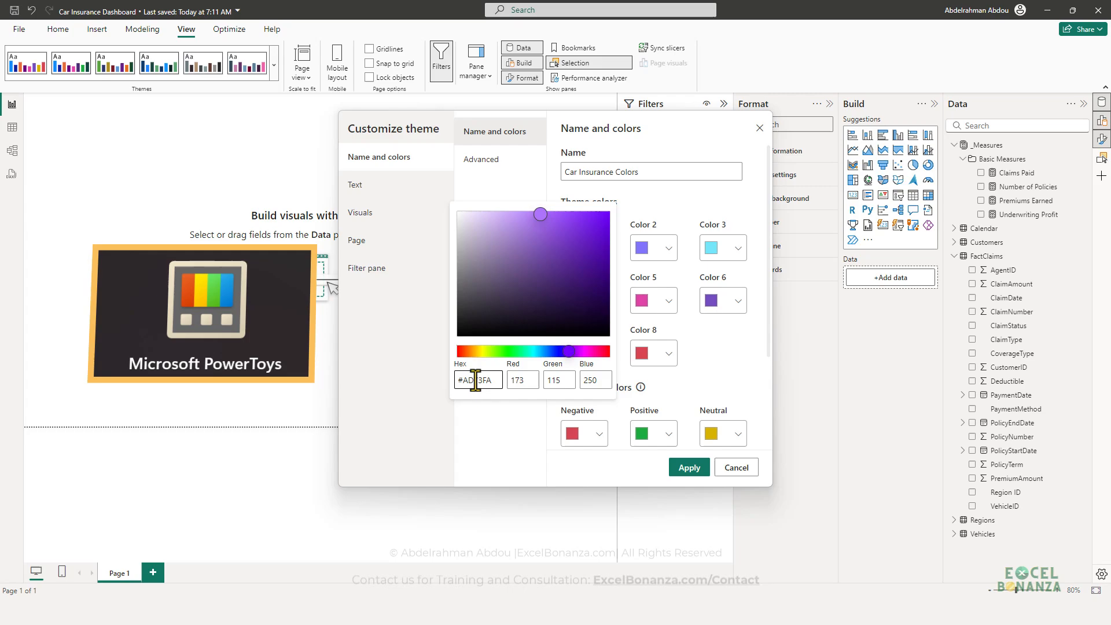
left_click(437, 383)
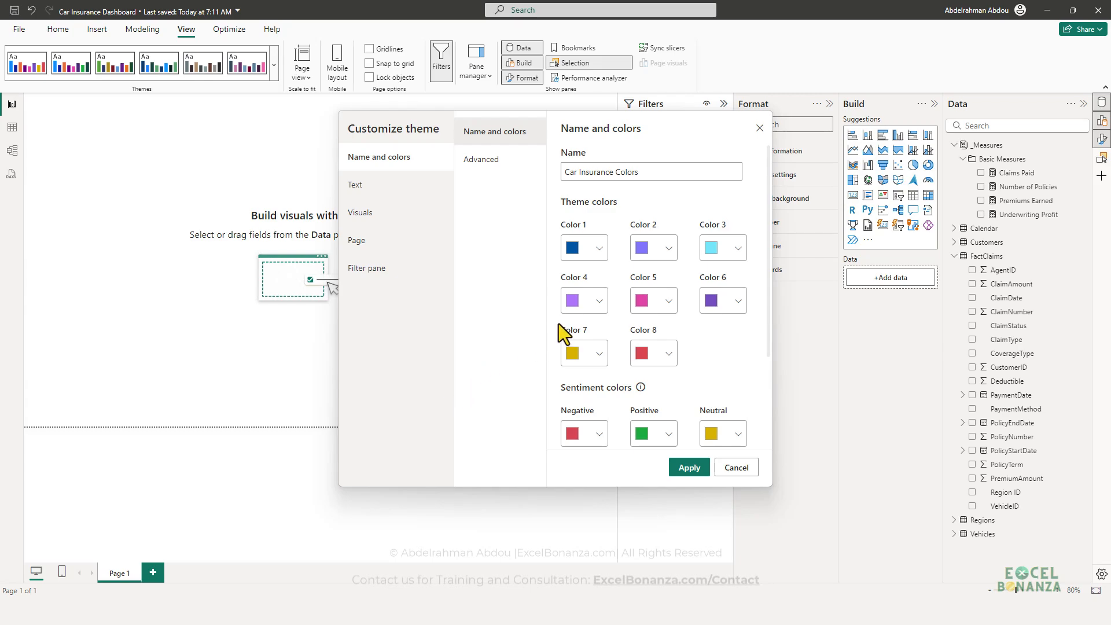
Step: Look at the colour options for Color 5 without changing them and apply the customised Car Insurance Colors theme
left_click(655, 304)
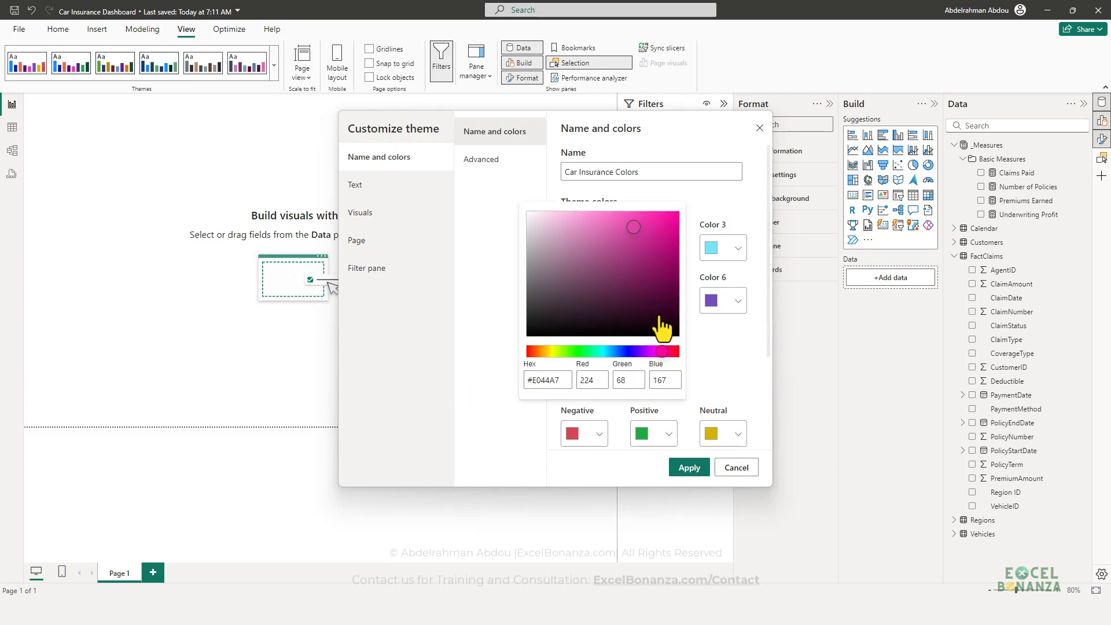
left_click(688, 328)
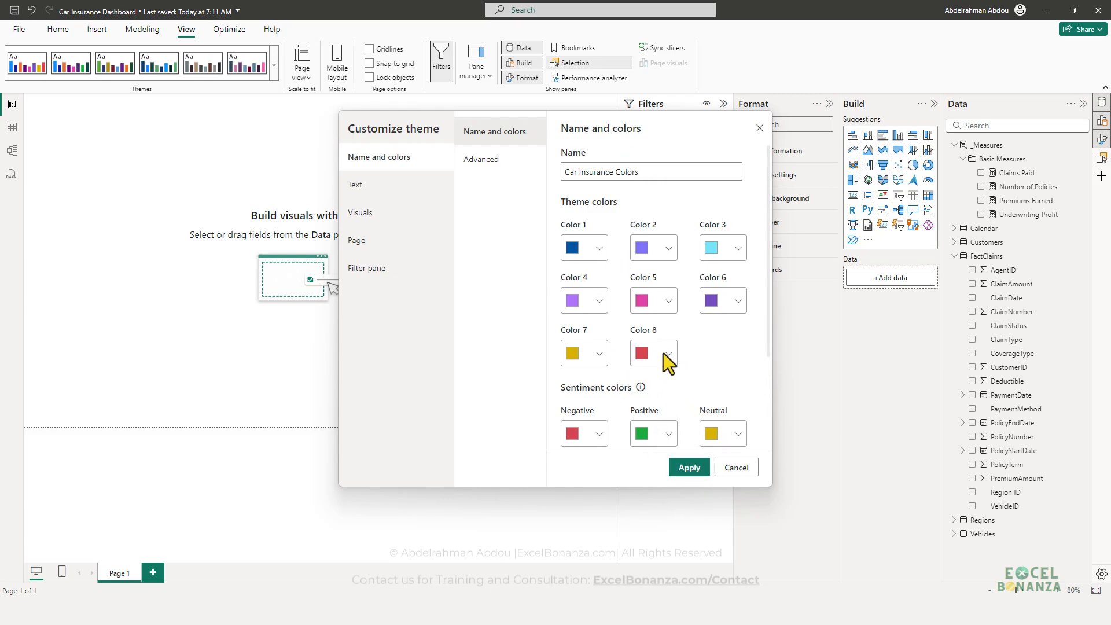
left_click(685, 468)
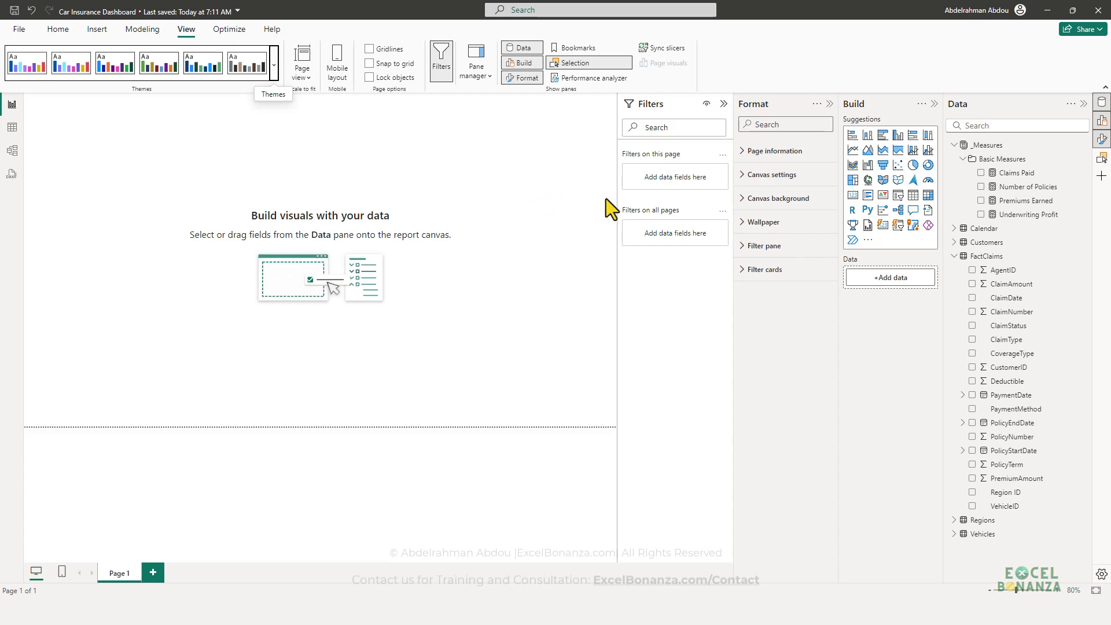
Step: Add a Card (new) visual stretched across most of the upper edge of Page 1, using Dashboard Screenshot.png as the reference
key("alt+Tab")
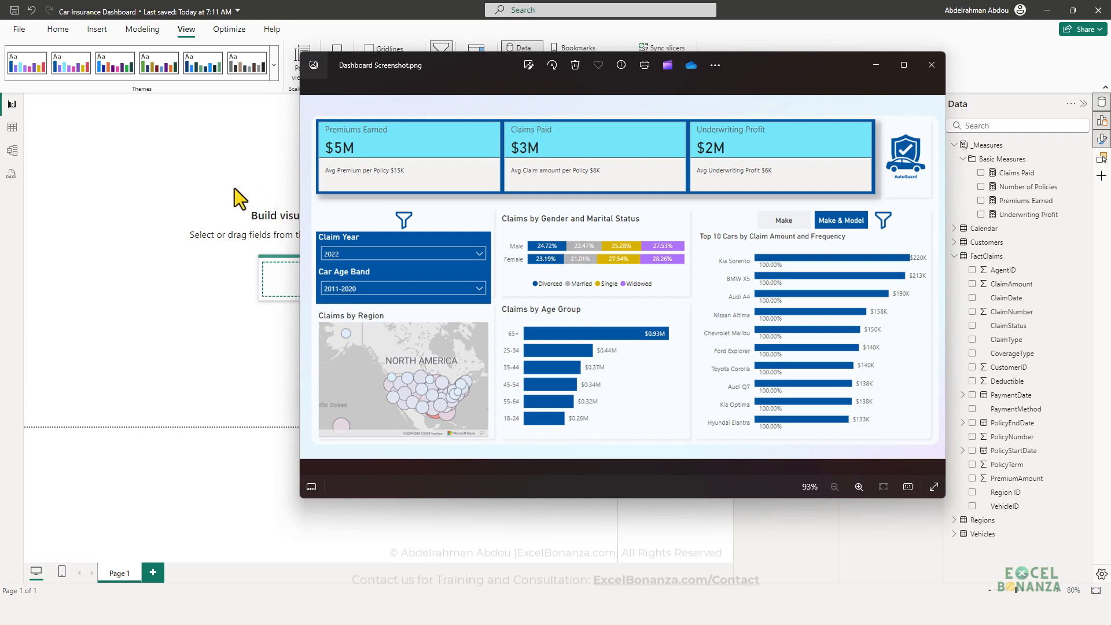
key("alt+Tab")
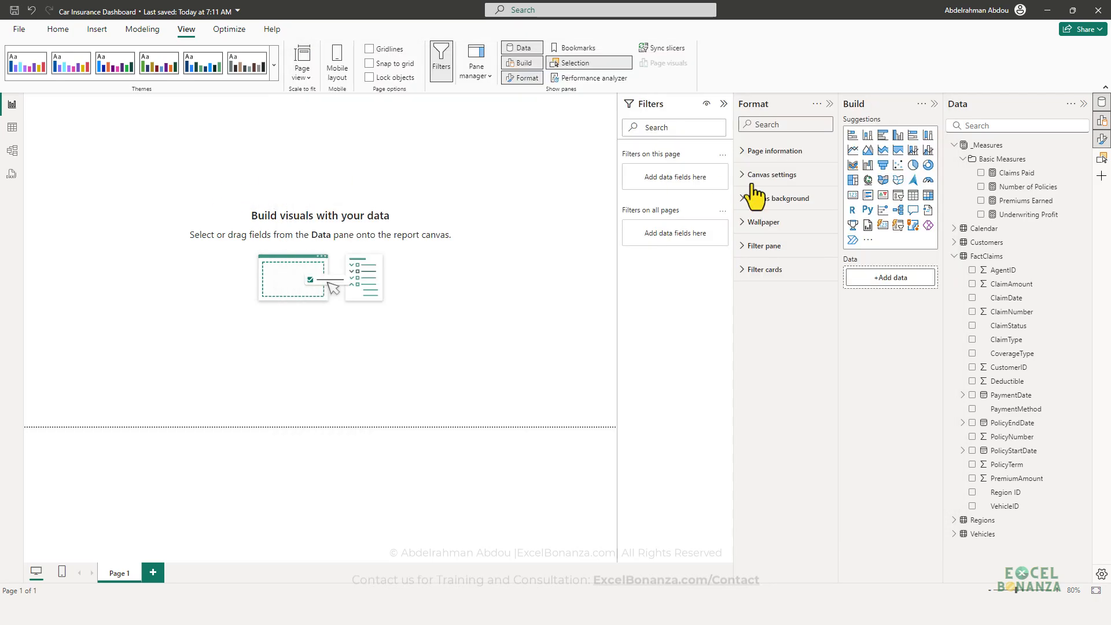
left_click(883, 228)
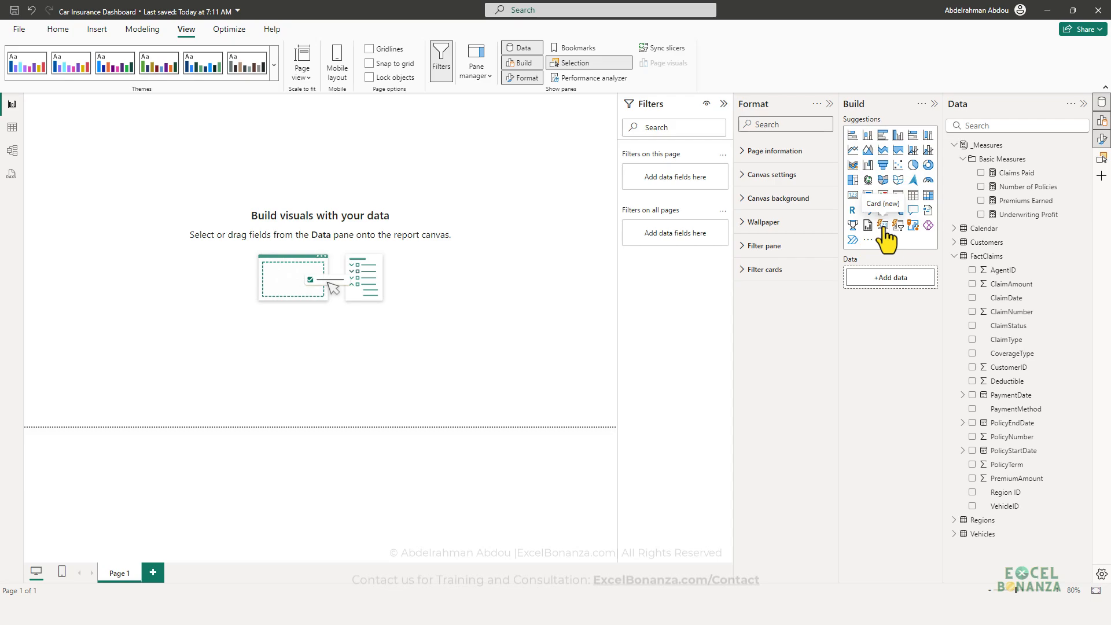
left_click_drag(158, 223, 546, 190)
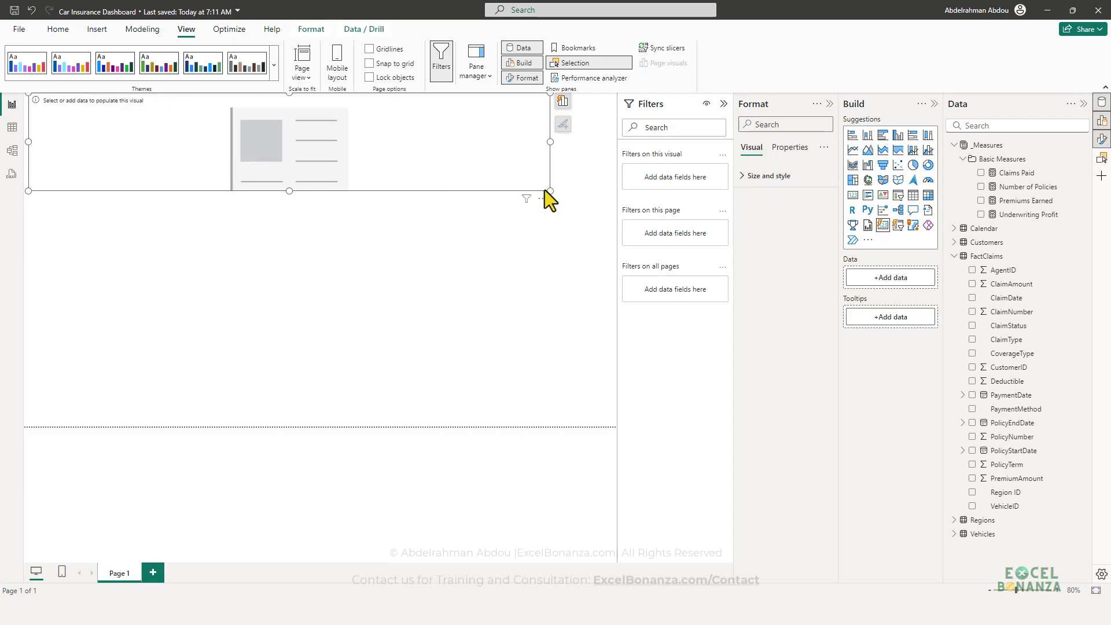
key("alt+Tab")
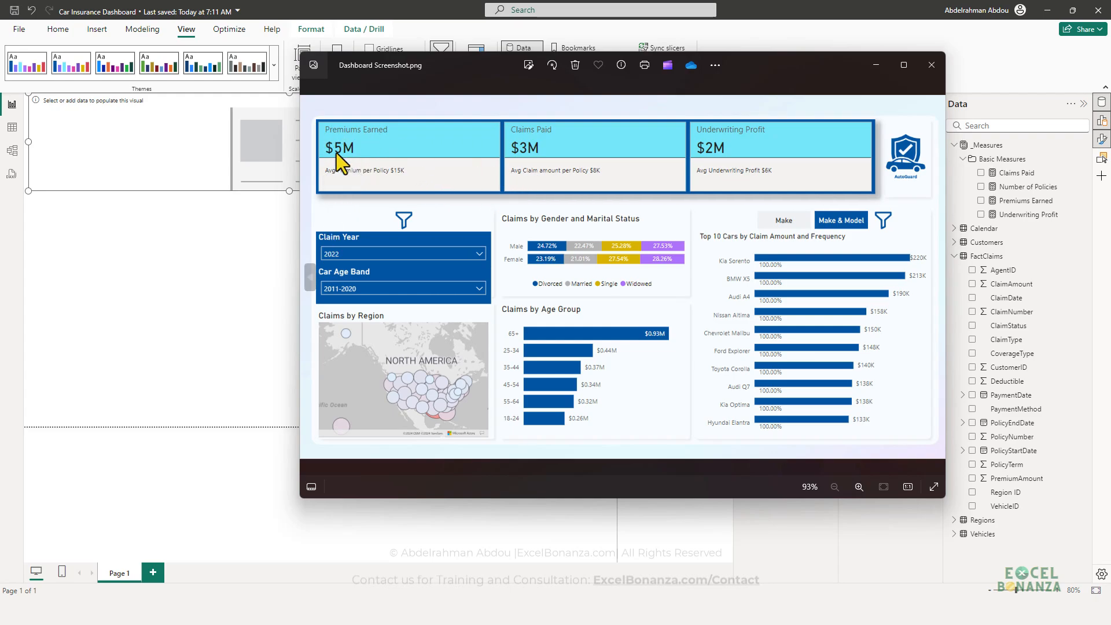
Step: Add the Premiums Earned, Claims Paid and Underwriting Profit measures to the card visual in the order shown in Dashboard Screenshot.png
left_click(224, 231)
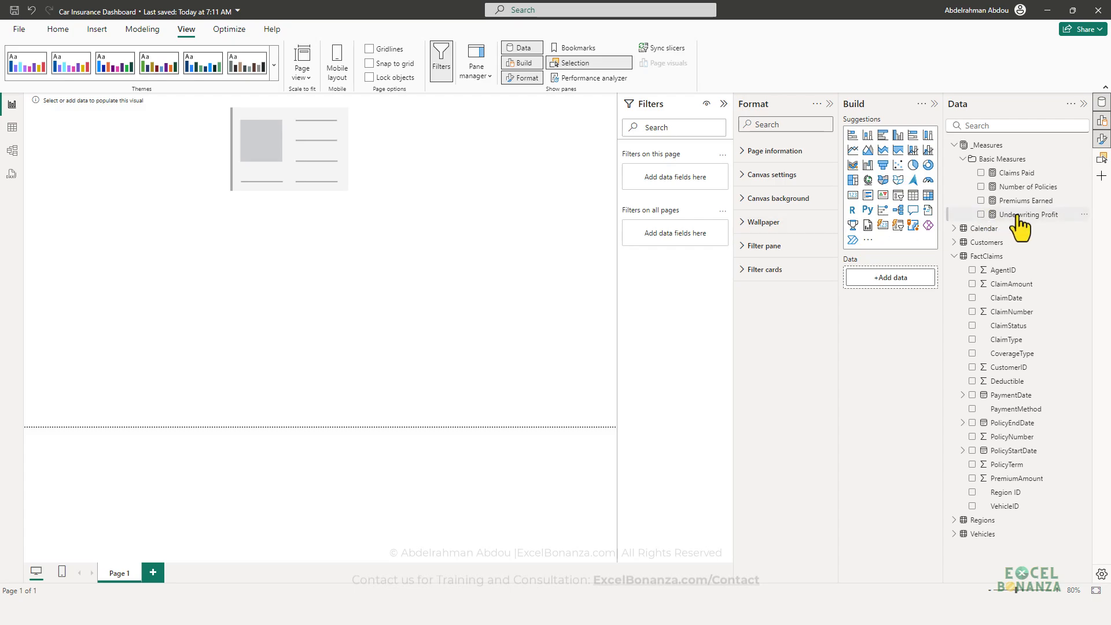
left_click_drag(1022, 202, 303, 155)
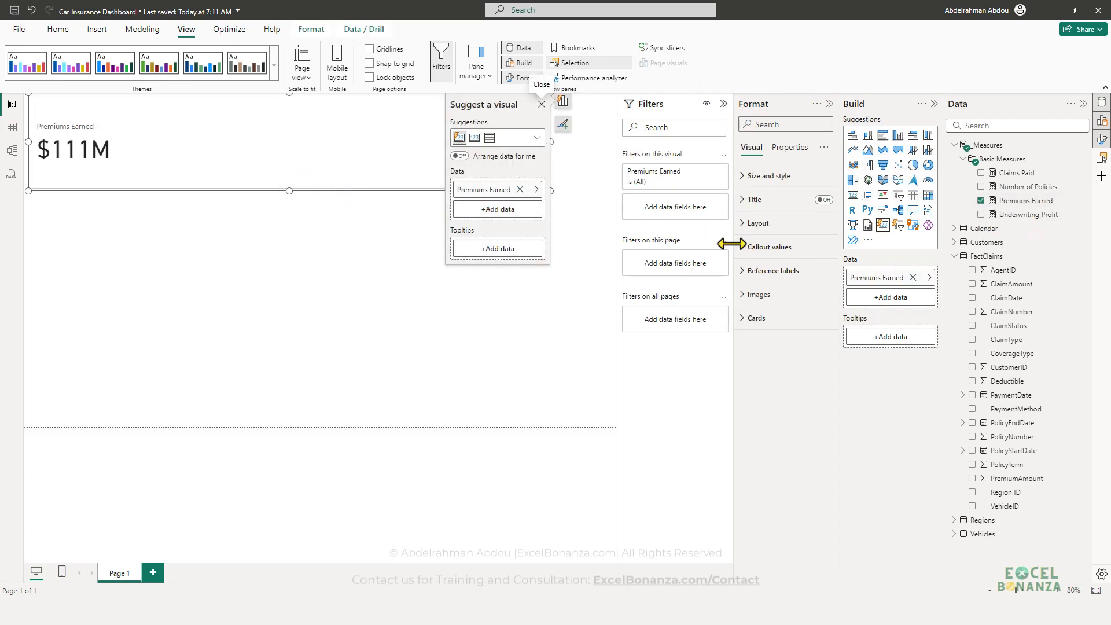
key("alt+Tab")
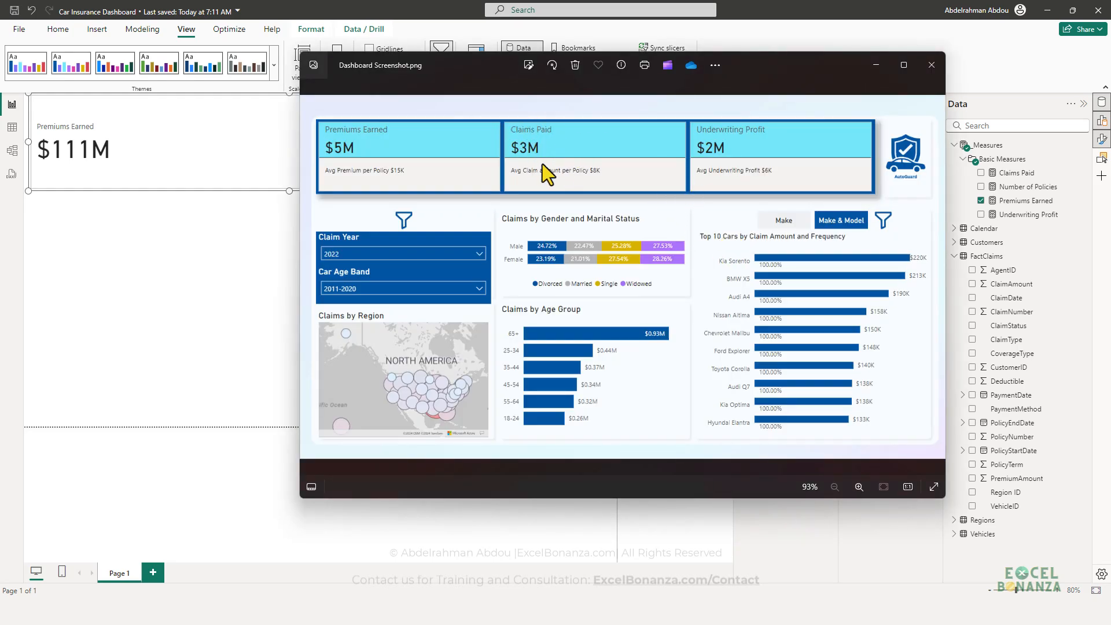
left_click(208, 239)
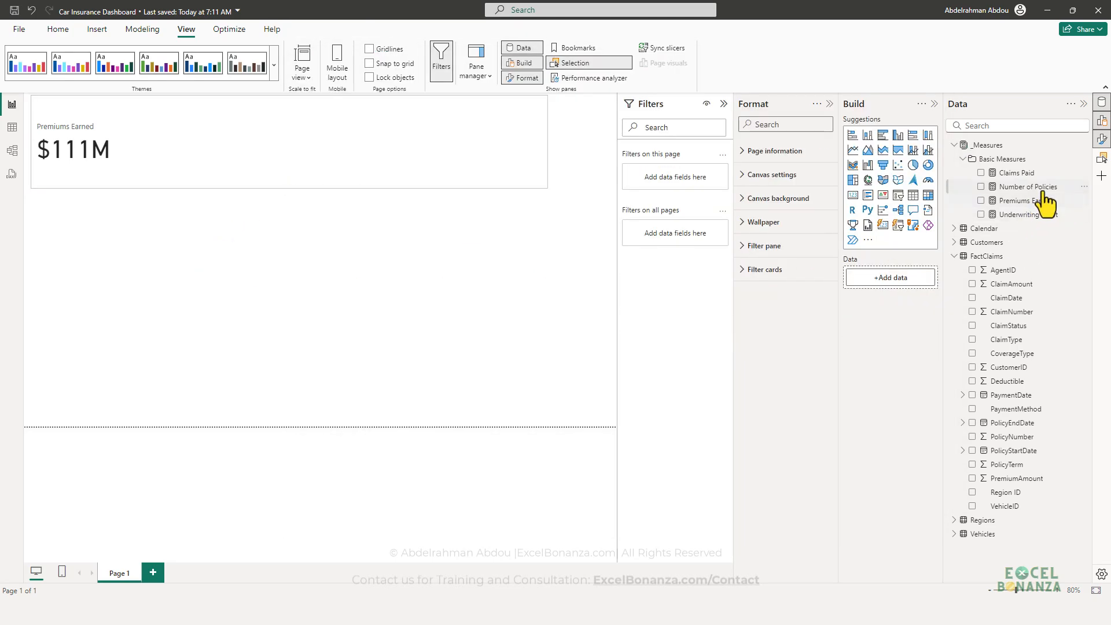
left_click_drag(1017, 172, 339, 180)
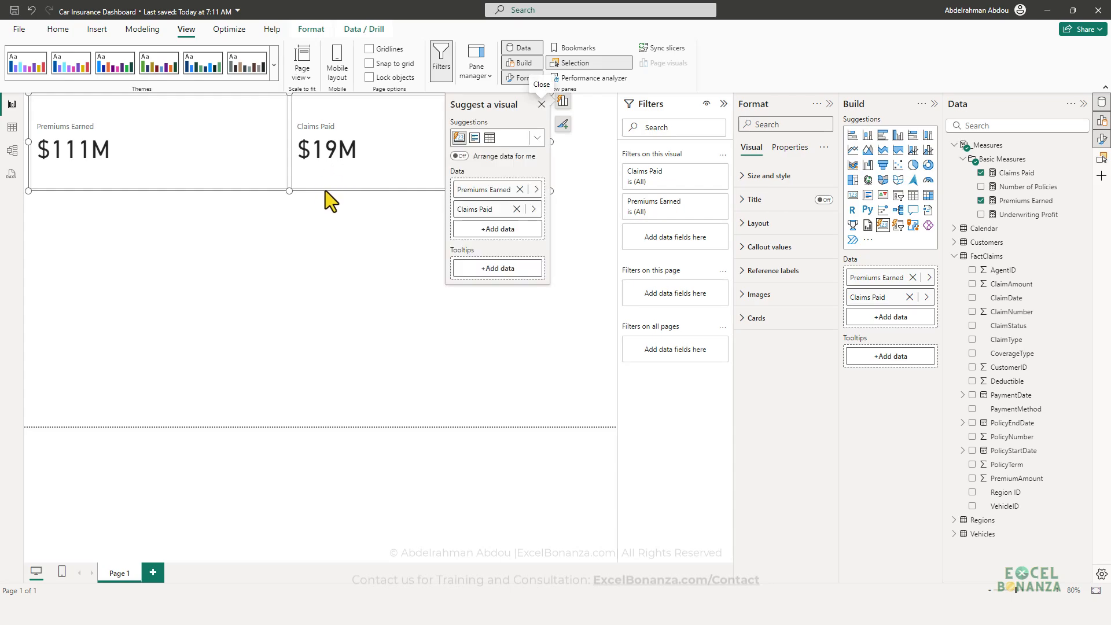
key("alt+Tab")
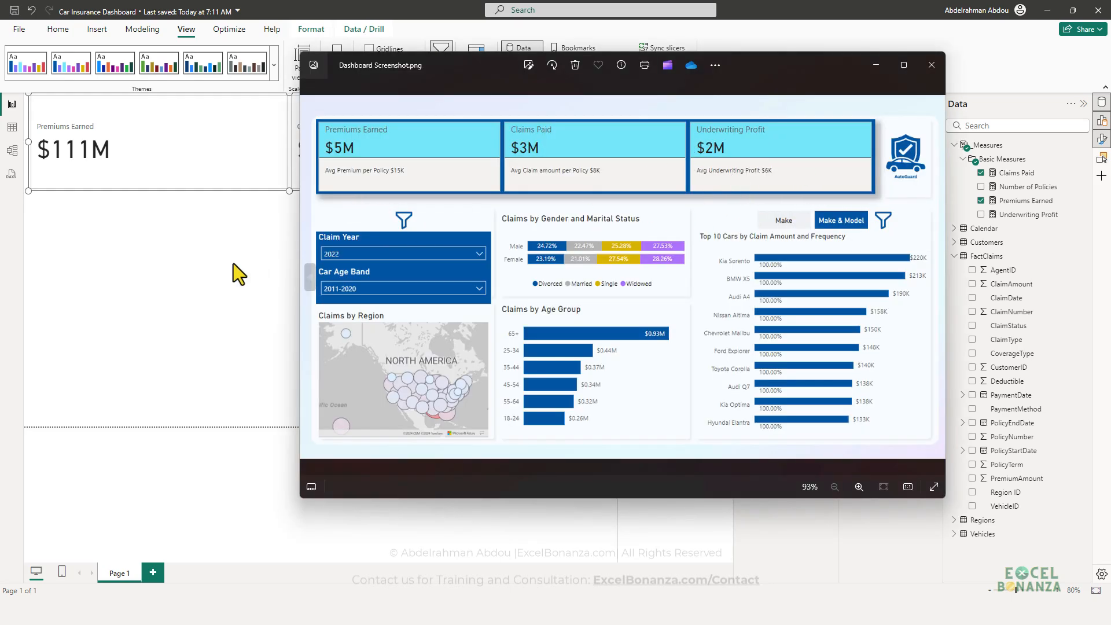
left_click(233, 268)
left_click_drag(1020, 215, 508, 171)
left_click(365, 224)
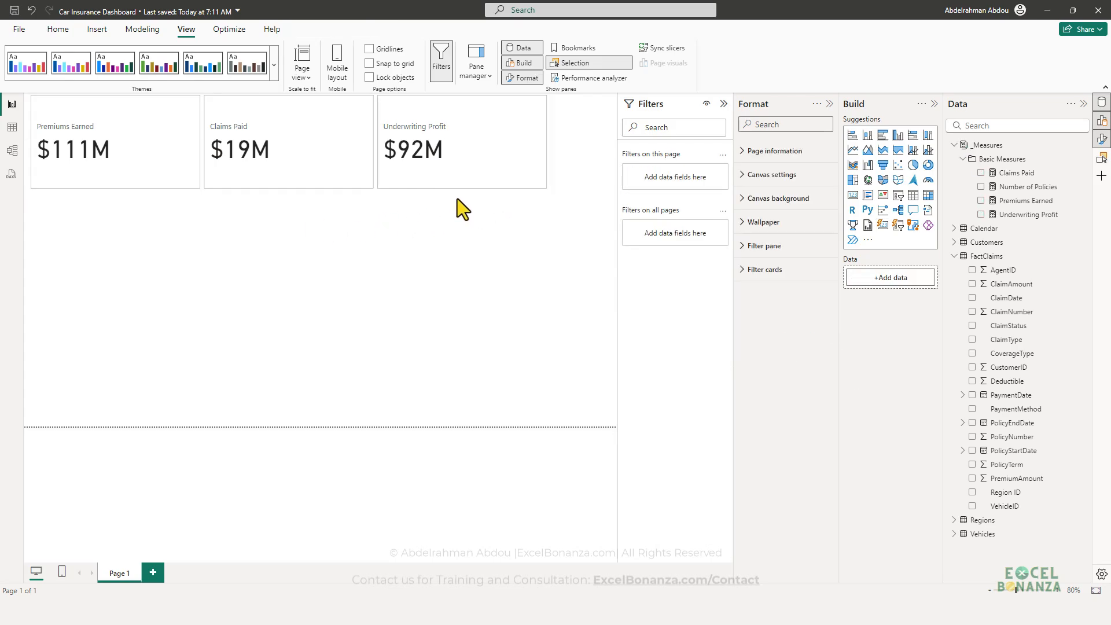
Step: Set the background of the whole card visual to the theme's dark blue, following Dashboard Screenshot.png
key("alt+Tab")
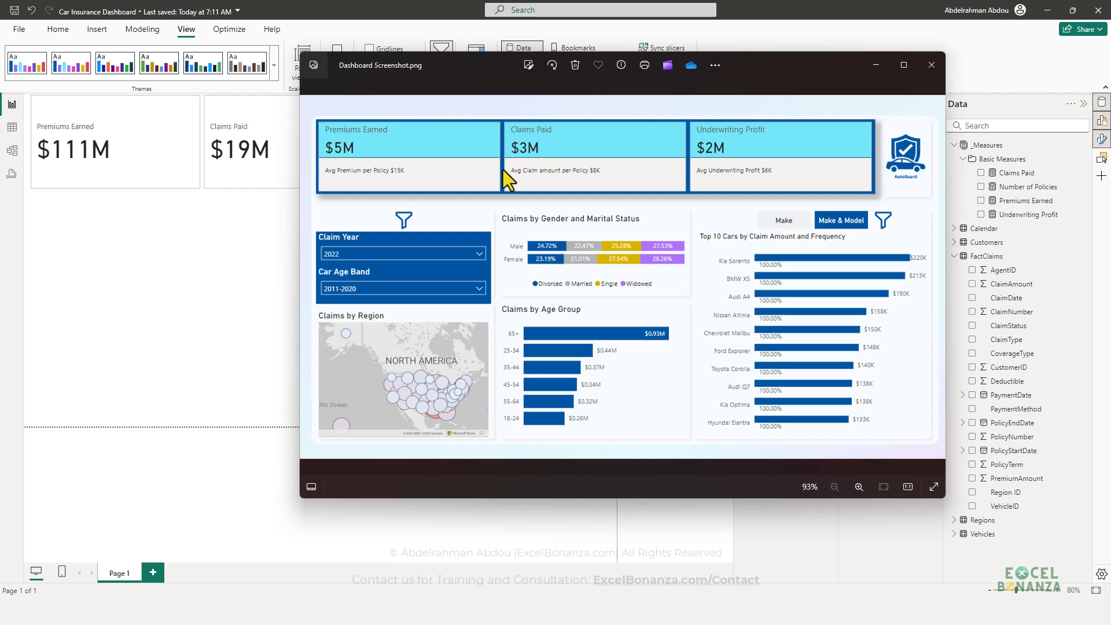
left_click(238, 216)
left_click(437, 182)
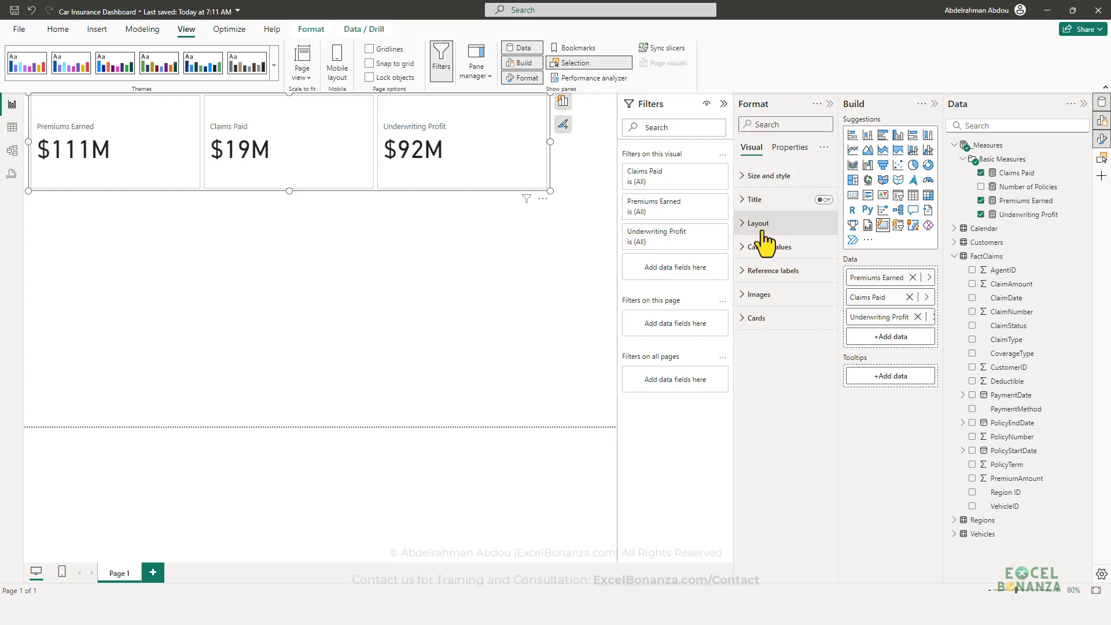
left_click(764, 177)
scroll(770, 301, "down", 1)
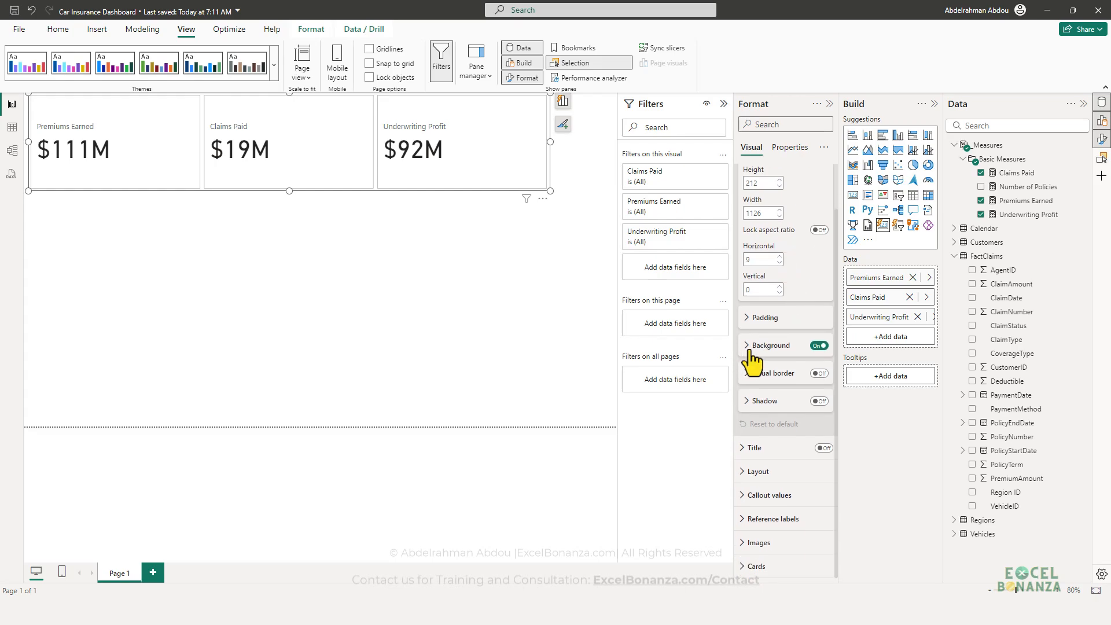
left_click(755, 347)
scroll(779, 336, "down", 2)
left_click(767, 309)
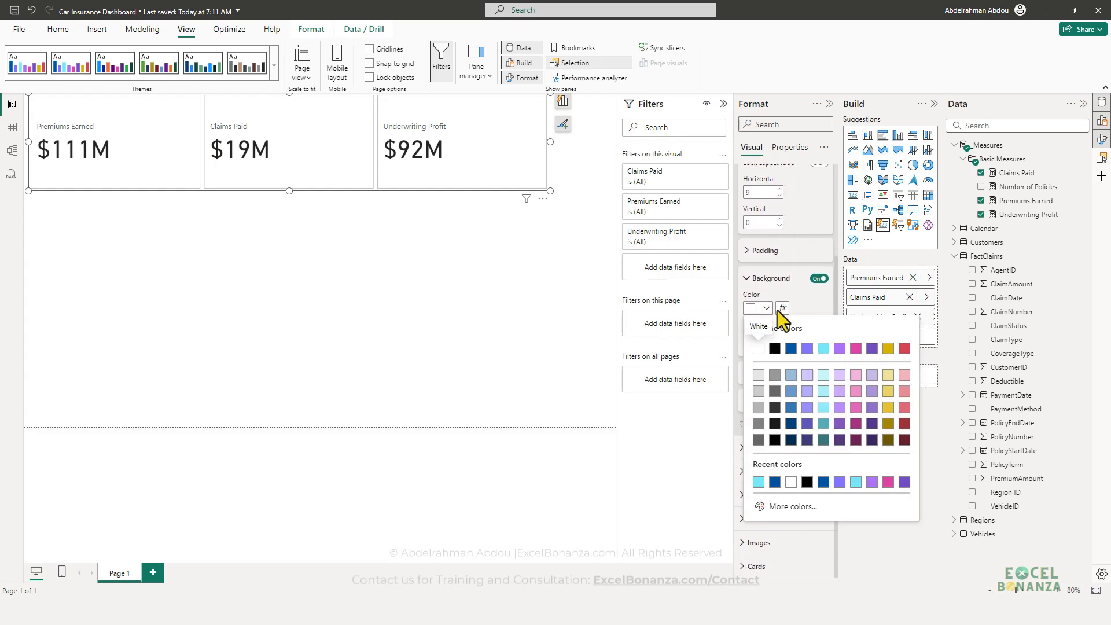
left_click(791, 349)
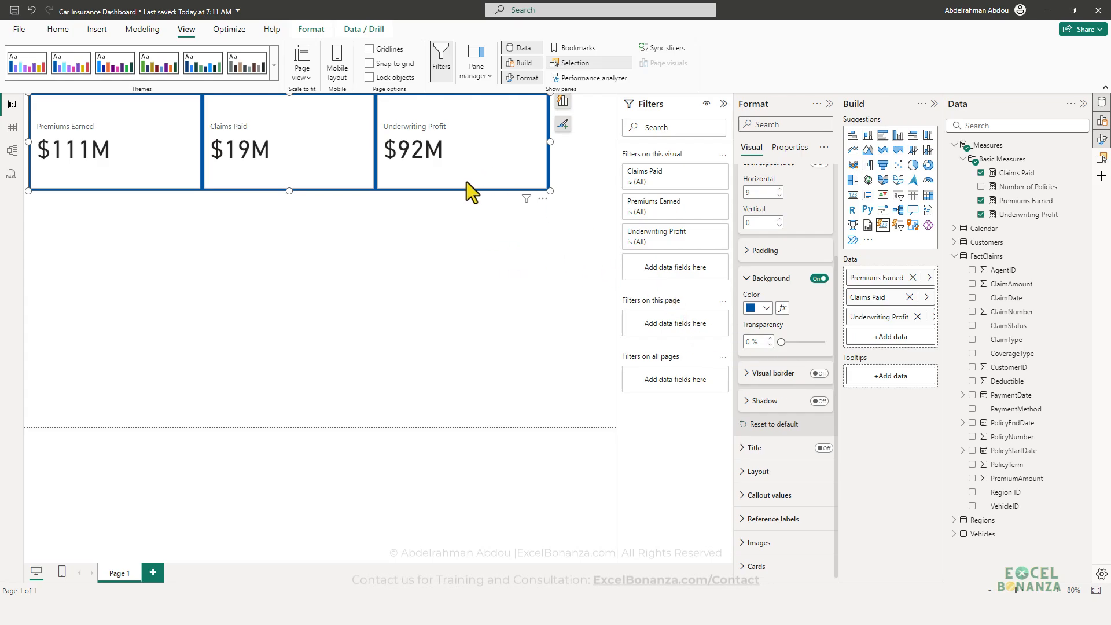
Step: Fill the background of all individual cards with the theme's cyan and compare the result with Dashboard Screenshot.png
key("alt+Tab")
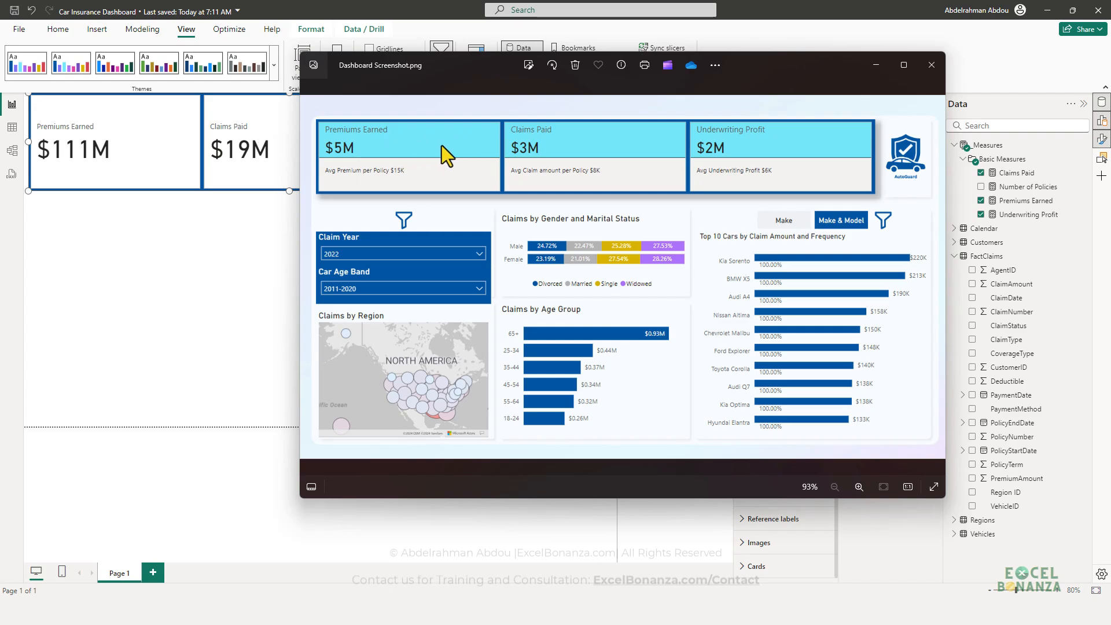
left_click(265, 238)
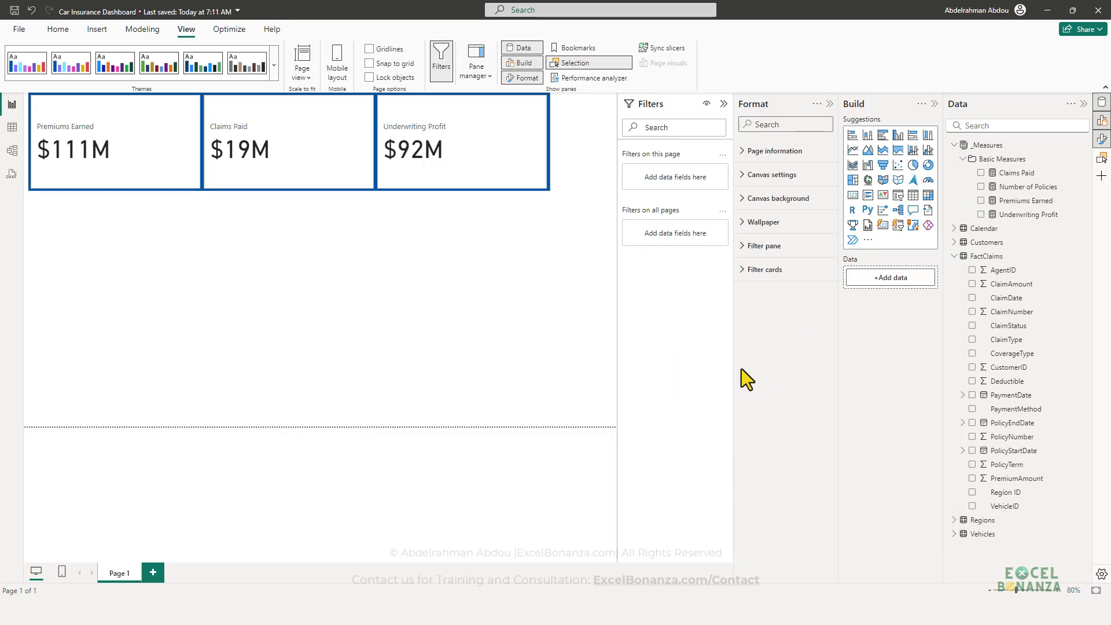
left_click(496, 182)
scroll(801, 384, "down", 3)
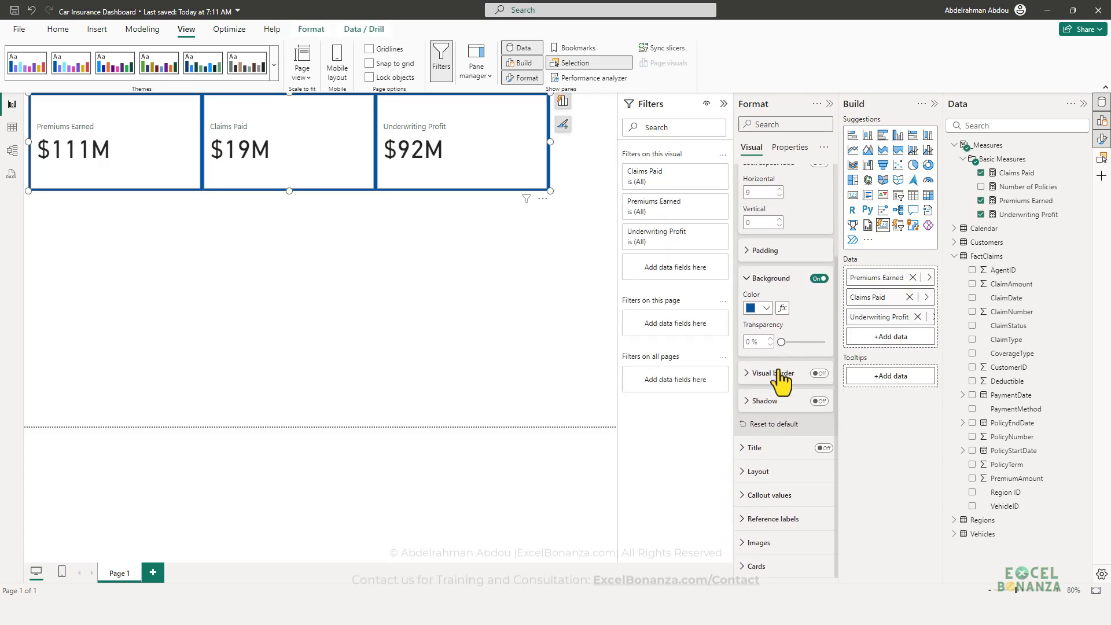
left_click(757, 566)
scroll(784, 521, "down", 5)
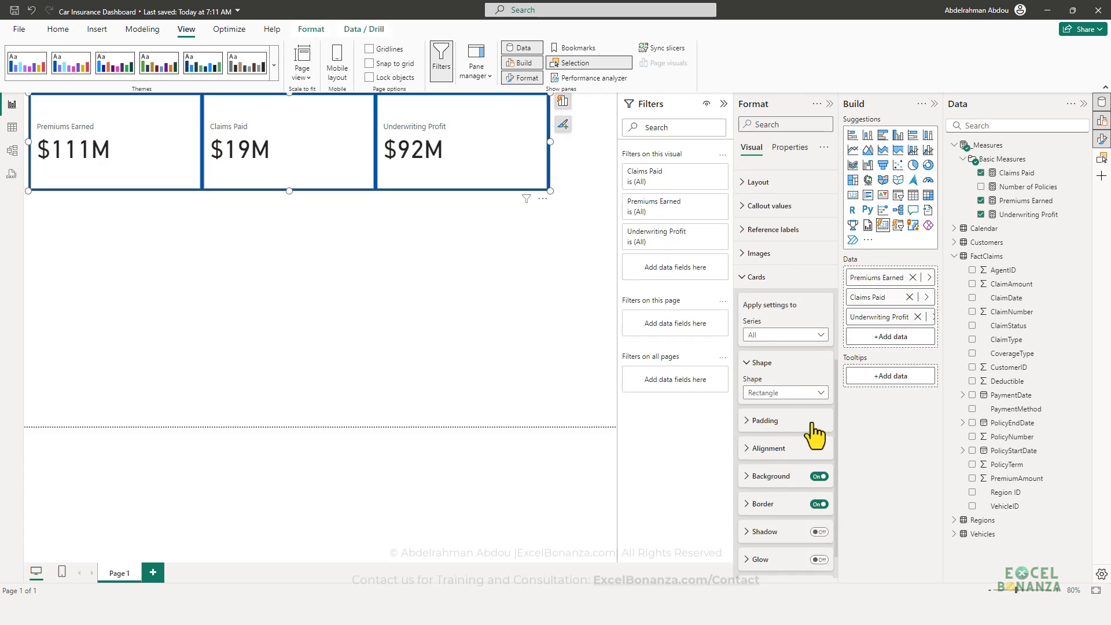
left_click(770, 476)
scroll(781, 463, "down", 2)
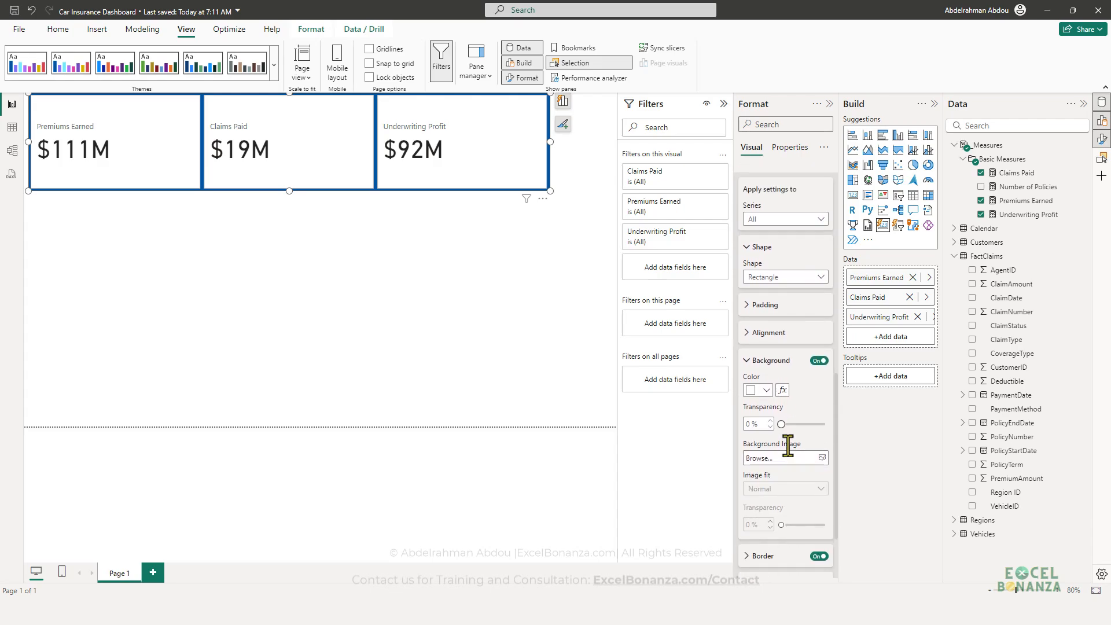
left_click(766, 390)
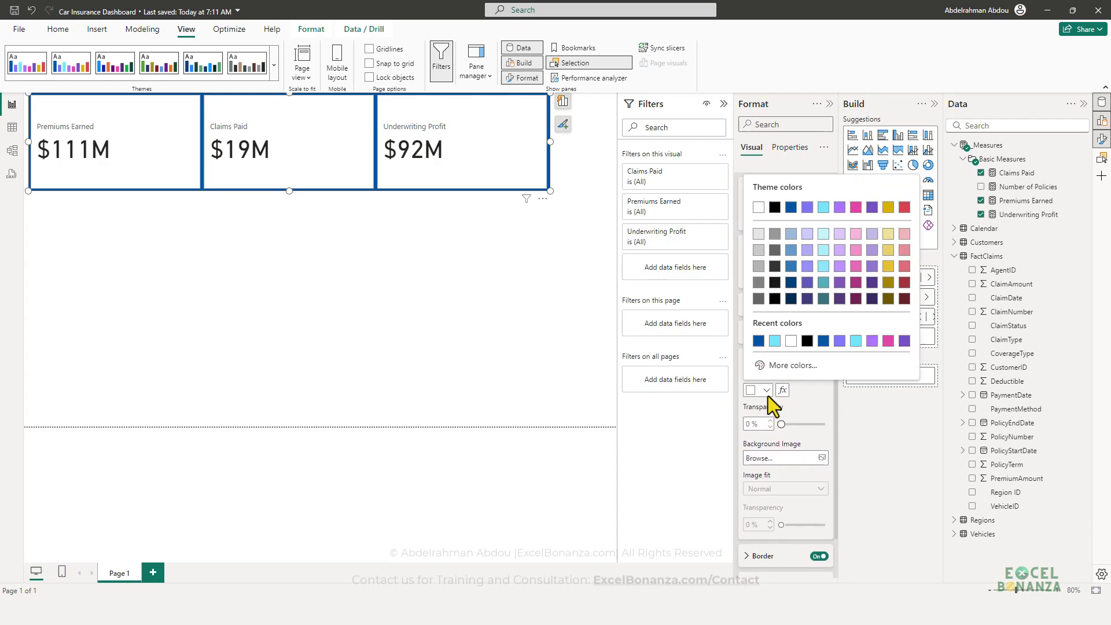
left_click(822, 207)
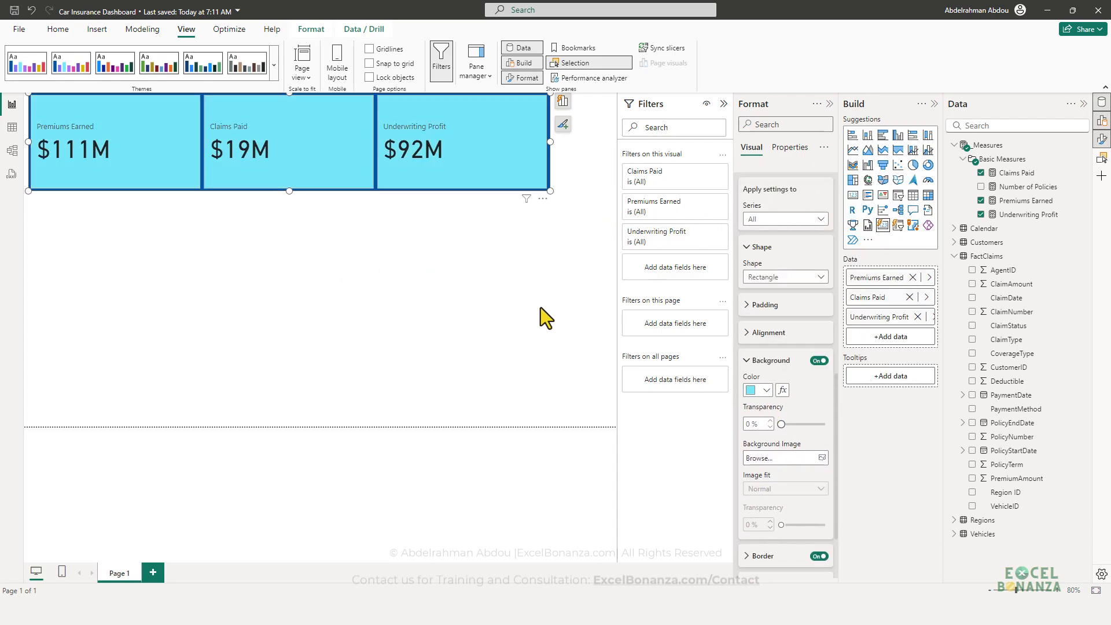
key("alt+Tab")
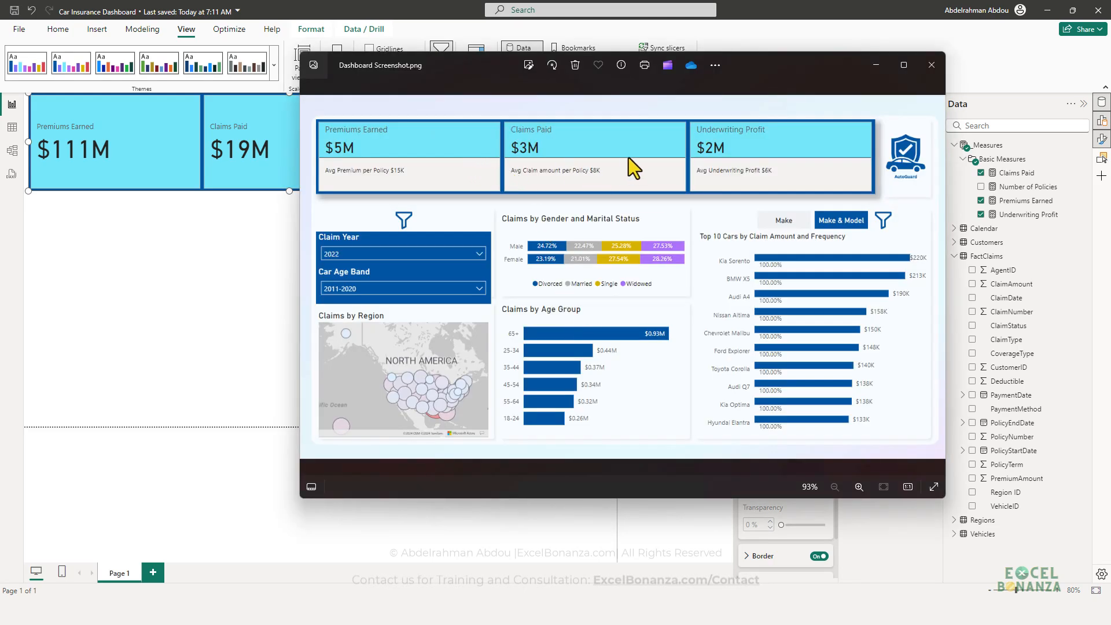
left_click(206, 228)
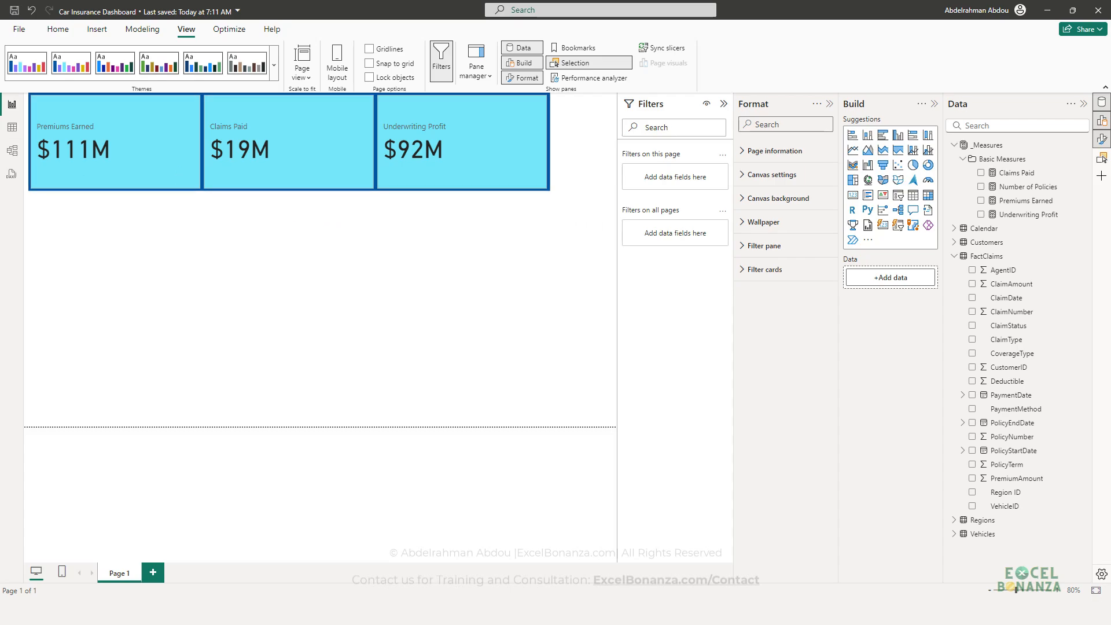
Step: Set the font size of the callout values to 25 for all series in the card visual
key("alt+Tab")
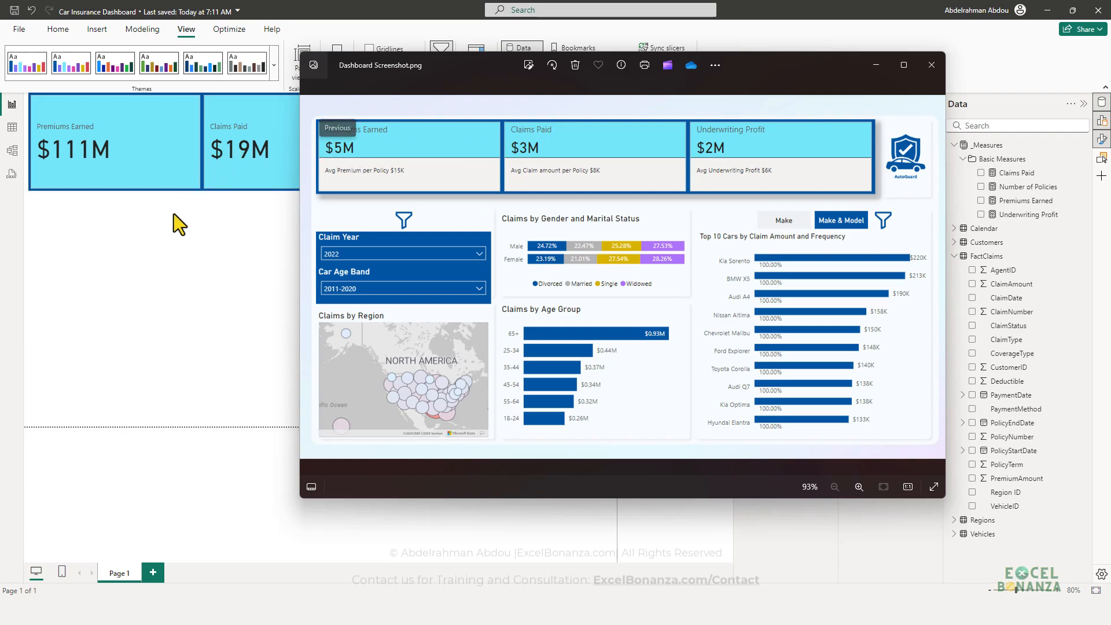
left_click(148, 217)
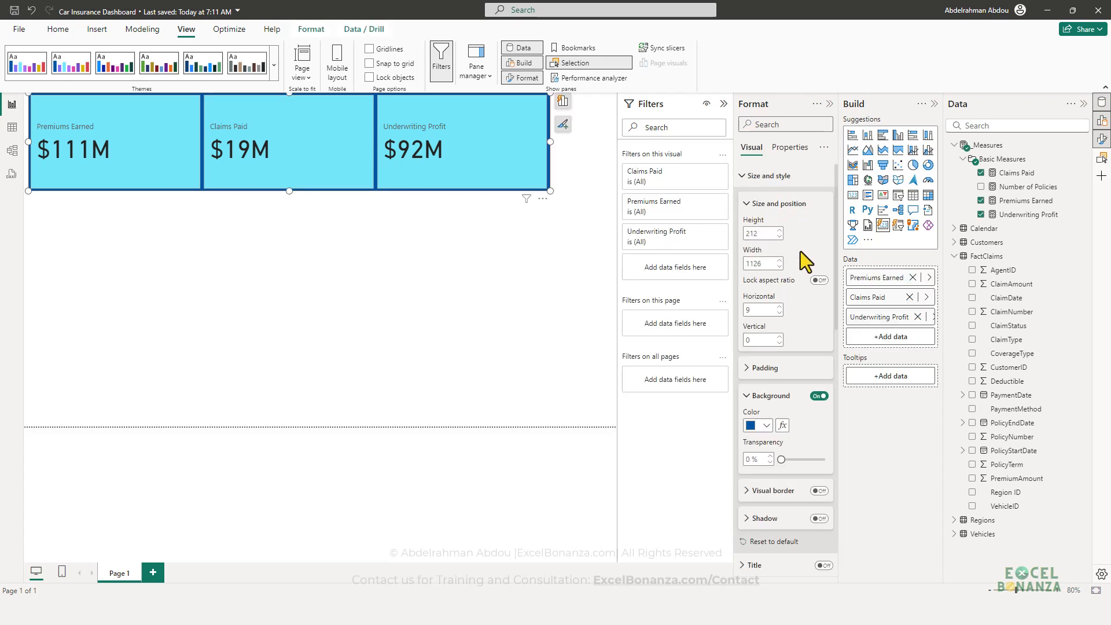
scroll(789, 266, "down", 3)
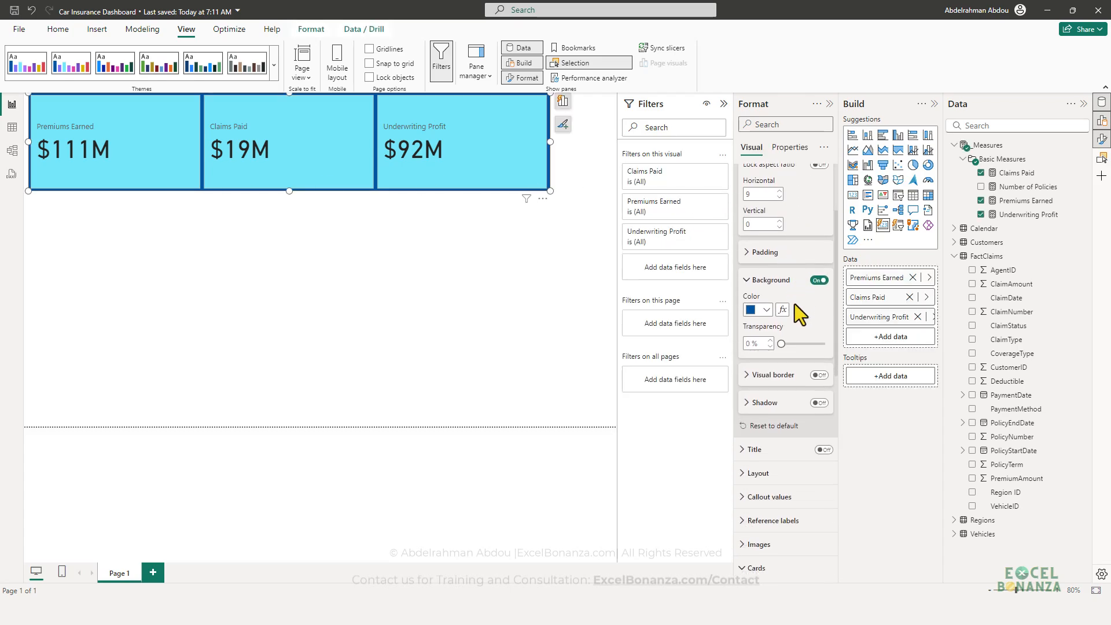
scroll(795, 306, "up", 3)
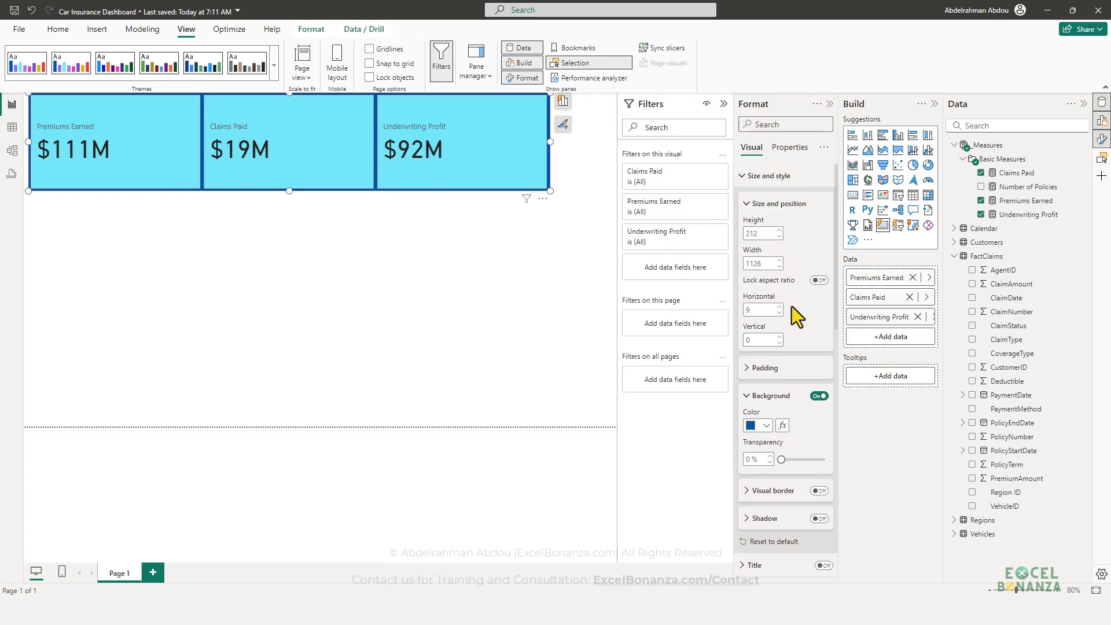
left_click(783, 126)
type("callout")
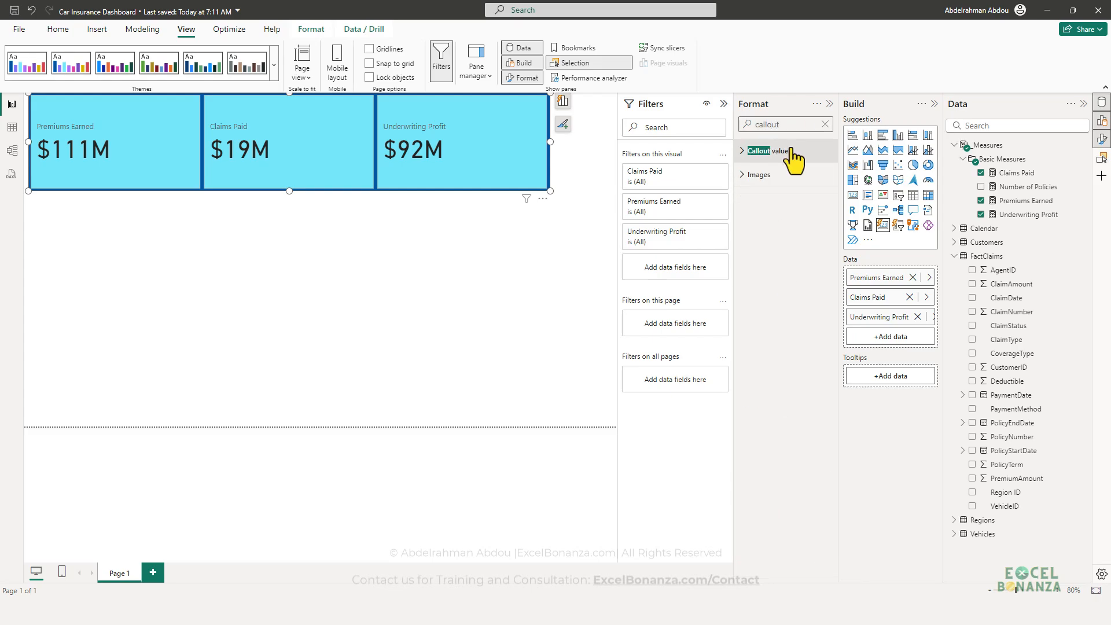
left_click(789, 151)
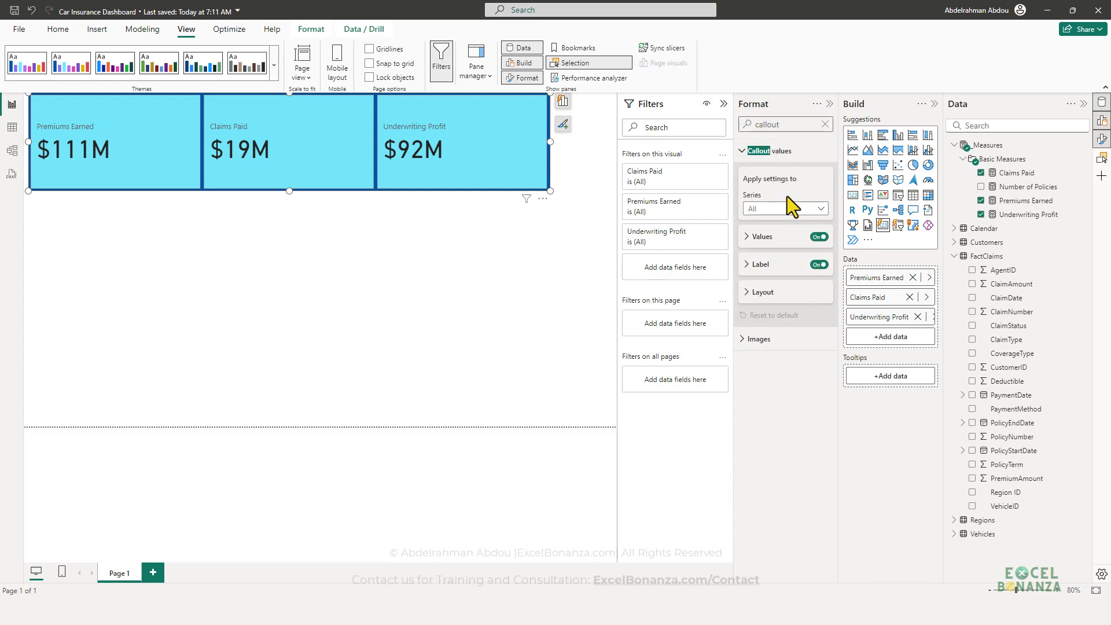
left_click(764, 238)
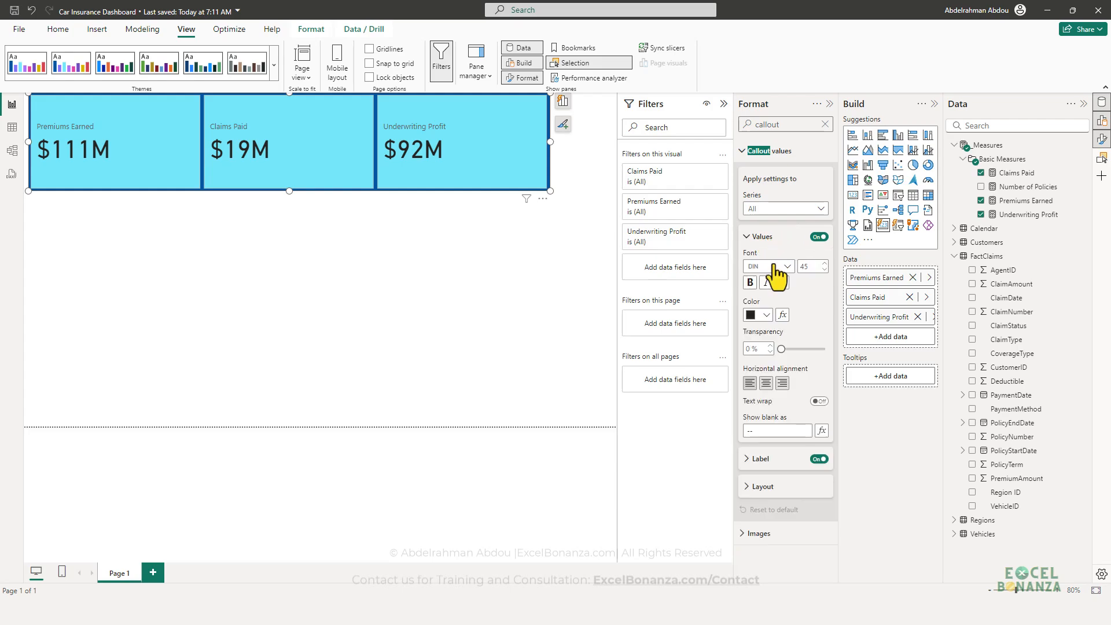
left_click(809, 266)
key("Return")
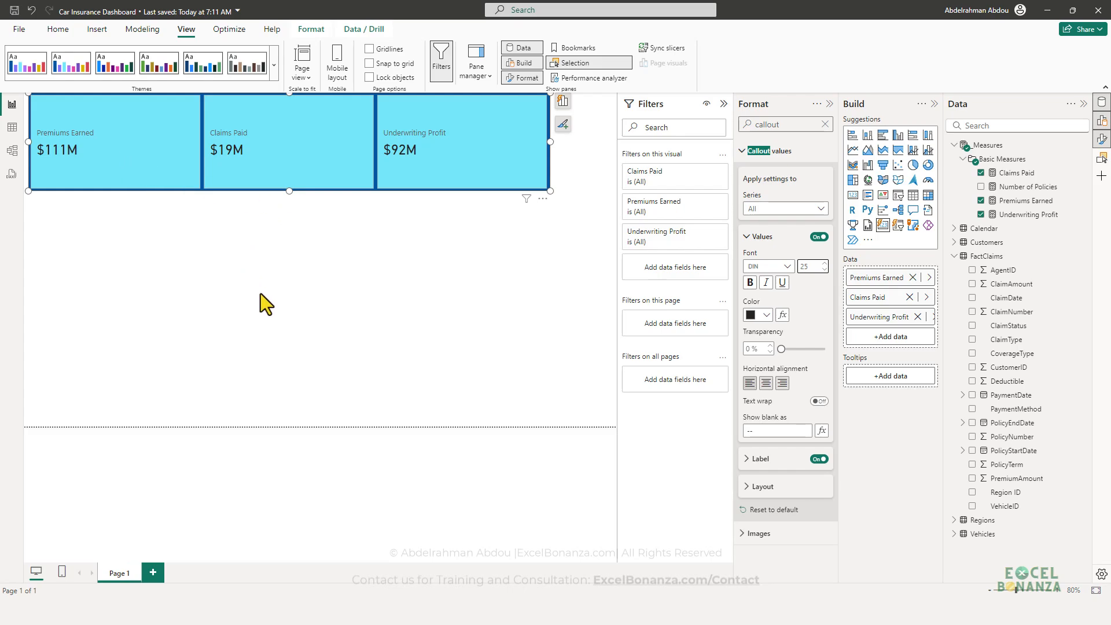
left_click(277, 295)
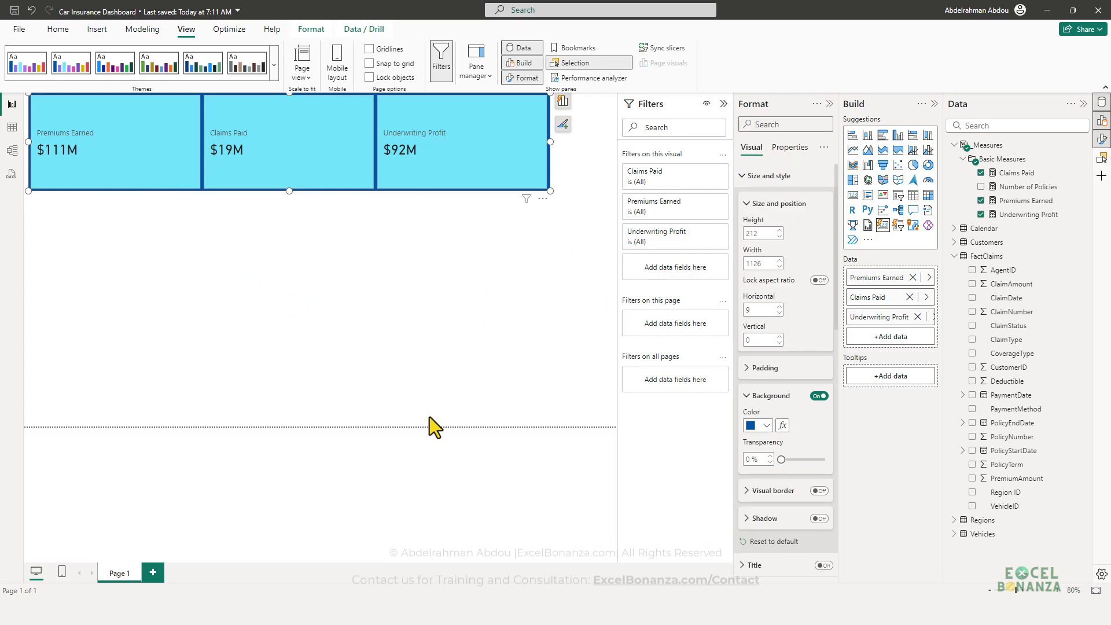
Step: Compare the card headings with Dashboard Screenshot.png and open the label settings of the card visual's callout values
key("alt+Tab")
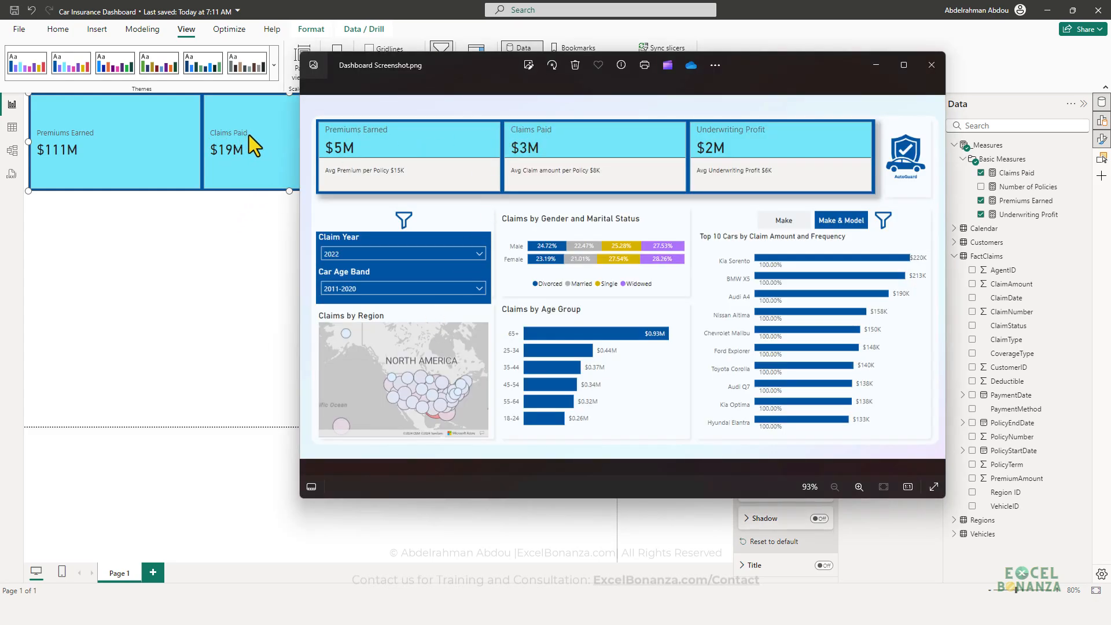
left_click(217, 231)
left_click(429, 189)
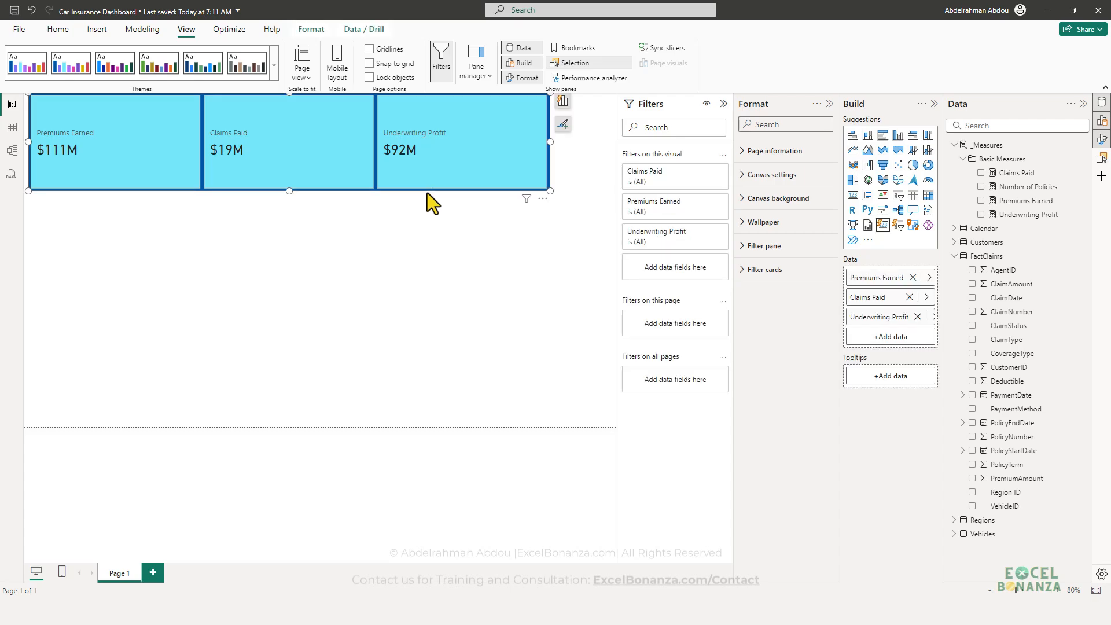
left_click(780, 125)
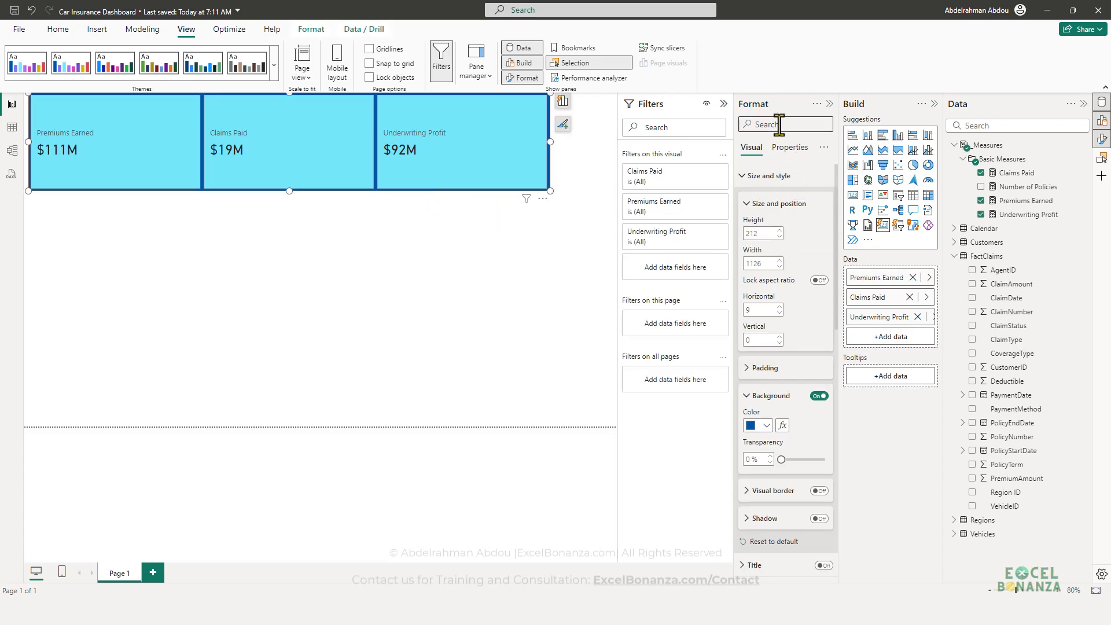
type("label")
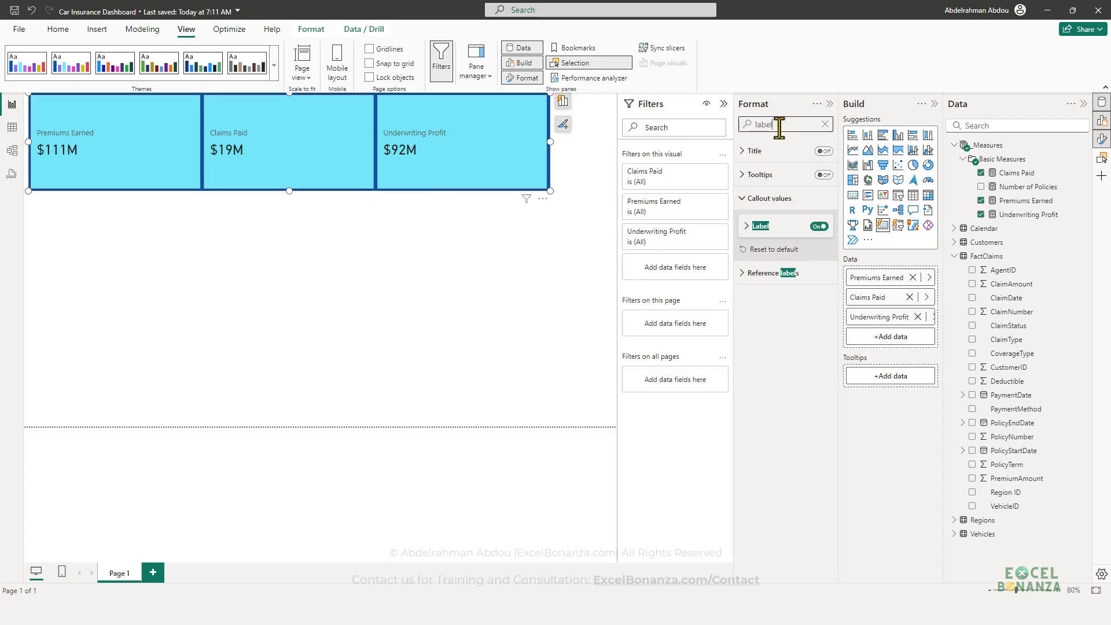
left_click(764, 230)
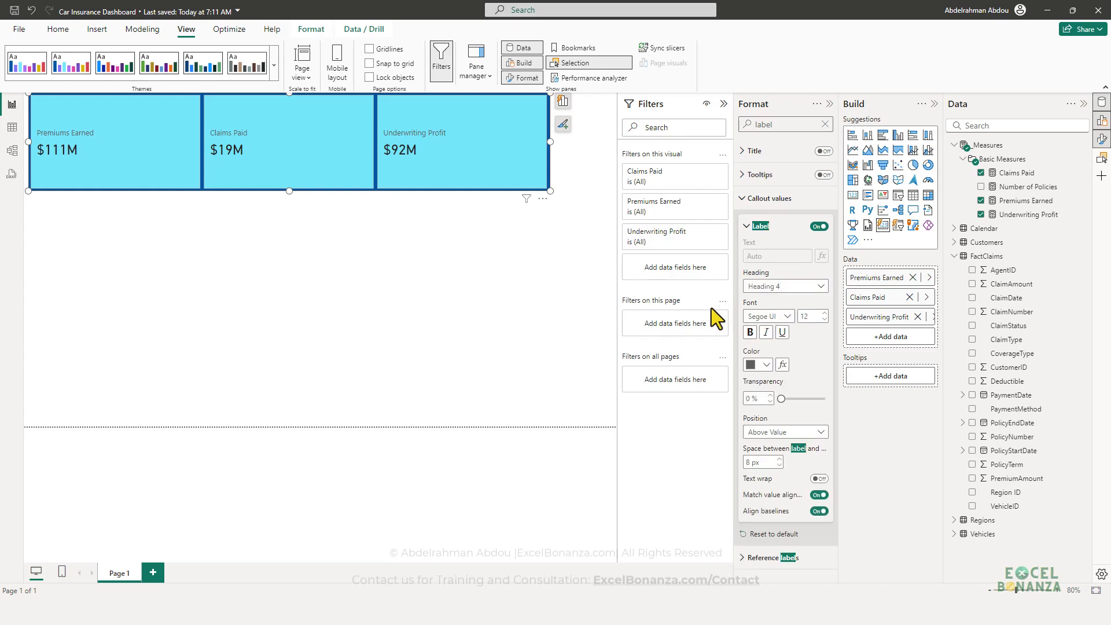
Step: Check in Dashboard Screenshot.png which average figures appear beneath the three callout values
left_click(527, 305)
key("alt+Tab")
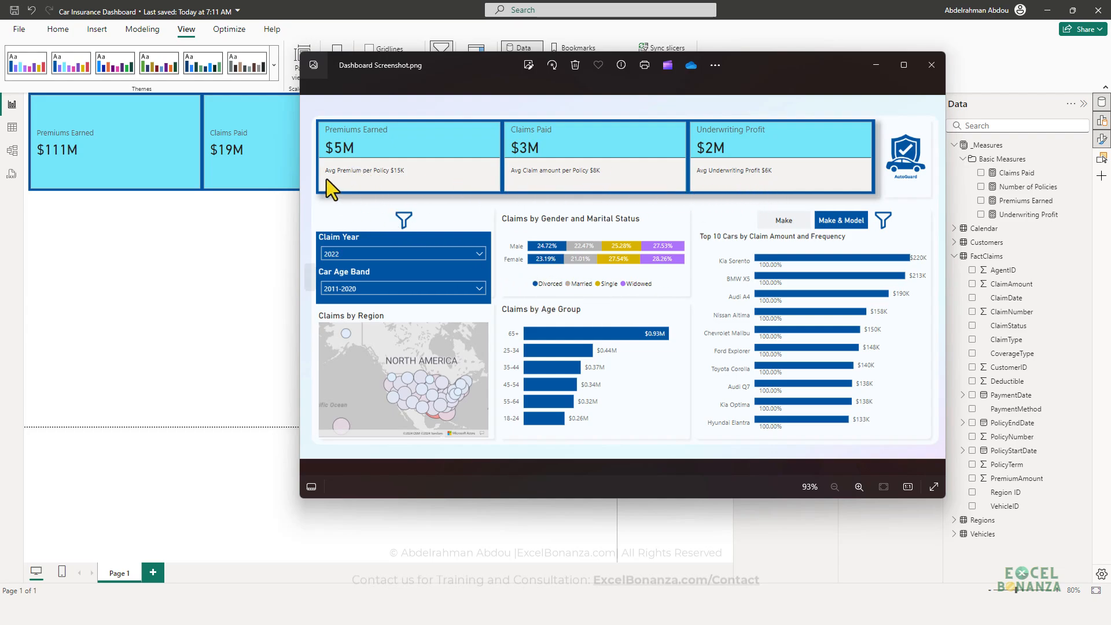
key("alt+Tab")
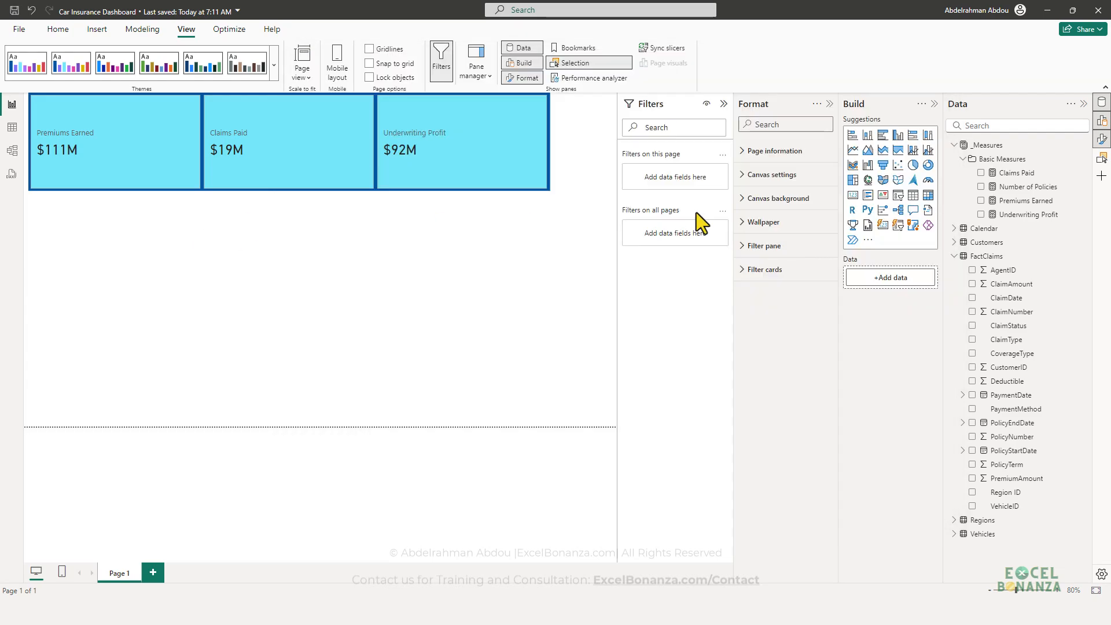
Step: Create the measure Avg Claim Amount = AVERAGE(FactClaims[ClaimAmount]) in the _Measures table
left_click(1081, 146)
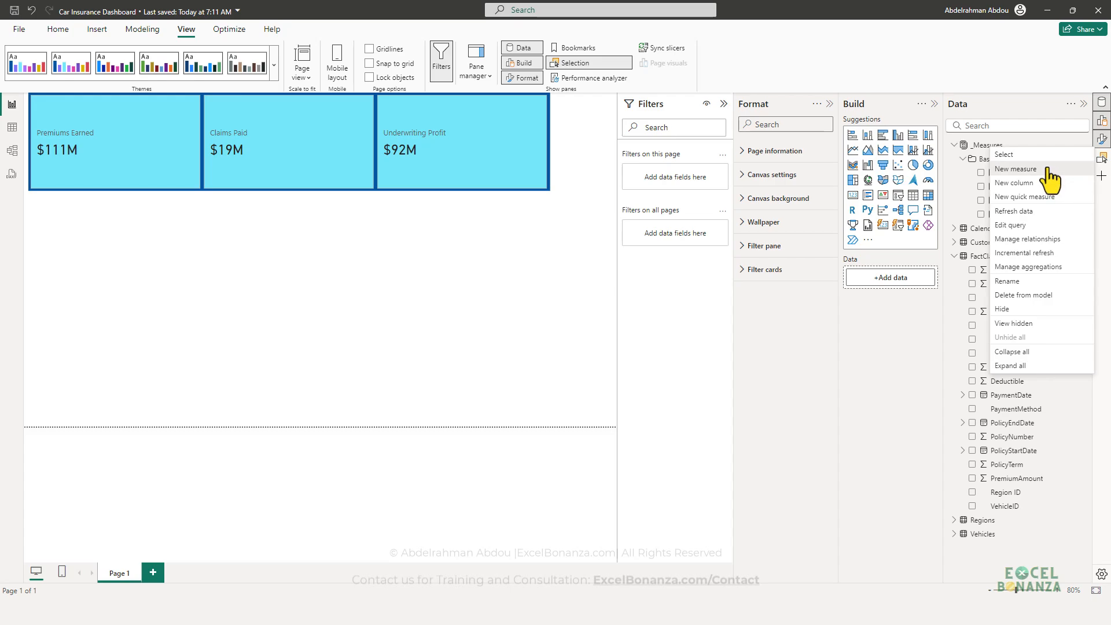
left_click(1049, 170)
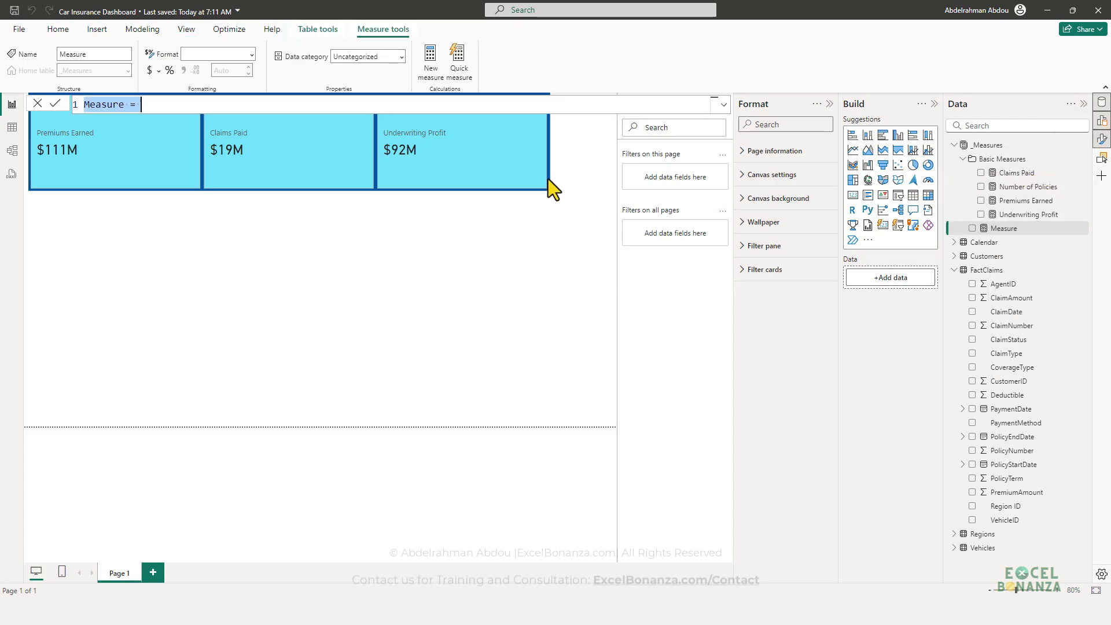
type("A")
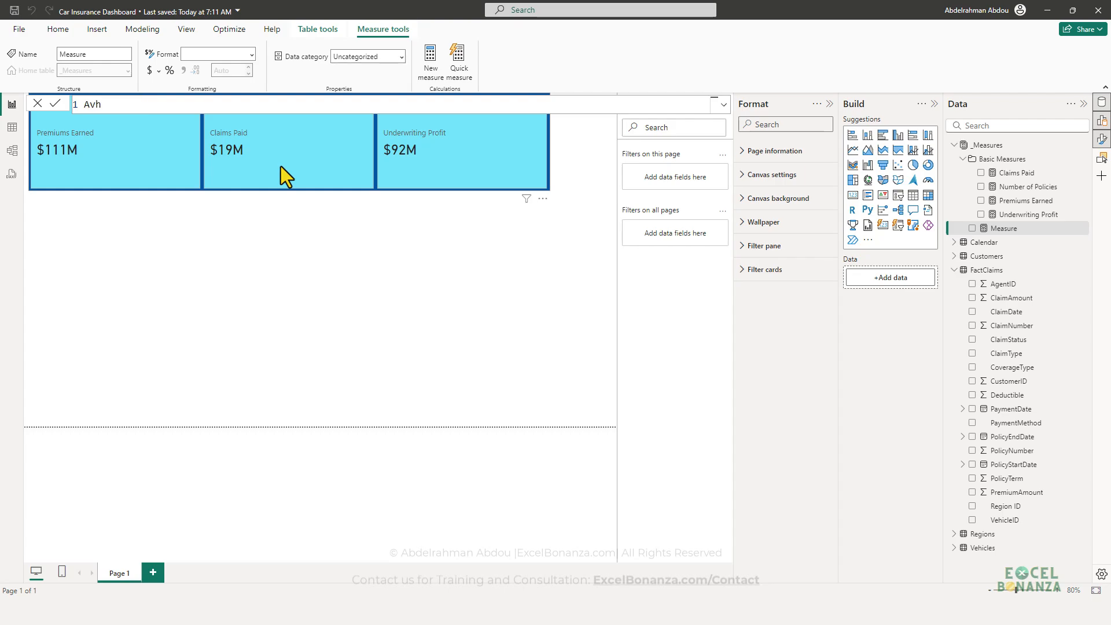
type("vg Claim Amount = ave")
key("Tab")
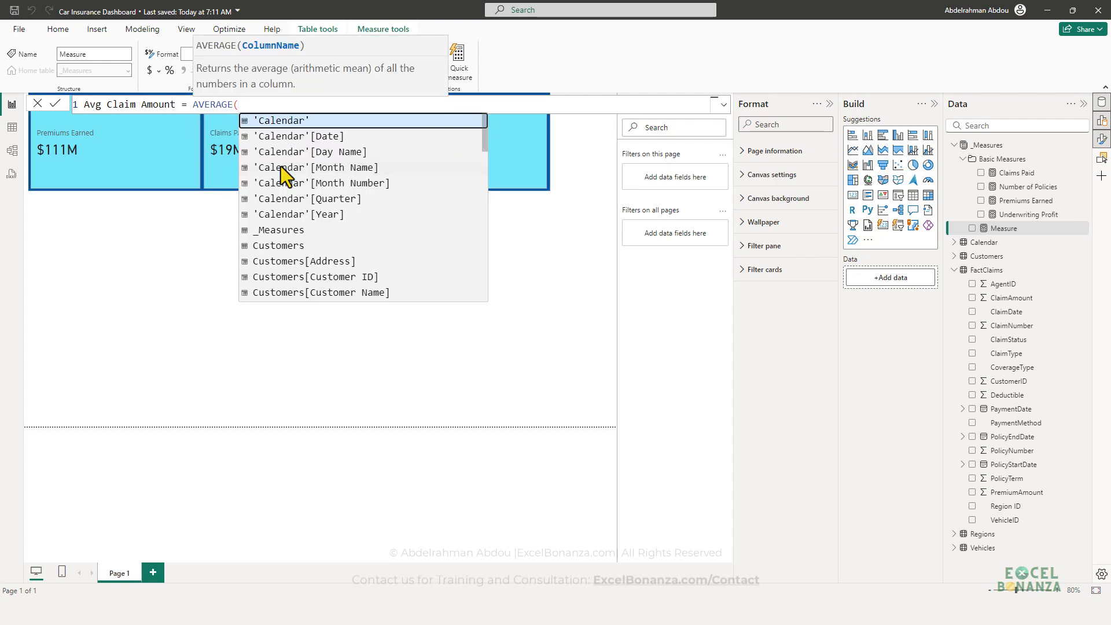
type("claim")
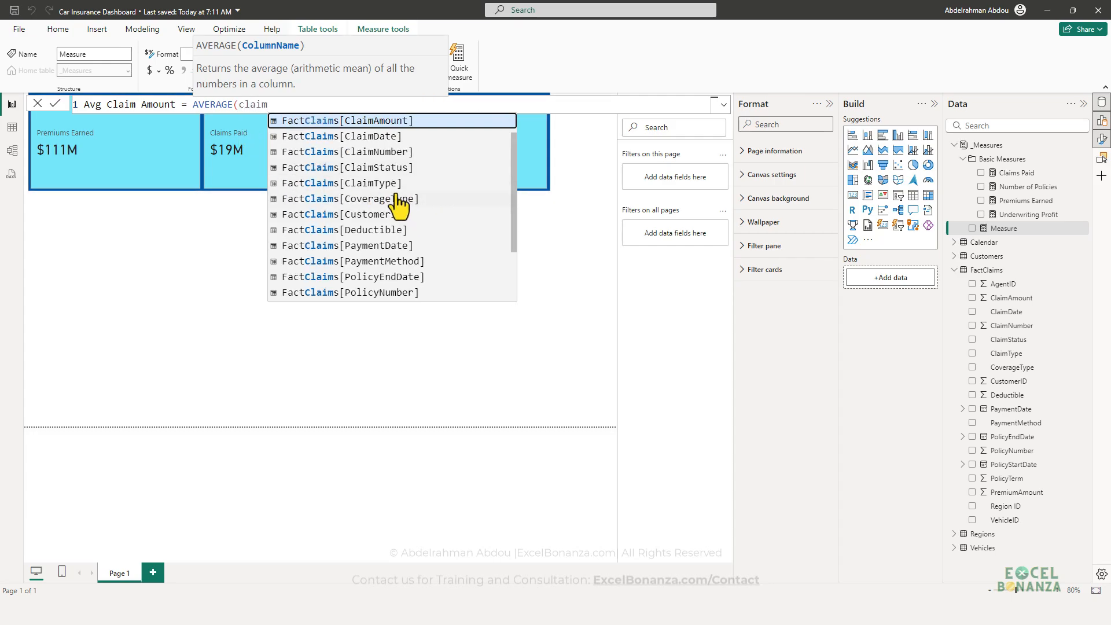
left_click(402, 121)
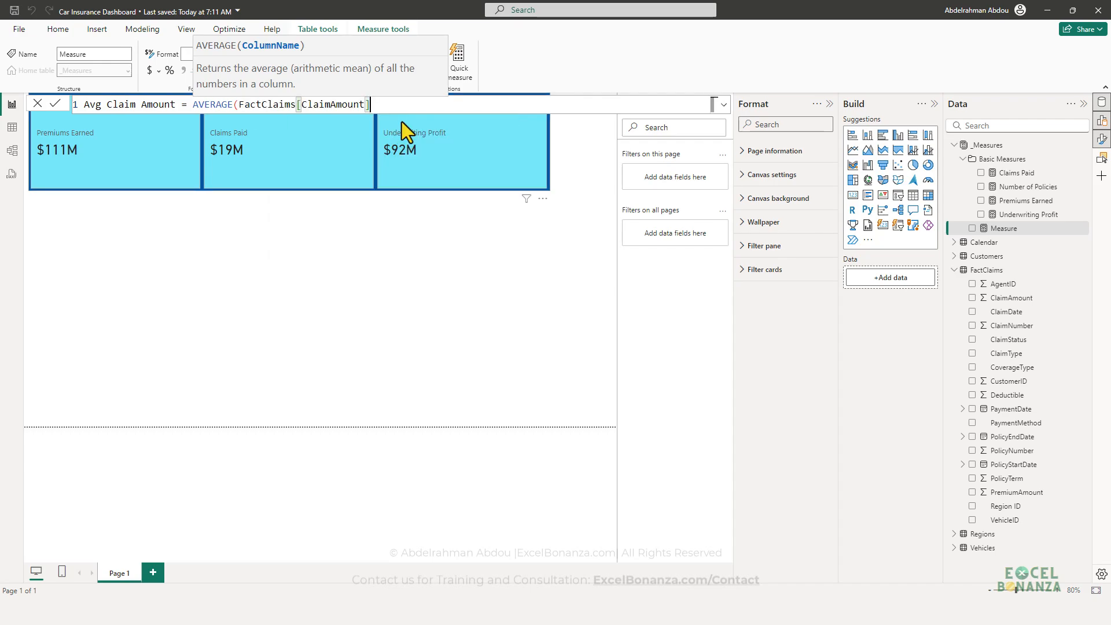
type(")")
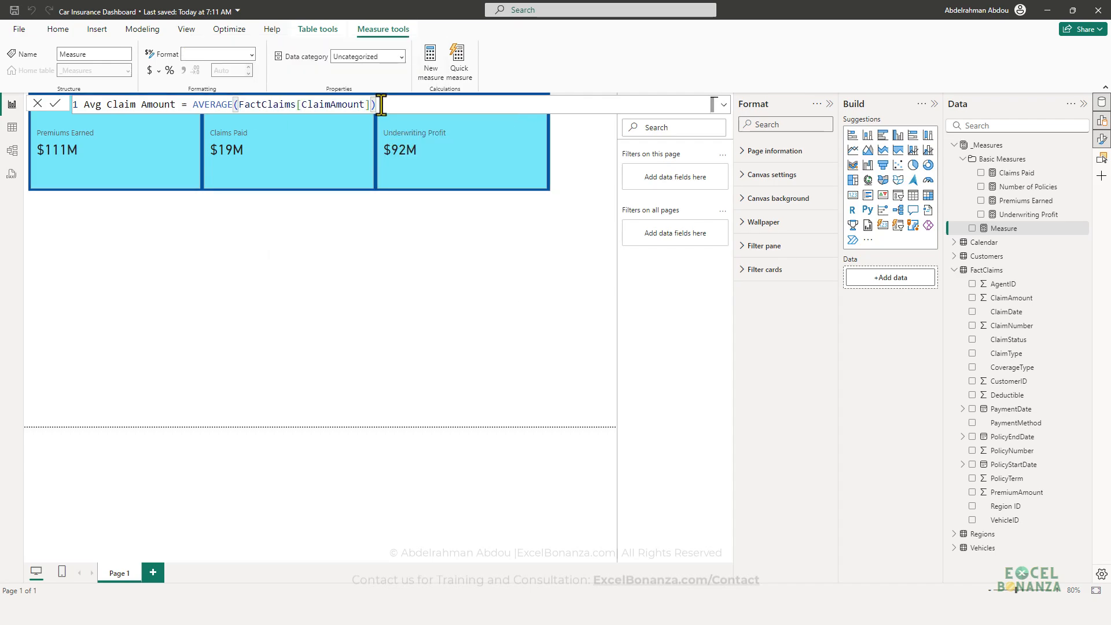
key("Return")
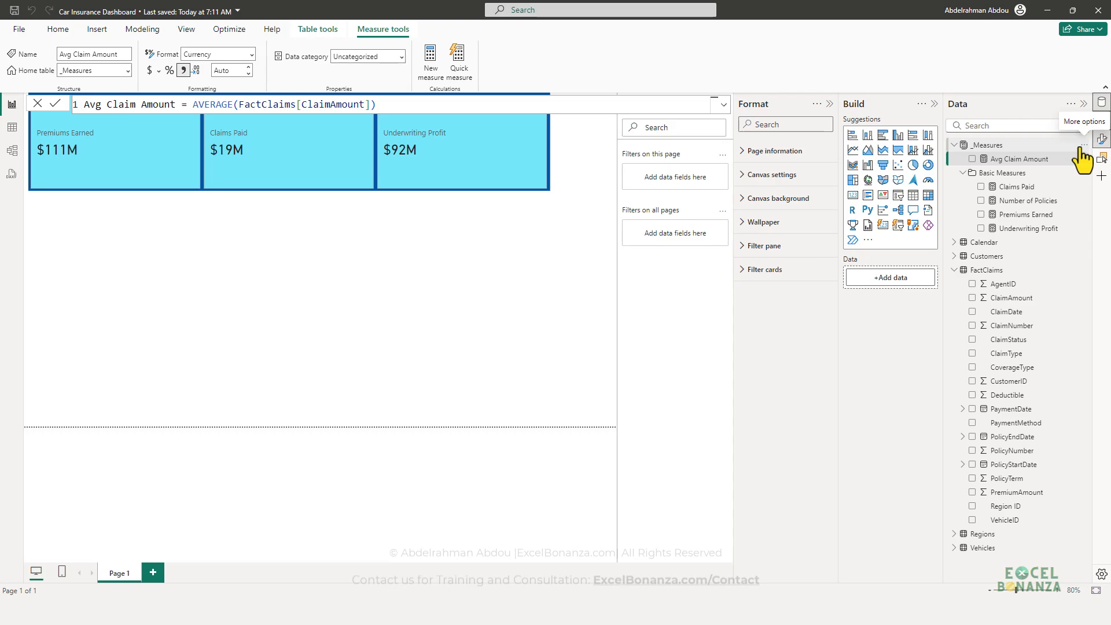
Step: Create the measure Avg Premium Earned = AVERAGE(FactClaims[PremiumAmount]) in the _Measures table
left_click(1082, 147)
left_click(1042, 171)
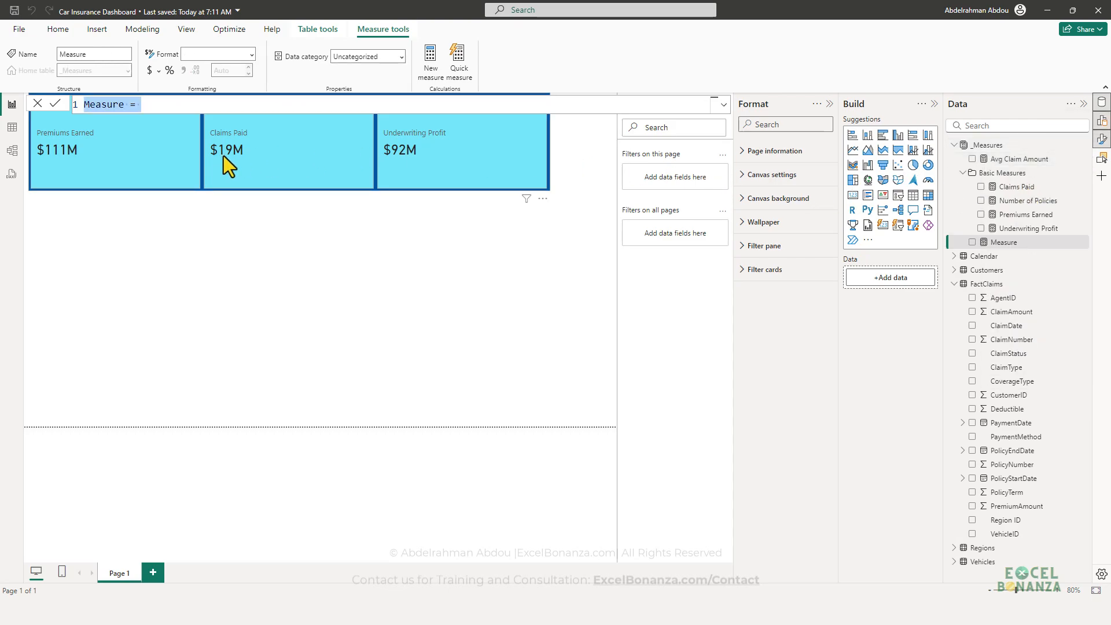
type("Avg Prem")
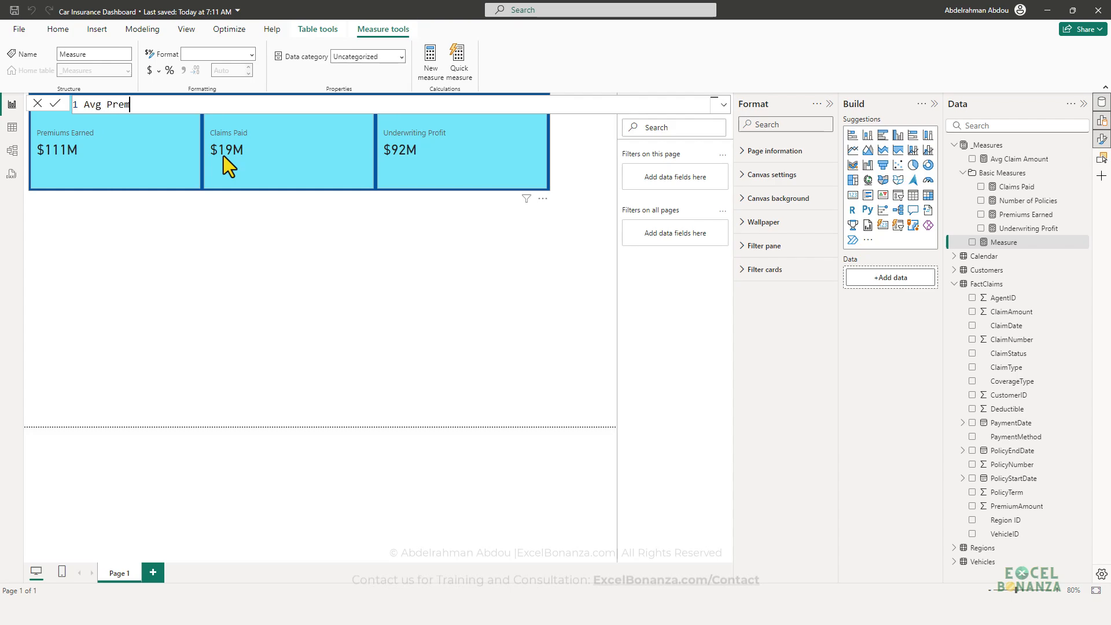
type("ium Earned = AVERAGE(")
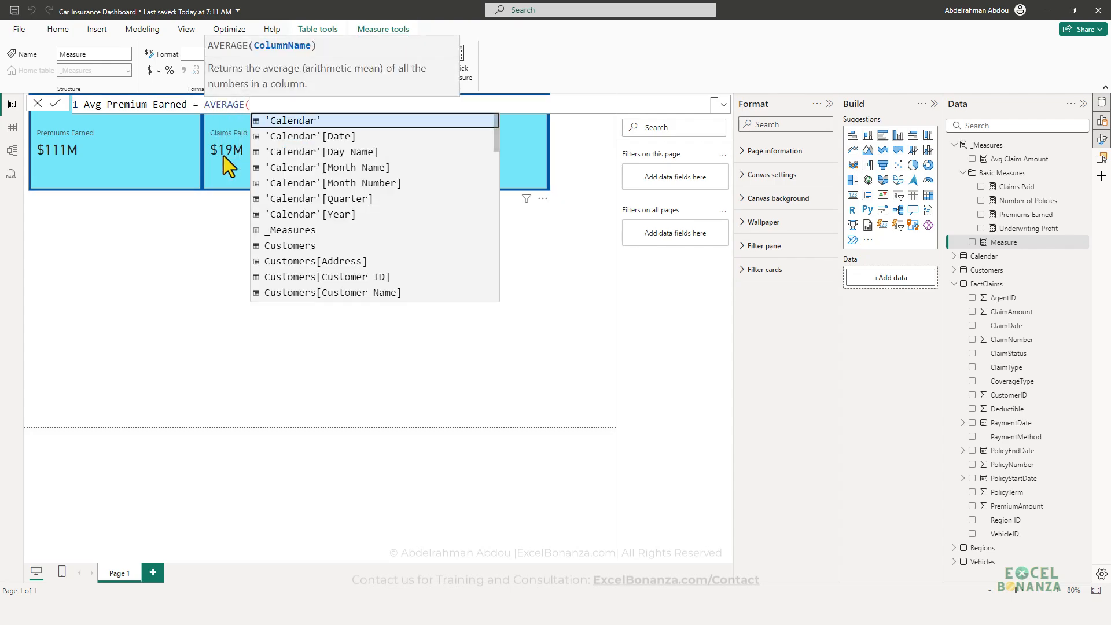
type("prem")
key("Tab")
type(")")
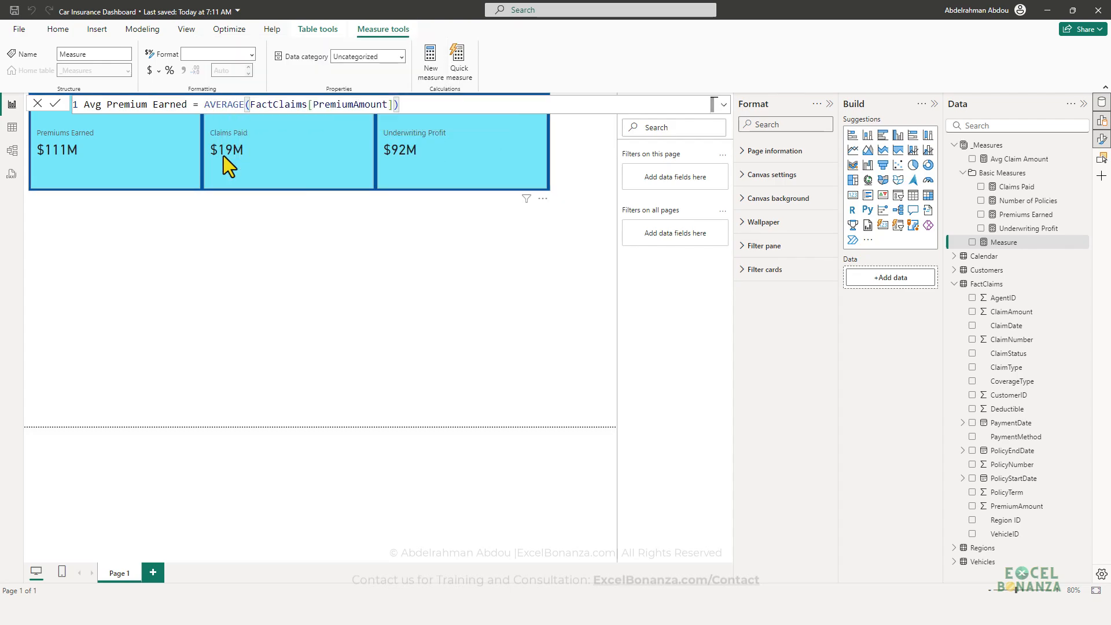
key("Return")
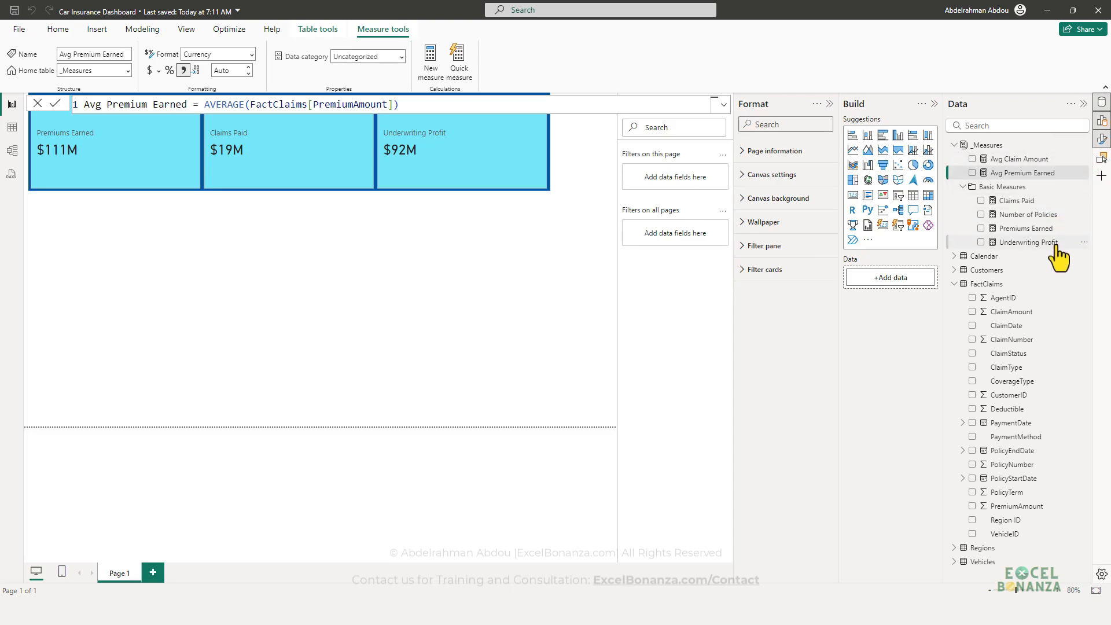
Step: Review the Number of Policies formula and start a new measure in _Measures named Average Underwriting Amount Per Policy
left_click(1024, 214)
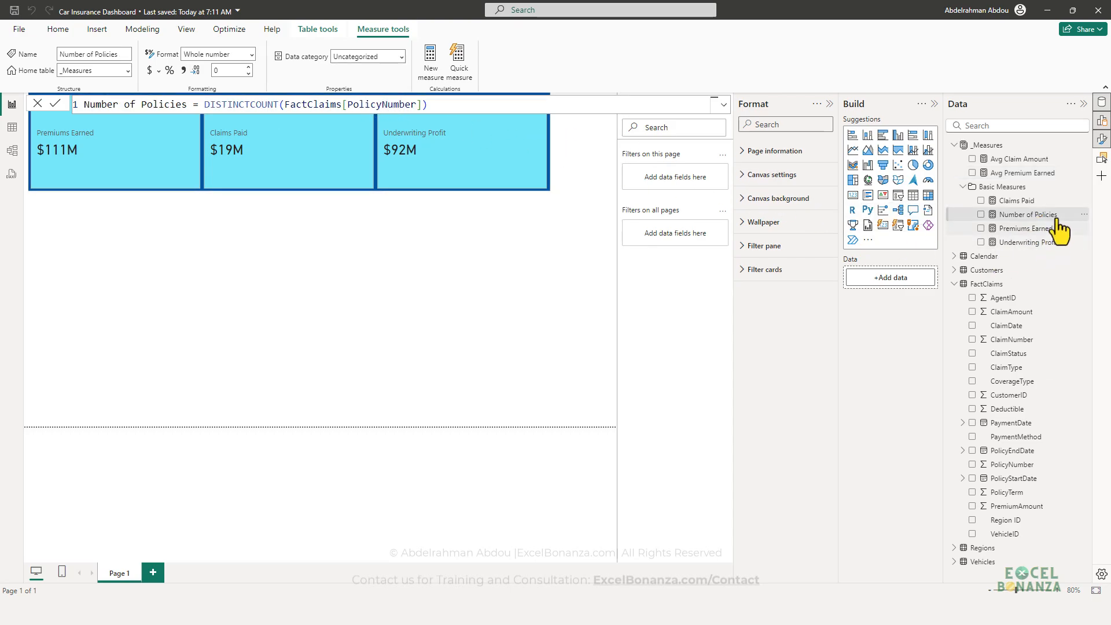
left_click(1084, 159)
left_click(1032, 186)
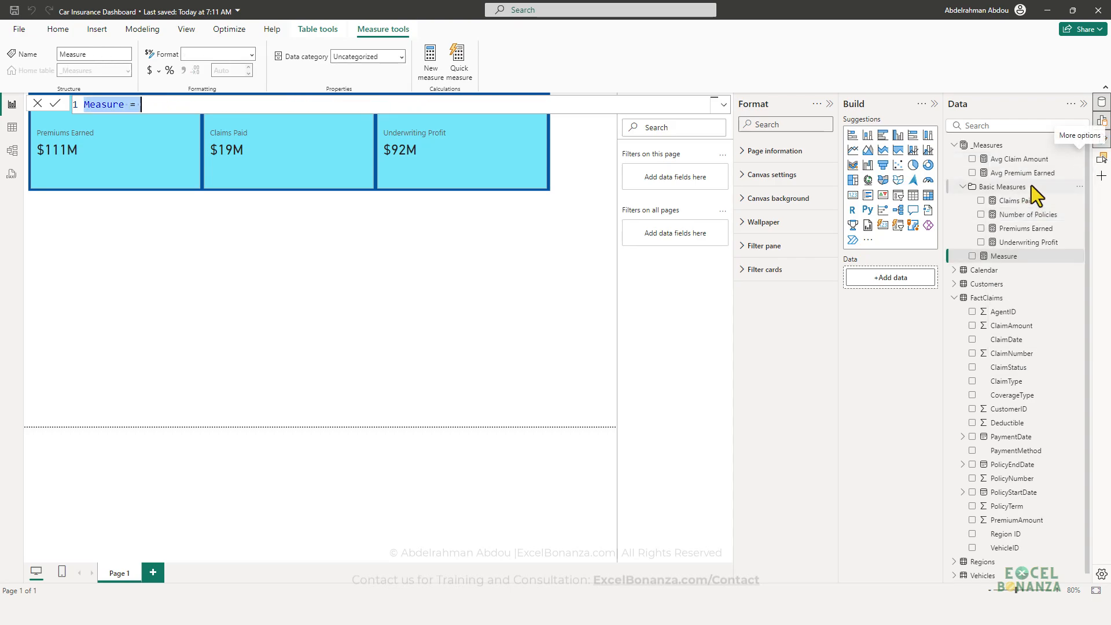
type("verage")
key("BackSpace")
key("BackSpace")
key("BackSpace")
key("BackSpace")
key("BackSpace")
key("BackSpace")
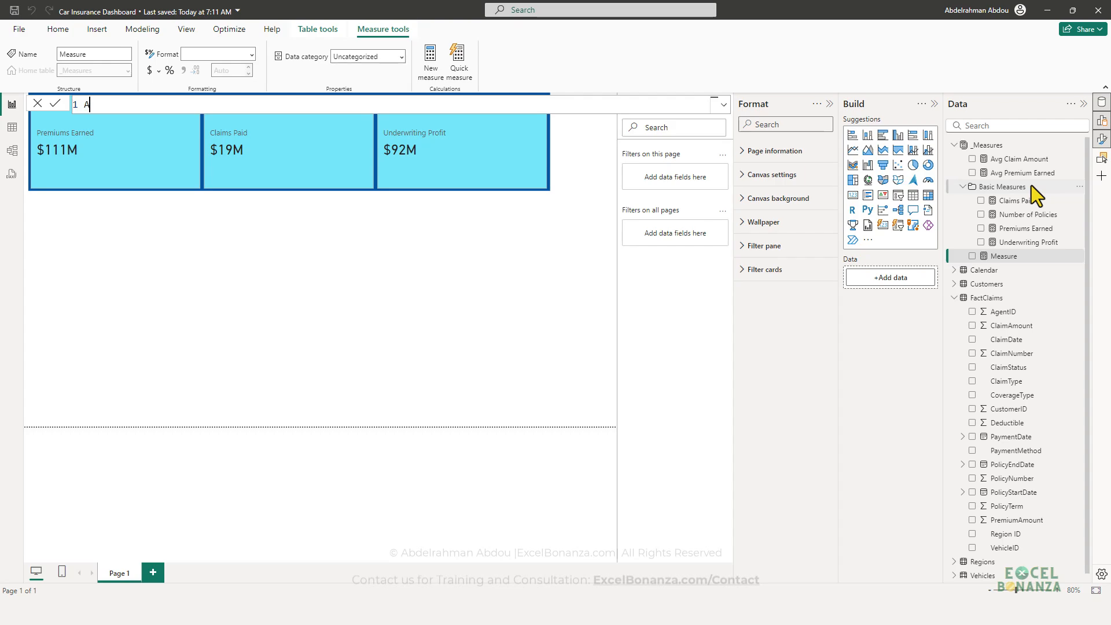
type("Average Underwrting")
key("BackSpace")
key("BackSpace")
key("BackSpace")
key("BackSpace")
type("iting Amount Per Policy")
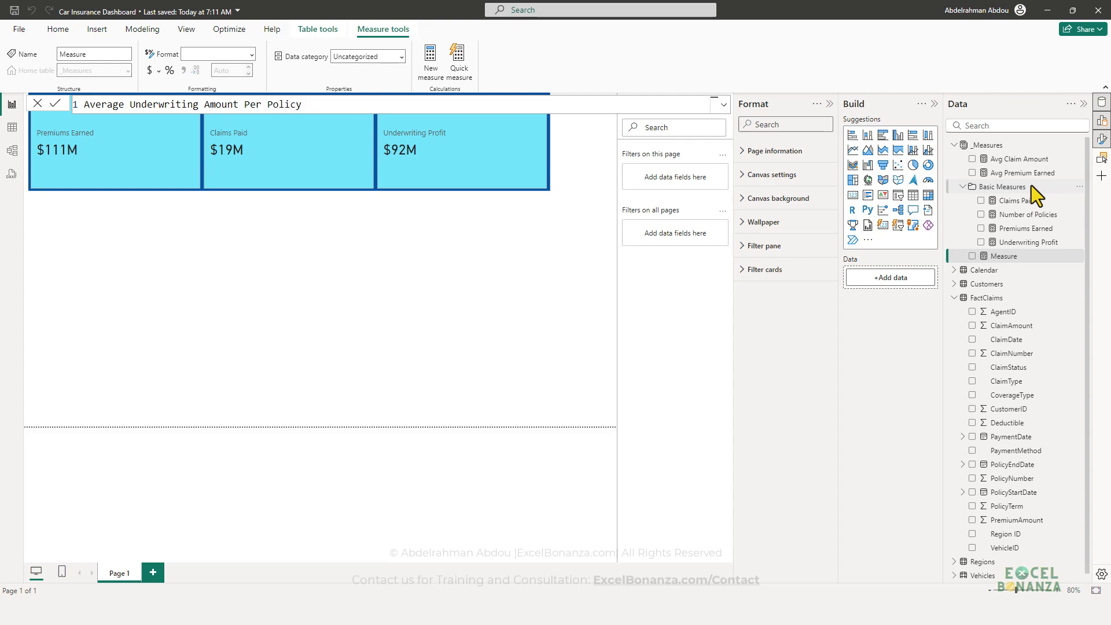
Step: Define the Average Underwriting Amount Per Policy measure as DIVIDE([Underwriting Profit],[Number of Policies]) and commit it
type(" = divid")
key("Tab")
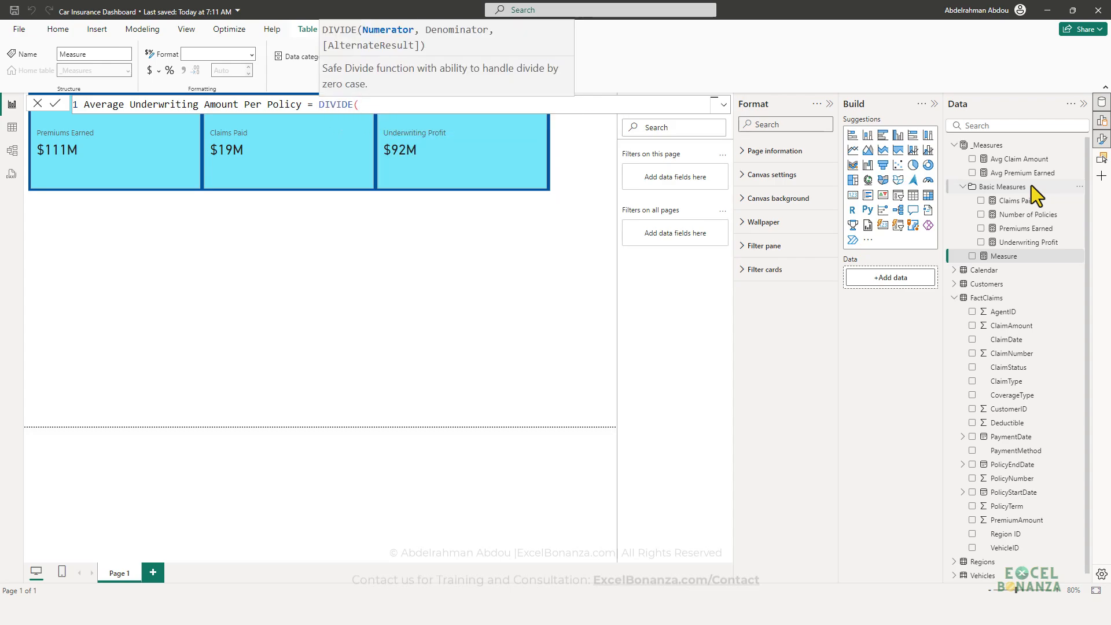
type("[under")
key("Tab")
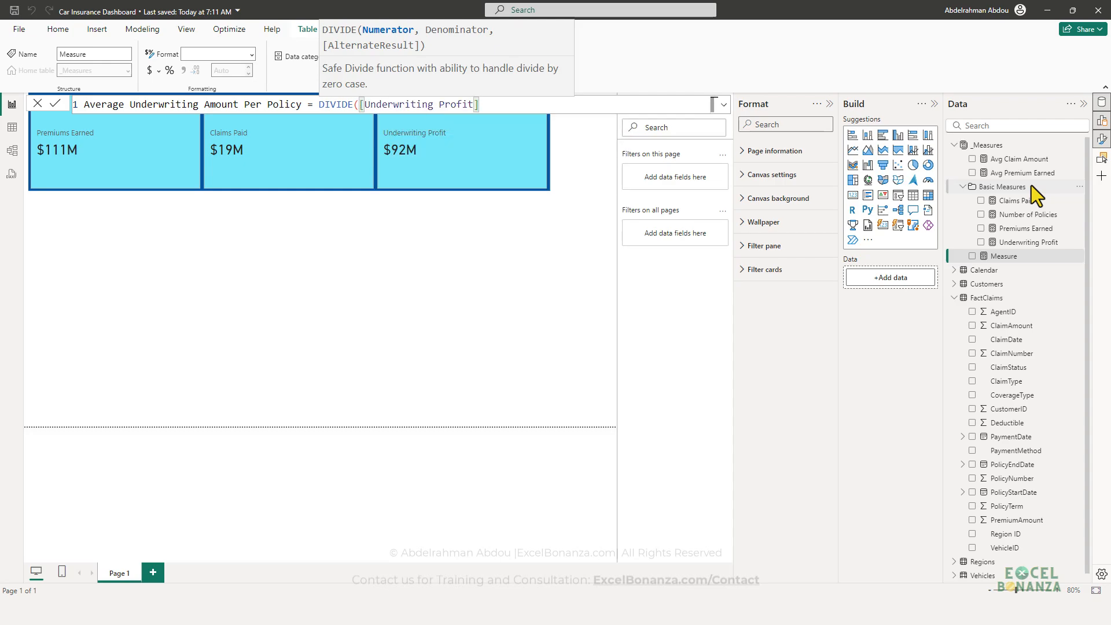
type(",")
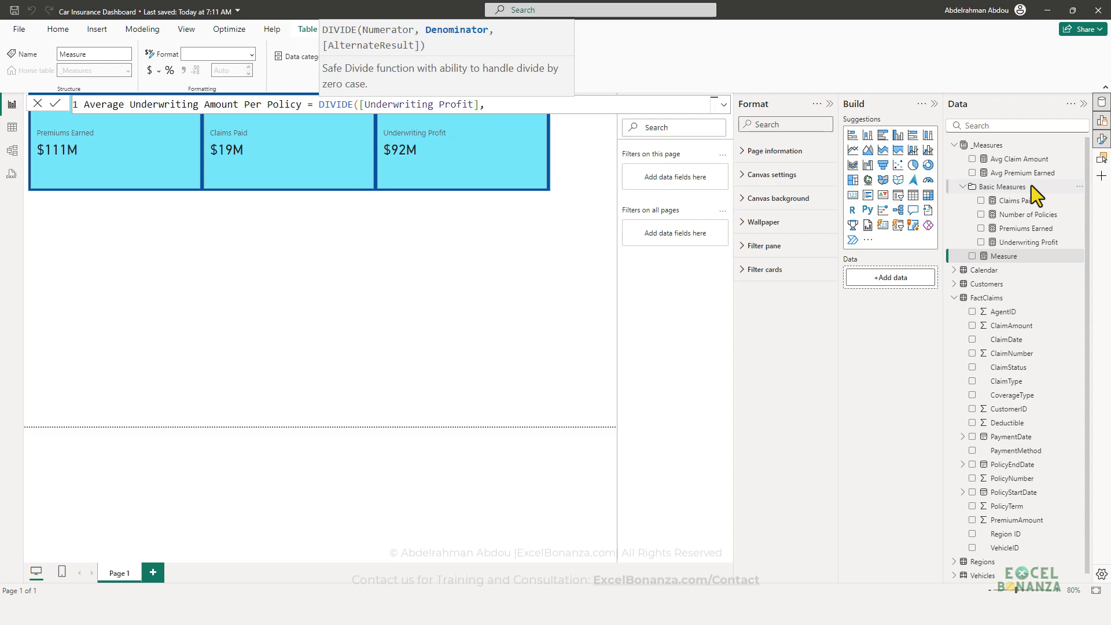
type("poli")
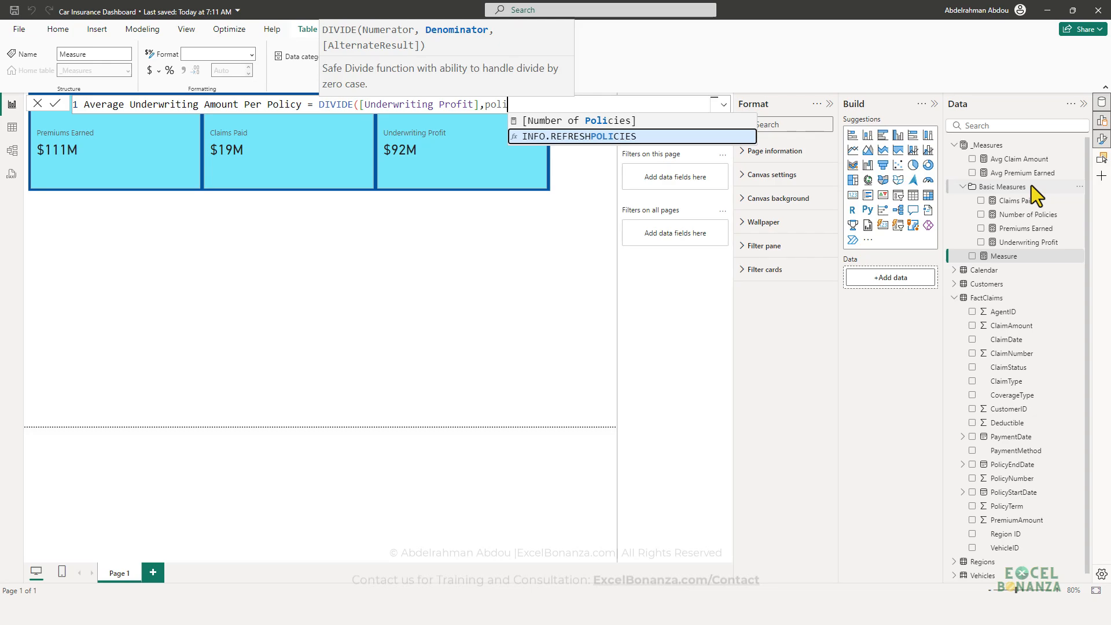
key("Up")
key("Tab")
type(")")
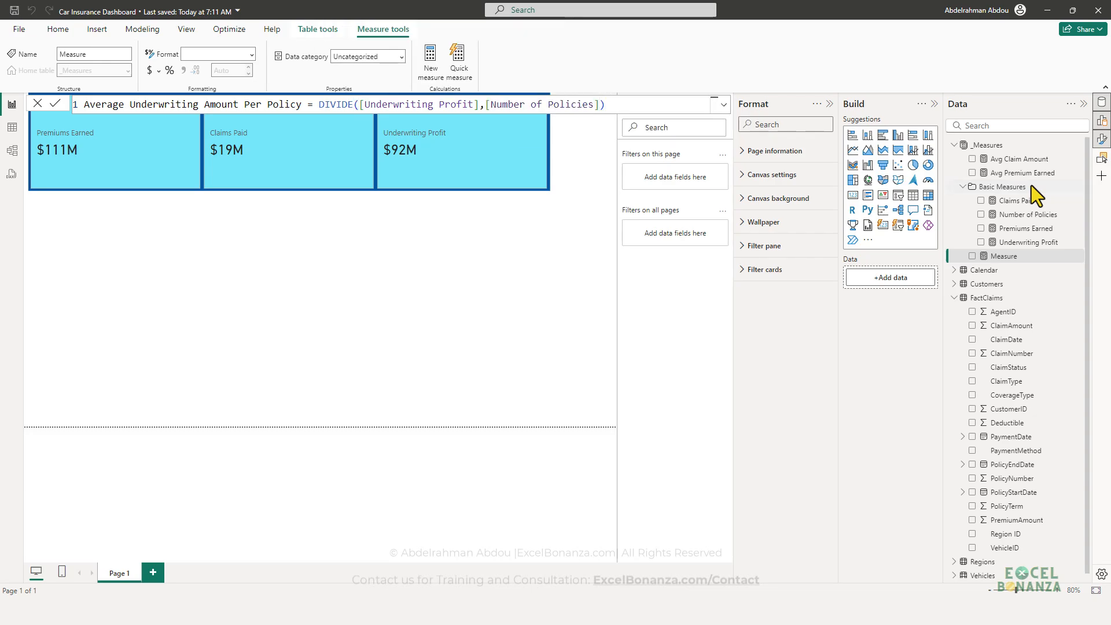
key("Return")
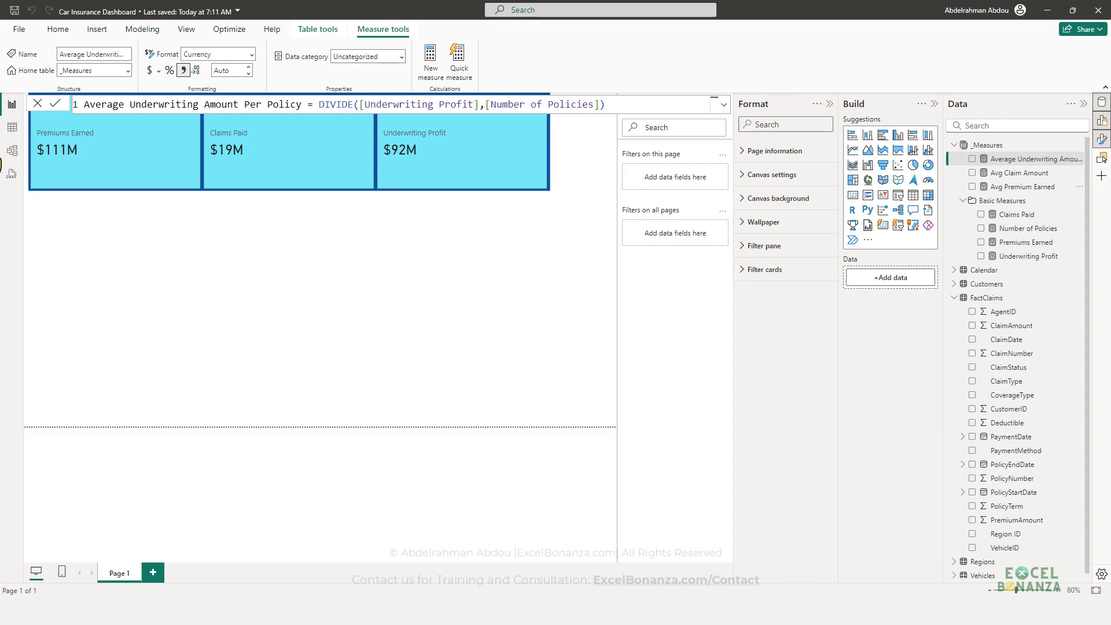
Step: In the model view, group the average underwriting, claim and premium measures in a display folder named Average Measures
left_click(12, 150)
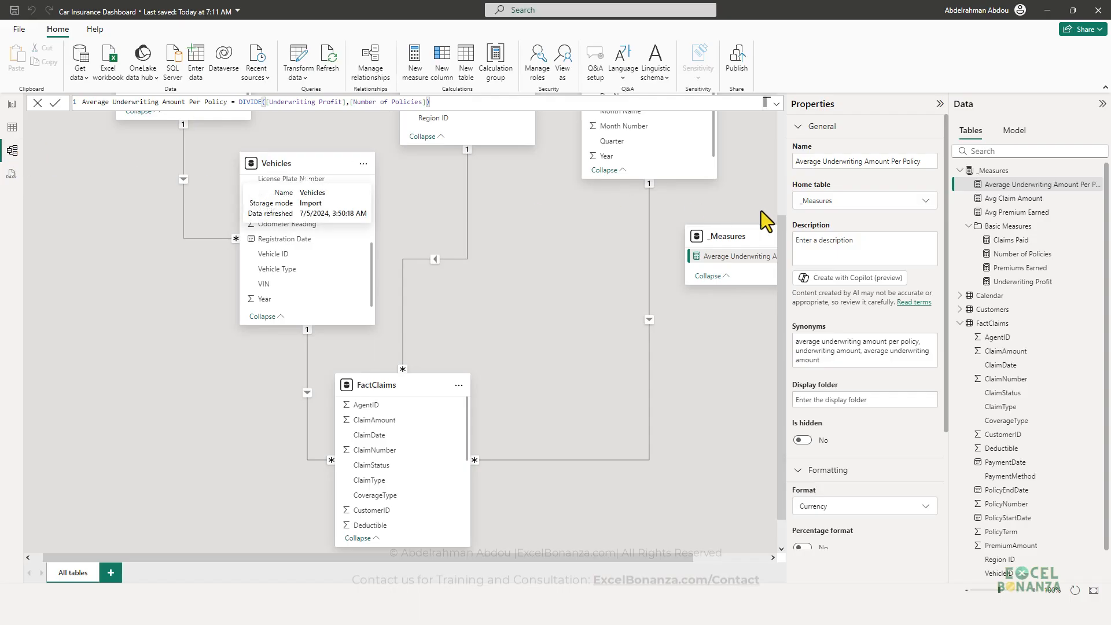
left_click(1038, 199, "ctrl")
left_click(1034, 212, "ctrl")
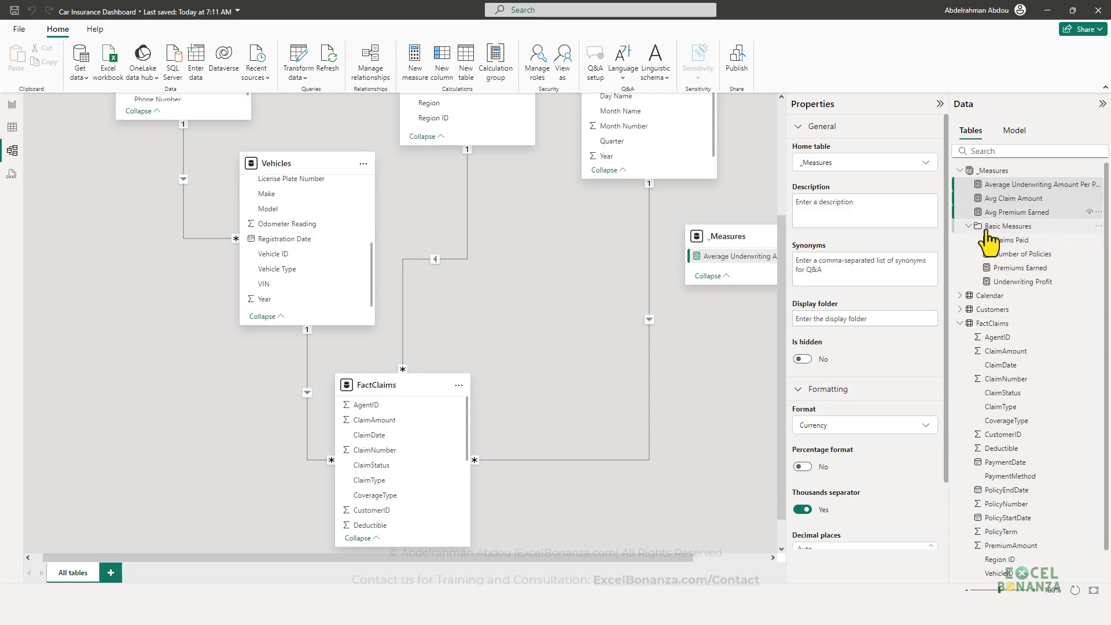
left_click(1035, 187, "ctrl")
left_click(1036, 186, "ctrl")
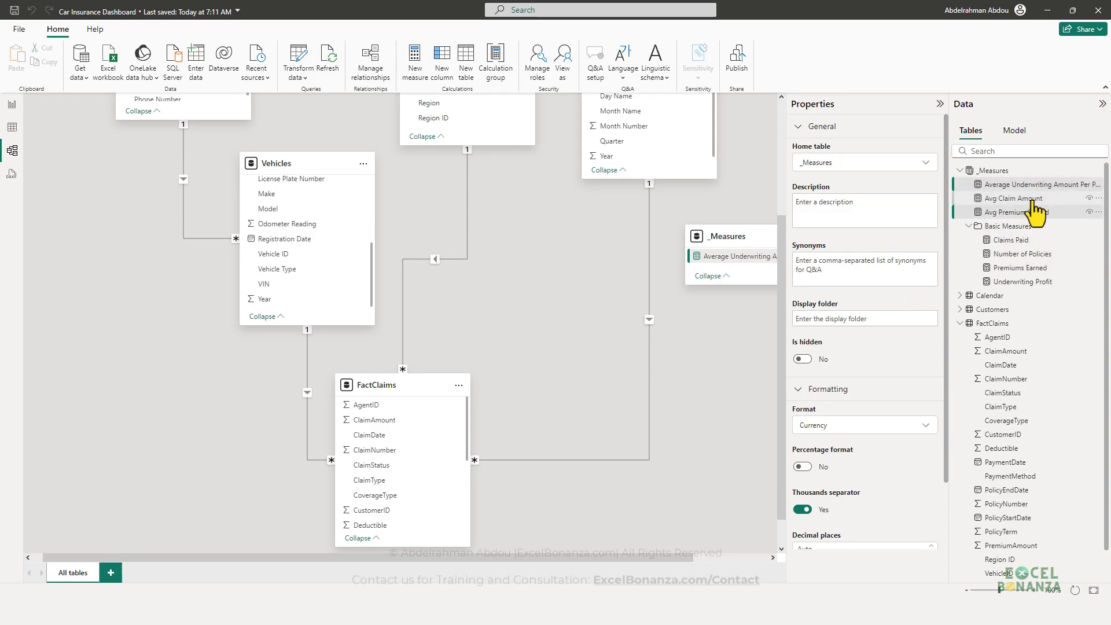
left_click(864, 319)
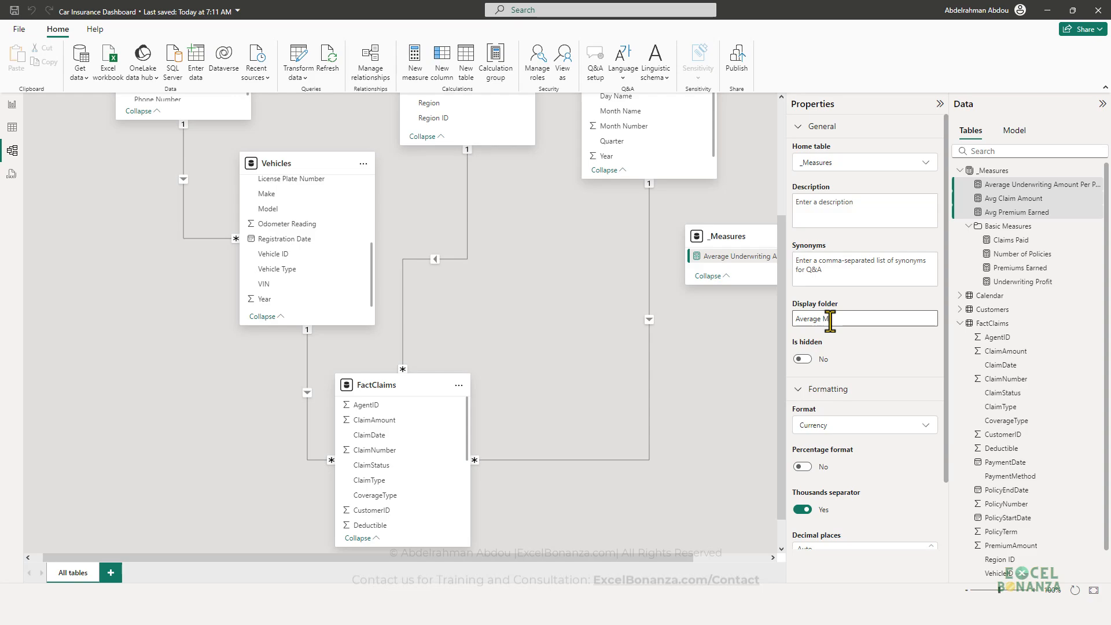
key("Return")
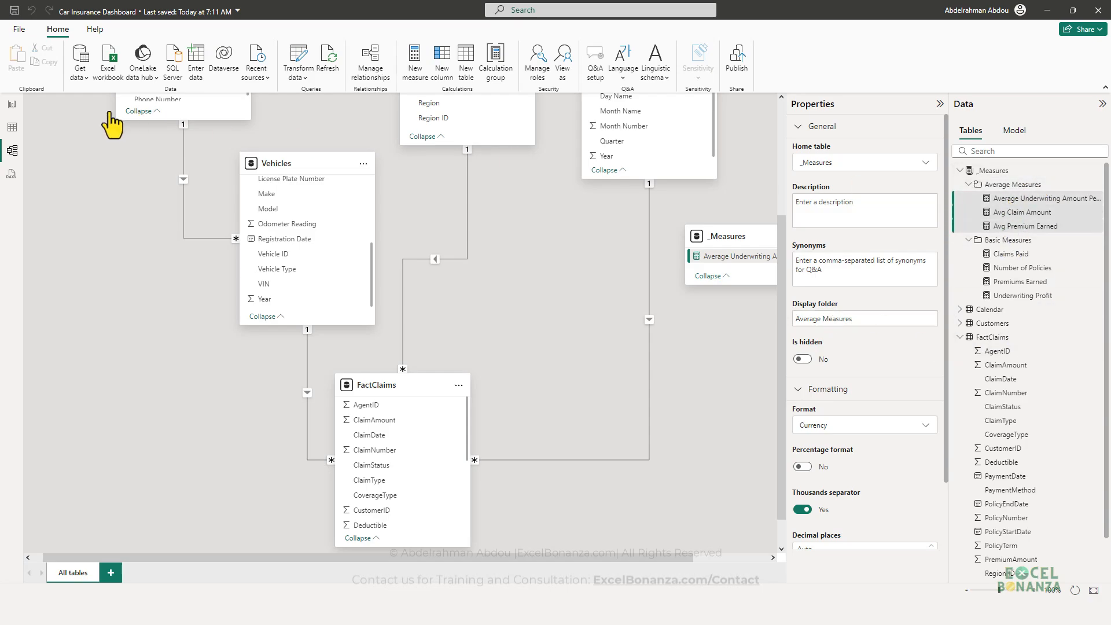
Step: Return to the report page and check the average figures under the KPI cards in Dashboard Screenshot.png
left_click(12, 106)
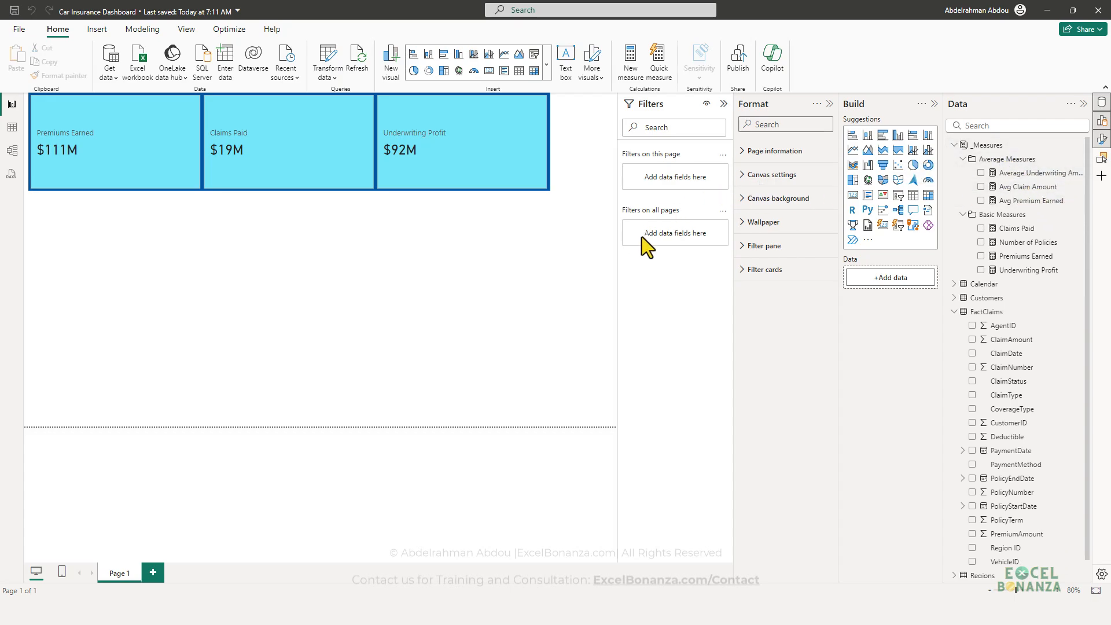
key("alt+Tab")
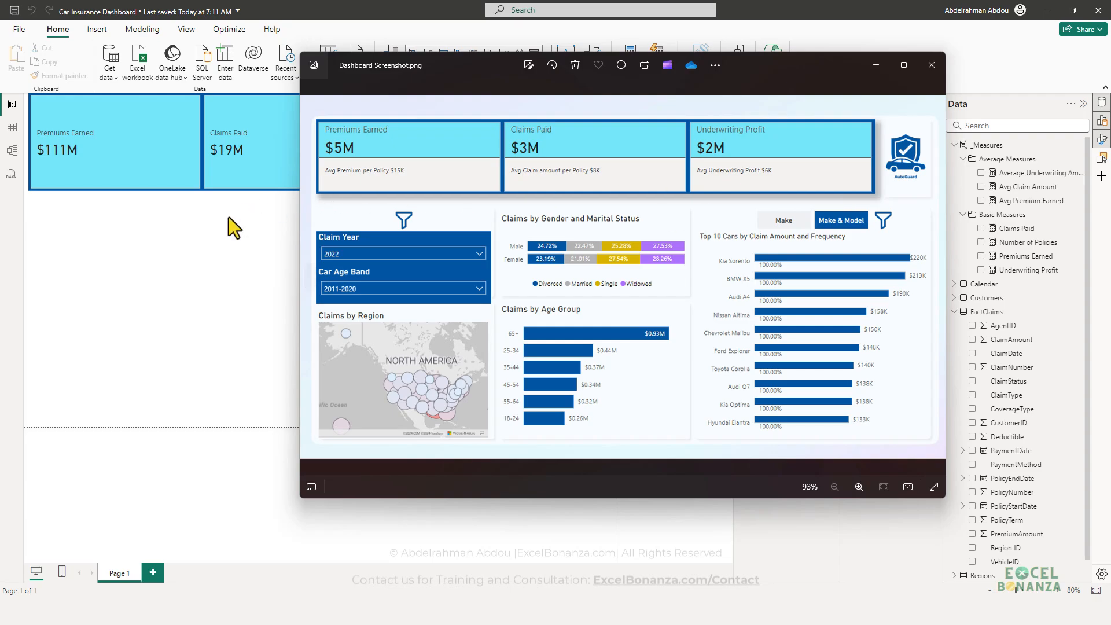
key("alt+Tab")
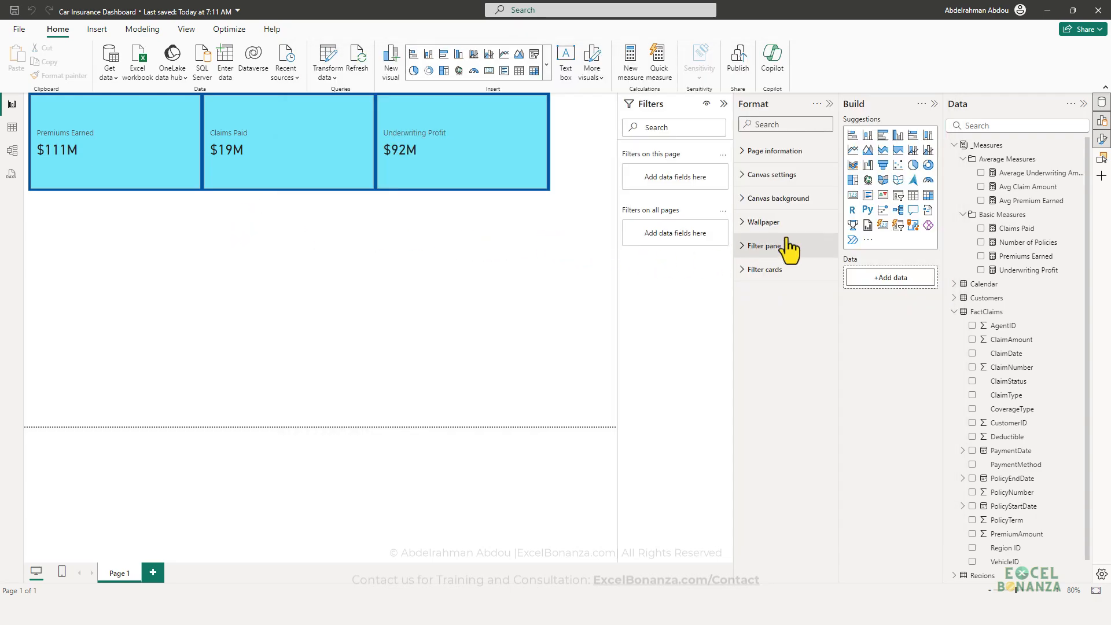
Step: Add the Avg Premium Earned measure as a reference label for the Premiums Earned series of the KPI card visual
left_click(549, 165)
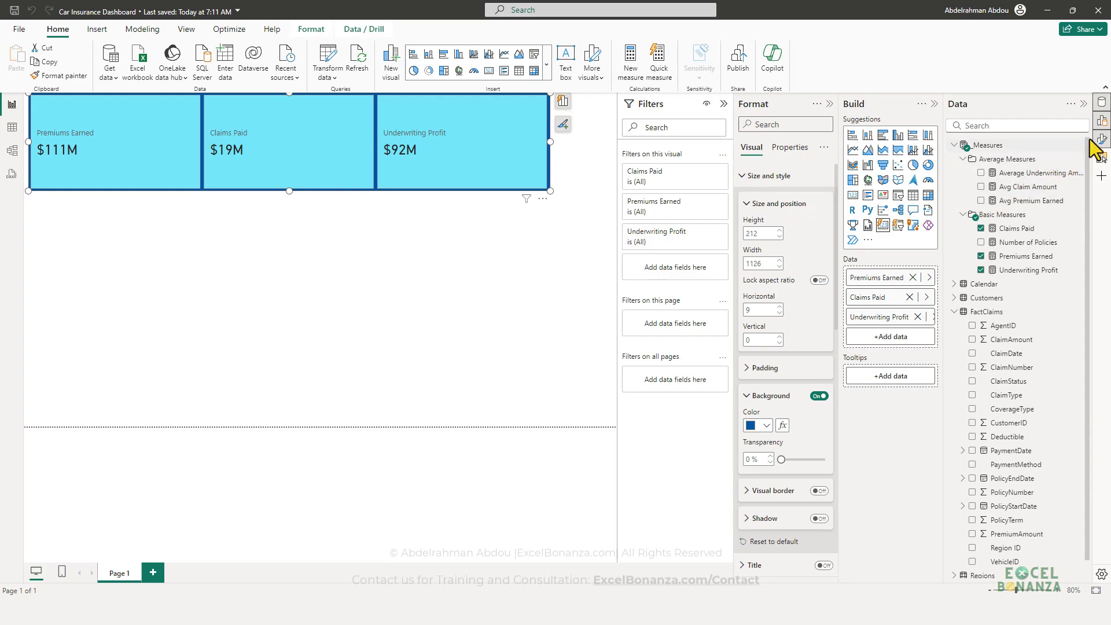
left_click(1103, 142)
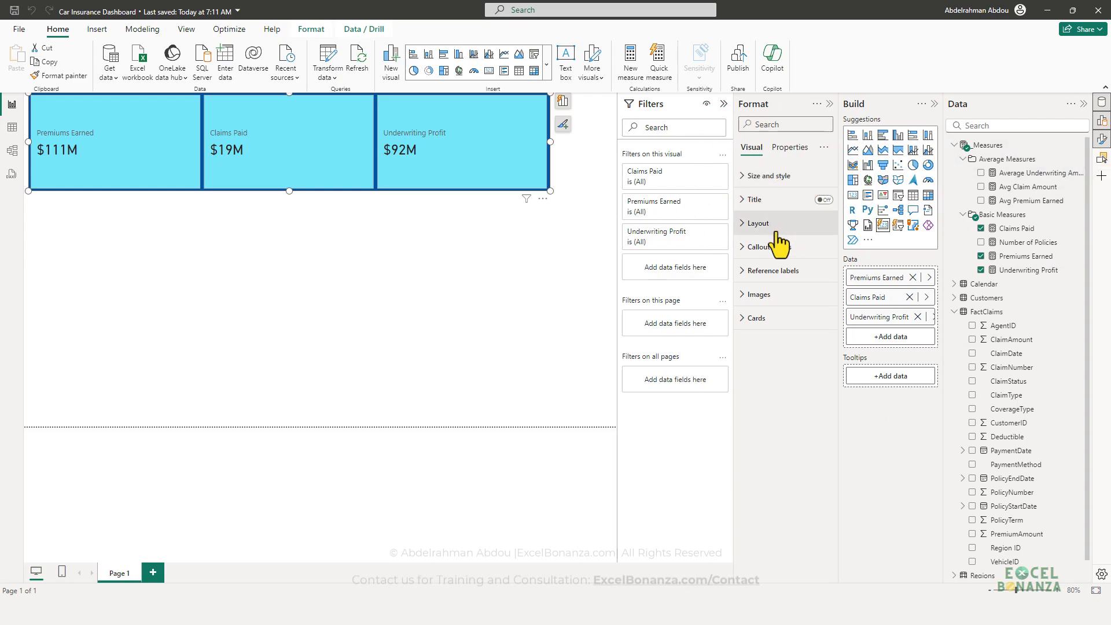
left_click(765, 271)
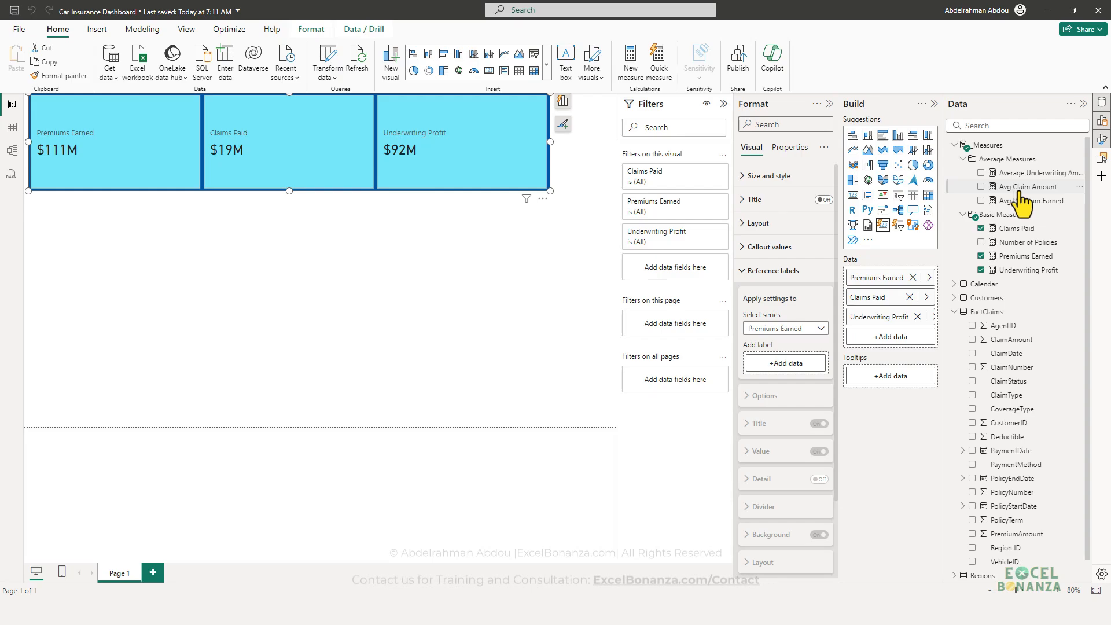
left_click_drag(1017, 203, 794, 370)
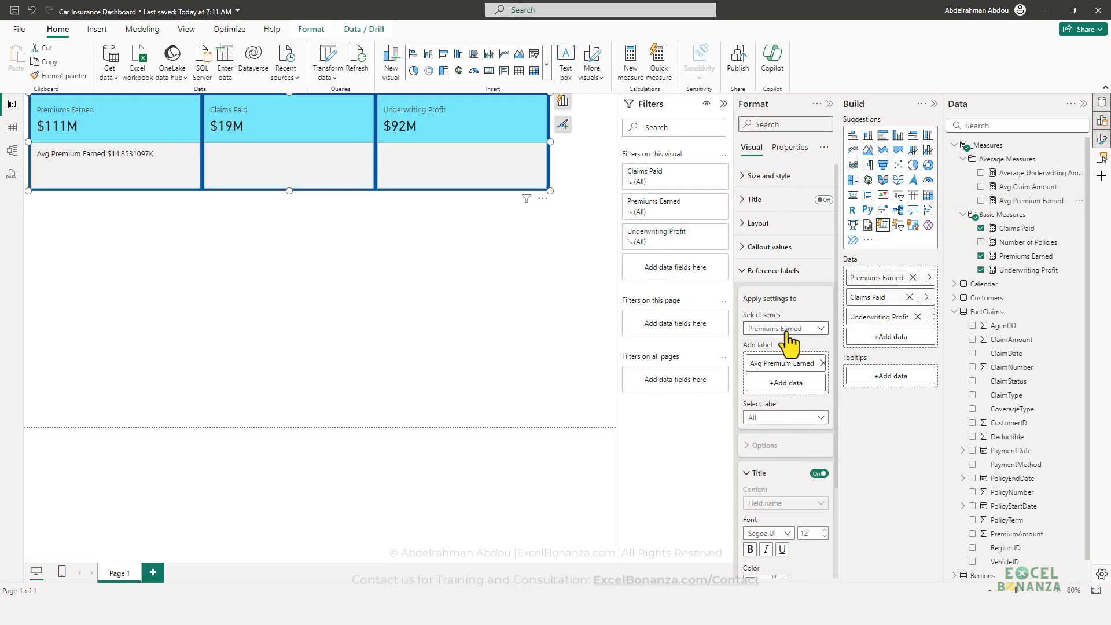
Step: Add the Avg Claim Amount measure as a reference label for the Claims Paid series of the card
left_click(786, 328)
left_click(795, 341)
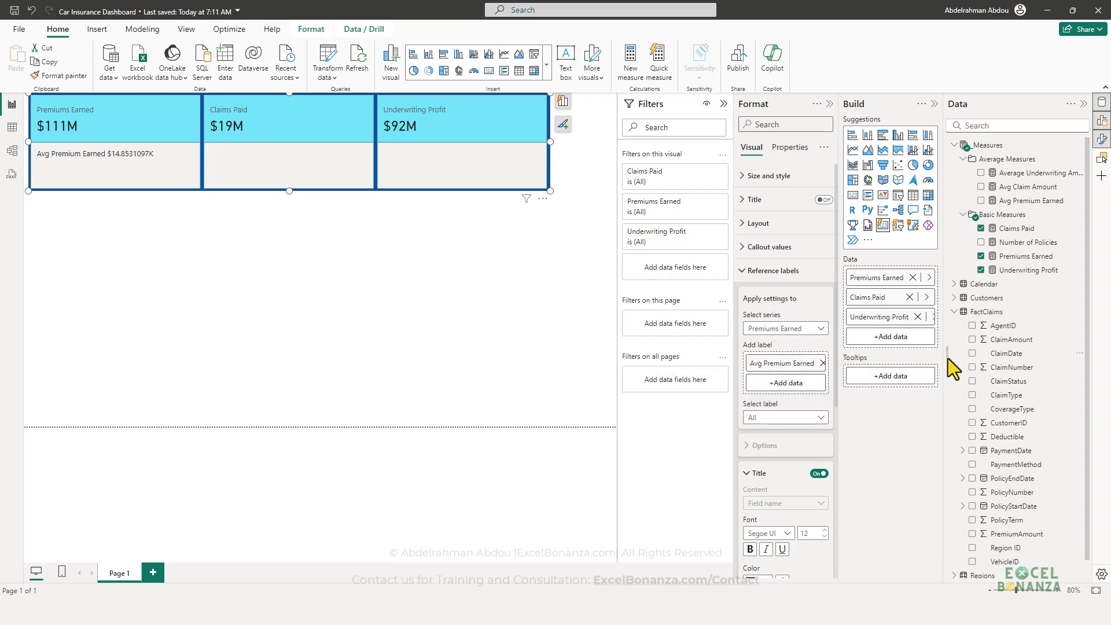
left_click(798, 332)
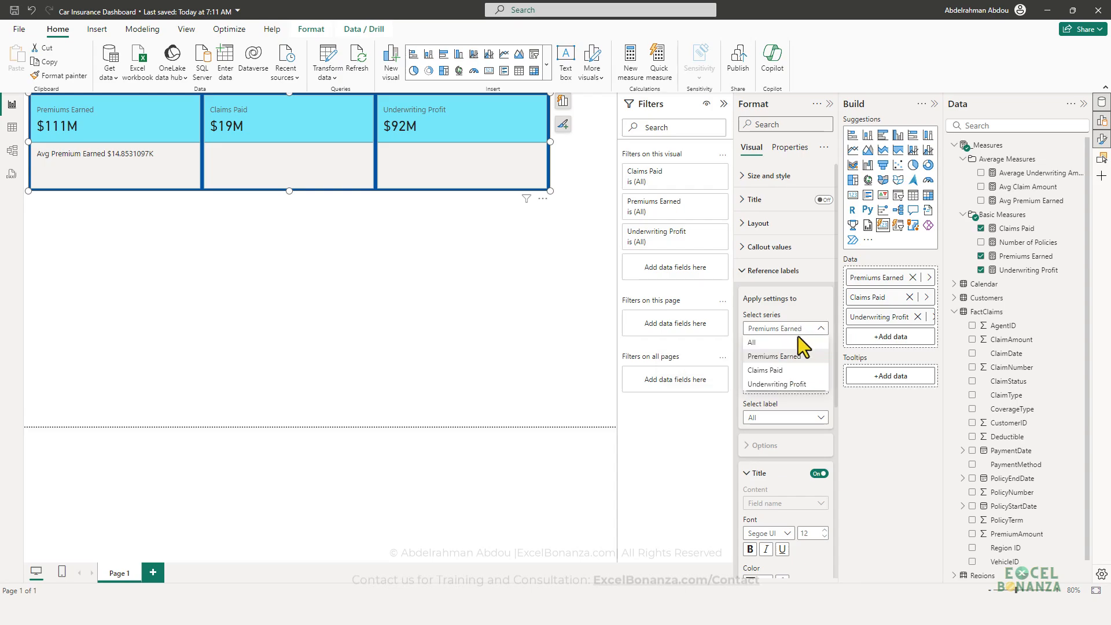
left_click(786, 373)
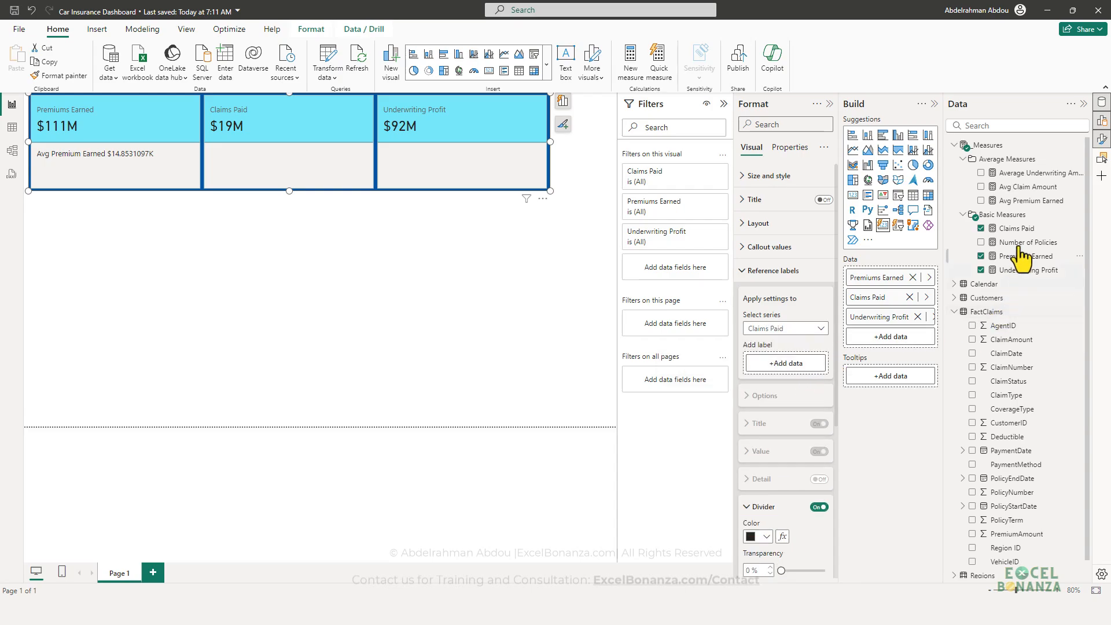
left_click_drag(1027, 188, 801, 365)
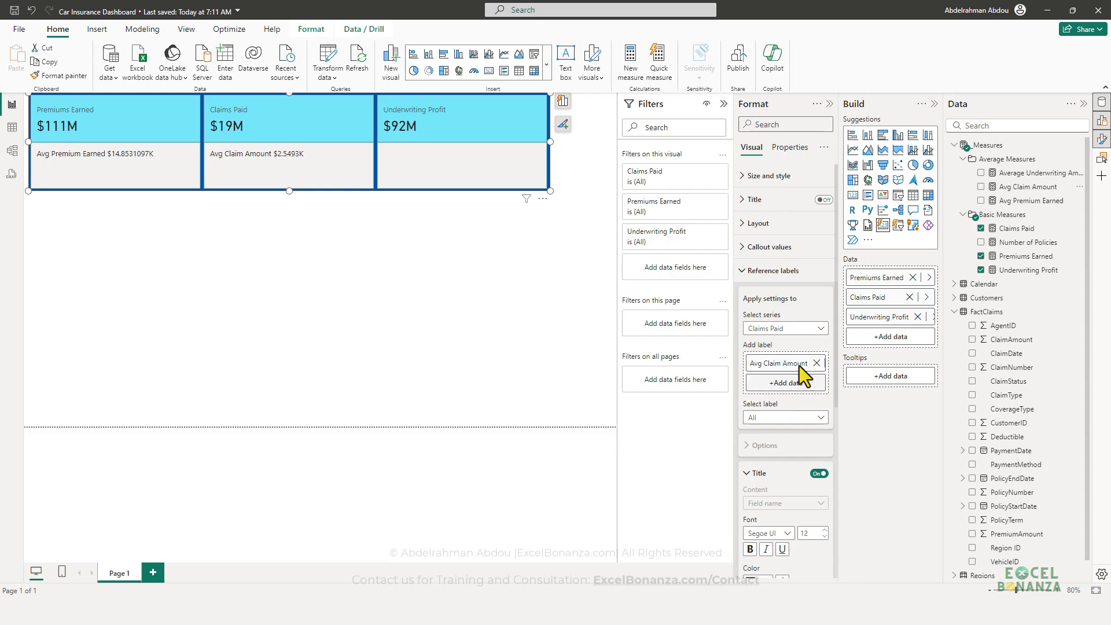
Step: Add the Average Underwriting Amount Per Policy measure as a reference label for the Underwriting Profit series
left_click(797, 330)
left_click(777, 384)
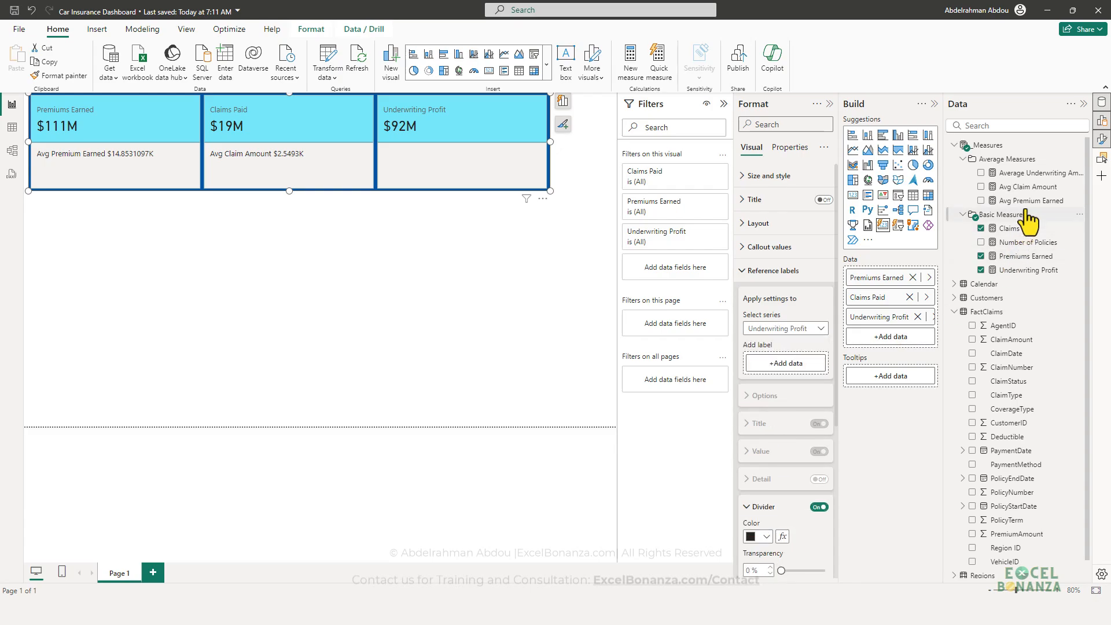
left_click_drag(1035, 174, 758, 366)
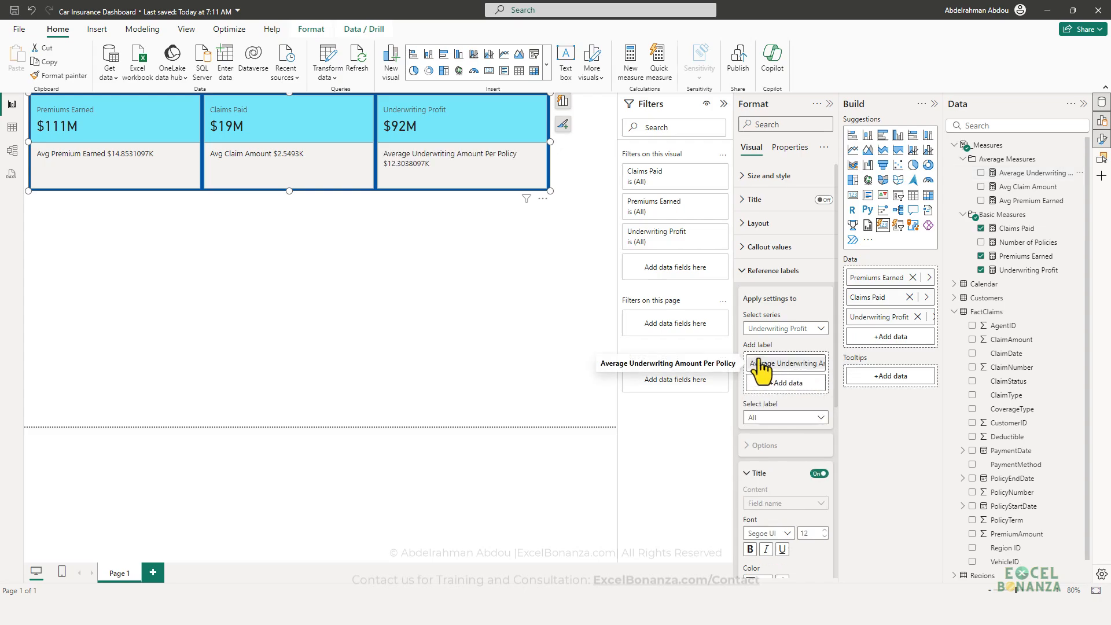
Step: Set the Average Underwriting Amount Per Policy measure to 0 decimal places
left_click(1033, 173)
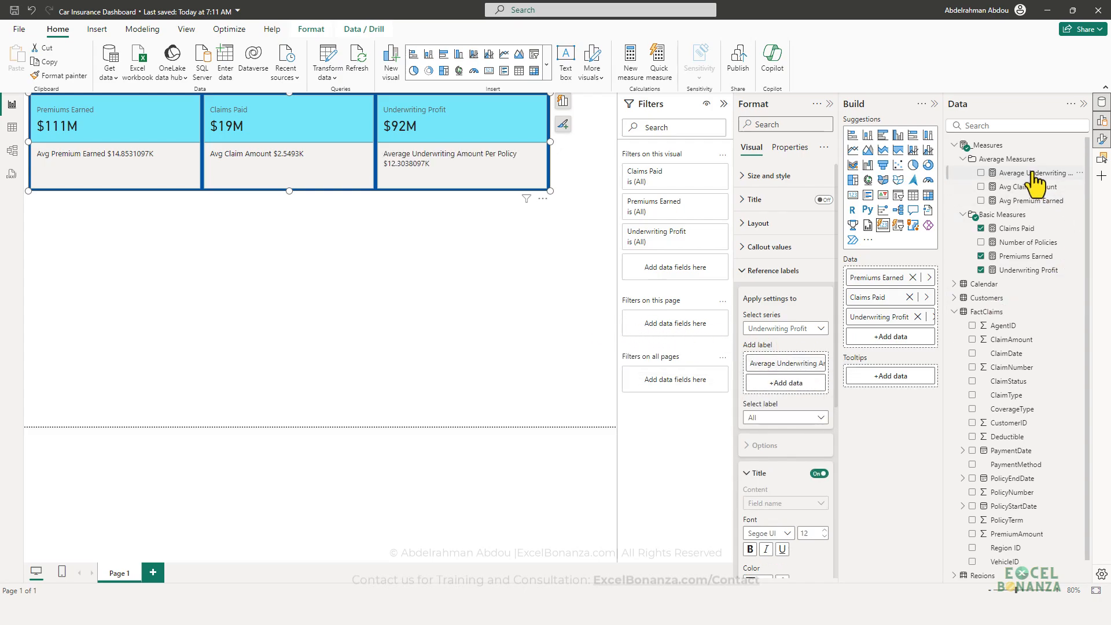
left_click(234, 73)
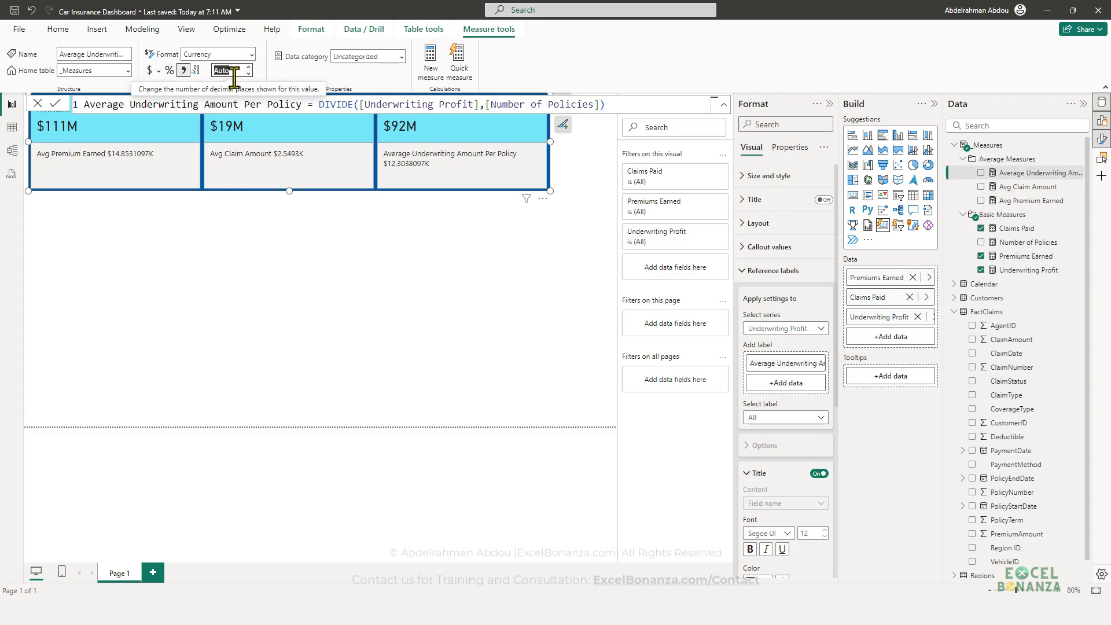
type("0")
key("Return")
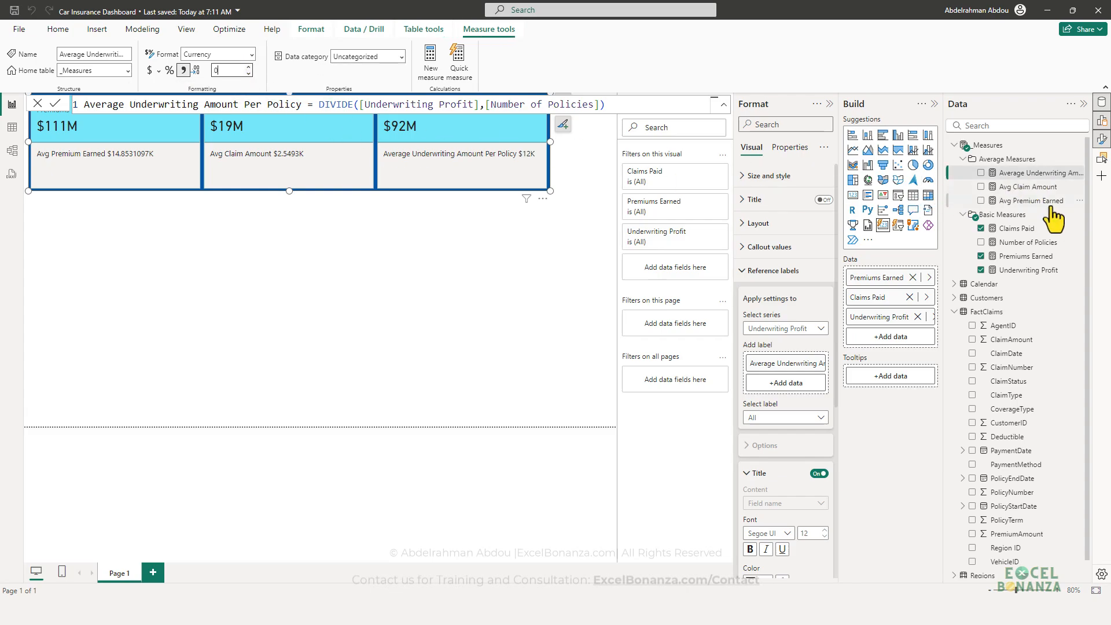
Step: Set the Avg Claim Amount and Avg Premium Earned measures to 0 decimal places
left_click(1042, 190)
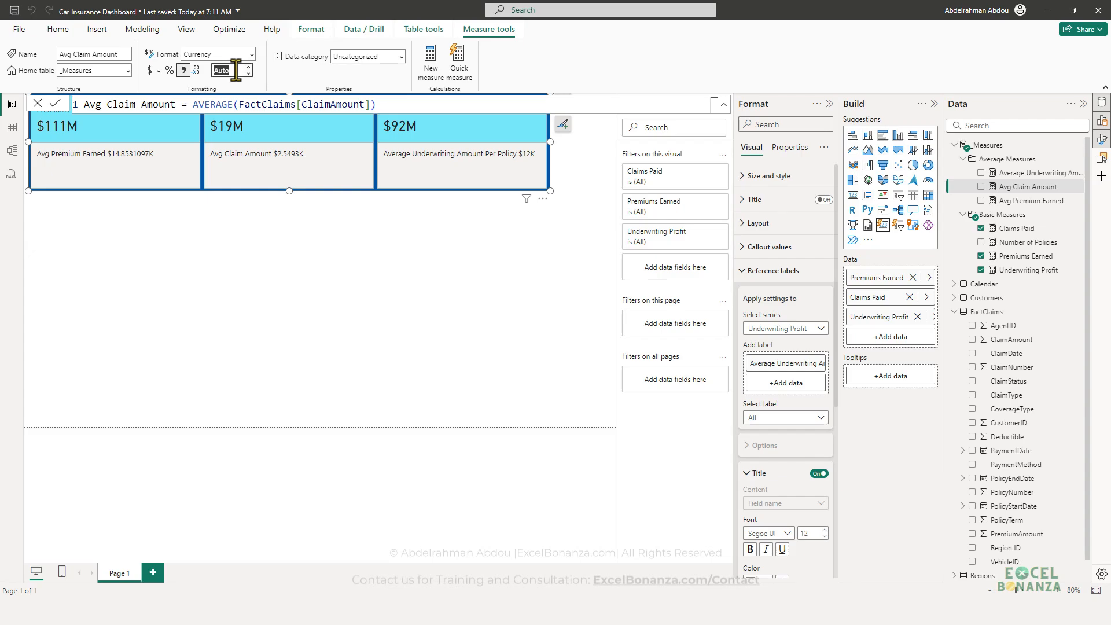
type("0")
key("Return")
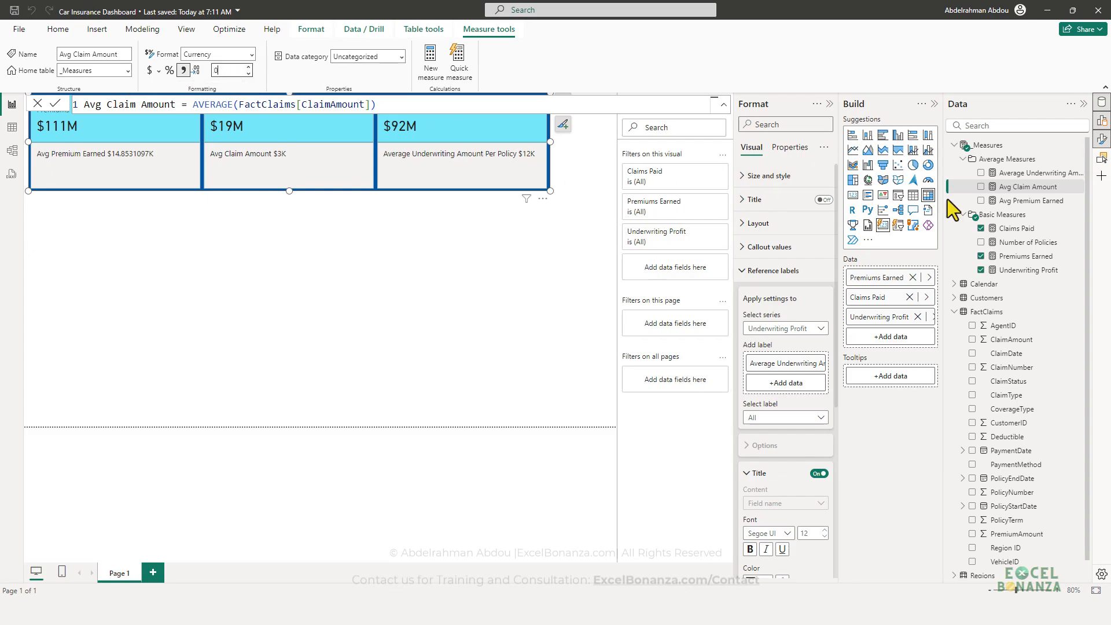
left_click(1030, 201)
left_click(223, 70)
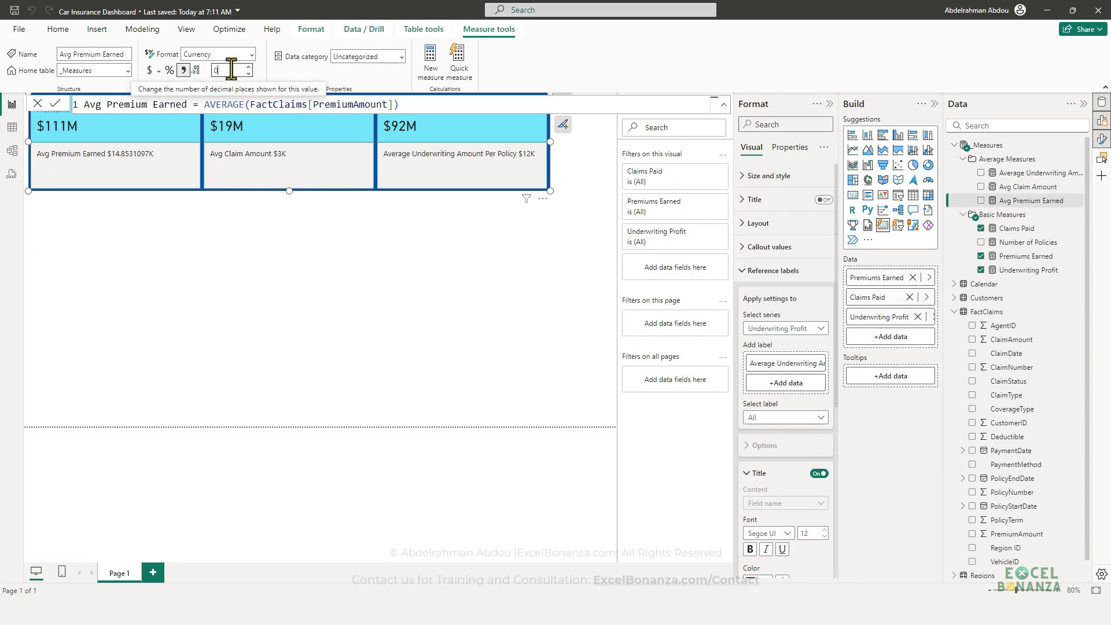
type("0")
key("Return")
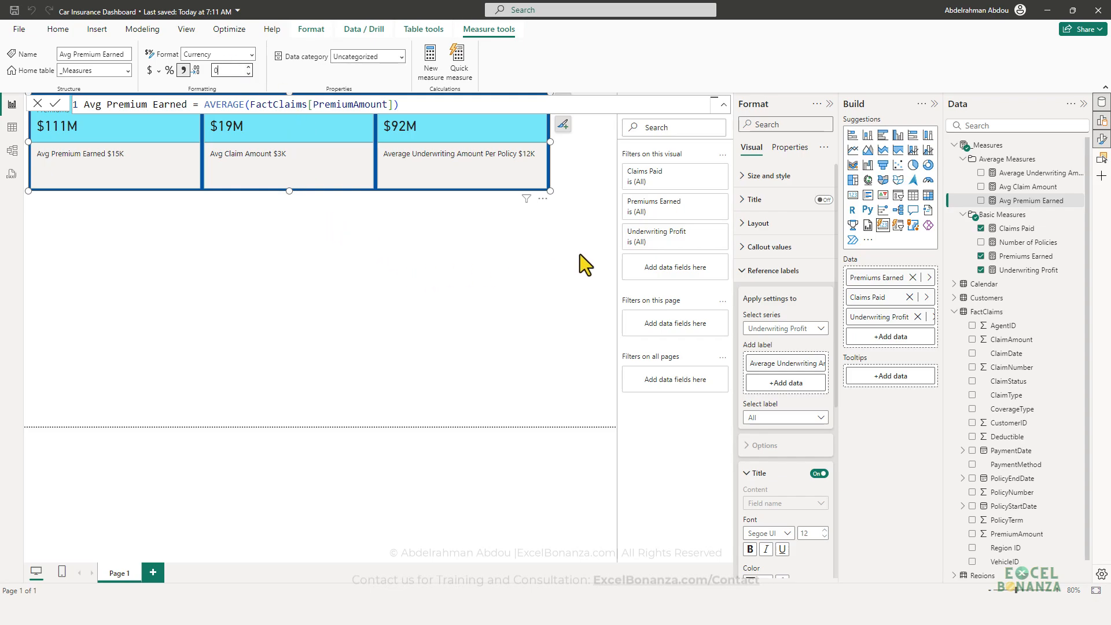
left_click(567, 235)
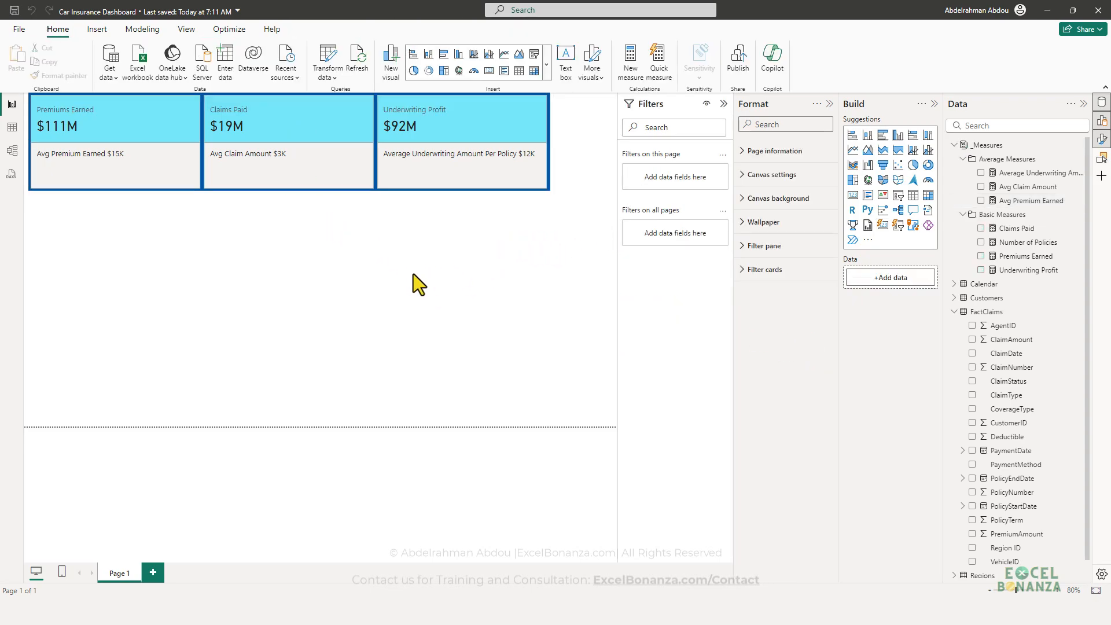
Step: Give the Underwriting Profit card's reference label the custom title text "Average Underwriting Profit"
left_click(448, 179)
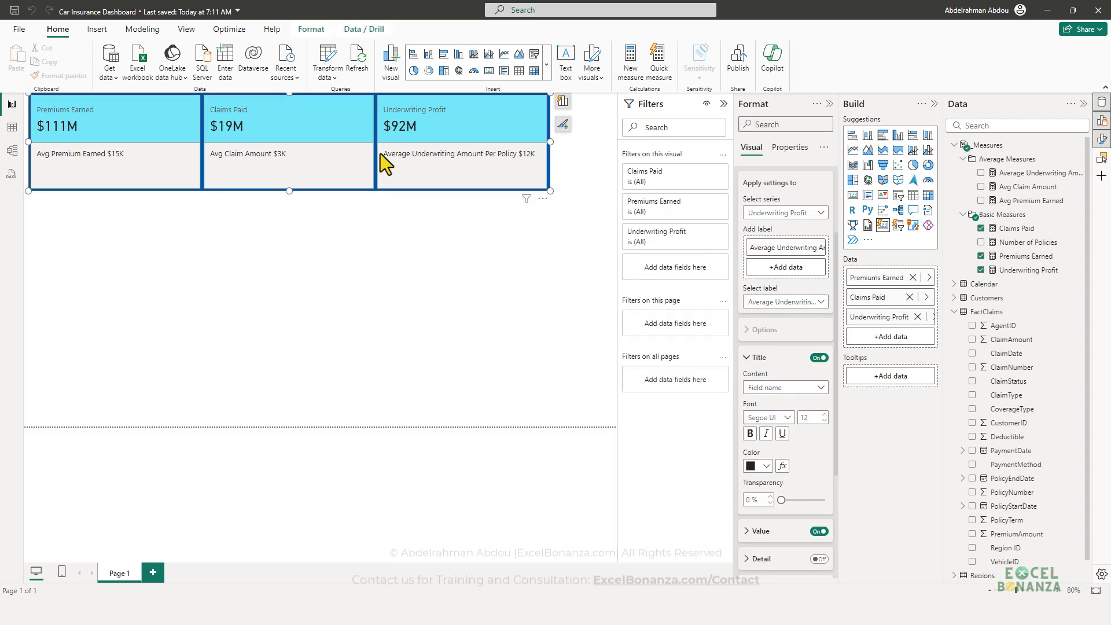
left_click(778, 387)
left_click(775, 402)
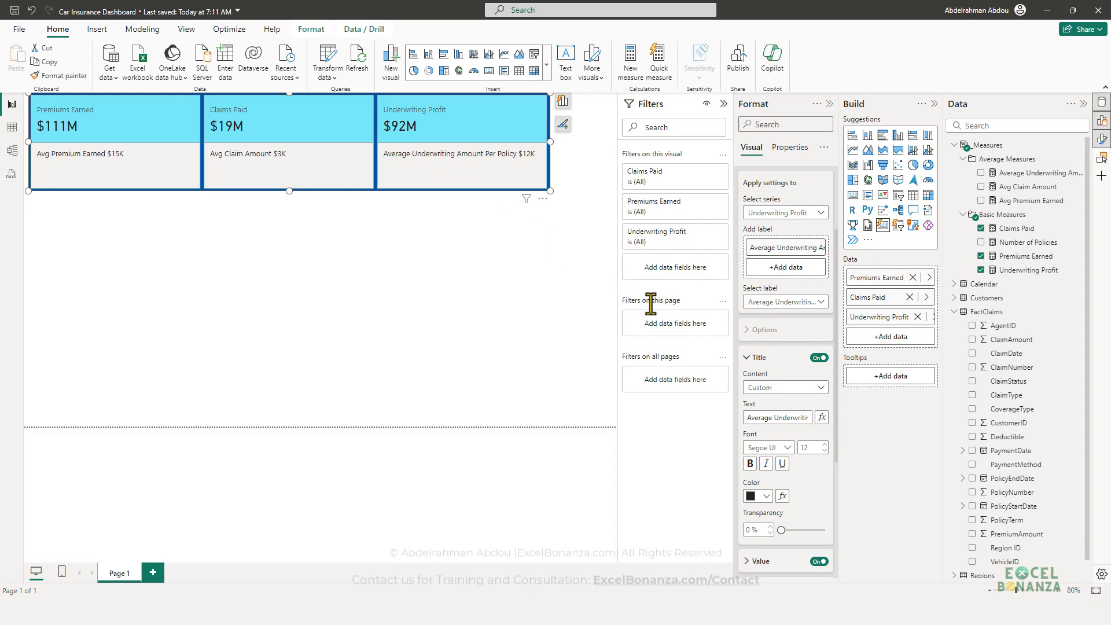
left_click_drag(788, 418, 877, 423)
left_click(754, 418)
key("BackSpace")
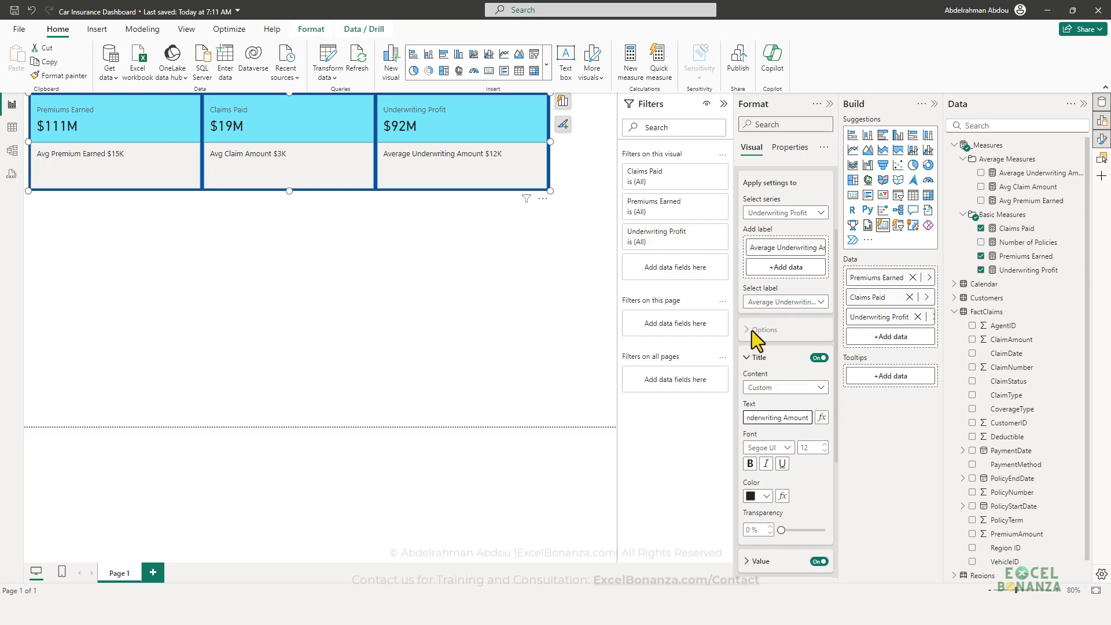
double_click(796, 417)
type("Profit")
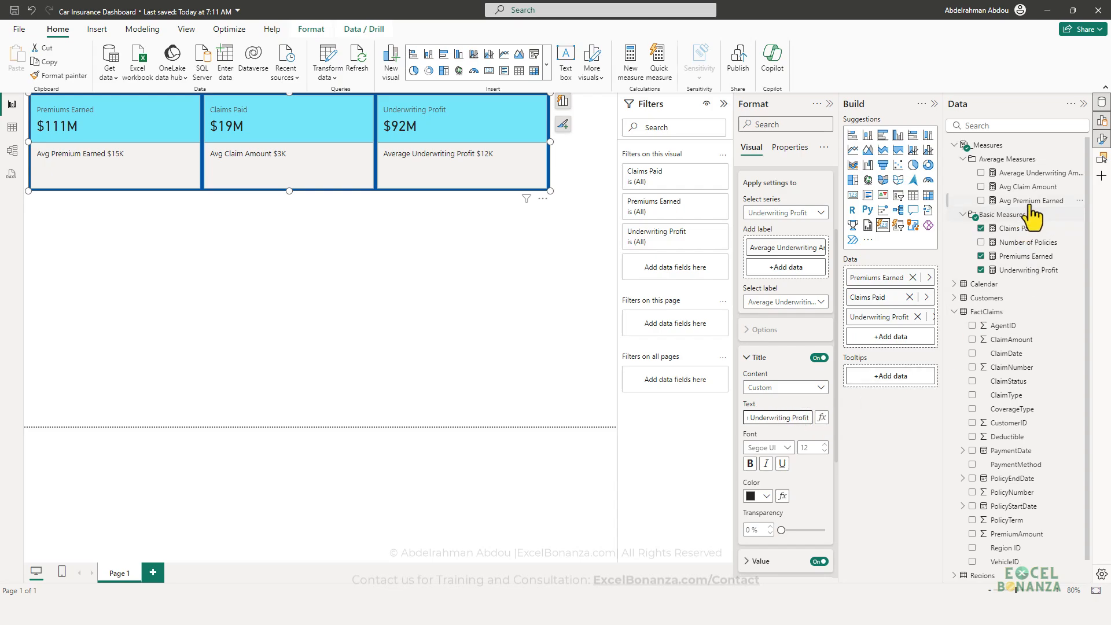
Step: Rename the Average Underwriting Amount Per Policy measure to "Average Underwriting Profit Per Policy" in its formula
left_click(1032, 173)
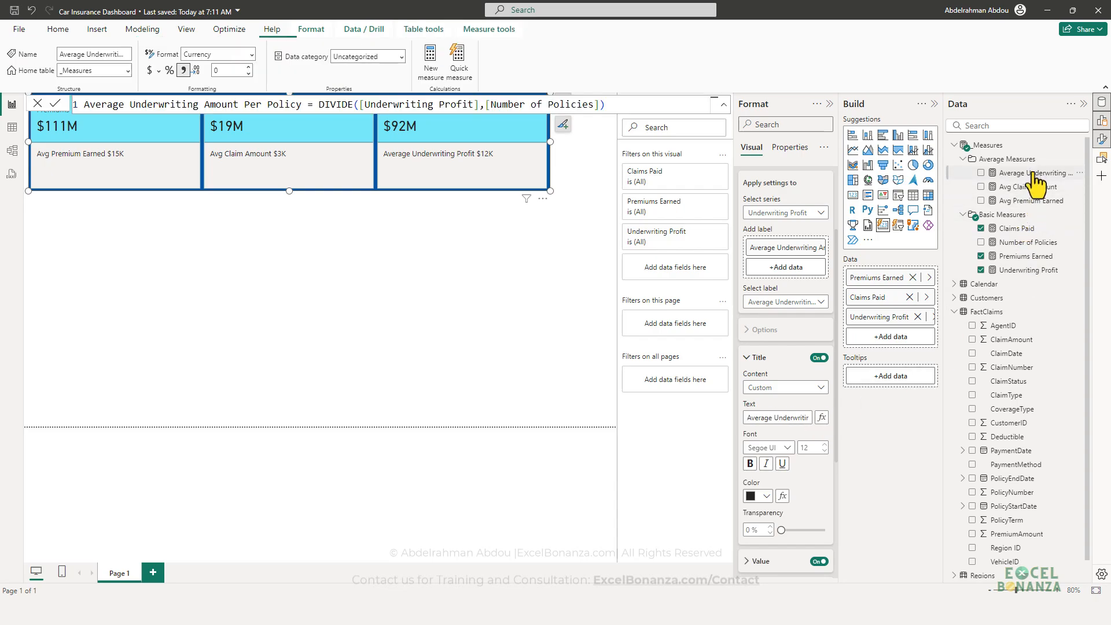
double_click(214, 105)
key("BackSpace")
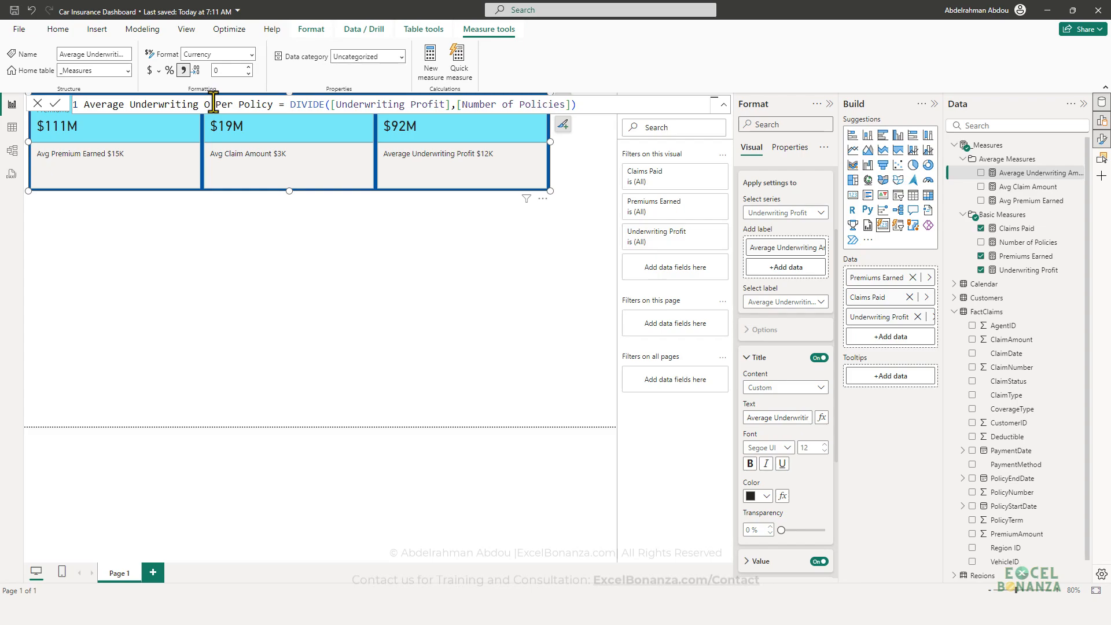
type("Profit")
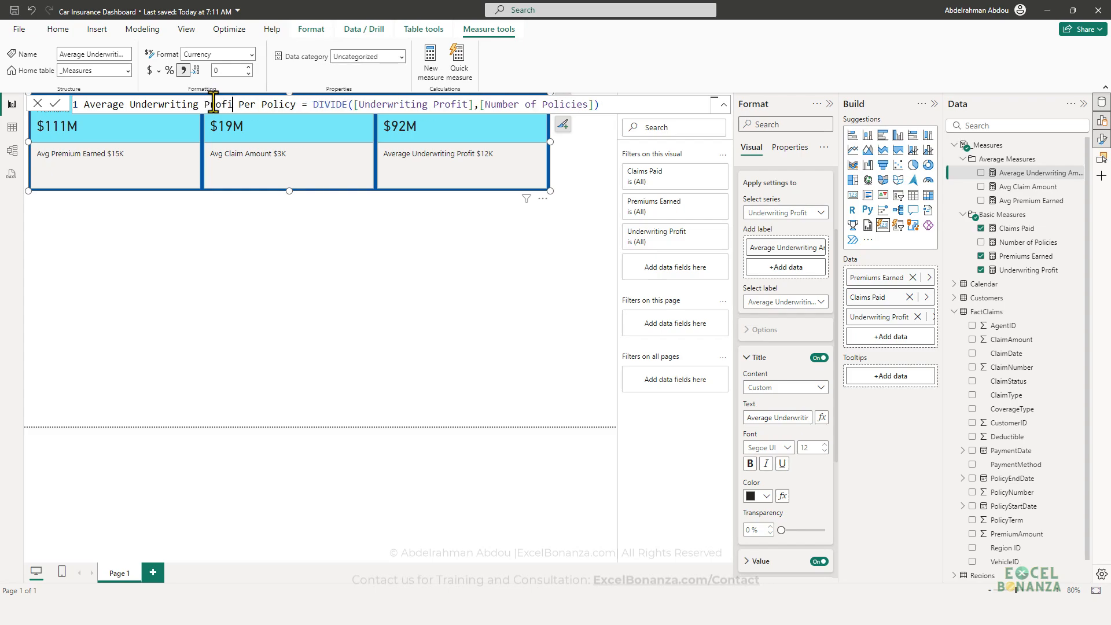
key("Return")
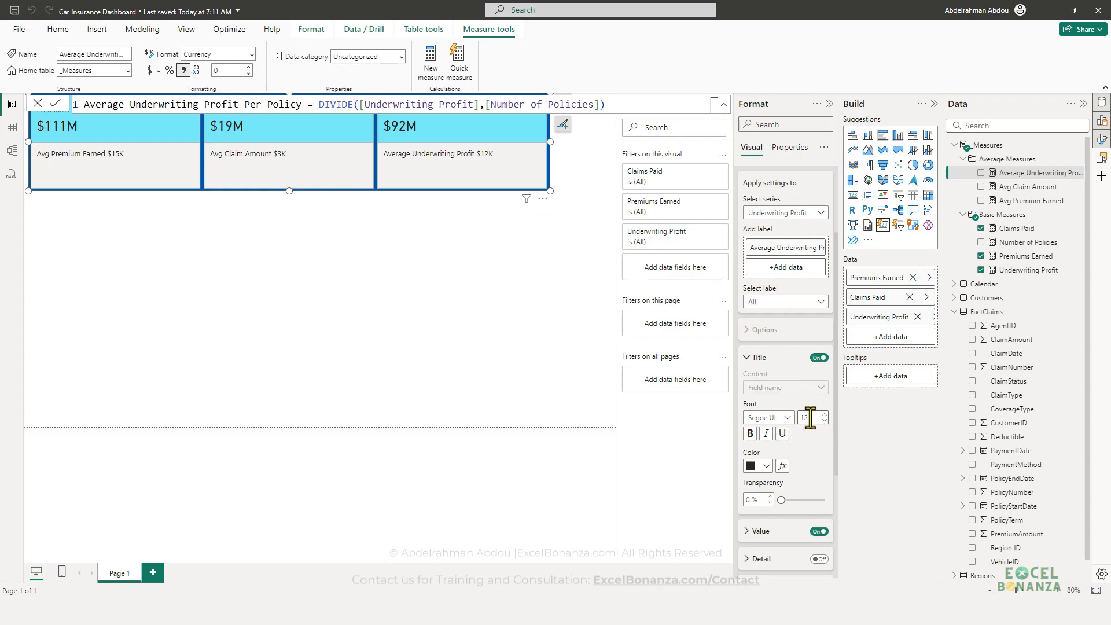
Step: Shorten the custom title of the Average Underwriting Profit Per Policy reference label to "Avg Underwriting Profit"
left_click(476, 183)
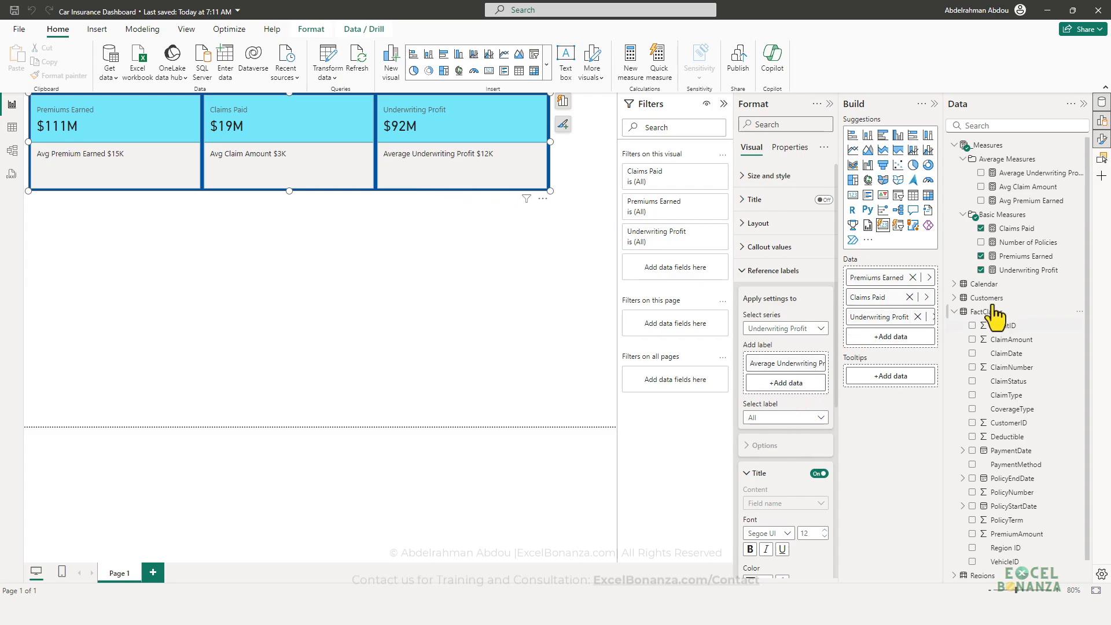
left_click(1031, 173)
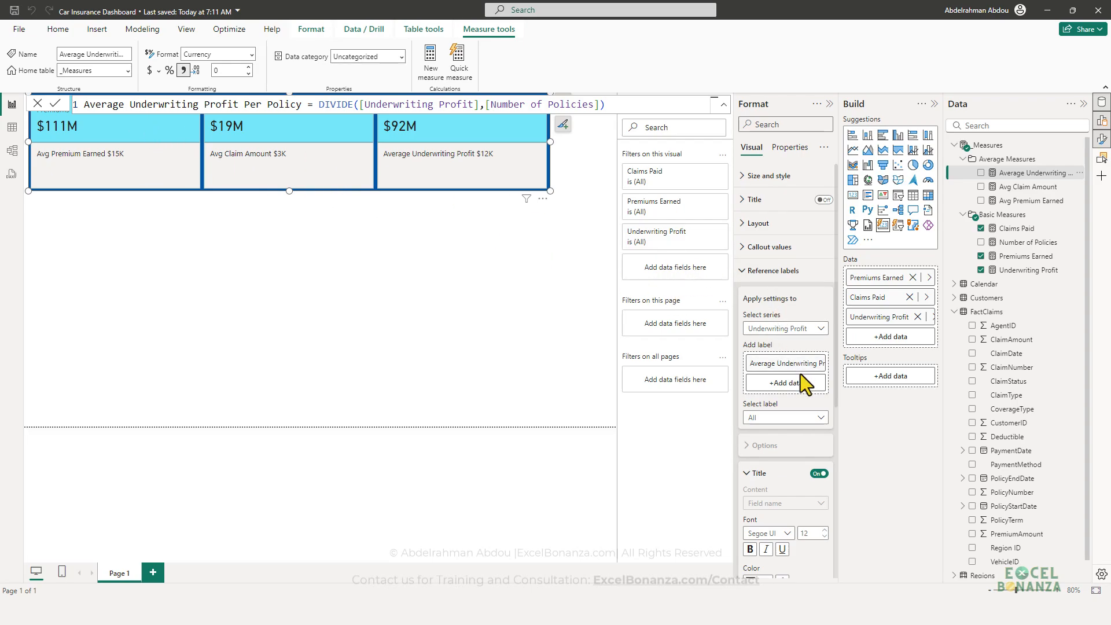
left_click(808, 418)
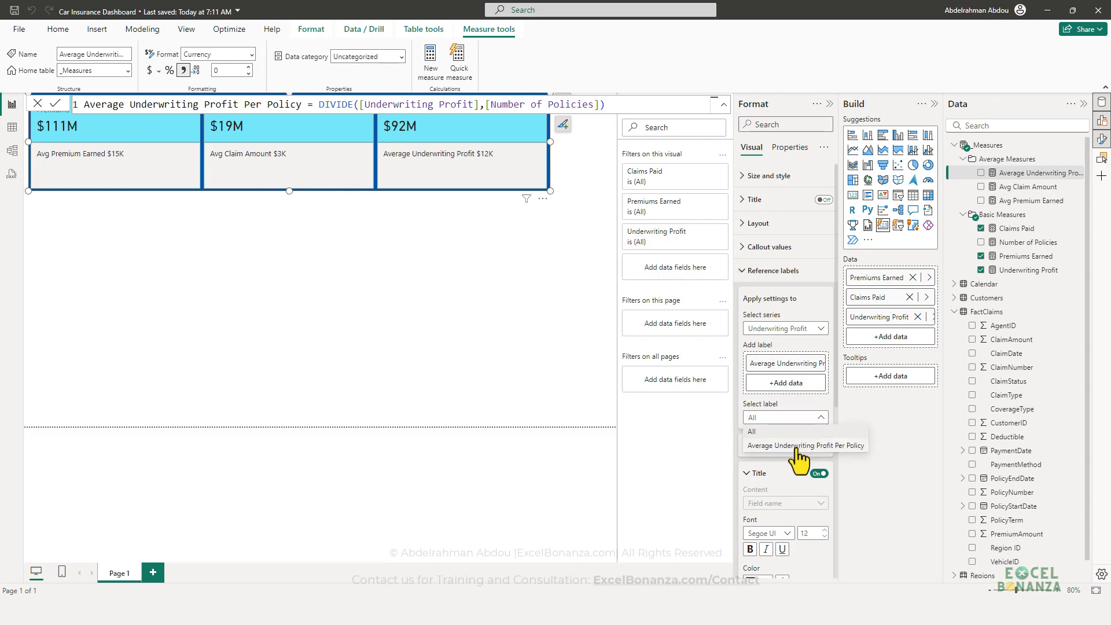
left_click(799, 446)
double_click(760, 534)
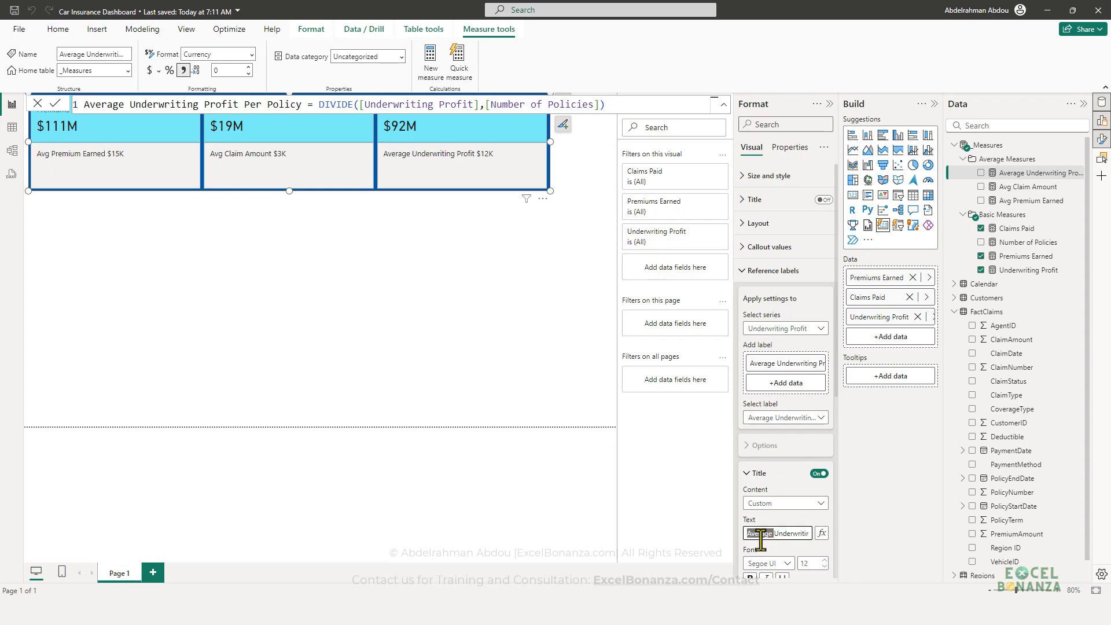
type("Avg")
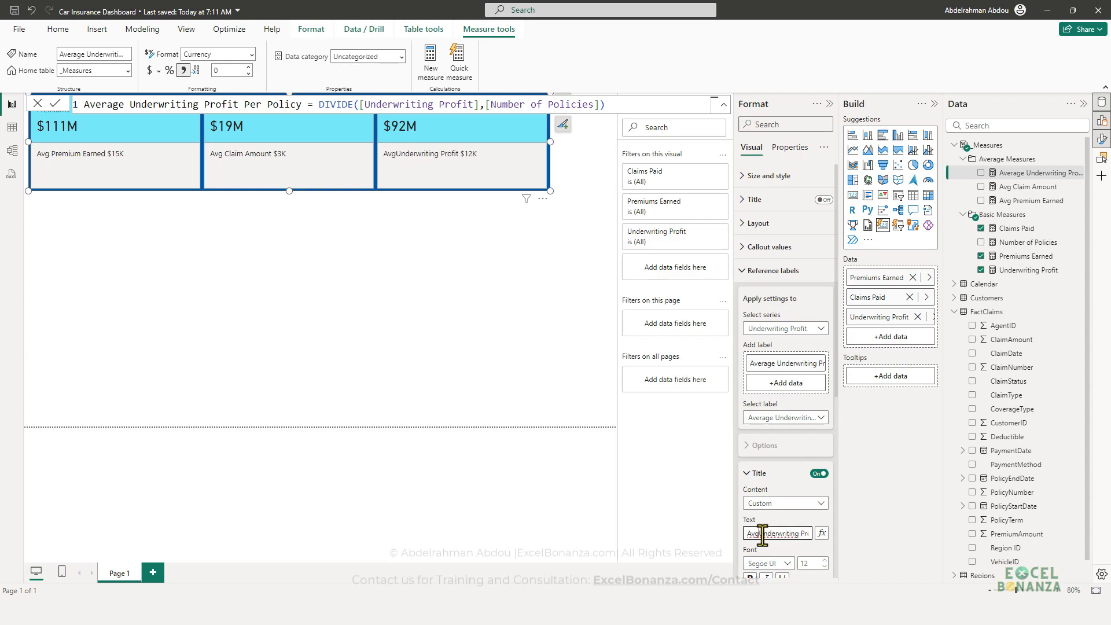
left_click(482, 316)
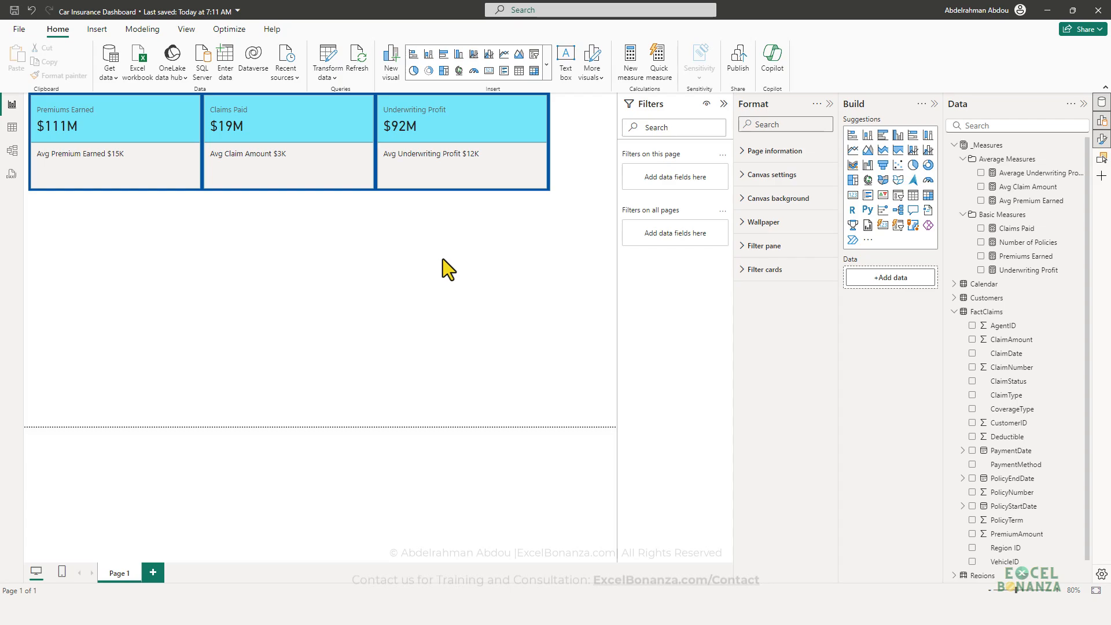
left_click(425, 185)
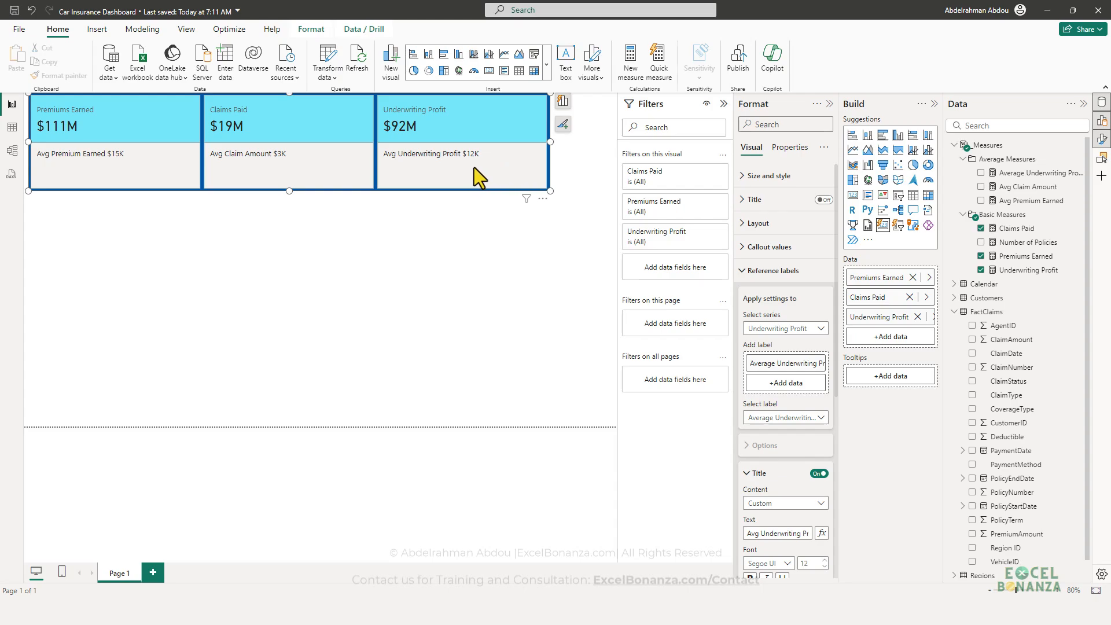
left_click(313, 227)
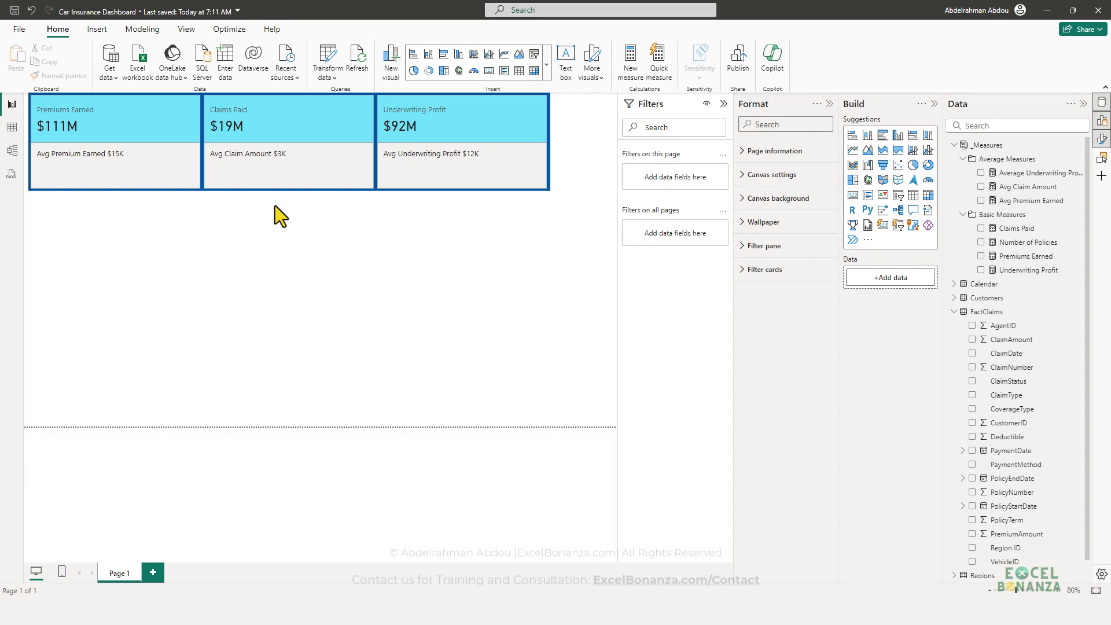
Step: Check the card design in the Dashboard Screenshot.png reference image and return to the card visual's size and style settings
left_click(298, 181)
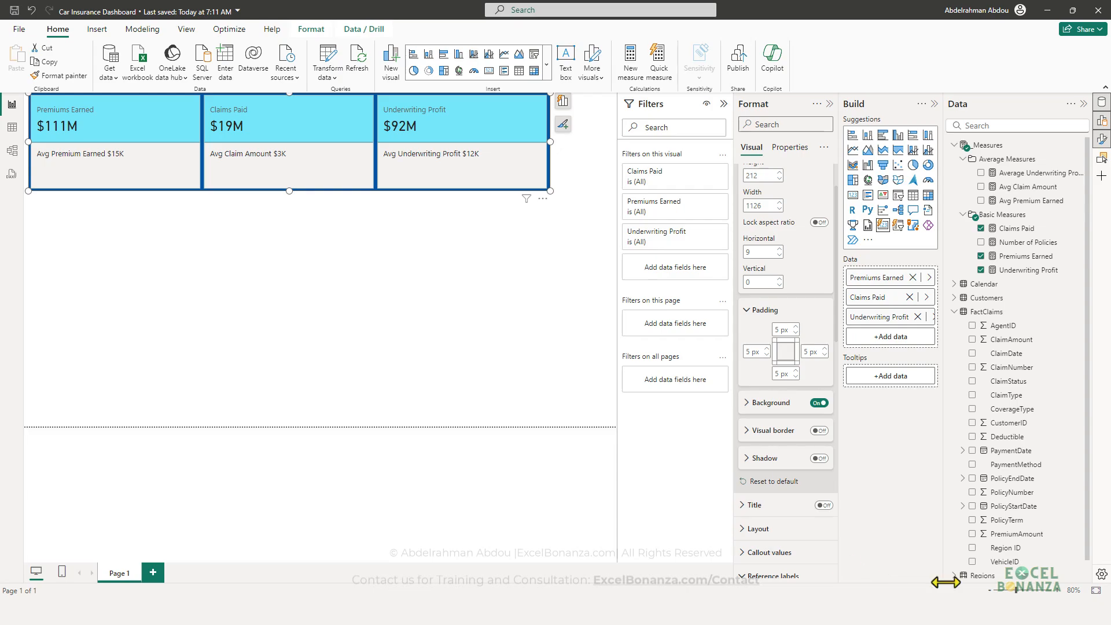
mouse_move(955, 613)
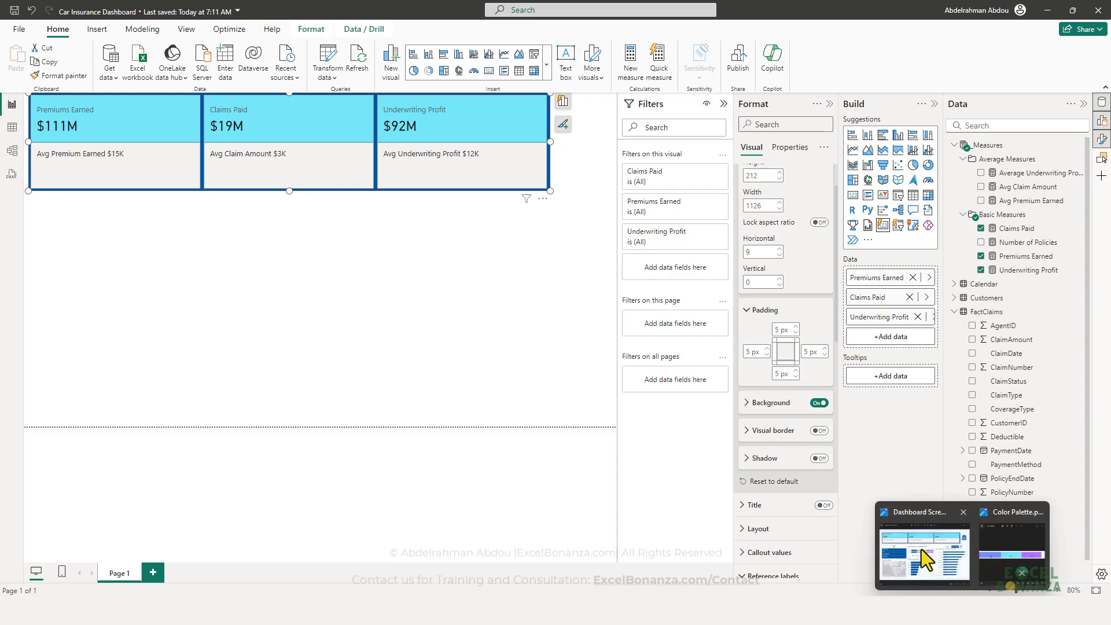
left_click(922, 552)
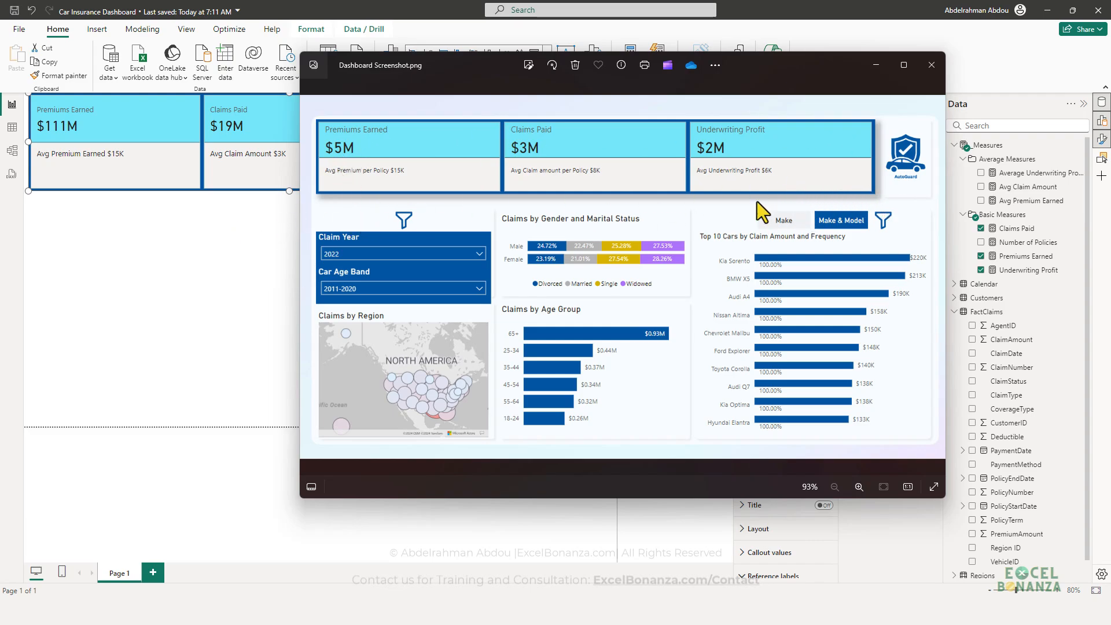
left_click(263, 223)
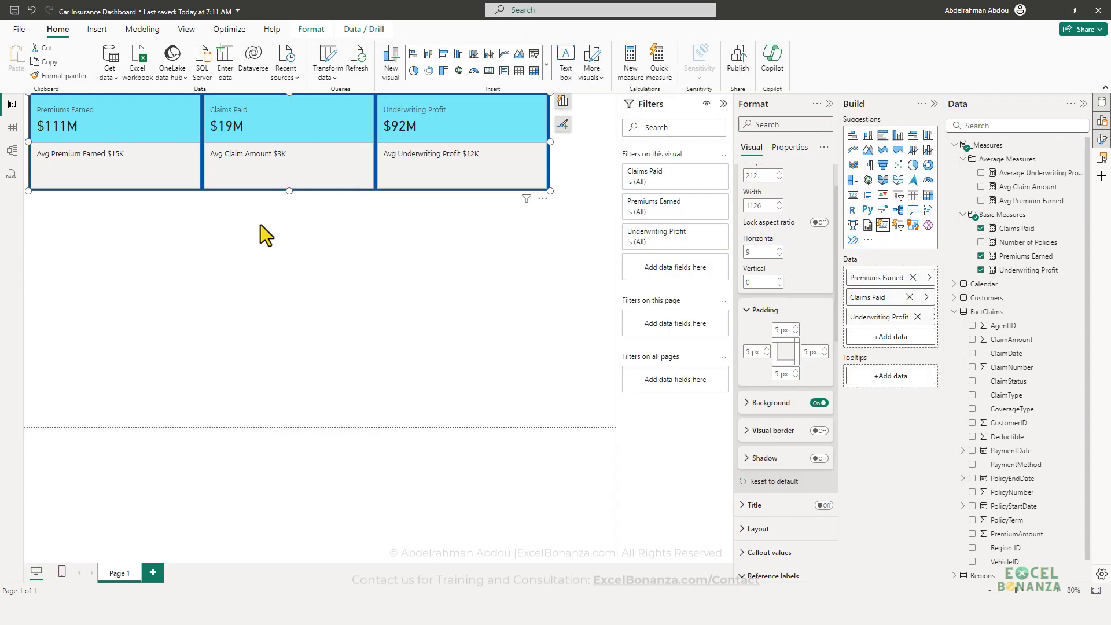
left_click(528, 185)
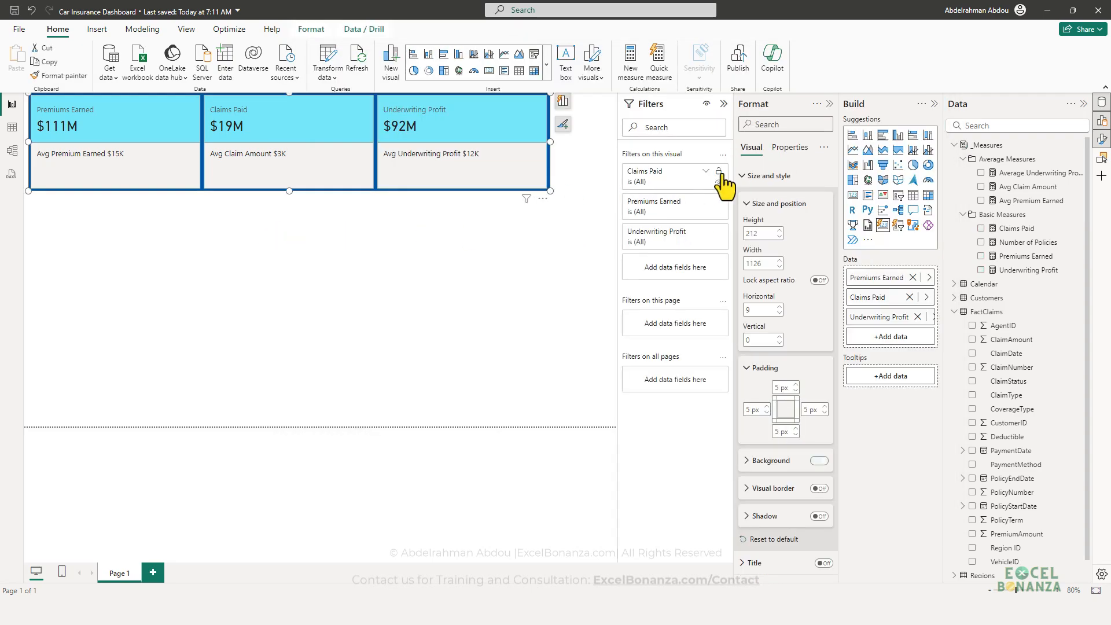
Step: Turn on the shadow for the KPI card visual and open the shadow settings
scroll(794, 233, "down", 3)
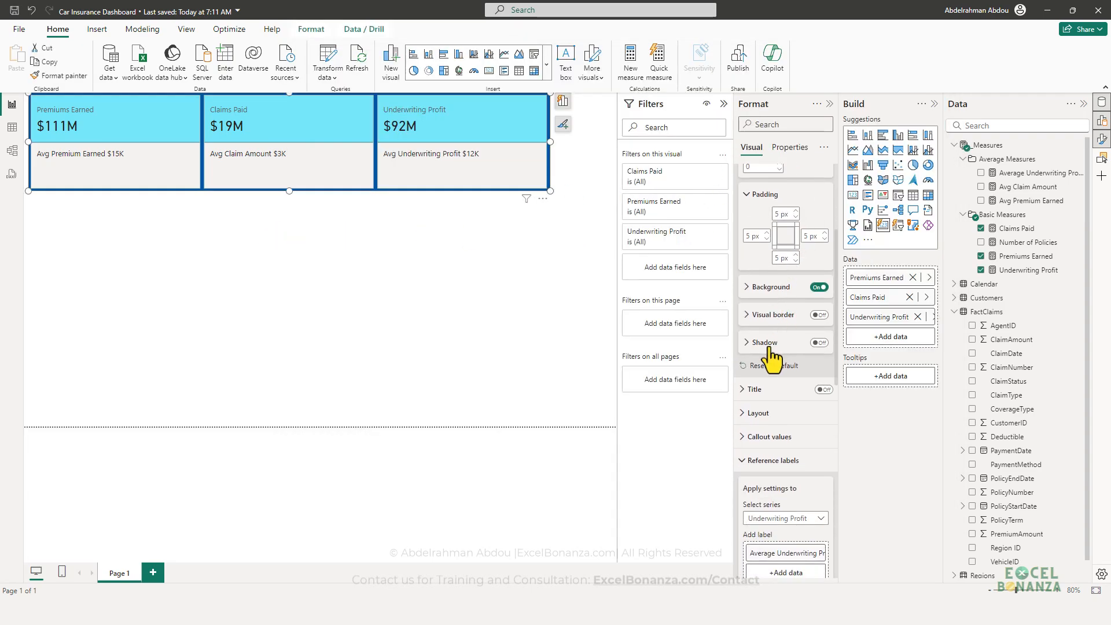
scroll(787, 308, "up", 3)
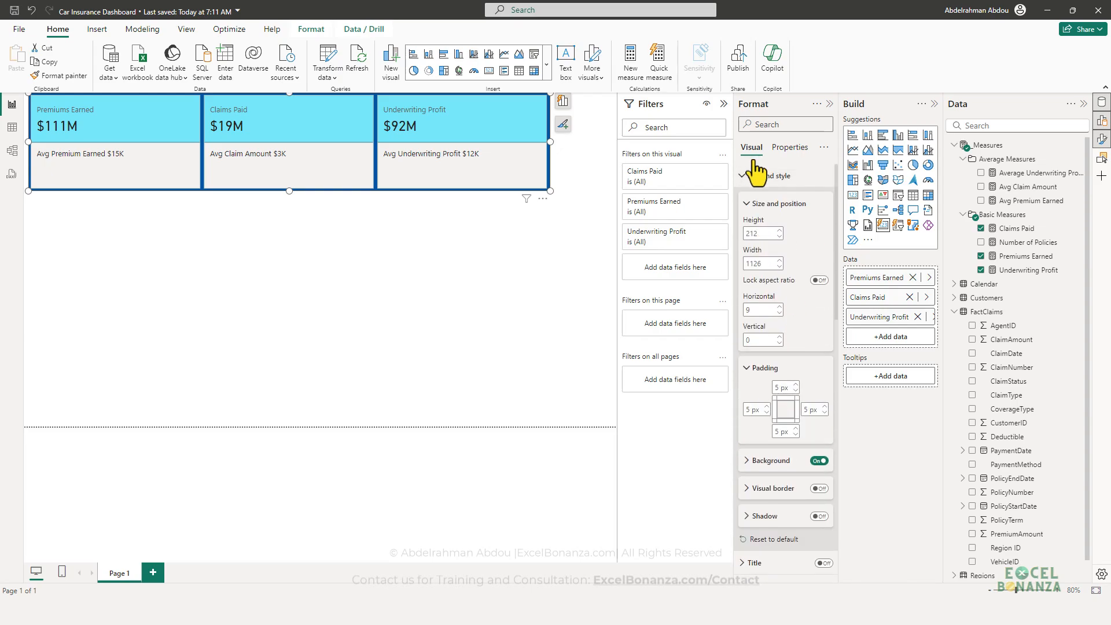
scroll(777, 367, "down", 3)
left_click(818, 344)
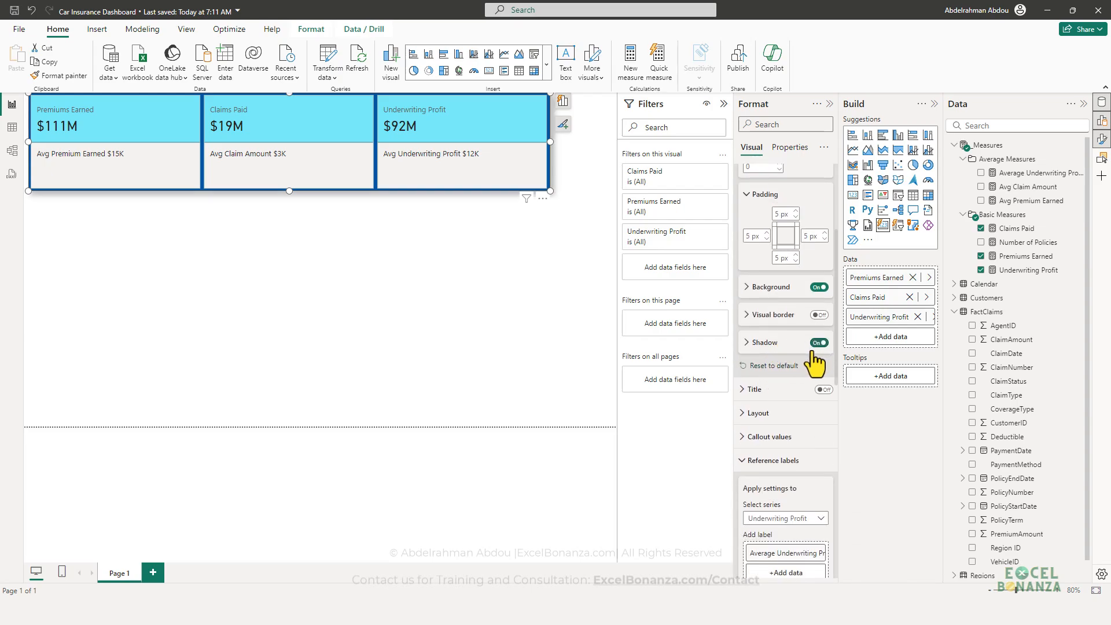
left_click(776, 343)
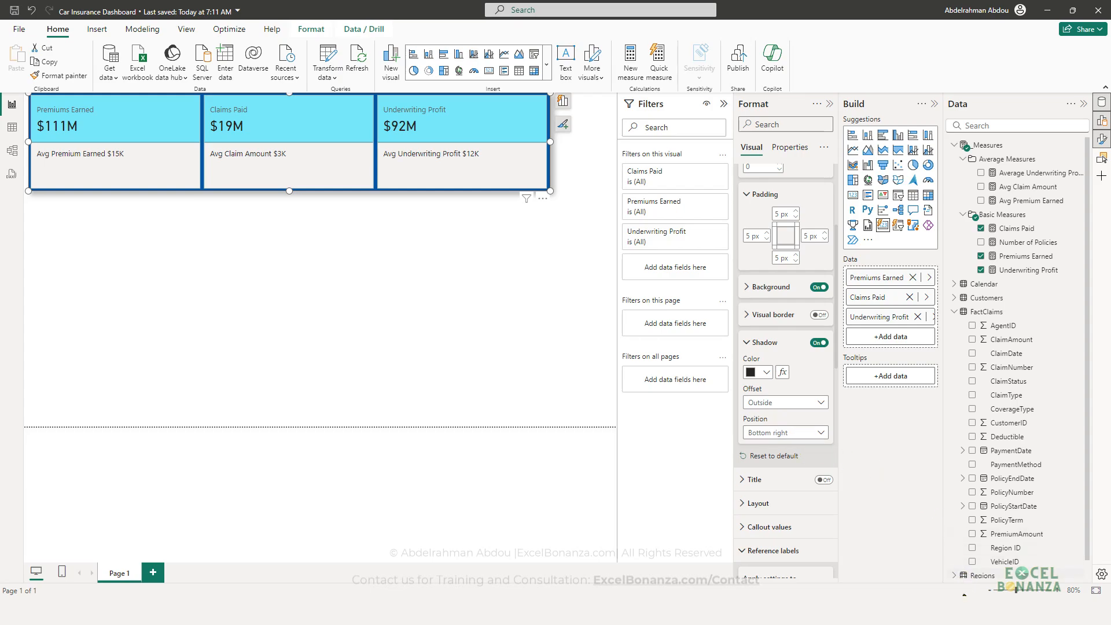
Step: Compare the card's shadow with the Dashboard Screenshot.png reference image and return to the report page
mouse_move(963, 620)
left_click(926, 552)
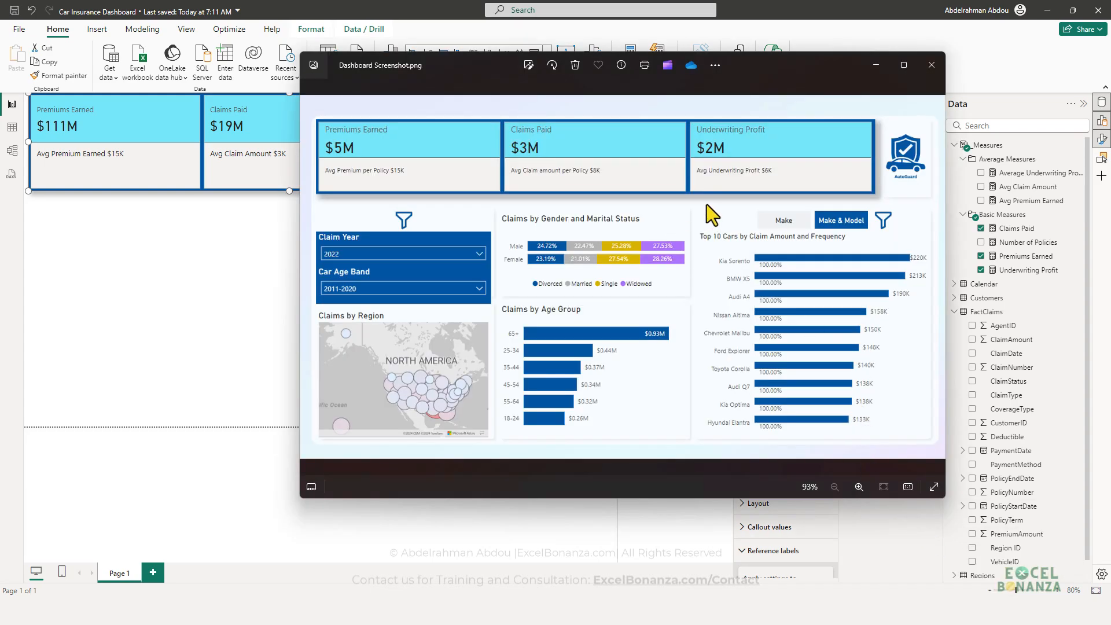
left_click(265, 200)
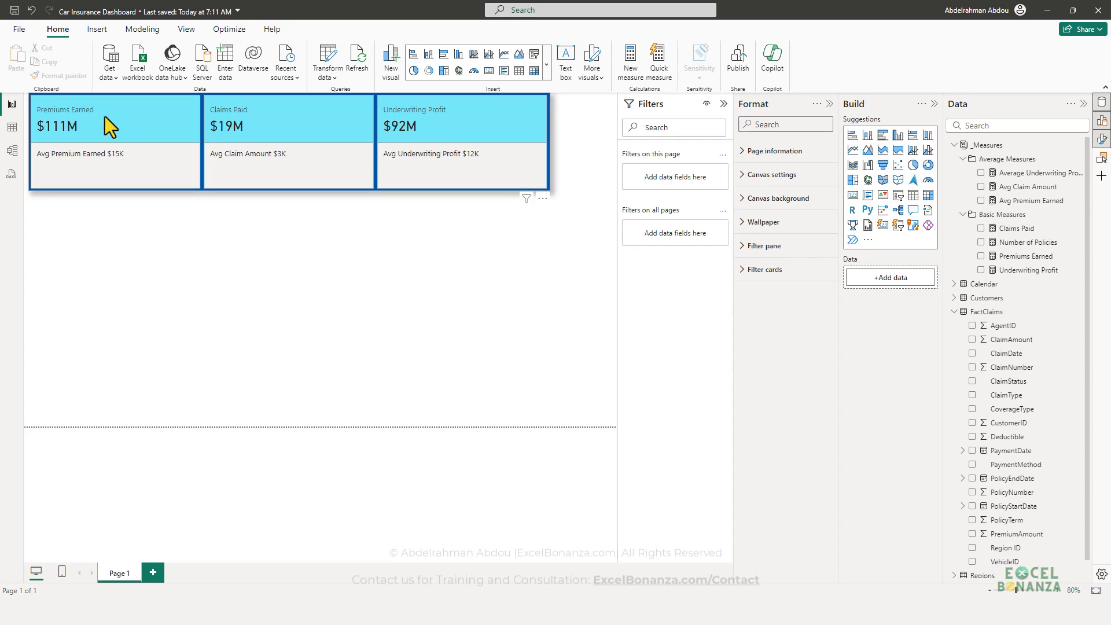
Step: Shrink the KPI card visual to about 1027 wide by 178 high and move it to about horizontal 24, vertical 12
left_click(492, 183)
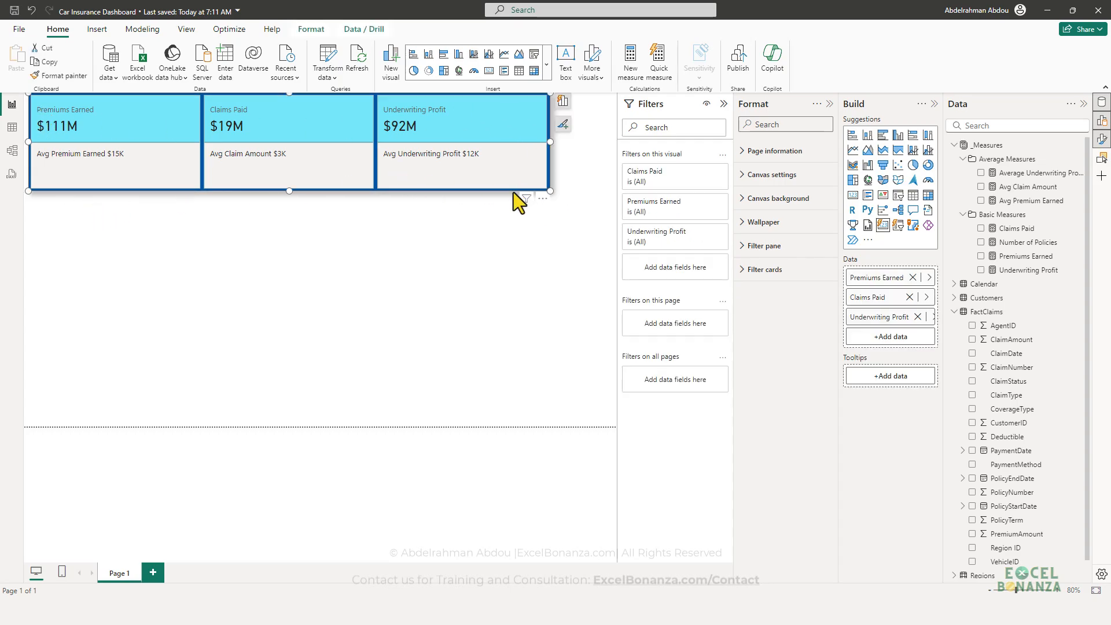
left_click(431, 203)
left_click(454, 185)
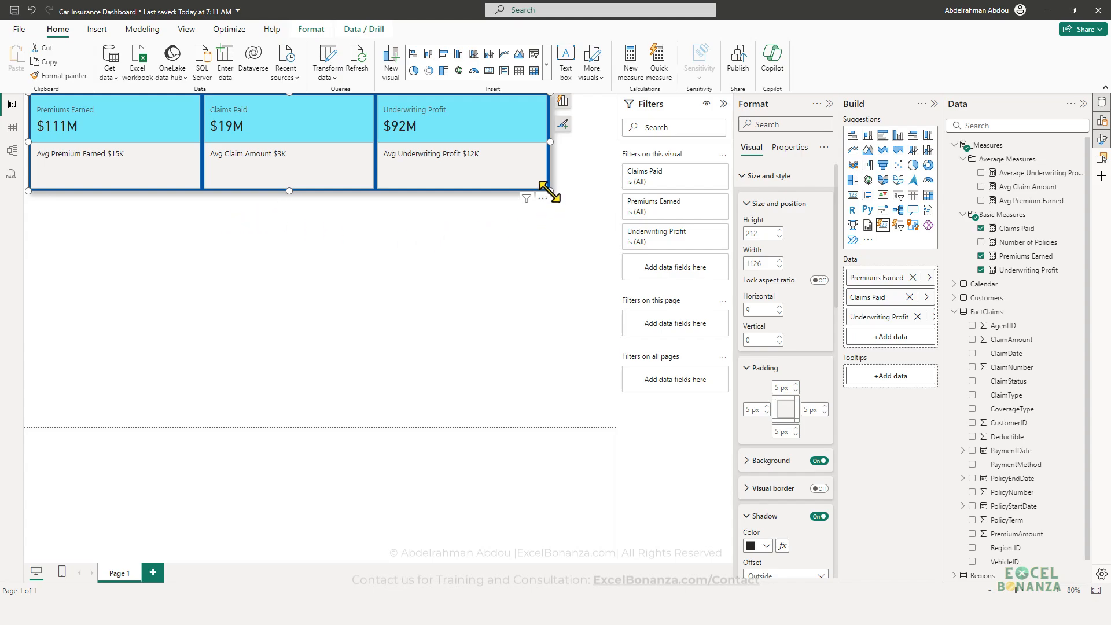
left_click_drag(550, 190, 504, 176)
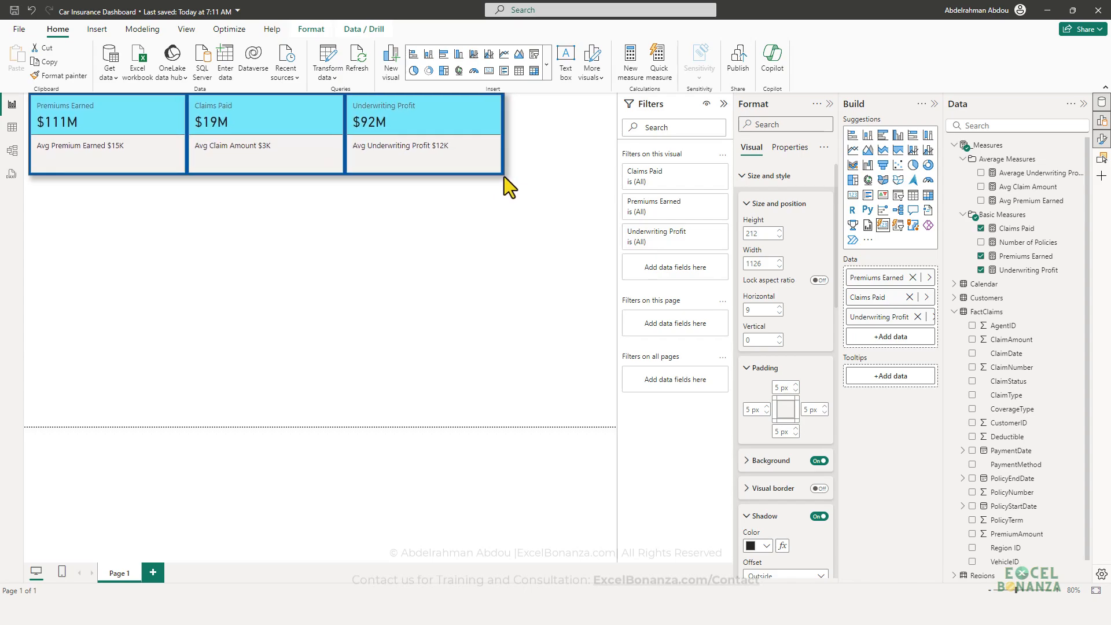
left_click_drag(360, 175, 359, 175)
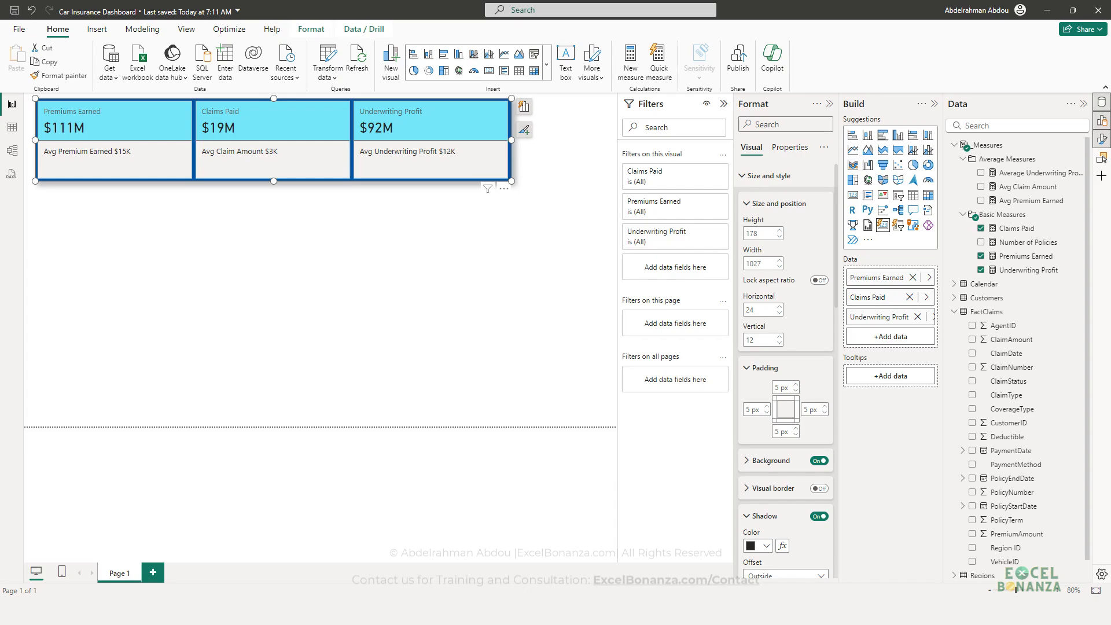
Step: Check the overall layout in the Dashboard Screenshot.png reference image and return to the report page with nothing selected
key("alt+Tab")
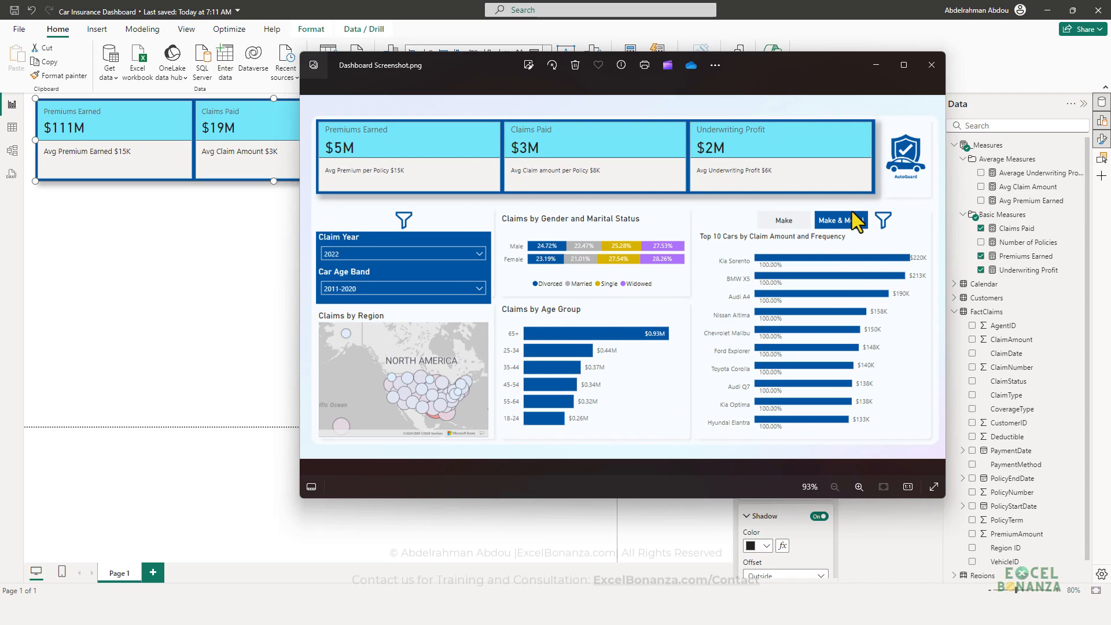
left_click(210, 262)
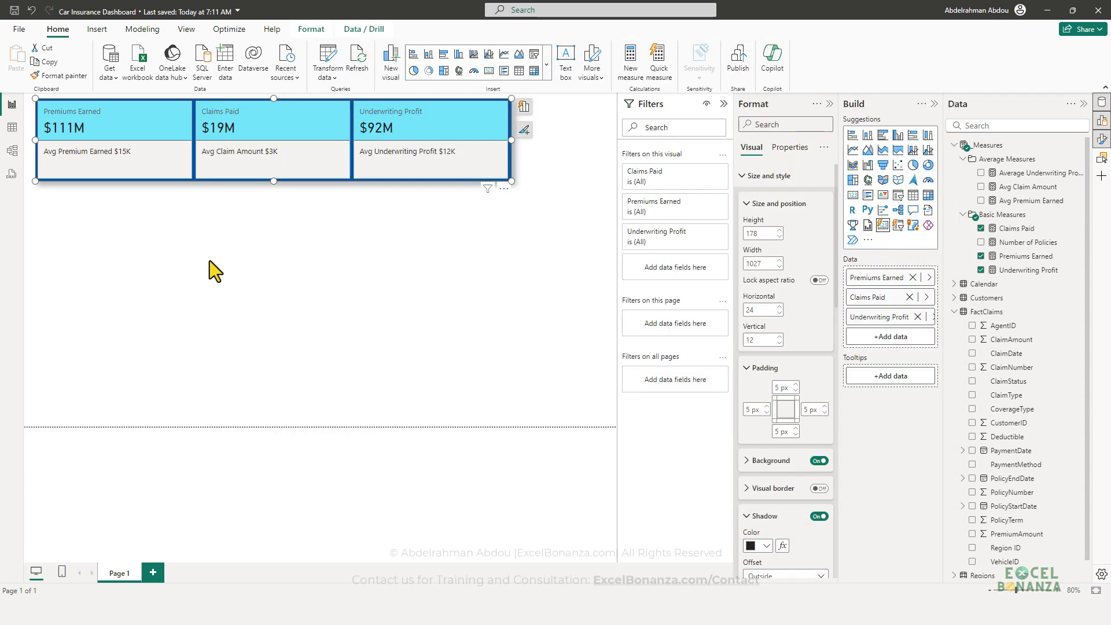
left_click(209, 261)
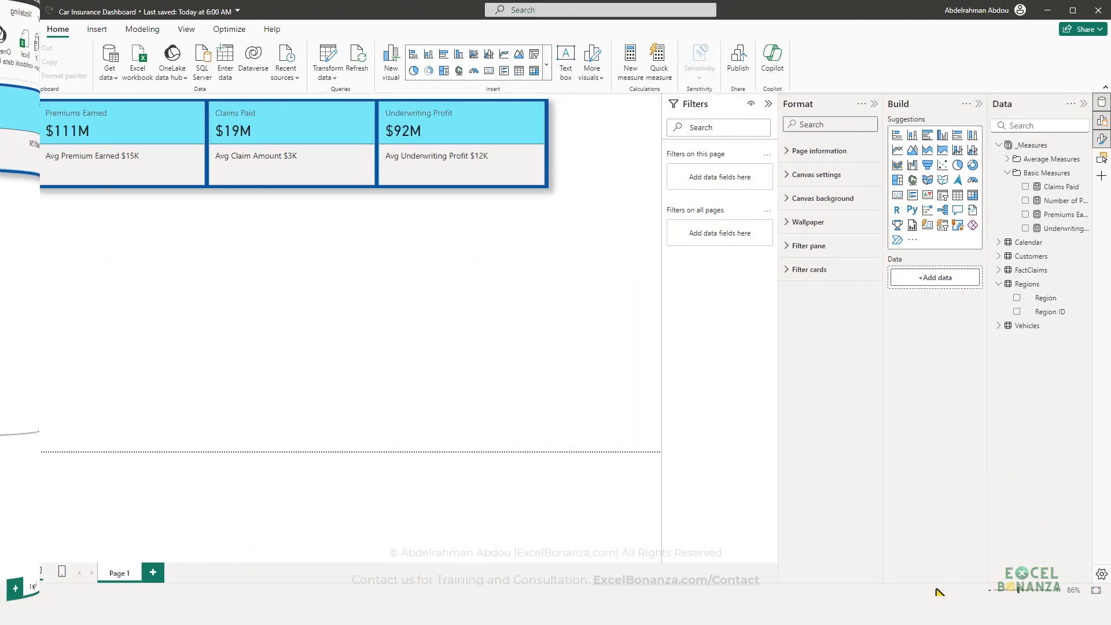
left_click(916, 555)
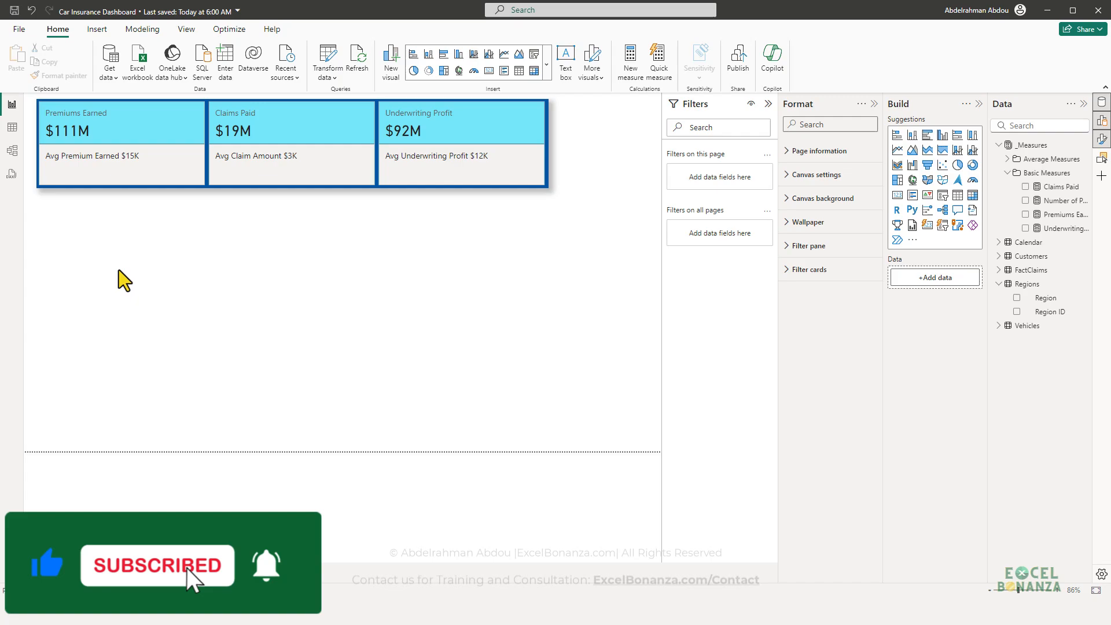
left_click(162, 319)
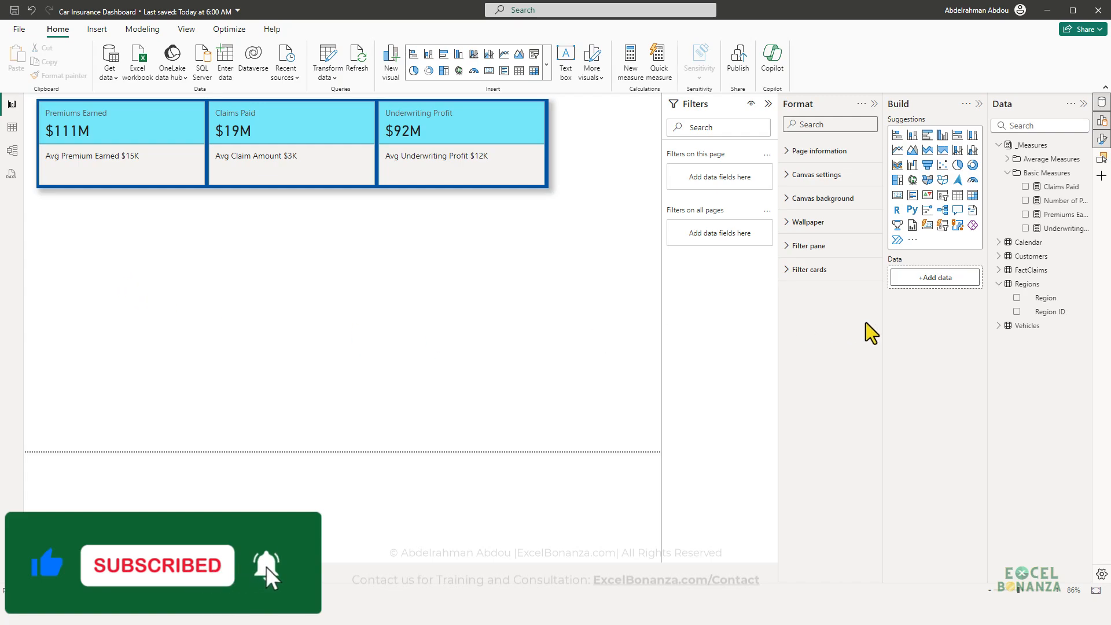
Step: Insert an Azure map visual, shrink it and place it below the Premiums Earned card at the page's left edge
left_click(957, 181)
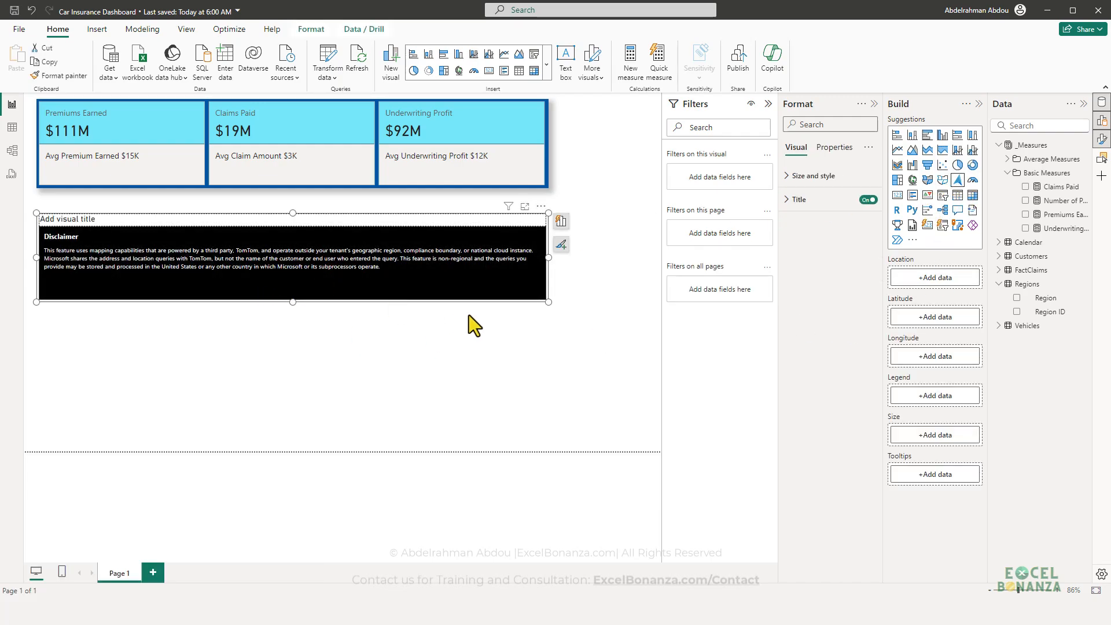
left_click_drag(549, 302, 179, 347)
left_click_drag(133, 289, 117, 327)
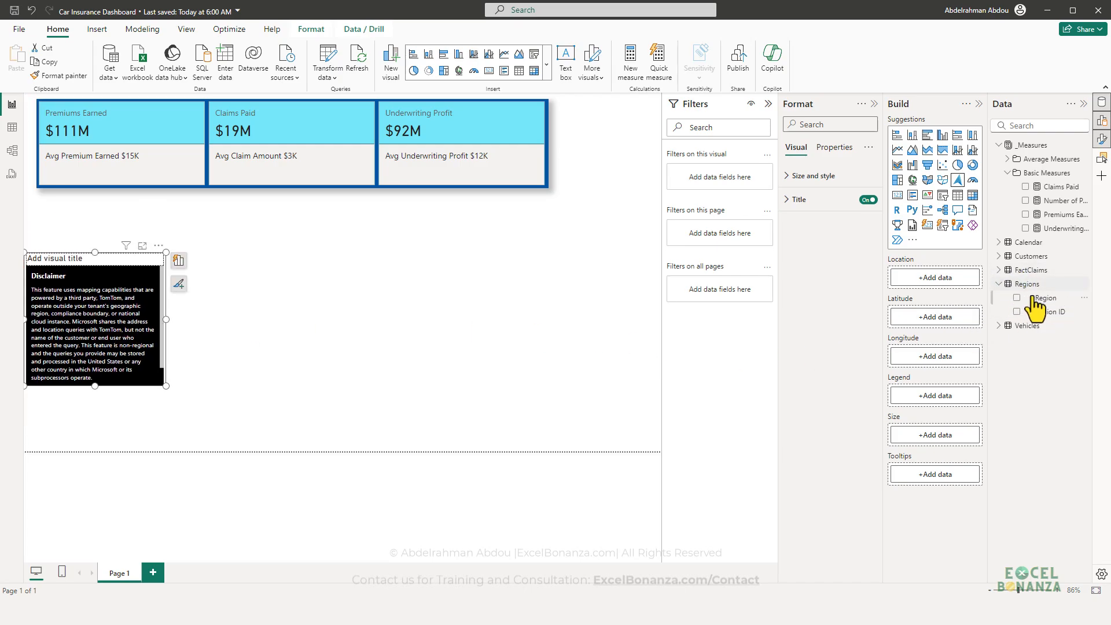
Step: Use Region as the map's location and Claims Paid as its bubble size, and enlarge the map visual
left_click_drag(1045, 300, 926, 287)
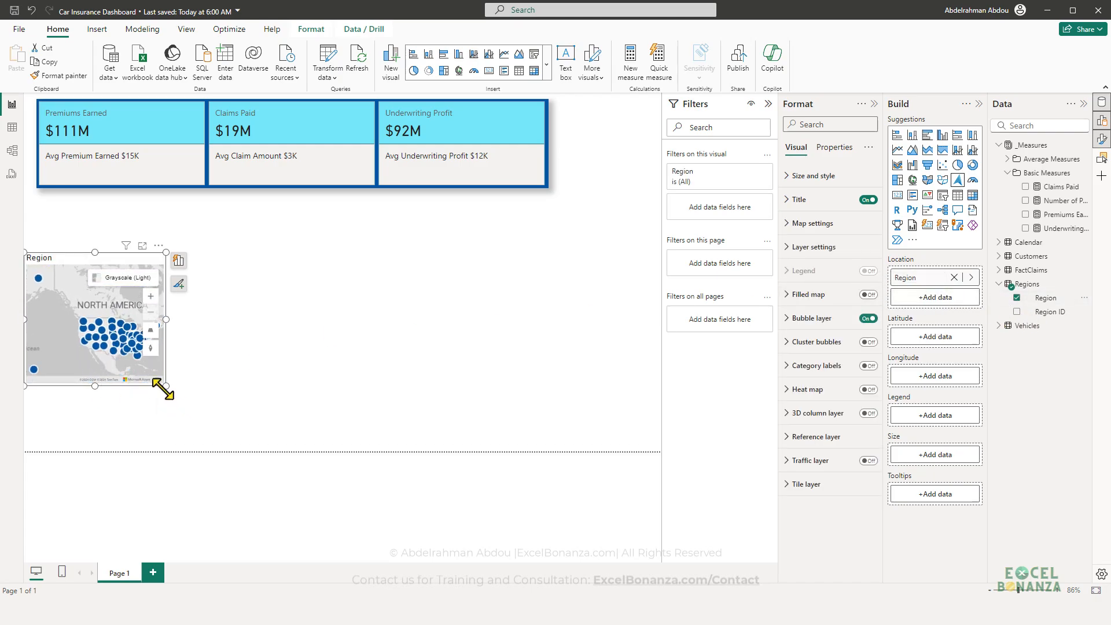
left_click_drag(165, 386, 212, 431)
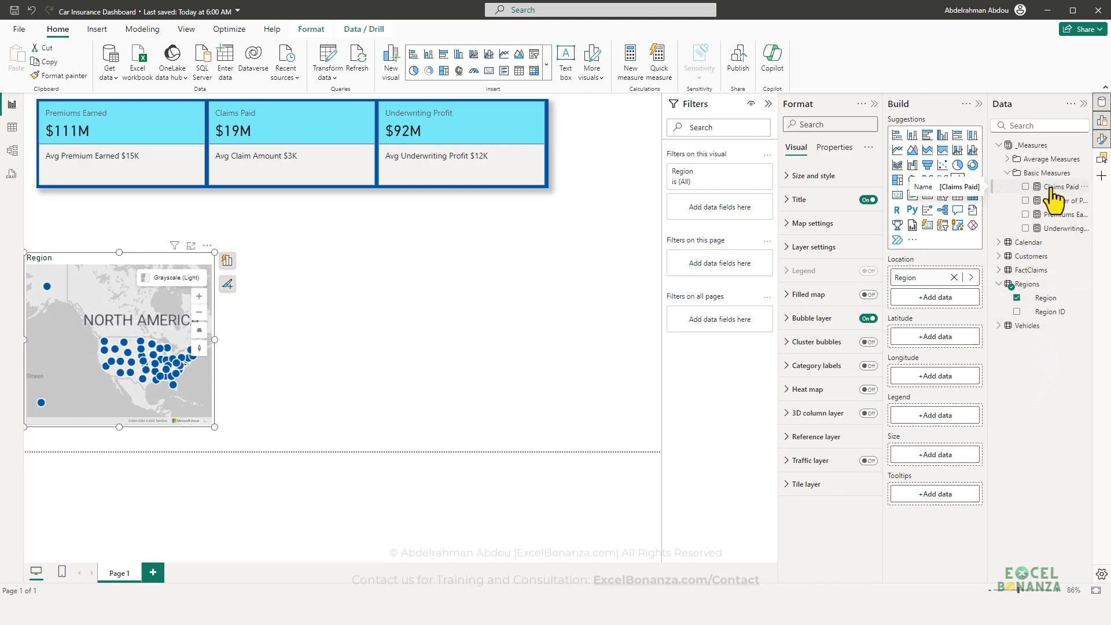
left_click_drag(1053, 196, 942, 461)
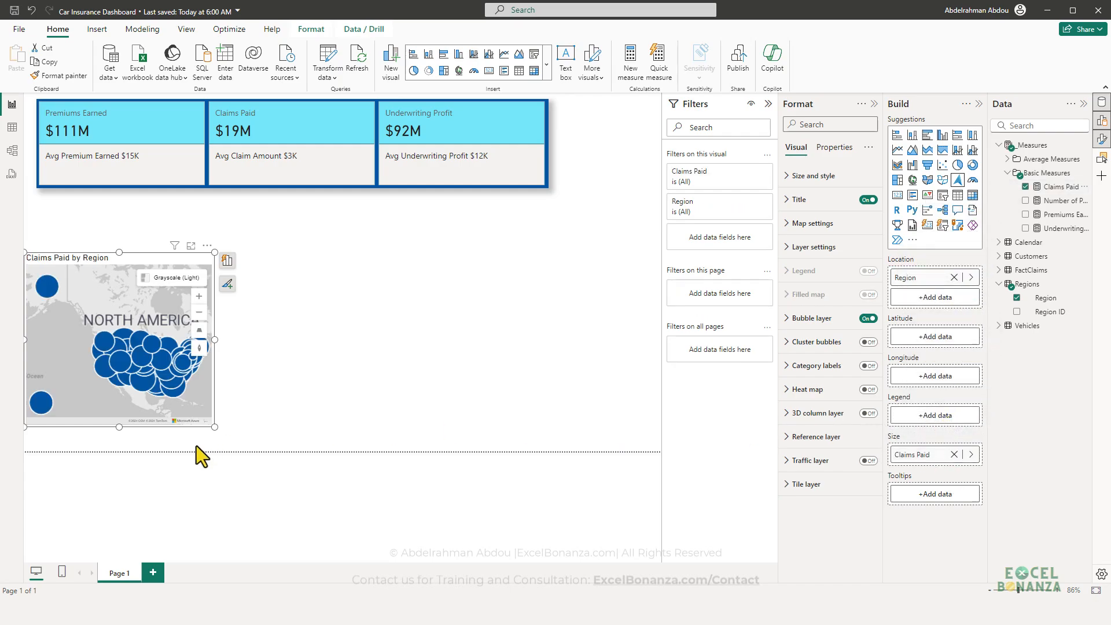
left_click_drag(217, 429, 261, 438)
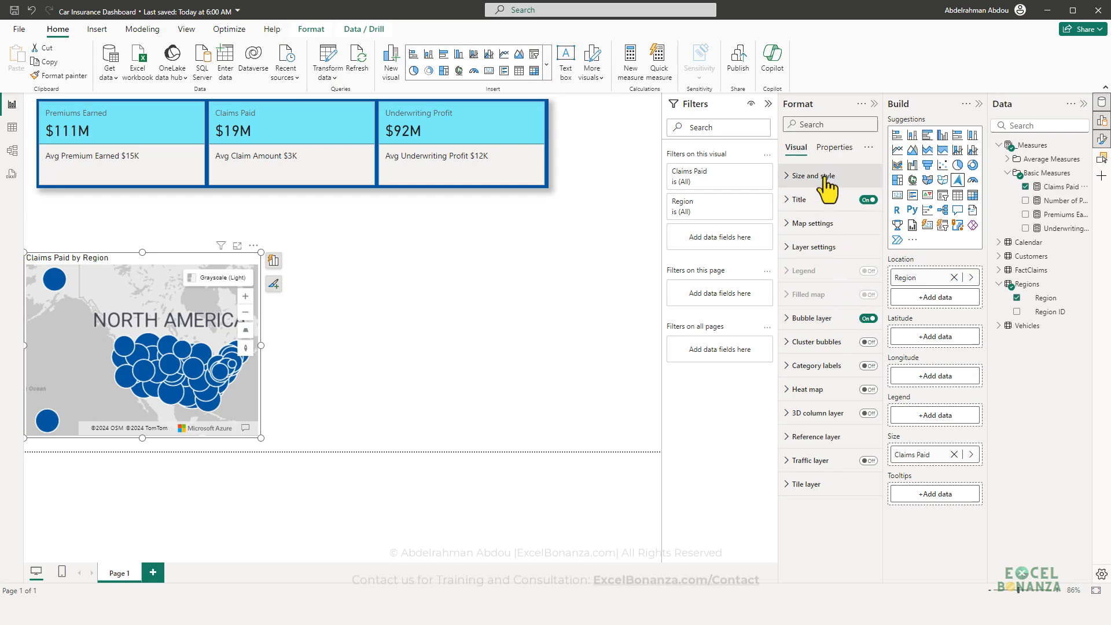
Step: Open conditional formatting for the map's default bubble color and set the format style to Gradient
left_click(806, 319)
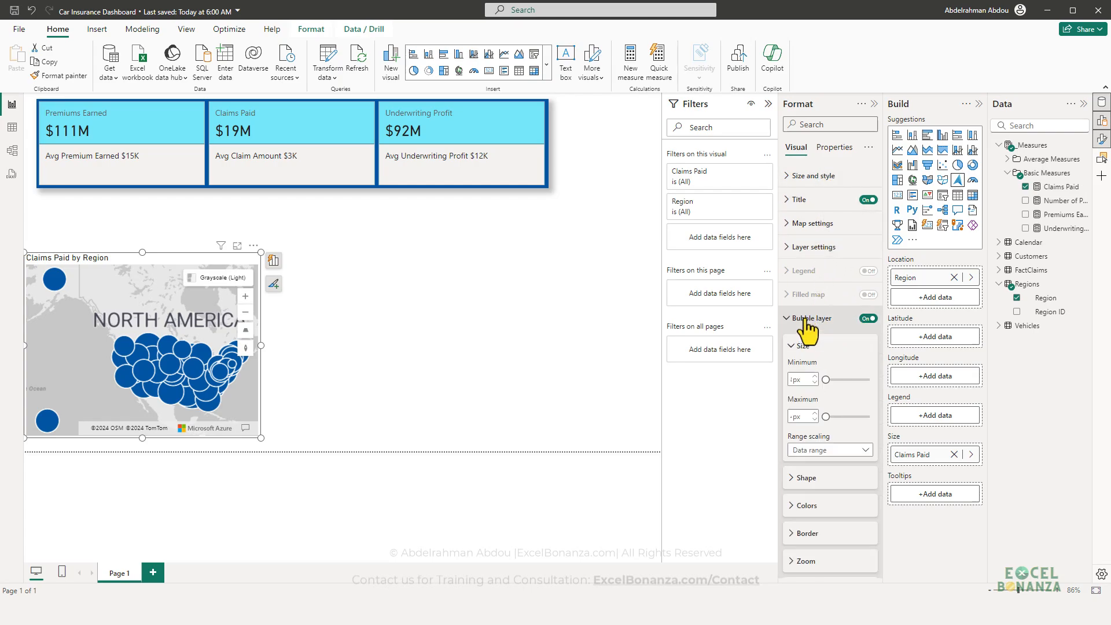
scroll(826, 337, "down", 2)
left_click(809, 390)
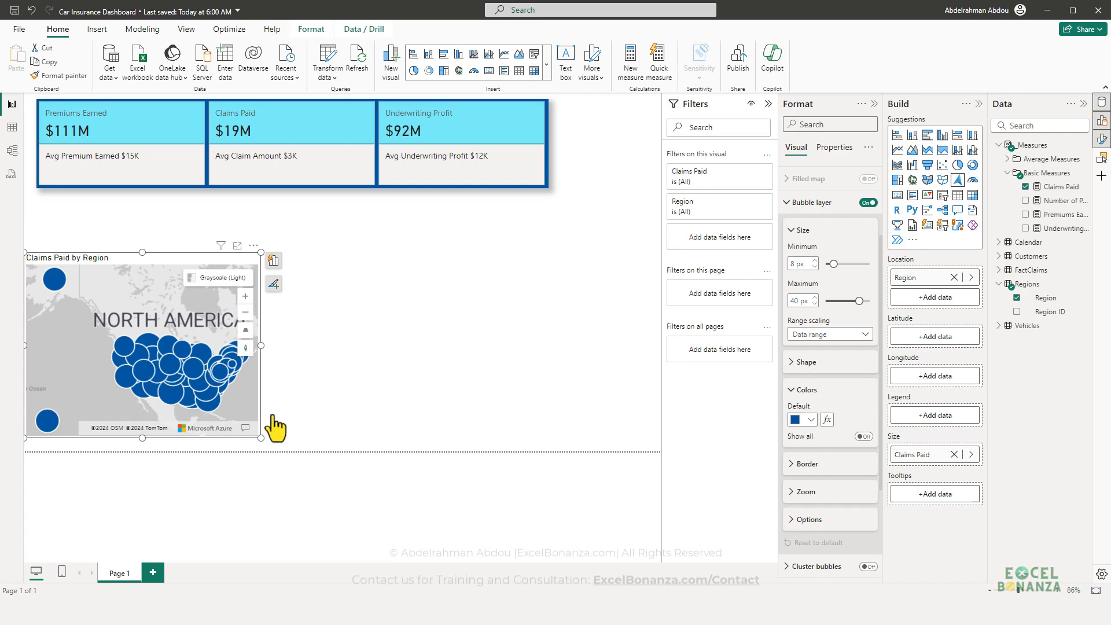
left_click(827, 419)
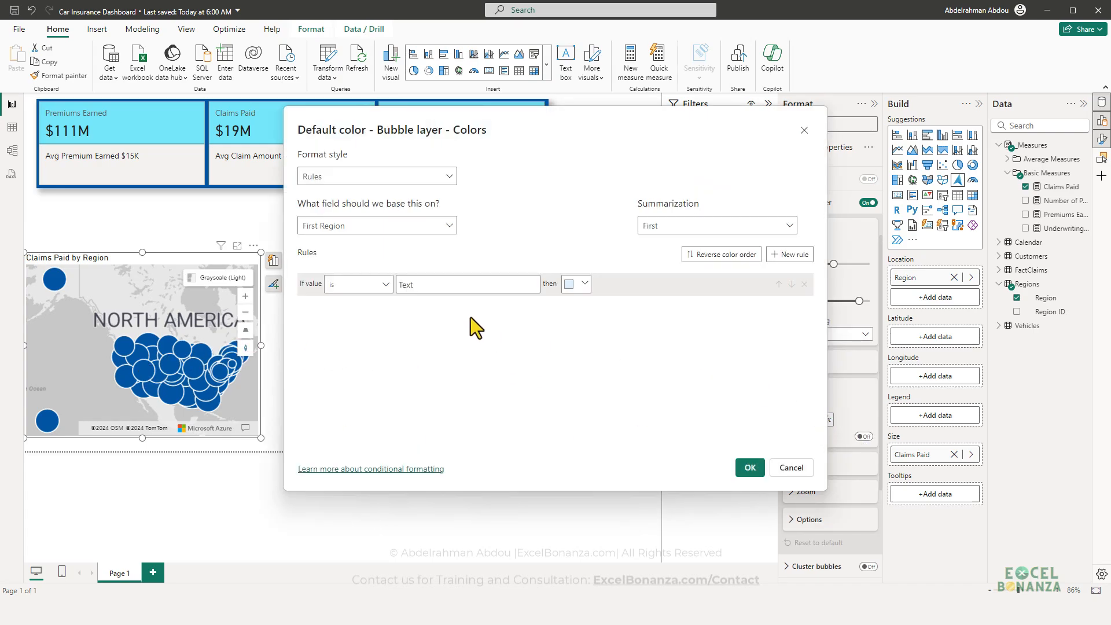
left_click(377, 176)
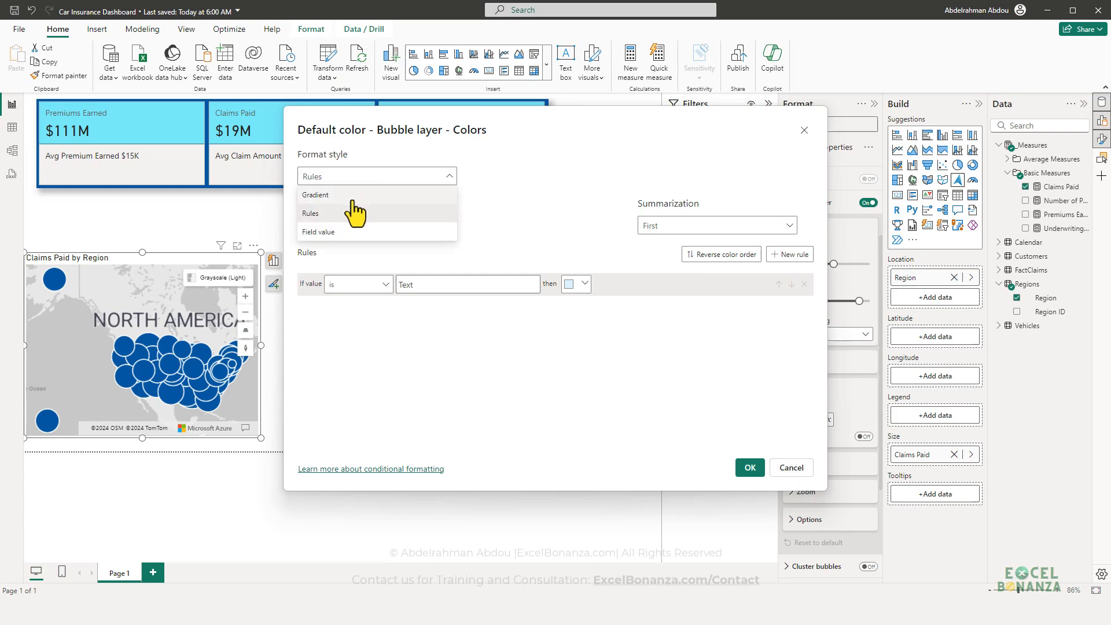
left_click(316, 195)
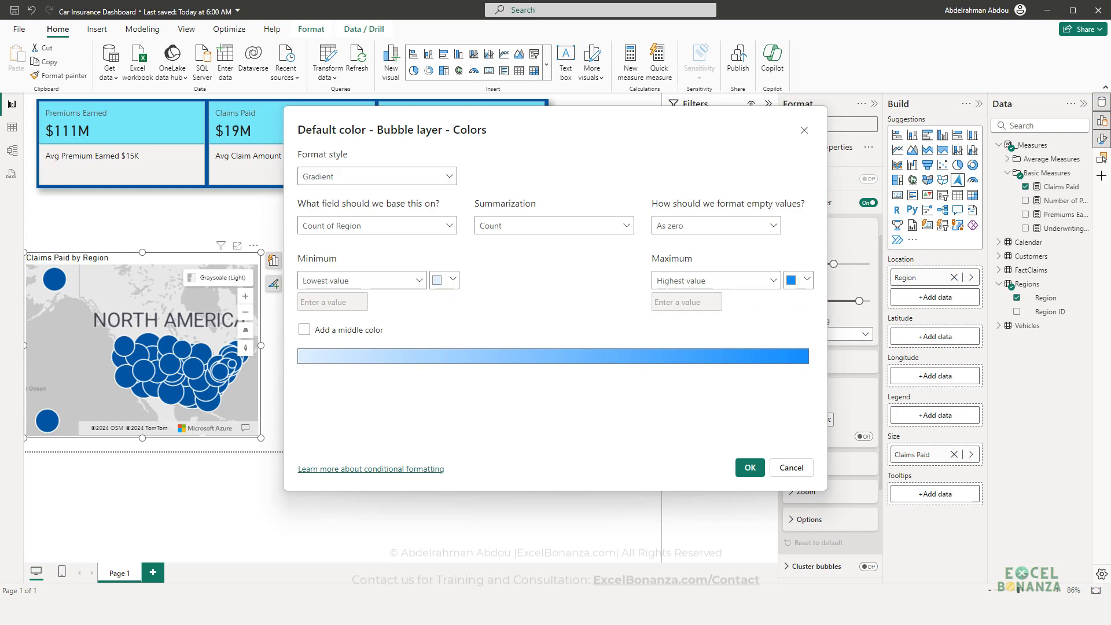
Step: Set the gradient's maximum color to #F69896 and apply the bubble color formatting
left_click(804, 283)
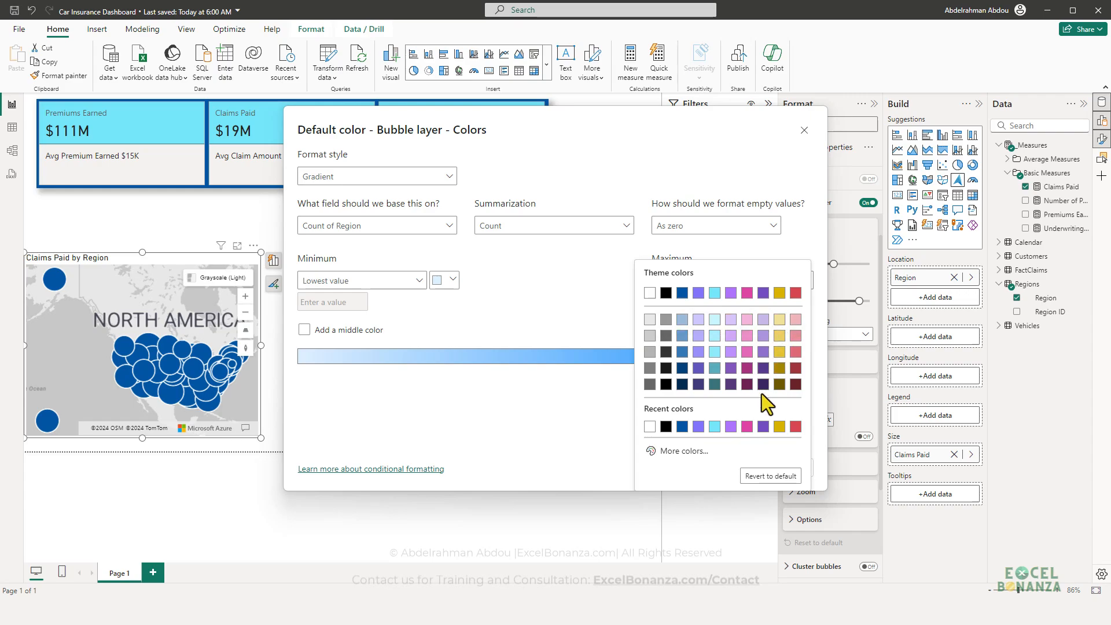
left_click(672, 452)
type("#F69896")
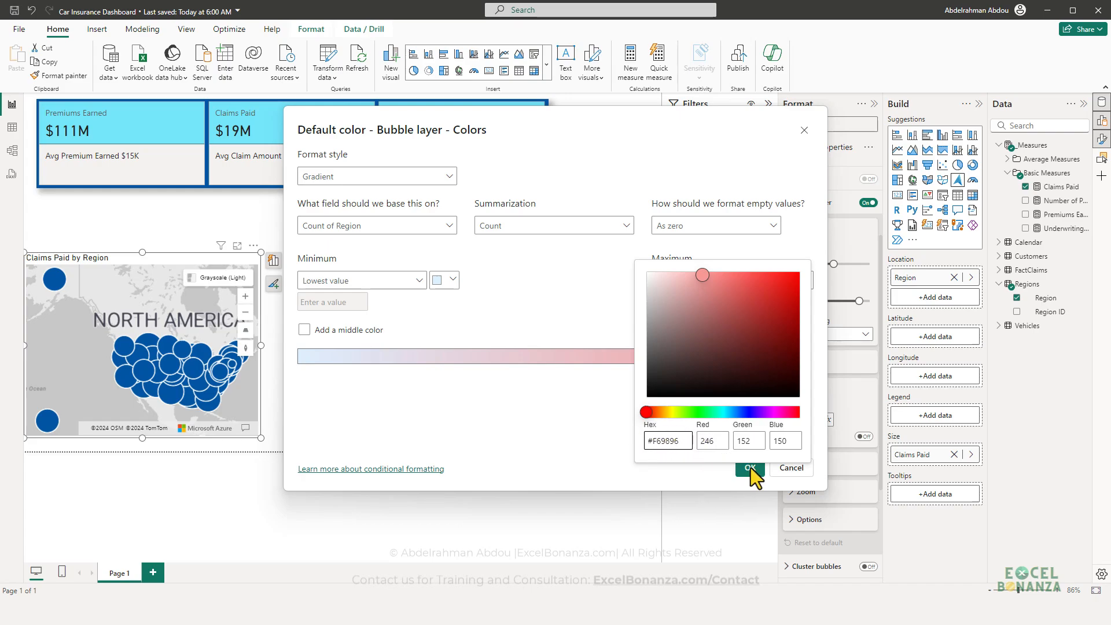
left_click(549, 443)
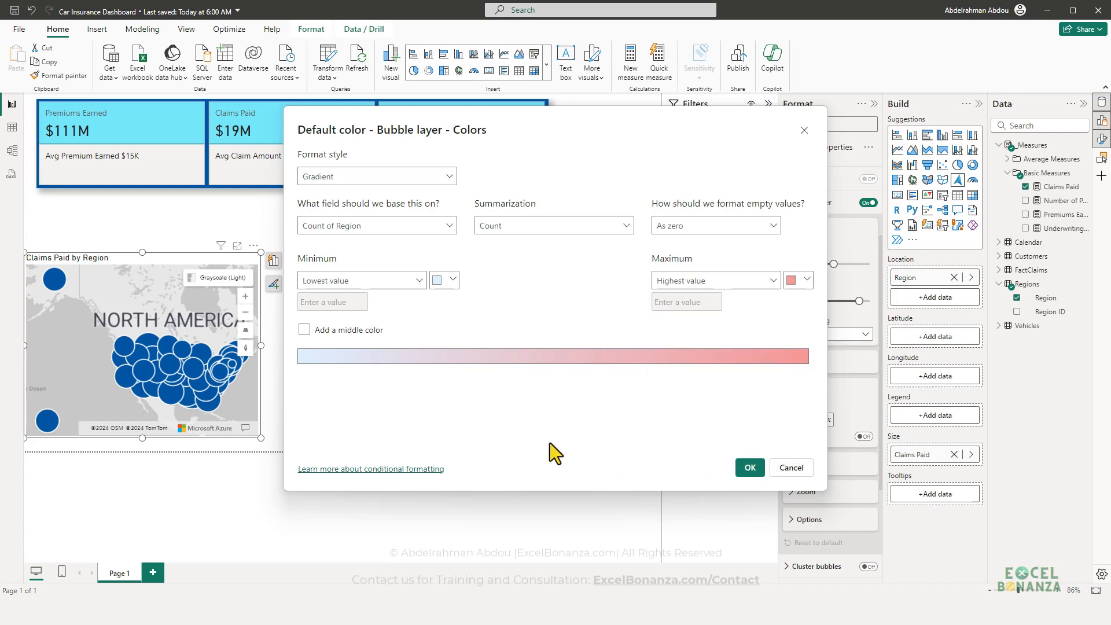
left_click(748, 468)
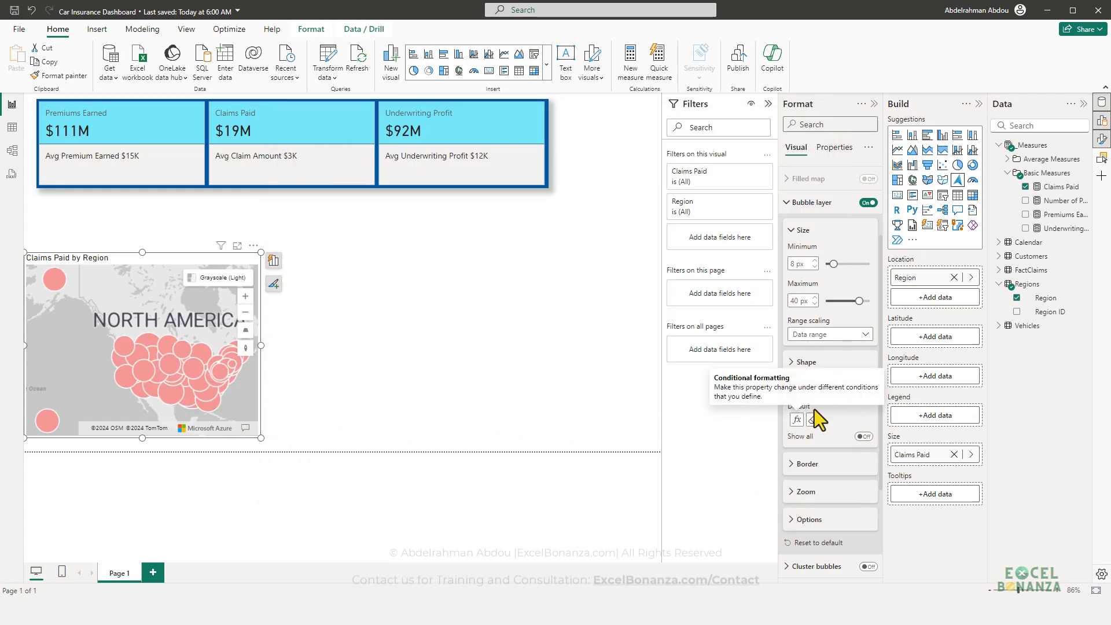
Step: Base the map's bubble color gradient on the Claims Paid measure from Basic Measures and apply it
left_click(797, 419)
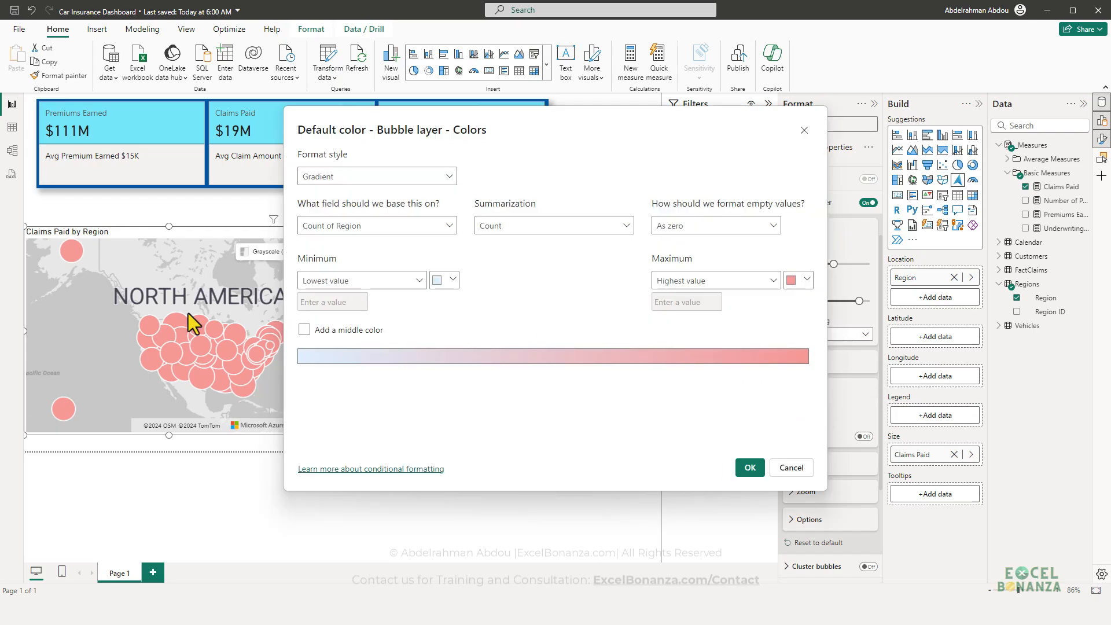
left_click(408, 231)
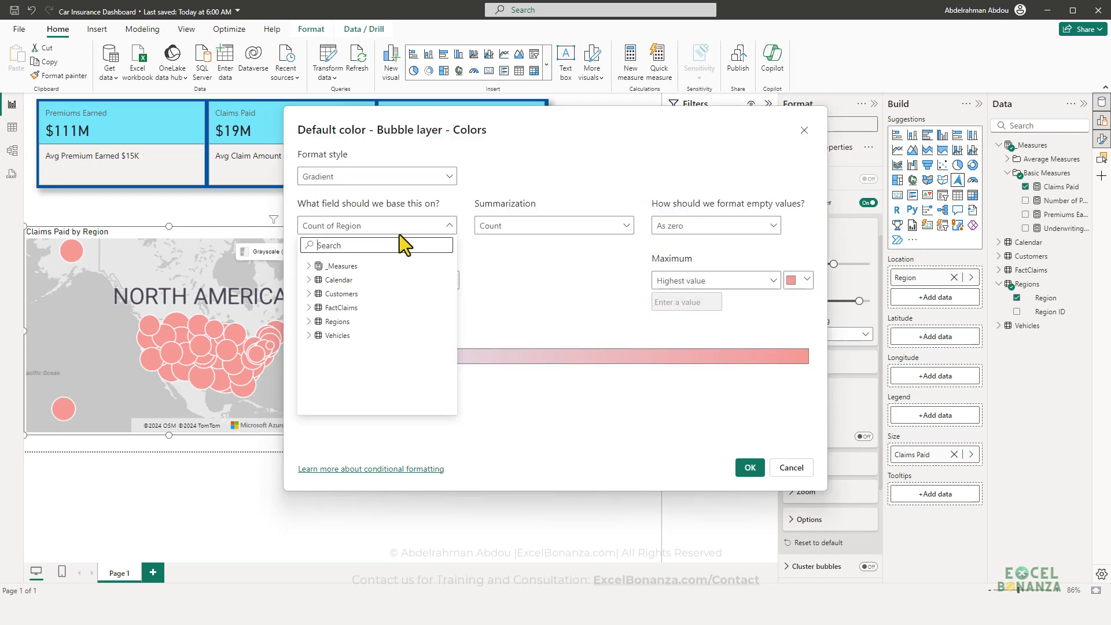
left_click(309, 267)
left_click(319, 295)
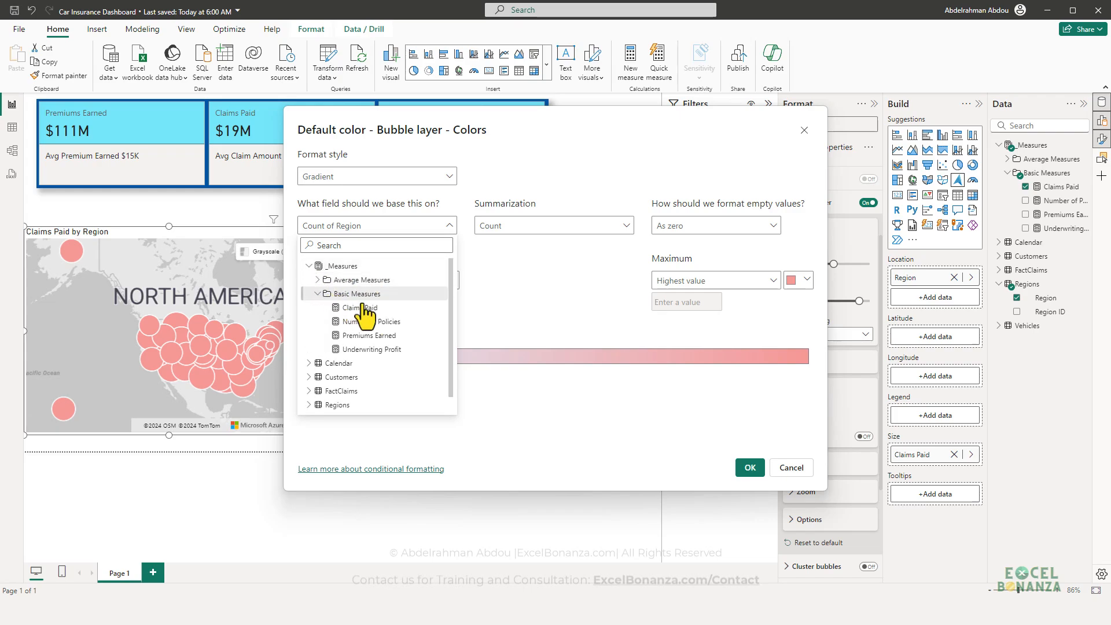
left_click(356, 308)
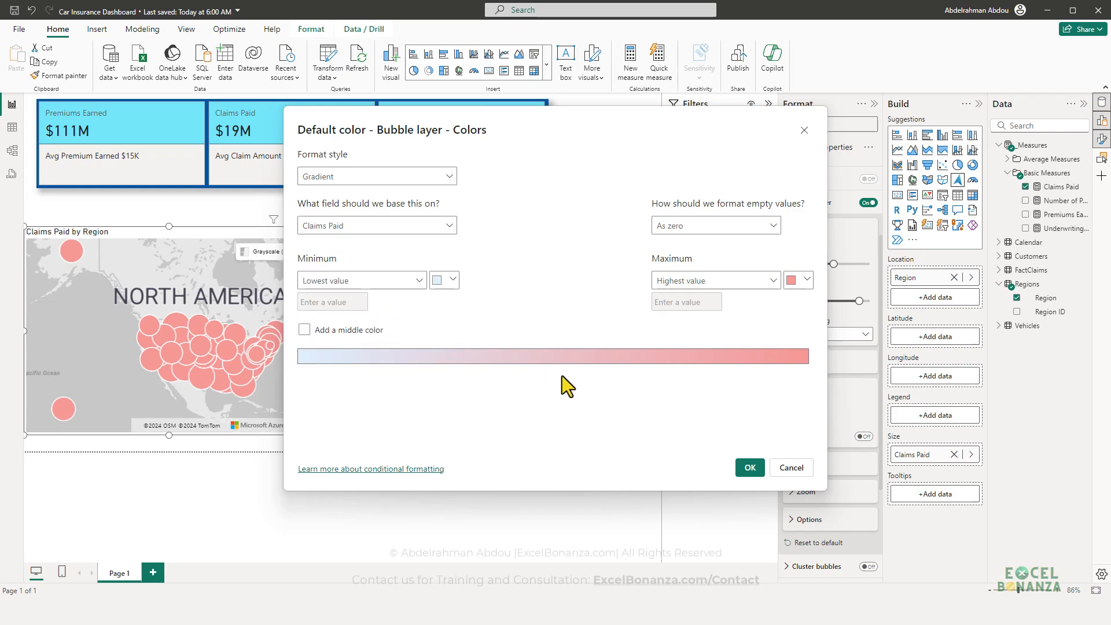
left_click(751, 468)
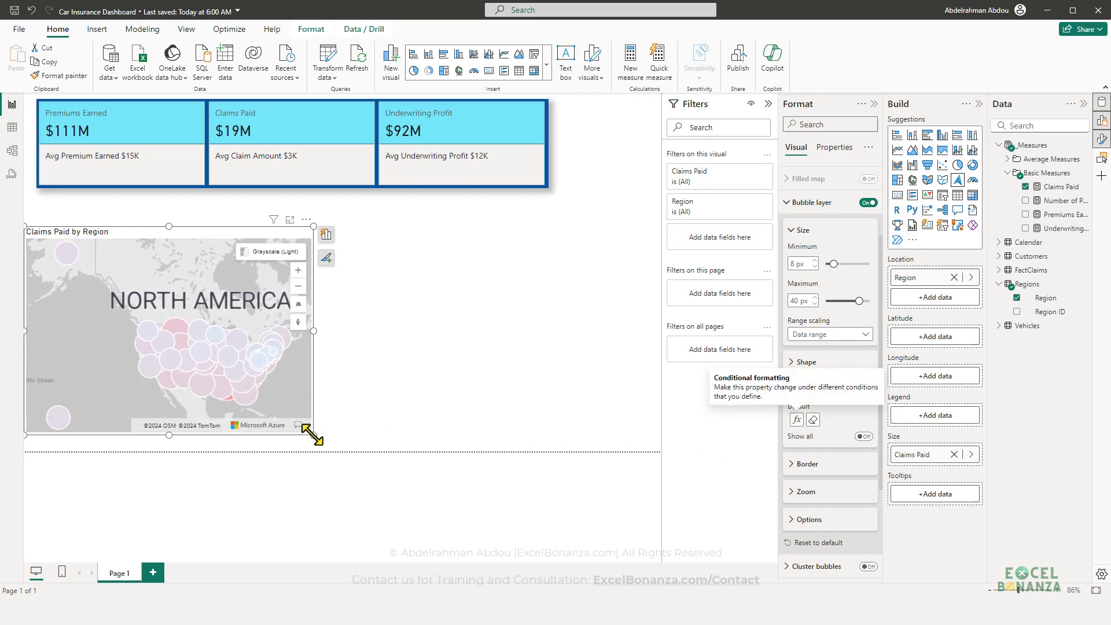
Step: Shrink the map visual slightly and examine the Claims Paid bubbles for individual states across the United States
mouse_move(311, 433)
left_mouse_down()
mouse_move(221, 411)
mouse_move(305, 421)
left_mouse_up()
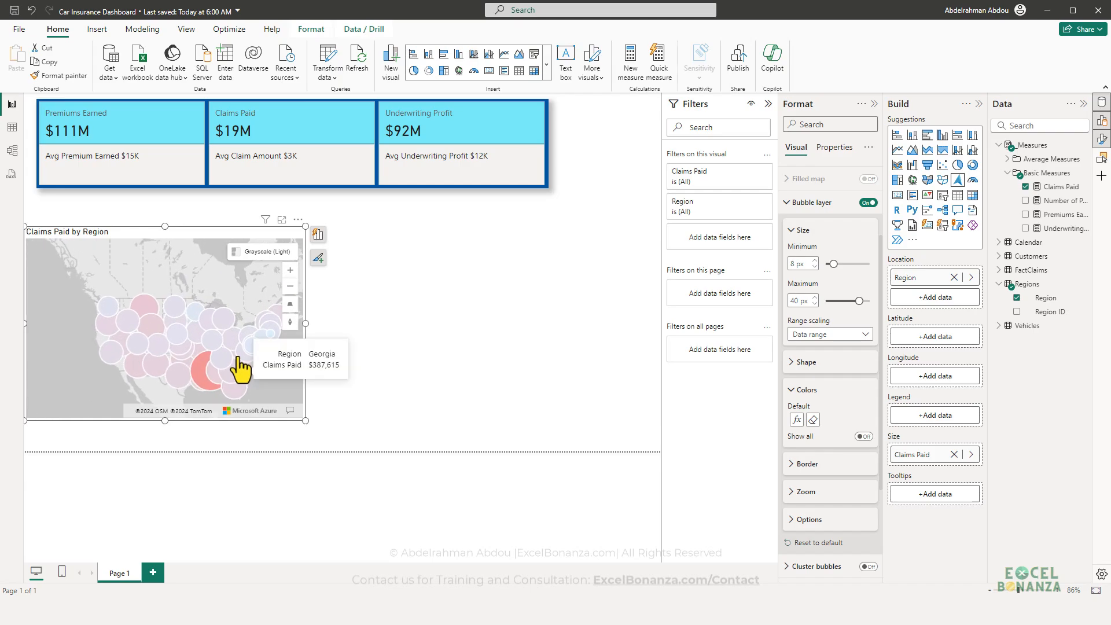
scroll(238, 359, "up", 3)
scroll(209, 319, "up", 3)
scroll(226, 361, "down", 3)
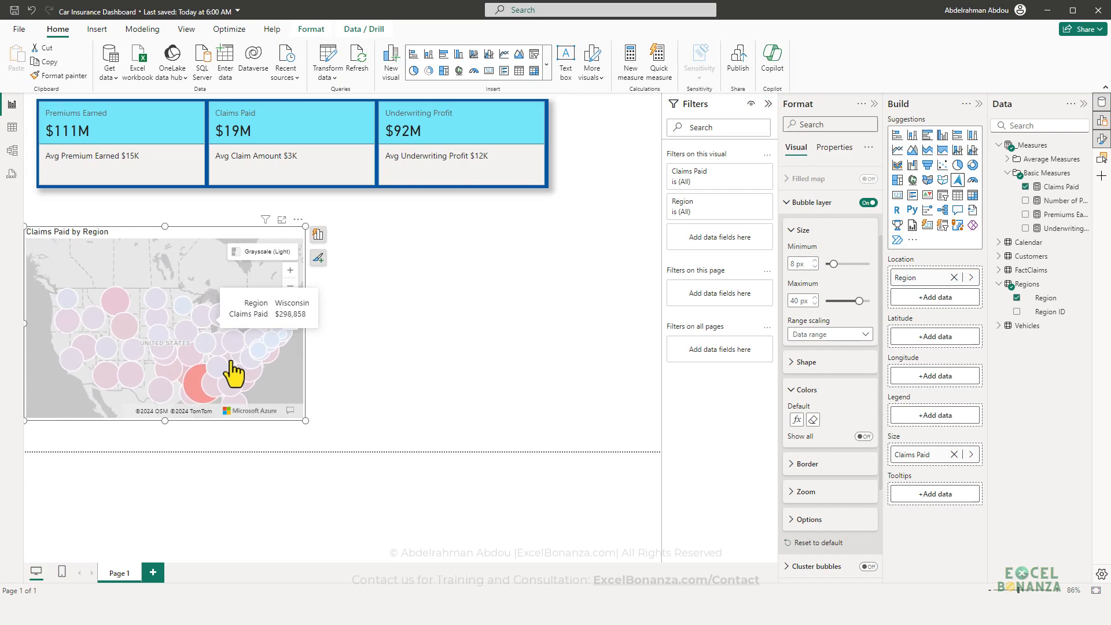
mouse_move(195, 394)
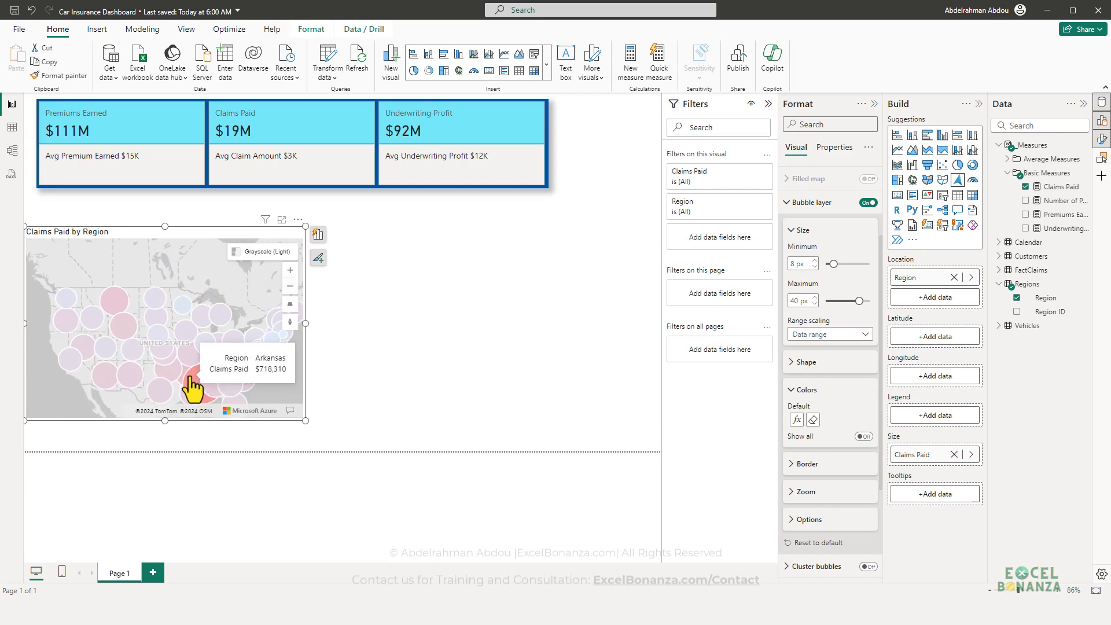
scroll(200, 395, "up", 1)
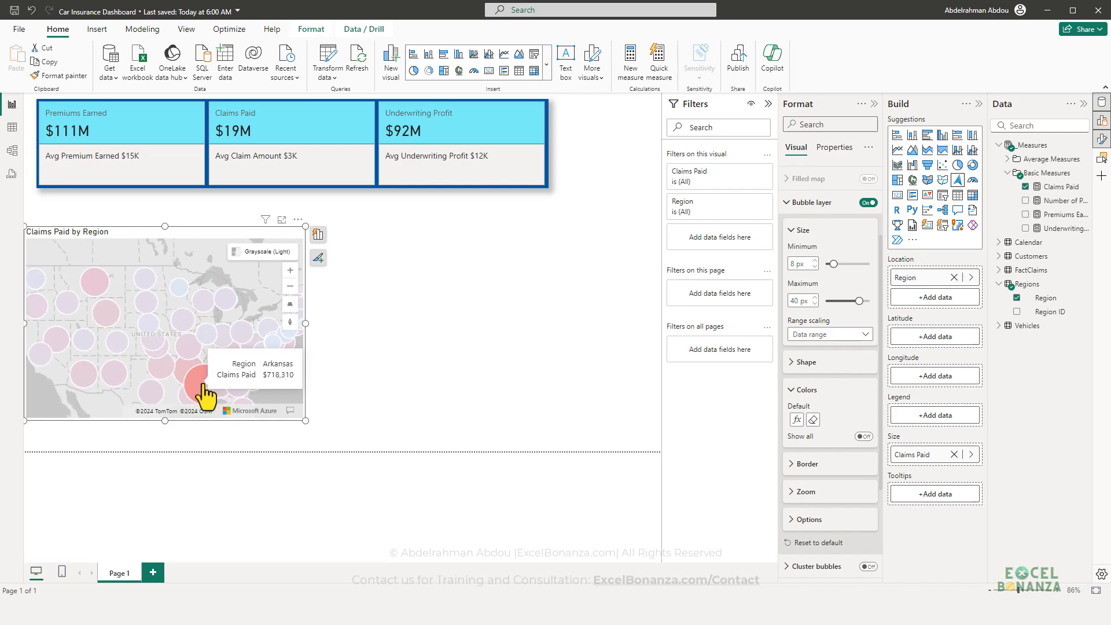
scroll(202, 382, "down", 3)
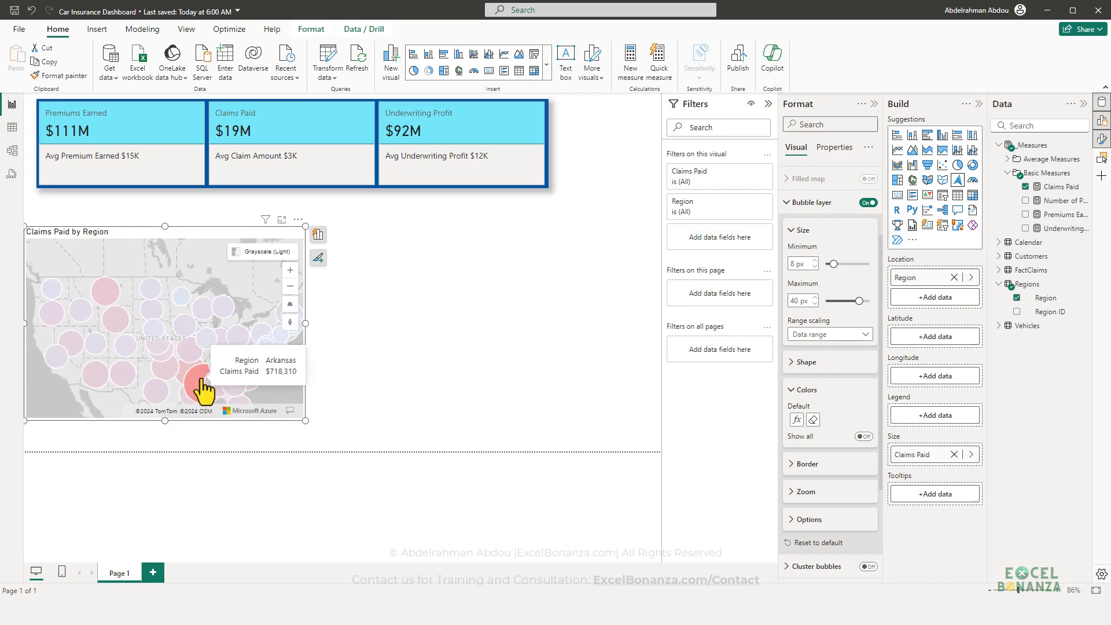
scroll(208, 378, "up", 2)
scroll(208, 378, "up", 1)
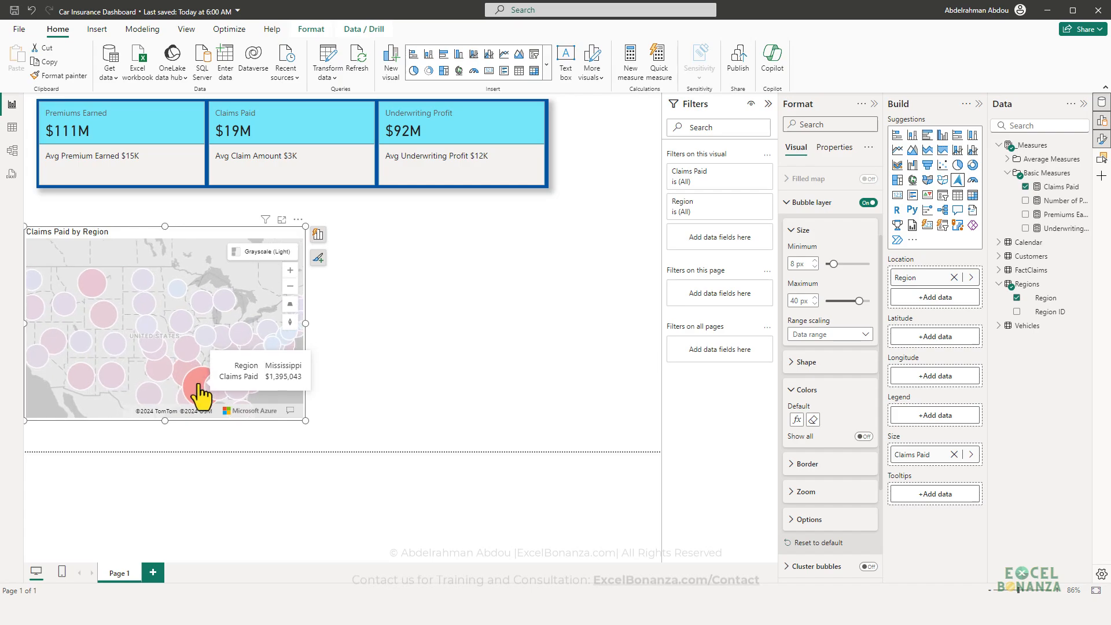
scroll(200, 311, "down", 3)
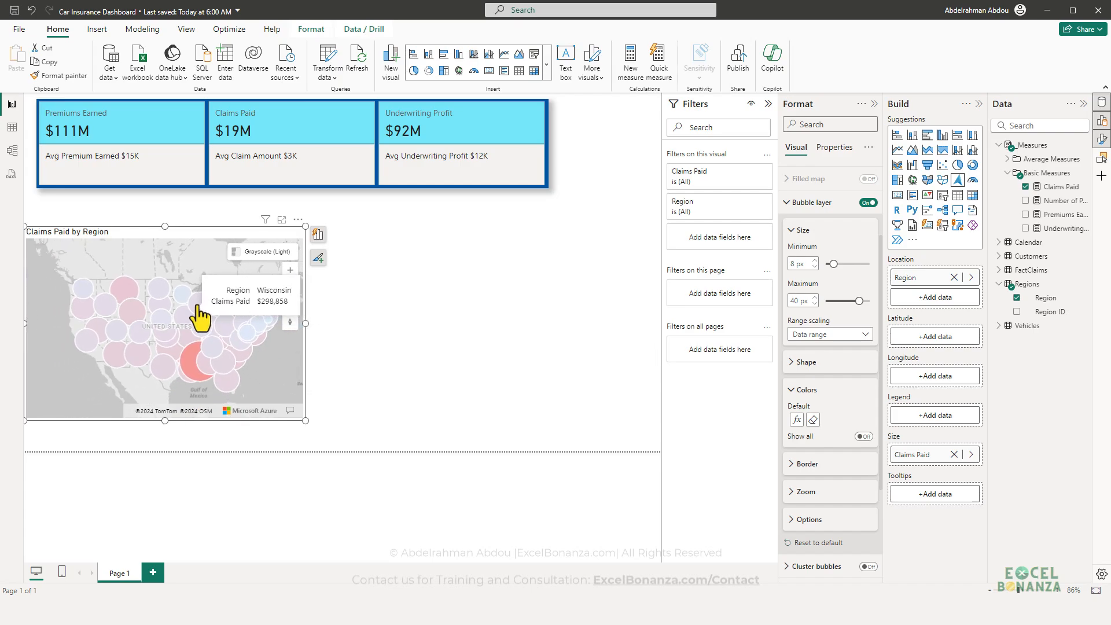
scroll(246, 359, "up", 3)
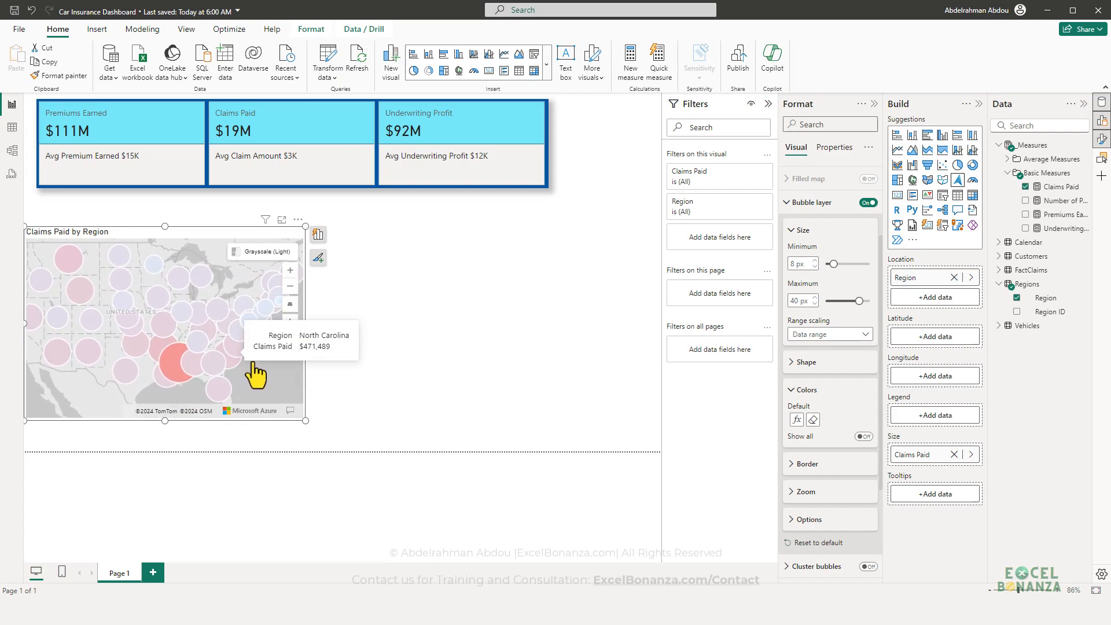
left_click_drag(253, 366, 282, 384)
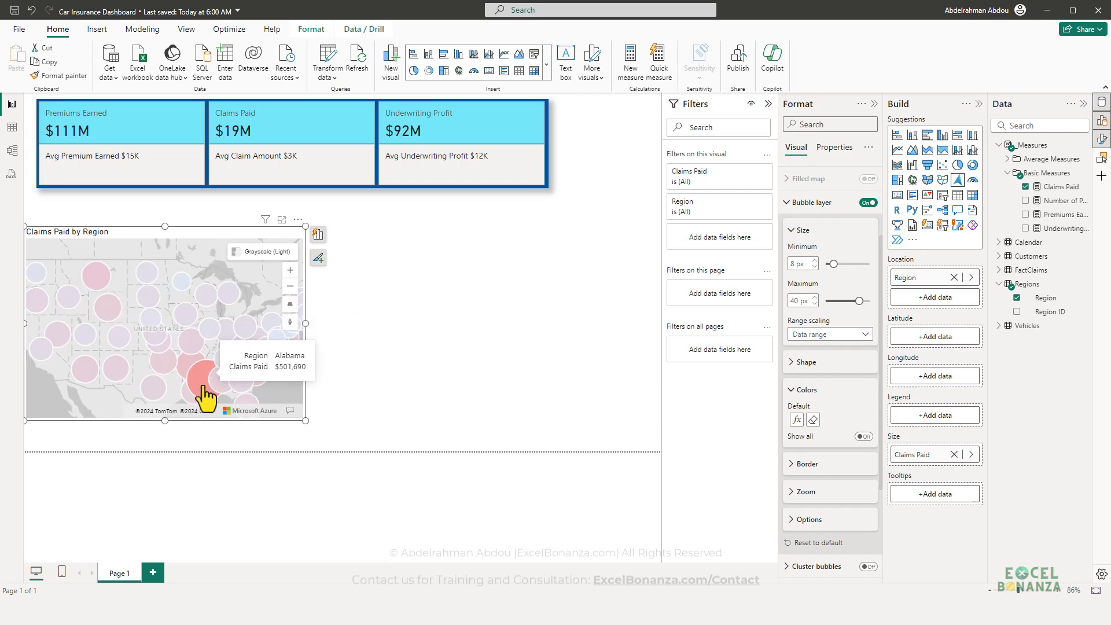
scroll(183, 366, "up", 1)
scroll(183, 375, "down", 1)
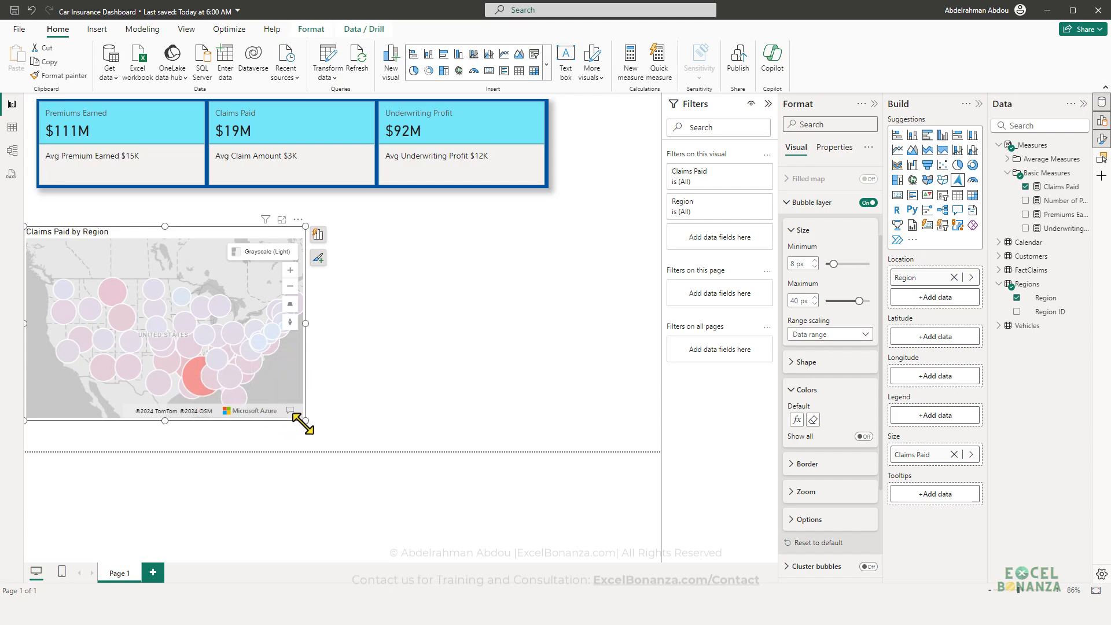
Step: Shrink the map visual to roughly half the width of the KPI card above it
left_click_drag(302, 425, 304, 421)
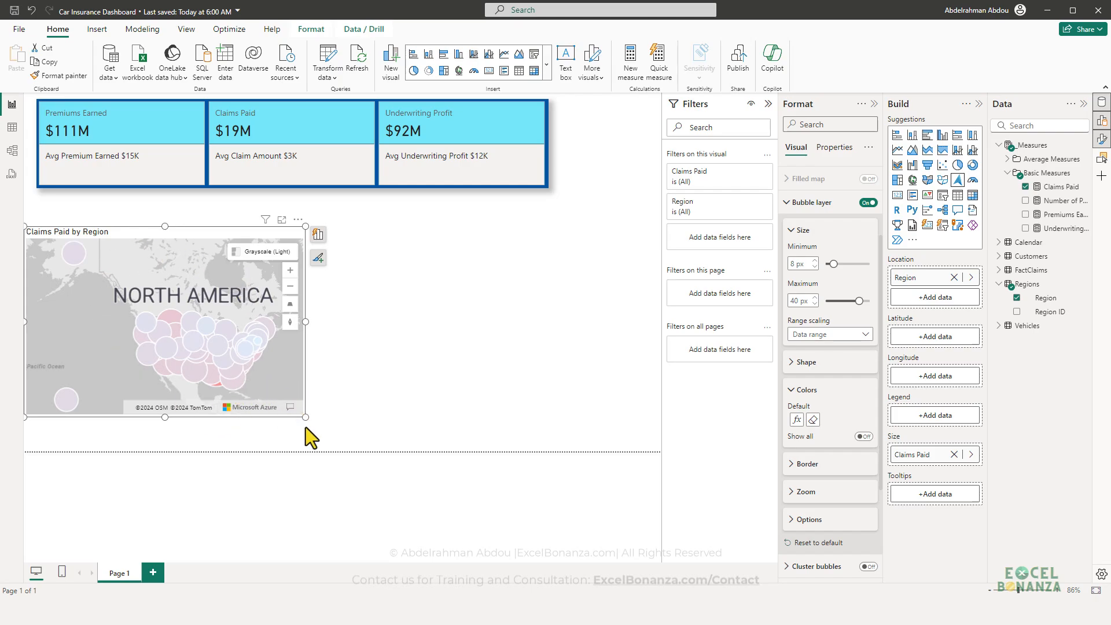
left_click_drag(304, 416, 248, 408)
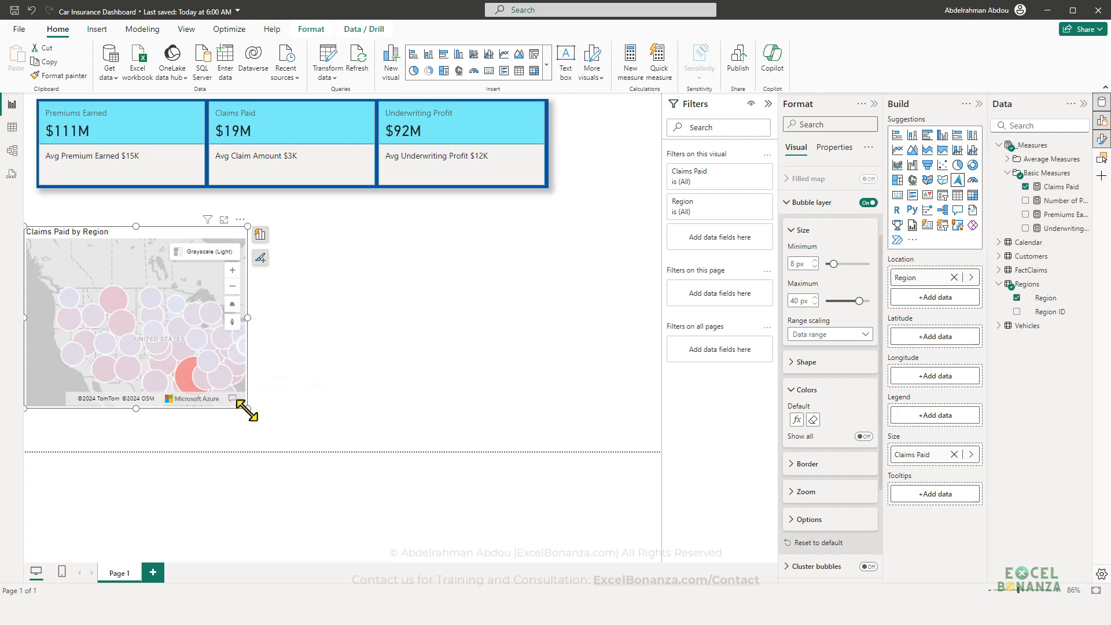
left_click_drag(247, 409, 262, 412)
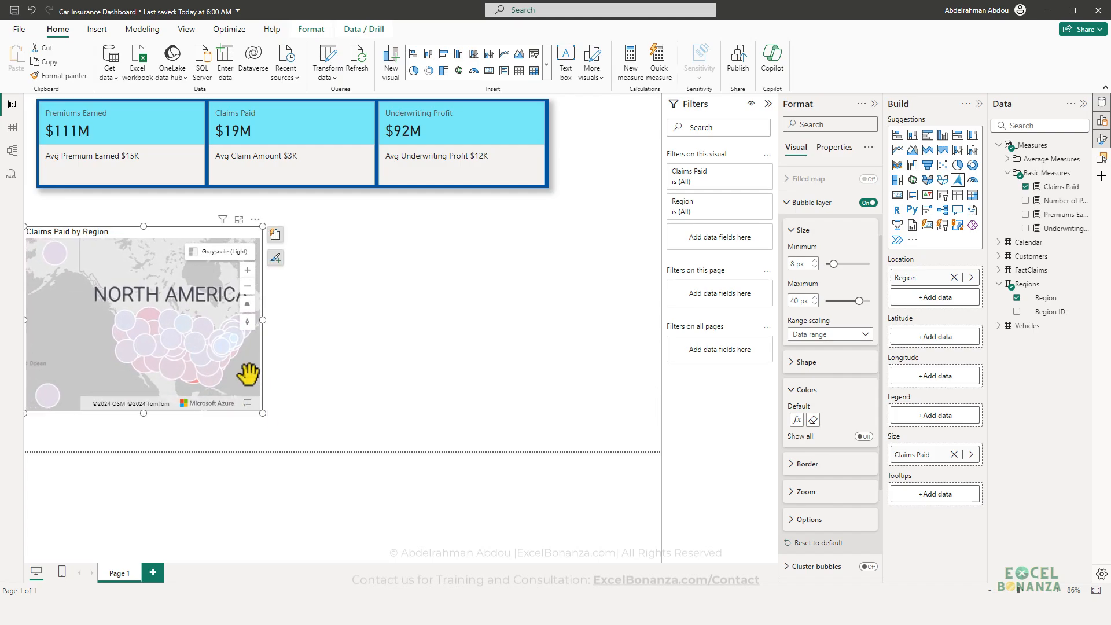
Step: Set the map's bubble size to a minimum of 6 px and a maximum of 26 px, with range scaling set to Auto
left_click(814, 268)
double_click(799, 302)
type("26")
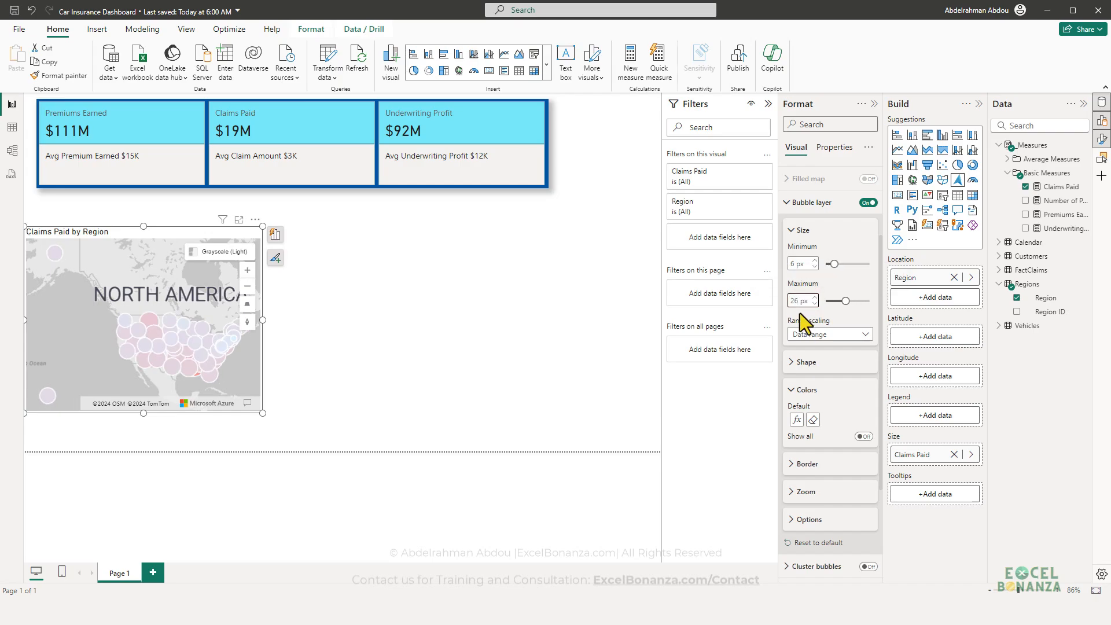
scroll(179, 360, "up", 3)
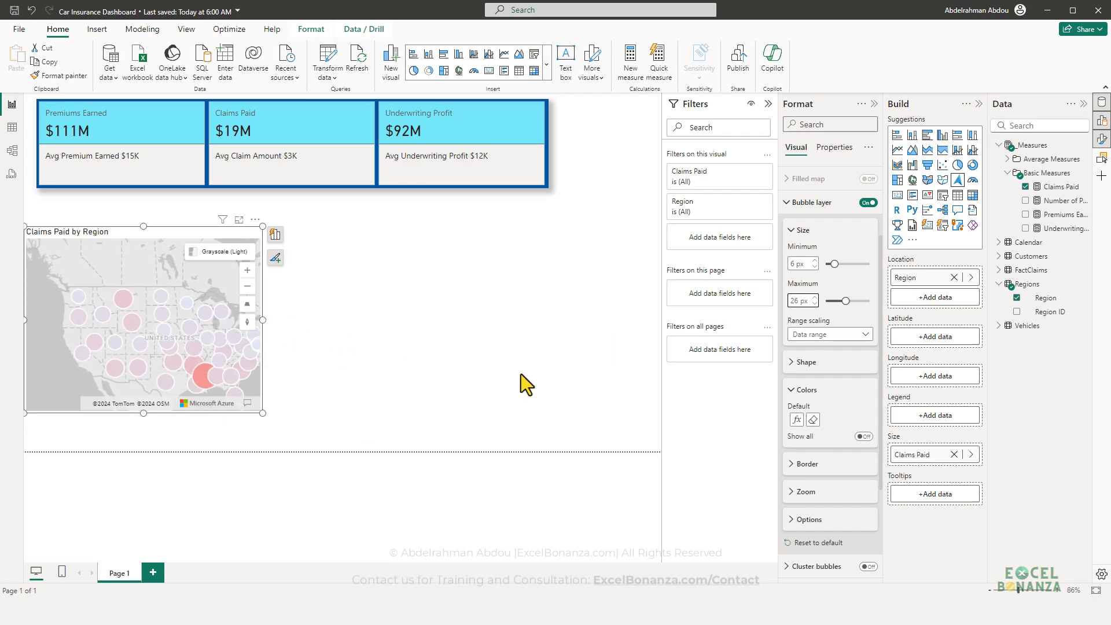
left_click(820, 337)
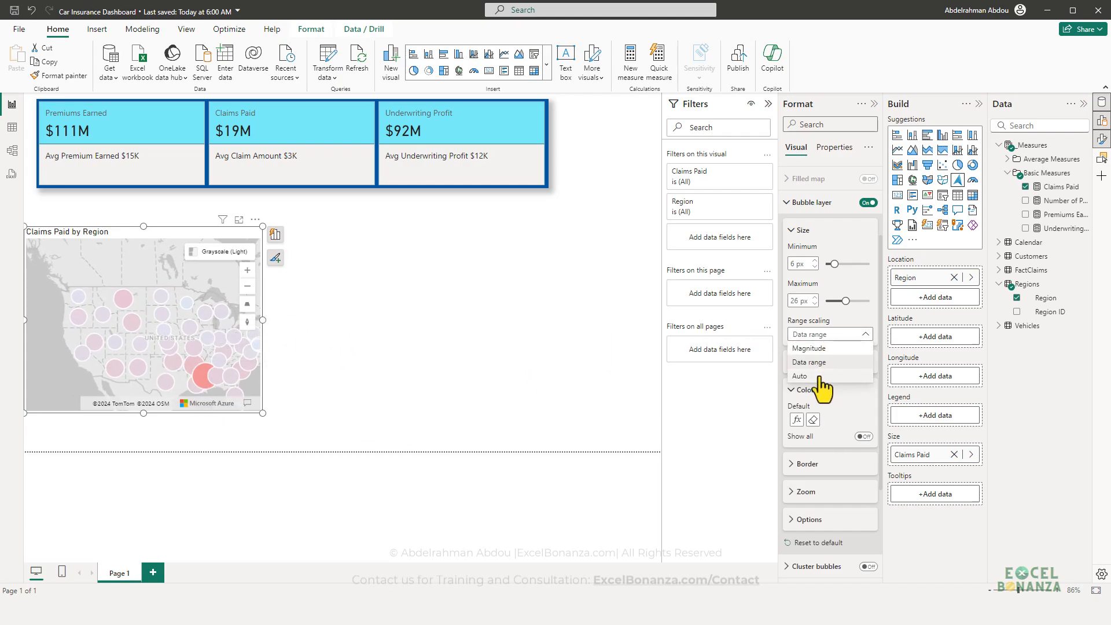
left_click(820, 376)
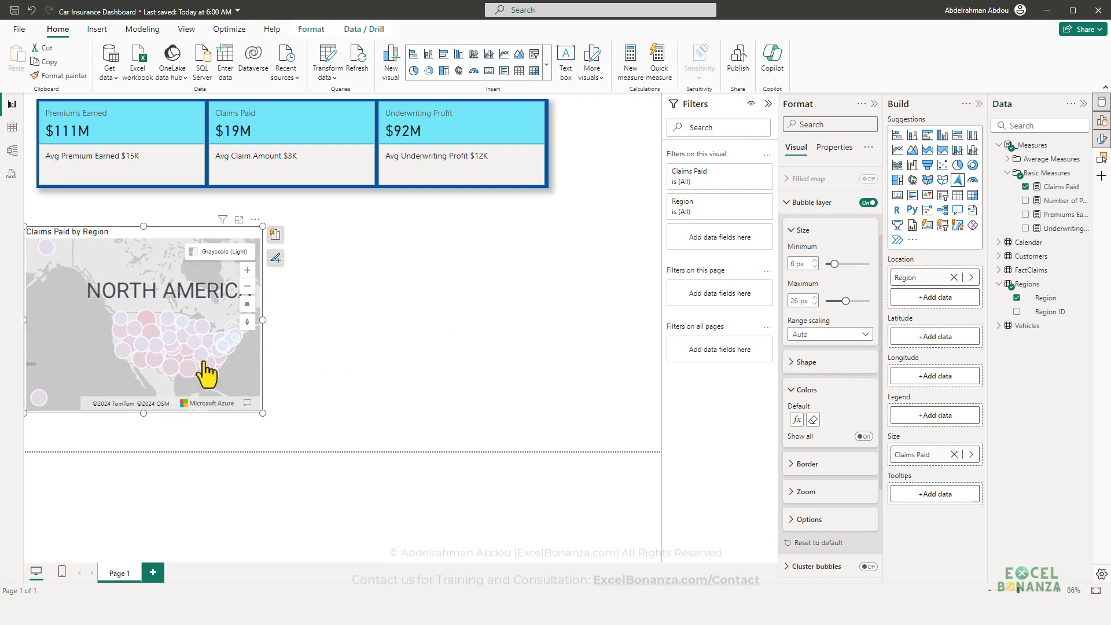
mouse_move(207, 364)
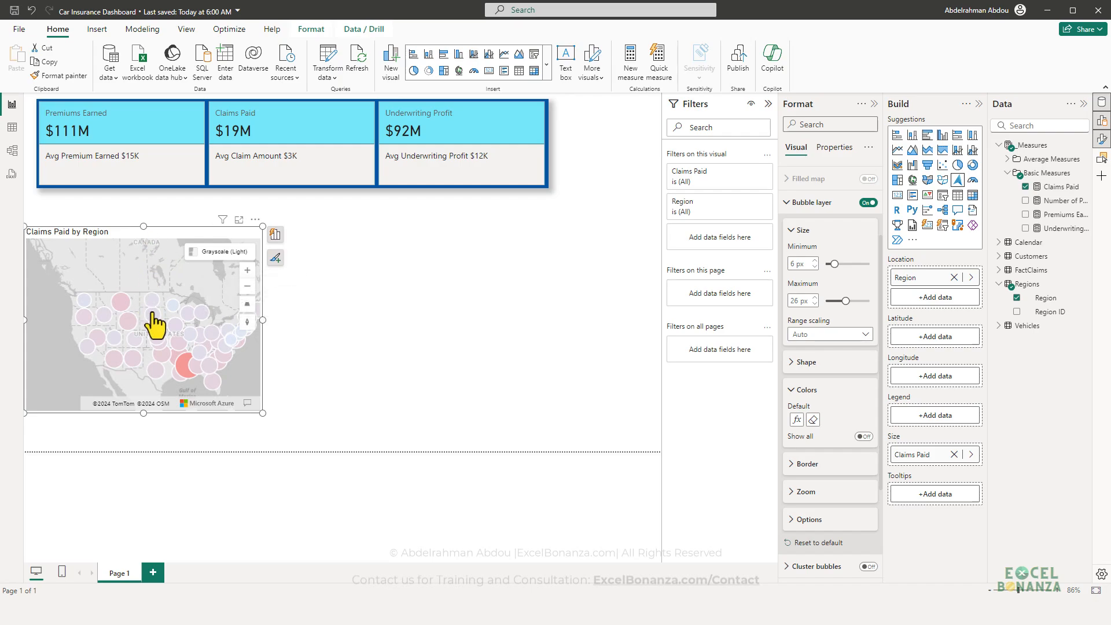
Step: Change the map visual's title text to "Claims by Region"
scroll(826, 331, "up", 4)
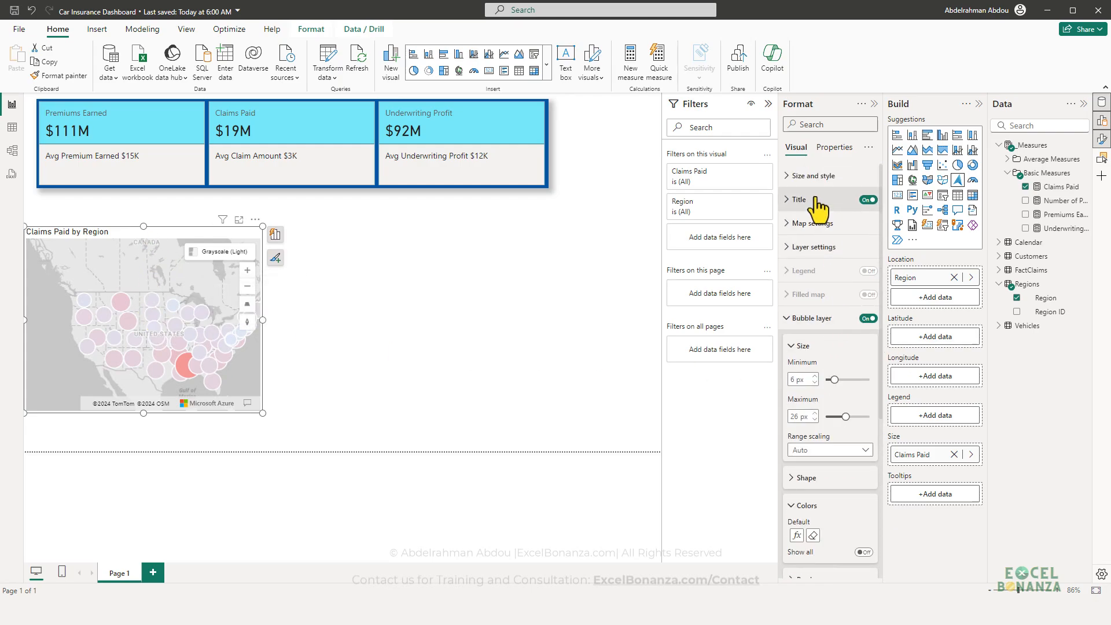
left_click(822, 199)
double_click(820, 257)
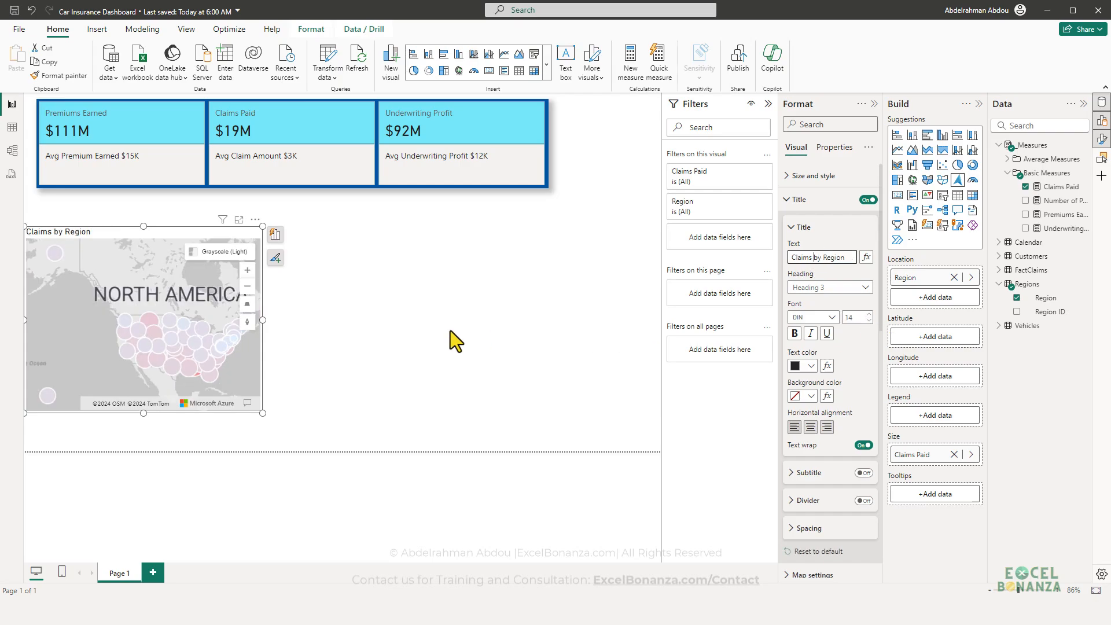
Step: Reduce the map's height and place it just above the bottom edge of the page, leaving space beneath the KPI card
left_click_drag(262, 412, 258, 420)
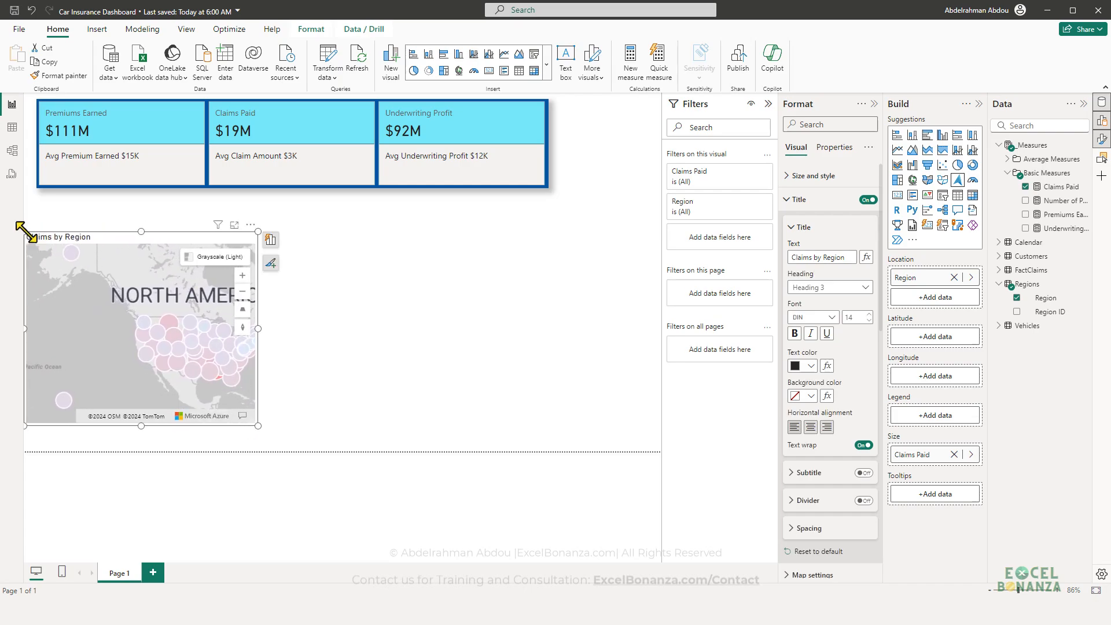
left_click_drag(25, 228, 25, 264)
left_click(68, 259)
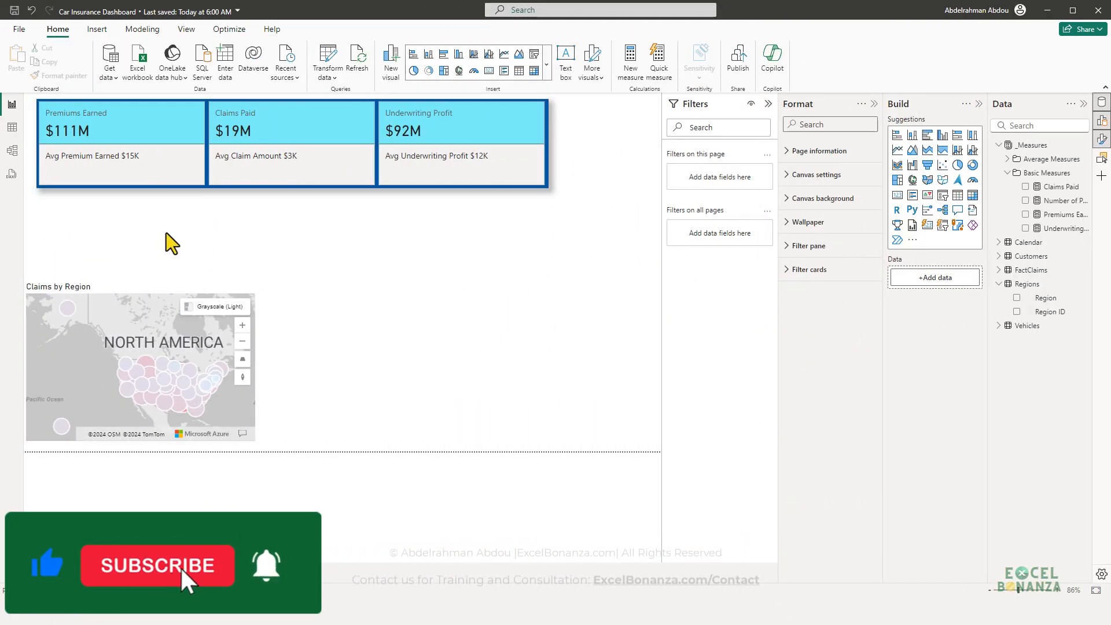
Step: Following the reference screenshot, add a 100% stacked bar chart beneath the KPI card with Gender from Customers on its Y-axis
key("alt+Tab")
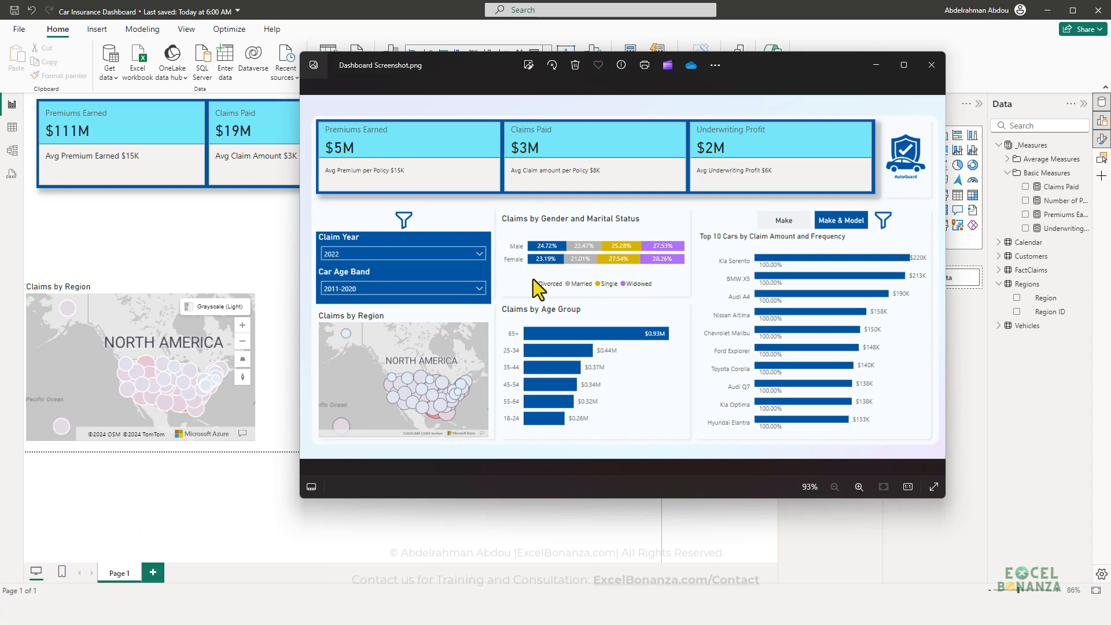
key("alt+Tab")
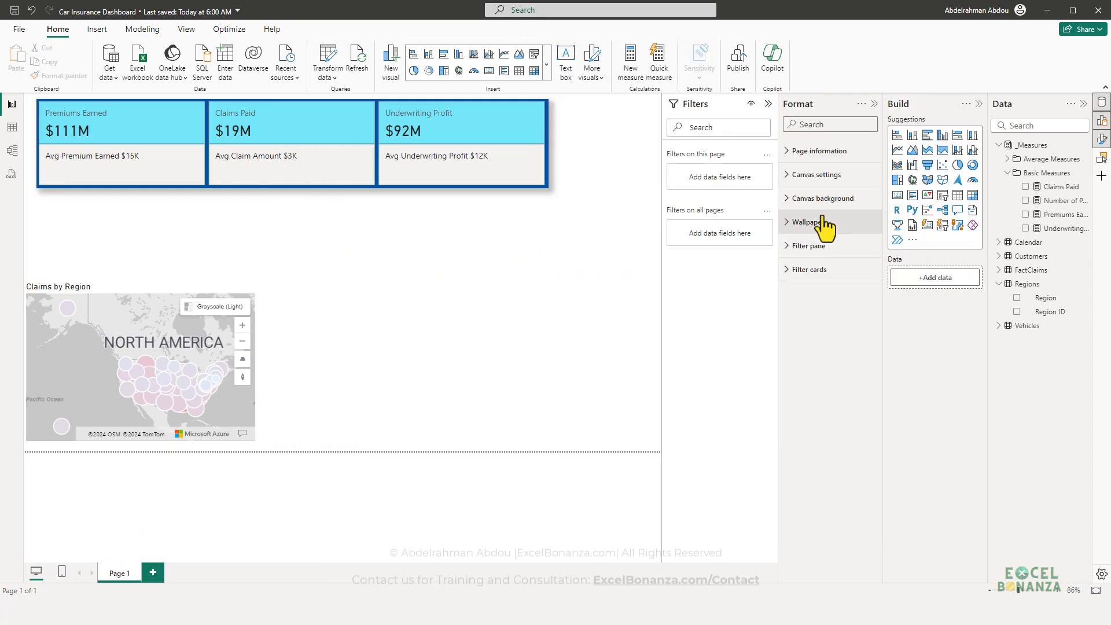
left_click(958, 135)
left_click_drag(36, 237, 272, 240)
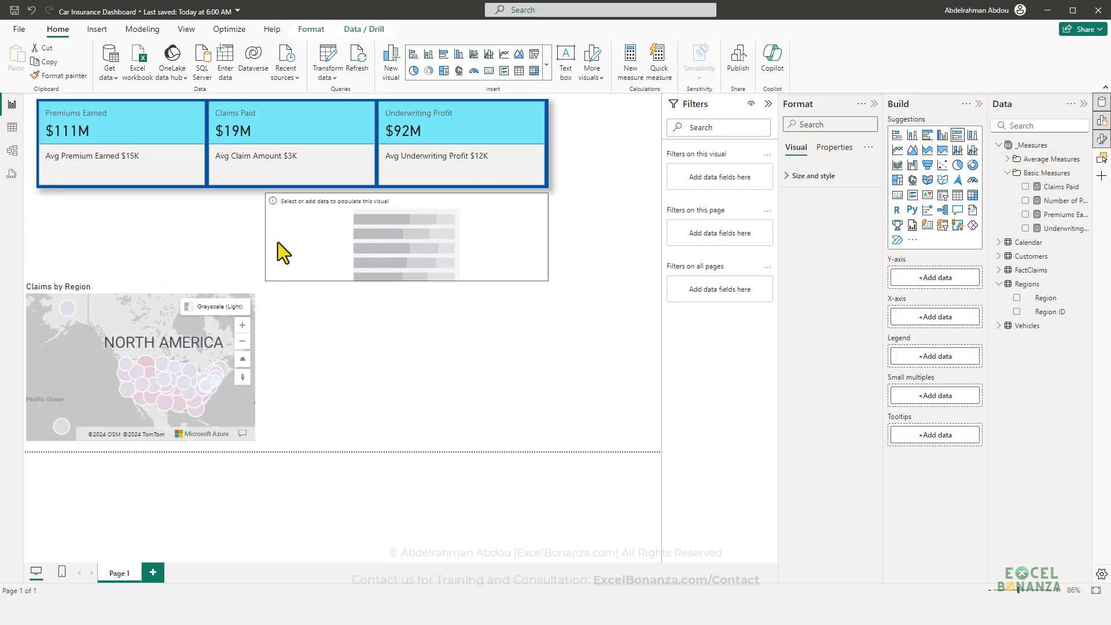
left_click(999, 257)
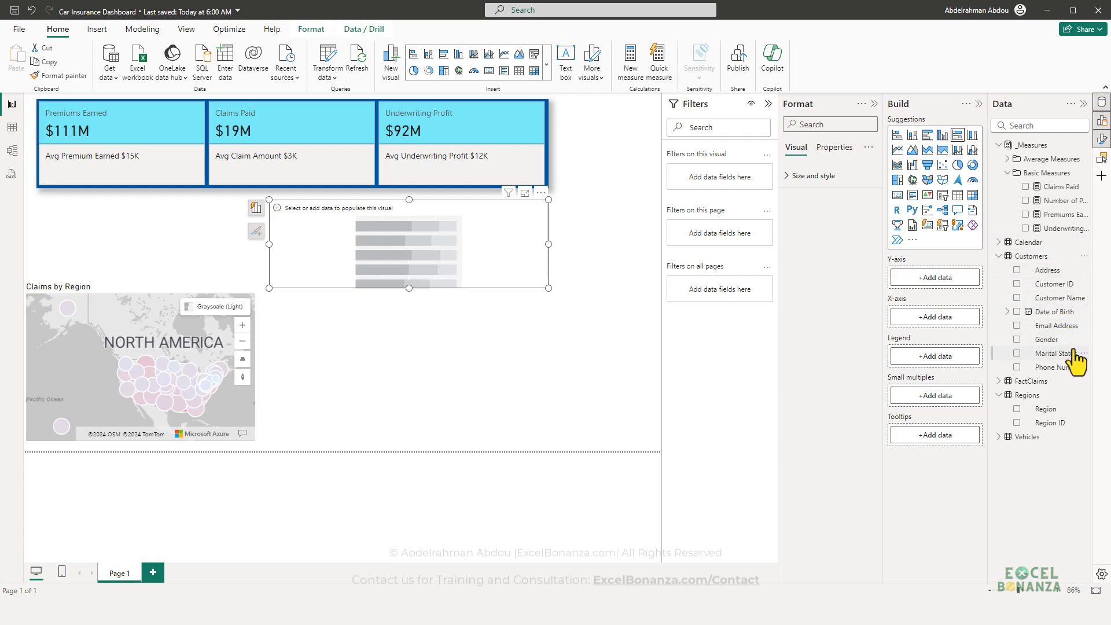
left_click_drag(1054, 341, 958, 287)
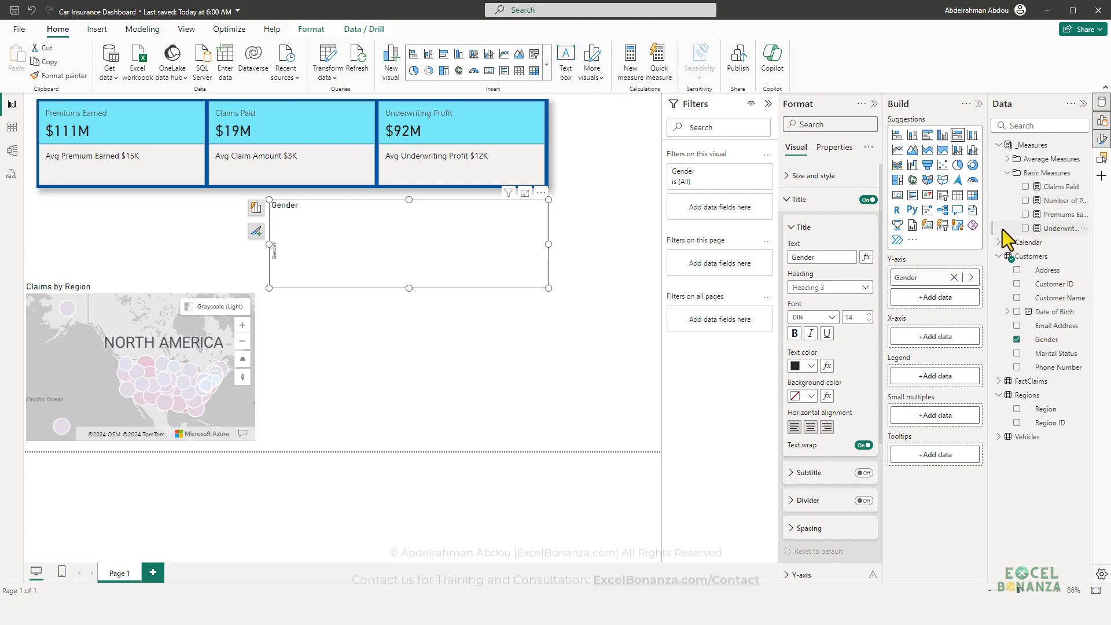
Step: Create a measure in Basic Measures with the formula Number of Claims = COUNTROWS(FactClaims)
left_click_drag(988, 220, 972, 219)
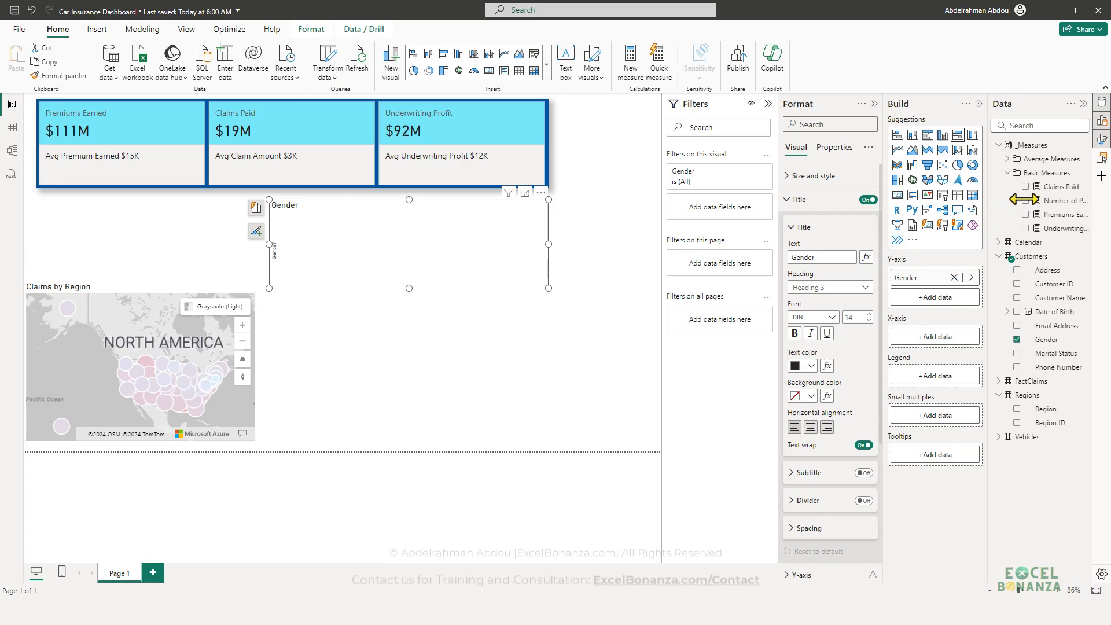
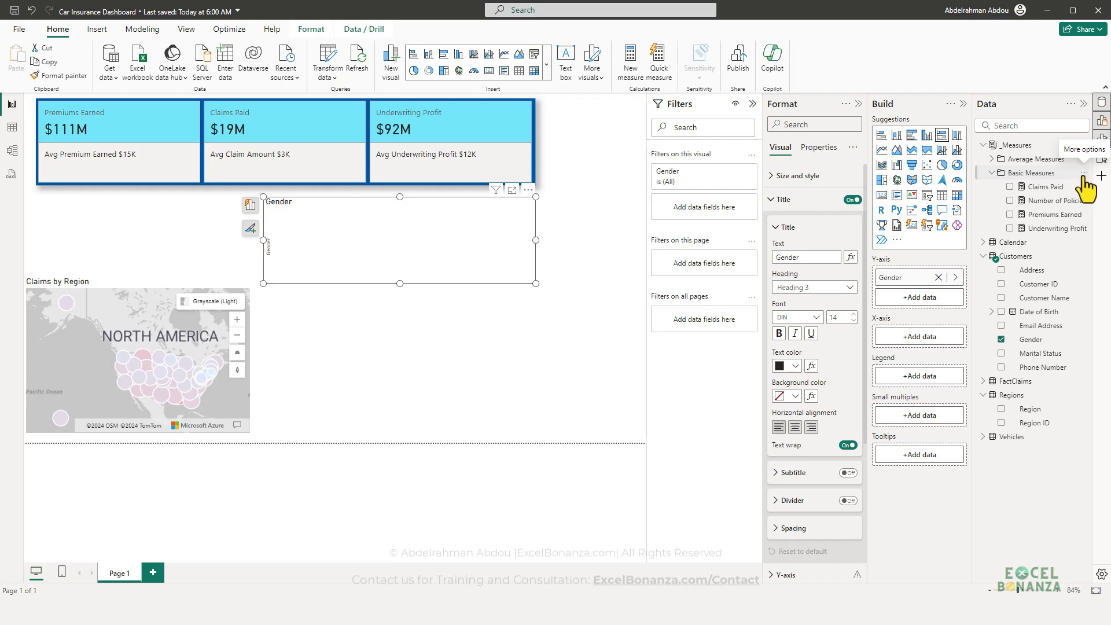
left_click(1083, 173)
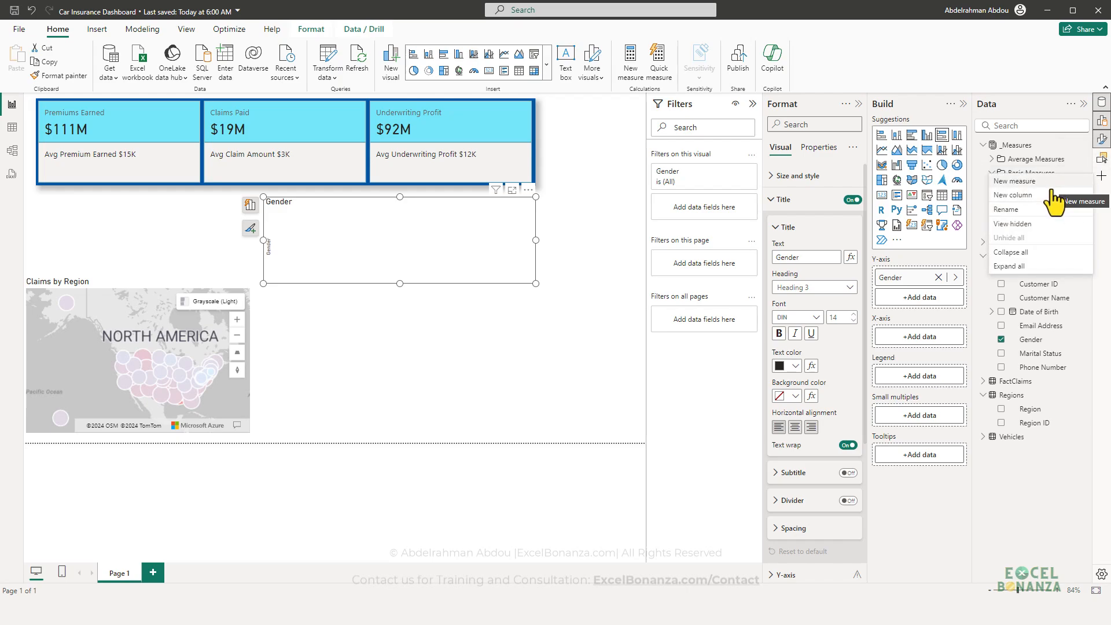
left_click(1026, 182)
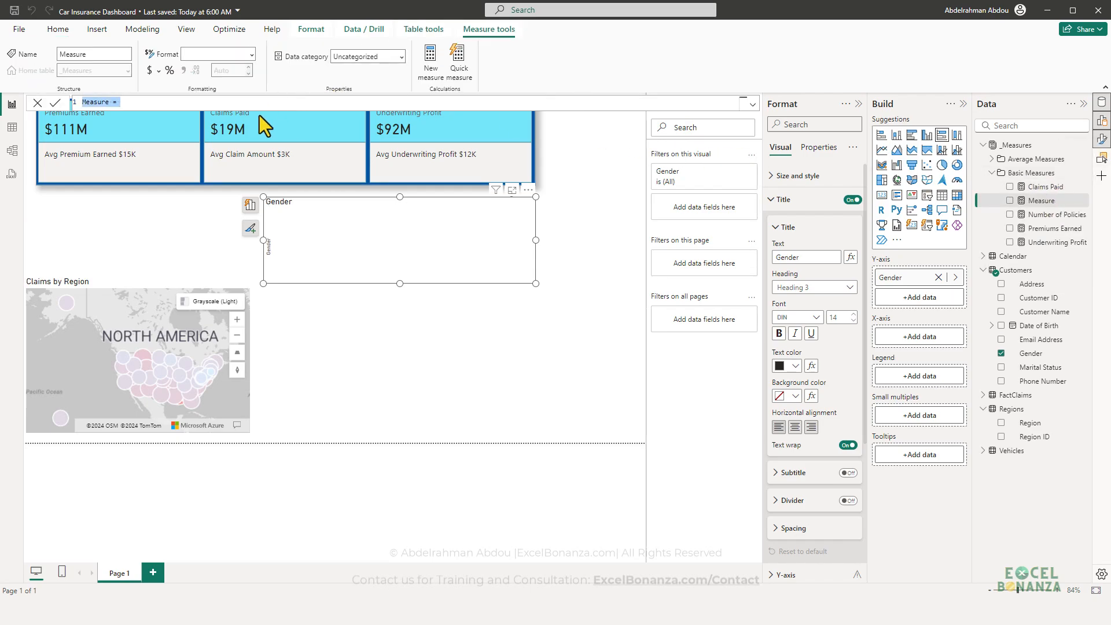
type("Number of Claims = CO")
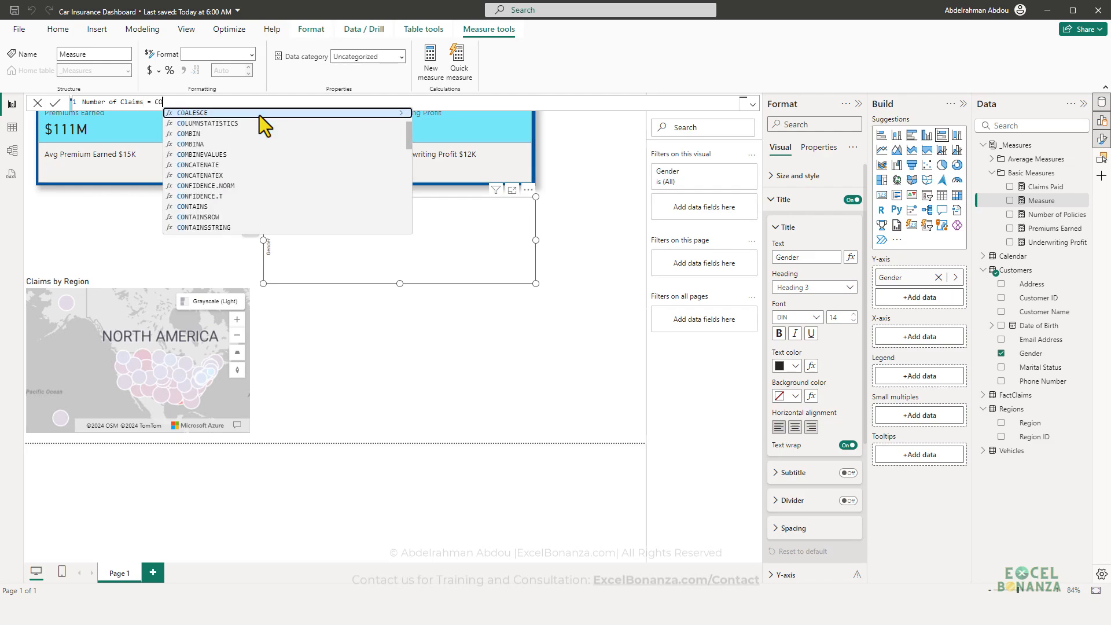
type("UNTROWS(")
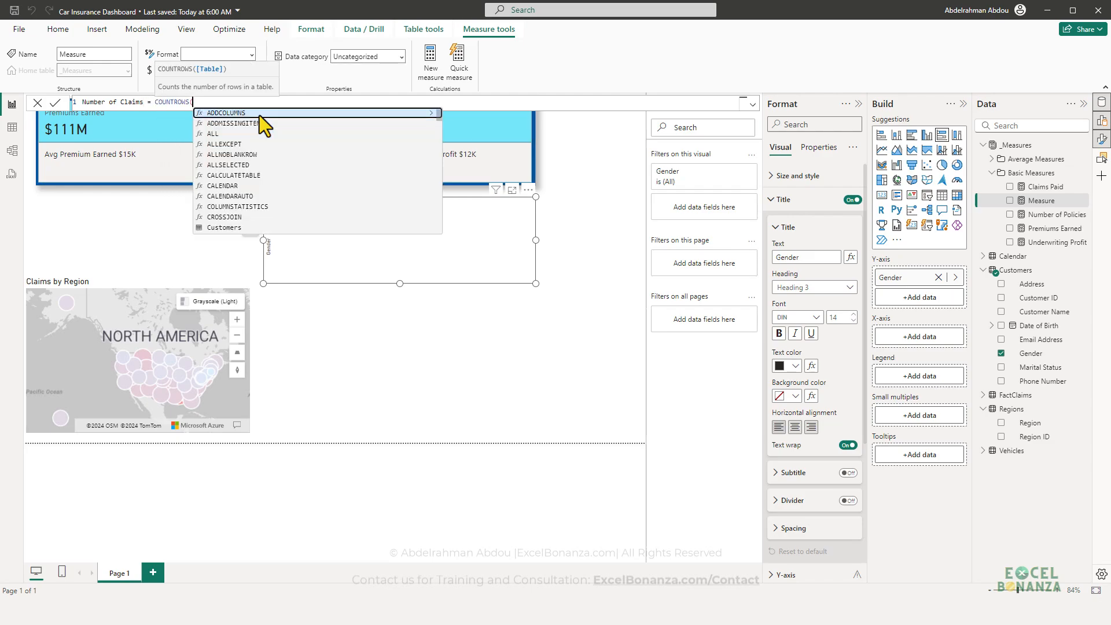
type("FactClaims)")
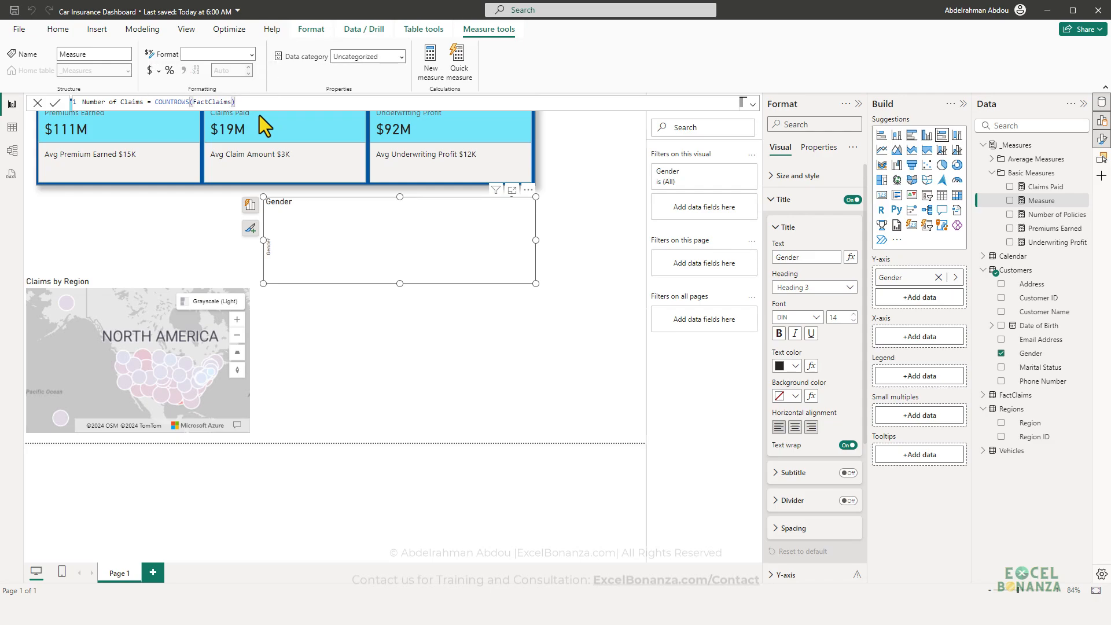
key("Return")
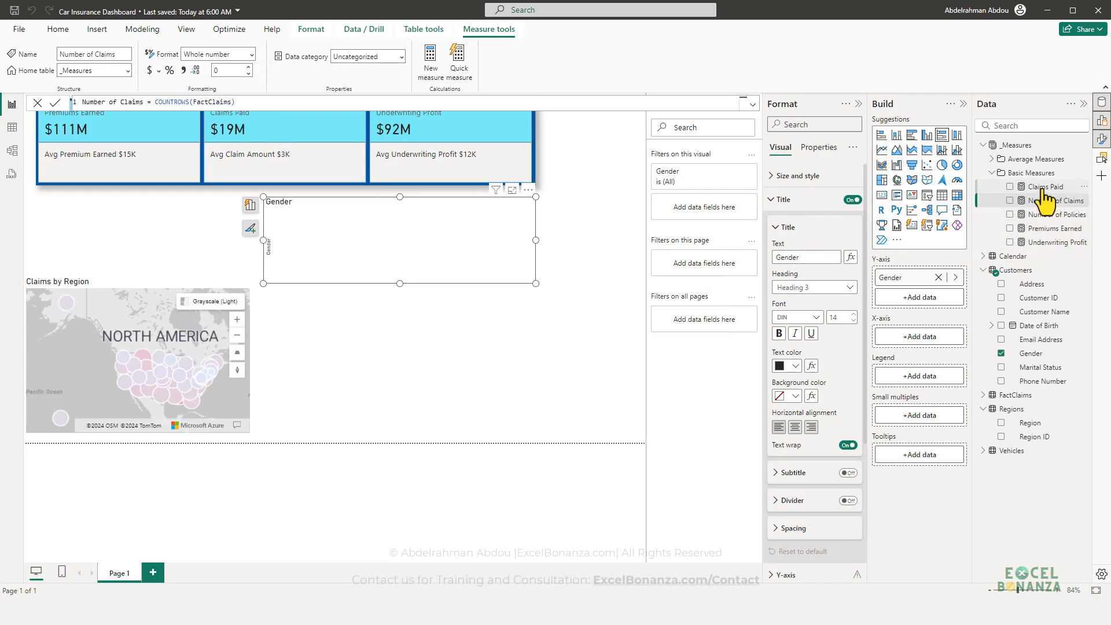
Step: Put Claims Paid on the stacked bar chart's X-axis and Marital Status in its legend, making the chart narrower and taller
left_click_drag(1047, 187, 926, 340)
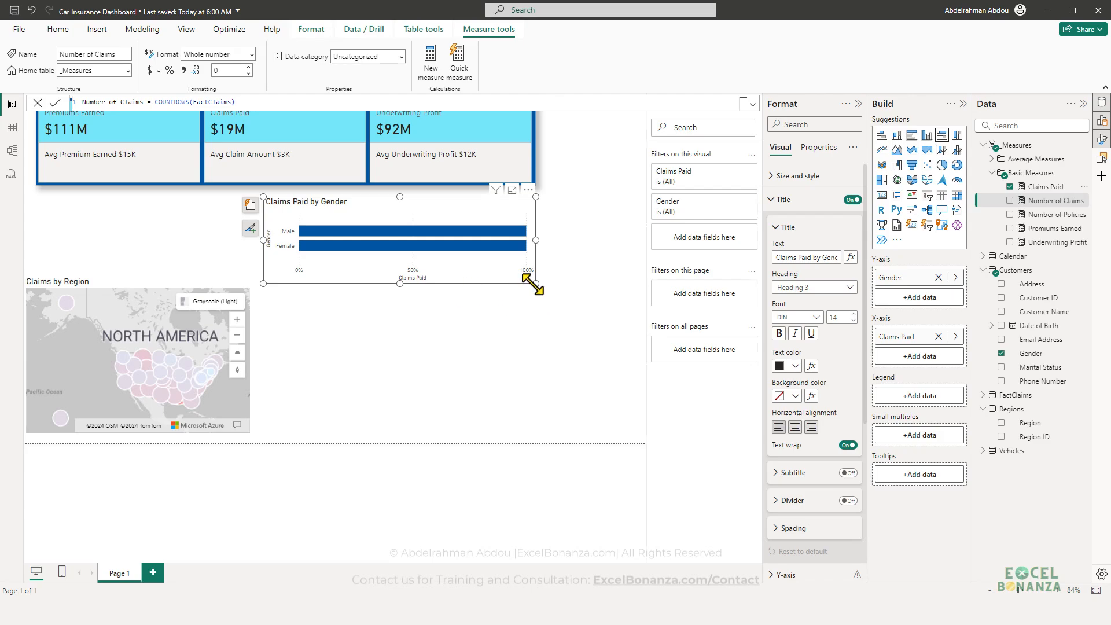
left_click_drag(535, 284, 486, 286)
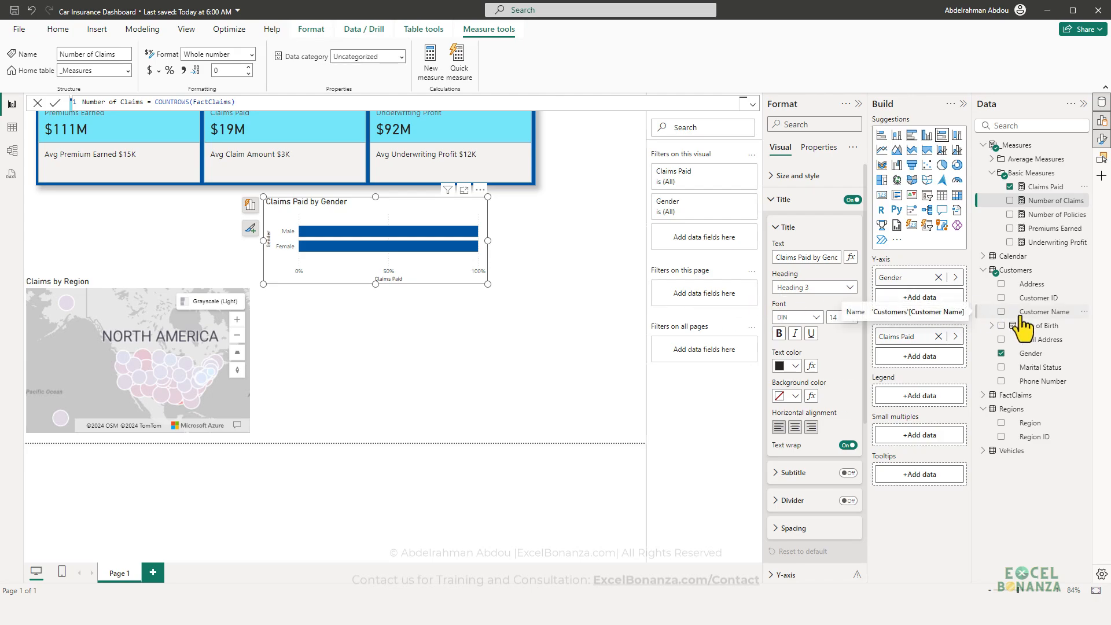
left_click_drag(1035, 381, 879, 399)
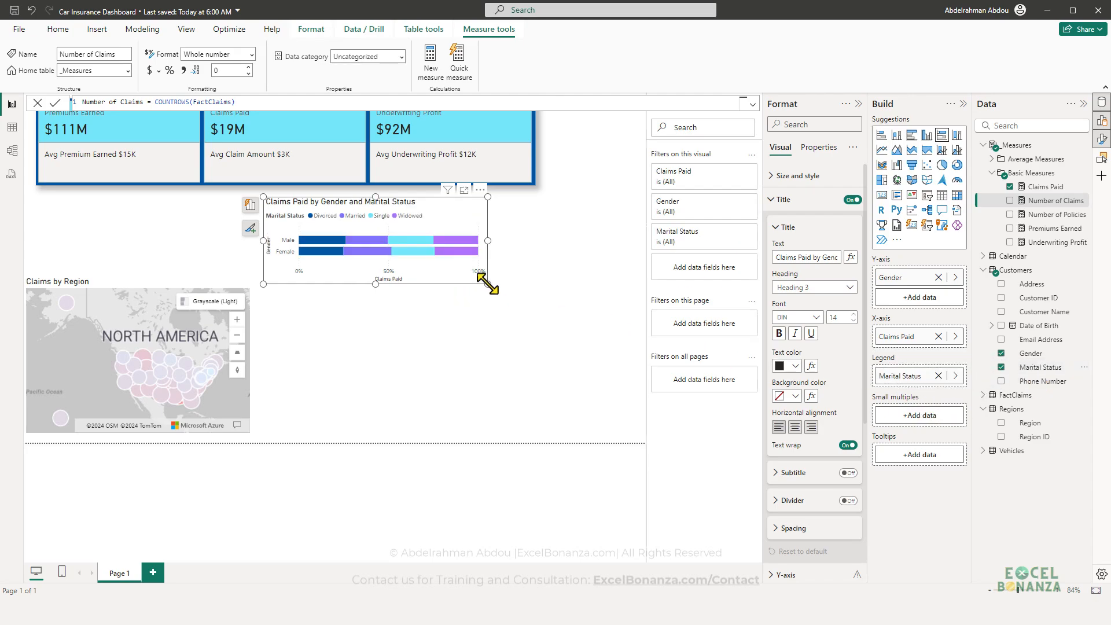
left_click_drag(488, 284, 456, 308)
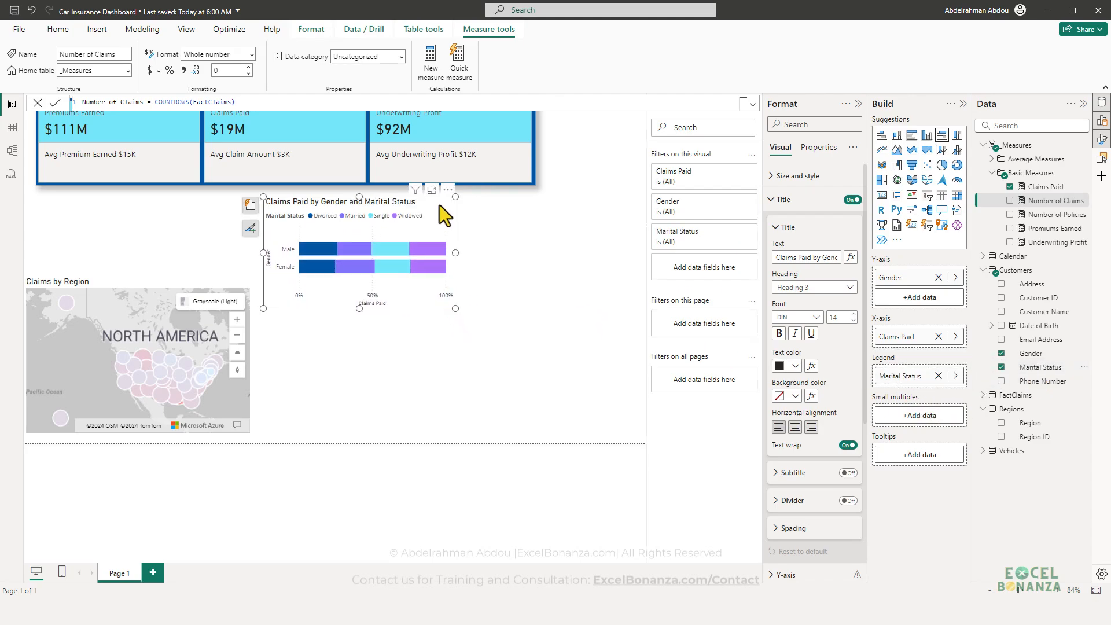
left_click_drag(441, 212, 439, 210)
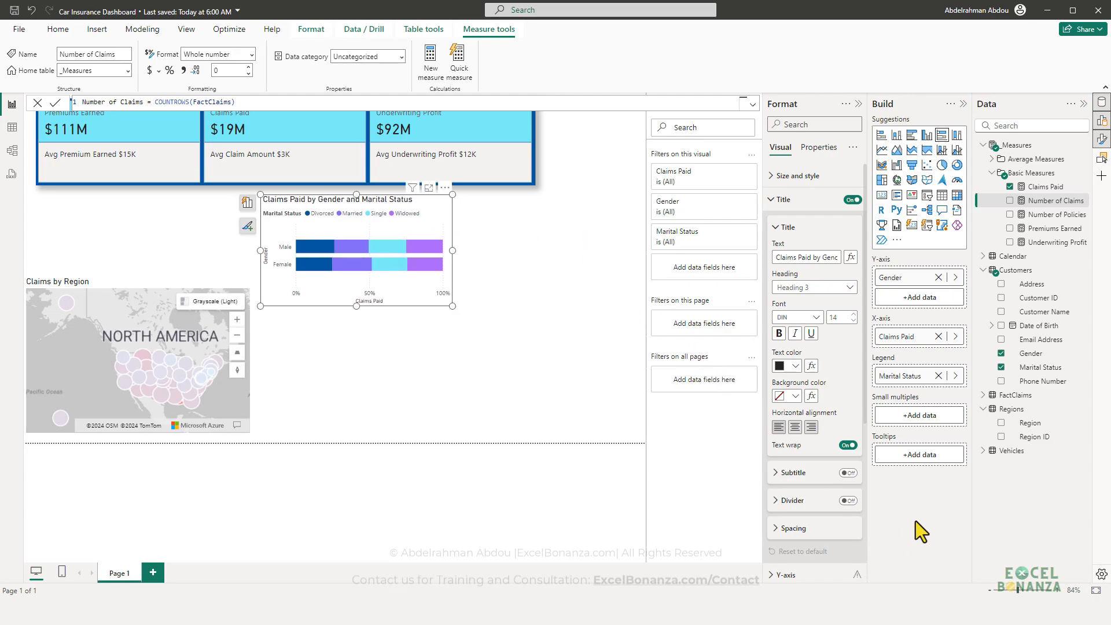
Step: Bring up the reference dashboard screenshot, shrink its window beside the chart, and compare the marital status bar colours
mouse_move(936, 616)
left_click(893, 513)
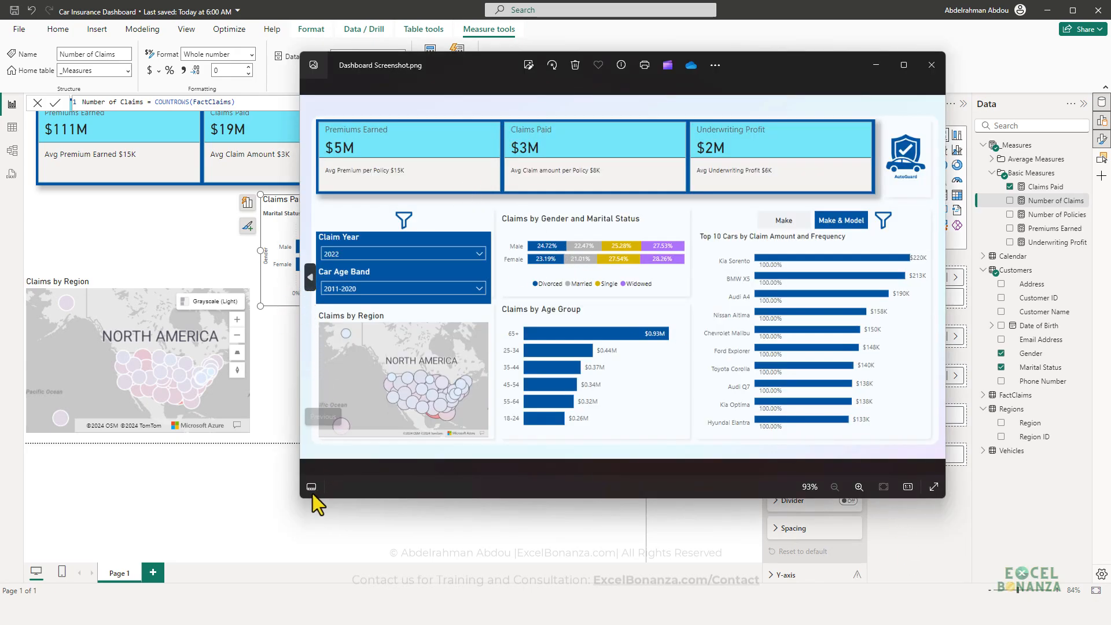
left_click_drag(300, 501, 505, 400)
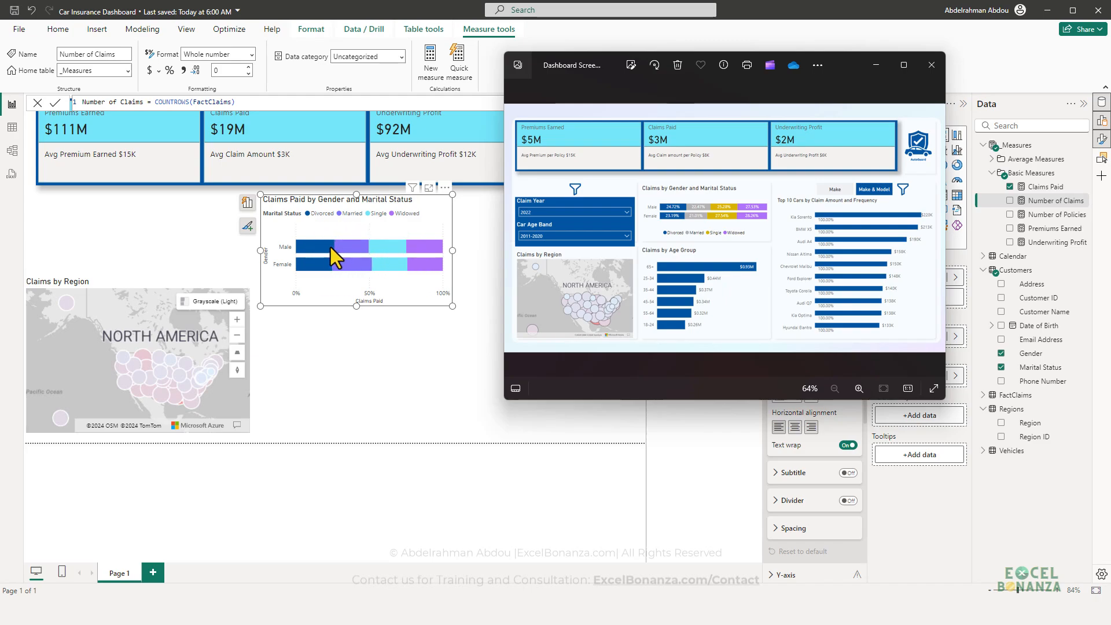
mouse_move(353, 252)
left_click(385, 218)
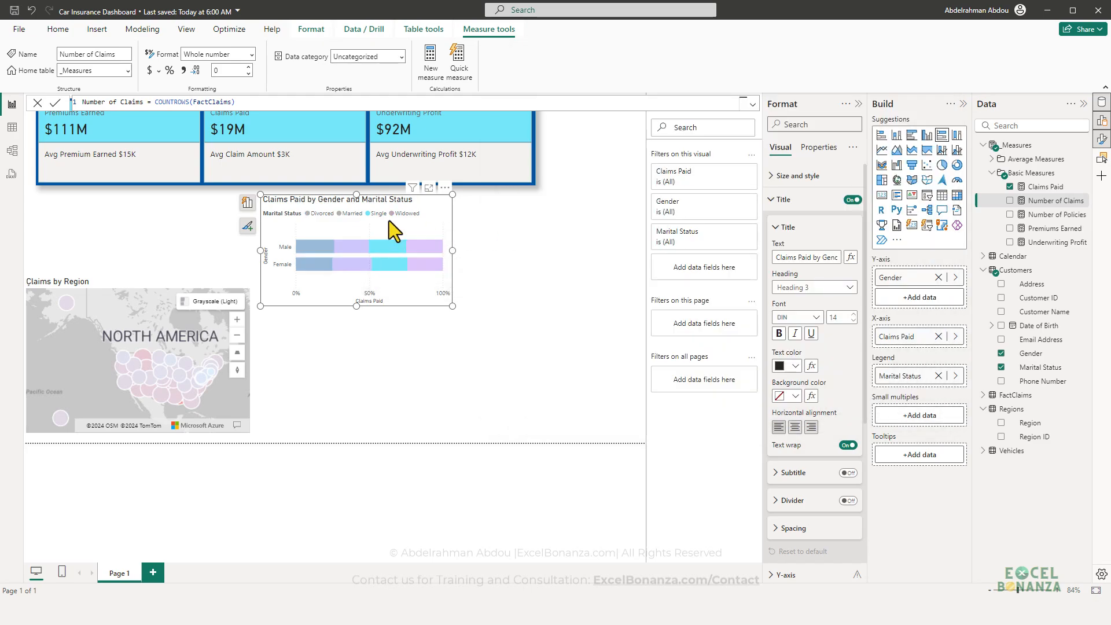
left_click(367, 246)
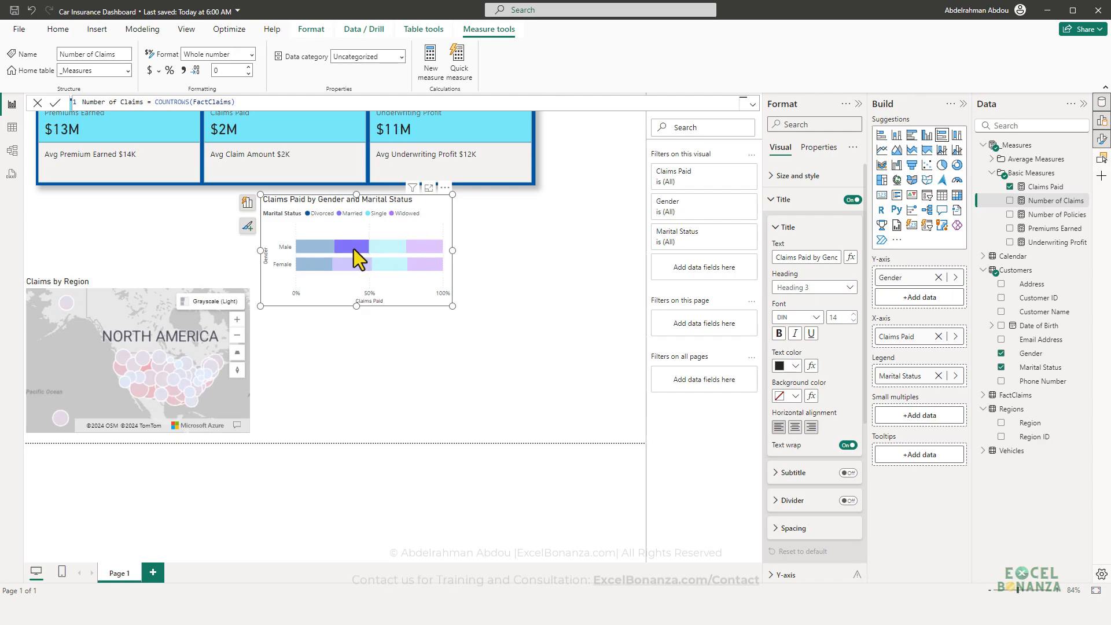
left_click(353, 249)
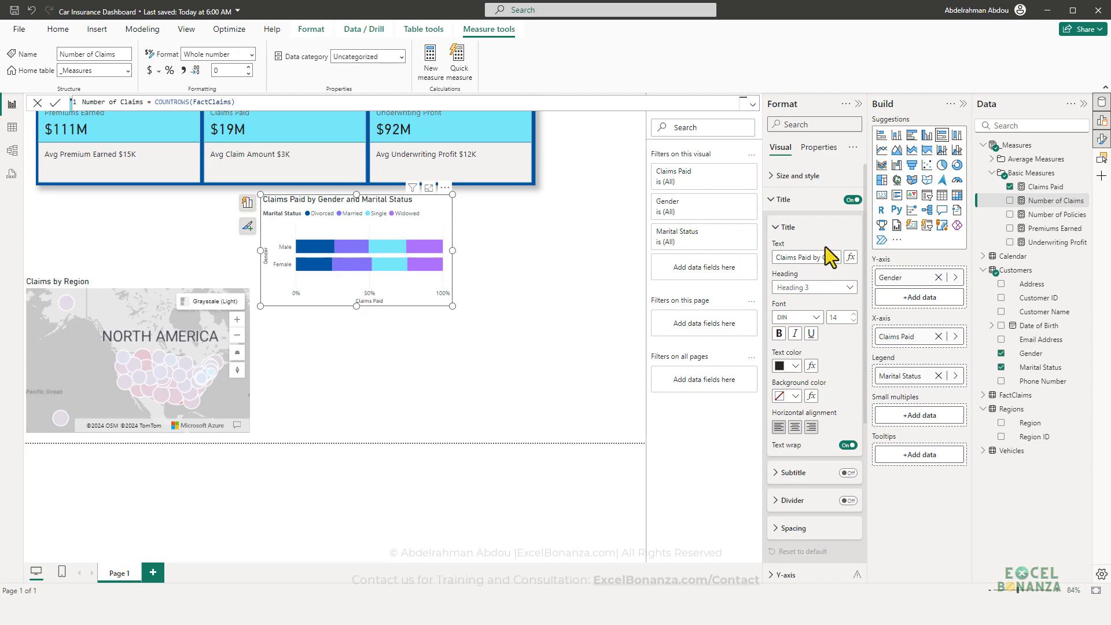
Step: In the chart's bar formatting, choose Married as the series the settings apply to
scroll(816, 300, "down", 5)
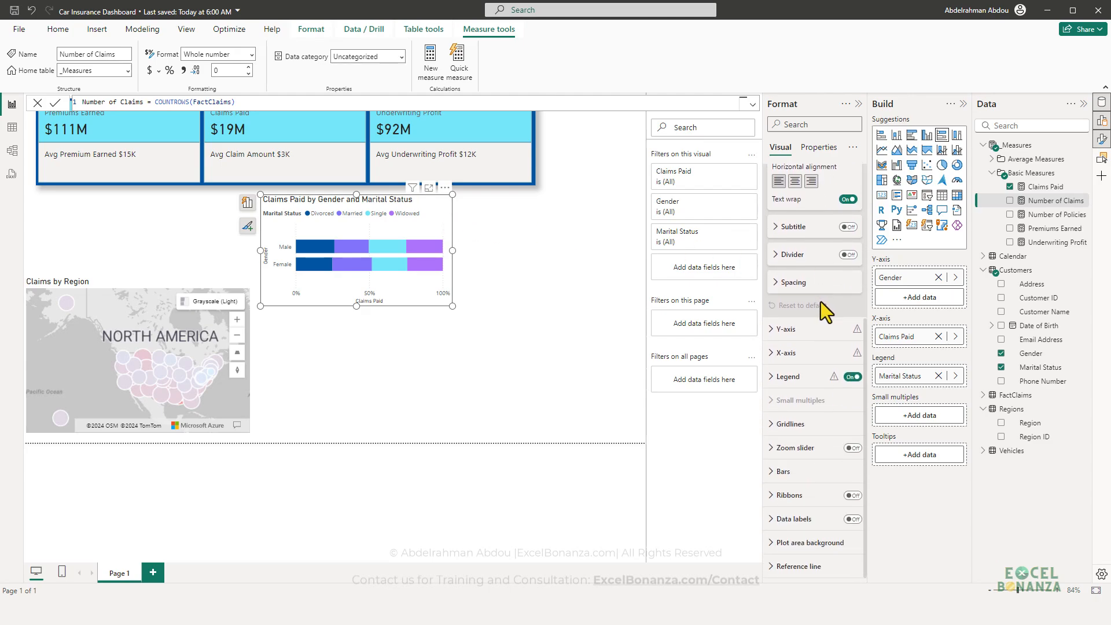
scroll(821, 310, "up", 2)
scroll(814, 385, "down", 2)
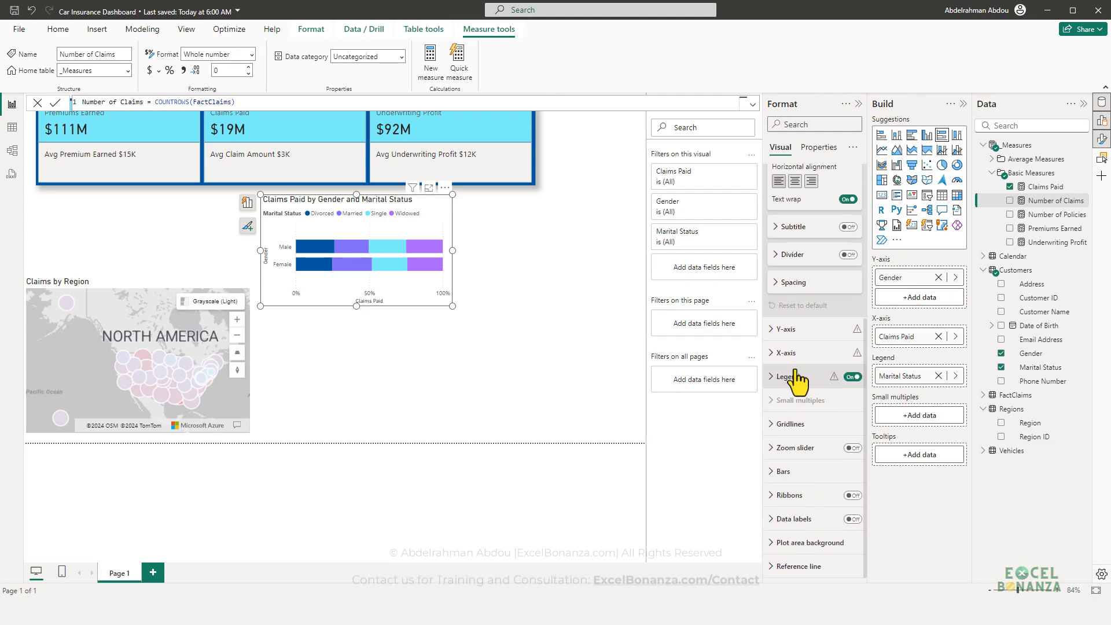
left_click(796, 376)
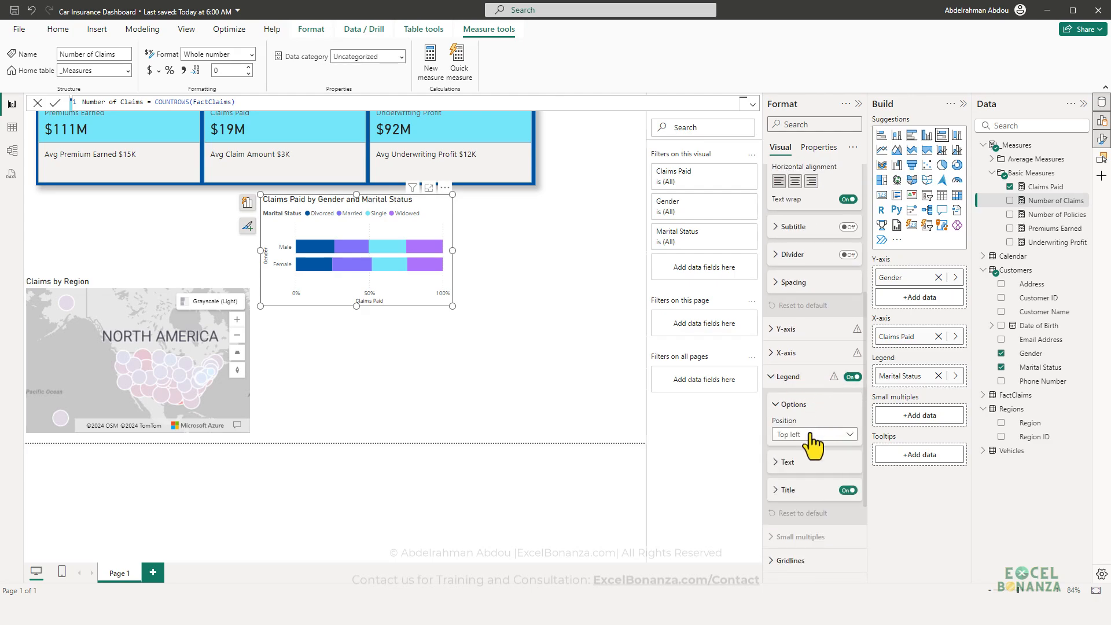
scroll(810, 419, "down", 2)
scroll(818, 401, "up", 2)
left_click(817, 398)
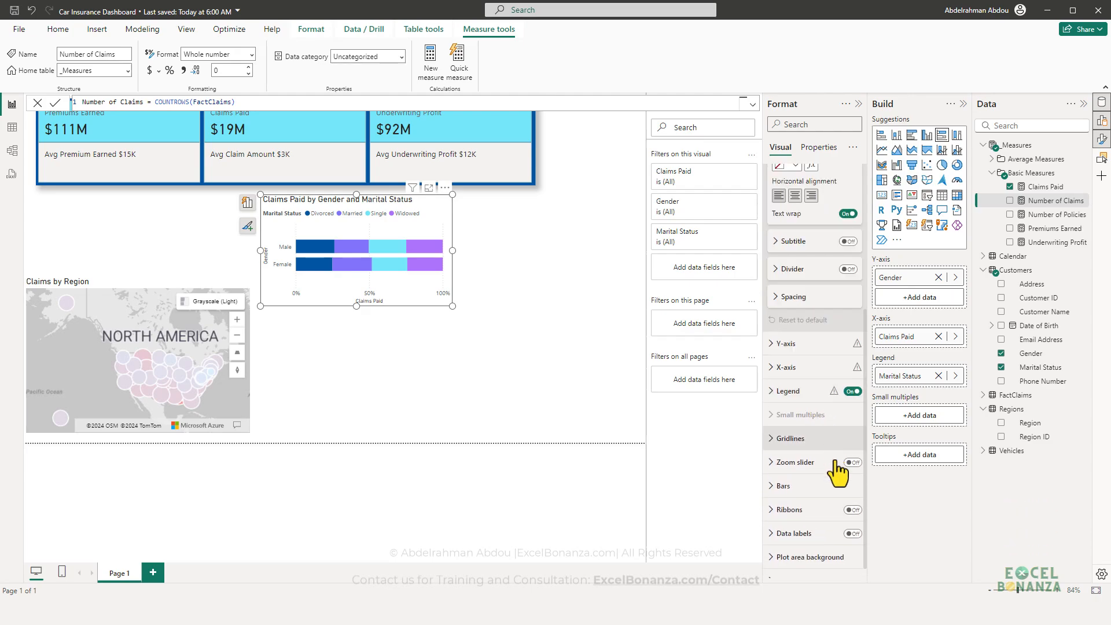
left_click(801, 489)
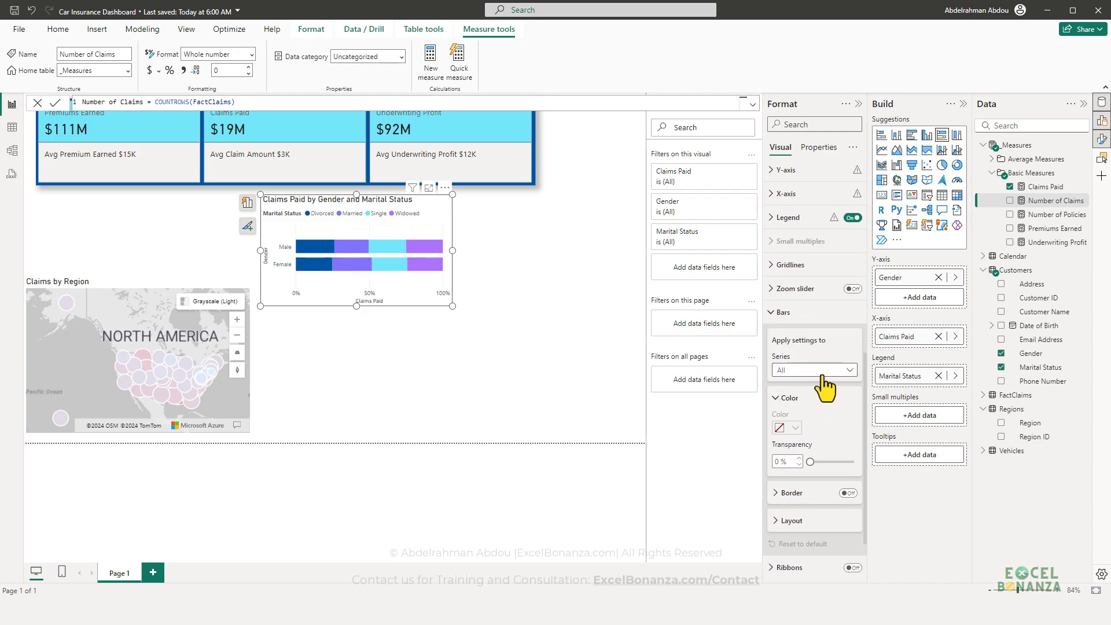
left_click(819, 376)
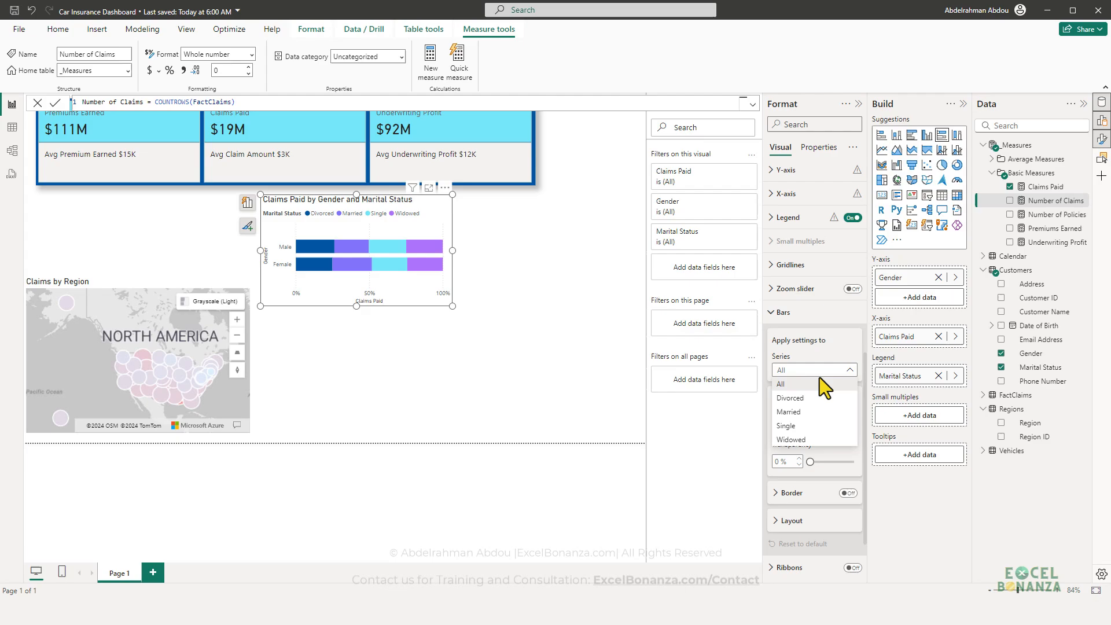
left_click(806, 412)
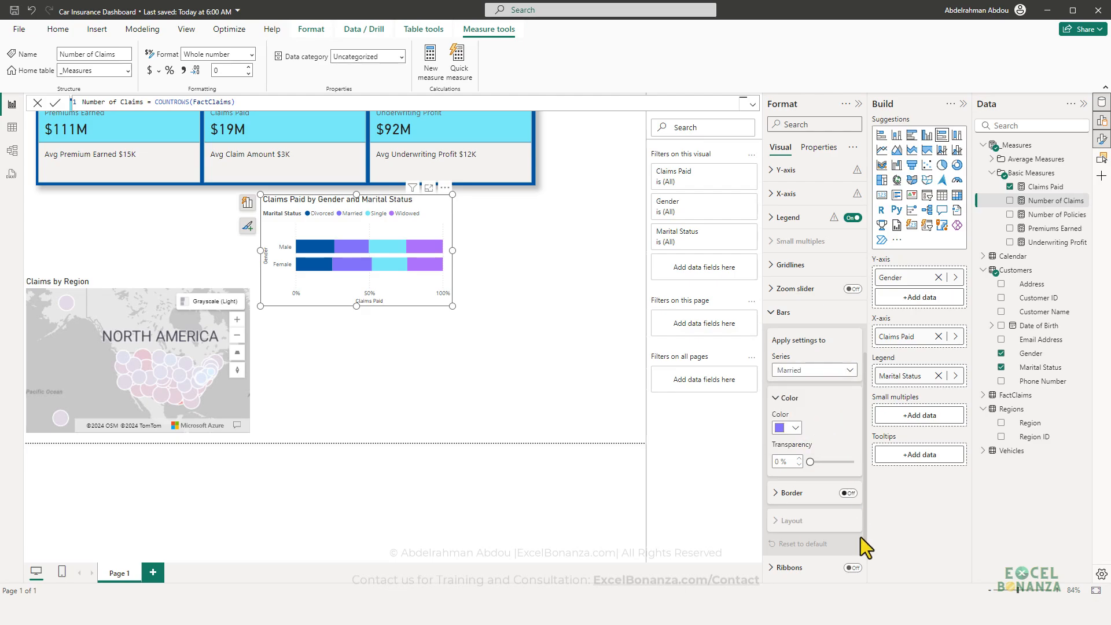
Step: Sample the Married bar's colour from the reference dashboard screenshot with the screen colour picker
left_click(965, 548)
mouse_move(936, 611)
left_click(890, 566)
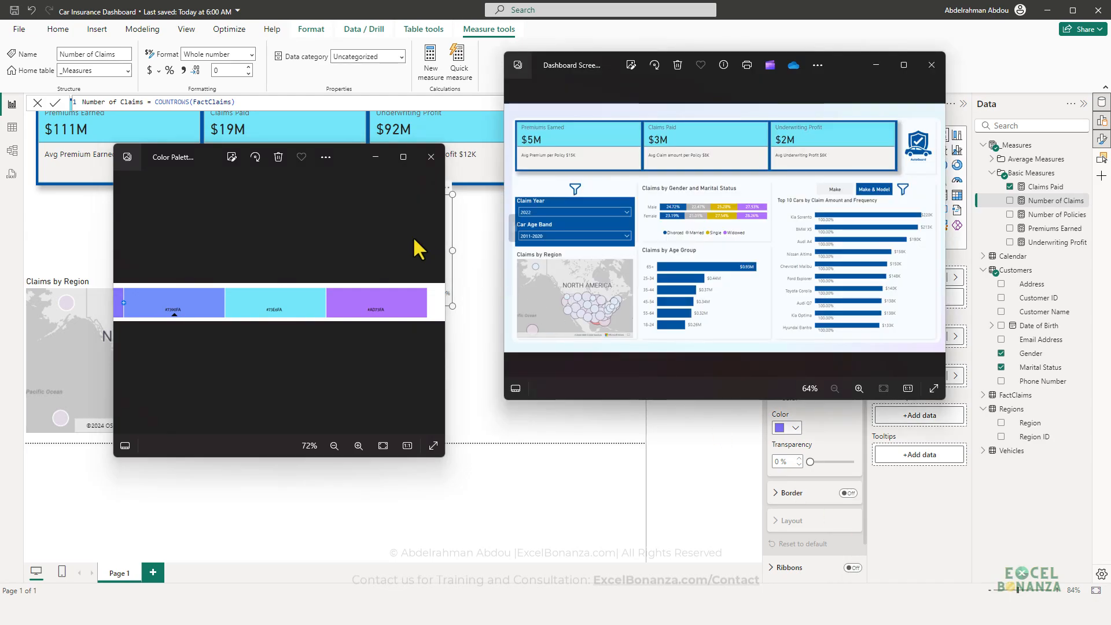
left_click(375, 157)
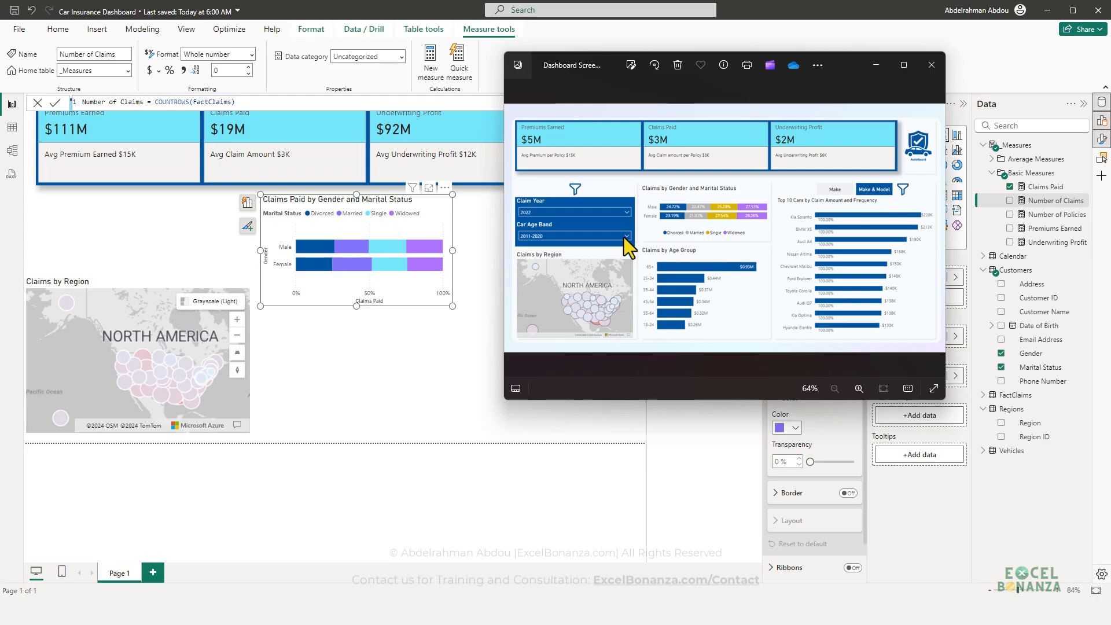
key("super+shift+c")
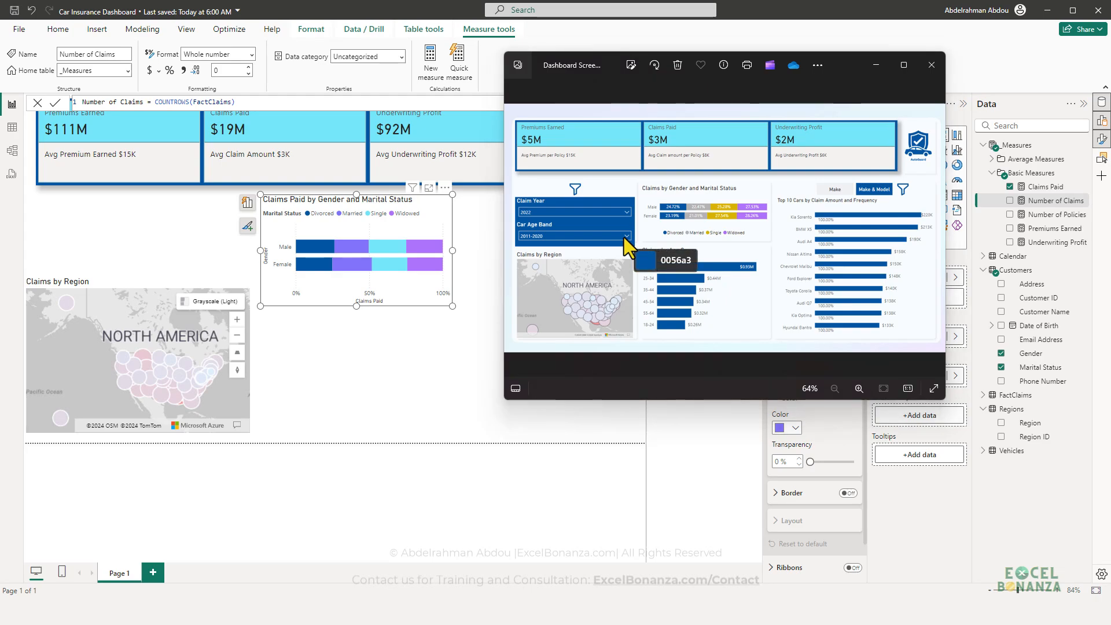
left_click(689, 206)
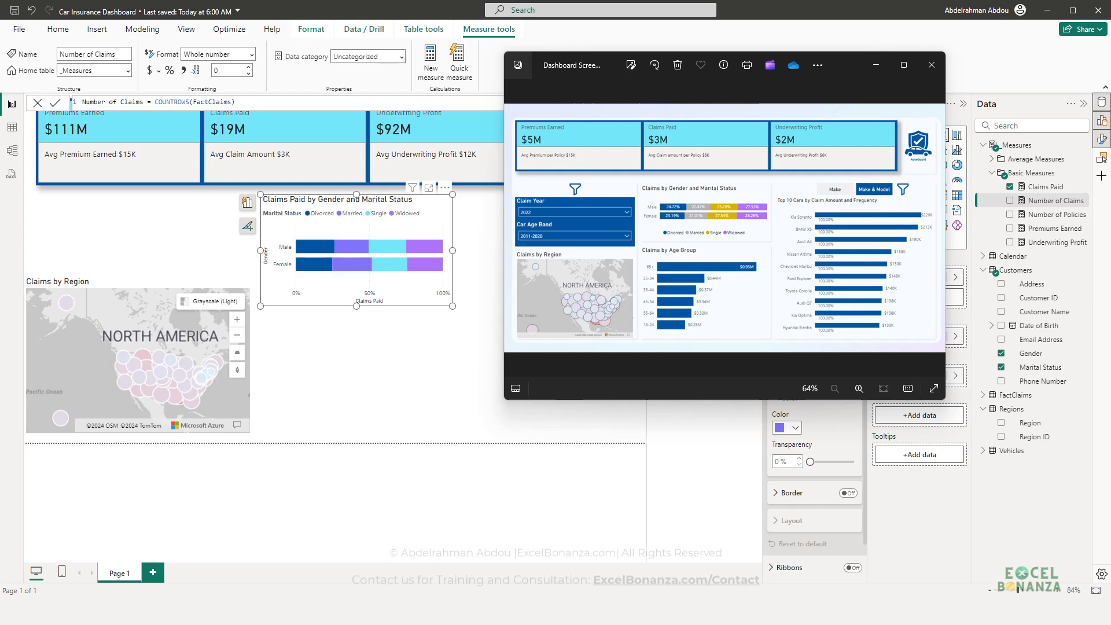
left_click(494, 341)
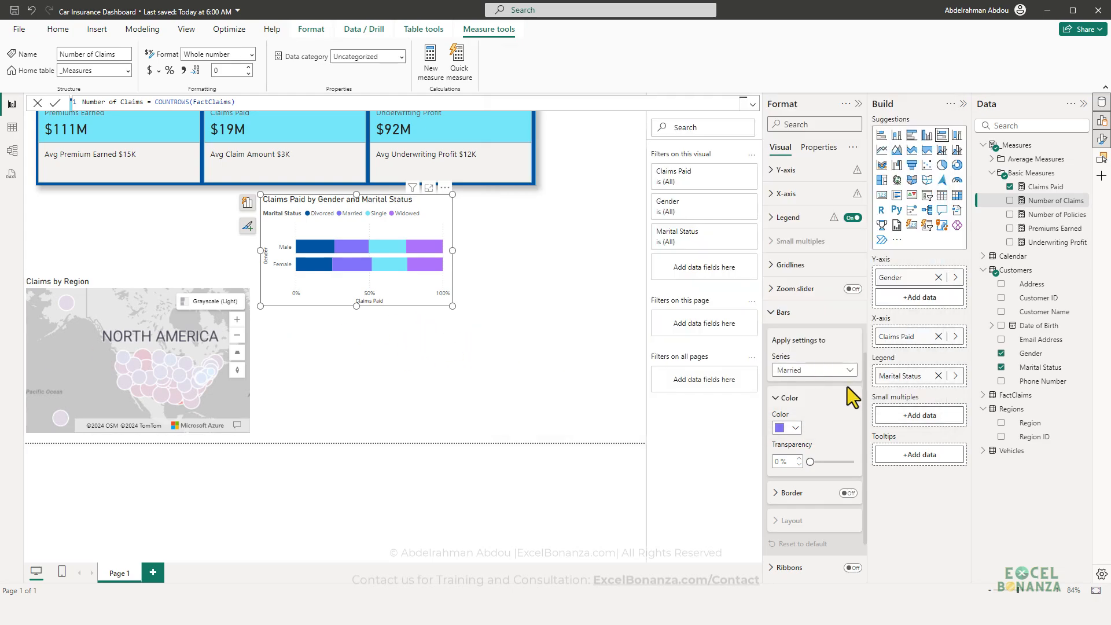
Step: Set the Married bars' colour to a light grey theme shade
left_click(419, 294)
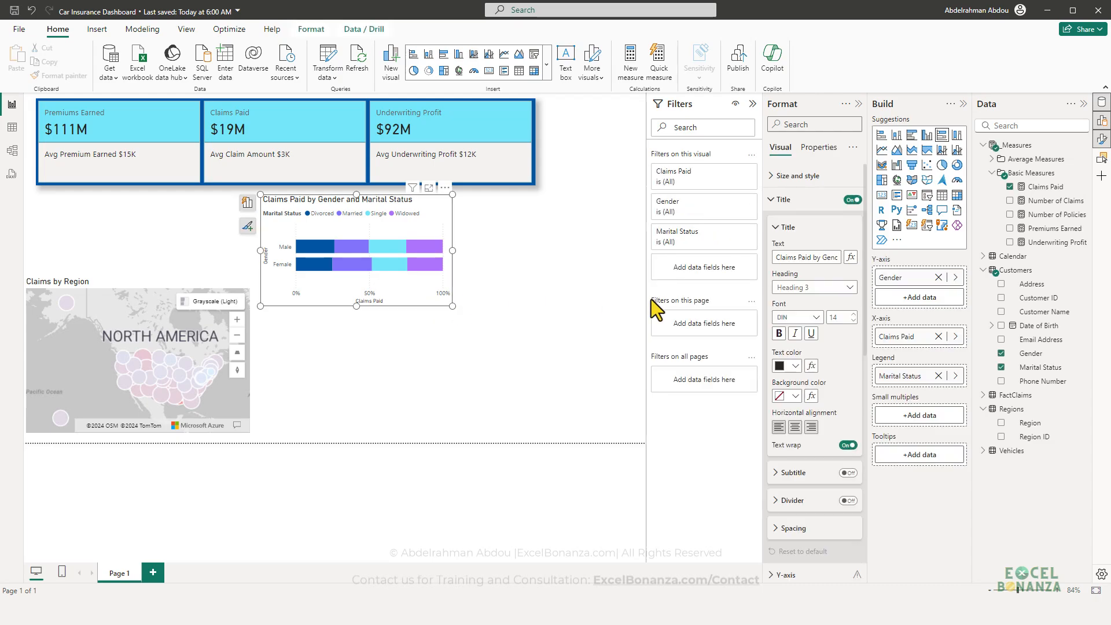
scroll(799, 399, "down", 10)
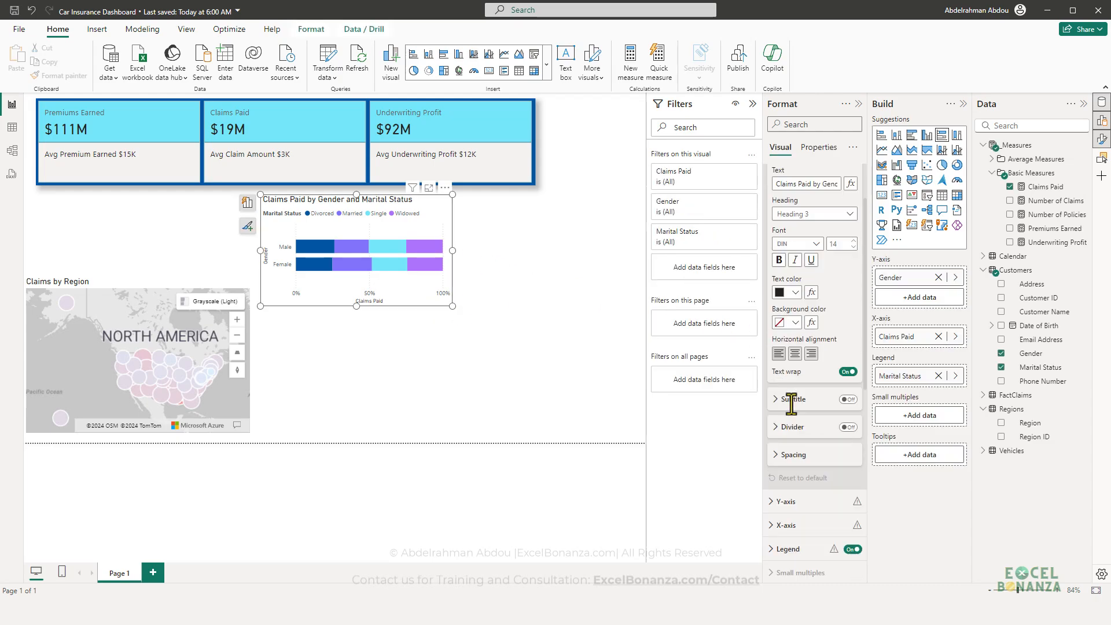
left_click(792, 370)
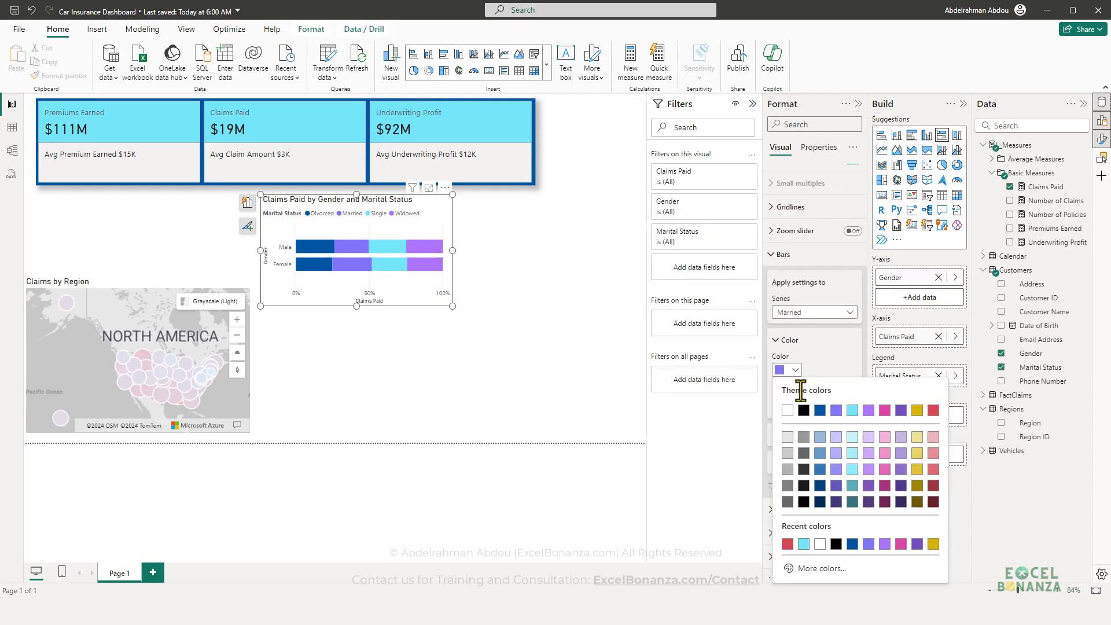
left_click(788, 453)
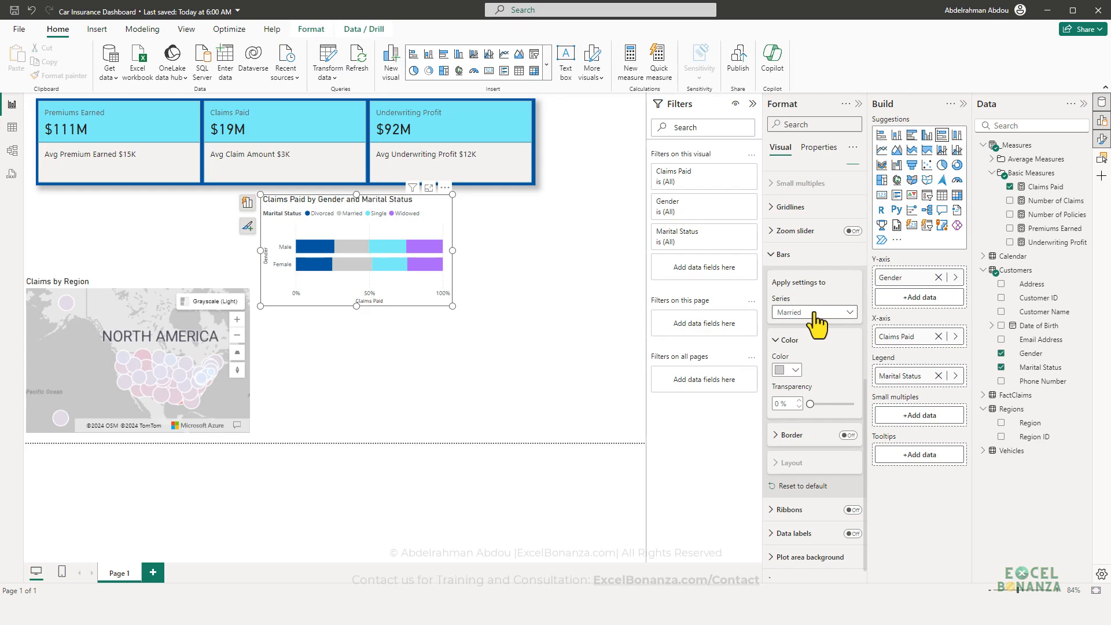
Step: Following the reference screenshot, set the Single bars' colour to the gold theme colour
mouse_move(961, 610)
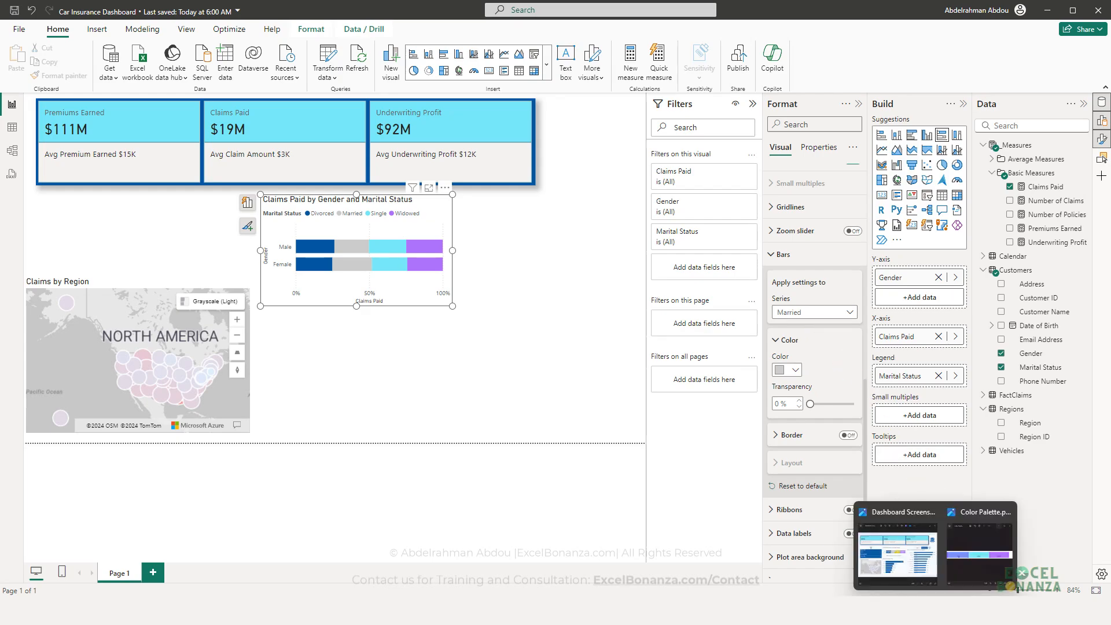
left_click(926, 564)
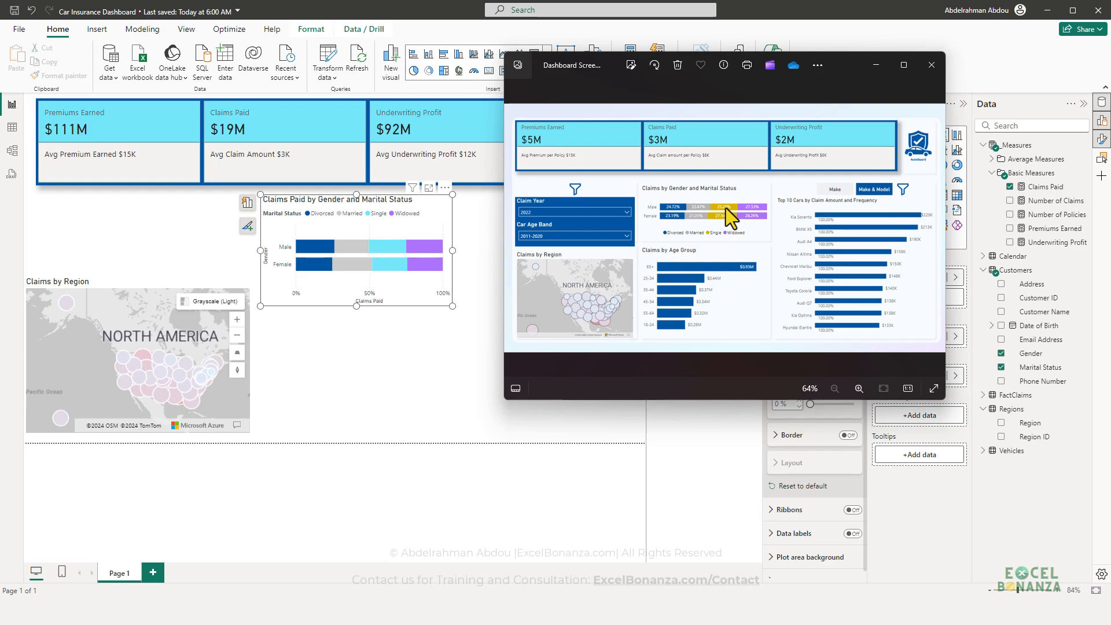
left_click(418, 344)
left_click(407, 295)
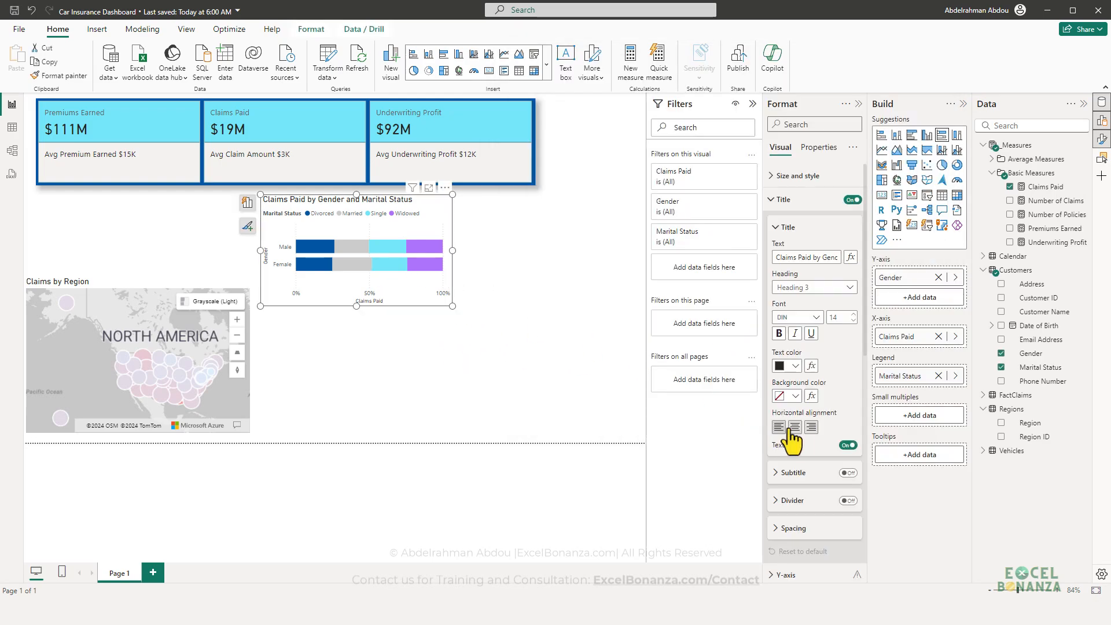
scroll(794, 430, "down", 8)
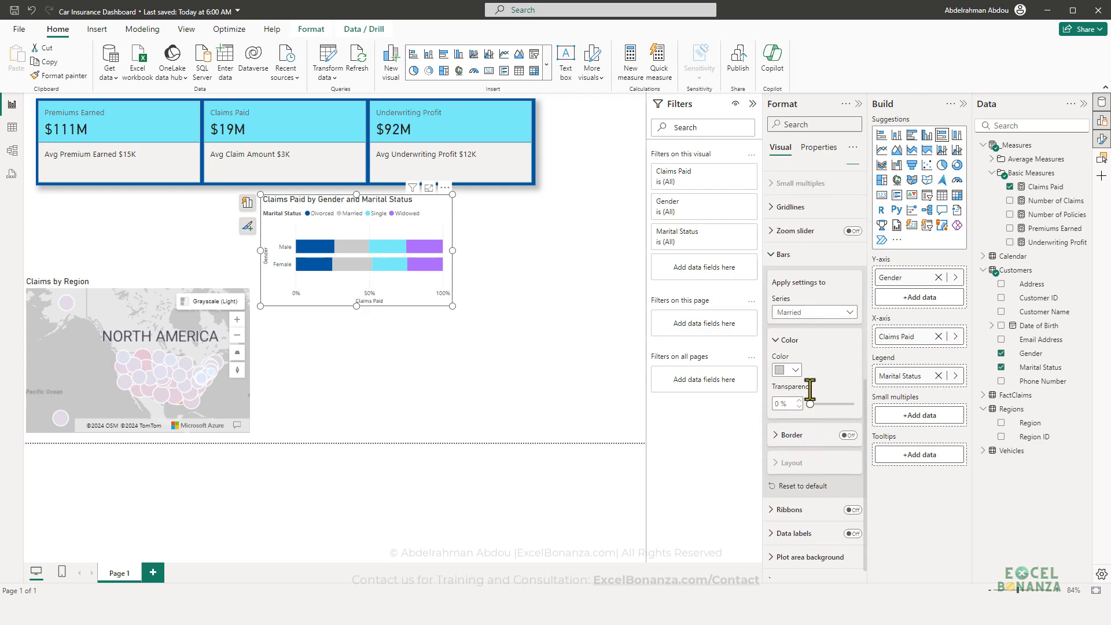
scroll(806, 364, "down", 1)
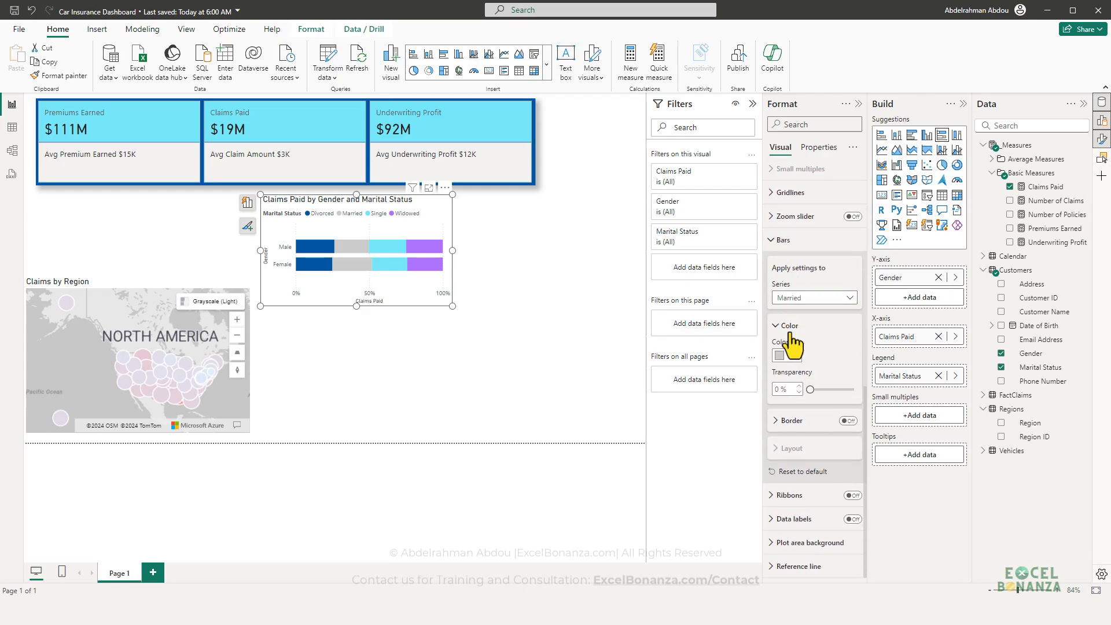
left_click(794, 354)
left_click(791, 355)
left_click(810, 297)
left_click(808, 351)
left_click(787, 356)
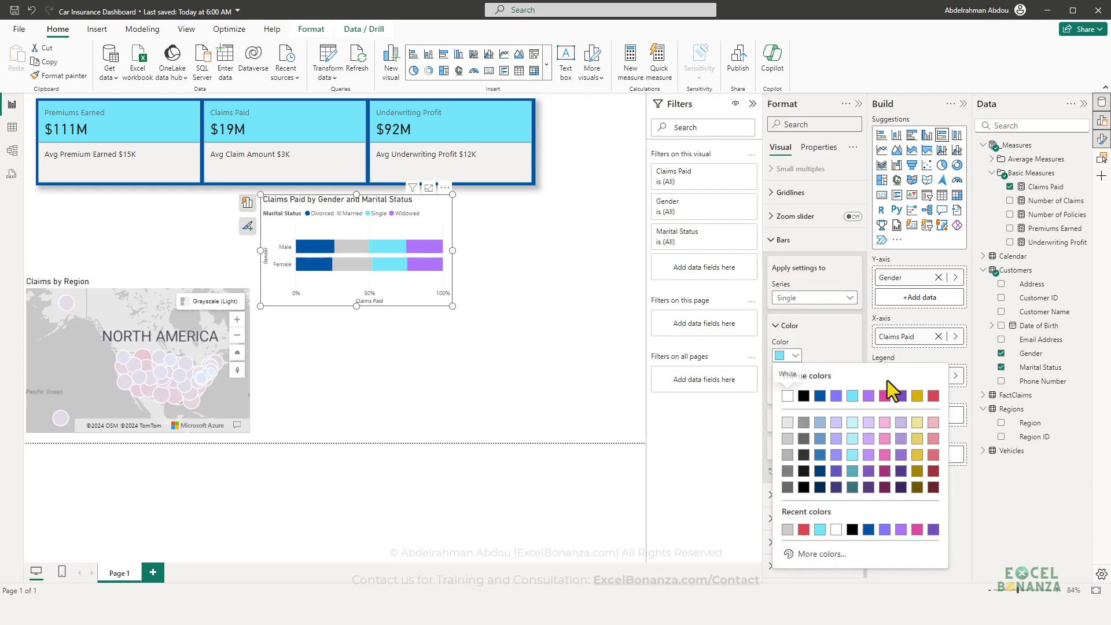
left_click(918, 396)
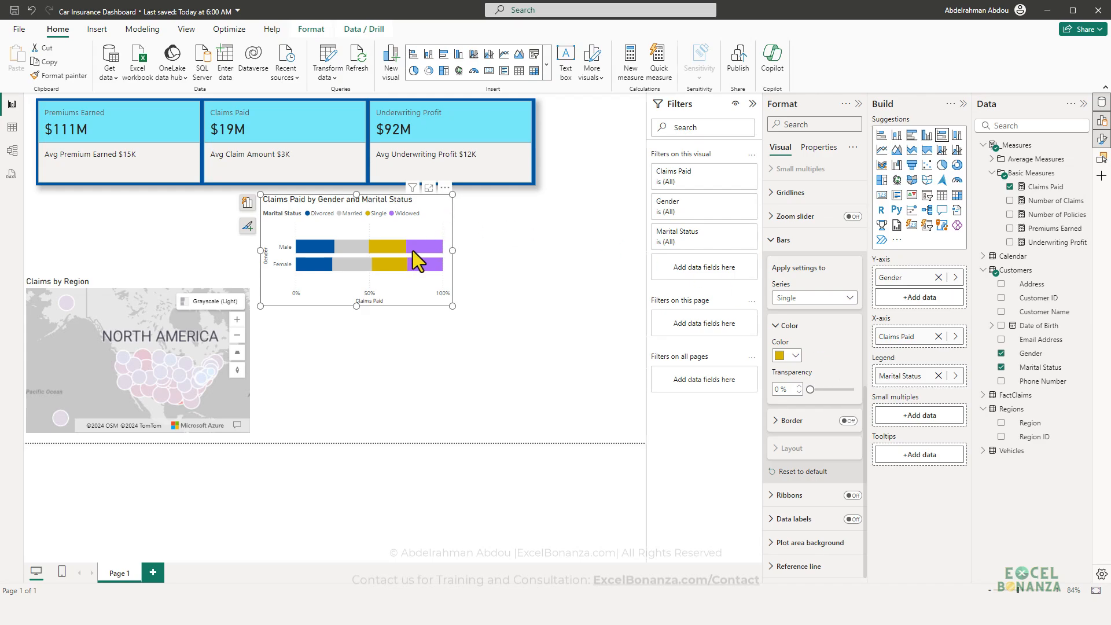
Step: Turn on data labels for the gender and marital status chart
mouse_move(418, 251)
left_click(853, 519)
Step: Set the Married bars' colour to a darker grey theme shade and nudge the gender and marital status chart slightly downward
left_click(810, 297)
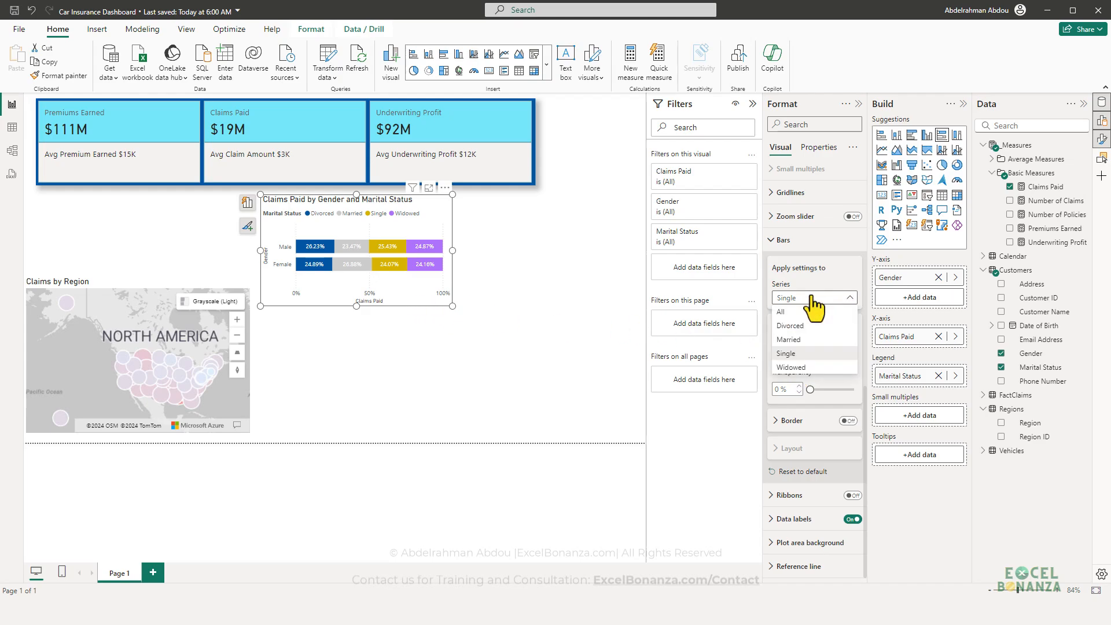
left_click(805, 339)
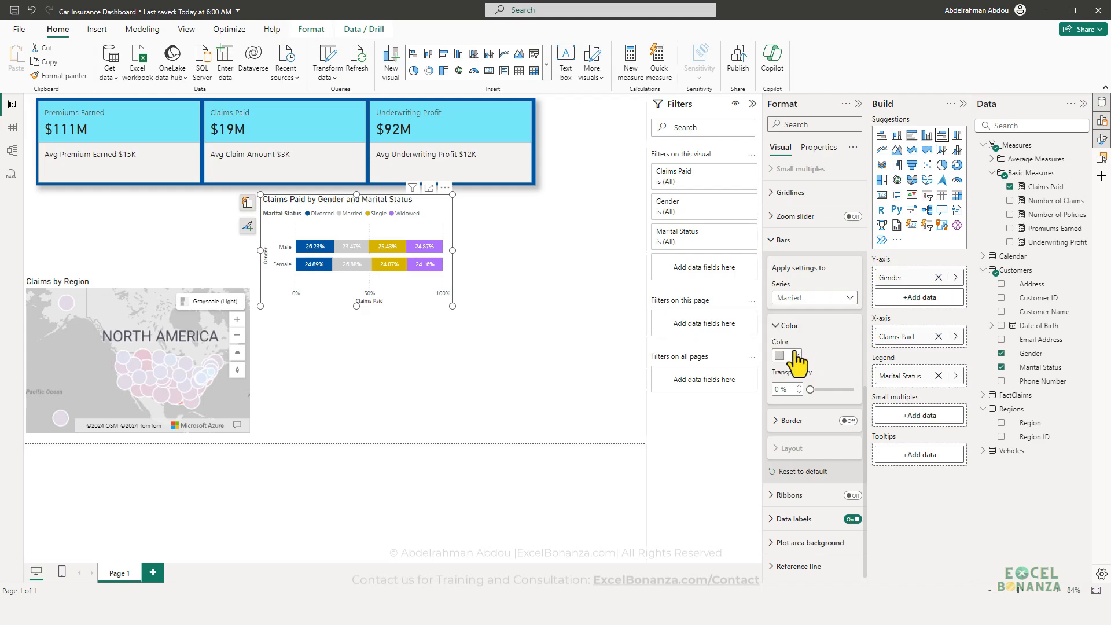
left_click(796, 356)
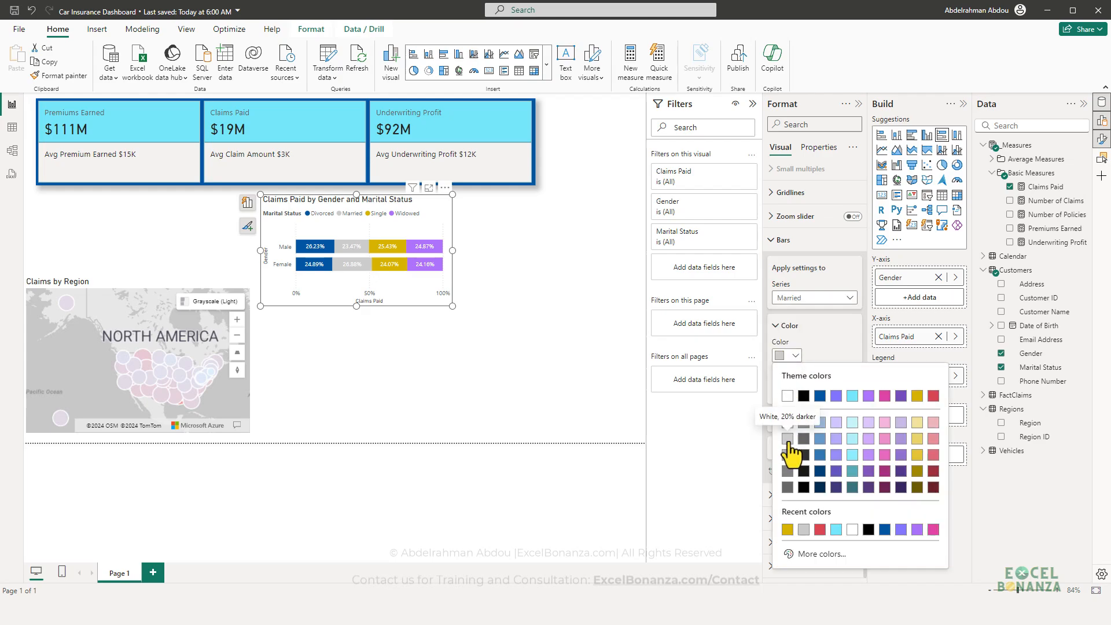
left_click(787, 452)
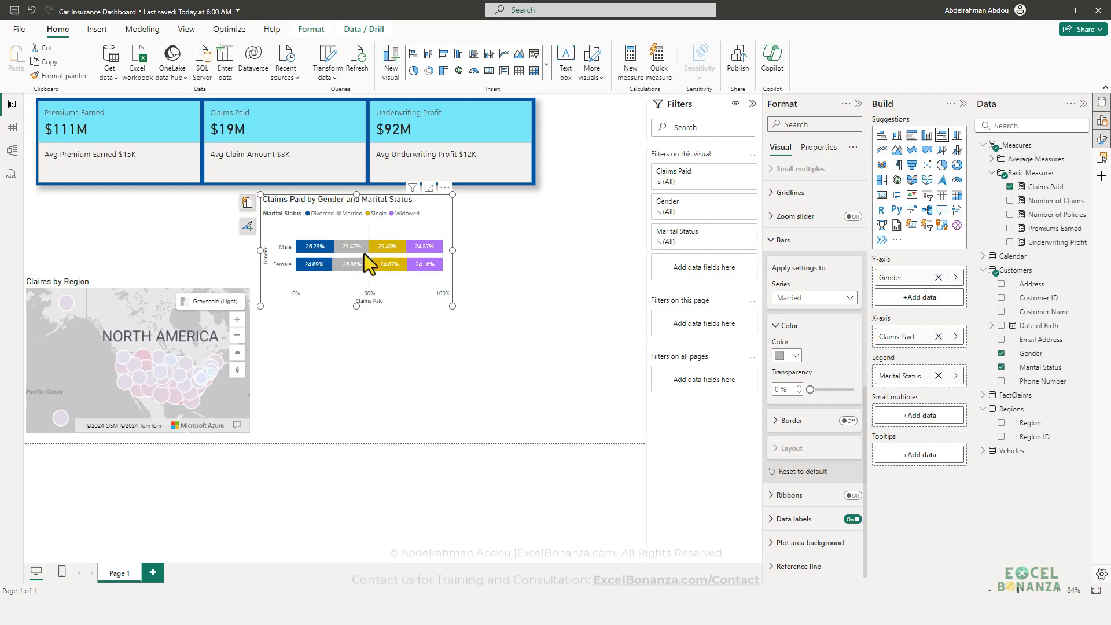
mouse_move(391, 294)
left_mouse_down()
mouse_move(399, 311)
mouse_move(394, 299)
left_mouse_up()
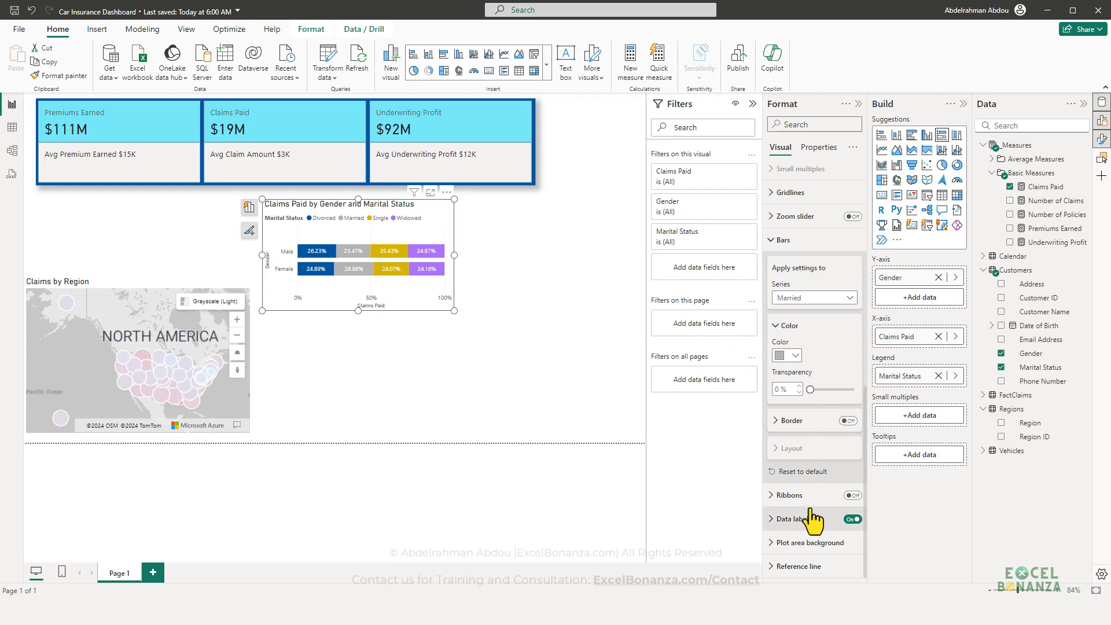
Step: Turn off the gender and marital status chart's background and move the chart to about 484 horizontal and 211 vertical
scroll(815, 498, "up", 2)
scroll(818, 492, "up", 8)
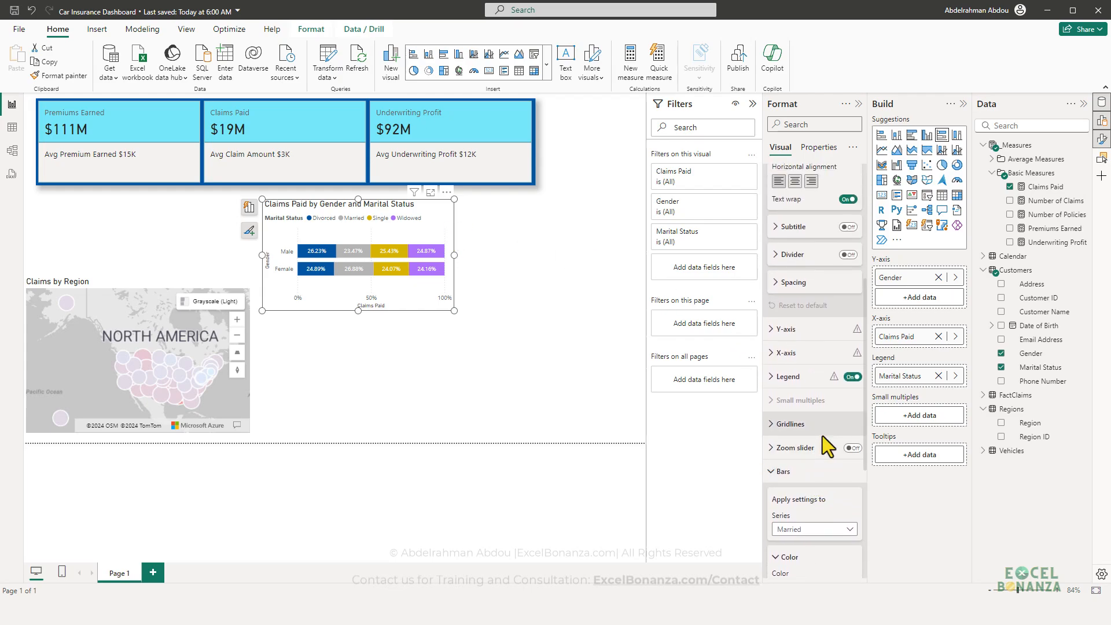
scroll(822, 425, "up", 2)
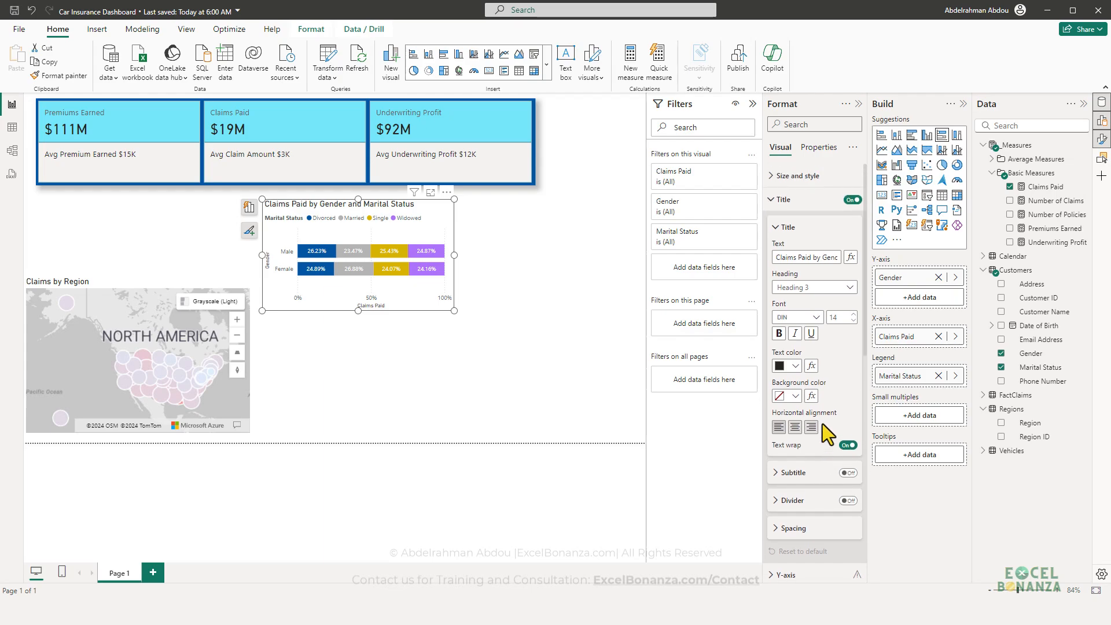
scroll(812, 336, "down", 10)
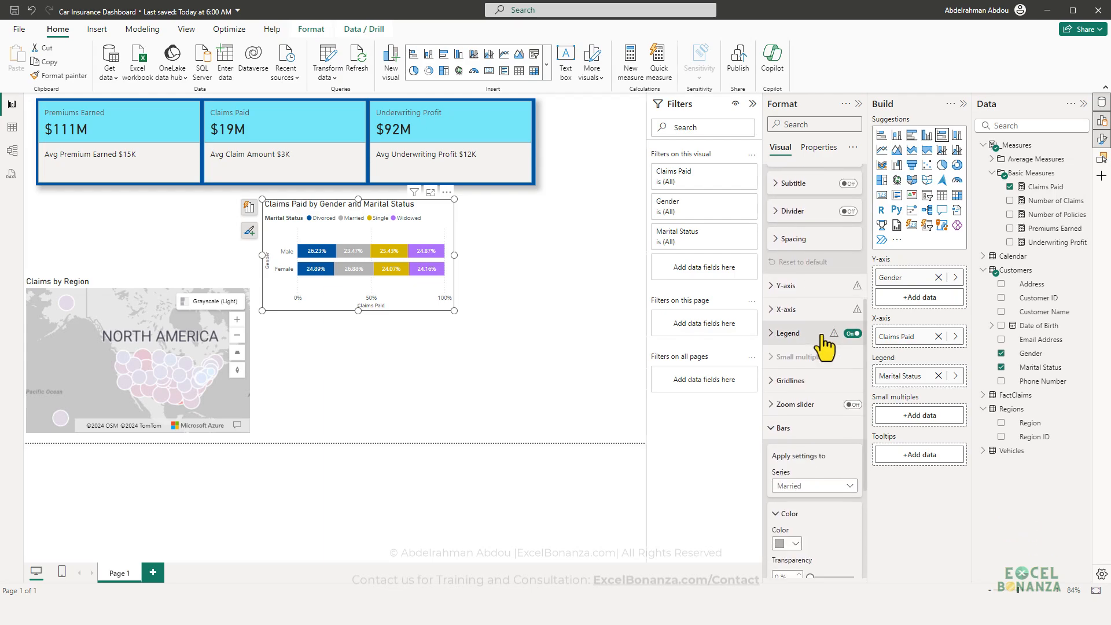
scroll(814, 362, "down", 6)
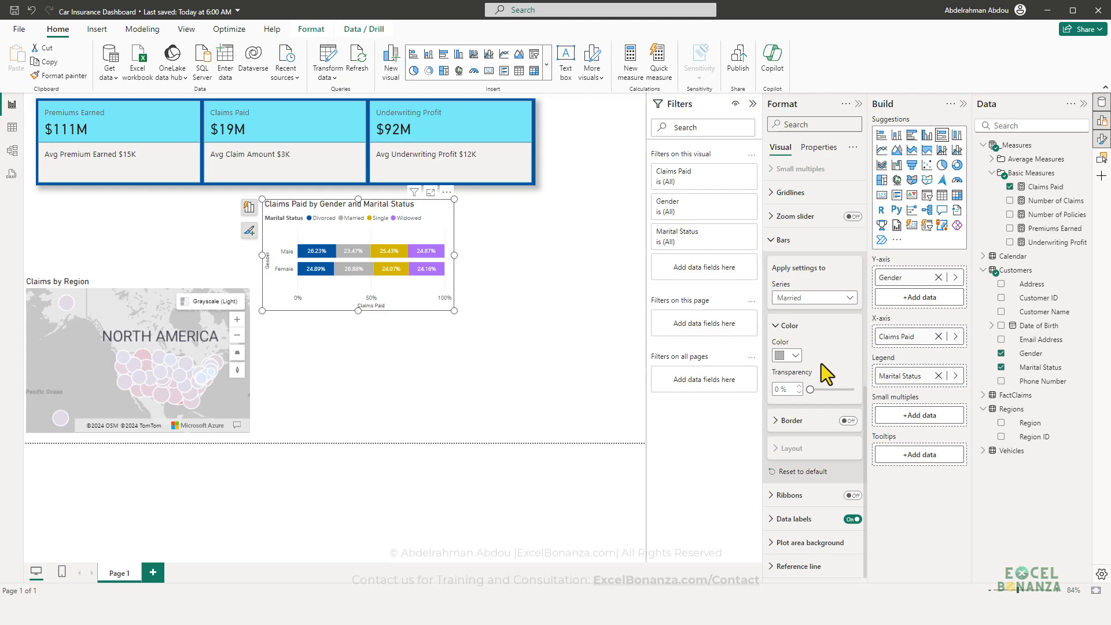
left_click(806, 542)
scroll(816, 470, "down", 4)
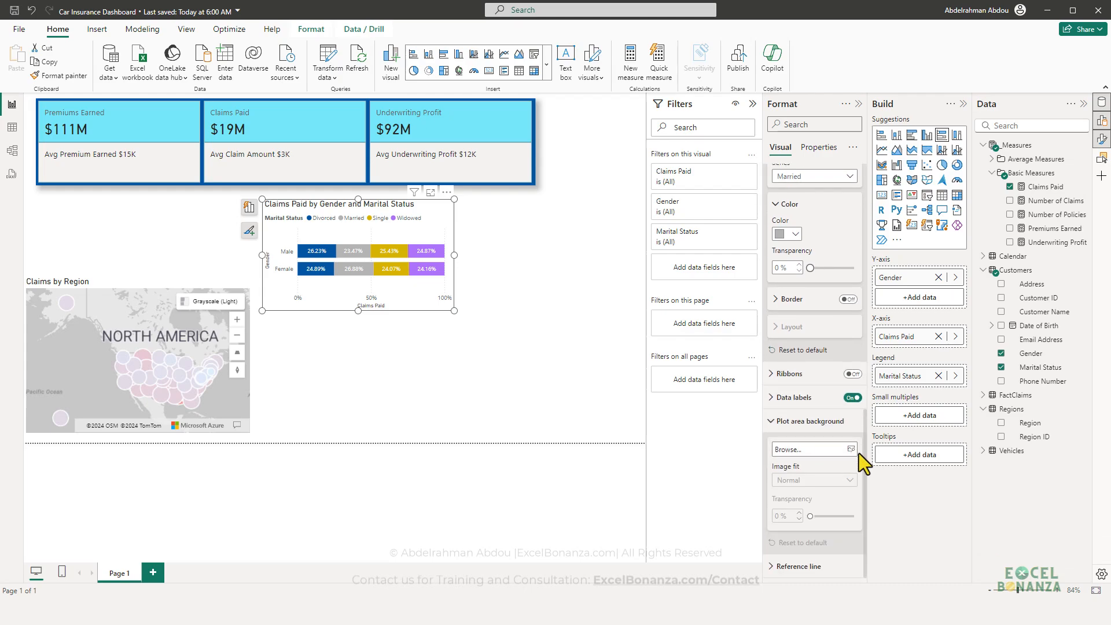
scroll(784, 464, "up", 20)
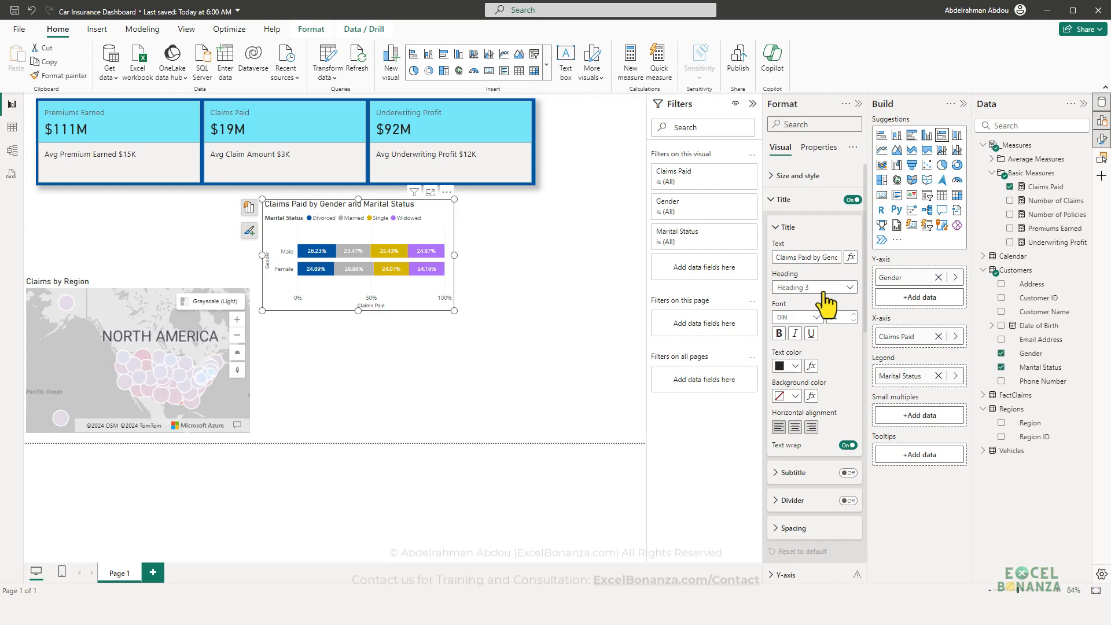
scroll(840, 305, "down", 10)
scroll(839, 305, "up", 12)
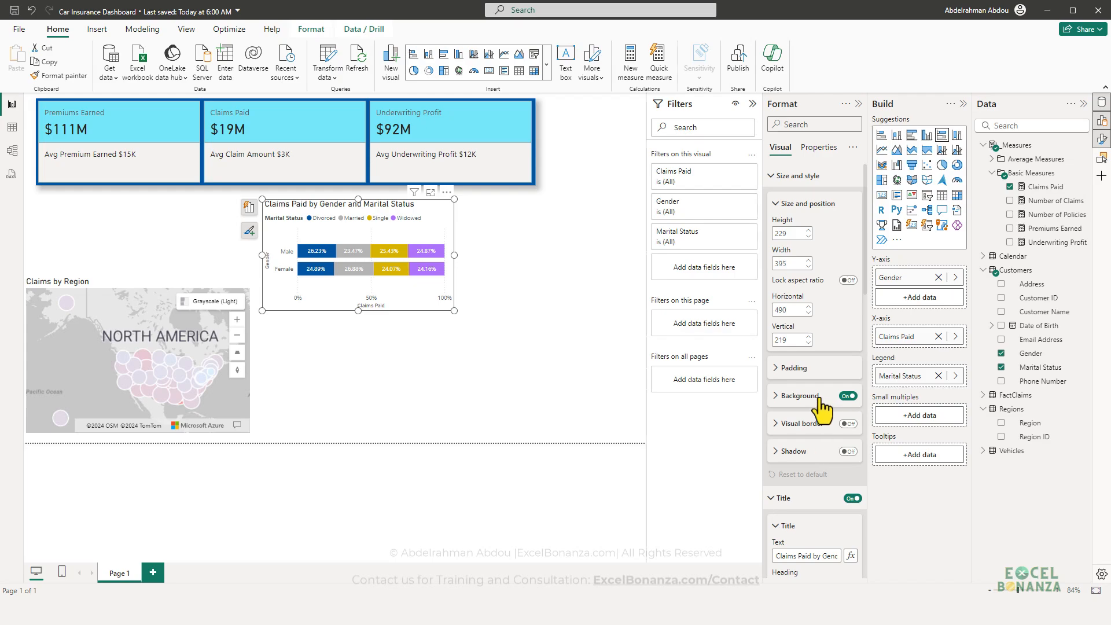
left_click(850, 396)
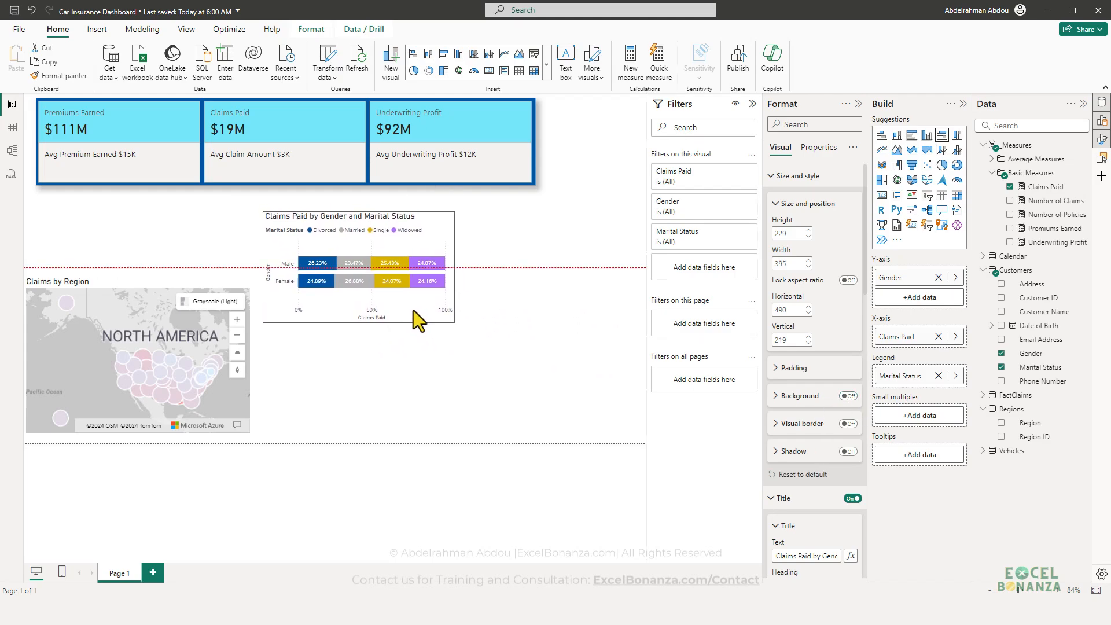
left_click_drag(413, 310, 410, 297)
mouse_move(367, 269)
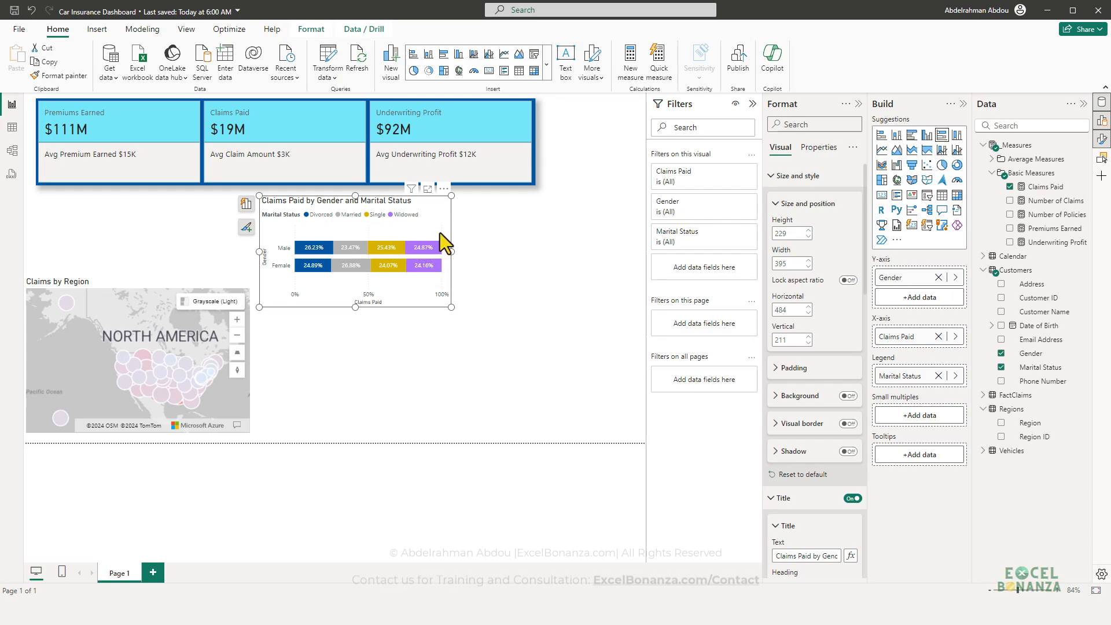
left_click(432, 325)
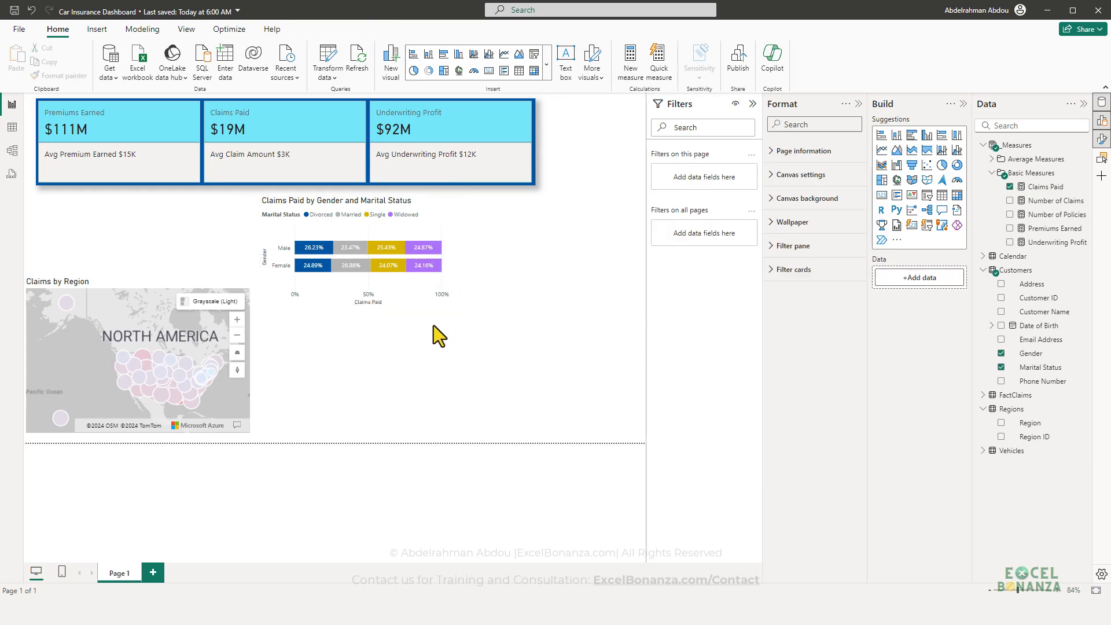
Step: Replace Claims Paid with the Number of Claims measure on the gender and marital status chart's X-axis and inspect that measure's formula
left_click(402, 298)
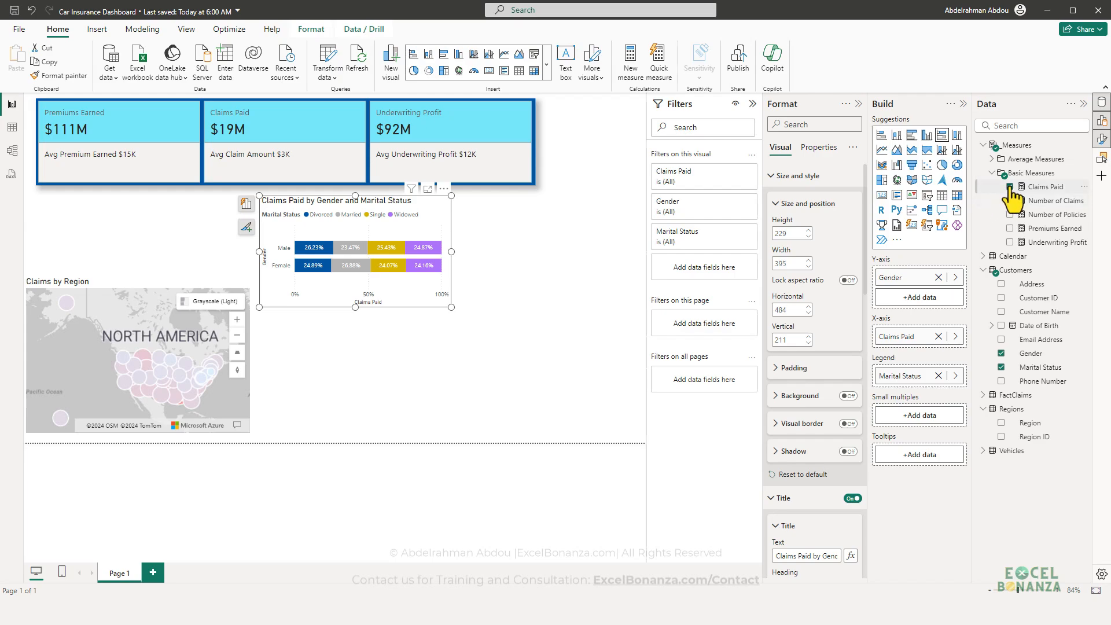
left_click(938, 337)
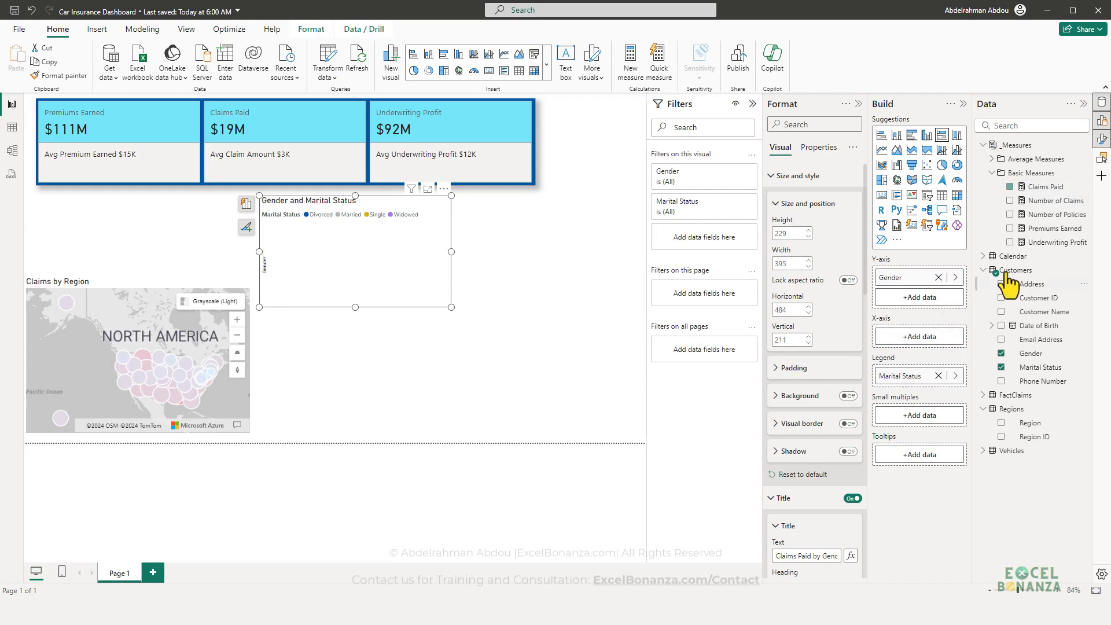
left_click(1010, 201)
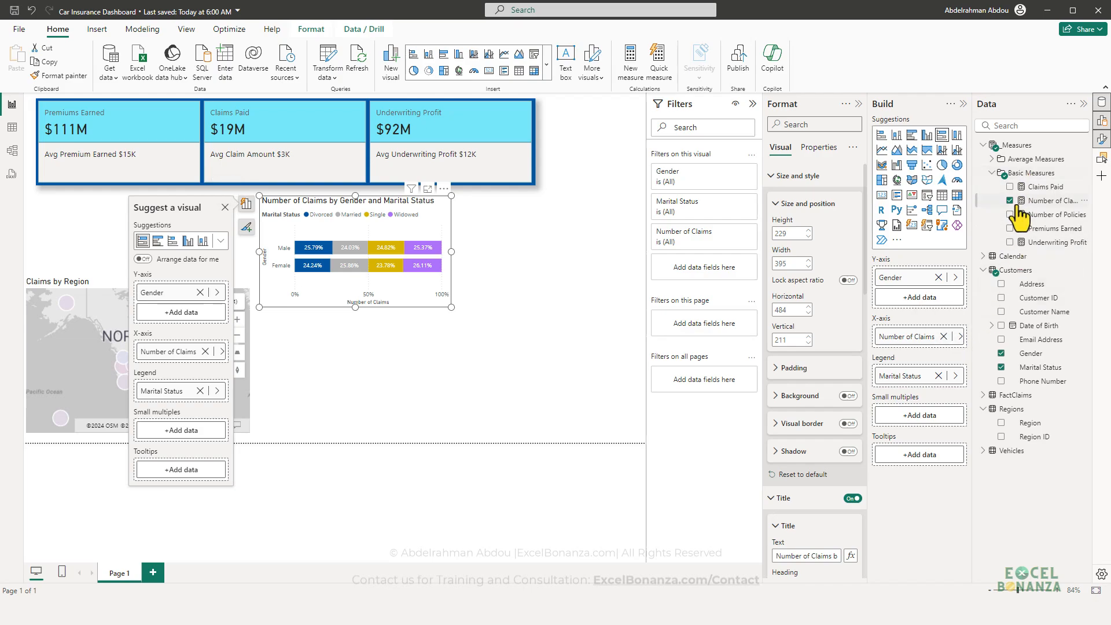
left_click(1043, 201)
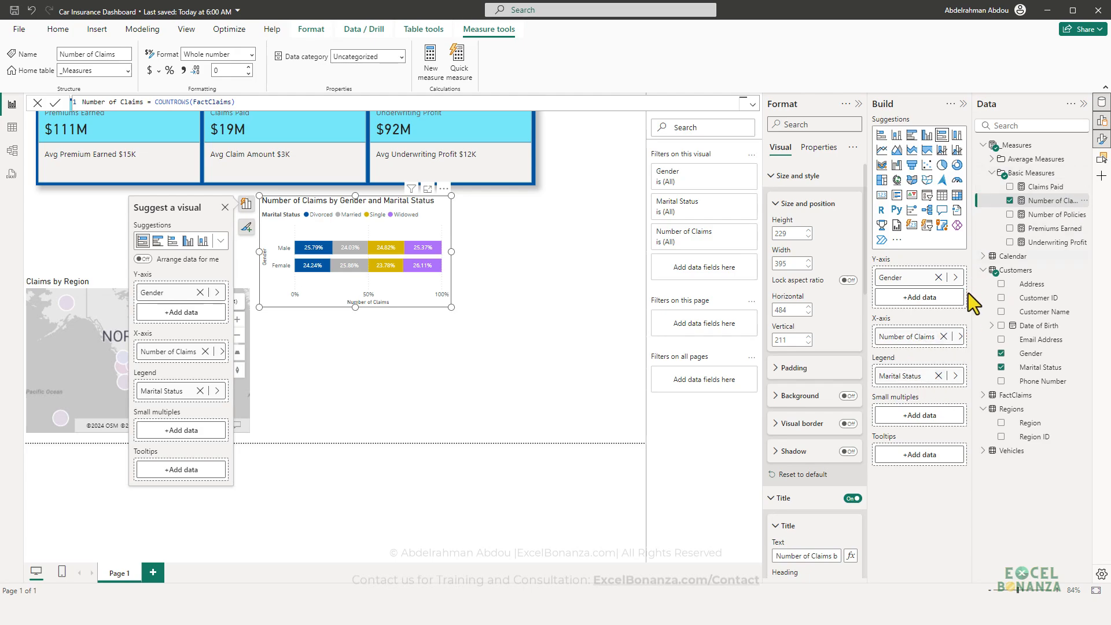
left_click(421, 324)
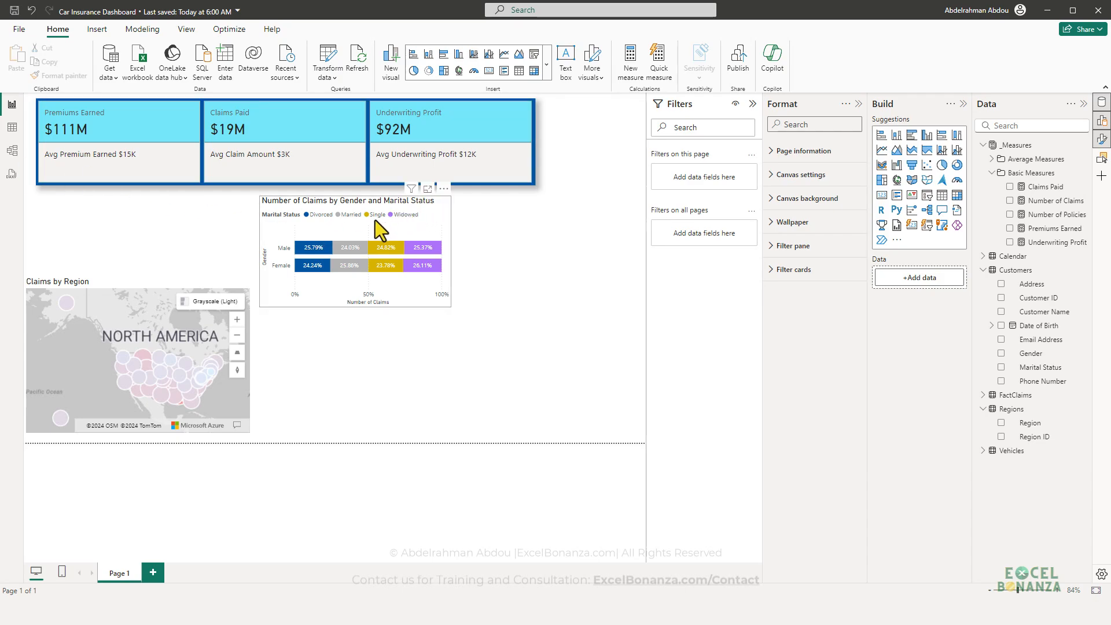
Step: Reposition the gender and marital status chart just beneath the KPI card, at about 497 horizontal and 209 vertical
left_click_drag(408, 283, 418, 287)
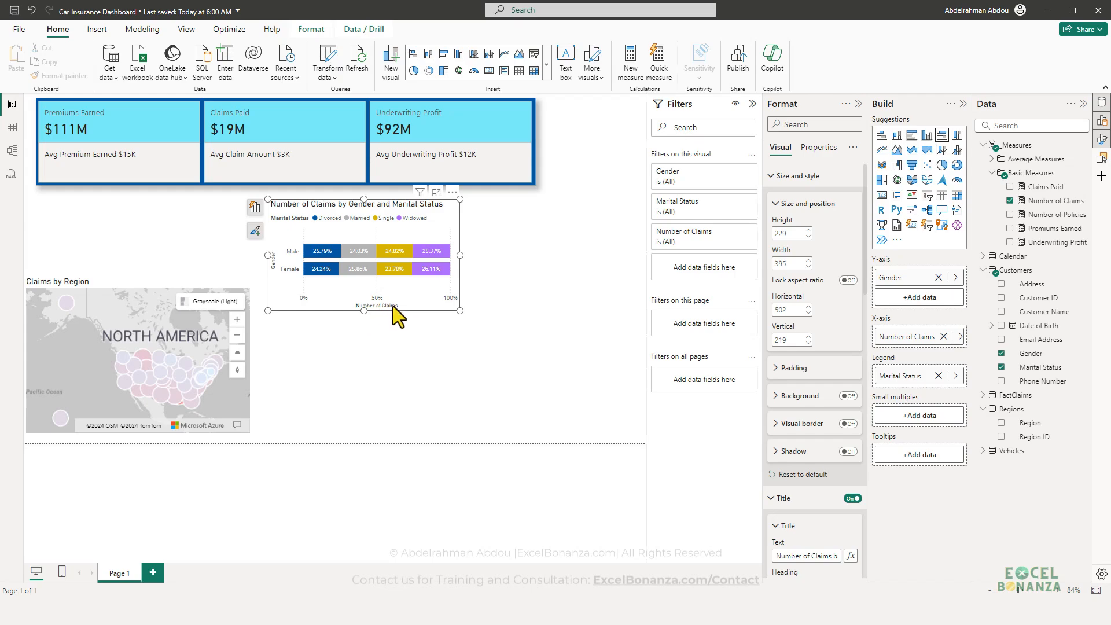
left_click(498, 262)
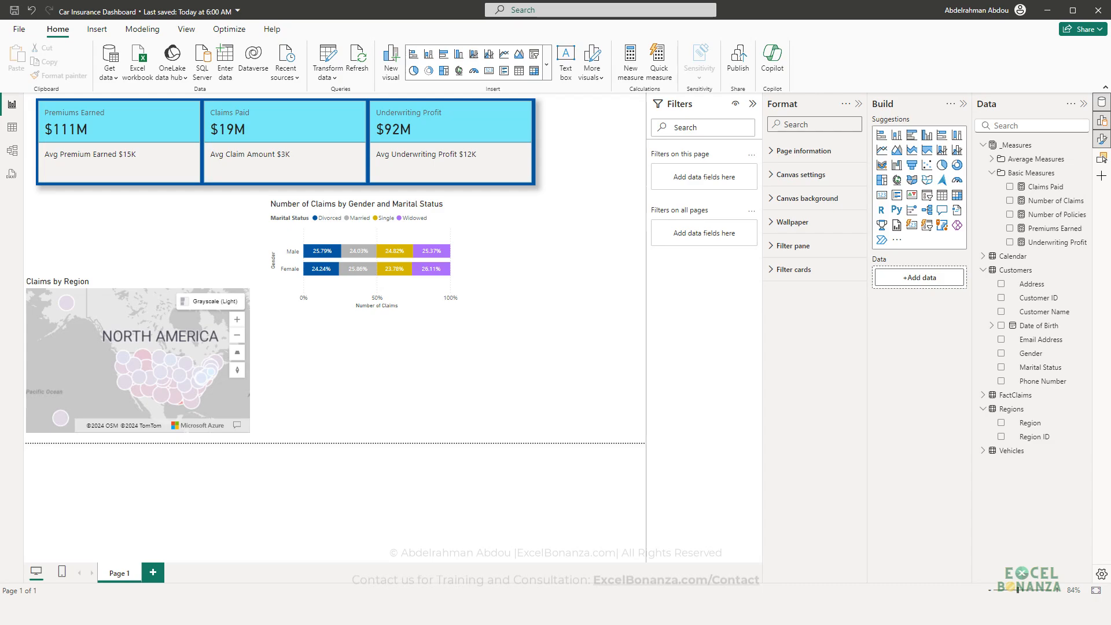
left_click(443, 231)
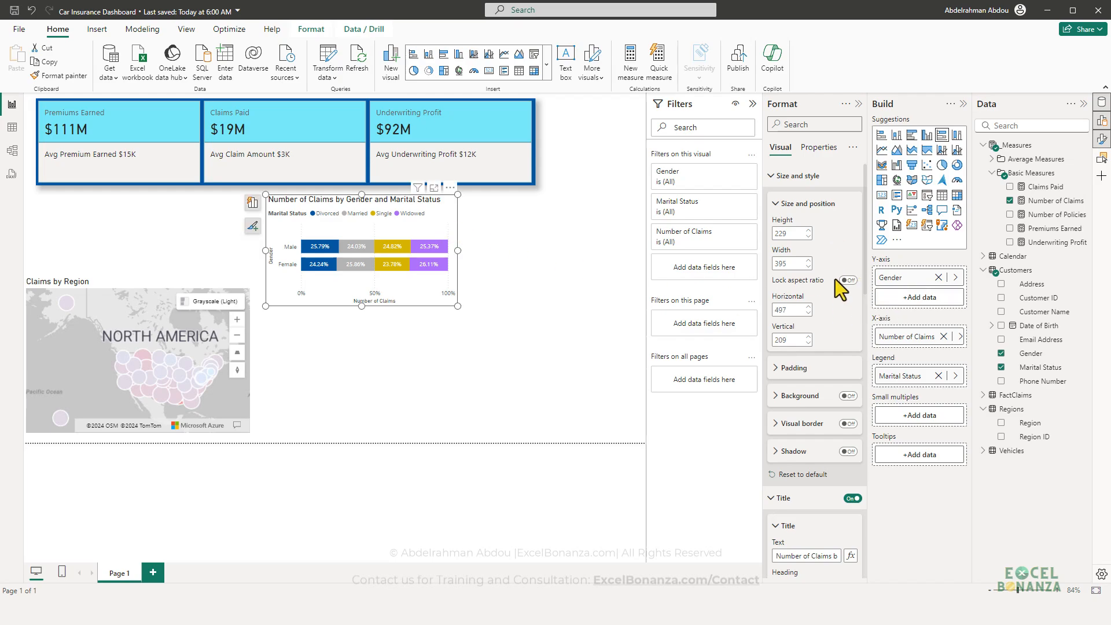
Step: Shorten the chart's title to "Claims by Gender and Marital Status"
scroll(821, 272, "down", 3)
left_click(804, 383)
left_click(803, 383)
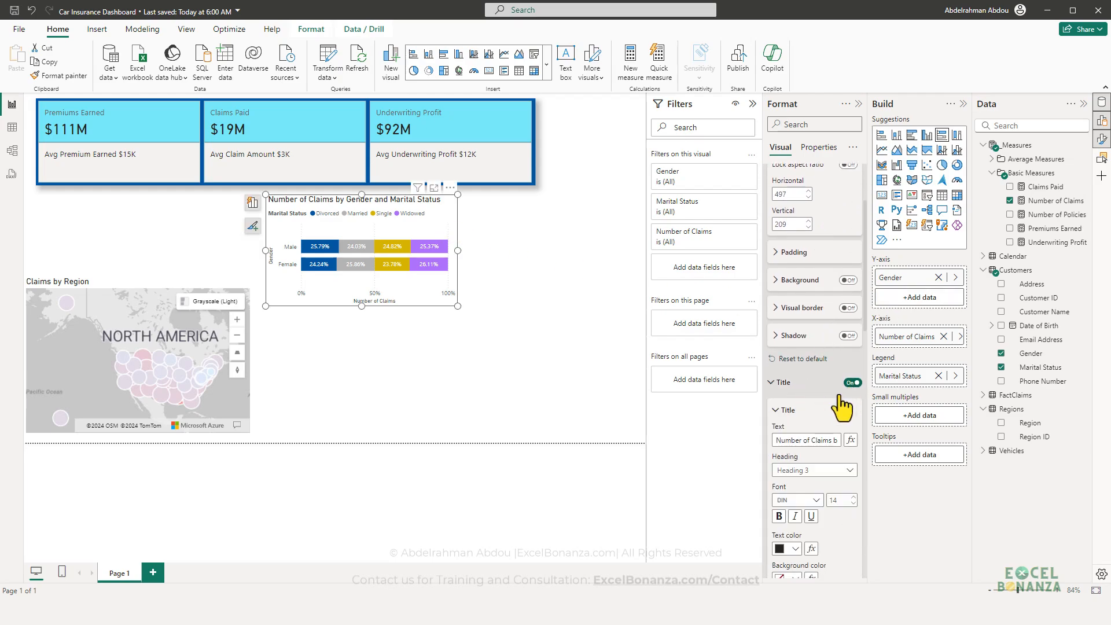
left_click_drag(809, 441, 729, 442)
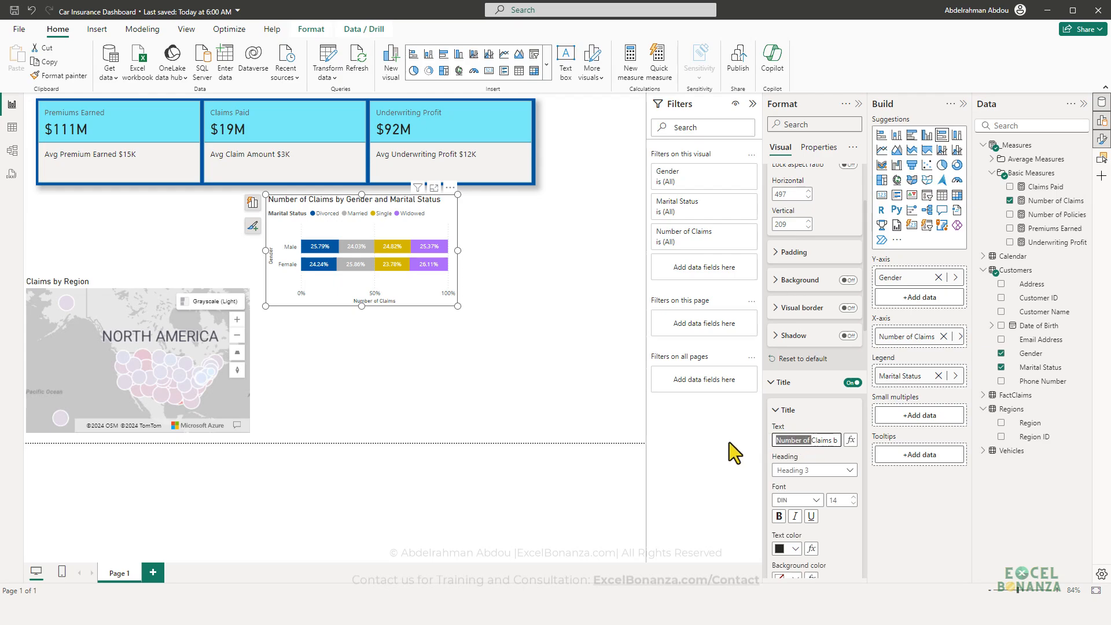
key("BackSpace")
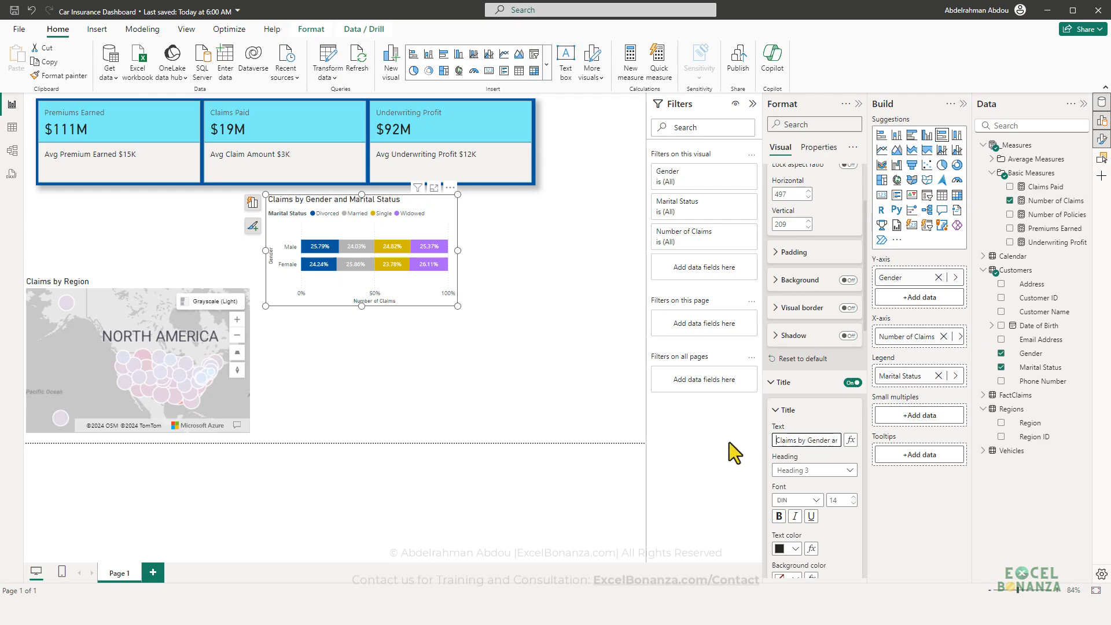
left_click(389, 328)
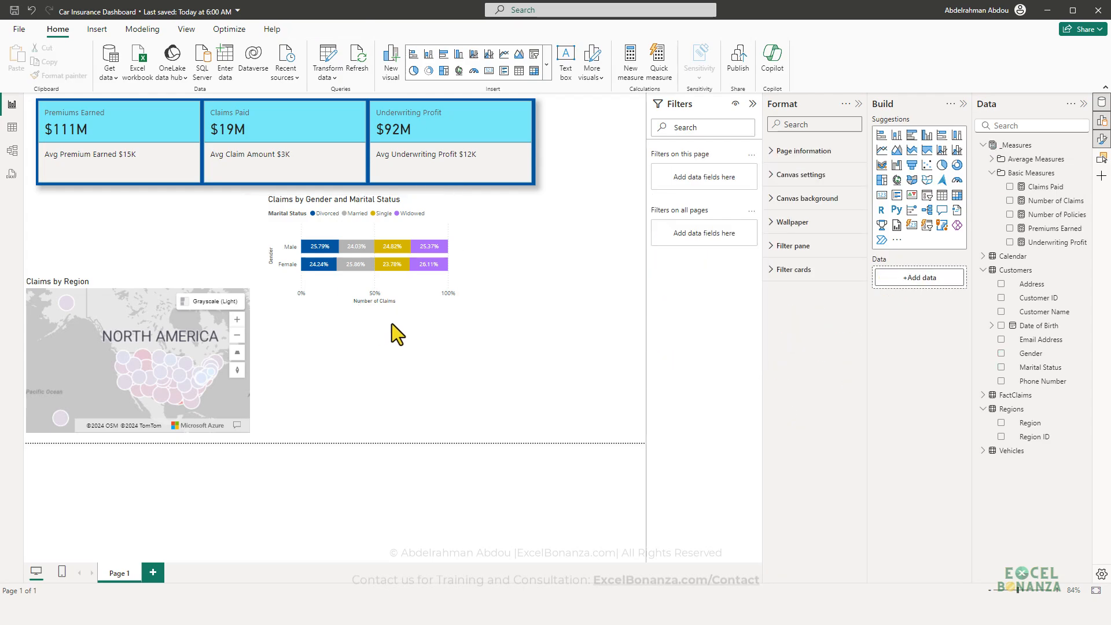
Step: Compare the gender and marital status chart and the remaining dashboard visuals with the reference dashboard screenshot
left_click(416, 304)
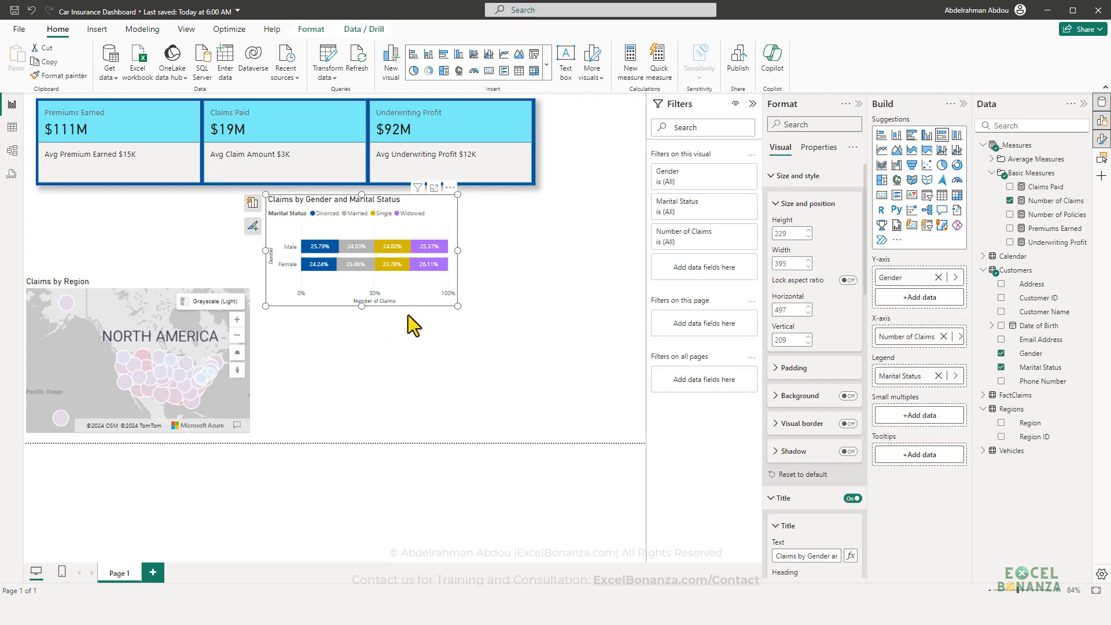
left_click(408, 314)
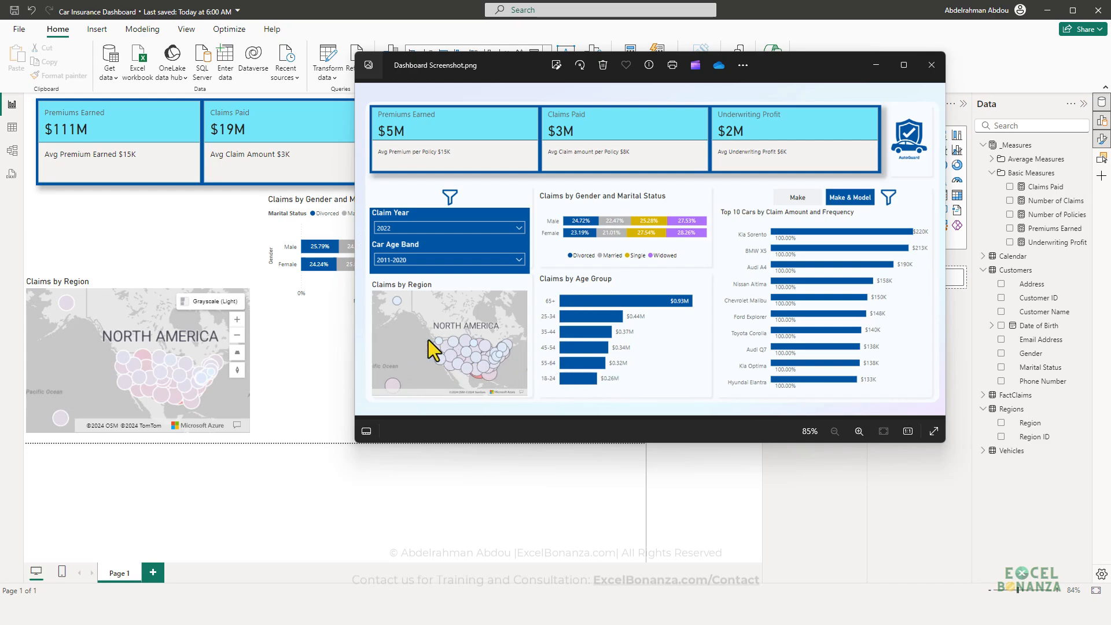
left_click(324, 346)
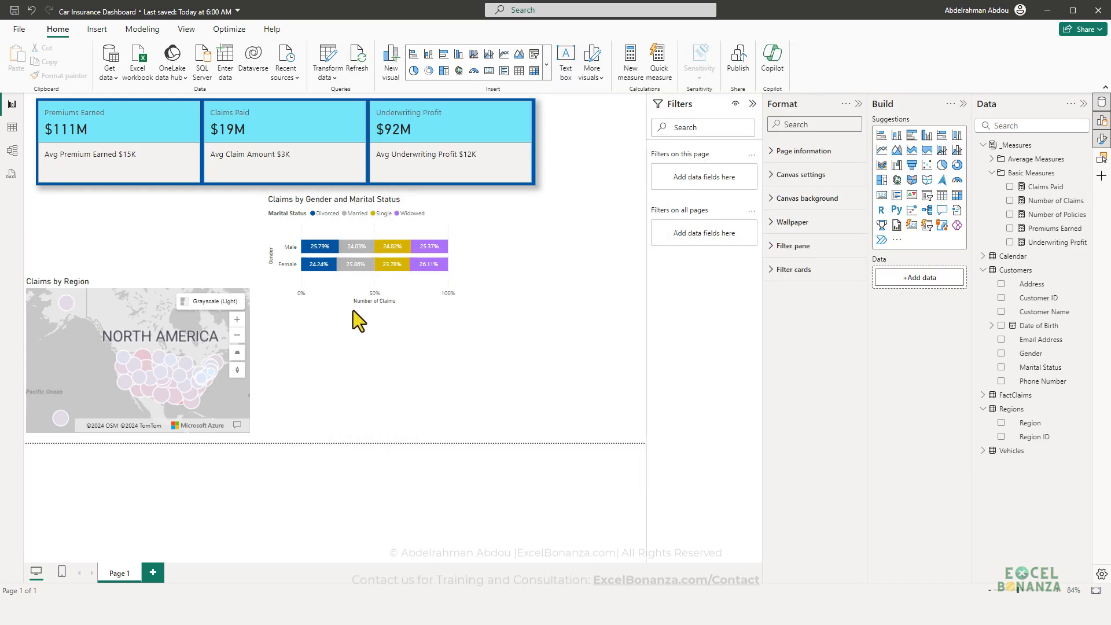
Step: Open the Power Query Editor and select the Date of Birth column in the Customers query
left_click(328, 52)
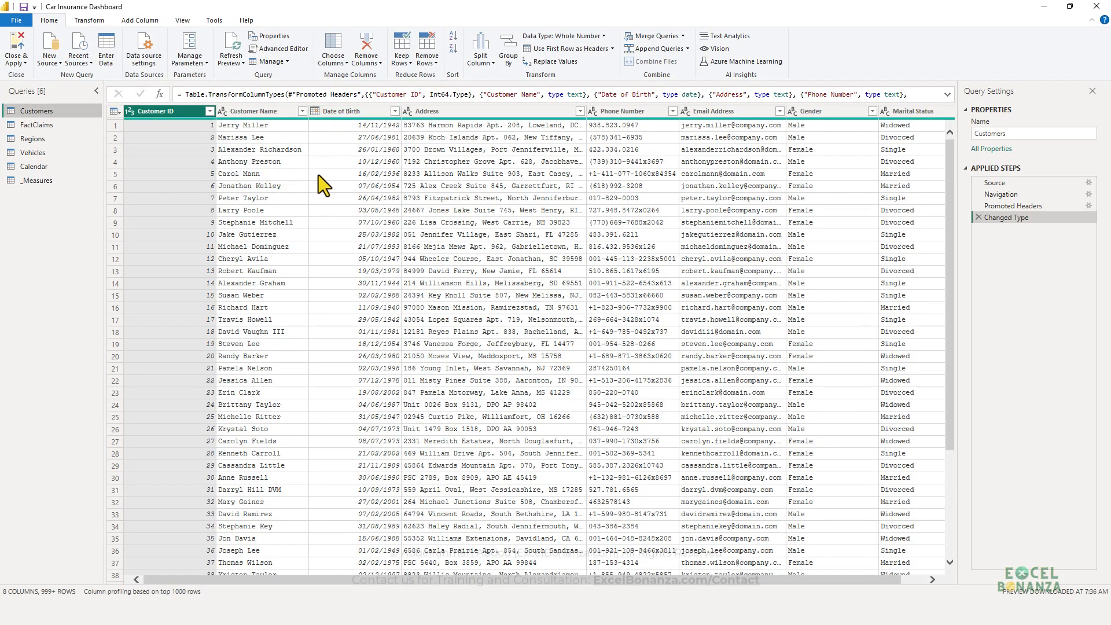
left_click(361, 174)
left_click(412, 151)
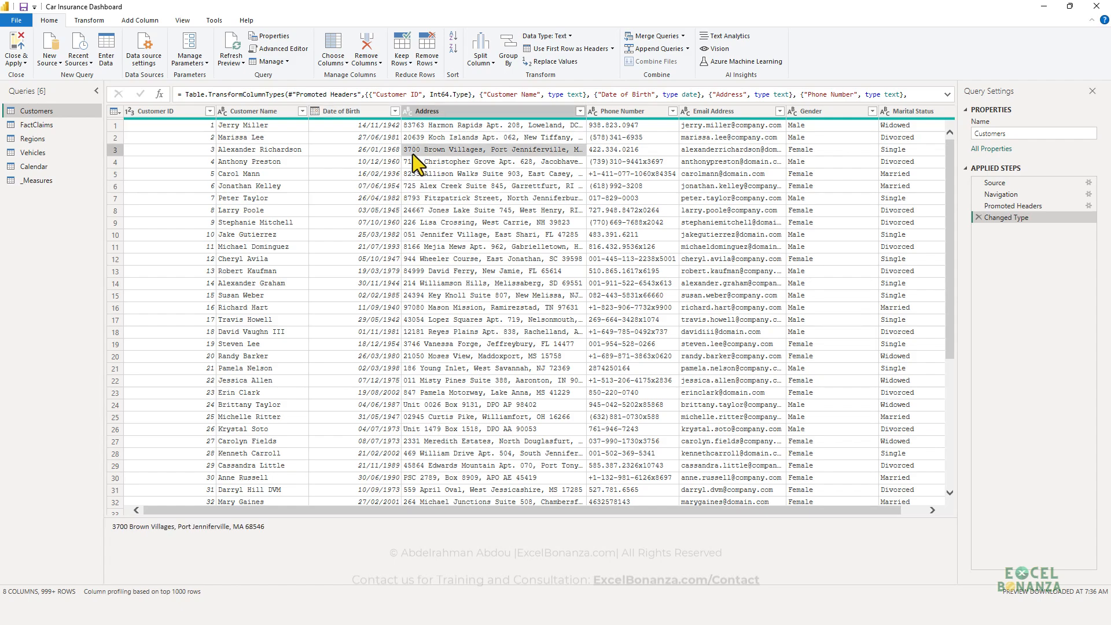
left_click(351, 151)
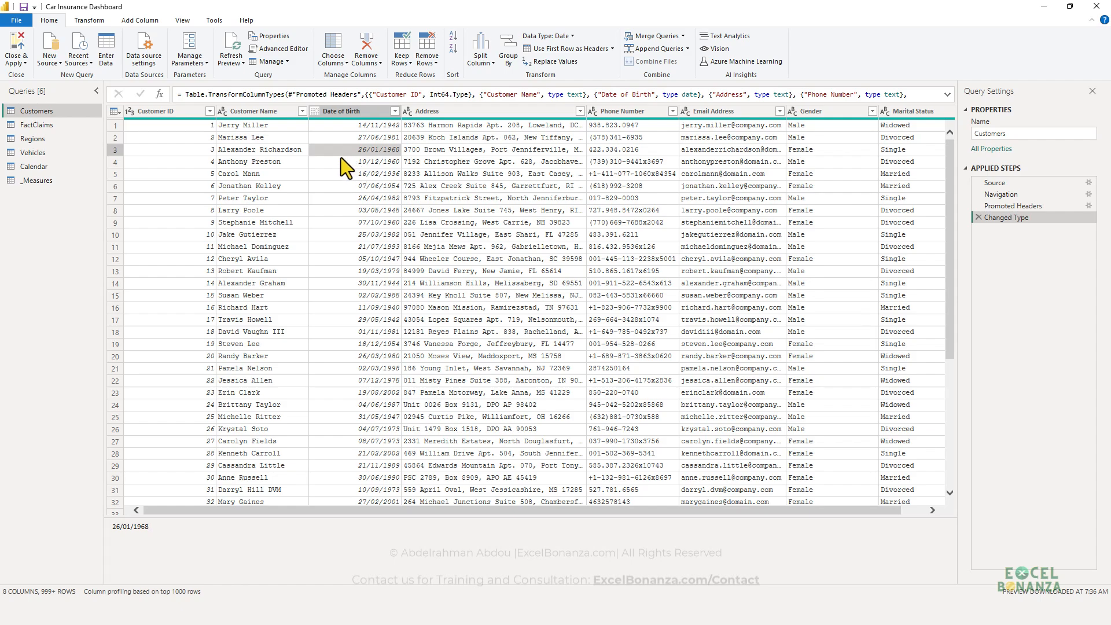
Step: Set up a custom column named Age, pasting the copied let formula that calculates CorrectedAge from Date of Birth and the current local date
left_click(139, 22)
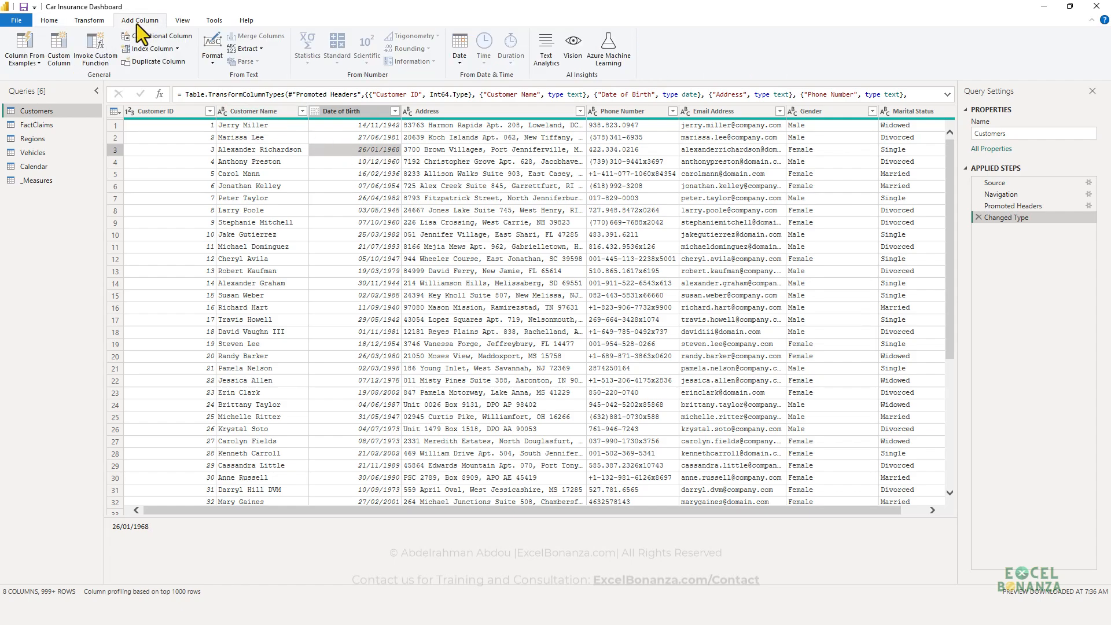
left_click(60, 44)
double_click(420, 239)
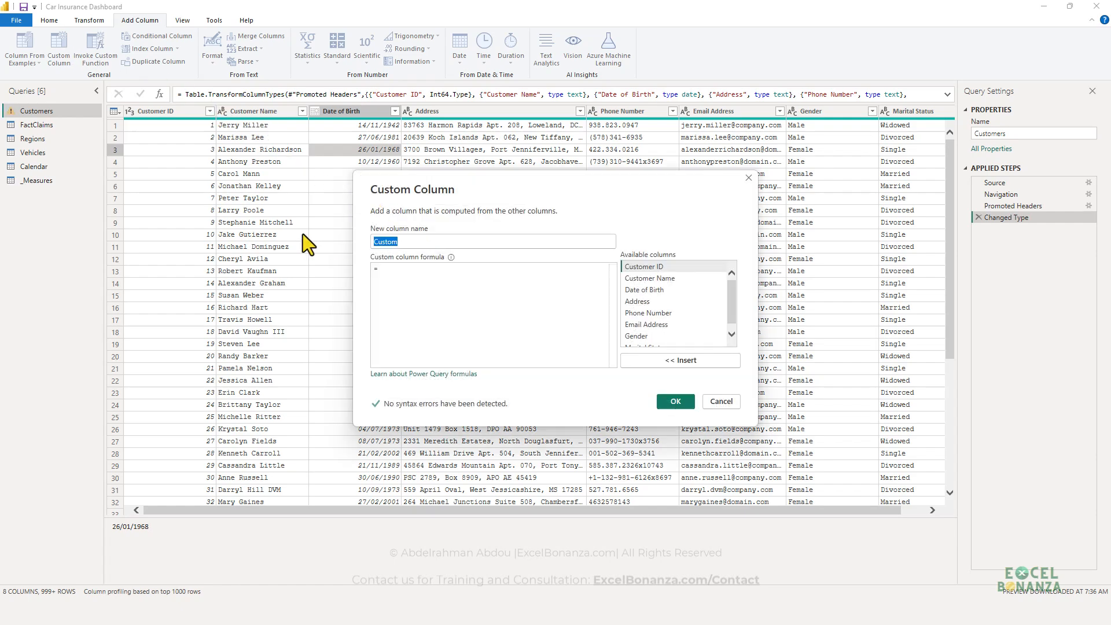
type("Age")
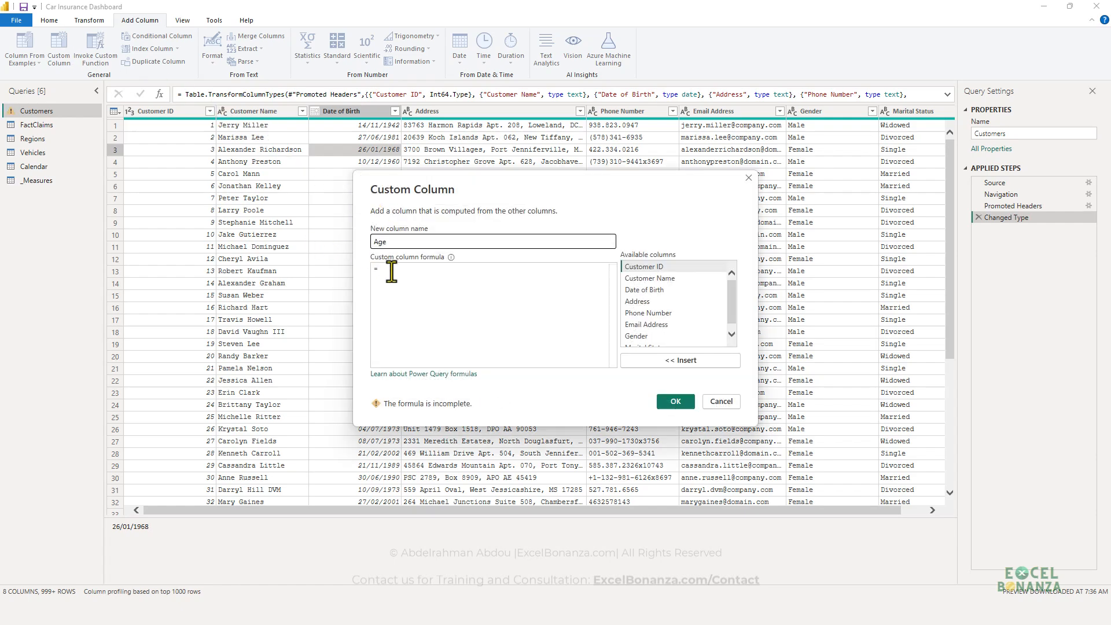
left_click(391, 270)
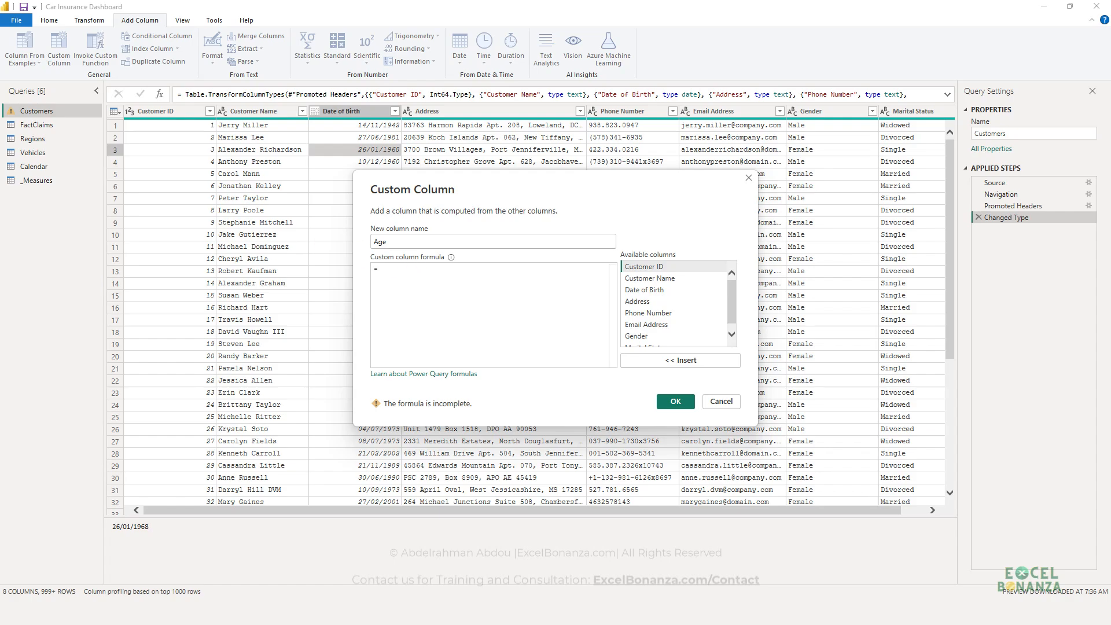
key("ctrl+v")
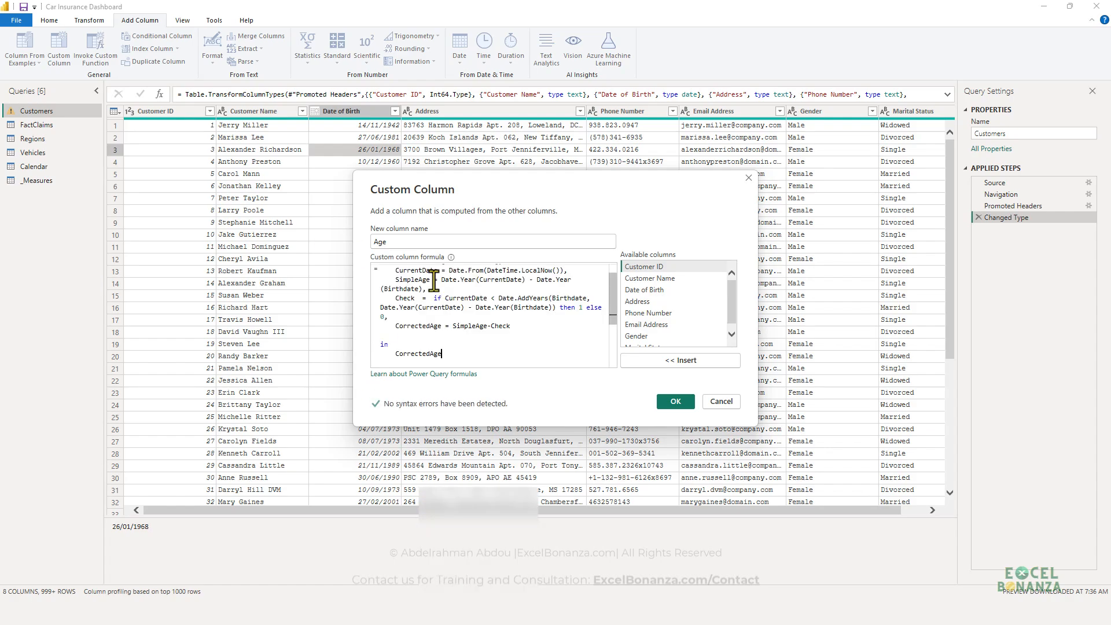
Step: Review the formula's Birthdate, CurrentDate, SimpleAge, Check and CorrectedAge expressions and create the Age column
scroll(434, 282, "up", 3)
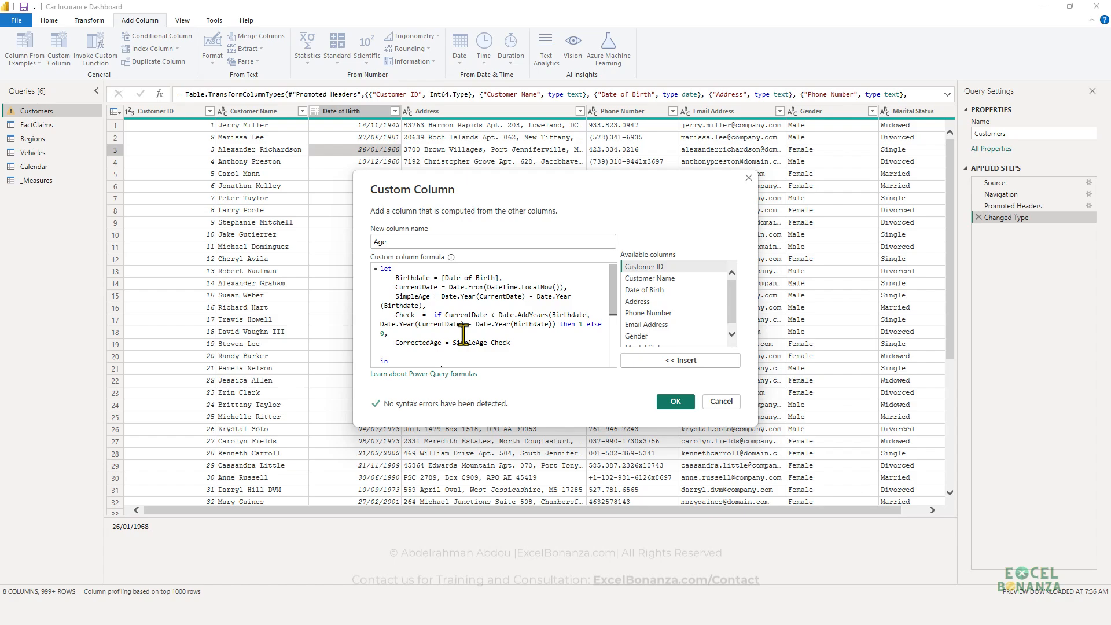
double_click(416, 279)
left_click(457, 279)
double_click(431, 288)
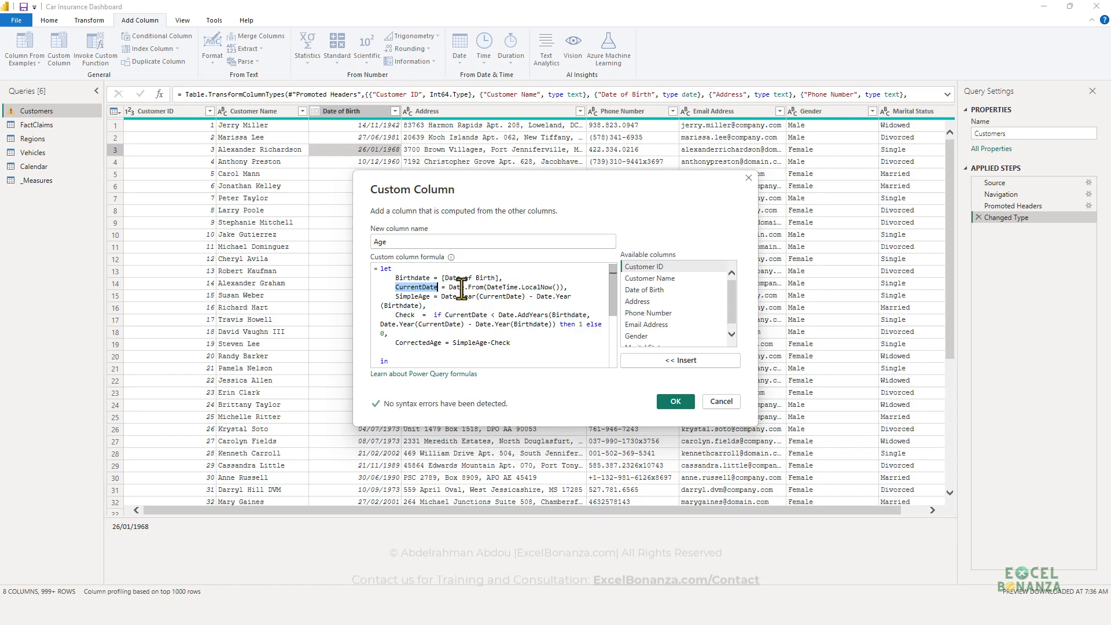
left_click(486, 287)
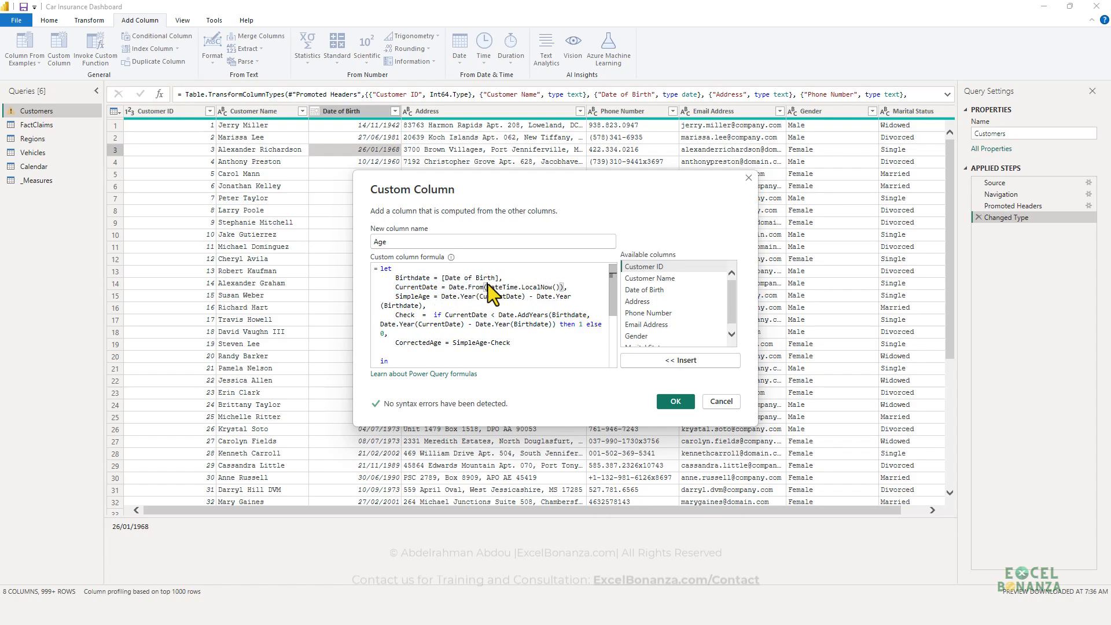
mouse_move(487, 287)
left_mouse_down()
mouse_move(538, 288)
mouse_move(487, 288)
left_mouse_up()
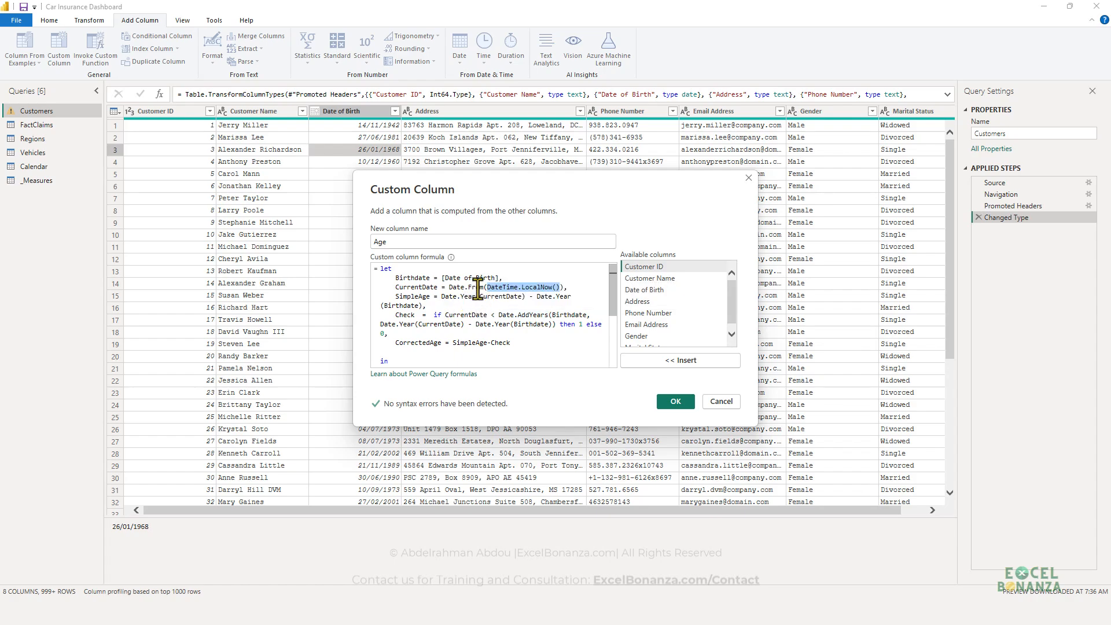
left_click_drag(484, 288, 448, 287)
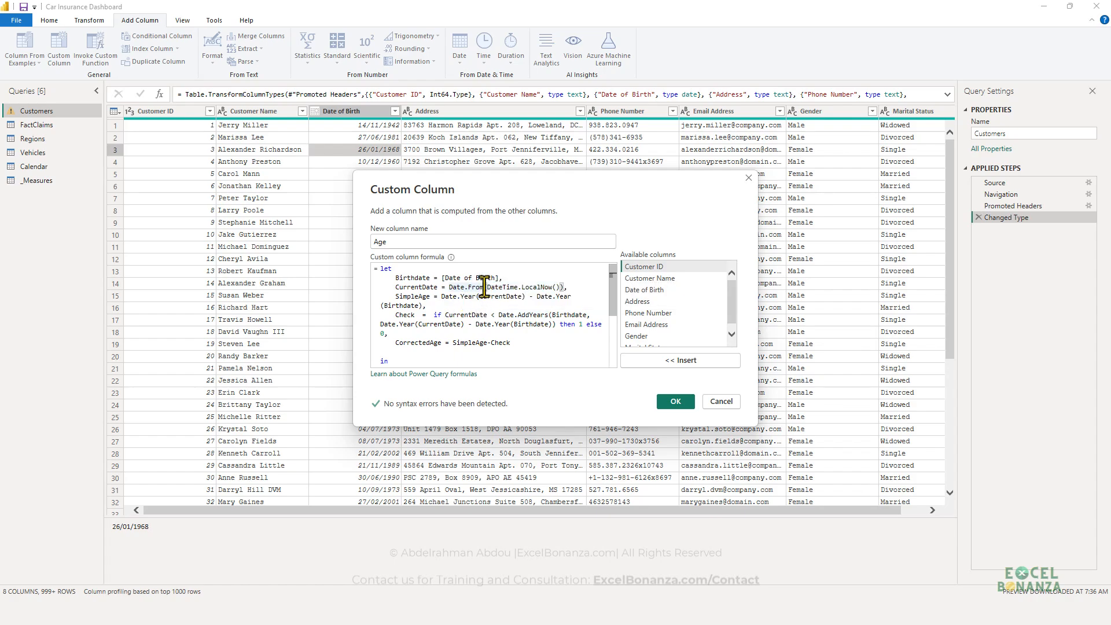
left_click(447, 300)
double_click(420, 298)
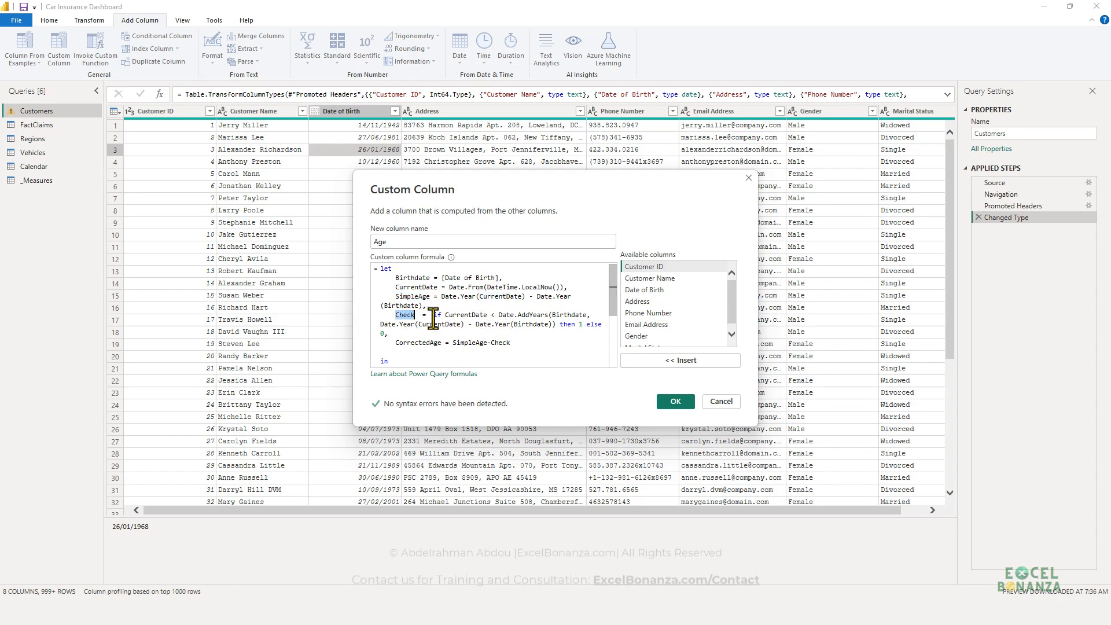
left_click(464, 316)
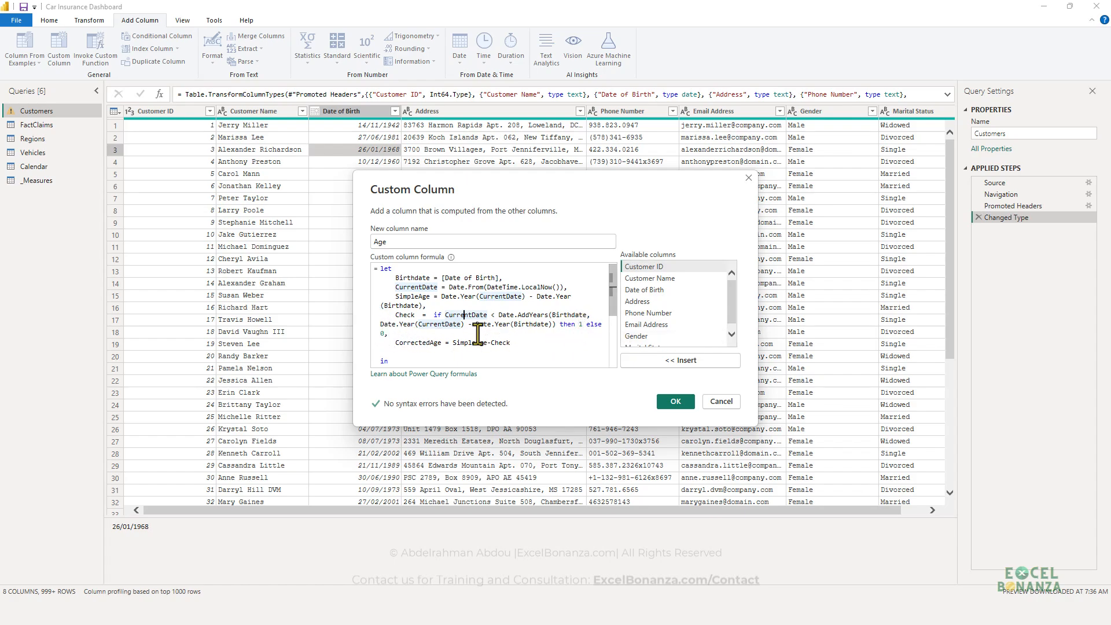
left_click(494, 344)
scroll(497, 346, "down", 2)
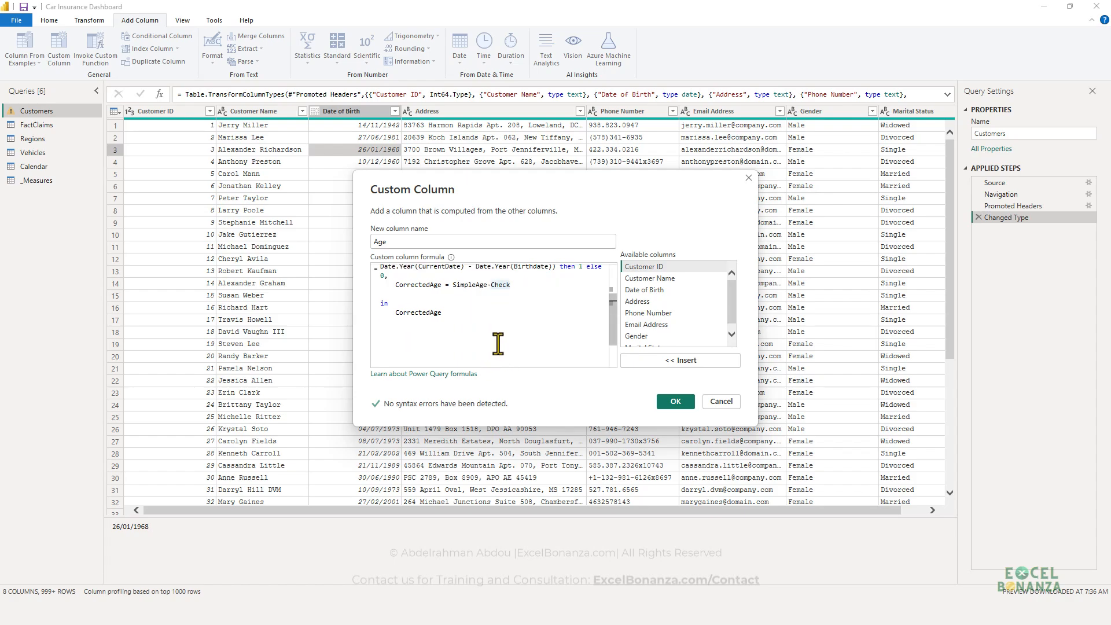
double_click(432, 317)
left_click(450, 328)
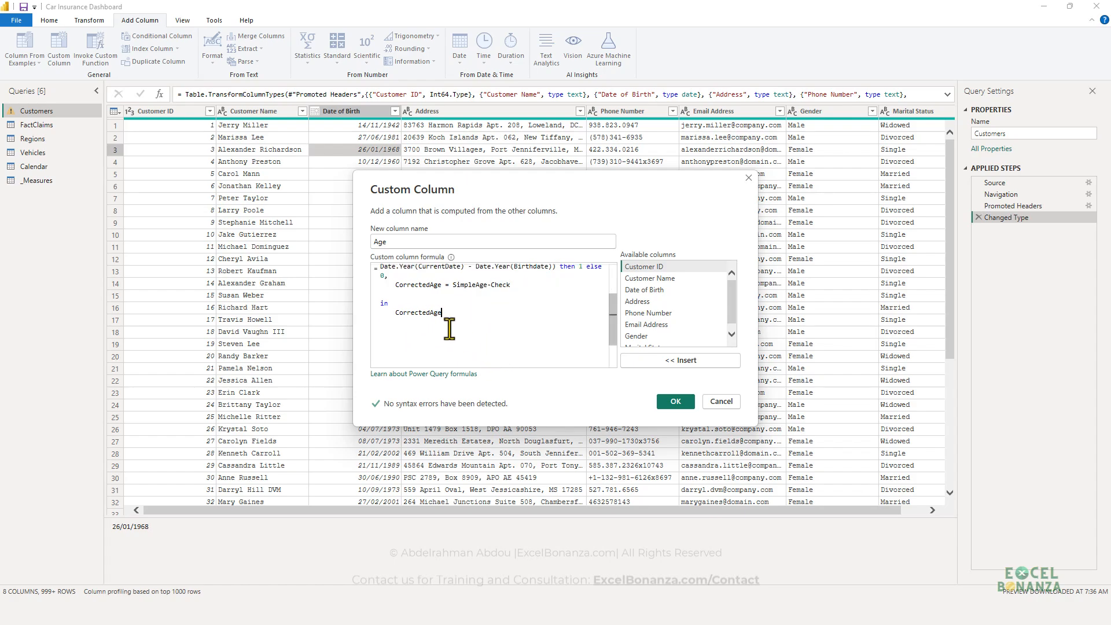
left_click(676, 401)
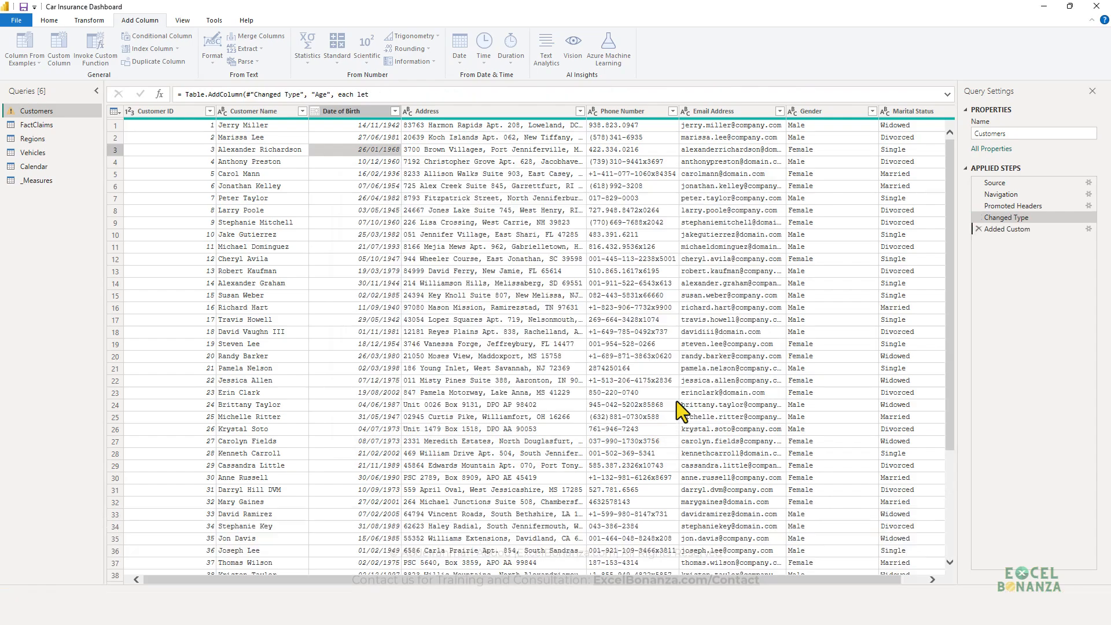
Step: Compare the values in the Age column with the Date of Birth column for the first two customers
left_click(900, 139)
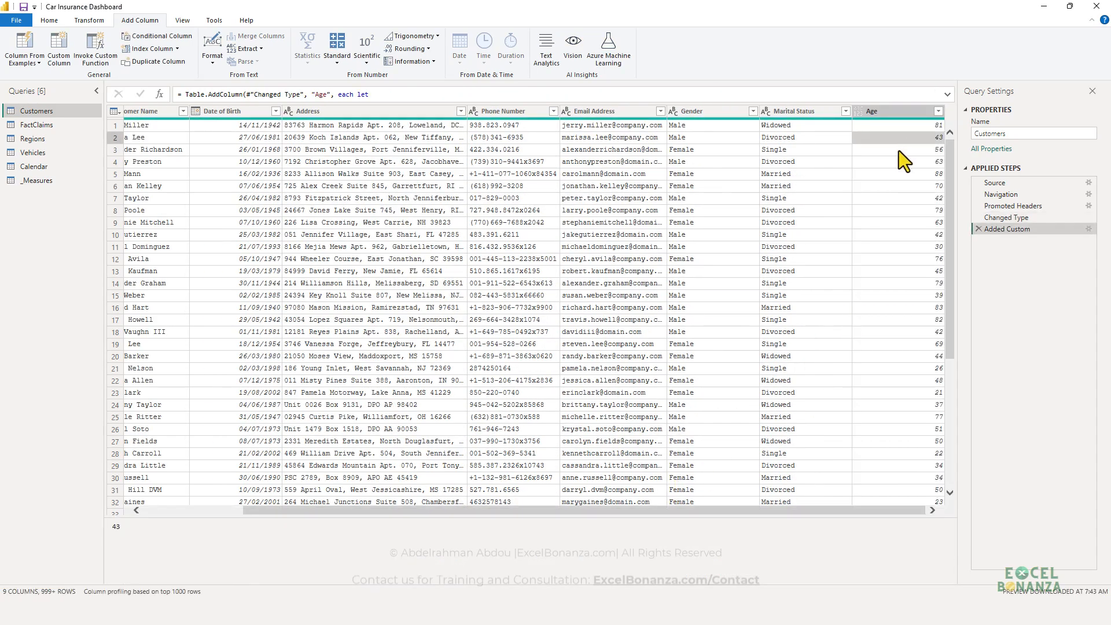
left_click(252, 127)
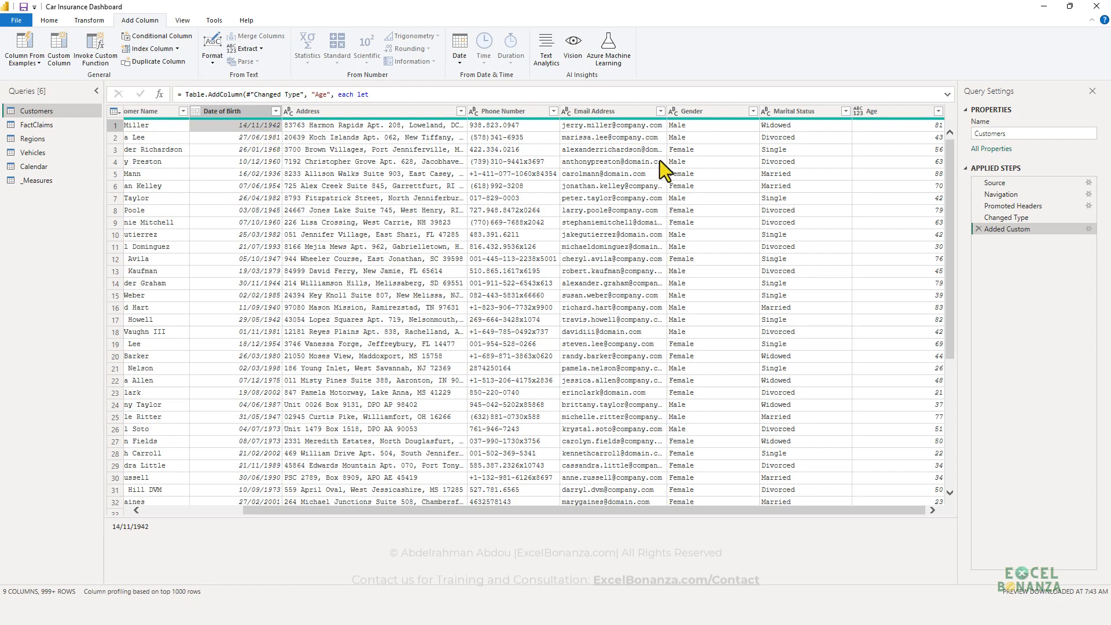
left_click(911, 126)
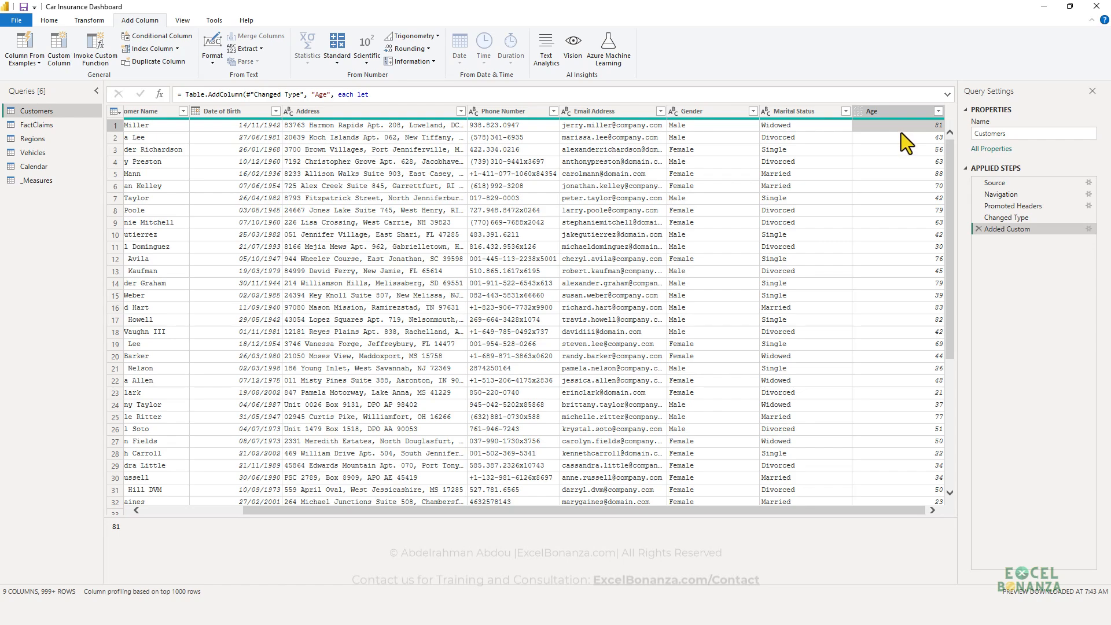
left_click(267, 128)
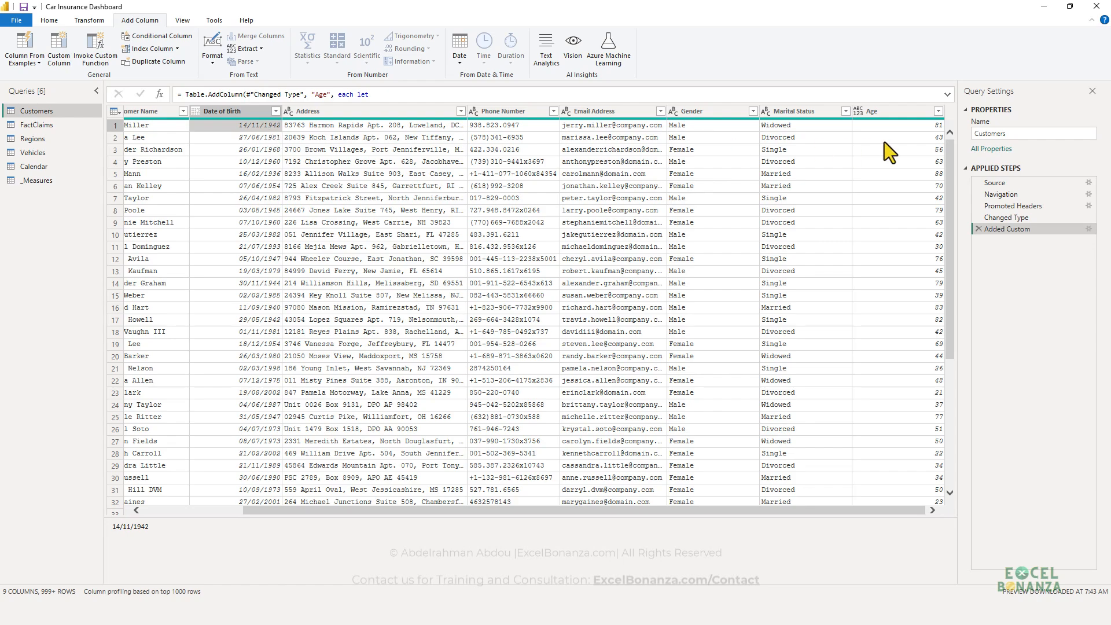
left_click(898, 129)
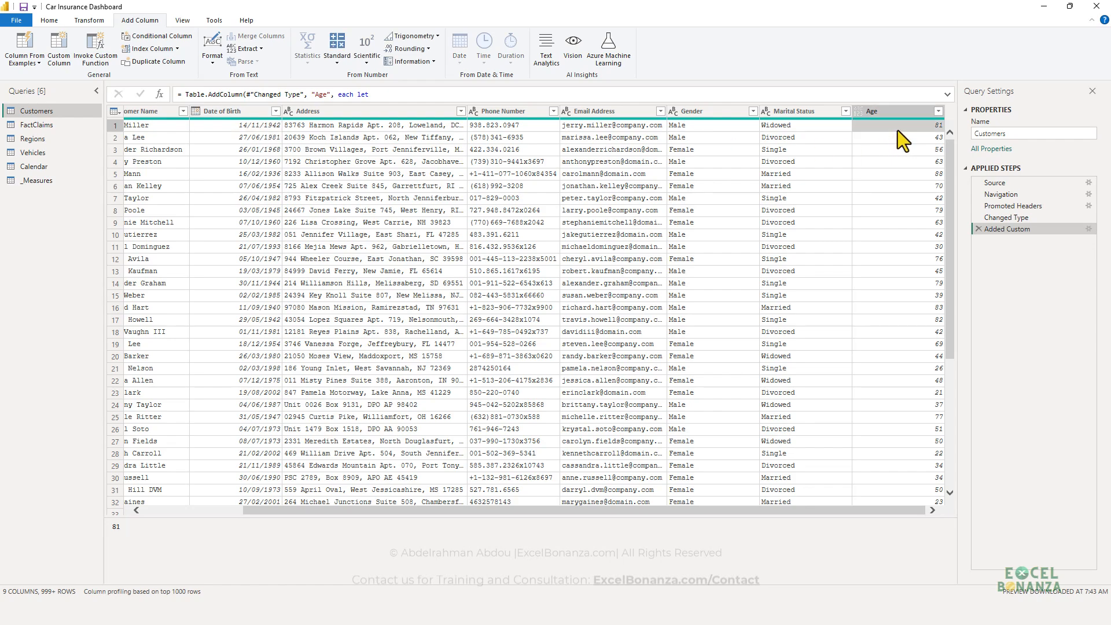
left_click(269, 127)
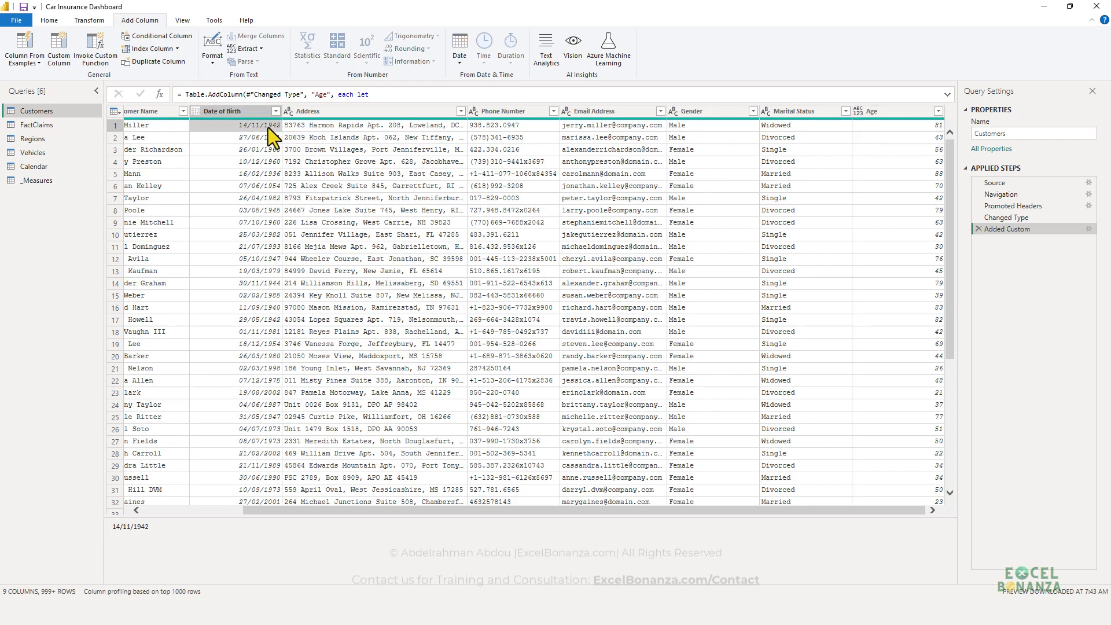
left_click(909, 128)
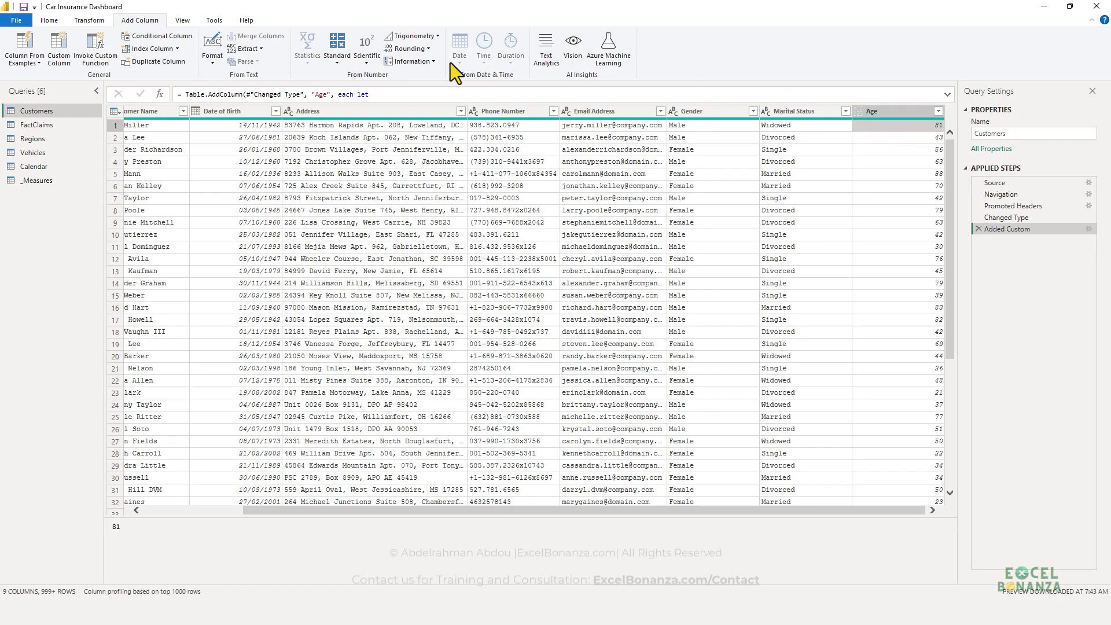
left_click(256, 128)
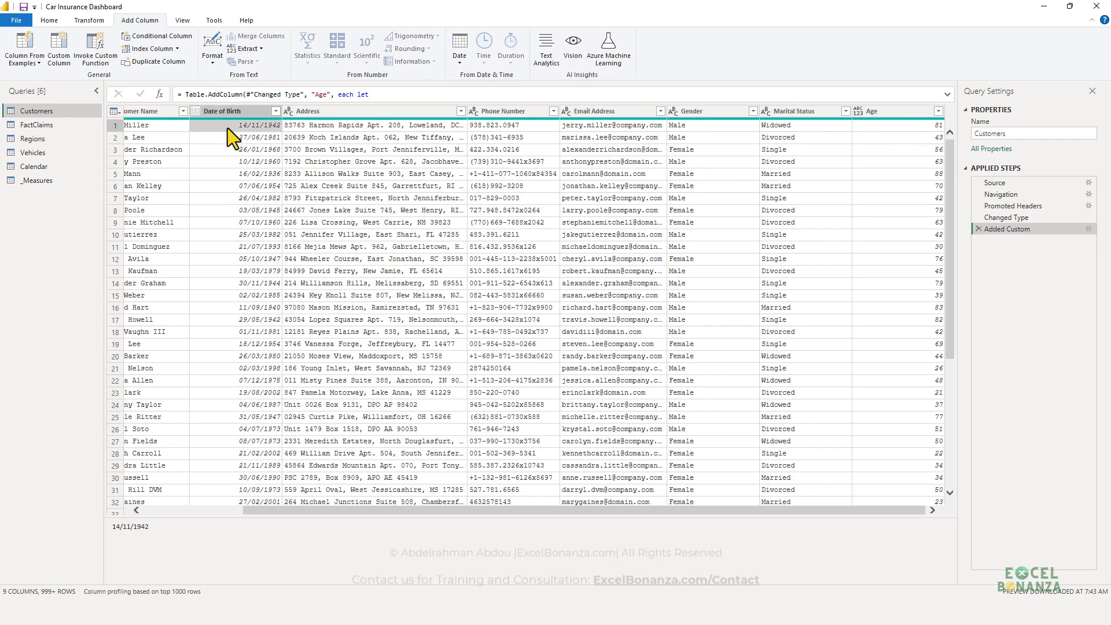
left_click_drag(578, 510, 486, 511)
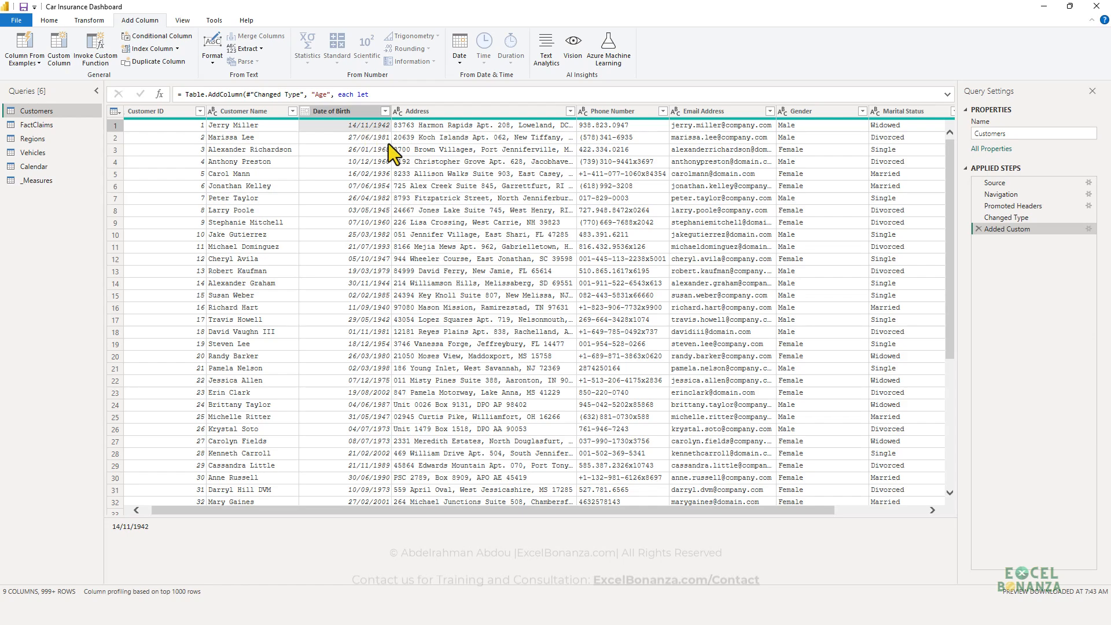
left_click_drag(589, 512, 718, 515)
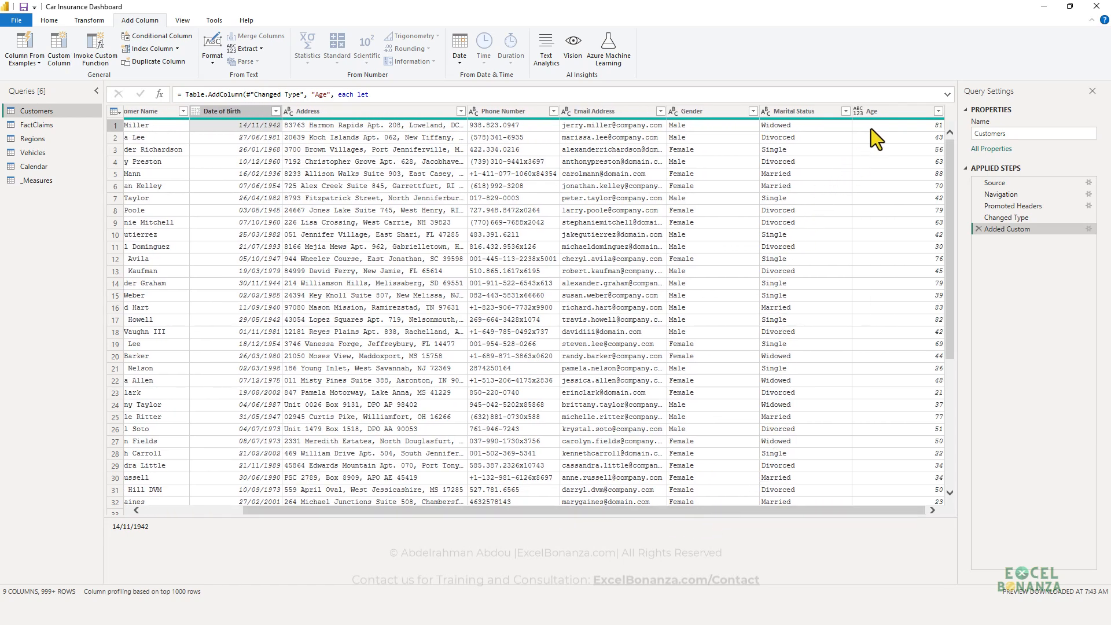
left_click(887, 124)
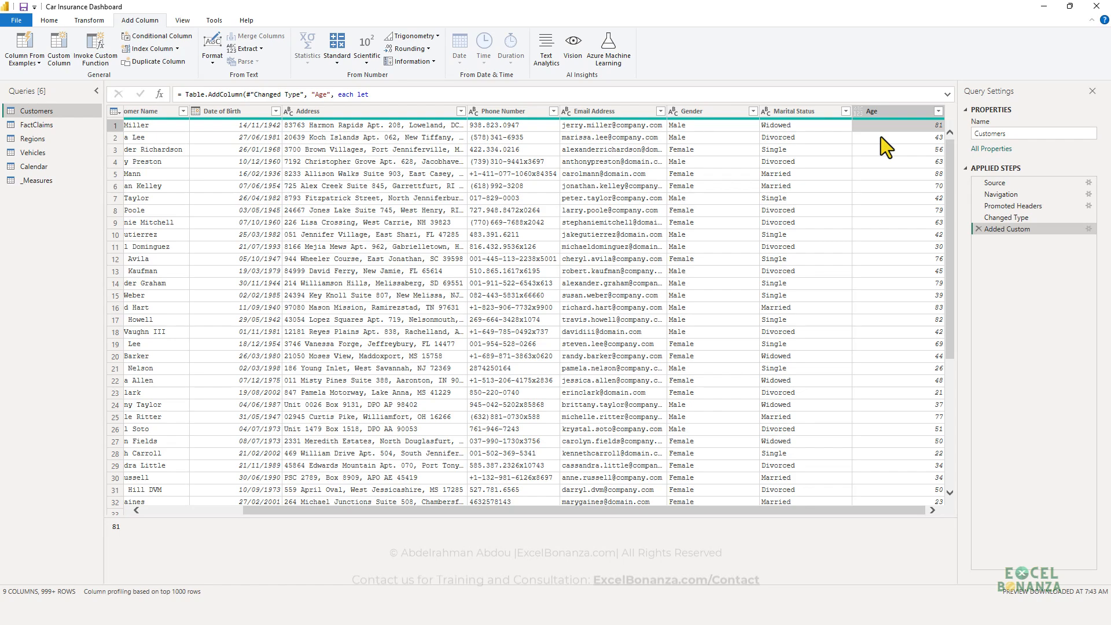
left_click(892, 140)
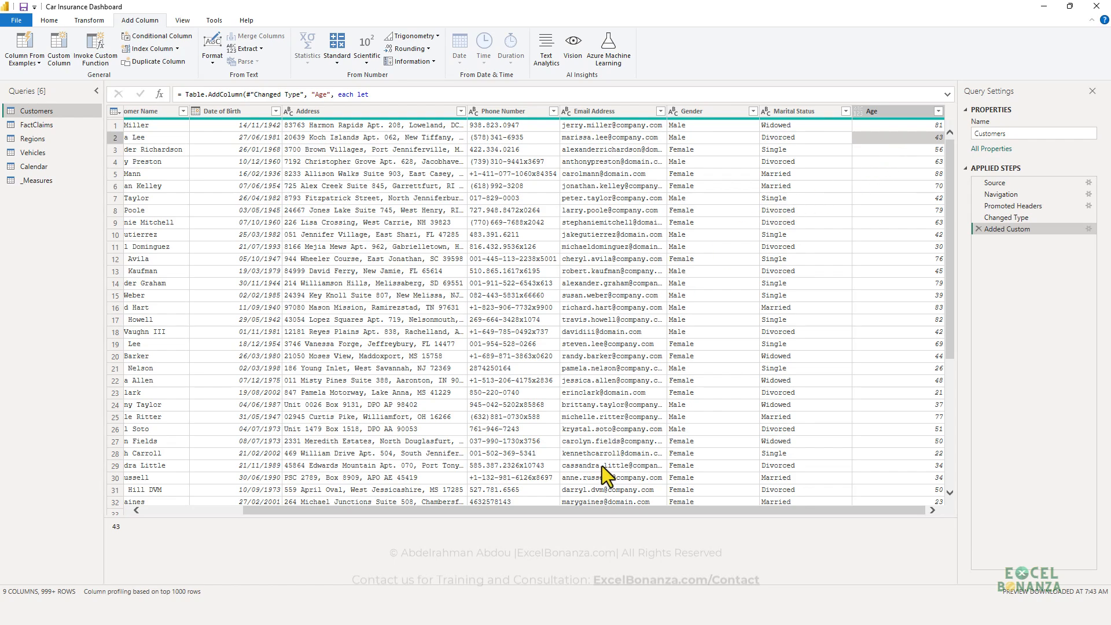
mouse_move(617, 508)
left_mouse_down()
mouse_move(591, 515)
mouse_move(622, 514)
left_mouse_up()
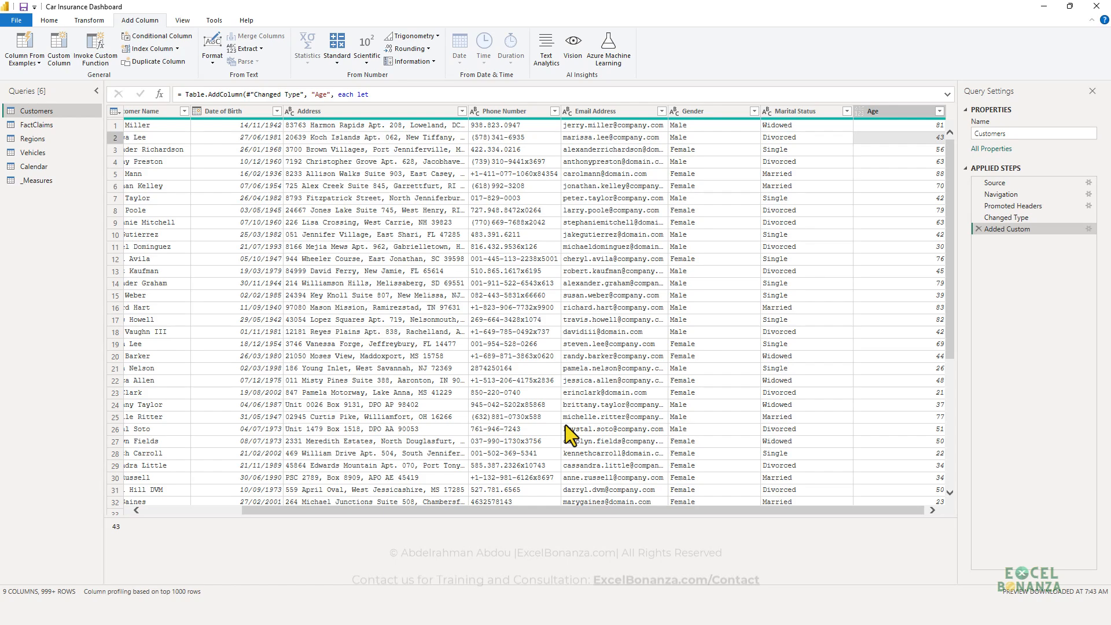
Step: Set the data type of the Age column to Whole Number
left_click(886, 125)
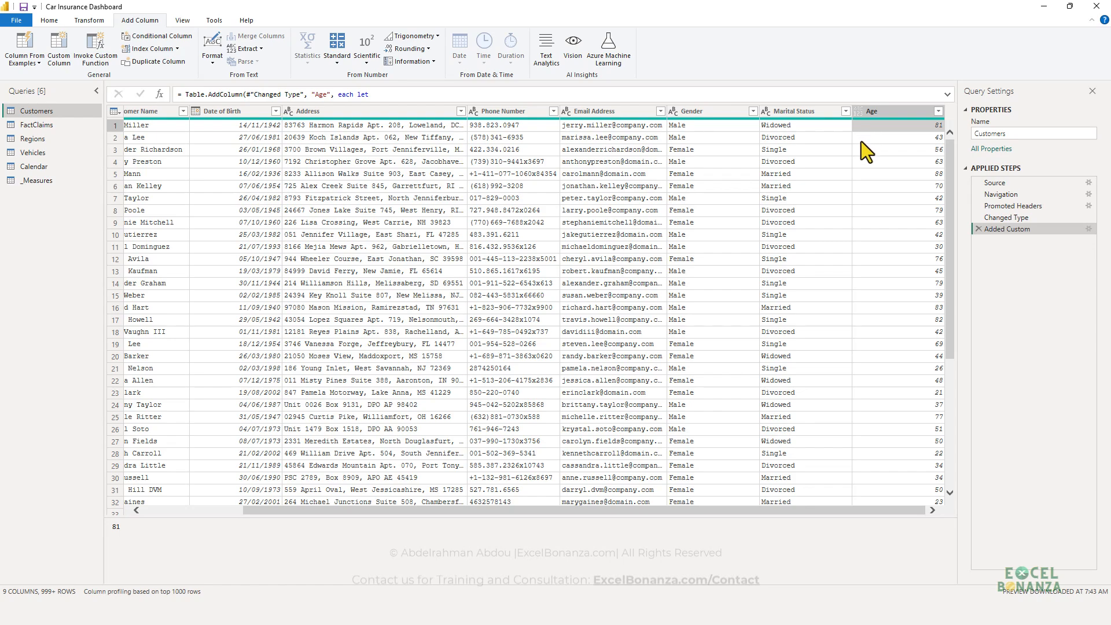
left_click(857, 112)
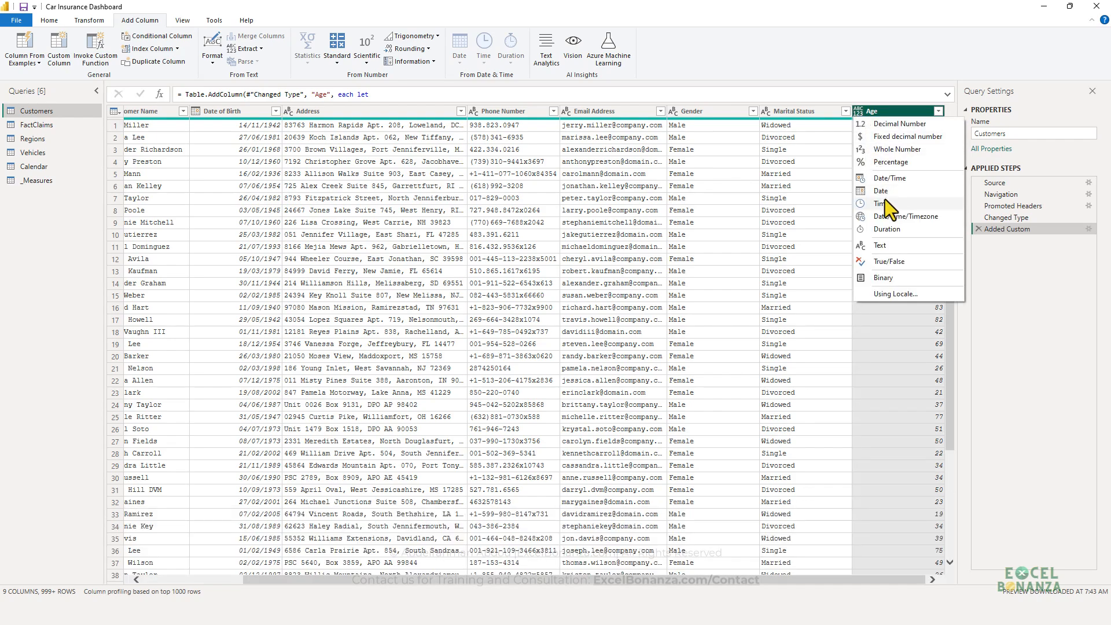
left_click(904, 150)
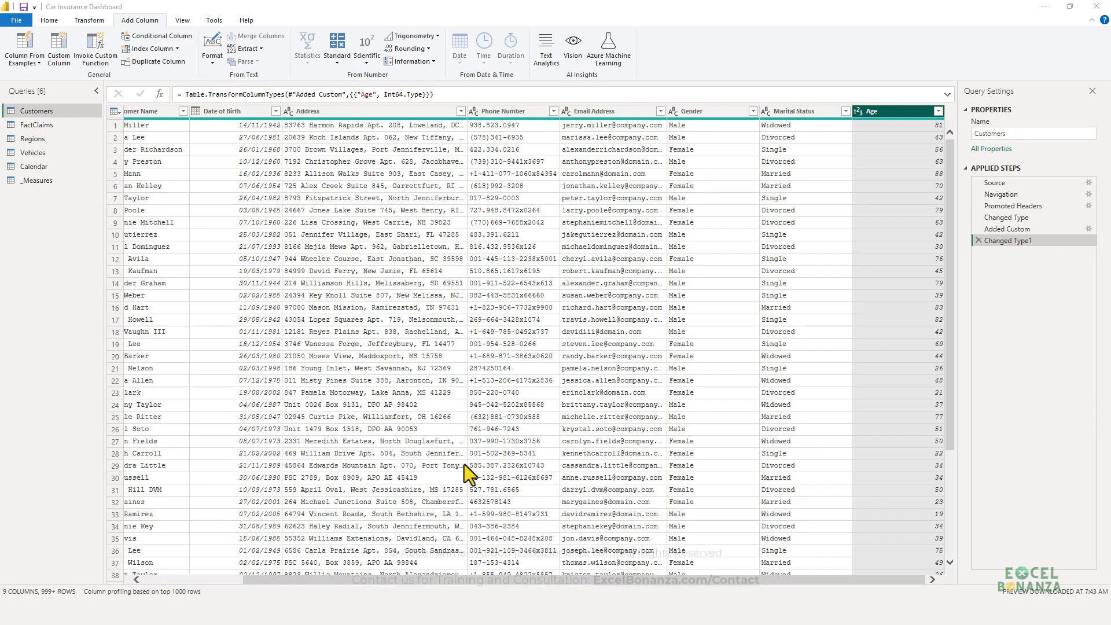
left_click(626, 221)
left_click(686, 214)
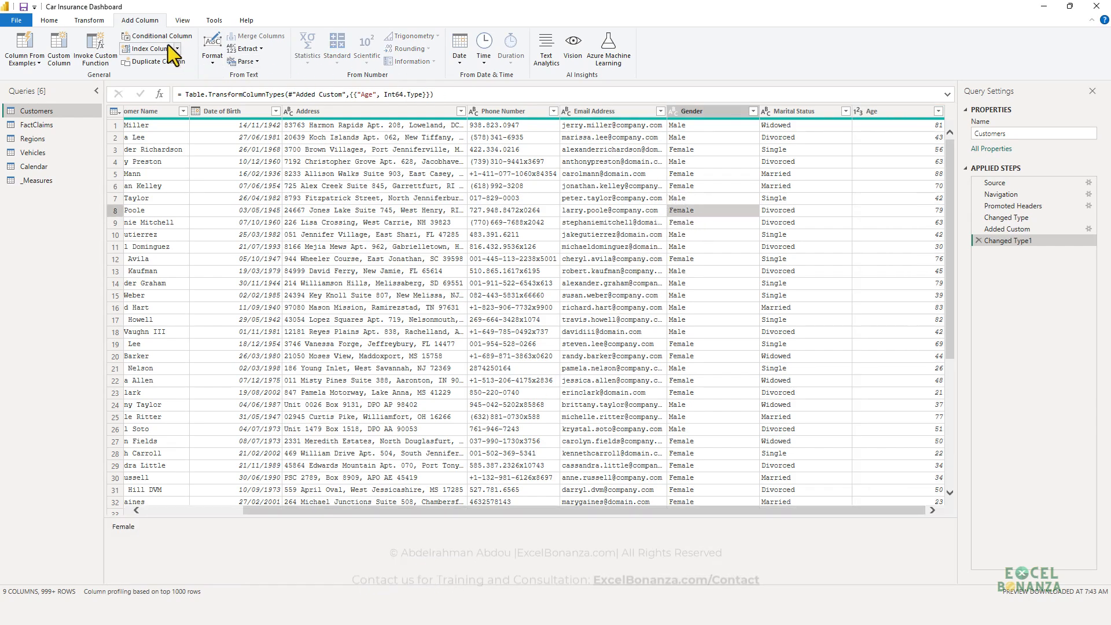
Step: Add a custom column named Age Group that sorts Age into 18-24, 25-34, 35-44, 45-54, 55-64 and 65+ with nested if conditions
left_click(53, 51)
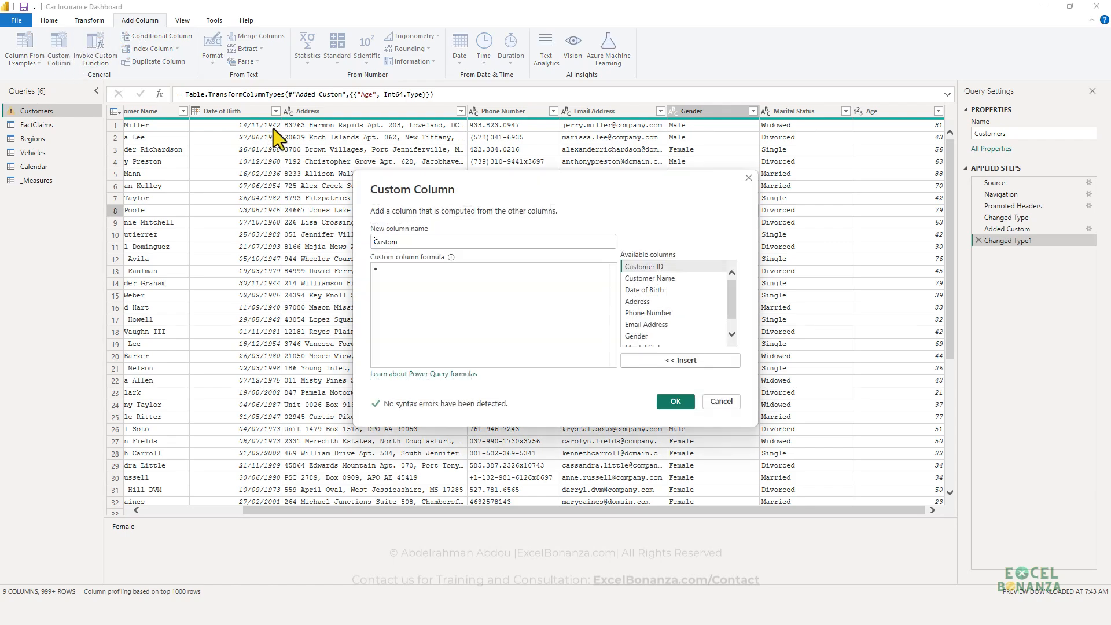
double_click(416, 237)
type("Age ")
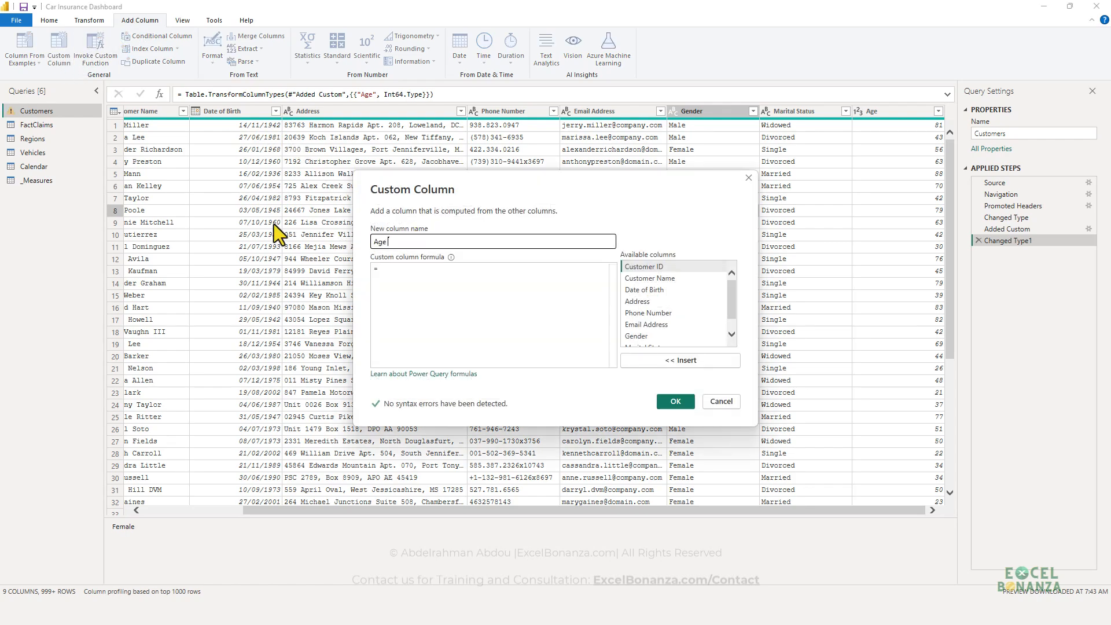
type("Group")
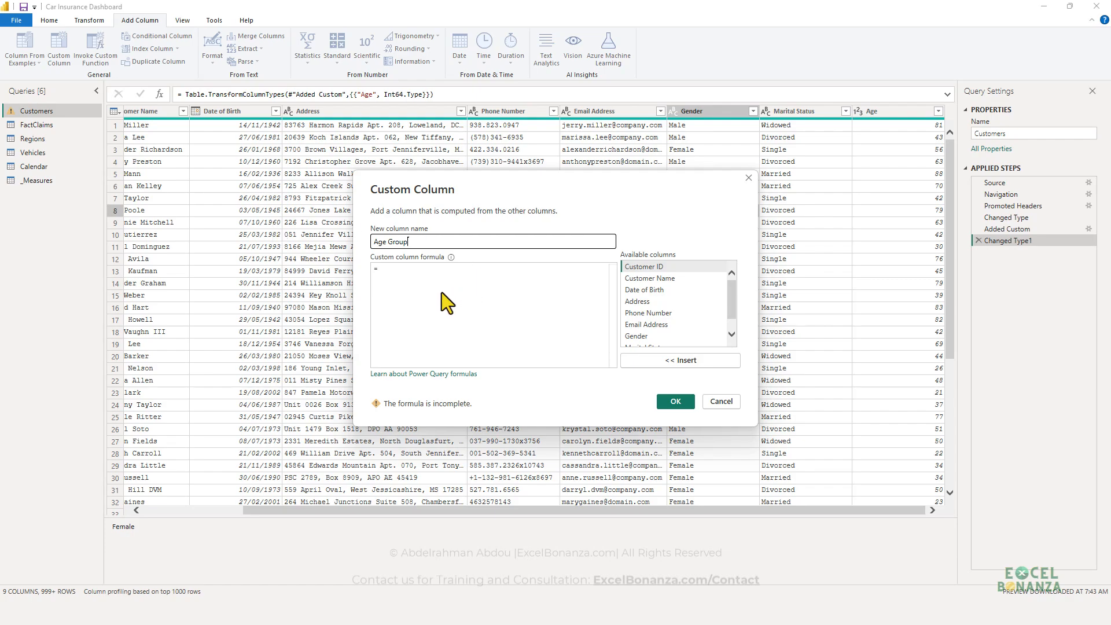
left_click(435, 283)
type("if [Age] >= 18 and [Age] <=24 then \"18-24\"   else if [Age] >= 25 and [Age] <=34 then \"25-34\"   else if [Age] >= 35 and [Age] <=44 then \"35-44\"   else if [Age] >= 45 and [Age] <=54 then \"45-54\"   else if [Age] >= 55 and [Age] <=64 then \"55-64\"   else \"65+\"")
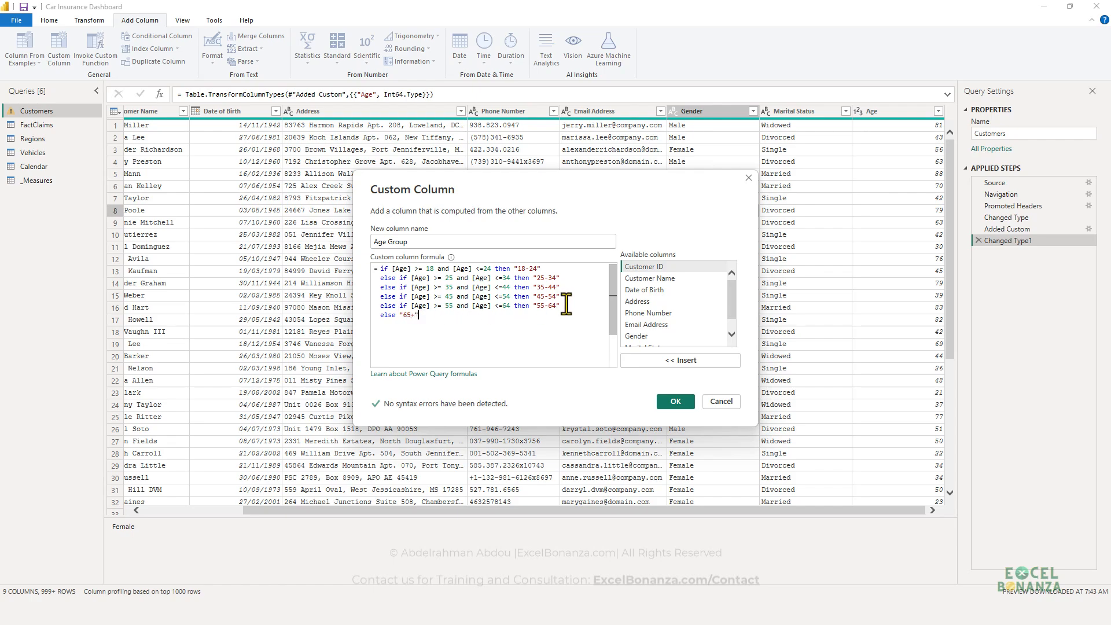
left_click_drag(564, 306, 507, 266)
left_click(514, 295)
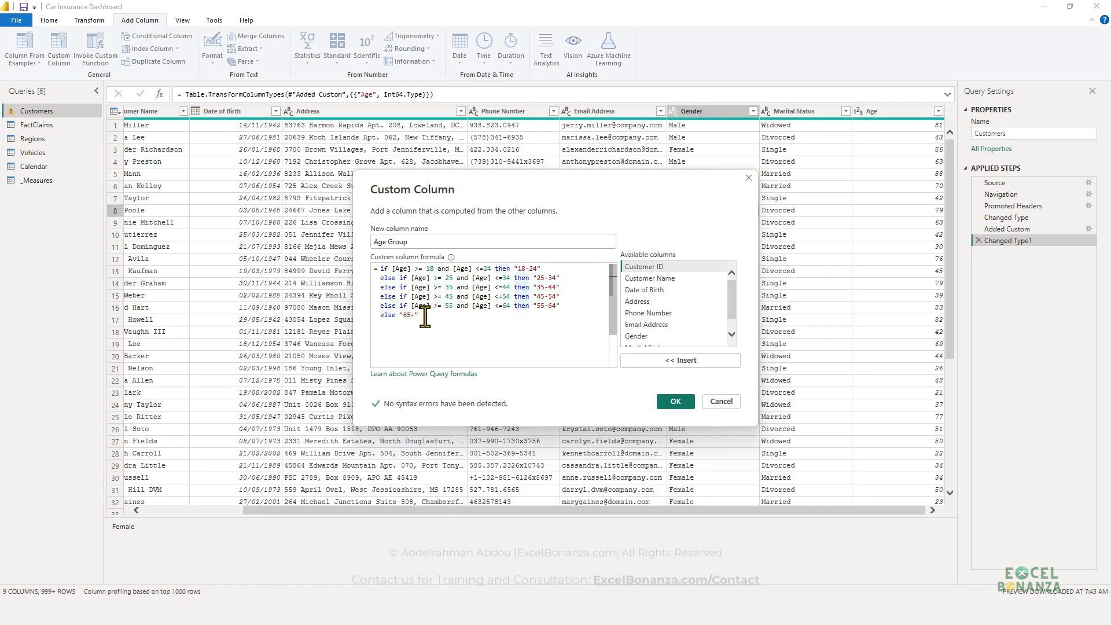
left_click_drag(426, 316, 372, 316)
left_click(464, 328)
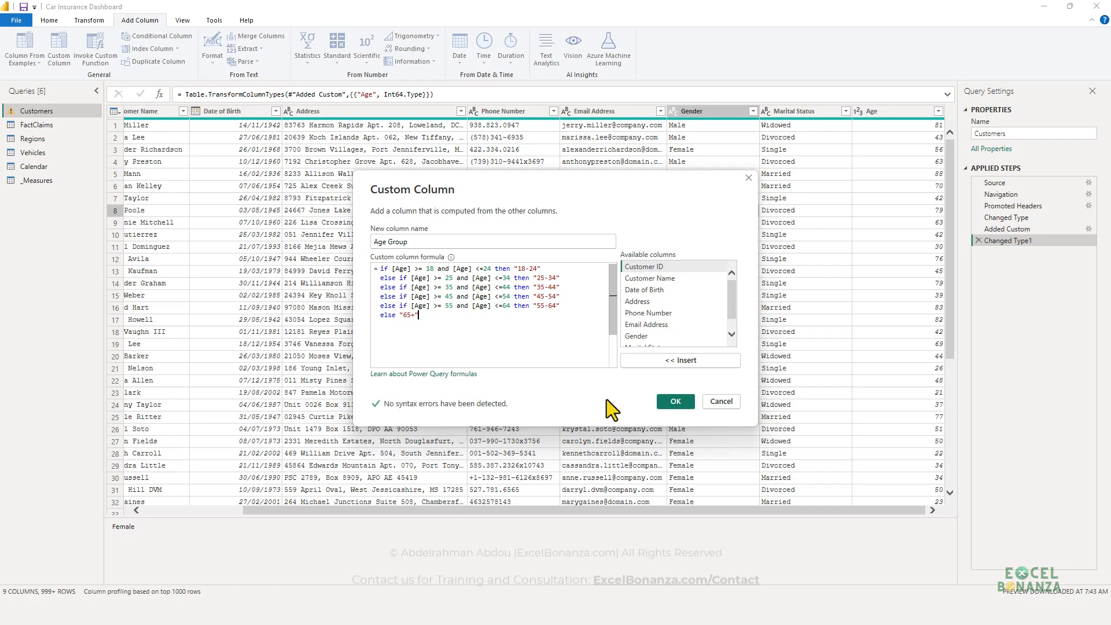
left_click(674, 400)
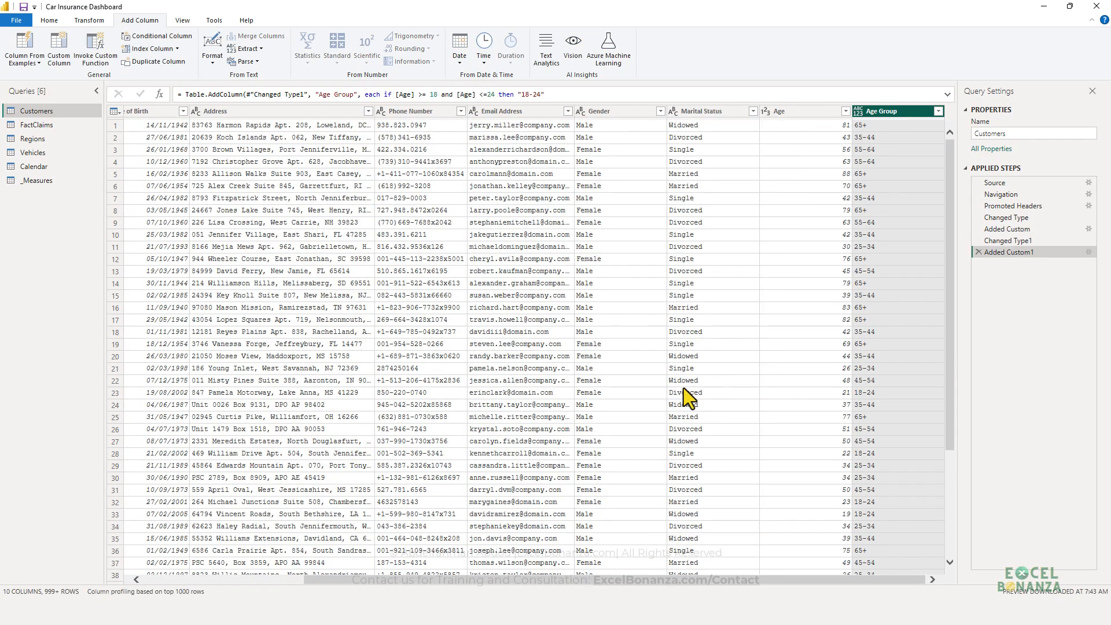
Step: Set the data type of the Age Group column to Text
left_click(859, 112)
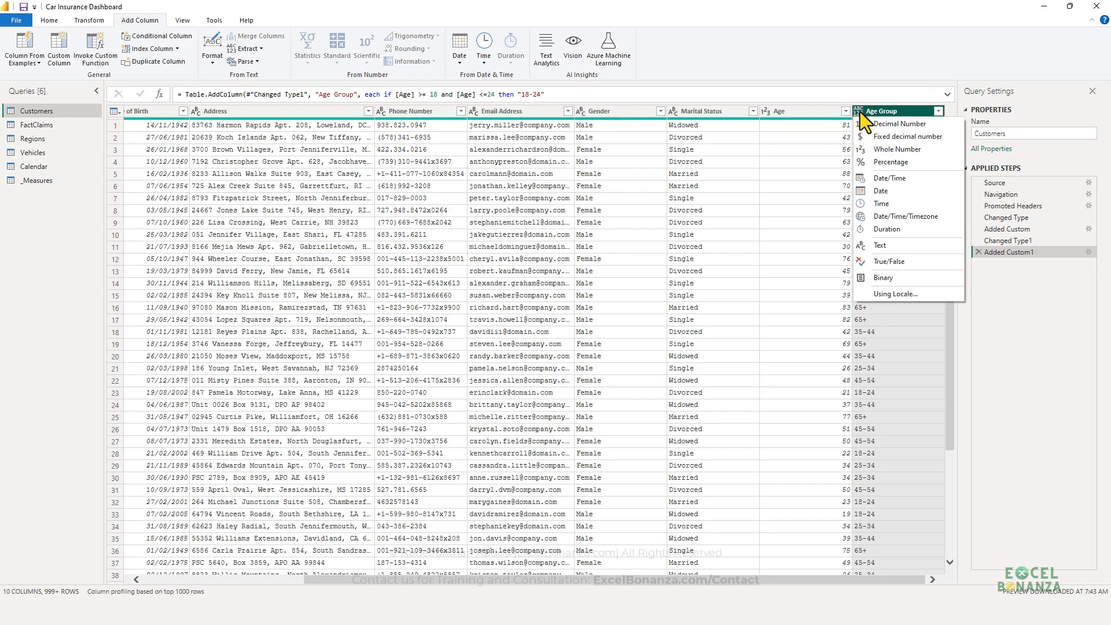
left_click(879, 245)
left_click(877, 197)
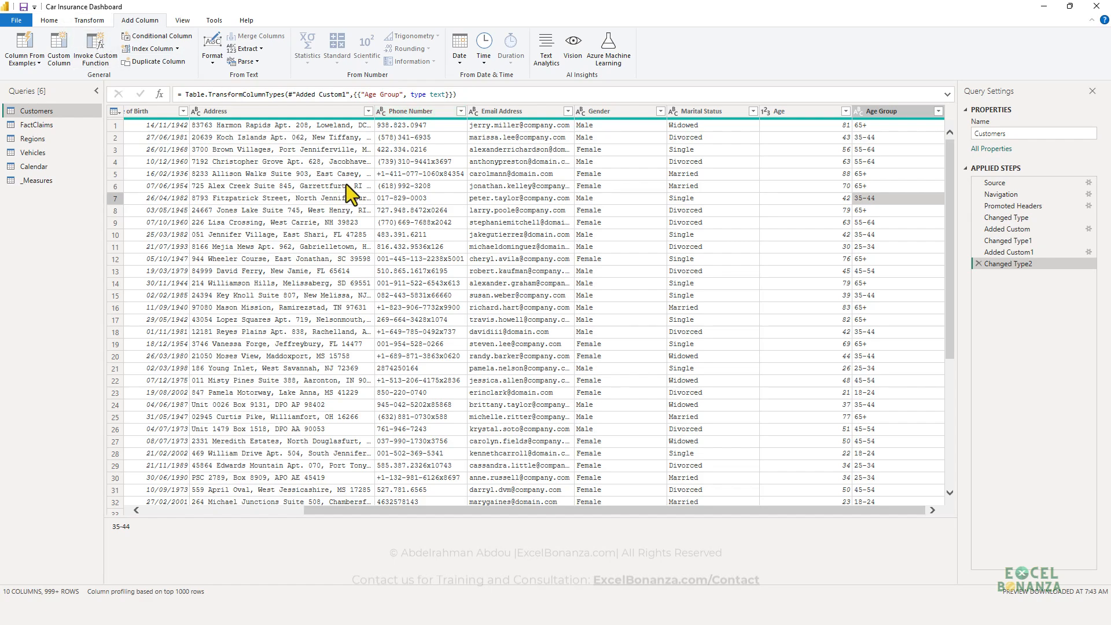
Step: Close the query editor and apply the Customers changes to the report
left_click(419, 225)
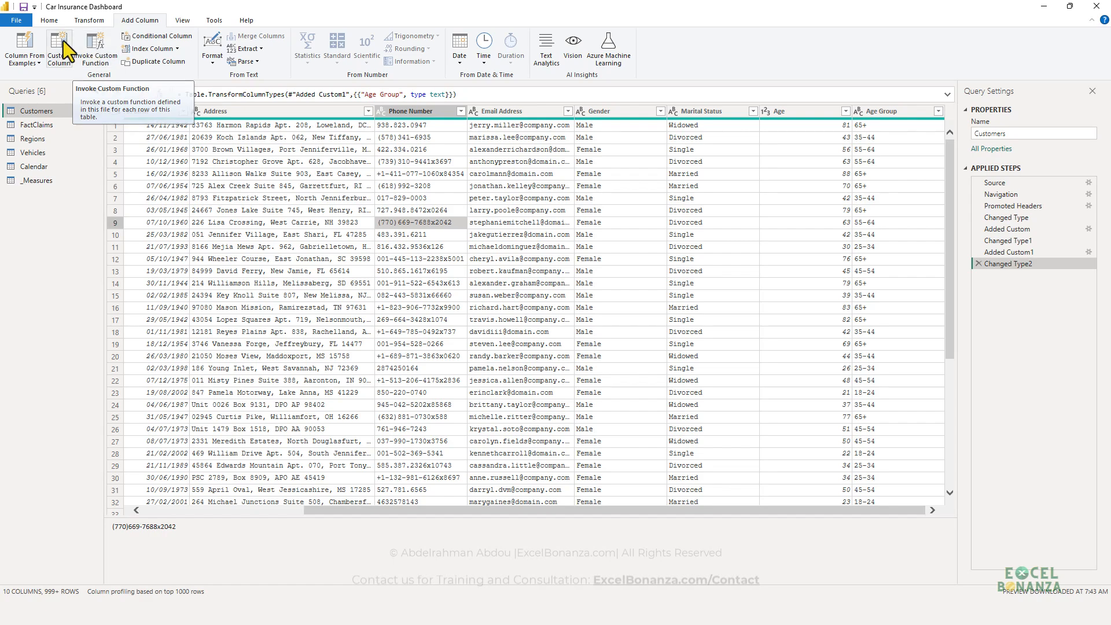
left_click(49, 20)
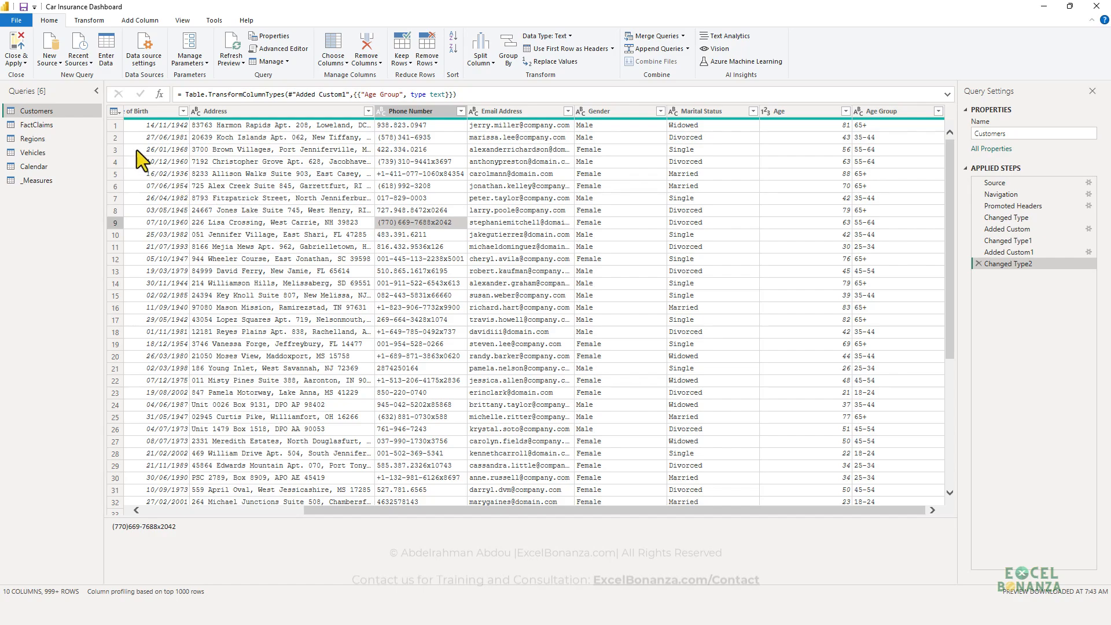
left_click(10, 49)
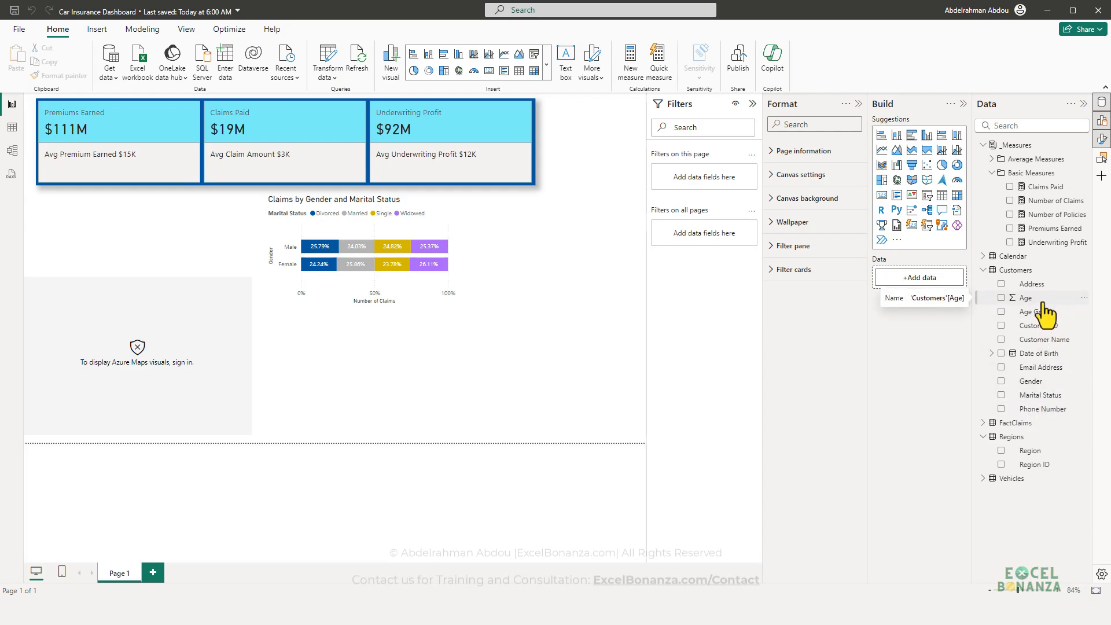
Step: Set the default summarization of the Customers Age field to Don't summarize
left_click(1043, 300)
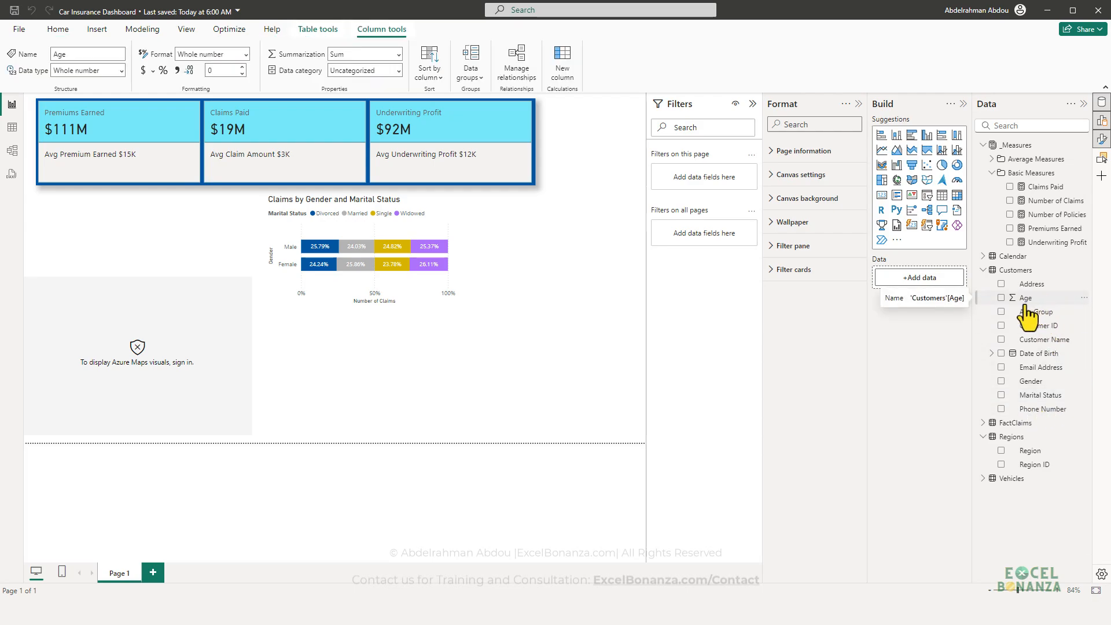
left_click(399, 54)
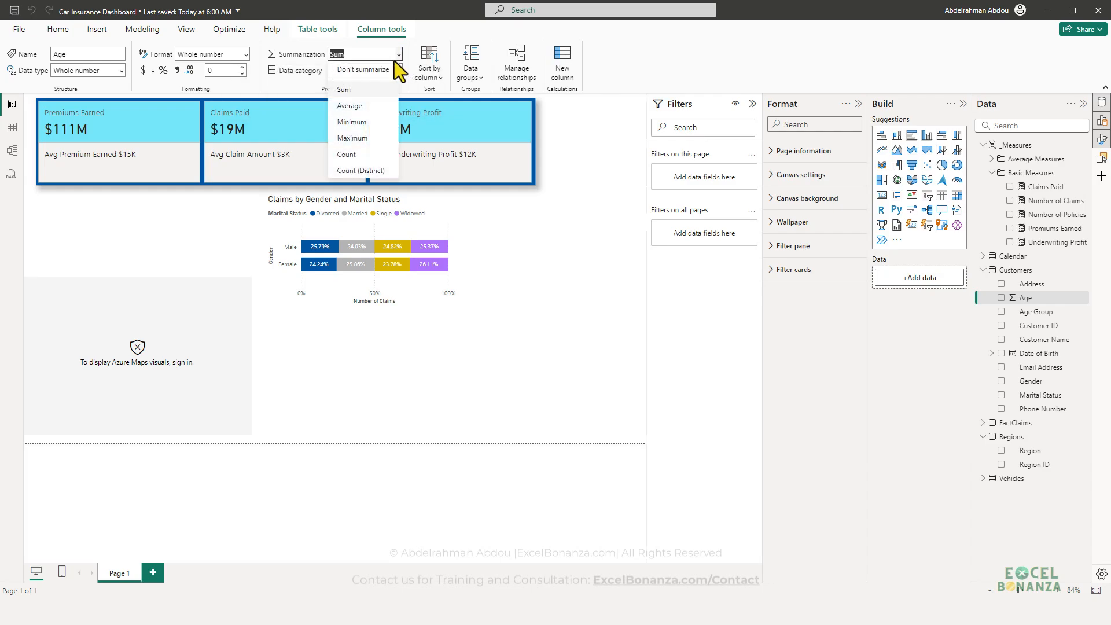
left_click(379, 69)
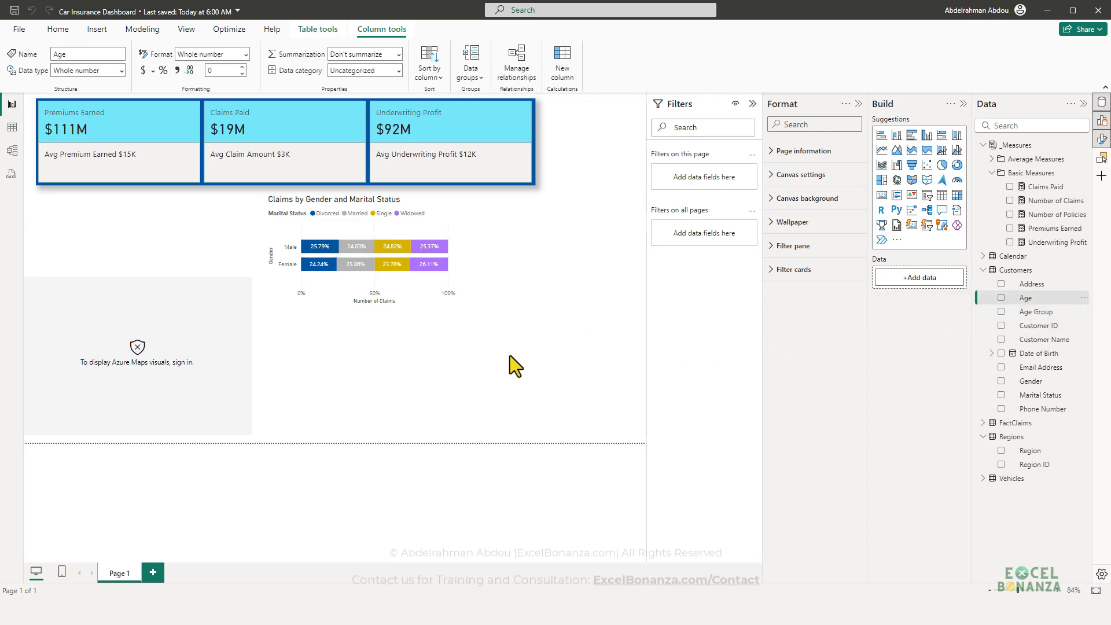
left_click(406, 395)
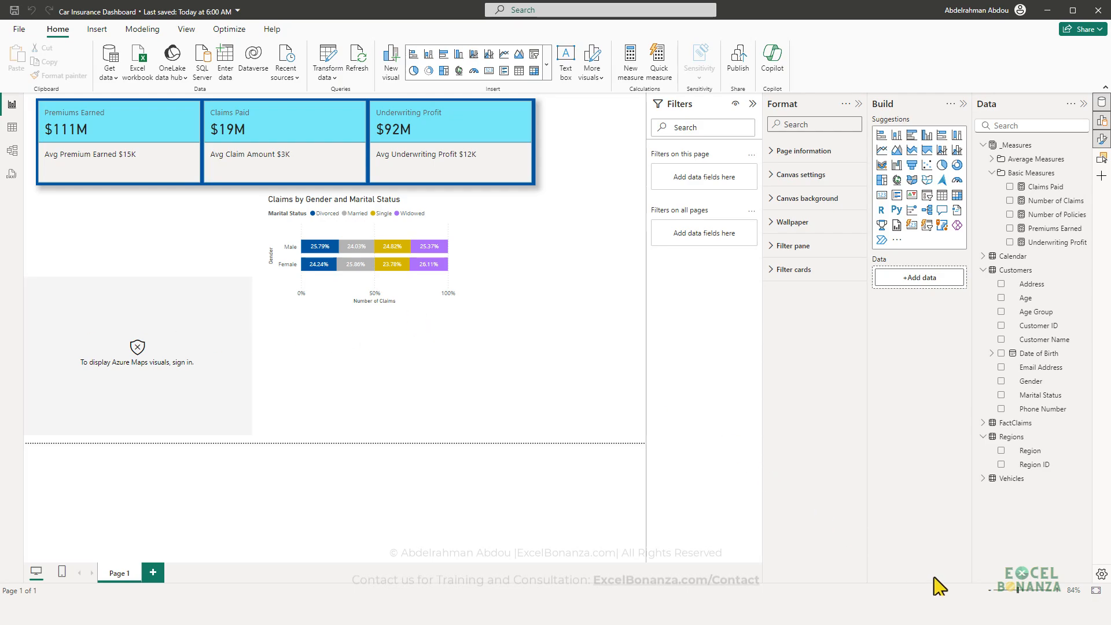
Step: Check Claims by Age Group in the reference screenshot and insert a clustered bar chart, about 475 by 265, below the gender and marital status chart
mouse_move(934, 579)
left_click(907, 544)
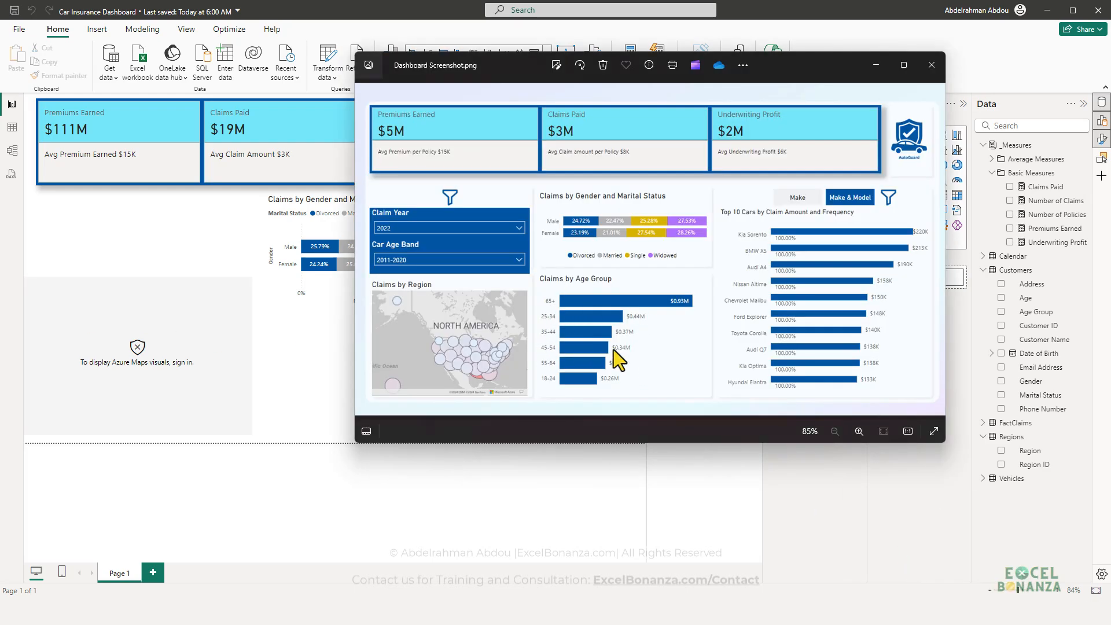
left_click(311, 344)
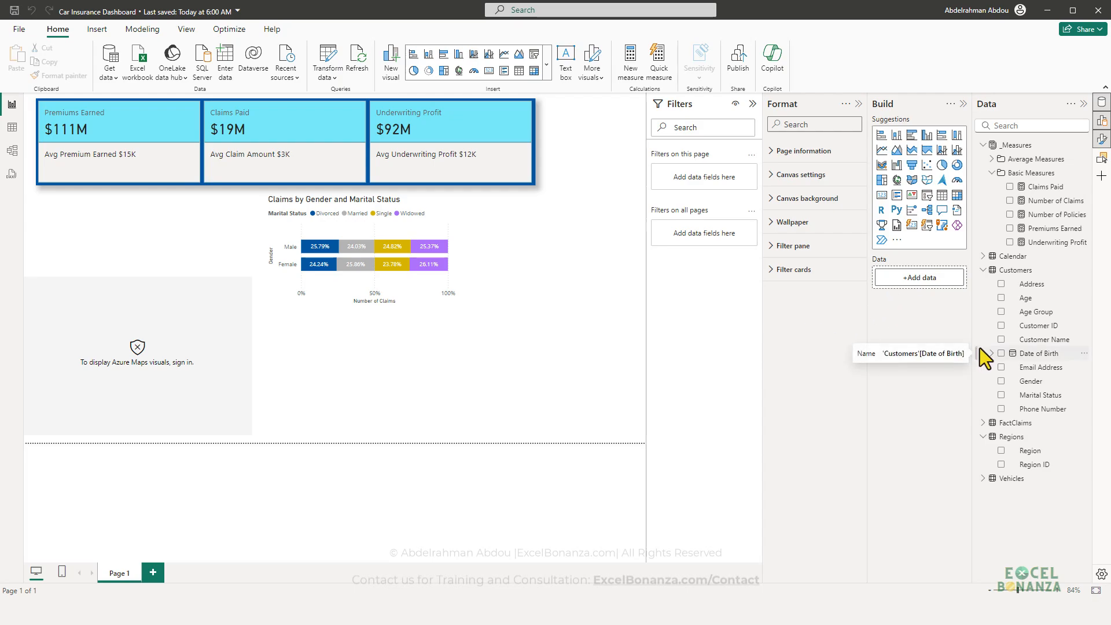
left_click(912, 136)
left_click_drag(276, 282, 385, 364)
left_click_drag(487, 387, 488, 438)
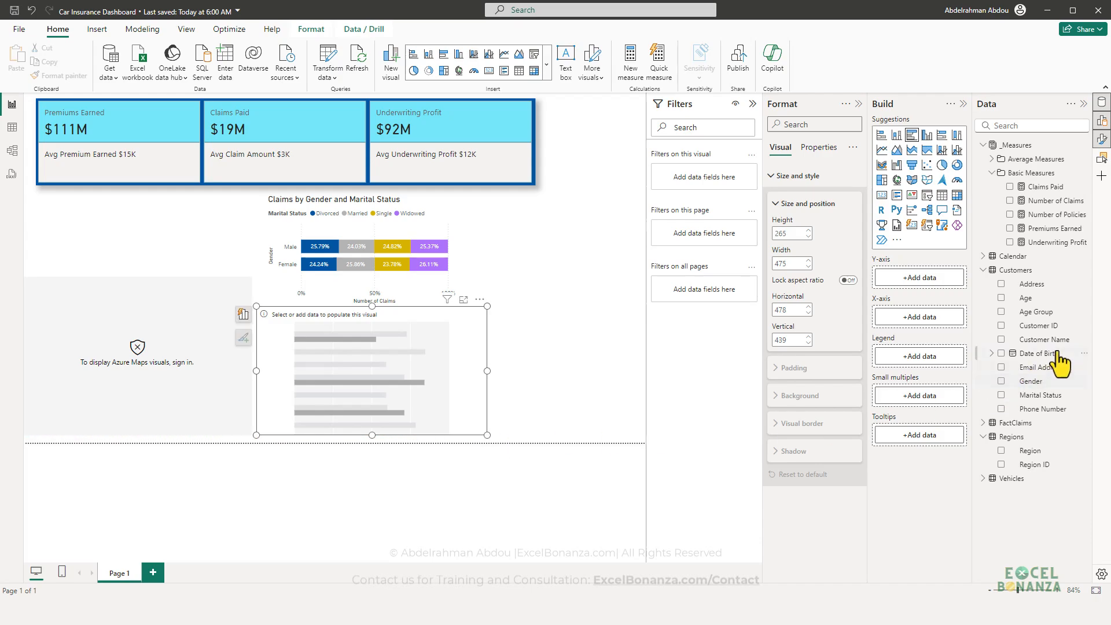
Step: Plot Claims Paid on the X-axis by Age Group on the Y-axis in the bar chart and adjust its width to about 467
left_click(405, 380)
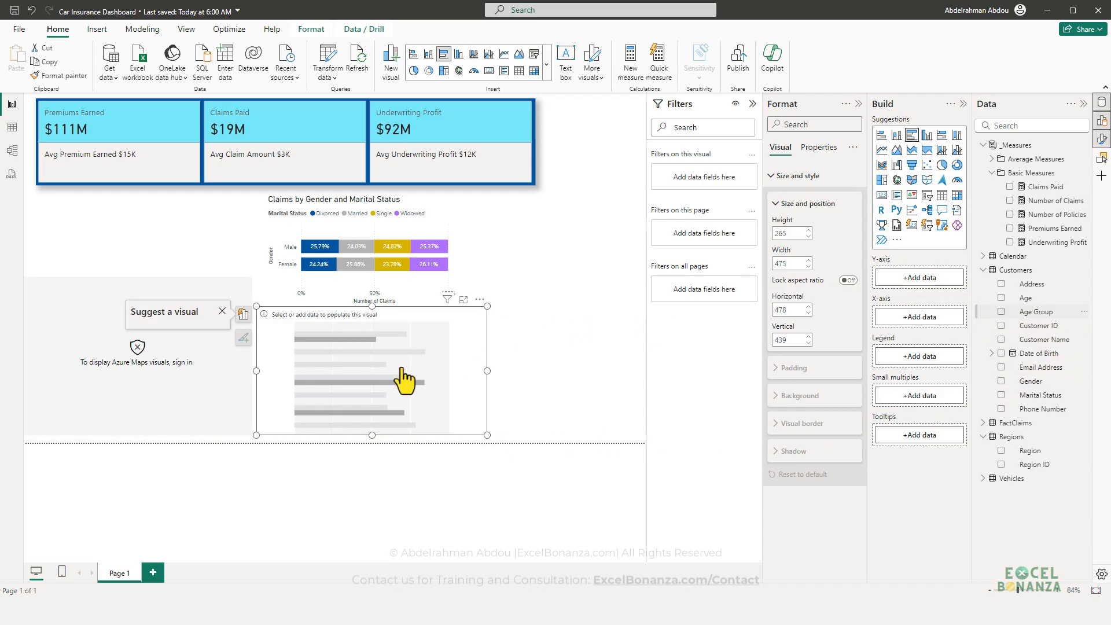
left_click(1001, 311)
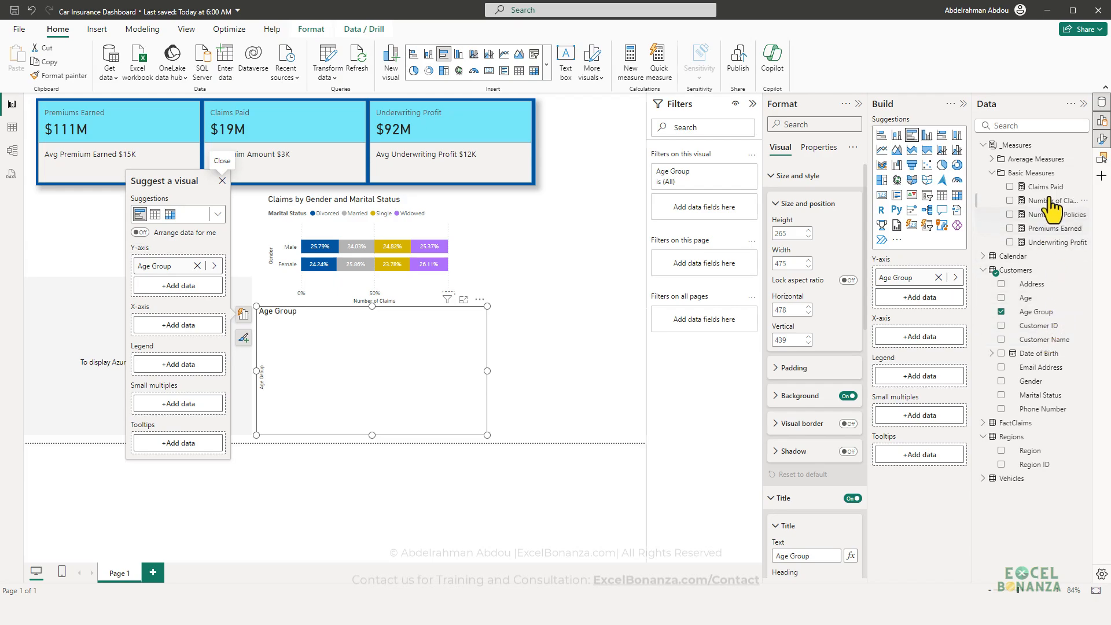
left_click_drag(1045, 186, 430, 356)
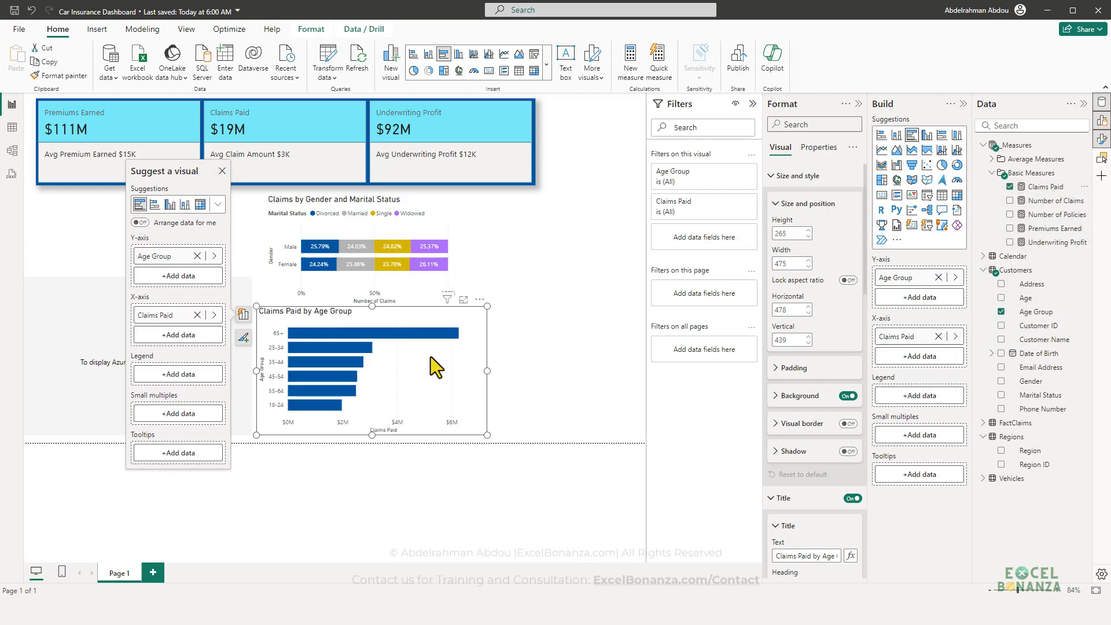
left_click_drag(486, 434, 492, 437)
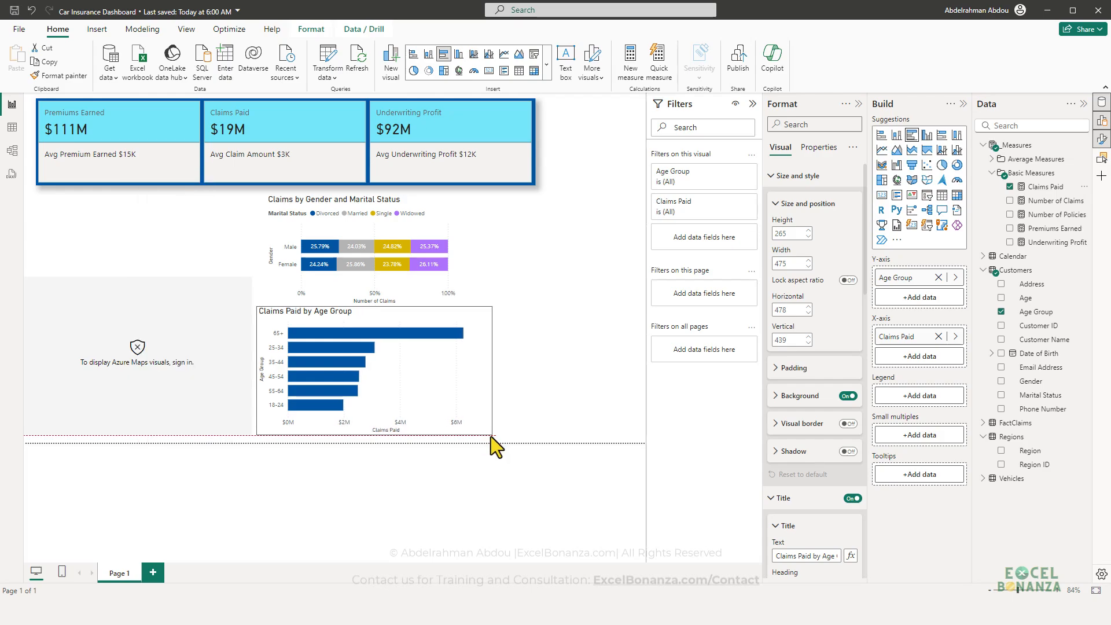
left_click_drag(256, 306, 265, 307)
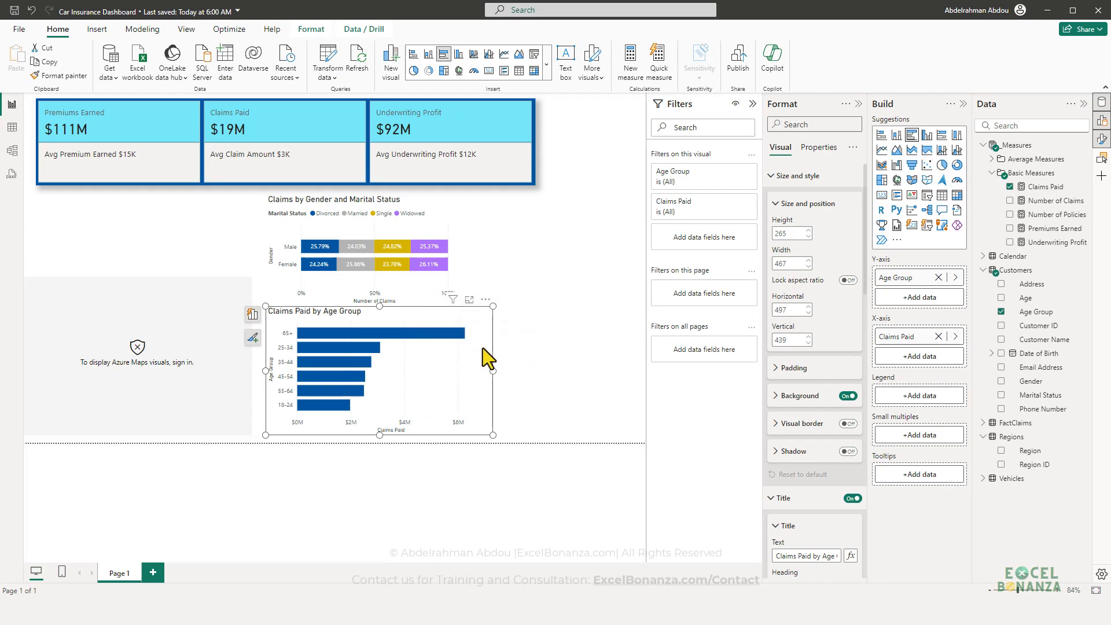
Step: Turn on data labels for the Claims Paid by Age Group chart
scroll(791, 292, "down", 5)
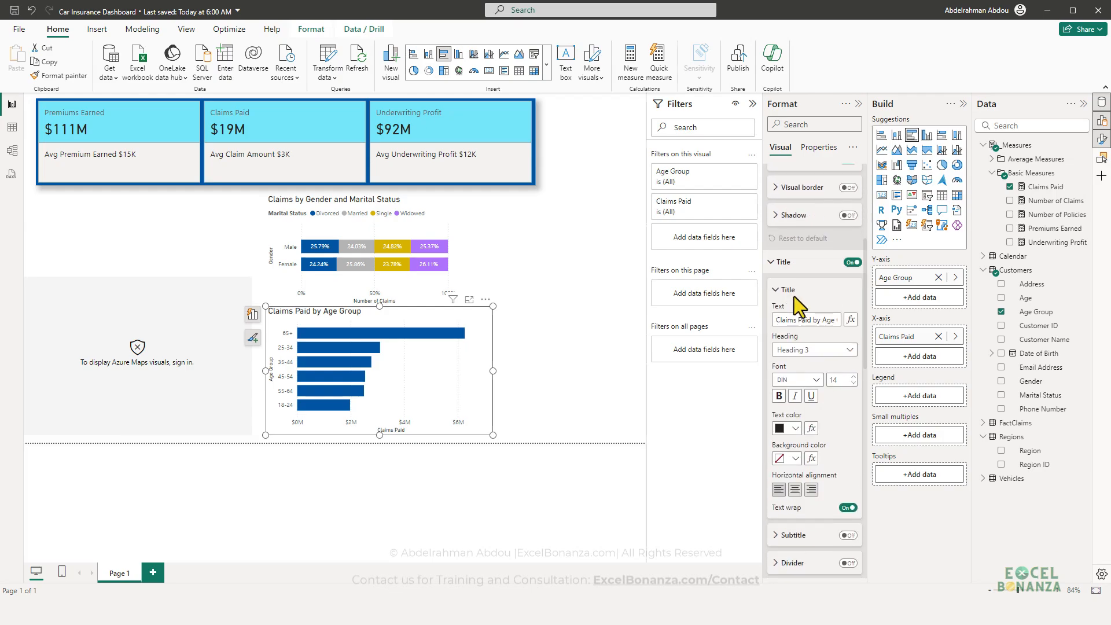
scroll(810, 404, "down", 6)
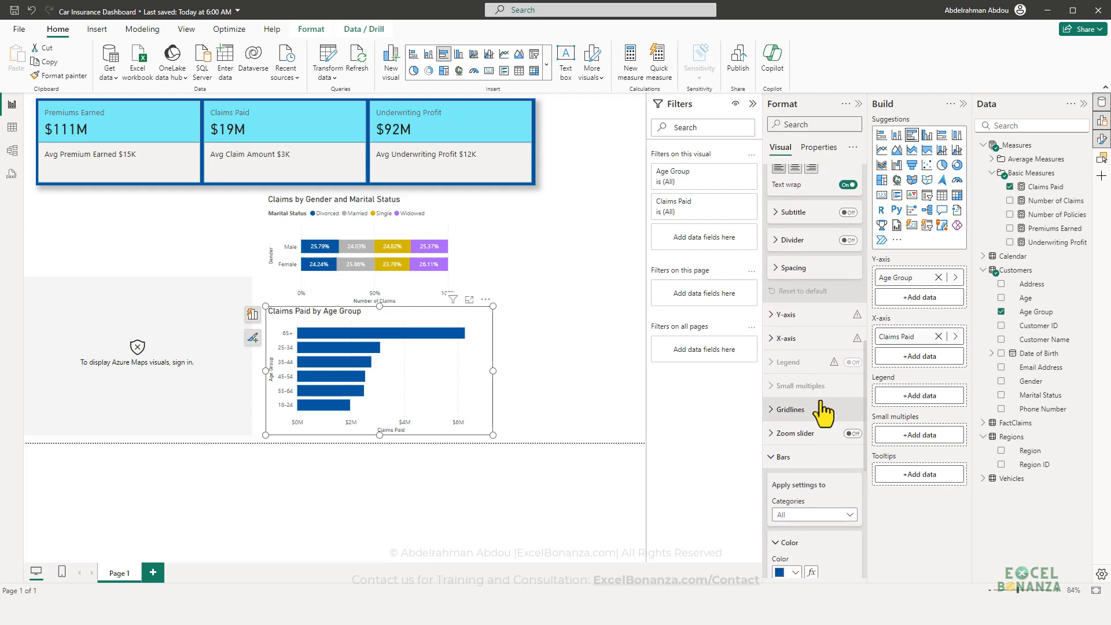
scroll(818, 400, "down", 4)
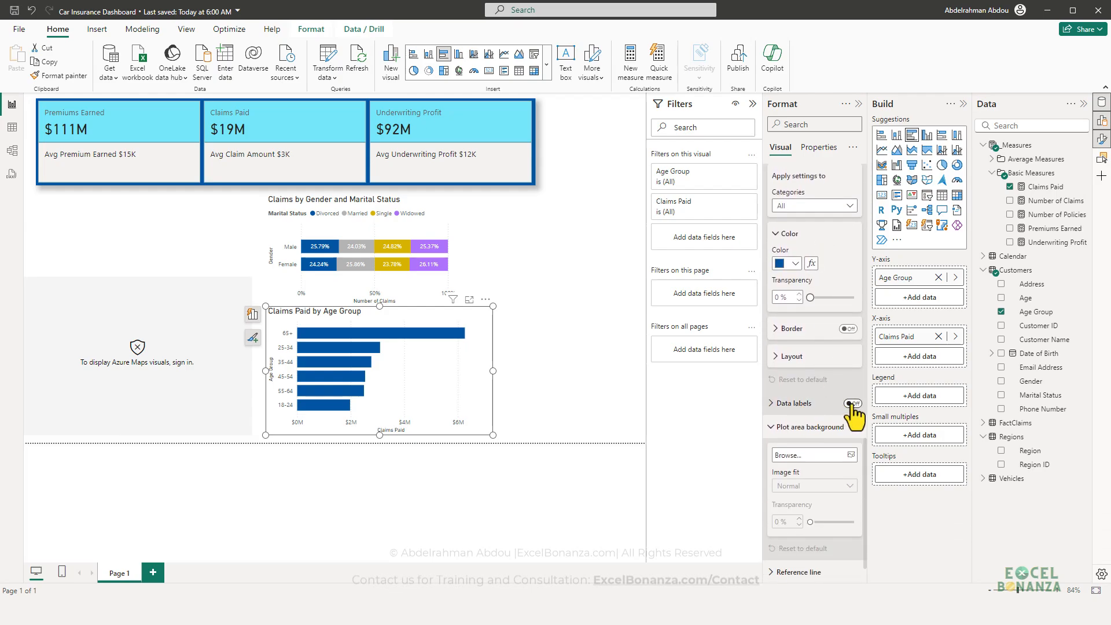
left_click(850, 404)
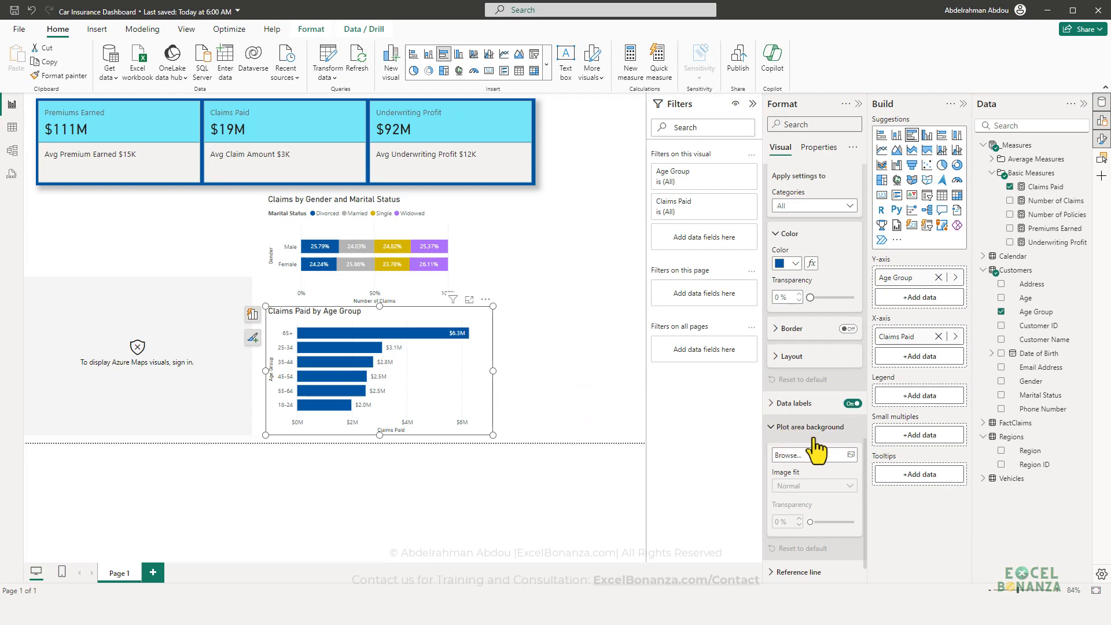
Step: Turn off the age group chart's background and move it down to a vertical position of about 454
scroll(808, 427, "up", 1)
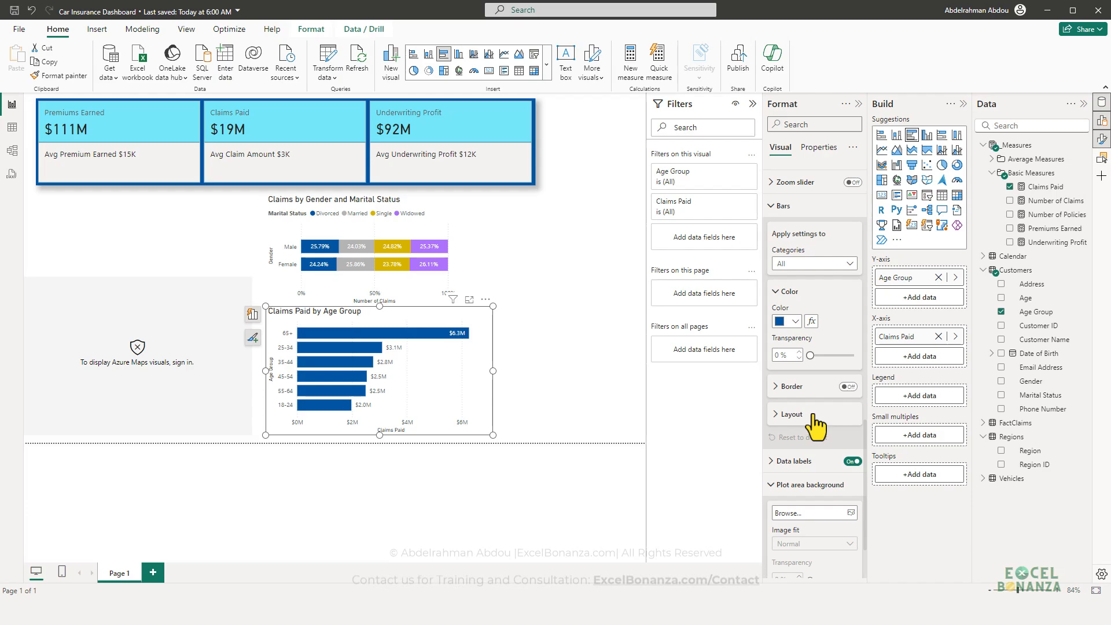
scroll(814, 405, "down", 15)
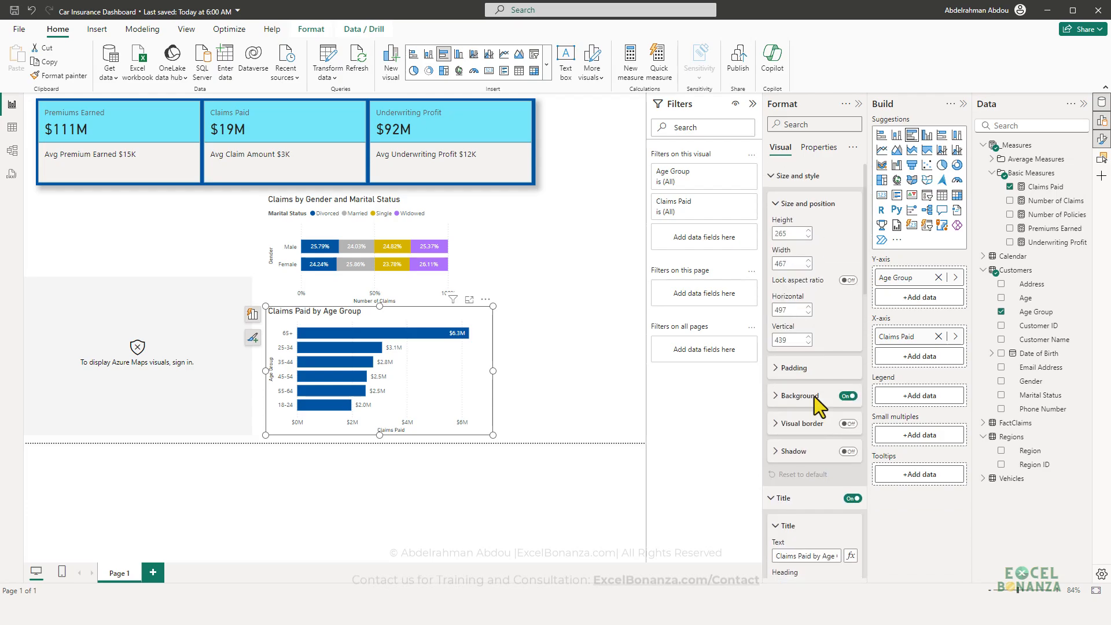
left_click(813, 396)
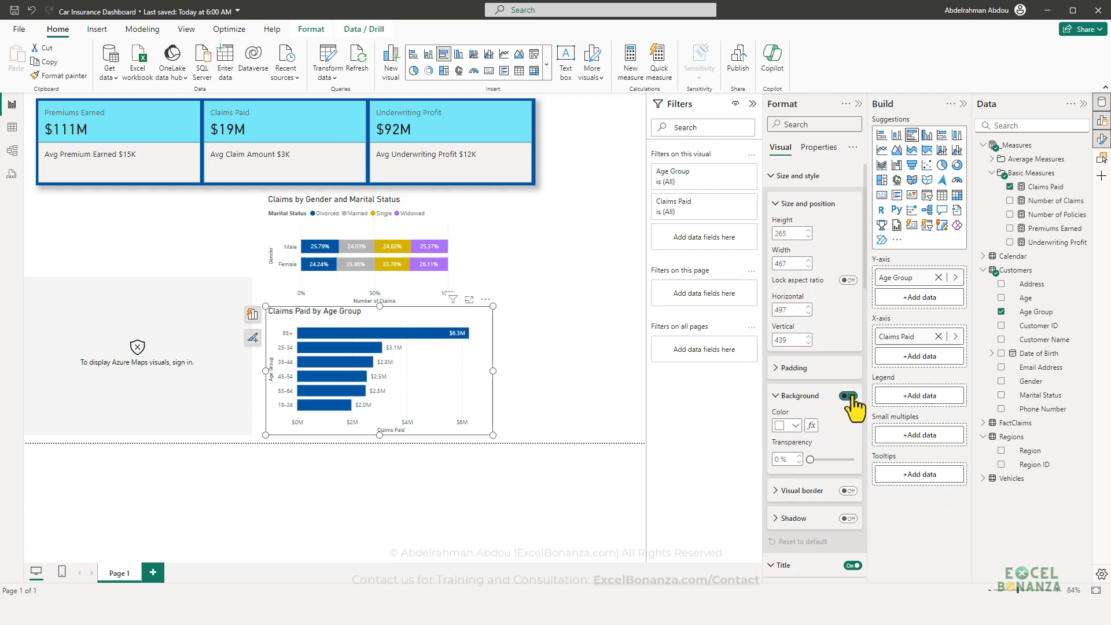
left_click(848, 396)
left_click(503, 367)
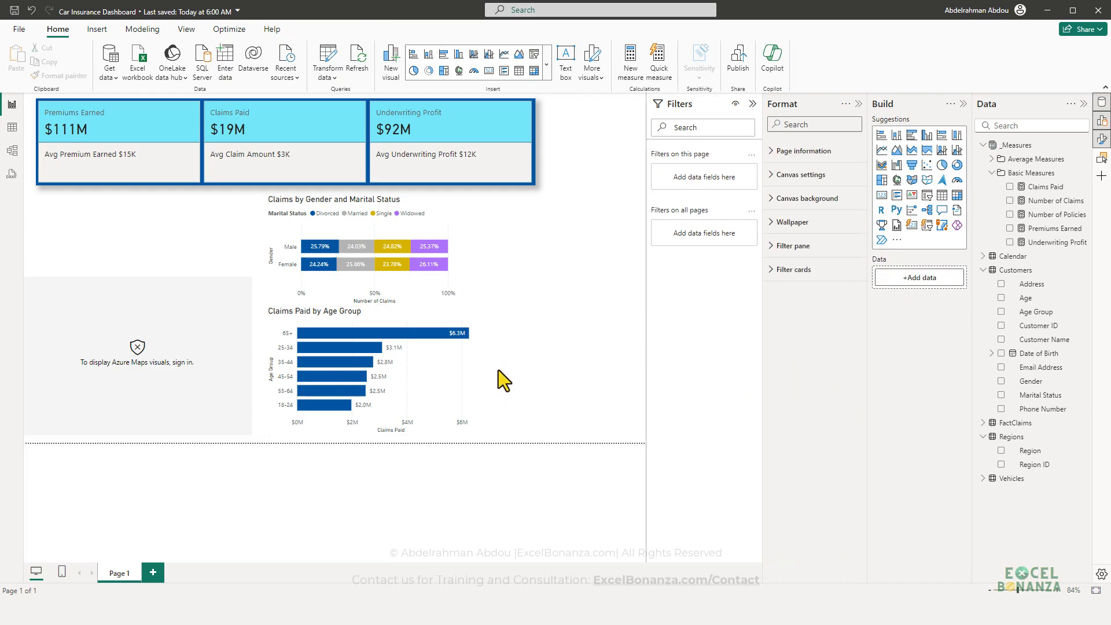
left_click(470, 373)
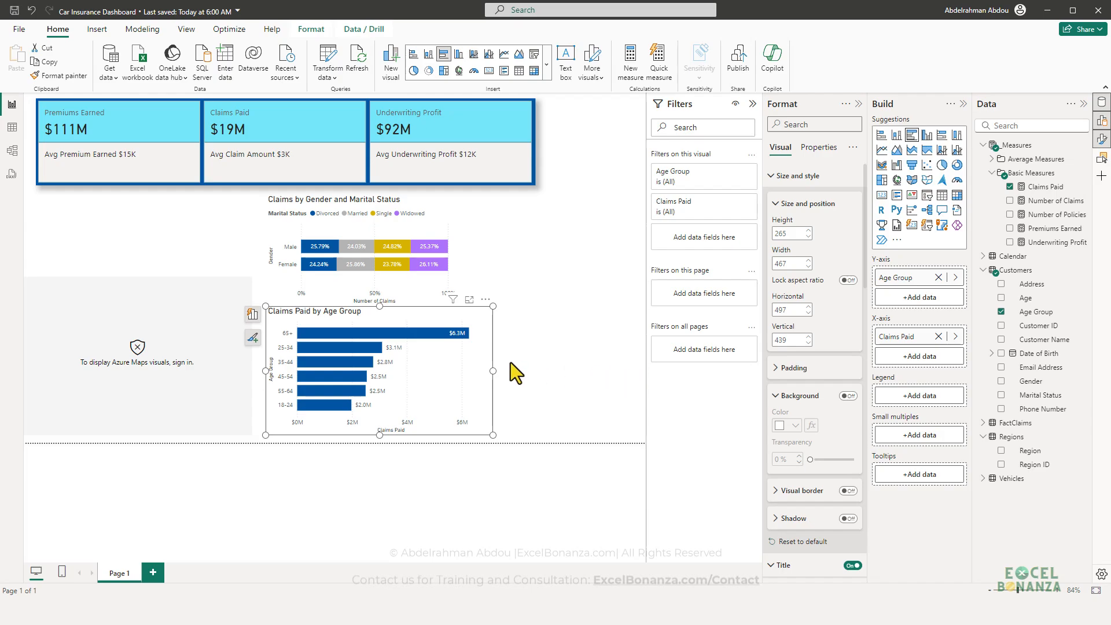
left_click_drag(405, 395, 448, 412)
Step: Search the format settings for gridlines and turn off the age group chart's vertical gridlines
left_click(846, 124)
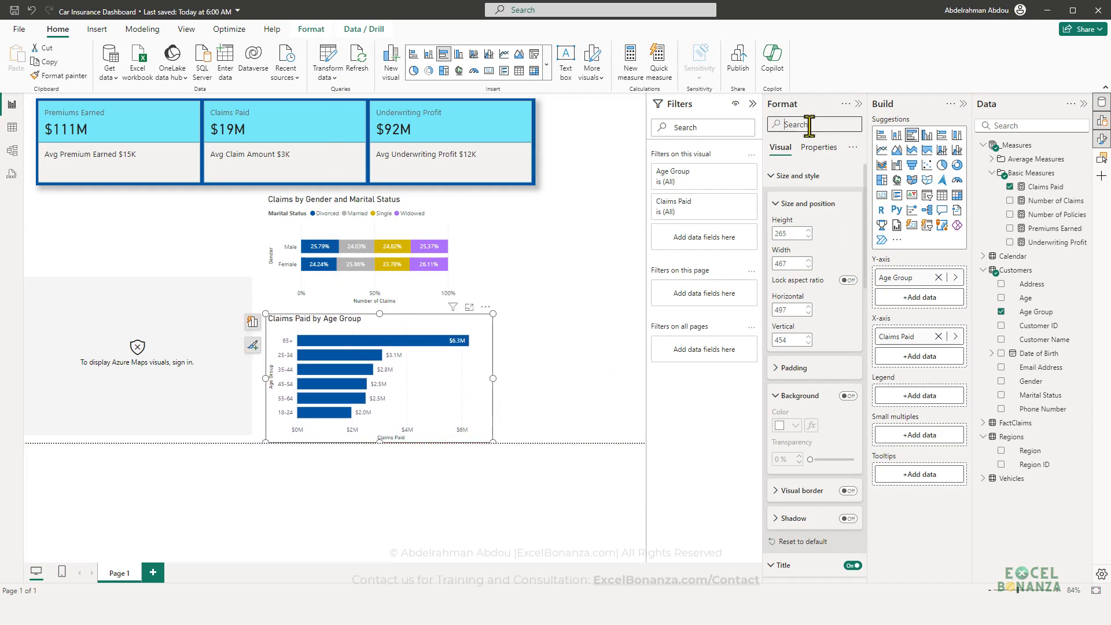
type("gridlines")
left_click(800, 146)
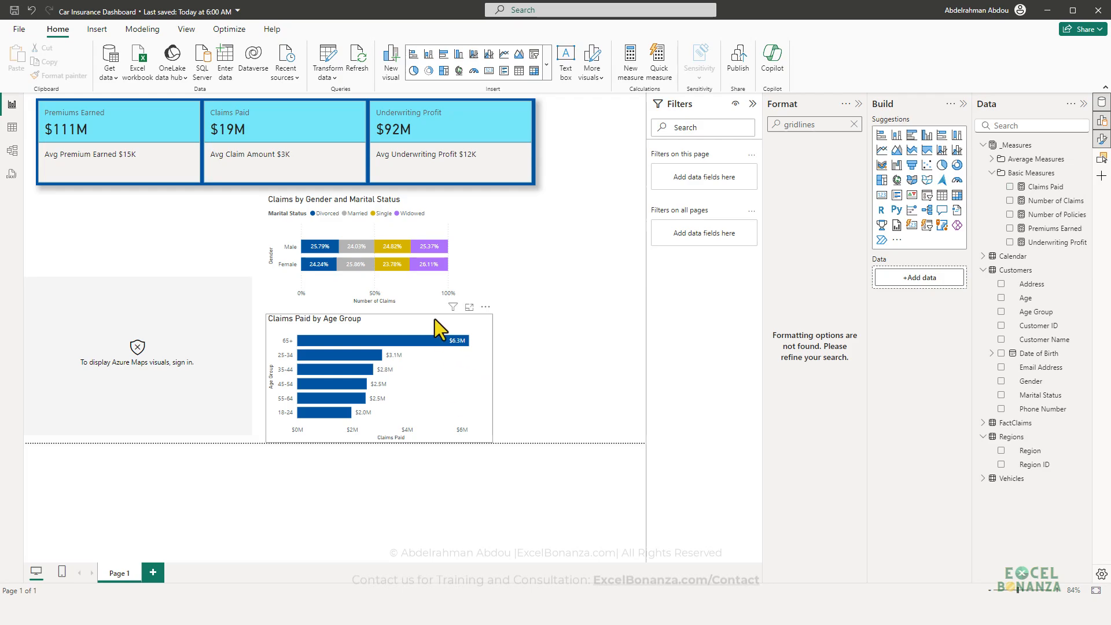
Step: Turn off the vertical gridlines of the Claims by Gender and Marital Status chart
left_click(419, 279)
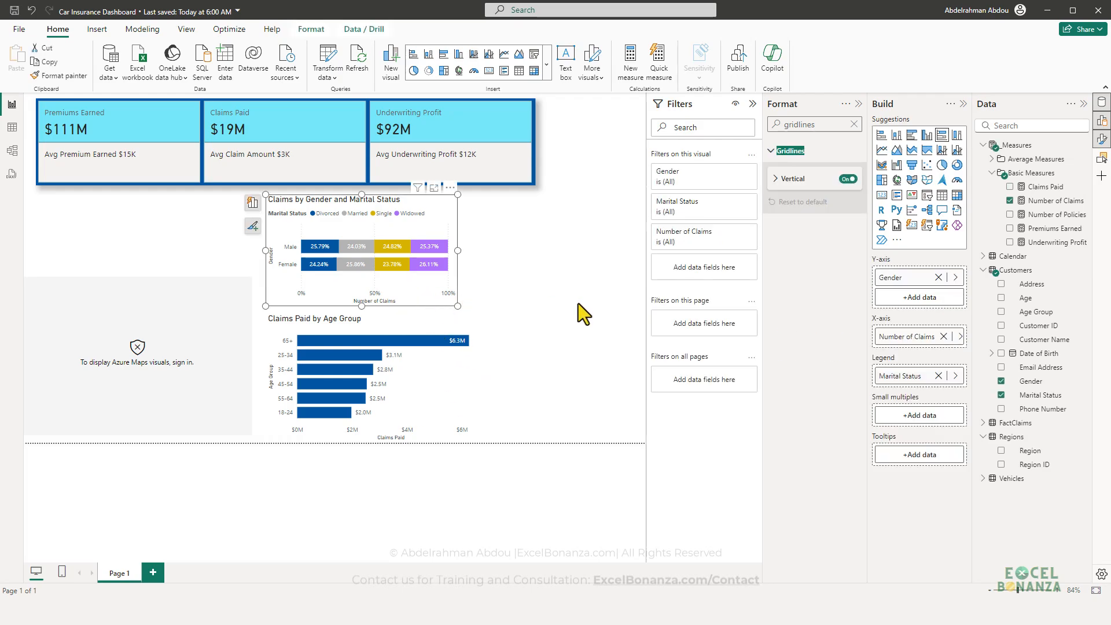
left_click(847, 179)
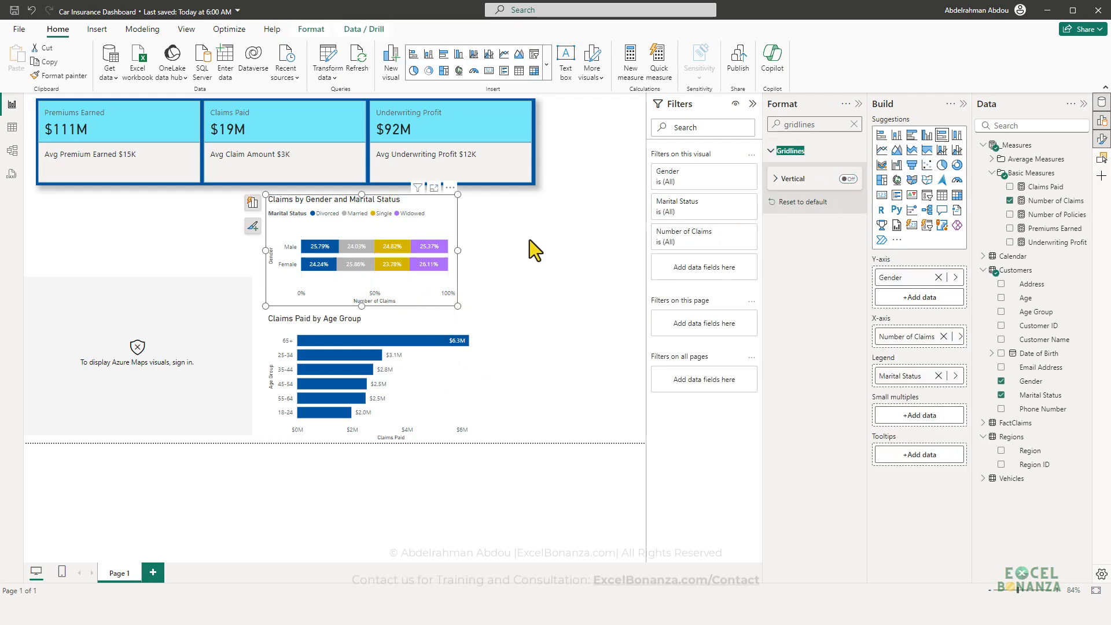
left_click(503, 259)
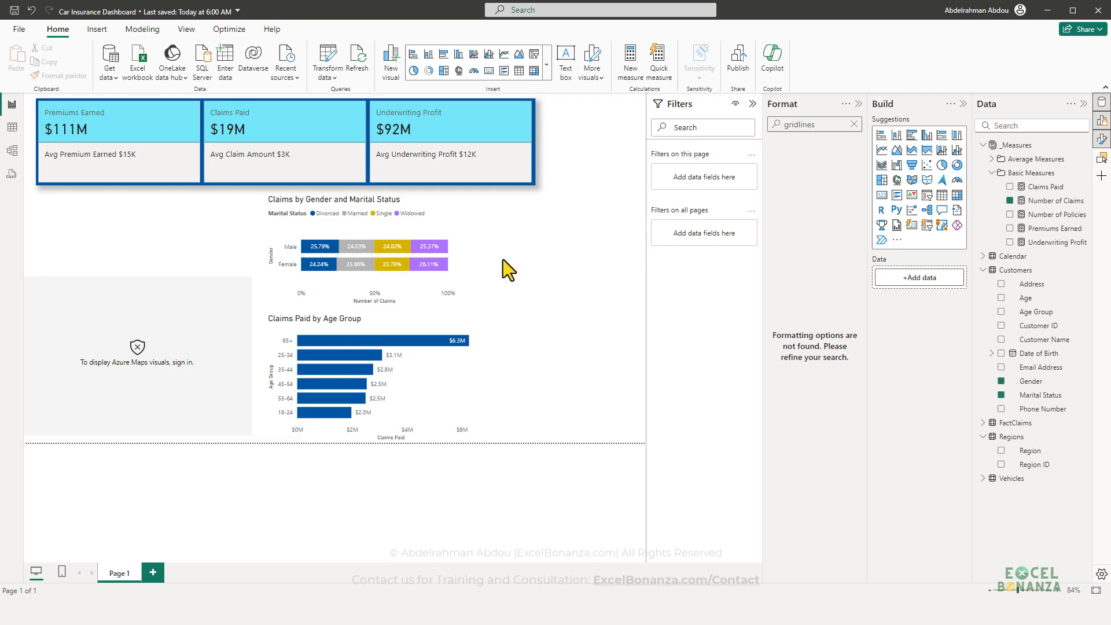
Step: Nudge the Claims Paid by Age Group chart slightly upward and search its format settings for title
left_click(456, 366)
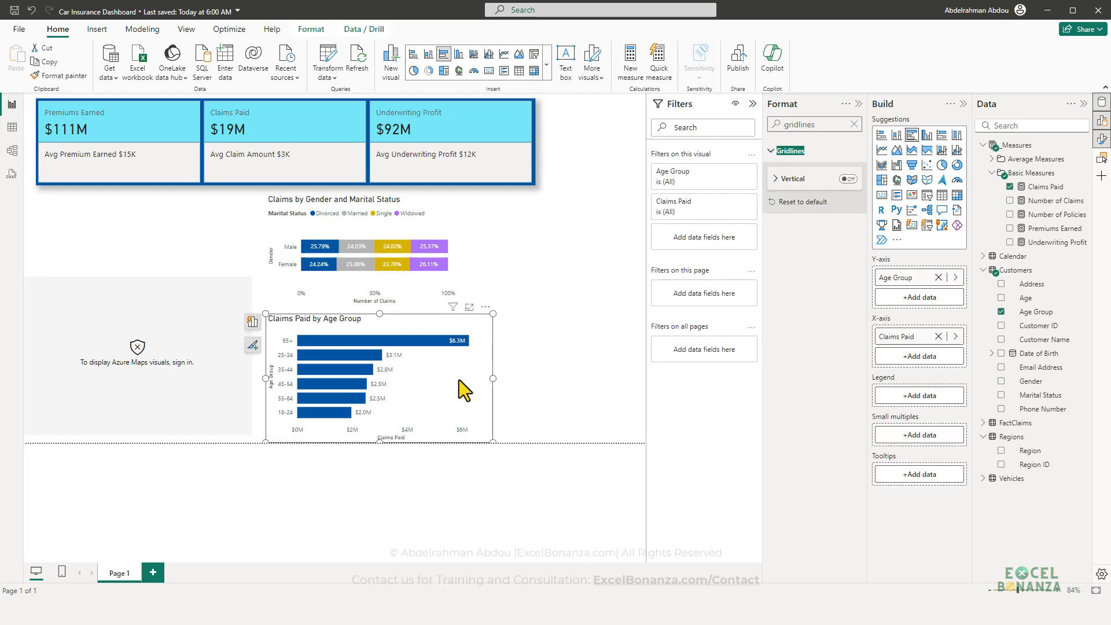
left_click(542, 372)
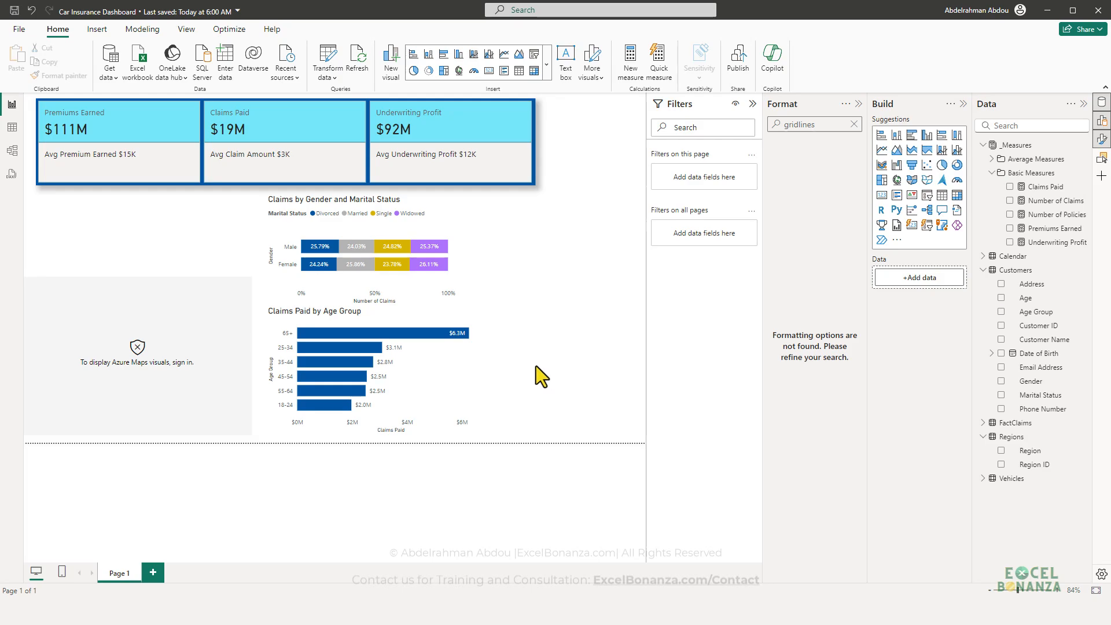
left_click(460, 387)
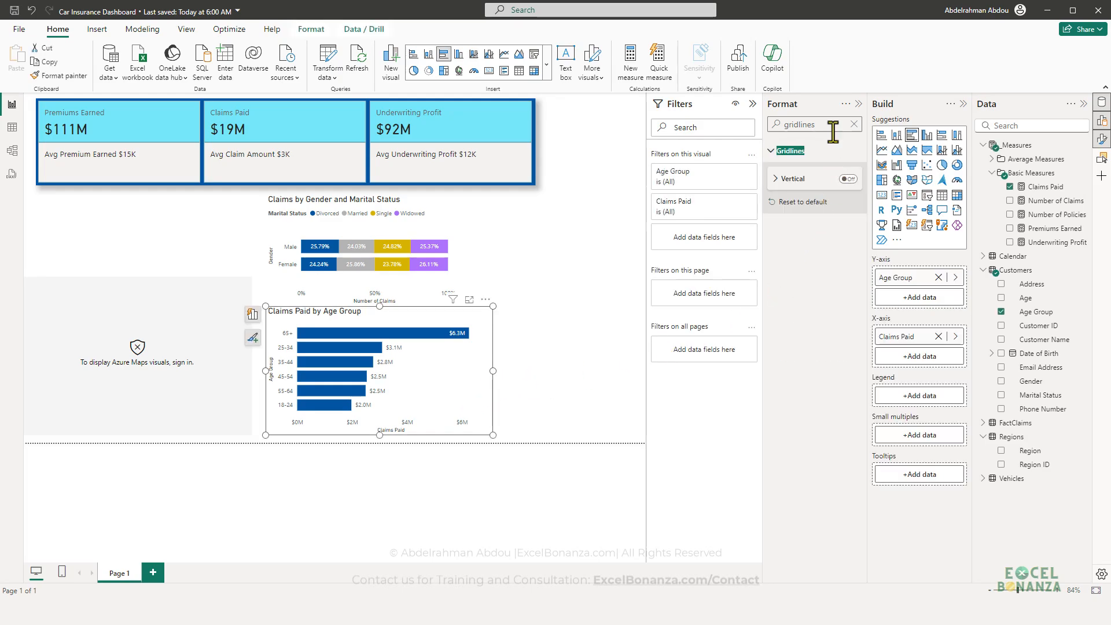
left_click(853, 124)
left_click(808, 124)
type("title")
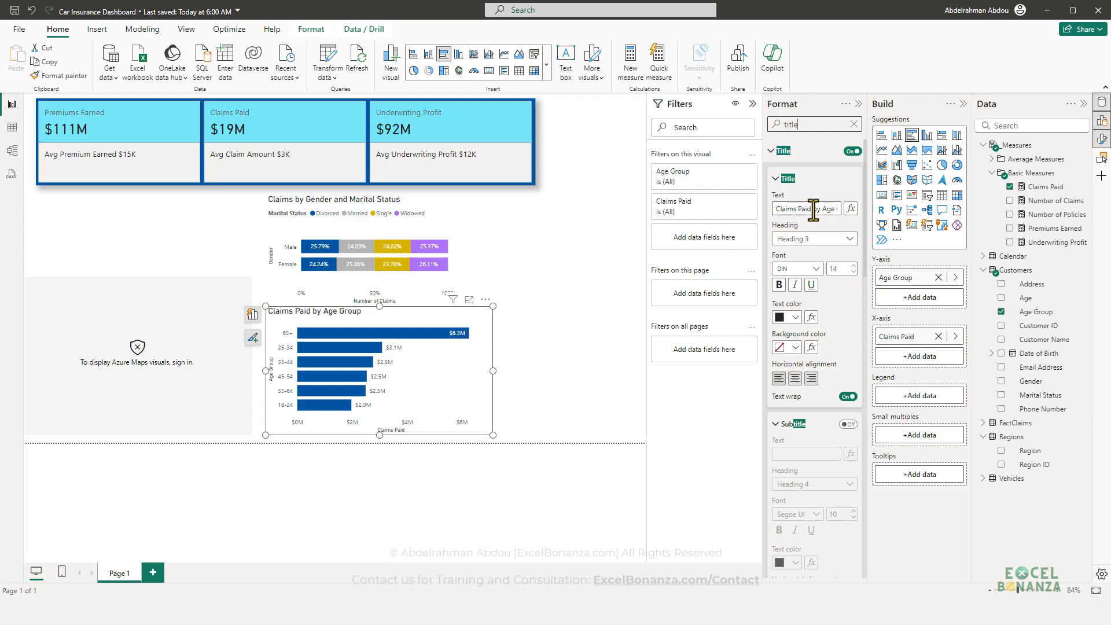
Step: Change the age group chart's title to "Claim Amount by Age Group"
mouse_move(811, 211)
left_mouse_down()
mouse_move(772, 213)
mouse_move(796, 209)
left_mouse_up()
left_click(808, 211)
left_click(818, 211)
left_click(803, 210)
left_click(807, 211)
left_click_drag(812, 210, 777, 209)
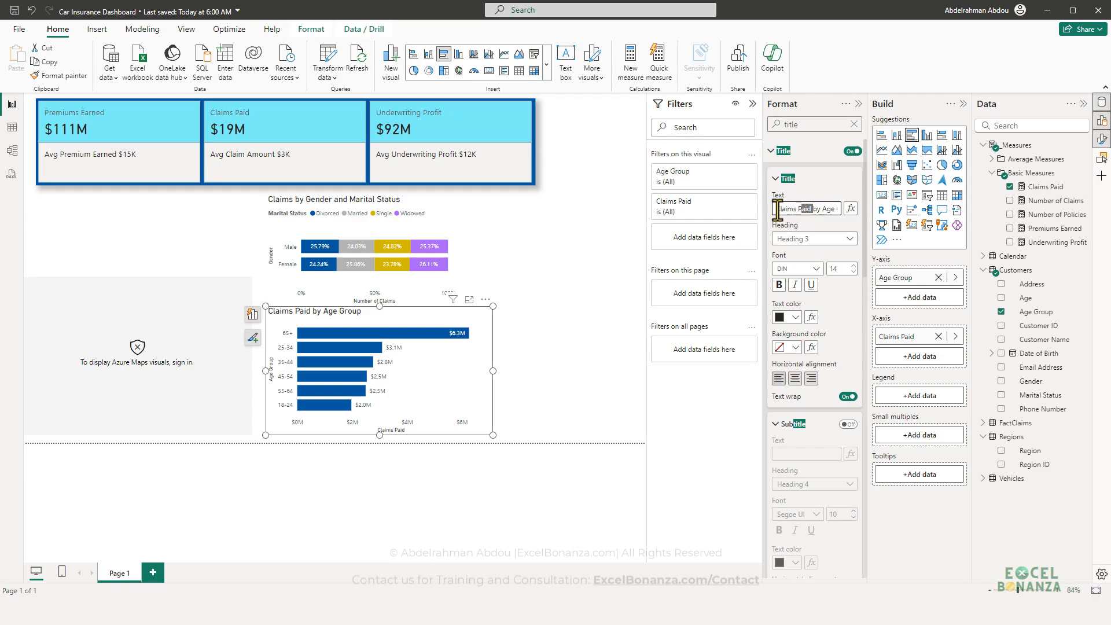
type("cLAIM aMOUNT")
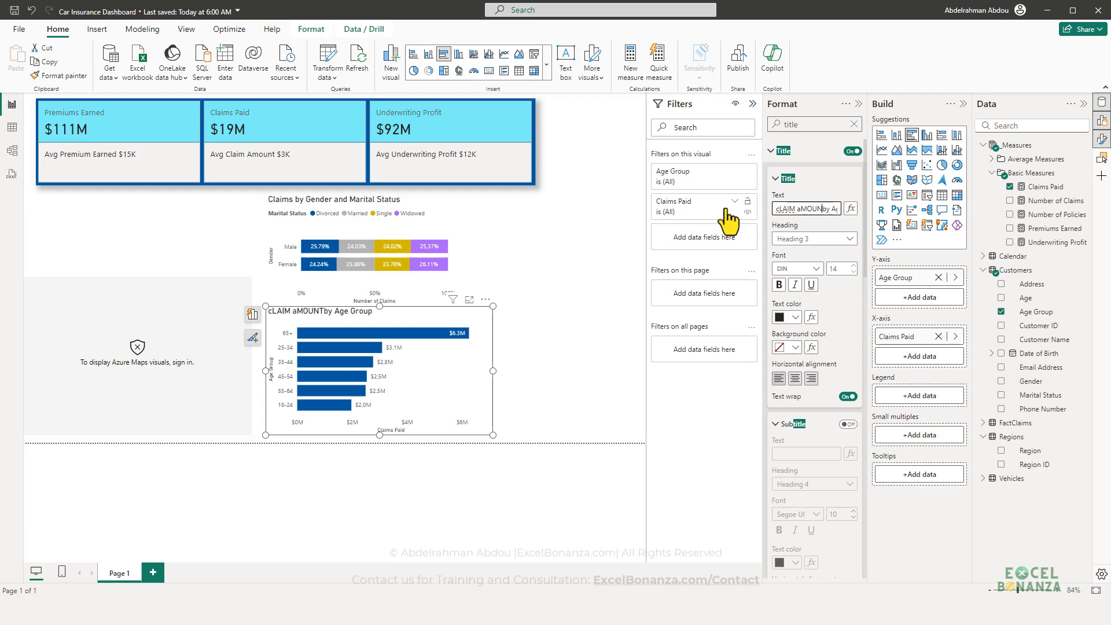
key("BackSpace")
type("Claim")
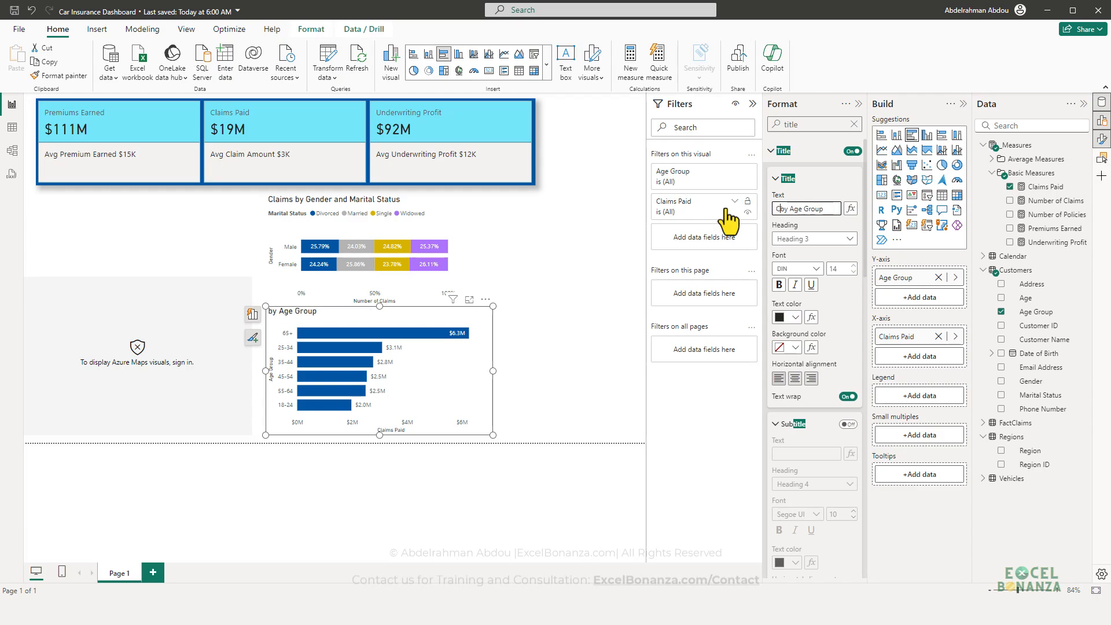
type(" Amount")
left_click(519, 335)
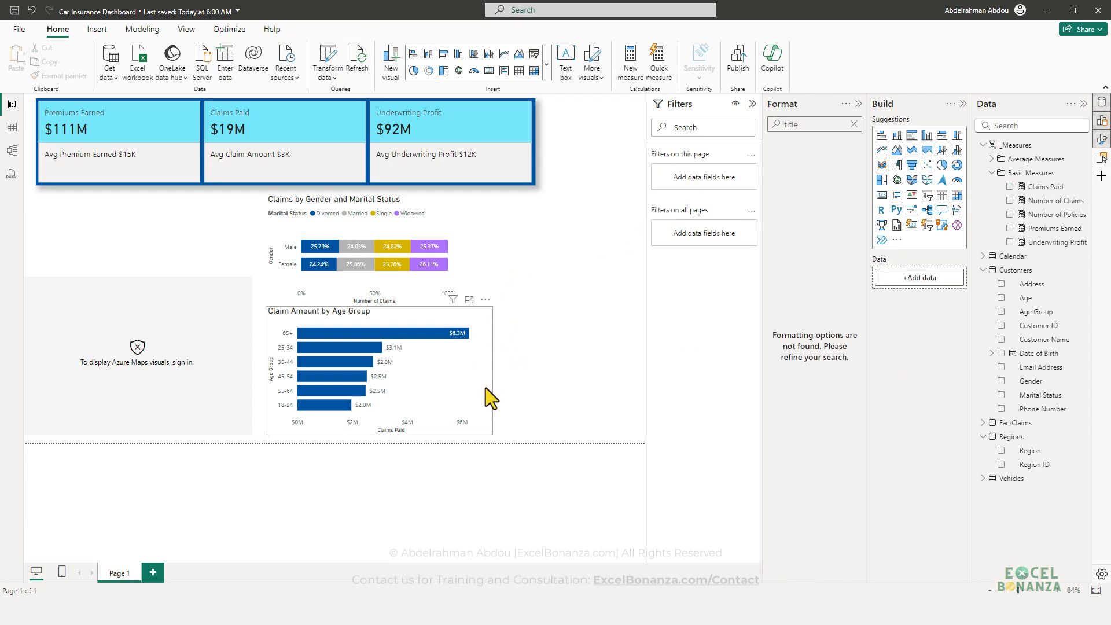
Step: Replace Claims Paid with the Number of Claims measure on the X-axis of the age group chart
left_click(460, 383)
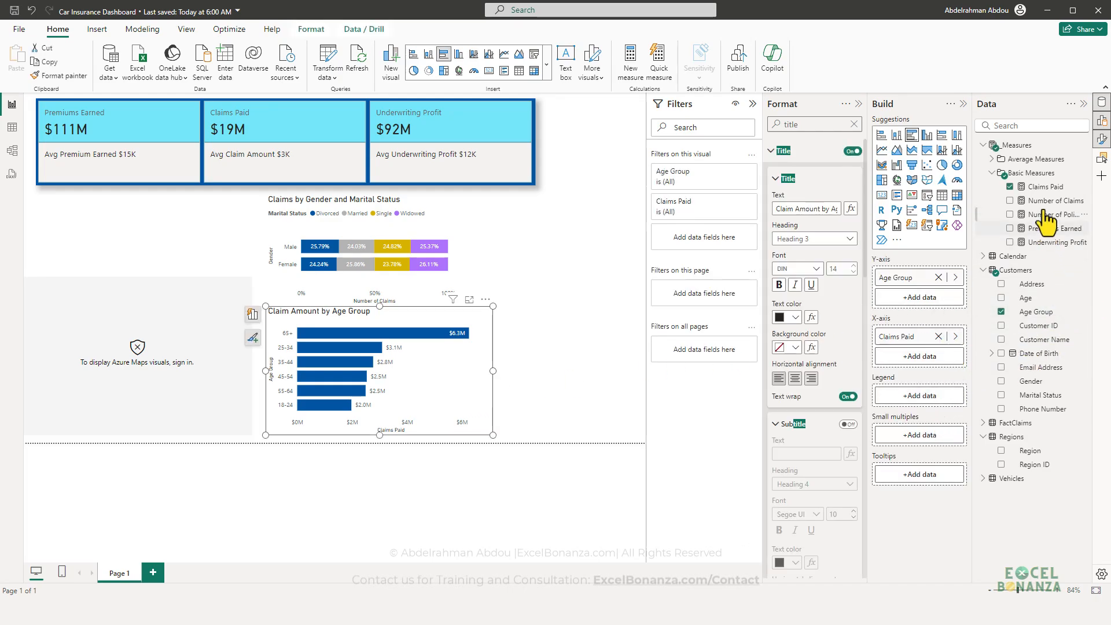
left_click_drag(1045, 203, 926, 338)
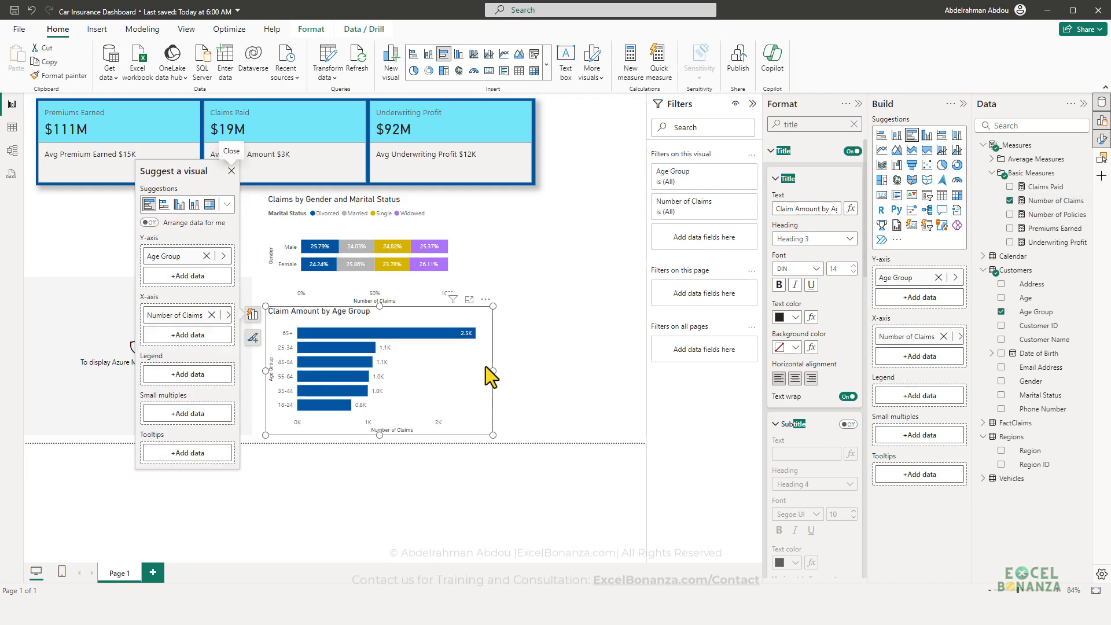
left_click(580, 370)
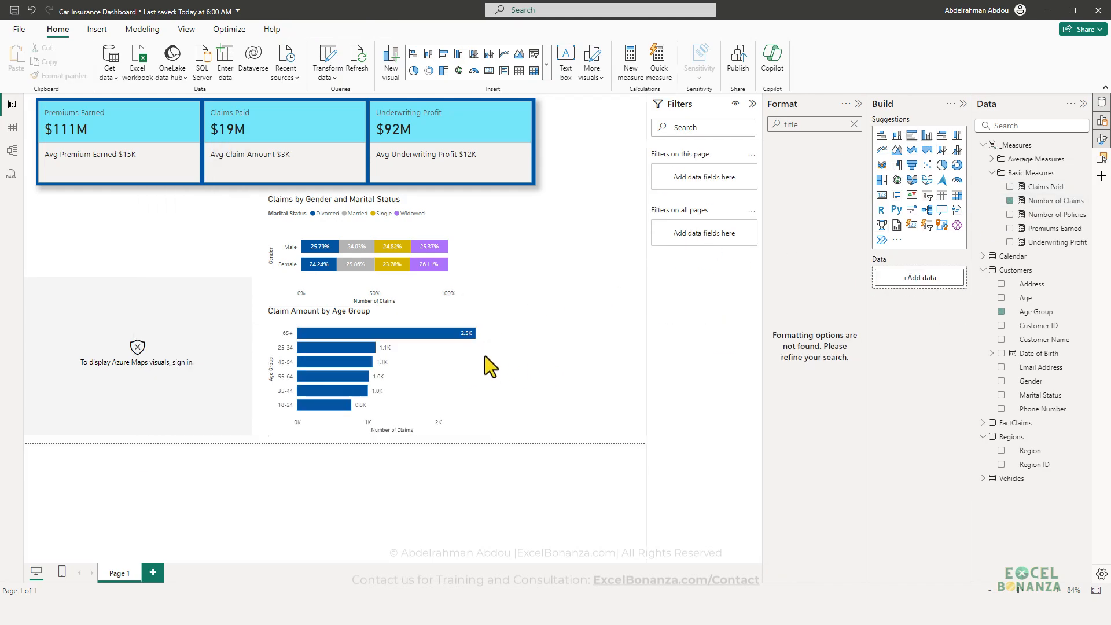
Step: Retitle the age group chart "Claims by Age Group"
left_click(477, 361)
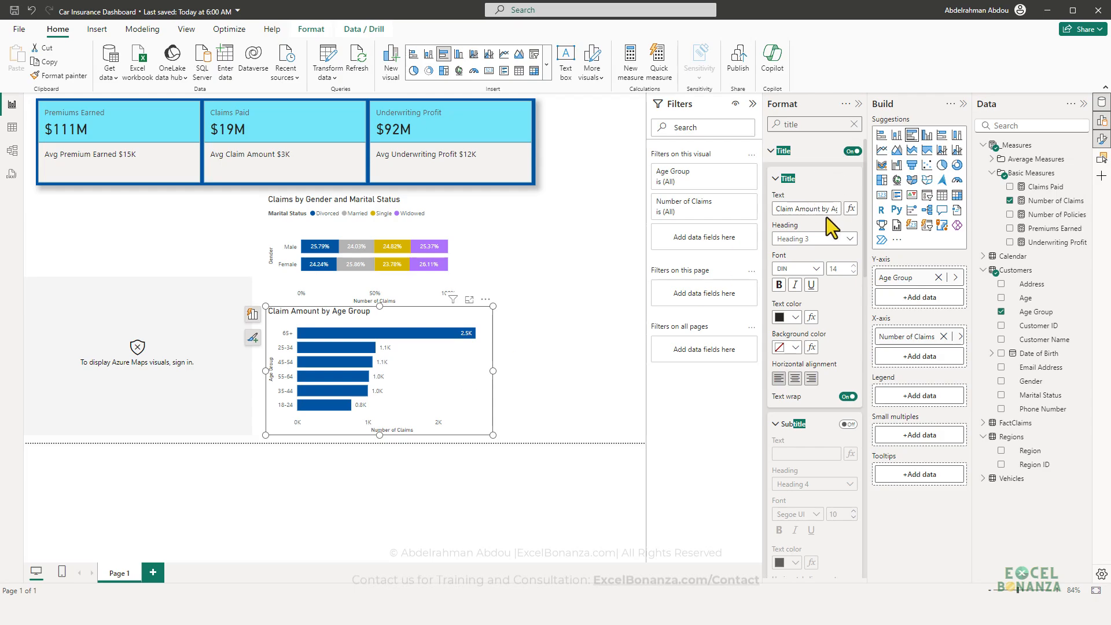
left_click_drag(820, 208, 774, 209)
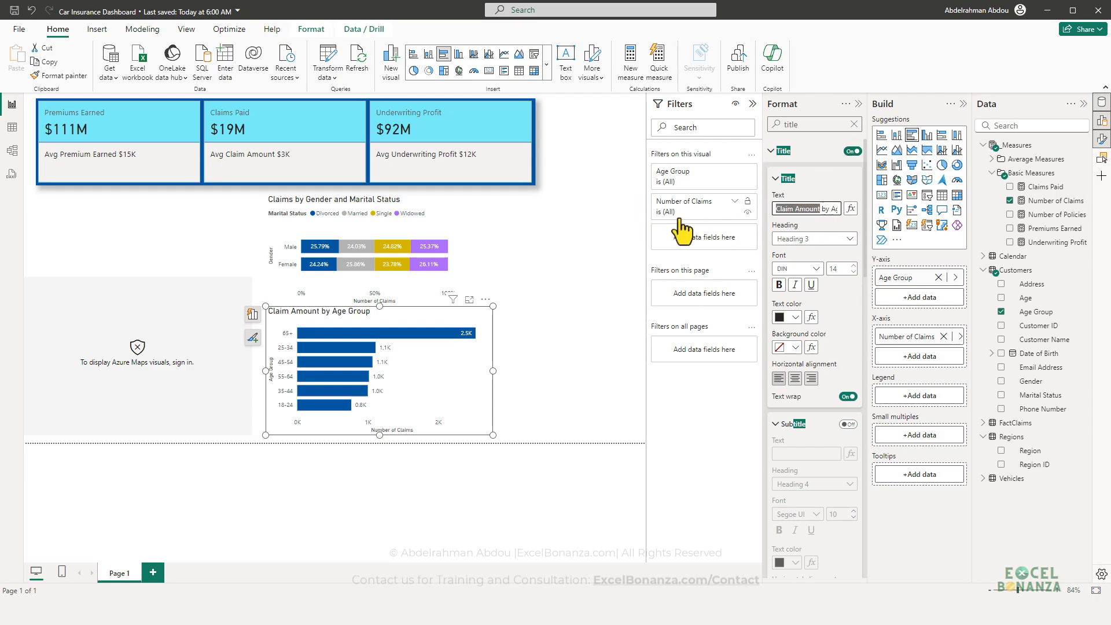
type("Claims")
left_click(535, 346)
Step: Narrow the Claims by Age Group chart to roughly the width of the gender and marital status chart above it
left_click(458, 371)
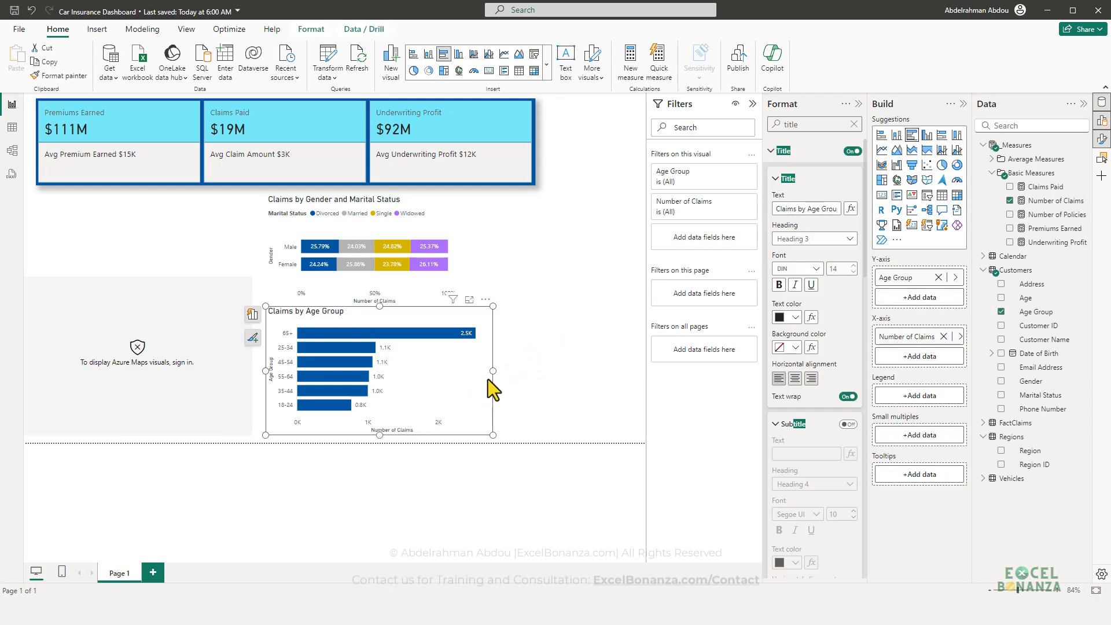
left_click_drag(493, 371, 463, 374)
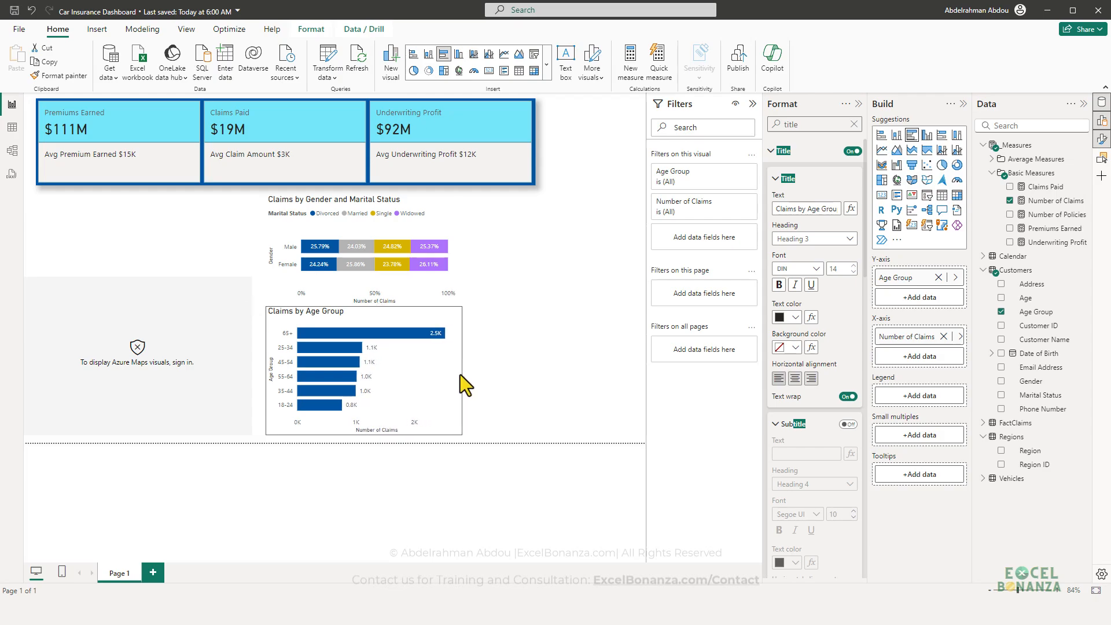
left_click(466, 401)
left_click(443, 414)
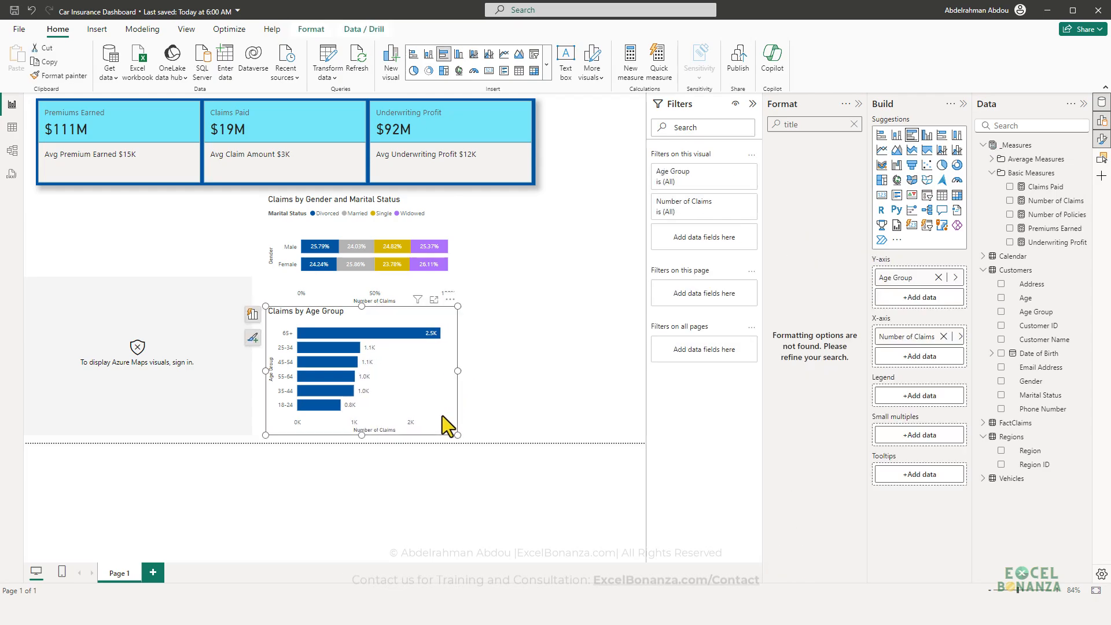
left_click_drag(457, 435, 466, 435)
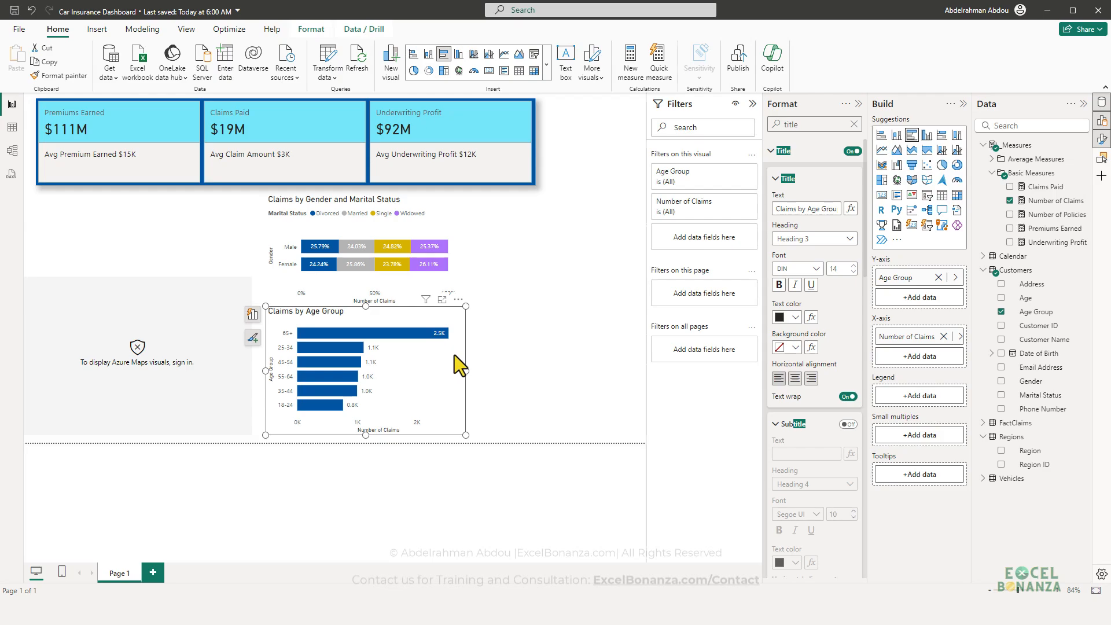
left_click(485, 345)
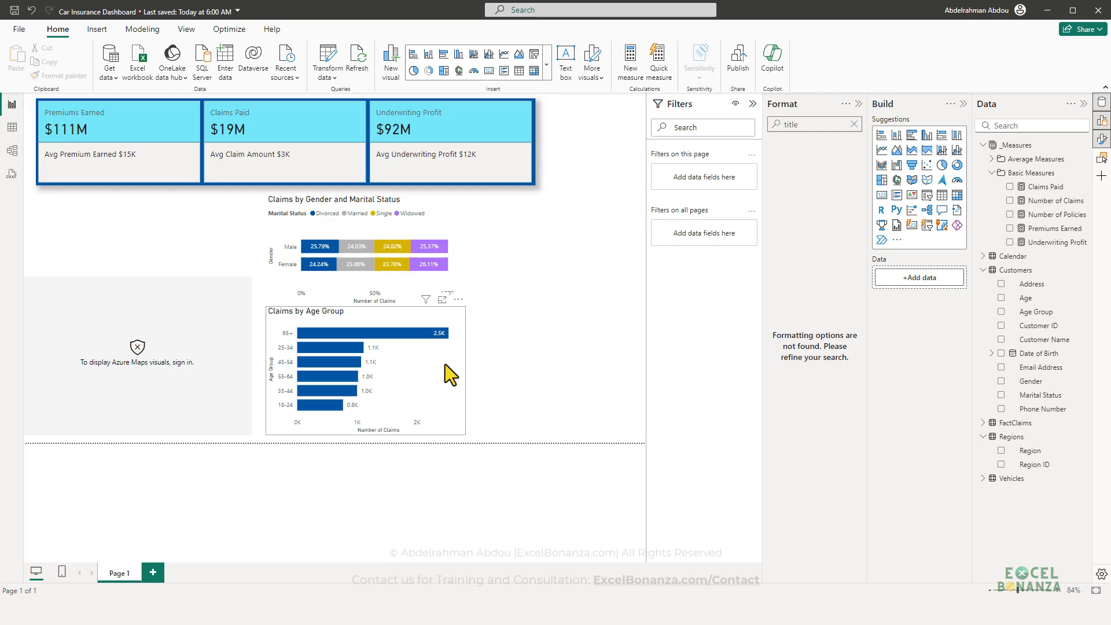
left_click(446, 364)
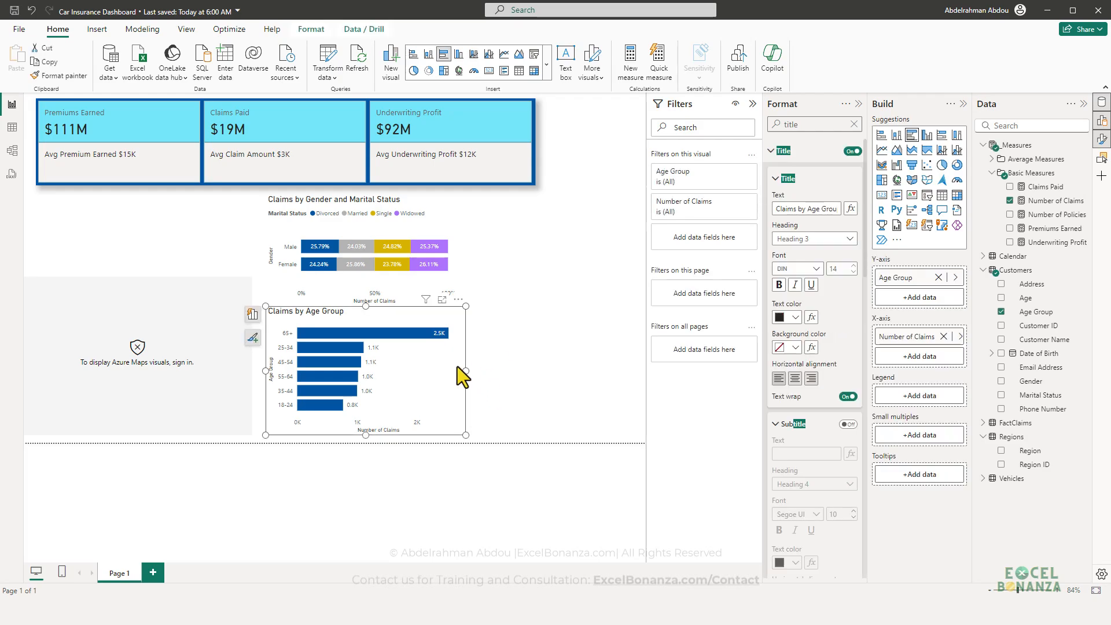
left_click(479, 345)
left_click(434, 361)
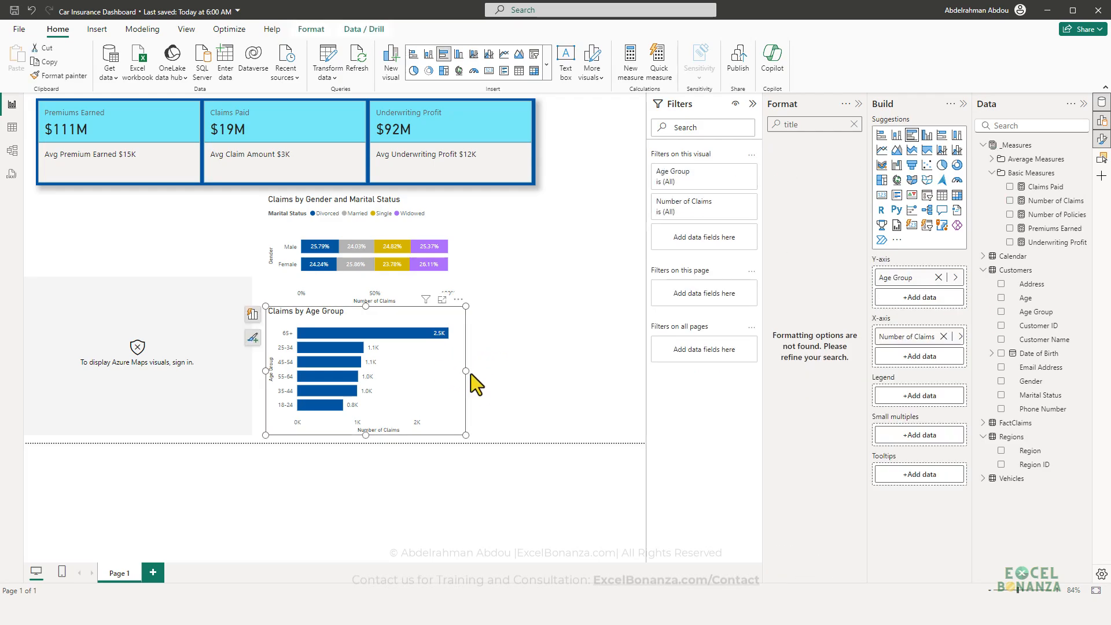
left_click(508, 377)
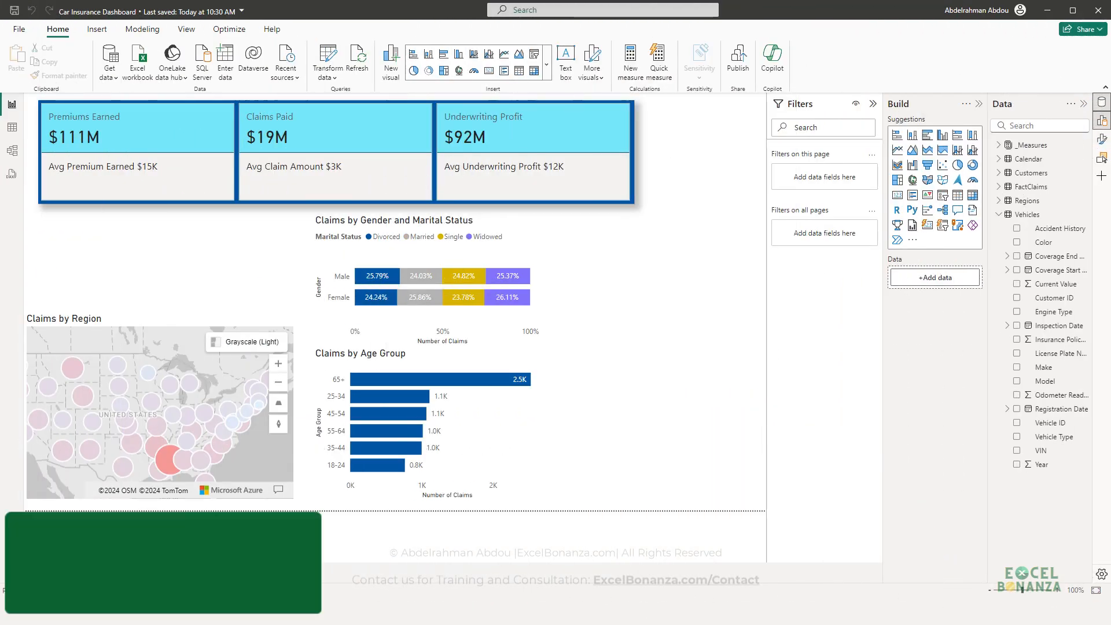
Step: Open Dashboard Screenshot.png and examine the reference layout of the Top 10 Cars by Claim Amount and Frequency chart
left_click(898, 547)
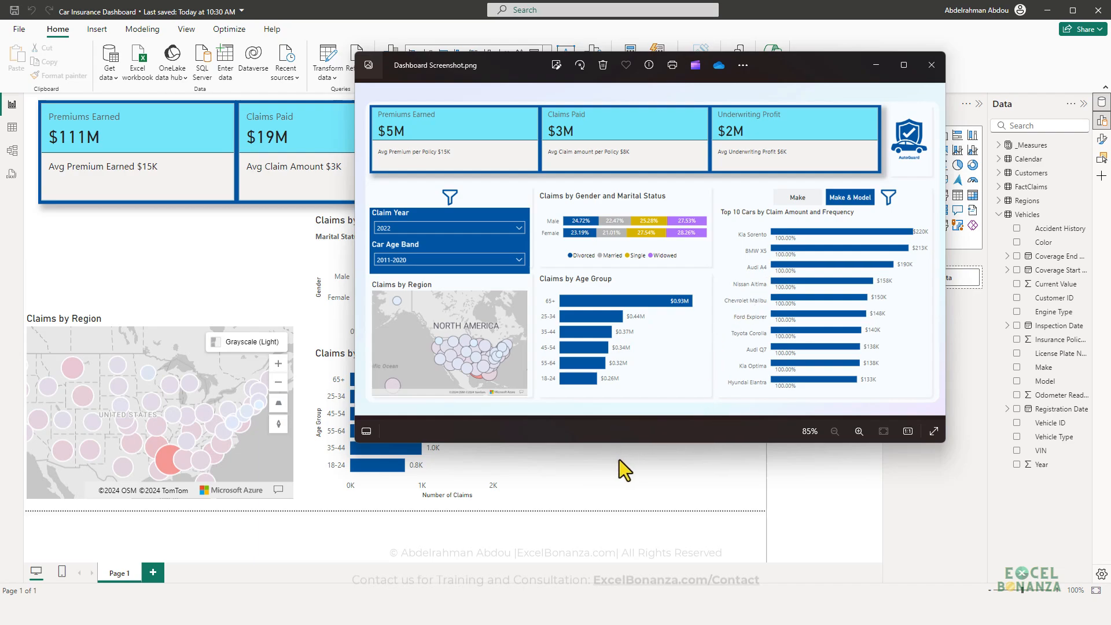
left_click(637, 459)
mouse_move(910, 611)
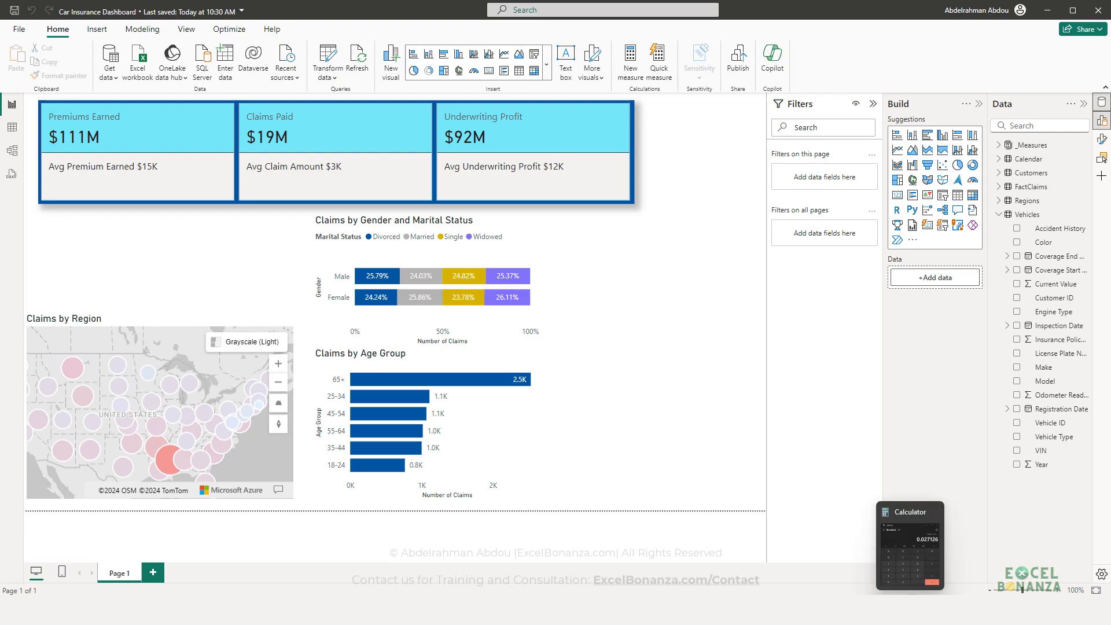
left_click(920, 579)
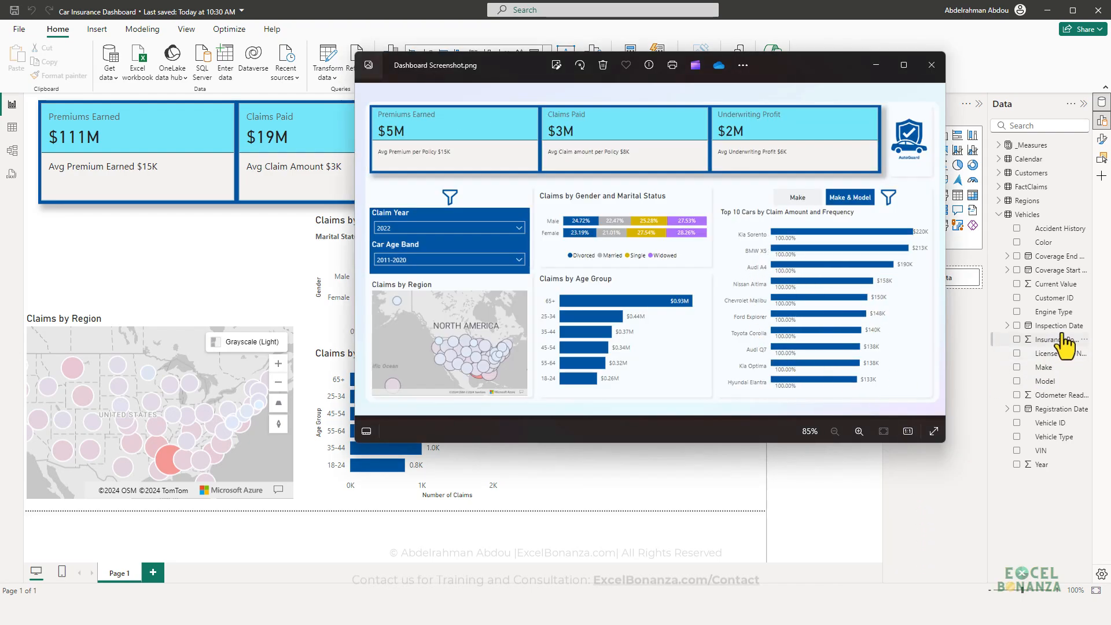
Step: Return to the report, launch the Power Query Editor and open the Vehicles query
left_click(1025, 216)
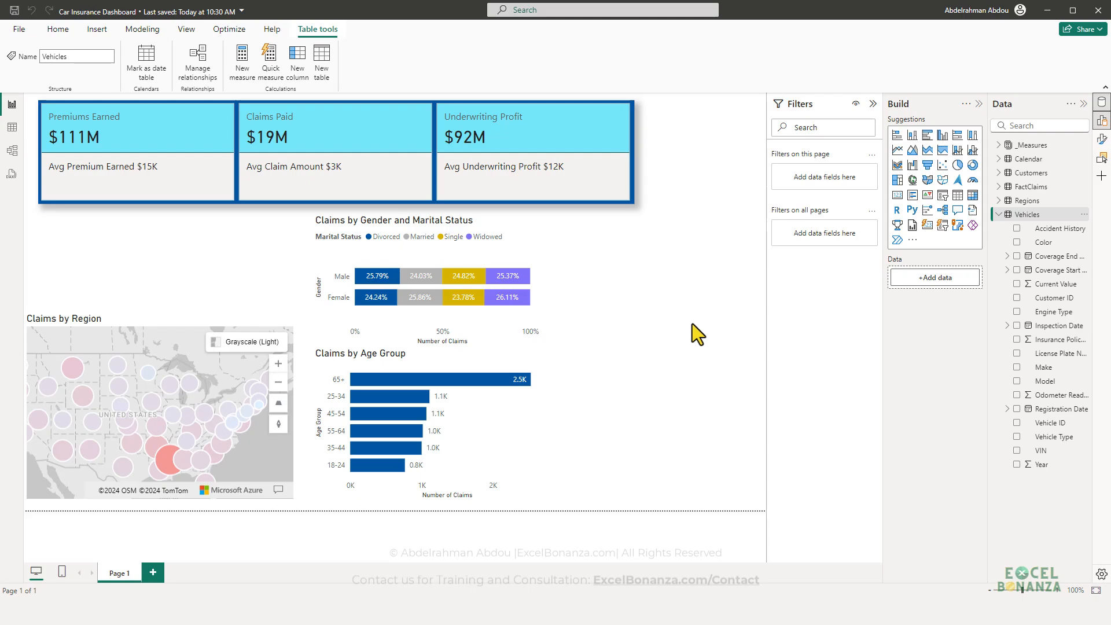
left_click(57, 29)
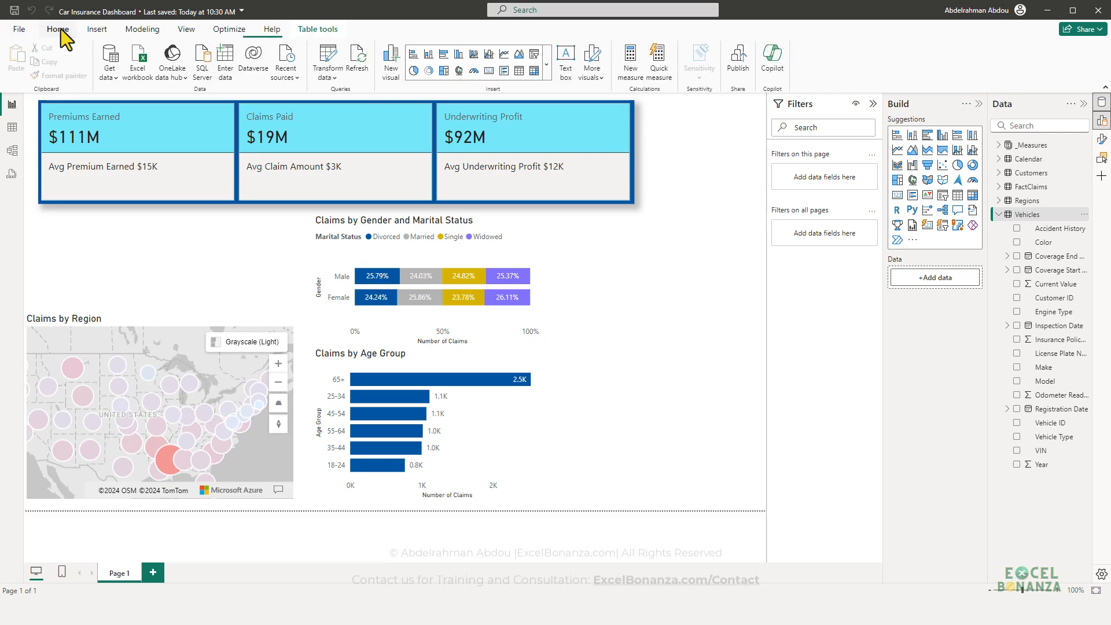
left_click(328, 58)
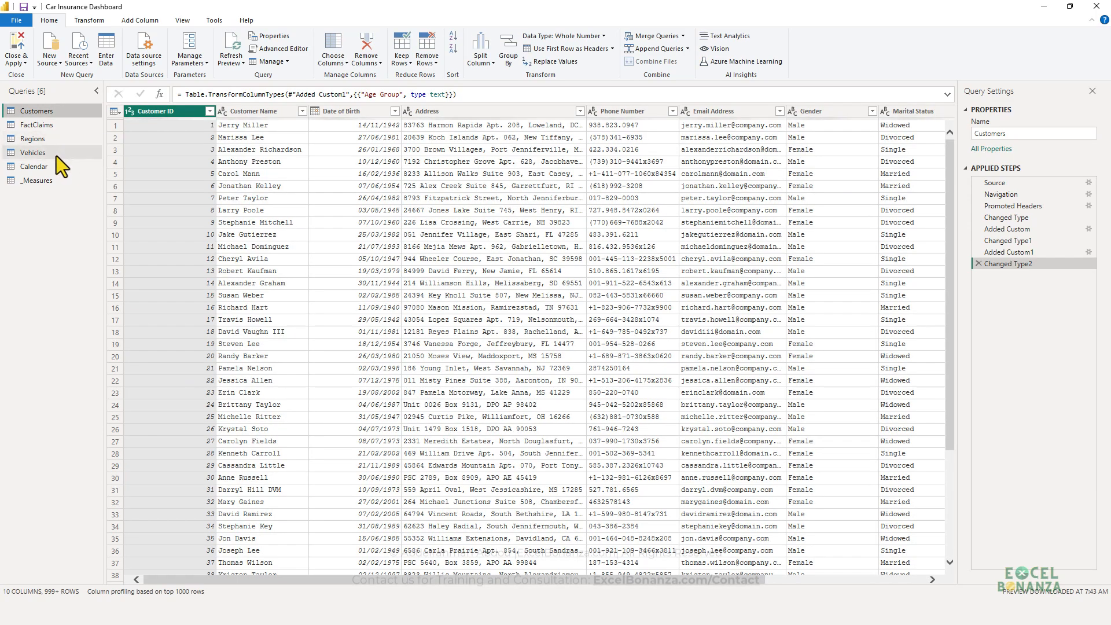
left_click(56, 155)
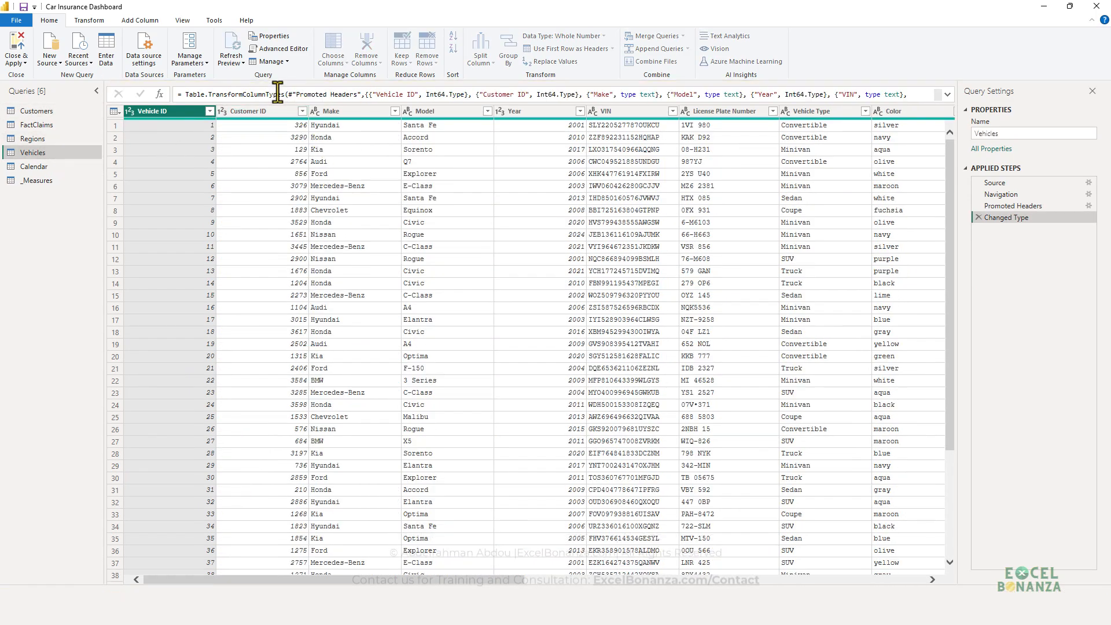
Step: Add a new column to Vehicles that merges Make and Model with a space separator, named "Make & Model"
left_click(365, 171)
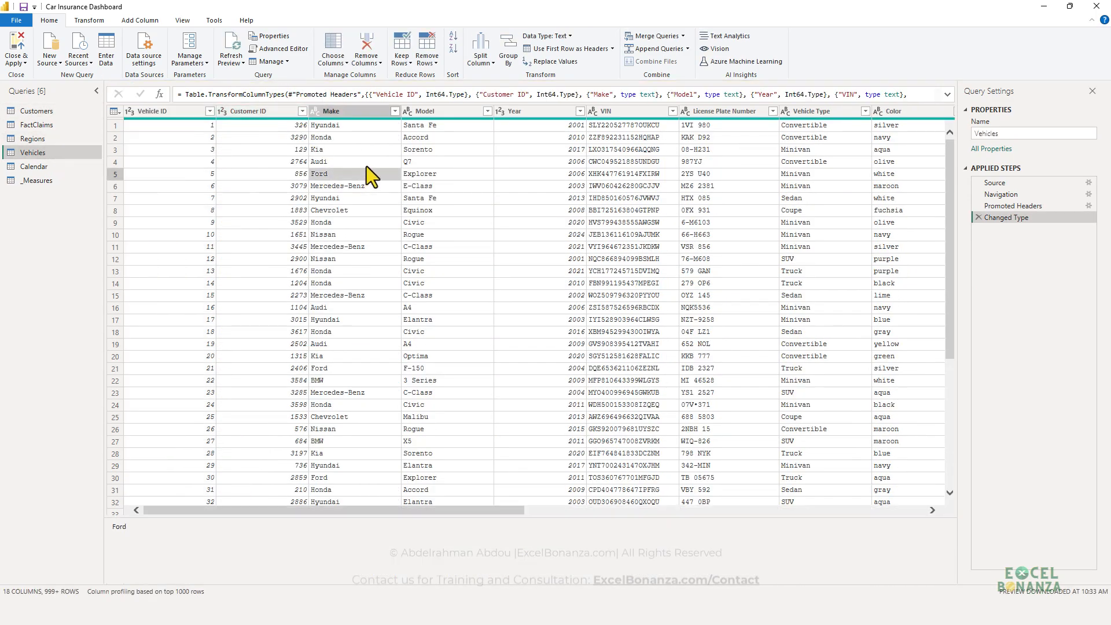
left_click(371, 111)
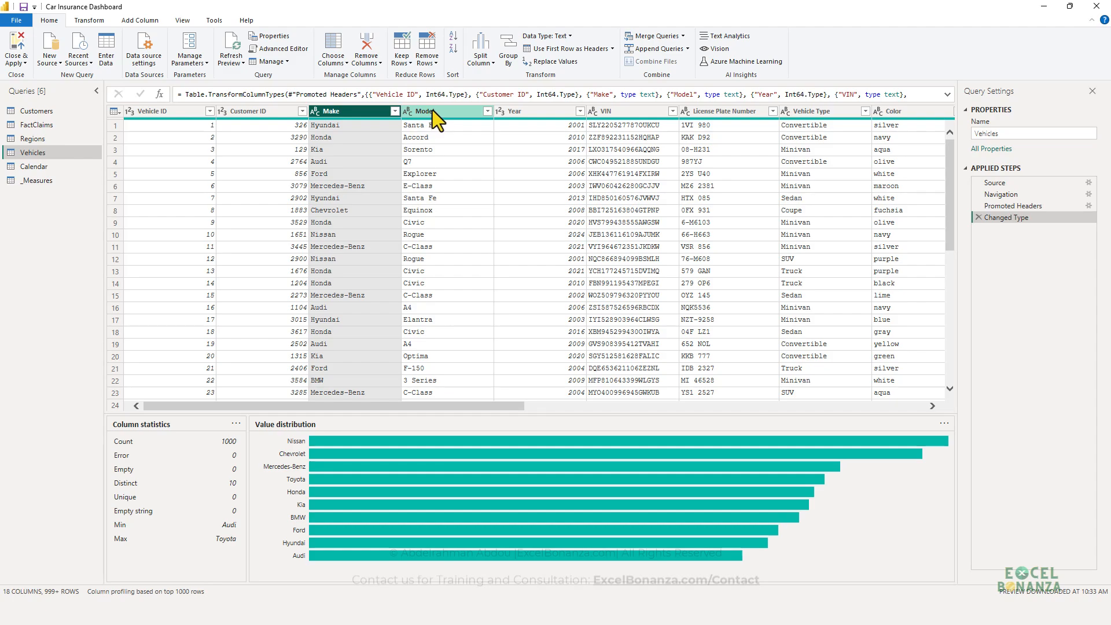
left_click(432, 110, "ctrl")
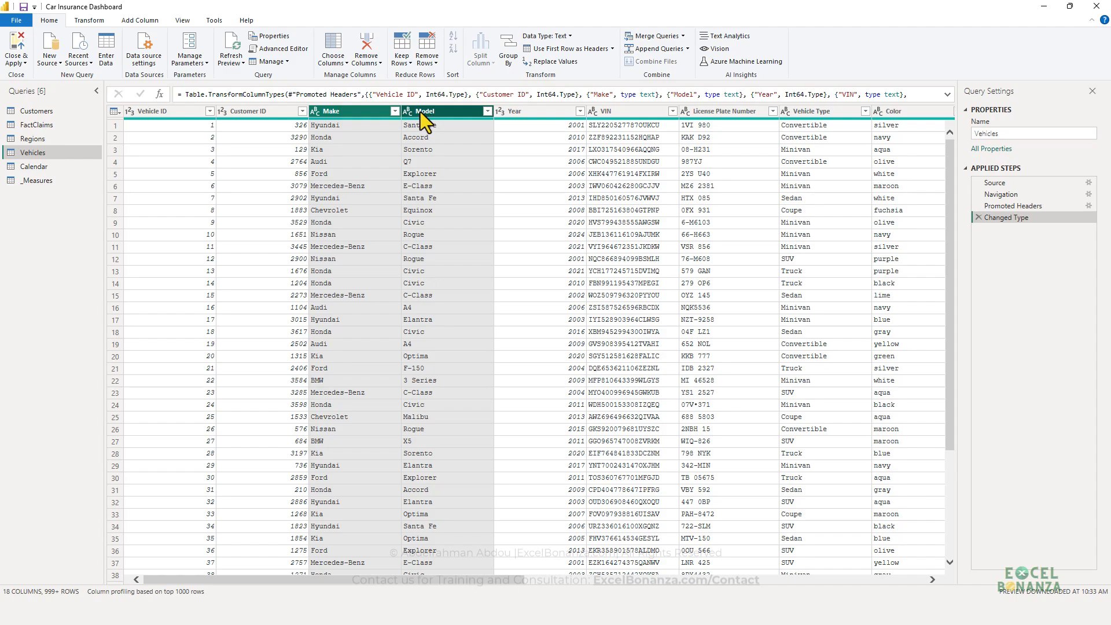
left_click(89, 21)
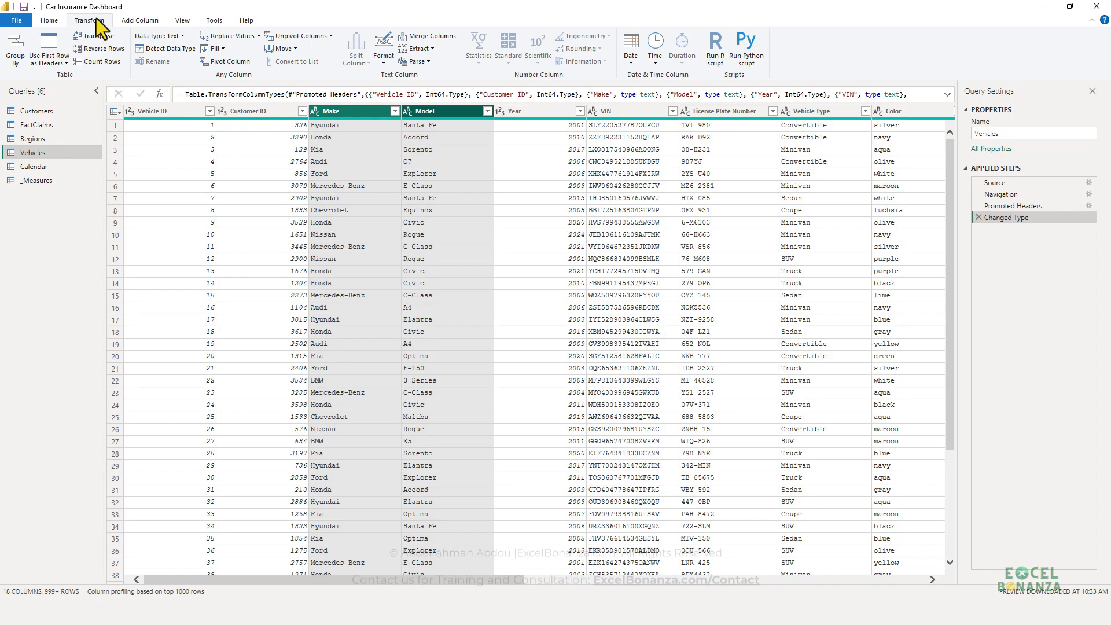
left_click(150, 22)
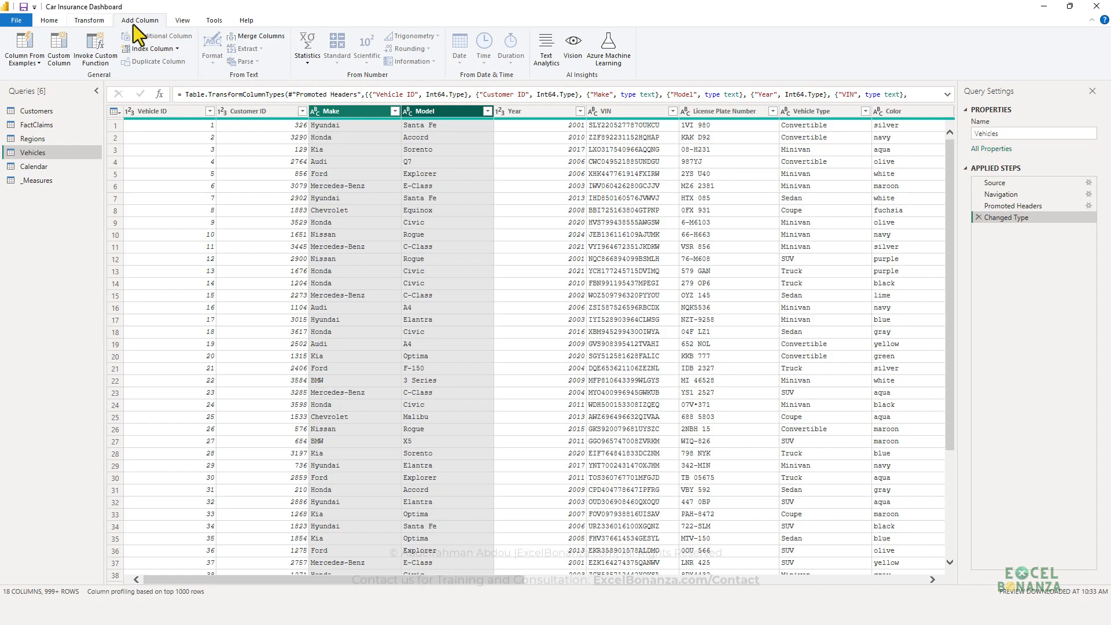
left_click(262, 38)
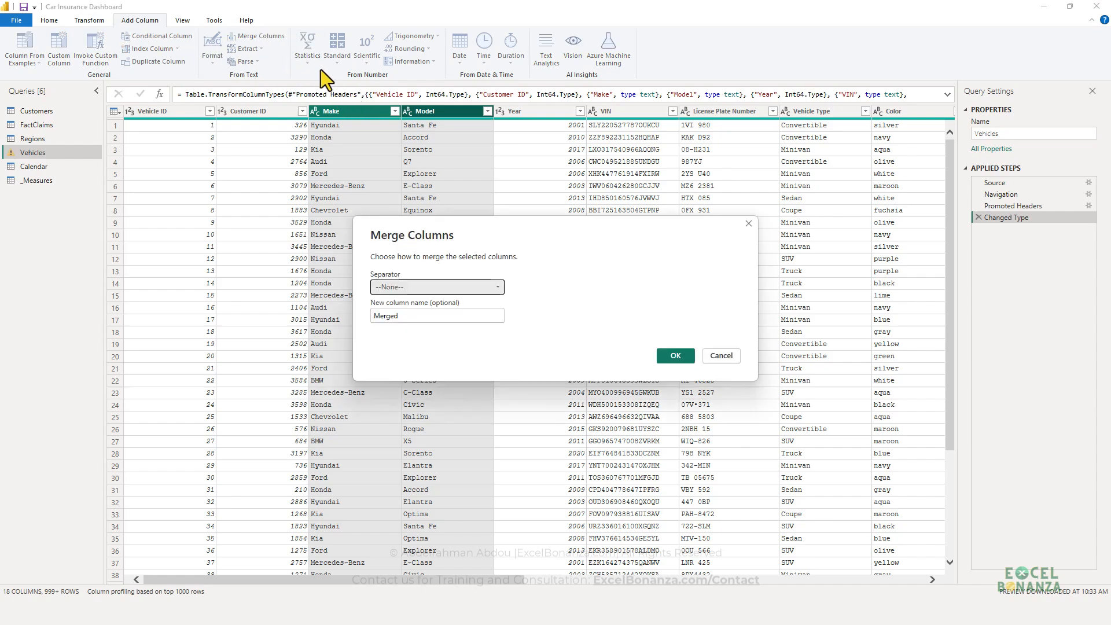
left_click(405, 287)
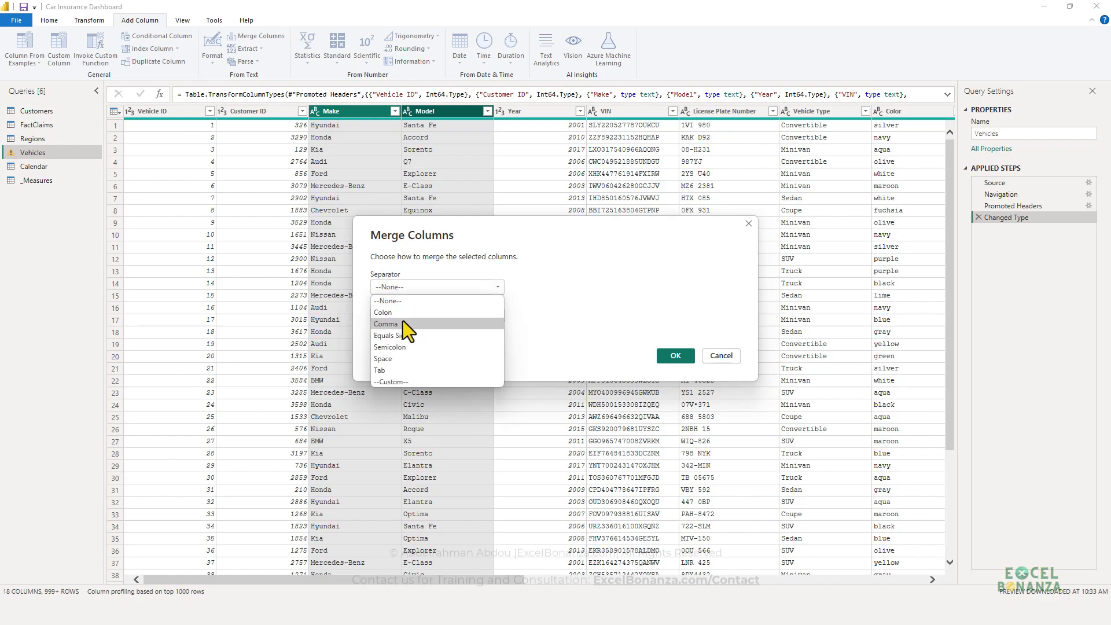
left_click(408, 290)
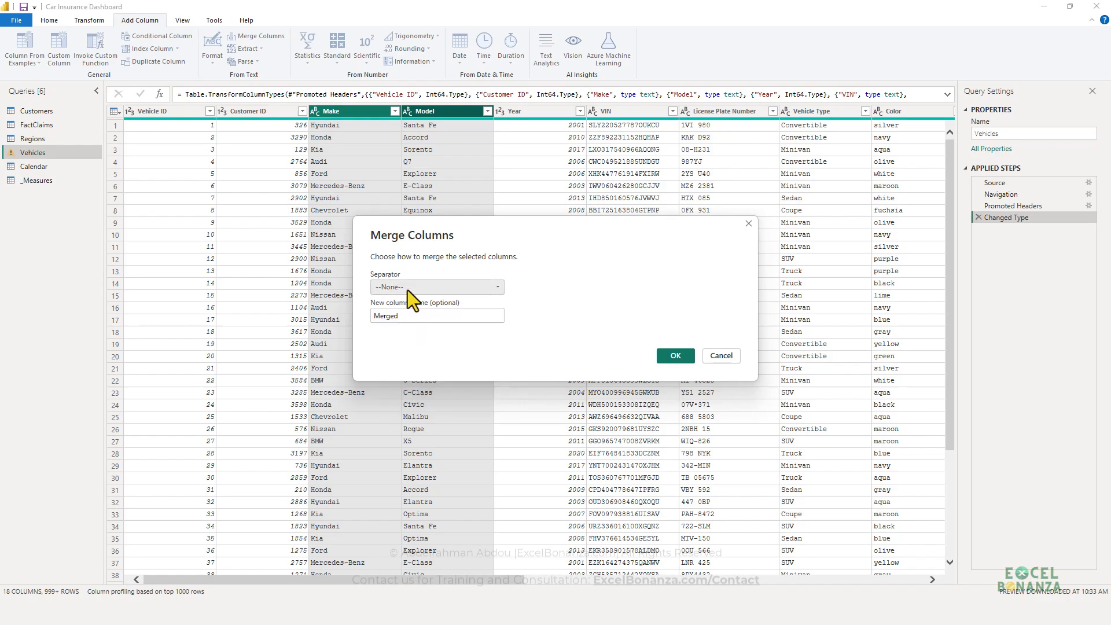
left_click(407, 290)
left_click(398, 361)
key("Tab")
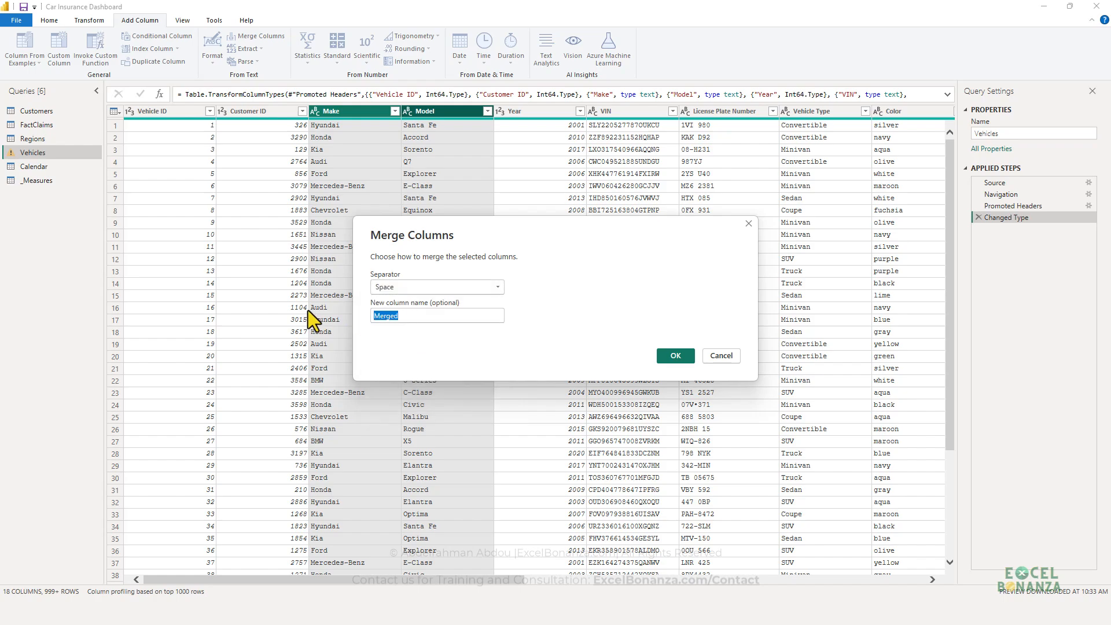
type("Make ")
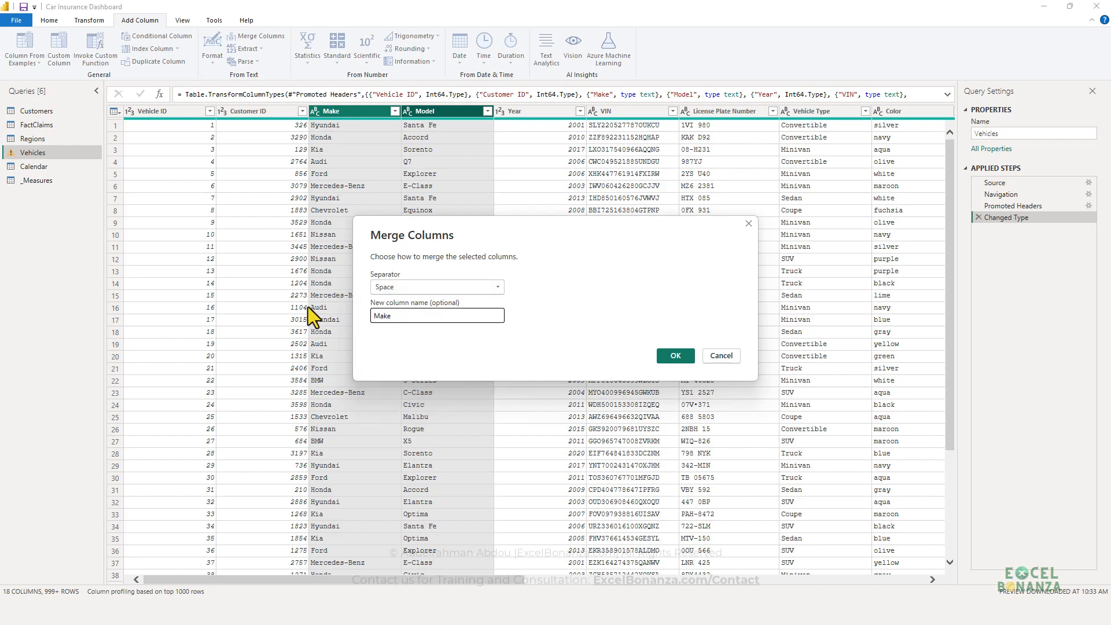
type("& Model")
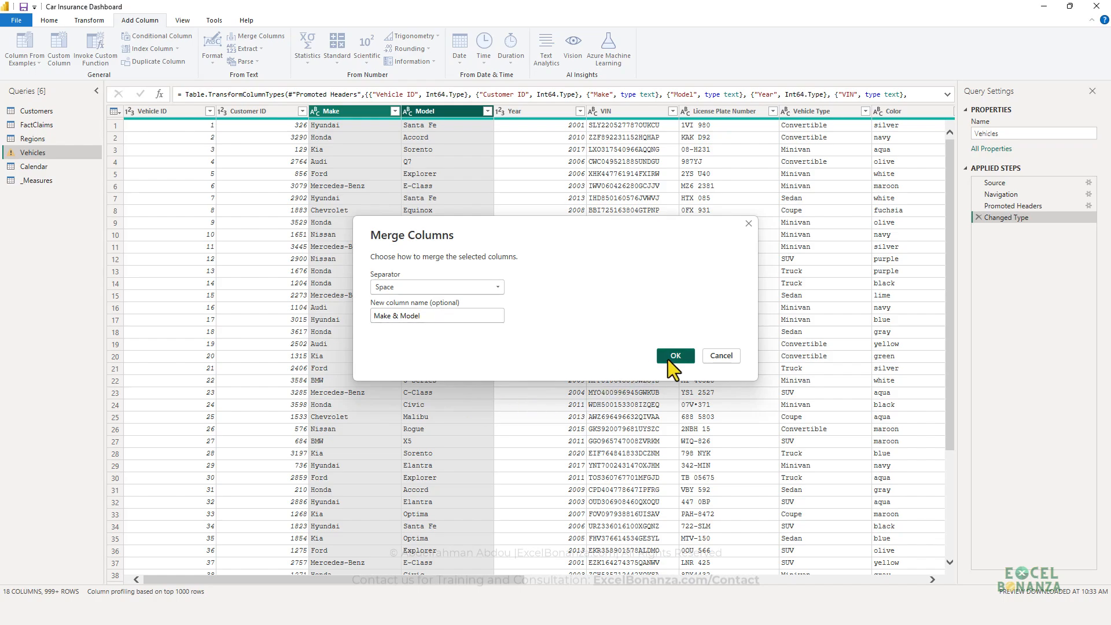
left_click(668, 359)
Step: Review the values in the merged Make & Model column, close the Power Query Editor and apply the changes to the report
left_click(742, 235)
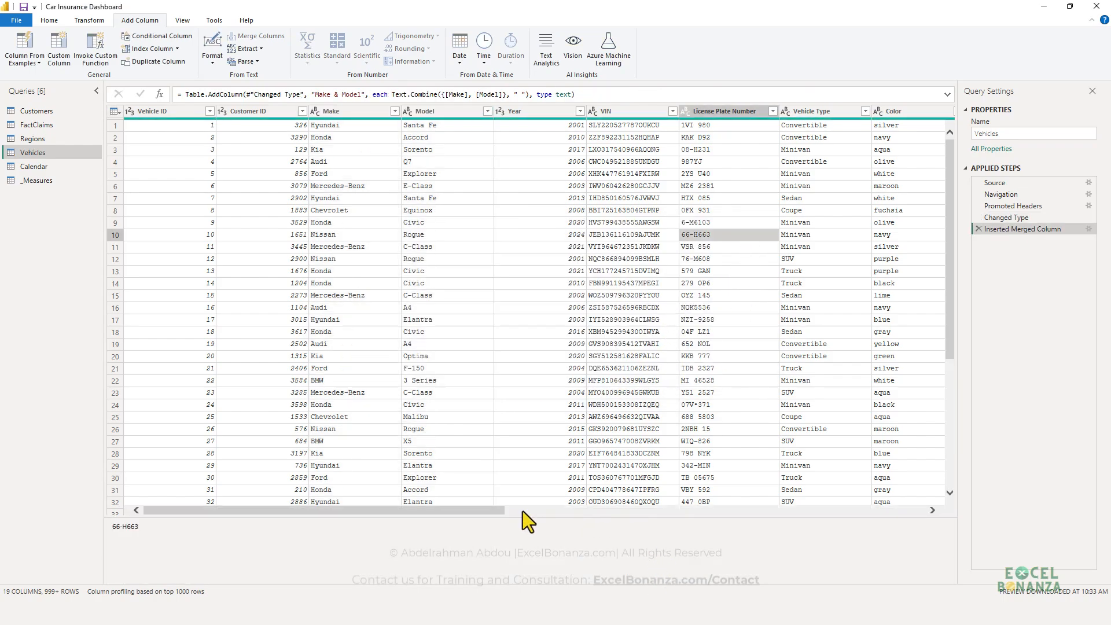
left_click_drag(522, 511, 953, 494)
left_click(879, 111)
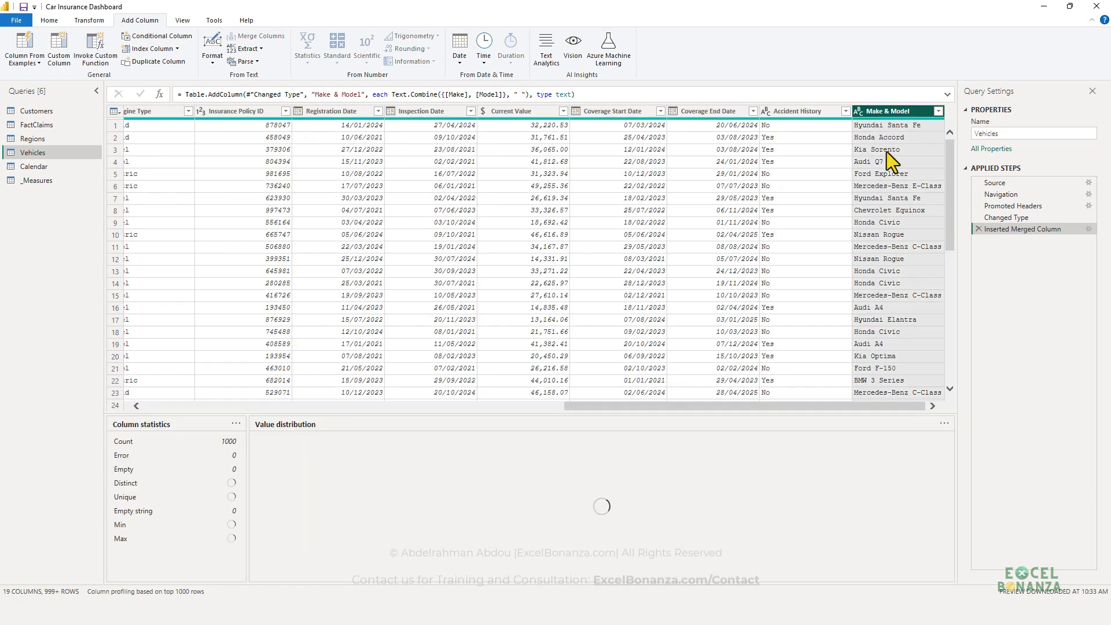
left_click(901, 343)
scroll(904, 346, "down", 8)
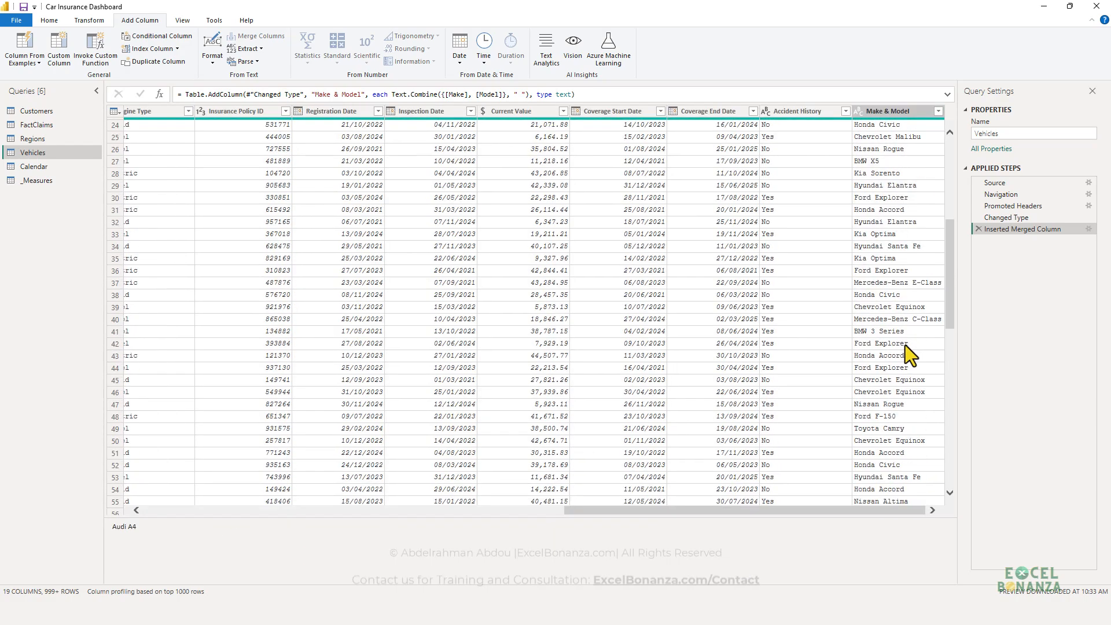
scroll(906, 345, "up", 8)
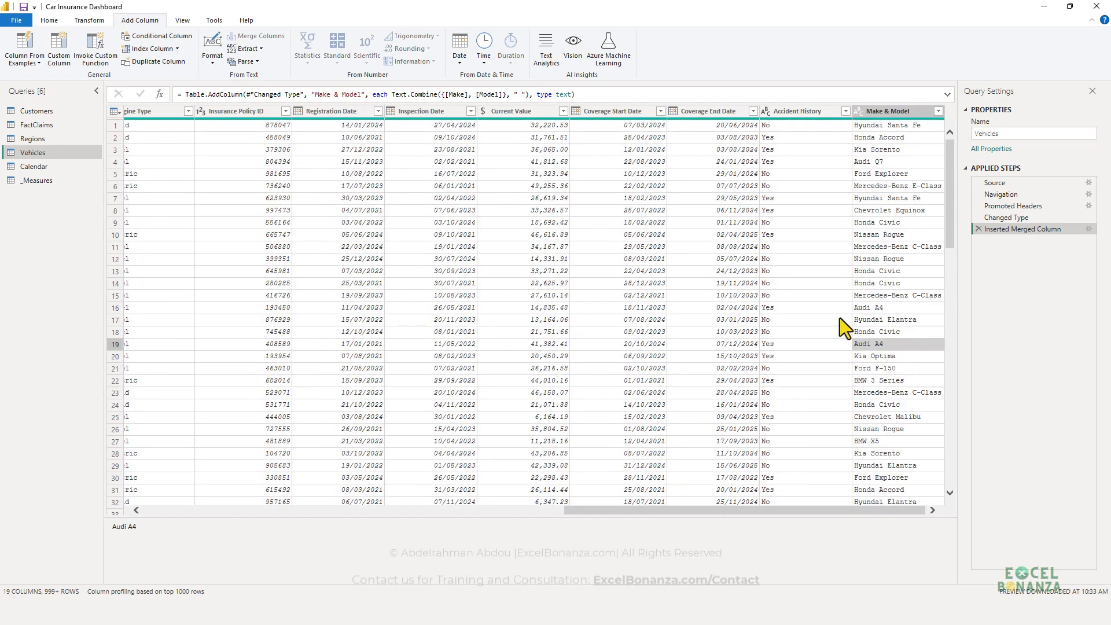
left_click(40, 22)
left_click(16, 47)
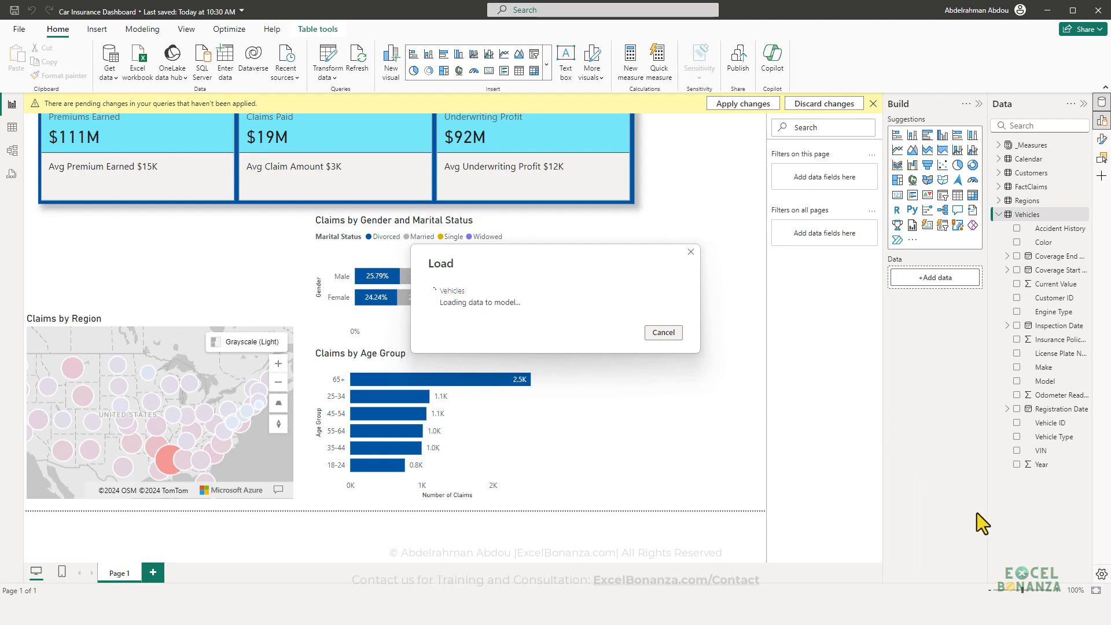
Step: Check the reference dashboard image and insert a clustered bar chart filling the empty area beside the gender and age group charts
left_click(909, 547)
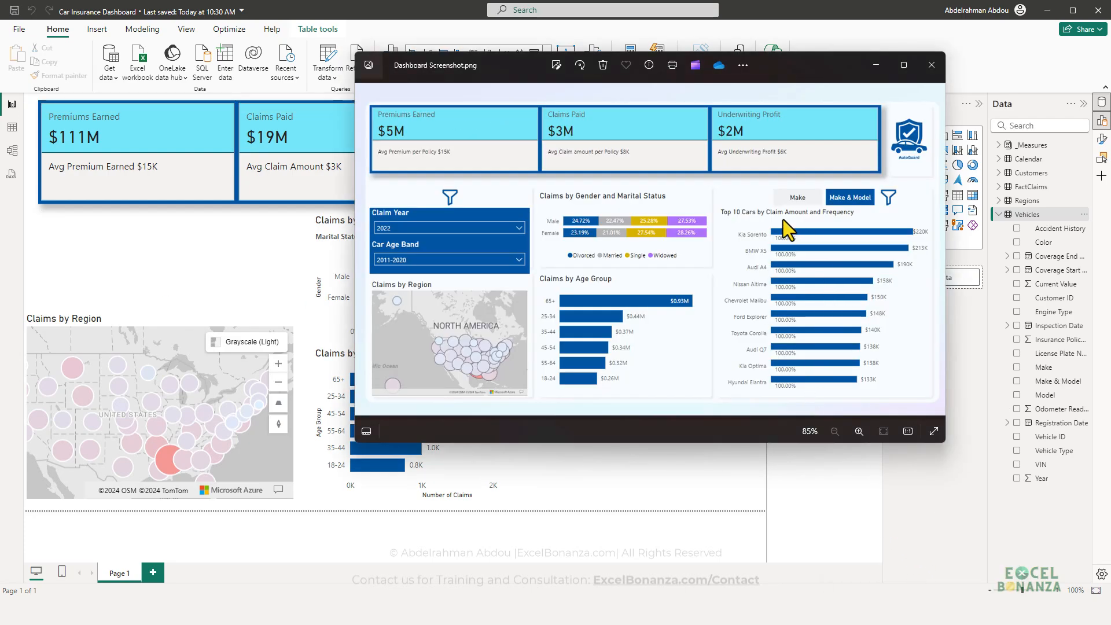
left_click(651, 462)
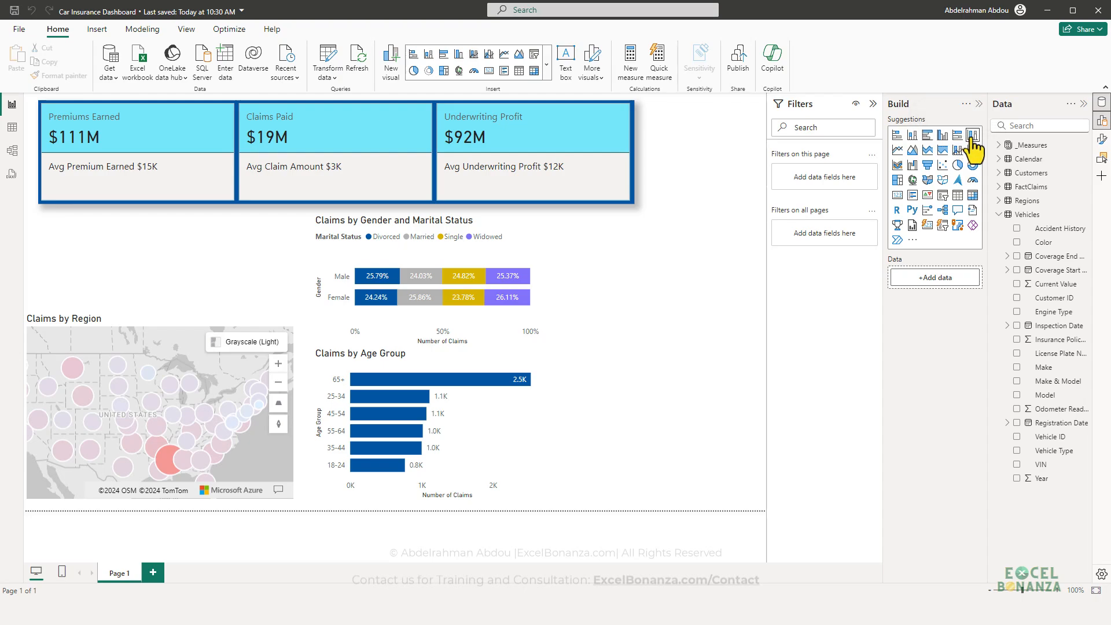
left_click(928, 137)
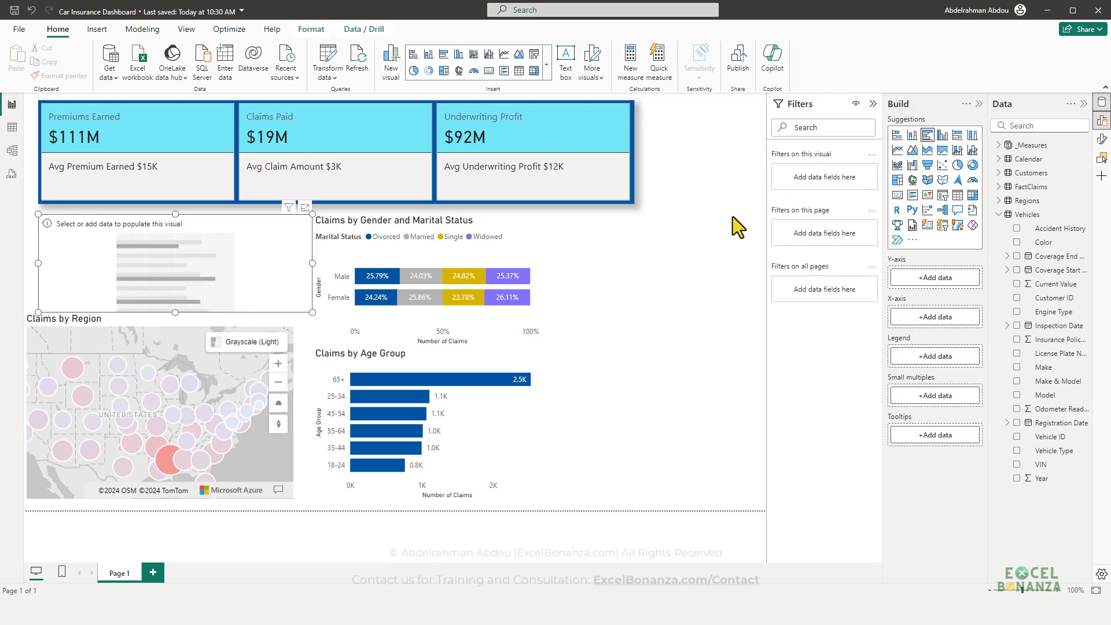
left_click_drag(241, 278, 734, 278)
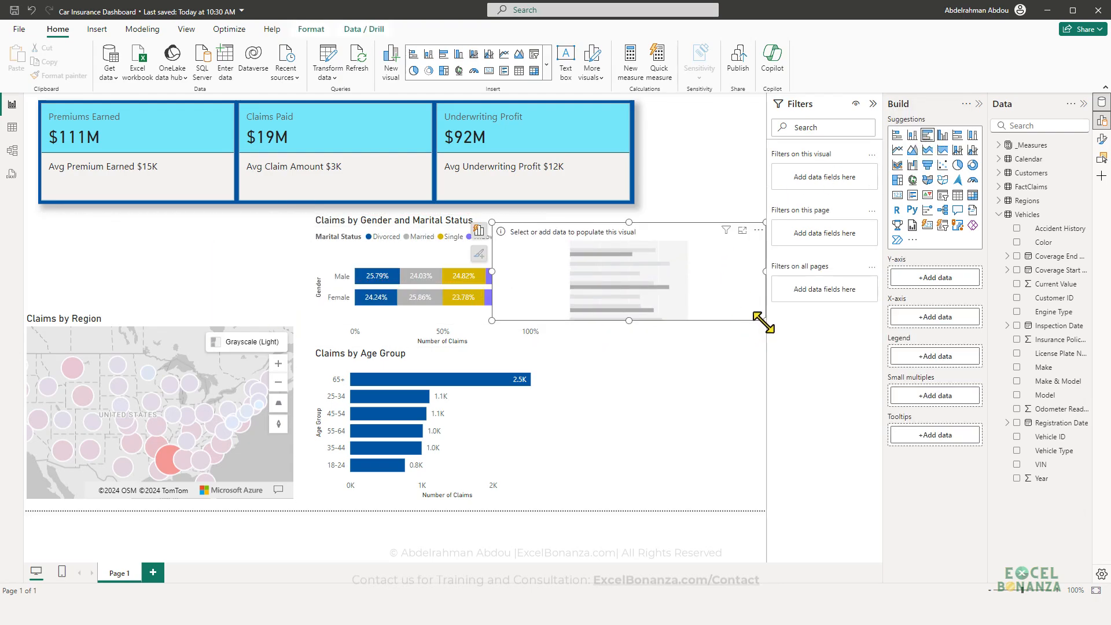
left_click_drag(764, 323, 727, 489)
left_click_drag(671, 391, 709, 416)
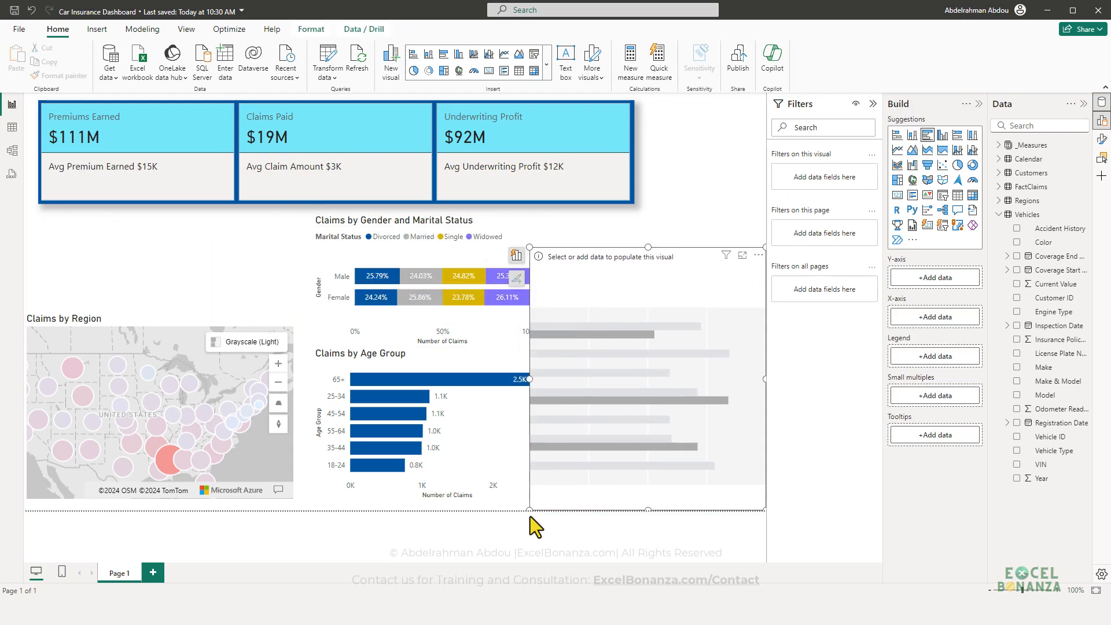
left_click_drag(530, 510, 548, 496)
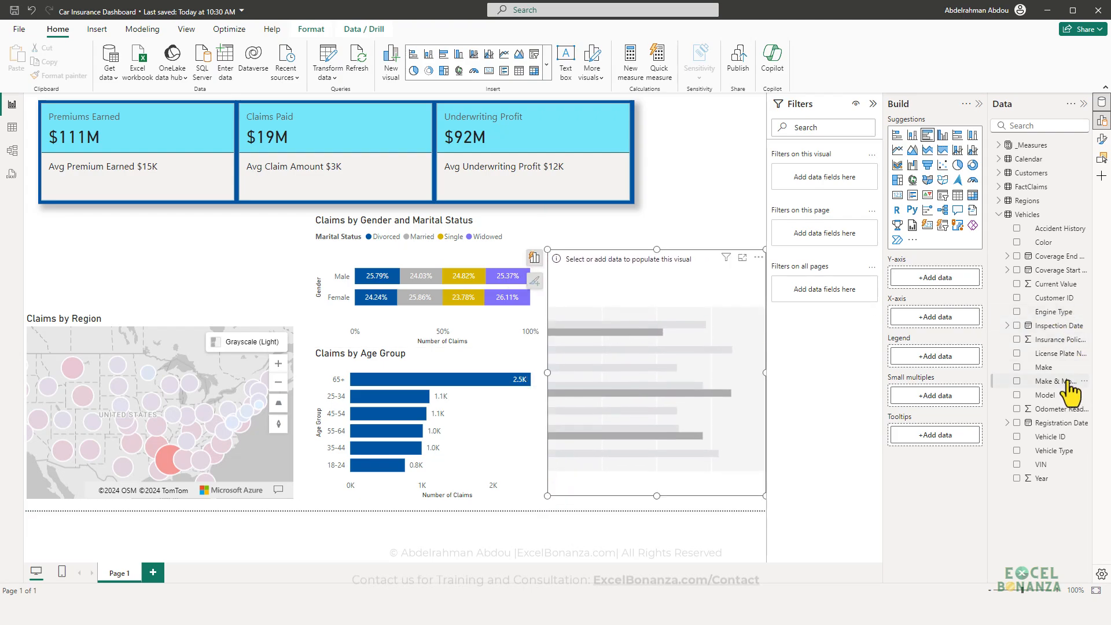
Step: Plot Claims Paid on the new bar chart's X-axis by Make & Model on its Y-axis
left_click_drag(1061, 382, 732, 333)
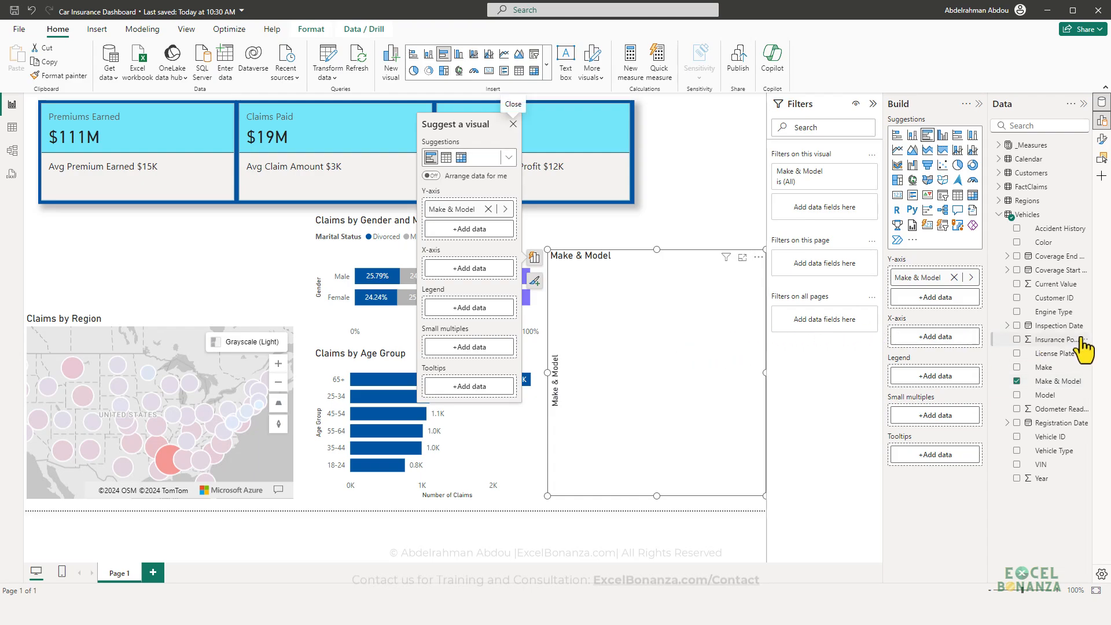
left_click(1014, 188)
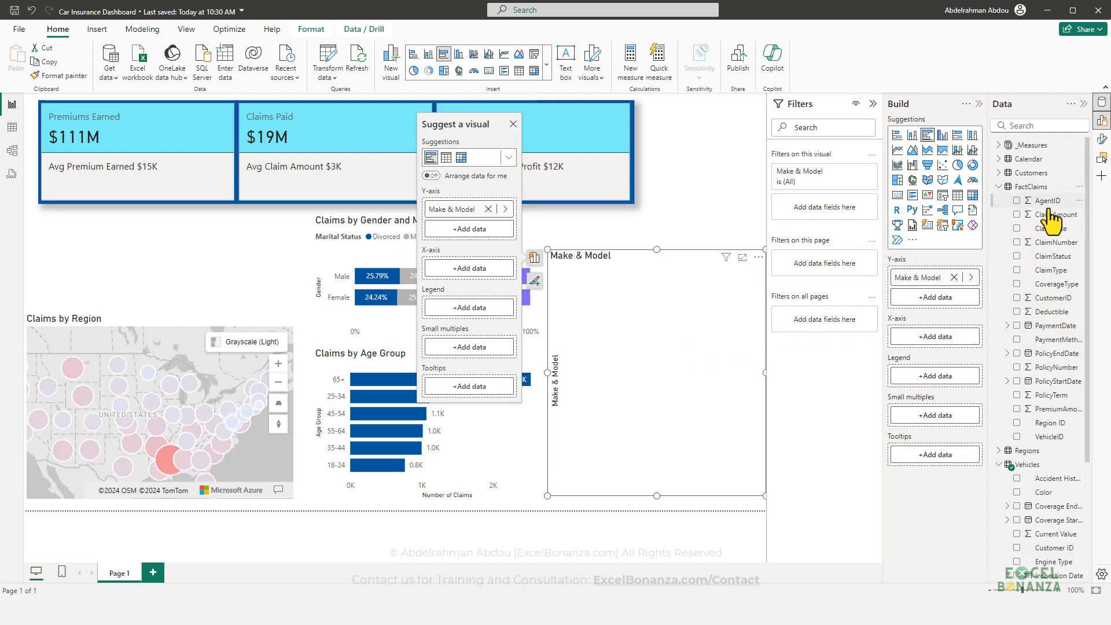
left_click(1005, 187)
left_click(999, 145)
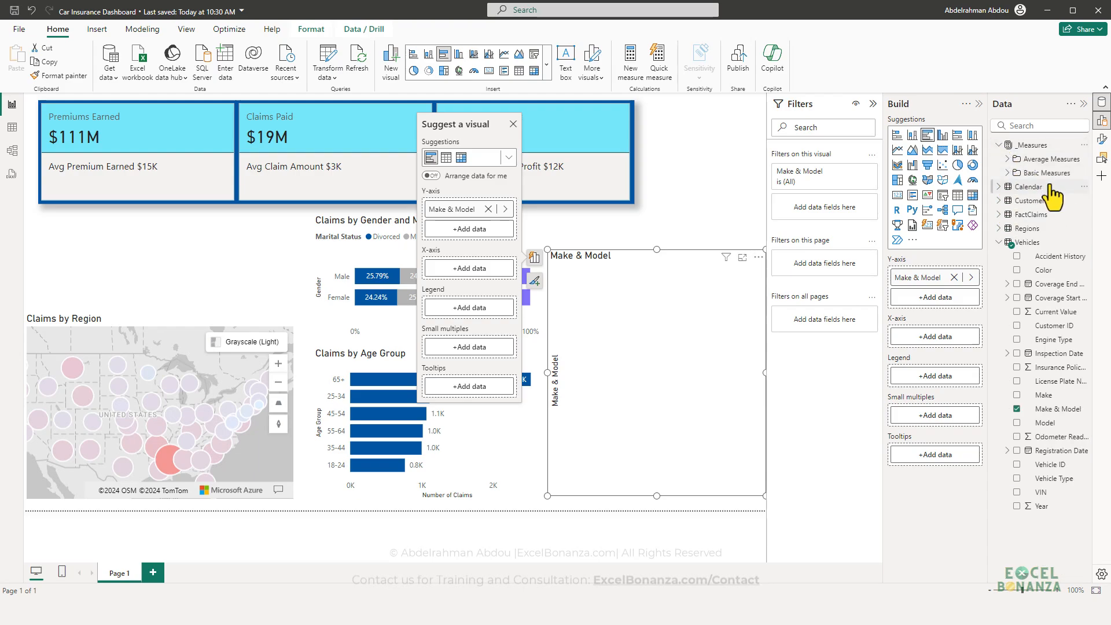
left_click(1008, 172)
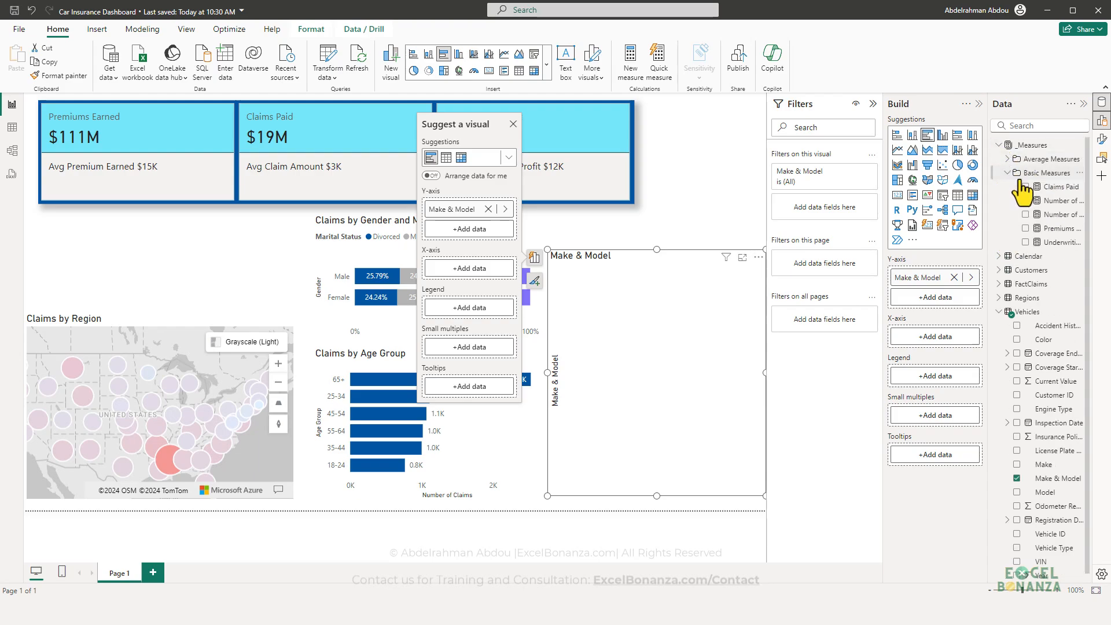
left_click_drag(1052, 187, 1068, 214)
left_click_drag(884, 242, 851, 306)
left_click_drag(1063, 188, 640, 344)
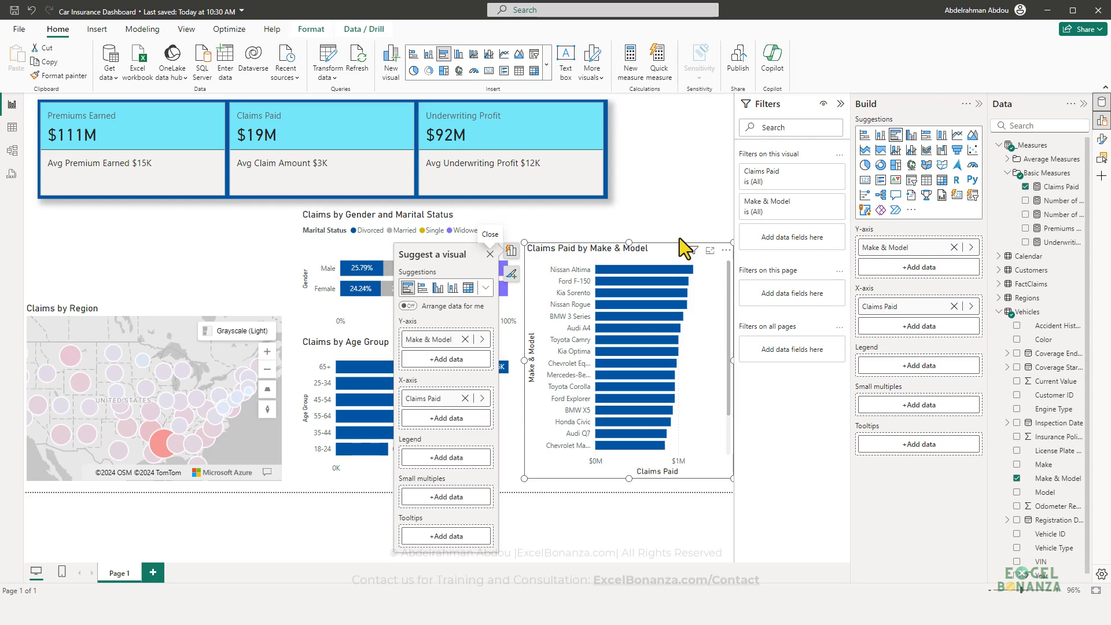
Step: Filter the bar chart's Make & Model field with Top N to show the top 10 items by Claims Paid
left_click(819, 204)
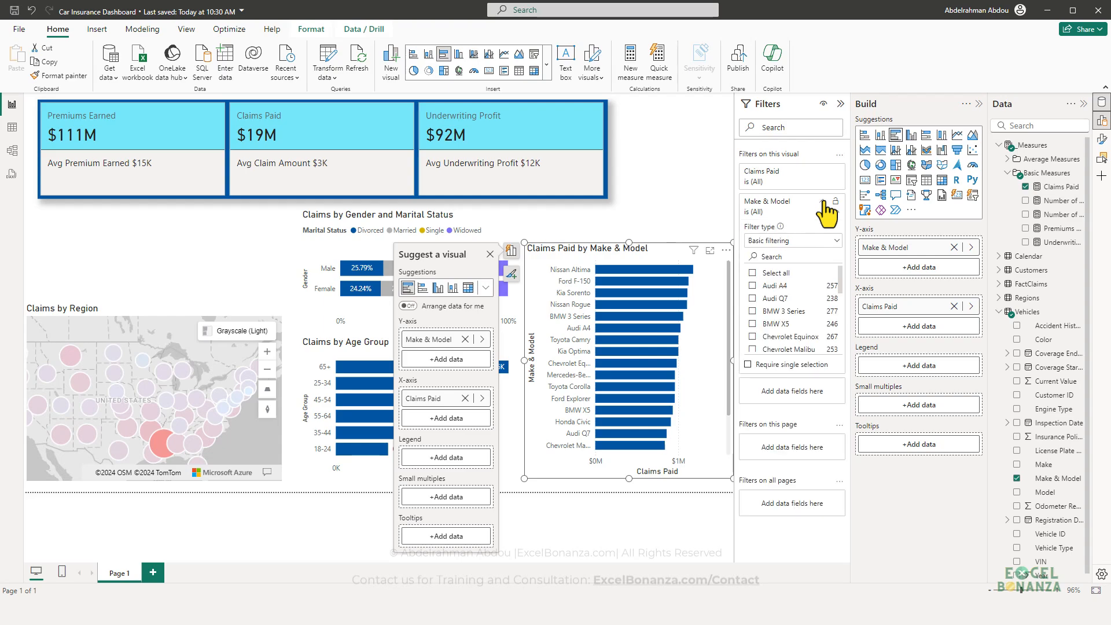
left_click(805, 243)
left_click(769, 285)
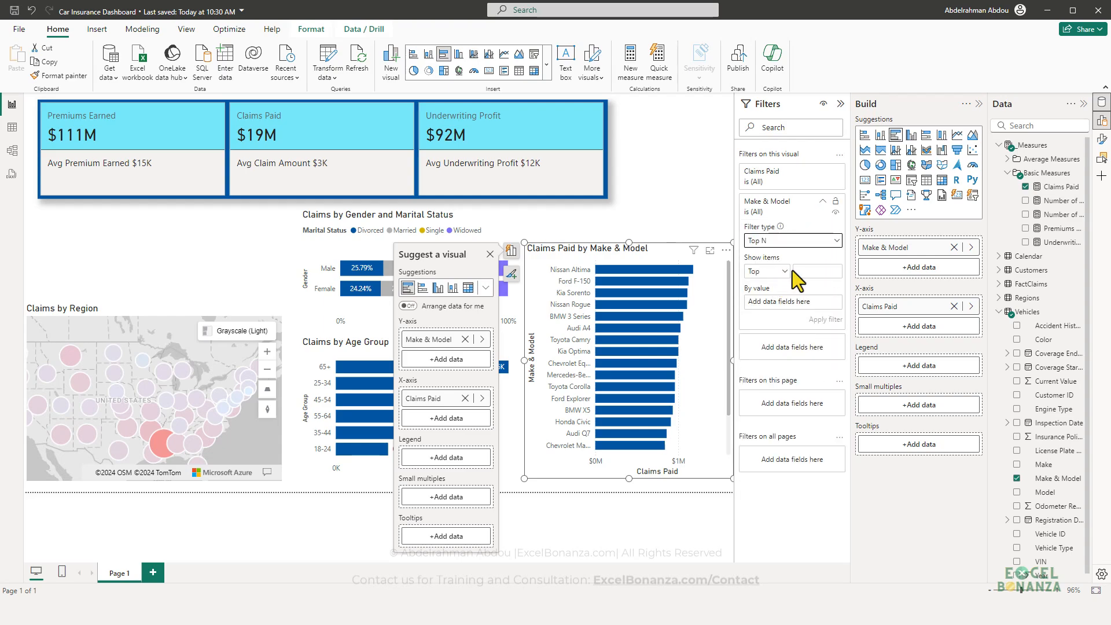
left_click(815, 270)
type("10")
left_click_drag(1029, 186, 789, 302)
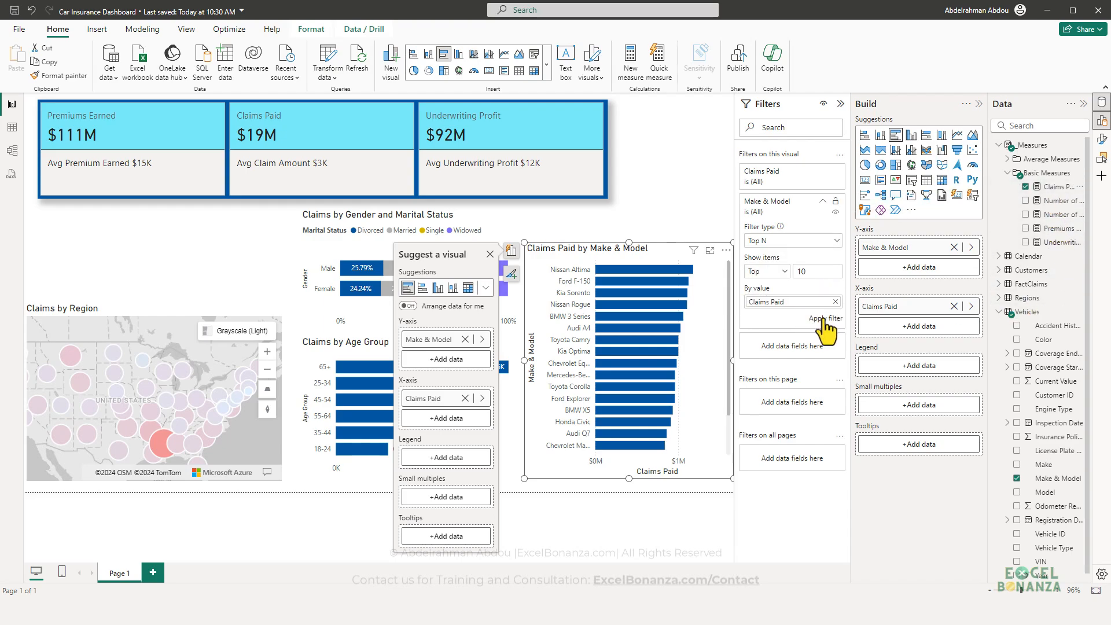
left_click(818, 318)
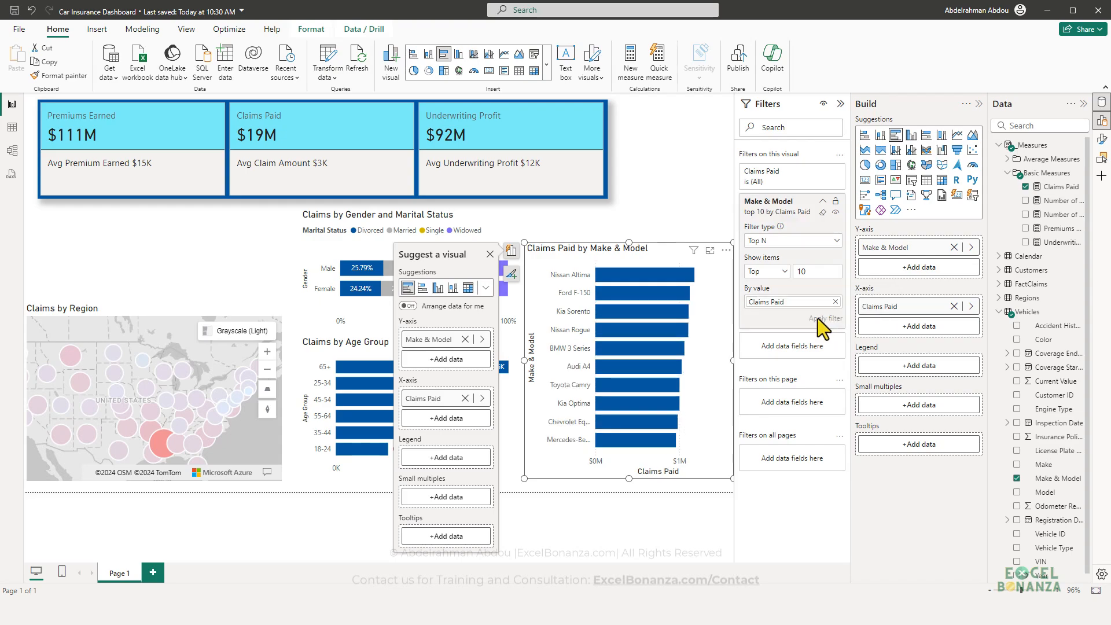
left_click(654, 246)
left_click(641, 249)
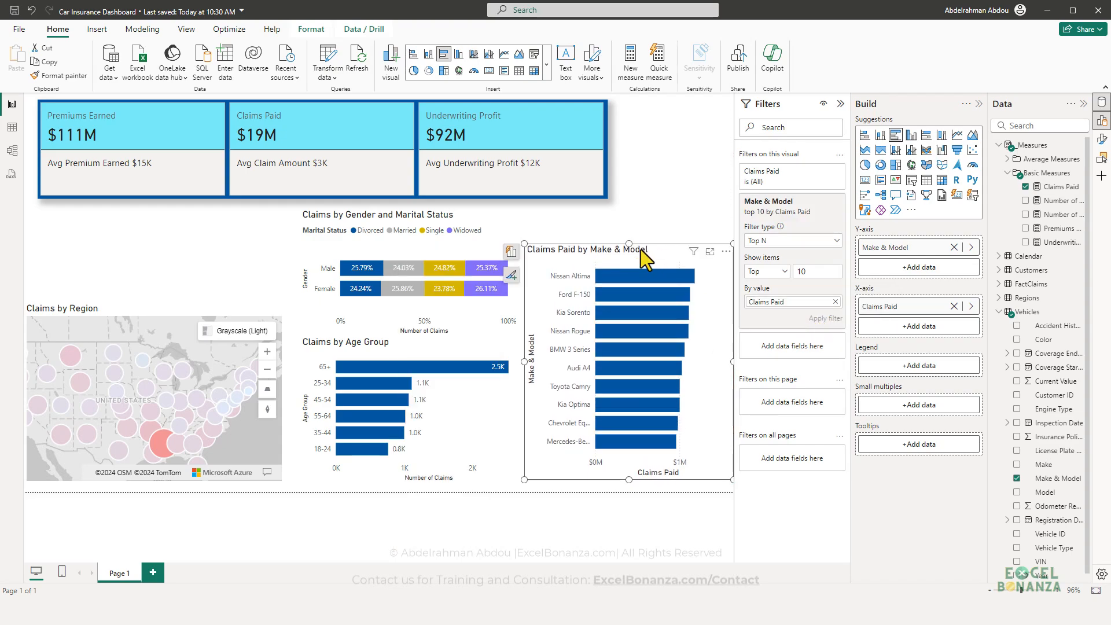
left_click(660, 217)
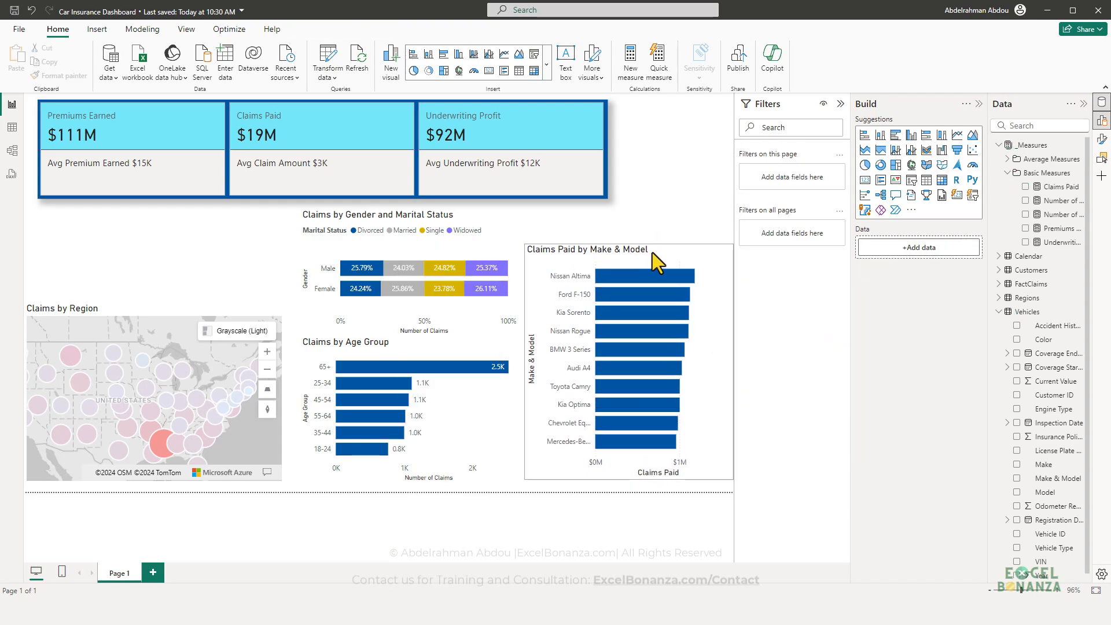
Step: Add a new measure to the Basic Measures folder and name it Claim of Frequency
left_click(685, 263)
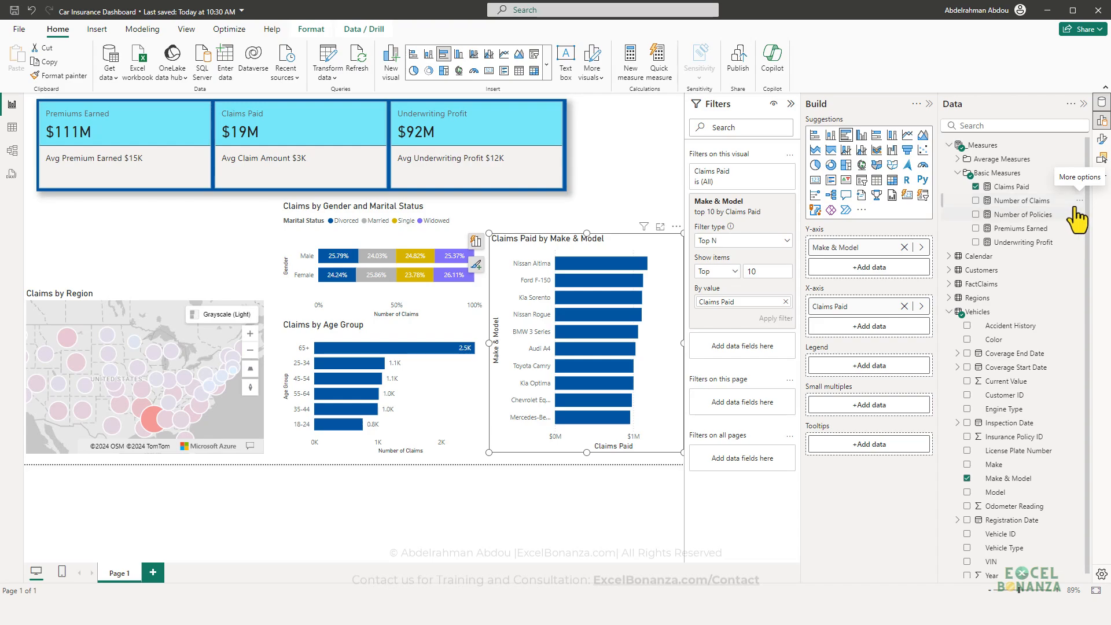
left_click(1079, 201)
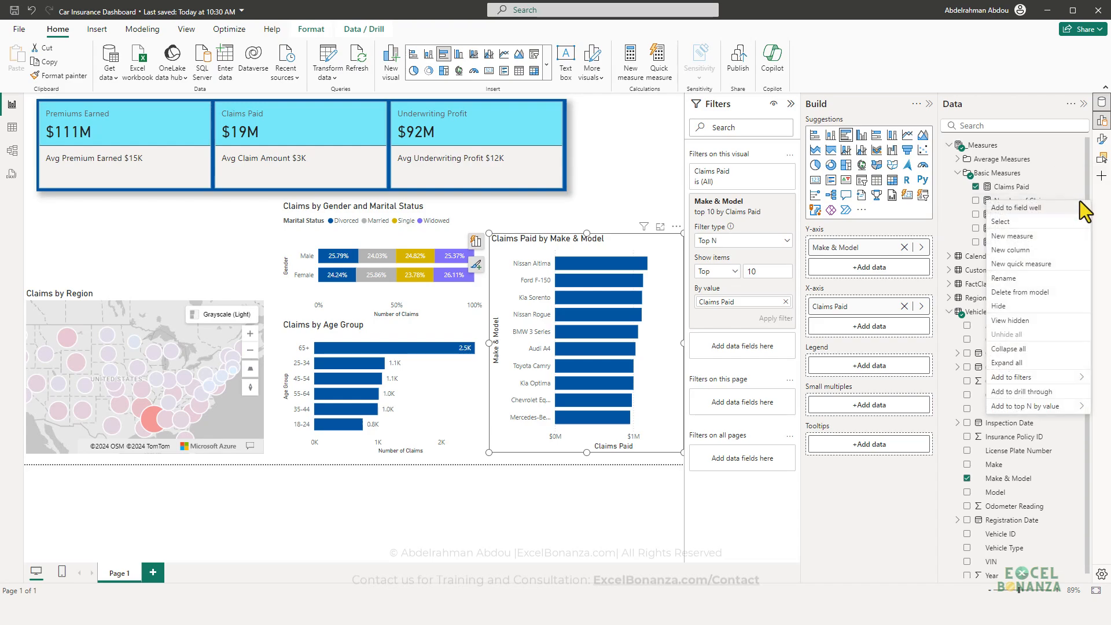
left_click(1047, 242)
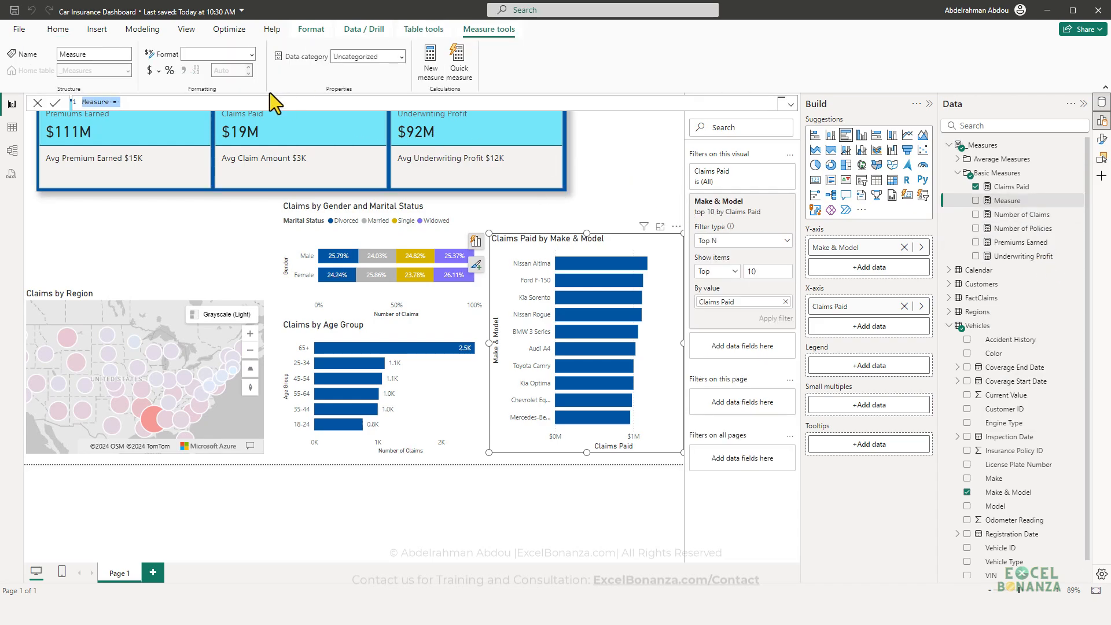
type("NUmber")
key("BackSpace")
key("BackSpace")
key("BackSpace")
key("BackSpace")
key("BackSpace")
type("Claim of Frequency = divi")
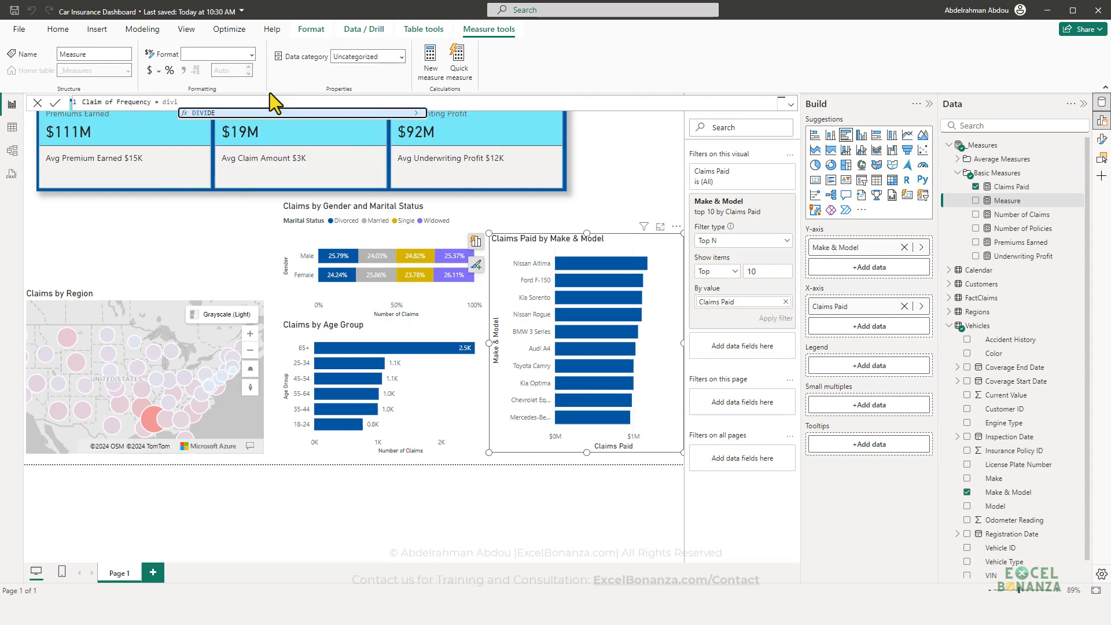
Step: Define the Claim of Frequency measure as DIVIDE([Number of Claims],[Number of Policies]) and commit it
key("Tab")
type("c")
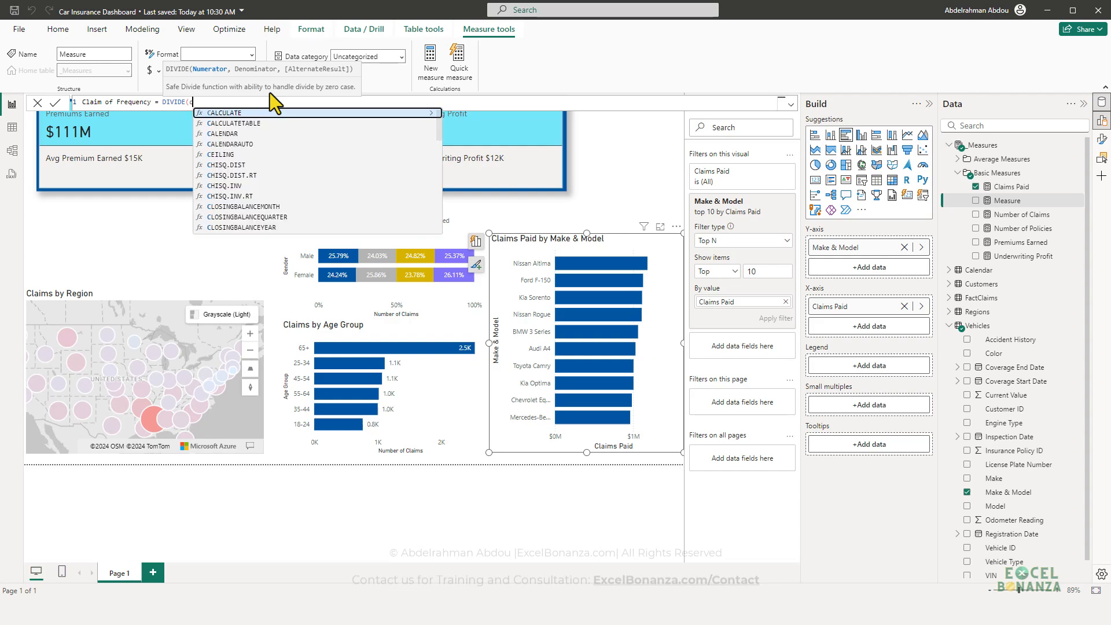
type("laim")
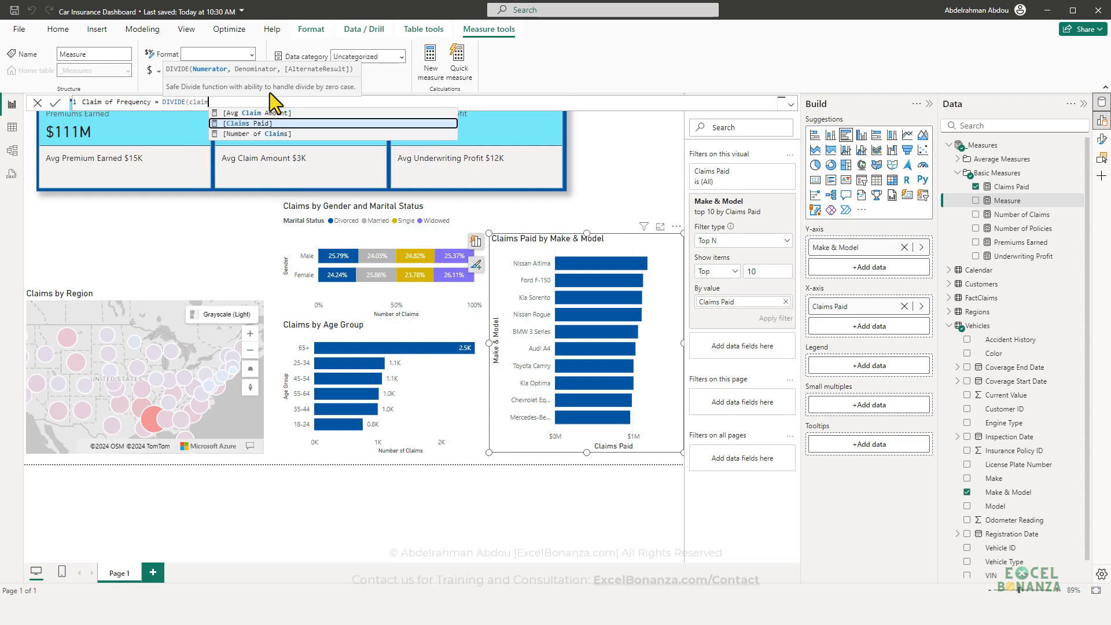
key("Down")
key("Tab")
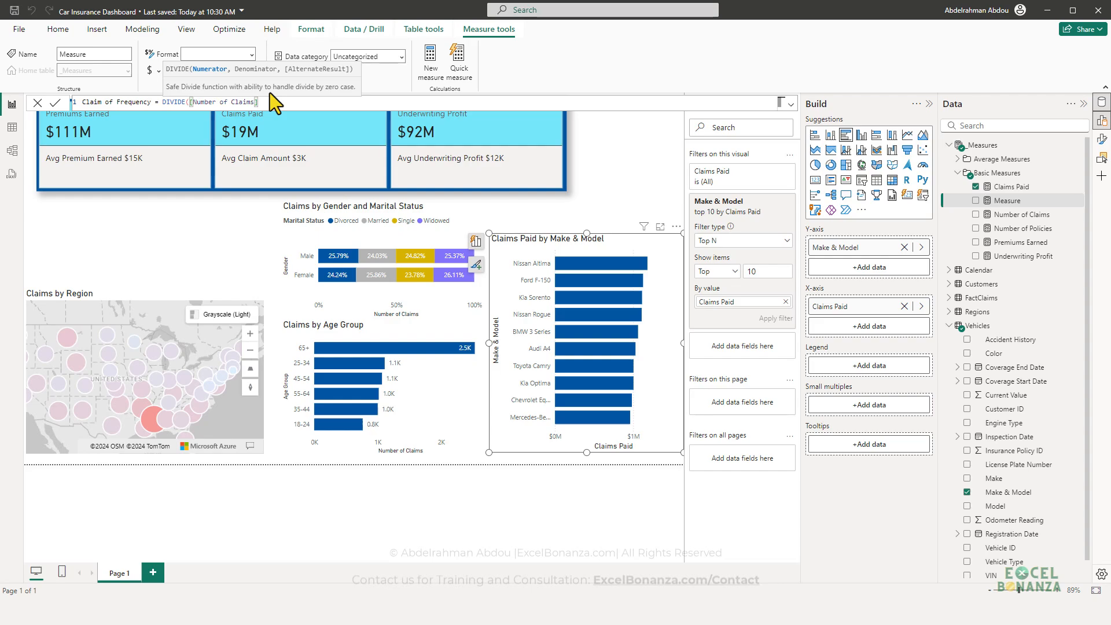
type(",po")
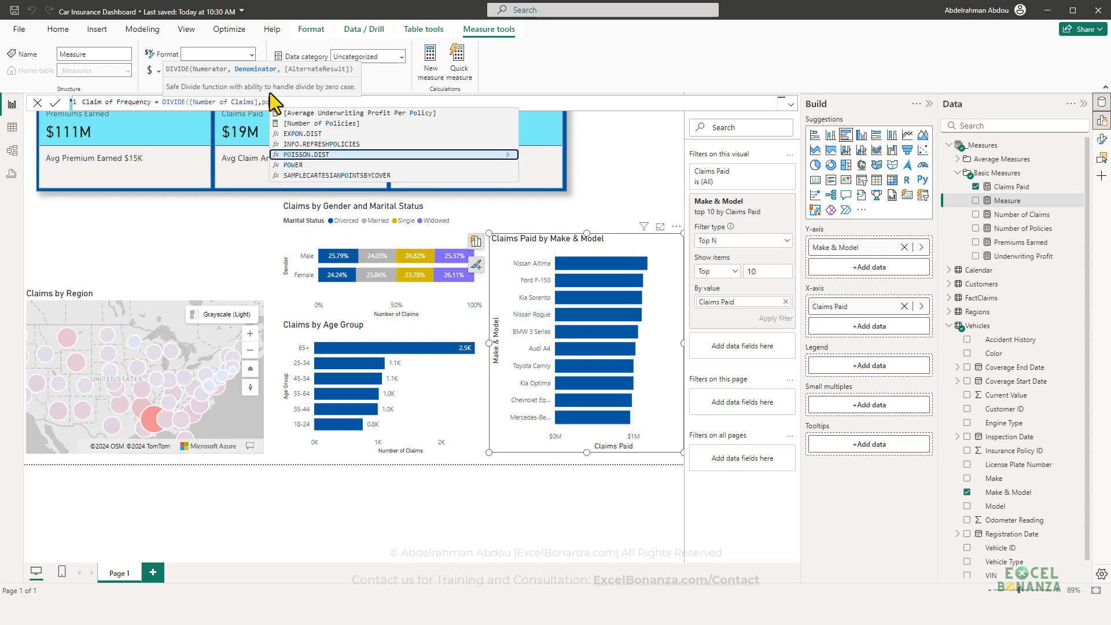
key("Down")
key("Tab")
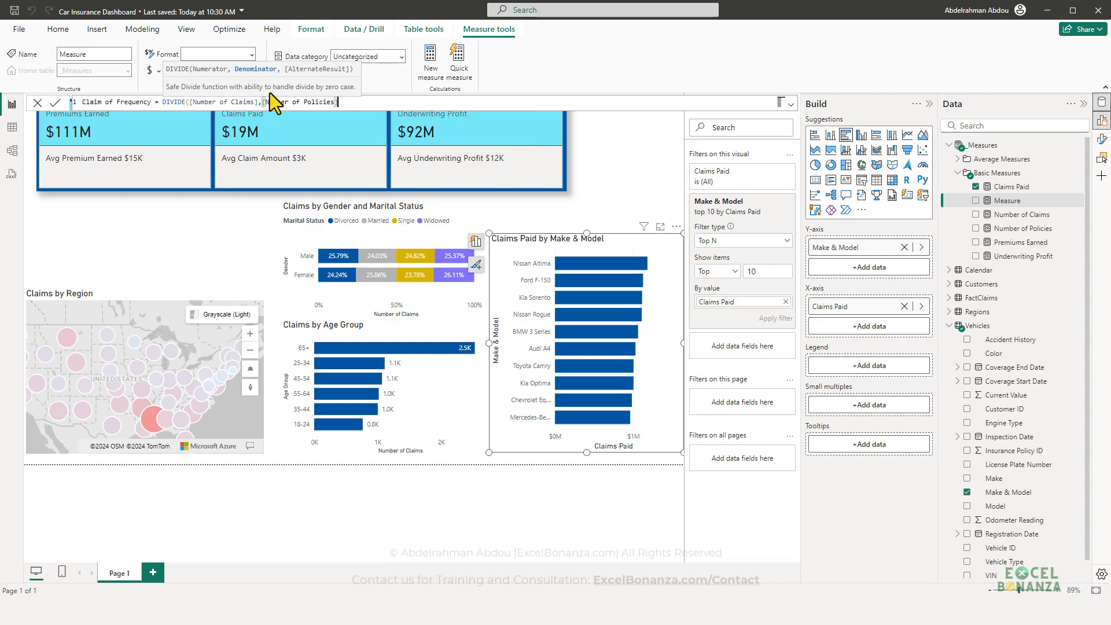
type(")")
key("Return")
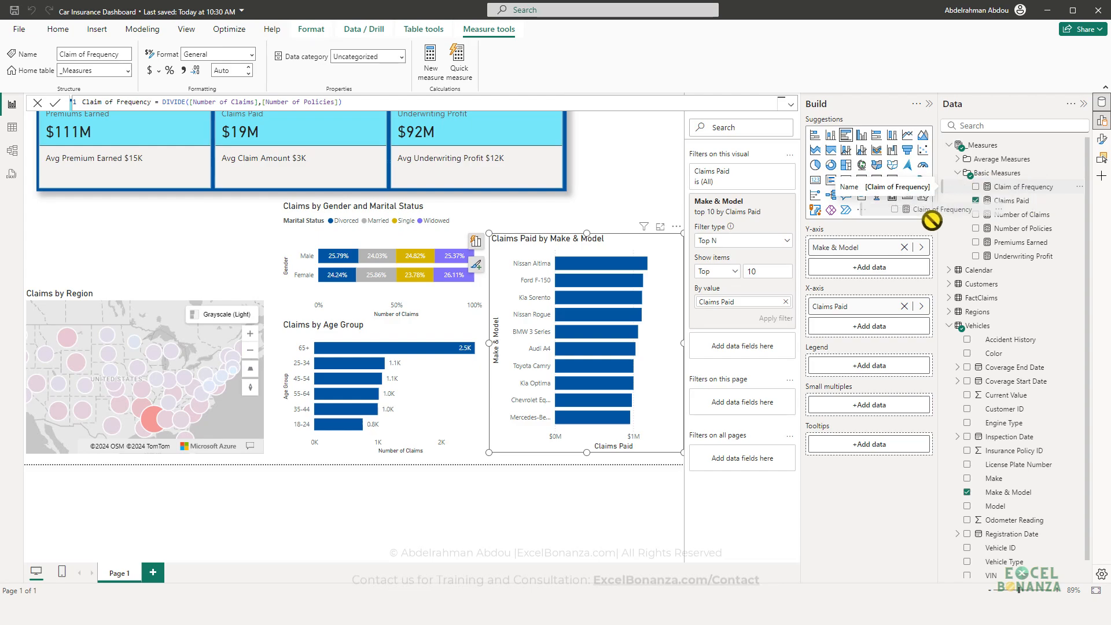
Step: Add Claim of Frequency to the bar chart's X-axis alongside Claims Paid, and shift the chart slightly up and make it taller
left_click_drag(1022, 191, 883, 335)
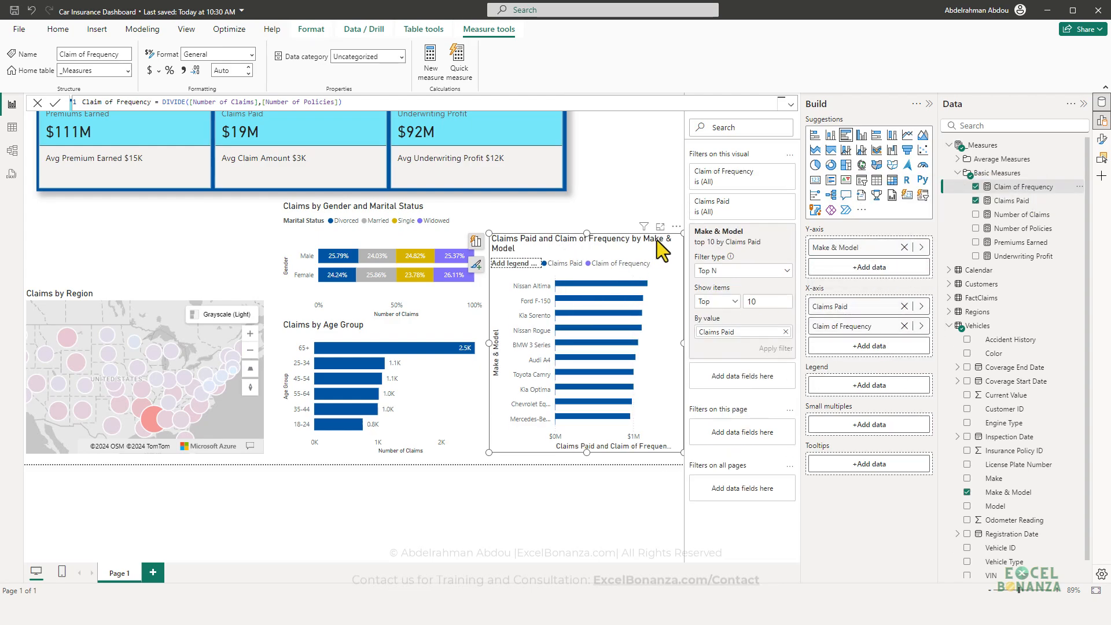
left_click_drag(656, 241, 677, 236)
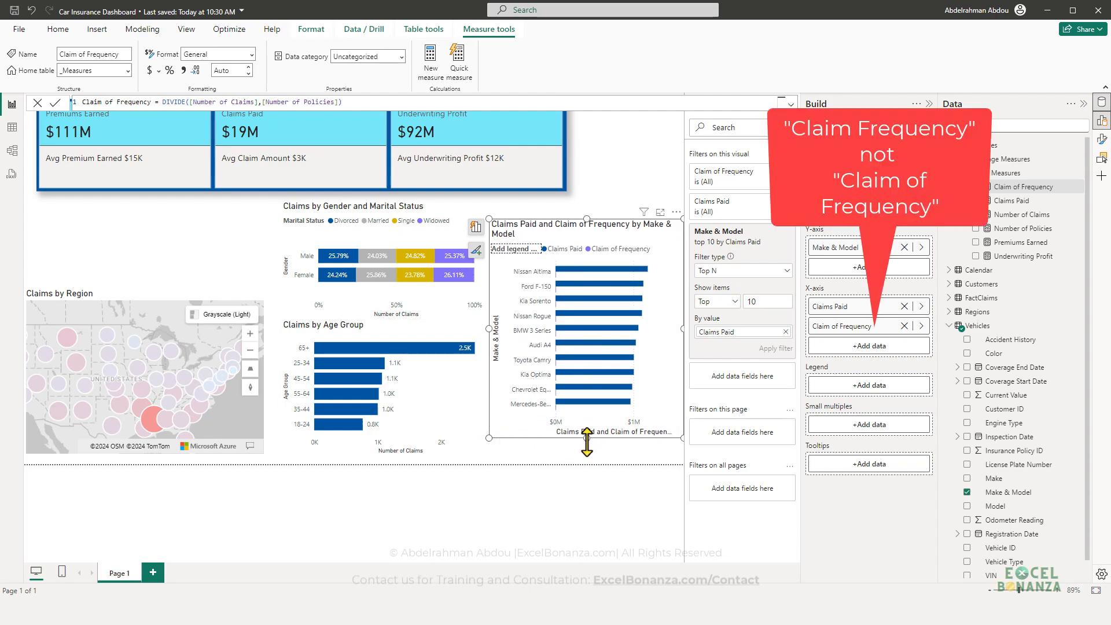
left_click_drag(584, 438, 591, 455)
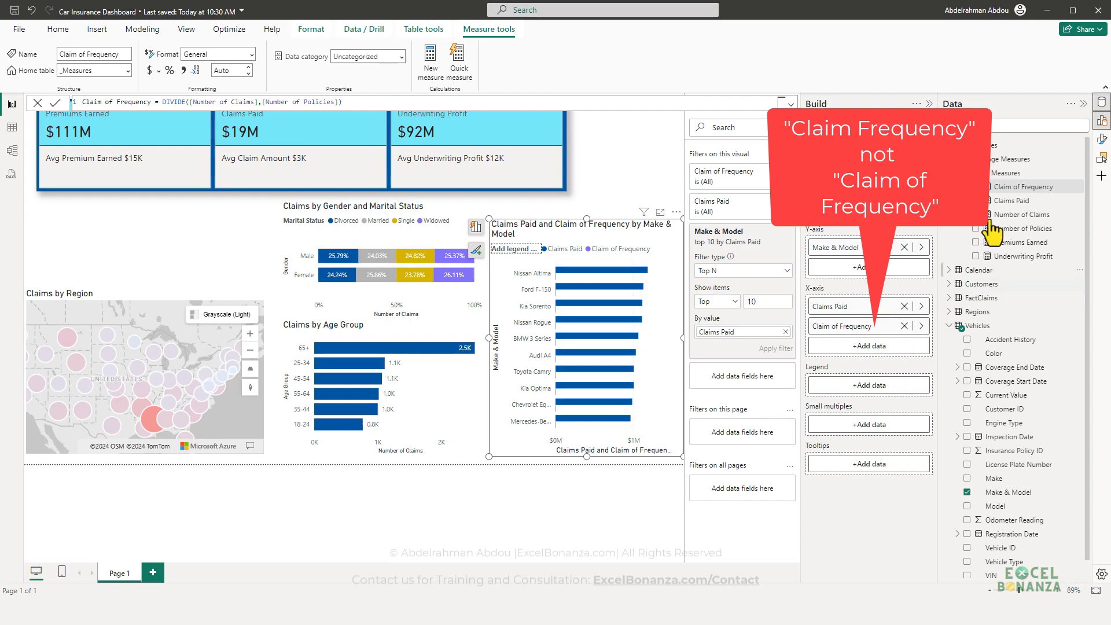
Step: Turn on the bar chart's data labels and format the Claim of Frequency measure as a percentage
left_click(1101, 140)
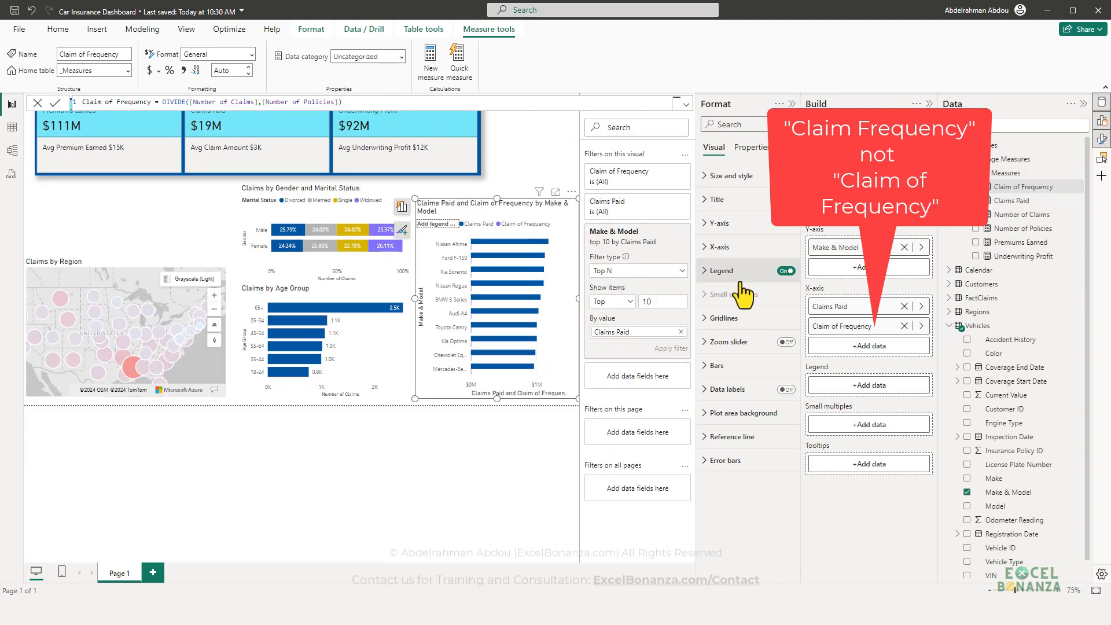
left_click(786, 389)
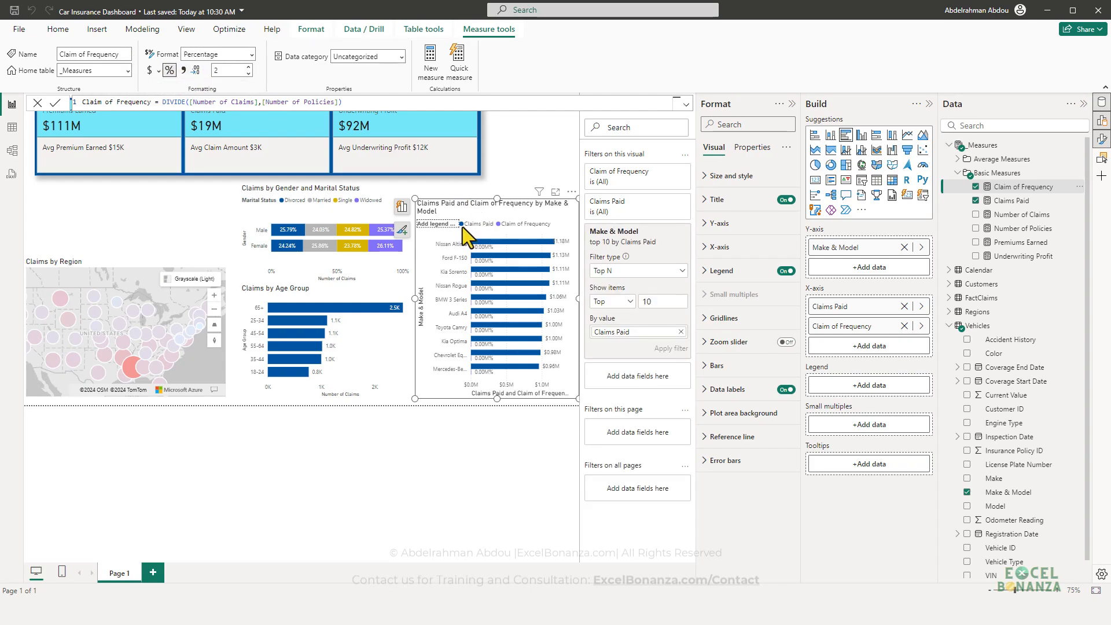
Step: Try to set the Claim of Frequency percentage to 0 decimal places
left_click(220, 72)
type("0")
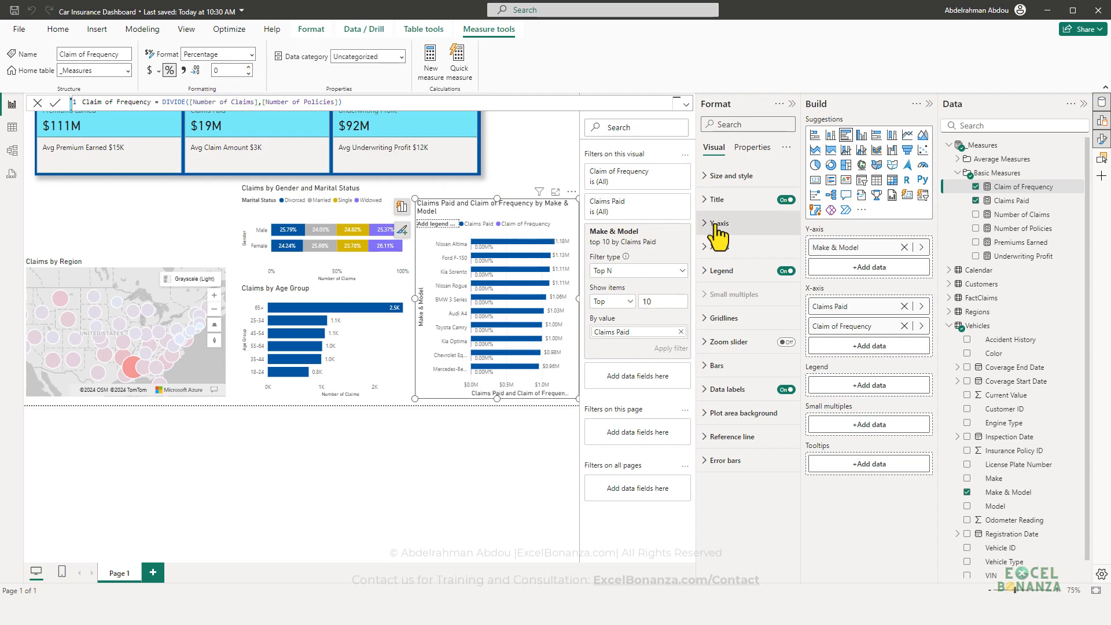
key("alt")
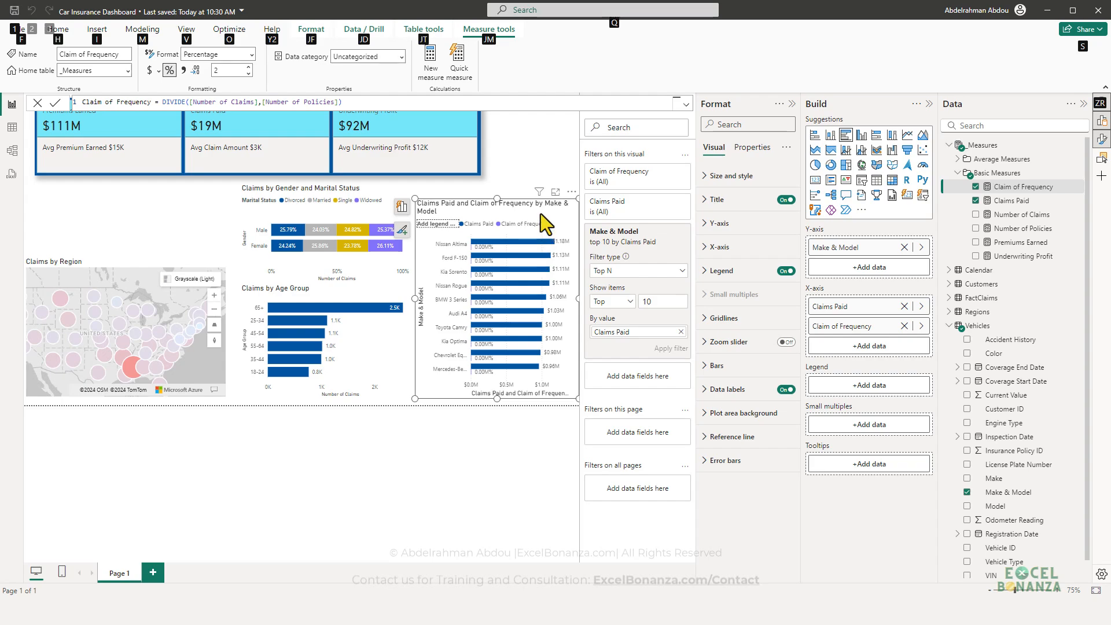
key("Escape")
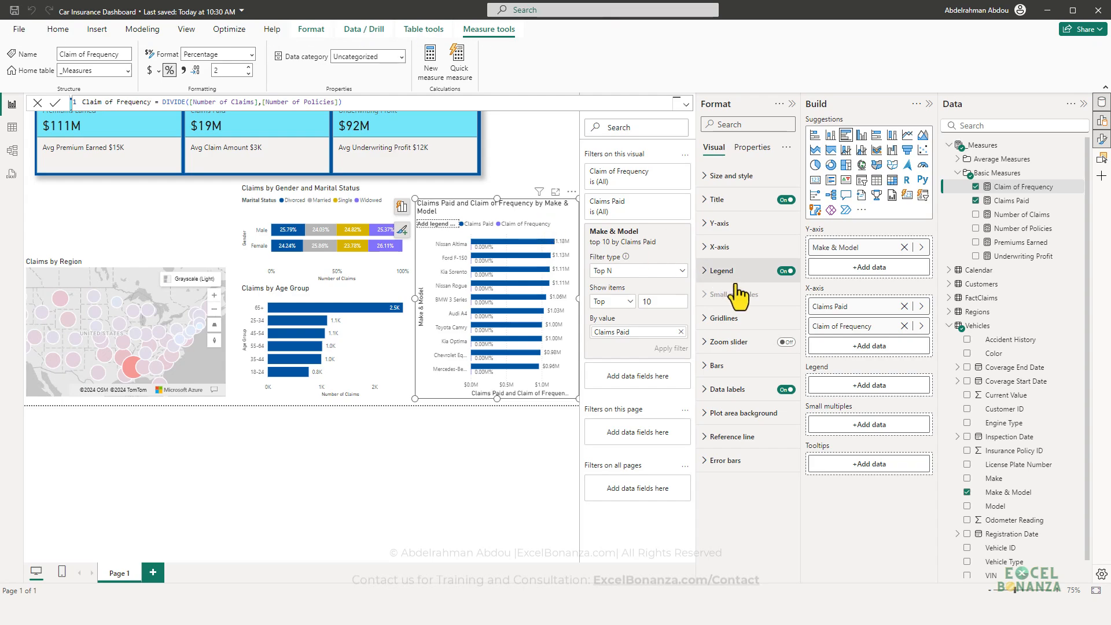
Step: Set the display units of the bar chart's X-axis values to None
left_click(704, 247)
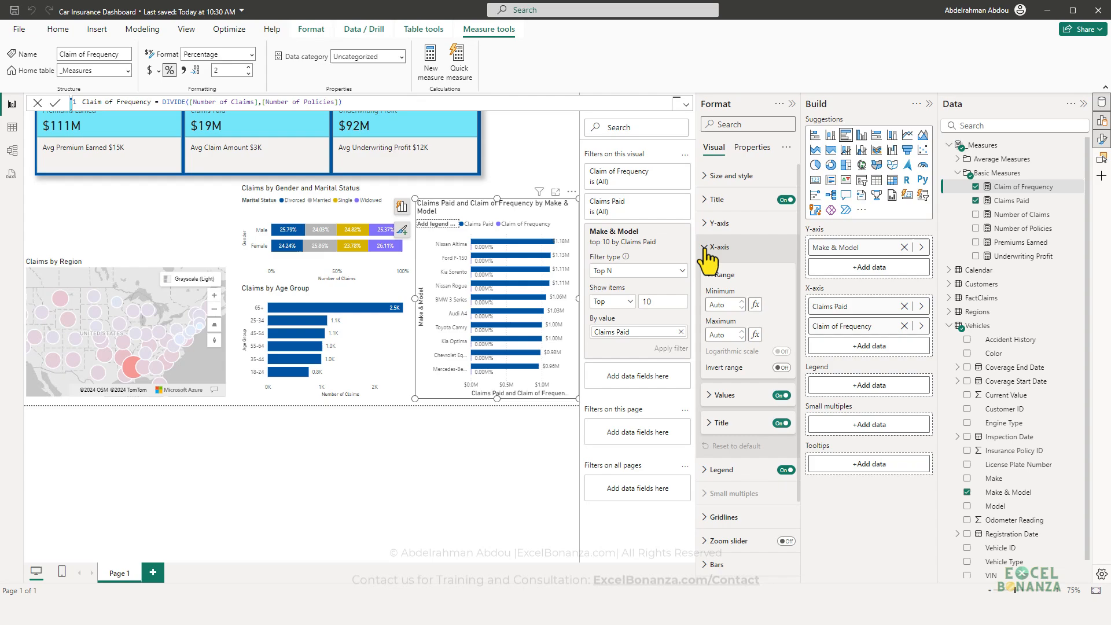
left_click(721, 395)
scroll(755, 377, "down", 2)
left_click(744, 387)
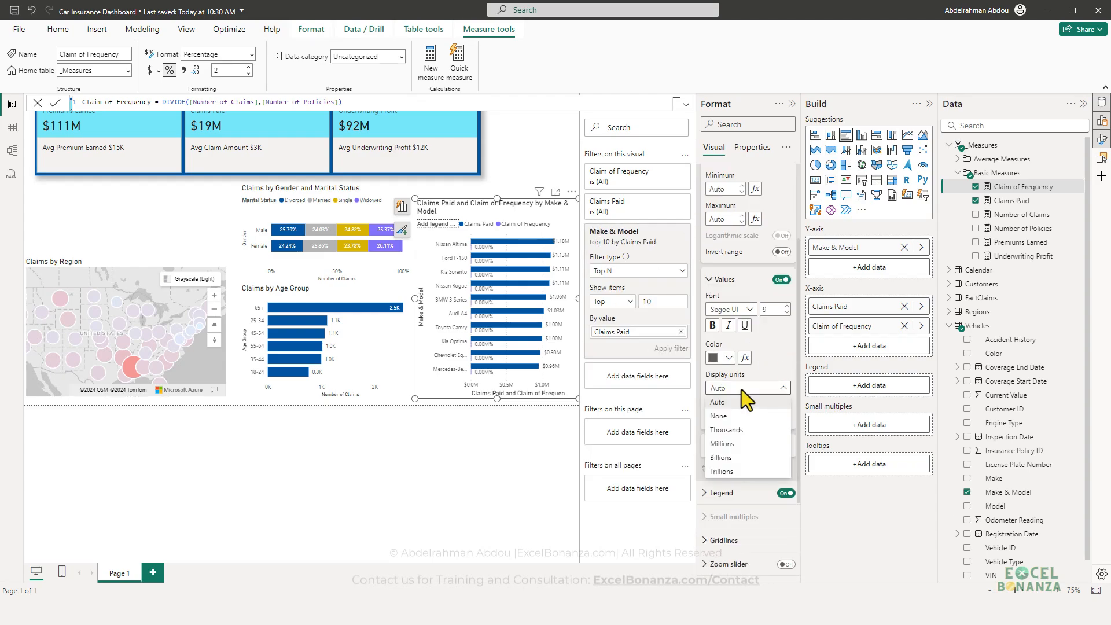
left_click(731, 402)
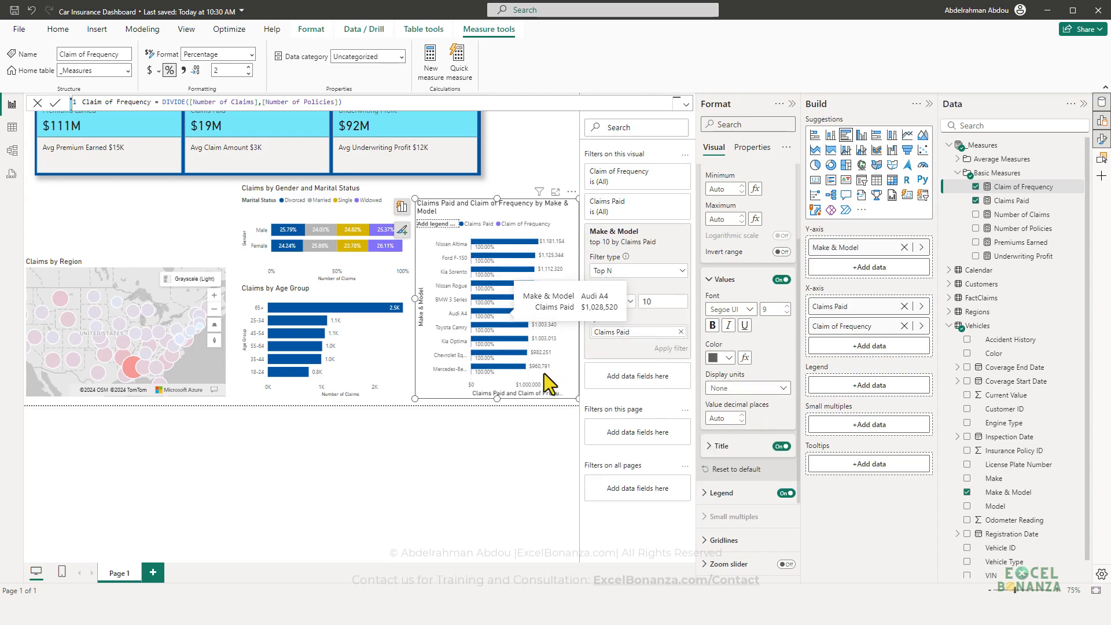
left_click(503, 273)
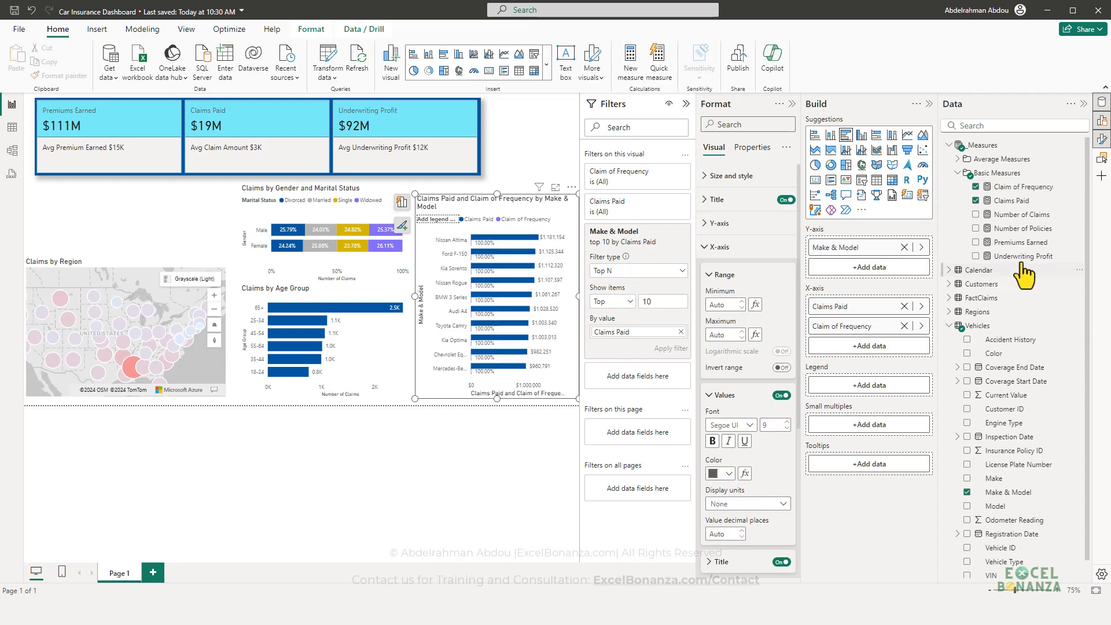
Step: Replace the COUNTROWS expression in the Number of Claims measure with the DISTINCTCOUNT function
left_click(1023, 215)
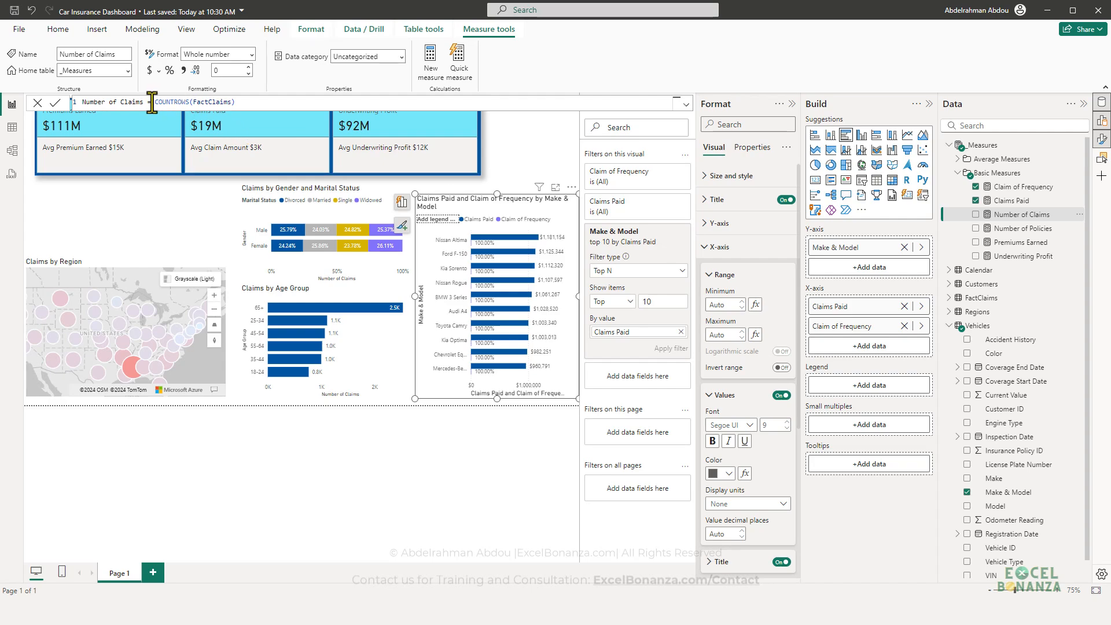
left_click_drag(155, 102, 327, 113)
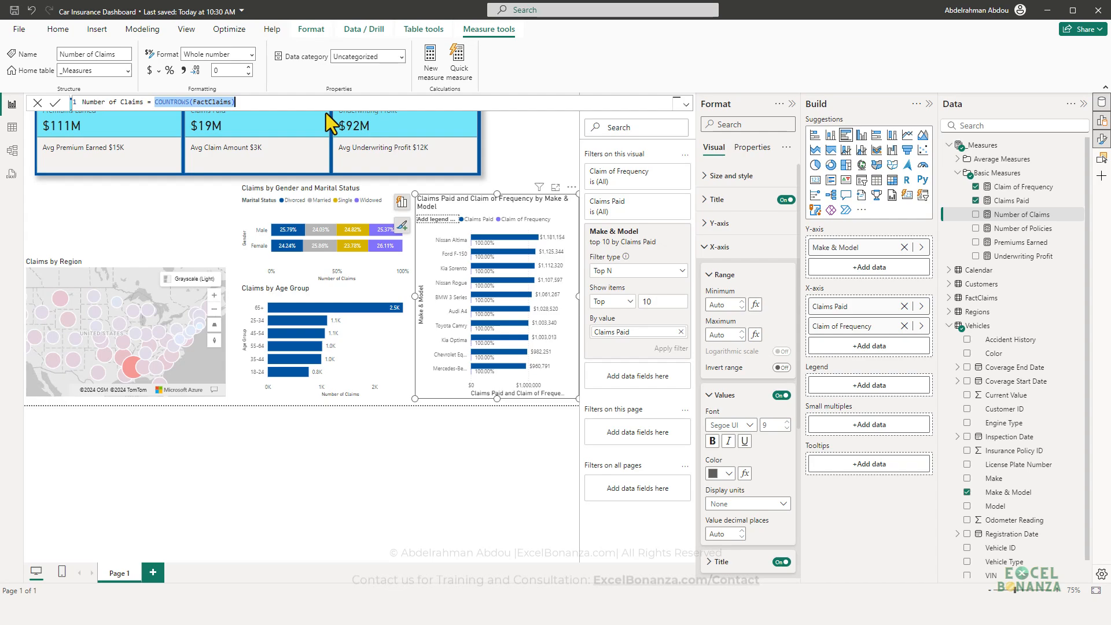
type("Disc")
key("BackSpace")
type("tinc")
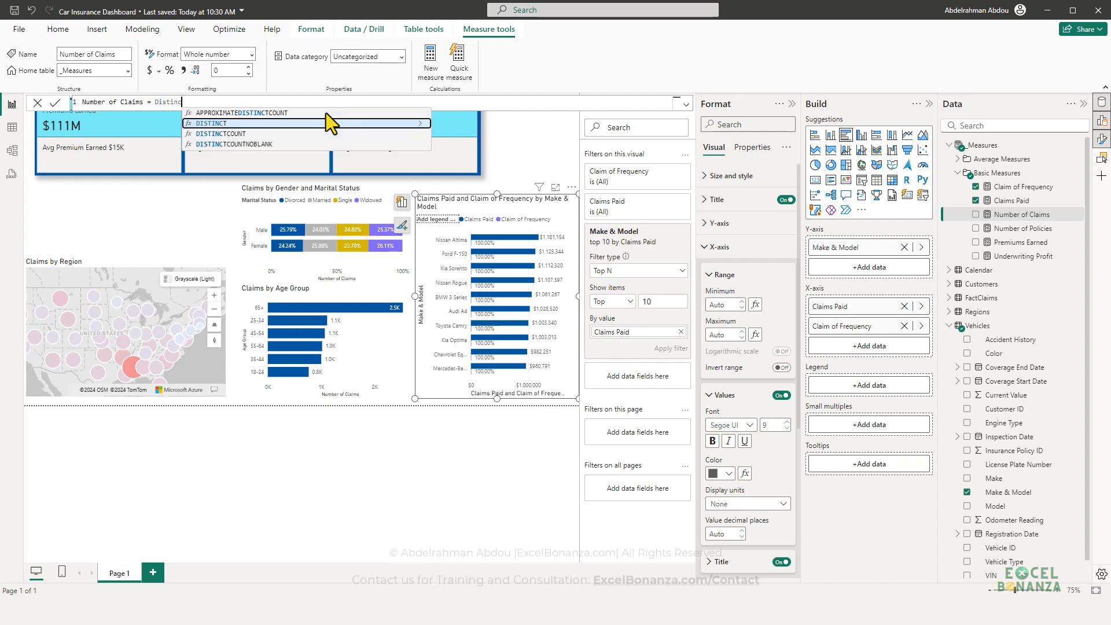
key("Down")
key("Tab")
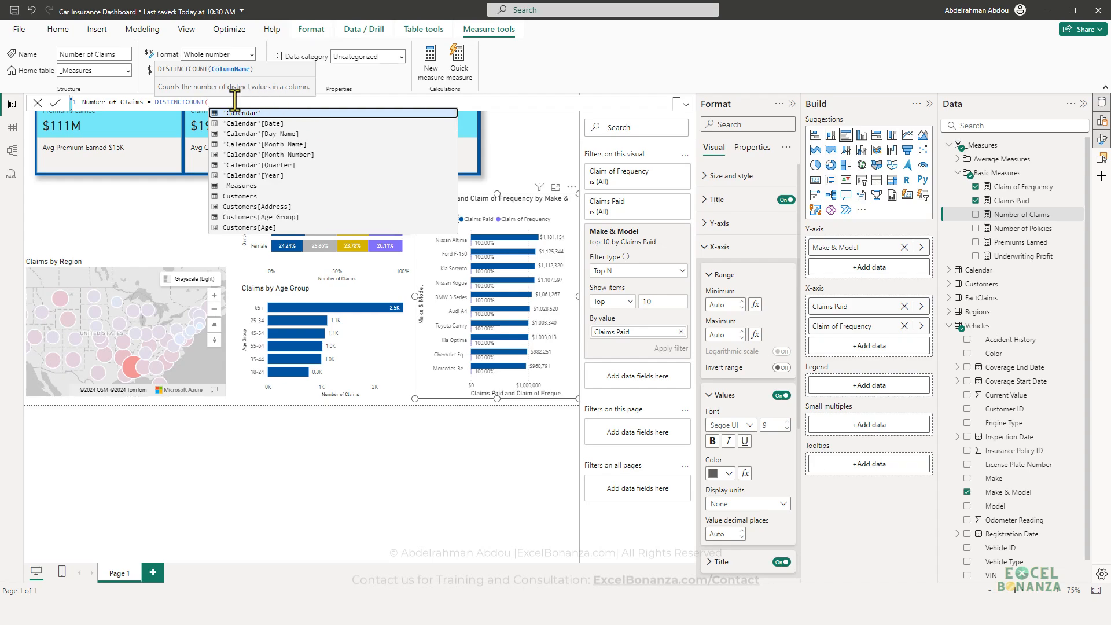
Step: Complete the Number of Claims formula as DISTINCTCOUNT(FactClaims[ClaimNumber]) and commit it
type("claims")
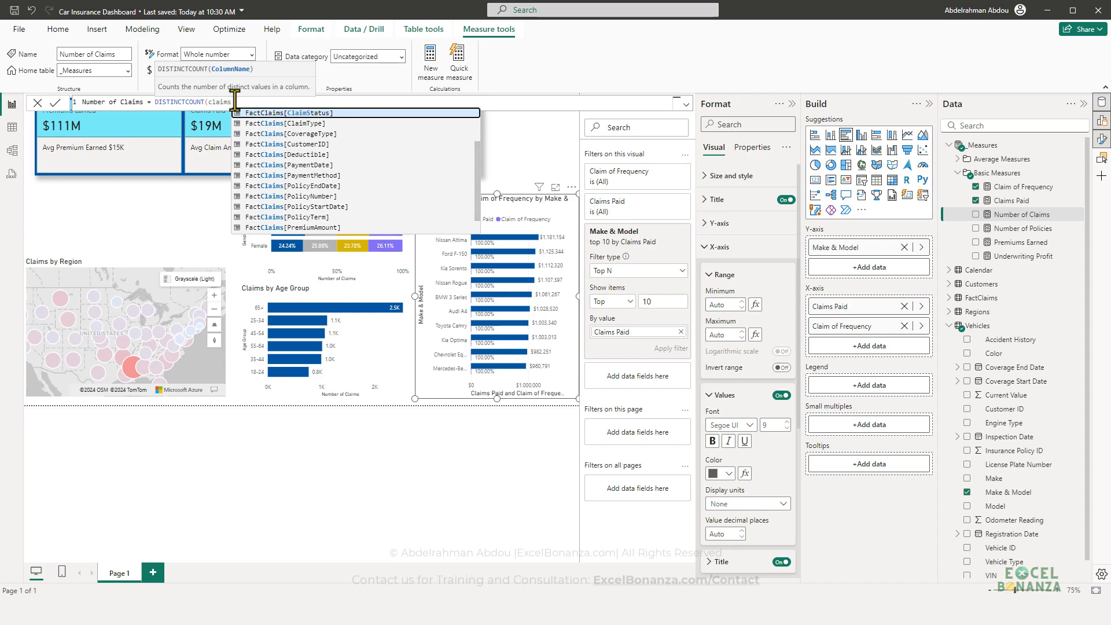
key("Down")
key("Up")
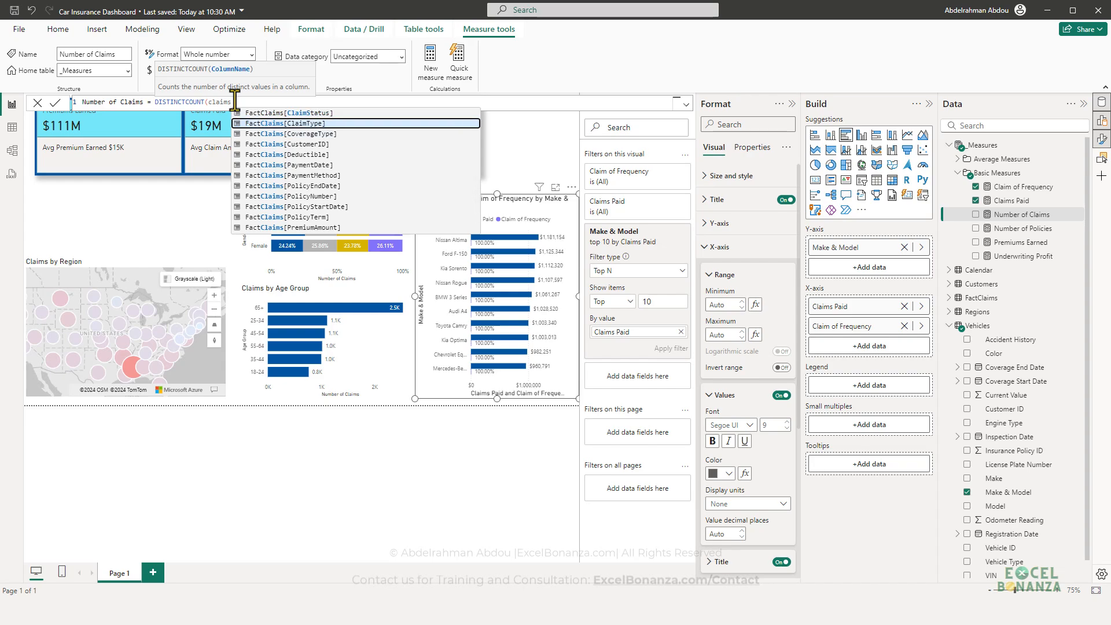
key("BackSpace")
key("BackSpace")
key("BackSpace")
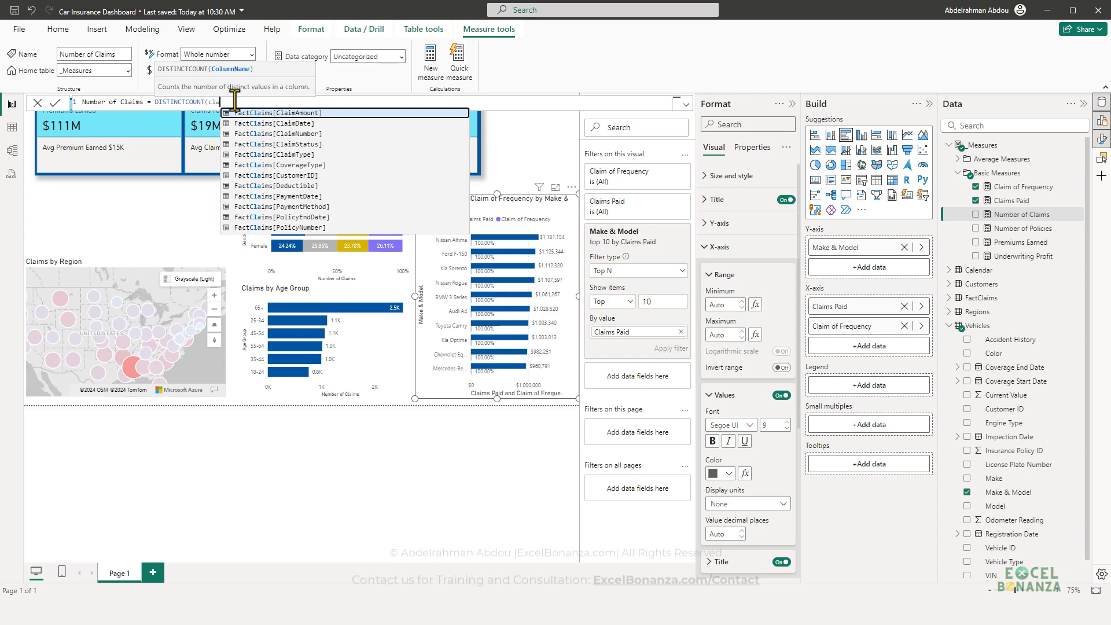
key("Down")
key("Down")
key("Tab")
type(")")
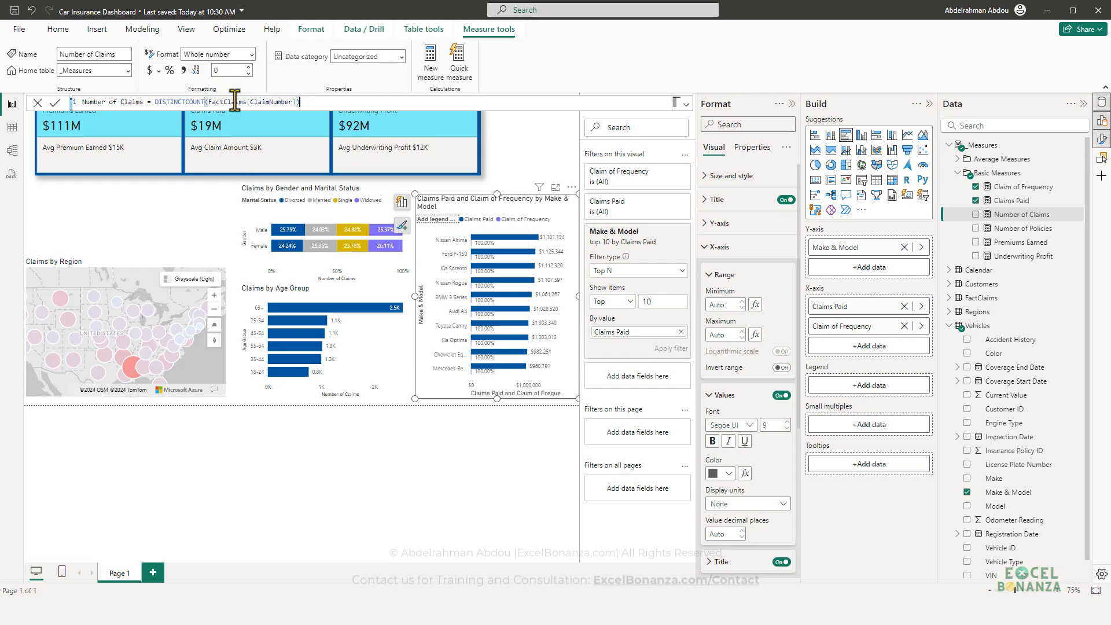
key("Return")
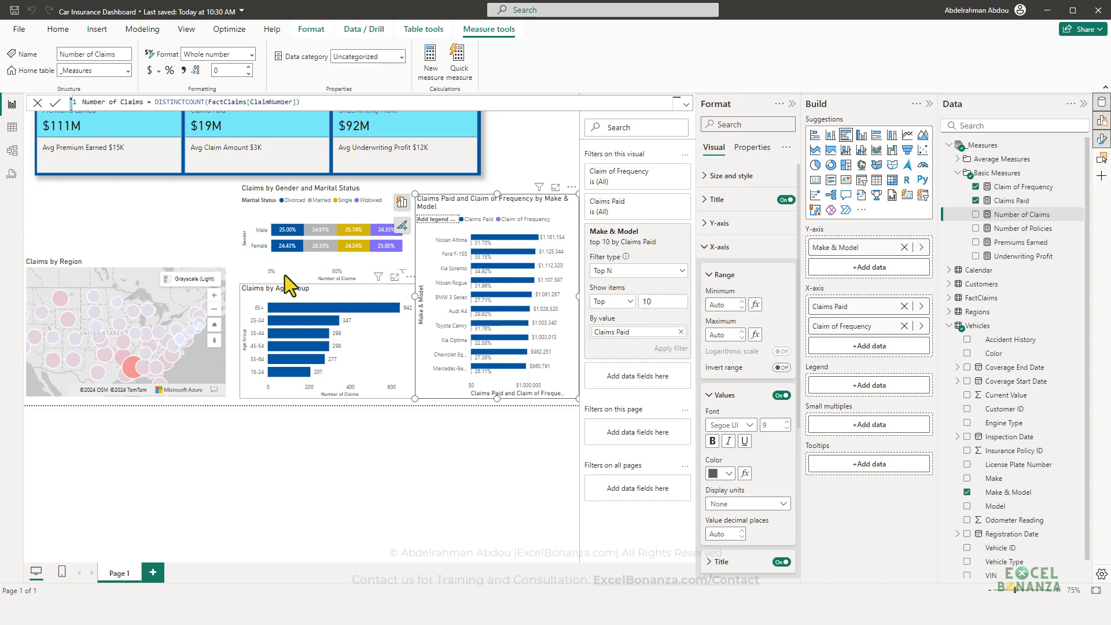
Step: Check the Top 10 Cars chart in the reference dashboard image and bring up the Claim of Frequency measure's definition
mouse_move(935, 611)
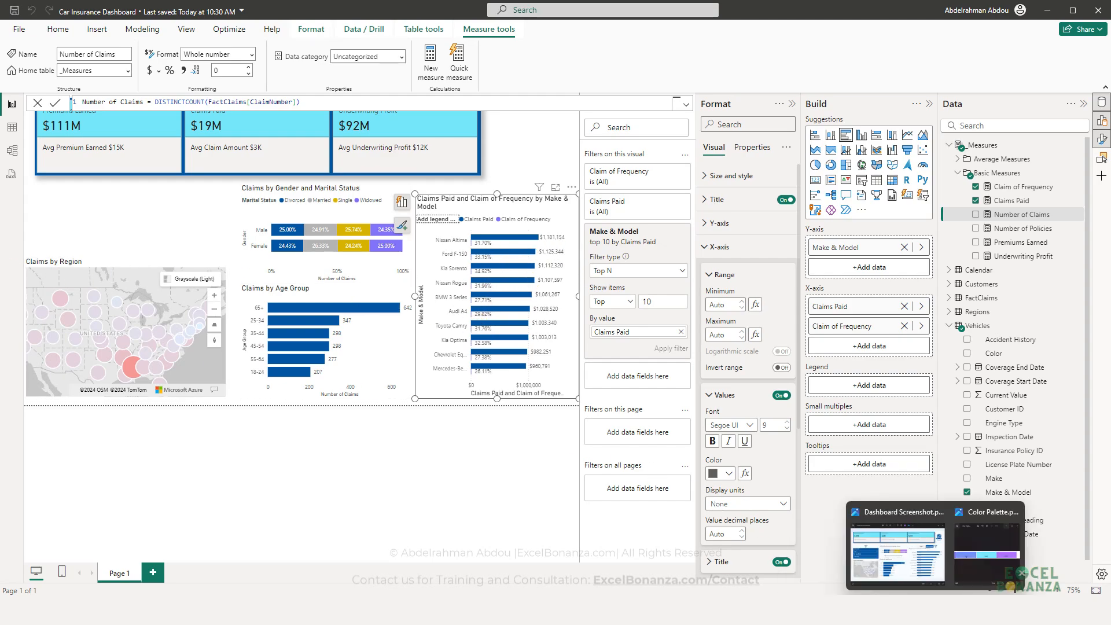
left_click(920, 547)
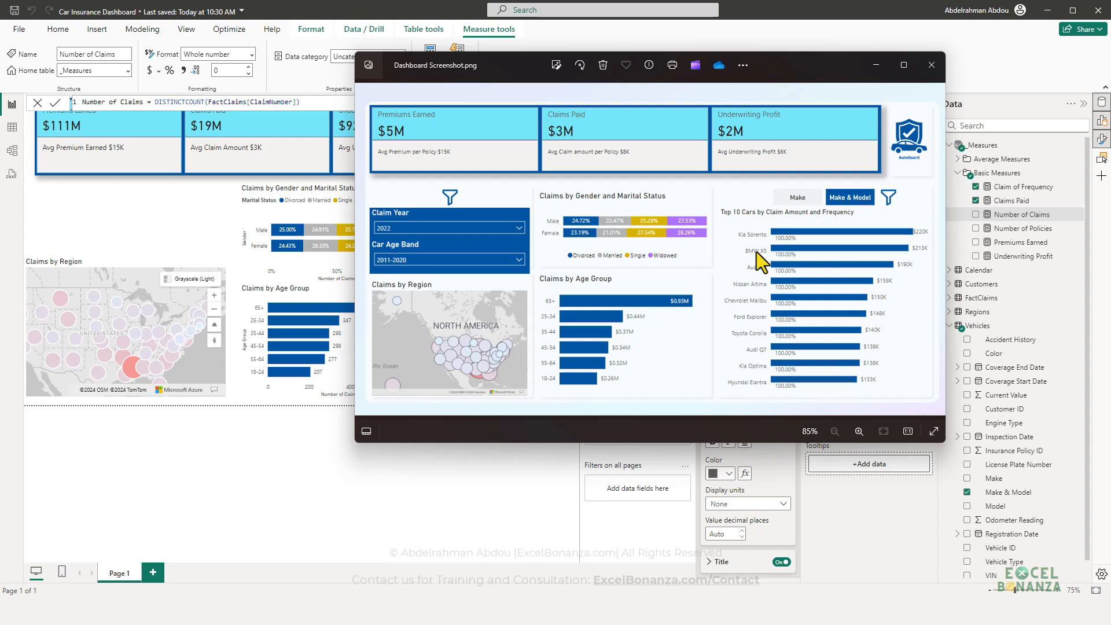
left_click(661, 450)
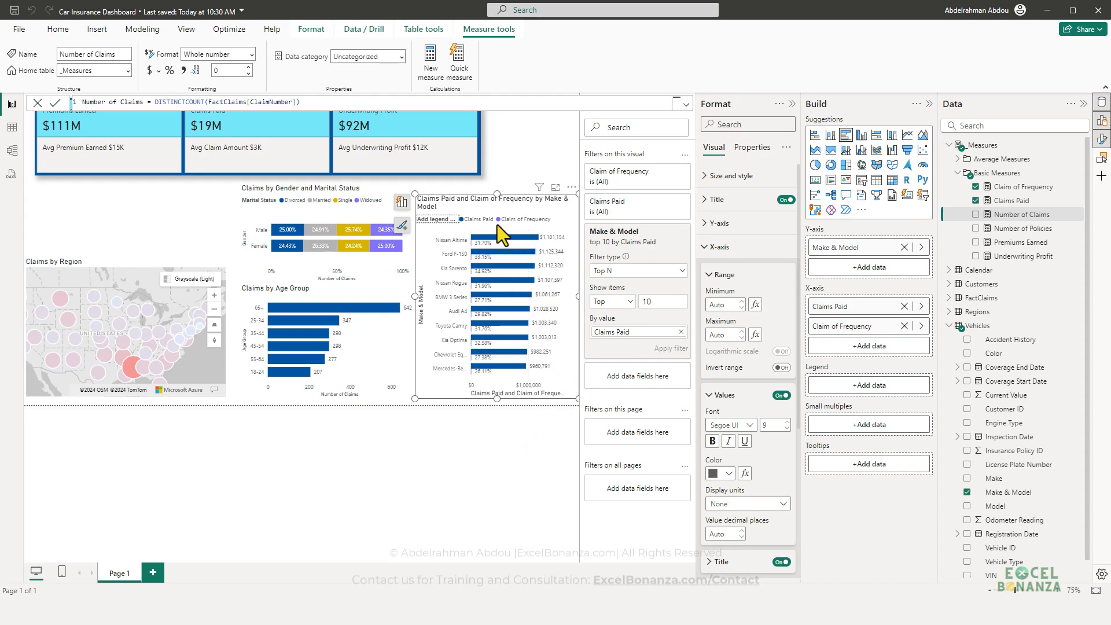
left_click(1023, 189)
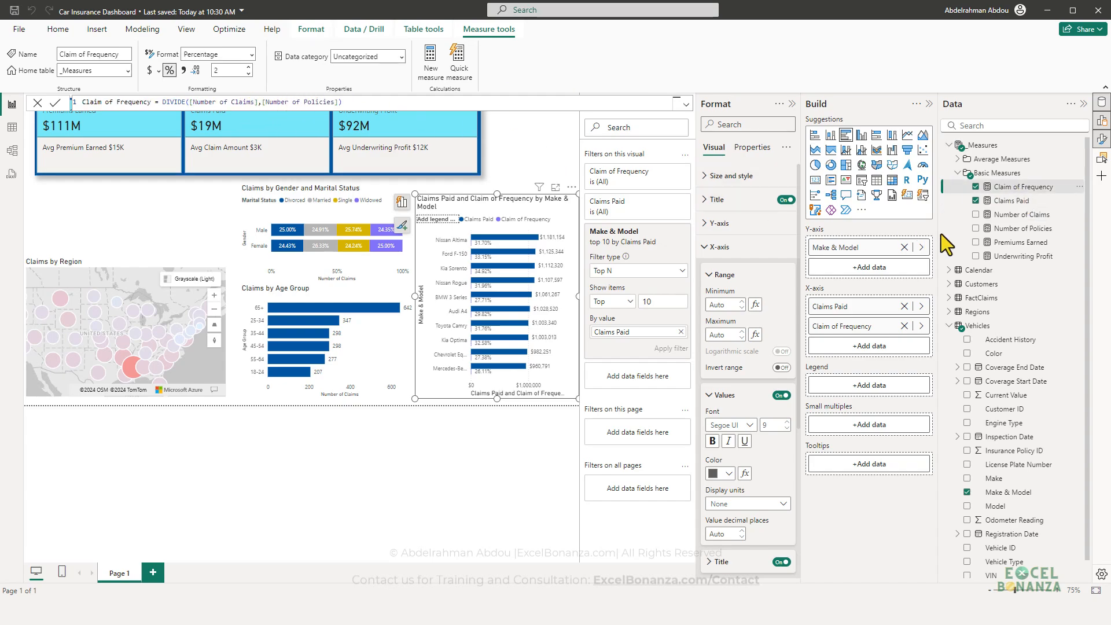
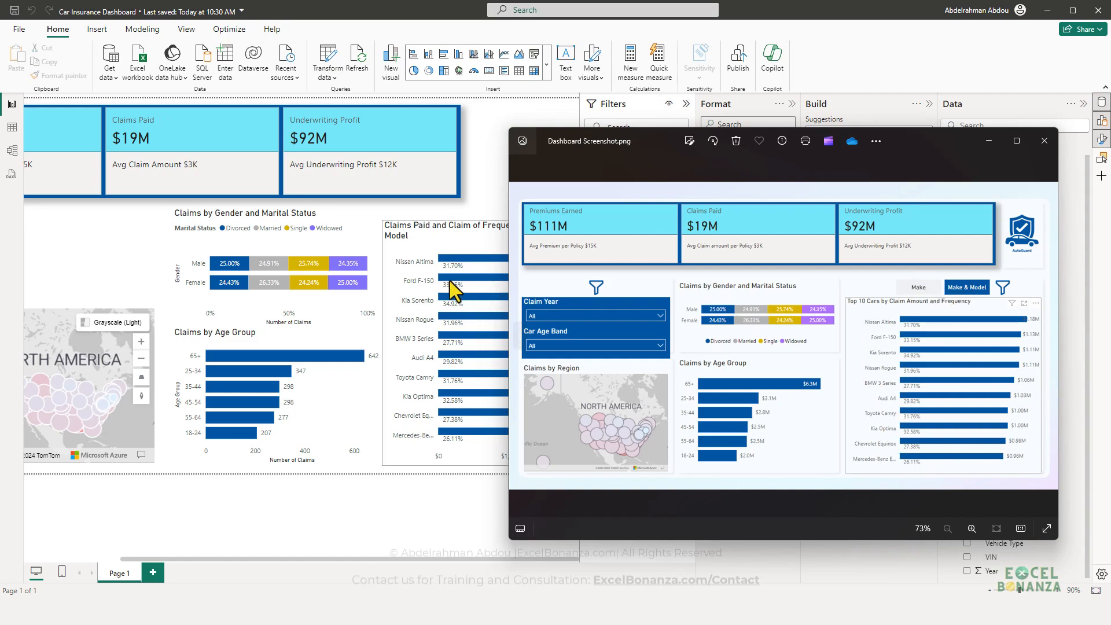
Step: Start a new fields parameter and name it Make vs Make & Model
left_click(472, 206)
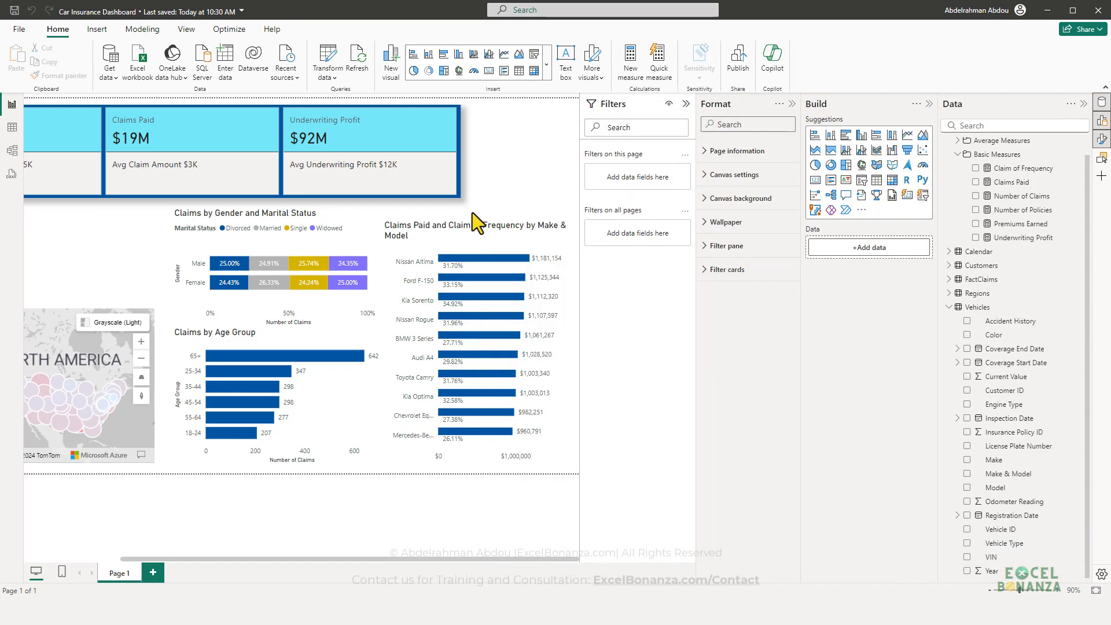
left_click(153, 29)
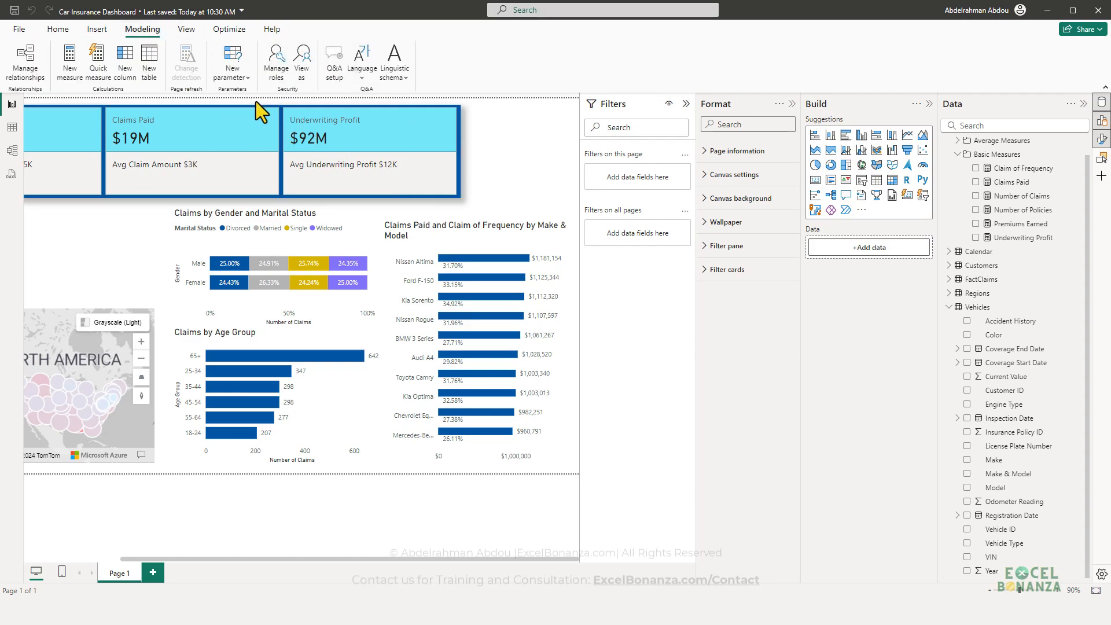
left_click(234, 75)
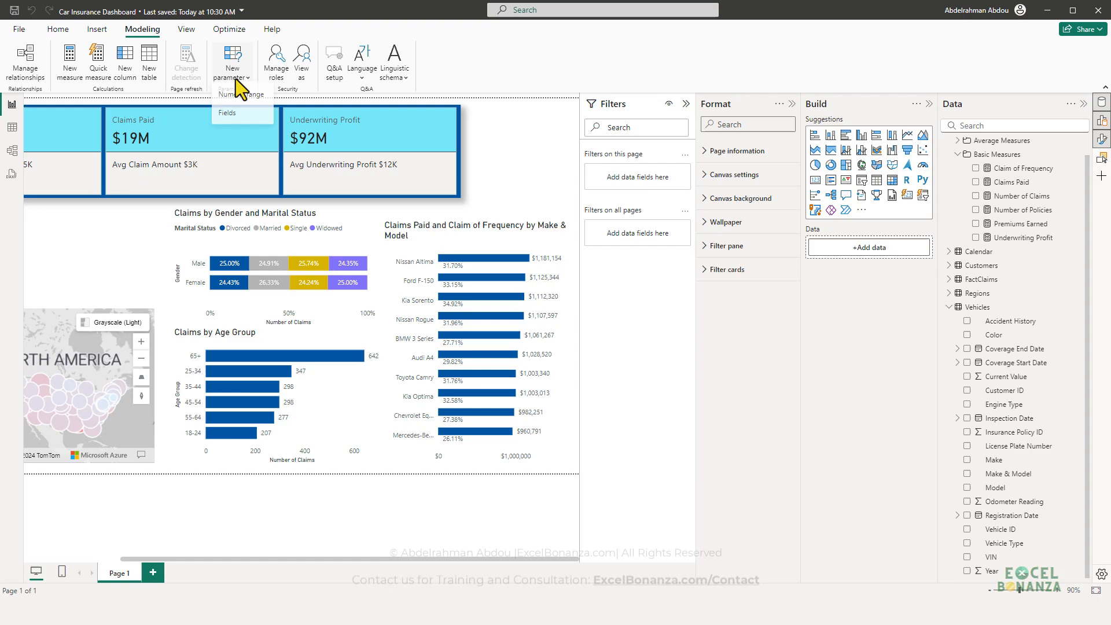
left_click(234, 117)
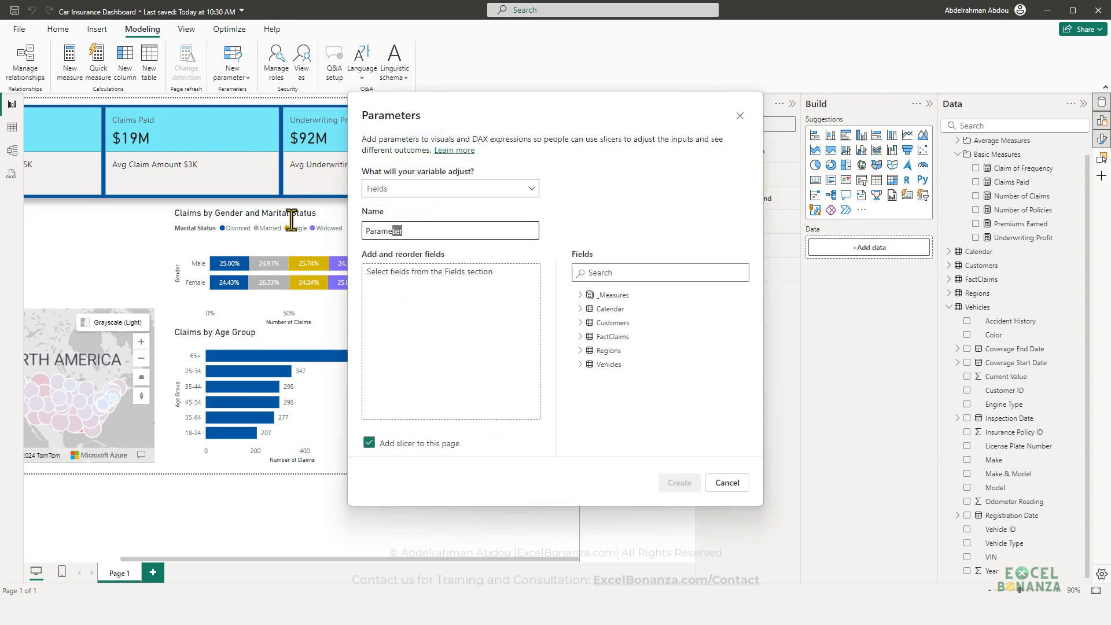
double_click(391, 231)
type("Make vs Make & Model")
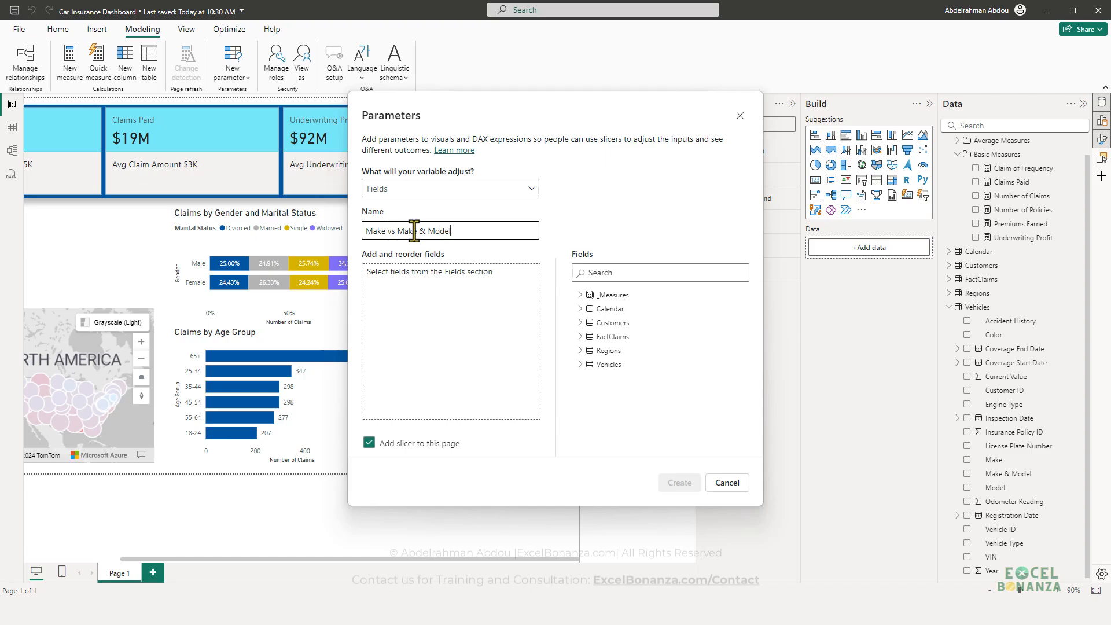
Step: Add the Vehicles fields Make and Make & Model to the parameter and create it with a slicer on this page
left_click(580, 364)
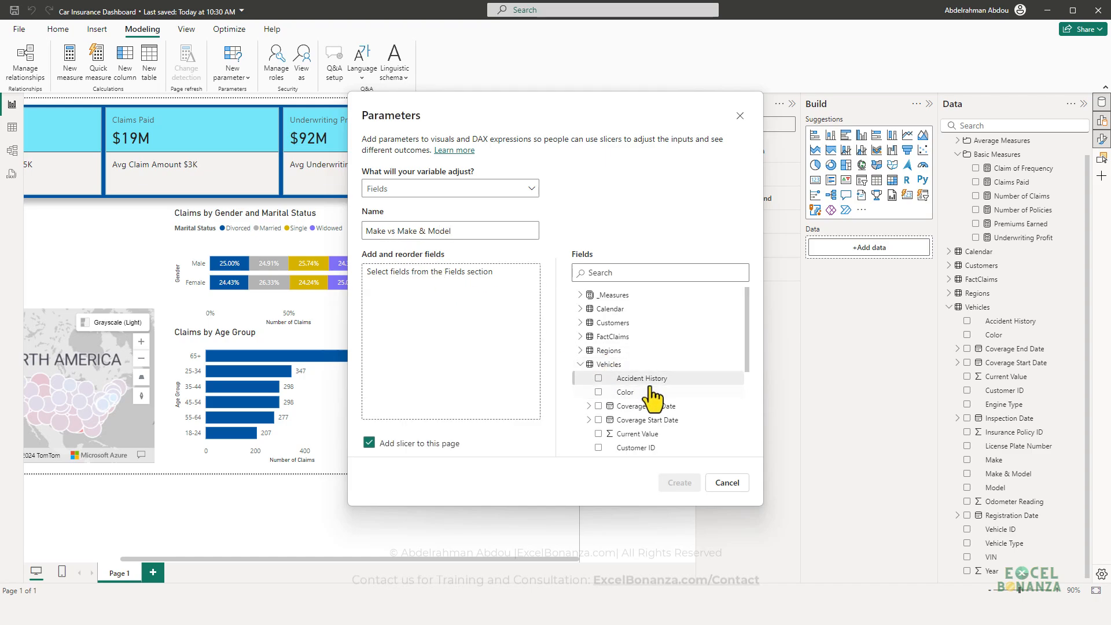
scroll(653, 396, "down", 3)
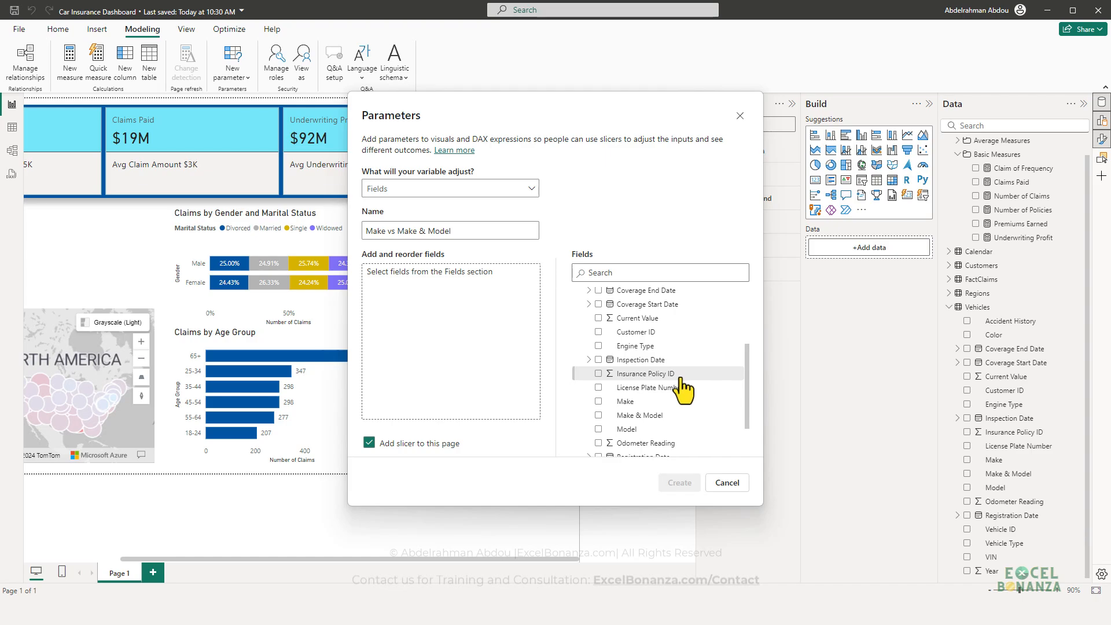
left_click_drag(649, 407, 441, 332)
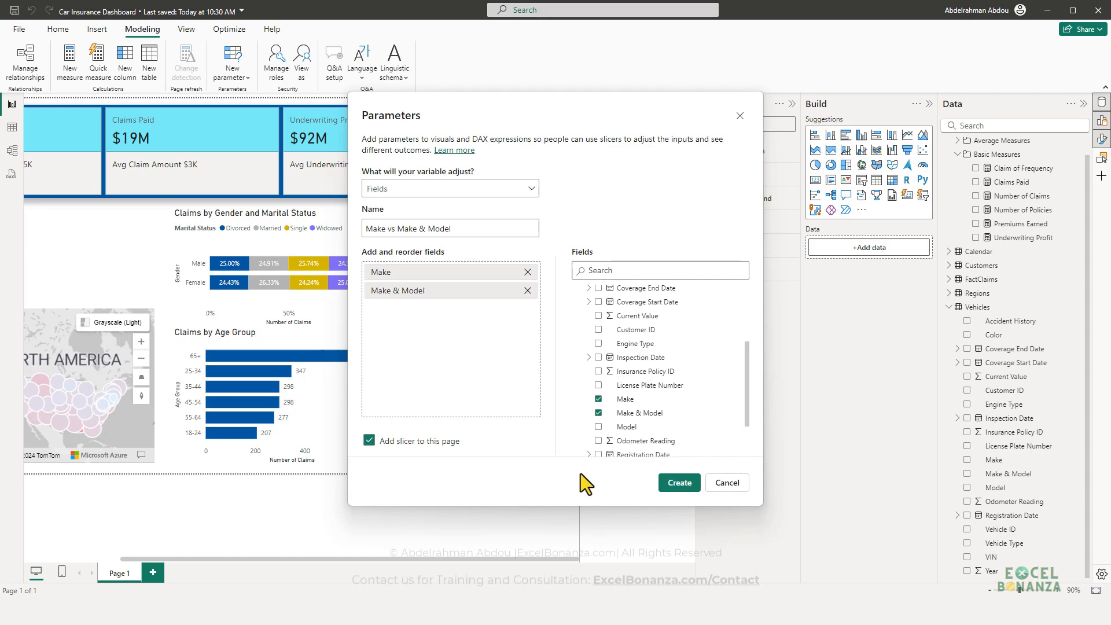
left_click(679, 483)
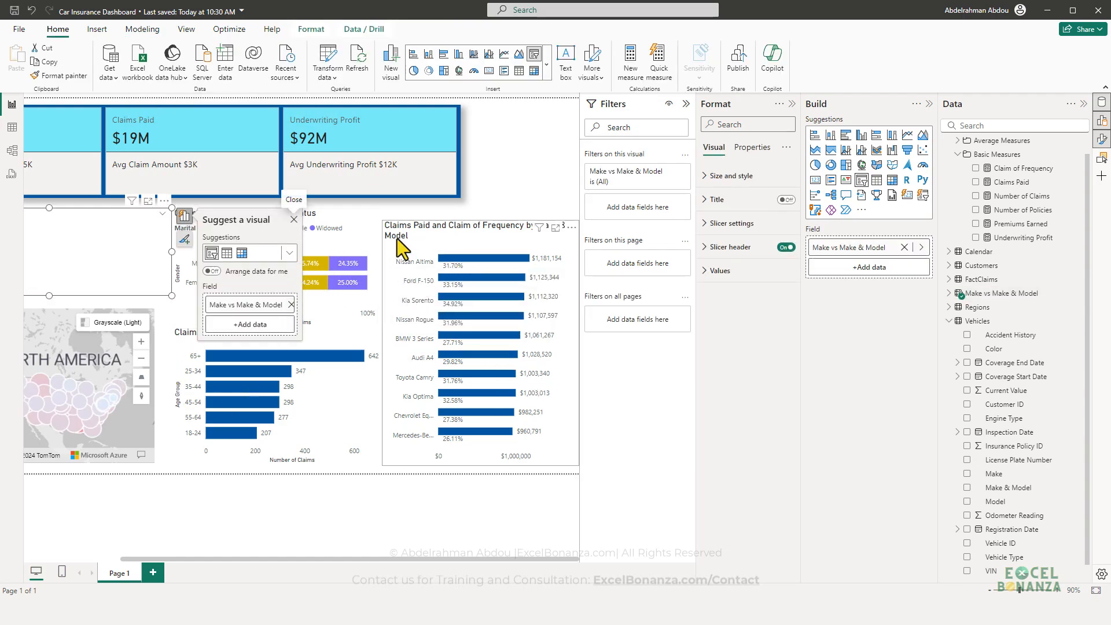
Step: Place the Make vs Make & Model slicer above the car claims bar chart and convert it to a button slicer
left_click_drag(148, 250, 551, 221)
left_click_drag(324, 278, 402, 258)
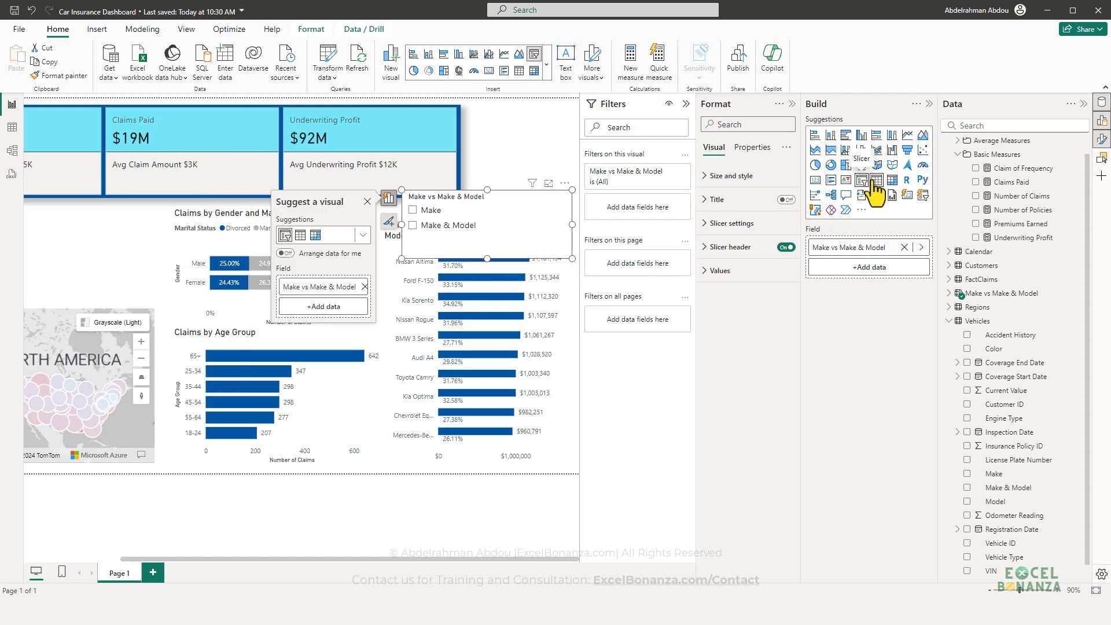
left_click(923, 197)
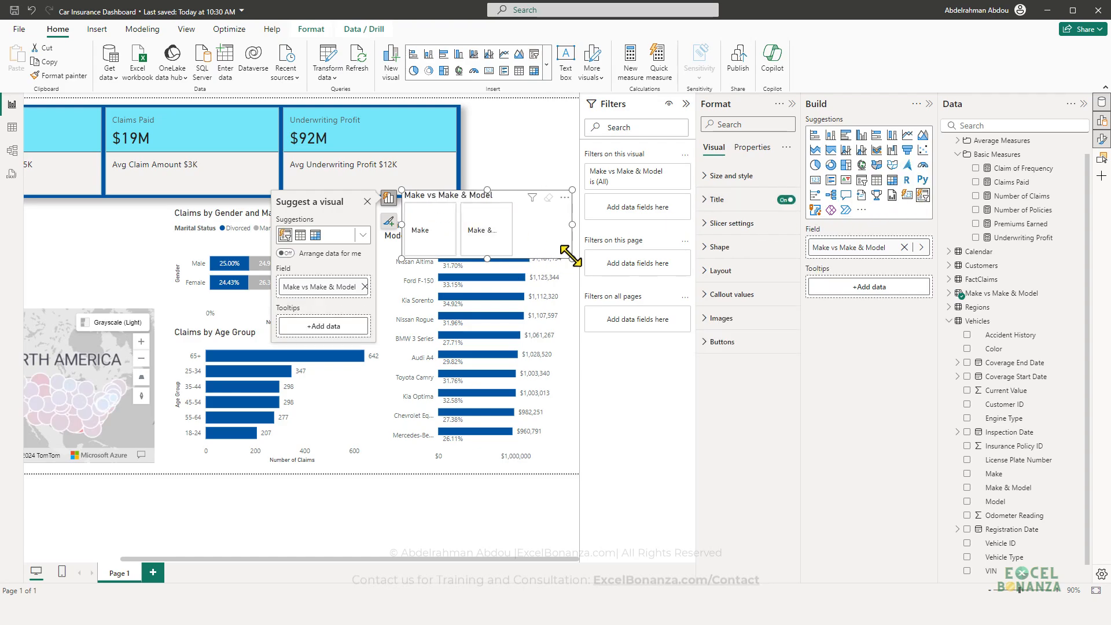
Step: Turn off the button slicer's title and resize it to about 441 wide by 97 high
left_click(785, 201)
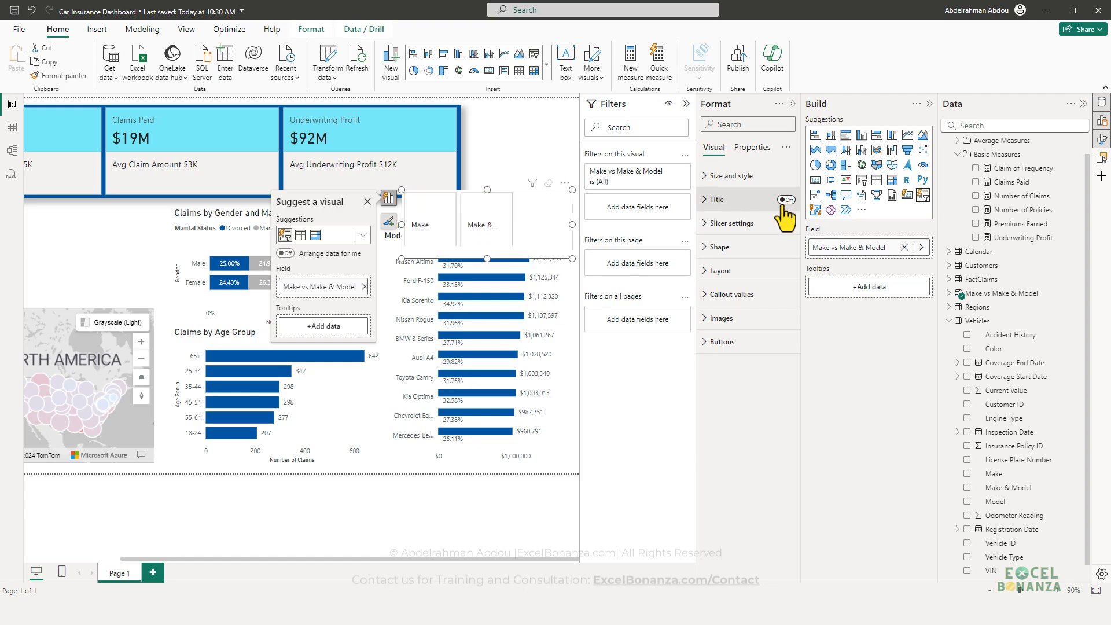
left_click_drag(487, 258, 490, 241)
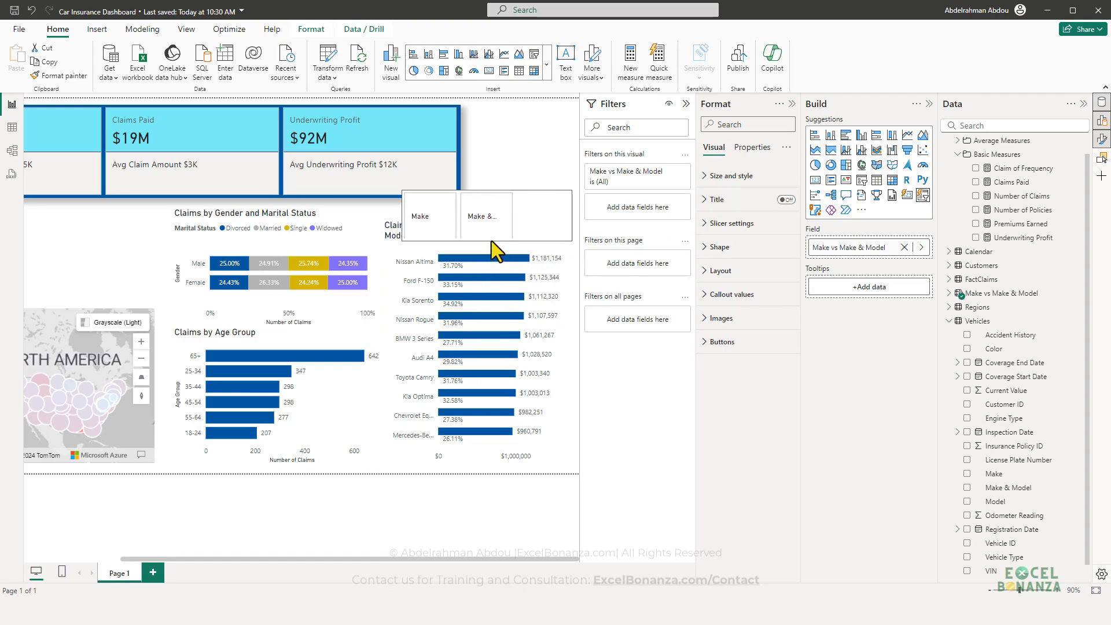
left_click_drag(403, 214, 341, 209)
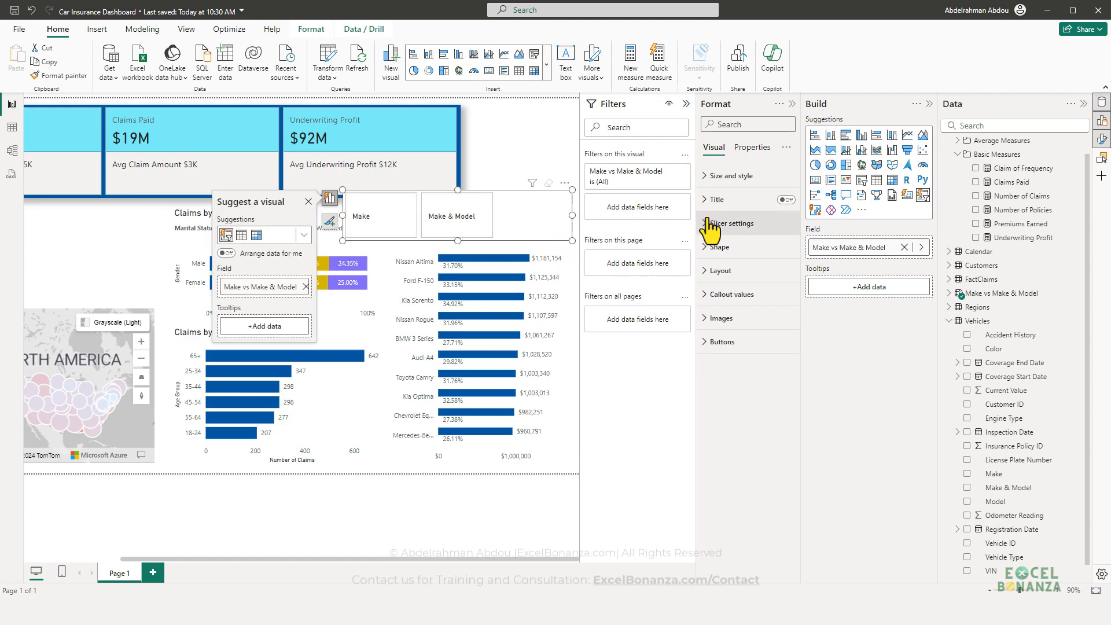
Step: Set the button slicer's padding to 0 px on all four sides
left_click(747, 271)
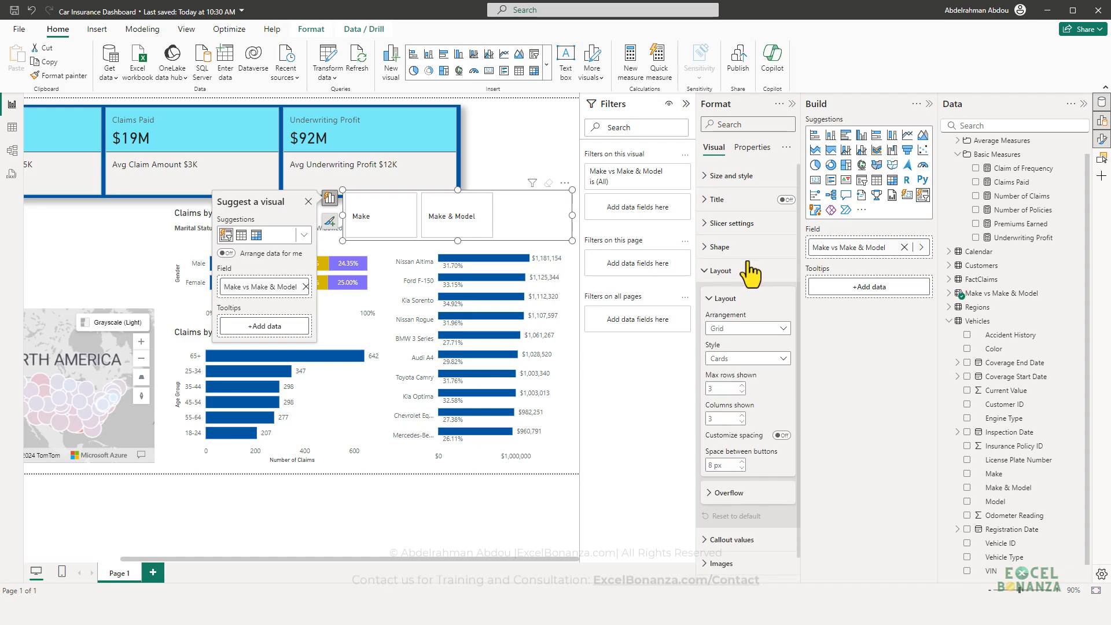
left_click(731, 175)
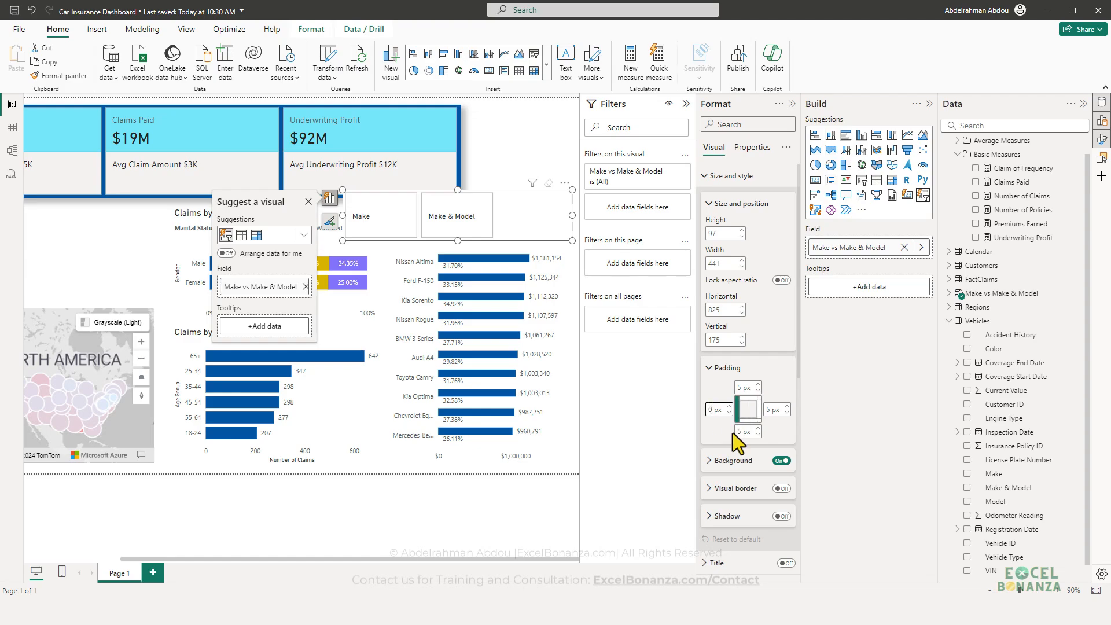
key("Tab")
type("0")
key("Tab")
type("0")
key("Tab")
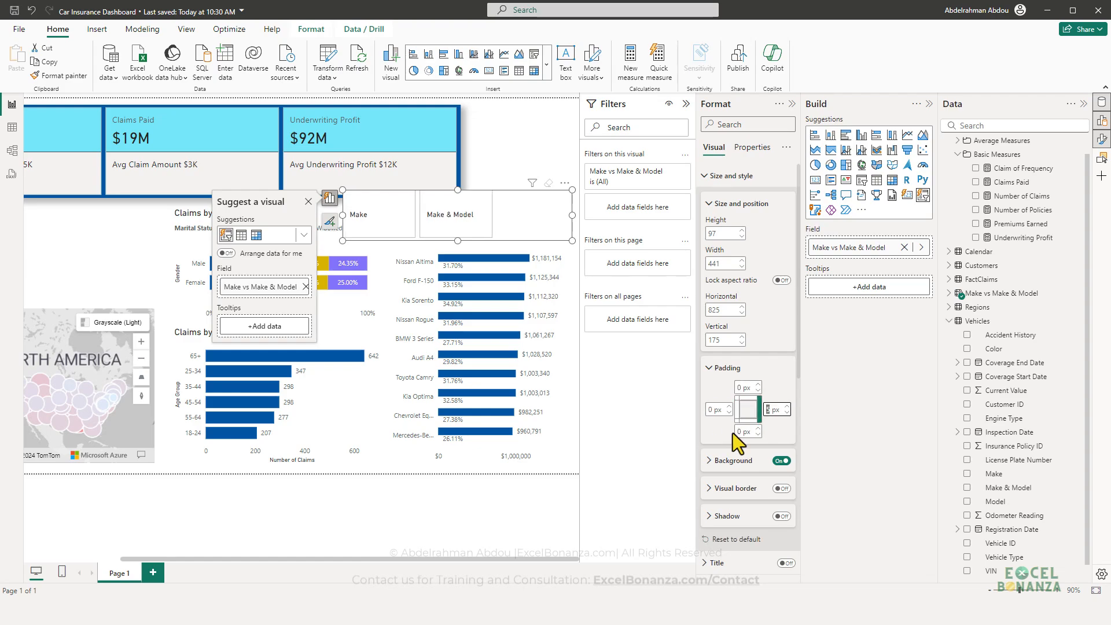
type("0")
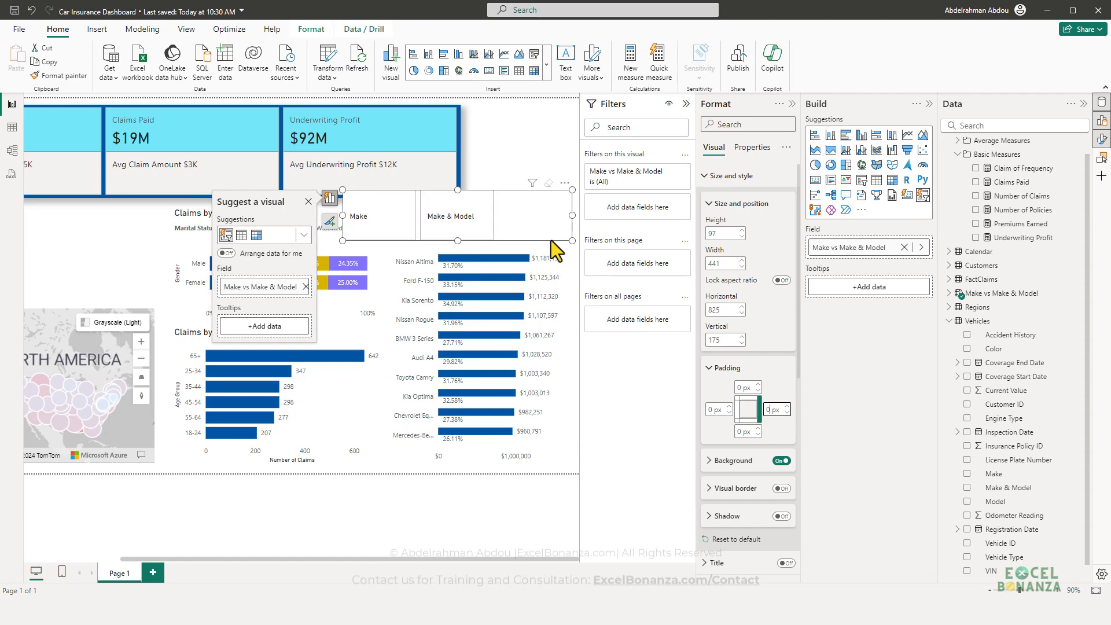
Step: Shrink the button slicer to about 74 high and a narrower width, and center its callout values horizontally
left_click(457, 229)
mouse_move(456, 229)
left_mouse_down()
mouse_move(454, 238)
mouse_move(464, 228)
left_mouse_up()
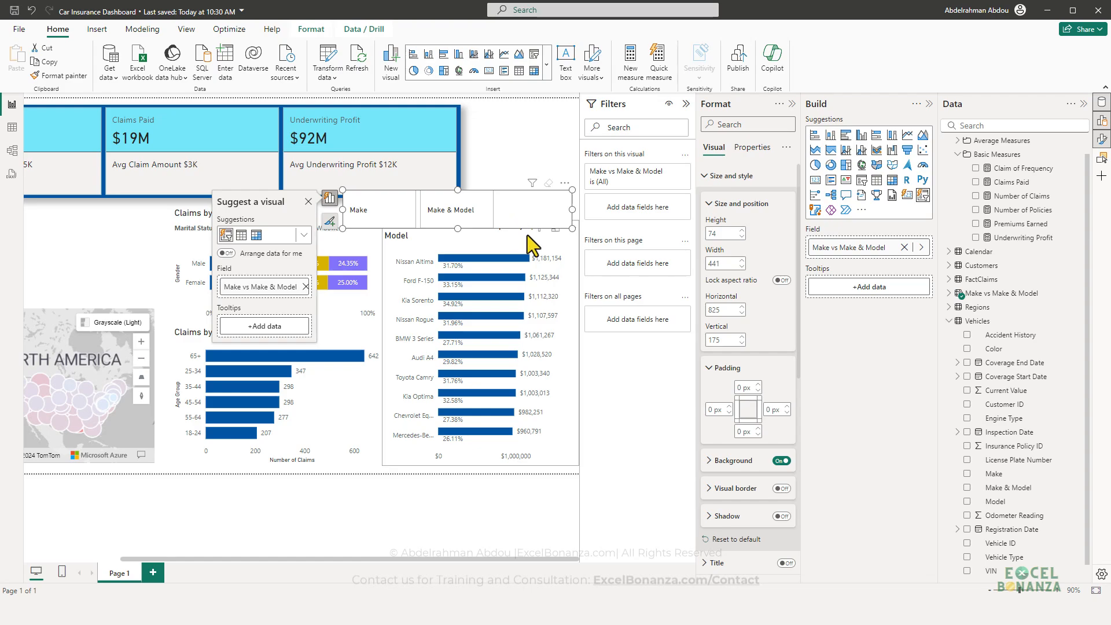
scroll(753, 321, "down", 10)
scroll(752, 320, "down", 5)
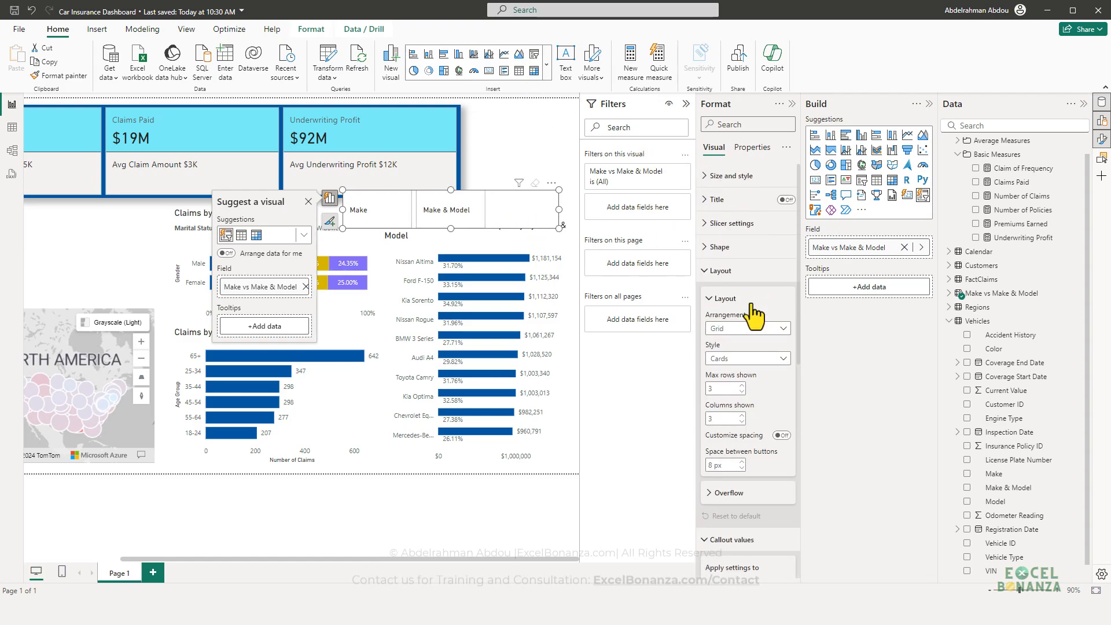
scroll(752, 312, "up", 5)
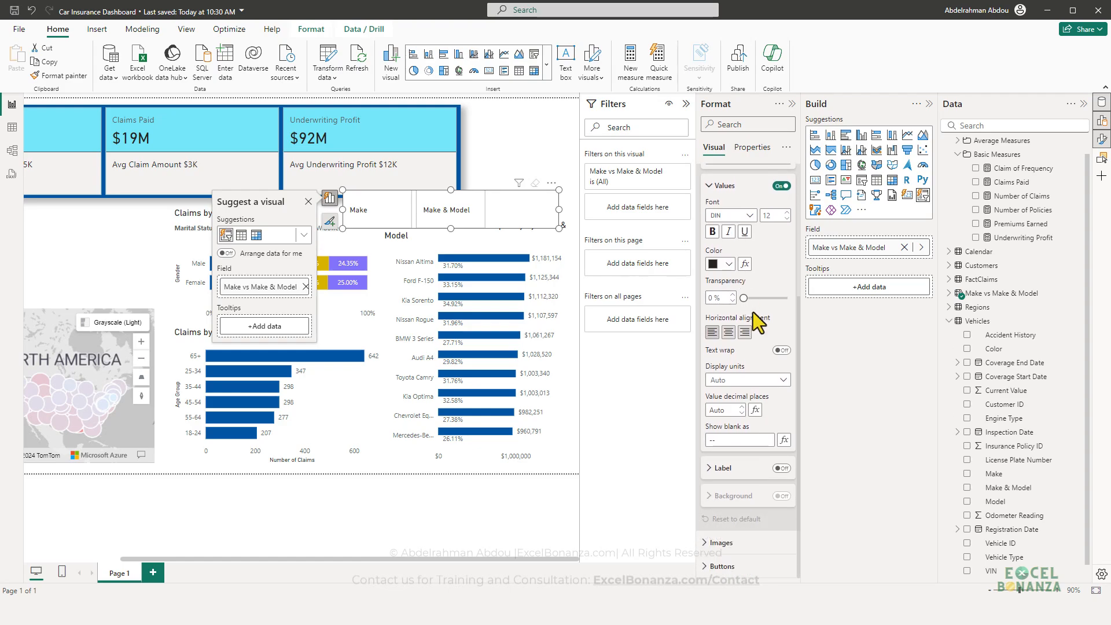
left_click(717, 292)
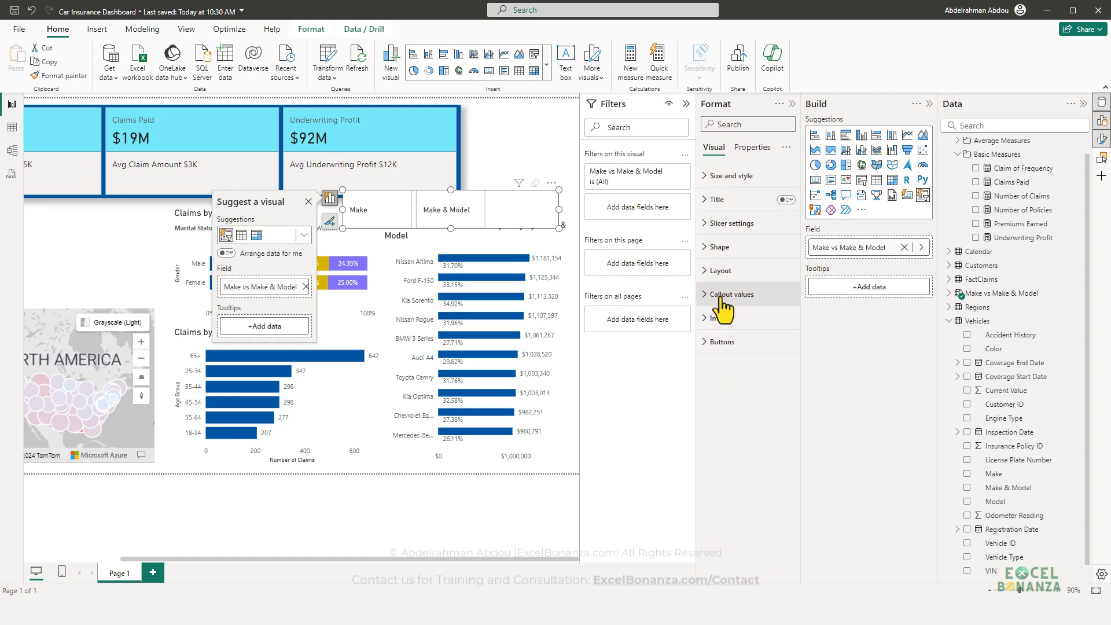
left_click(719, 293)
left_click(728, 526)
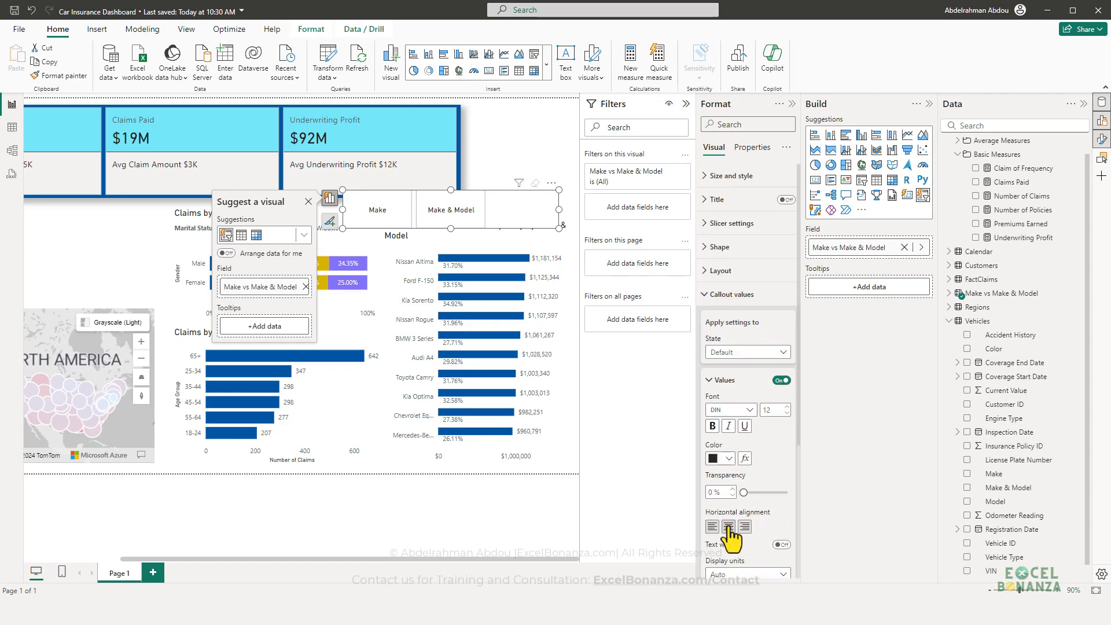
mouse_move(559, 210)
left_mouse_down()
mouse_move(519, 209)
mouse_move(542, 210)
left_mouse_up()
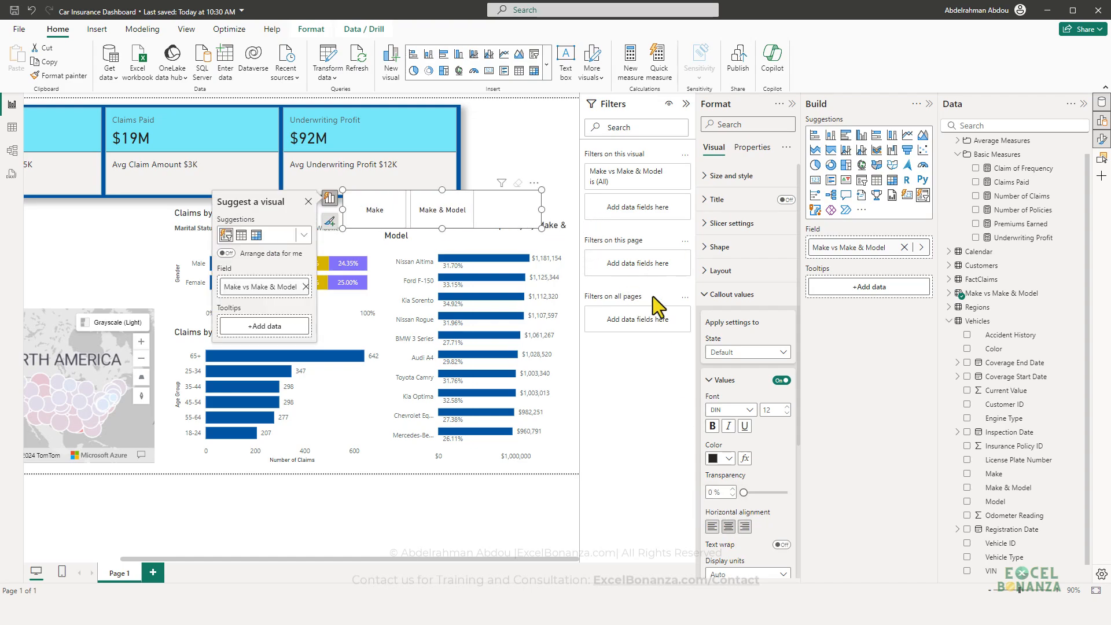
Step: Check the slicer buttons in the reference dashboard image and bring up the color choices for the callout values' Hover state
scroll(758, 418, "down", 2)
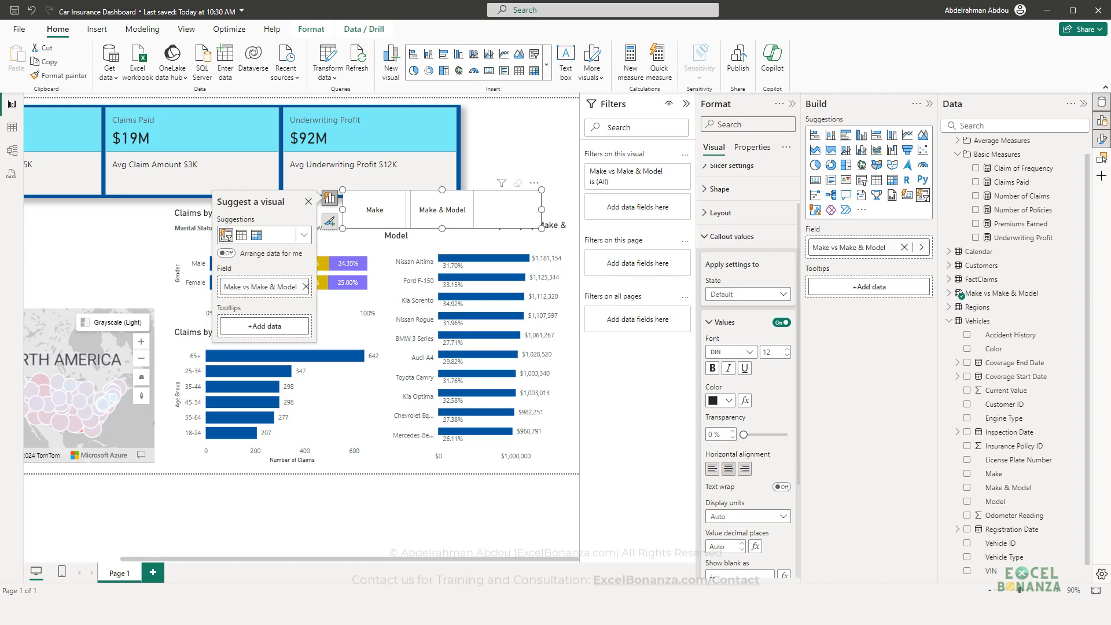
mouse_move(931, 612)
left_click(942, 568)
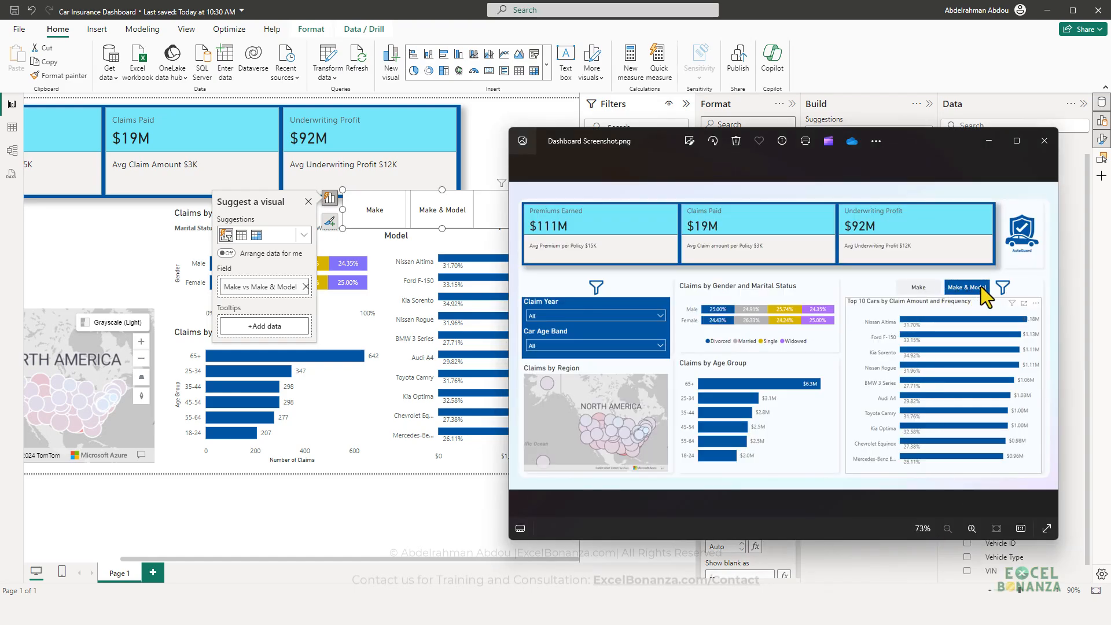
left_click(426, 507)
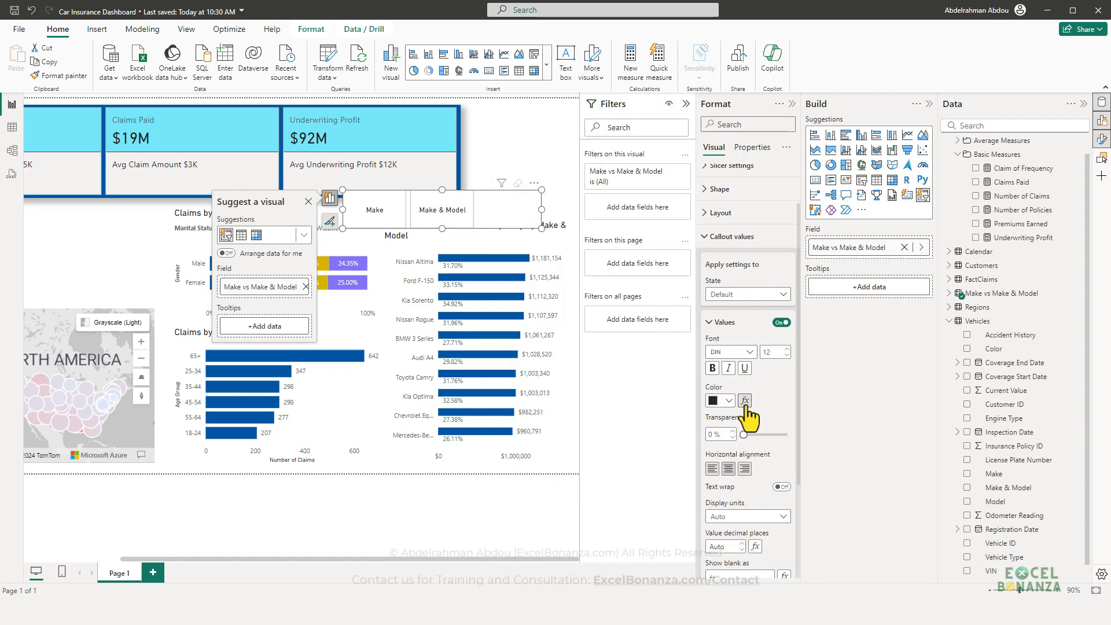
left_click(749, 294)
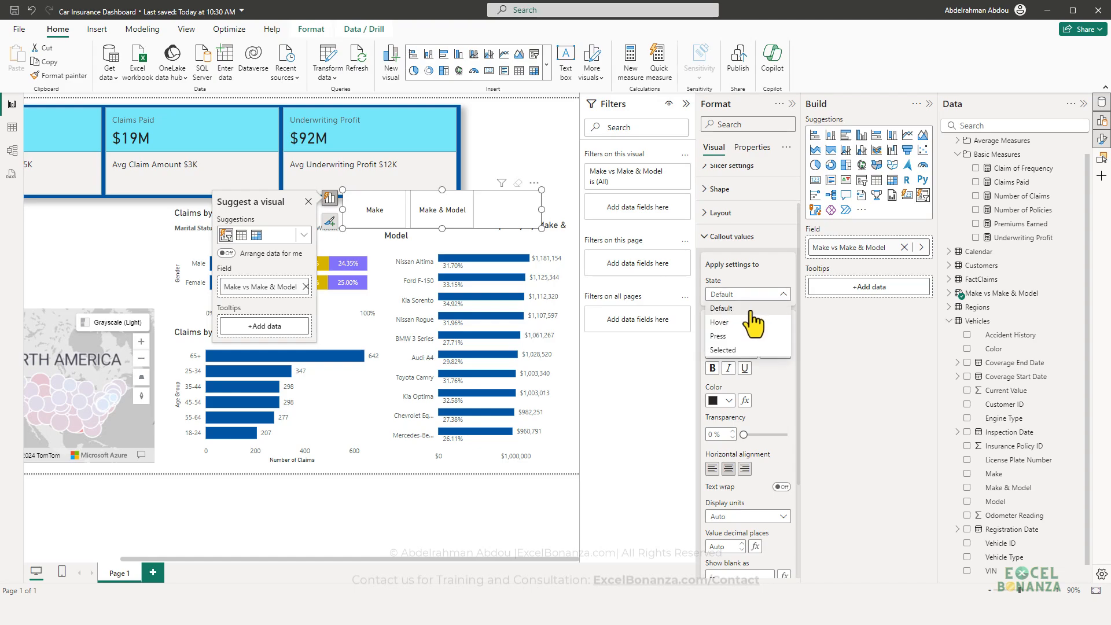
left_click(749, 322)
scroll(745, 373, "down", 1)
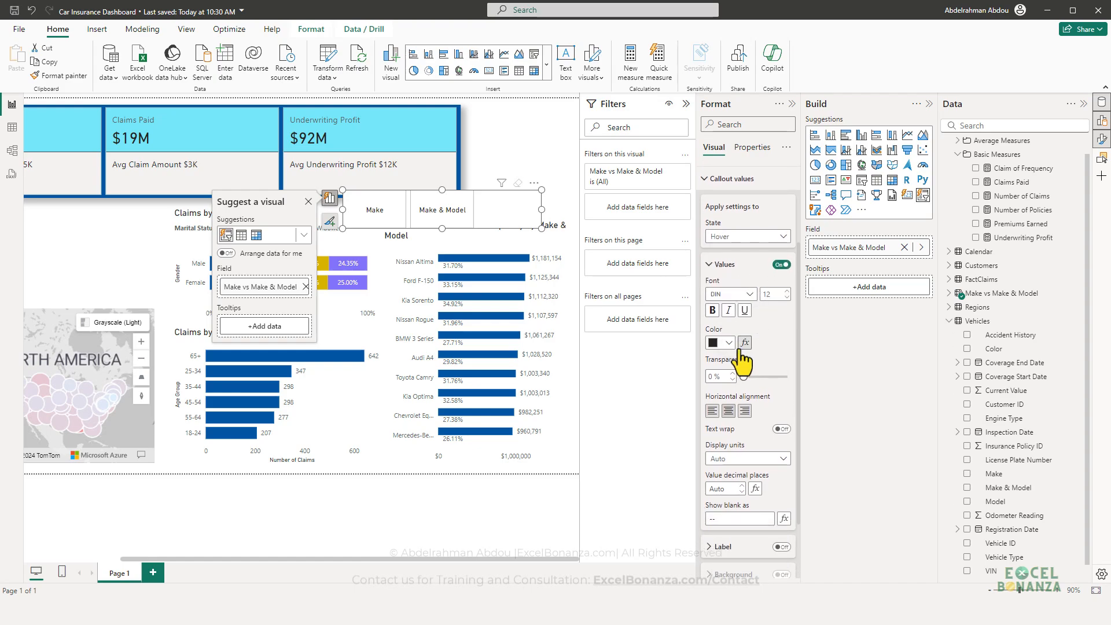
left_click(729, 343)
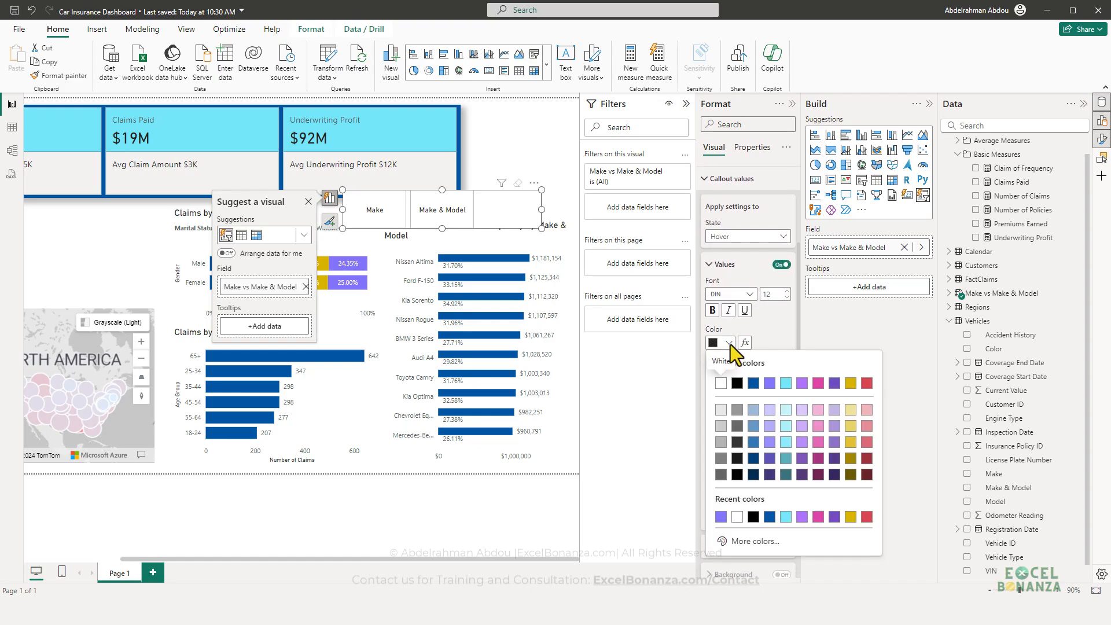
Step: Set the slicer's callout value text color to white for the Hover state
left_click(721, 383)
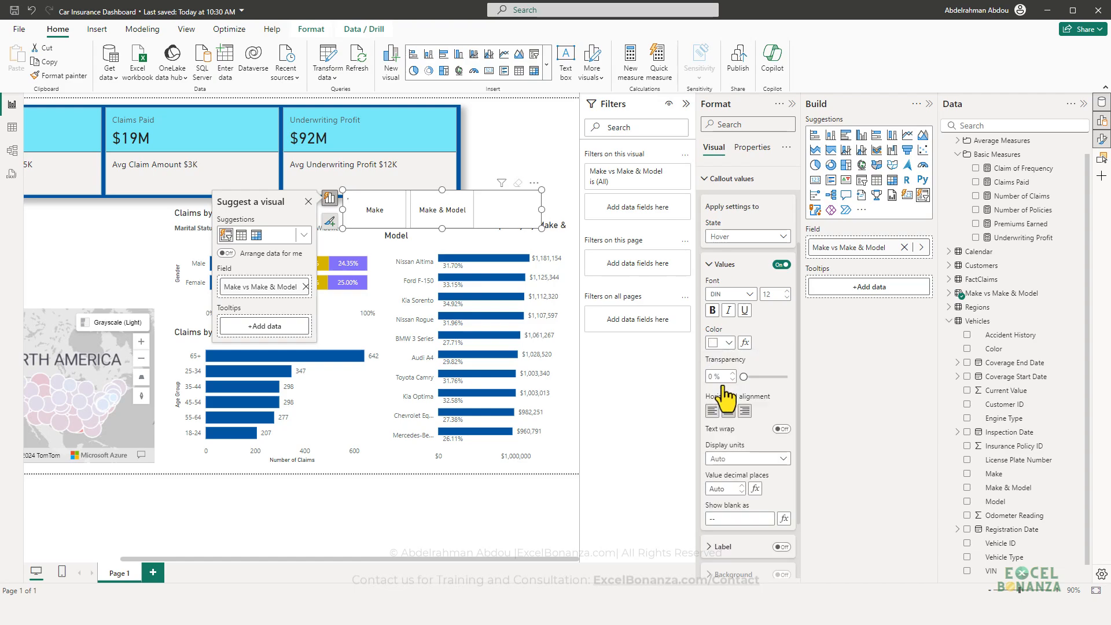
scroll(757, 383, "down", 1)
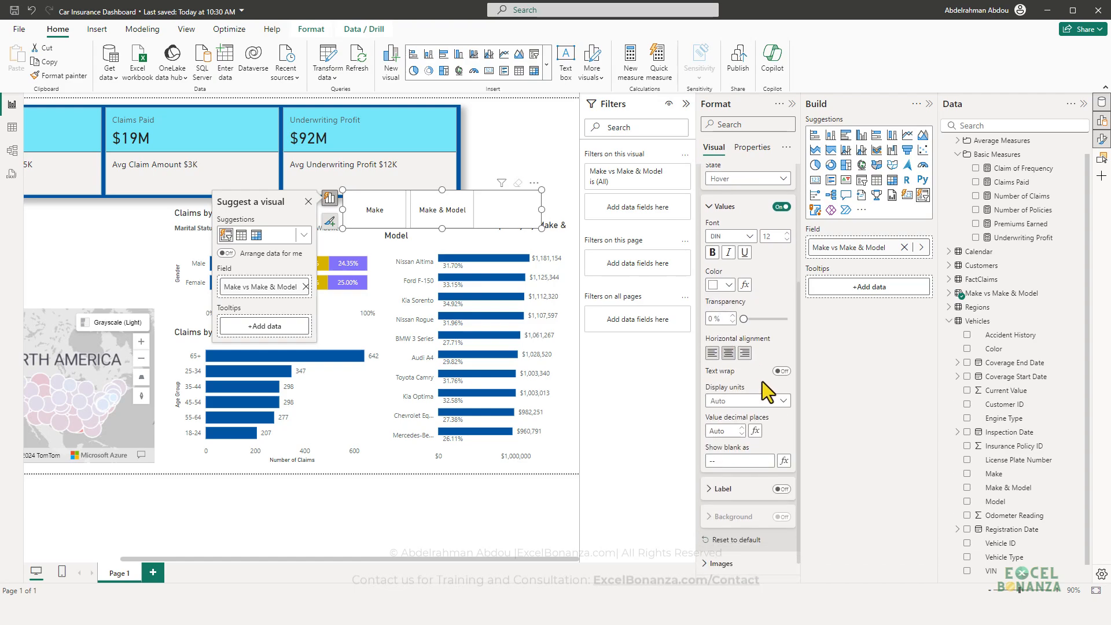
scroll(762, 381, "up", 1)
scroll(766, 380, "down", 2)
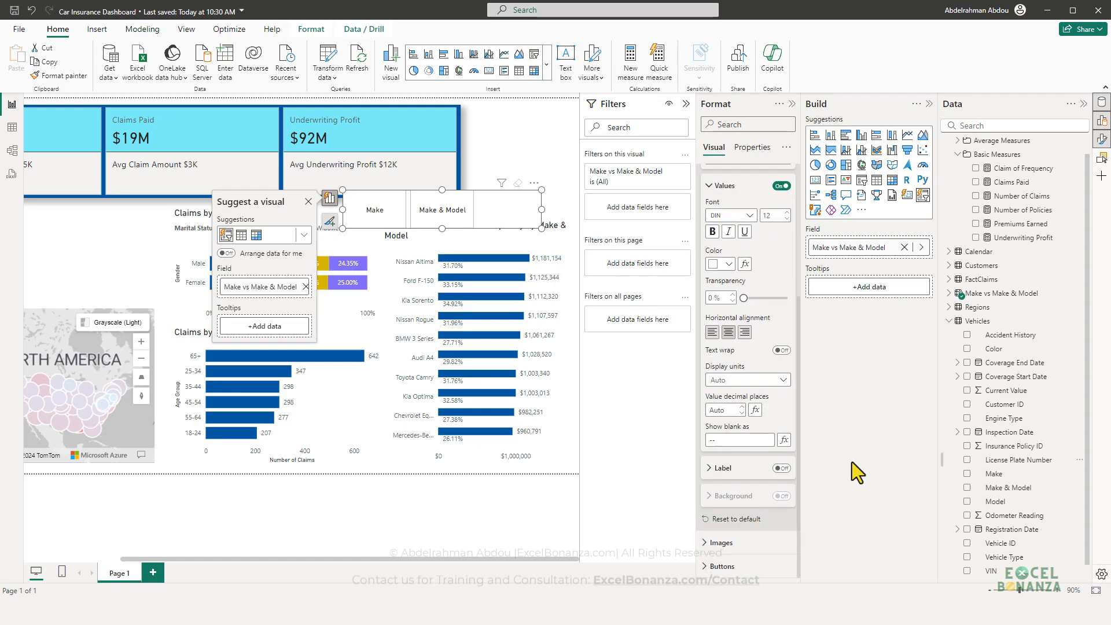
Step: Set the slicer buttons' fill color to the theme's dark blue for the Hover state
left_click(722, 570)
scroll(744, 443, "down", 1)
scroll(745, 443, "down", 3)
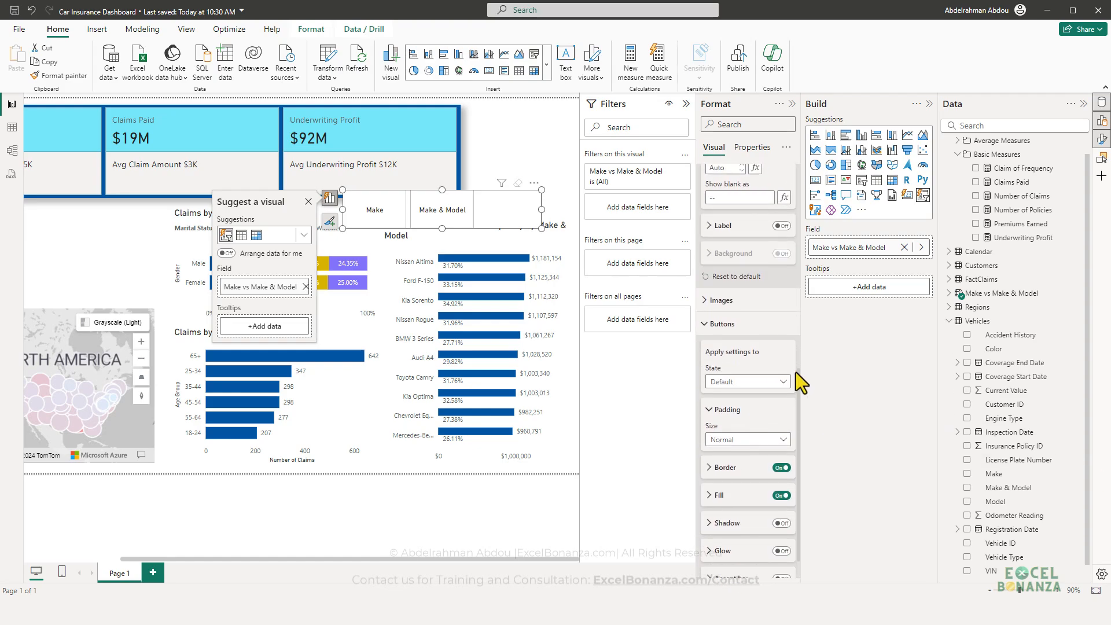
left_click(757, 346)
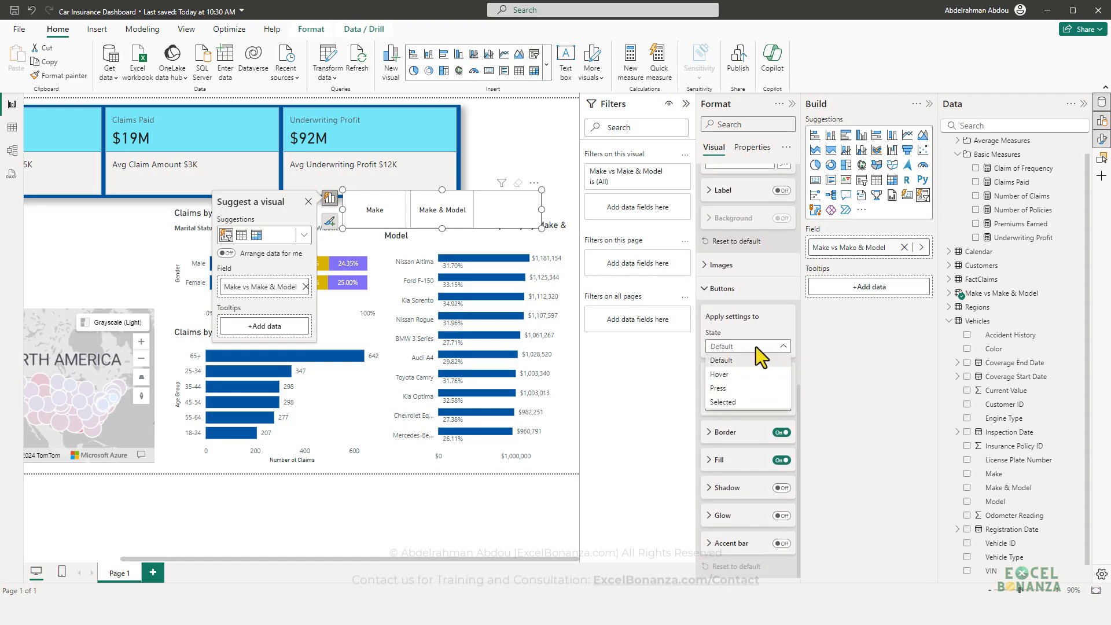
left_click(744, 374)
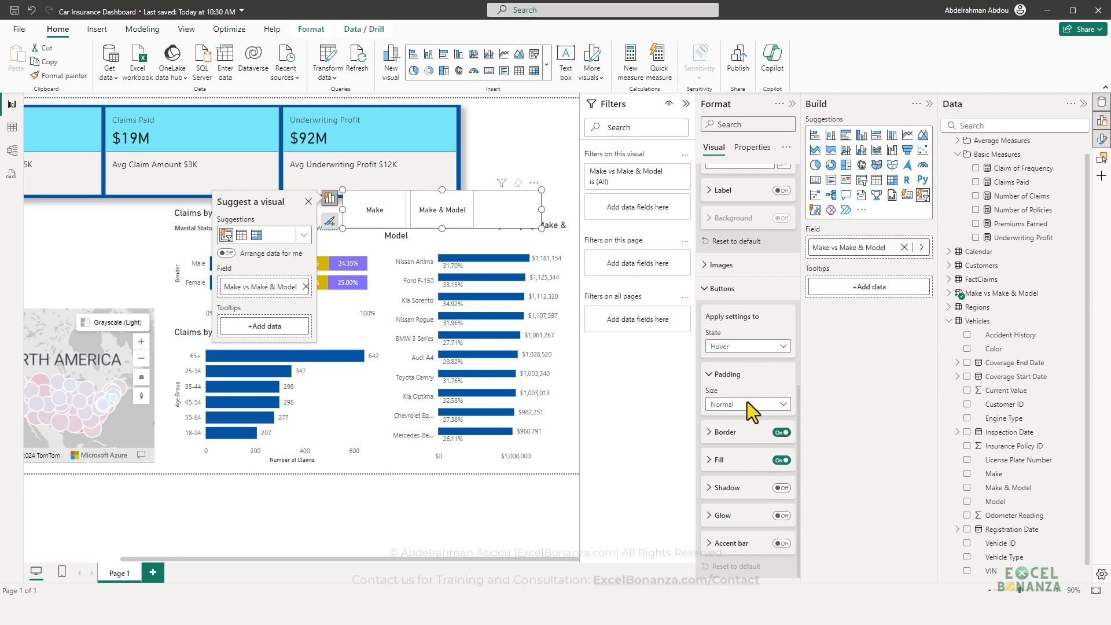
left_click(747, 462)
scroll(746, 463, "down", 1)
left_click(727, 432)
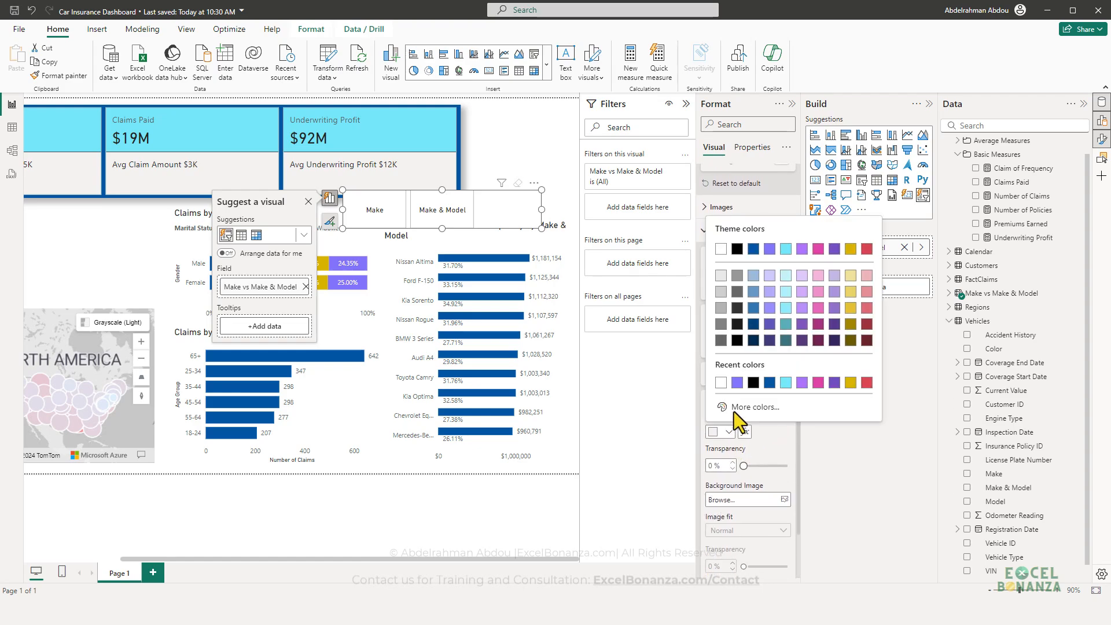
left_click(753, 250)
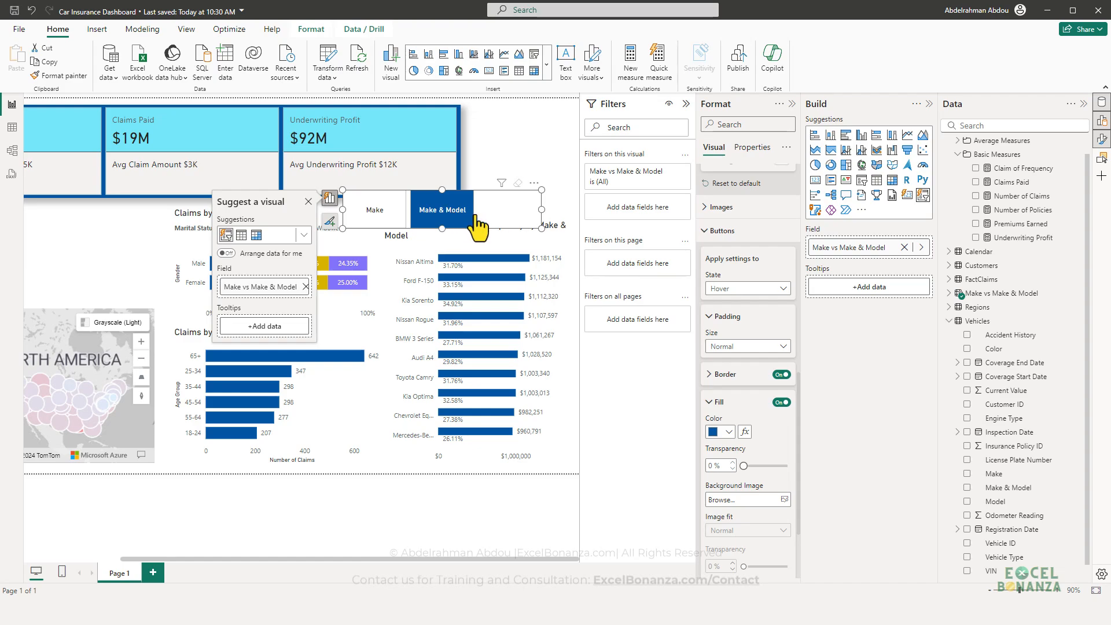
Step: Set the slicer buttons' fill color to the lightest gray theme shade for the Default state
left_click(747, 288)
left_click(744, 316)
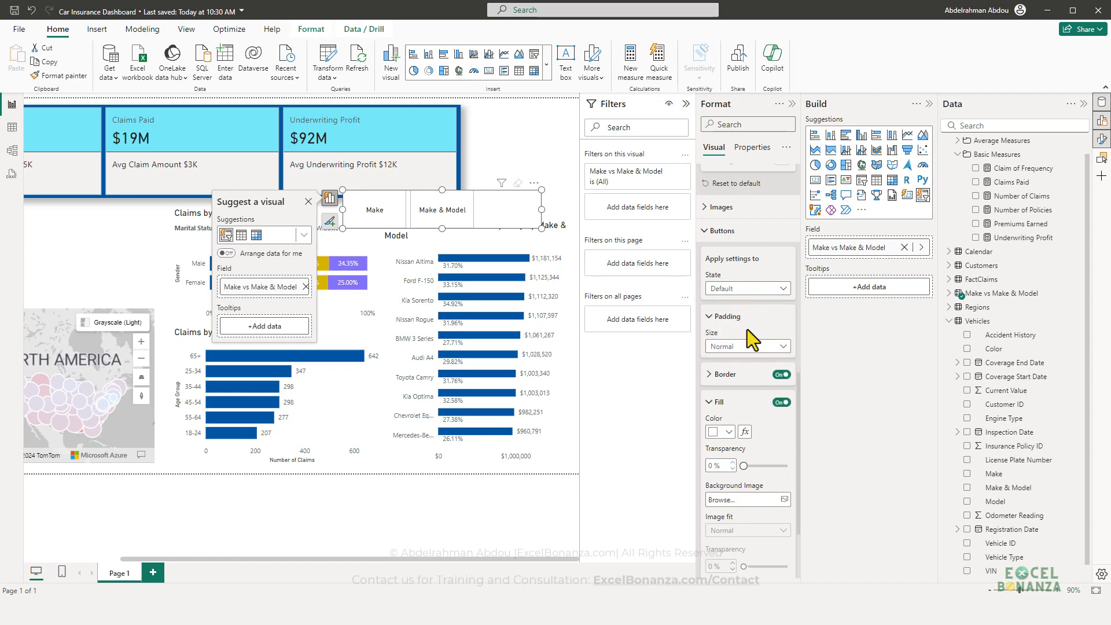
left_click(725, 432)
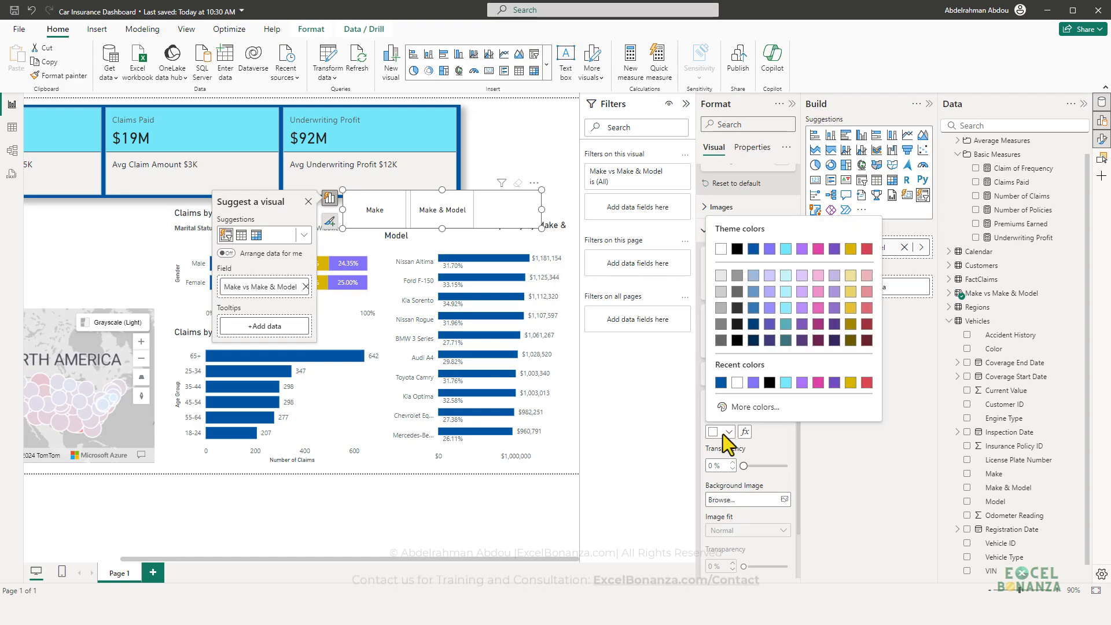
left_click(721, 275)
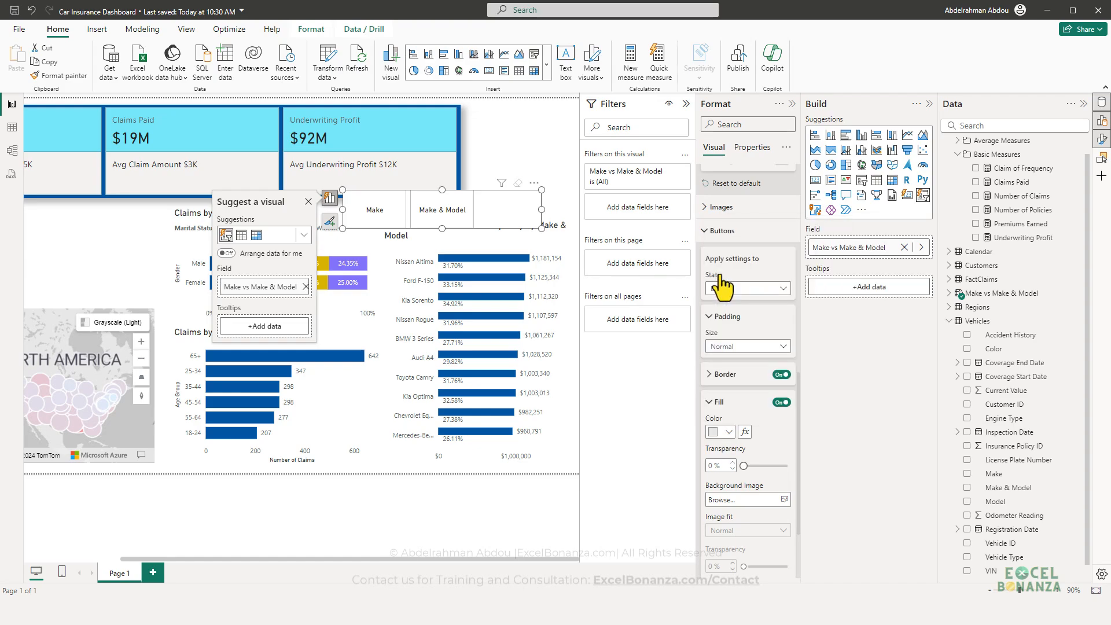
Step: Set the slicer buttons' fill to dark blue for the Selected state and switch the slicer selection to Make
left_click(447, 220)
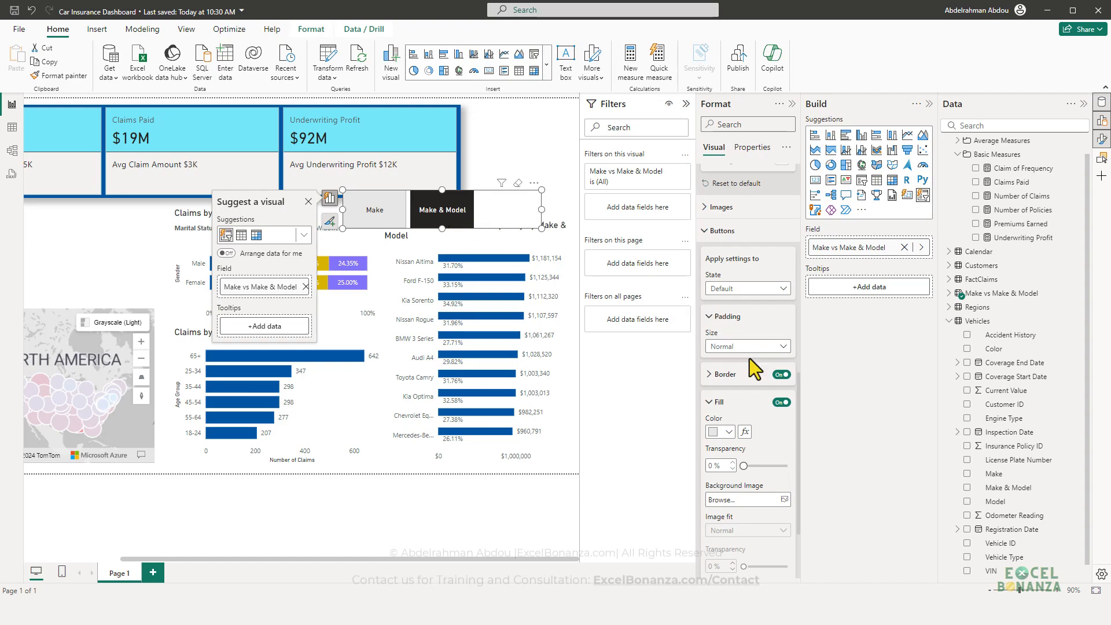
left_click(747, 289)
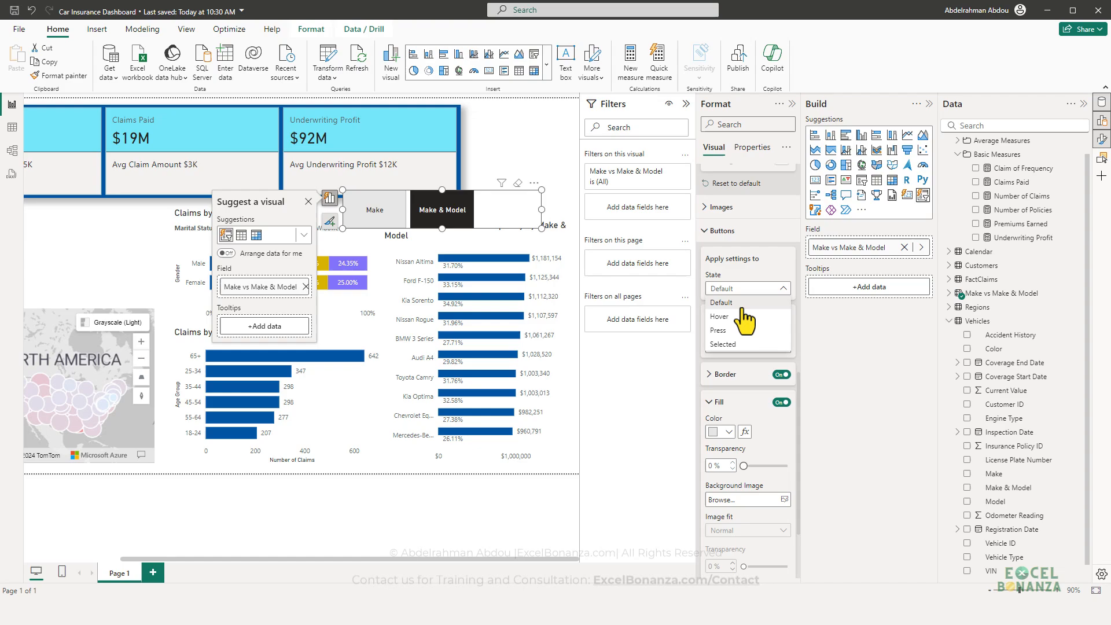
left_click(734, 343)
left_click(722, 432)
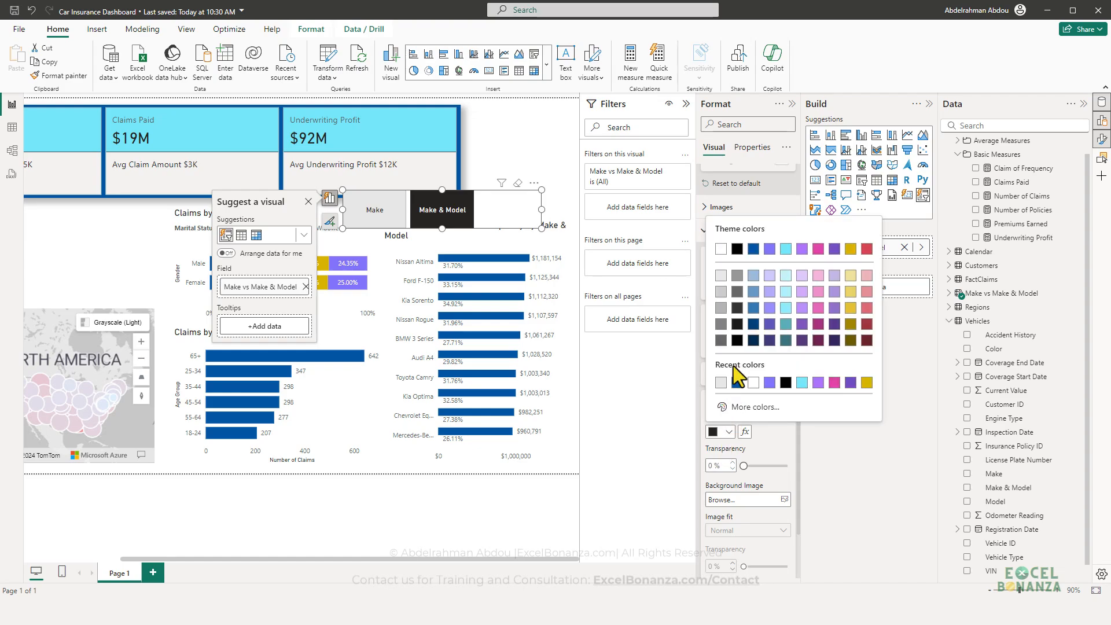
left_click(753, 249)
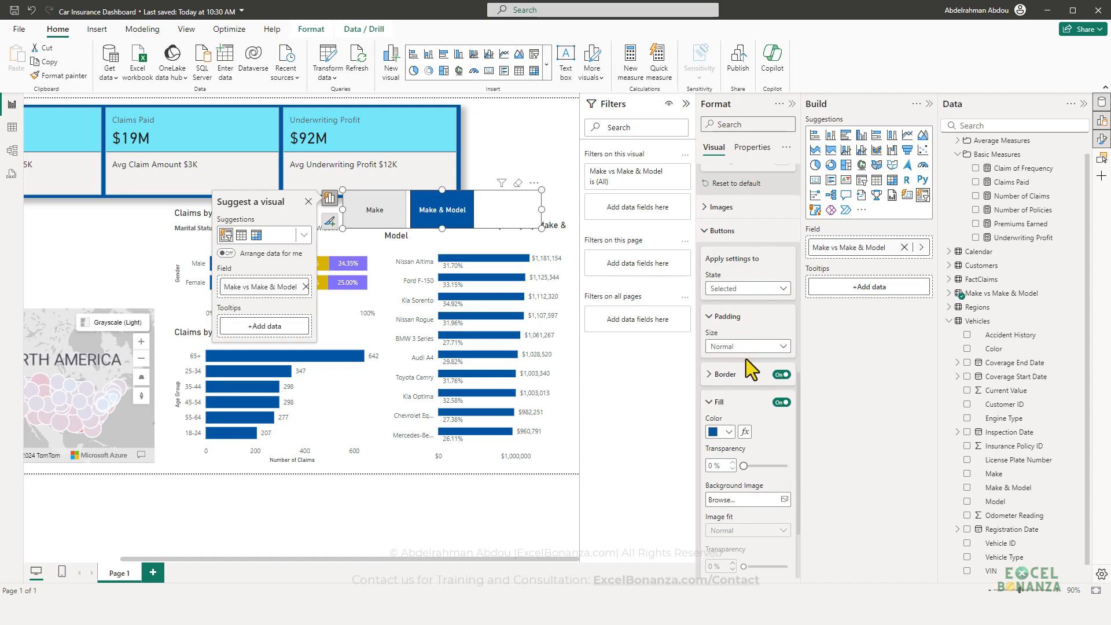
scroll(752, 371, "up", 2)
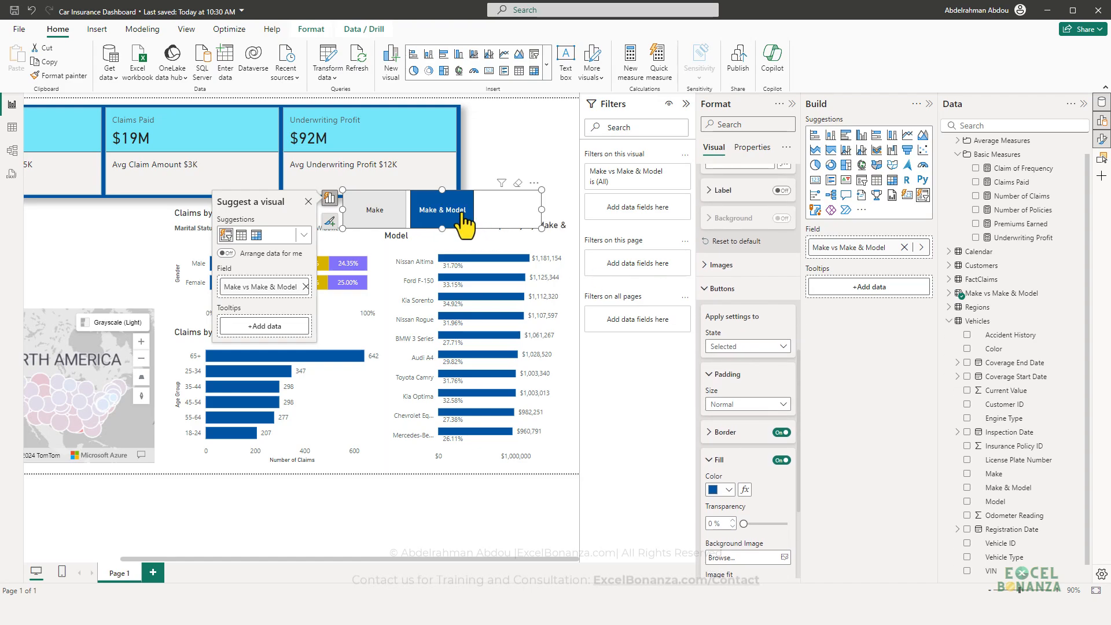
left_click(392, 223)
left_click(386, 215)
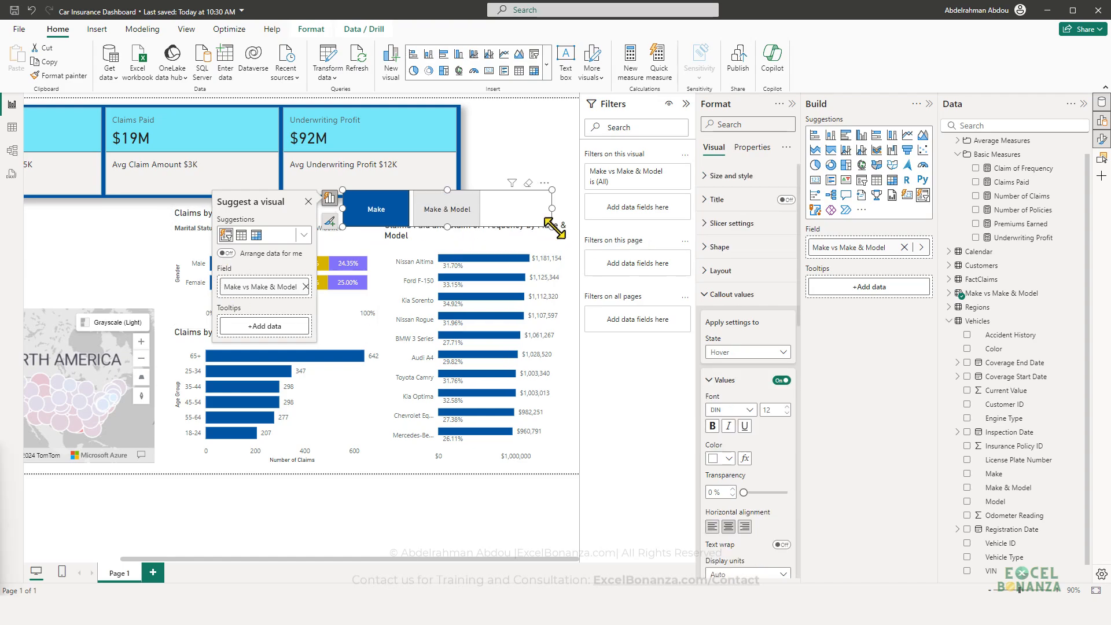
Step: Resize the slicer to a thin strip about 372 wide by 34 high and place it directly above the claims by Make & Model bar chart
left_click_drag(553, 228, 570, 209)
left_click_drag(455, 211, 481, 210)
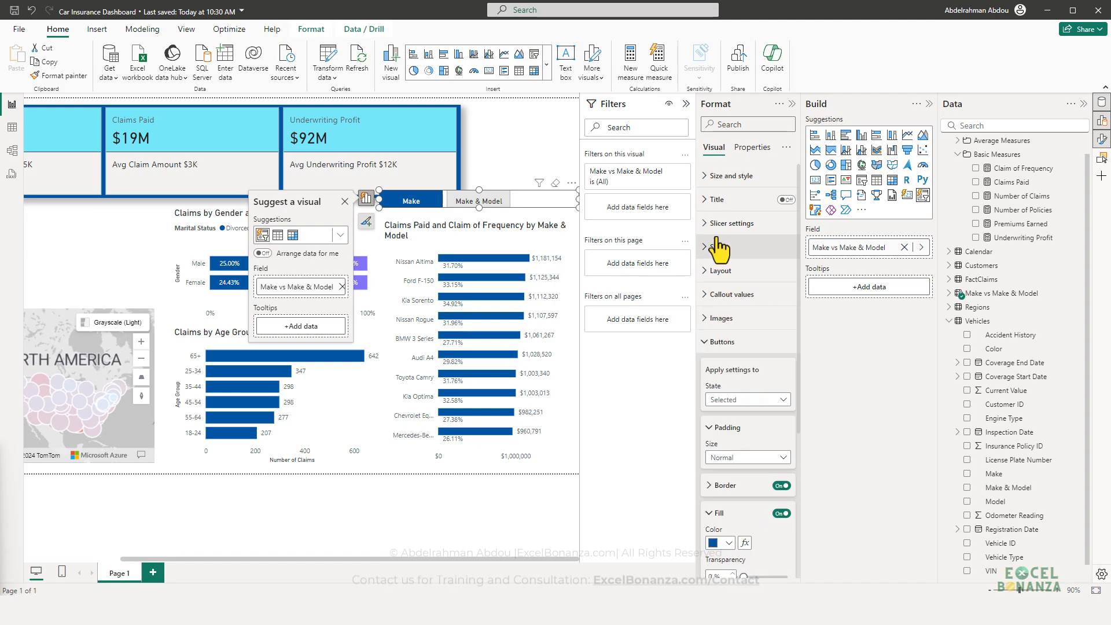
left_click(731, 175)
scroll(743, 231, "down", 3)
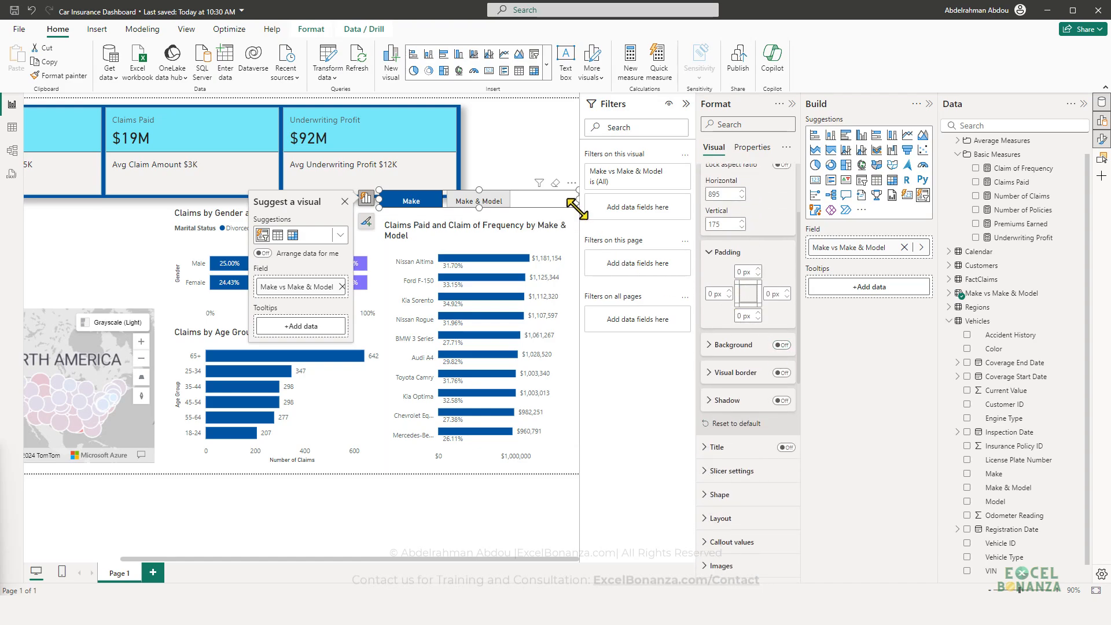
left_click_drag(578, 202, 537, 217)
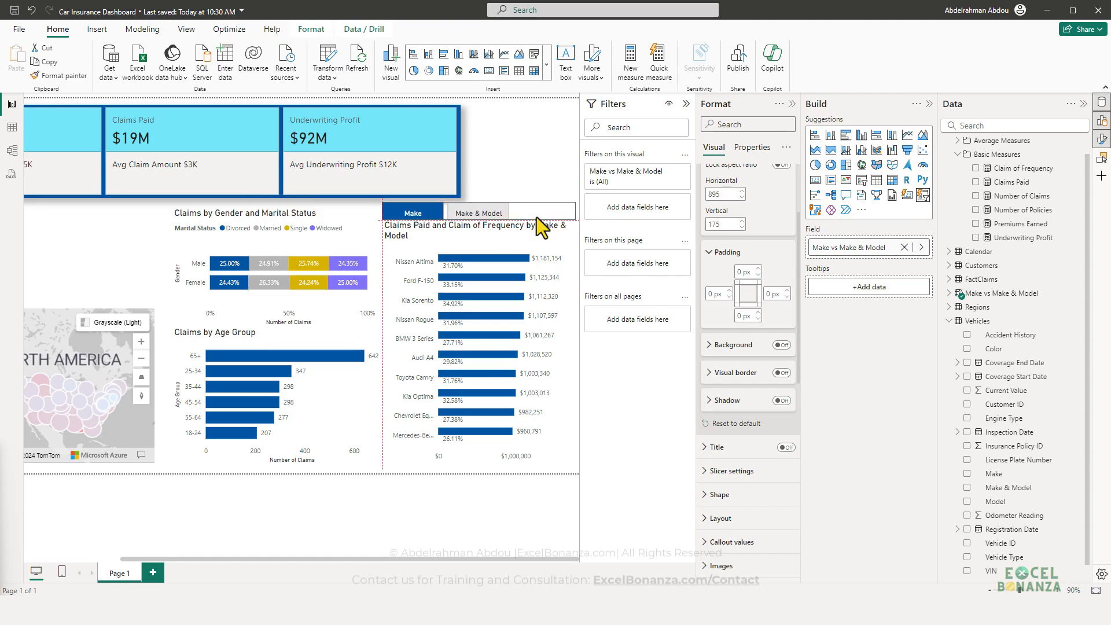
left_click(516, 168)
left_click(489, 214)
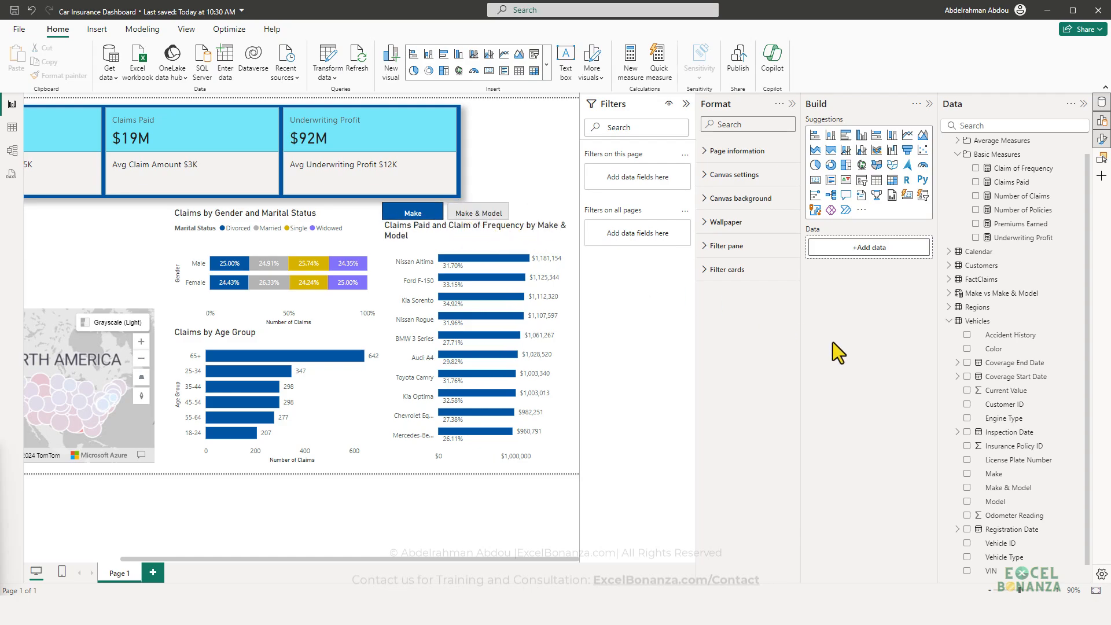
Step: Compare the slicer with the reference Dashboard Screenshot.png, and try its Make & Model and Make buttons
left_click(956, 559)
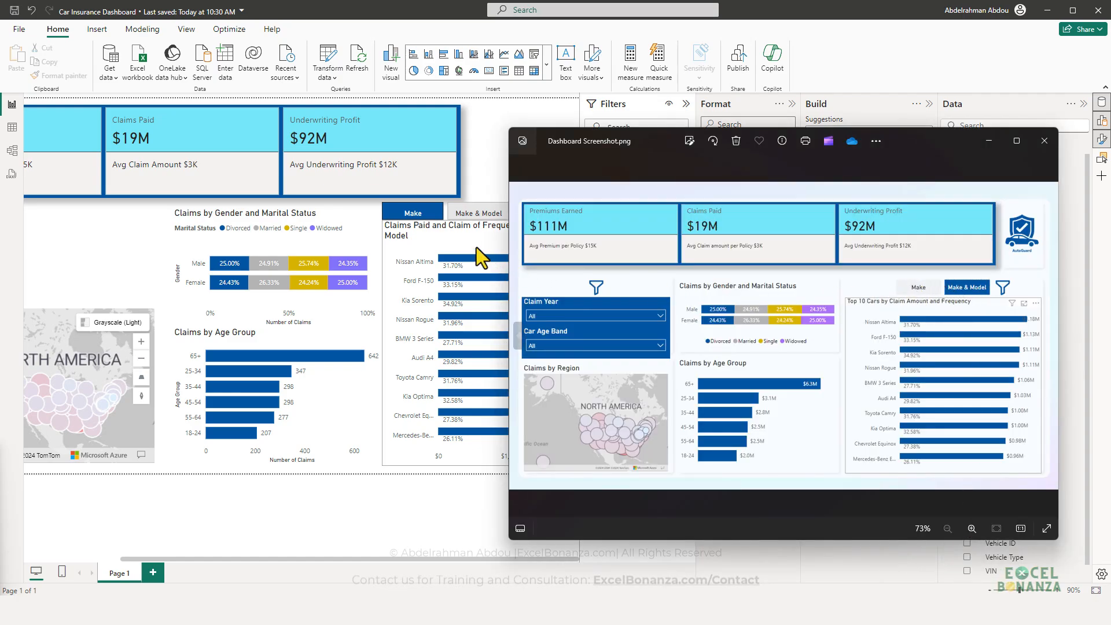
left_click(481, 188)
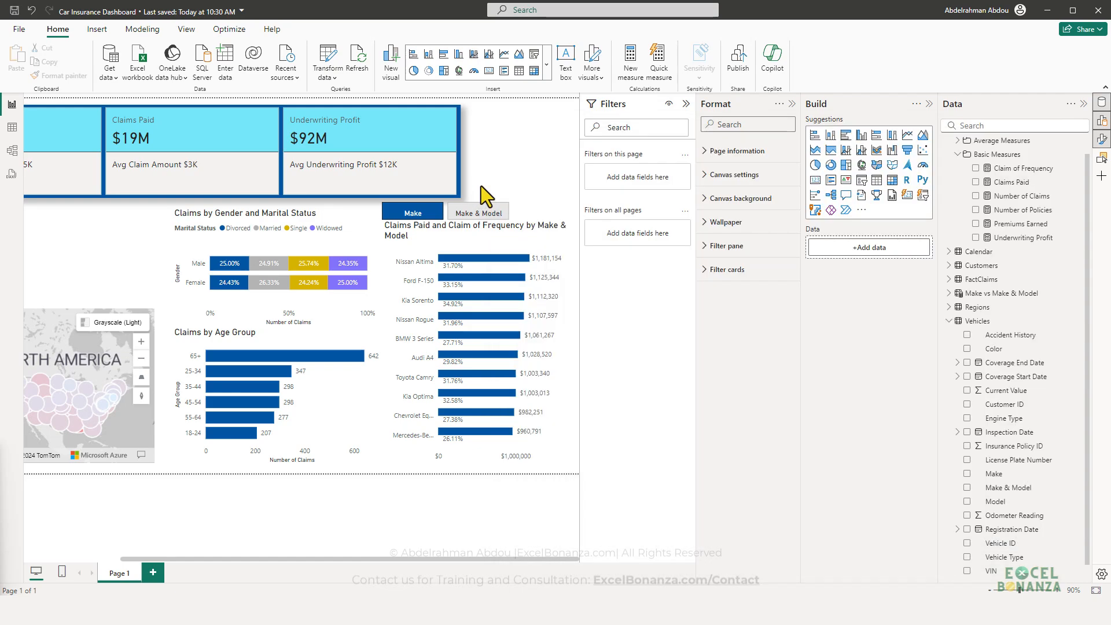
left_click(508, 215)
left_click(485, 214)
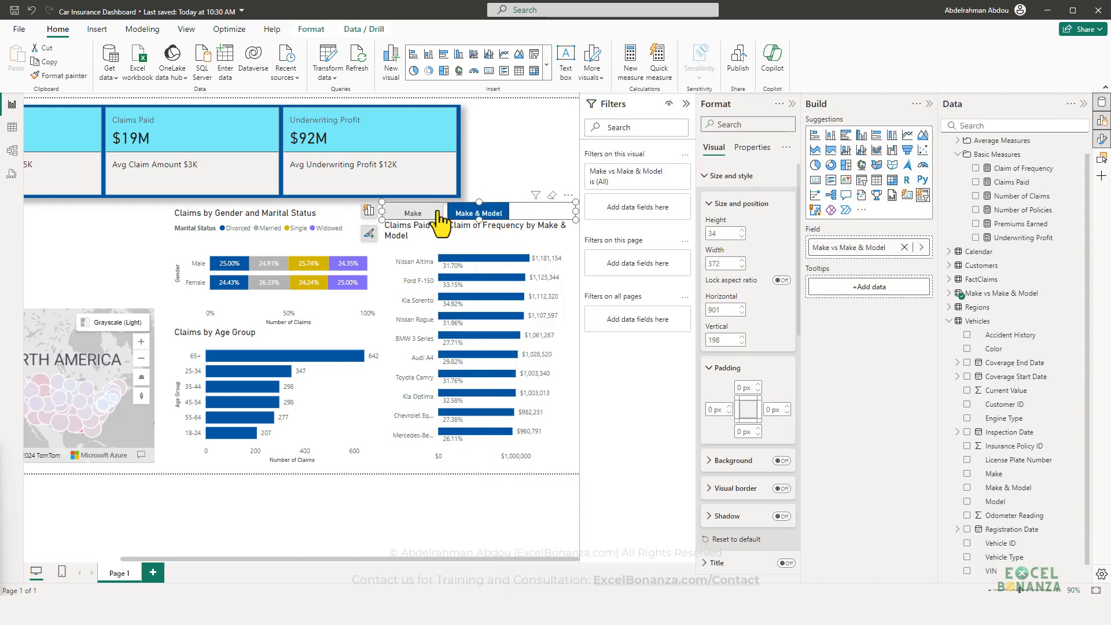
left_click(435, 217)
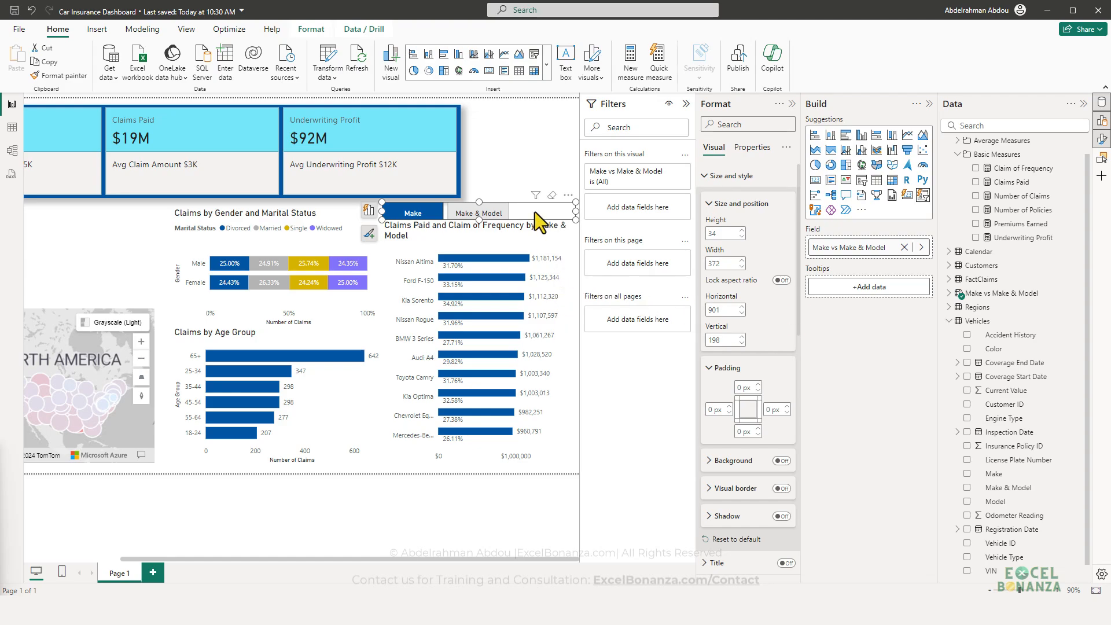
Step: Replace the Make & Model field on the claims bar chart's Y-axis with the Make vs Make & Model parameter
left_click(949, 293)
left_click(547, 244)
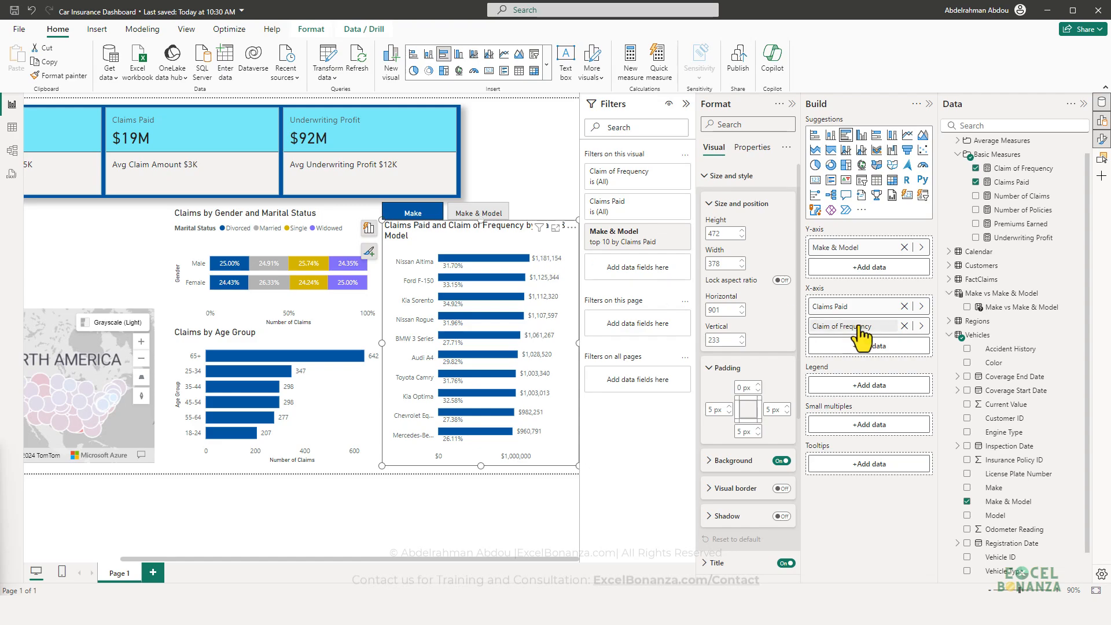
left_click(904, 247)
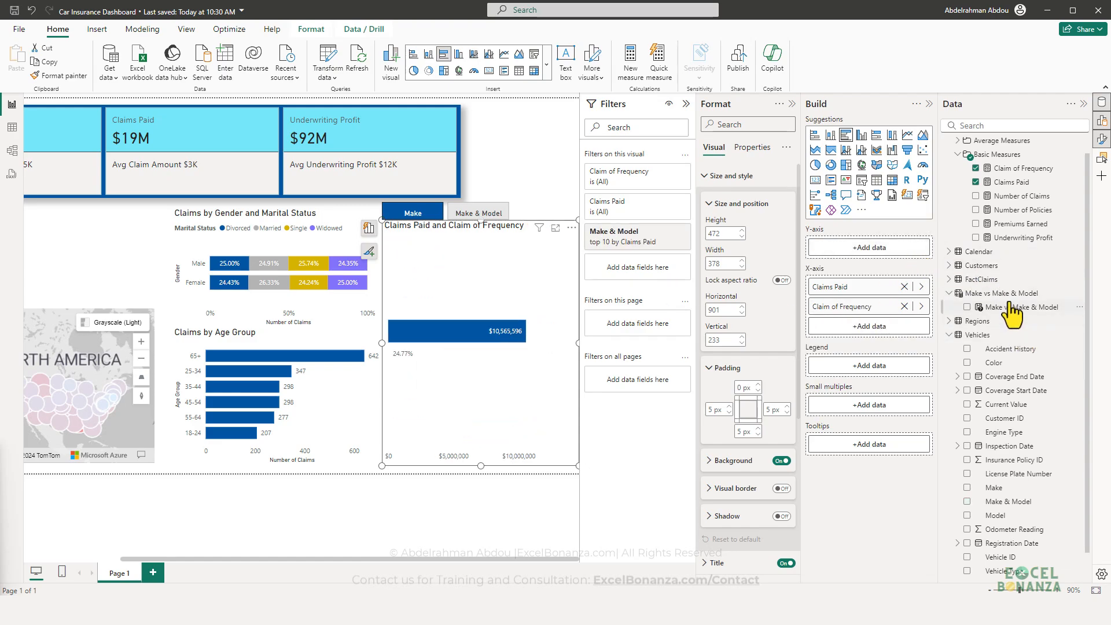
mouse_move(1019, 308)
left_mouse_down()
mouse_move(894, 246)
mouse_move(867, 245)
mouse_move(1017, 296)
left_mouse_up()
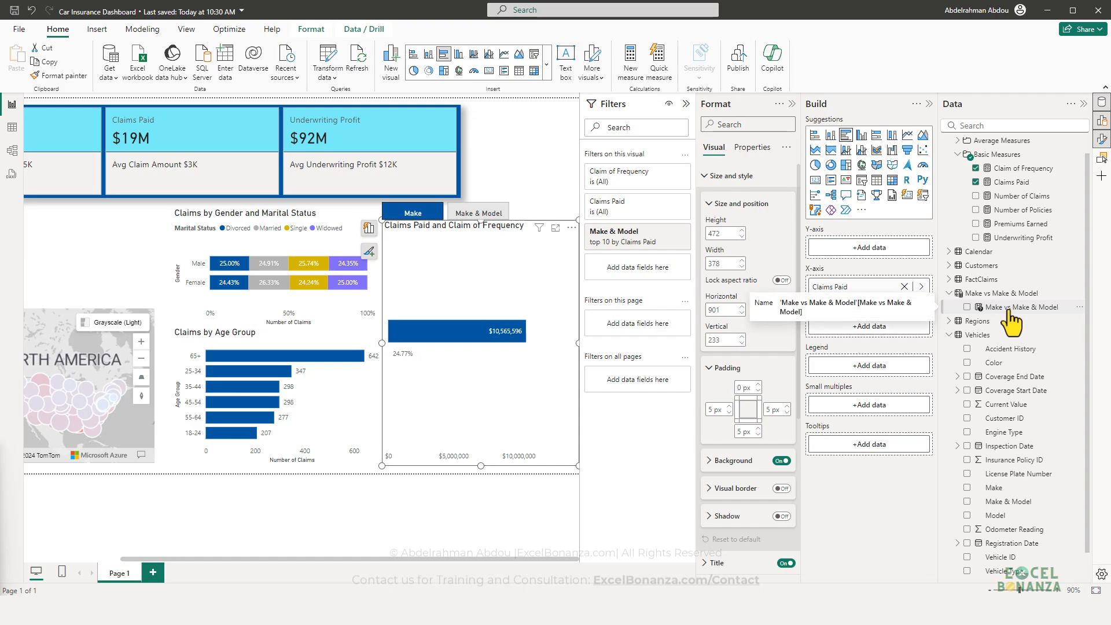
left_click_drag(997, 307, 868, 255)
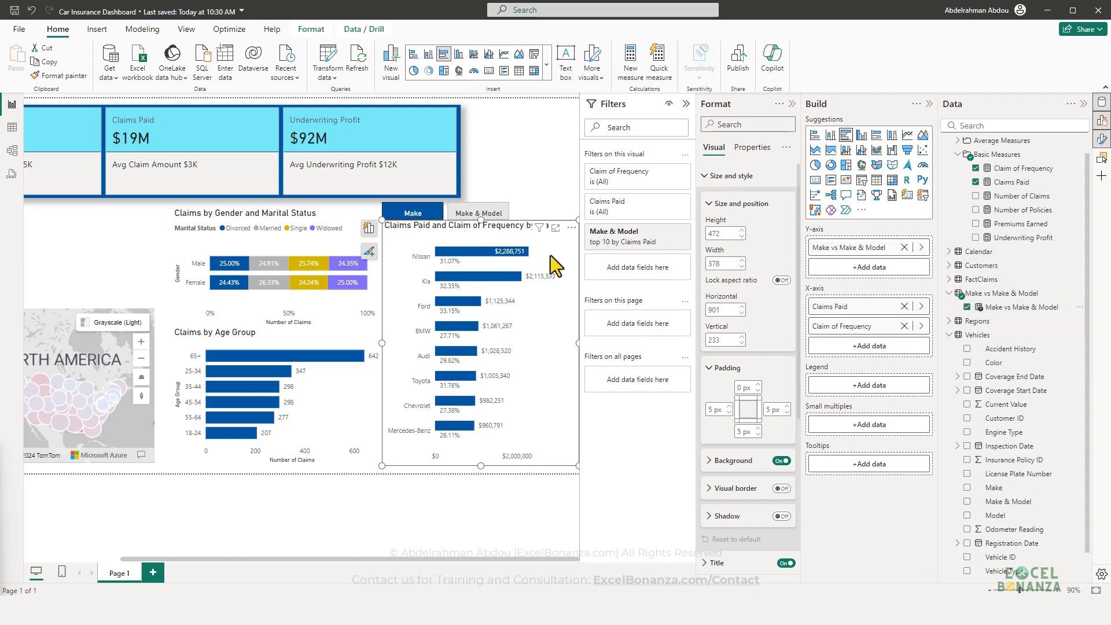
Step: Test the slicer's control of the bar chart by alternating between Make and Make & Model, ending on Make & Model
left_click(478, 214)
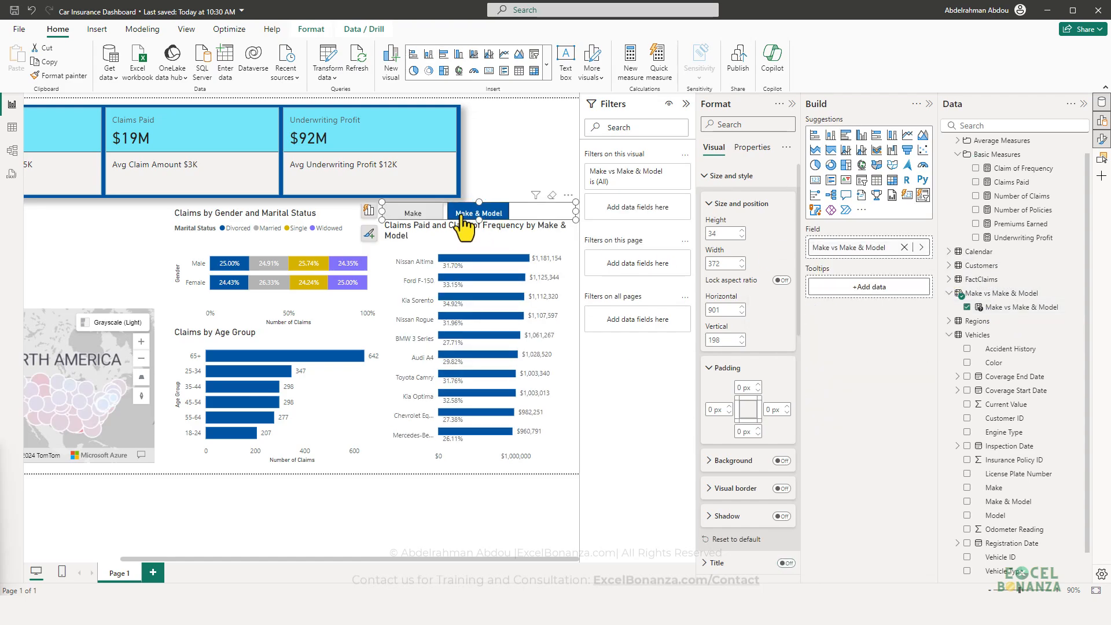
left_click(420, 214)
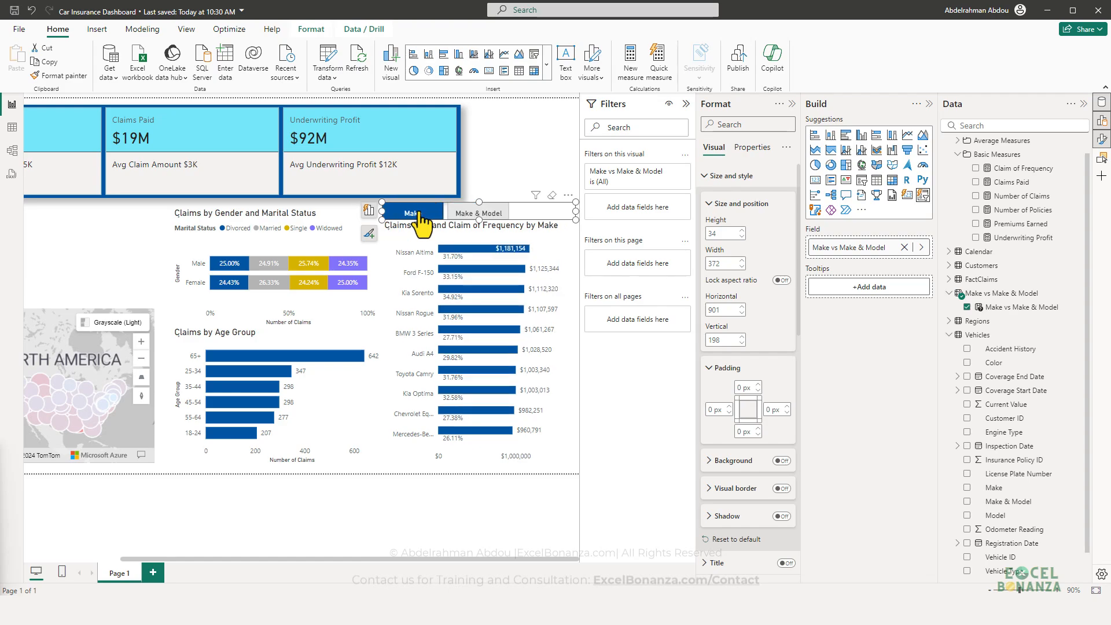
left_click(477, 214)
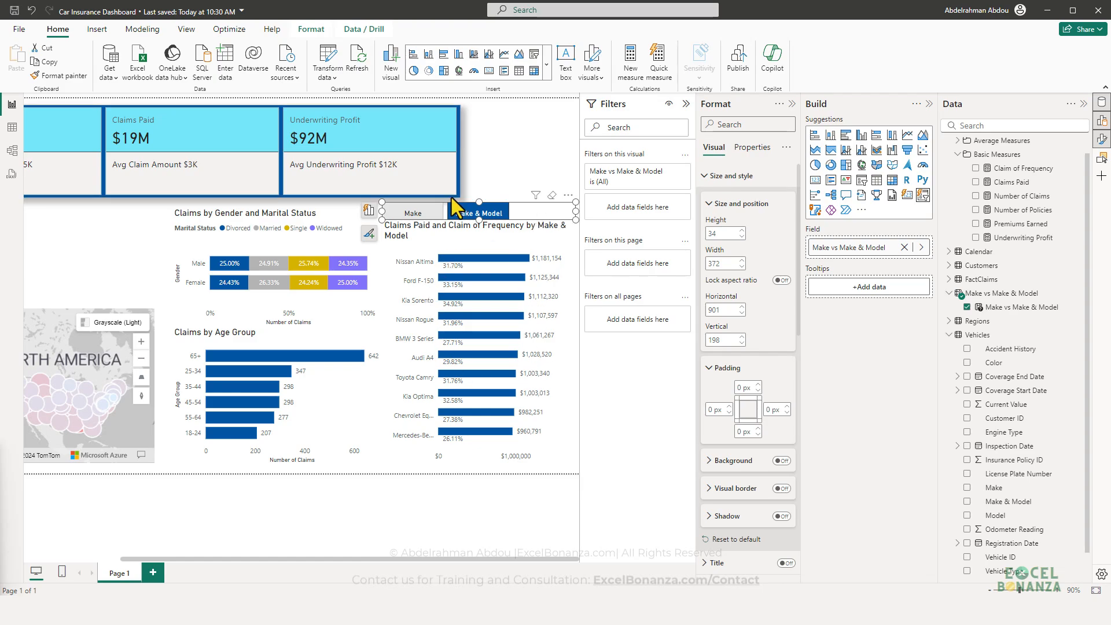
left_click(419, 212)
left_click(478, 213)
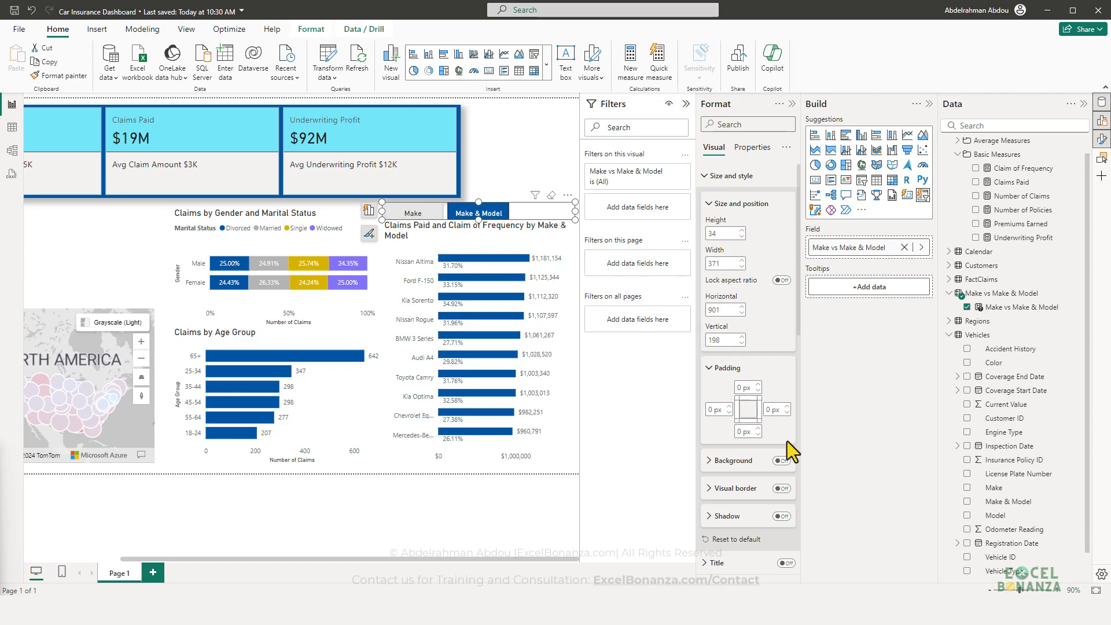
Step: Review the top 10 cars chart in the reference Dashboard Screenshot.png and return to the report
mouse_move(935, 611)
left_click(961, 555)
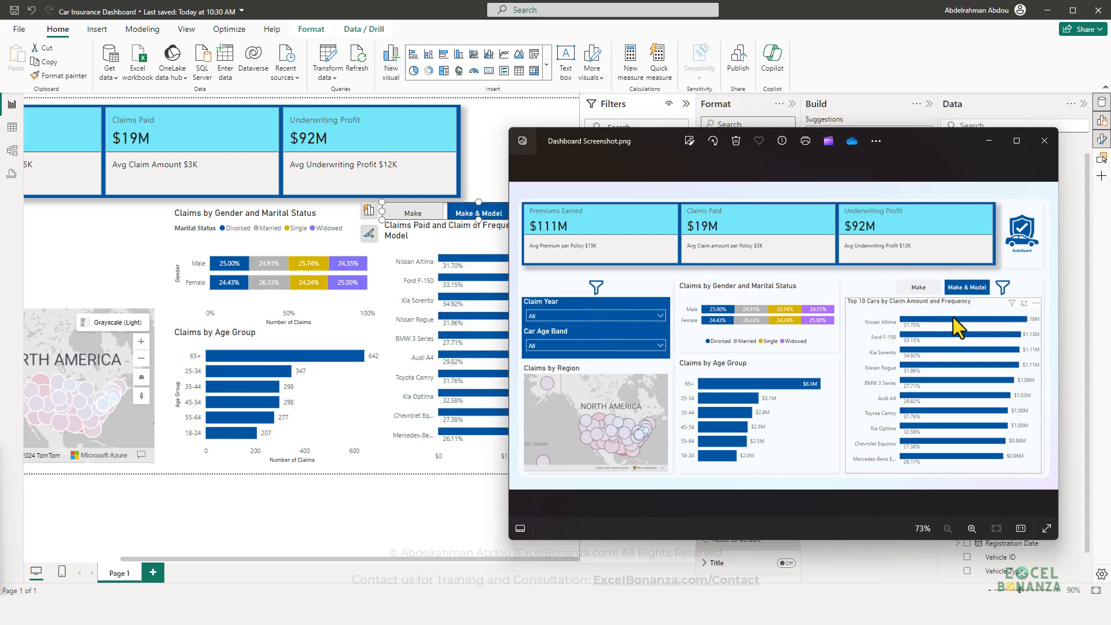
left_click(492, 176)
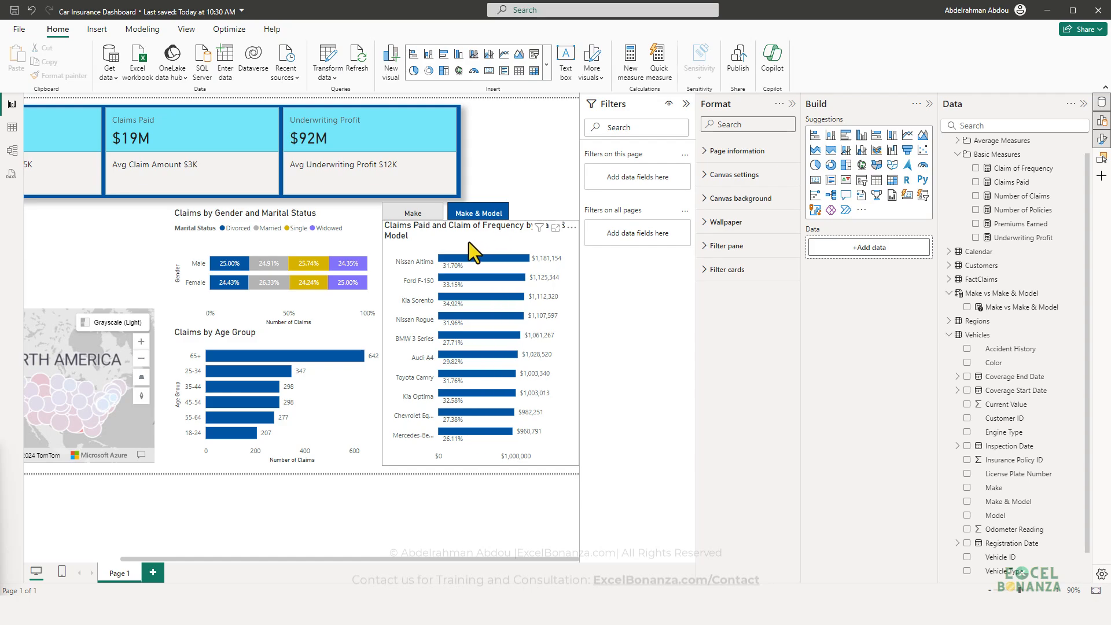
Step: Switch the claims bar chart to Make with the button slicer and return it to Make & Model
left_click(408, 215)
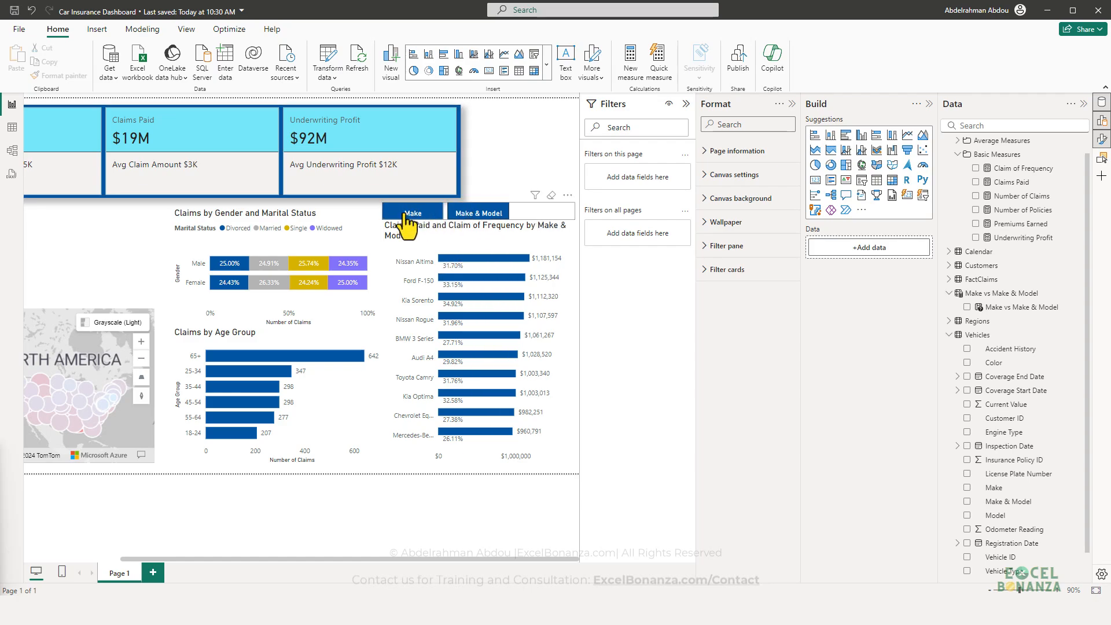
left_click(480, 214)
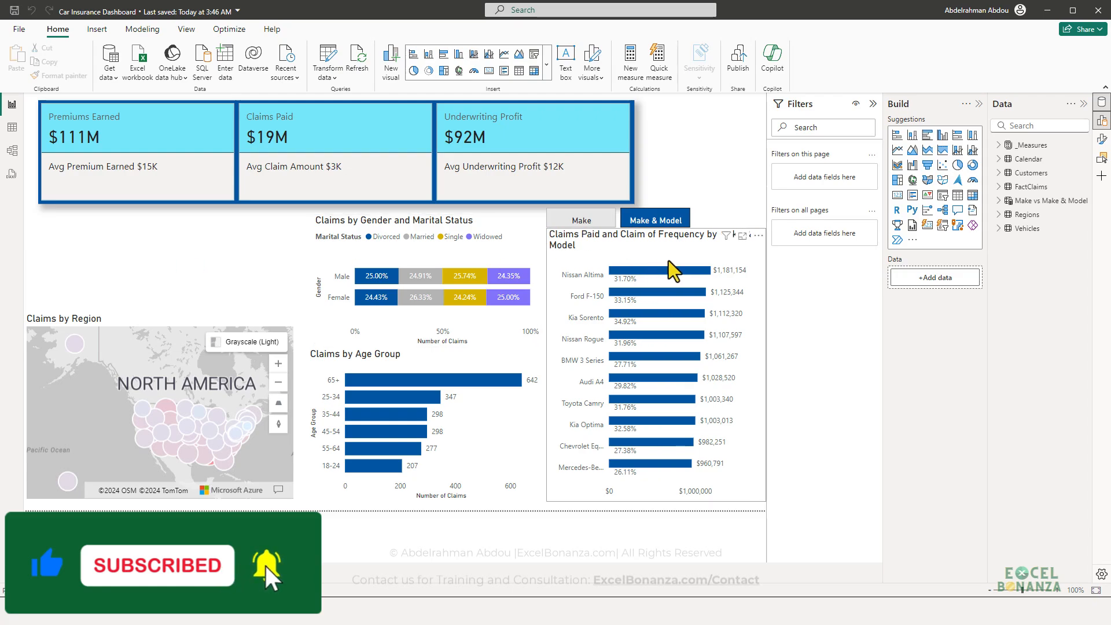
Step: Add a slicer above the Claims by Region map, shrink it to fit, and assign the Calendar table's Year field to it
left_click(942, 197)
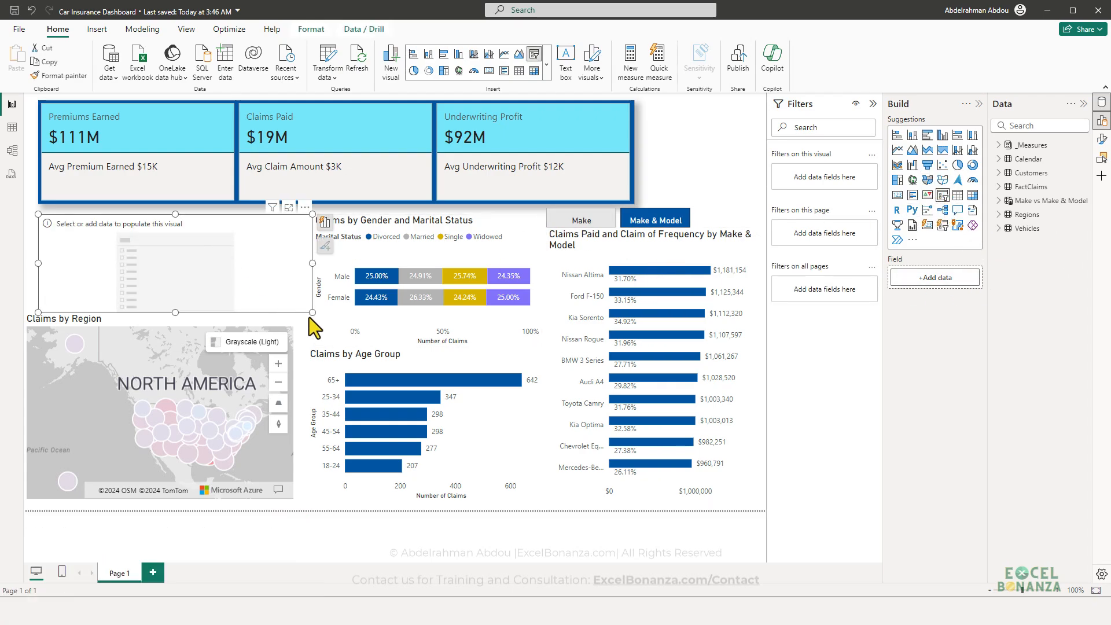
left_click_drag(310, 315, 284, 269)
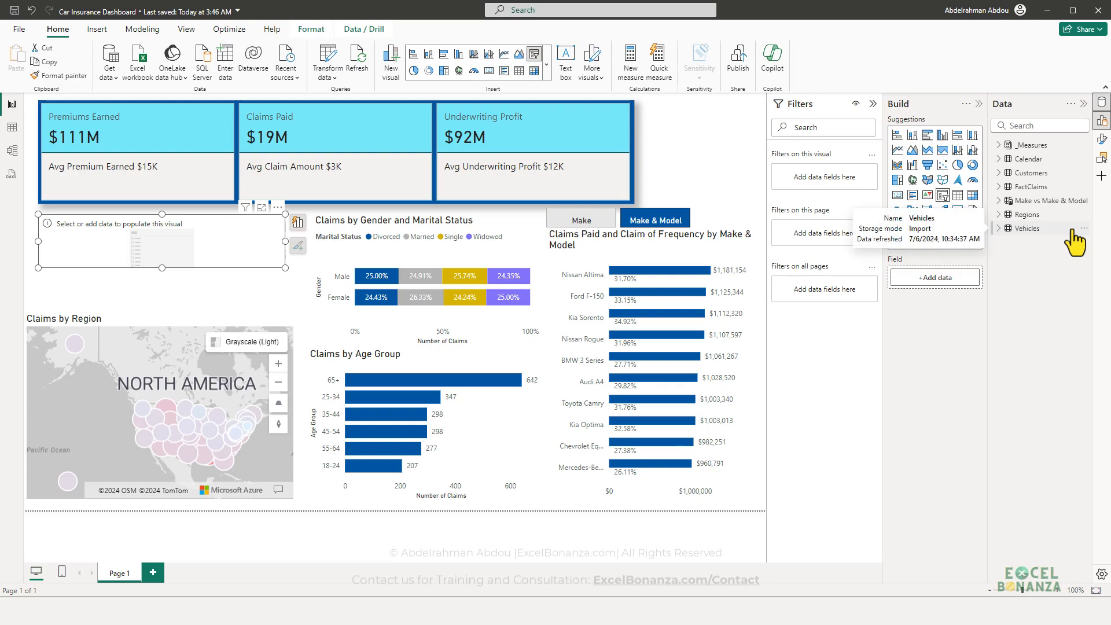
left_click(1006, 161)
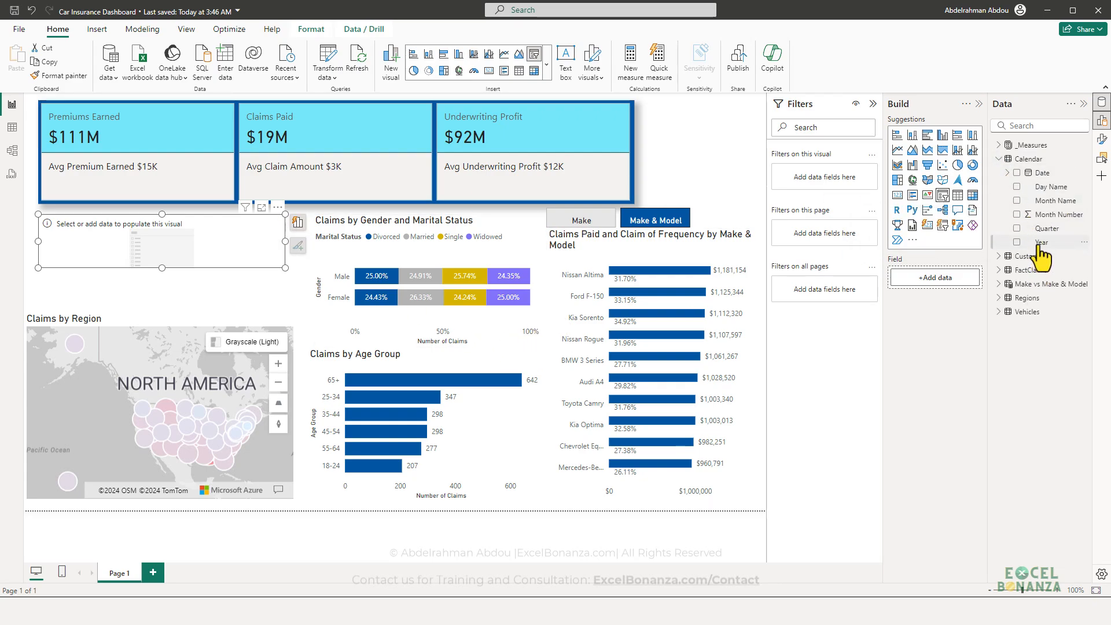
left_click_drag(1040, 246, 157, 251)
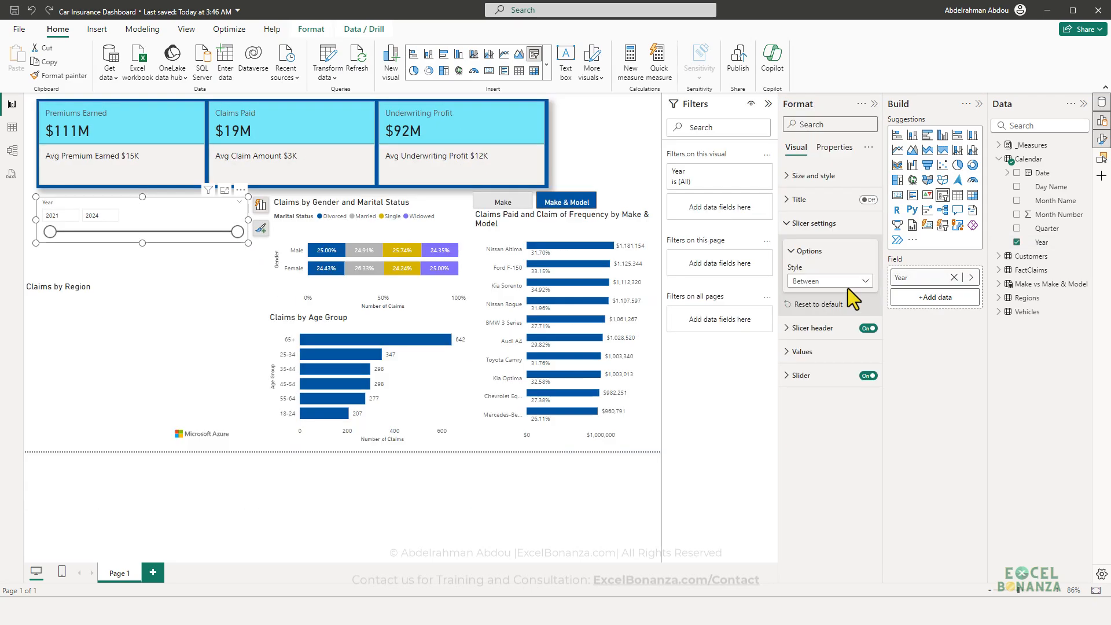
Step: Set the Year slicer's style to Dropdown and make the slicer smaller
left_click(811, 282)
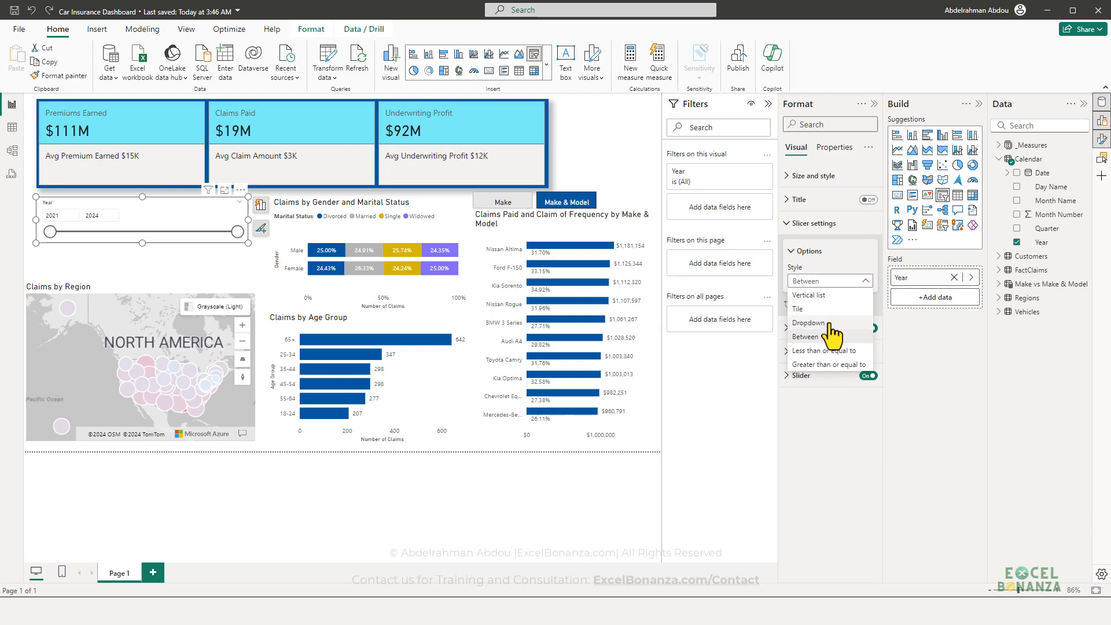
left_click(831, 324)
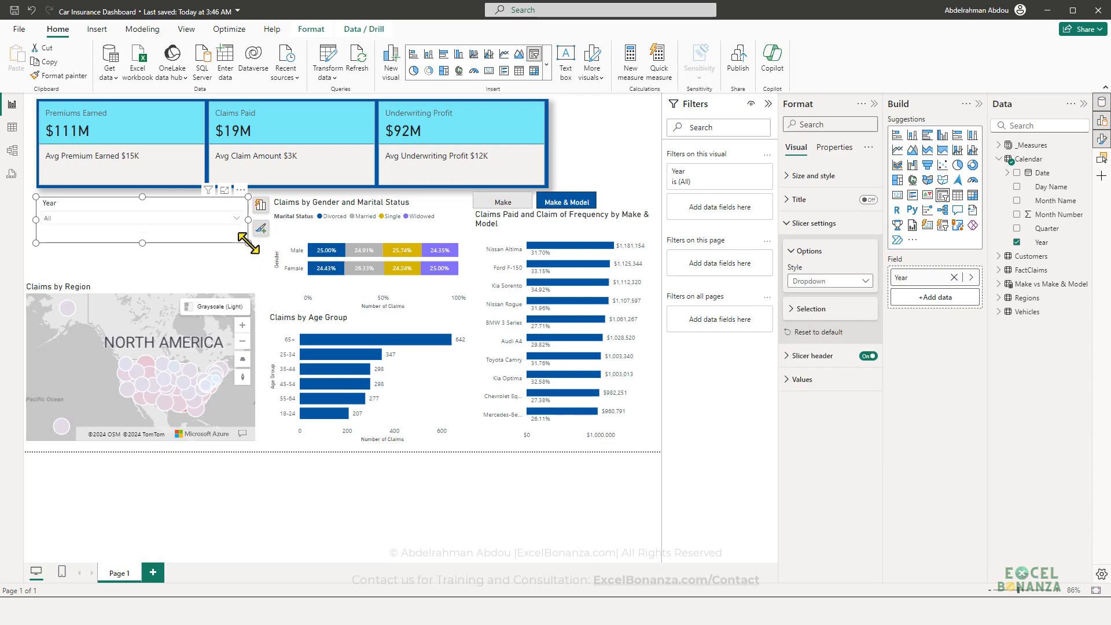
left_click_drag(248, 243, 204, 232)
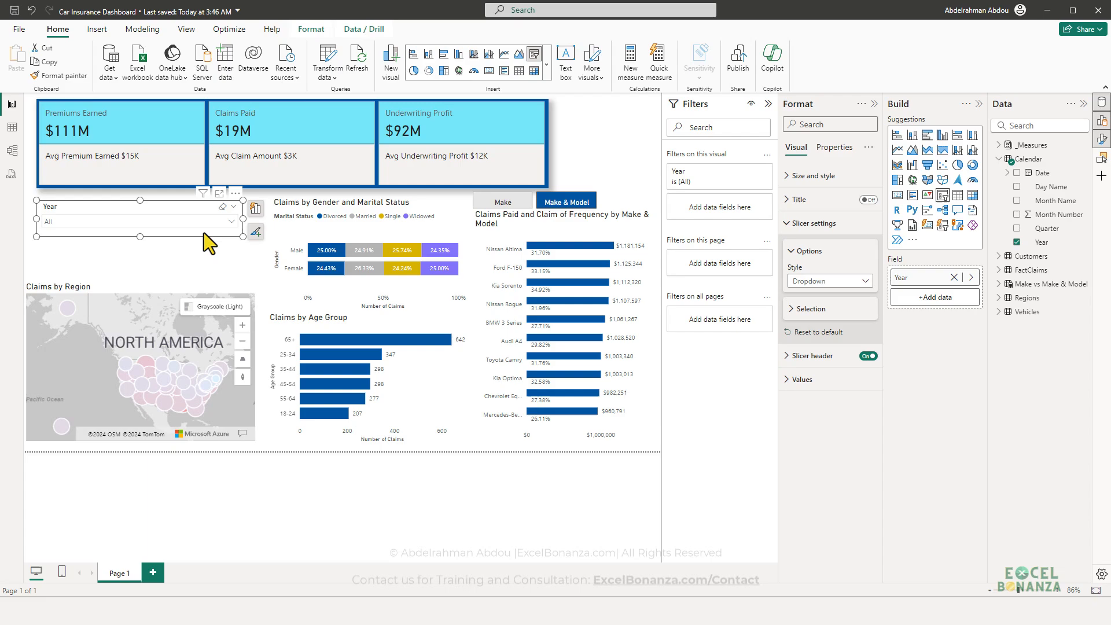
Step: Set the Year slicer's background color to the theme's dark blue and shift the slicer slightly down
left_click(813, 176)
scroll(841, 250, "down", 2)
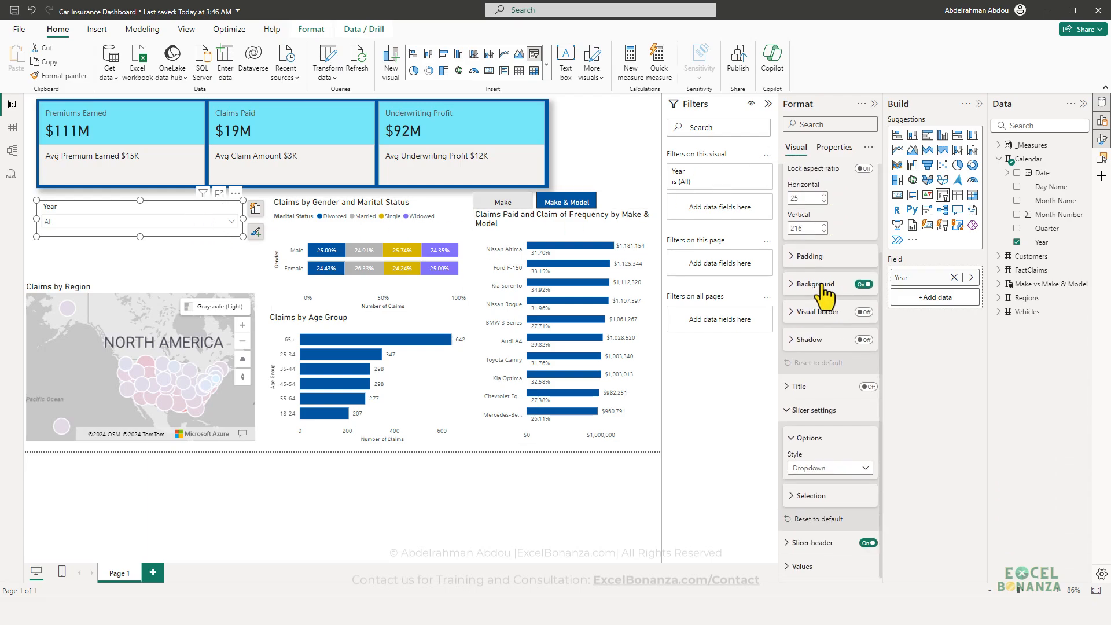
left_click(834, 284)
left_click(810, 314)
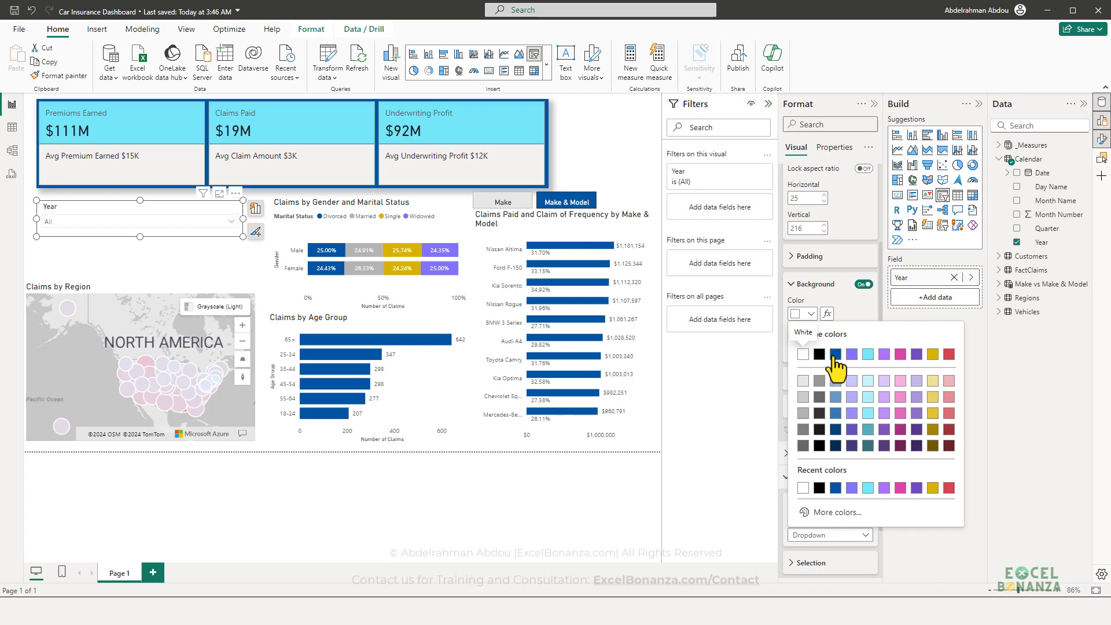
left_click(835, 354)
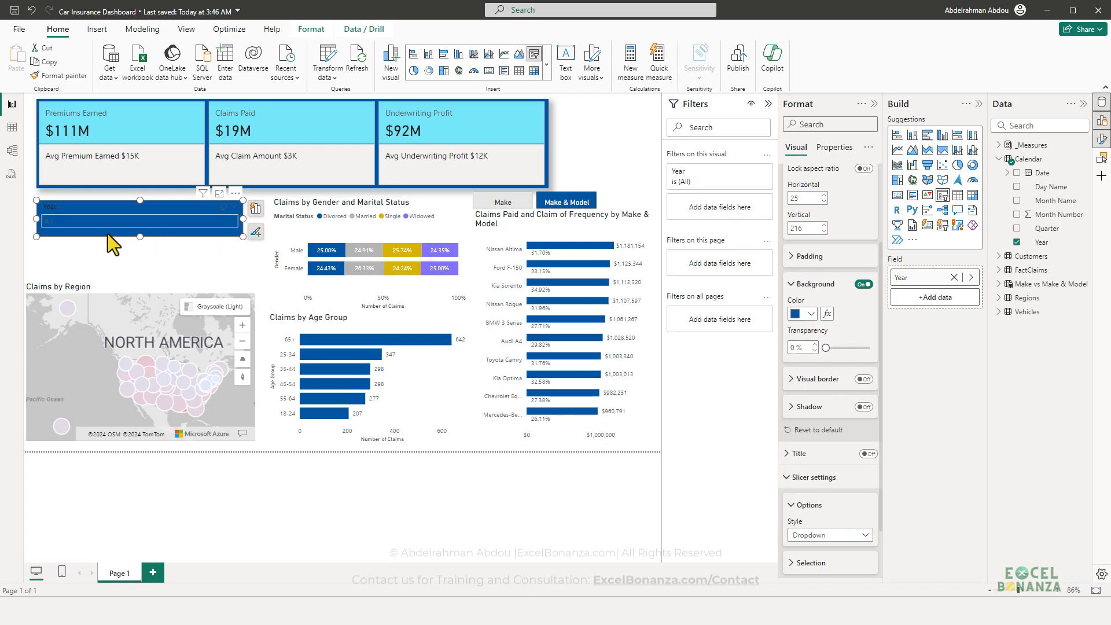
left_click_drag(108, 233, 103, 242)
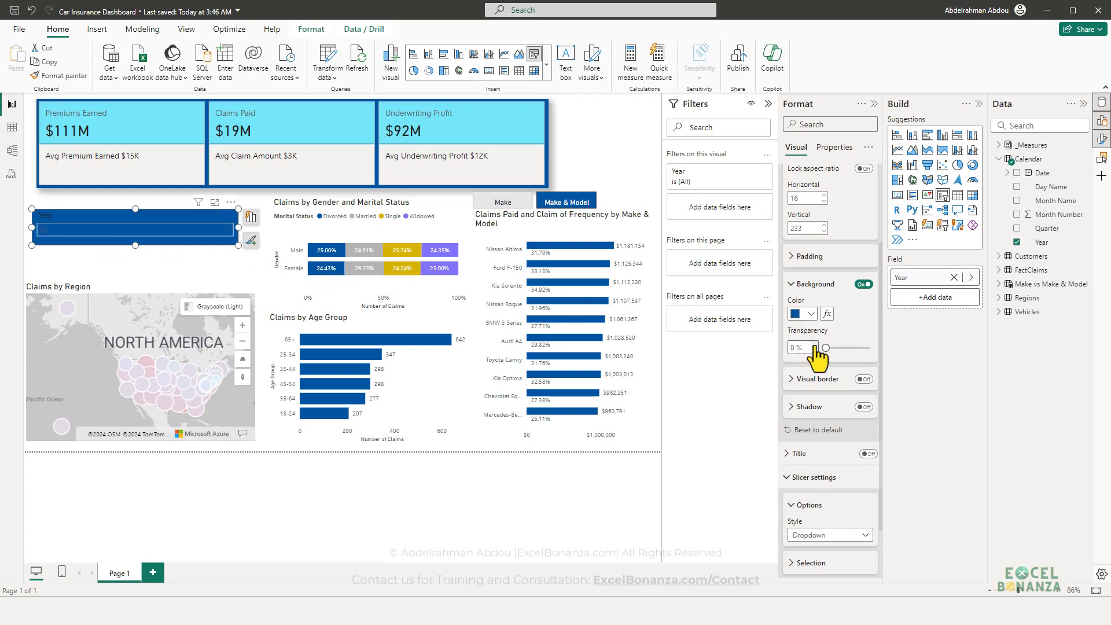
Step: Set the font color of the Year slicer's values to white
scroll(817, 356, "down", 2)
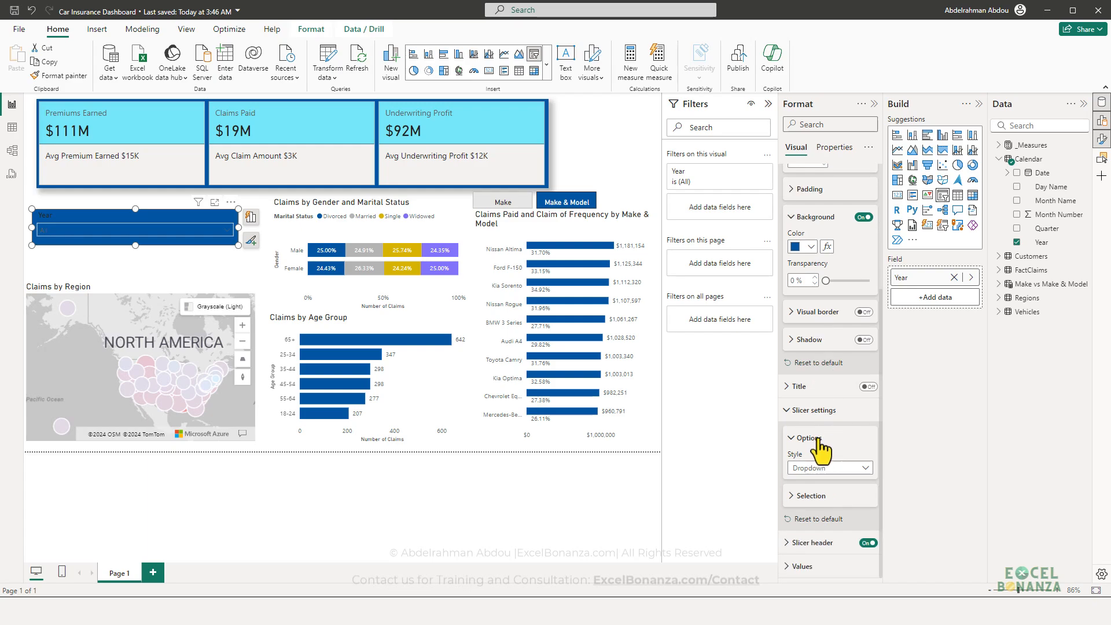
left_click(802, 567)
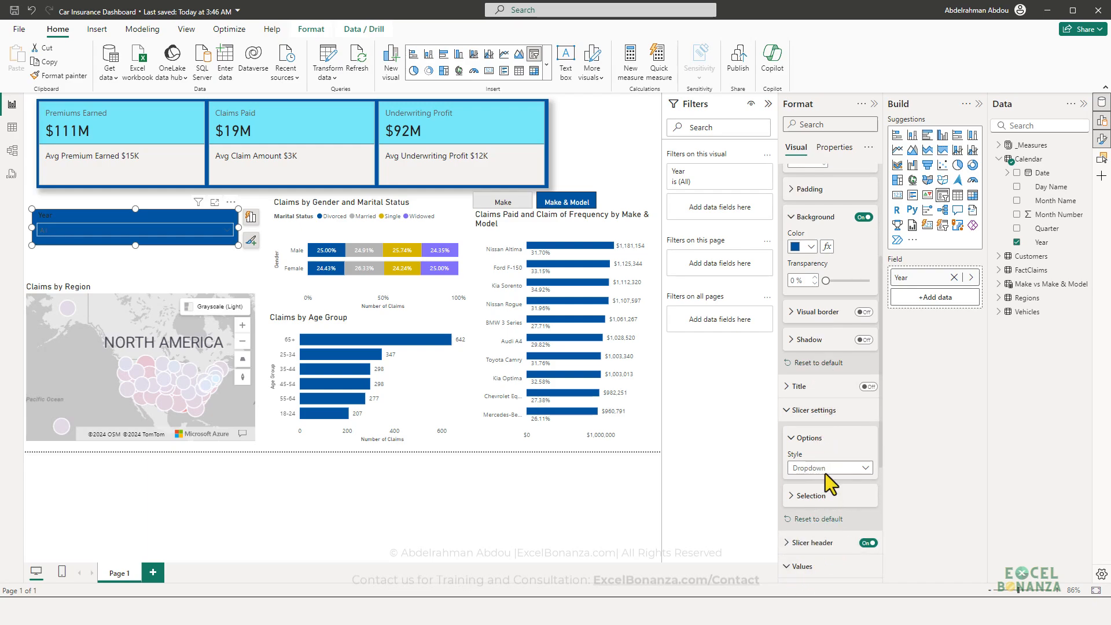
scroll(829, 483, "down", 6)
left_click(806, 457)
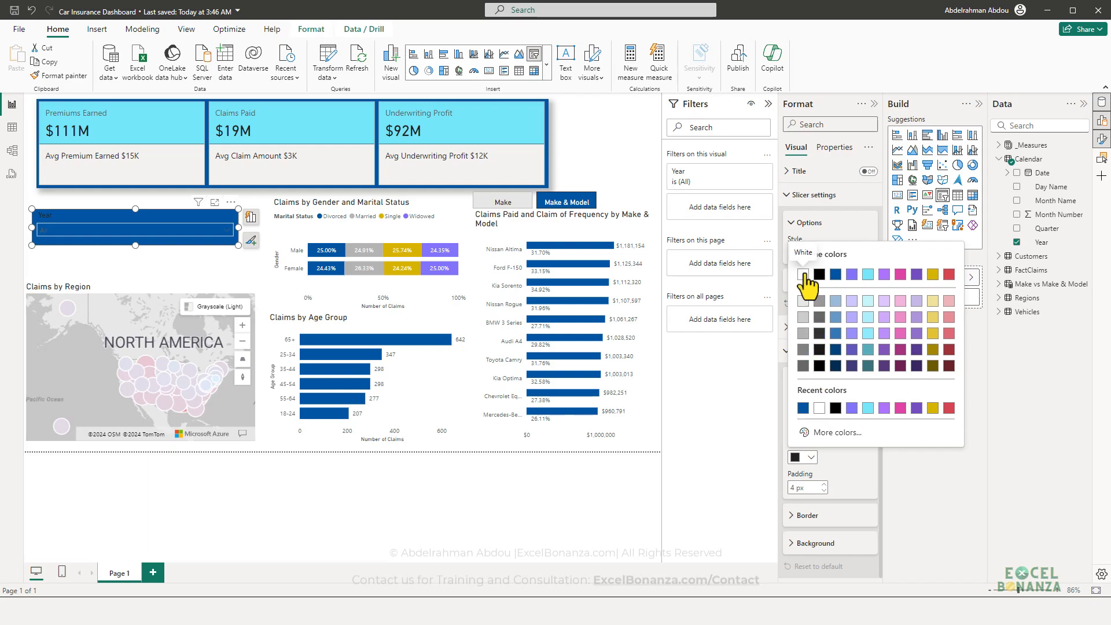
left_click(804, 274)
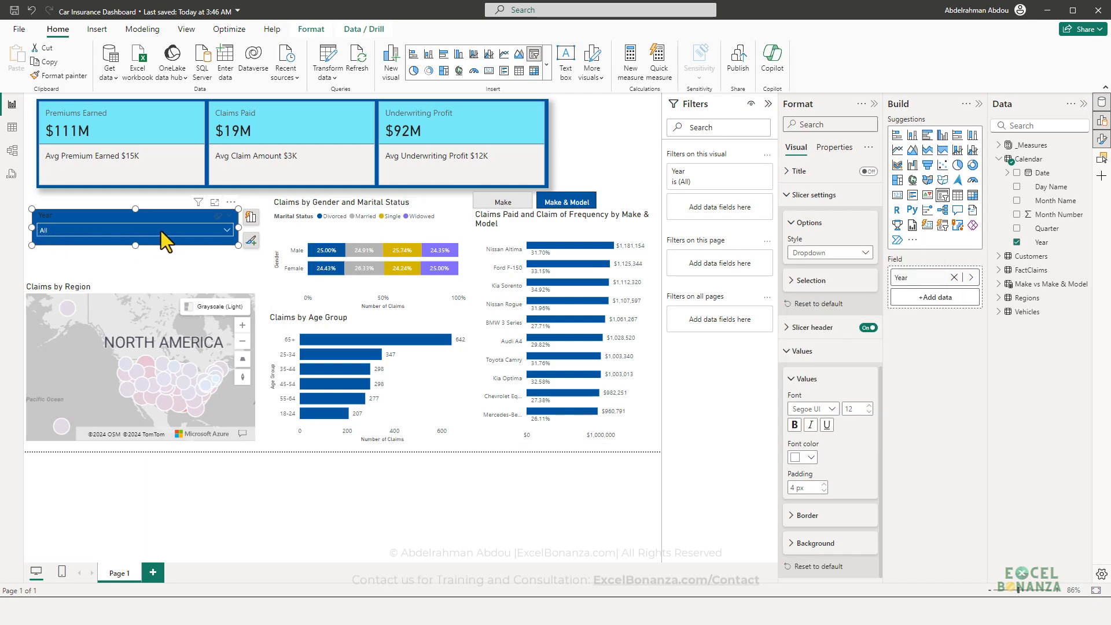
Step: Set the background of the Year slicer's values to the theme's dark blue and check the expanded list of years
left_click(227, 231)
left_click(225, 231)
left_click(823, 547)
scroll(843, 469, "down", 1)
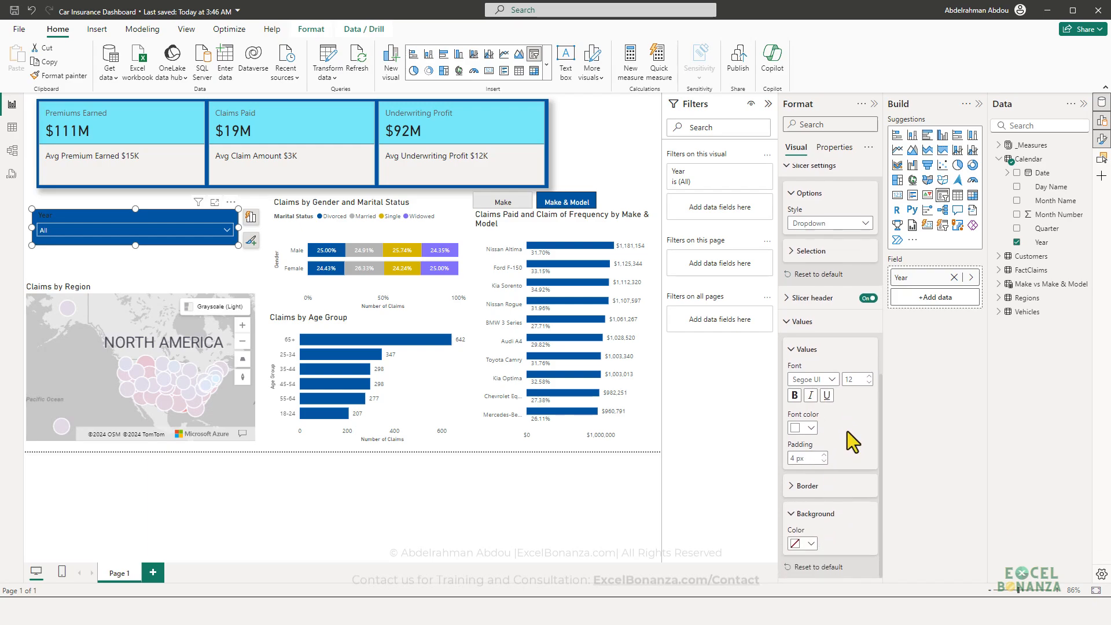
left_click(811, 544)
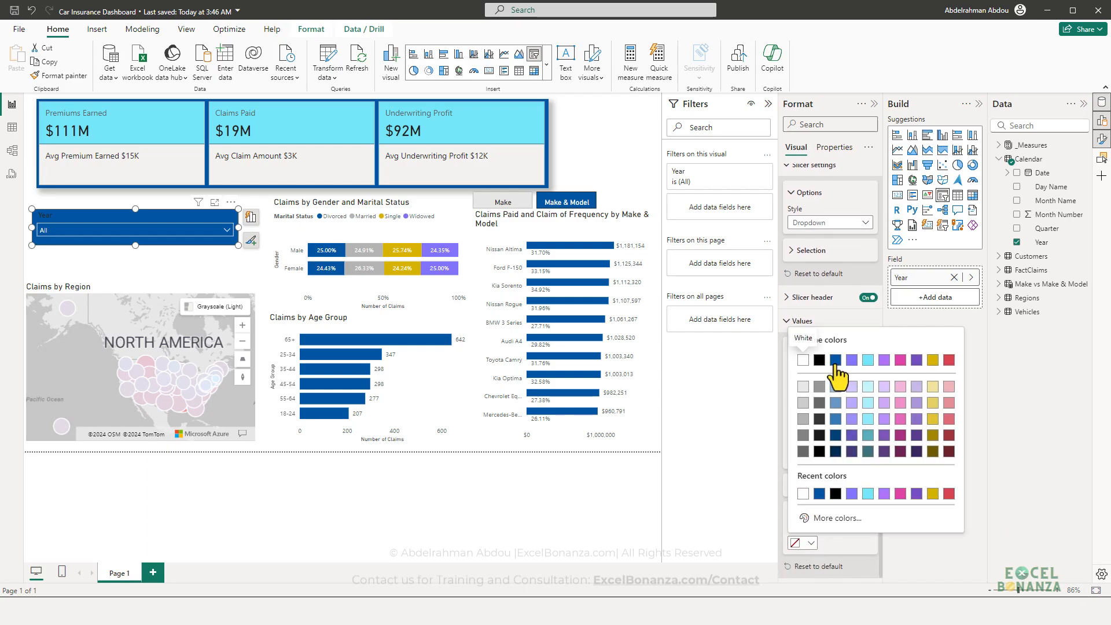
left_click(835, 360)
left_click(225, 230)
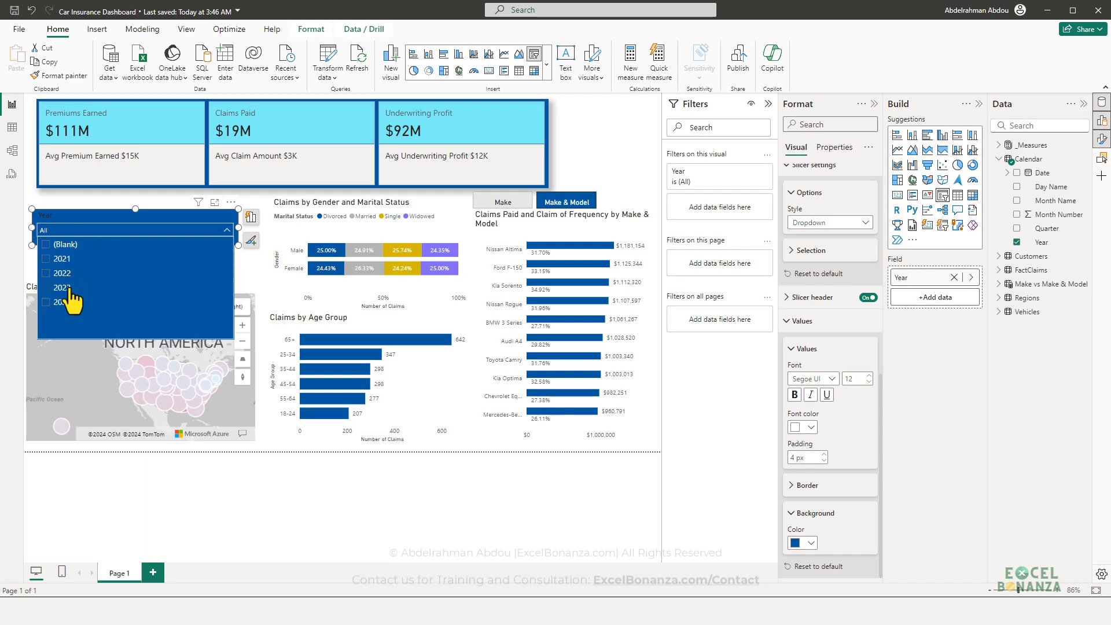
left_click(137, 199)
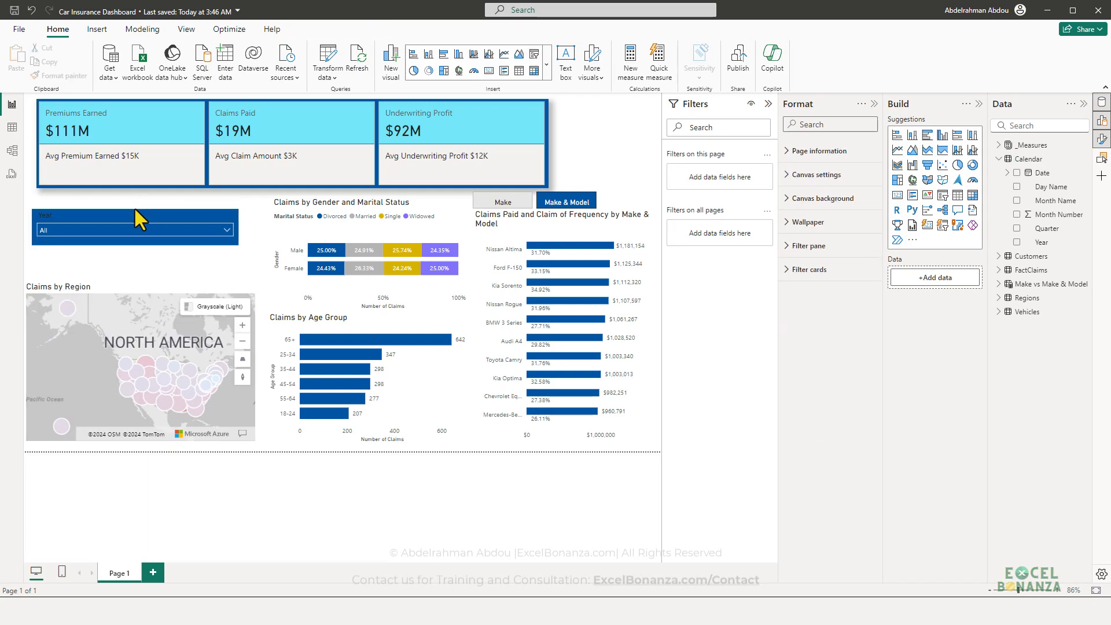
Step: Set the Year slicer's header font color to white and its title text to Claim Year
left_click(135, 214)
left_click(813, 297)
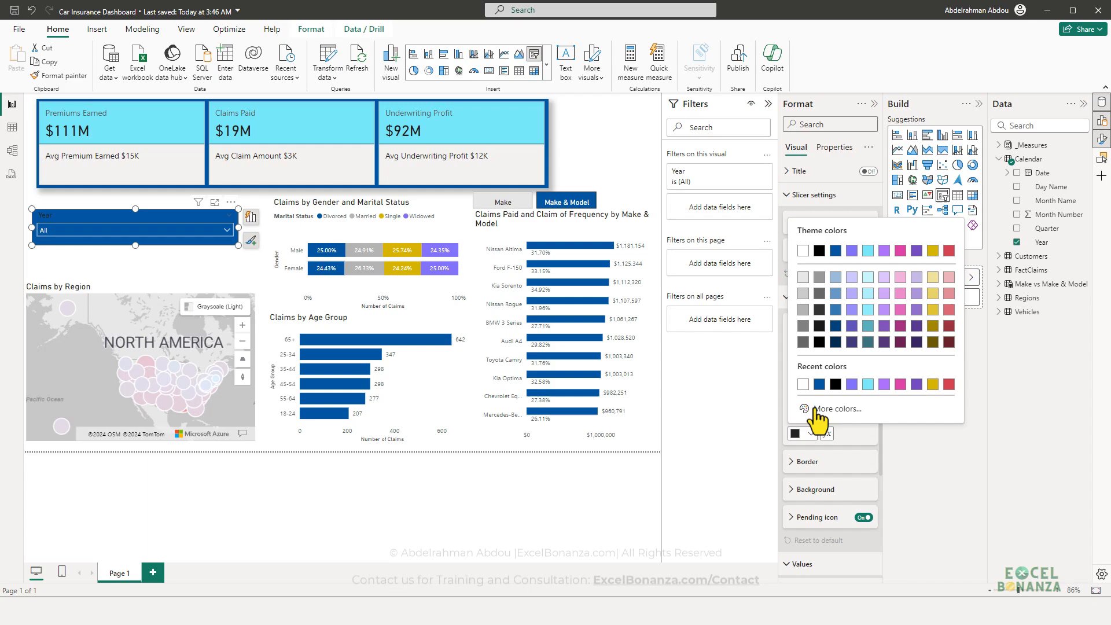
left_click(803, 250)
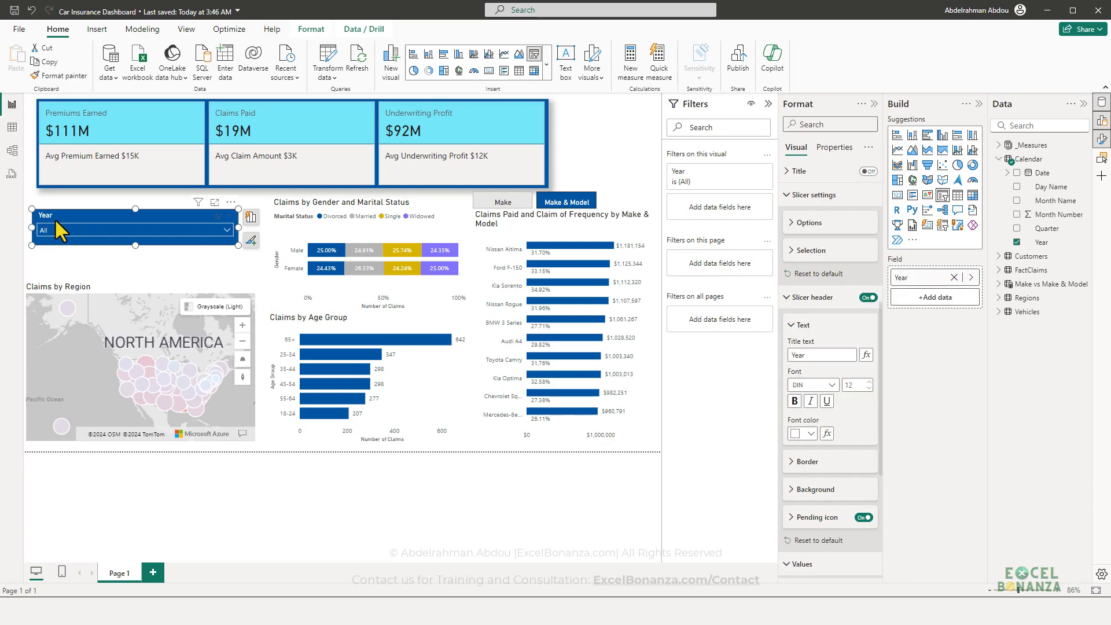
double_click(828, 354)
Step: Move the Claim Year slicer up to just below the Premiums Earned card and try a narrower width for it
left_click_drag(144, 212, 145, 203)
left_click_drag(239, 219, 111, 227)
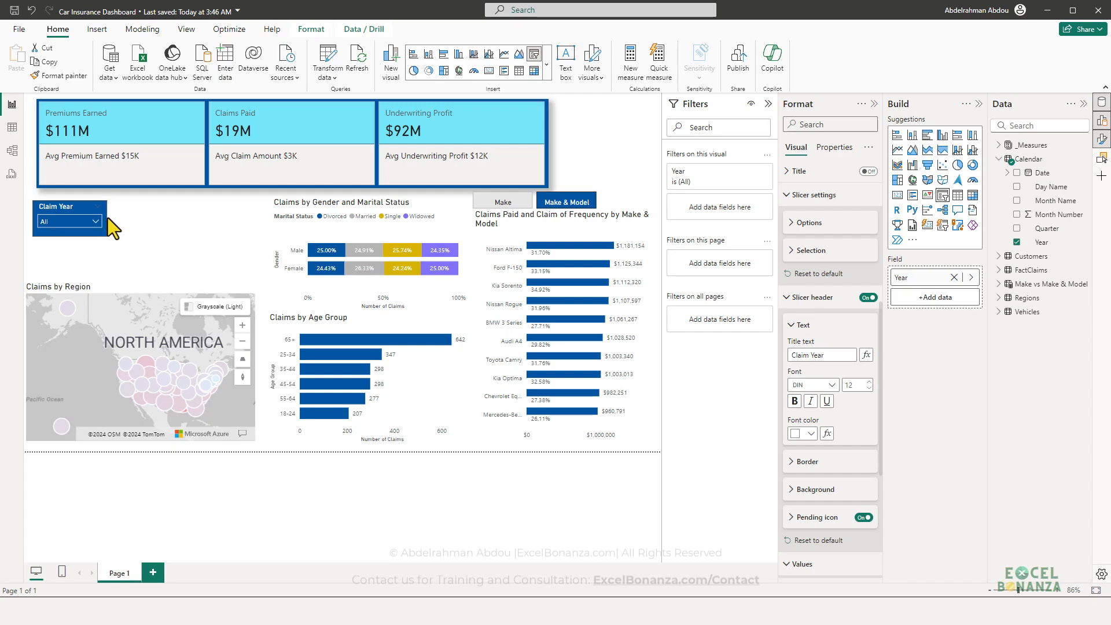
left_click(240, 225)
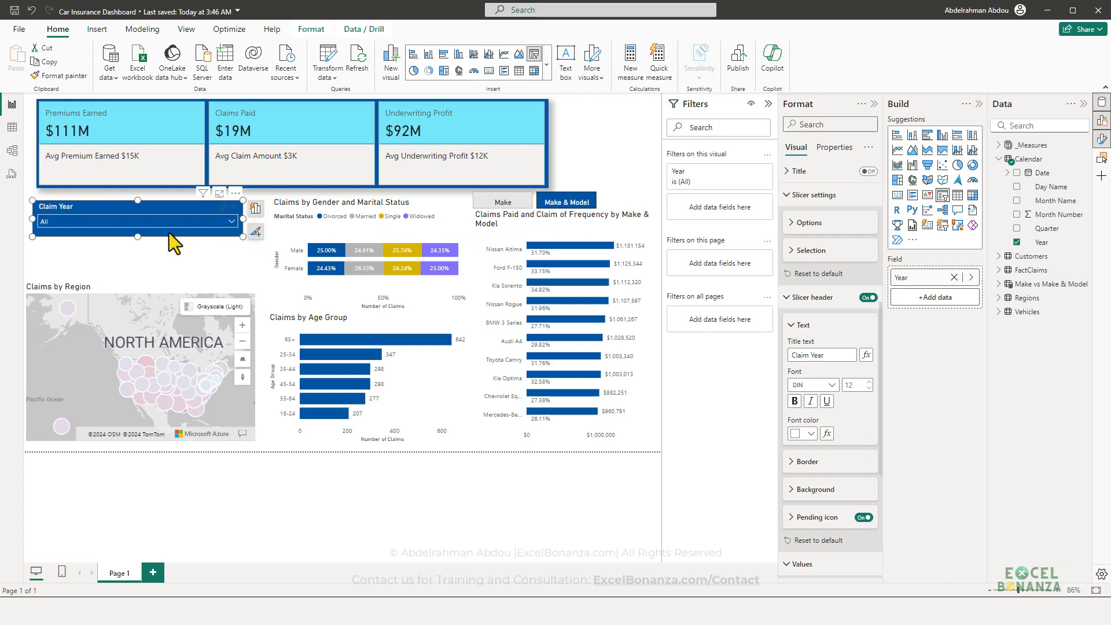
left_click_drag(151, 207, 148, 204)
Step: Exclude (Blank) from the Claim Year slicer with a basic visual-level filter that keeps 2021, 2022, 2023 and 2024
left_click(167, 218)
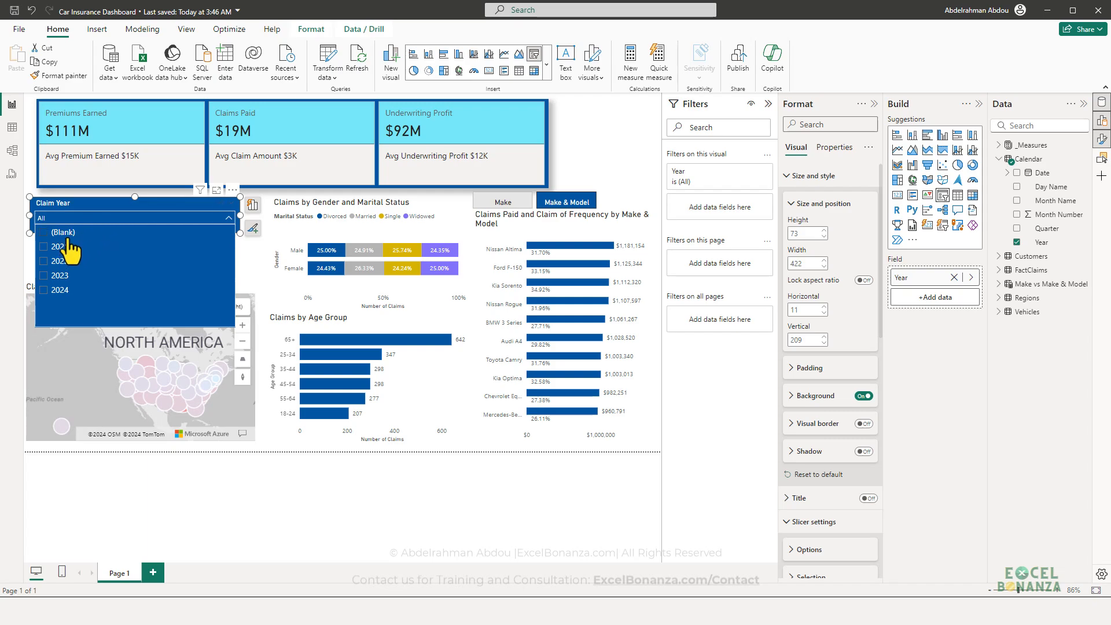
left_click(129, 213)
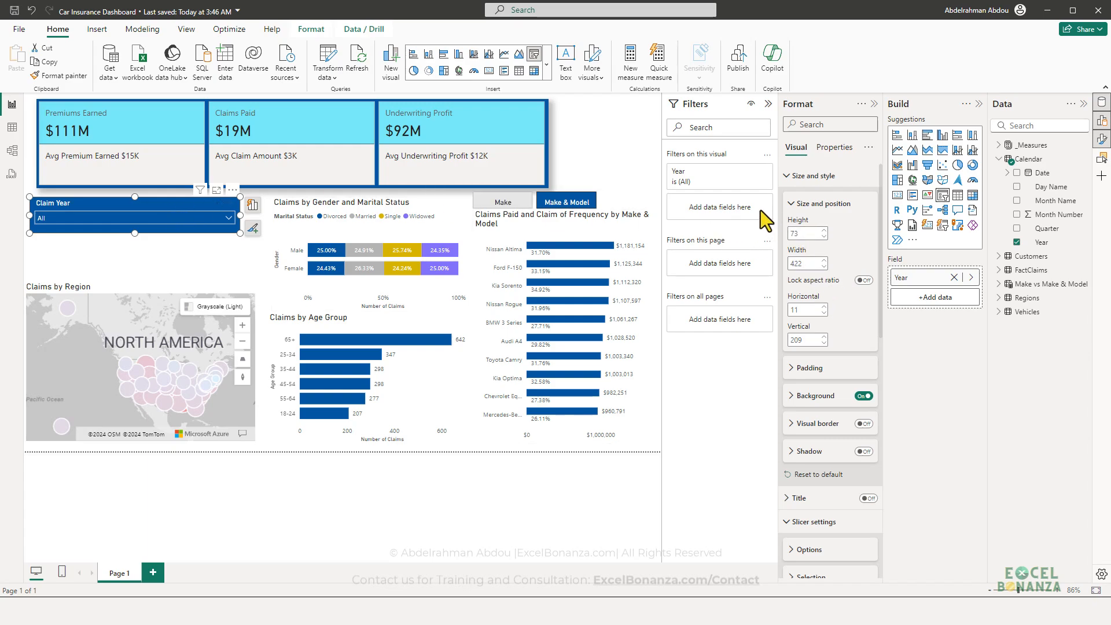
left_click(751, 172)
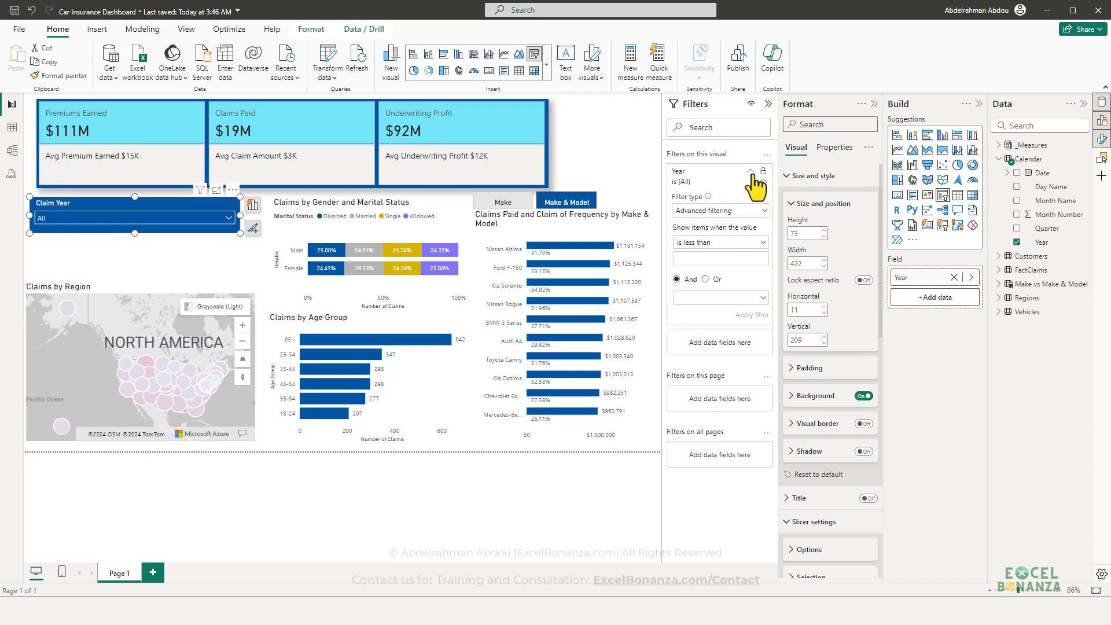
left_click(732, 213)
left_click(713, 252)
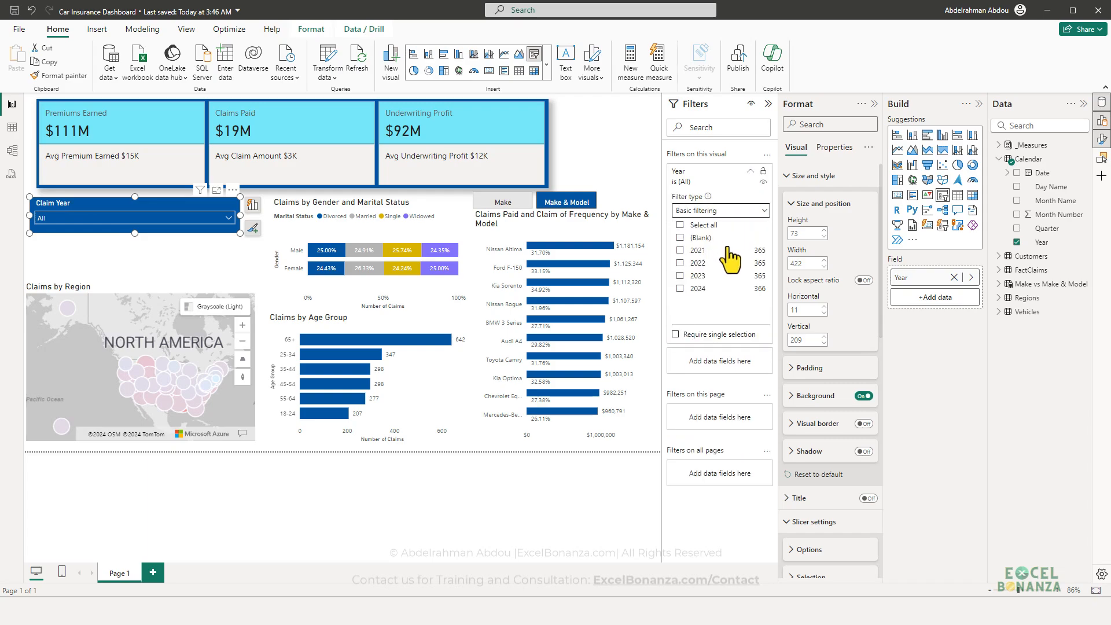
left_click(680, 225)
left_click(680, 238)
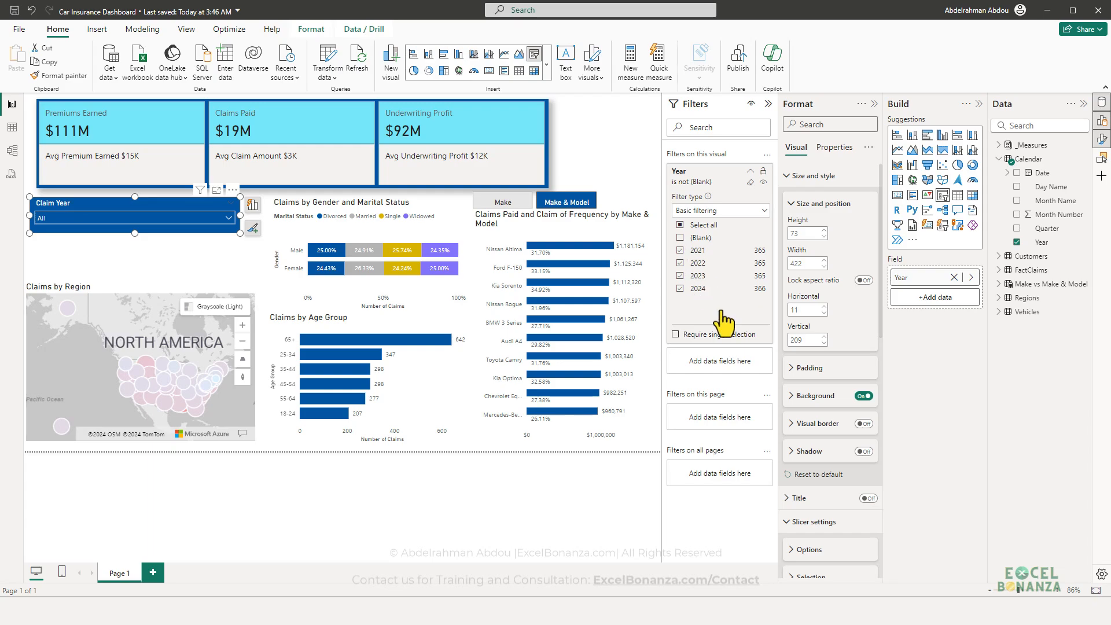
Step: Test the Claim Year slicer by selecting 2021, clear the selection again, and reselect the slicer visual
left_click(162, 259)
left_click(227, 218)
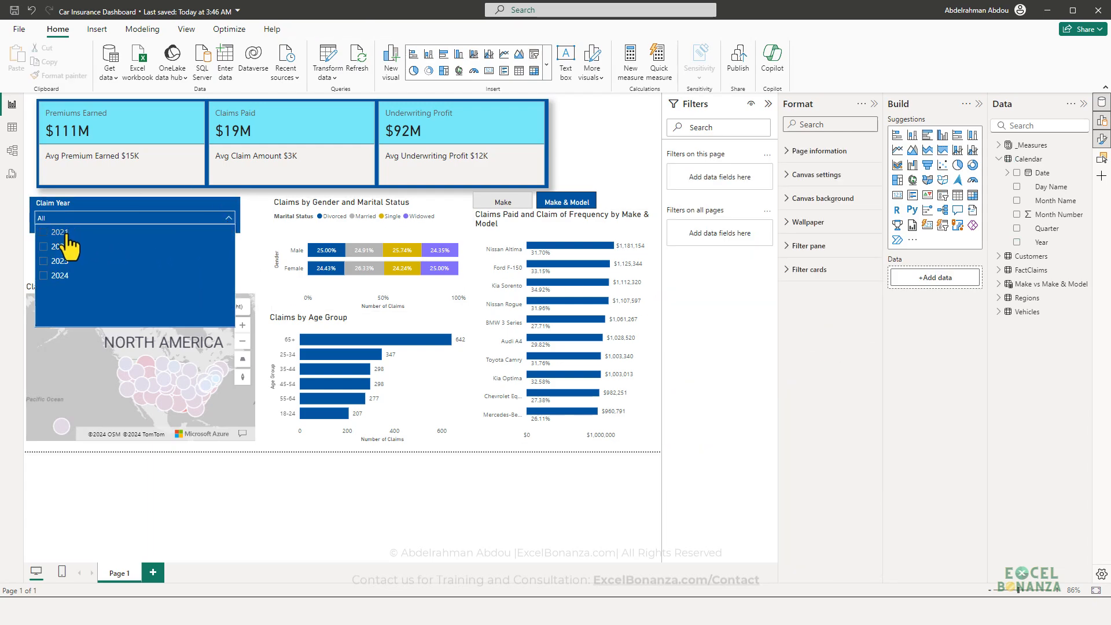
left_click(64, 233)
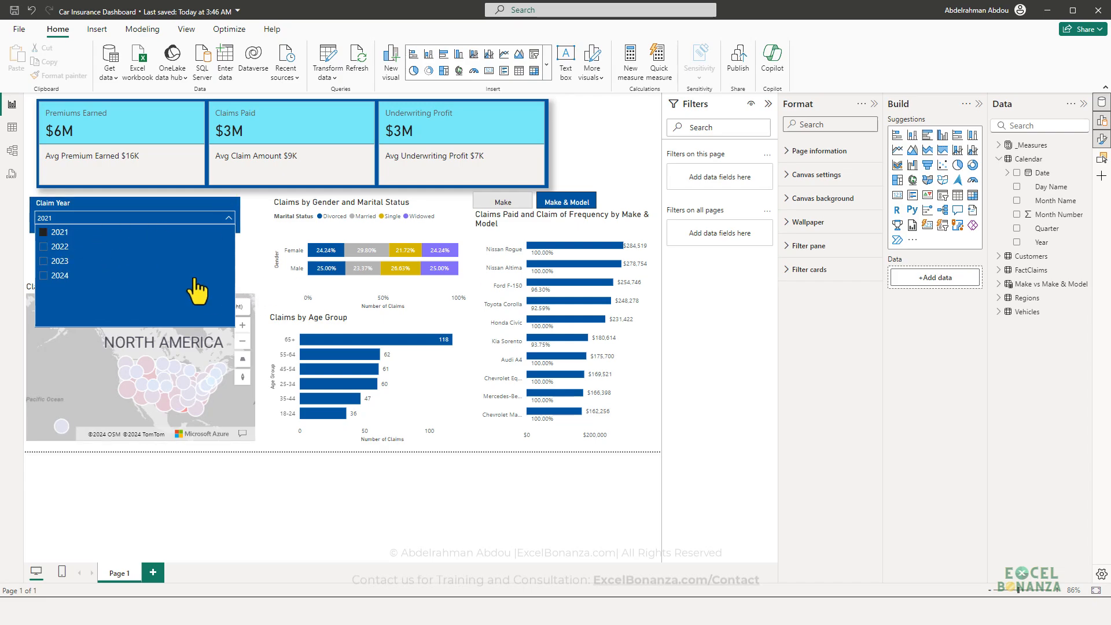
left_click(63, 232)
left_click(183, 239)
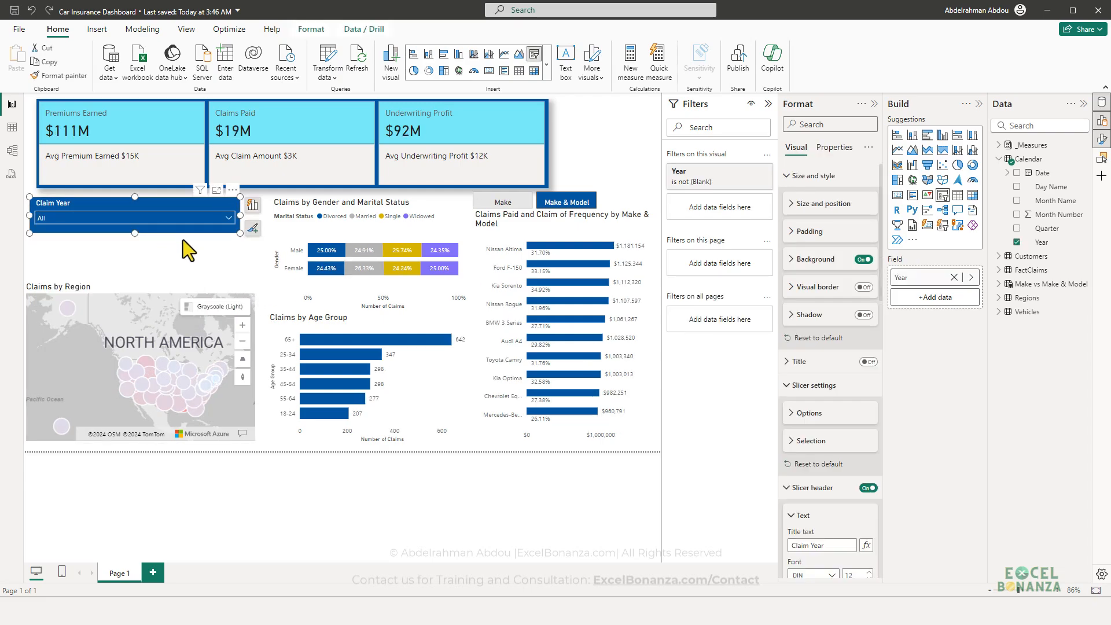
Step: Set the border color of the Claim Year slicer's header to black
scroll(833, 324, "down", 5)
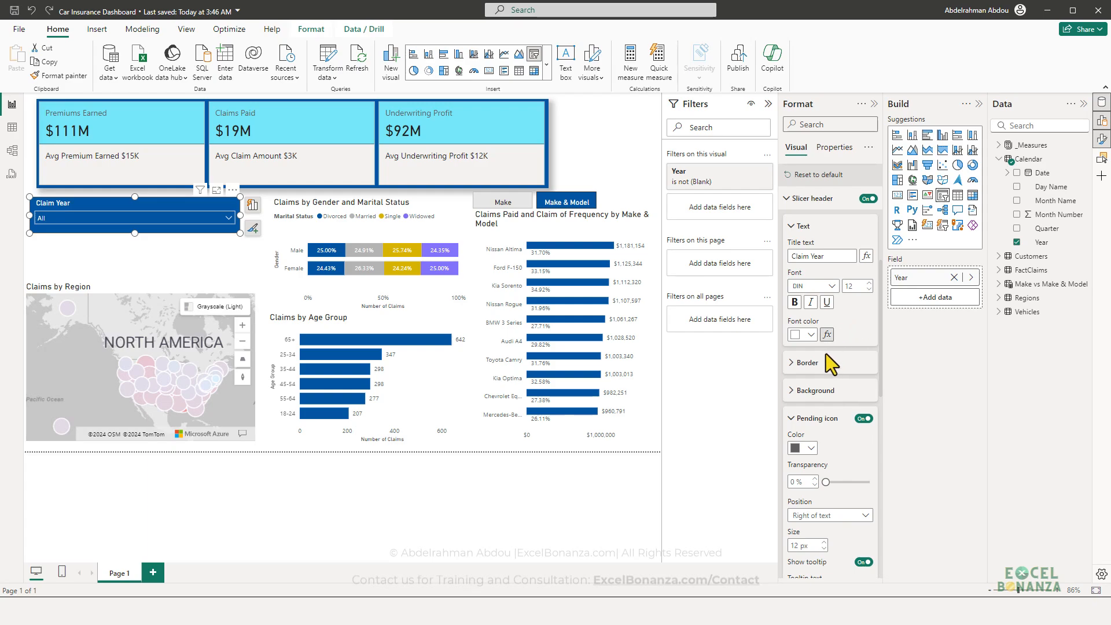
left_click(822, 363)
scroll(822, 364, "down", 2)
left_click(809, 343)
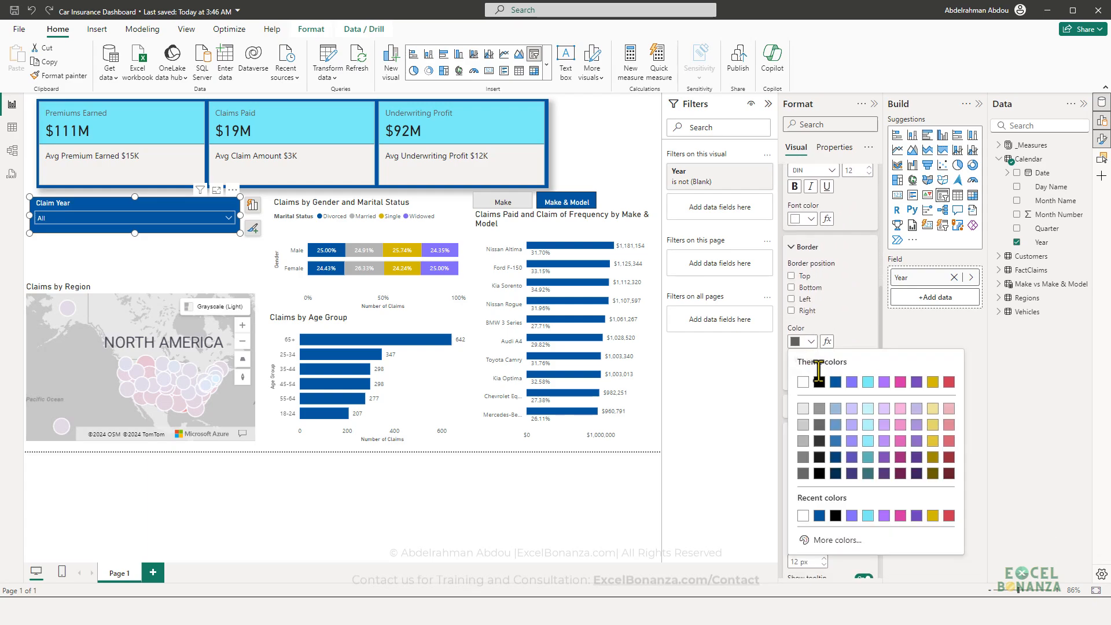
left_click(819, 381)
left_click(225, 263)
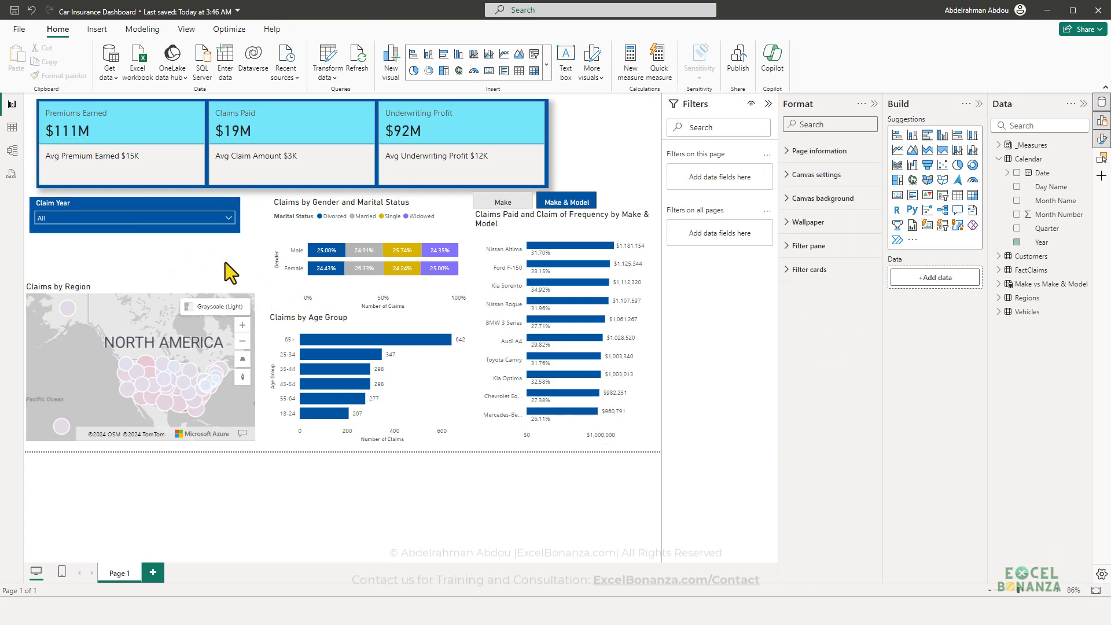
Step: Try out the restyled Claim Year dropdown by expanding its year list and choosing 2021
left_click(228, 230)
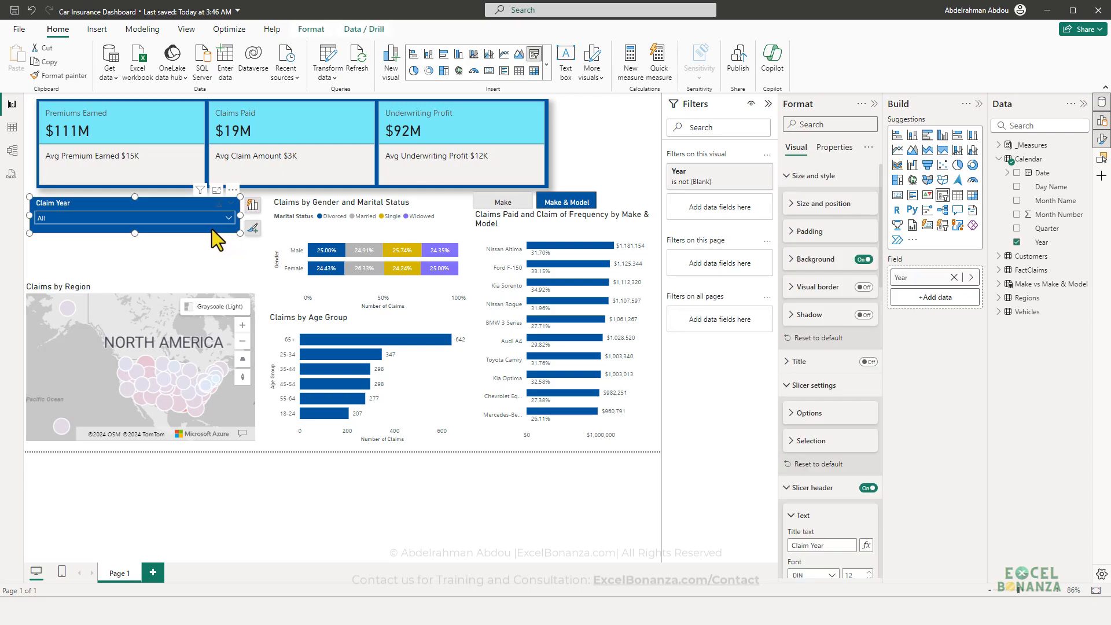
left_click(227, 217)
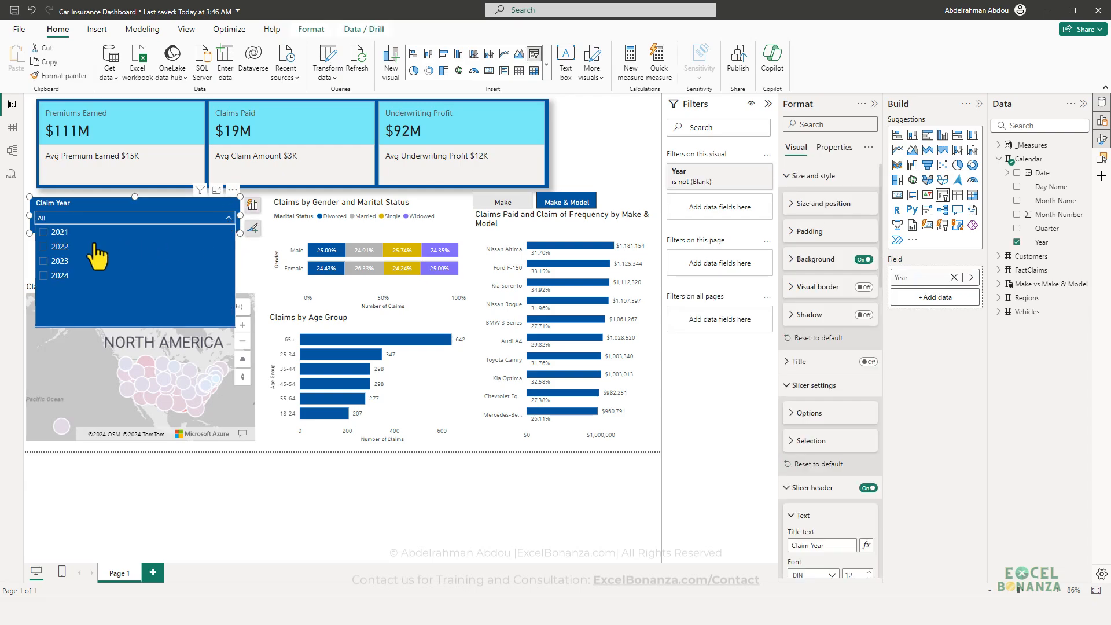
left_click(58, 234)
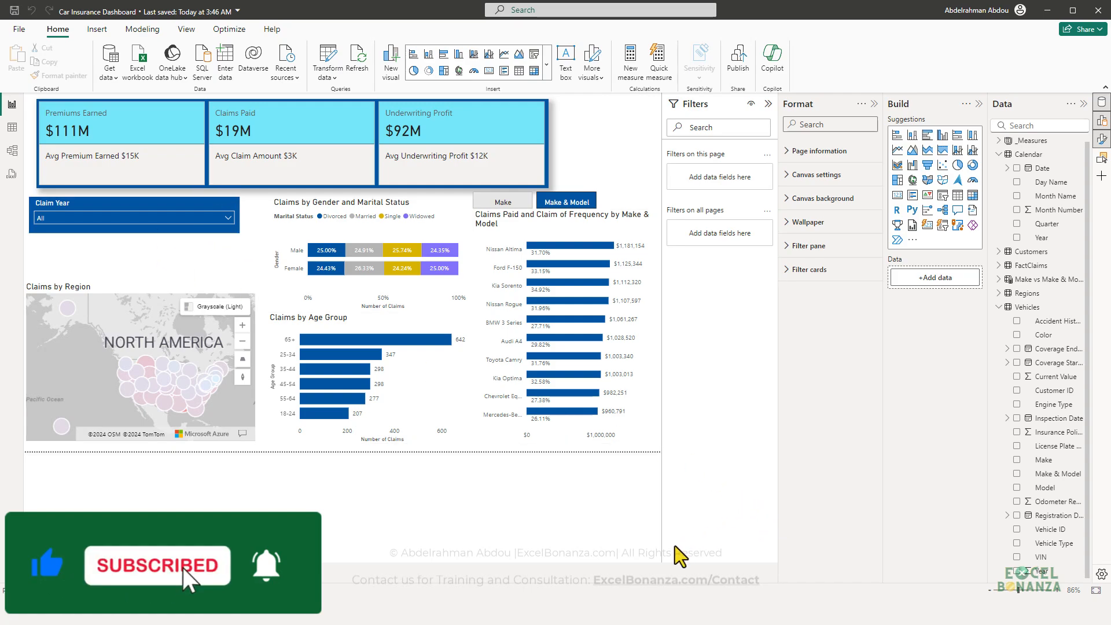
Step: Check the slicer area in the reference image Dashboard Screenshot.png, and widen the field list enough to read the full Vehicles field names
mouse_move(605, 614)
left_click(581, 550)
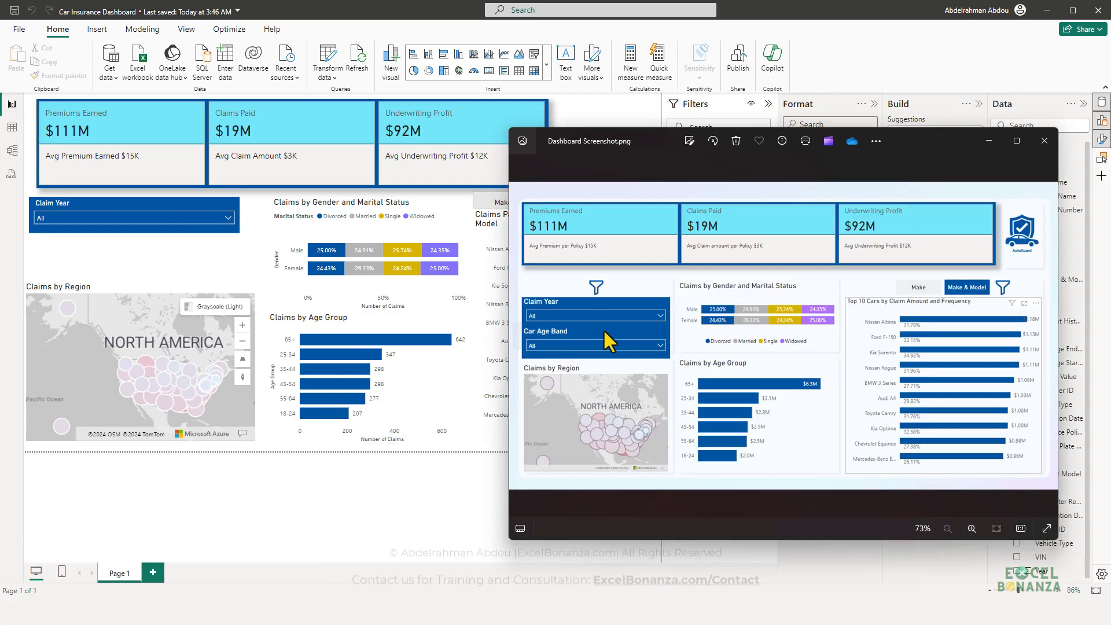
left_click(164, 262)
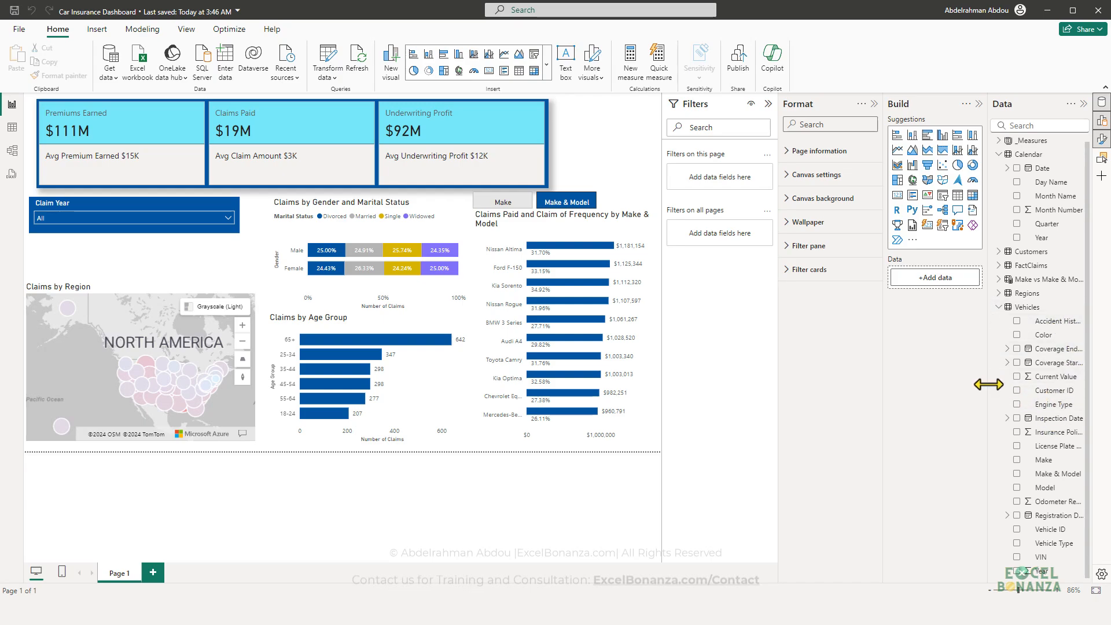
left_click_drag(989, 384, 946, 382)
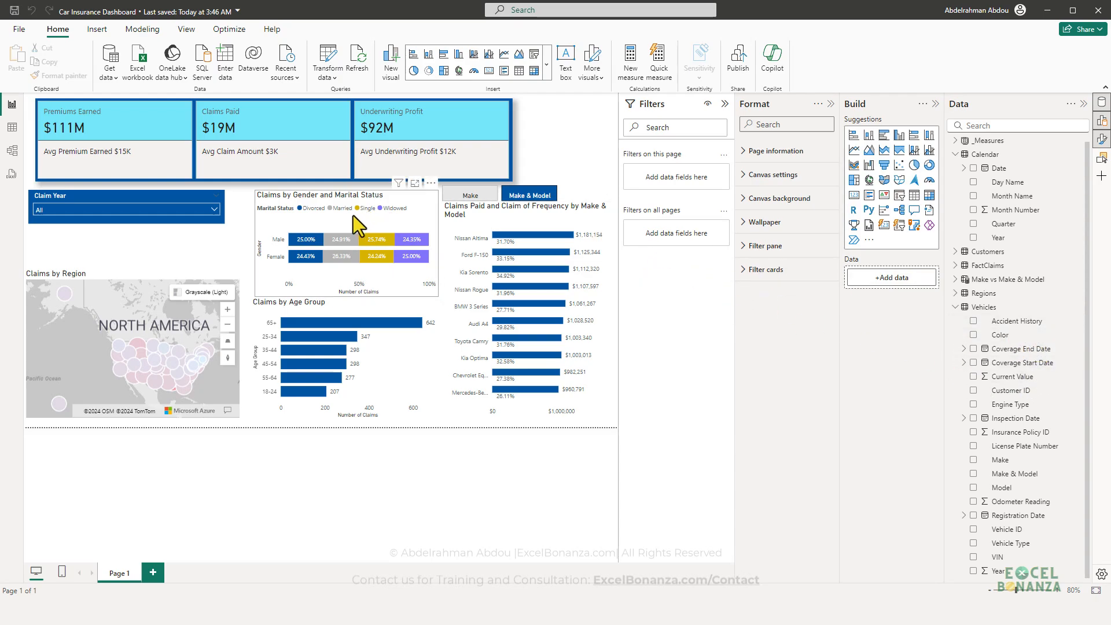
Step: Switch to the Power Query Editor and start a custom column named Car Age Band in the Vehicles query
left_click(329, 55)
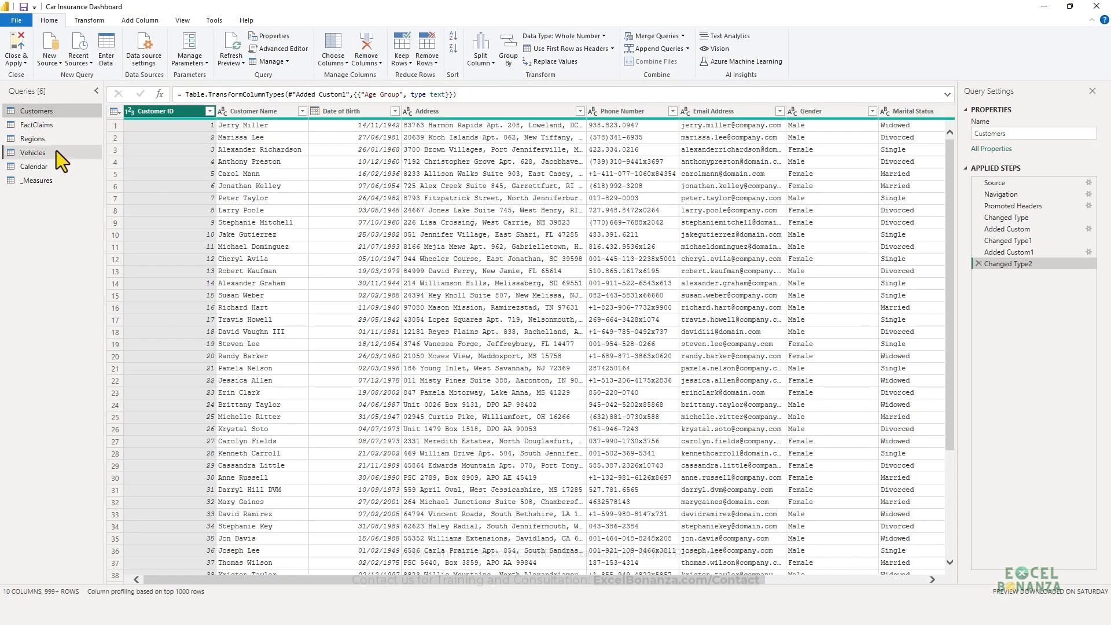
left_click(57, 152)
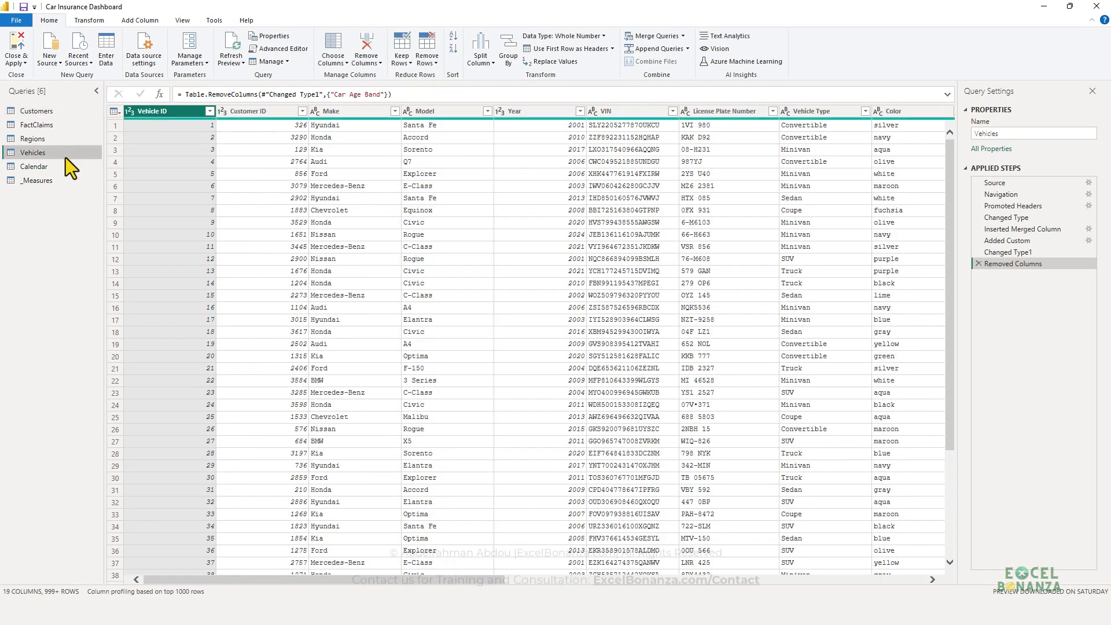
mouse_move(359, 579)
left_mouse_down()
mouse_move(783, 579)
mouse_move(371, 579)
left_mouse_up()
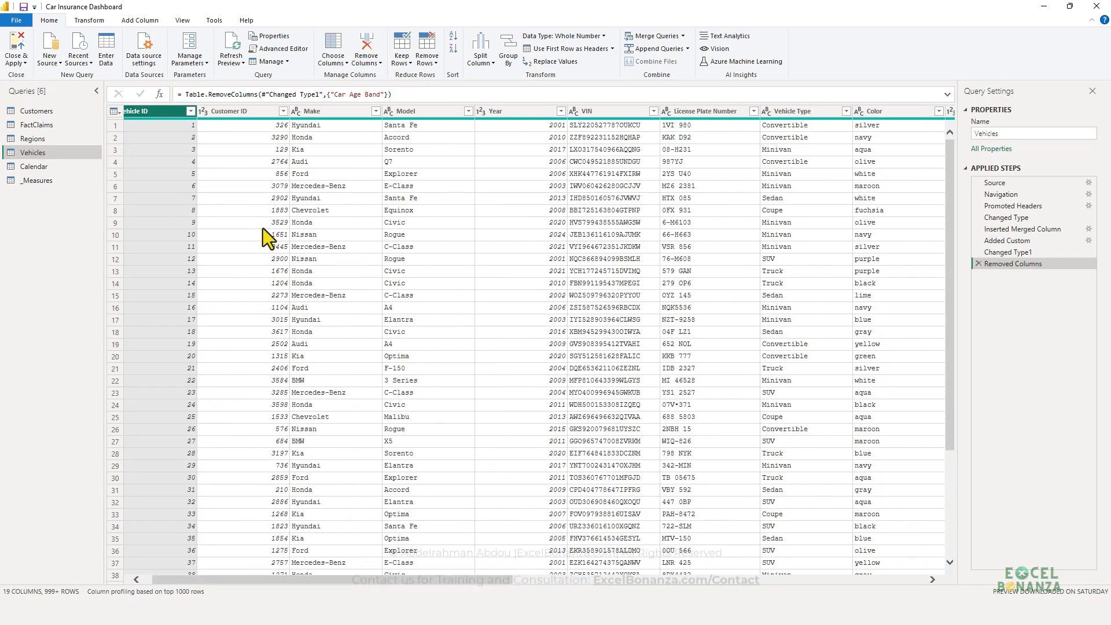
left_click(136, 20)
left_click(55, 55)
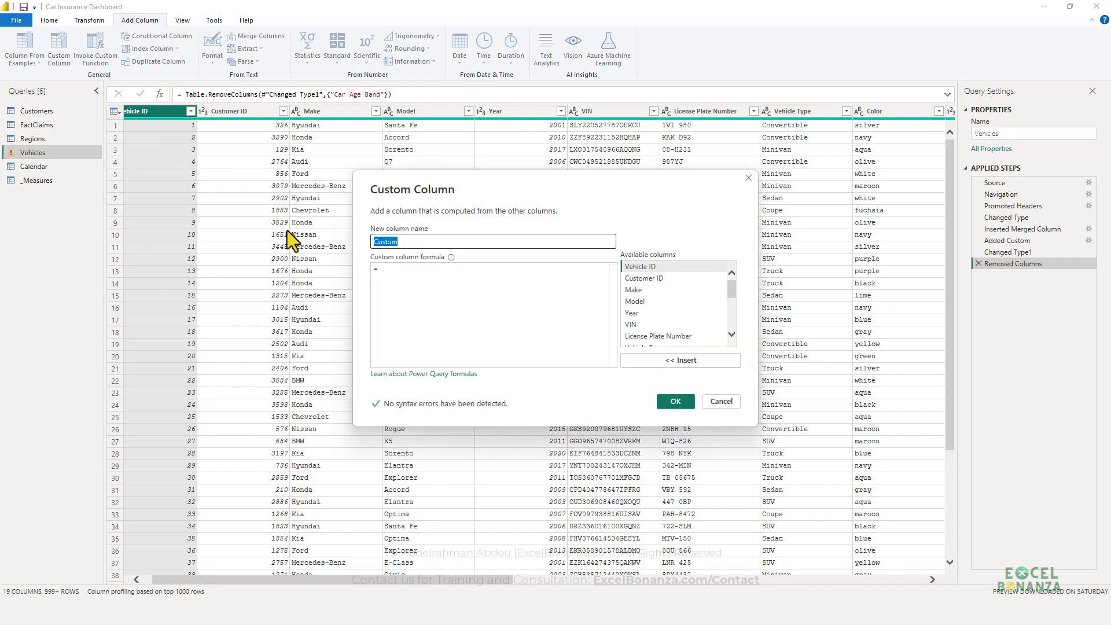
type("Car Age Band")
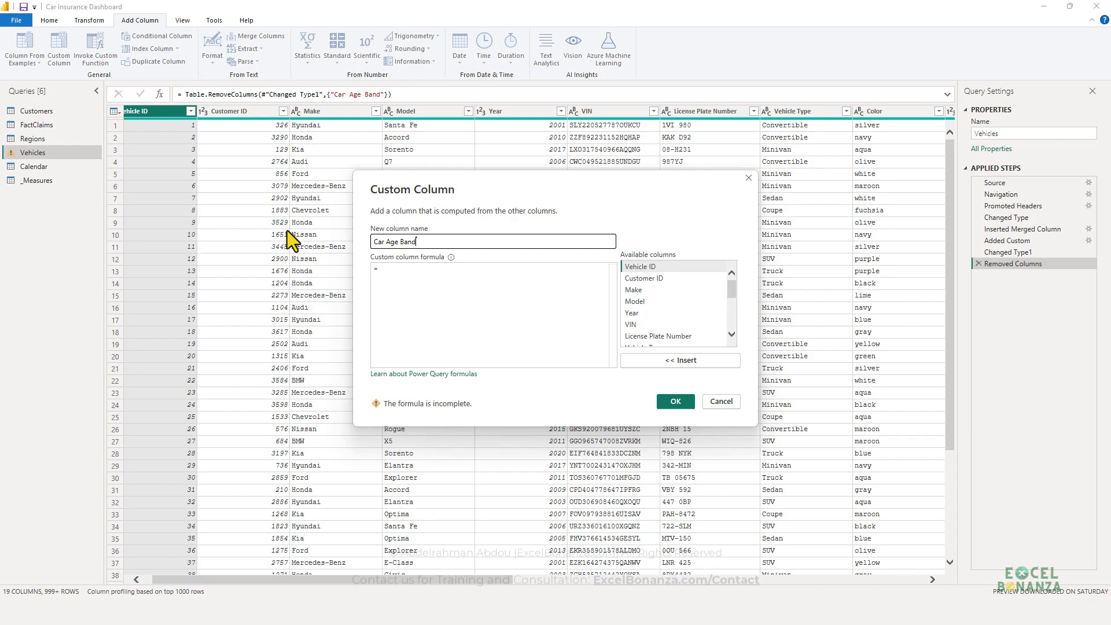
Step: Create the column with nested if conditions grouping Year into "1900-1950", ten-year bands from "1951-1960" to "2011-2020", and ">2020" otherwise
left_click(427, 284)
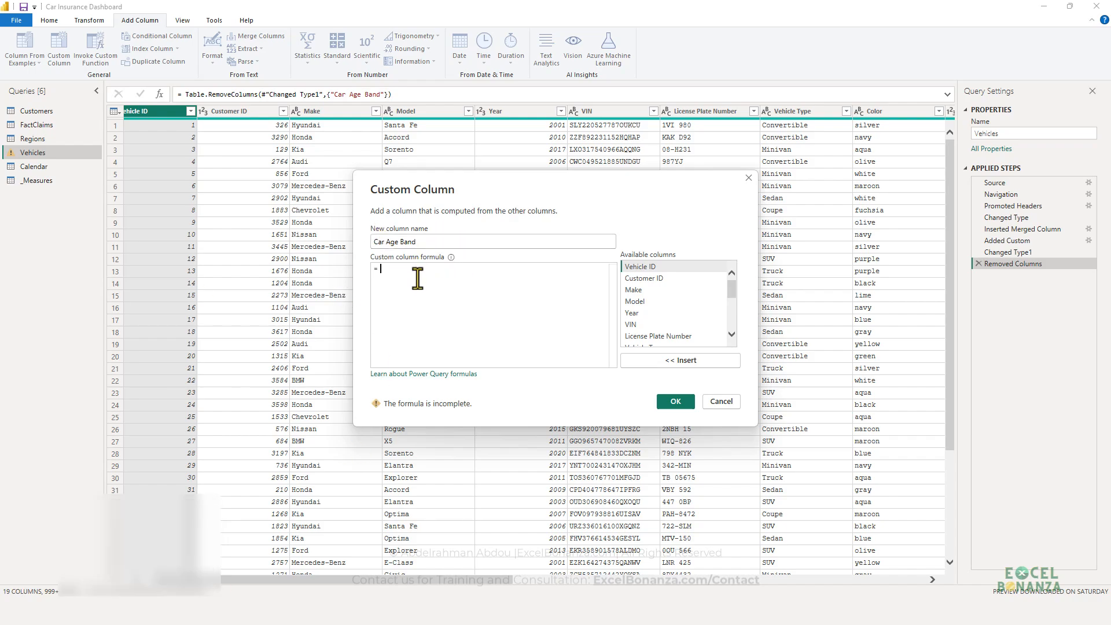
type("if [Year] >= 1900 and [Year] <=1950 then \"1900-1950\"   else if [Year] >= 1951 and [Year] <=1960 then \"1951-1960\"   else if [Year] >= 1961 and [Year] <=1970 then \"1961-1970\"   else if [Year] >= 1971 and [Year] <=1980 then \"1971-1980\"   else if [Year] >= 1981 and [Year] <=1990 then \"1981-1990\"   else if [Year] >= 1991 and [Year] <=2000 then \"1991-2000\"   else if [Year] >= 2001 and [Year] <=2010 then \"2001-2010\"   else if [Year] >= 2011 and [Year] <=2020 then \"2011-2020\"   else \">2020\"")
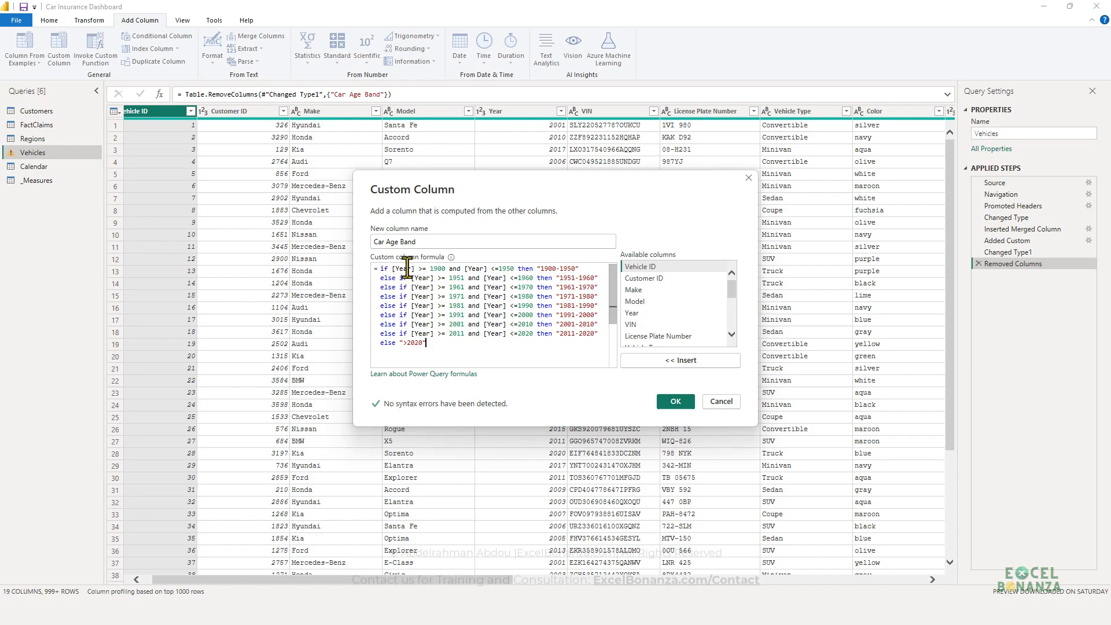
left_click(406, 268)
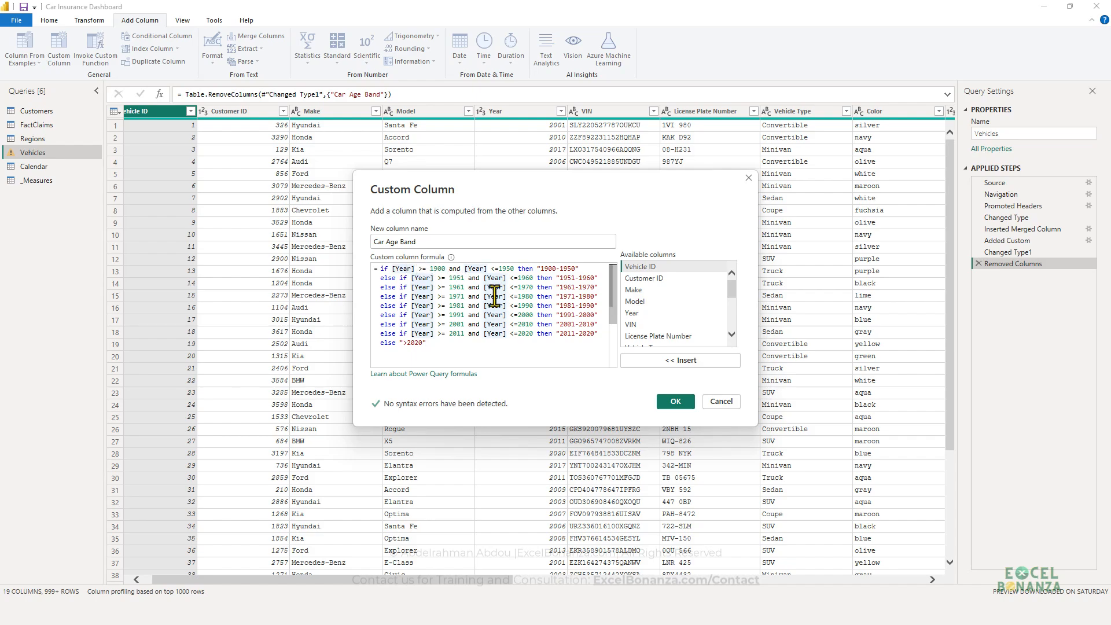
left_click(440, 268)
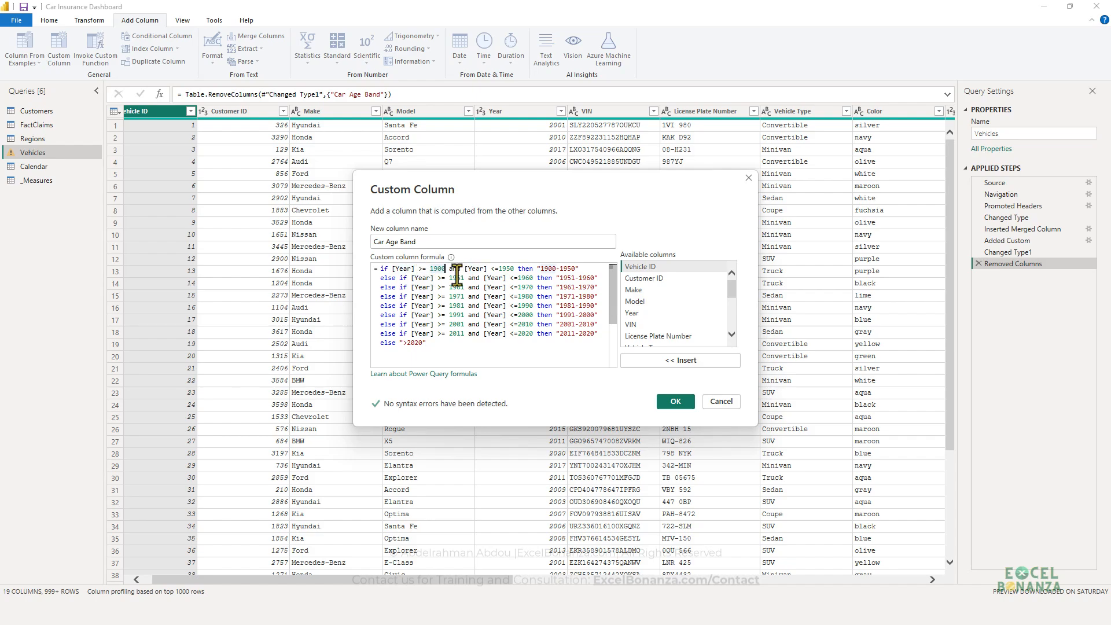
left_click_drag(482, 179, 451, 198)
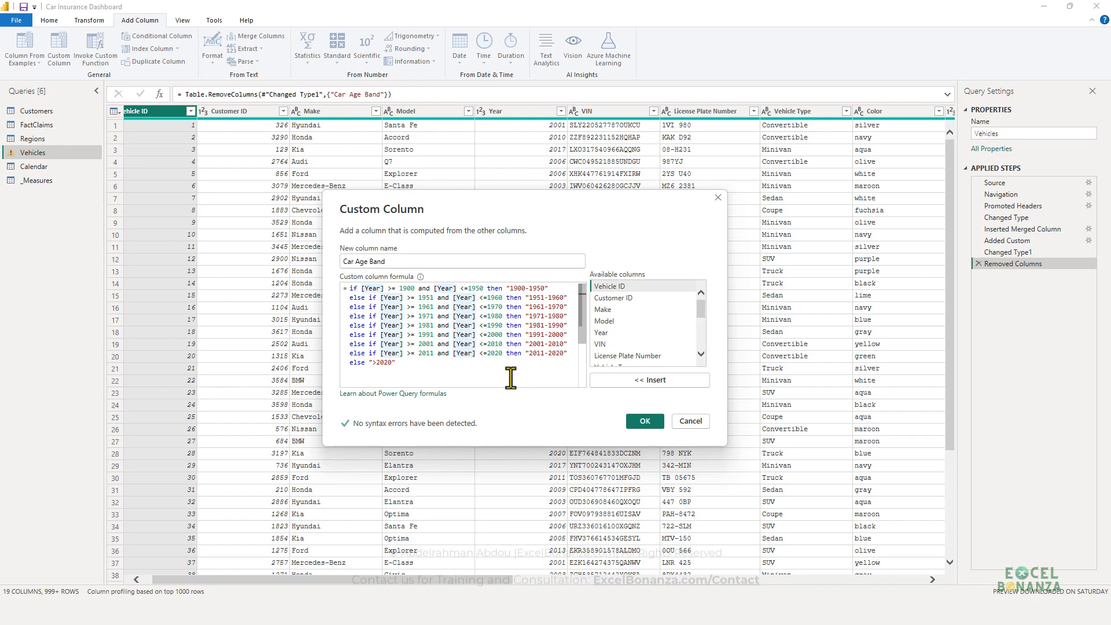
left_click(392, 363)
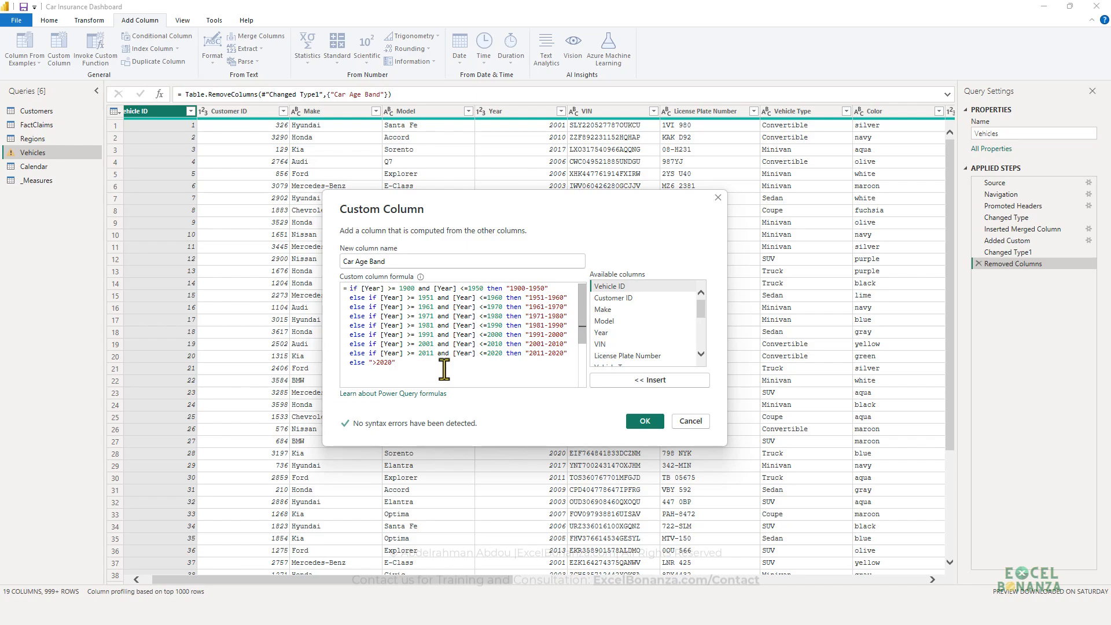
left_click(638, 419)
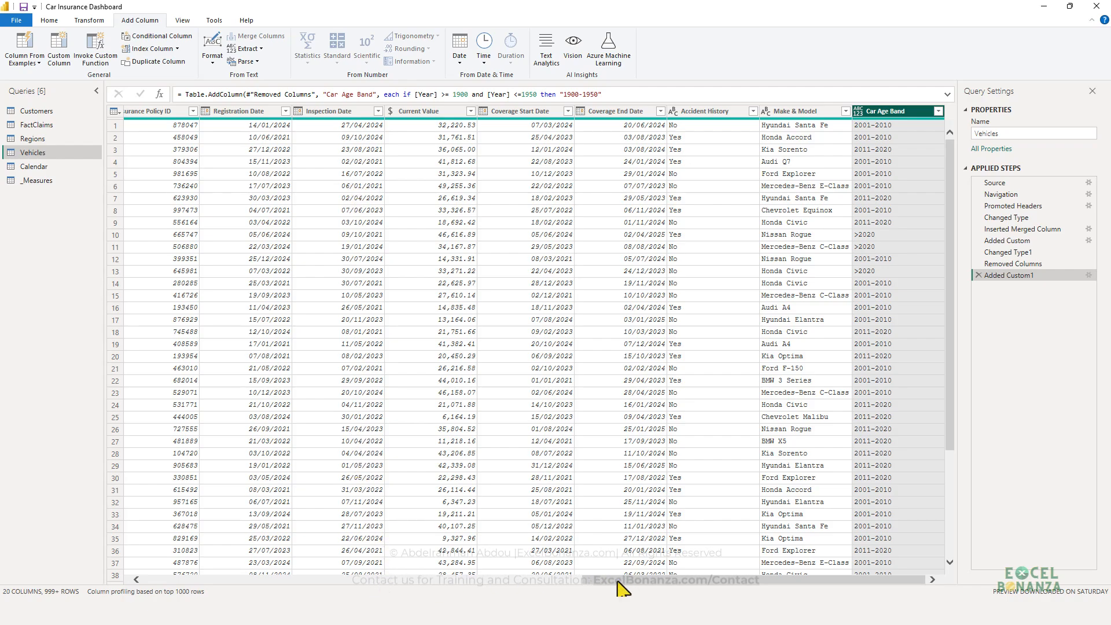
Step: Review the distinct values in the Vehicles Year column and the formula behind Car Age Band without changing either
left_click_drag(620, 582, 155, 586)
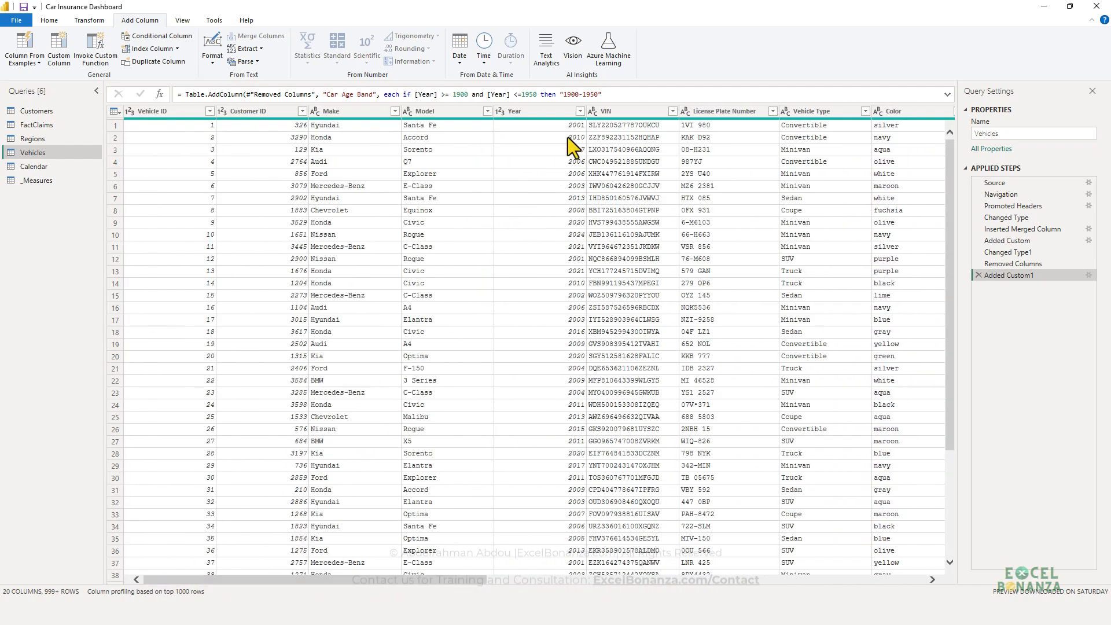
left_click(579, 111)
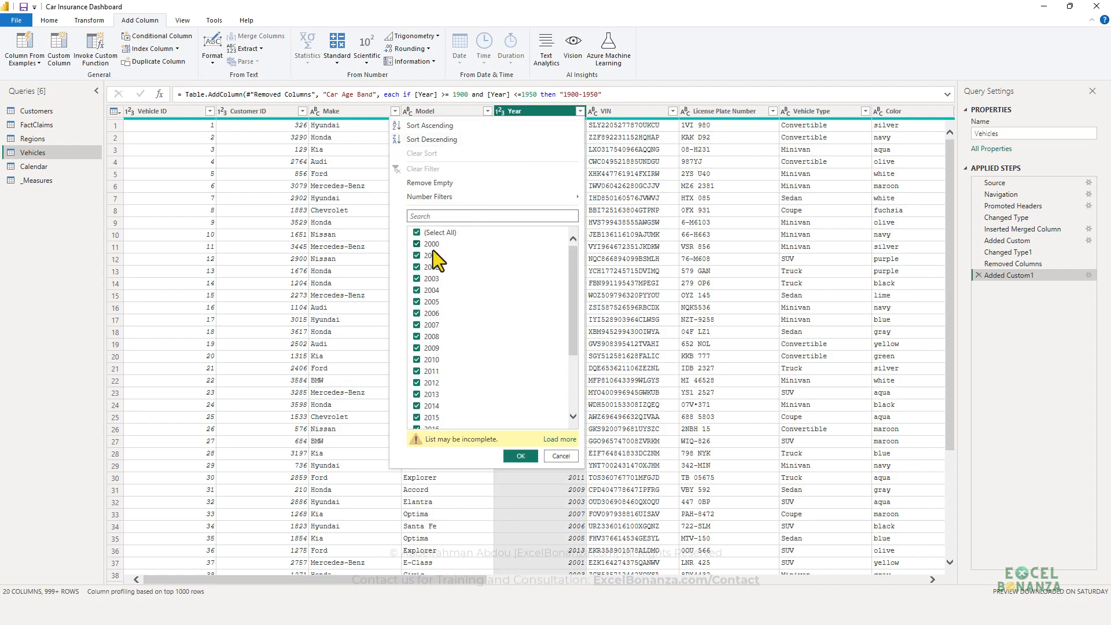
left_click(560, 456)
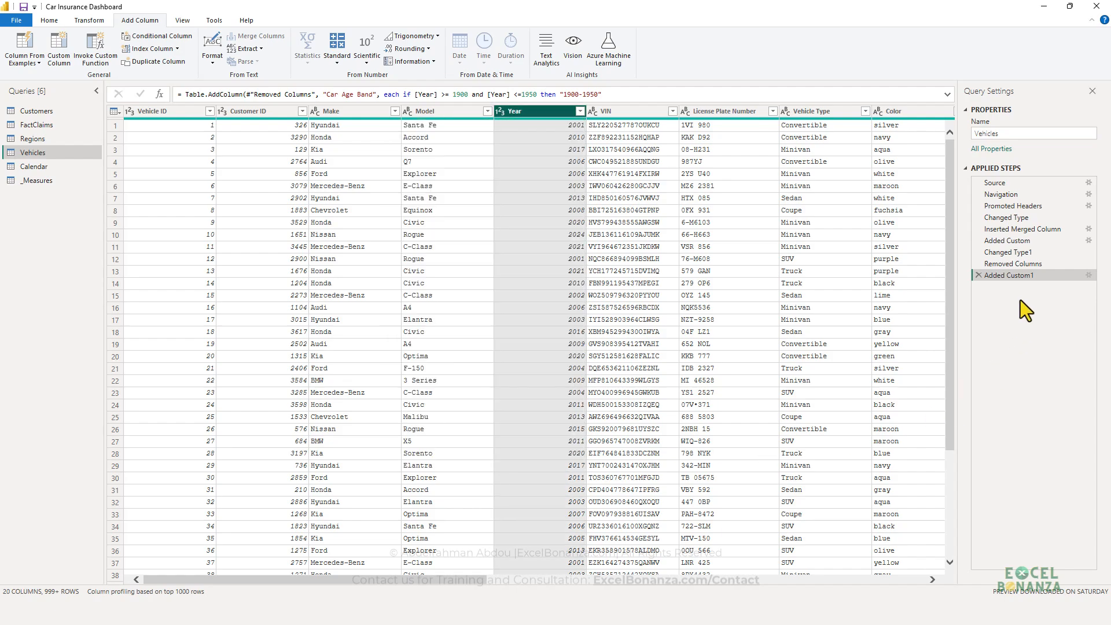
left_click(1089, 275)
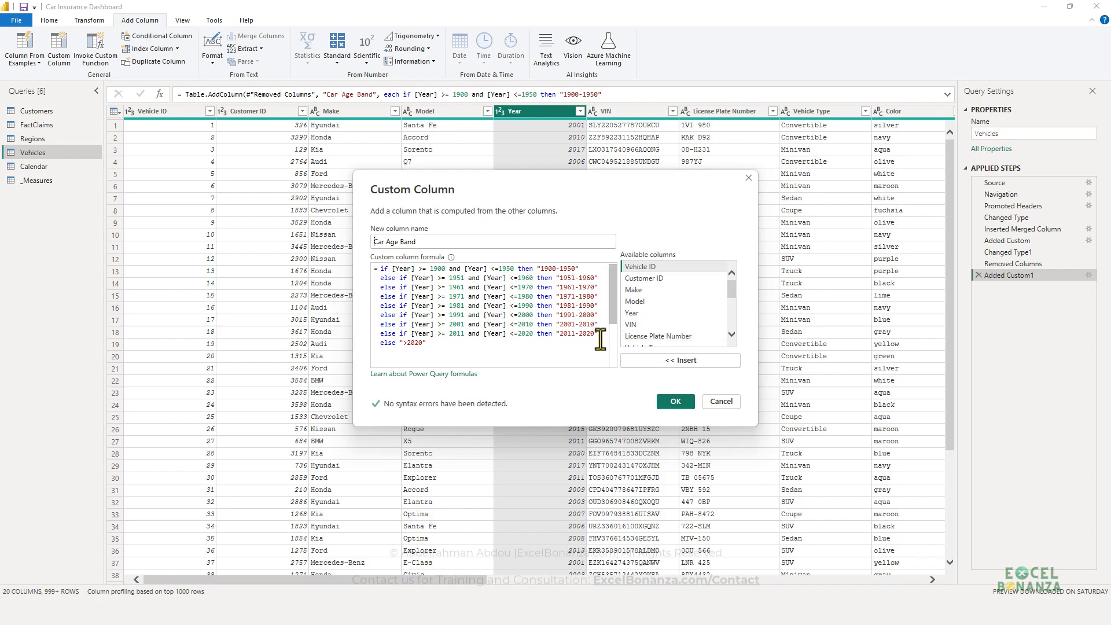
left_click(719, 400)
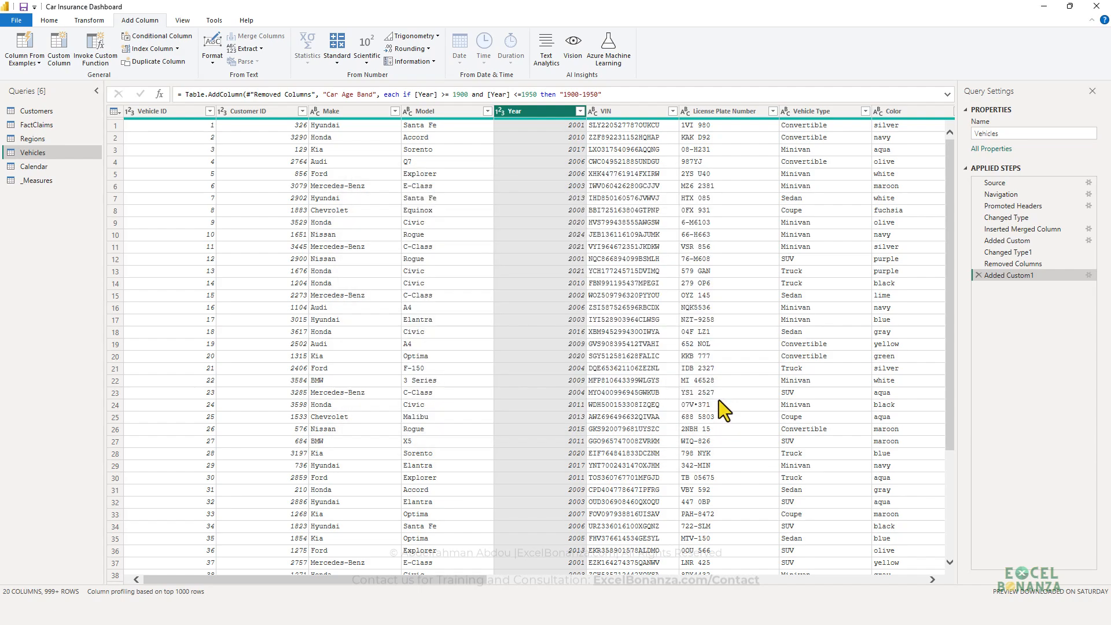
Step: Close the Power Query Editor and apply the Vehicles query changes to the report
left_click(52, 19)
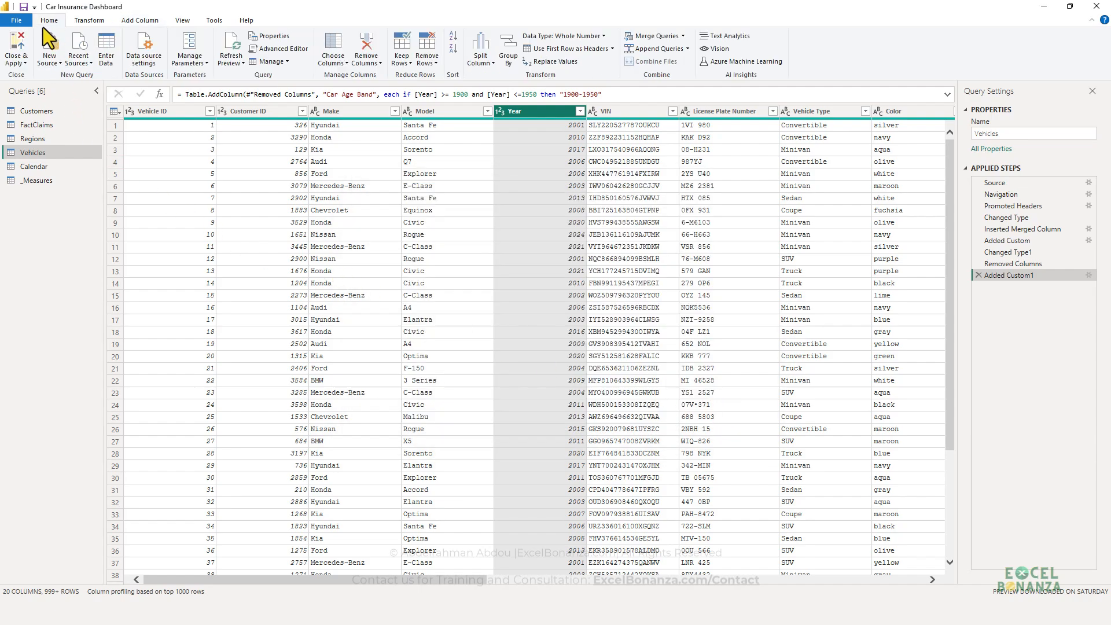
left_click(15, 46)
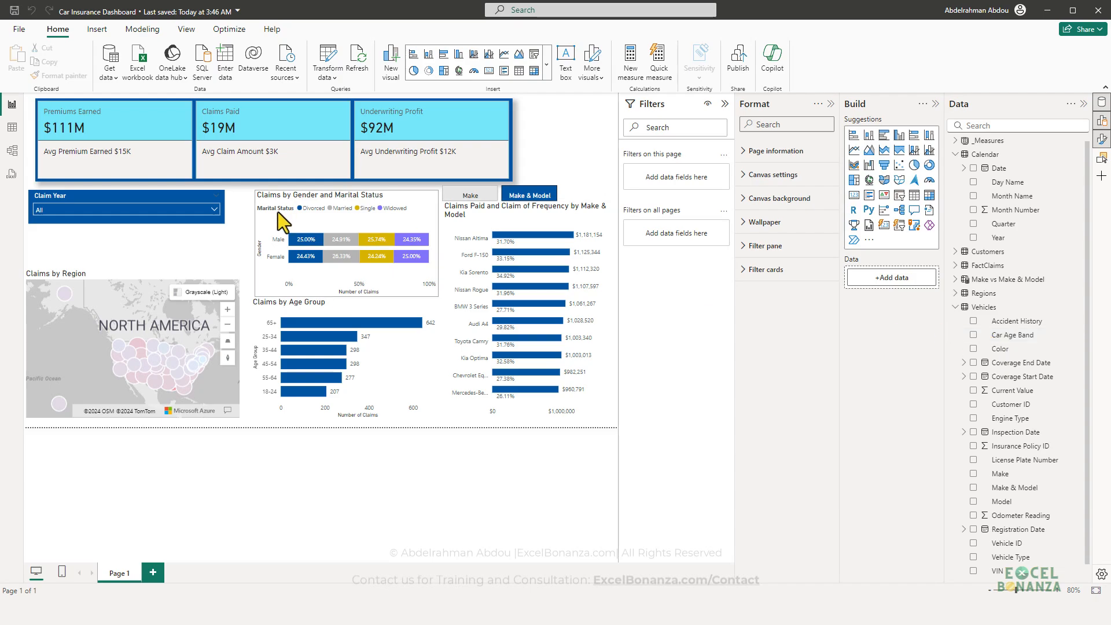
Step: Place a copy of the Claim Year slicer just below the original and replace the copy's Year field with Car Age Band
left_click(138, 196)
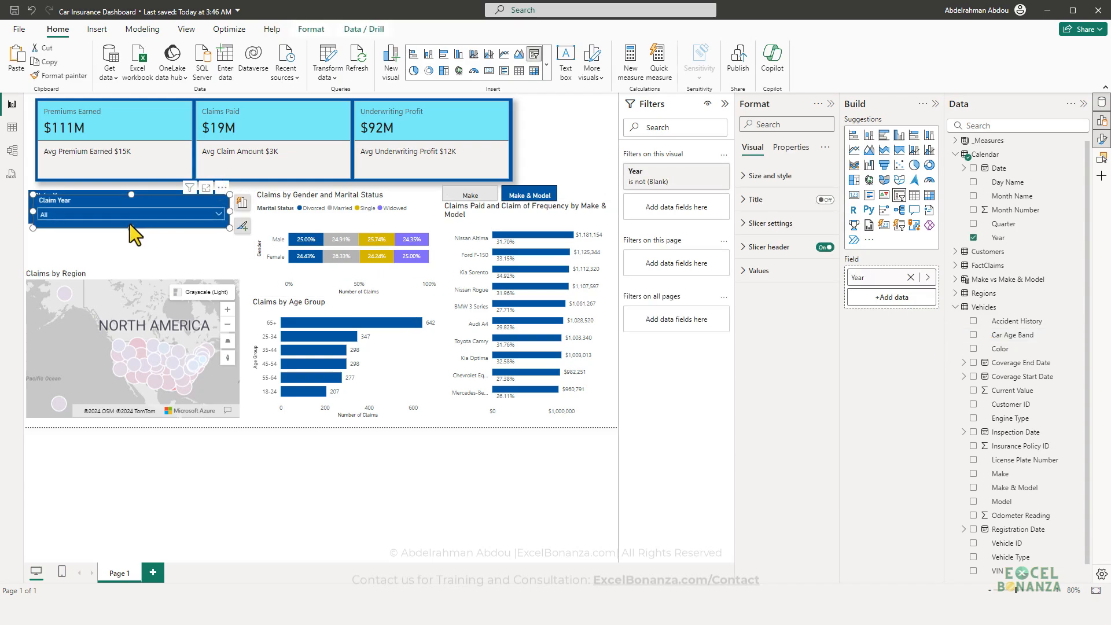
left_click_drag(124, 227, 122, 262)
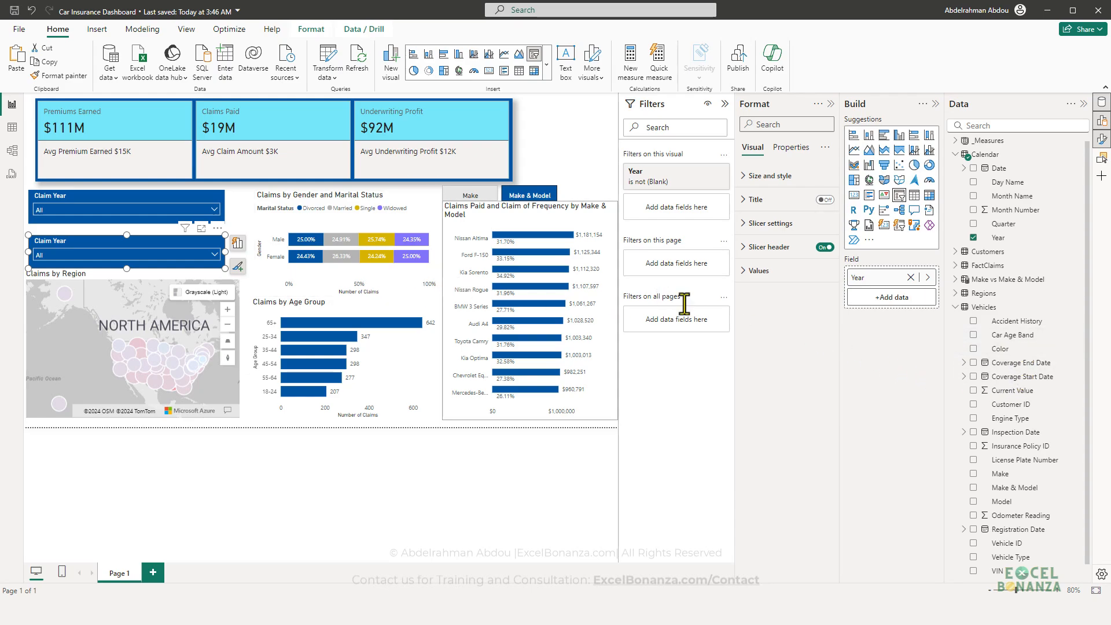
left_click(910, 277)
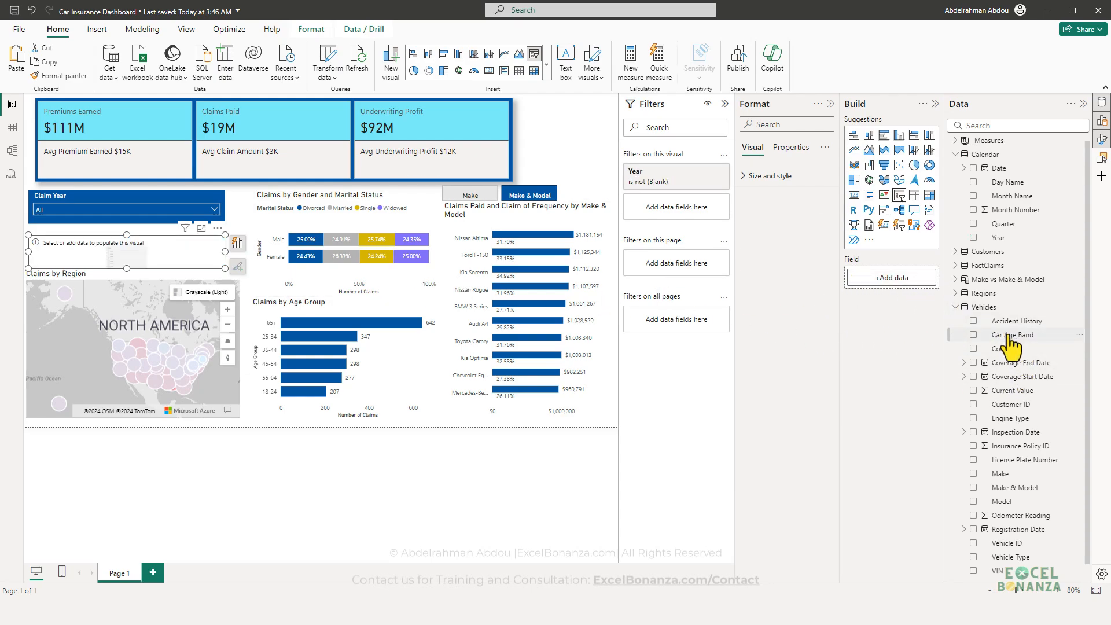
left_click_drag(1009, 336, 891, 279)
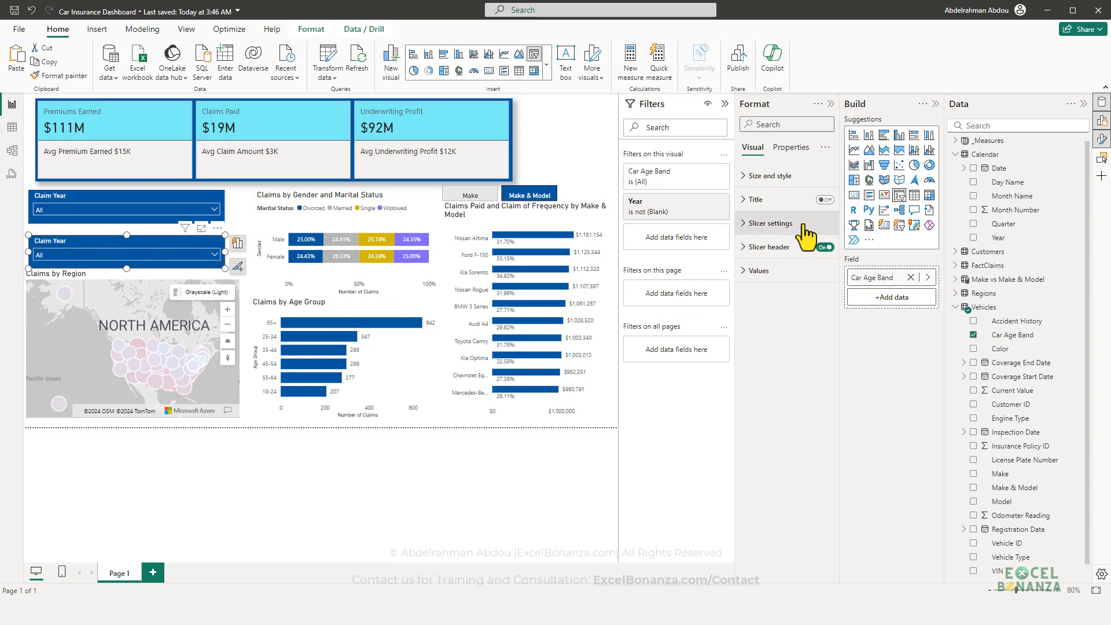
Step: Set the copied slicer's header title text to Car Age Band and check the bands in its dropdown list
left_click(775, 248)
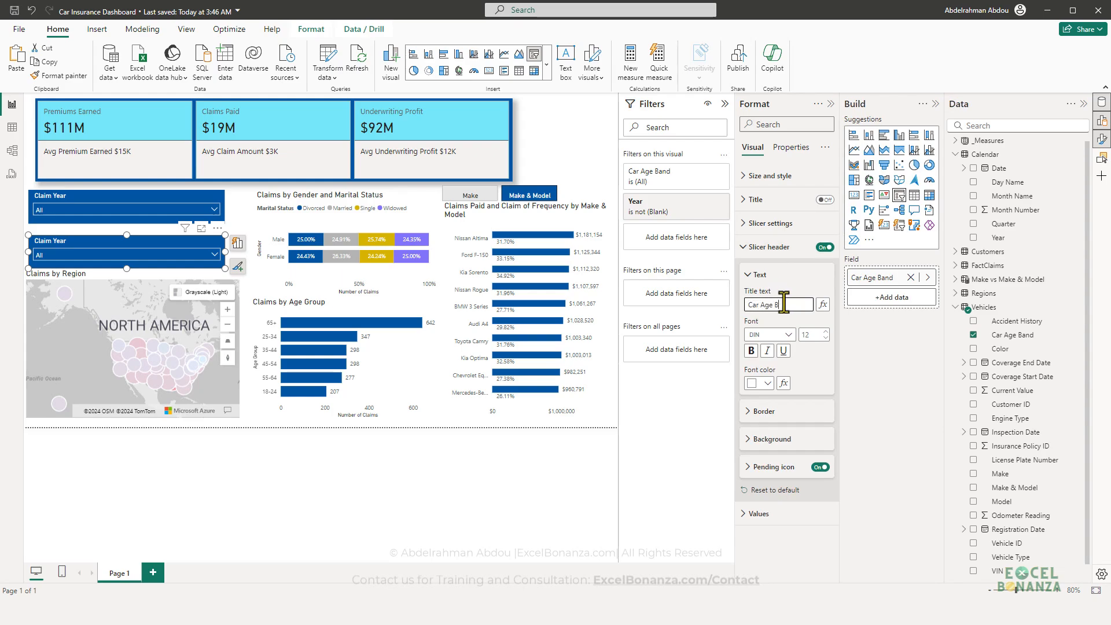
left_click(214, 255)
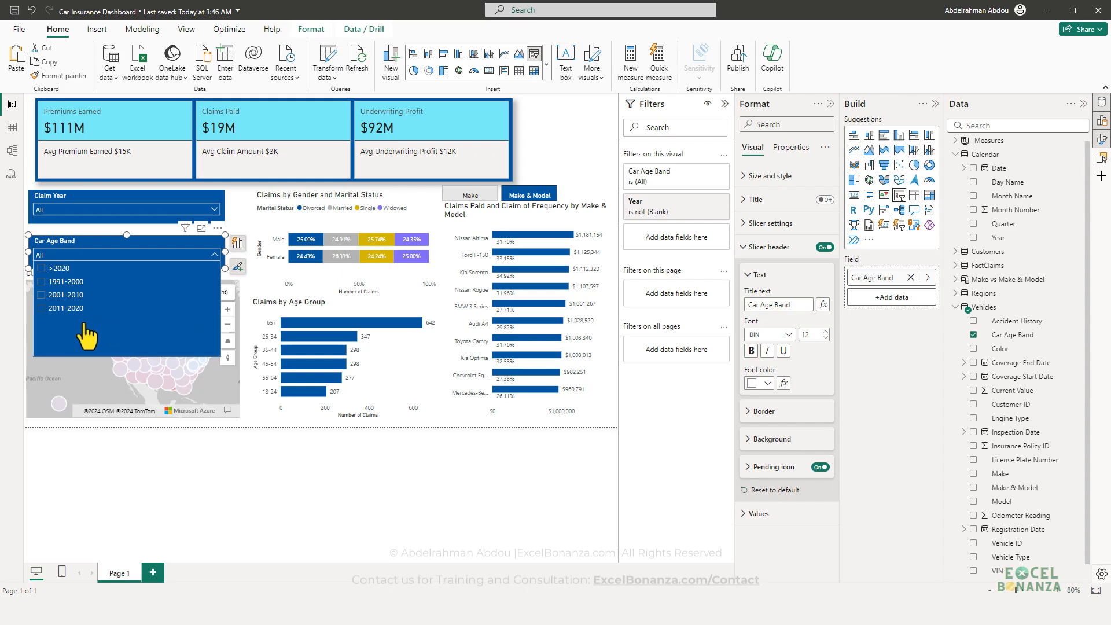
left_click(127, 230)
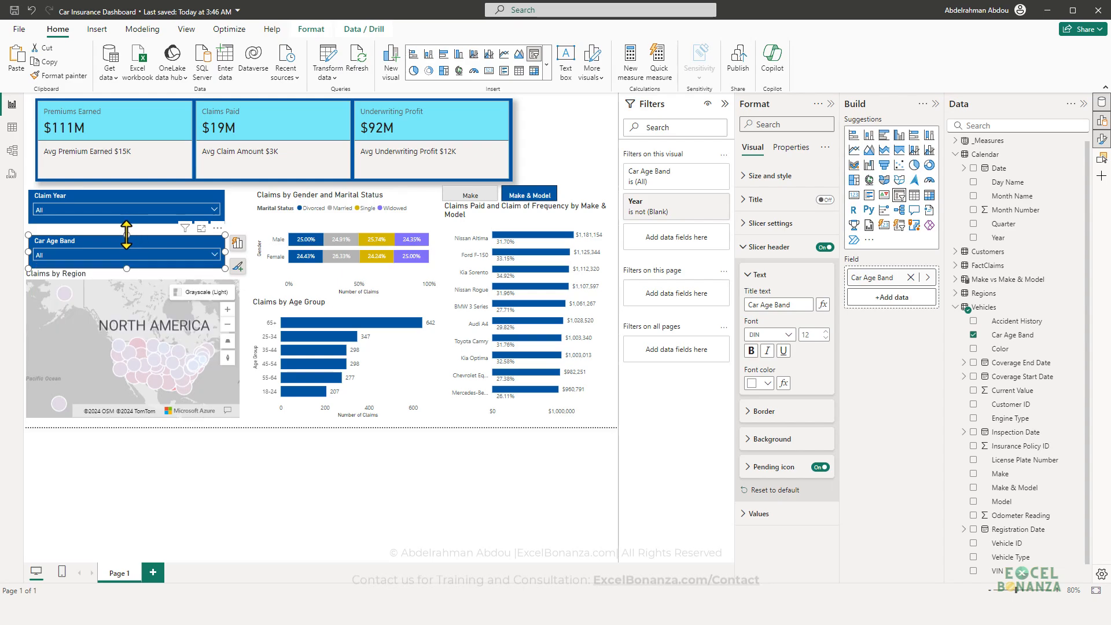
Step: Filter the report to the 1991-2000 band with the Car Age Band slicer, then leave no visual selected
left_click_drag(119, 242, 123, 242)
left_click(132, 249)
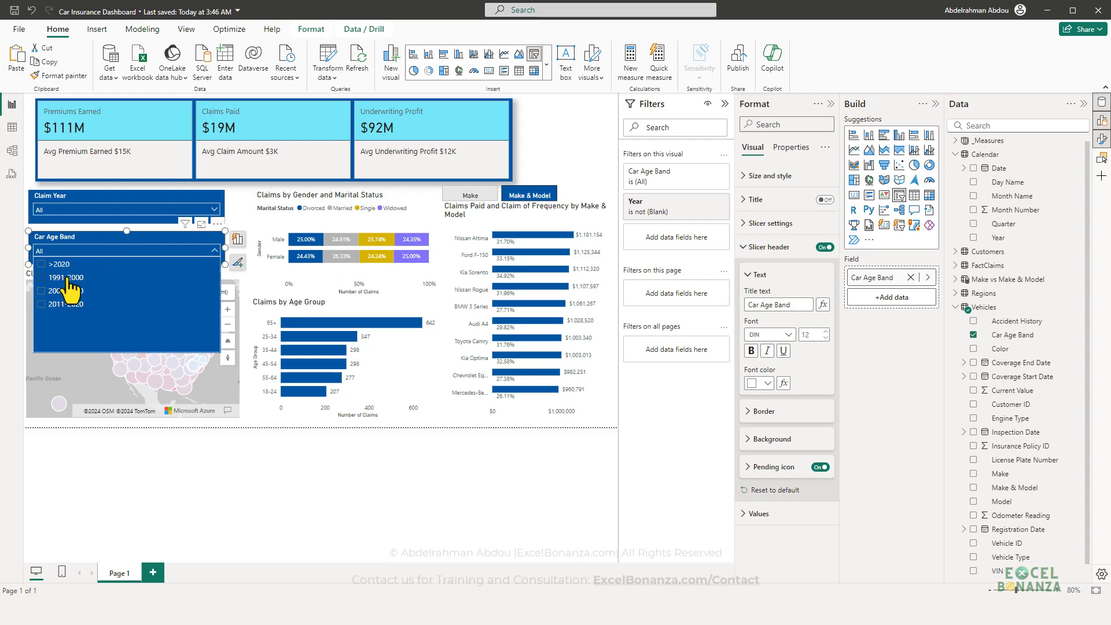
left_click(67, 277)
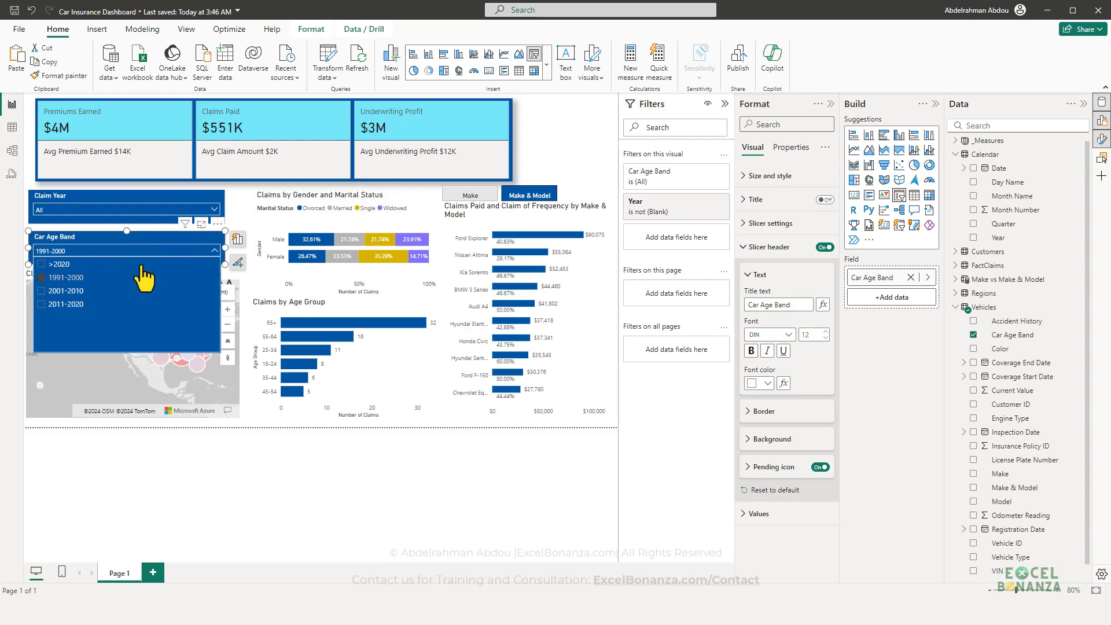
left_click(154, 251)
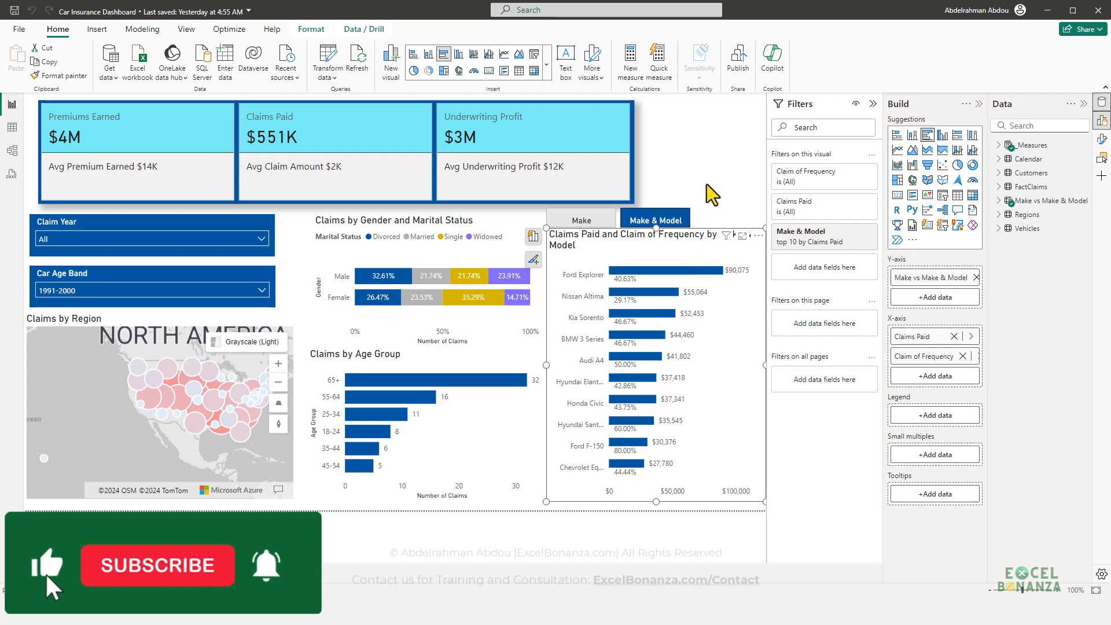
left_click(707, 183)
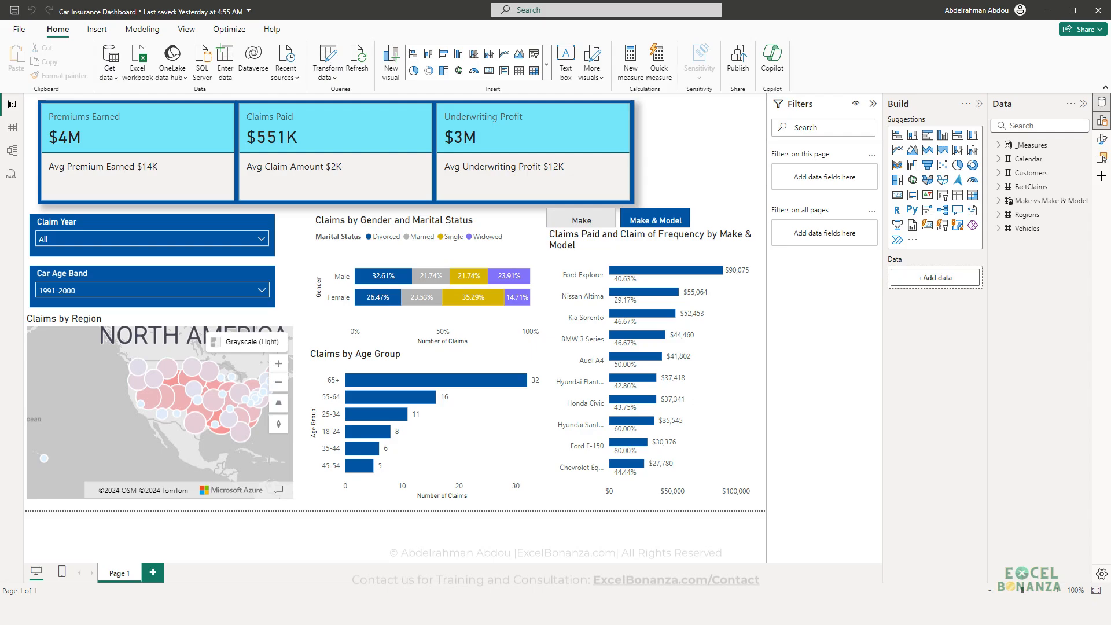
Step: Switch to PowerPoint, maximize the new presentation's window and change its first slide to the Blank layout
left_click_drag(0, 139, 588, 119)
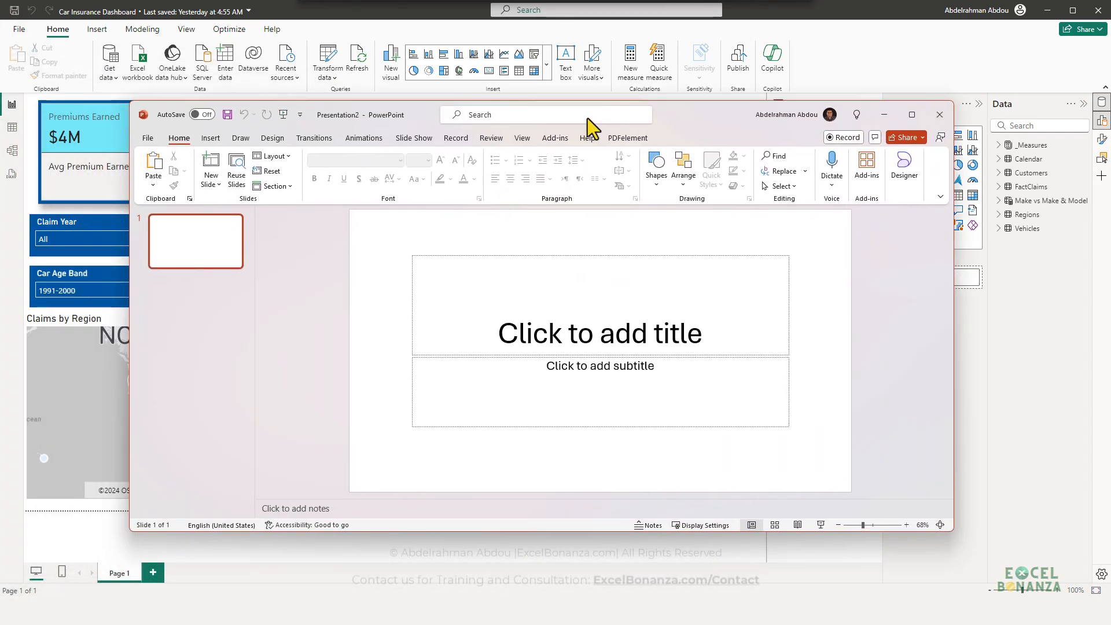
double_click(654, 120)
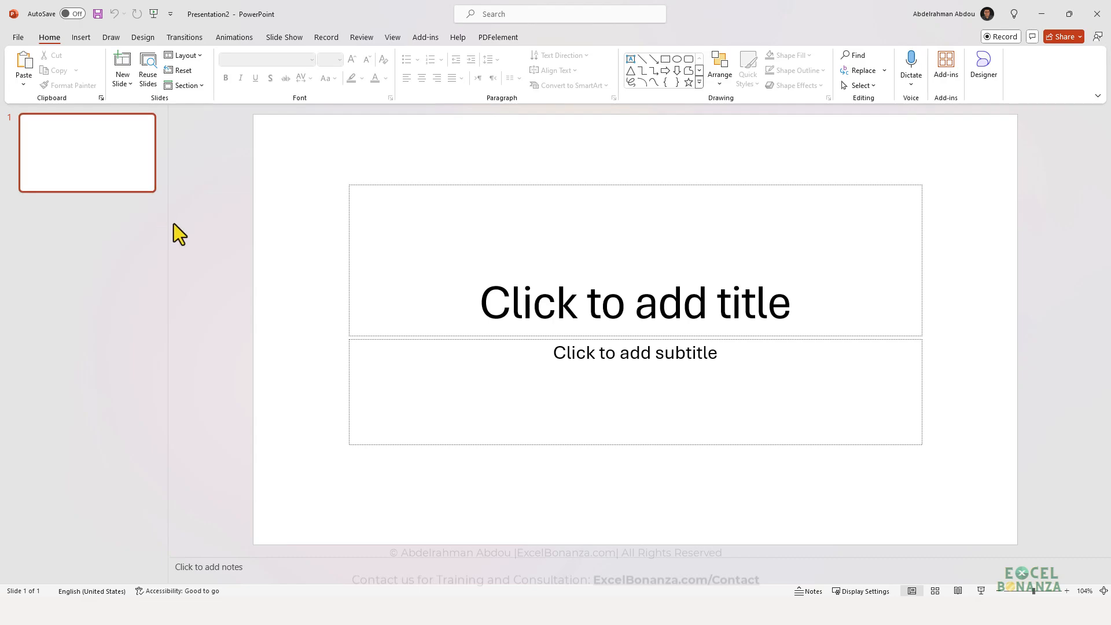
right_click(133, 185)
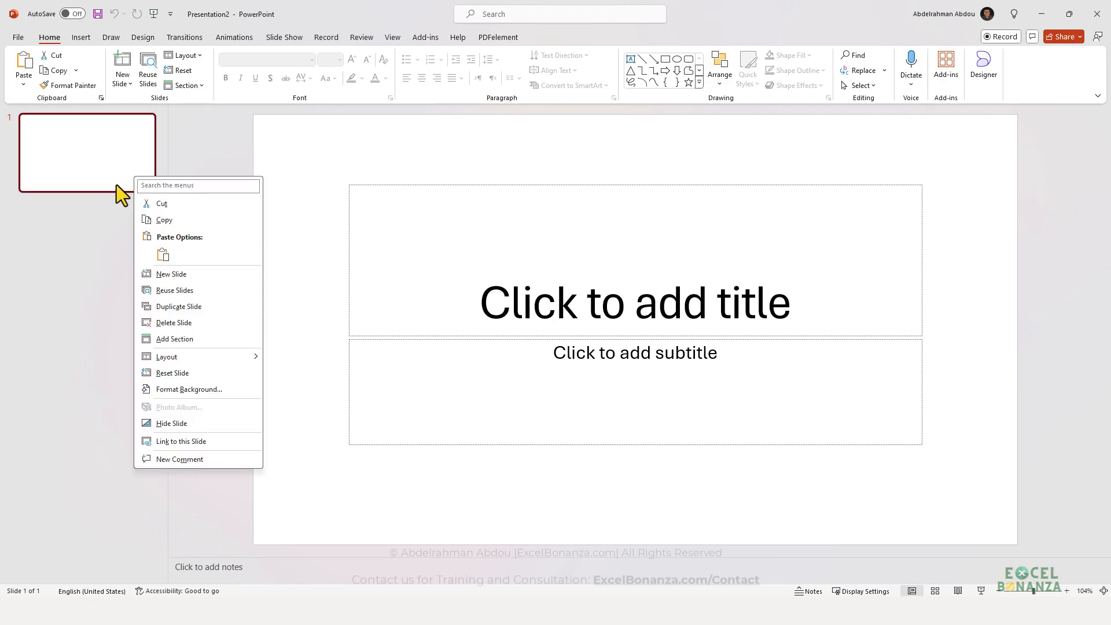
mouse_move(184, 357)
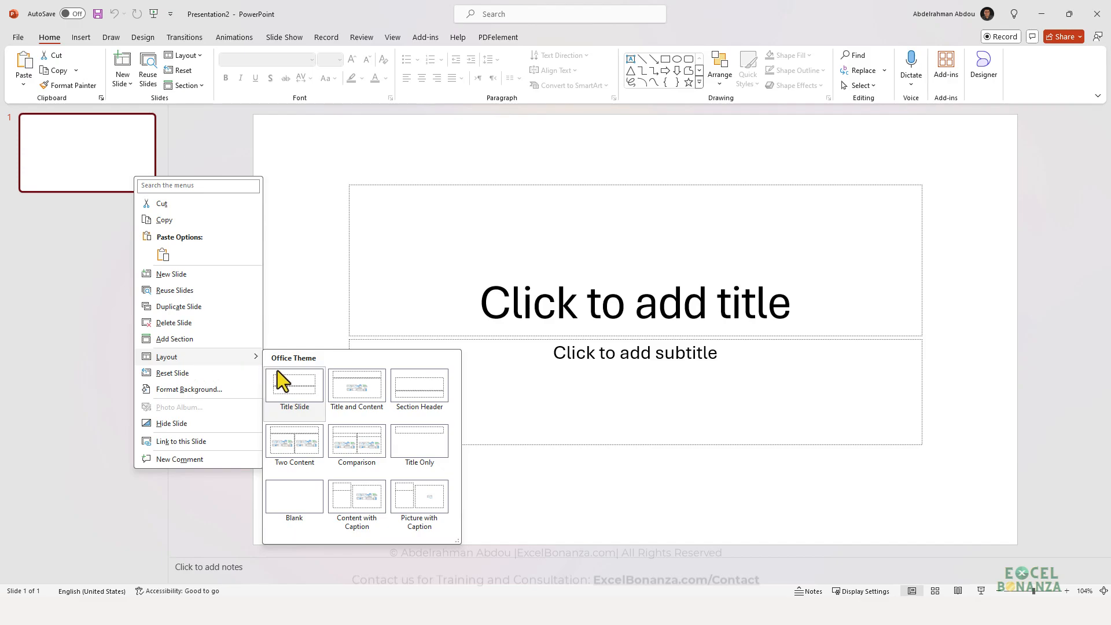
left_click(293, 511)
left_click(90, 315)
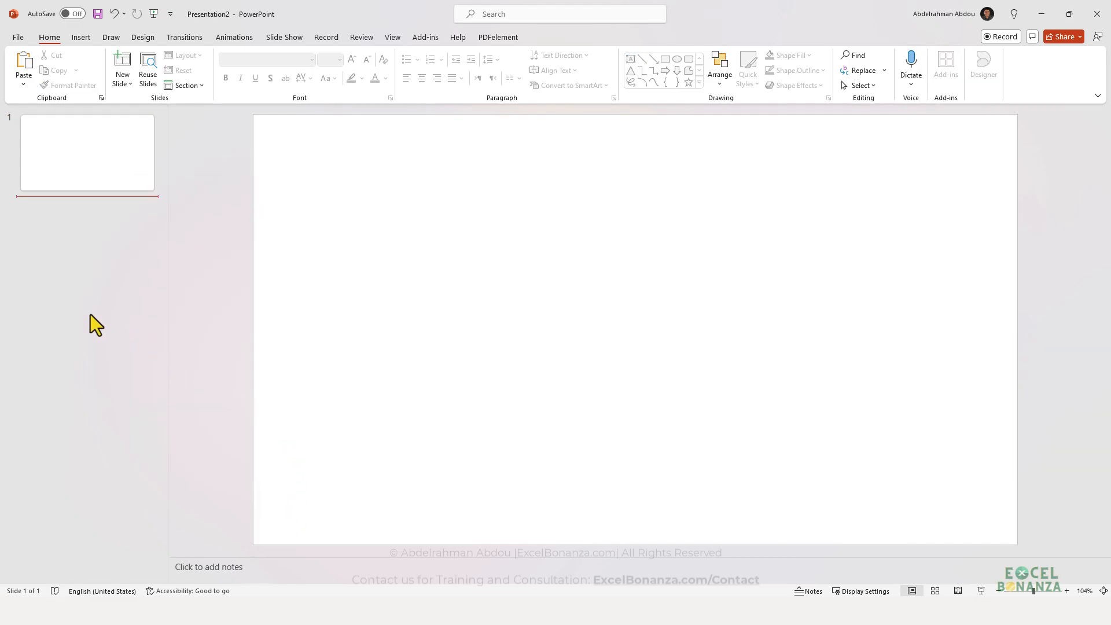
Step: Paste the copied five-colour palette picture onto the blank slide and align it horizontally within the slide
key("alt+Tab")
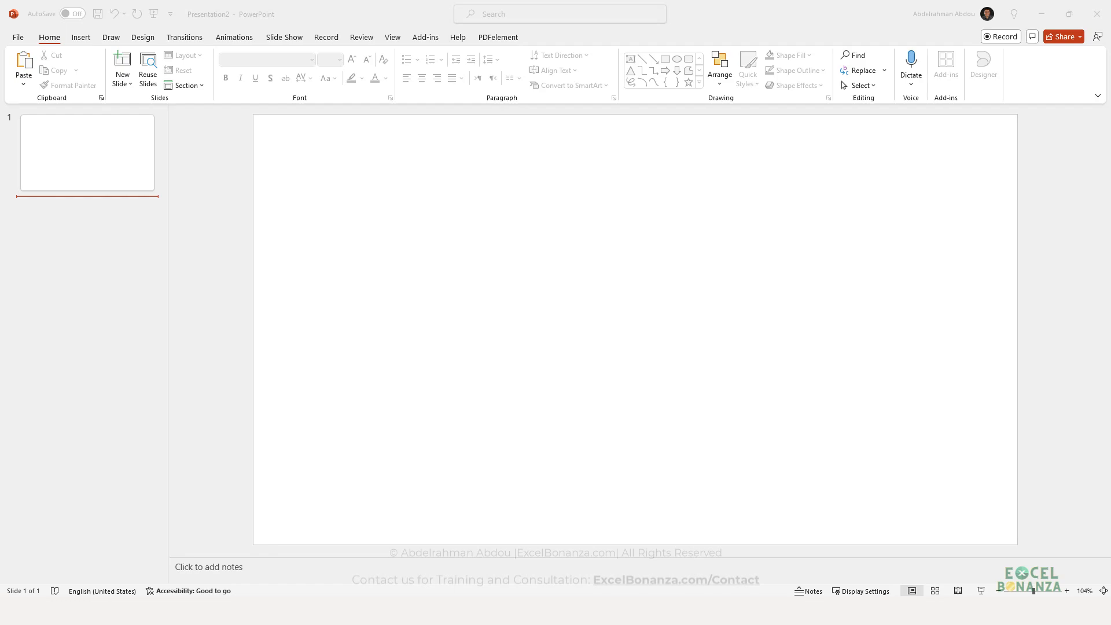
left_click(335, 230)
key("ctrl+v")
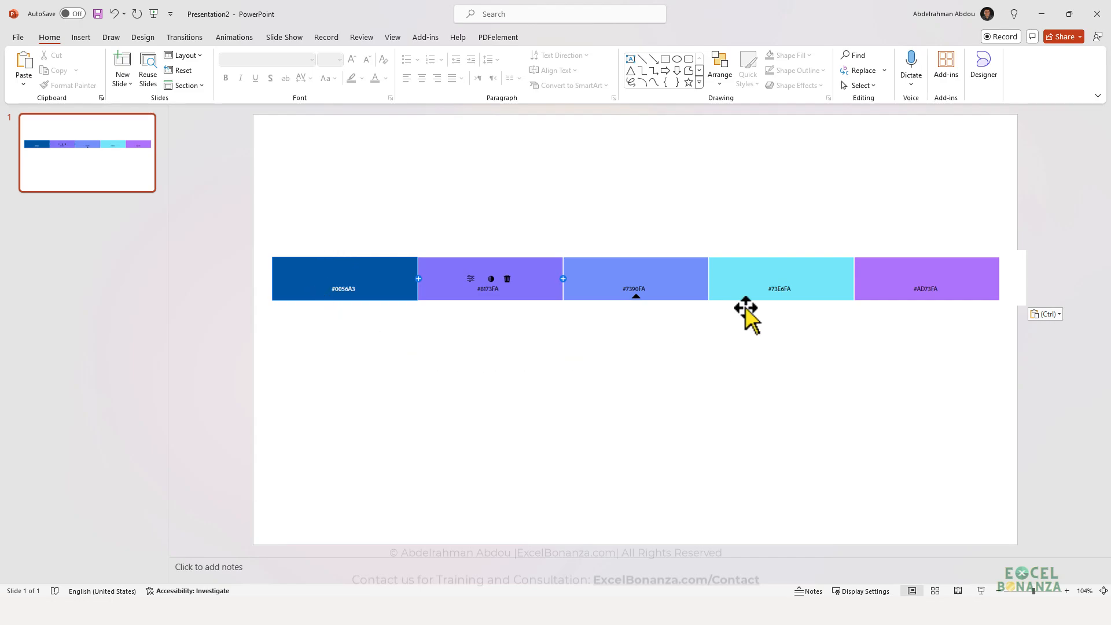
left_click_drag(710, 290, 701, 301)
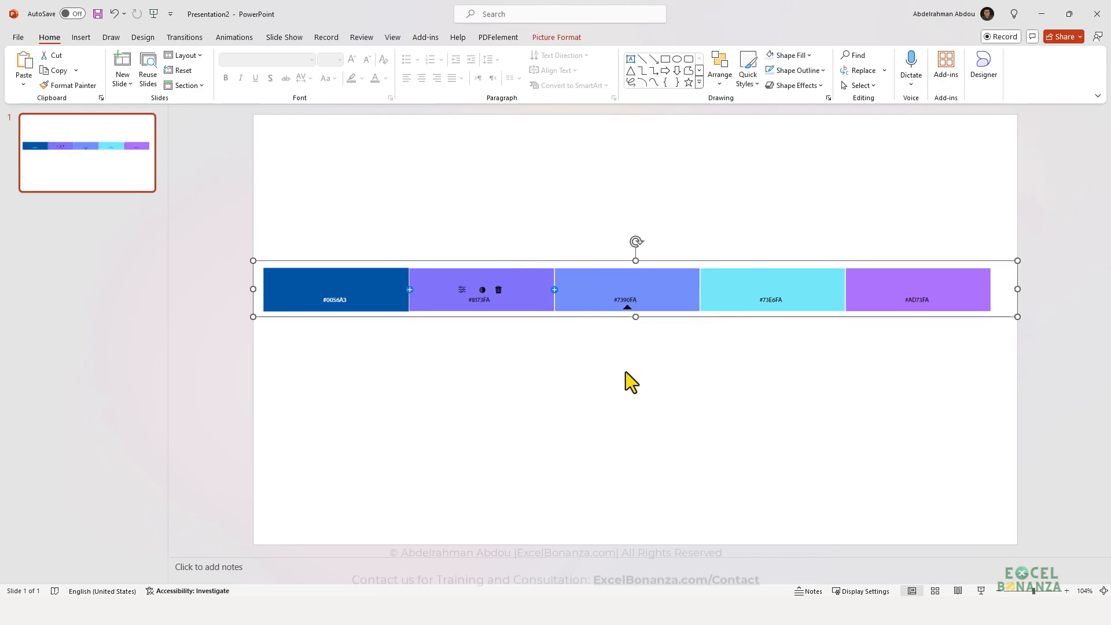
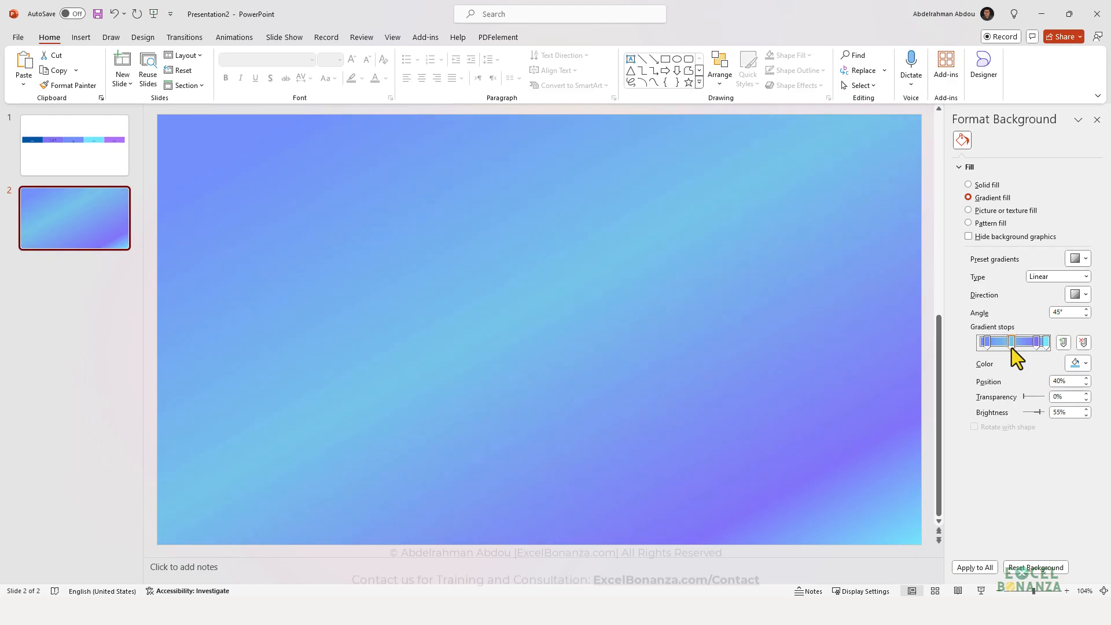
Step: Shift slide 2's middle background gradient stops towards the start and recolour the 79% stop with #73E6FA sampled from slide 1's palette
left_click_drag(1035, 348, 1006, 346)
left_click(1030, 345)
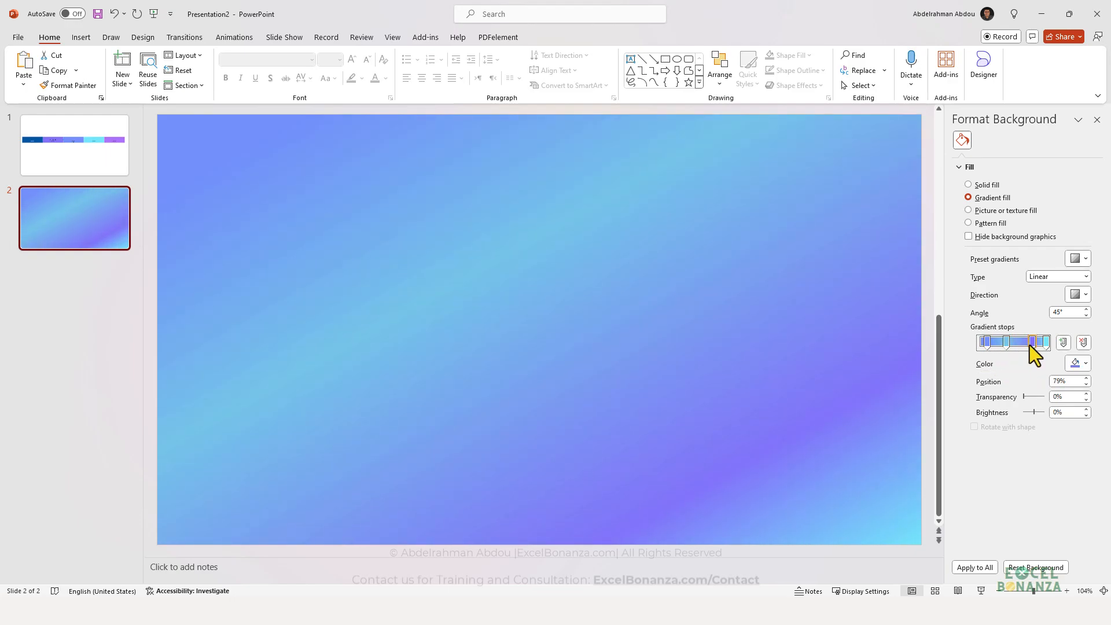
left_click(72, 159)
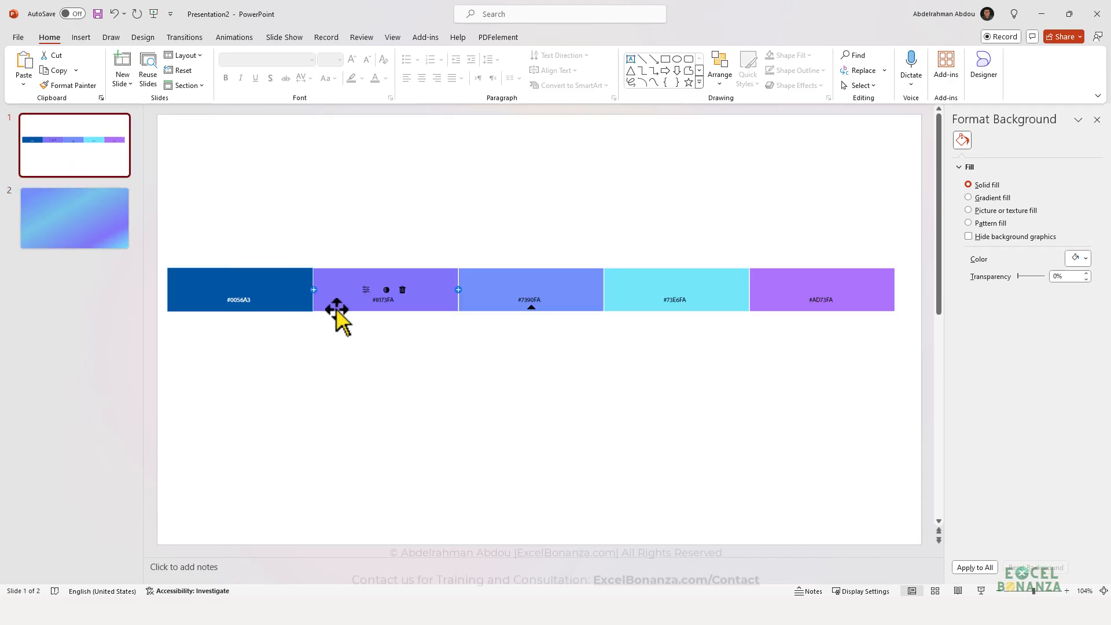
key("super+shift+c")
left_click(648, 304)
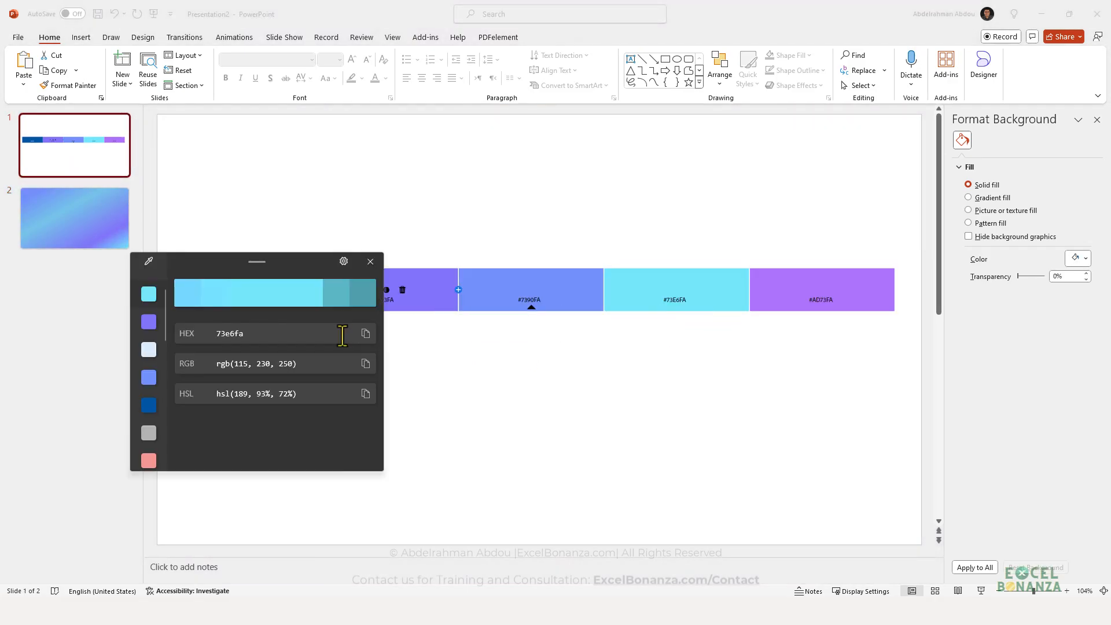
left_click(365, 334)
left_click(120, 239)
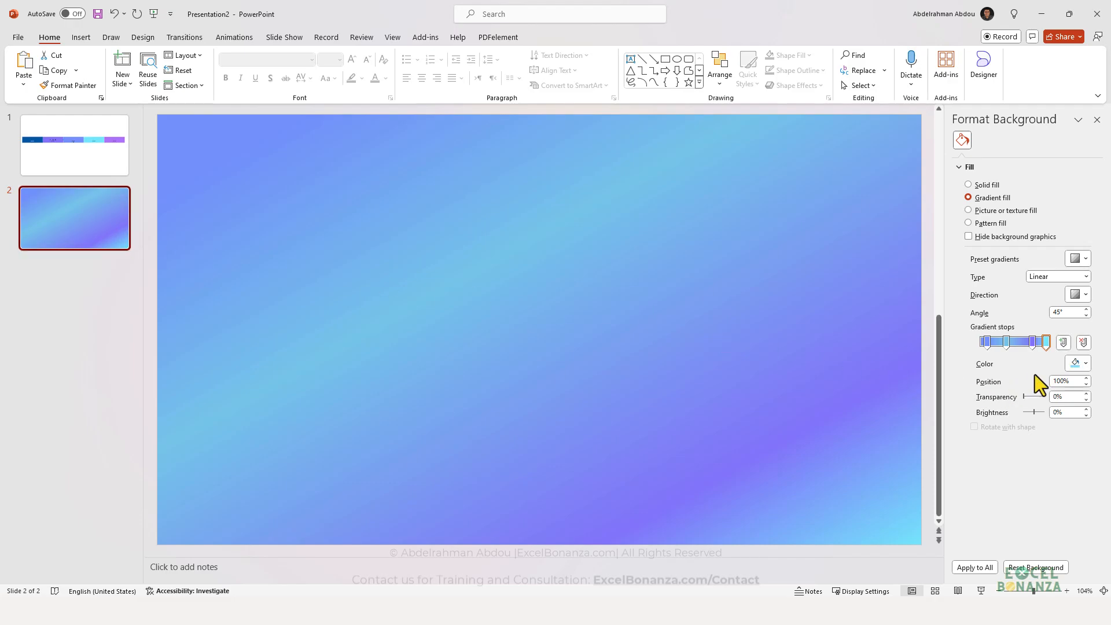
left_click(1077, 363)
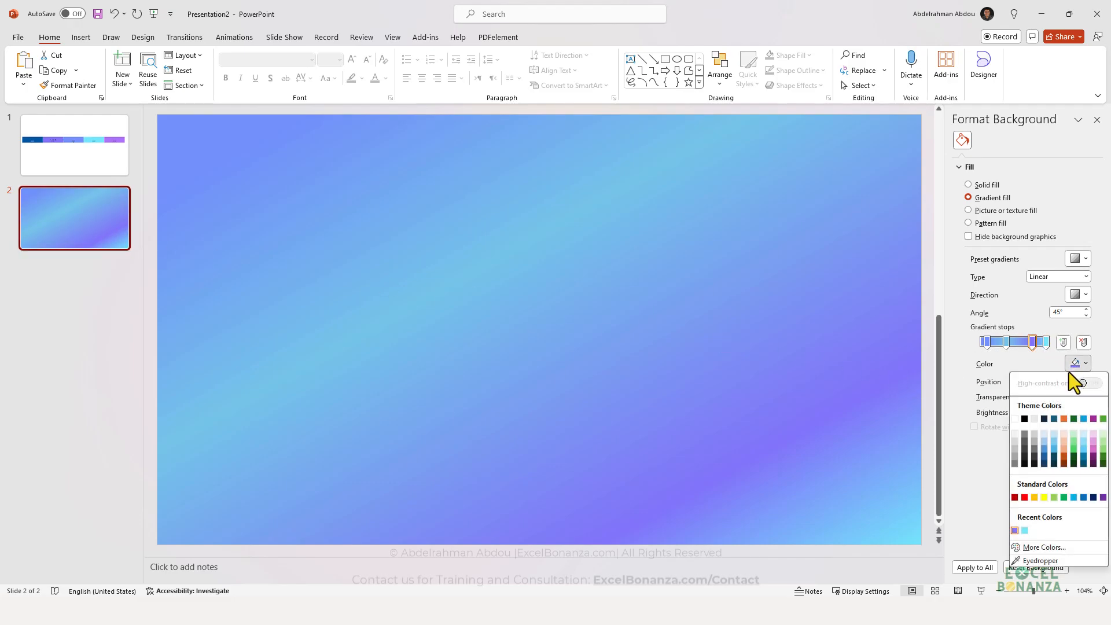
left_click(1042, 548)
double_click(527, 366)
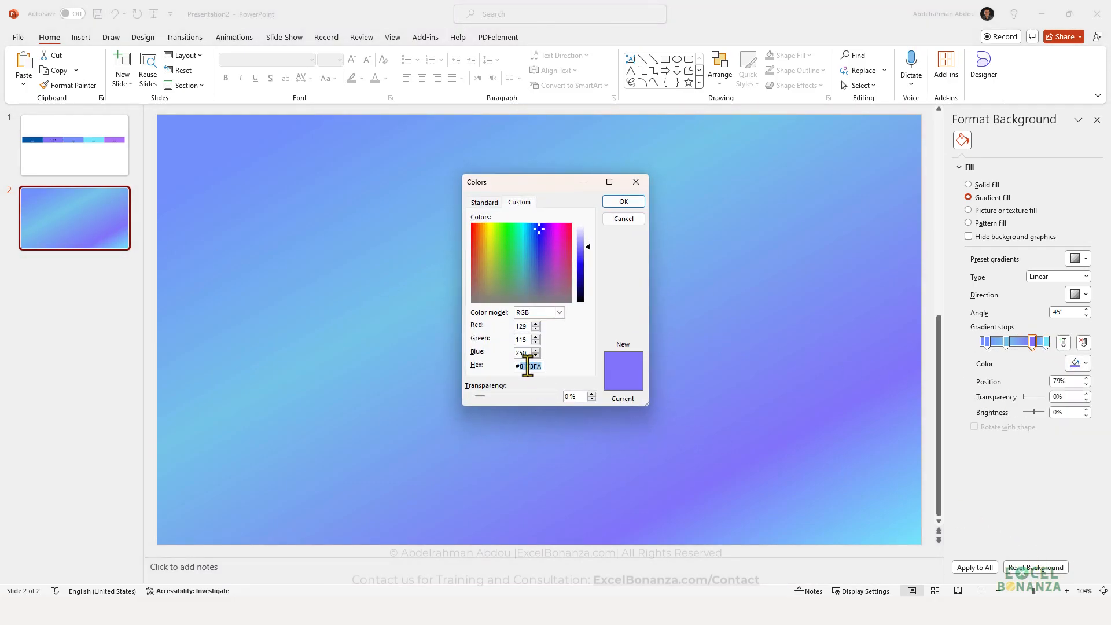
key("ctrl+v")
left_click(622, 201)
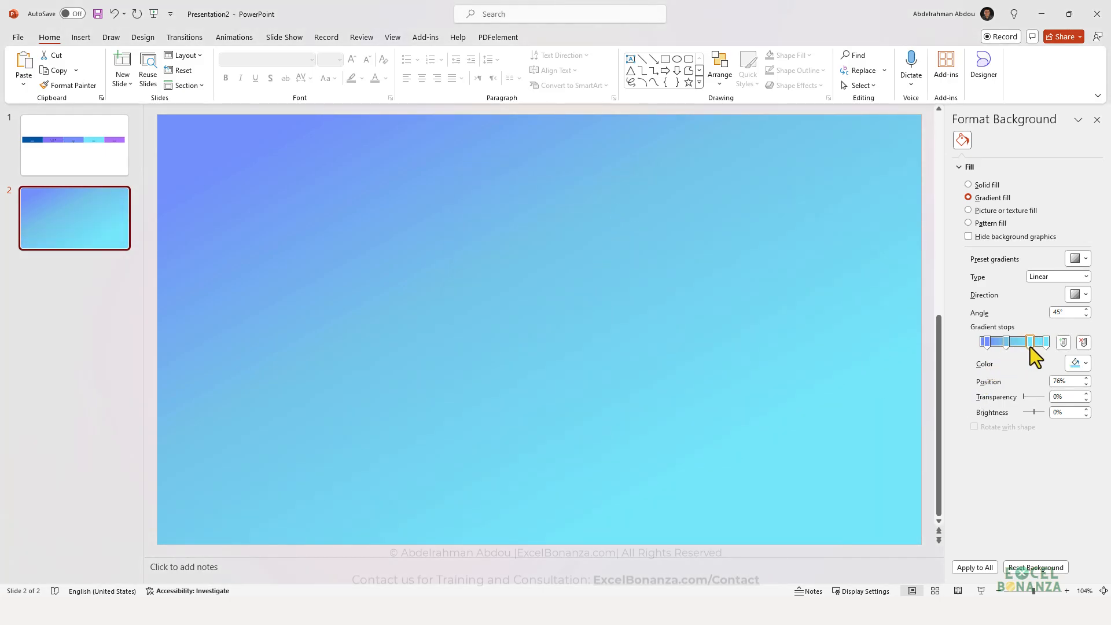
Step: Adjust the positions of the two middle gradient stops, moving the second one closer to the start of the gradient
left_click(1003, 345)
left_click_drag(1034, 346, 1029, 348)
left_click(999, 343)
Step: Recolour slide 2's last gradient stop, at 100%, with the purple #AD73FA sampled from the palette on slide 1
left_click(1046, 344)
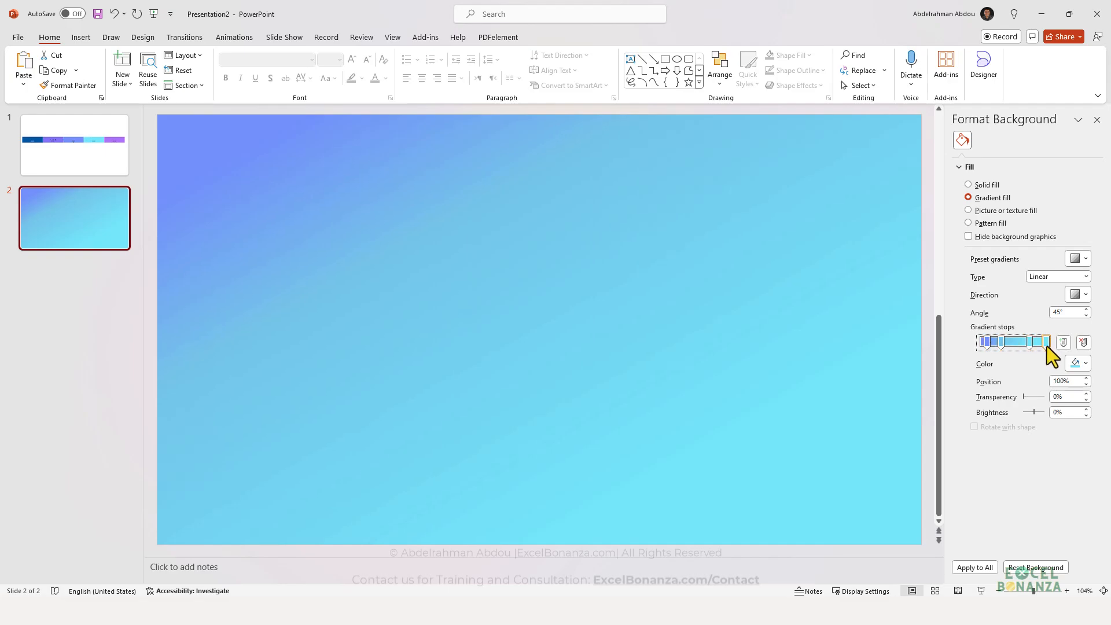
left_click(63, 139)
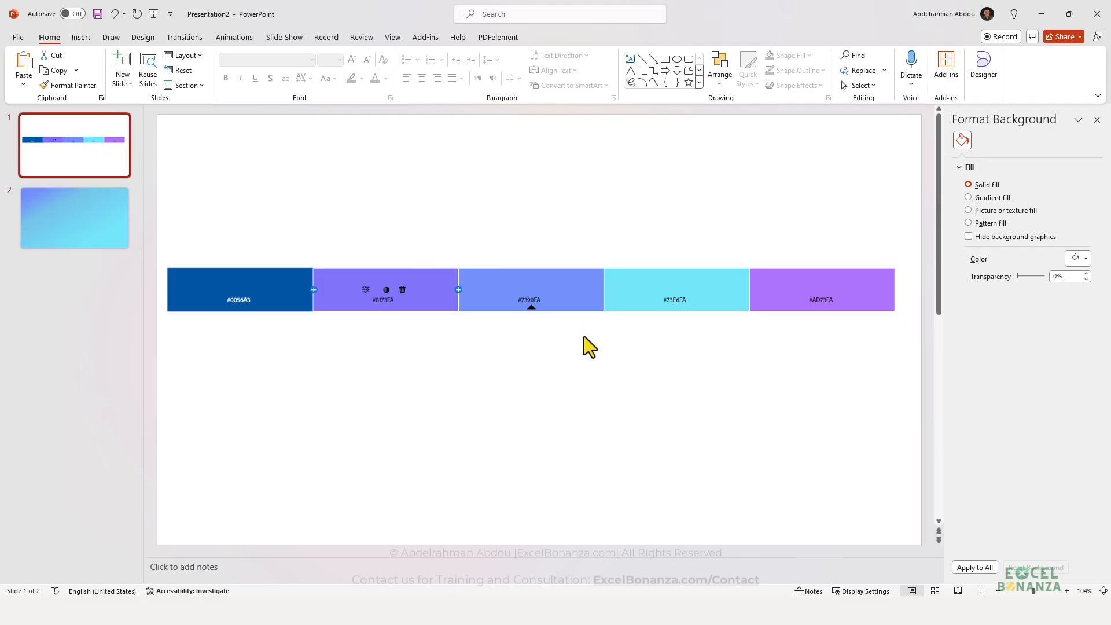
key("super+shift+c")
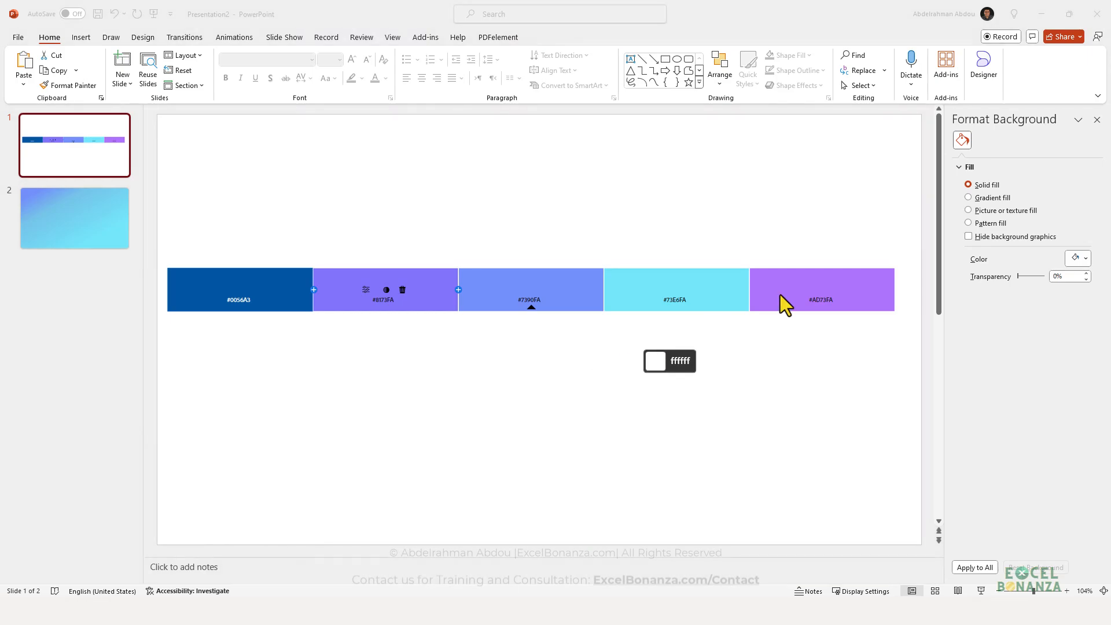
left_click(768, 295)
left_click(366, 334)
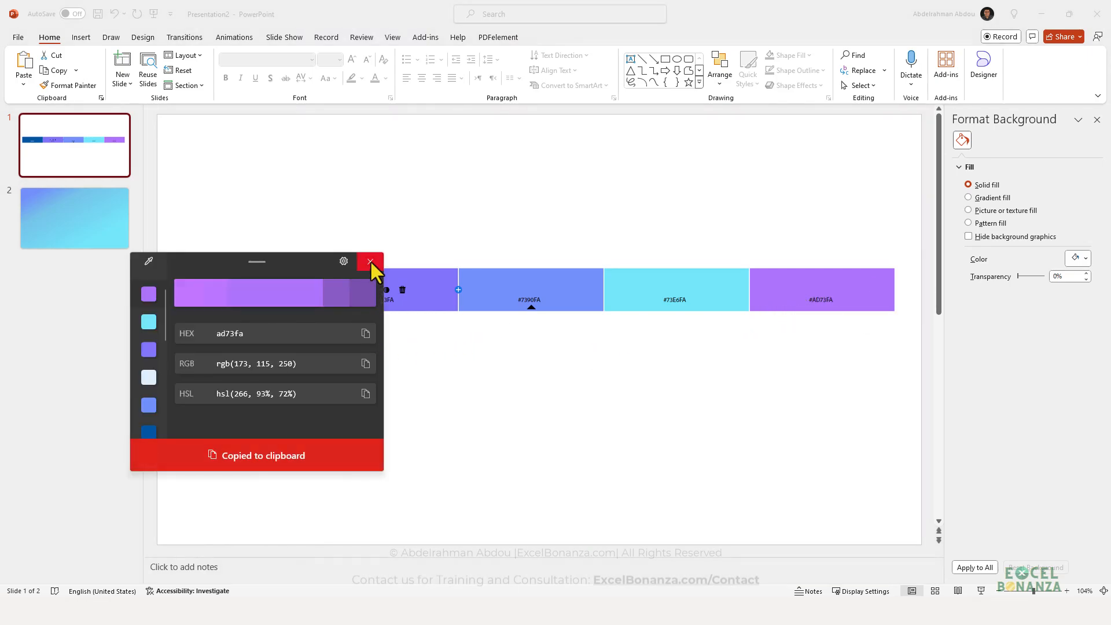
left_click(370, 261)
left_click(99, 238)
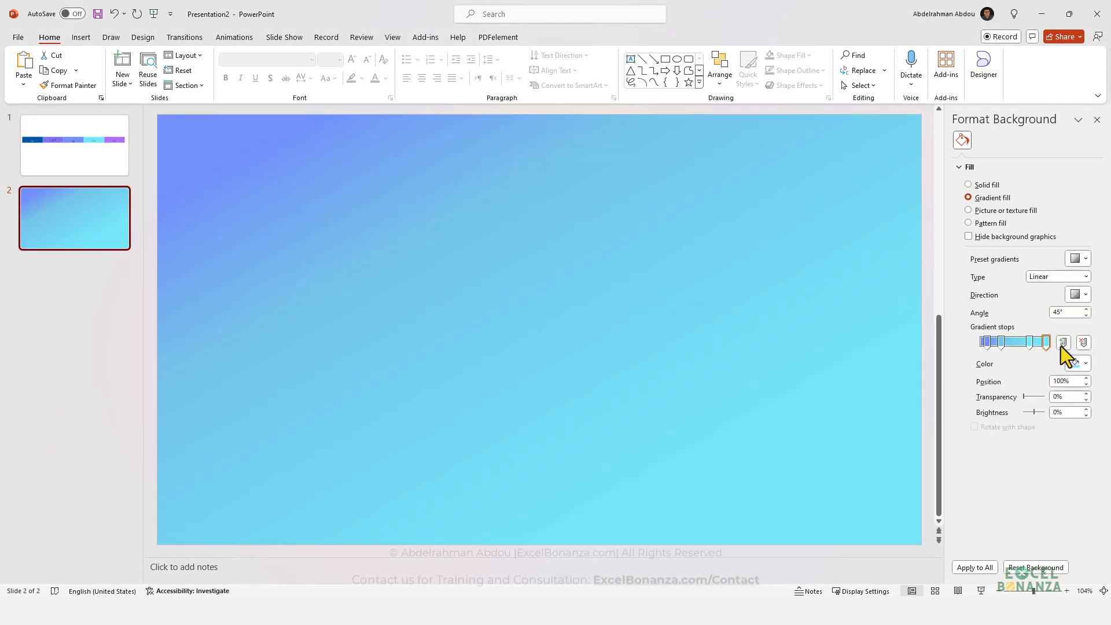
left_click(1076, 365)
left_click(1048, 550)
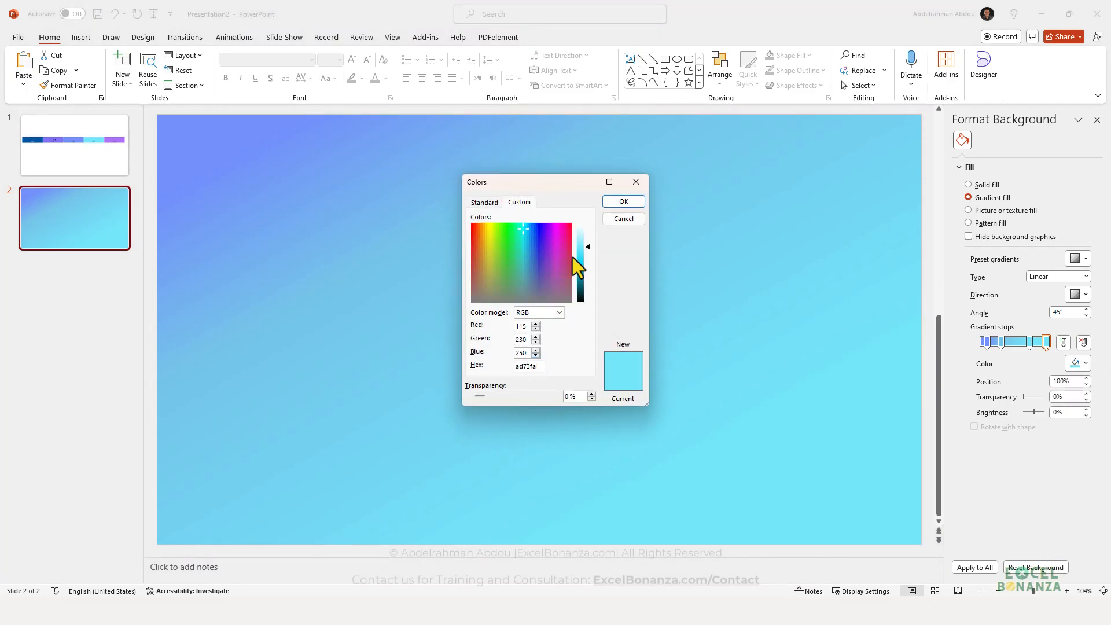
key("ctrl+v")
left_click(623, 202)
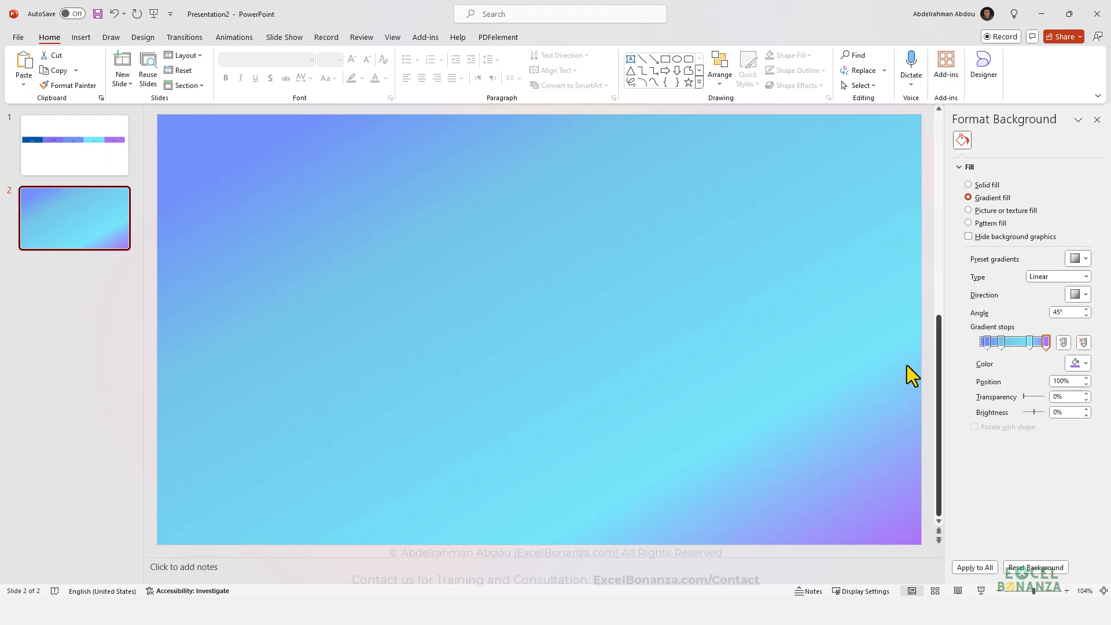
Step: Move the second gradient stop to 26% and the third to 91%, and shift the first stop slightly towards the start
left_click(999, 344)
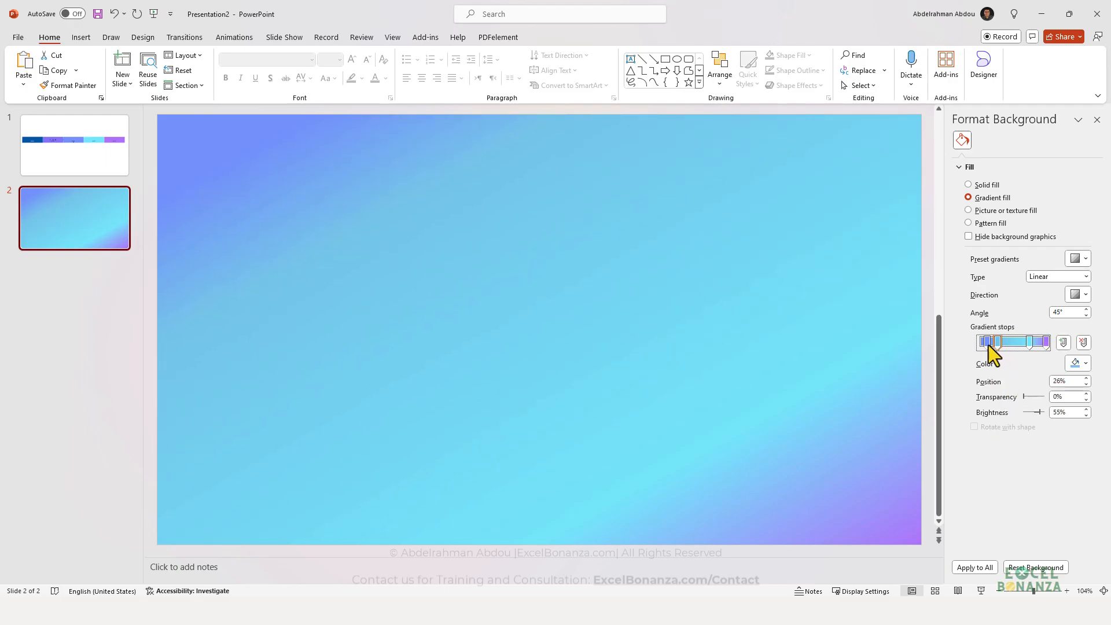
left_click(985, 344)
left_click_drag(1031, 346, 1040, 346)
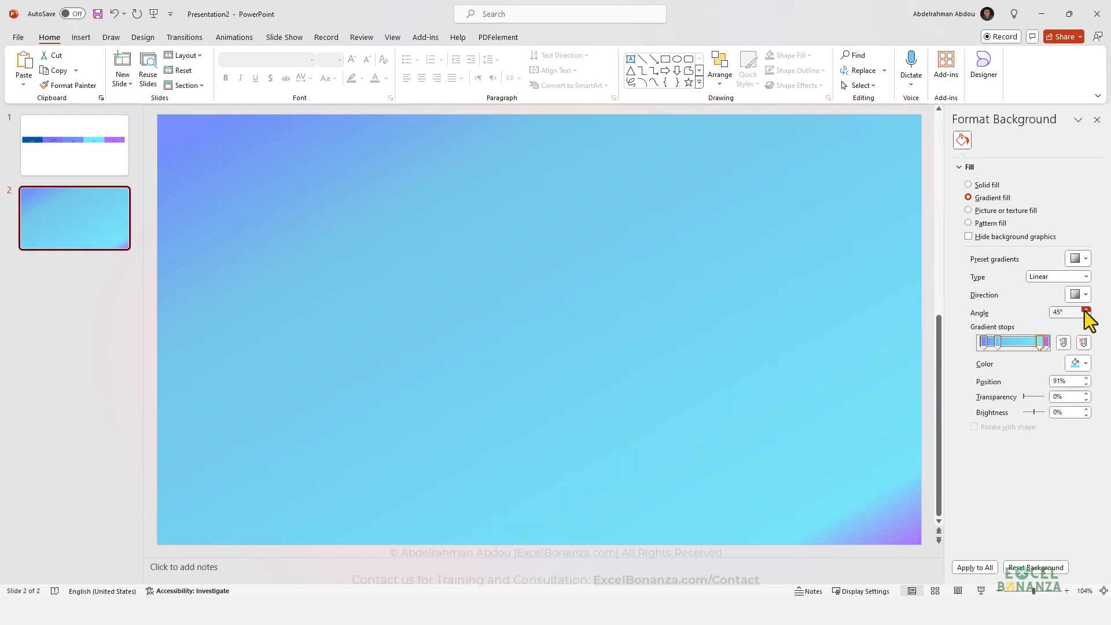
Step: Try several steeper angles for slide 2's linear background gradient and set the angle to 60°
left_click(1067, 312)
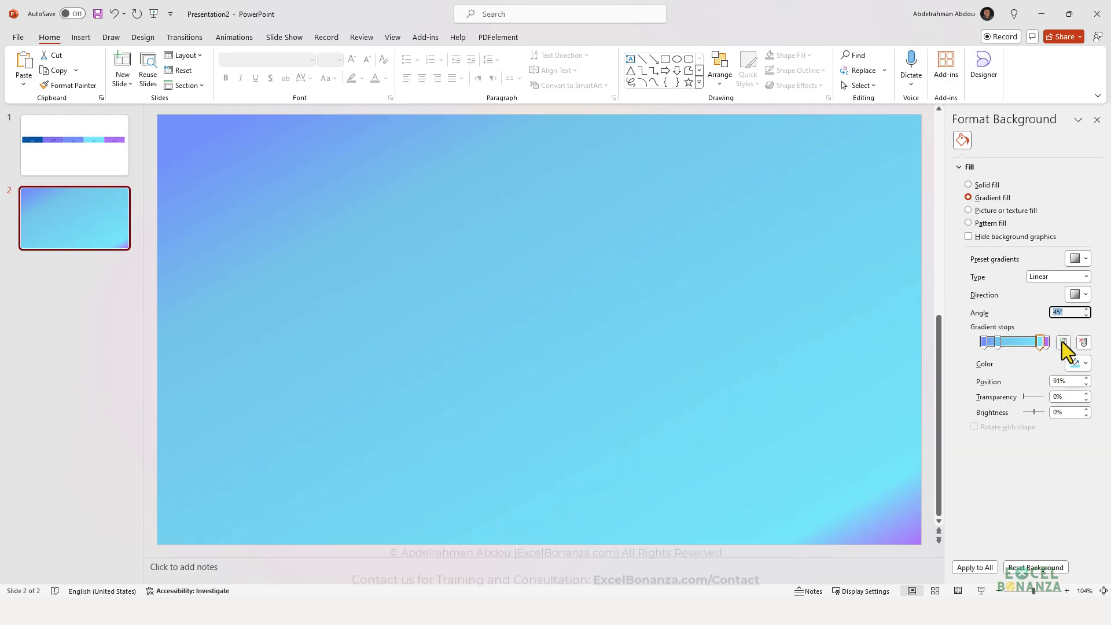
left_click(1086, 309)
left_click(1086, 310)
left_click(1086, 309)
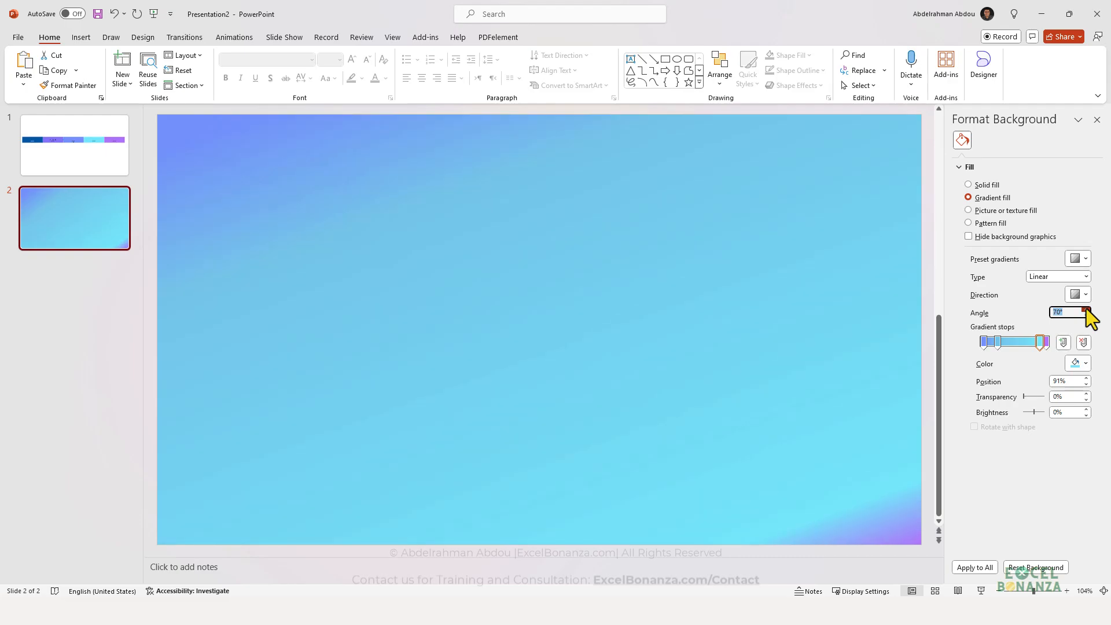
left_click(1087, 310)
left_click(1086, 309)
left_click(1086, 315)
left_click(1086, 315)
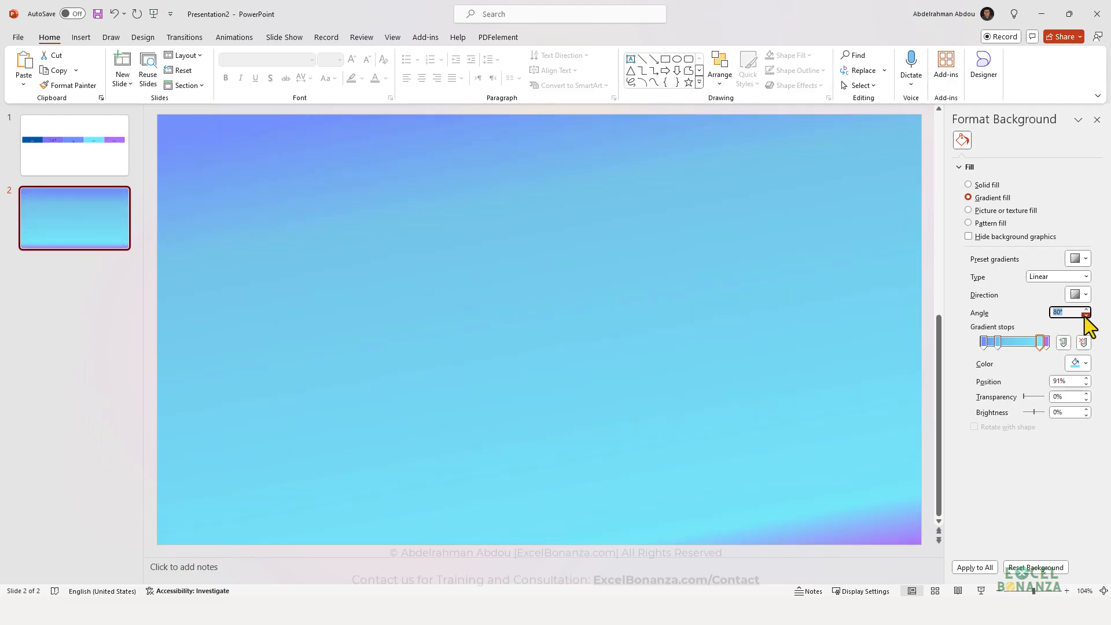
left_click(1086, 315)
left_click(1086, 315)
left_click(1086, 309)
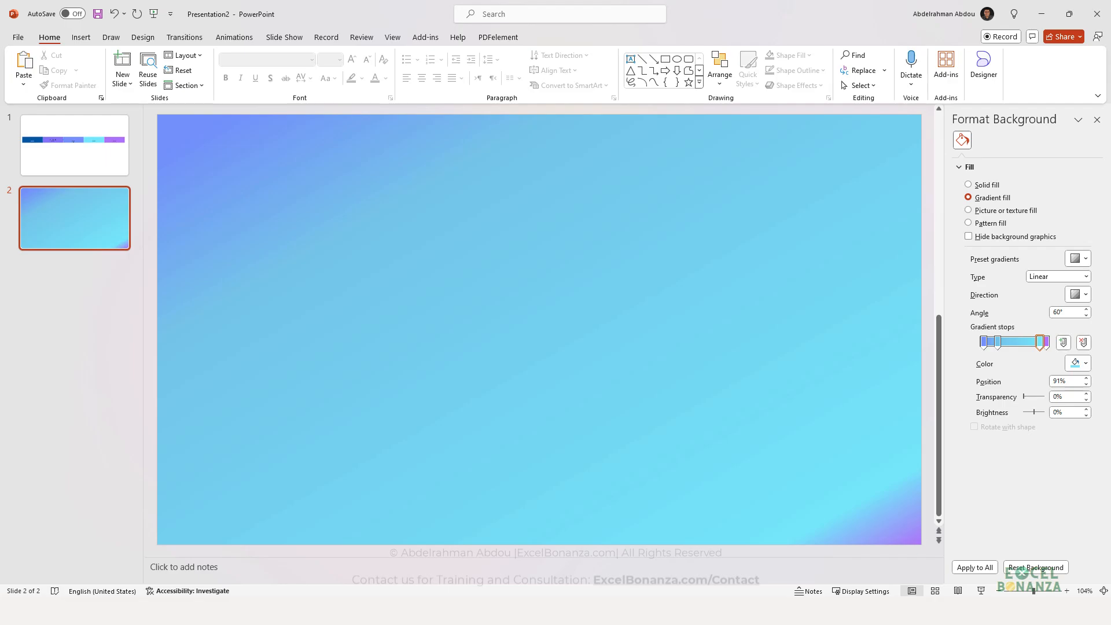
Step: Open the reference image Dashboard Screenshot.png in a maximized window to compare its background
left_click(408, 613)
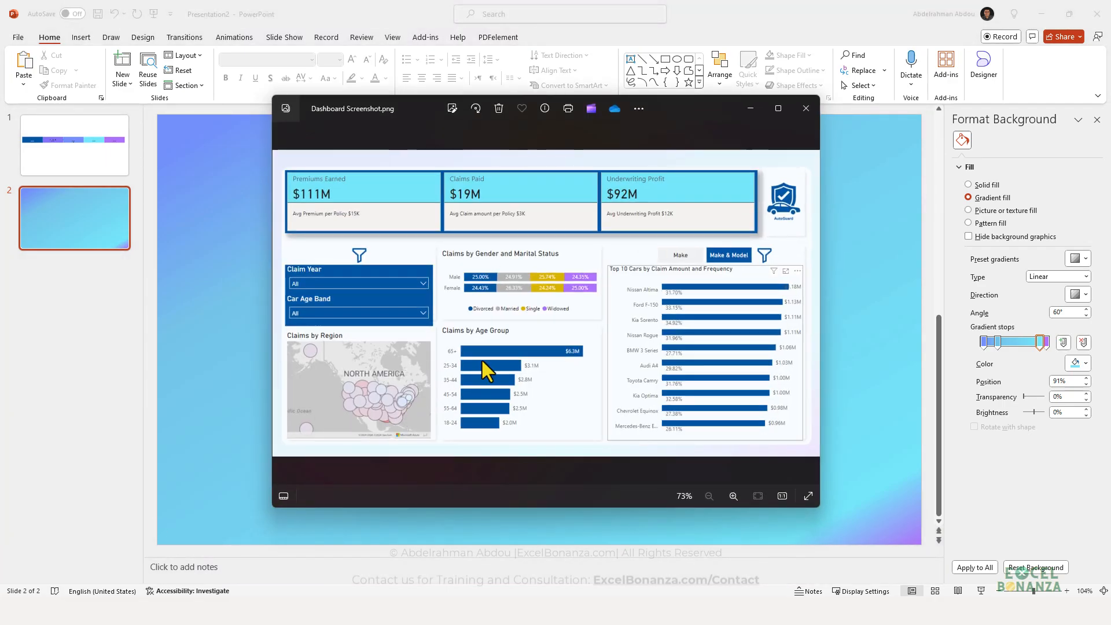
left_click(778, 108)
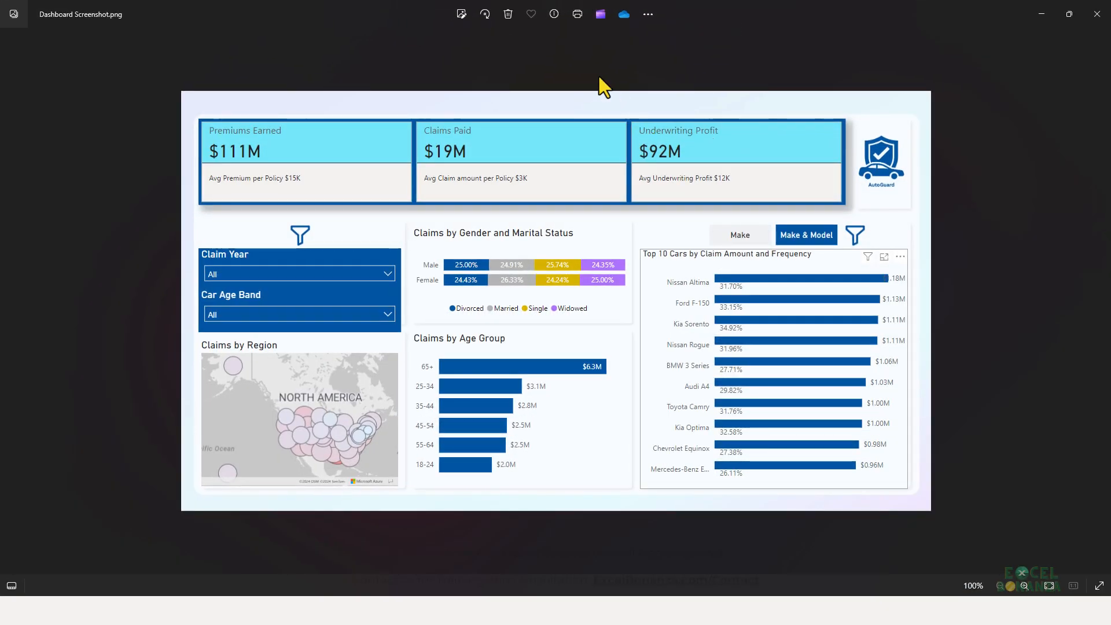
Step: Return to slide 2 in PowerPoint and draw a rounded rectangle about 16.57 cm high and 31.07 cm wide, with only slightly rounded corners
double_click(669, 11)
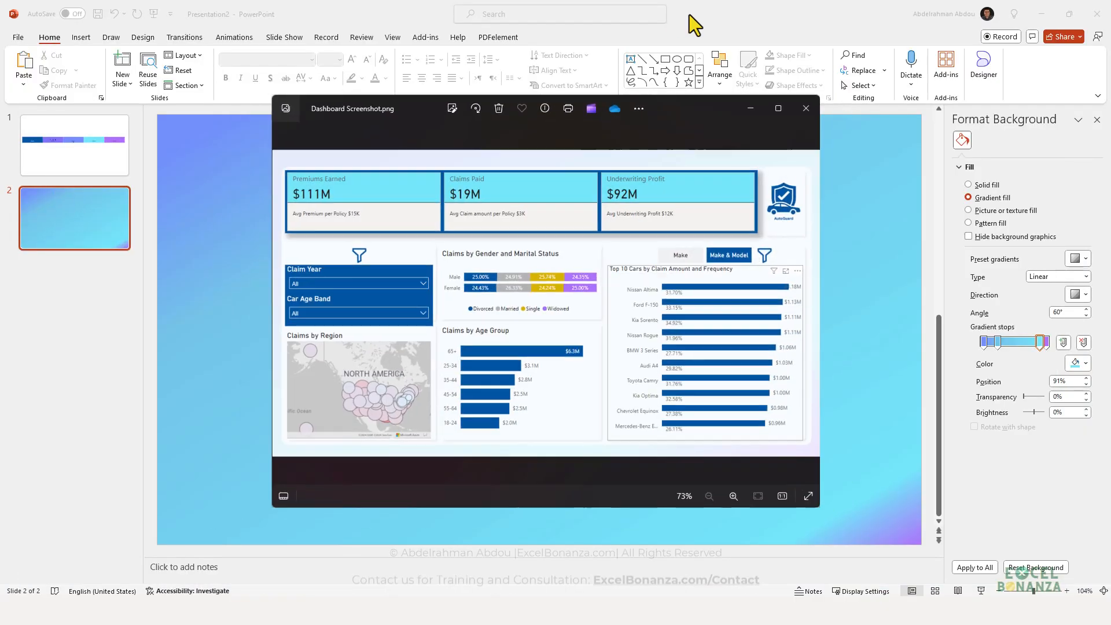
left_click(210, 283)
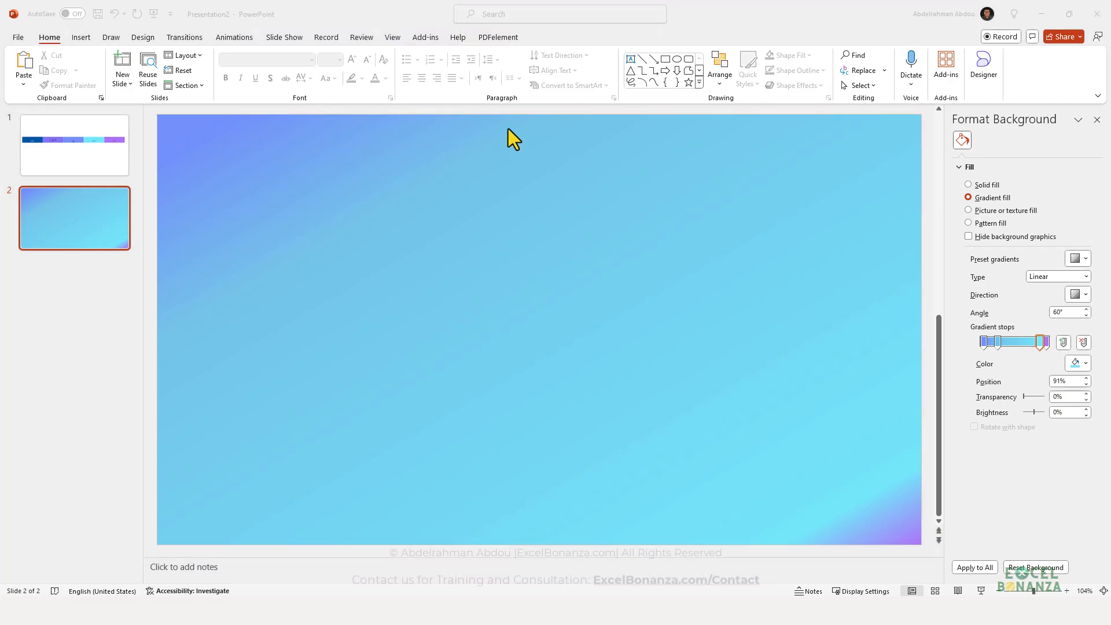
left_click(82, 39)
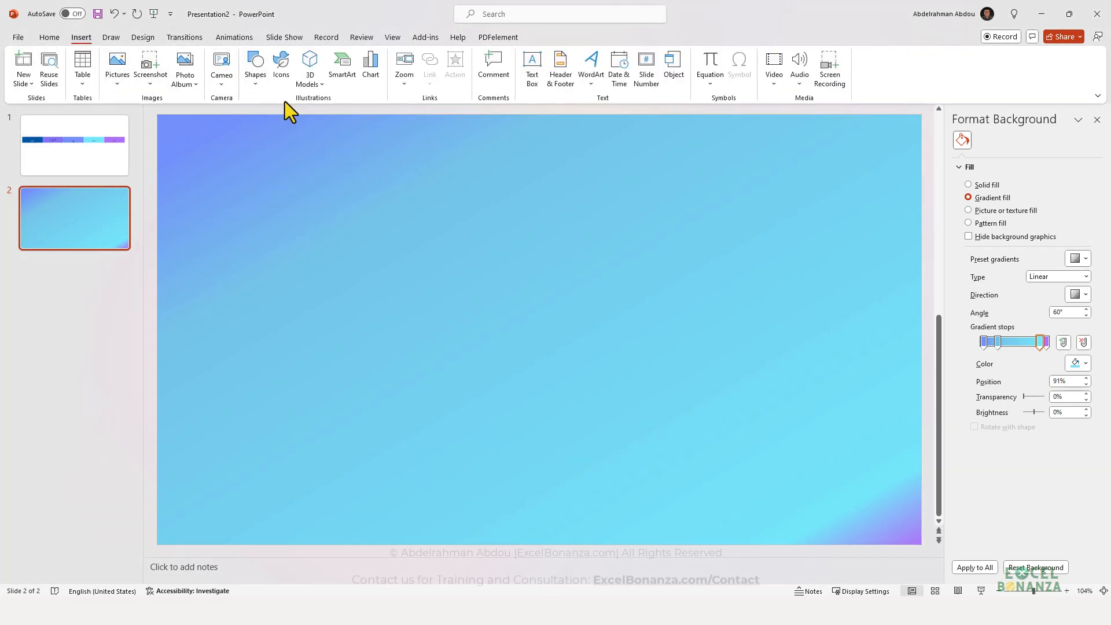
left_click(258, 89)
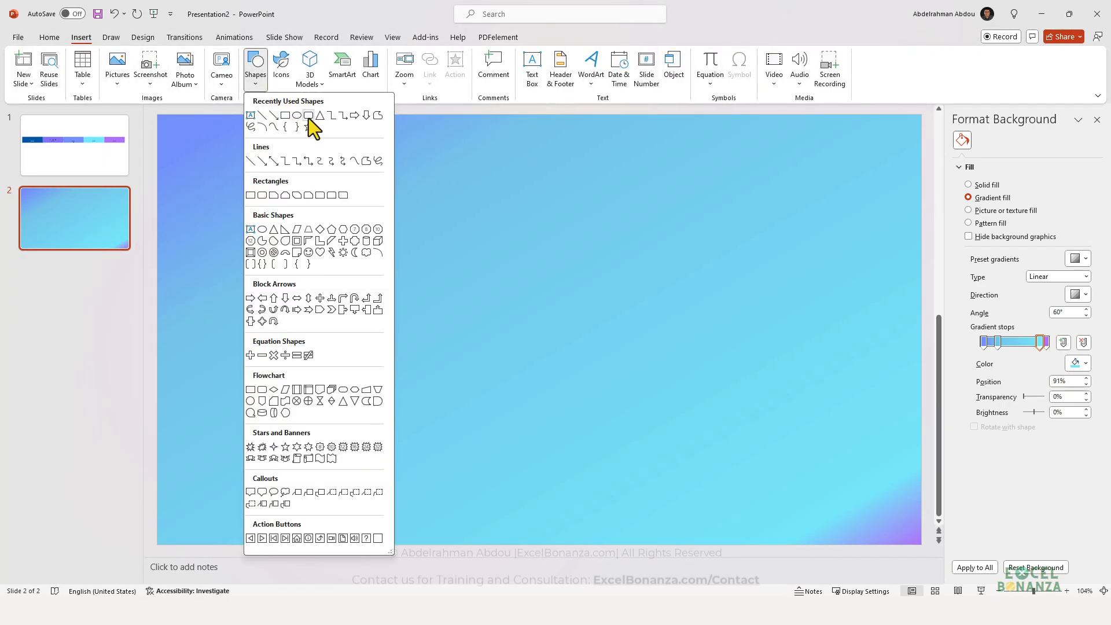
left_click(308, 117)
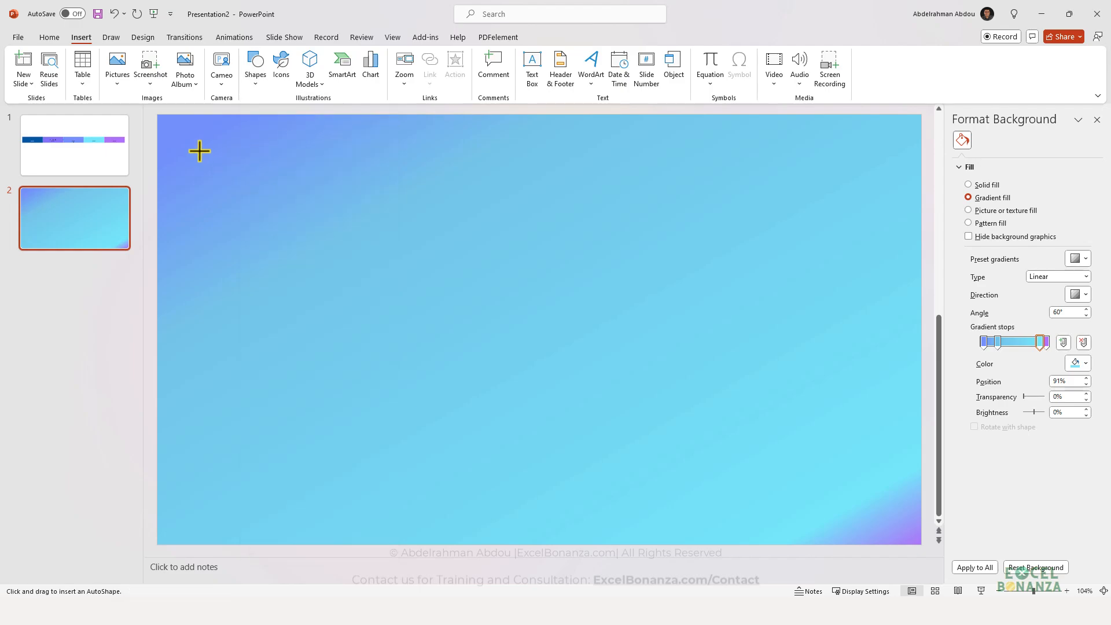
left_click_drag(199, 151, 900, 524)
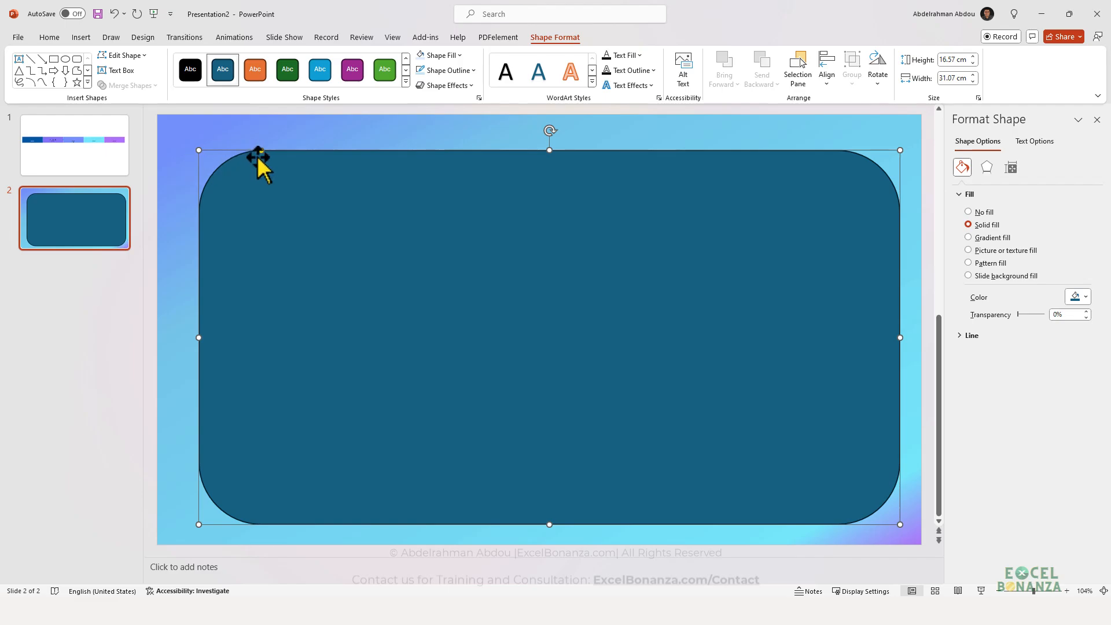
left_click_drag(261, 154, 241, 181)
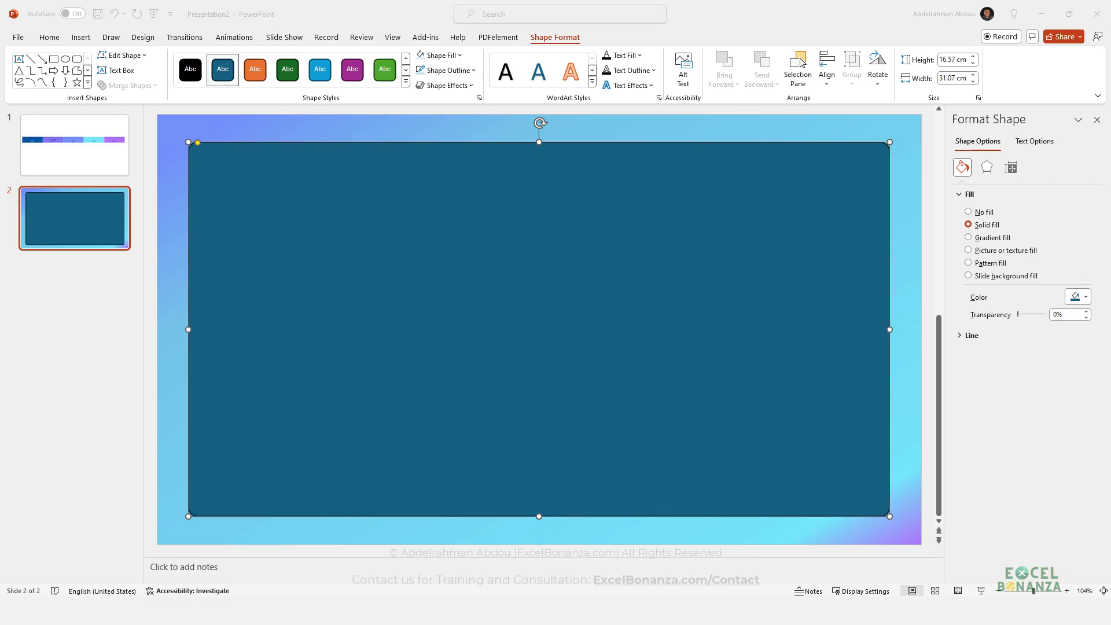
left_click(282, 163)
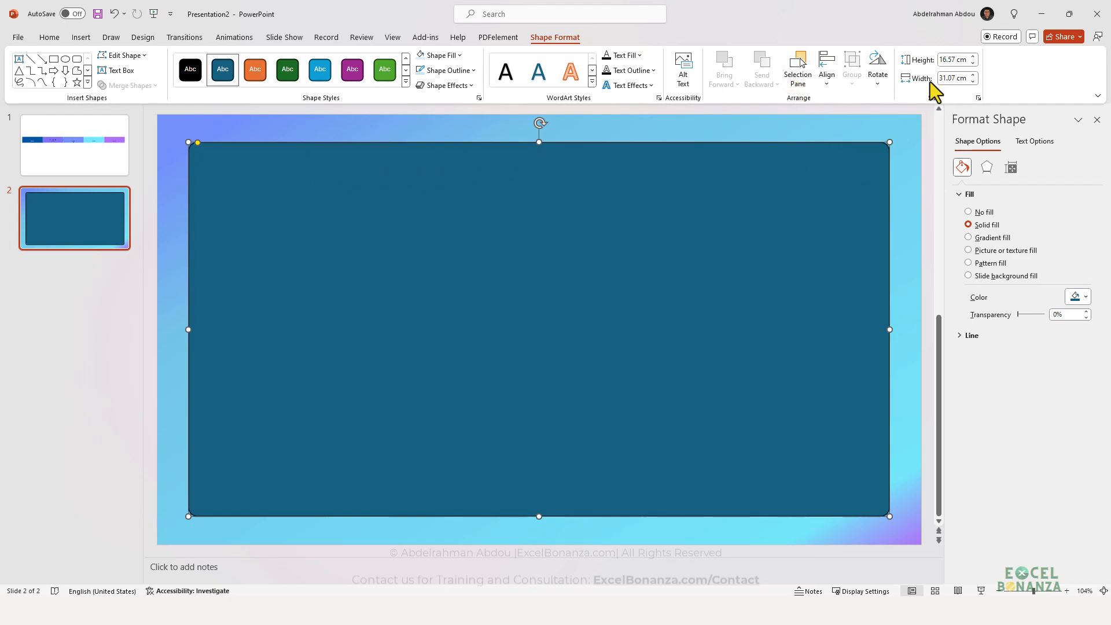
Step: Resize the rounded rectangle to a height of 17.15 cm and a width of 32.72 cm
left_click(963, 67)
type("17.15")
key("Return")
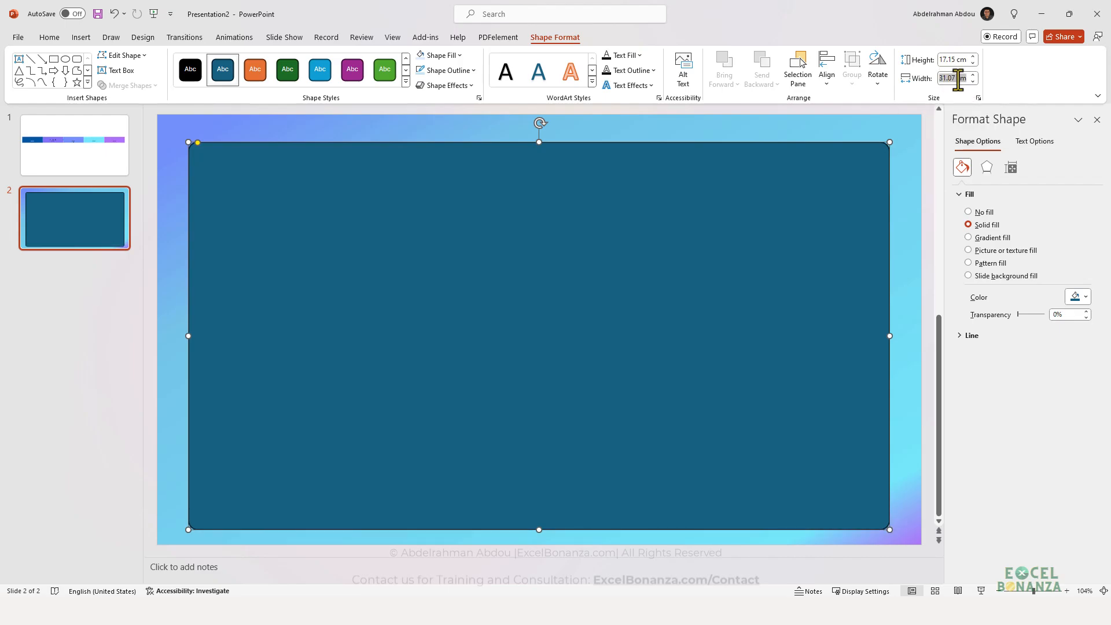
left_click(954, 78)
type("32.72")
key("Return")
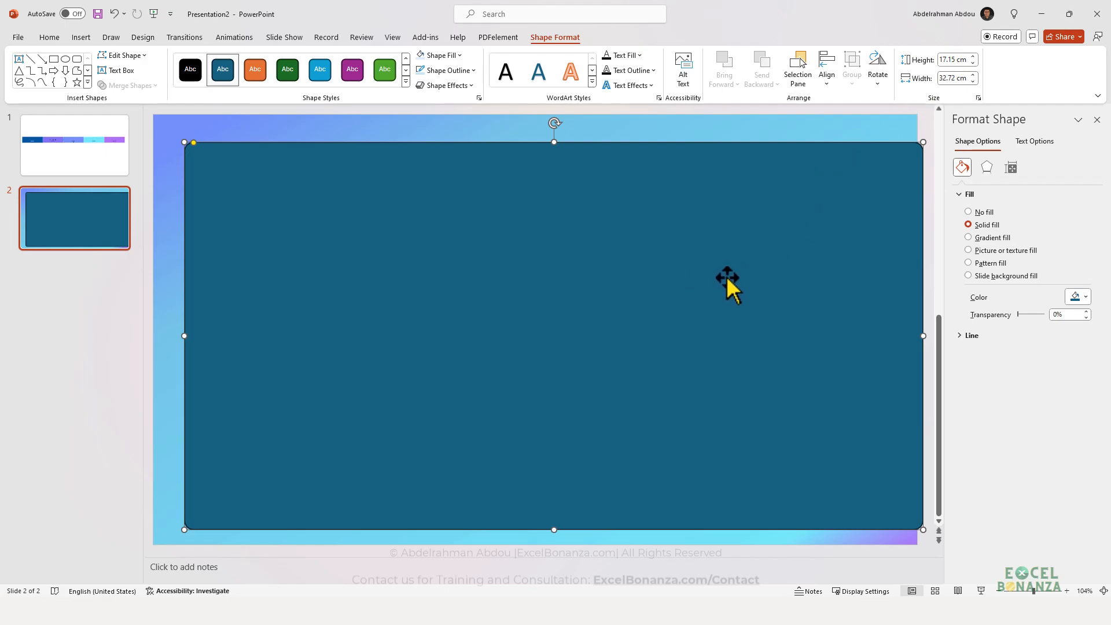
Step: Centre the rounded rectangle horizontally and vertically on the slide, leaving an even gradient border around it
left_click_drag(727, 276, 712, 279)
left_click(962, 78)
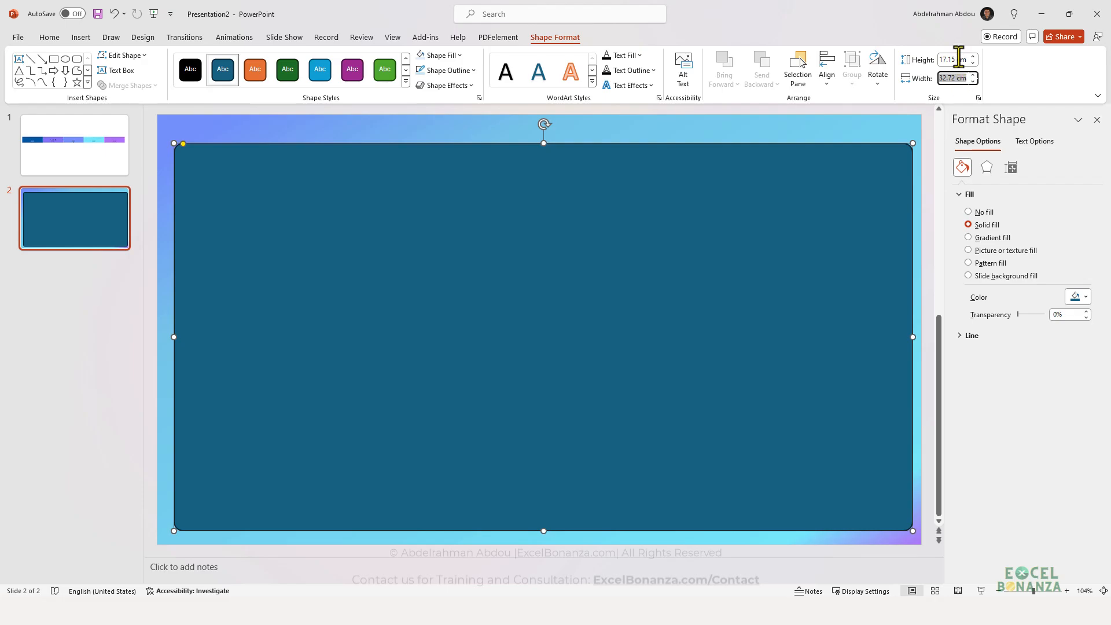
left_click(959, 58)
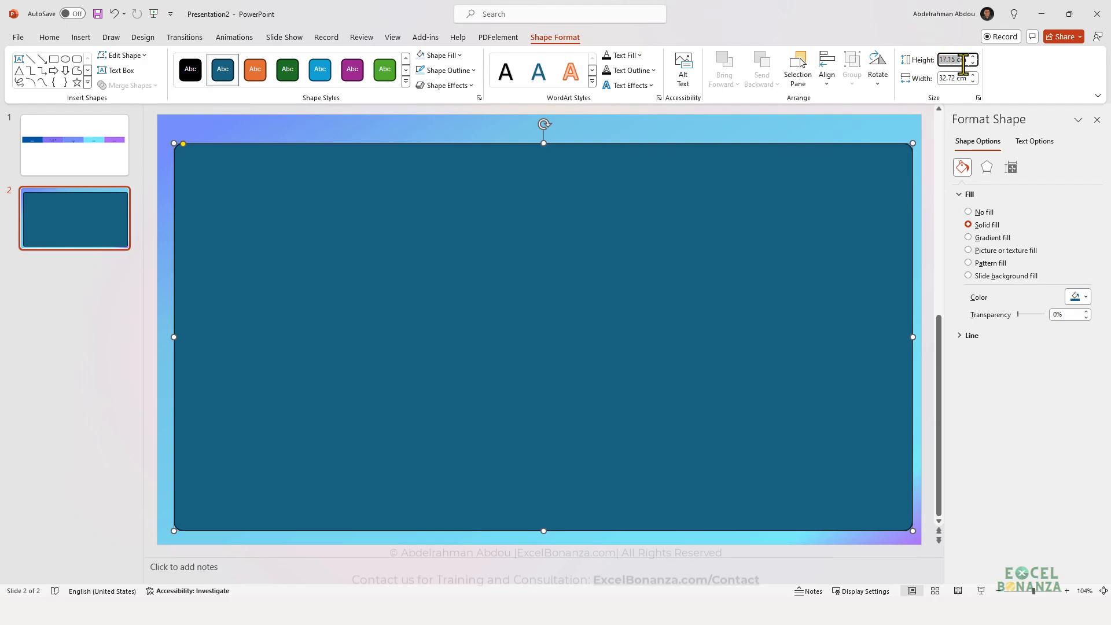
left_click(963, 63)
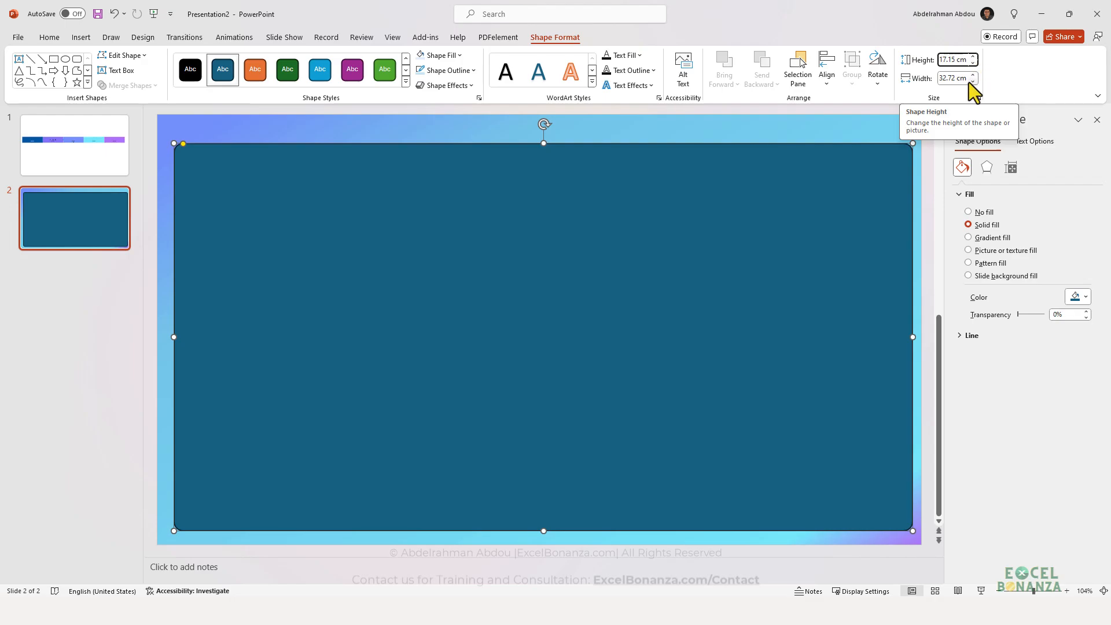
left_click(768, 222)
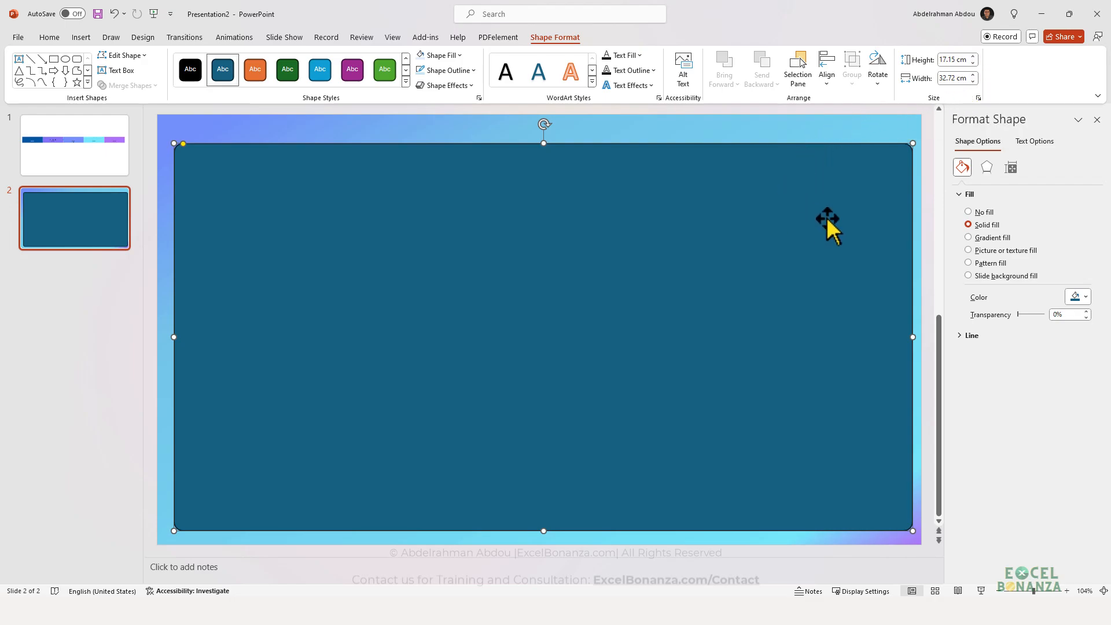
left_click_drag(791, 227, 789, 226)
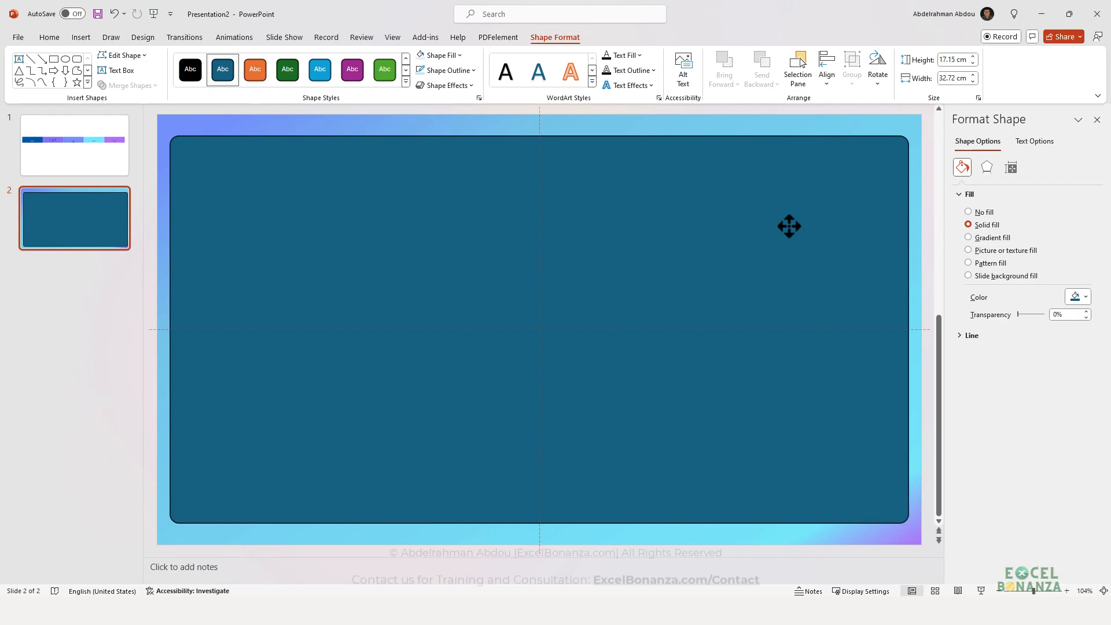
left_click_drag(789, 226, 789, 227)
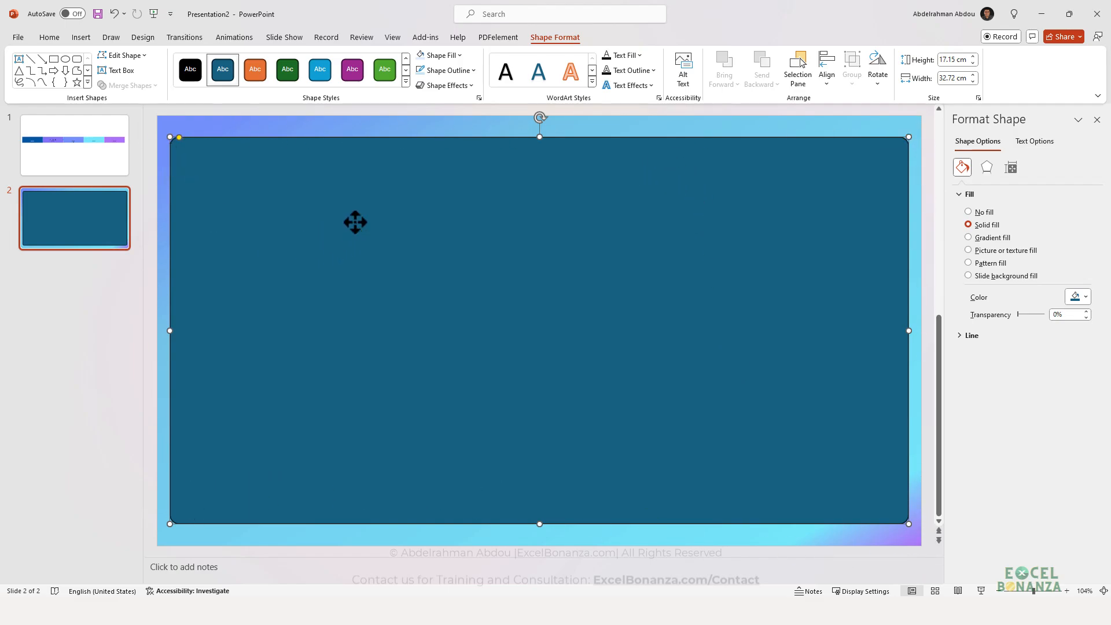
Step: Fill the rounded rectangle with the recent cyan #73E6FA and lighten the fill to #CBF6FD
left_click(452, 56)
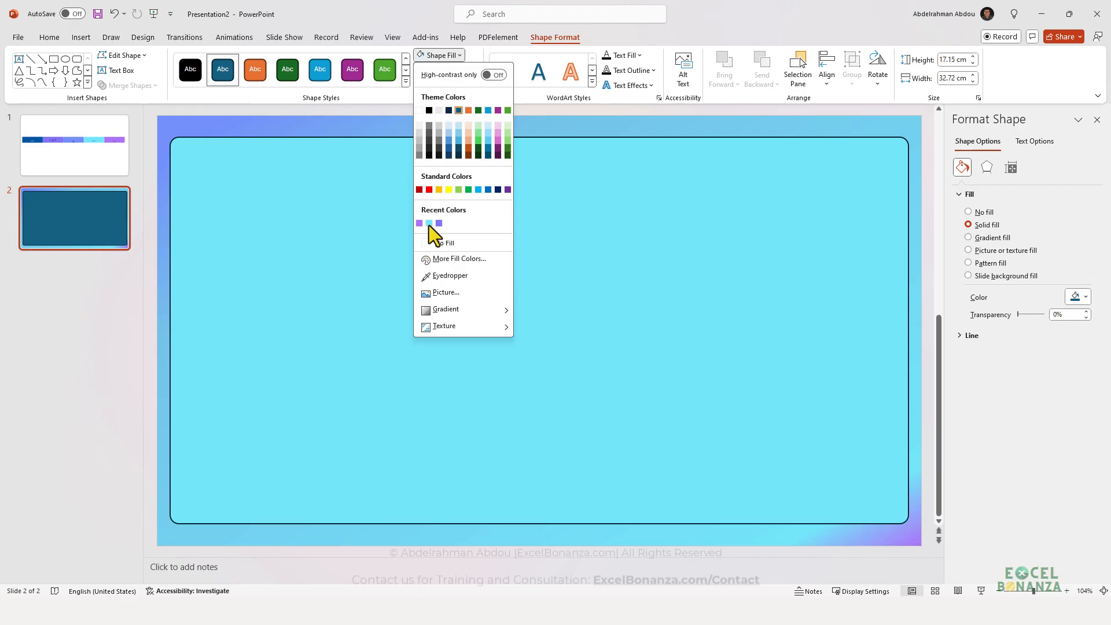
left_click(429, 223)
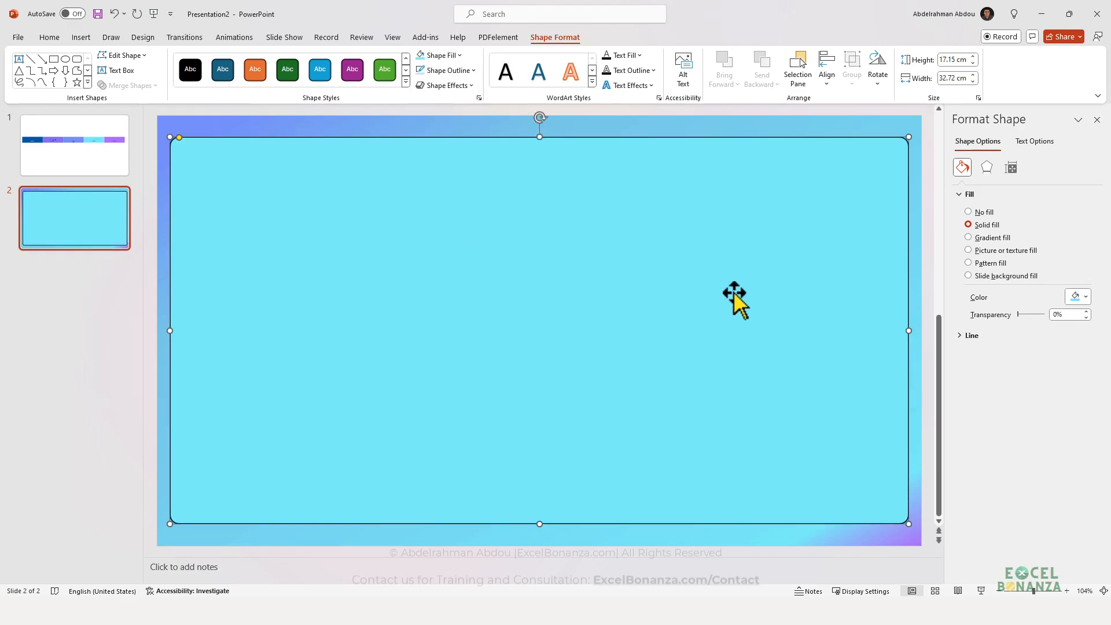
left_click(1085, 297)
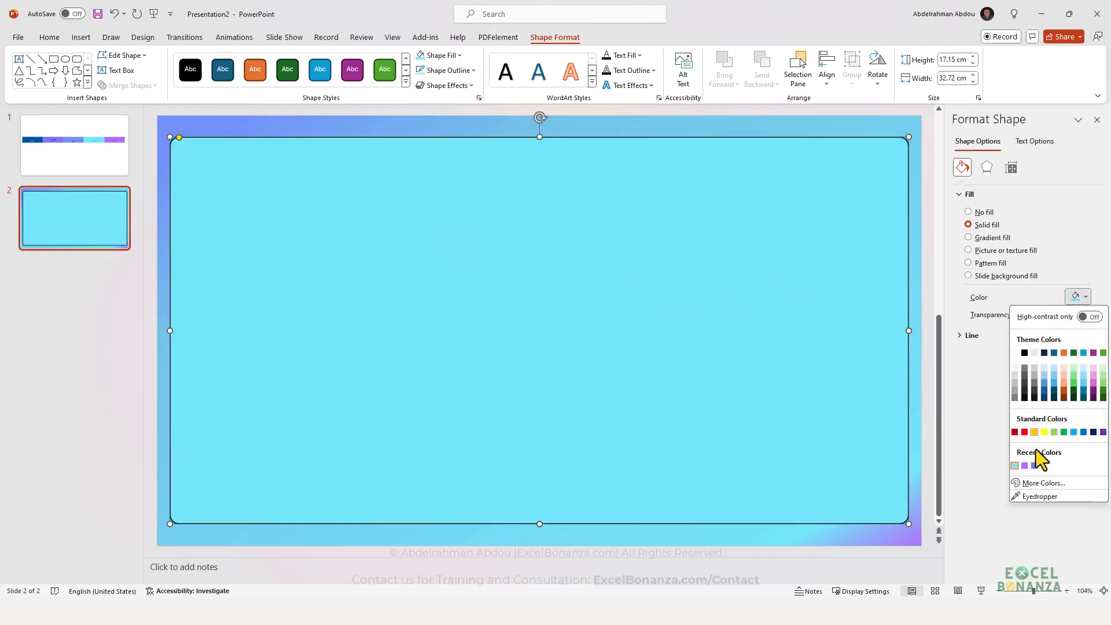
left_click(1036, 484)
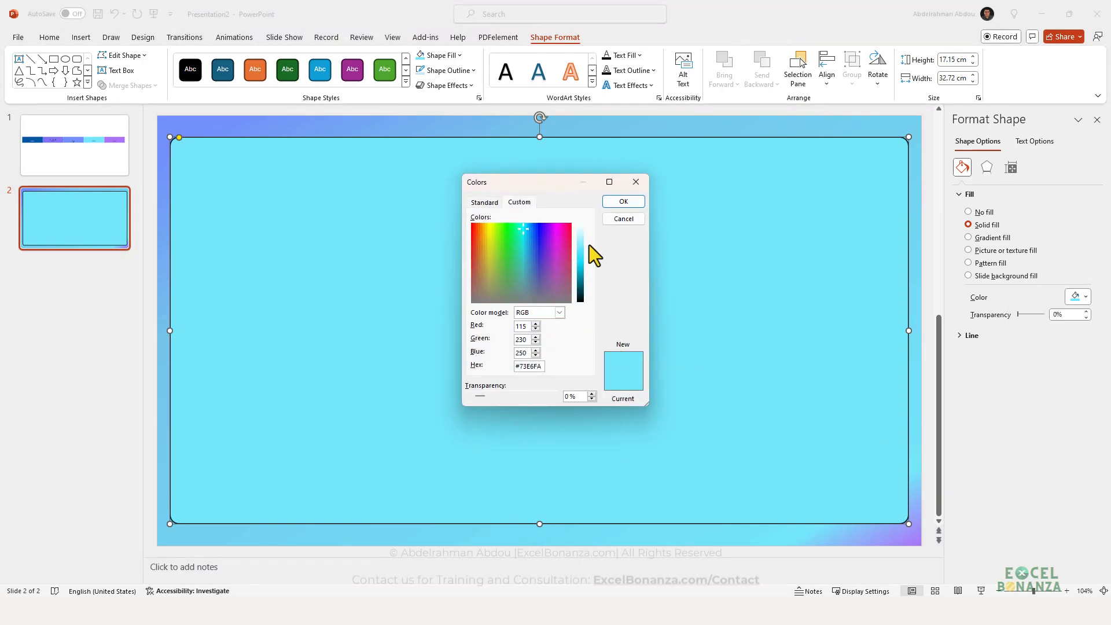
left_click_drag(589, 245, 588, 231)
left_click(624, 202)
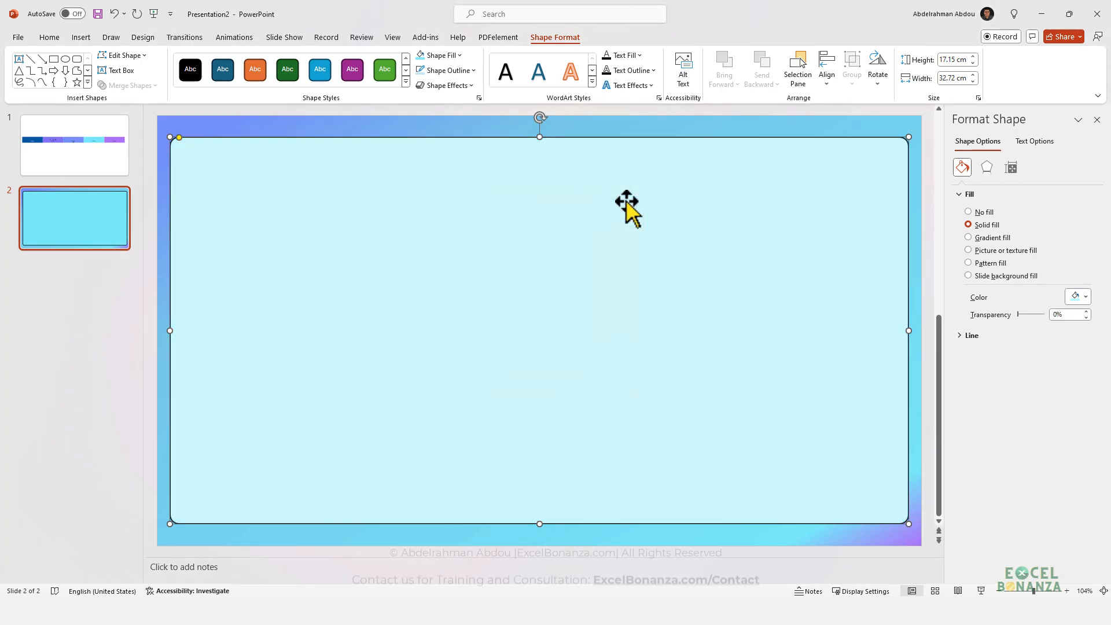
left_click(95, 387)
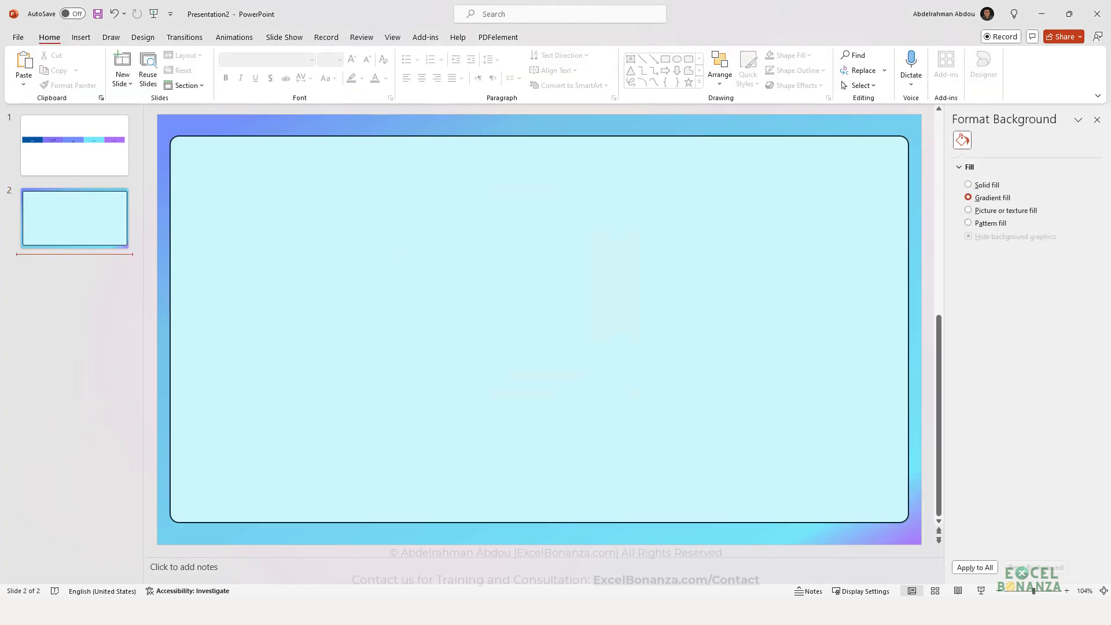
Step: Copy the light blue hex code ddefff from the screen colour picker and apply #DDEFFF as the rounded rectangle's fill
left_click(417, 258)
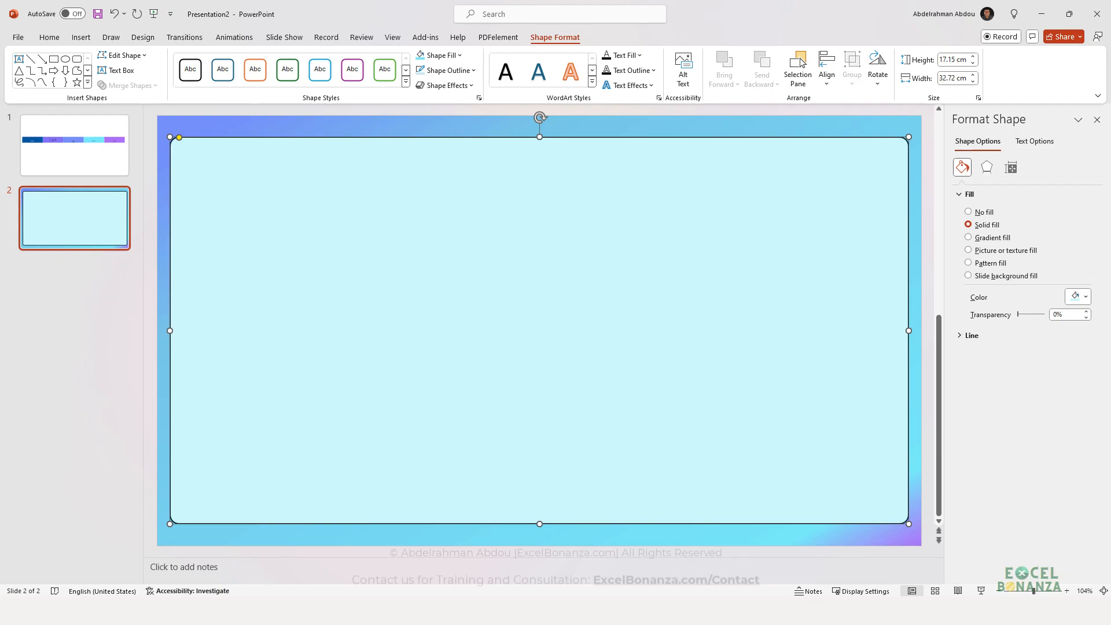
mouse_move(1, 197)
left_mouse_down()
mouse_move(353, 190)
mouse_move(652, 107)
mouse_move(594, 134)
mouse_move(433, 165)
mouse_move(0, 189)
left_mouse_up()
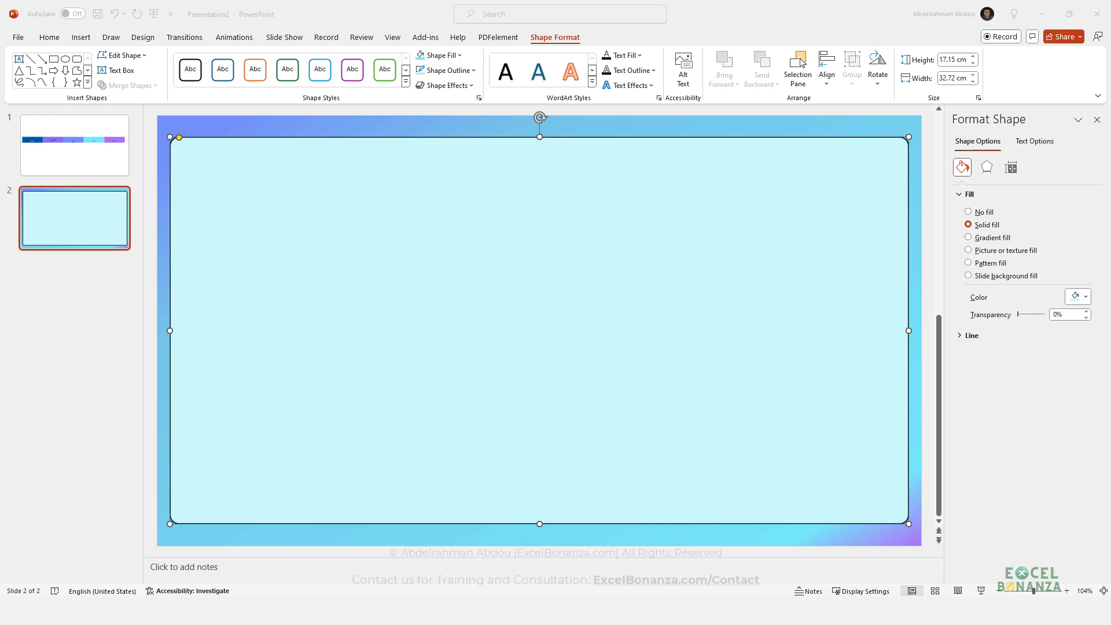
key("super+shift+c")
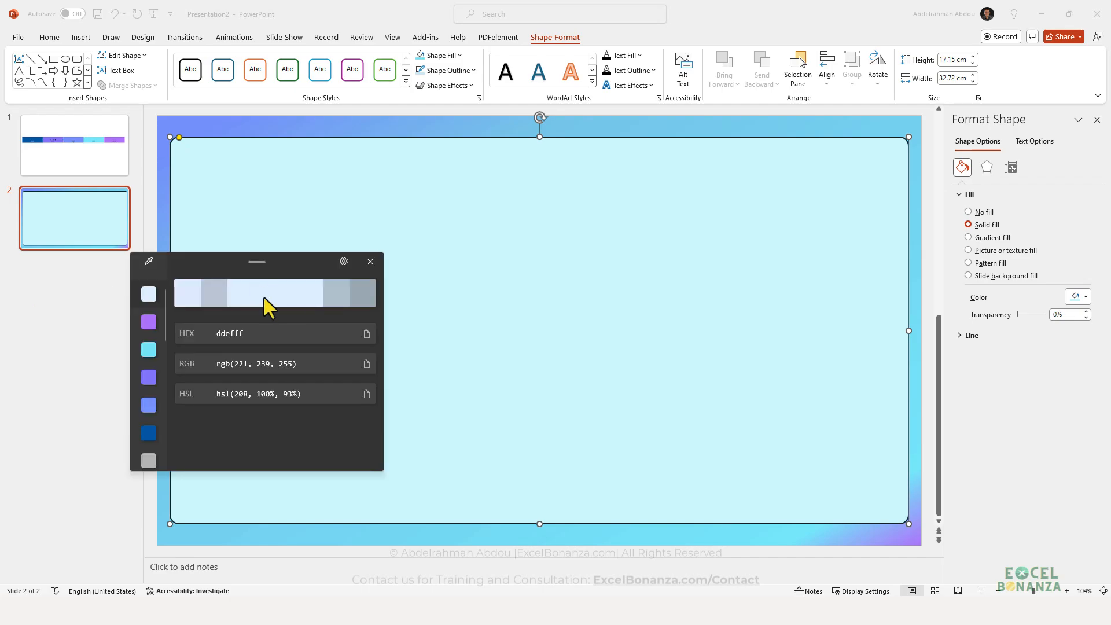
left_click(365, 333)
left_click(370, 262)
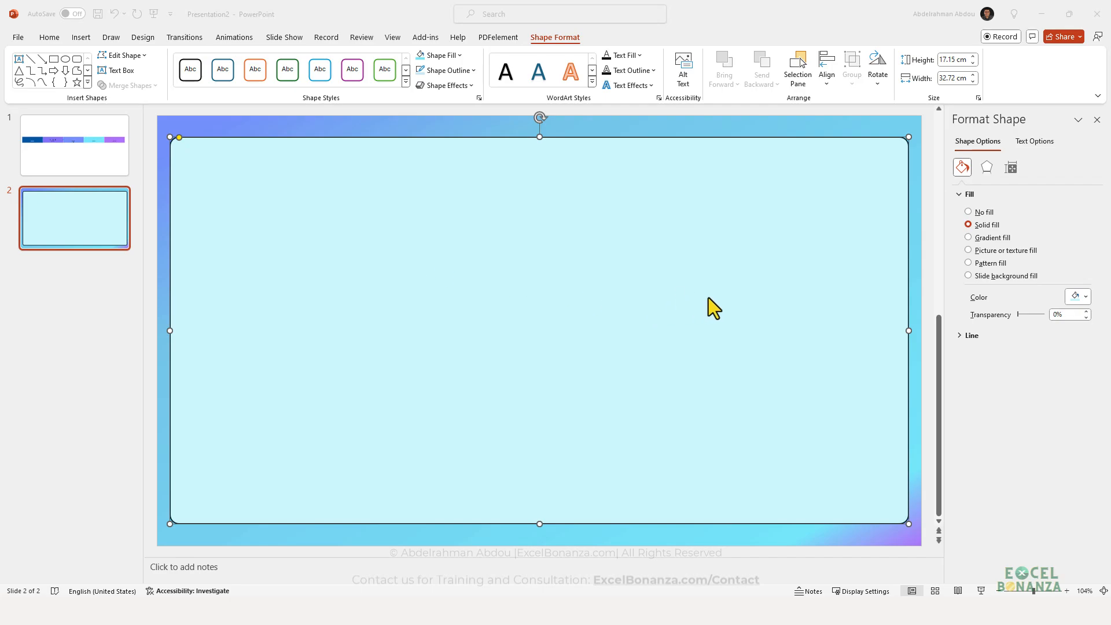
left_click(1081, 298)
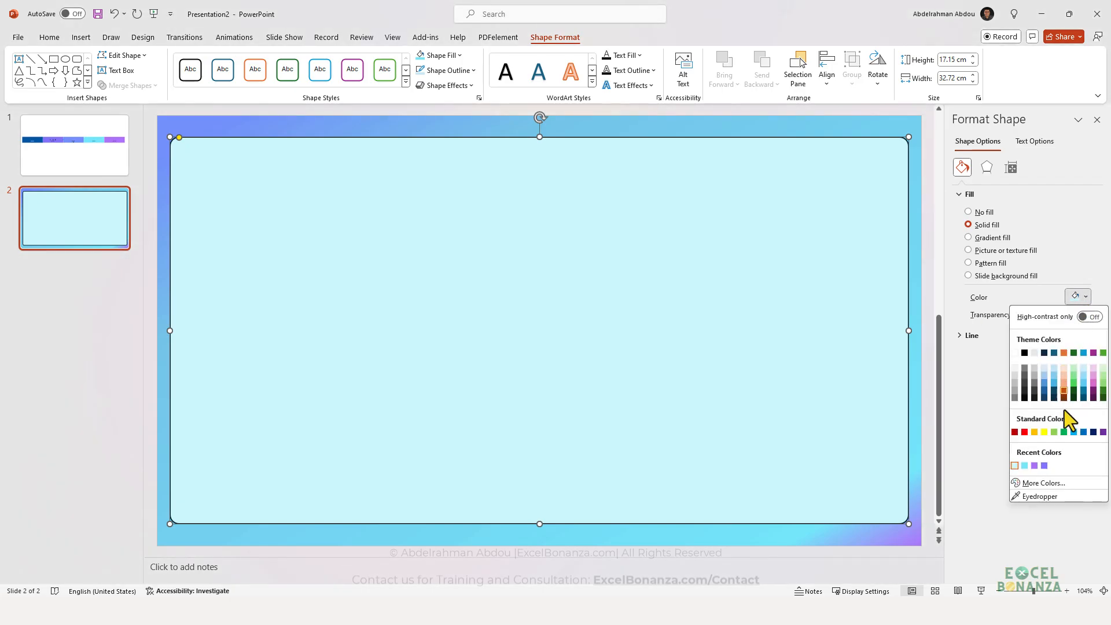
left_click(1042, 483)
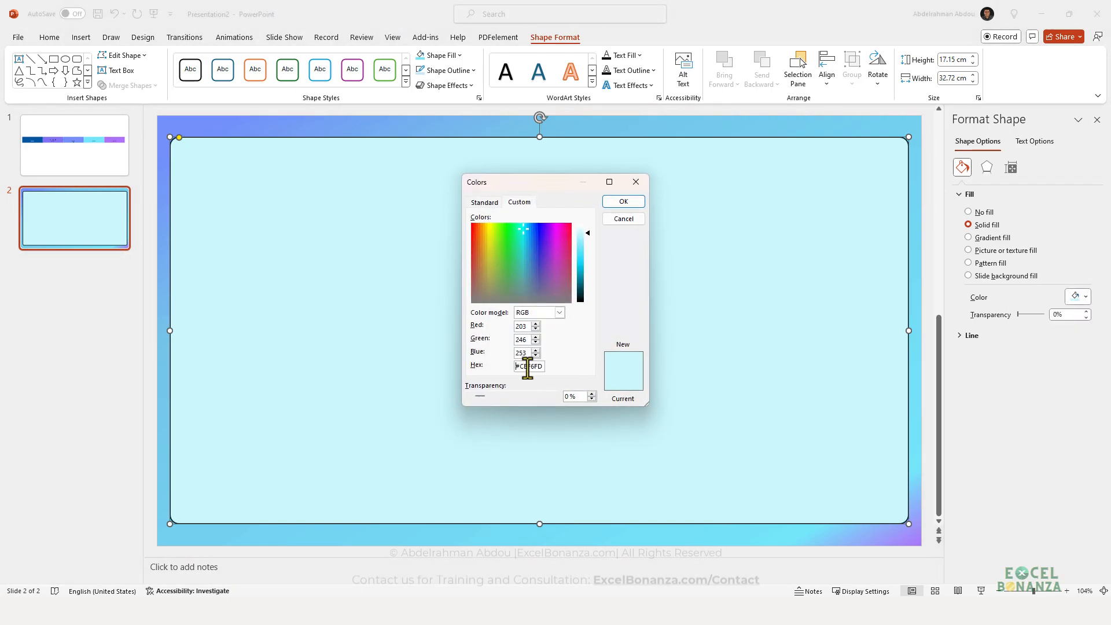
double_click(531, 366)
key("ctrl+v")
left_click(620, 201)
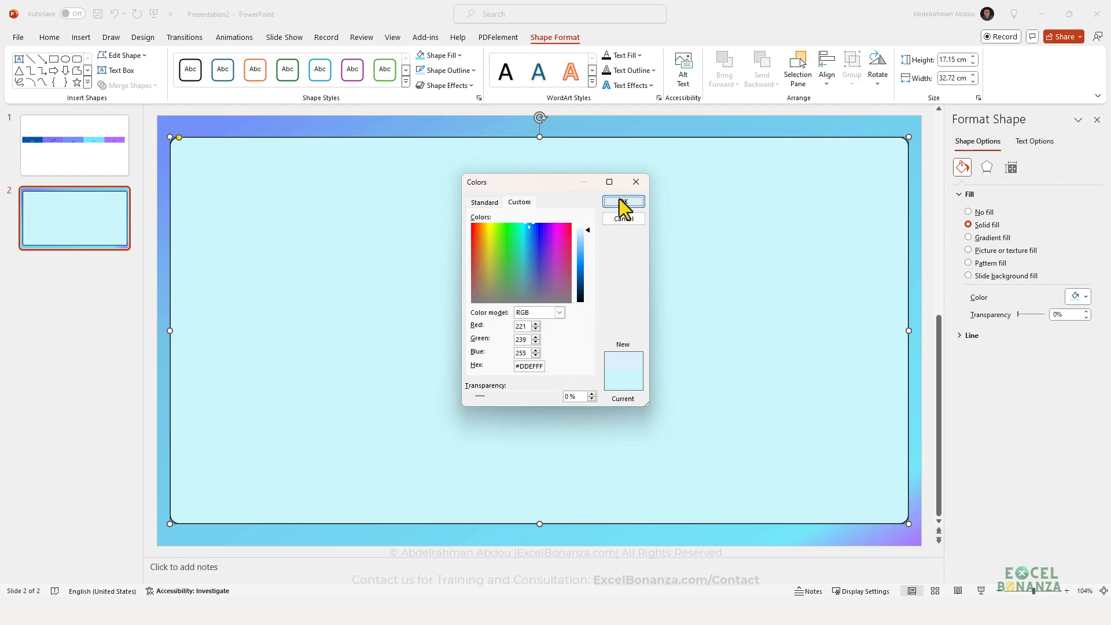
left_click(110, 366)
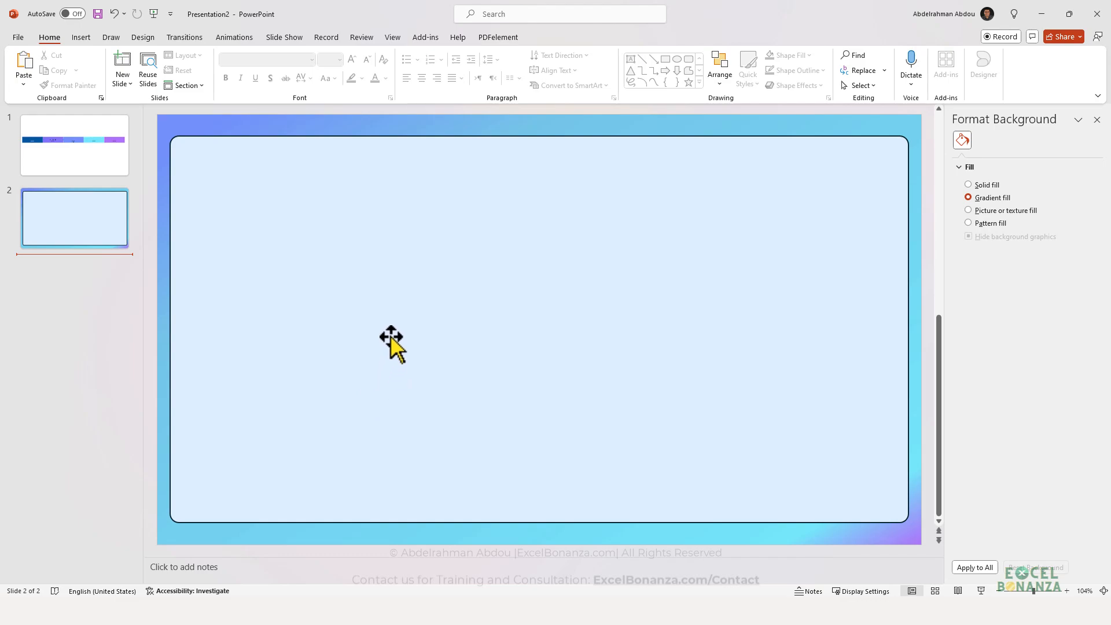
Step: Remove the outline from the rounded rectangle on slide 2
left_click(407, 284)
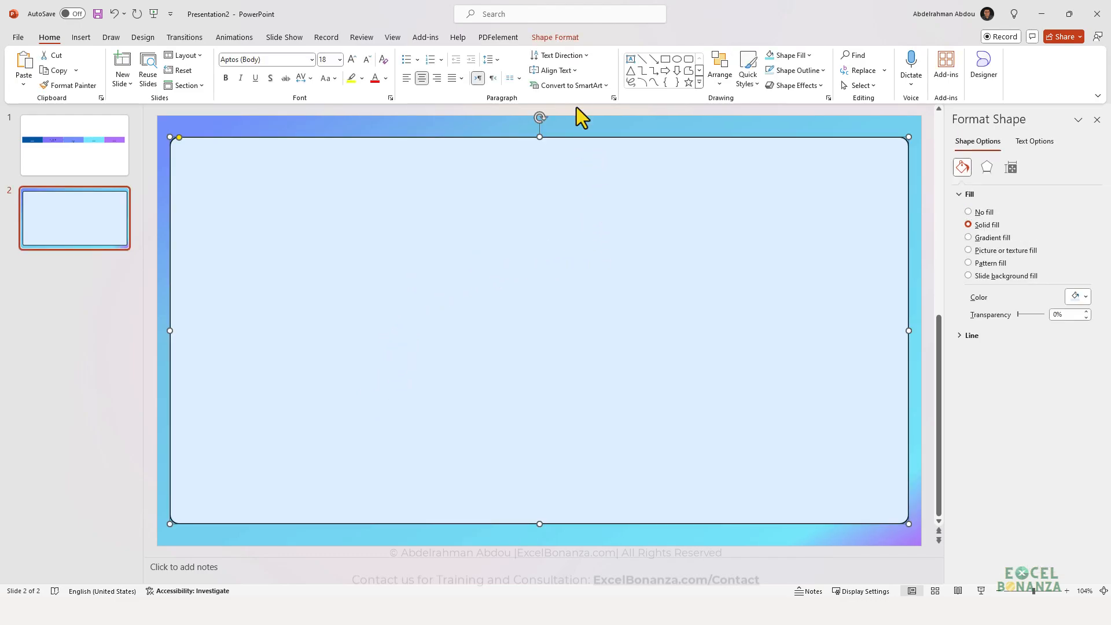
left_click(561, 37)
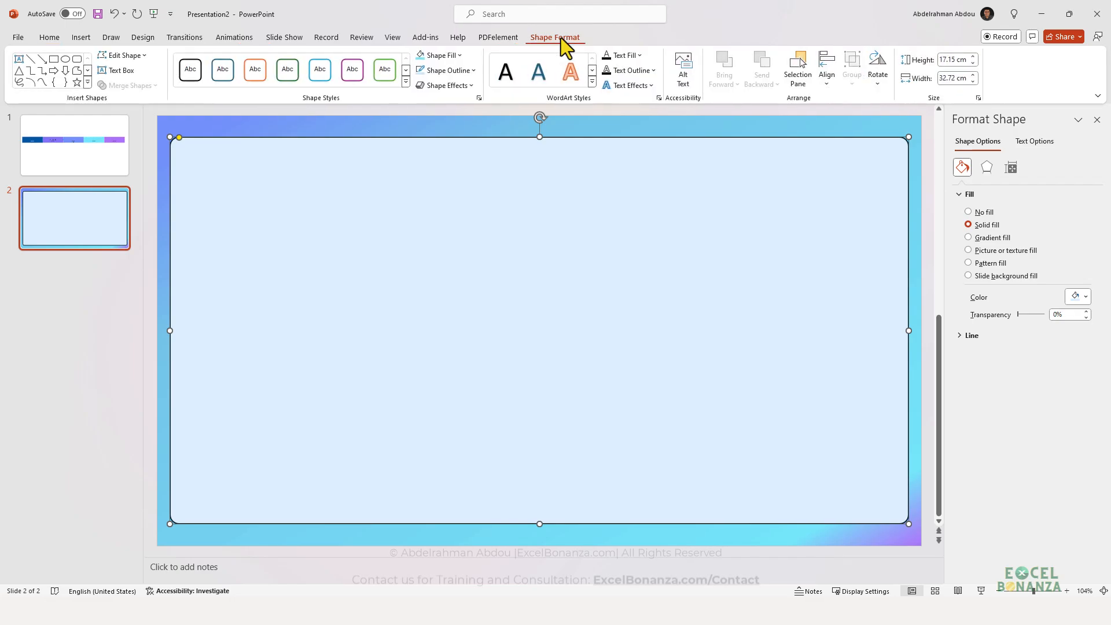
left_click(473, 70)
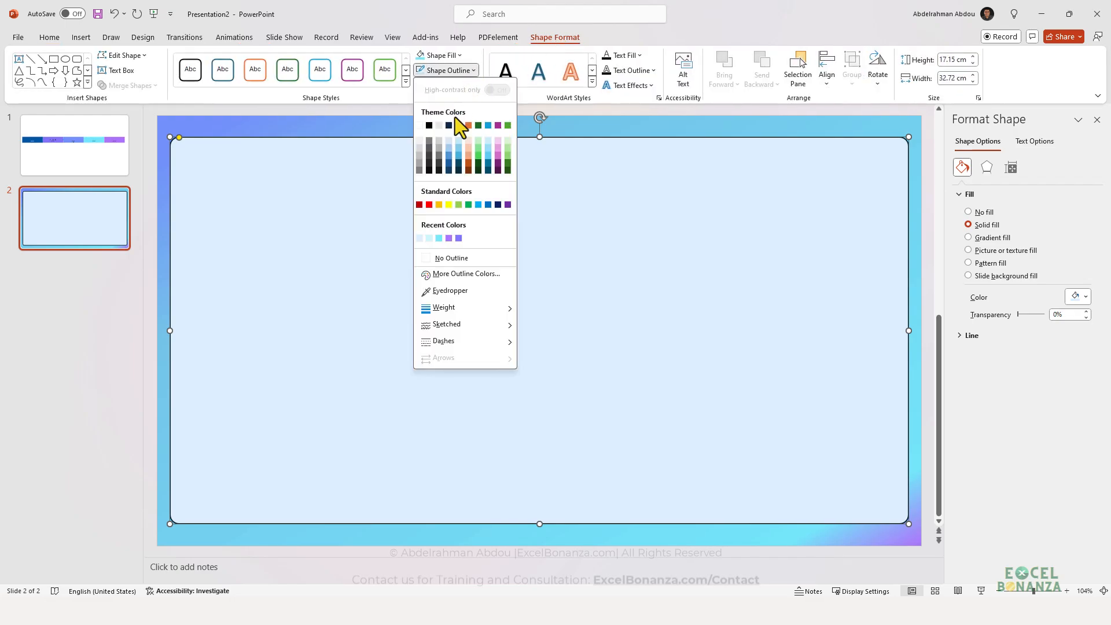
left_click(442, 261)
left_click(105, 346)
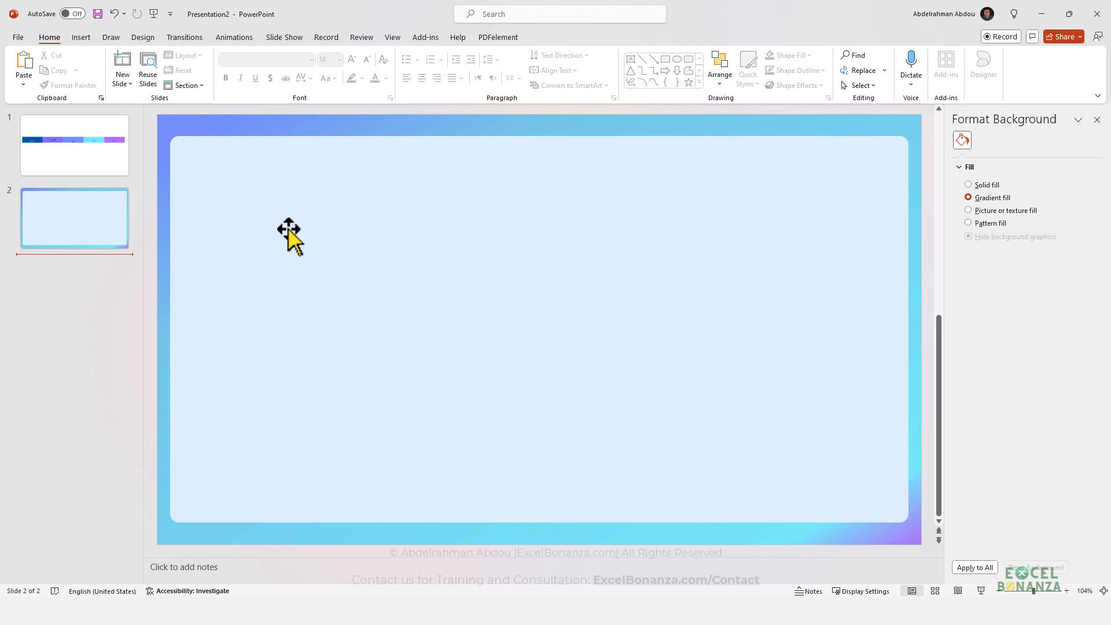
Step: Apply the first outer shadow preset, cast toward the lower right, to the light rounded panel on slide 2
left_click(294, 151)
left_click(556, 38)
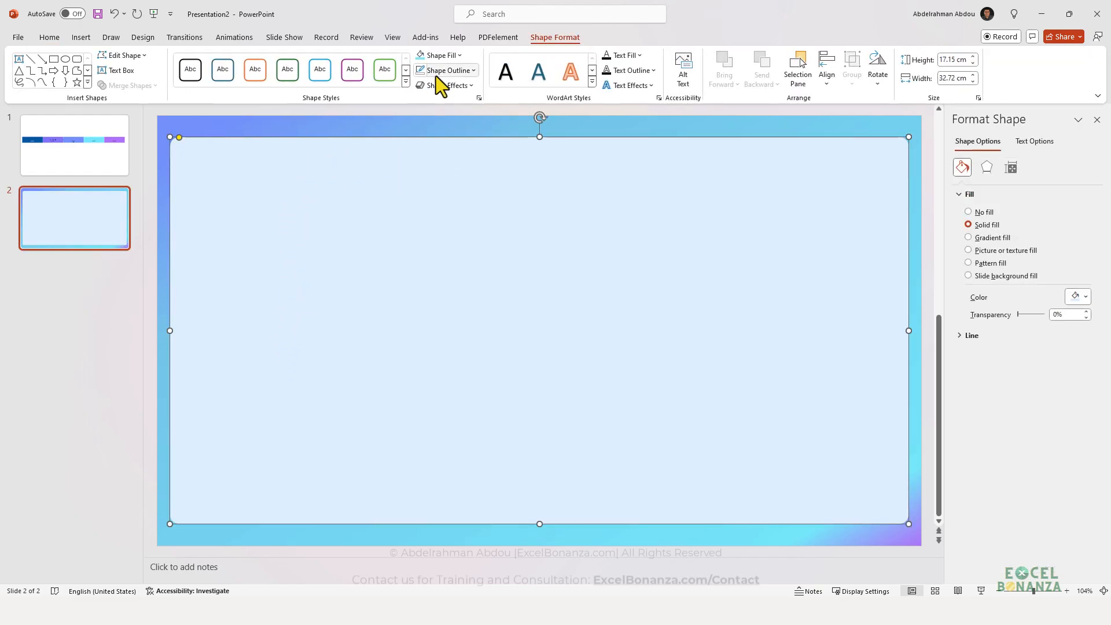
left_click(447, 86)
mouse_move(456, 136)
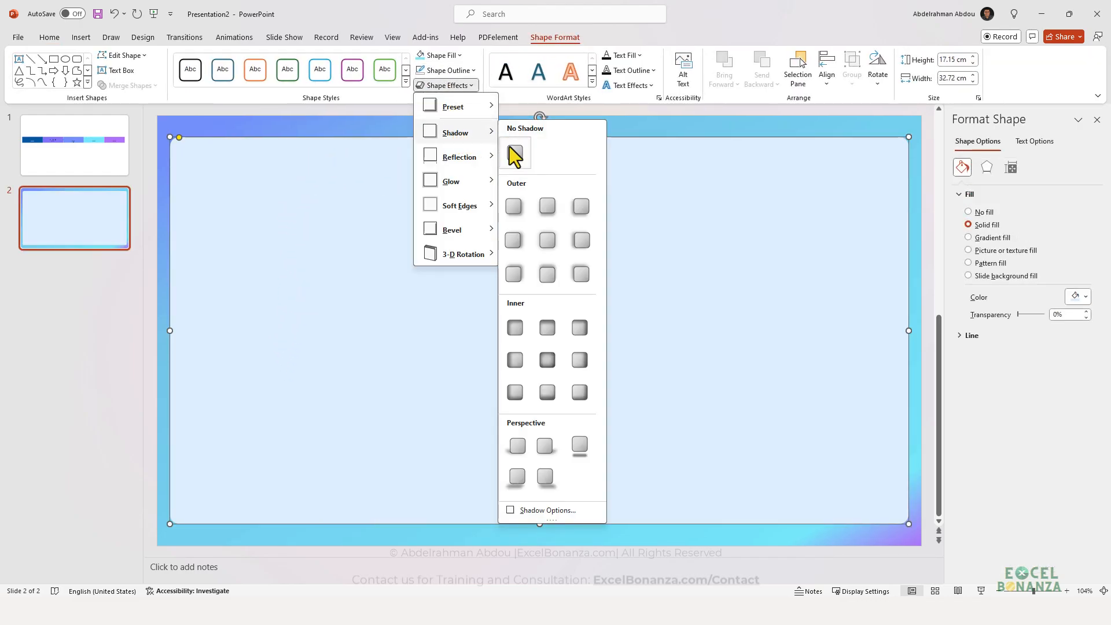
left_click(509, 213)
left_click(129, 281)
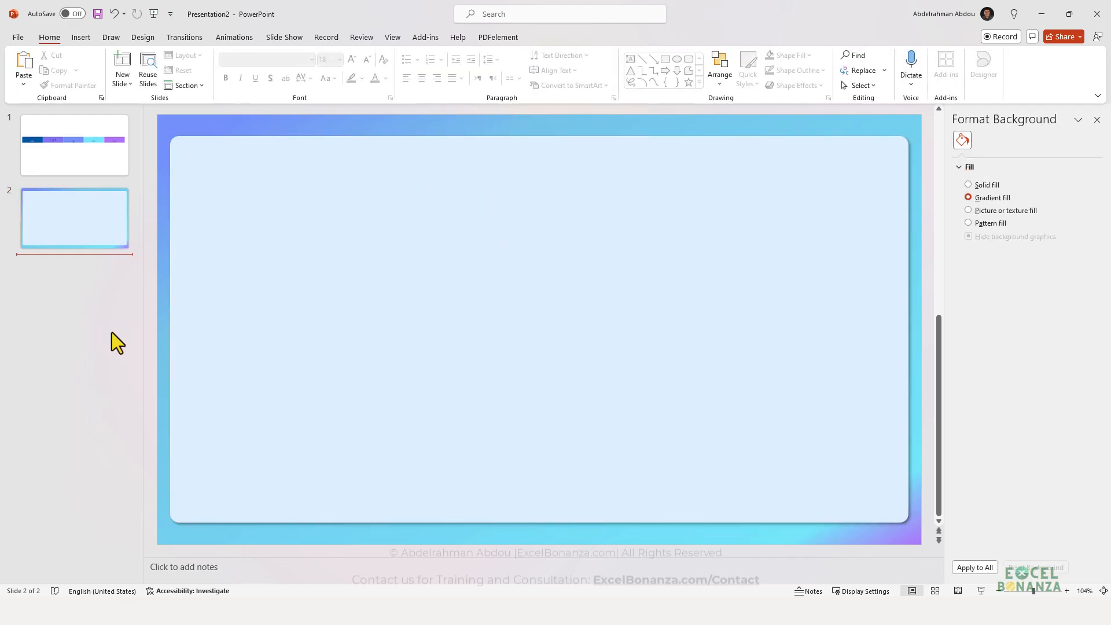
Step: Draw a rounded rectangle about 29.48 cm wide and 3.34 cm high across the upper part of the light panel
left_click(82, 38)
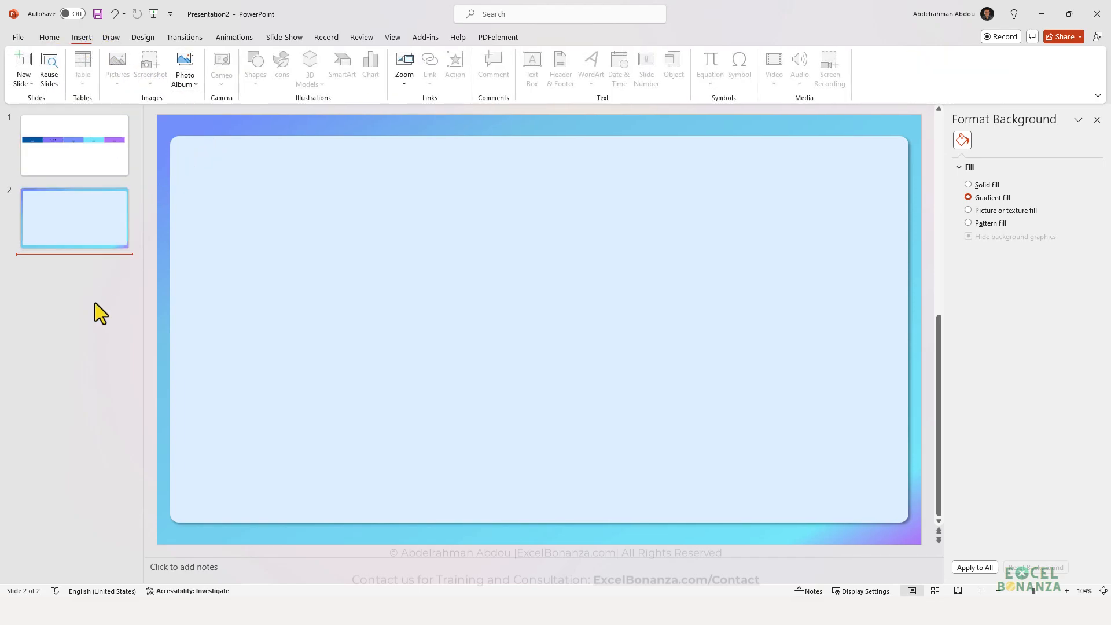
left_click(250, 273)
left_click(243, 107)
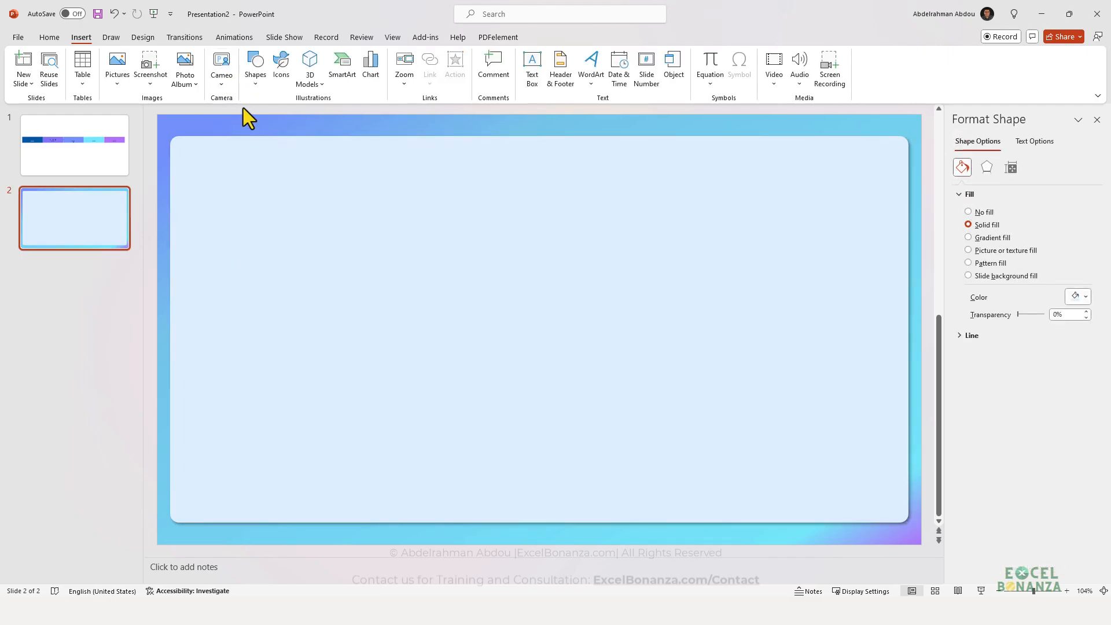
left_click(256, 69)
left_click(307, 116)
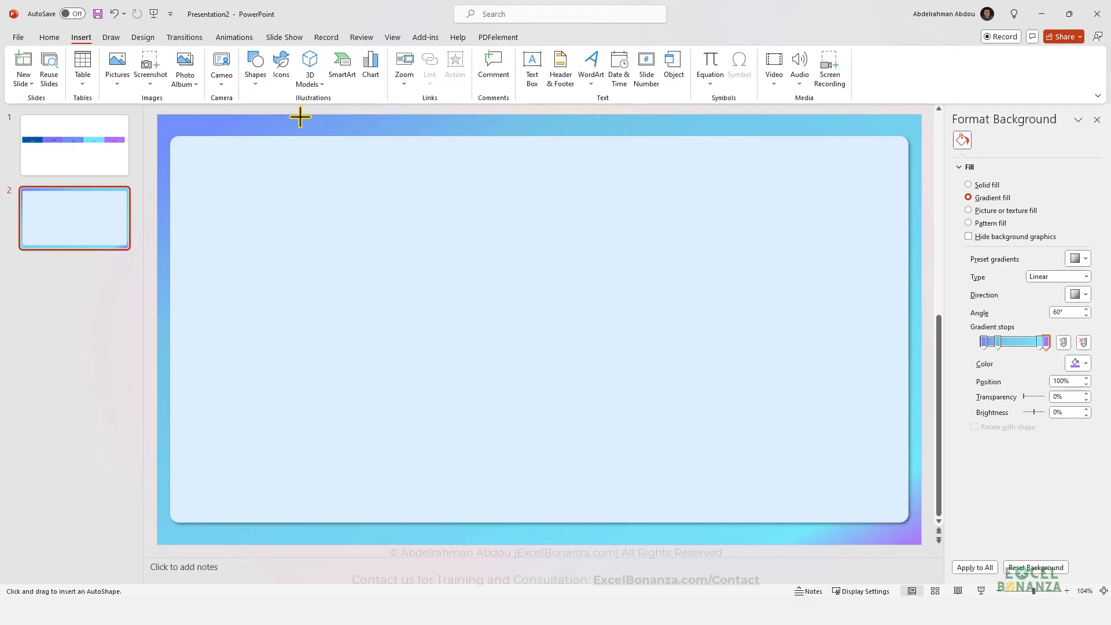
left_click_drag(199, 158, 862, 233)
left_click_drag(654, 203, 642, 188)
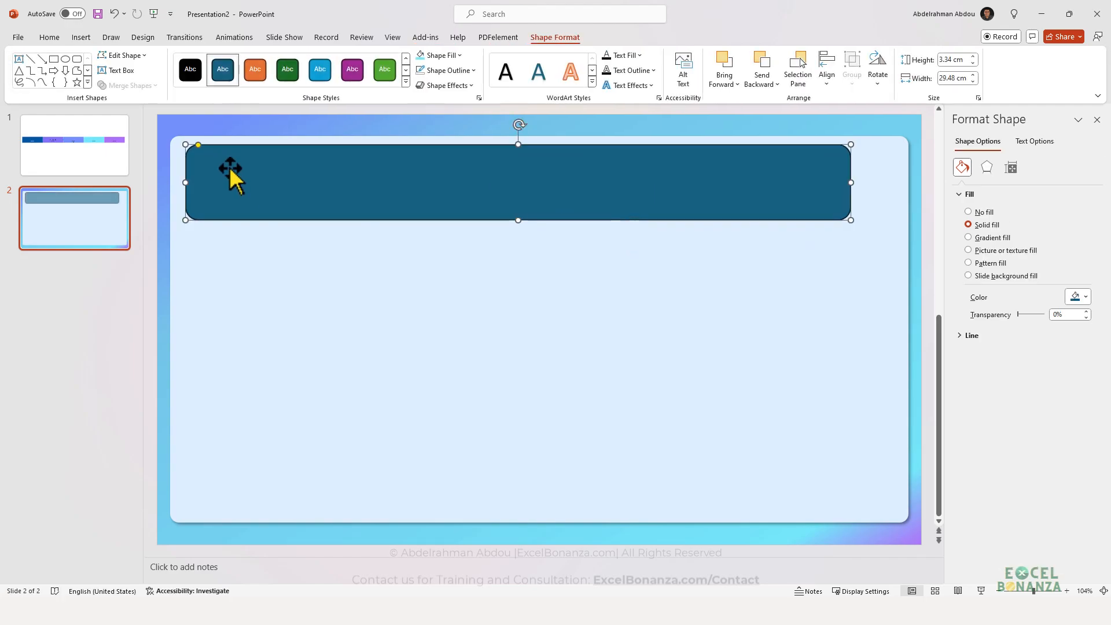
Step: Reduce the header rectangle's corner rounding and fit it near the panel's upper-left corner at about 27.04 by 3.21 cm
left_click_drag(197, 147, 209, 160)
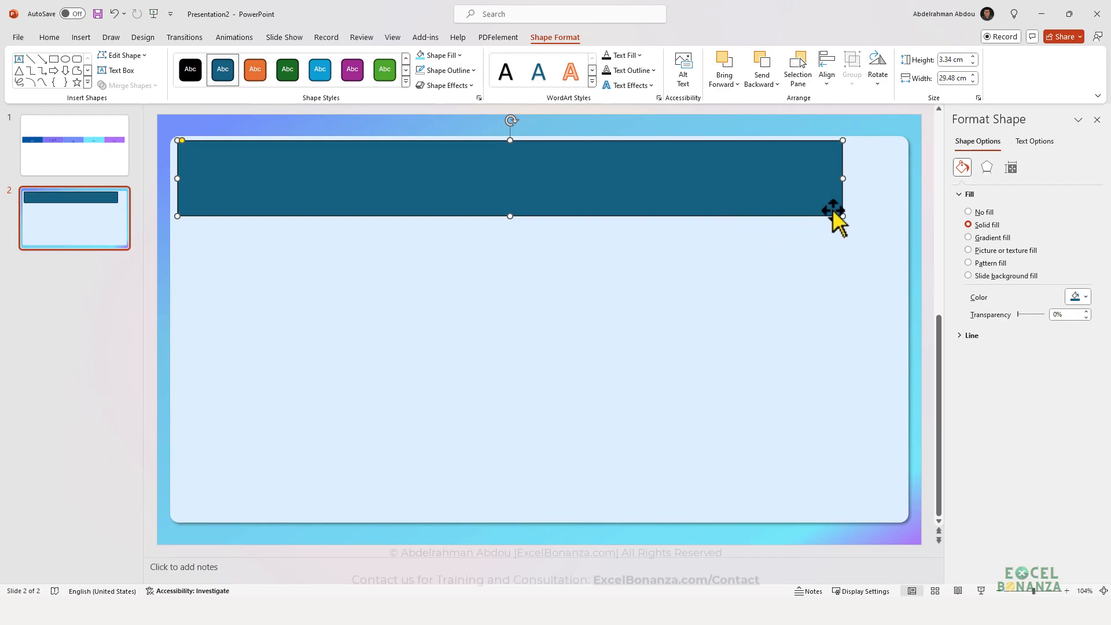
left_click_drag(779, 194, 778, 195)
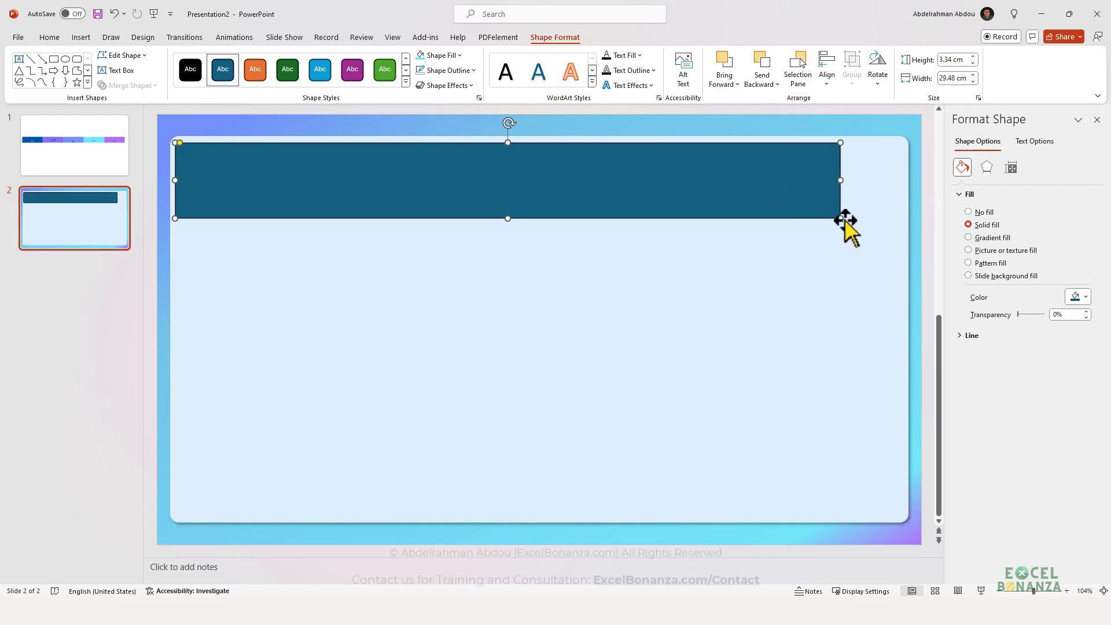
left_click_drag(840, 219, 785, 215)
mouse_move(671, 203)
left_mouse_down()
mouse_move(648, 193)
mouse_move(681, 215)
left_mouse_up()
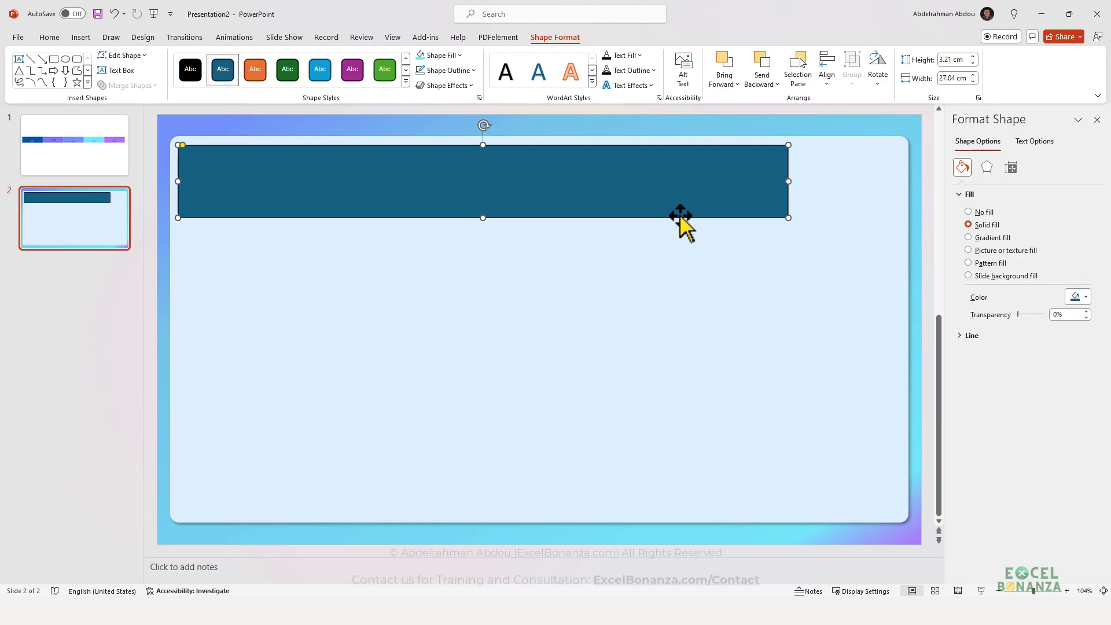
left_click_drag(737, 199, 732, 197)
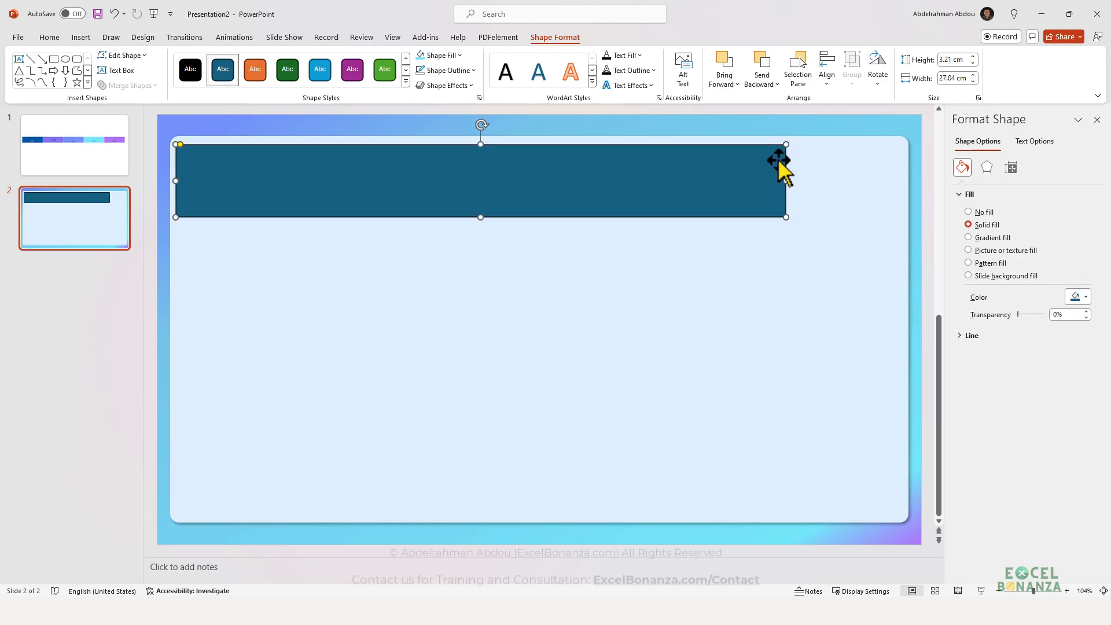
Step: Set the header rectangle's height to 4.02 cm and its width to 29.22 cm
key("alt+Tab")
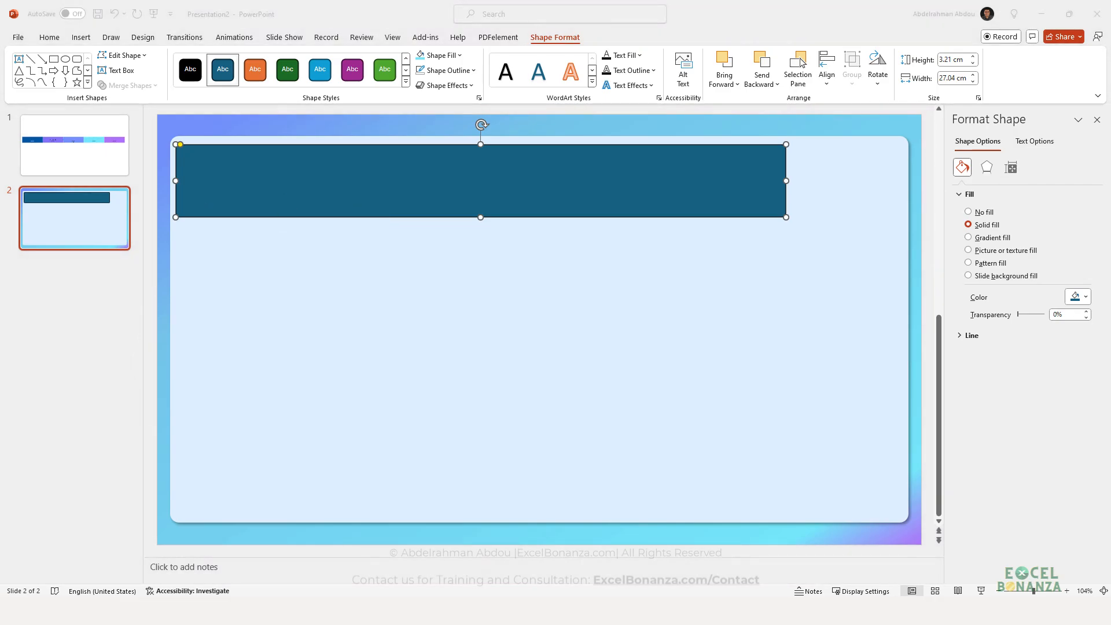
left_click_drag(0, 27, 0, 133)
left_click(636, 214)
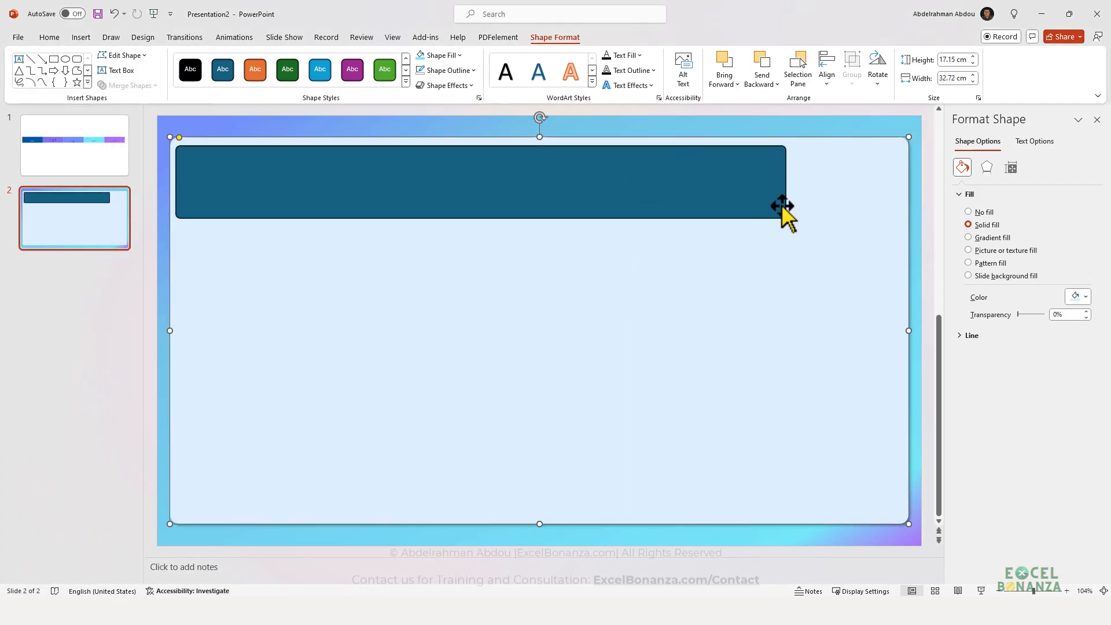
left_click(948, 63)
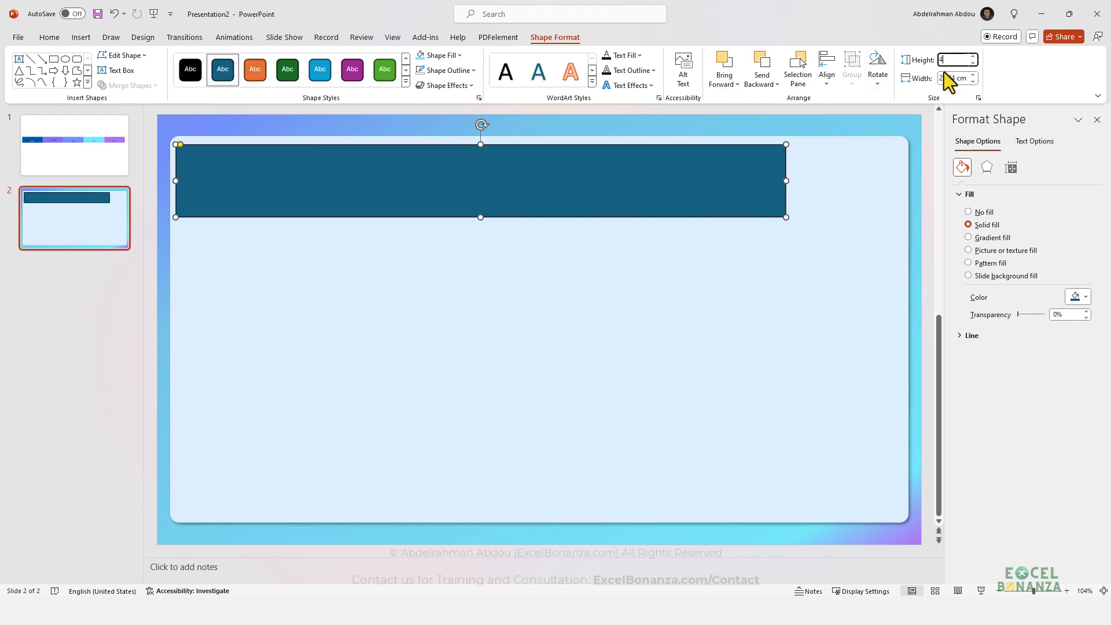
type("4.02")
key("Tab")
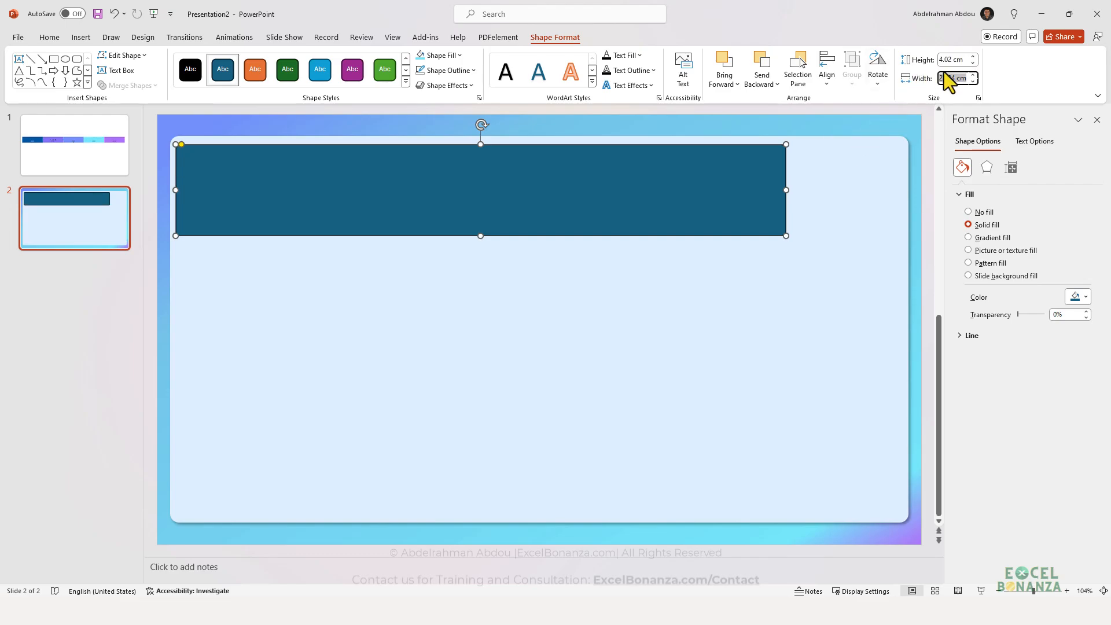
type("29.22")
key("Return")
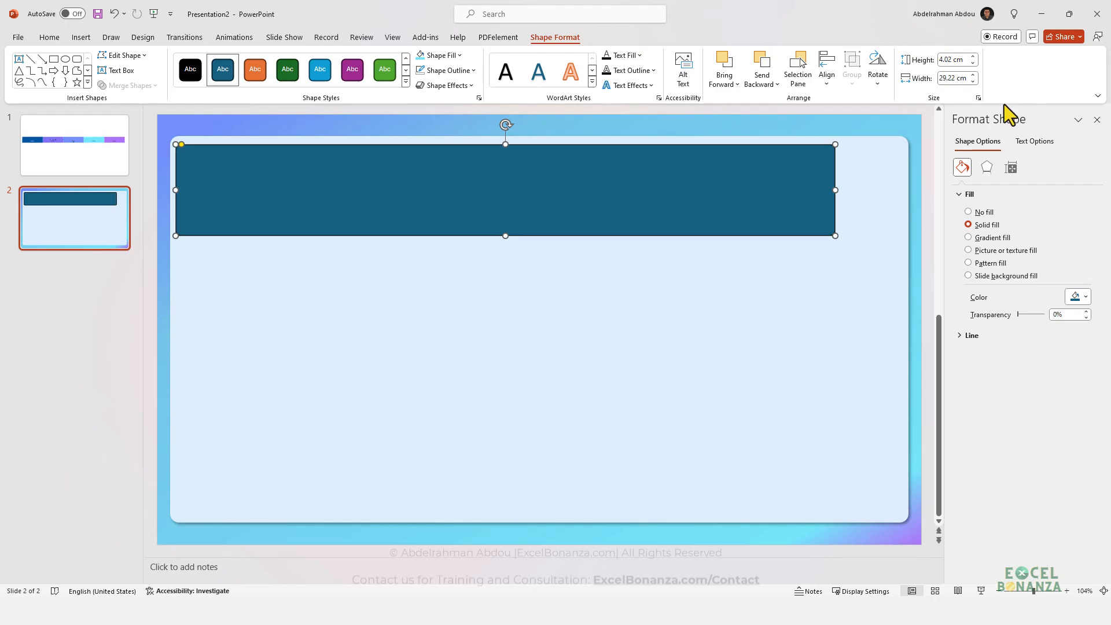
Step: Duplicate the header rectangle, narrow the copy to about 2.88 cm and fit it beside the header's right end at the same height
left_click(827, 250)
left_click(717, 216)
left_click_drag(685, 206, 860, 214)
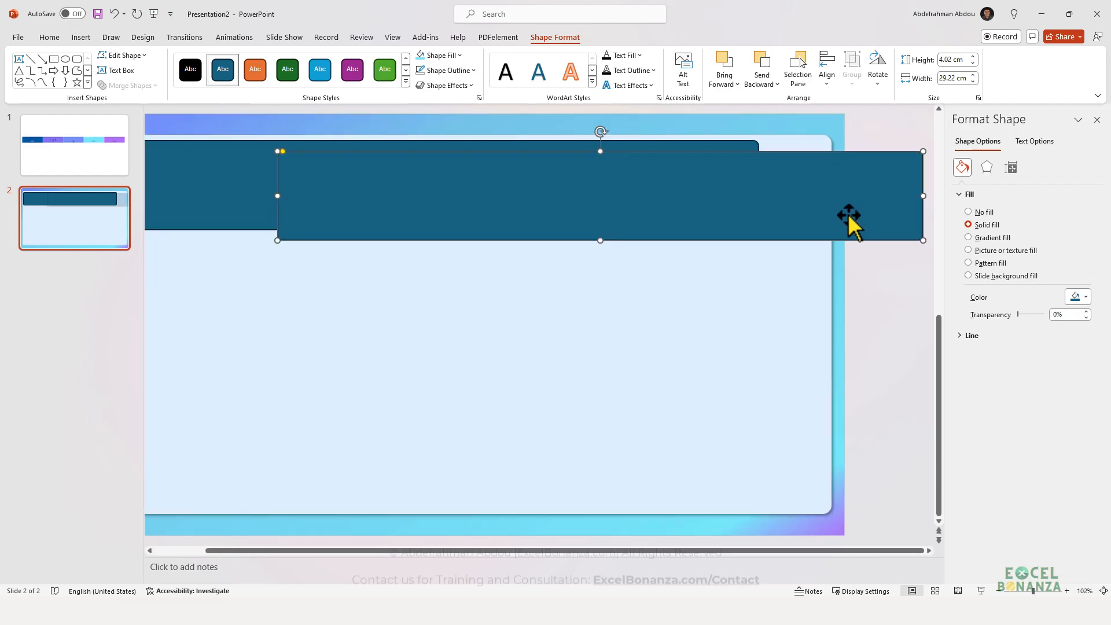
left_click_drag(276, 197, 808, 188)
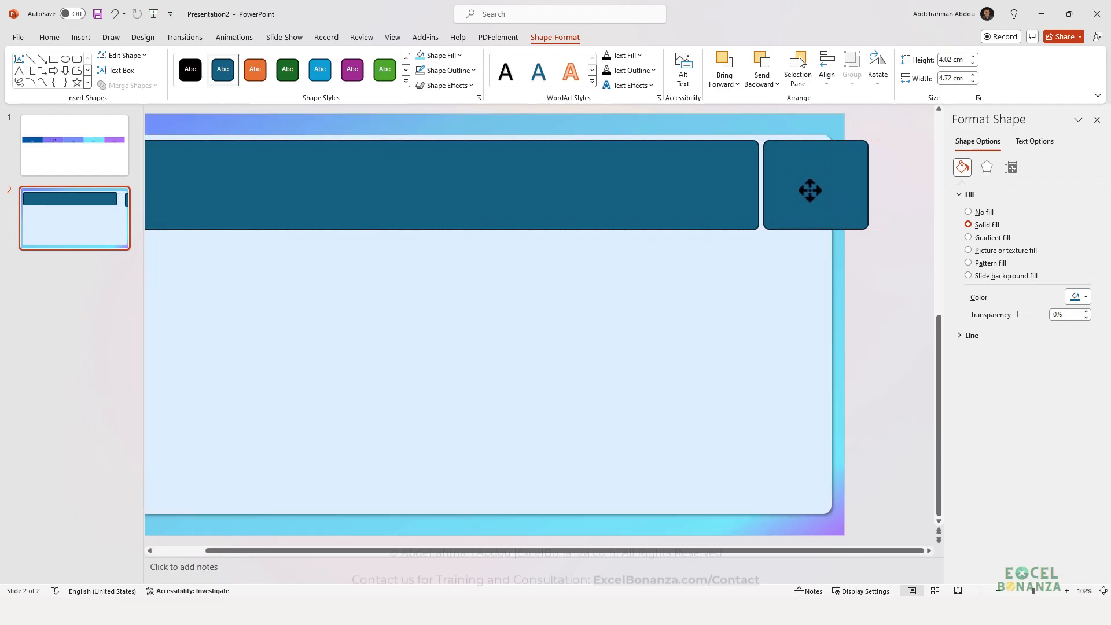
left_click_drag(926, 236, 847, 202)
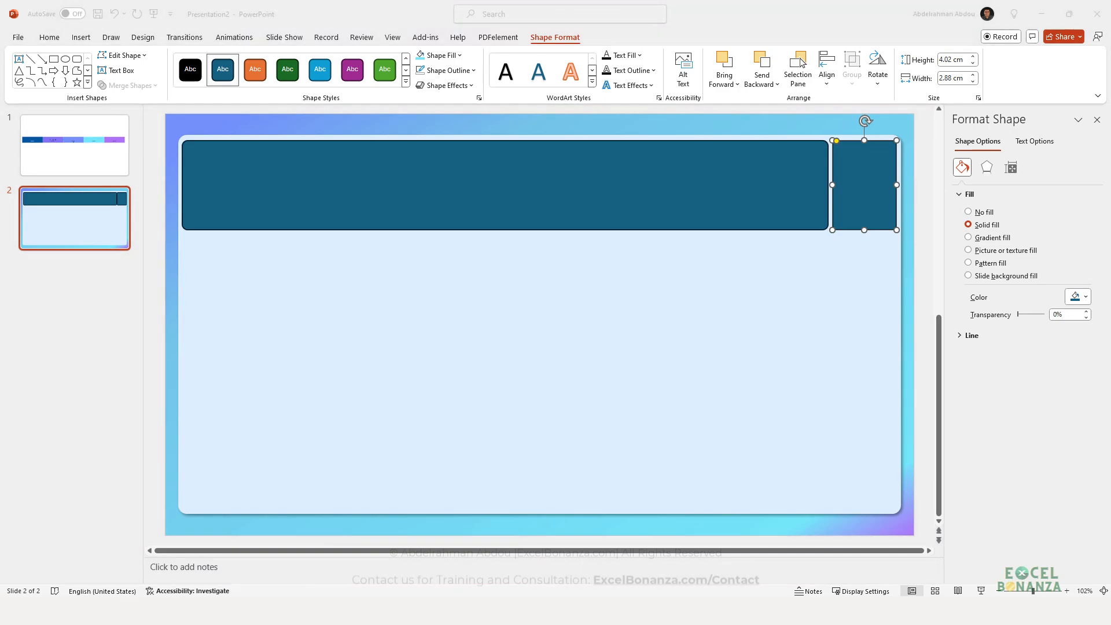
Step: Set the narrow rectangle beside the header to a width of 2.42 cm
left_click(861, 203)
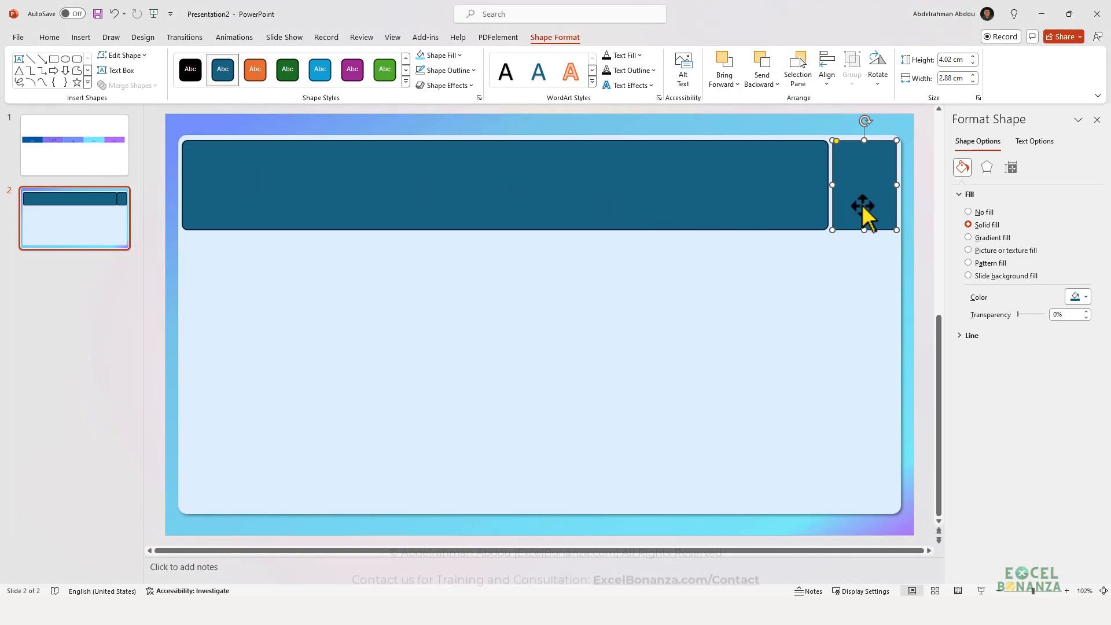
left_click(849, 282)
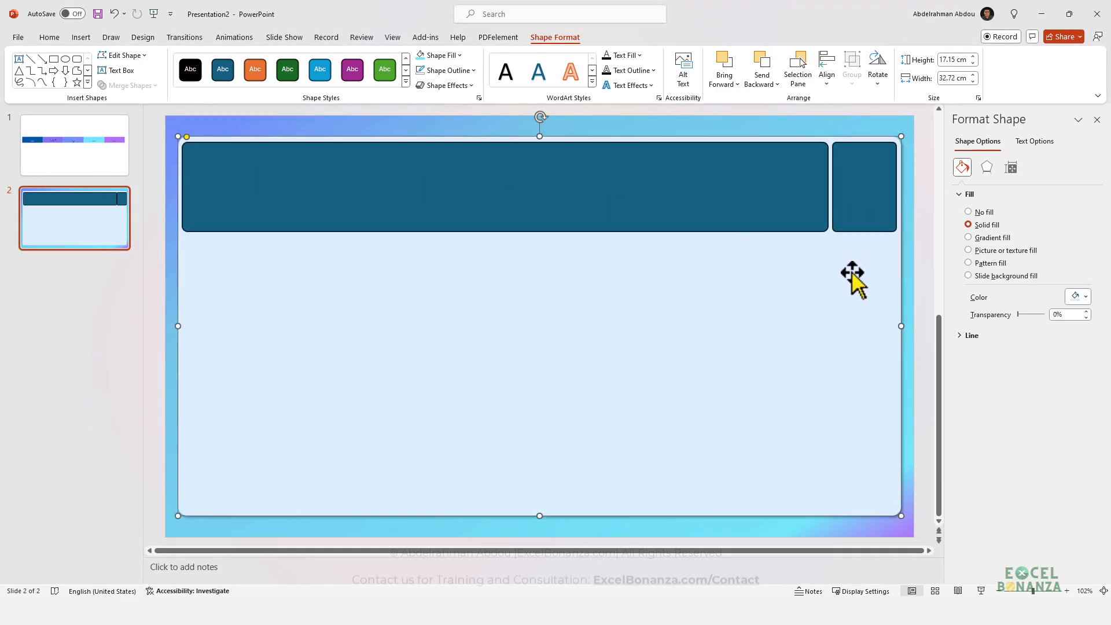
left_click(857, 212)
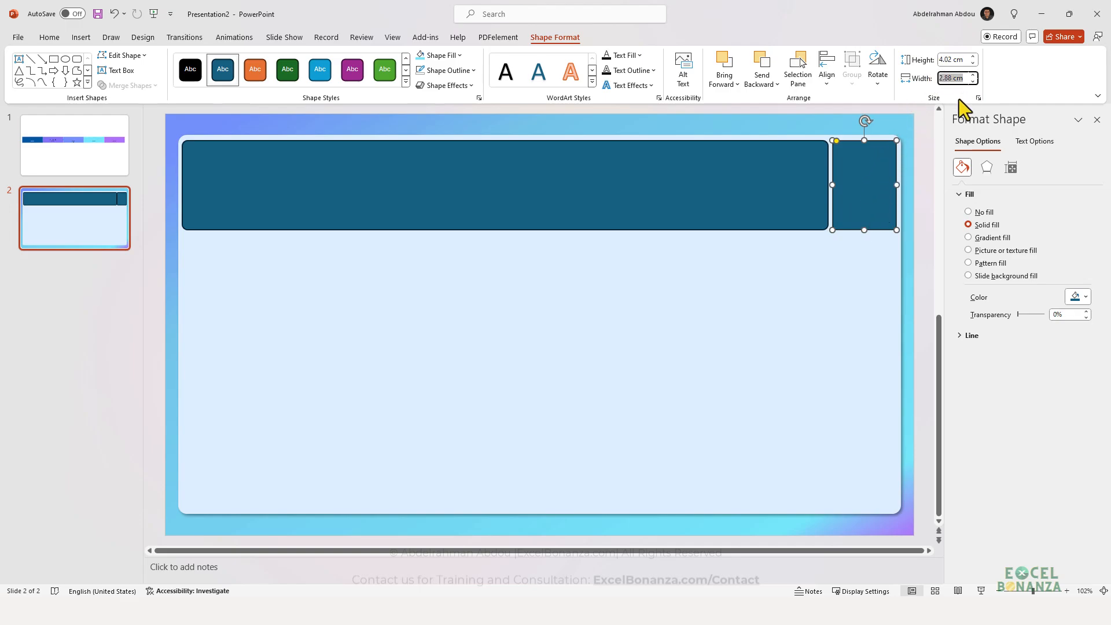
type("2.42")
key("Return")
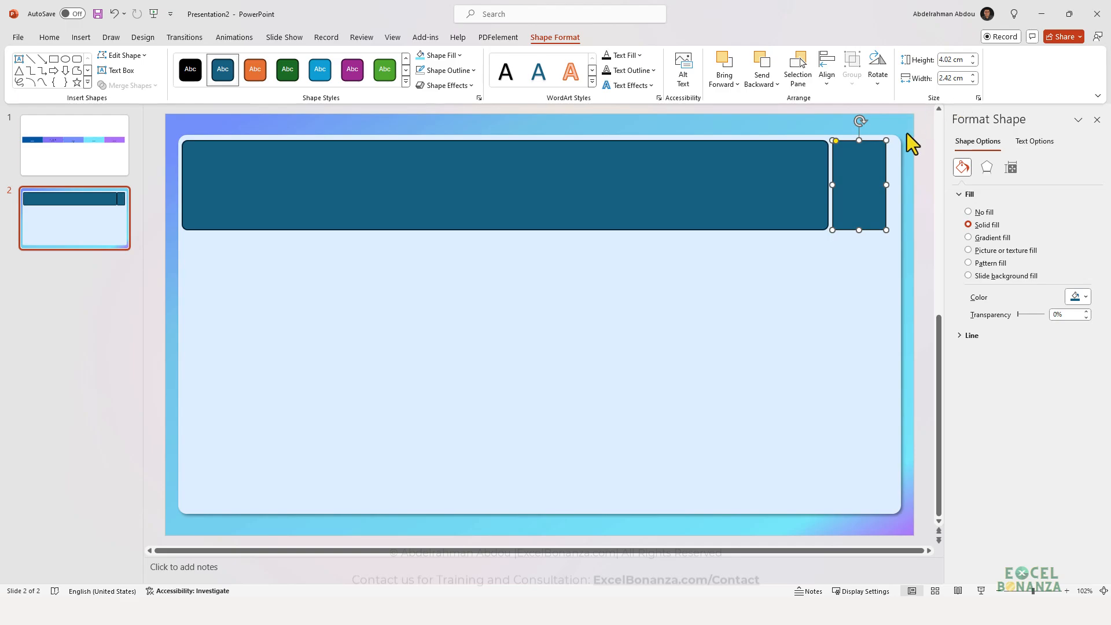
Step: Shift the narrow rectangle and the wide header rectangle slightly right to even out the gaps between them and the panel edges
left_click_drag(860, 221, 866, 214)
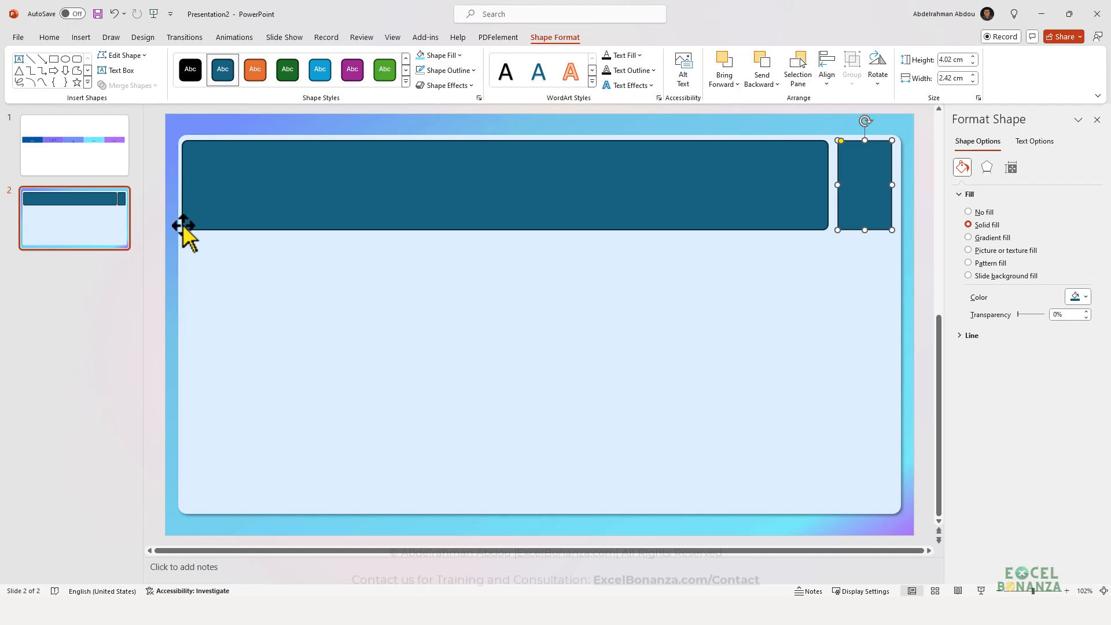
left_click(185, 192)
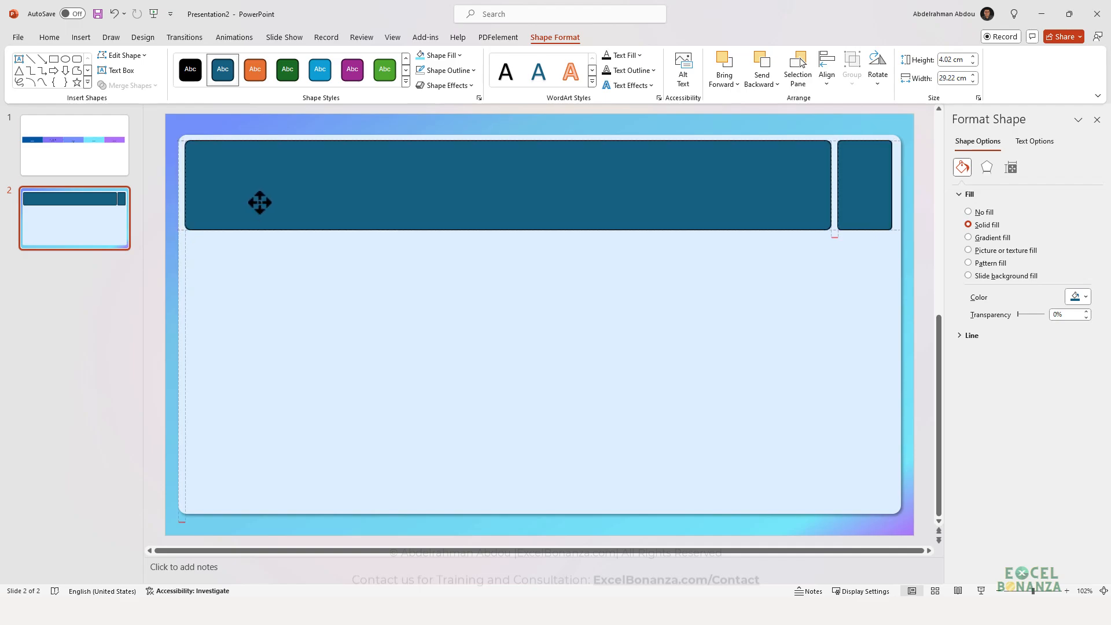
left_click(245, 257)
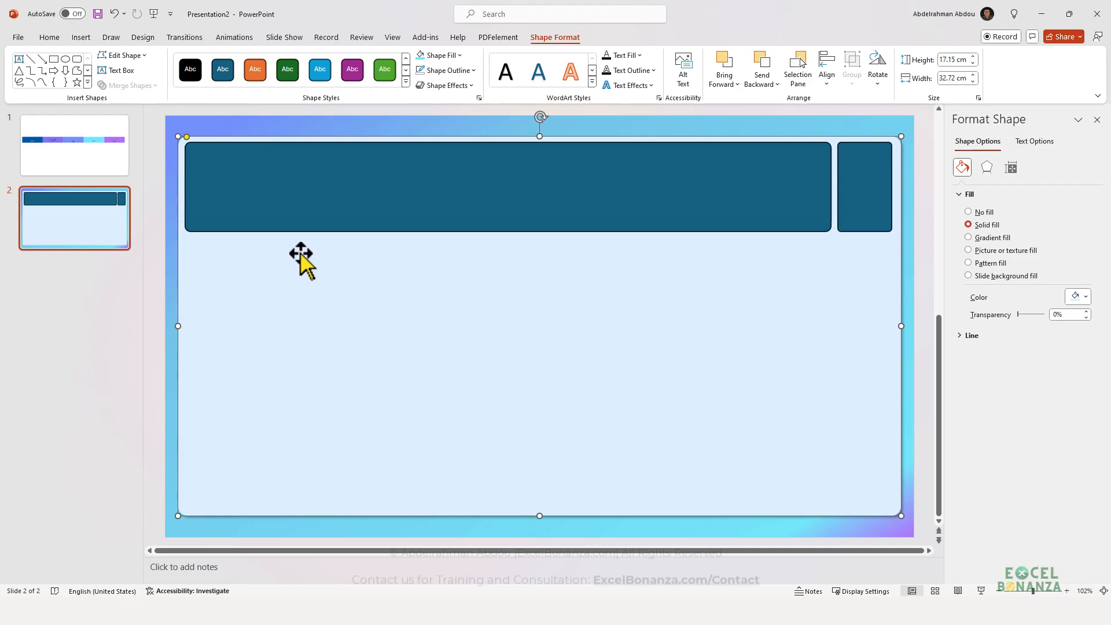
Step: Duplicate the wide header rectangle below the original, aligned to its left edge, and narrow the copy to about 8.43 cm
left_click(559, 223)
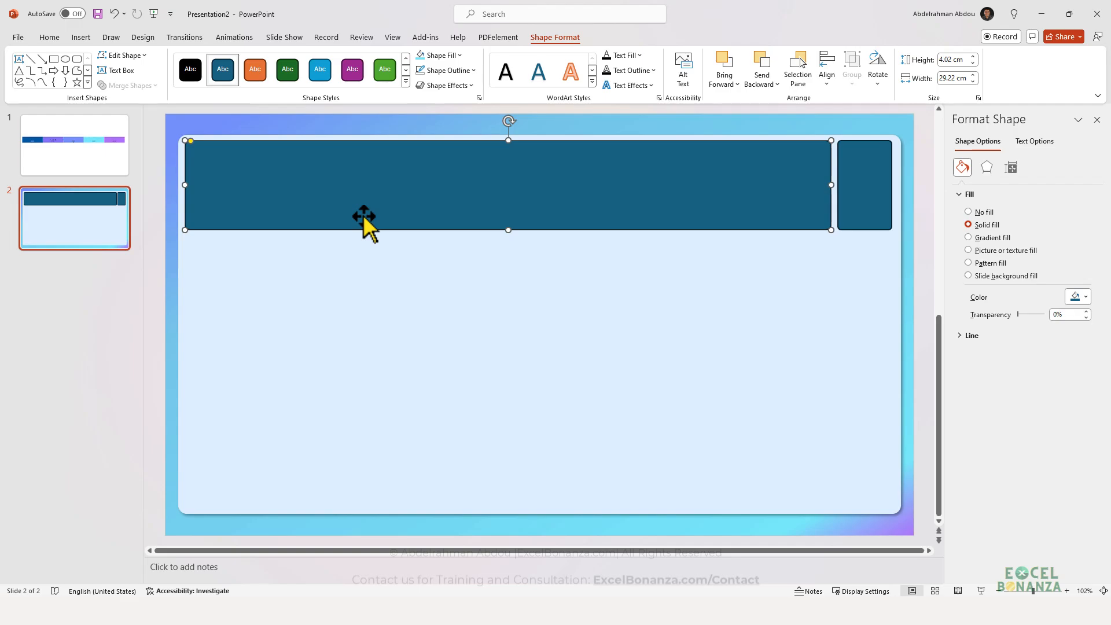
left_click(350, 253)
left_click(338, 206)
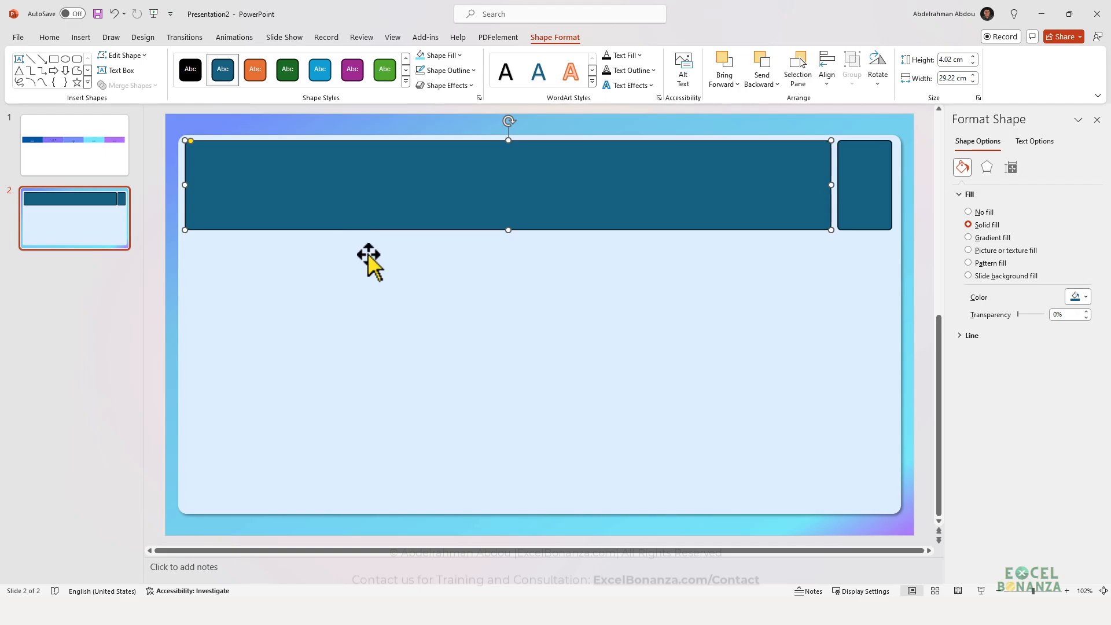
left_click(347, 253)
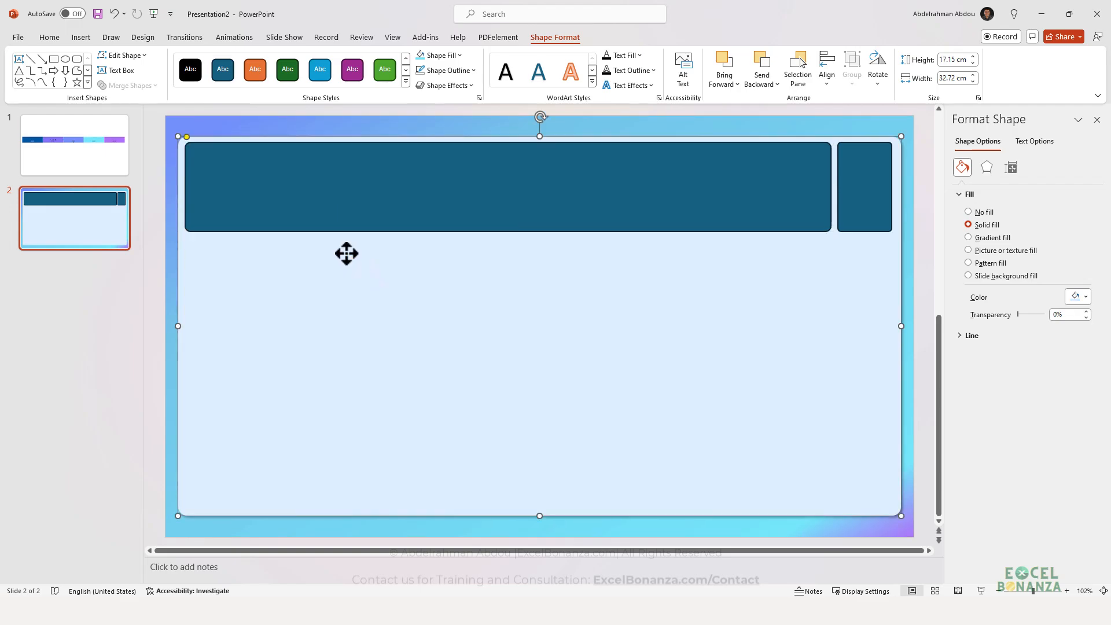
left_click(341, 212)
key("ctrl+v")
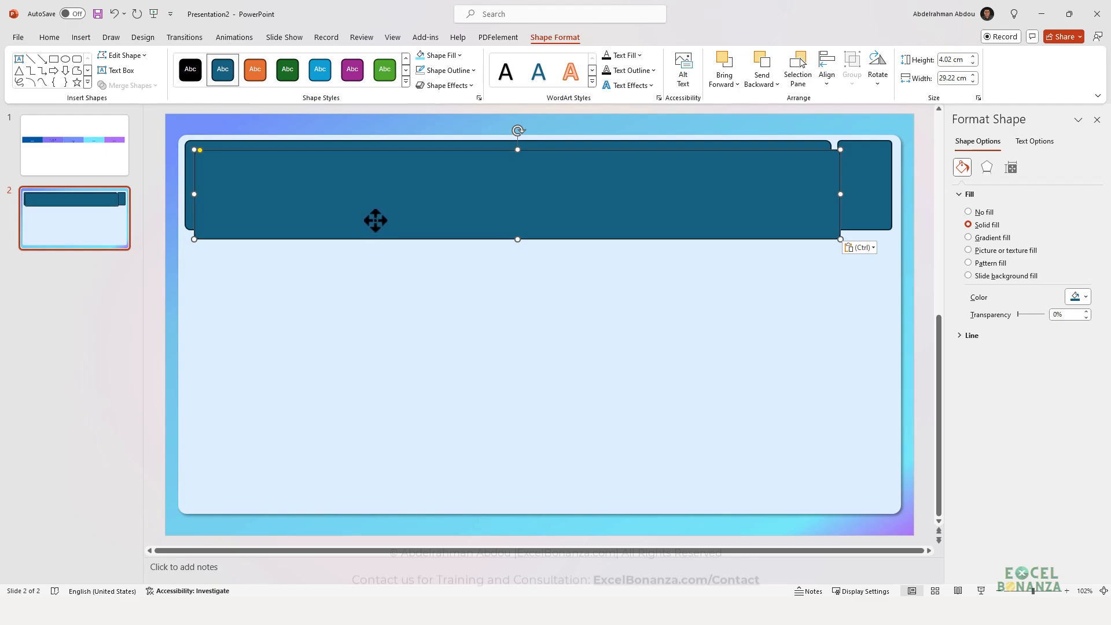
left_click_drag(375, 219, 367, 310)
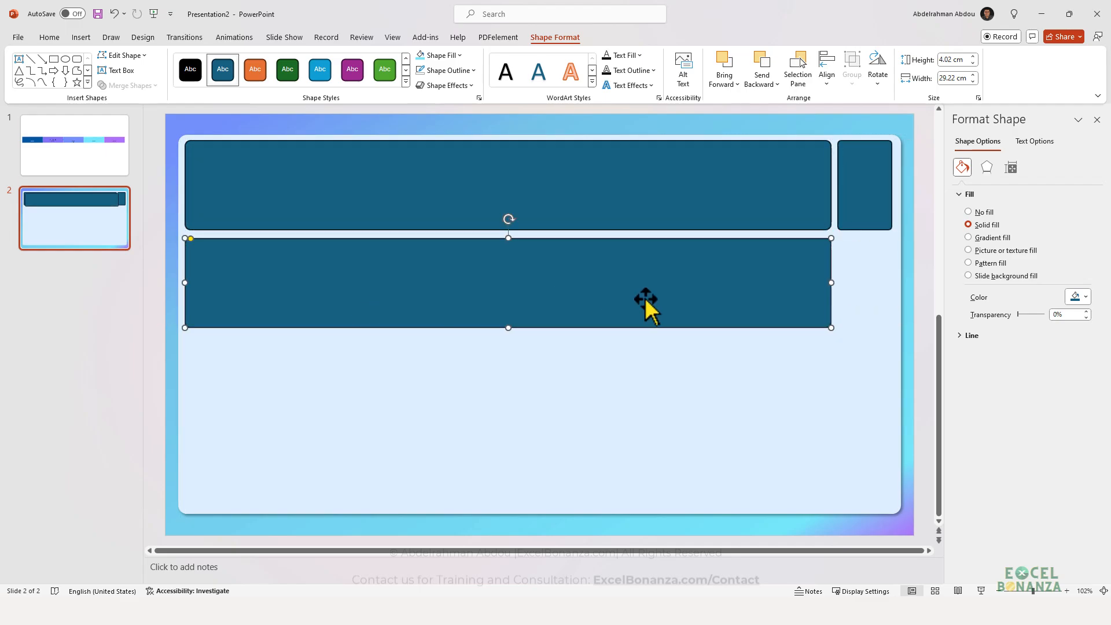
left_click_drag(831, 284, 371, 283)
Step: Compare the layout with the reference dashboard image, then set the box below the header to 4.62 cm high and 9.14 cm wide
left_click(811, 613)
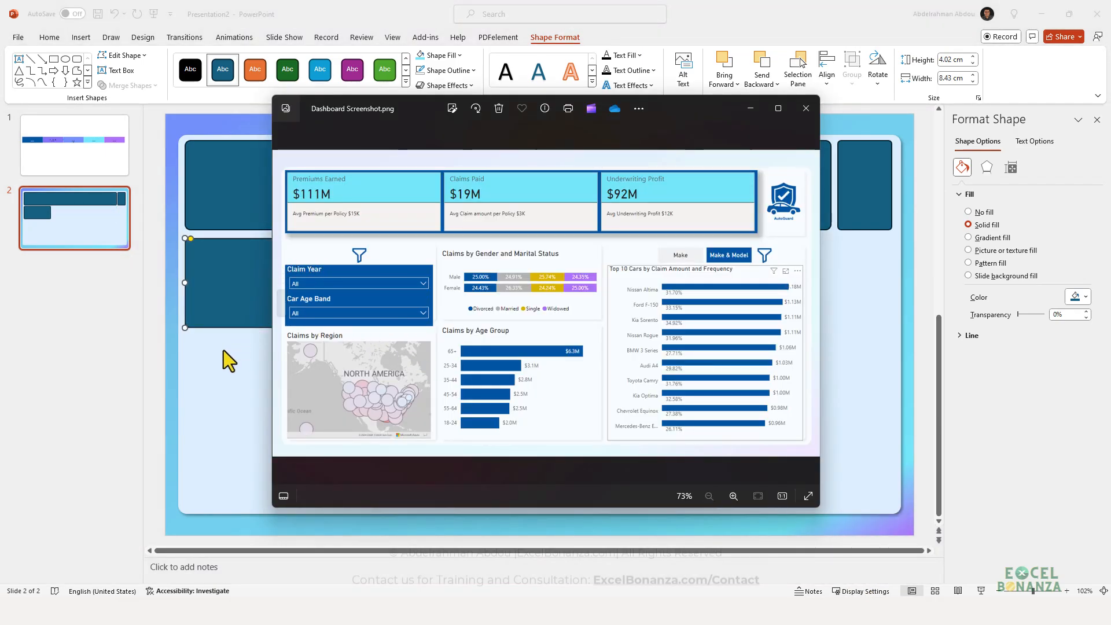
left_click(227, 284)
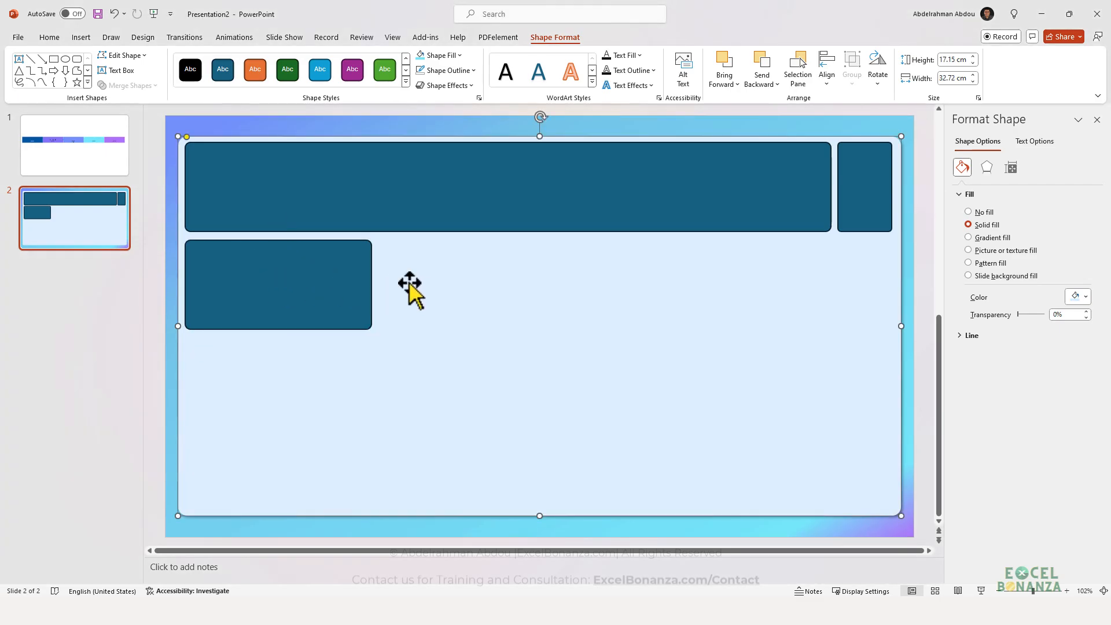
left_click(952, 60)
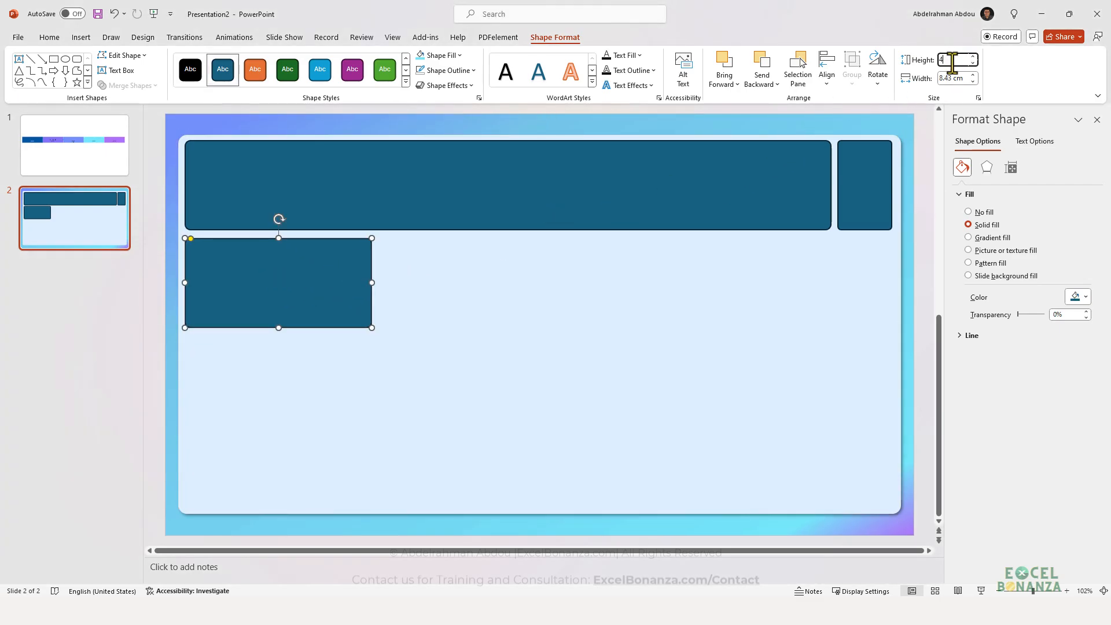
type("4.62")
key("Tab")
type("9")
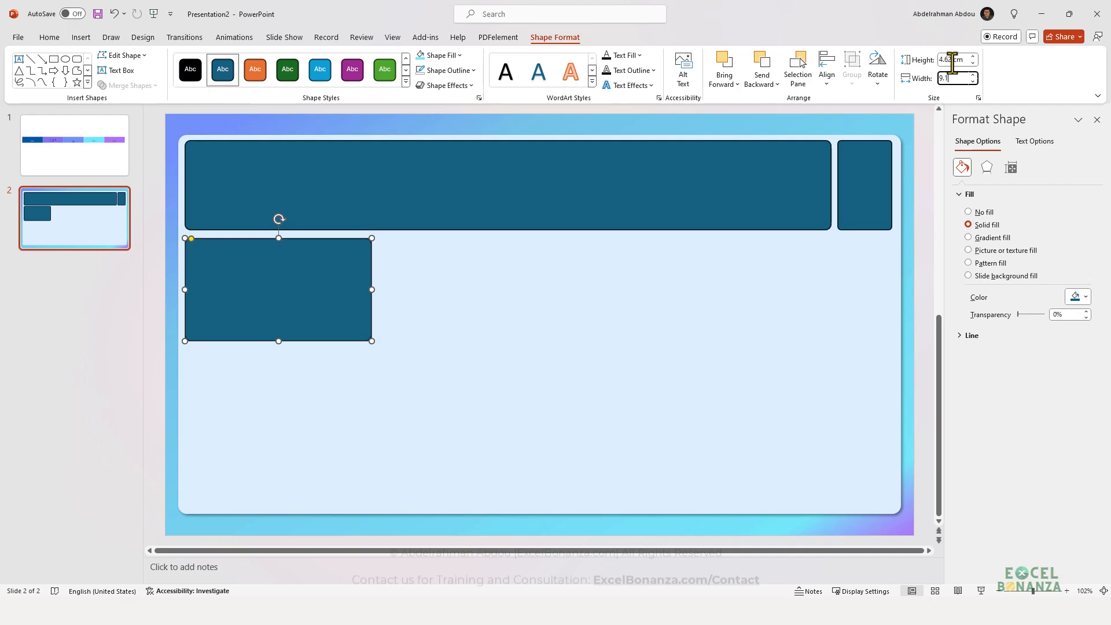
type(".14")
key("Return")
left_click(389, 430)
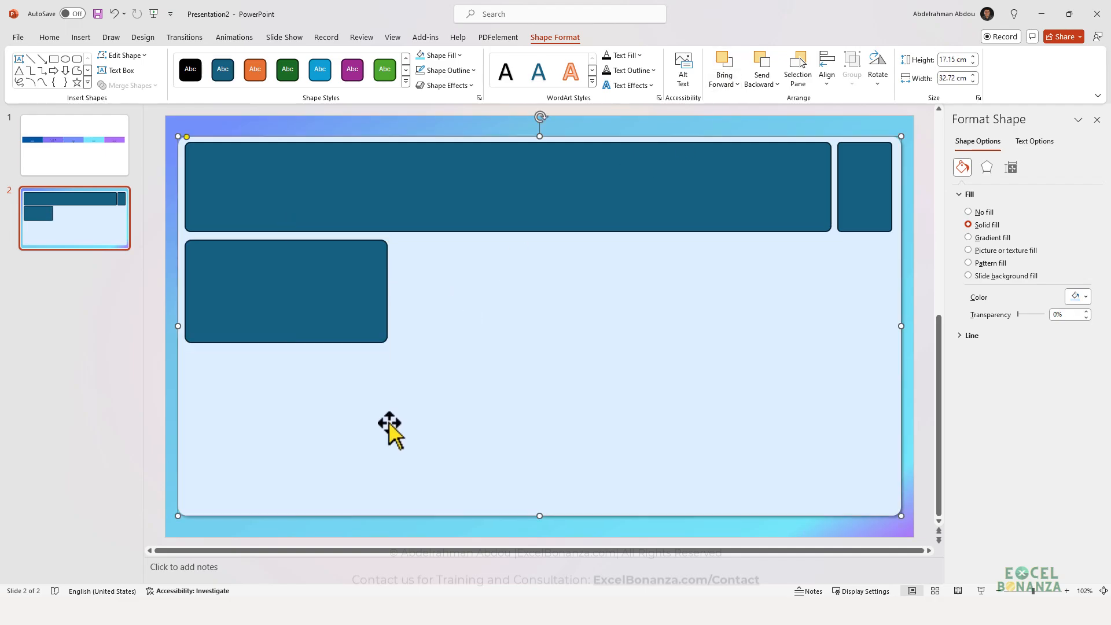
Step: Duplicate the box below the header and place the copy beside it at the same height, leaving a small gap
left_click(328, 312)
key("ctrl+c")
key("ctrl+v")
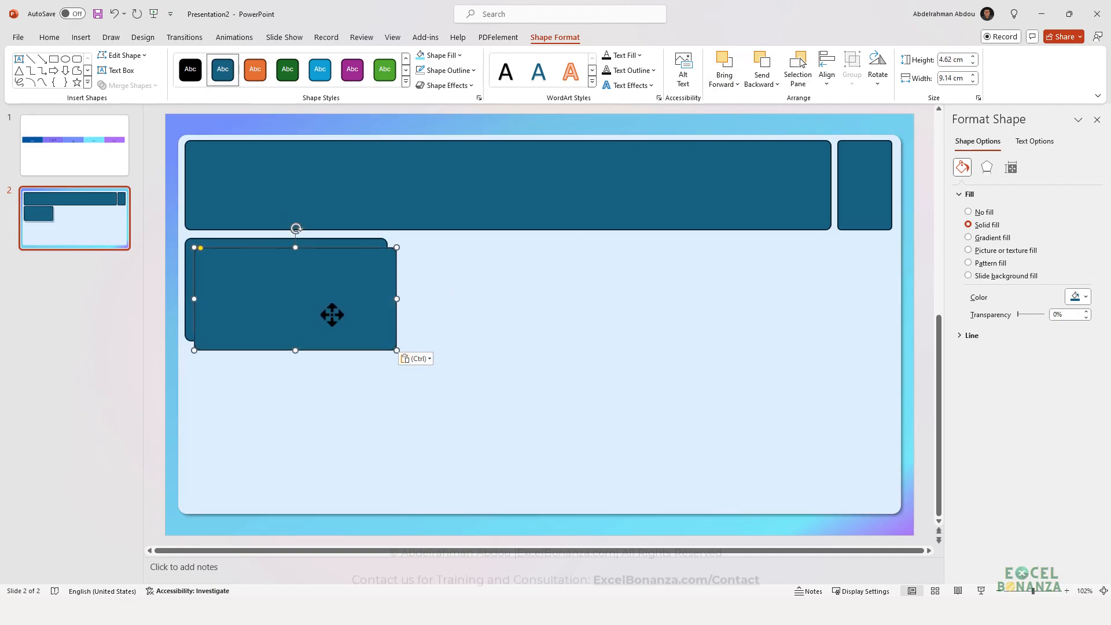
left_click_drag(330, 315, 547, 302)
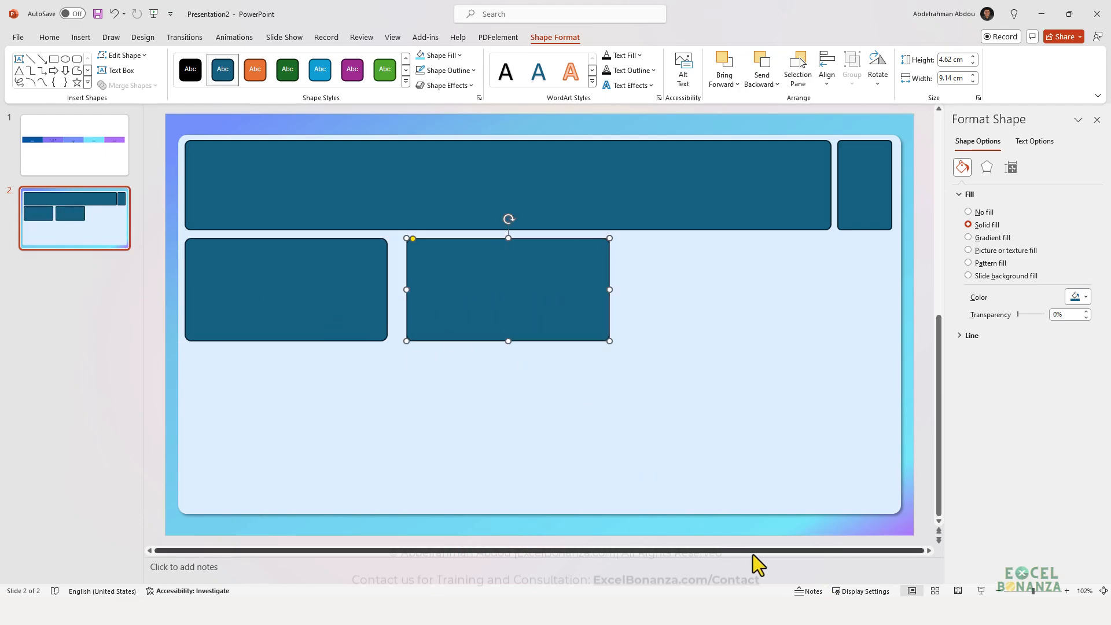
left_click(875, 611)
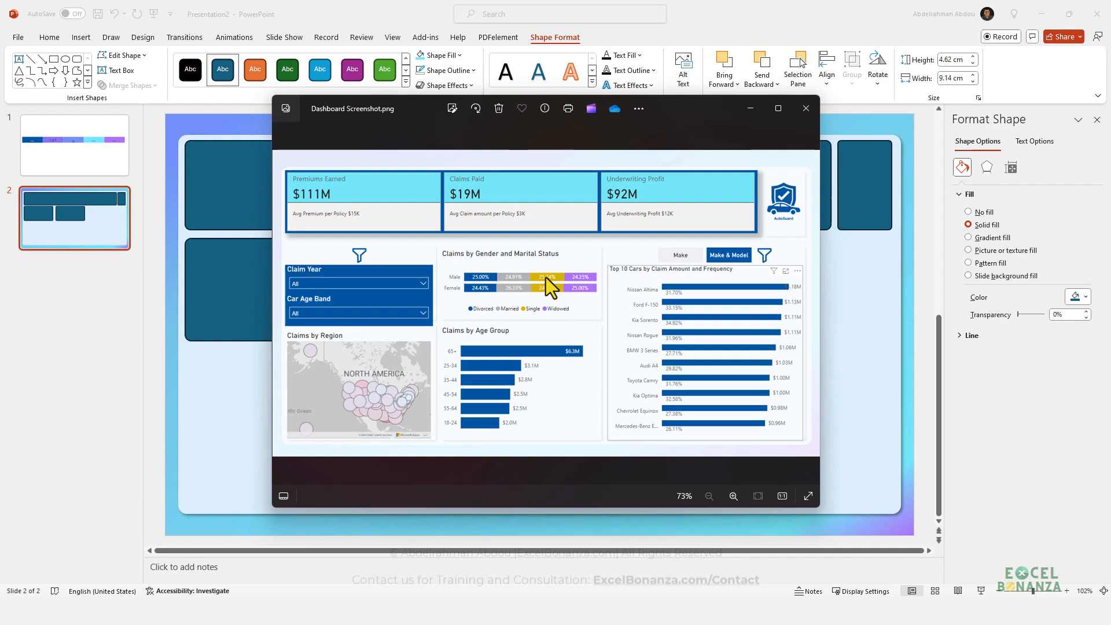
left_click(203, 408)
left_click_drag(473, 297, 469, 298)
Step: Set the upper middle box to 4.59 cm high and 9.87 cm wide, checking against the reference image
left_click(875, 612)
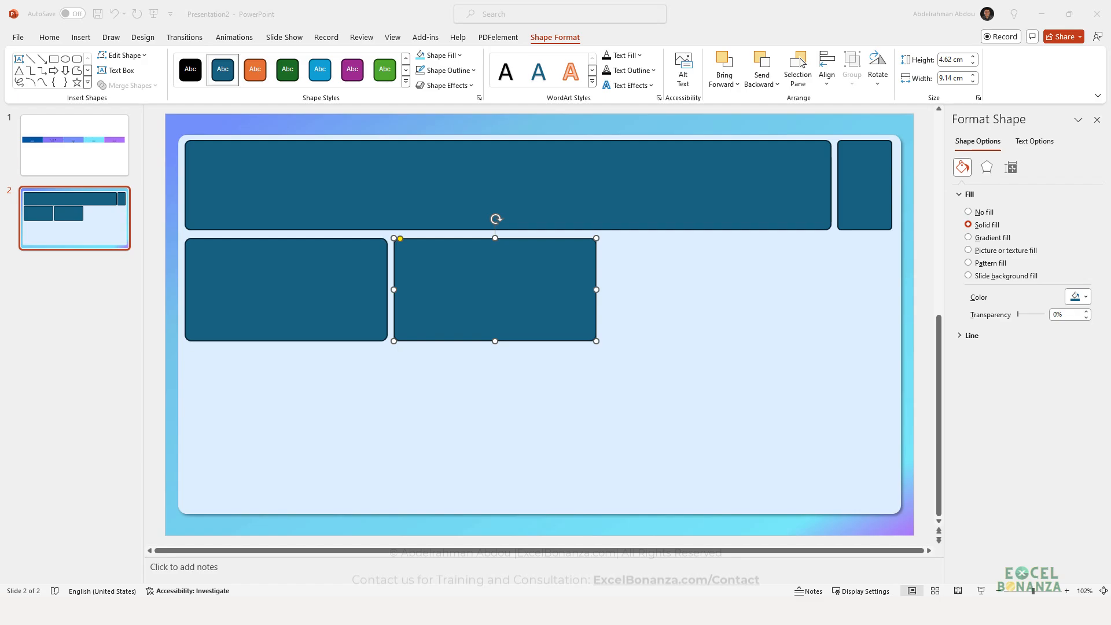
left_click(517, 285)
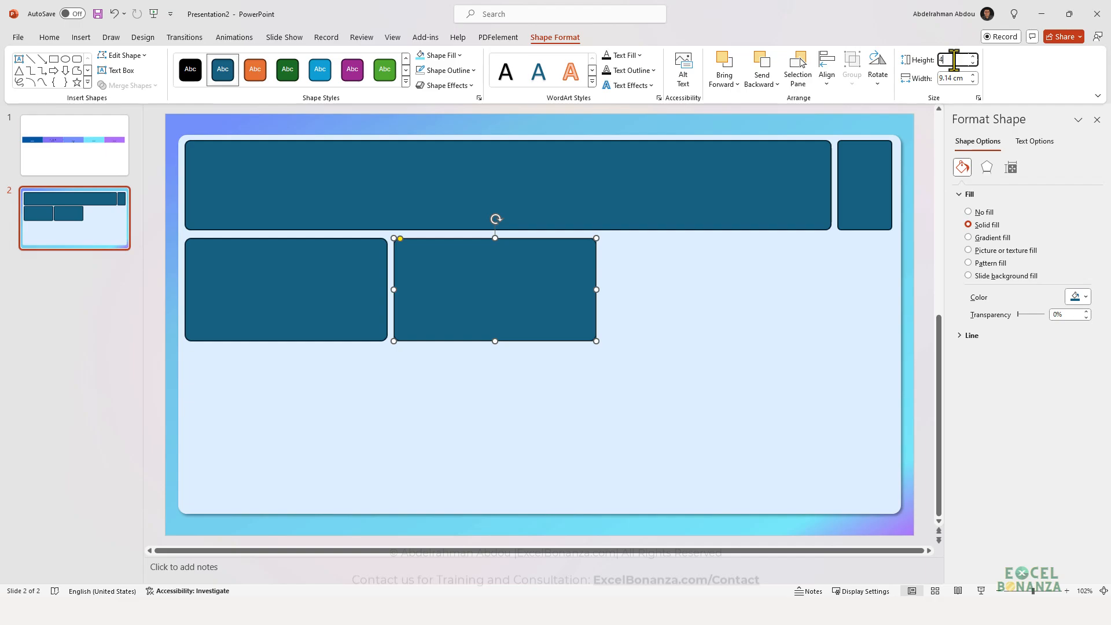
key("Tab")
type("9")
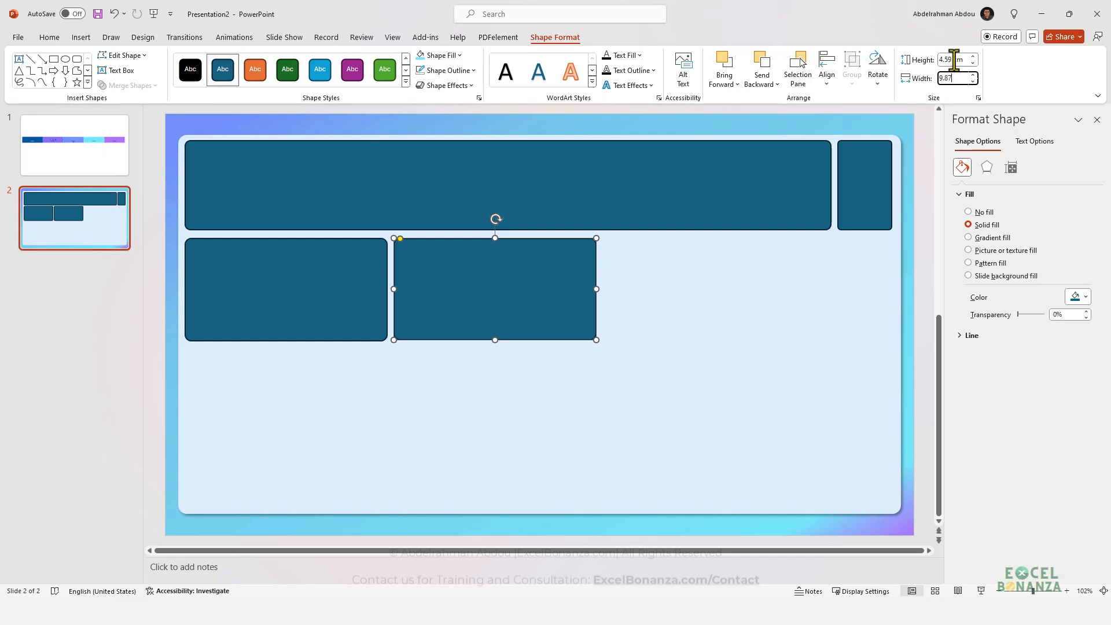
type(".87")
key("Return")
left_click(538, 357)
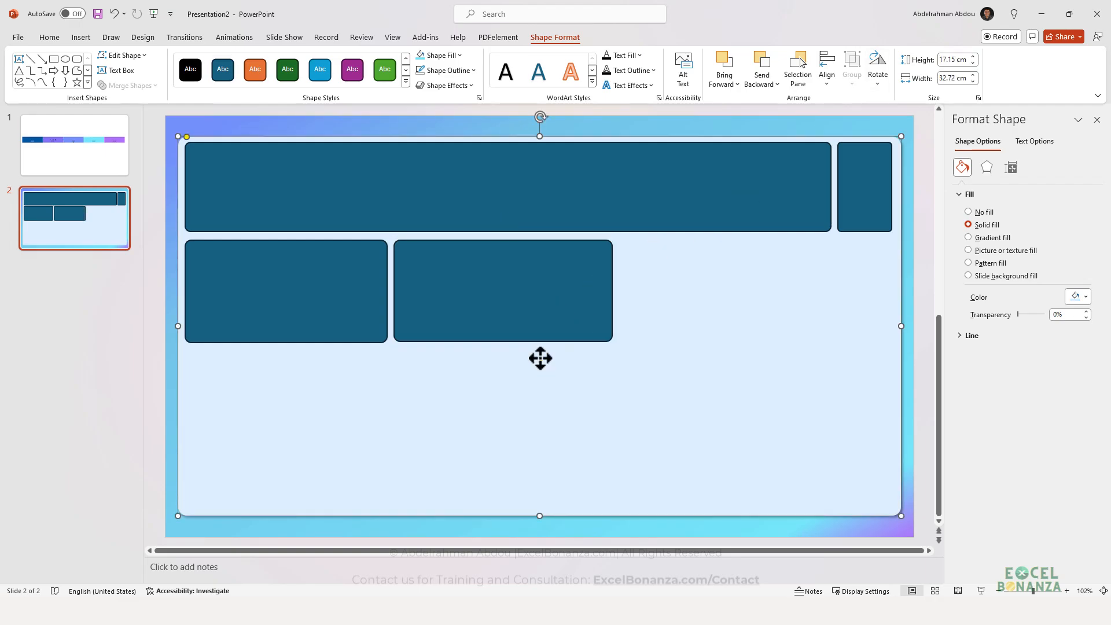
Step: Duplicate the first 9.14 cm wide box directly below itself and stretch the copy to about 7.1 cm high near the panel's lower edge
left_click(525, 307)
left_click(320, 297)
left_click(451, 369)
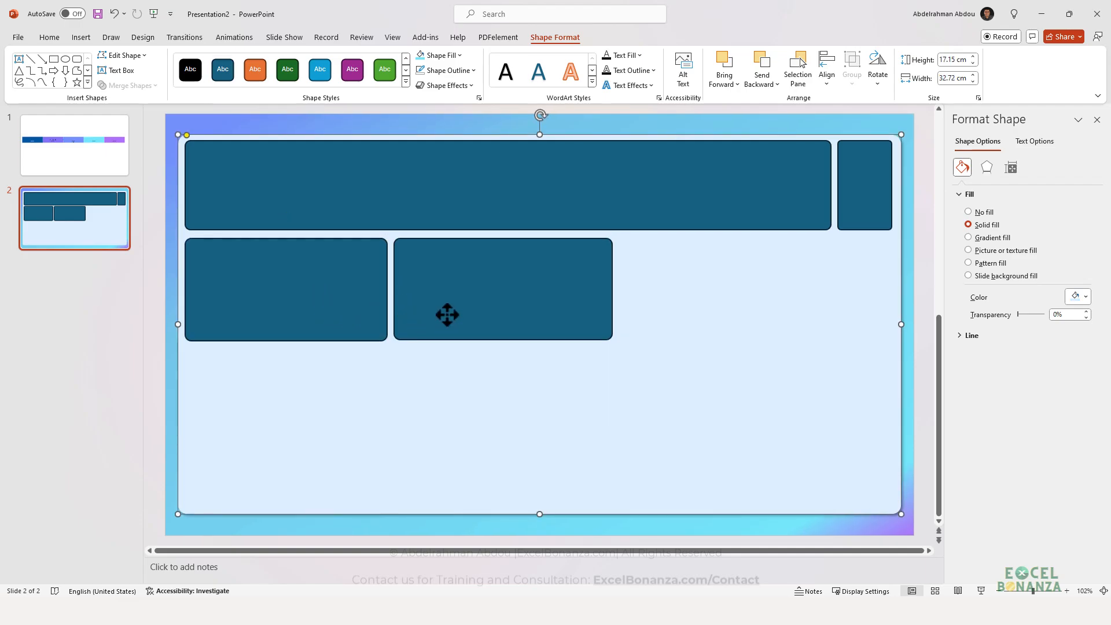
left_click(447, 315)
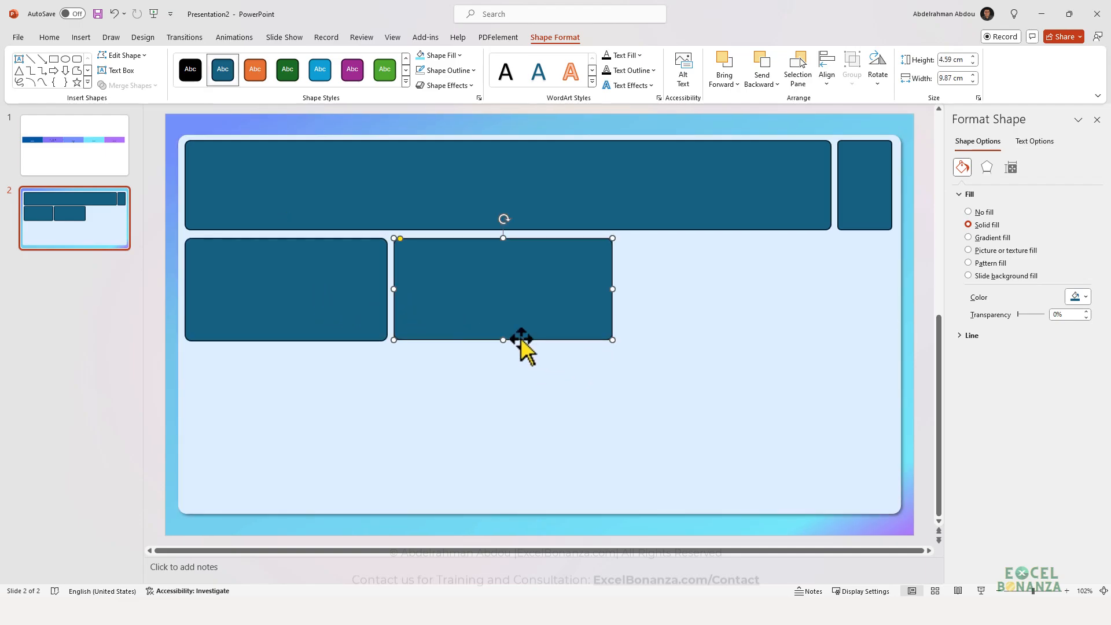
left_click(459, 415)
left_click(317, 338)
left_click_drag(315, 339, 282, 511)
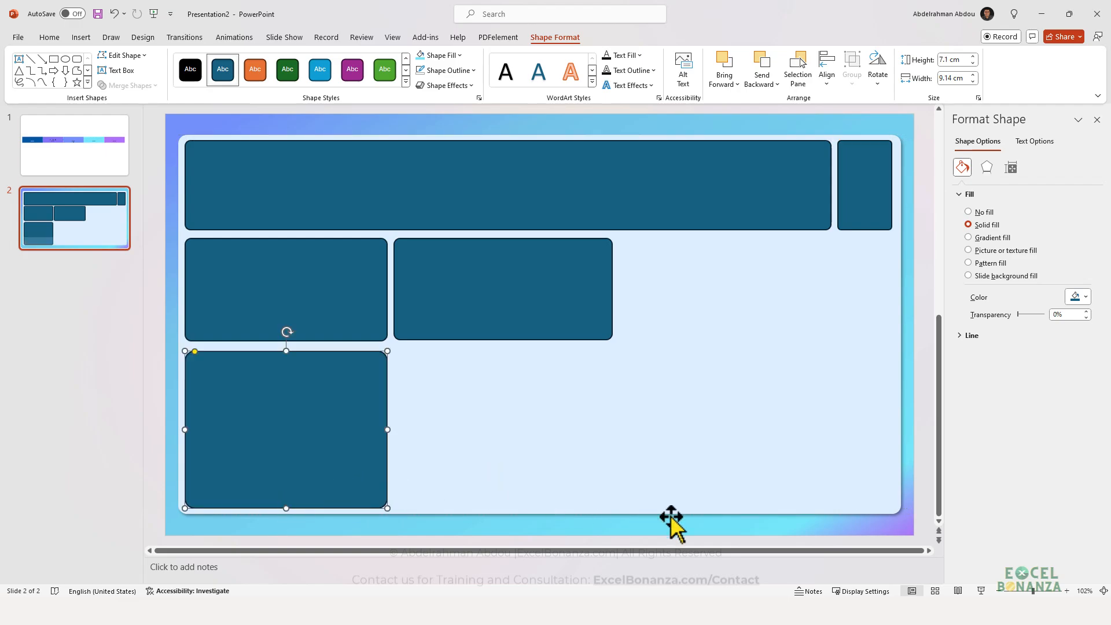
left_click(844, 611)
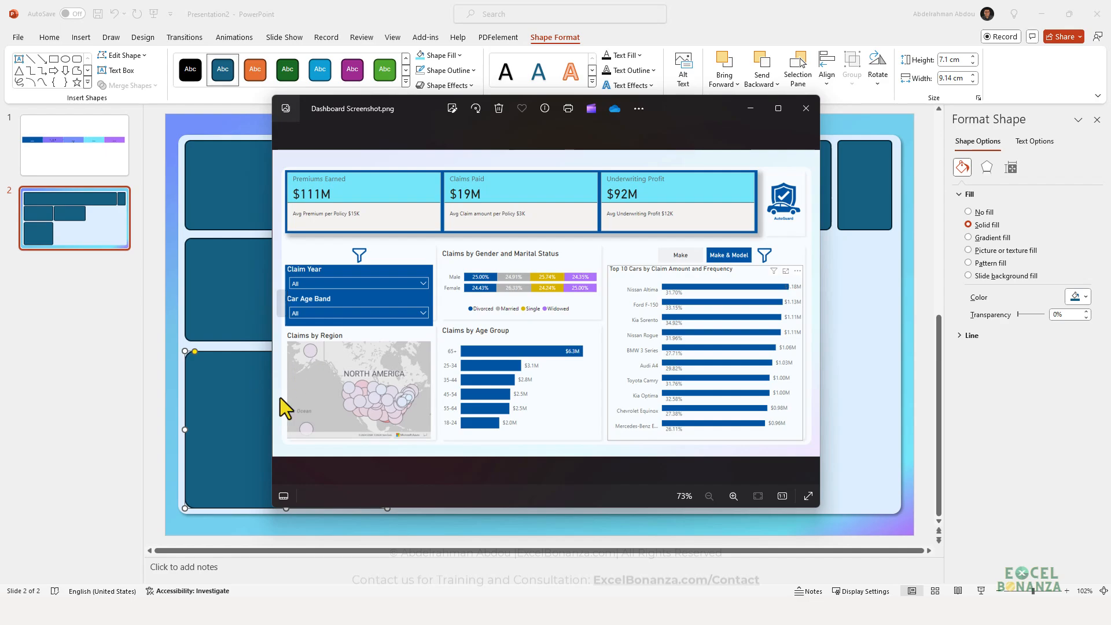
left_click(234, 406)
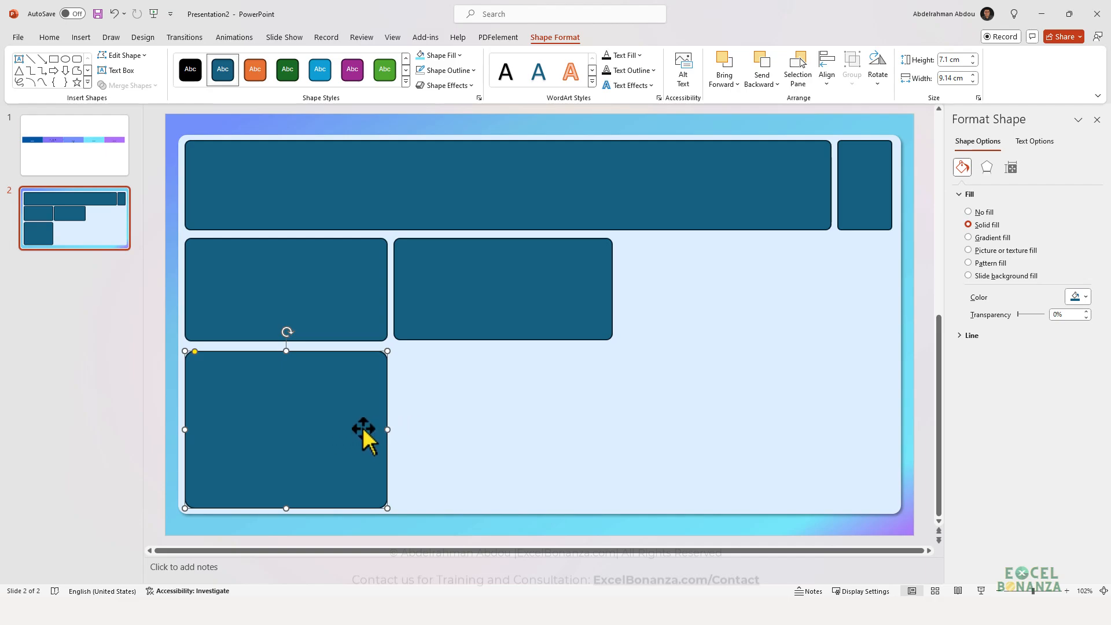
Step: Duplicate the lower left box beneath the upper middle box, widen the copy to 9.87 cm and align it with the lower left box
left_click_drag(363, 428, 611, 424)
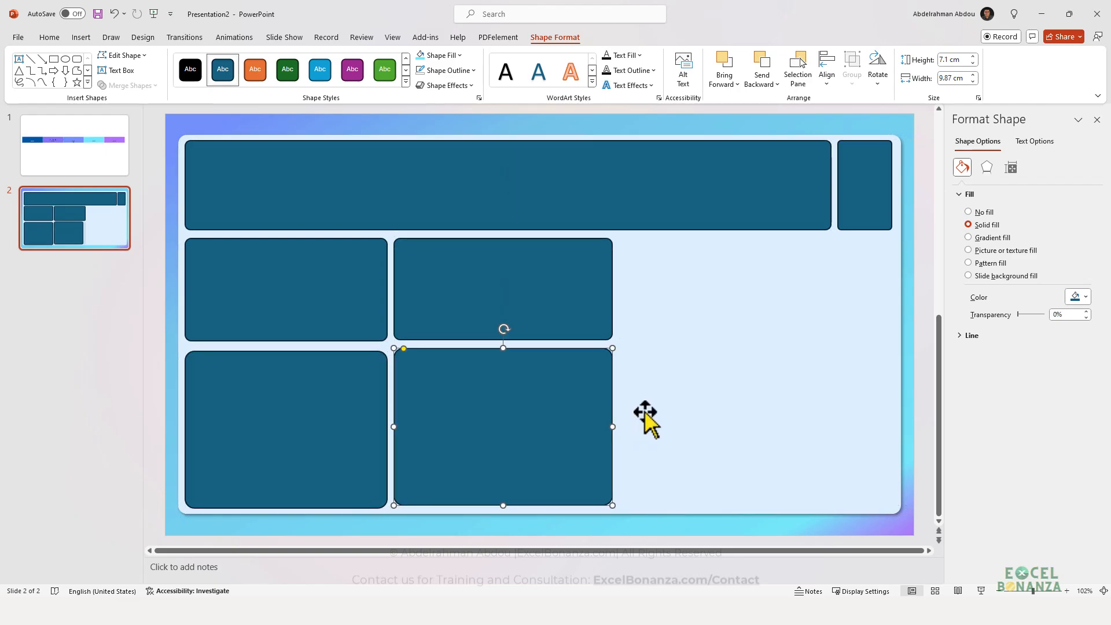
left_click(645, 421)
left_click_drag(487, 477, 490, 447)
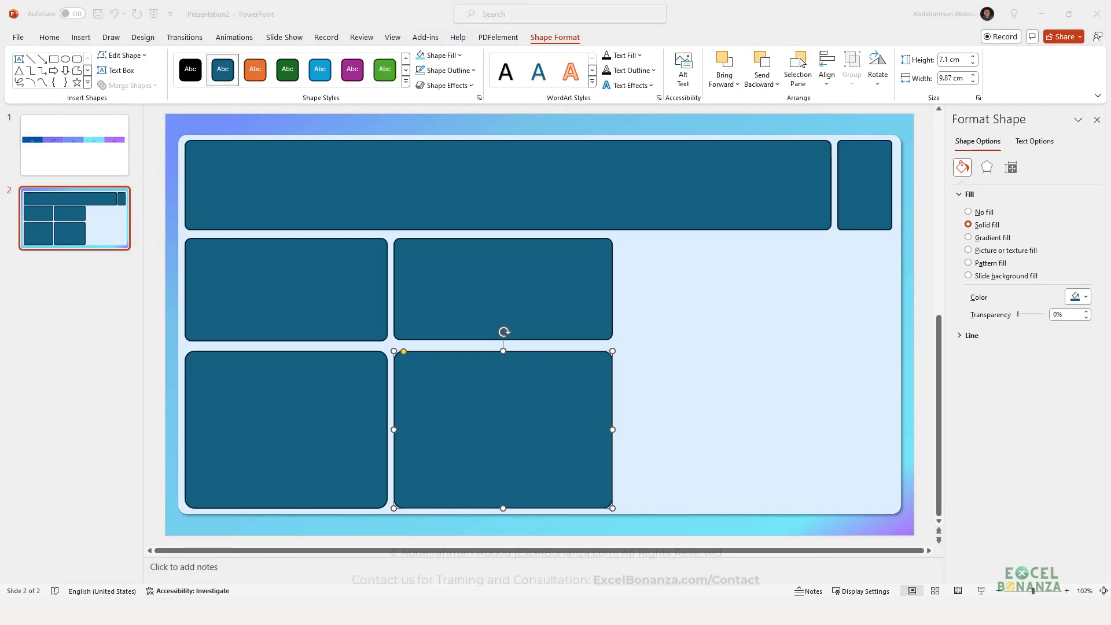
left_click(520, 444)
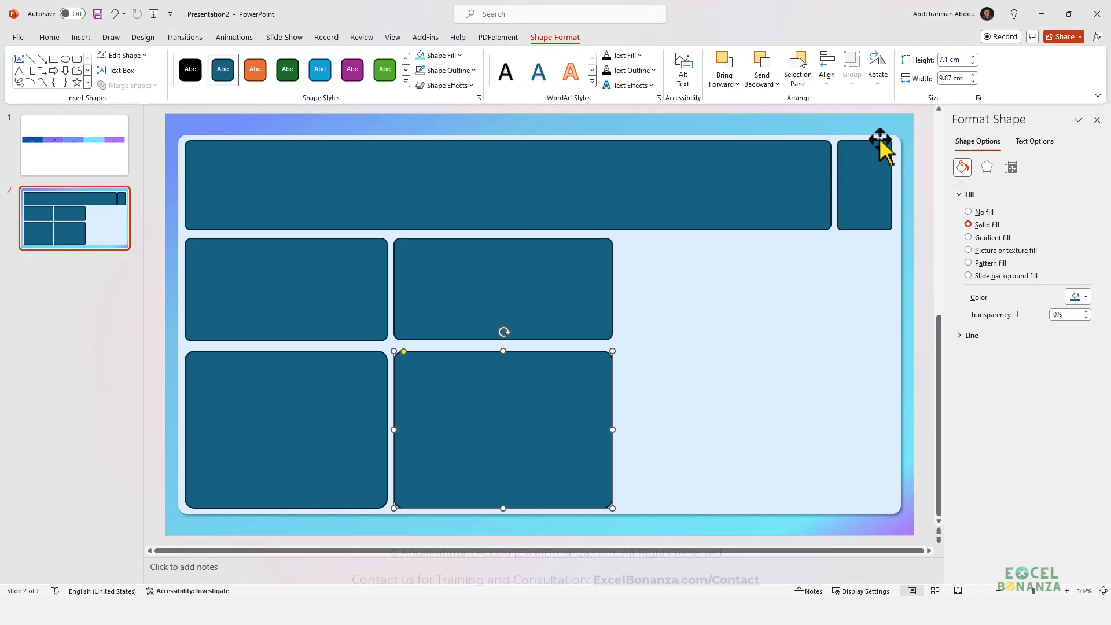
Step: Fine-tune the lower middle box to a height of 7.1 cm, level with the lower left box
left_click(957, 59)
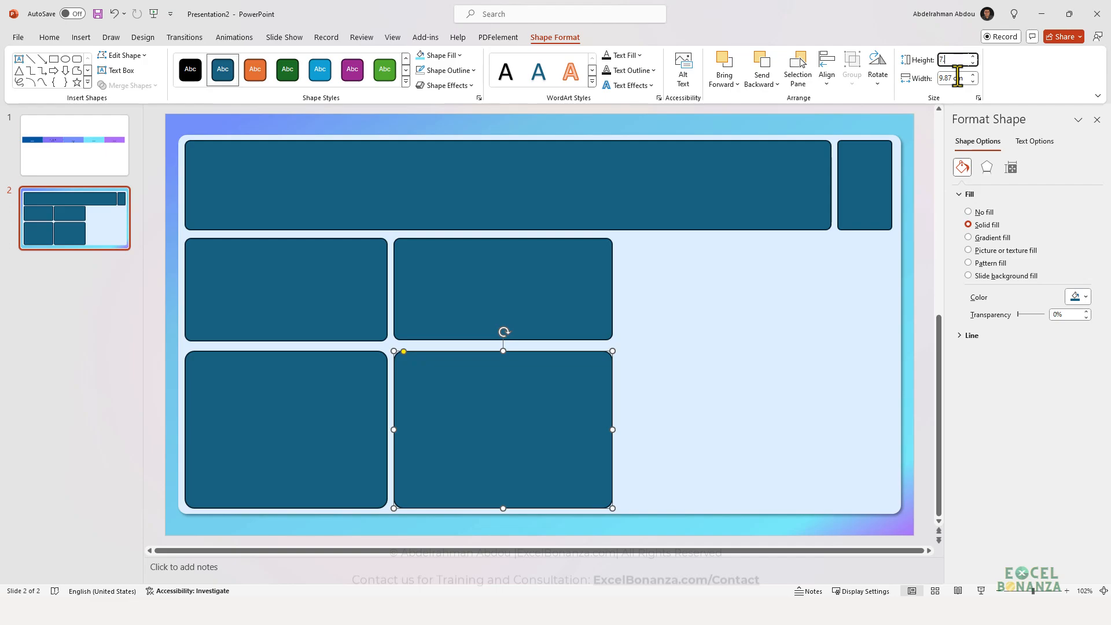
key("Return")
left_click(682, 390)
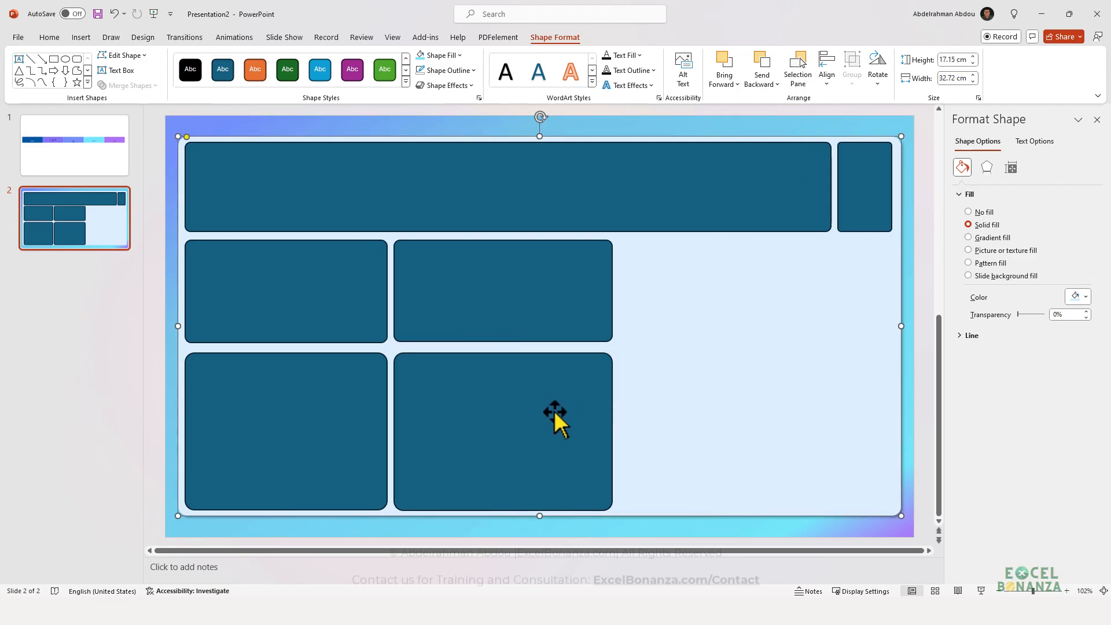
left_click(549, 410)
left_click_drag(548, 411, 522, 429)
left_click_drag(504, 509, 504, 505)
left_click(665, 432)
Step: Duplicate the lower middle box into the empty area under the header's right end and enlarge the copy to about 12.2 by 12.12 cm
left_click(559, 287)
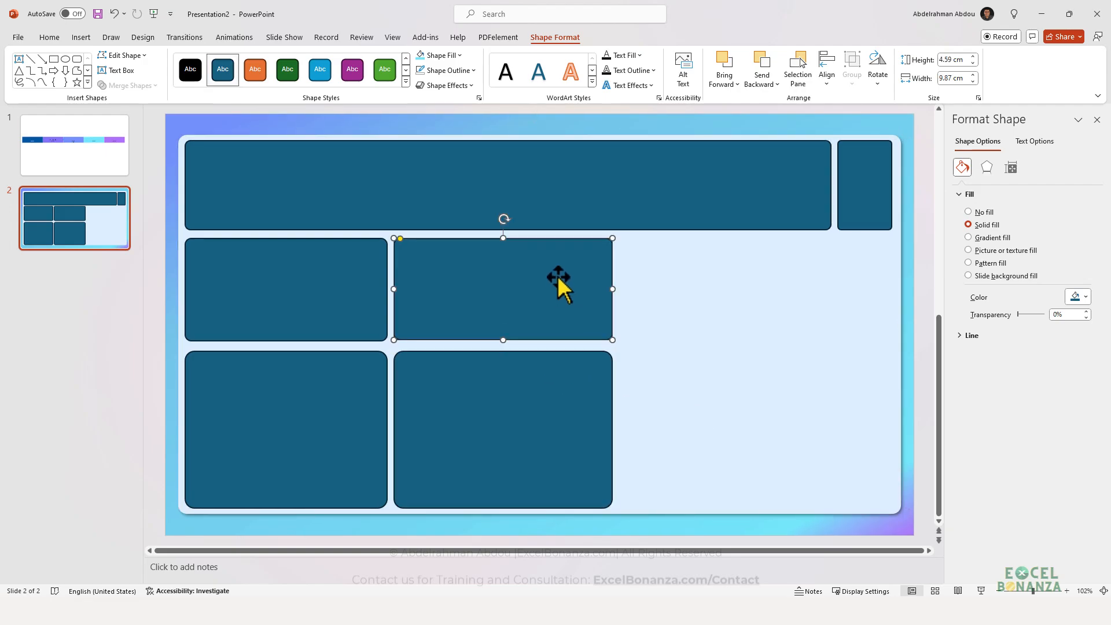
left_click(568, 402)
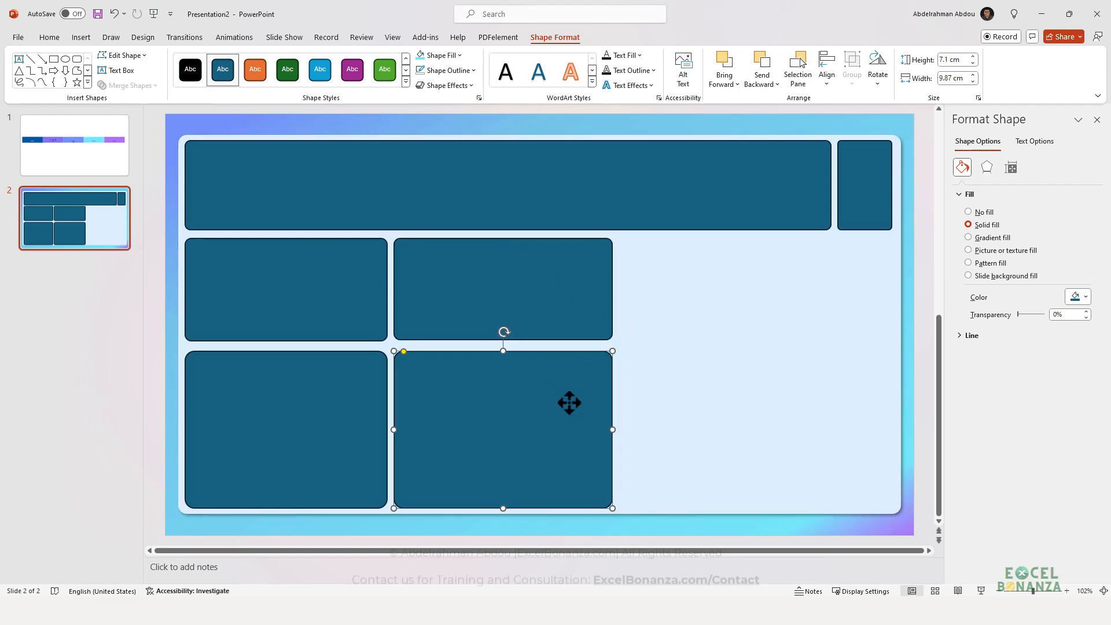
key("ctrl+d")
left_click_drag(572, 398, 773, 299)
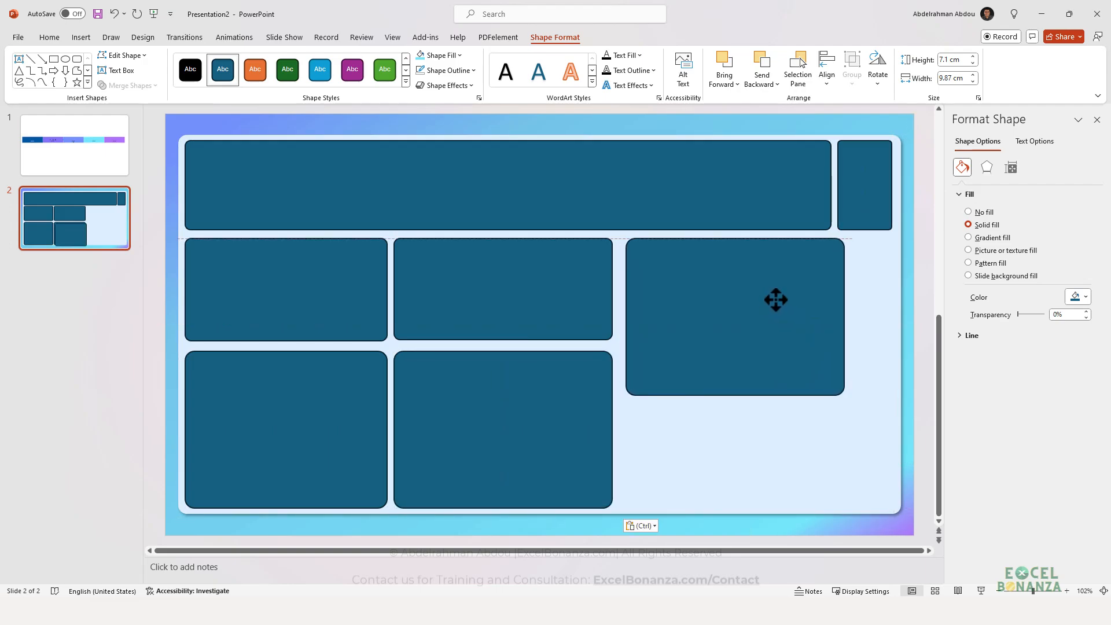
left_click_drag(845, 396, 893, 510)
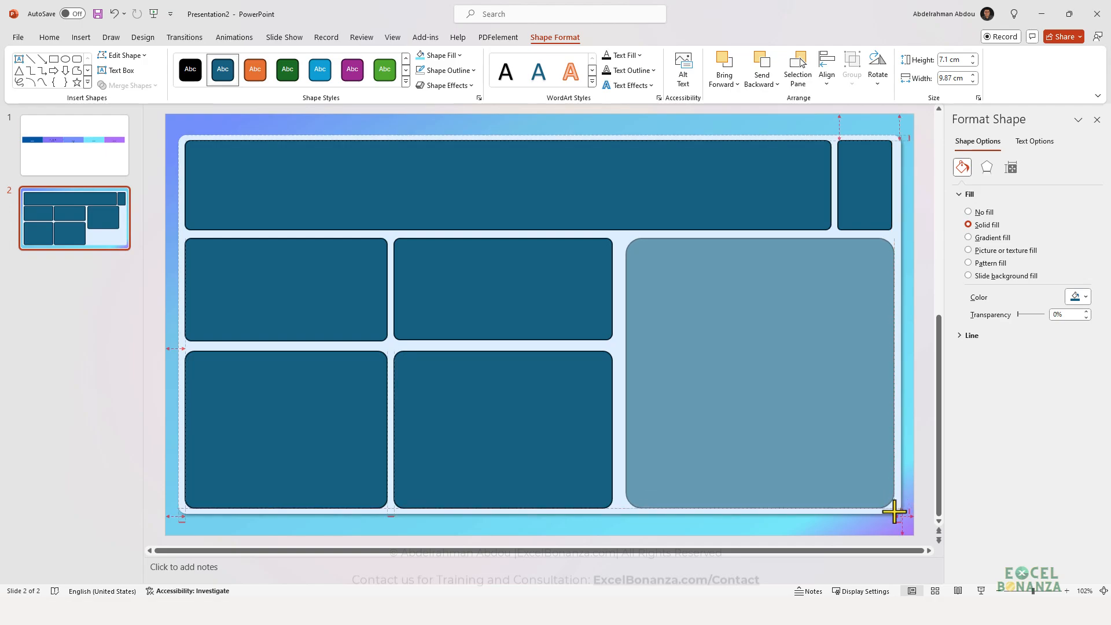
left_click_drag(894, 513, 895, 510)
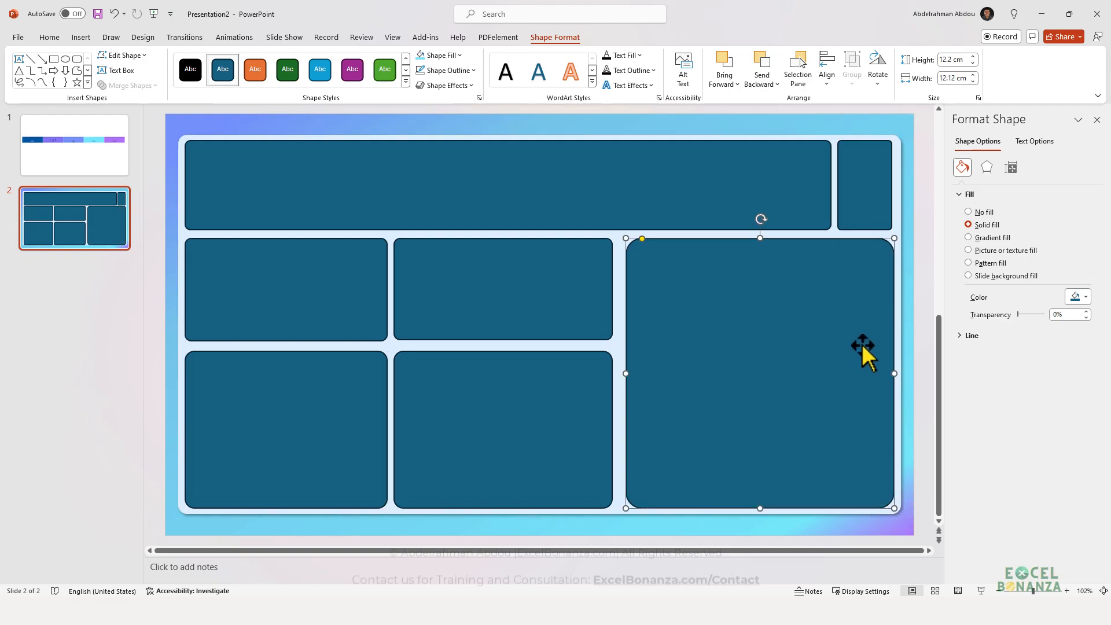
Step: Compare the placeholder boxes with the reference dashboard image and check the spacing and alignment around the large box
left_click(914, 331)
left_click(808, 612)
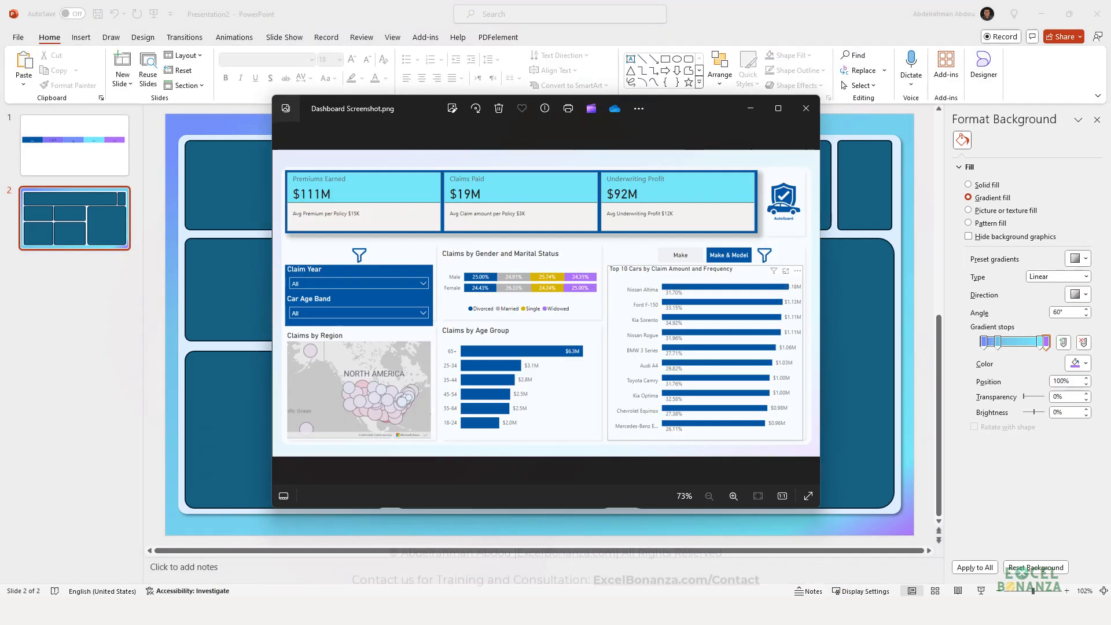
left_click(910, 328)
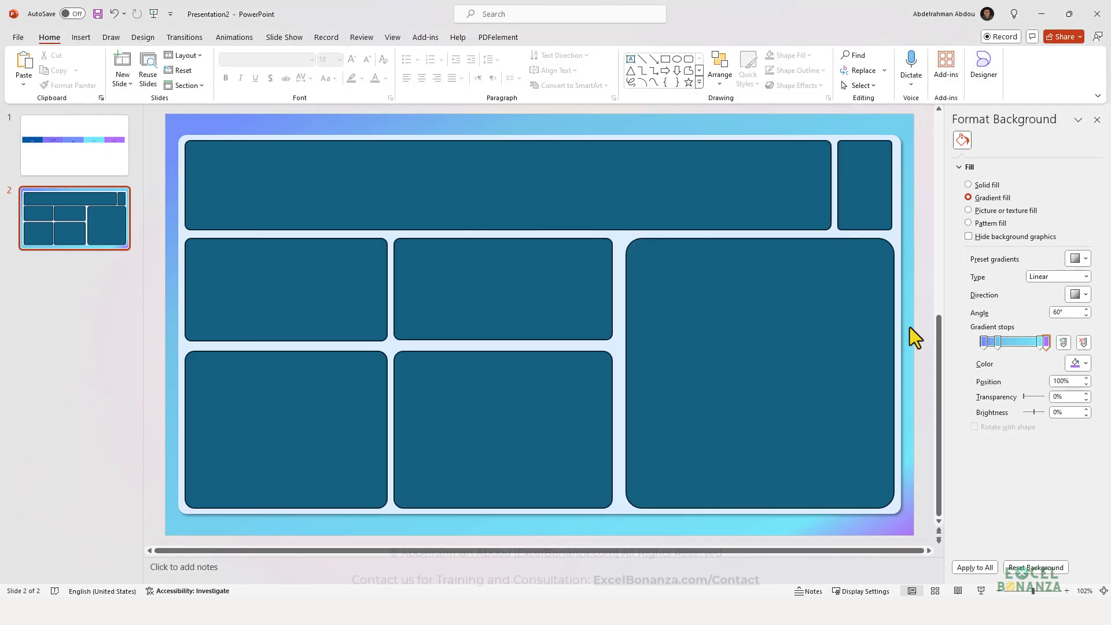
left_click(877, 269)
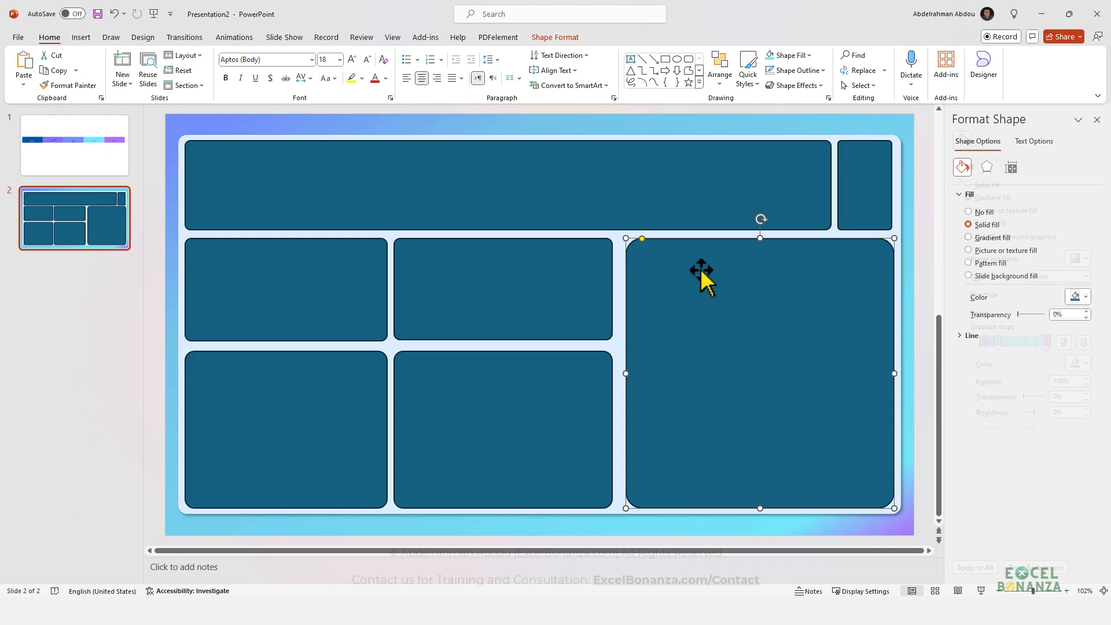
left_click(302, 268)
left_click(649, 275)
left_click(446, 287)
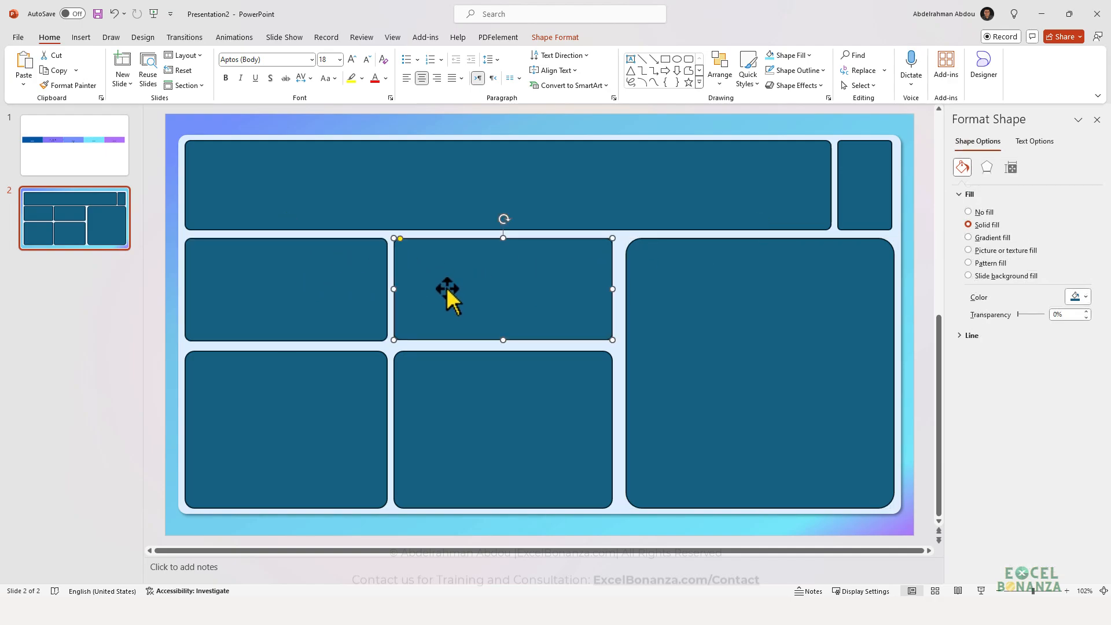
left_click(342, 418)
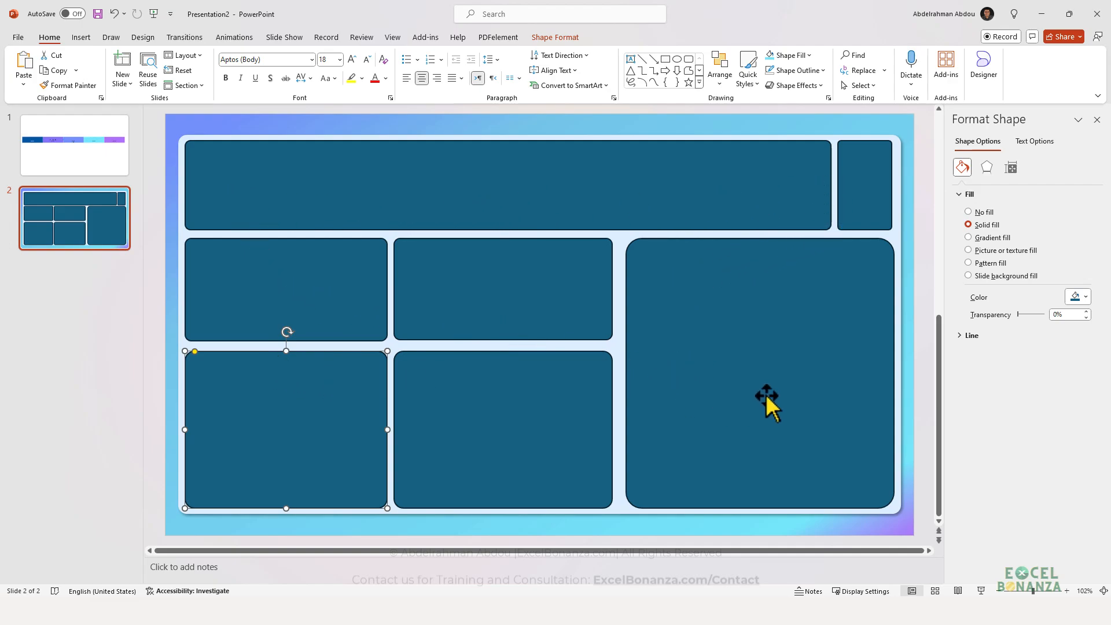
left_click(895, 373)
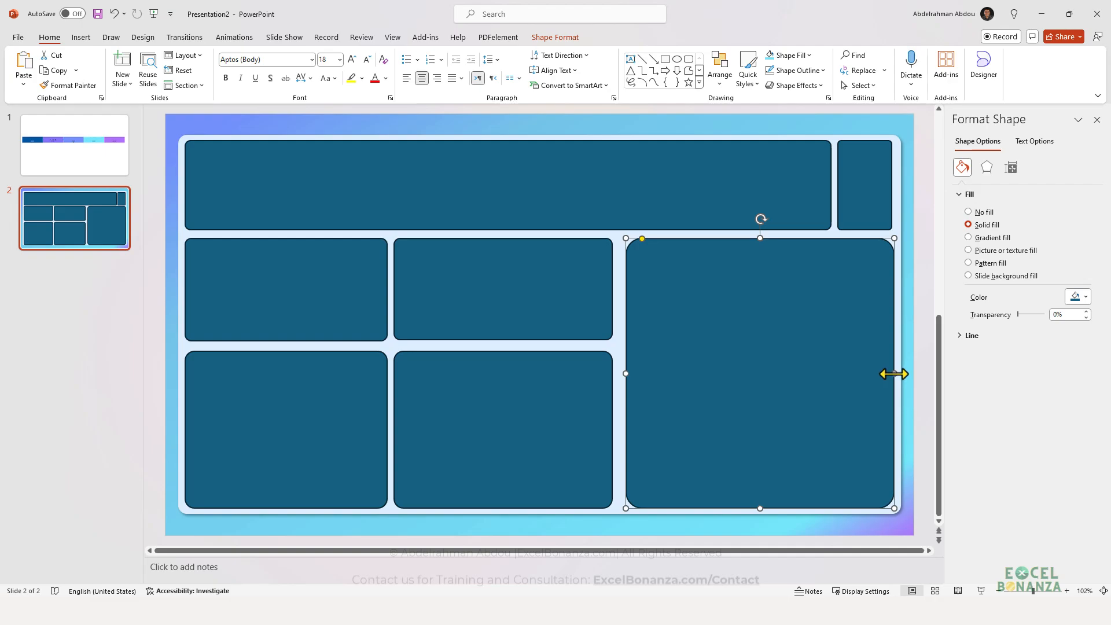
mouse_move(895, 374)
left_mouse_down()
mouse_move(881, 374)
mouse_move(896, 375)
left_mouse_up()
left_click_drag(749, 346, 749, 347)
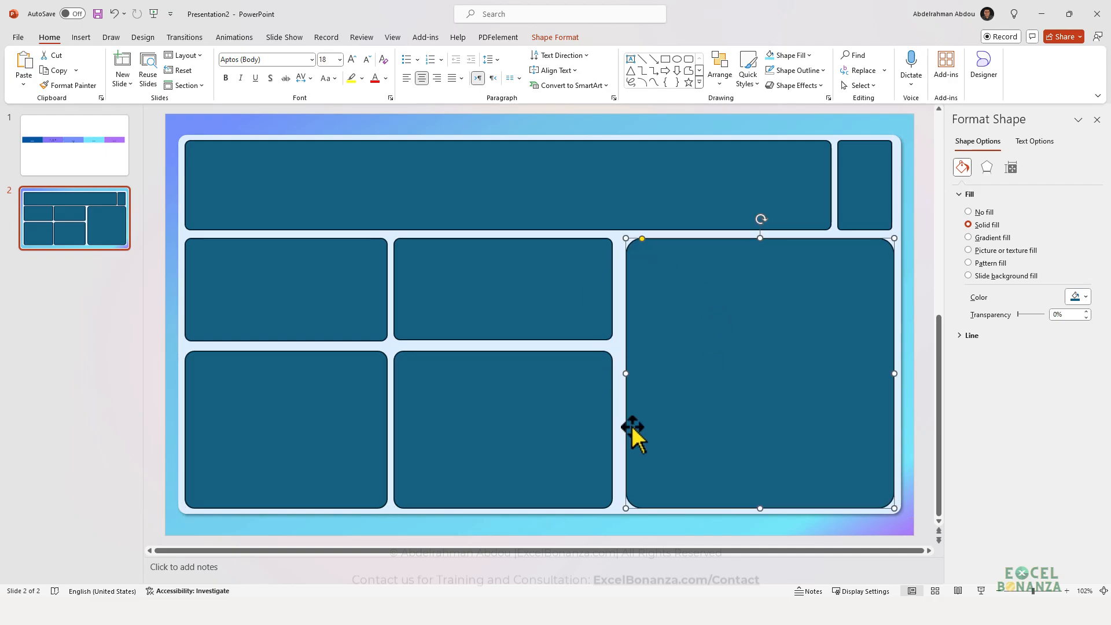
left_click(193, 401)
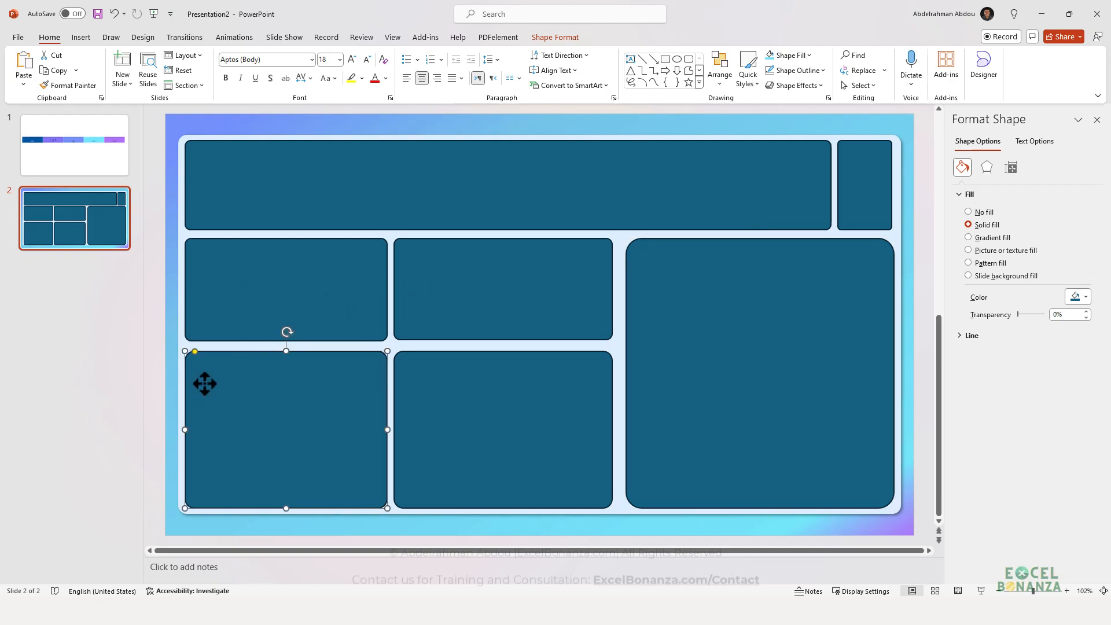
Step: Remove the outline from all seven placeholder boxes, including the header, the small box beside it and the large box
left_click(144, 409)
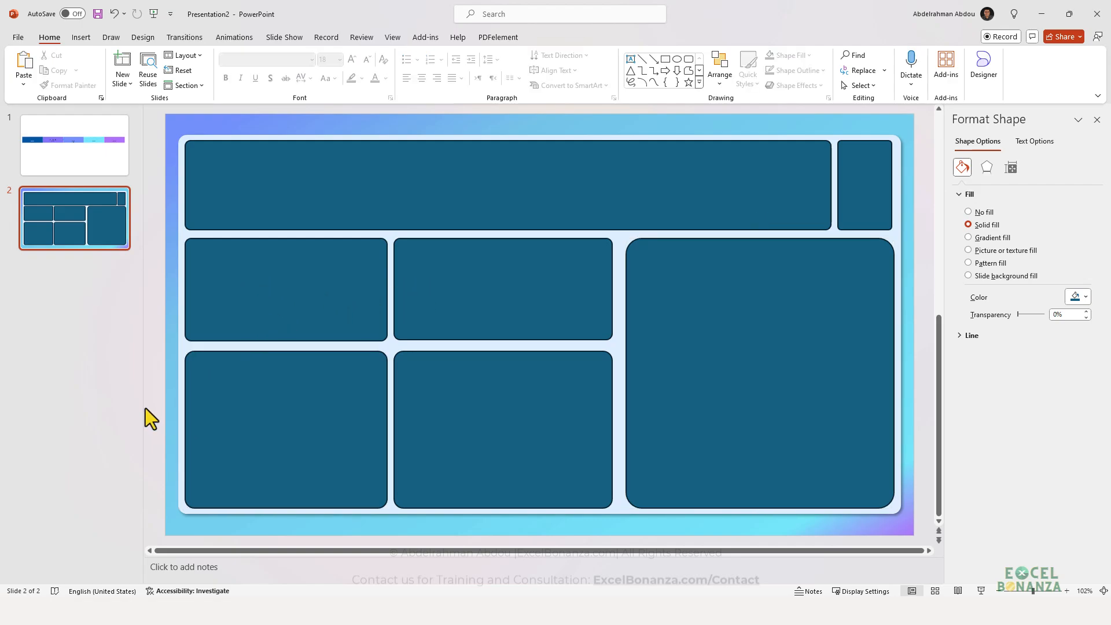
left_click(273, 209)
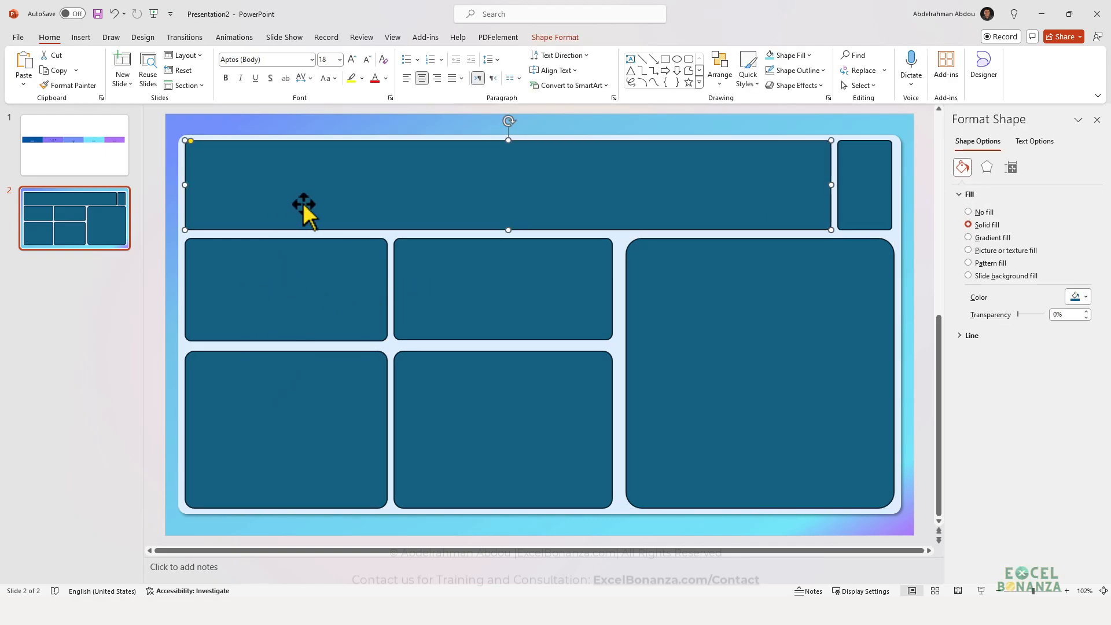
left_click(855, 212, "shift")
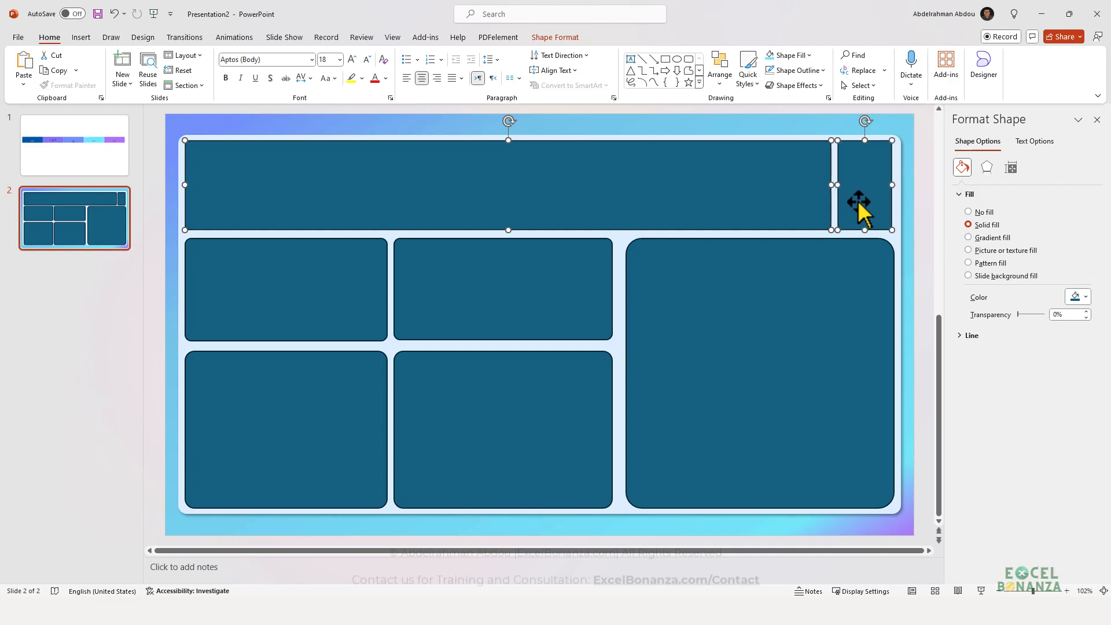
left_click(813, 319, "shift")
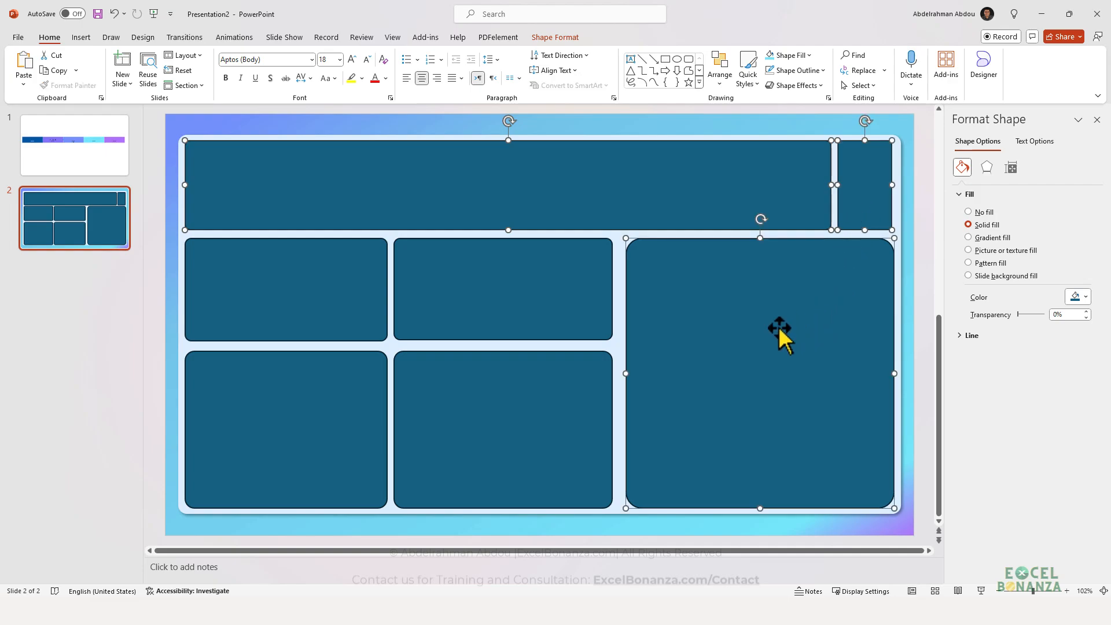
left_click(538, 402, "shift")
left_click(530, 290, "shift")
left_click(289, 323, "shift")
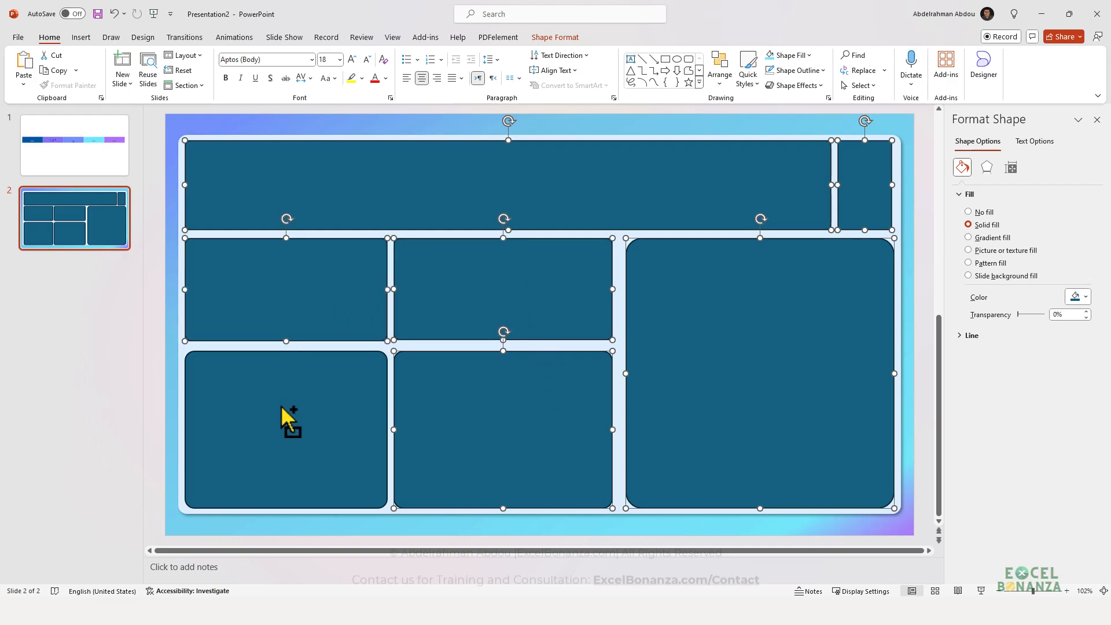
left_click(282, 407, "shift")
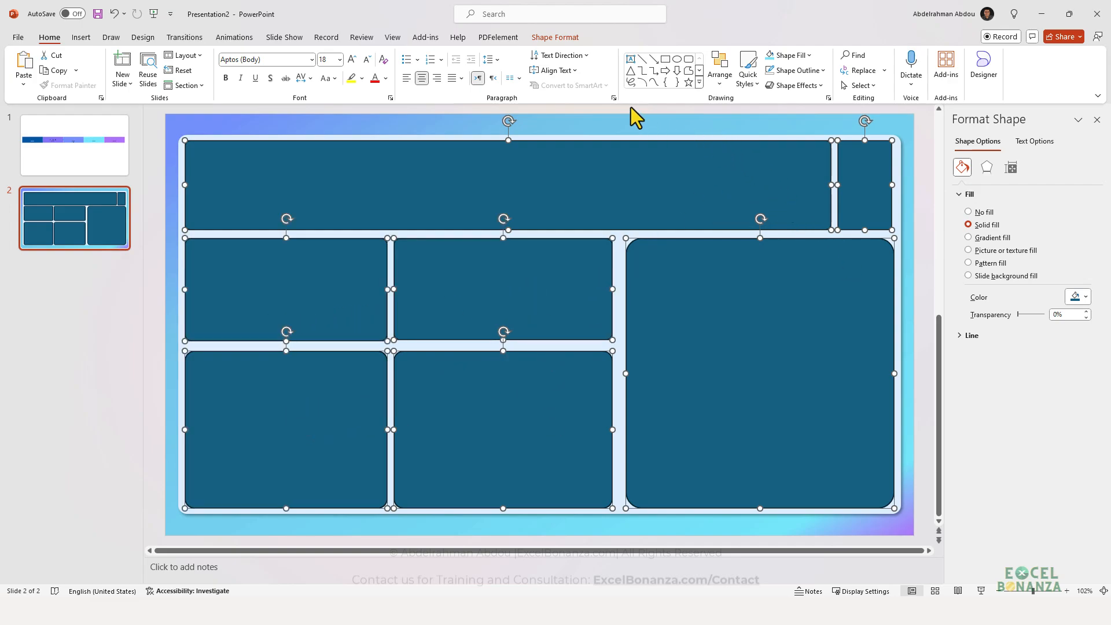
left_click(555, 37)
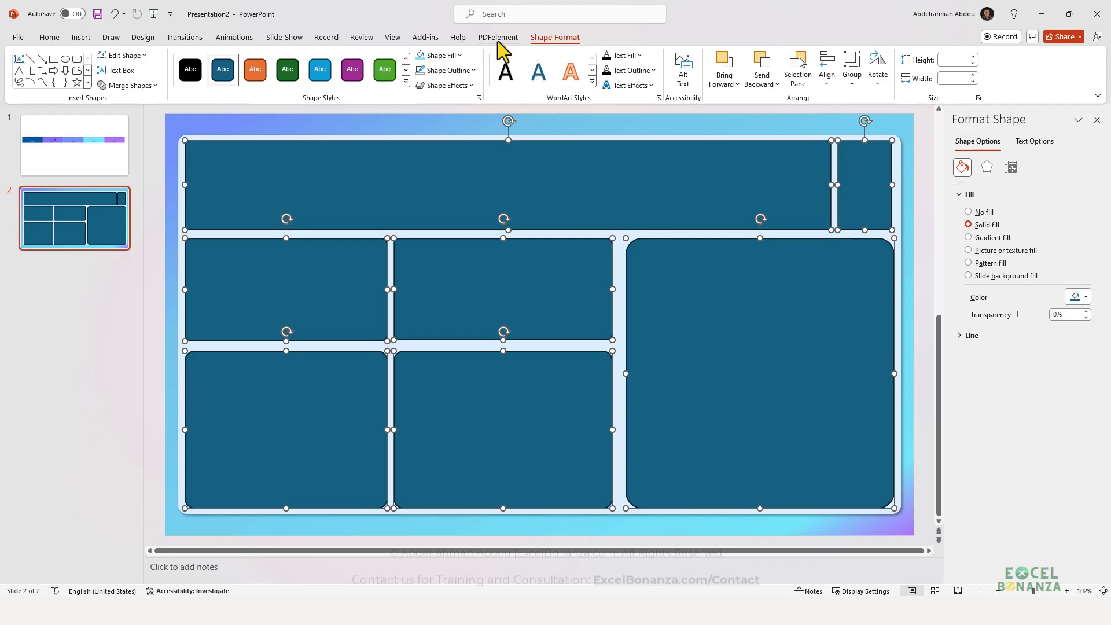
left_click(468, 70)
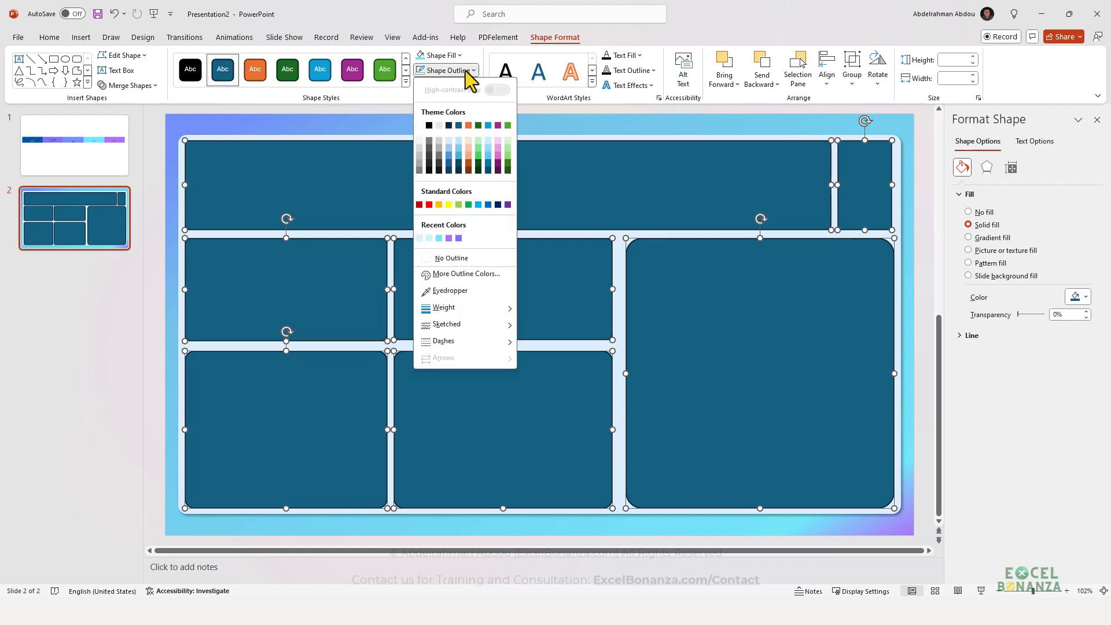
left_click(467, 72)
left_click(452, 86)
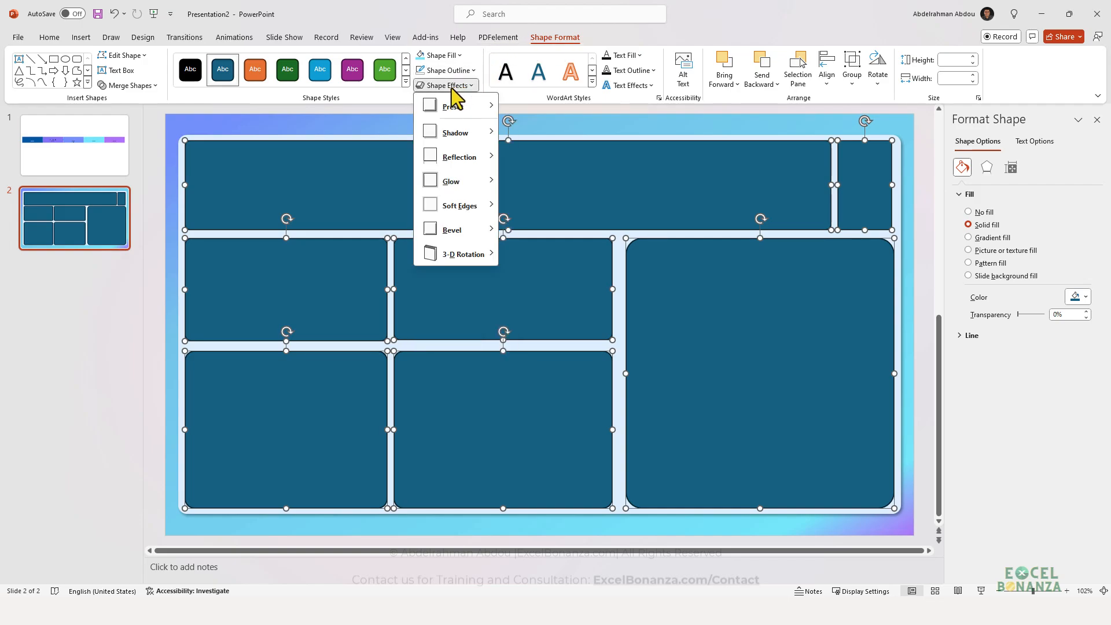
left_click(458, 70)
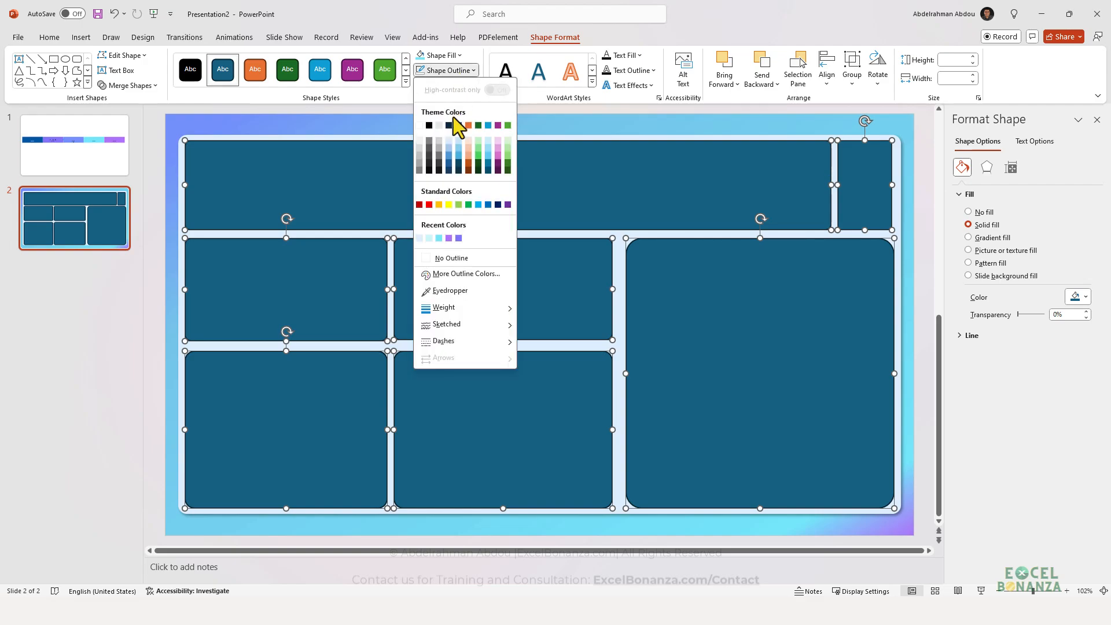
left_click(437, 260)
Step: Add a drop shadow to the seven selected placeholder boxes
left_click(447, 85)
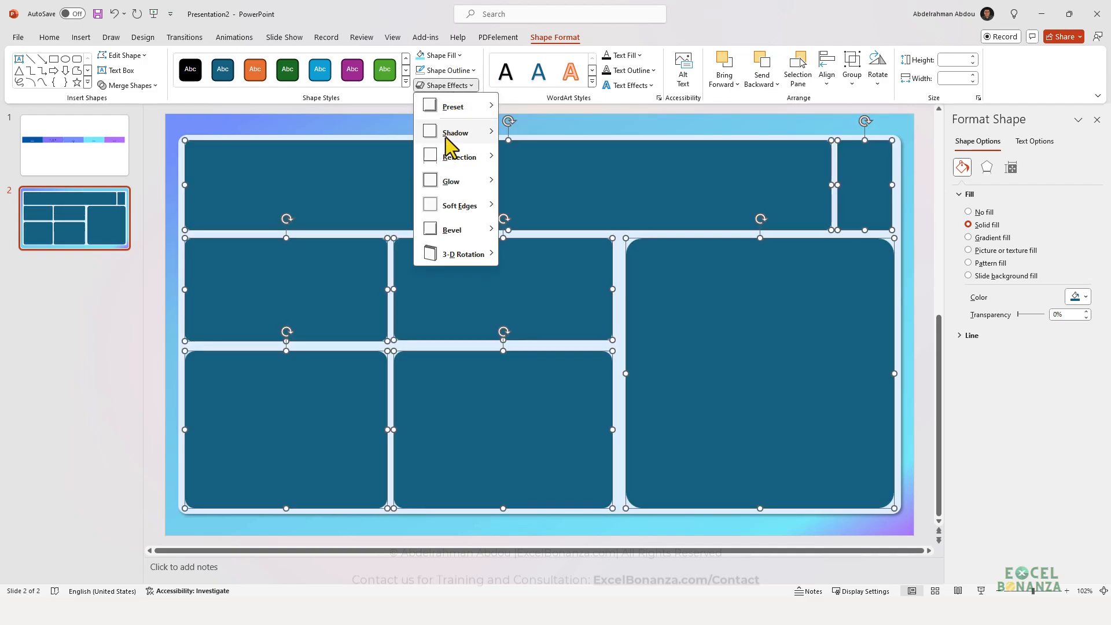
mouse_move(451, 133)
left_click(514, 207)
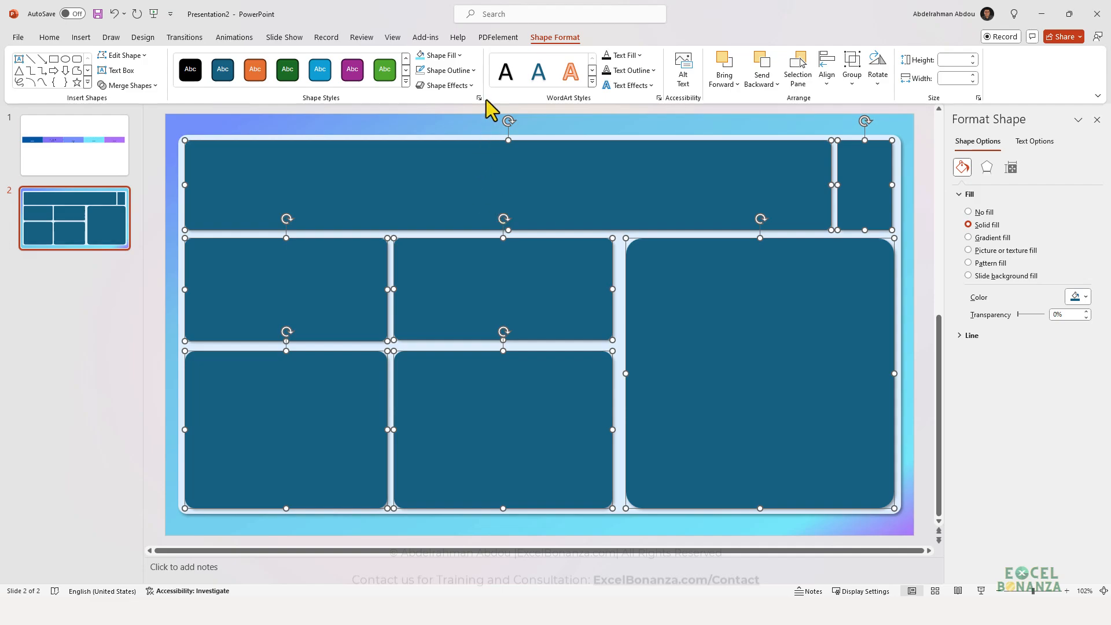
left_click(453, 60)
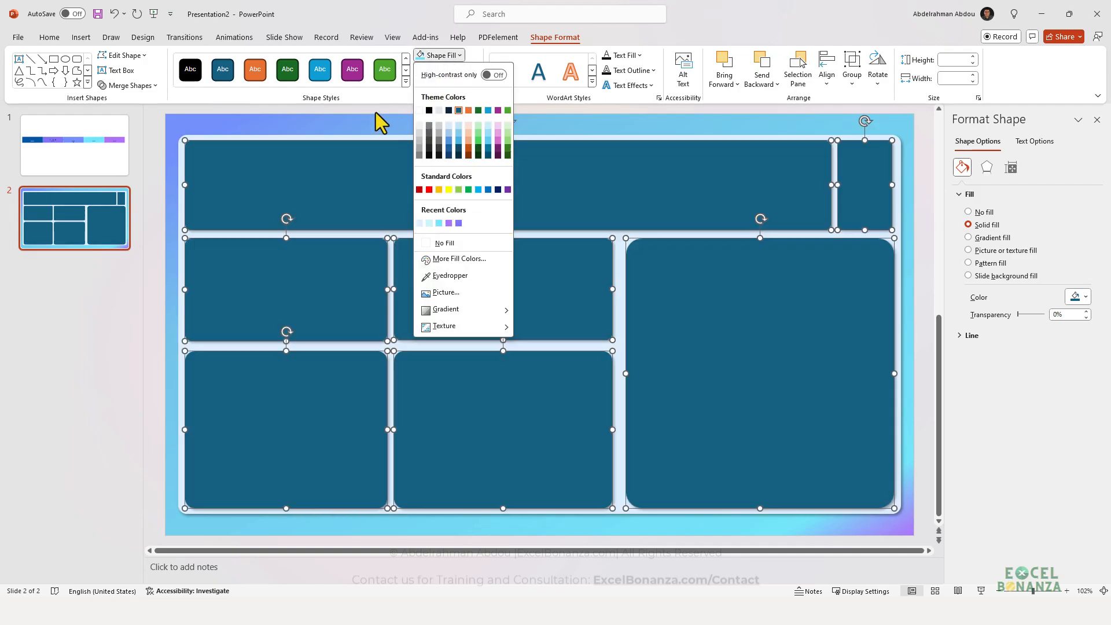
left_click(256, 121)
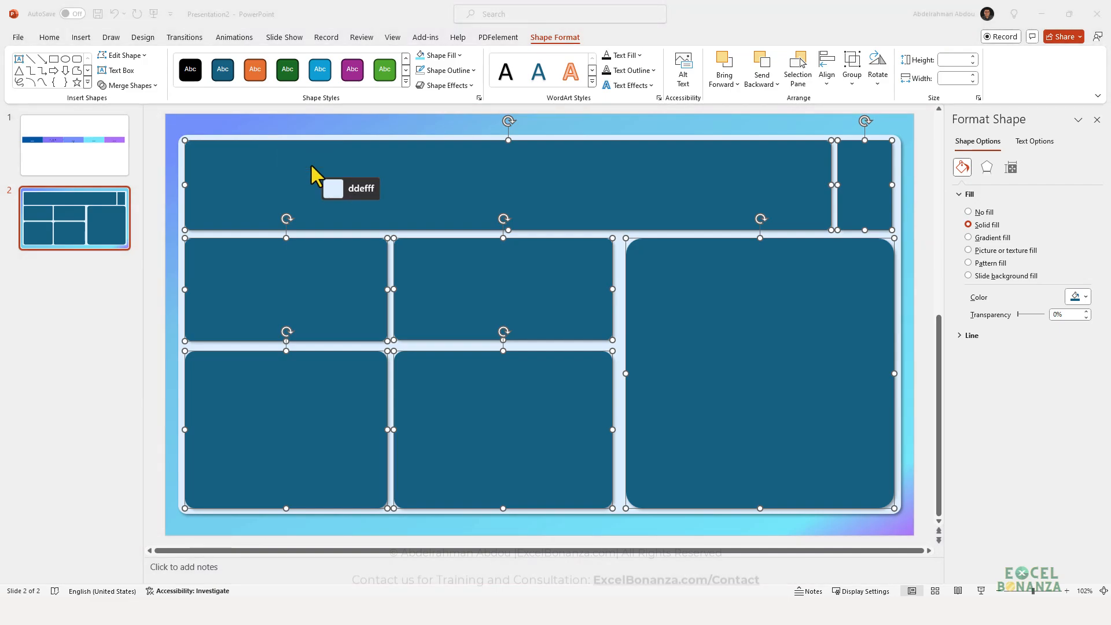
left_click(302, 233)
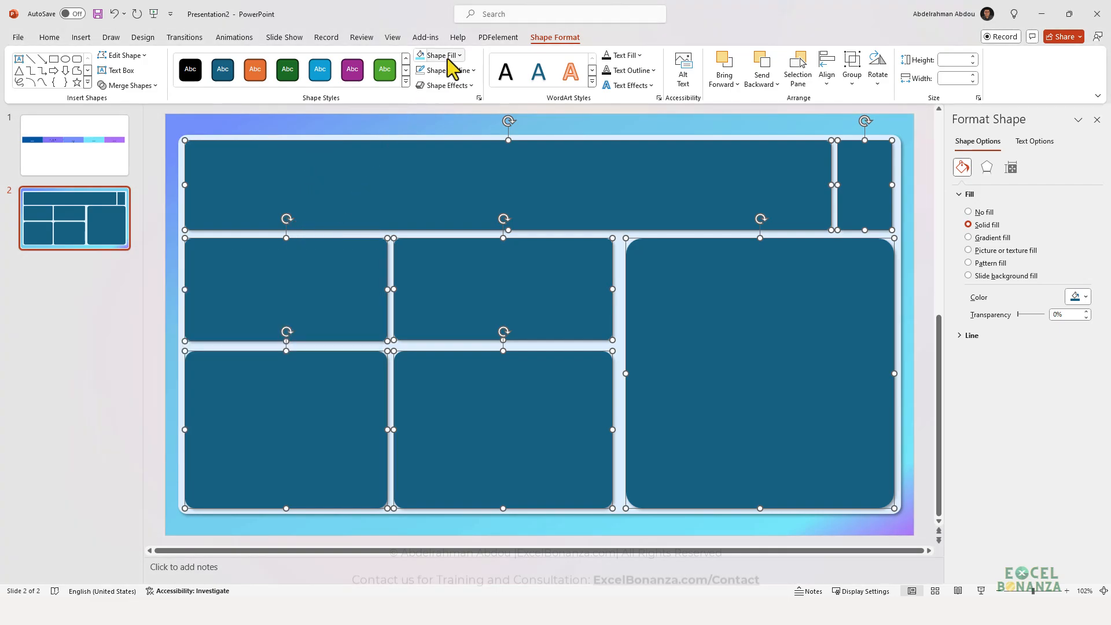
Step: Fill the seven placeholder boxes with the custom colour #D7E8F8 and deselect them
left_click(452, 56)
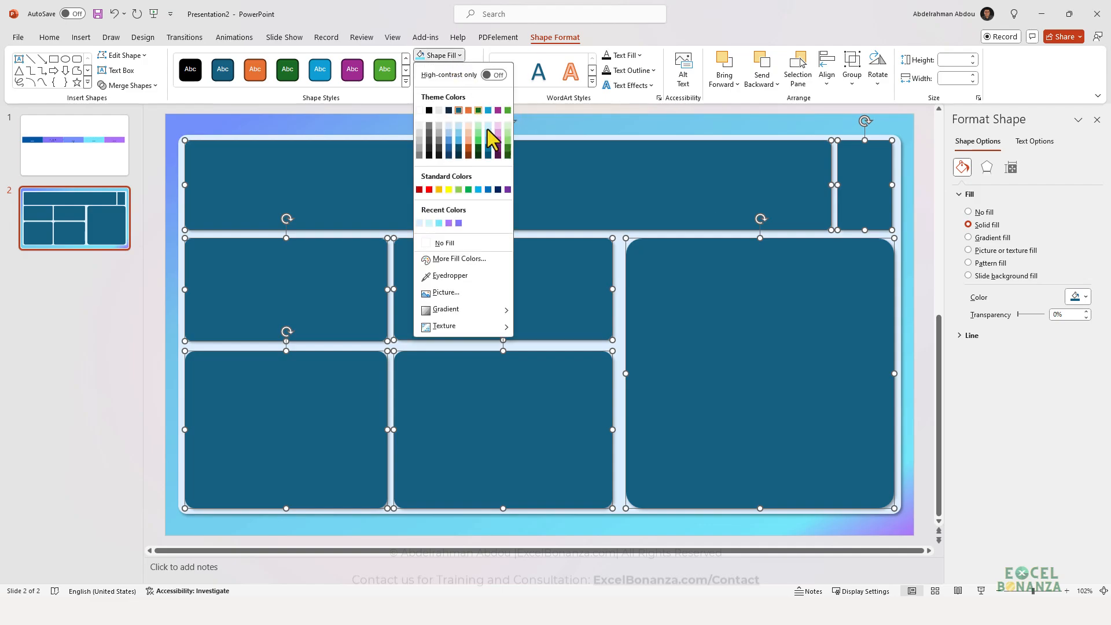
mouse_move(460, 300)
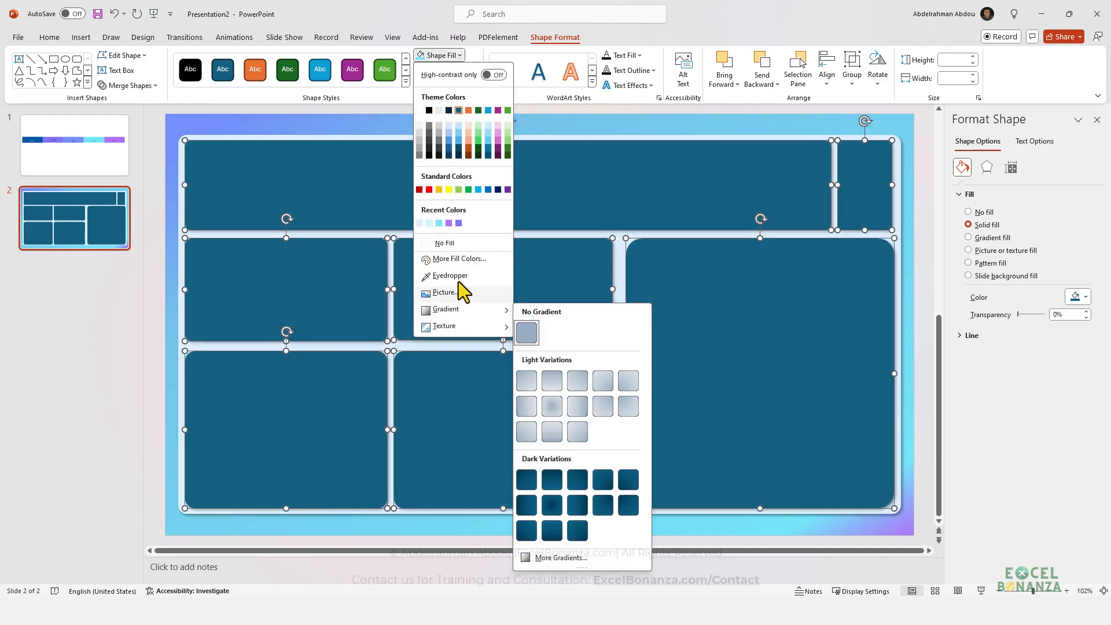
left_click(458, 259)
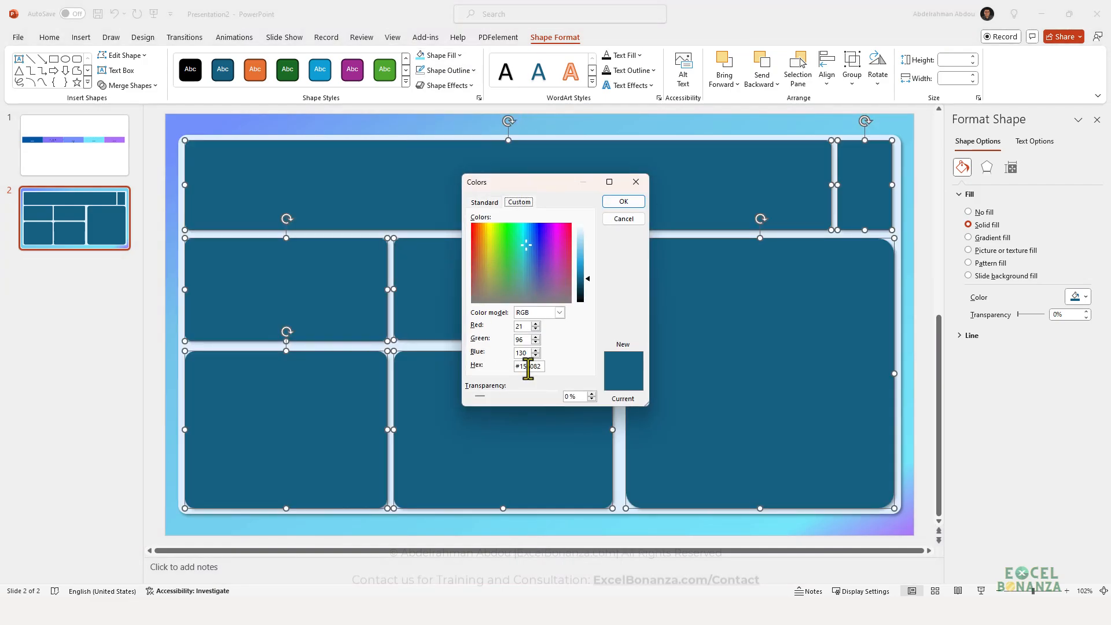
type("#D7E8F8")
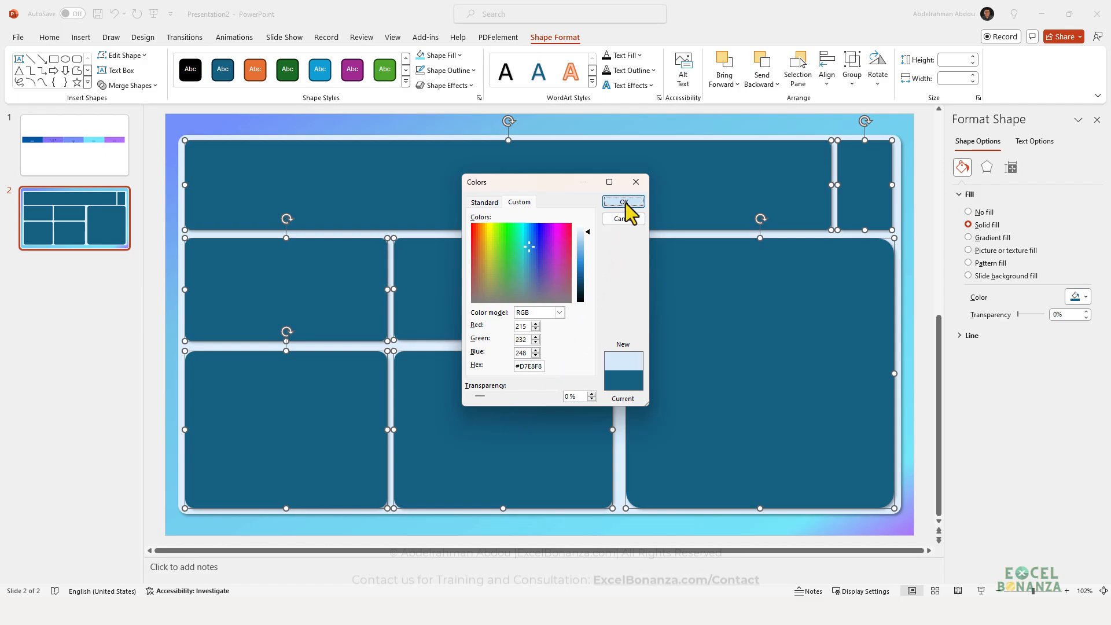
left_click(623, 202)
left_click(113, 325)
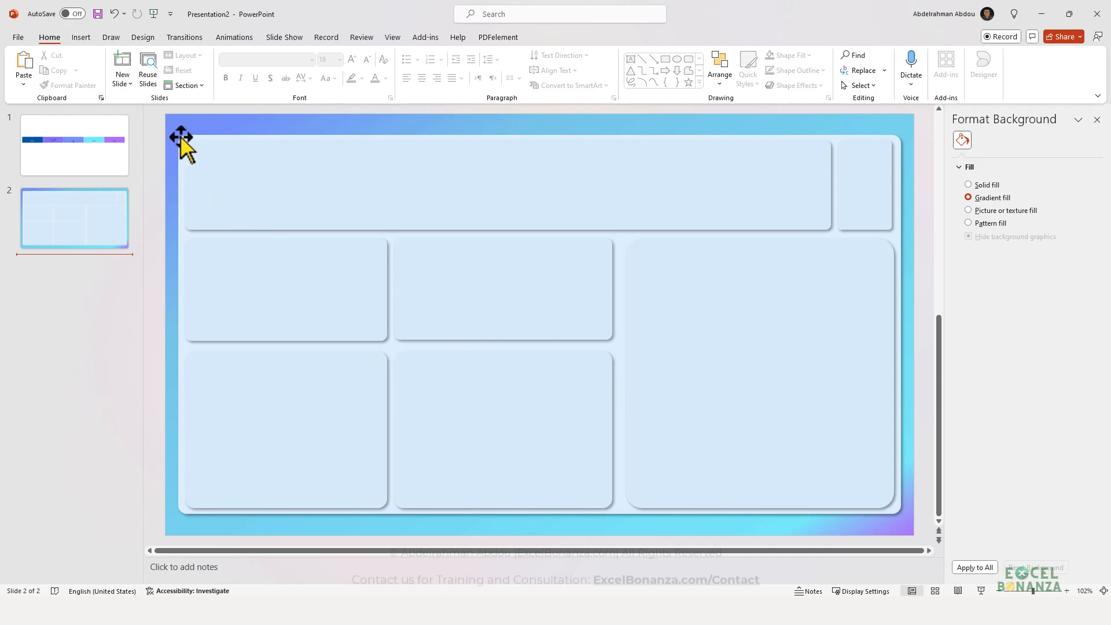
left_click(908, 207)
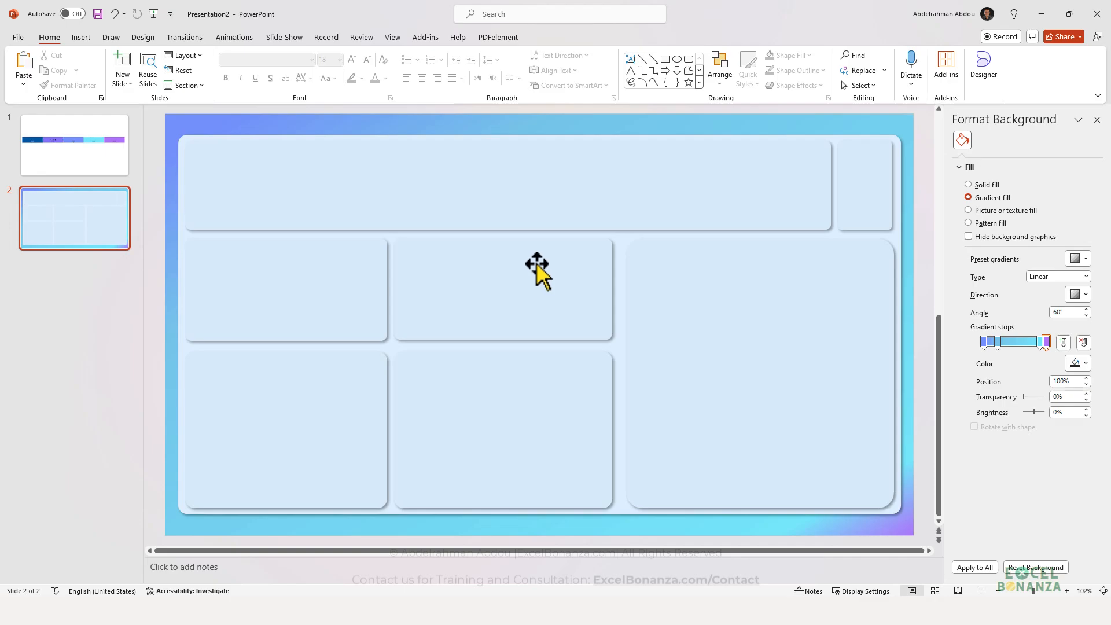
Step: Export only the current slide as a JPEG image named BG into the Filming folder
key("F12")
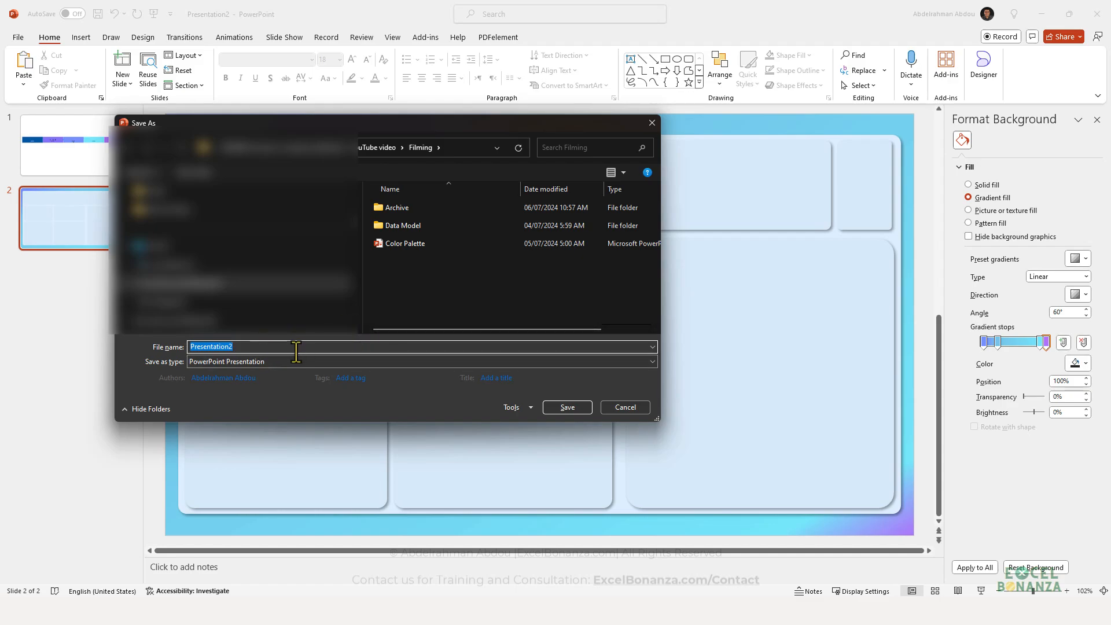
type("BG")
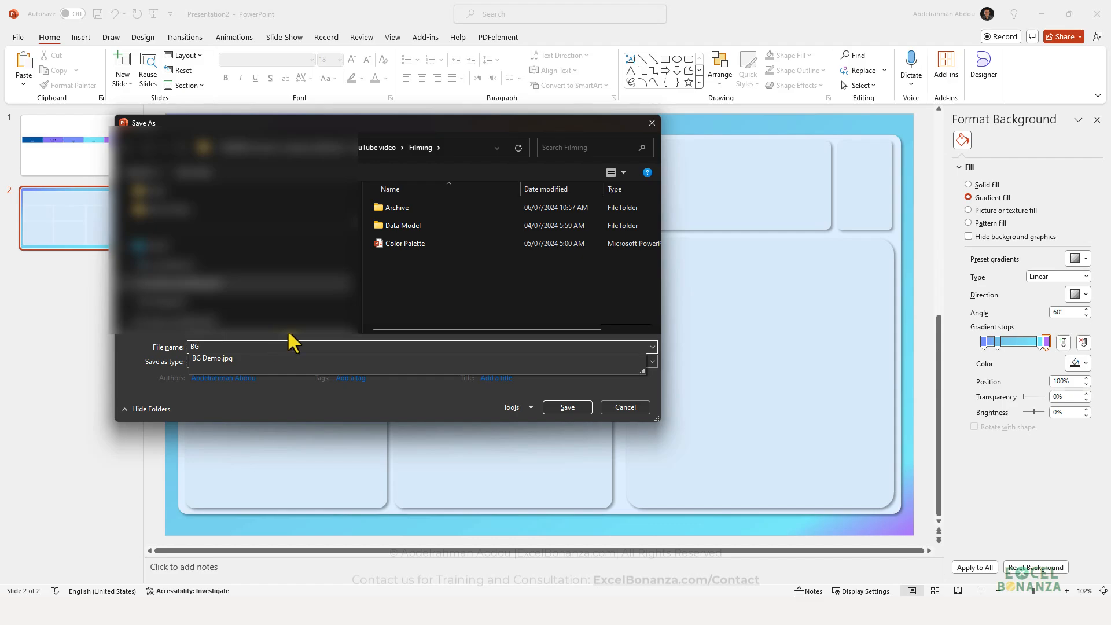
left_click(446, 311)
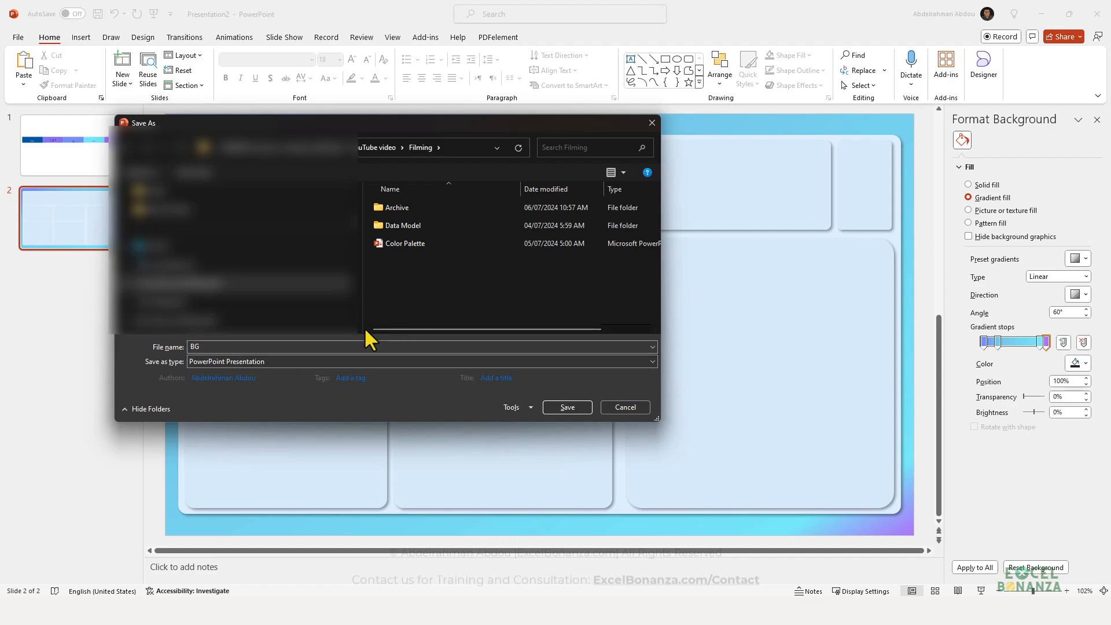
left_click(278, 361)
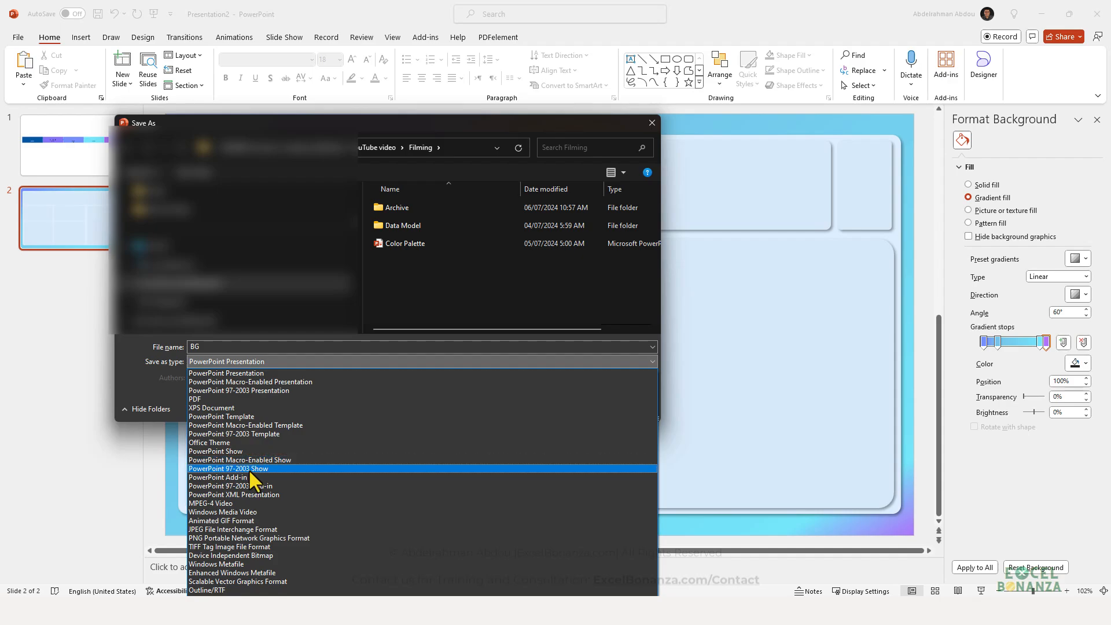
left_click(244, 529)
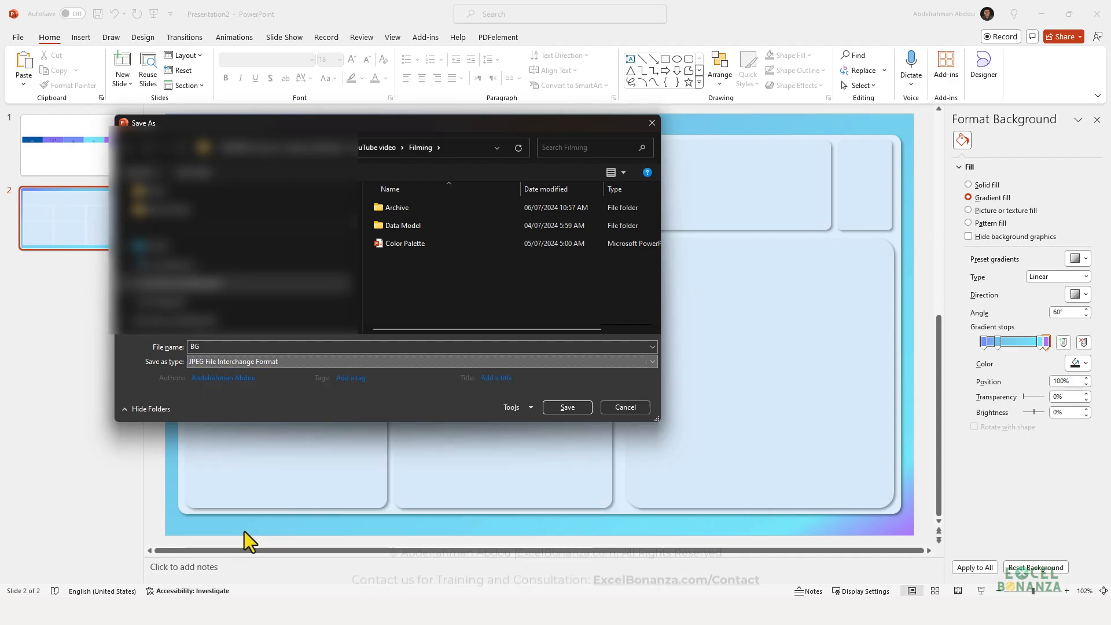
left_click(567, 407)
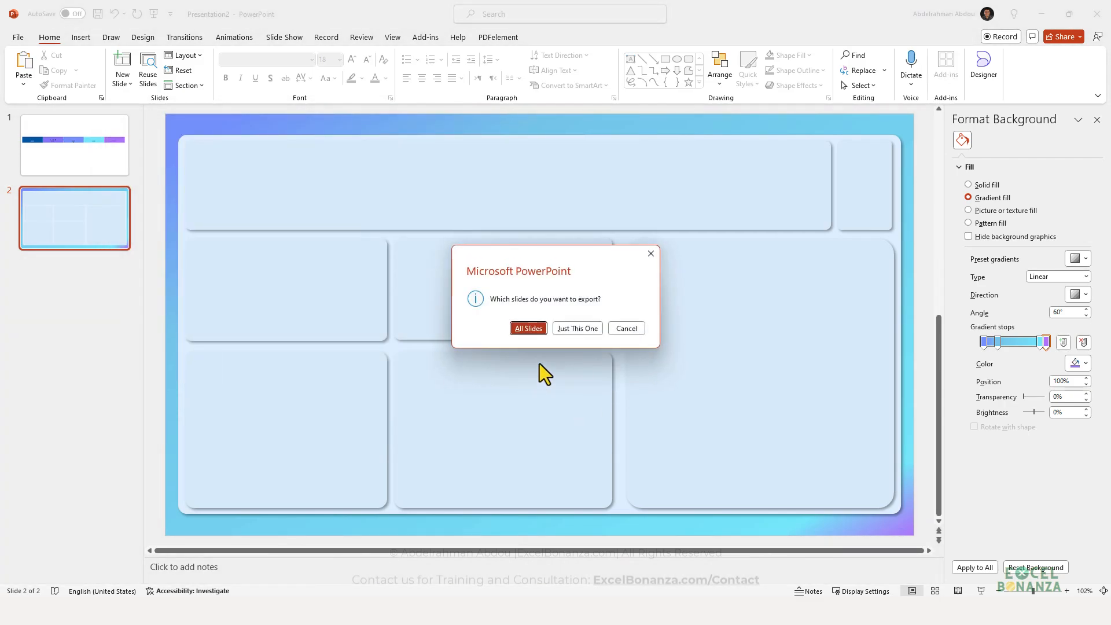
left_click(578, 328)
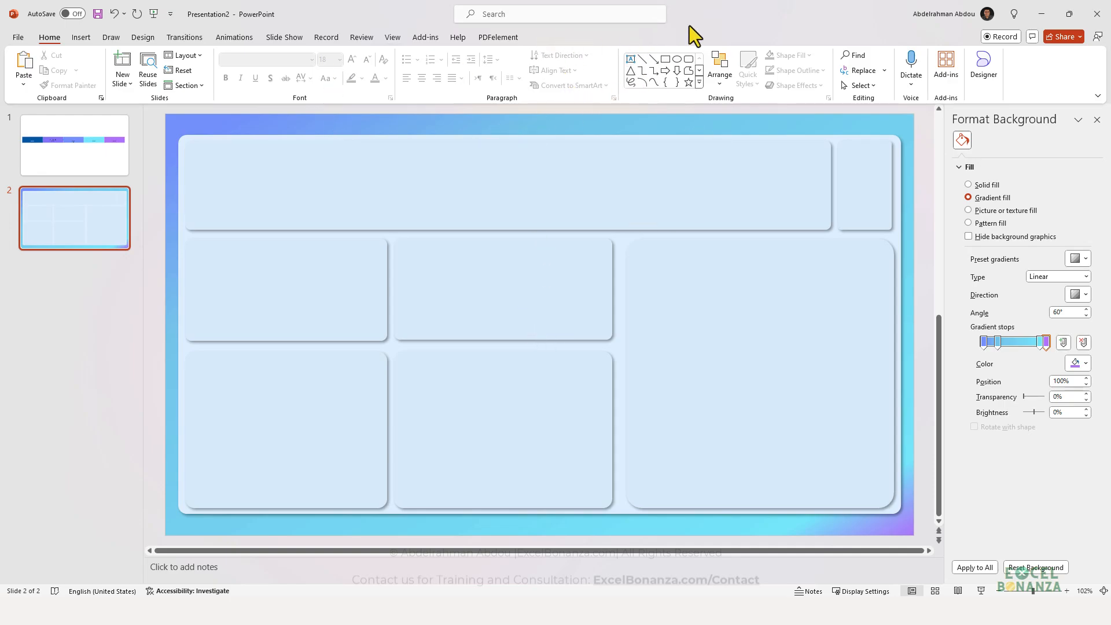
left_click_drag(689, 26, 717, 46)
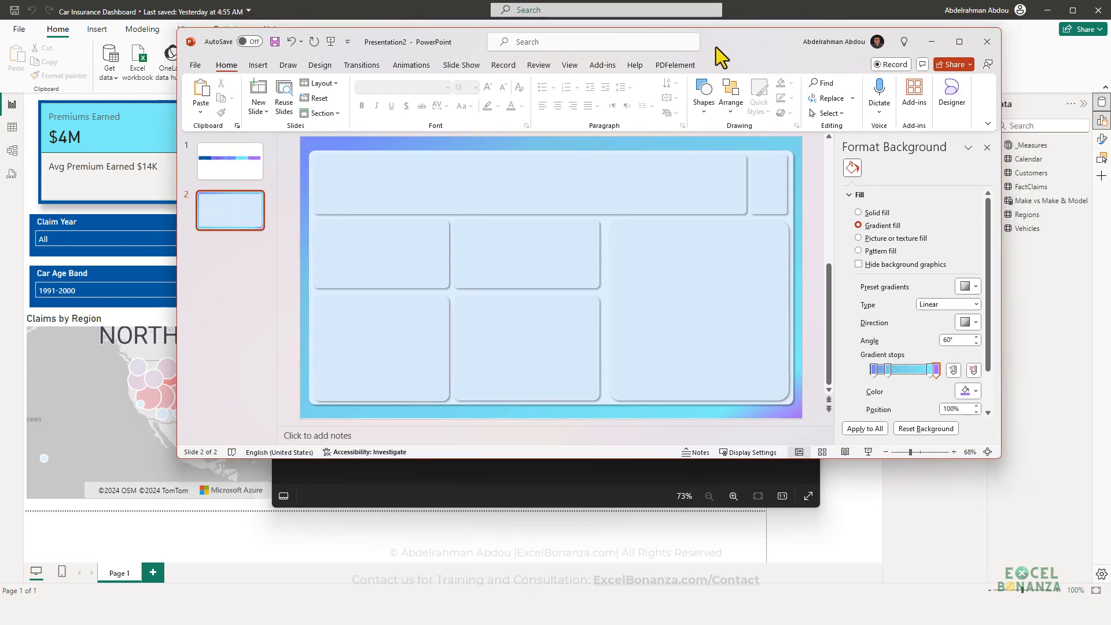
double_click(716, 47)
left_click(72, 152)
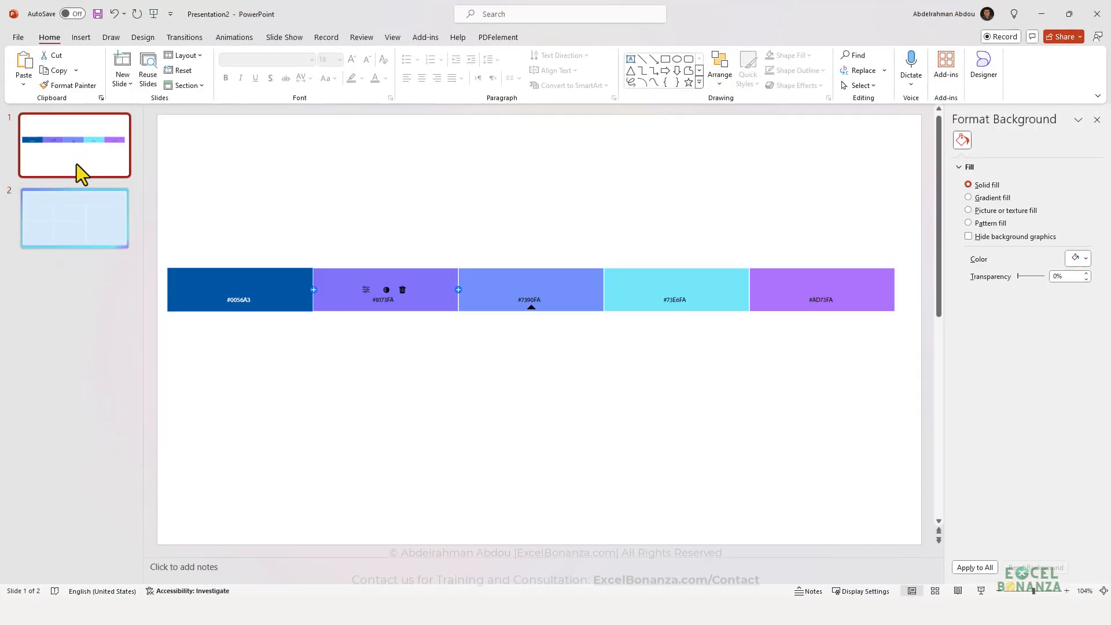
left_click(78, 214)
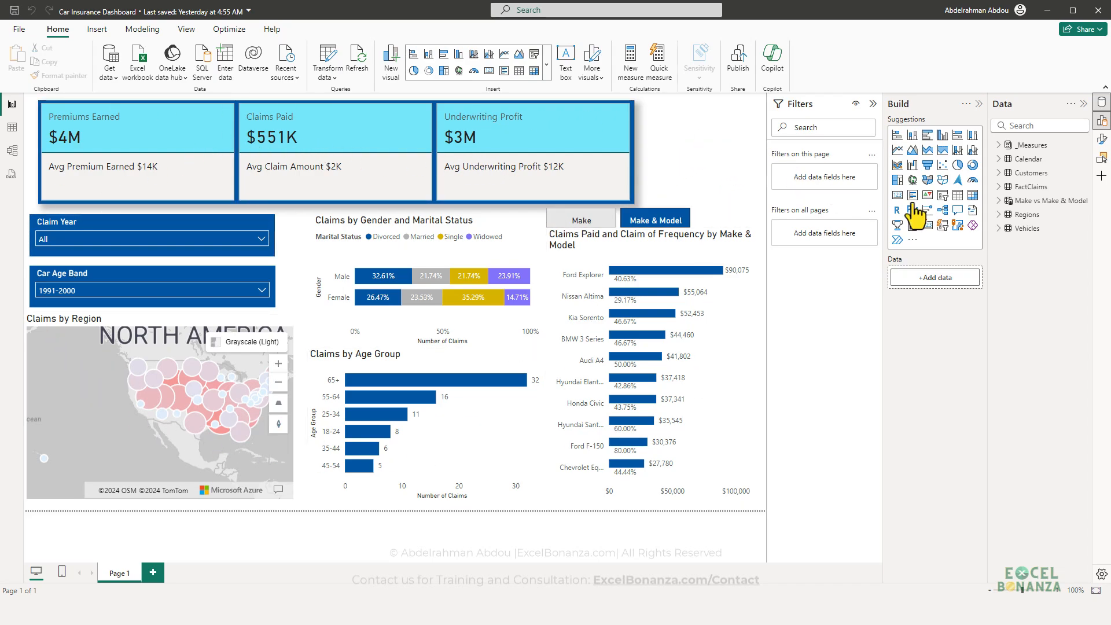
Step: In Power BI, set the exported BG image as the canvas background of Page 1
left_click(1101, 142)
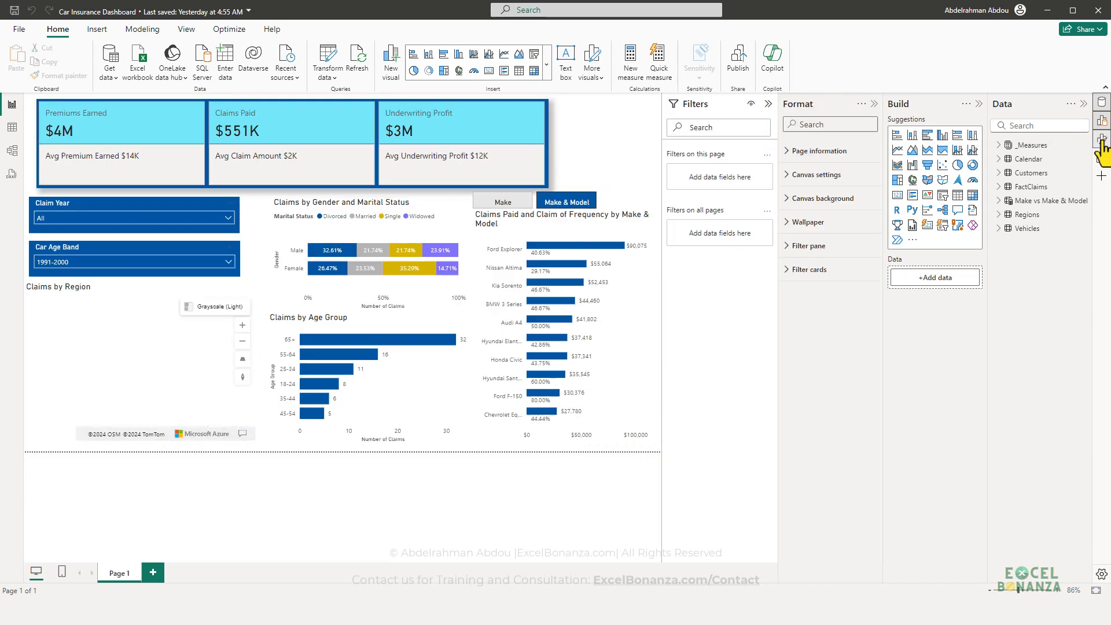
left_click(819, 199)
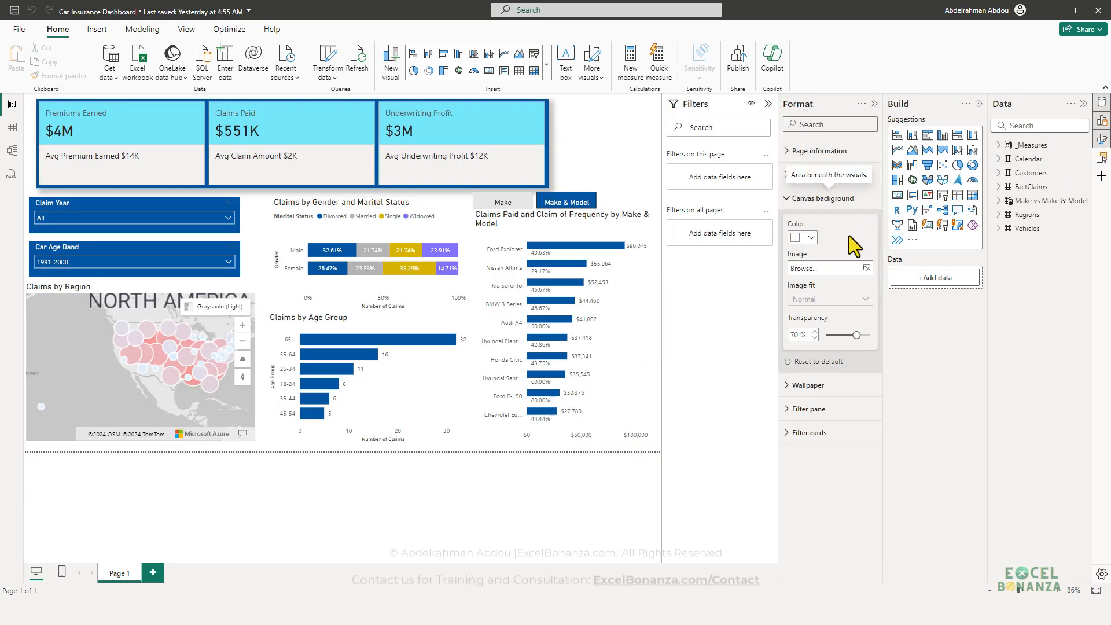
left_click(866, 268)
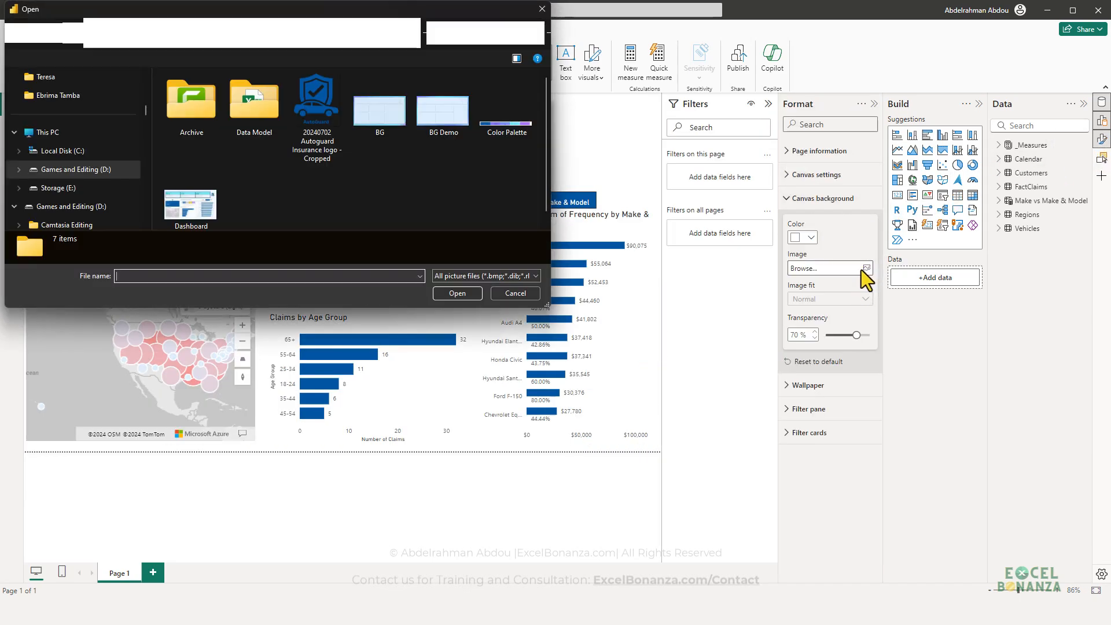
double_click(363, 118)
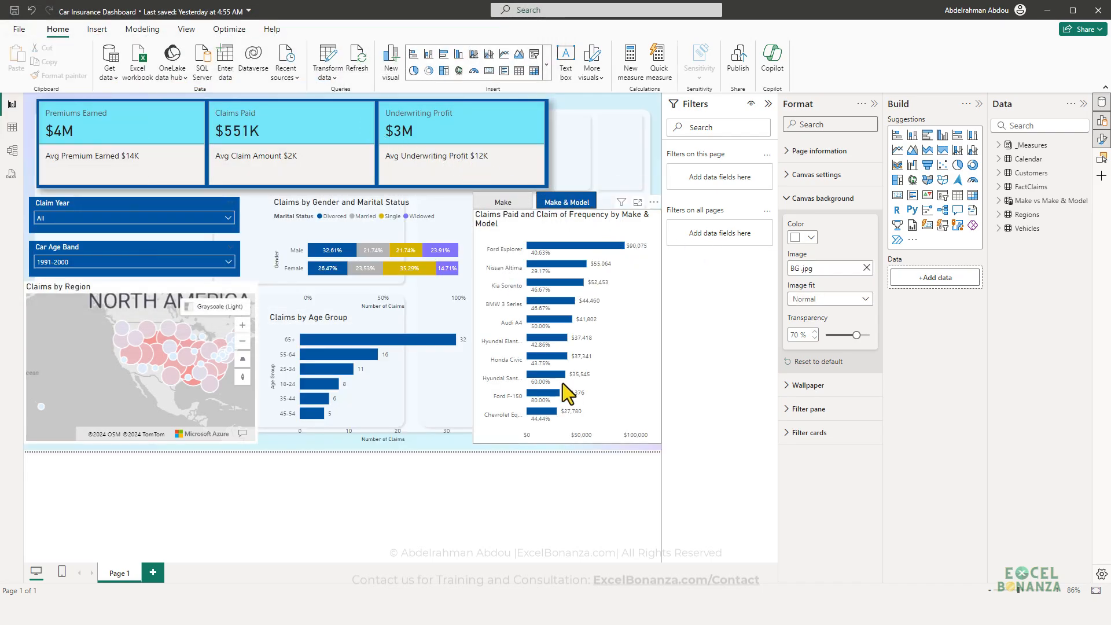
Step: Shrink the make and model chart to about 357 wide by 418 high, fit it into the large placeholder, and disable its background
left_click(639, 390)
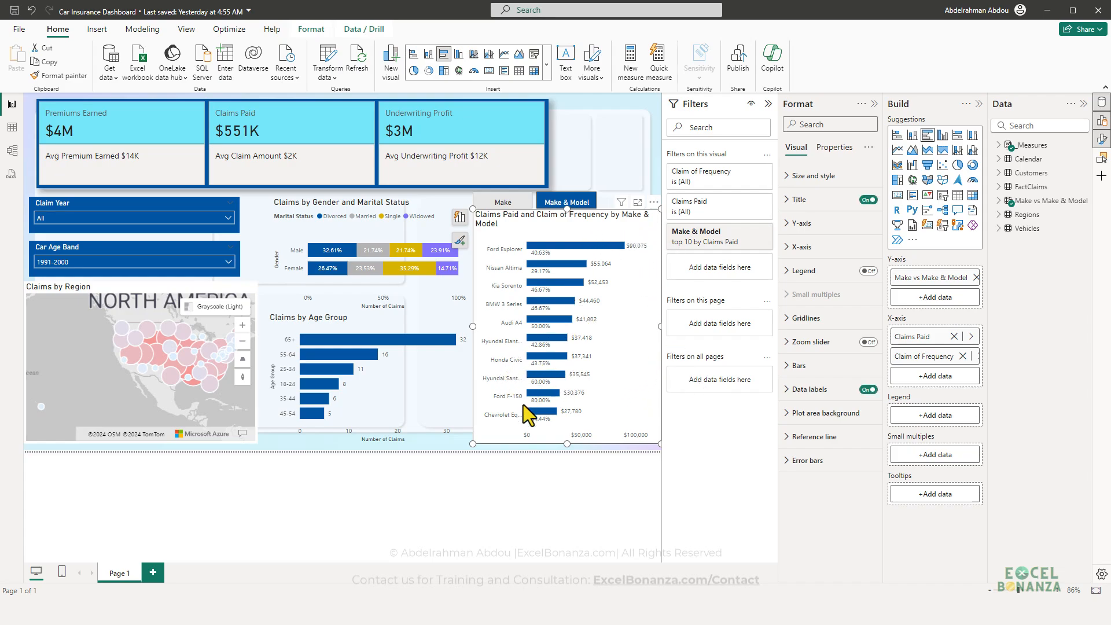
left_click_drag(471, 444, 505, 409)
left_click_drag(513, 353, 471, 360)
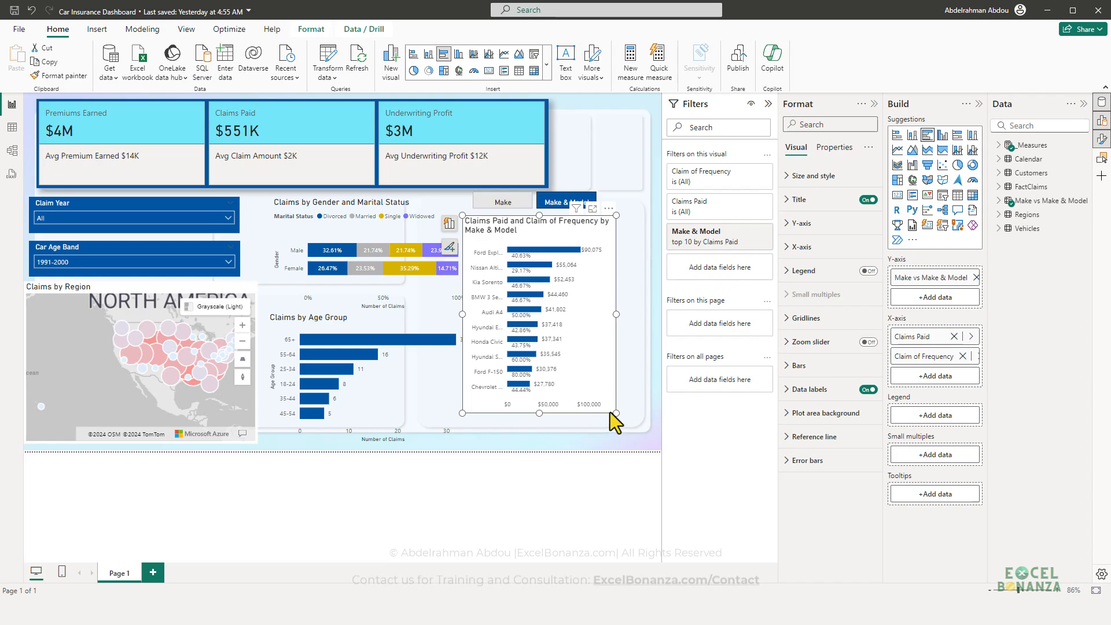
left_click_drag(610, 413, 640, 424)
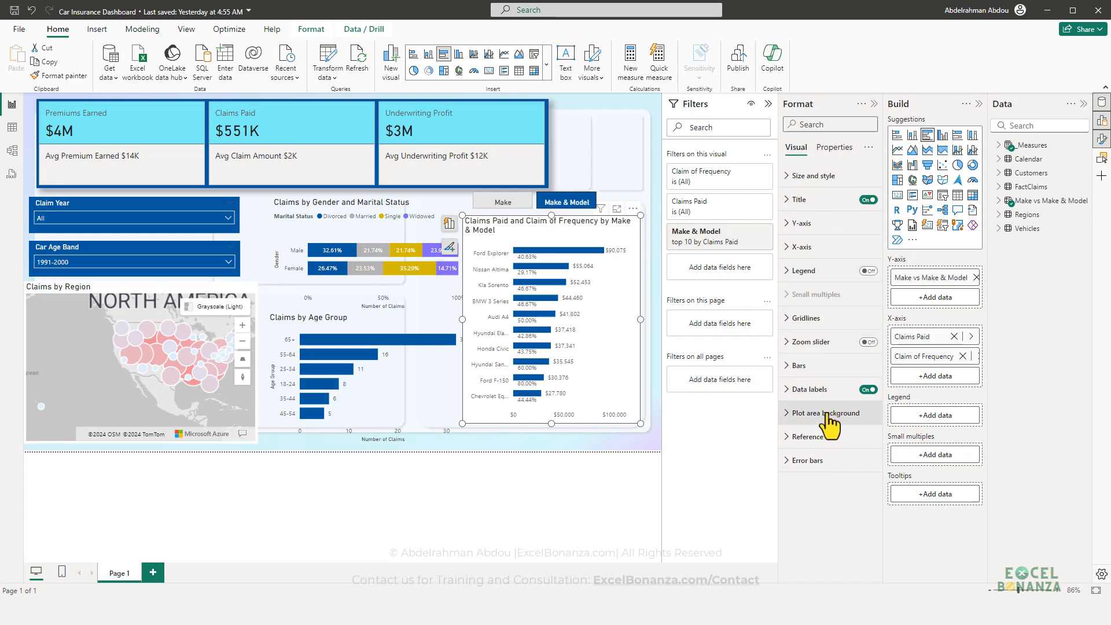
left_click(833, 176)
left_click(831, 394)
left_click(864, 396)
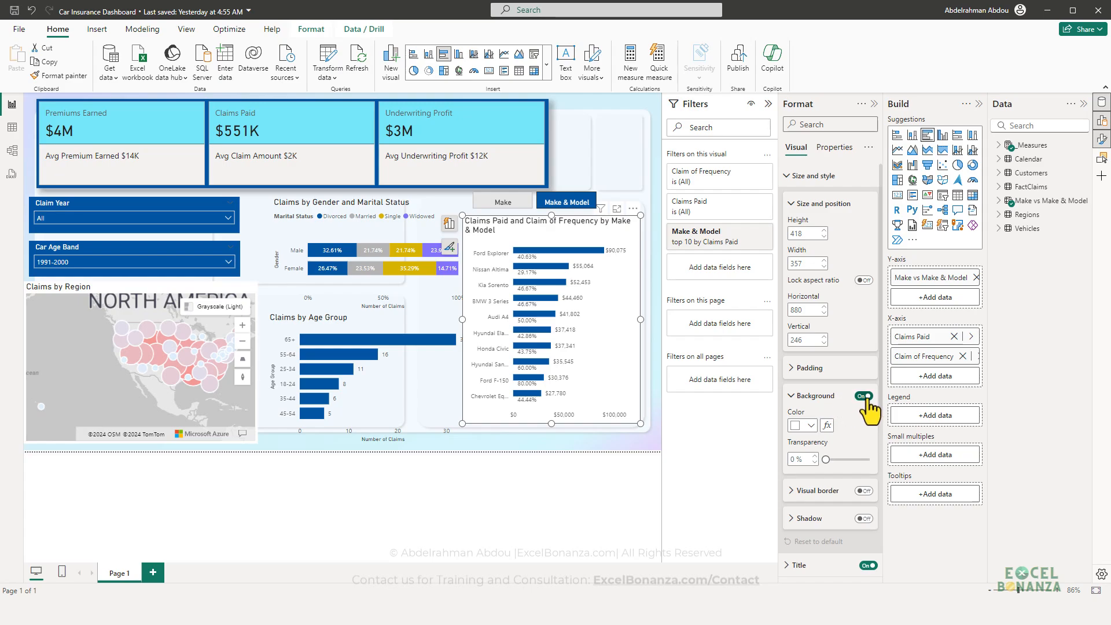
Step: Shrink the Claims by Age Group chart and the Claims by Region map into their placeholders, making the map about 335 by 254
left_click_drag(430, 391, 402, 391)
left_click_drag(444, 443, 402, 422)
left_click(198, 404)
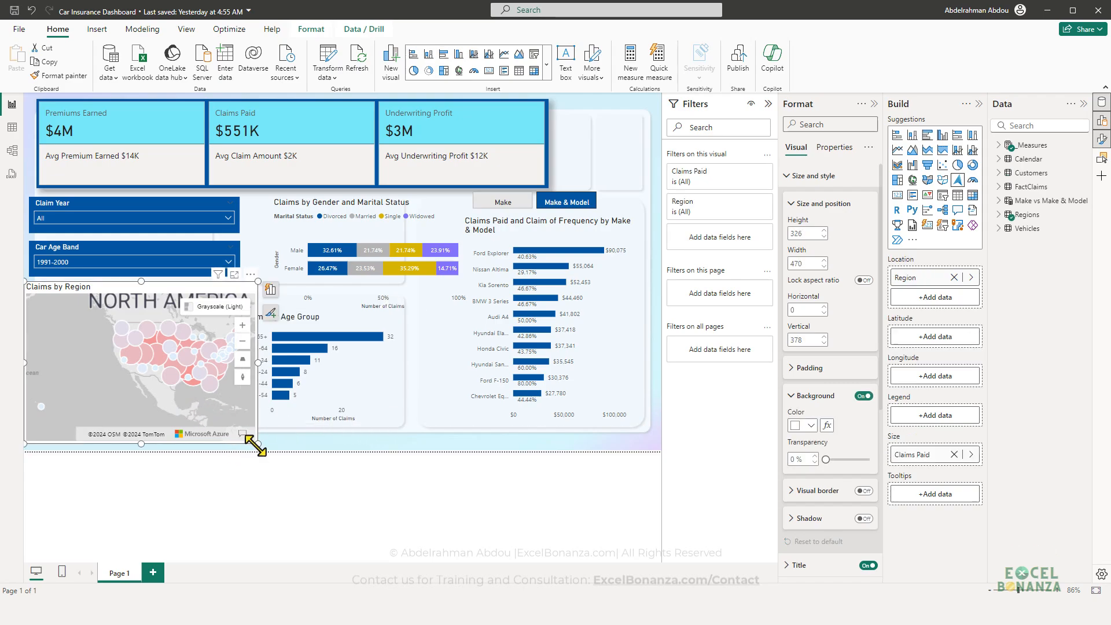
left_click_drag(258, 444, 210, 424)
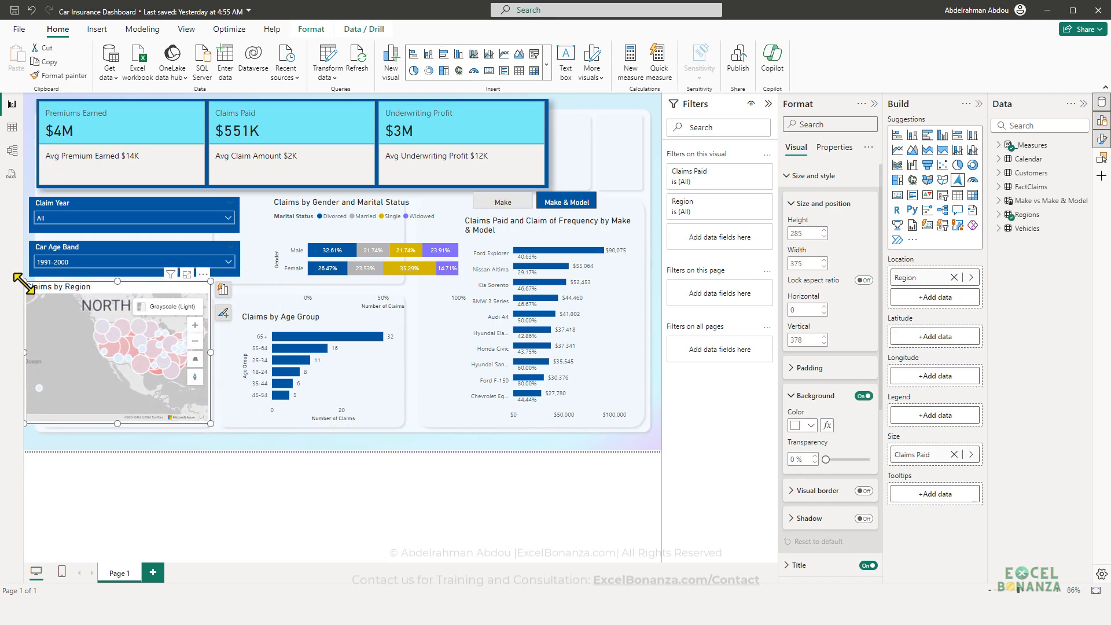
left_click_drag(25, 282, 47, 292)
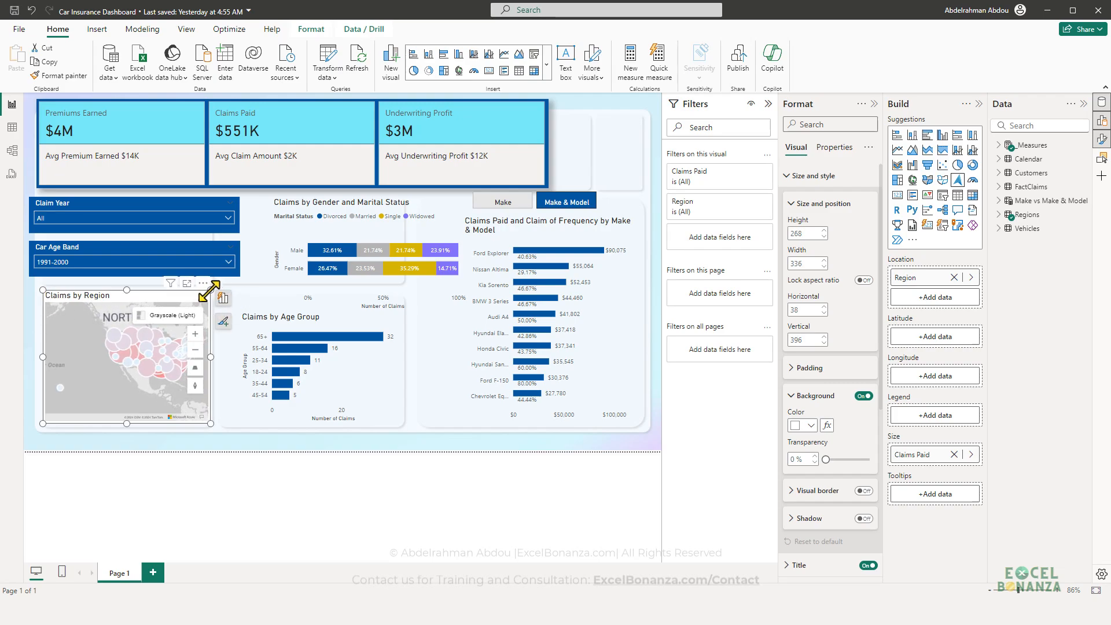
mouse_move(210, 290)
left_mouse_down()
mouse_move(200, 298)
mouse_move(210, 299)
left_mouse_up()
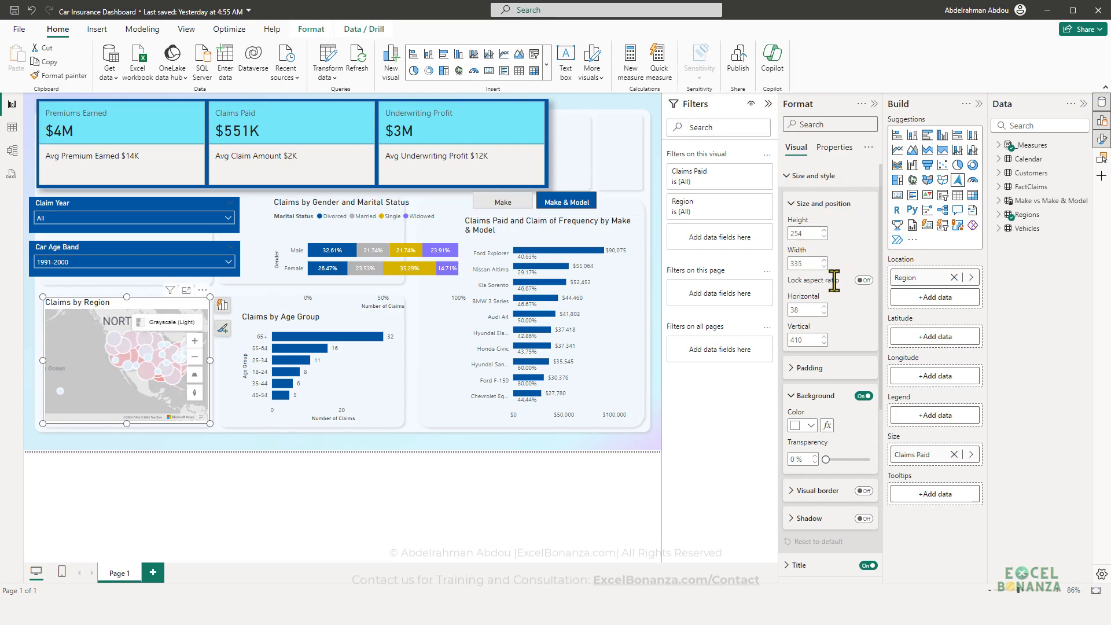
Step: Turn off the Claims by Region map's background and adjust the map to about 338 wide at horizontal position 34
left_click(863, 396)
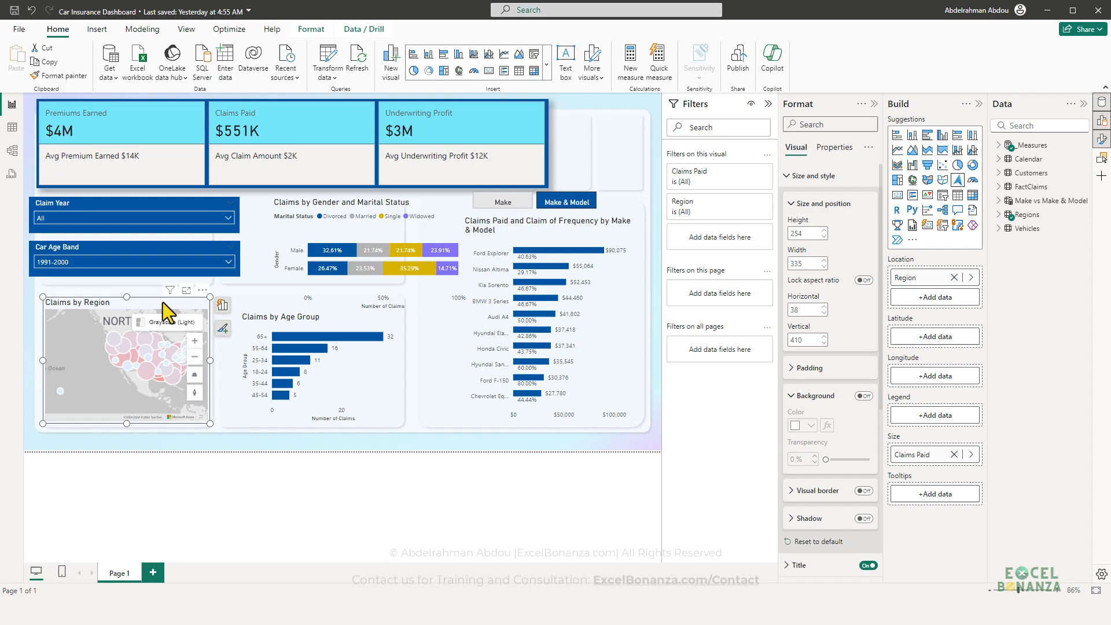
left_click(134, 436)
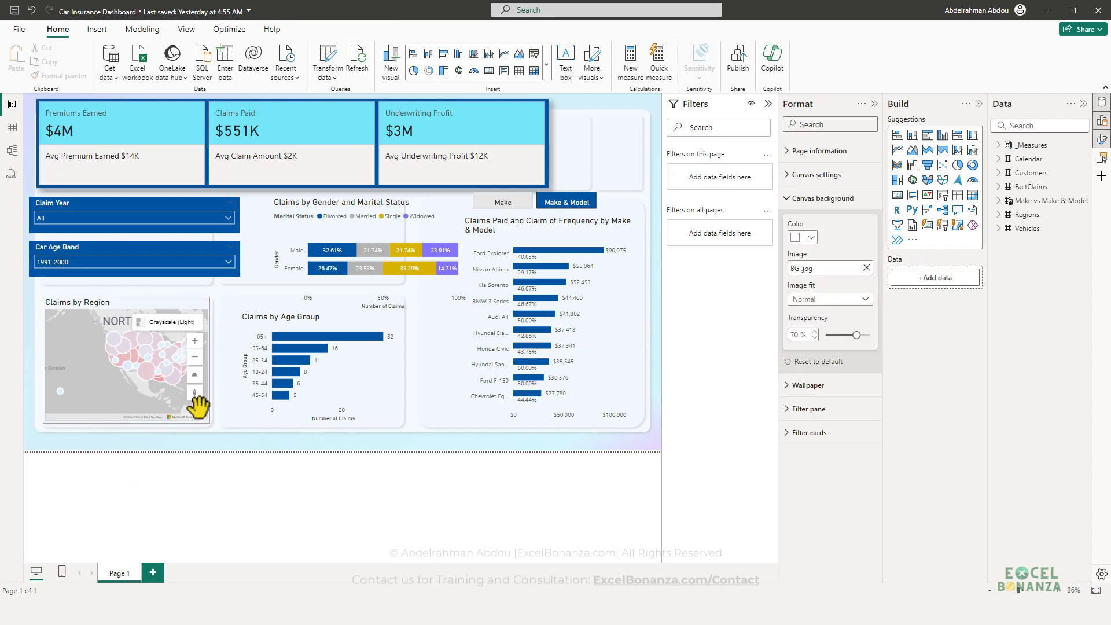
left_click_drag(193, 418, 196, 420)
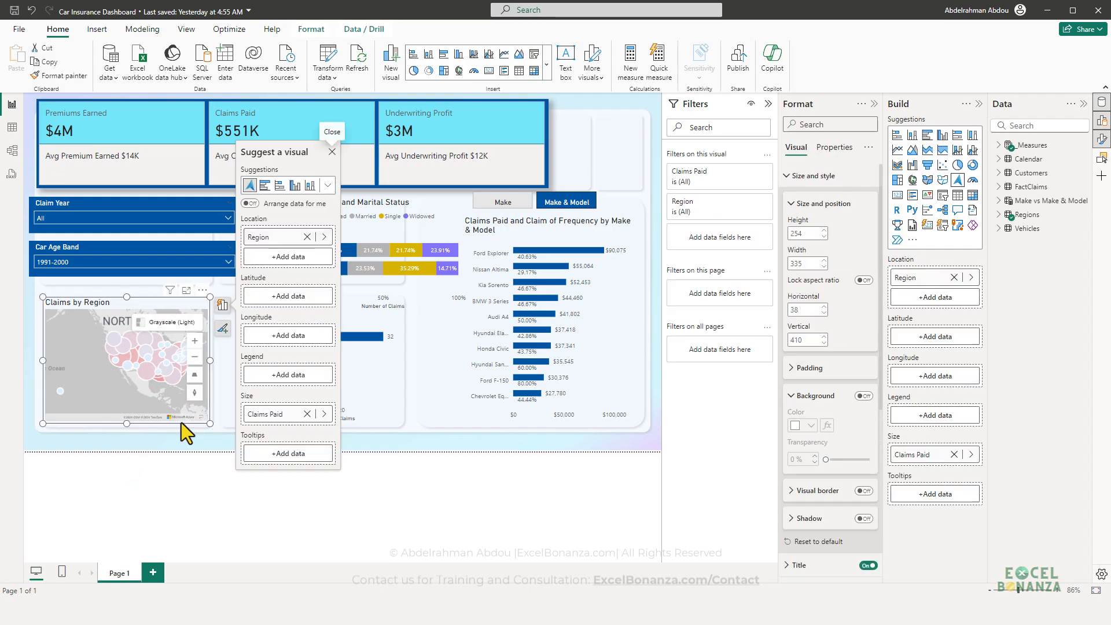
left_click(196, 427)
left_click(193, 424)
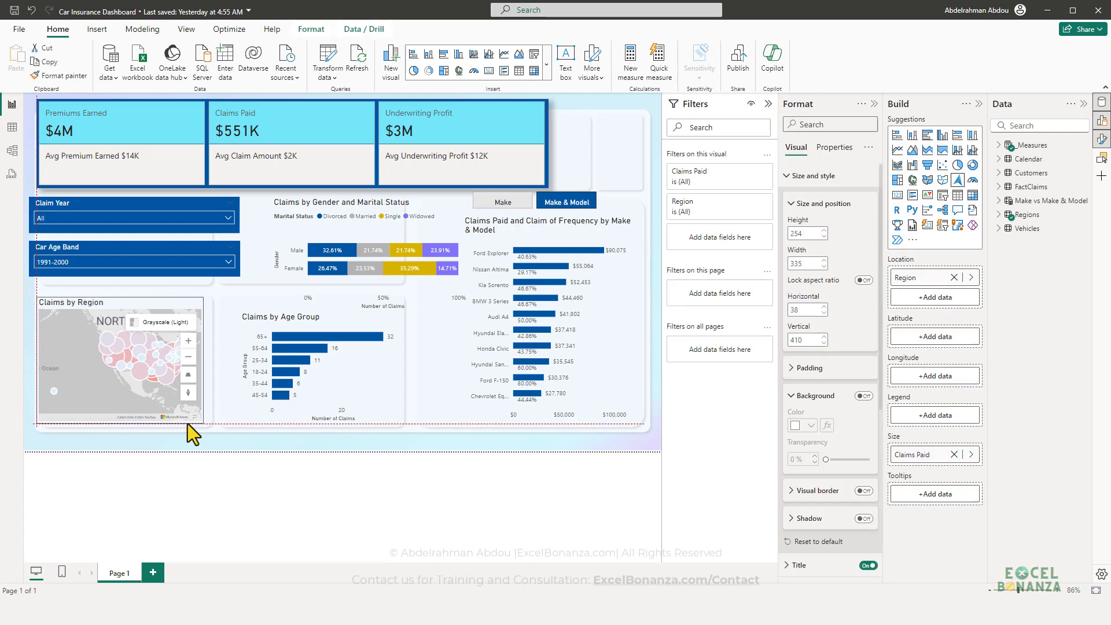
Step: Enlarge the Claims by Age Group chart to about 360 wide by 262 high and shift it within its placeholder
left_click(245, 415)
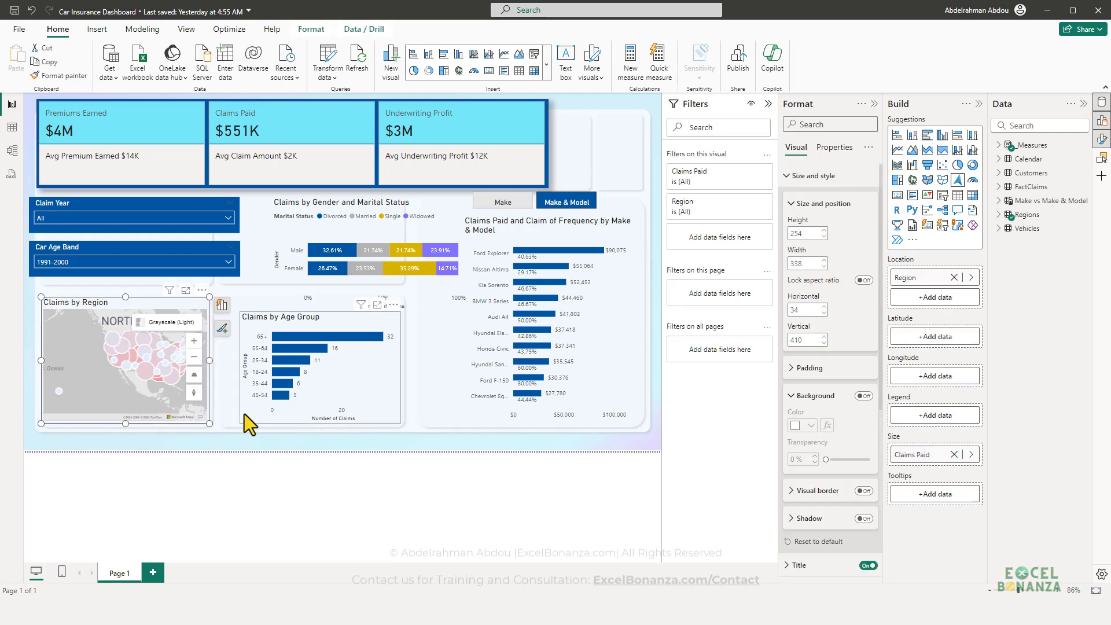
left_click_drag(241, 312, 224, 295)
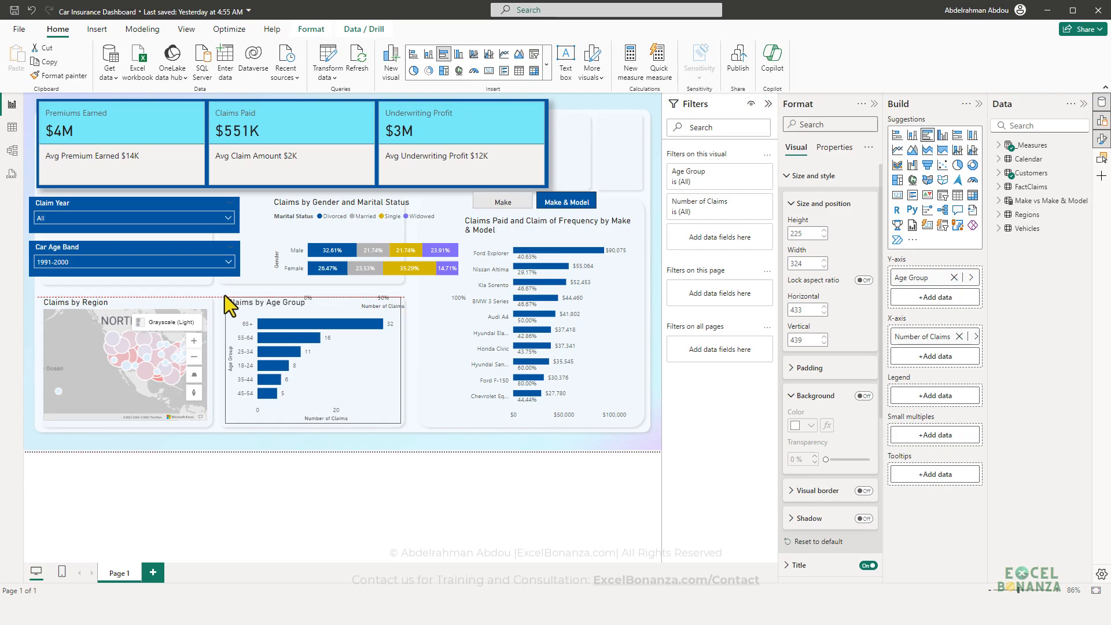
mouse_move(308, 317)
left_mouse_down()
mouse_move(315, 311)
mouse_move(320, 332)
left_mouse_up()
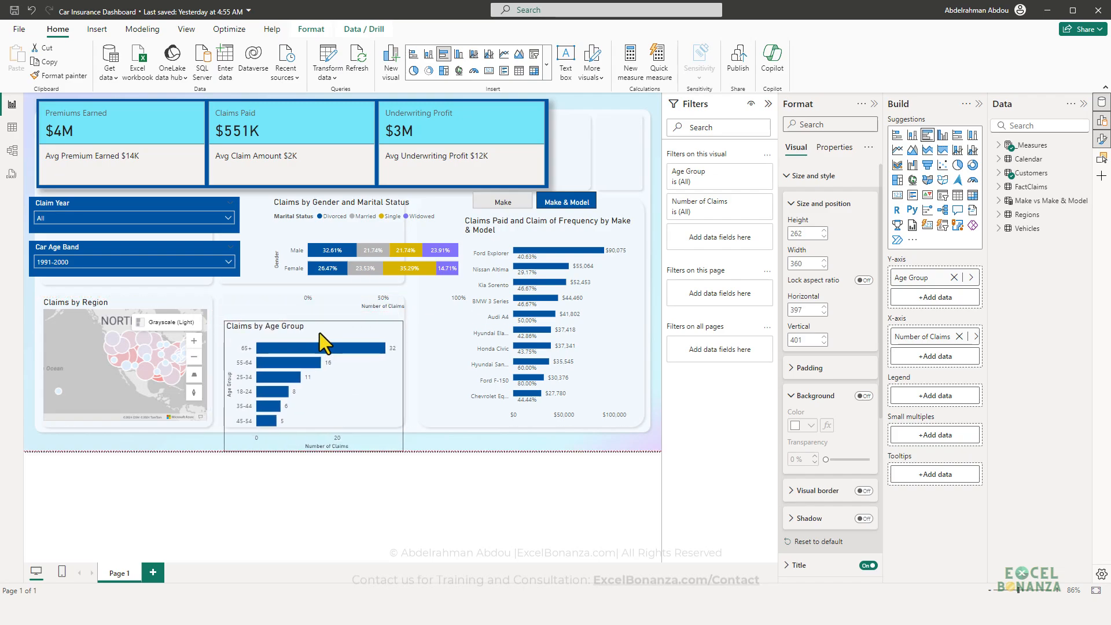
Step: Hide the x-axis values and title of the Claims by Gender and Marital Status chart and shrink the chart into its placeholder
left_click(359, 289)
left_click_drag(377, 293, 367, 259)
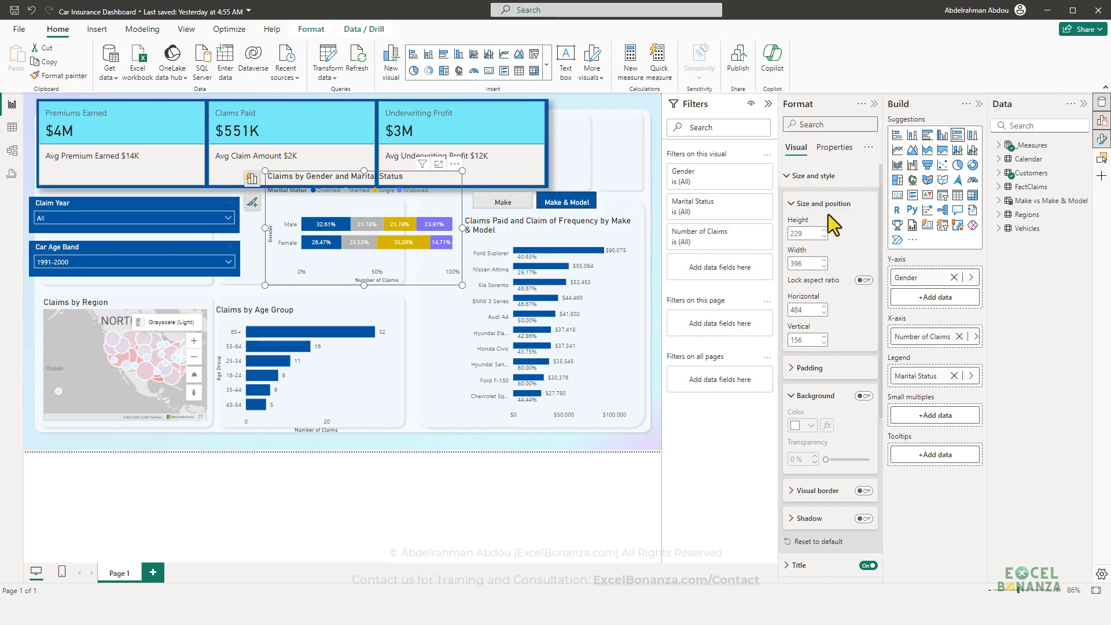
scroll(830, 281, "down", 3)
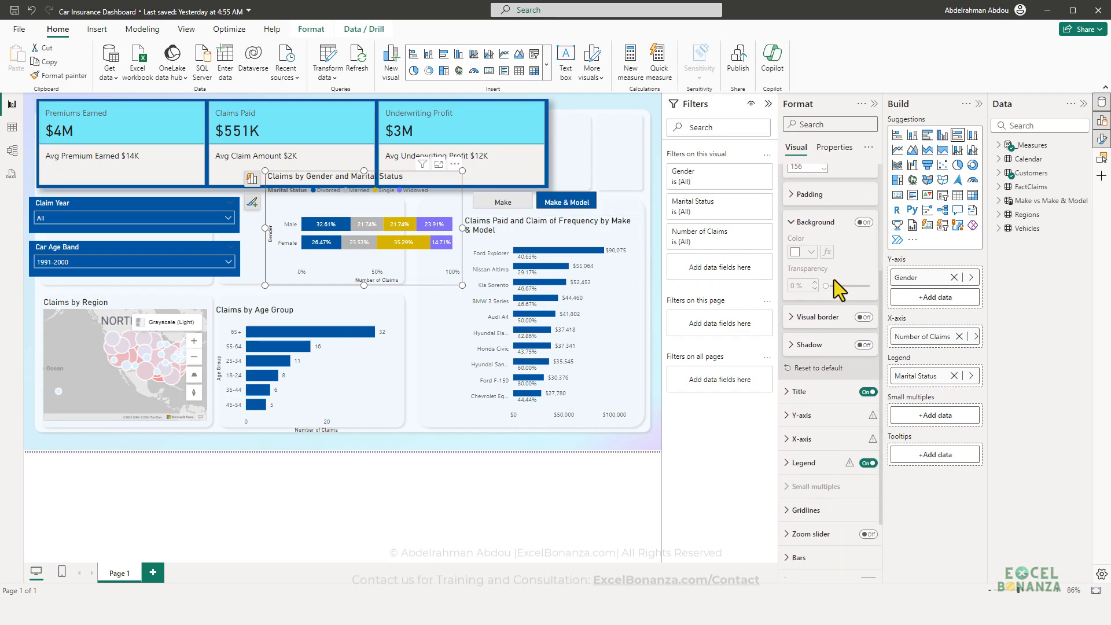
left_click(818, 444)
scroll(868, 446, "down", 2)
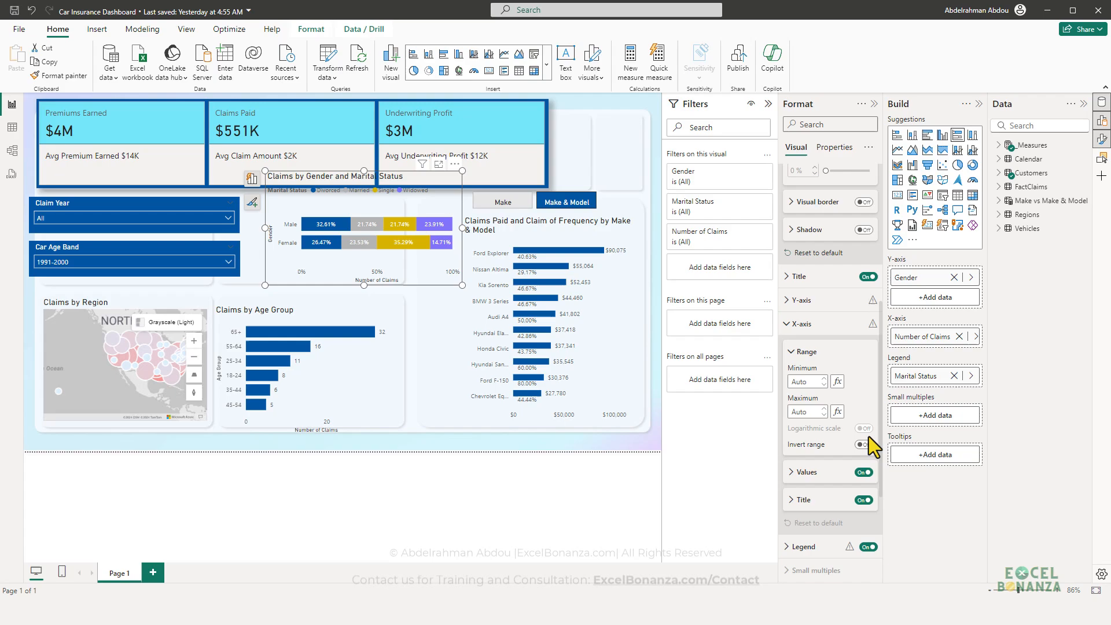
left_click(863, 472)
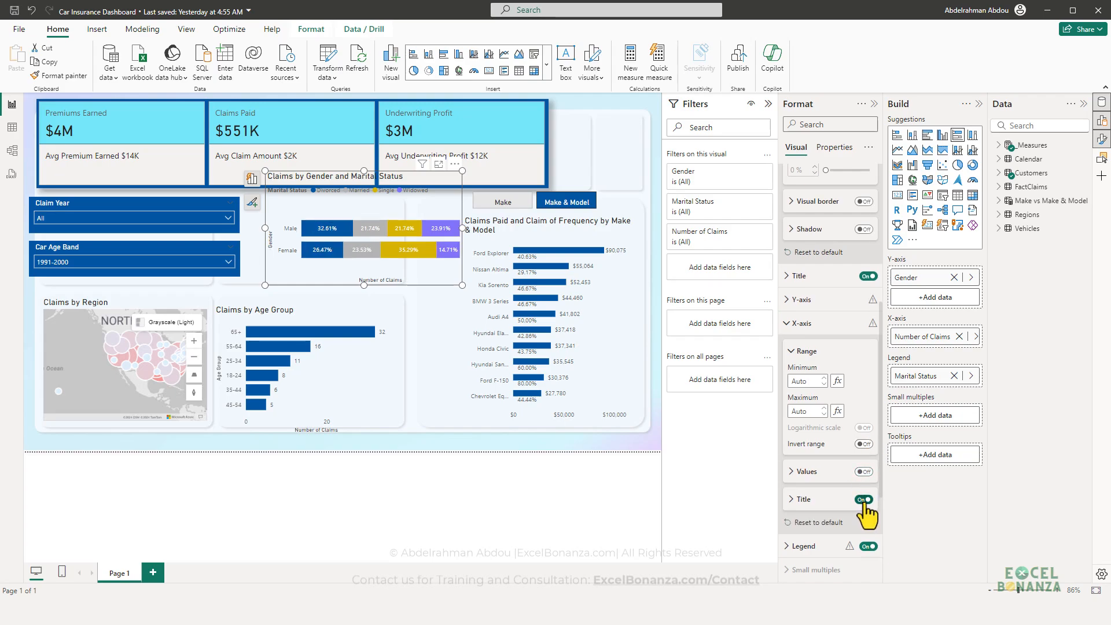
left_click(863, 500)
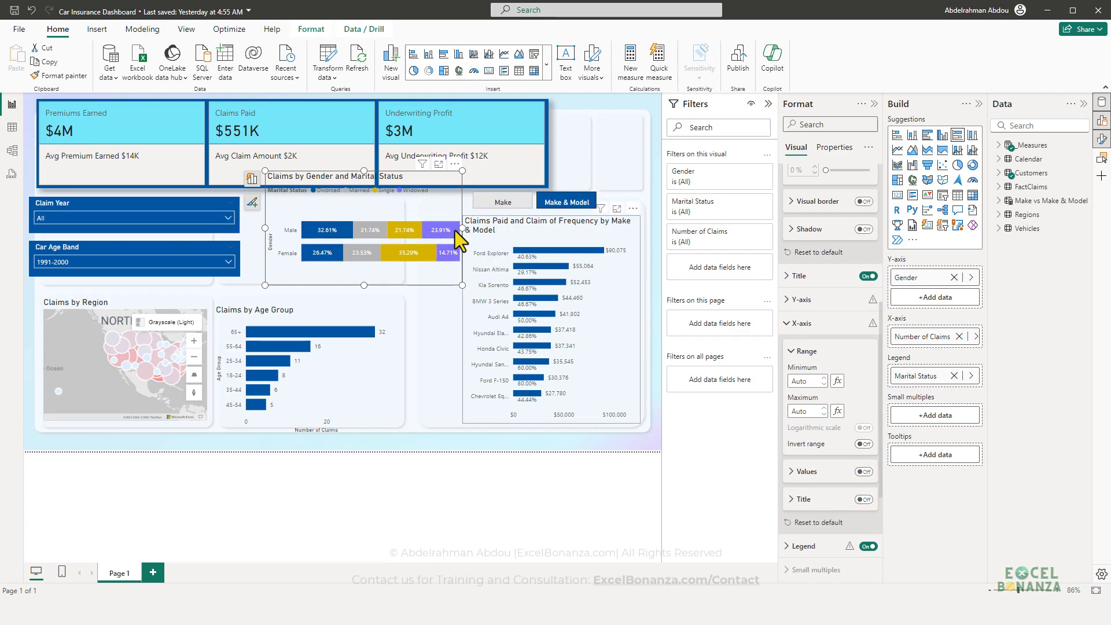
left_click_drag(268, 176, 243, 196)
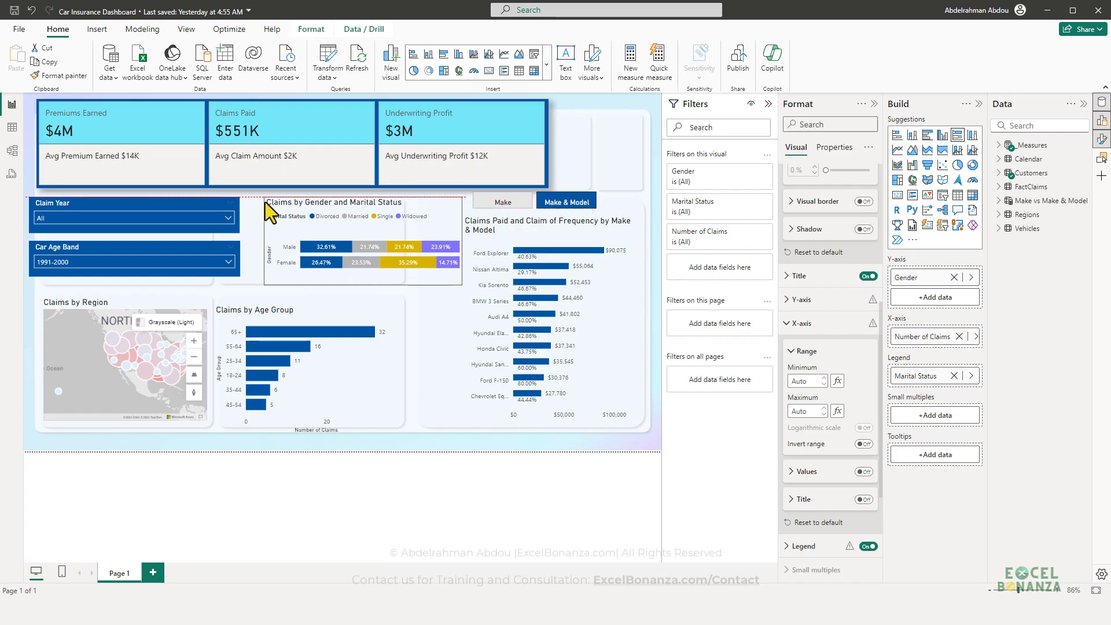
left_click_drag(409, 206, 405, 243)
Step: Resize the Car Age Band and Claim Year slicers to about 338 wide at horizontal position 34 and move both down into their placeholder
left_click(232, 270)
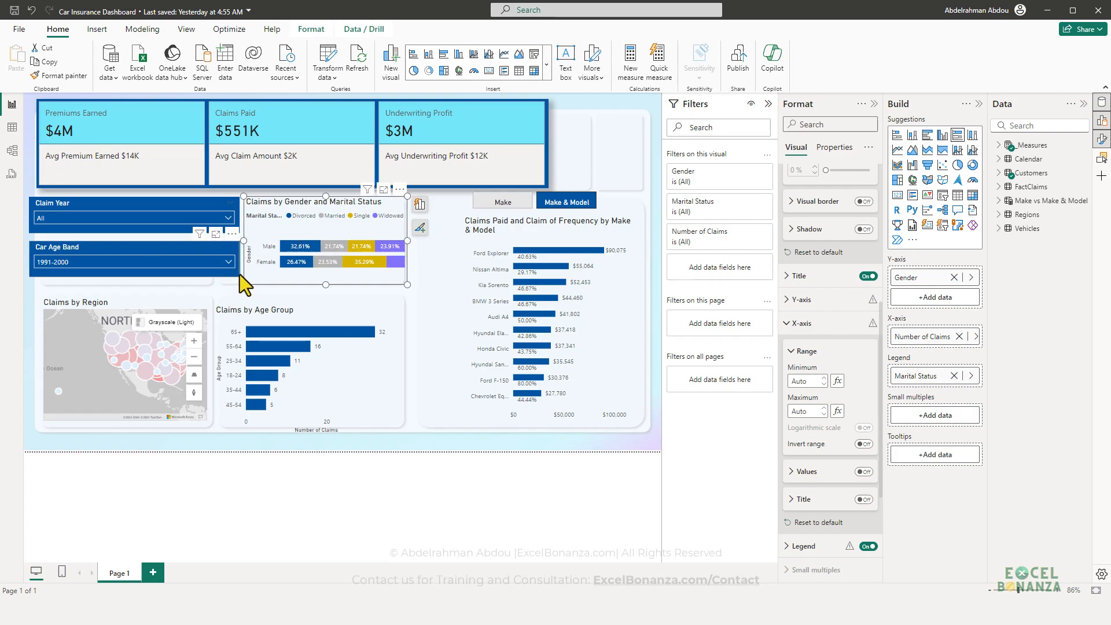
left_click_drag(239, 276, 192, 280)
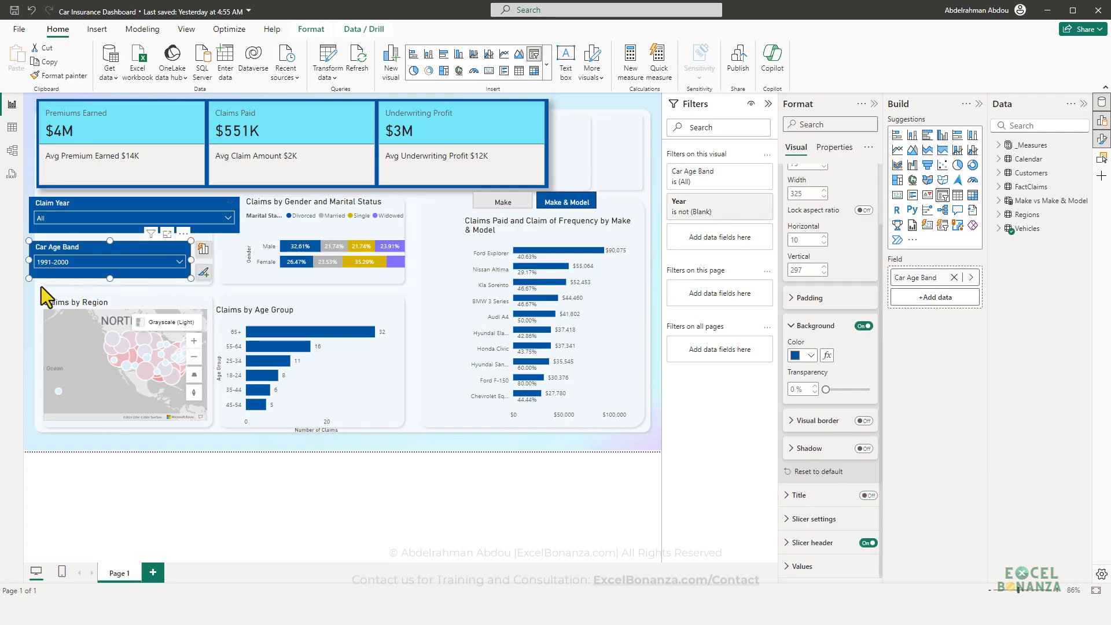
left_click_drag(29, 279, 43, 279)
left_click_drag(191, 280, 208, 283)
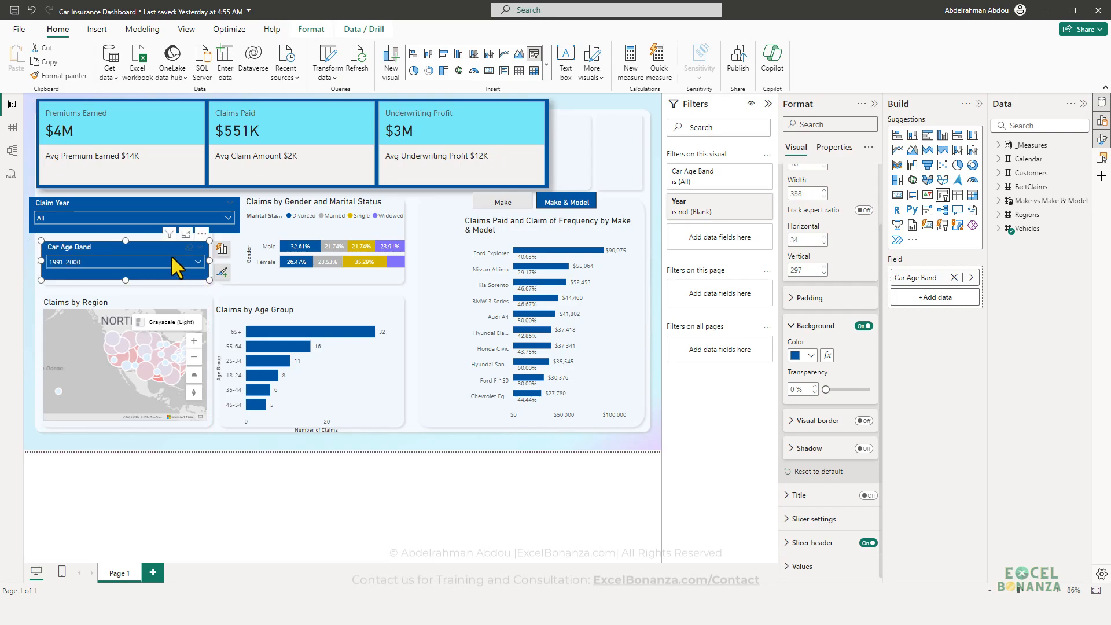
left_click_drag(155, 246, 155, 252)
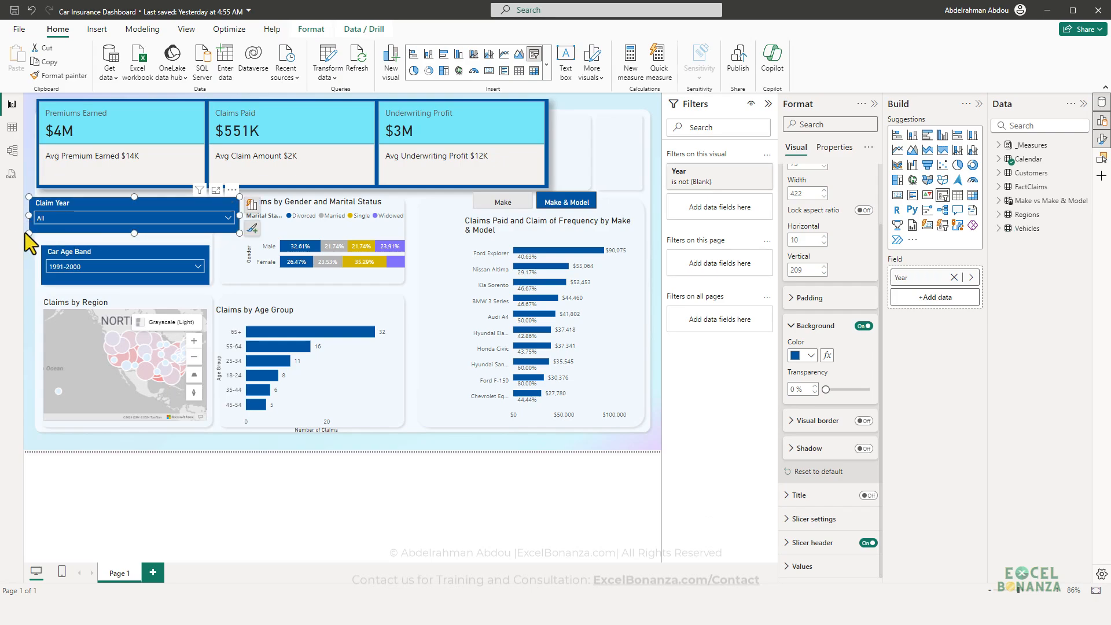
left_click(26, 232)
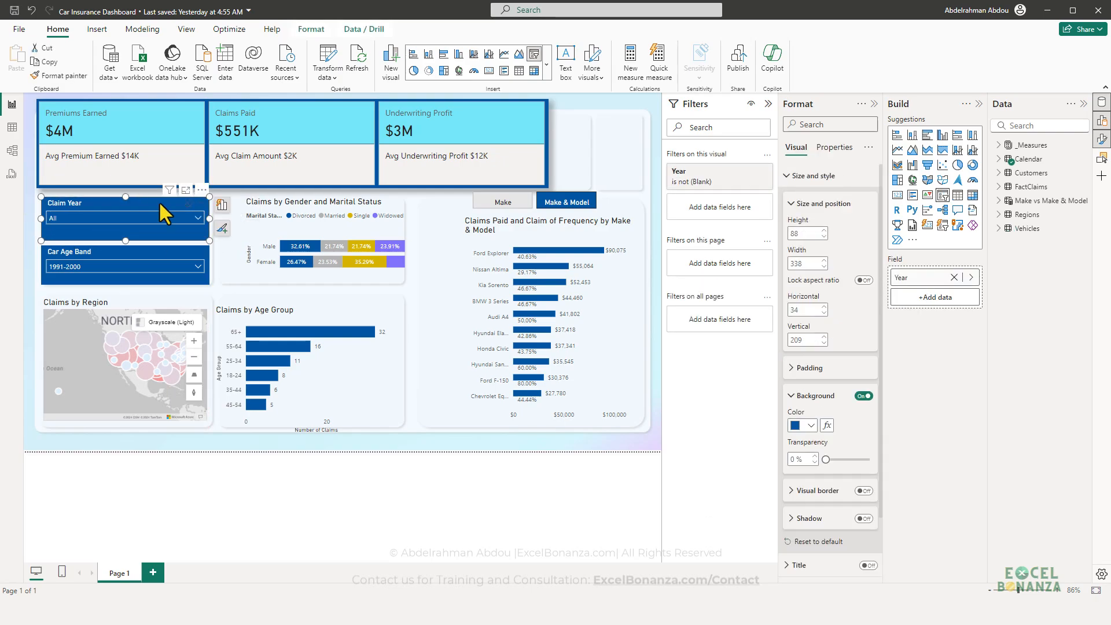
left_click_drag(159, 200, 158, 209)
Step: Resize the KPI card strip to fit inside the upper background panel, starting in line with the slicers
left_click(512, 177)
left_click_drag(35, 185, 76, 176)
left_click_drag(526, 182, 587, 185)
Step: Enlarge the make and model chart to about 435 wide by 422 high and position it at about horizontal 816, vertical 241
left_click_drag(496, 241, 461, 234)
left_click_drag(606, 419, 646, 421)
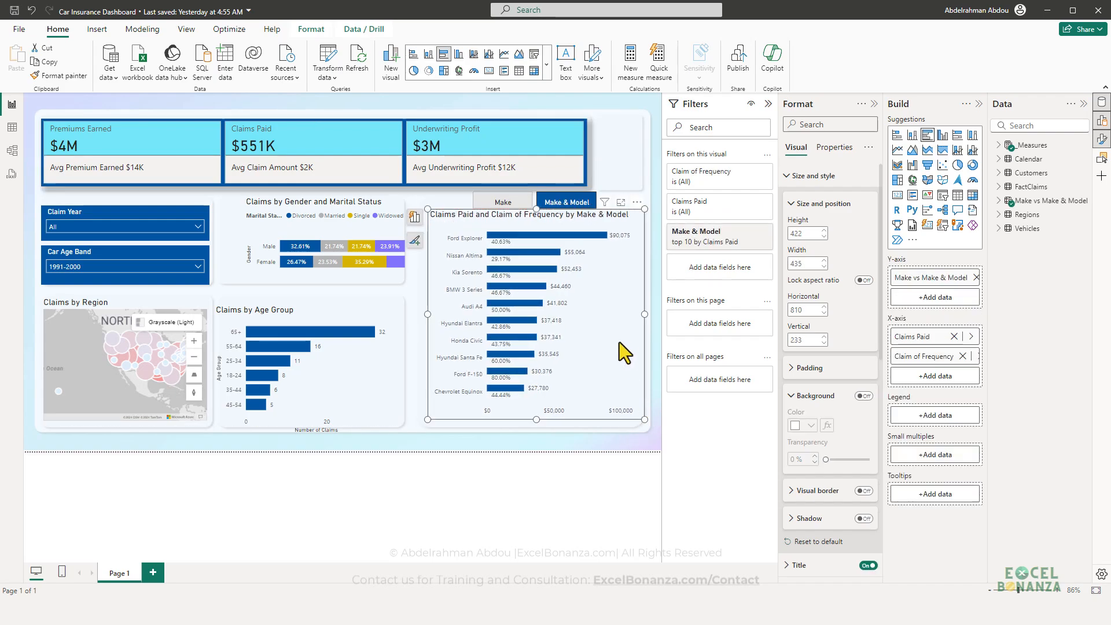
left_click_drag(619, 341, 622, 345)
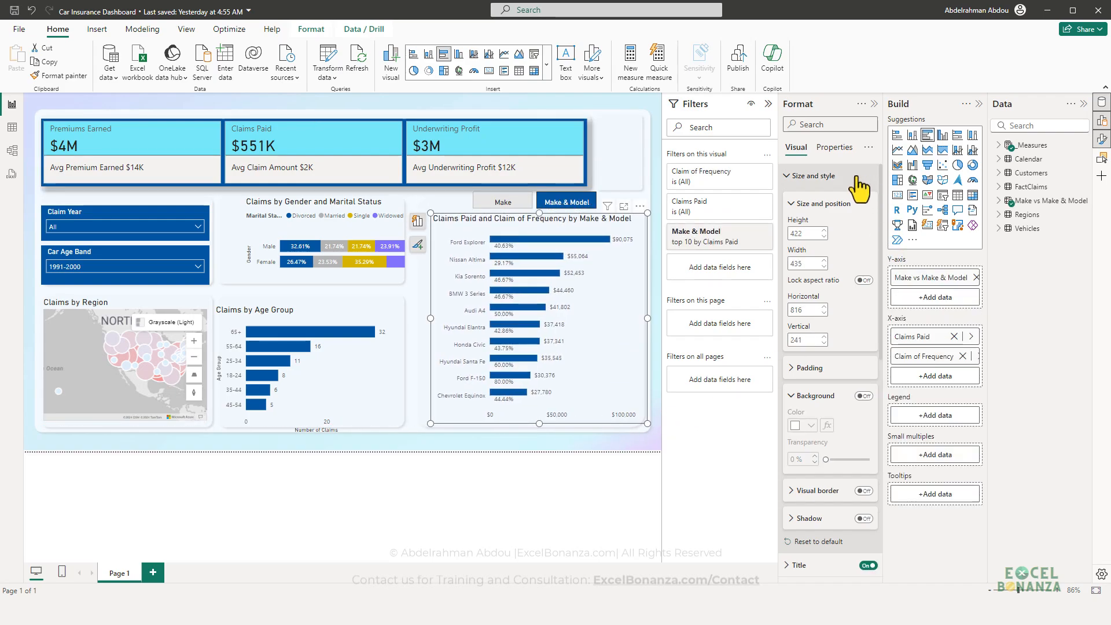
Step: Turn off the make and model chart's x-axis values, adjust its edges to fit the placeholder, and deselect it
scroll(836, 264, "down", 2)
scroll(828, 313, "down", 2)
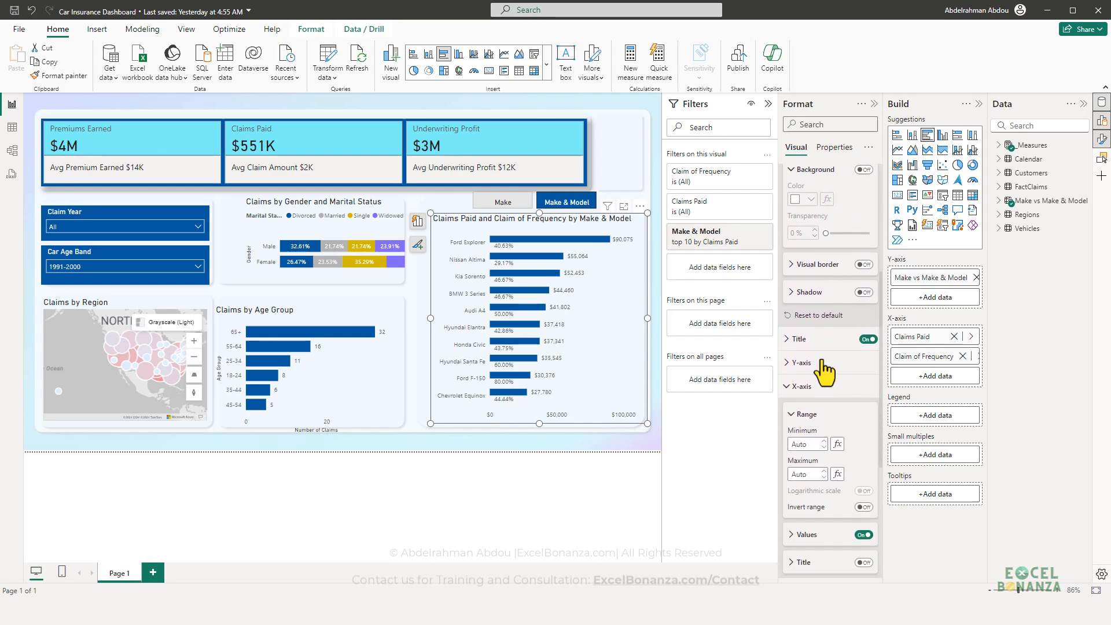
scroll(845, 447, "down", 2)
left_click(863, 414)
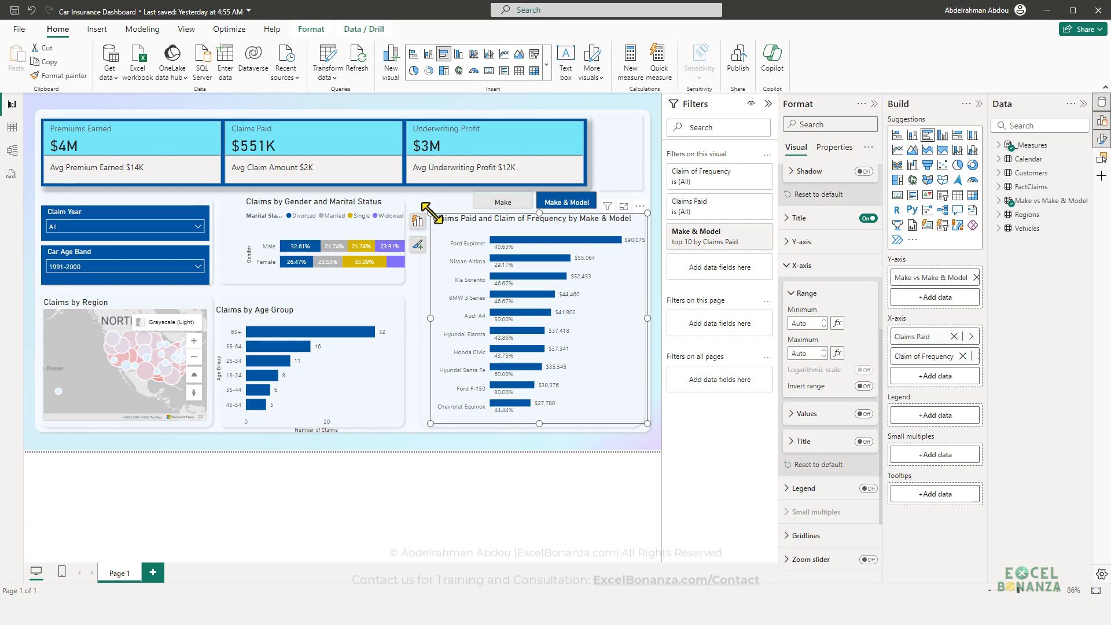
mouse_move(431, 213)
left_mouse_down()
mouse_move(401, 225)
mouse_move(417, 216)
left_mouse_up()
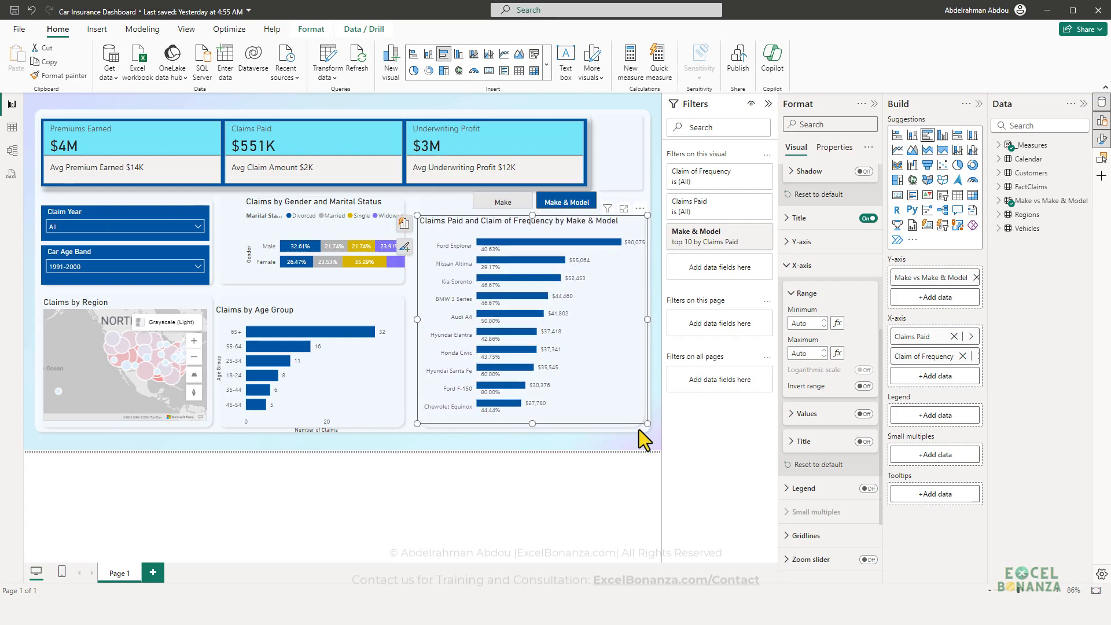
left_click_drag(641, 427, 631, 429)
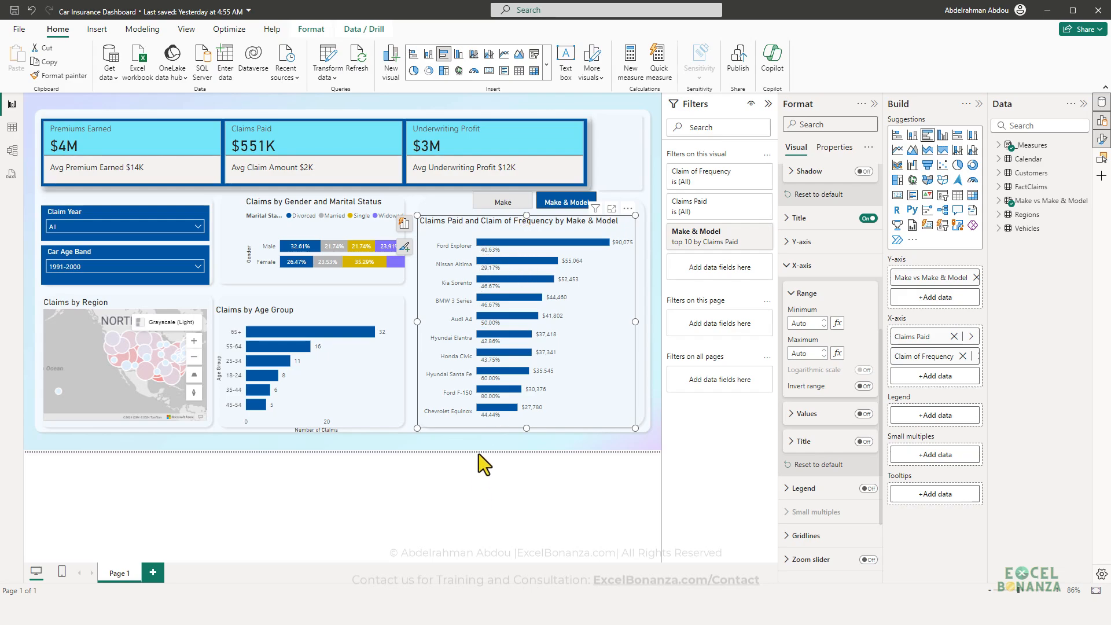
left_click(468, 439)
Step: Move the Claims by Gender and Marital Status chart within its placeholder, resize it to about 148 high, and deselect it
left_click_drag(336, 265, 305, 261)
left_click_drag(377, 281, 405, 282)
left_click_drag(275, 210, 312, 218)
left_click_drag(310, 289, 308, 281)
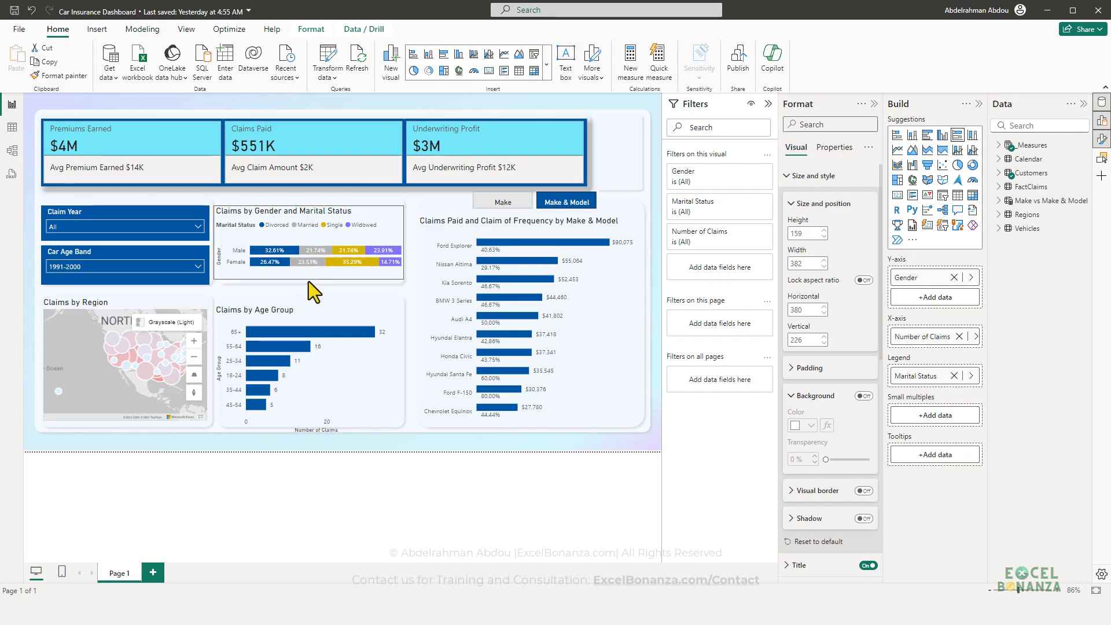
left_click_drag(213, 242, 222, 242)
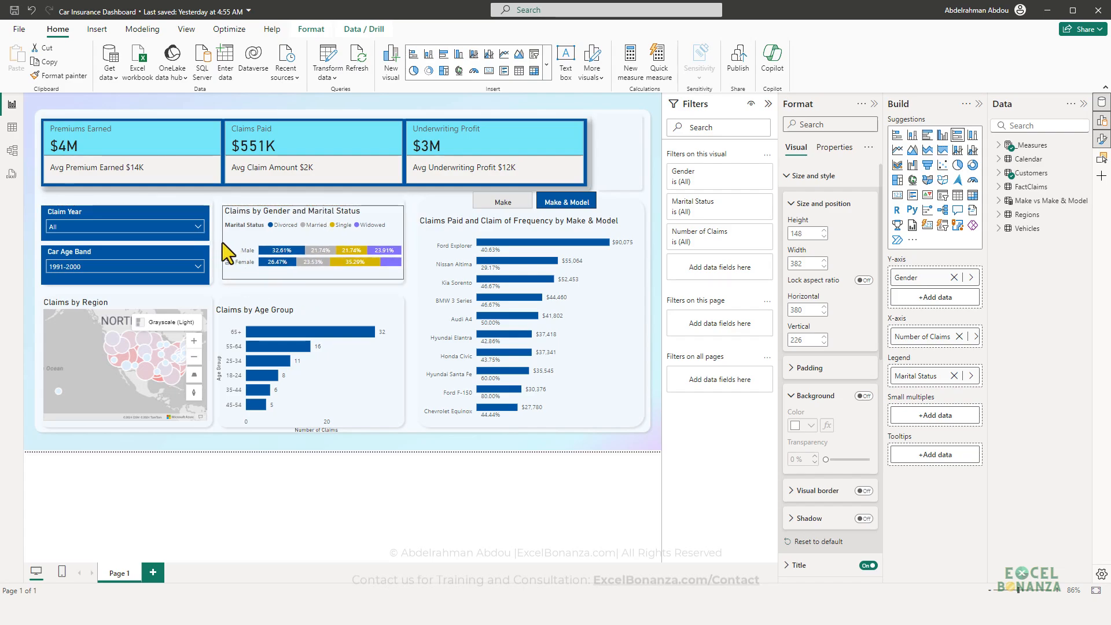
left_click(409, 293)
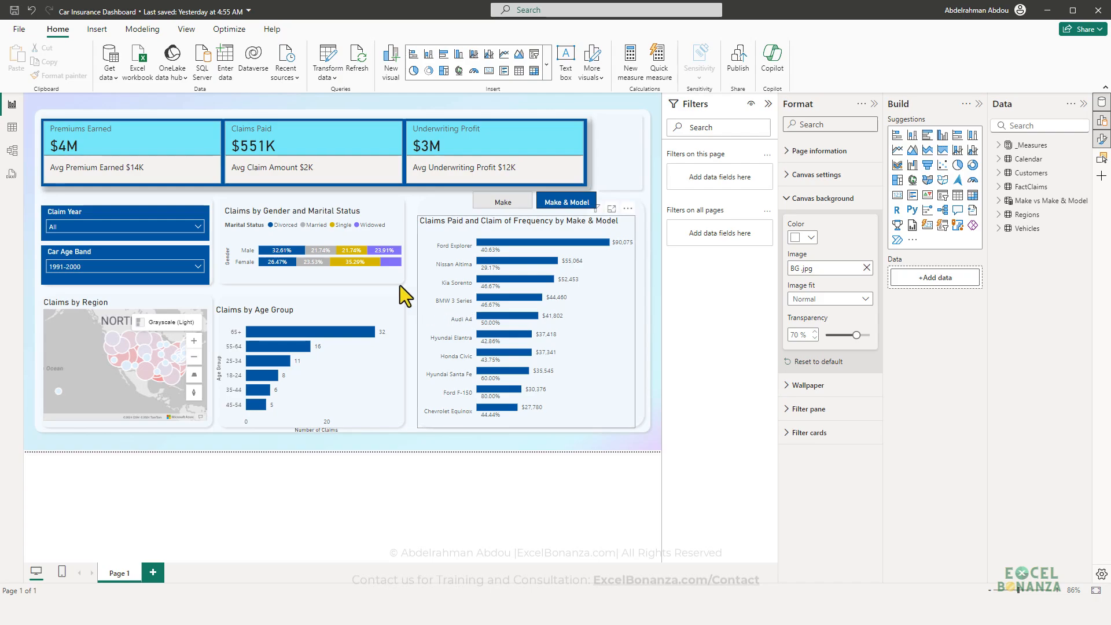
Step: Nudge the Car Age Band slicer up slightly and move the Make vs Make & Model slicer to horizontal 820, vertical 211
left_click_drag(169, 280, 171, 278)
left_click(624, 161)
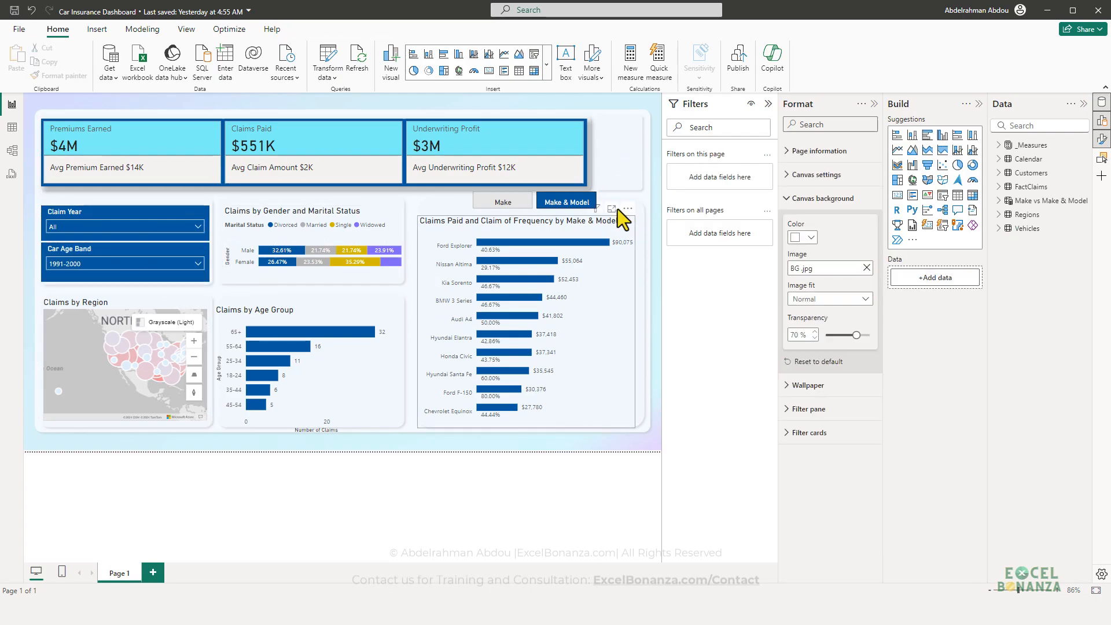
left_click_drag(595, 208, 571, 209)
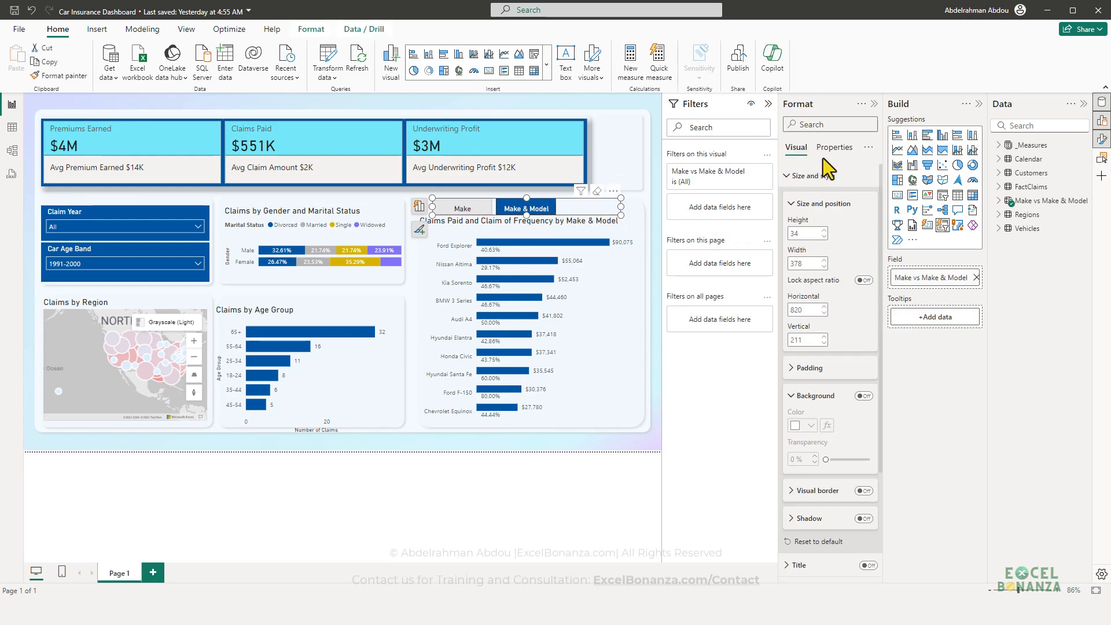
Step: Set the Make vs Make & Model slicer's layout to 1 row, 2 columns and 4 px between buttons, and deselect it
scroll(825, 272, "down", 2)
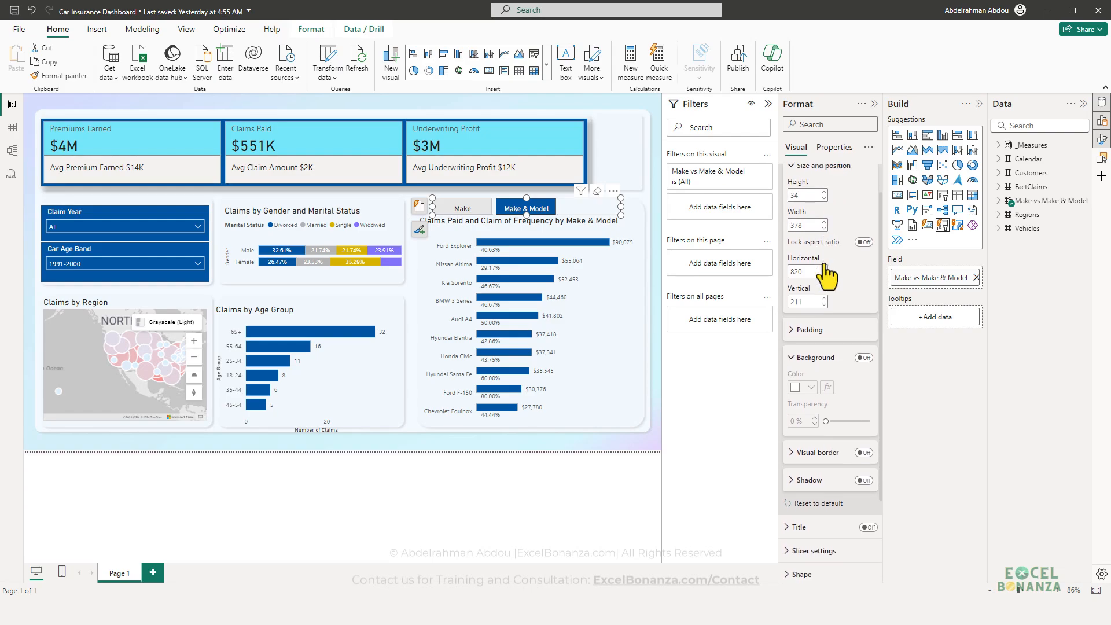
scroll(831, 297, "up", 2)
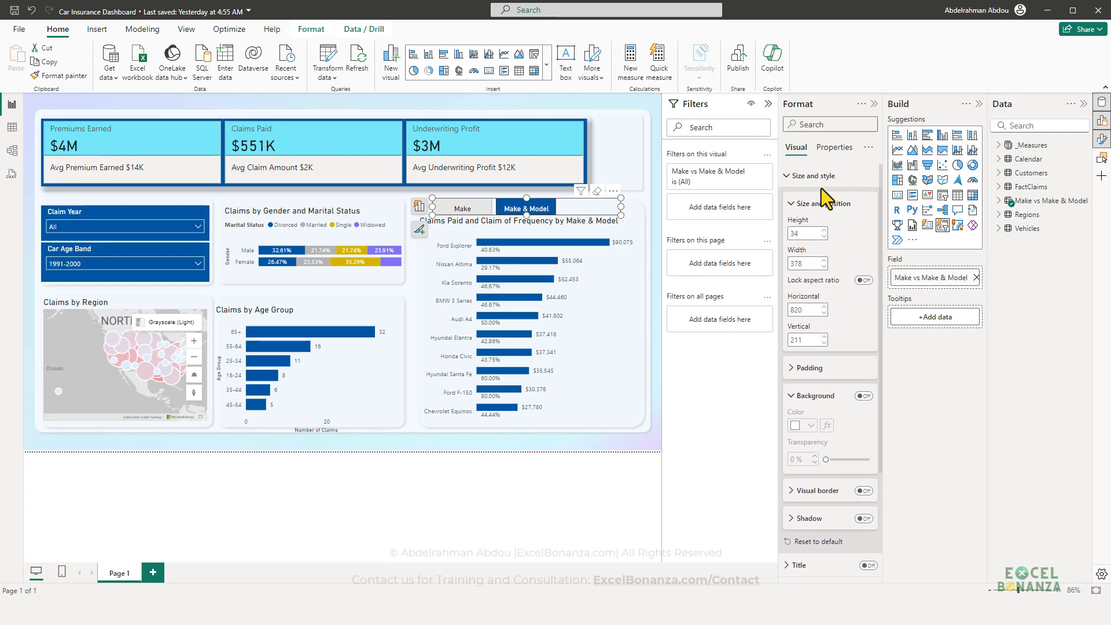
scroll(830, 367, "down", 4)
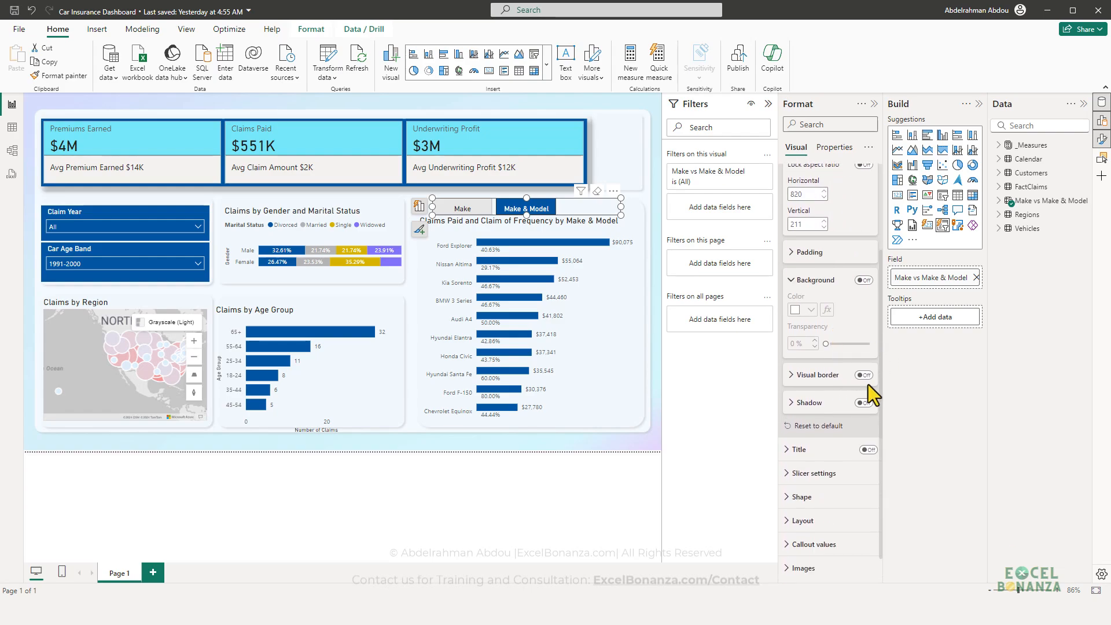
scroll(862, 387, "down", 1)
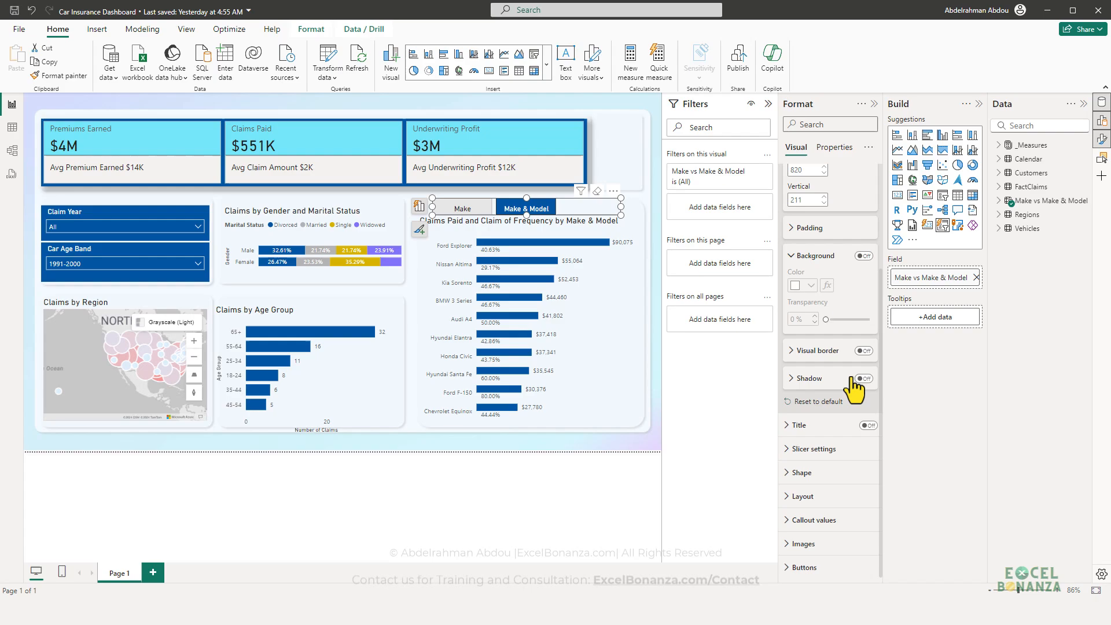
left_click(815, 496)
scroll(828, 440, "down", 8)
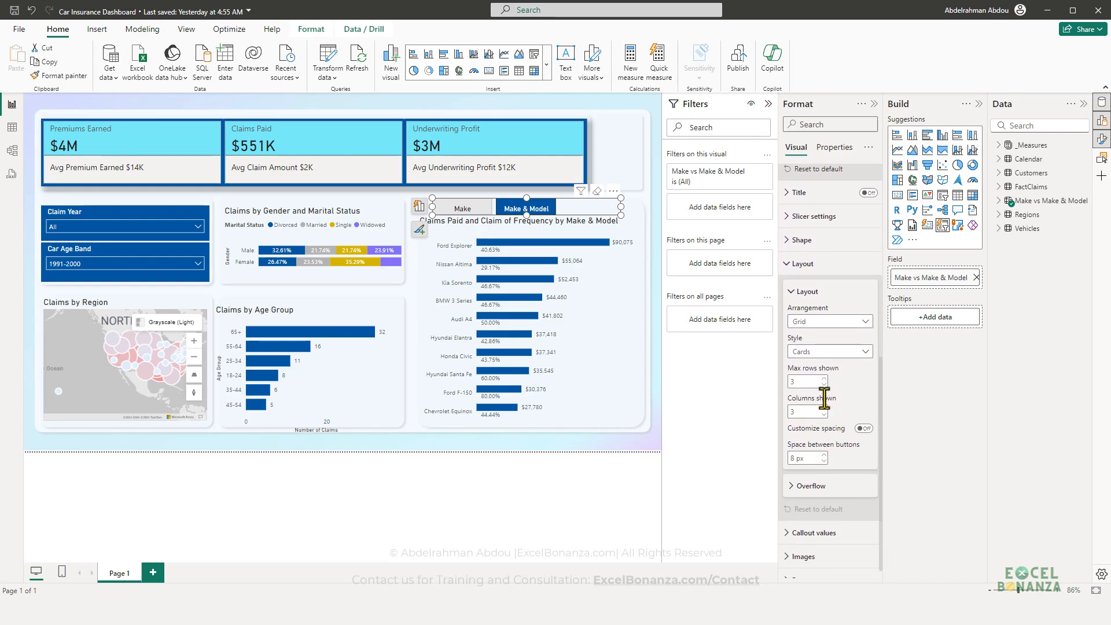
left_click(824, 387)
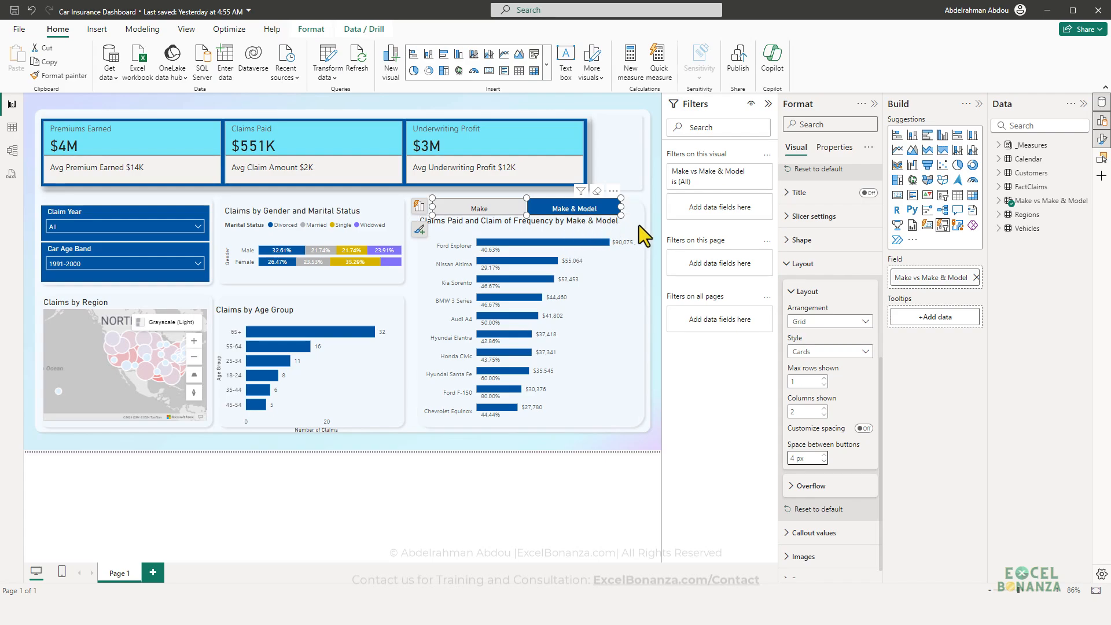
left_click(642, 211)
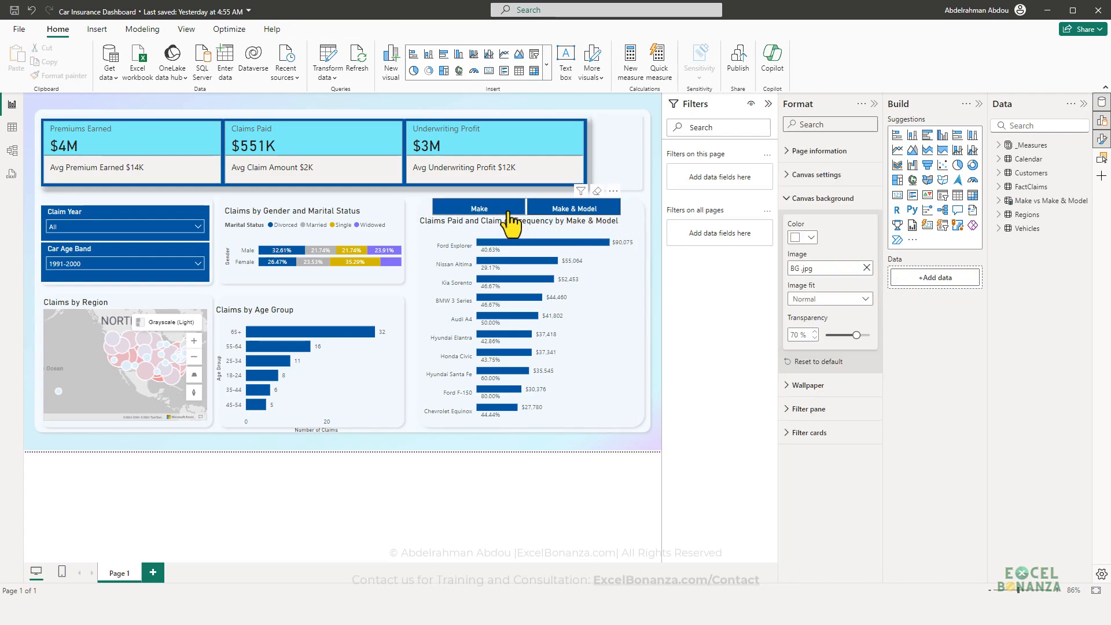
Step: Turn off the button border of the Make vs Make & Model slicer
left_click(621, 209)
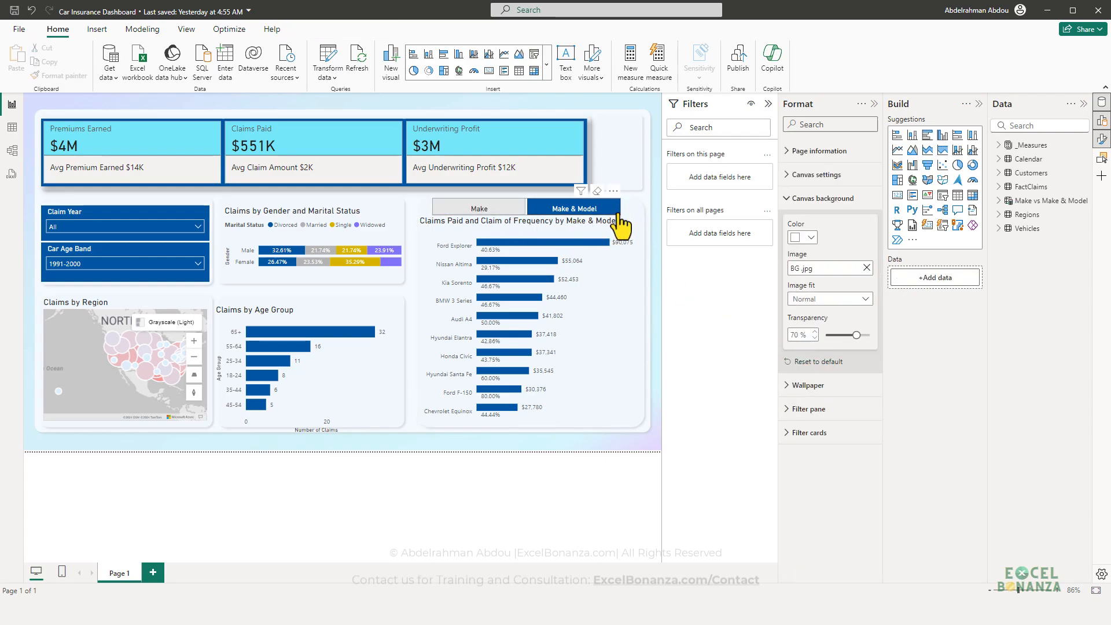
scroll(821, 439, "down", 5)
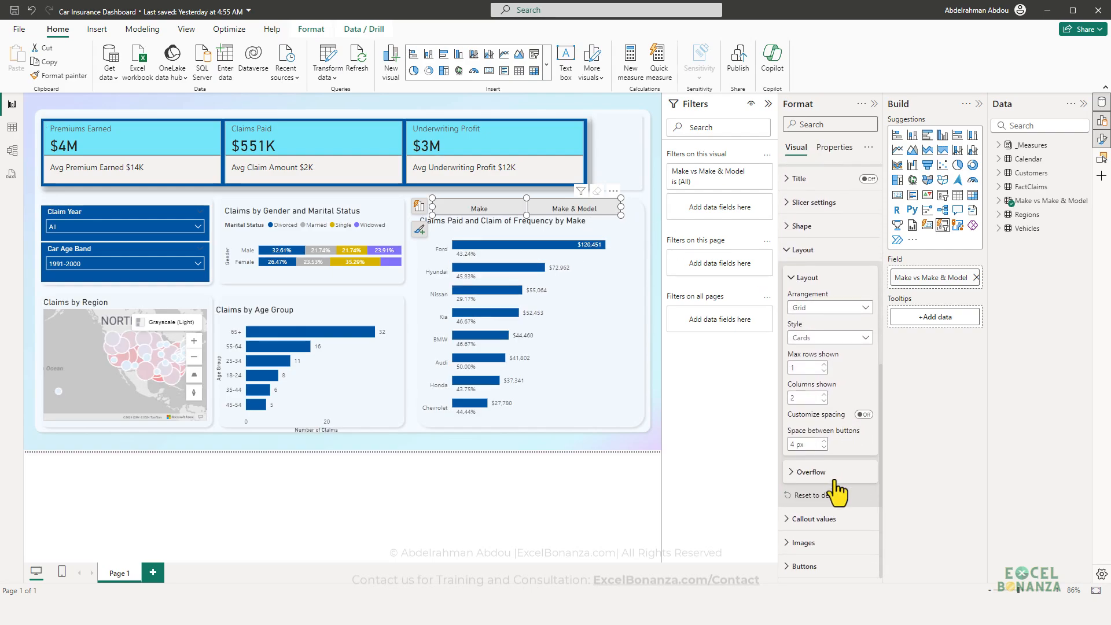
left_click(805, 566)
scroll(850, 440, "down", 4)
scroll(853, 409, "down", 1)
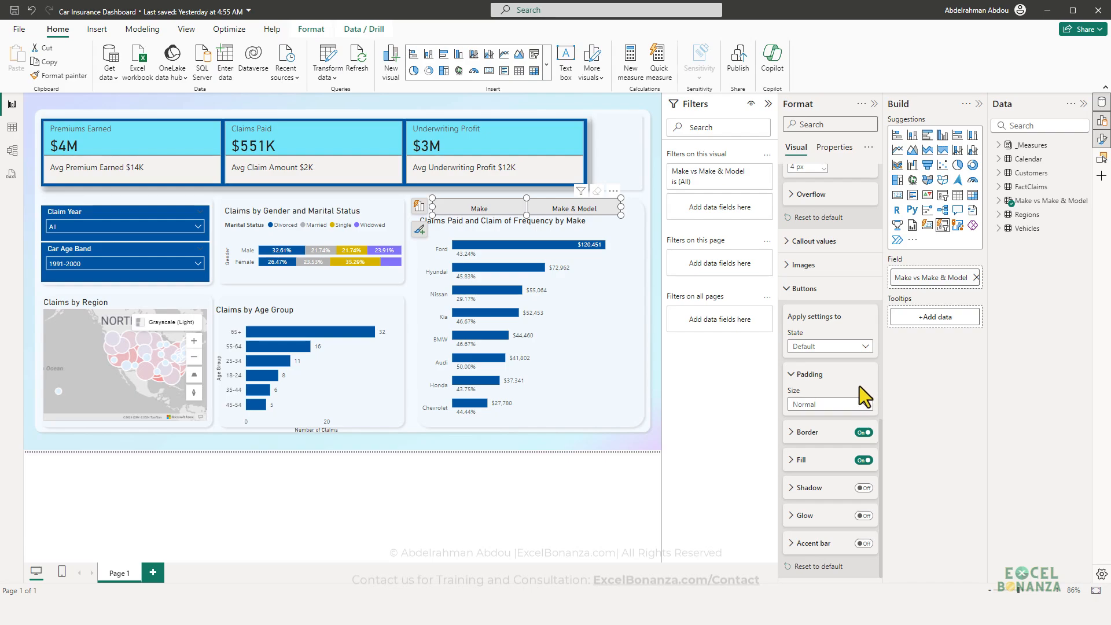
left_click(864, 432)
Step: Test the slicer by switching between Make and Make & Model, leave Make & Model chosen, and deselect the slicer
left_click(573, 210)
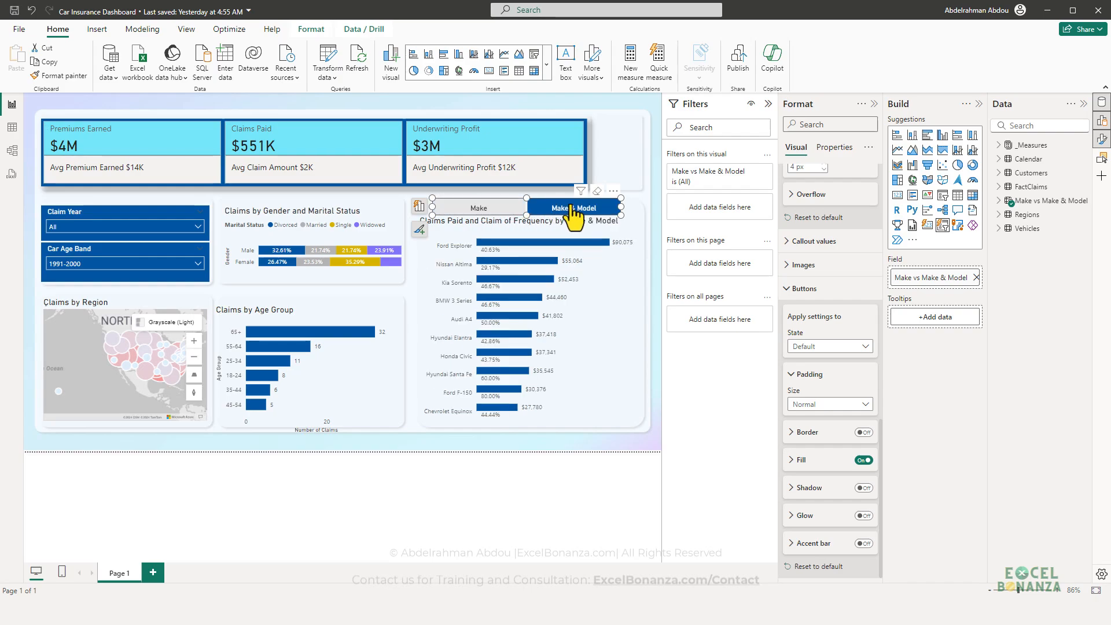
left_click(502, 209)
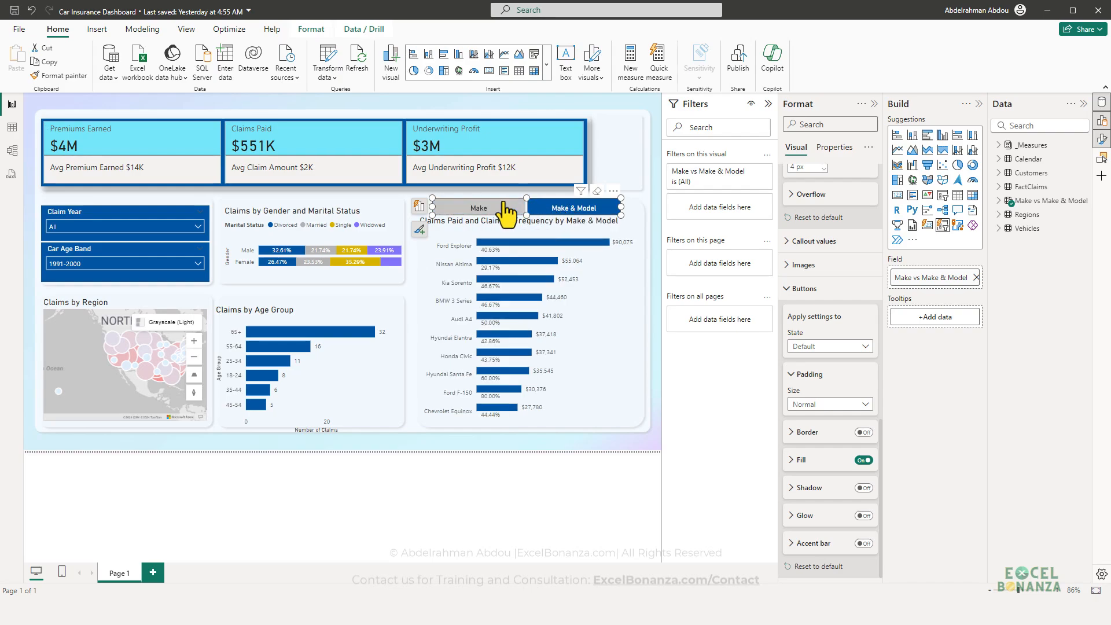
left_click(576, 211)
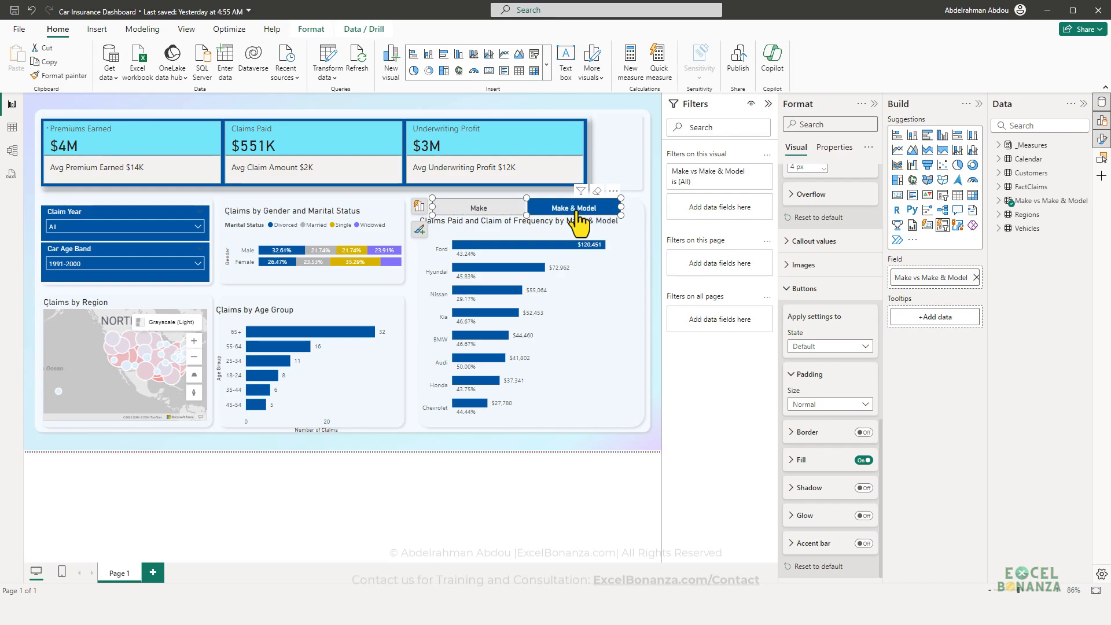
left_click(651, 257)
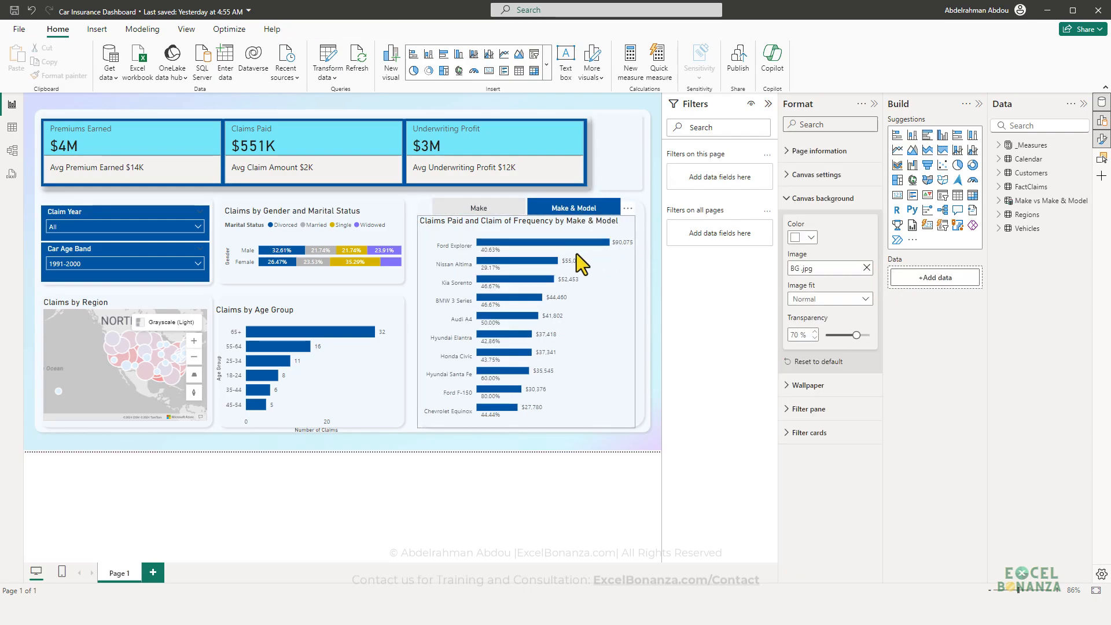
Step: Change the make and model chart's title to "Top 10 Claims Paid"
left_click(509, 235)
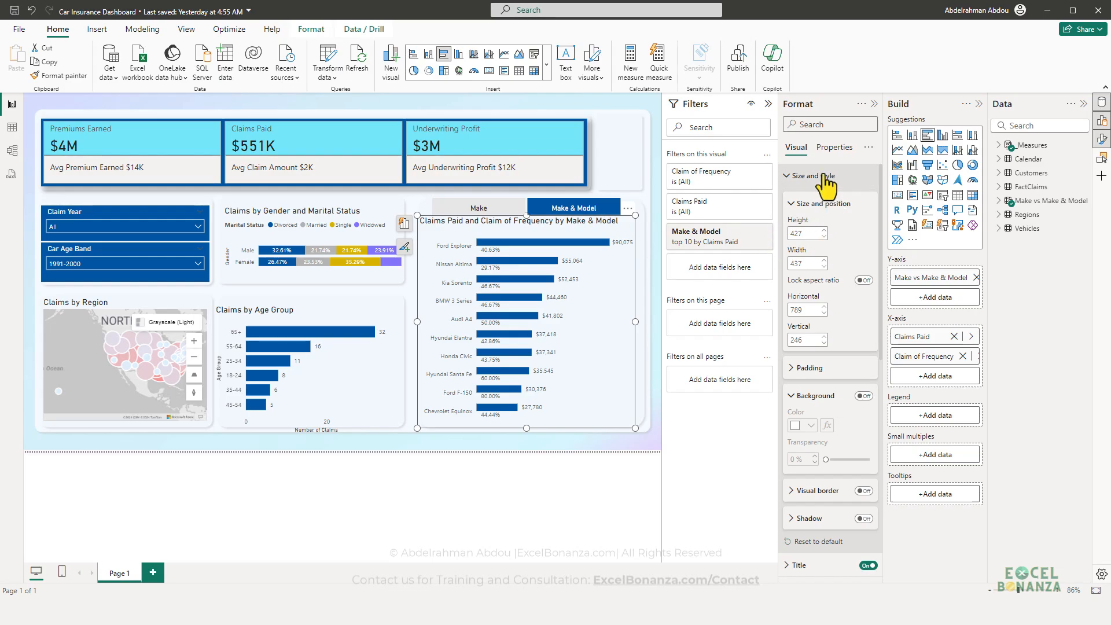
scroll(834, 237, "down", 3)
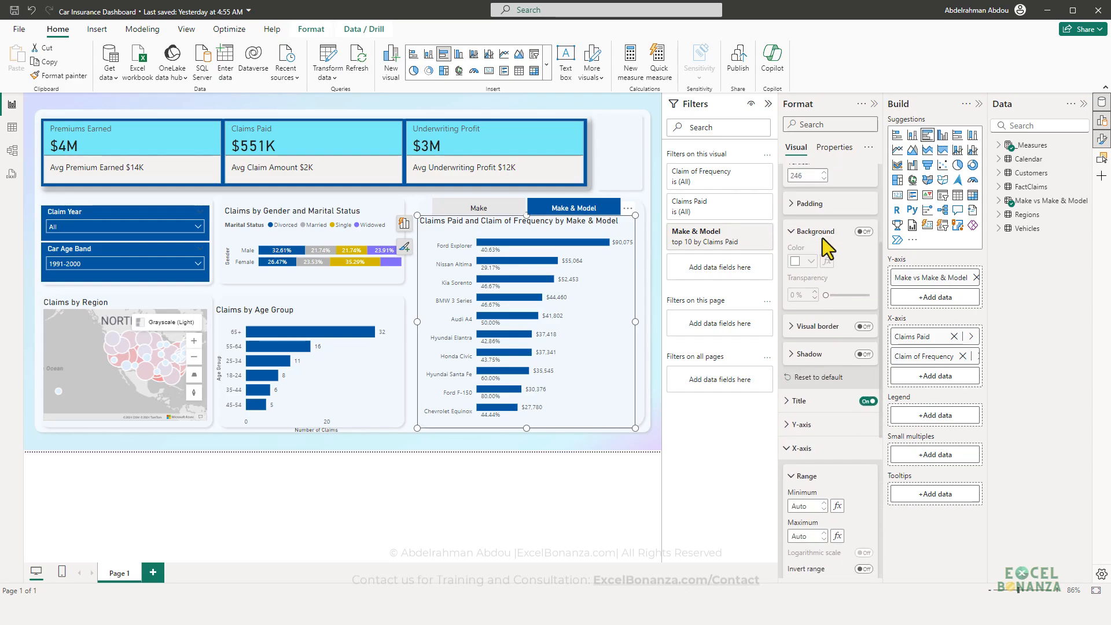
left_click(831, 392)
left_click(825, 450)
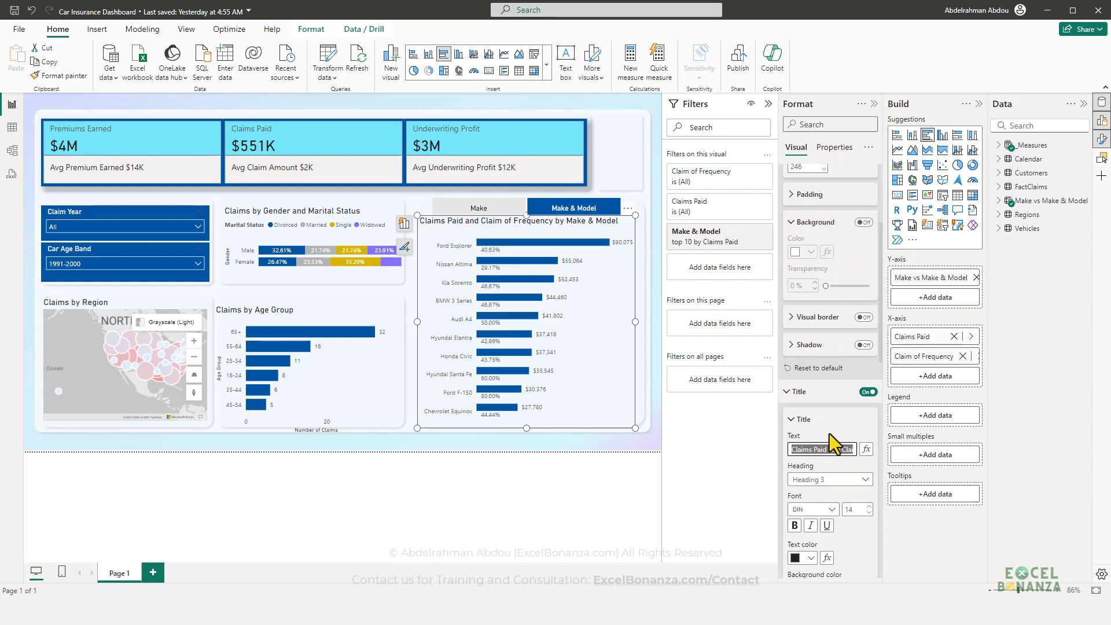
type("T")
key("BackSpace")
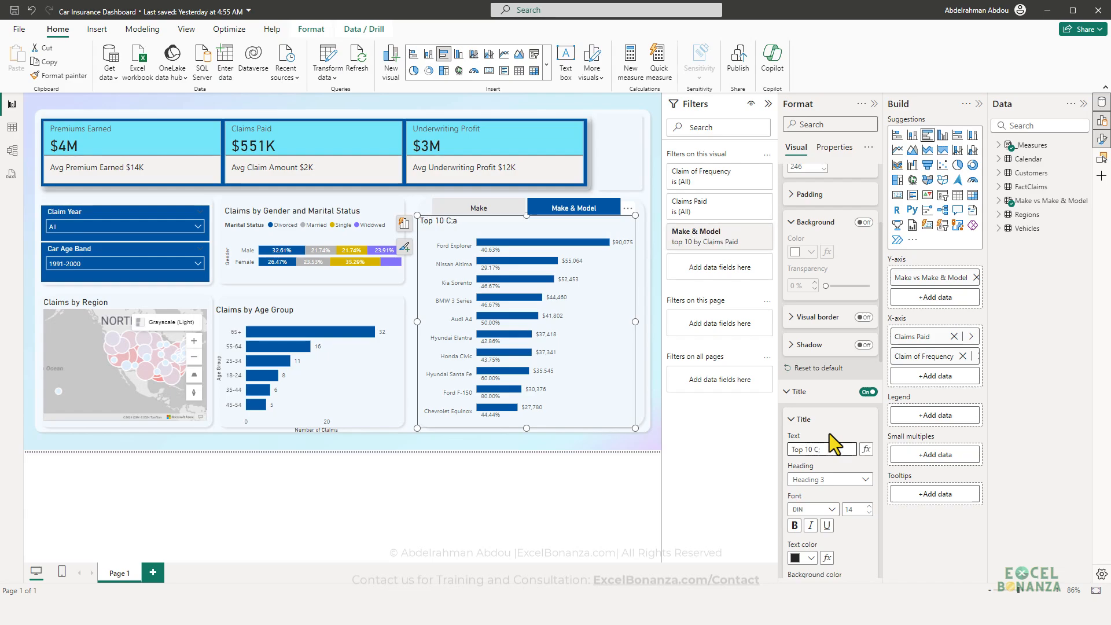
type("aims Paid")
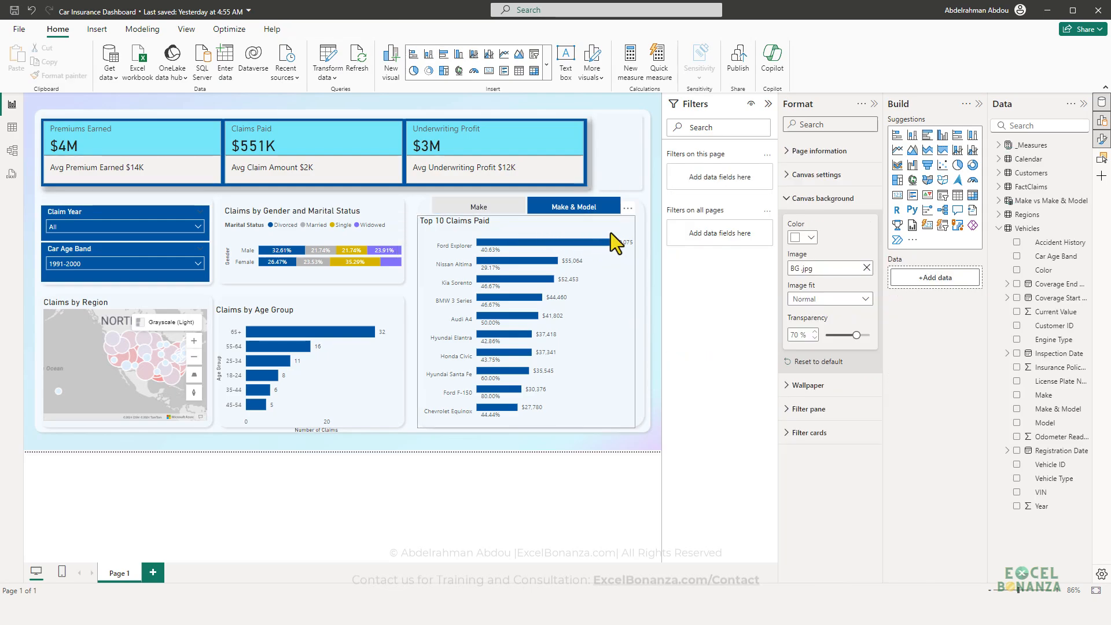
Step: Group the Top 10 Claims Paid chart with its slicer, move the group slightly down inside the placeholder, and deselect it
left_click(609, 232)
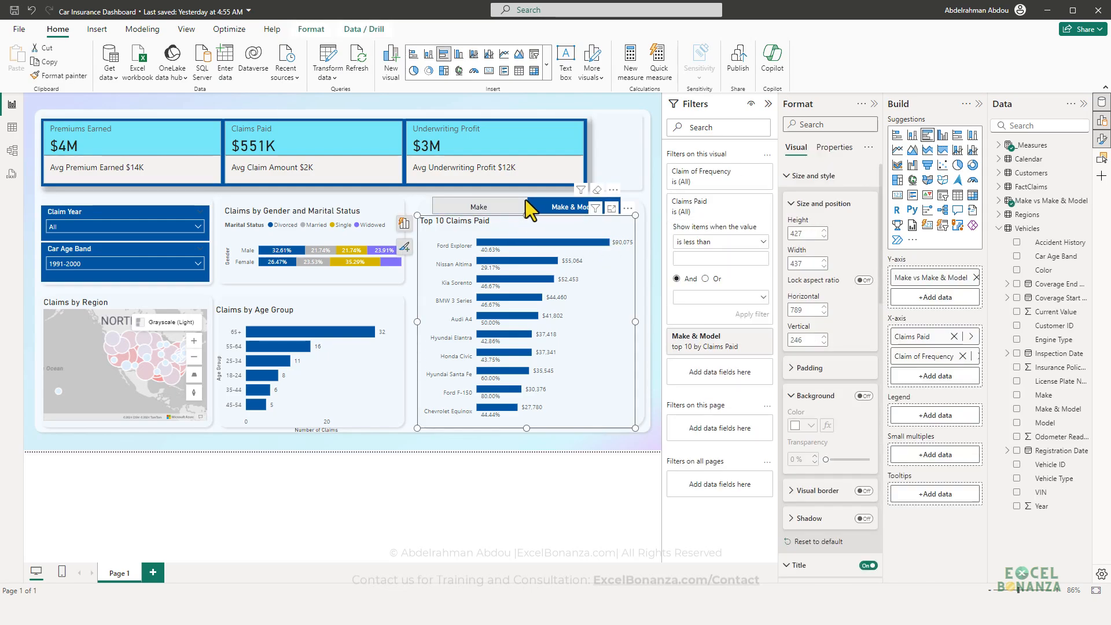
left_click(526, 202, "ctrl")
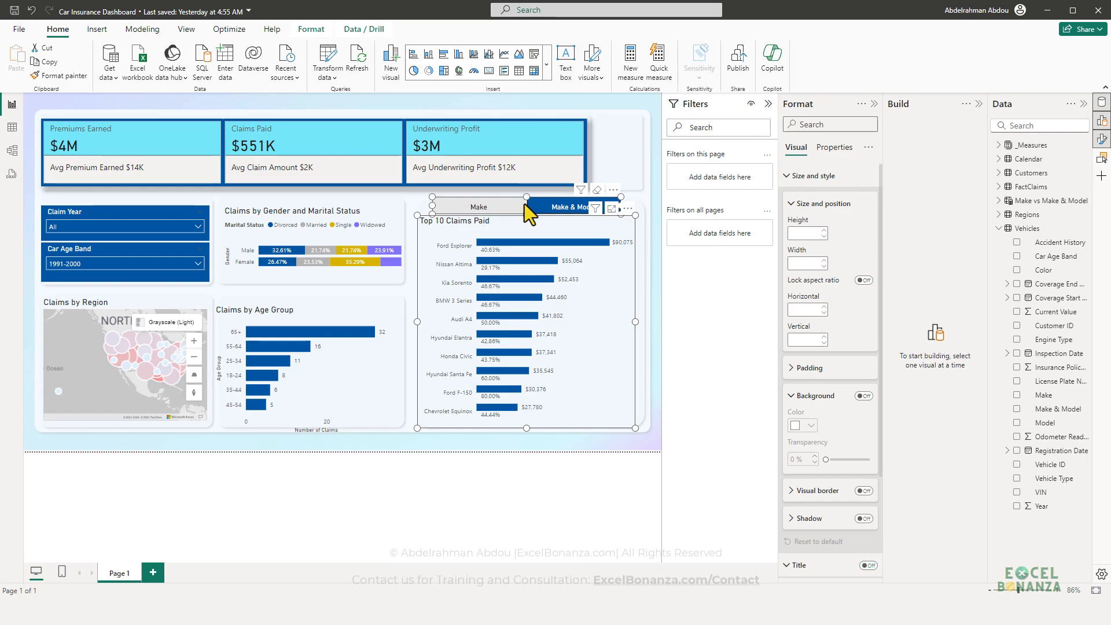
left_click(310, 30)
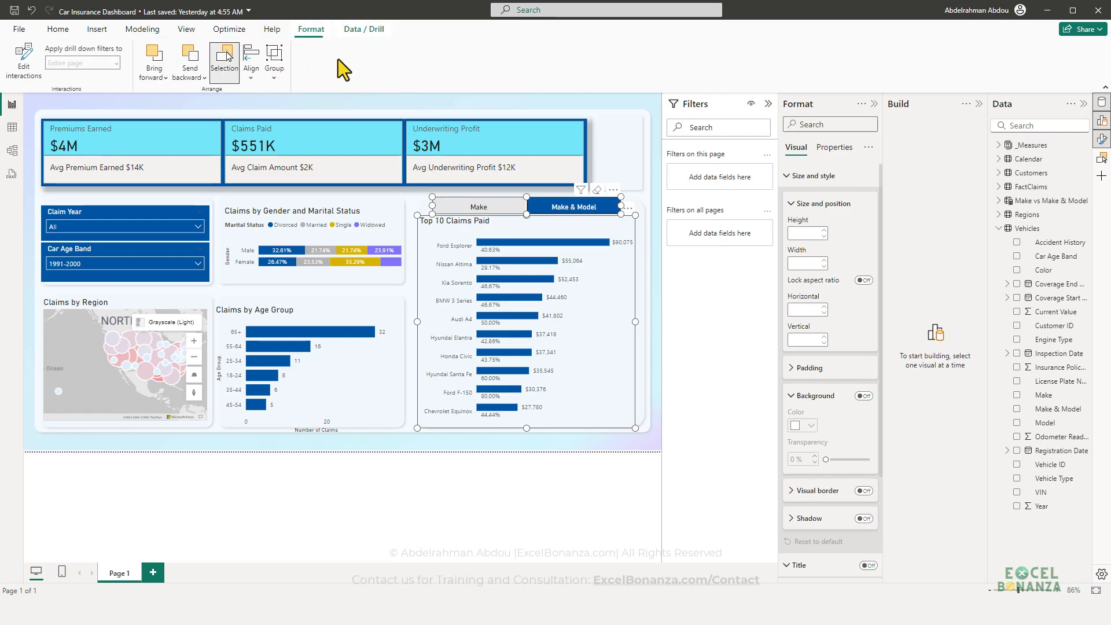
left_click(272, 78)
left_click(285, 99)
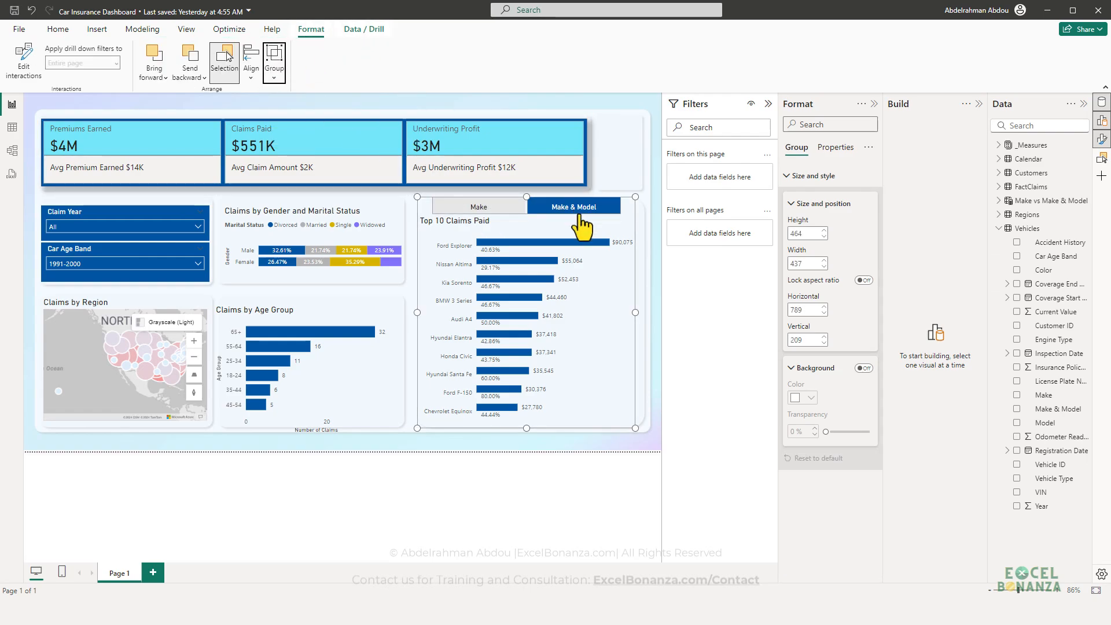
left_click_drag(629, 222, 630, 221)
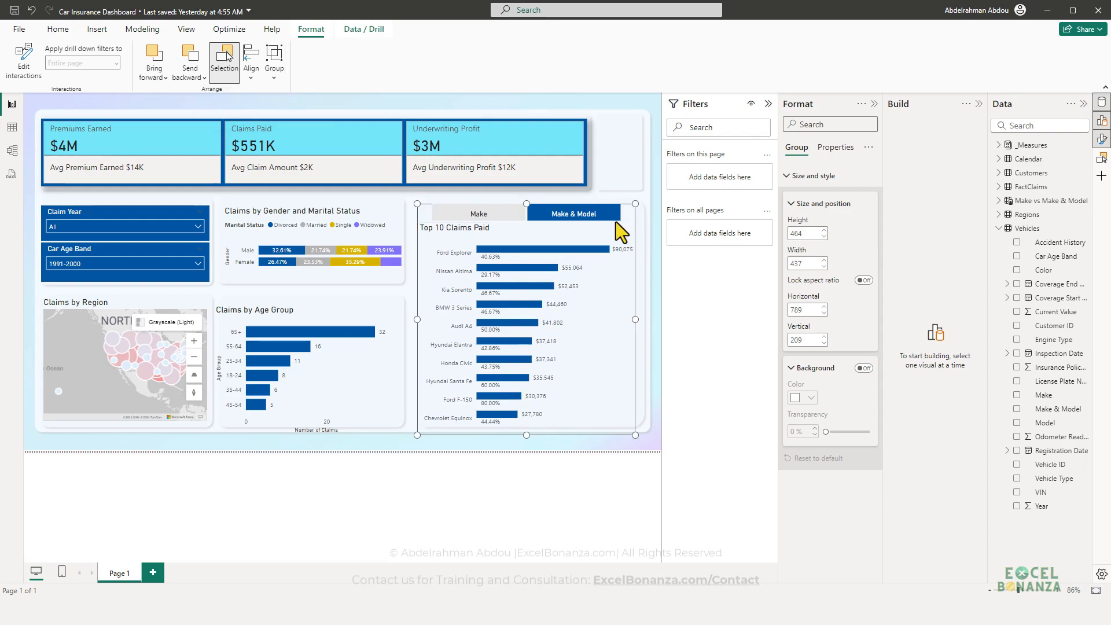
left_click(417, 209)
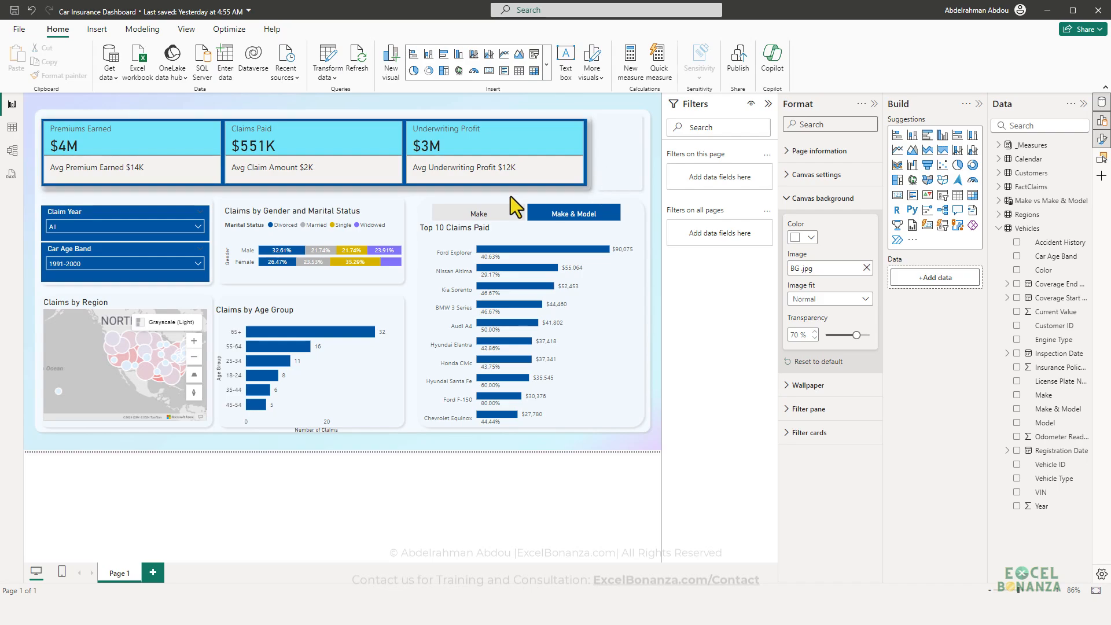
Step: Narrow the Claims by Region map to about 321 wide by 254 high, with its left edge at about horizontal 51
left_click(200, 425)
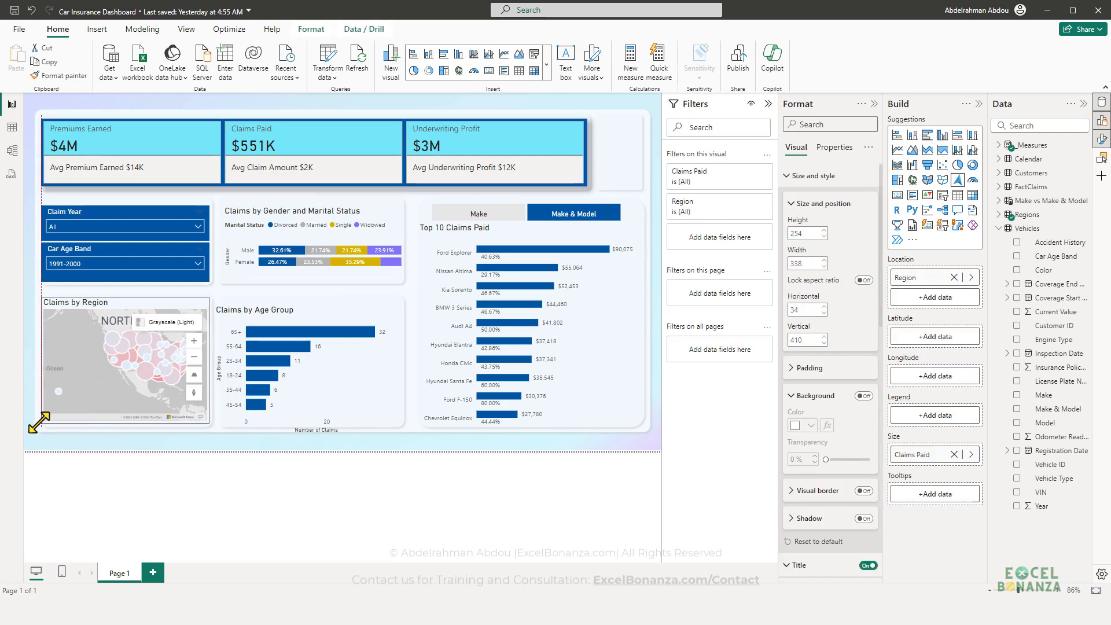
left_click_drag(44, 424, 46, 423)
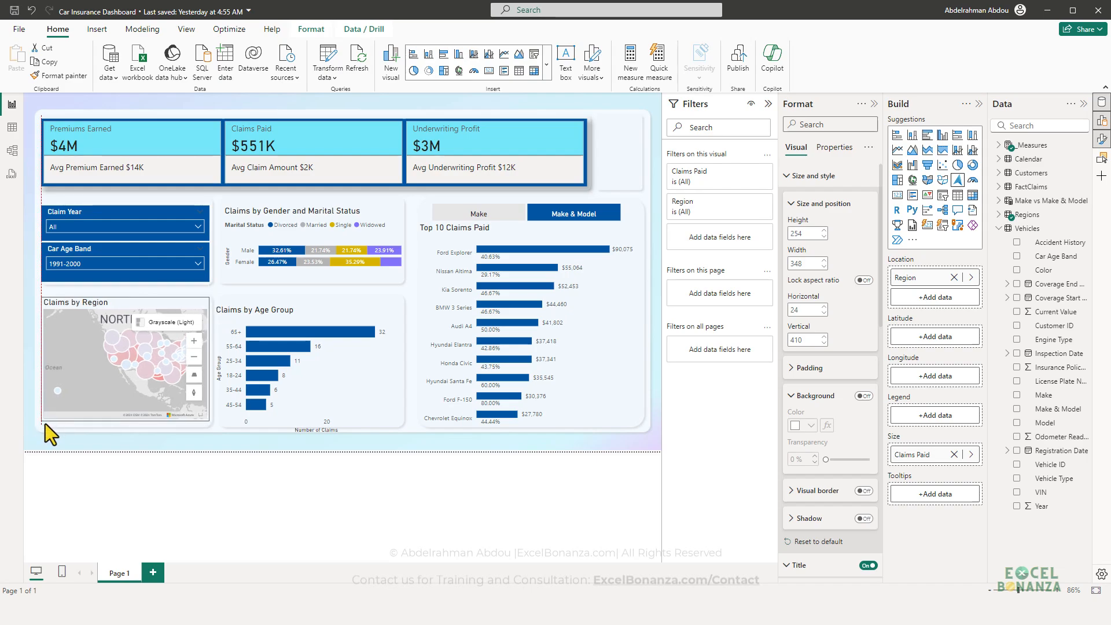
left_click(58, 428)
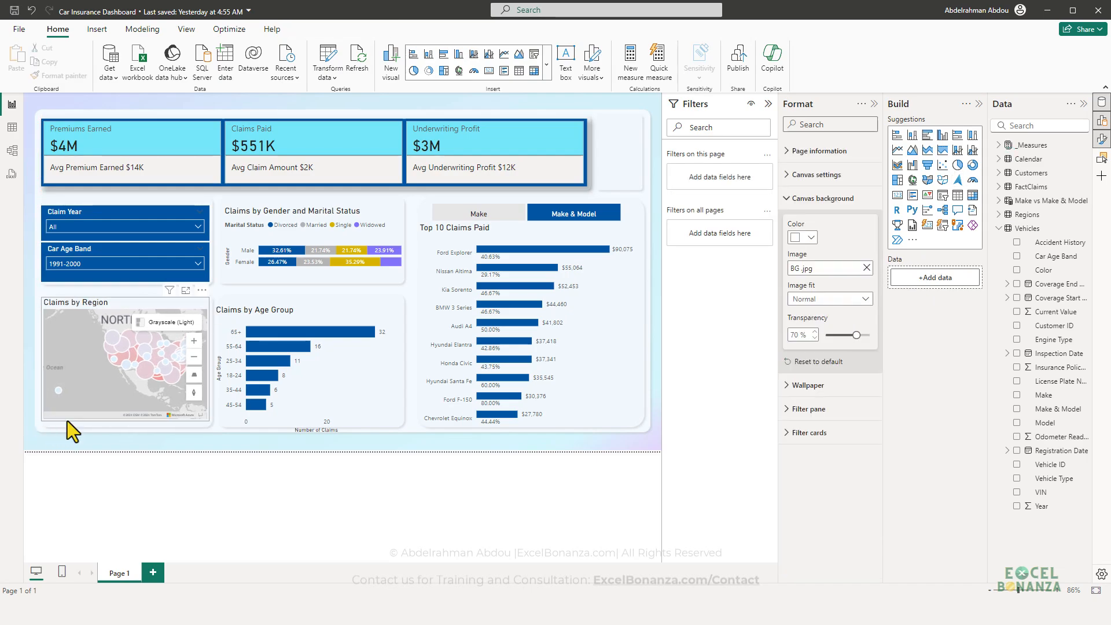
left_click(68, 424)
left_click_drag(42, 421, 50, 425)
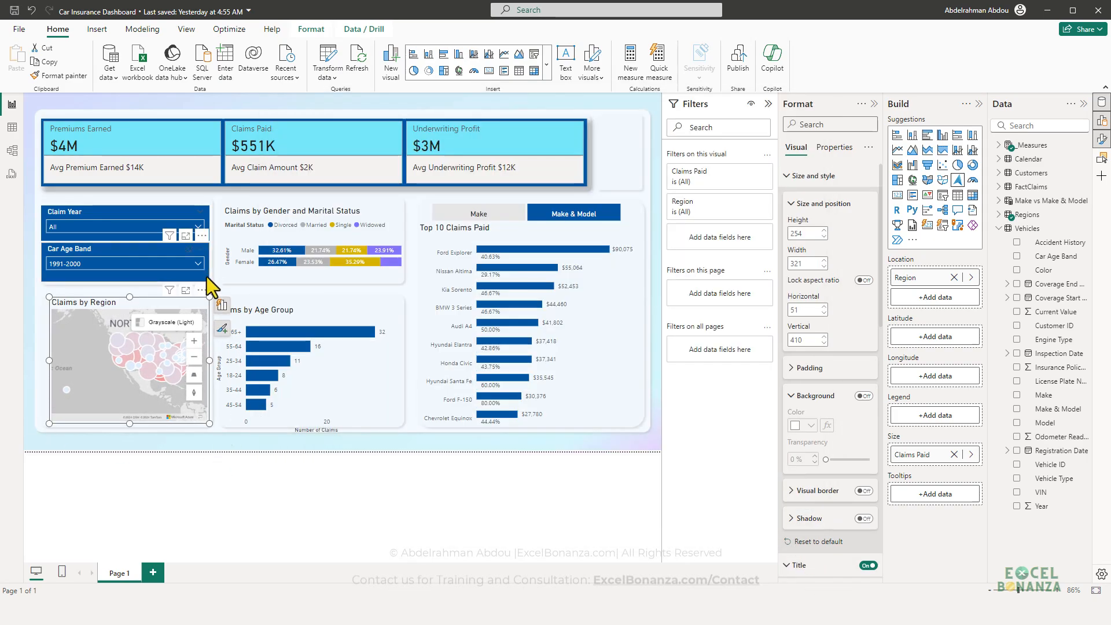
Step: Nudge the Car Age Band slicer up to vertical 297 and the Claim Year slicer up to vertical 221
left_click(206, 273)
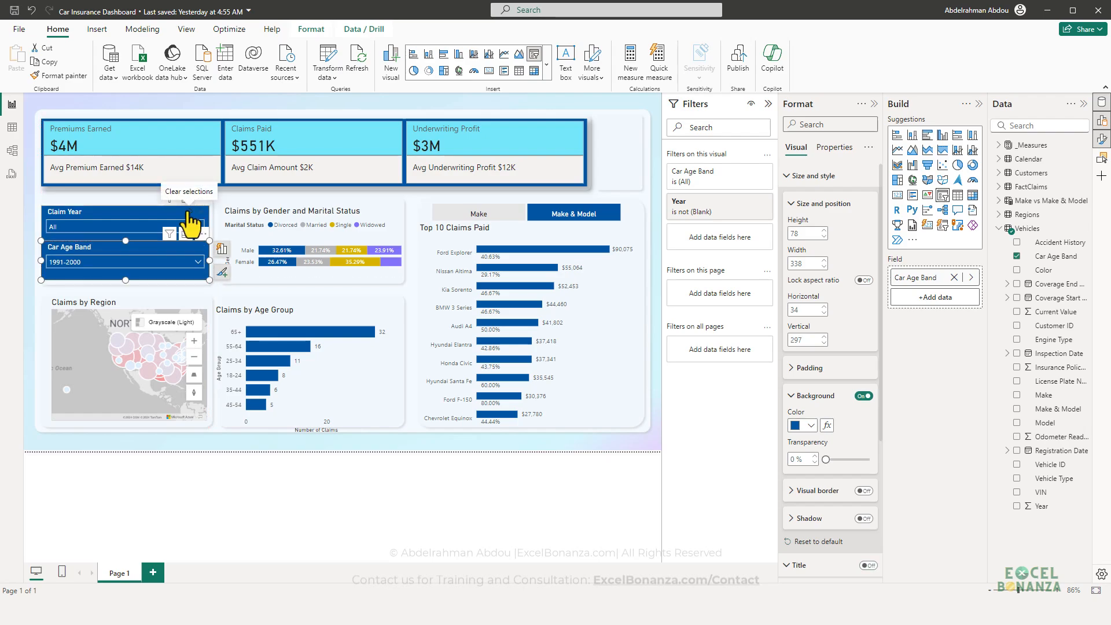
left_click(188, 213)
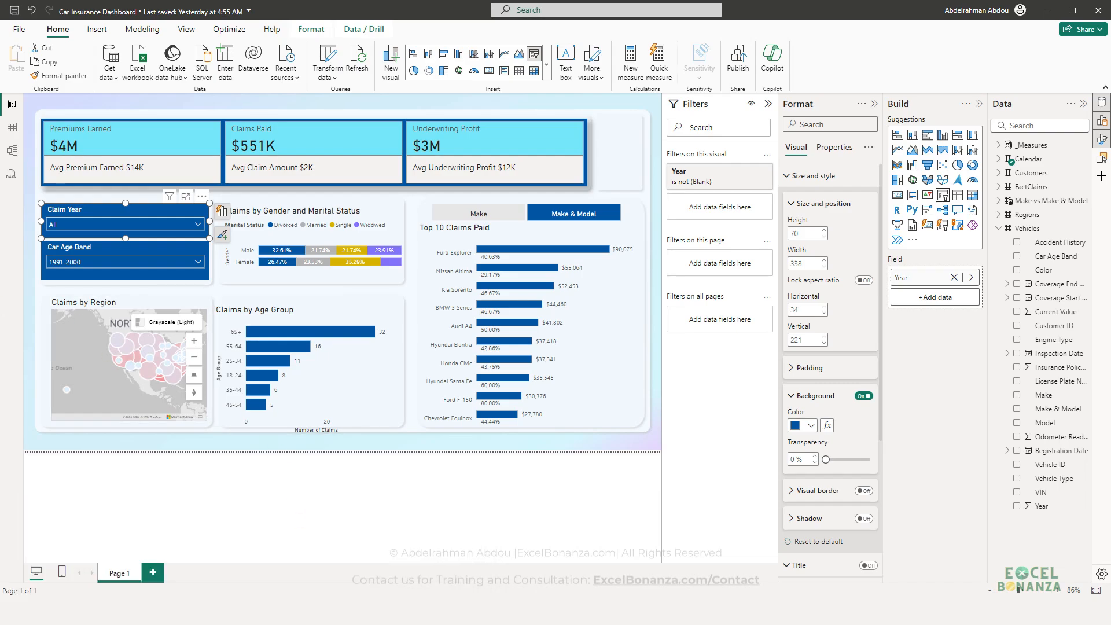
Step: Insert the image "20240702 Autoguard Insurance logo - Cropped.png", shrink it to fit the empty placeholder beside the KPI cards, and deselect it
left_click(96, 29)
left_click(588, 61)
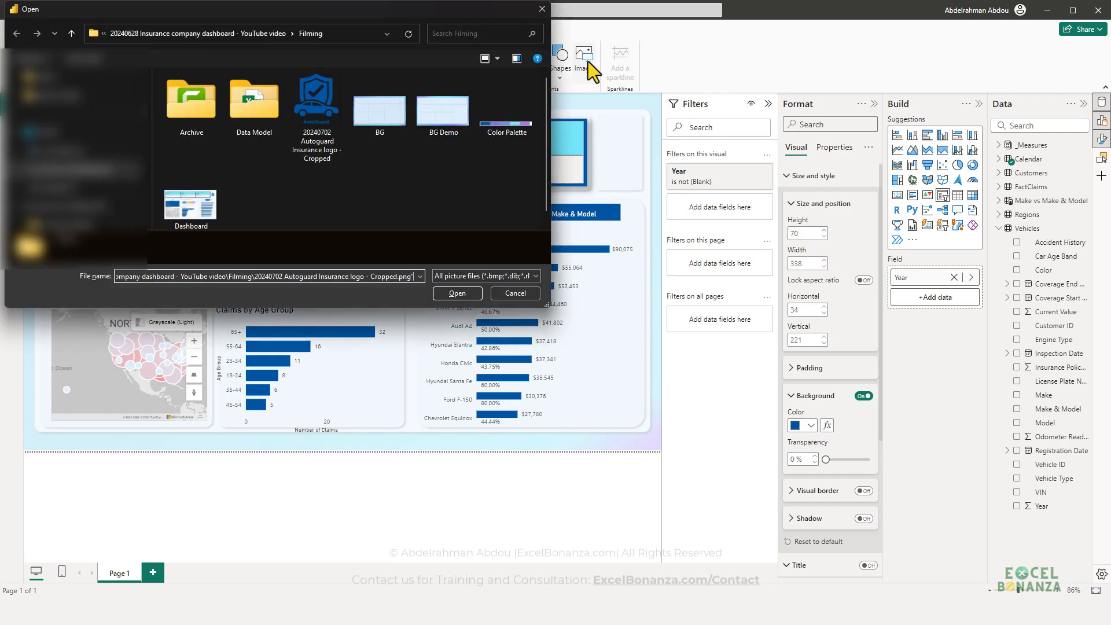
key("Return")
left_click_drag(503, 254, 578, 162)
left_click_drag(476, 184, 607, 186)
left_click_drag(549, 149, 620, 156)
left_click(648, 141)
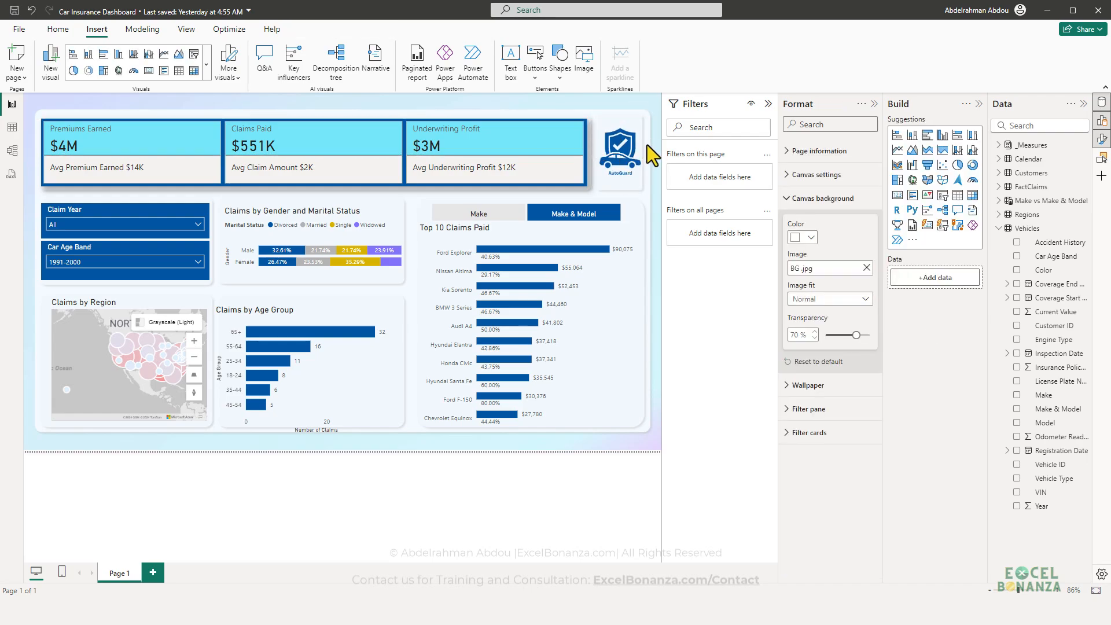
left_click(621, 151)
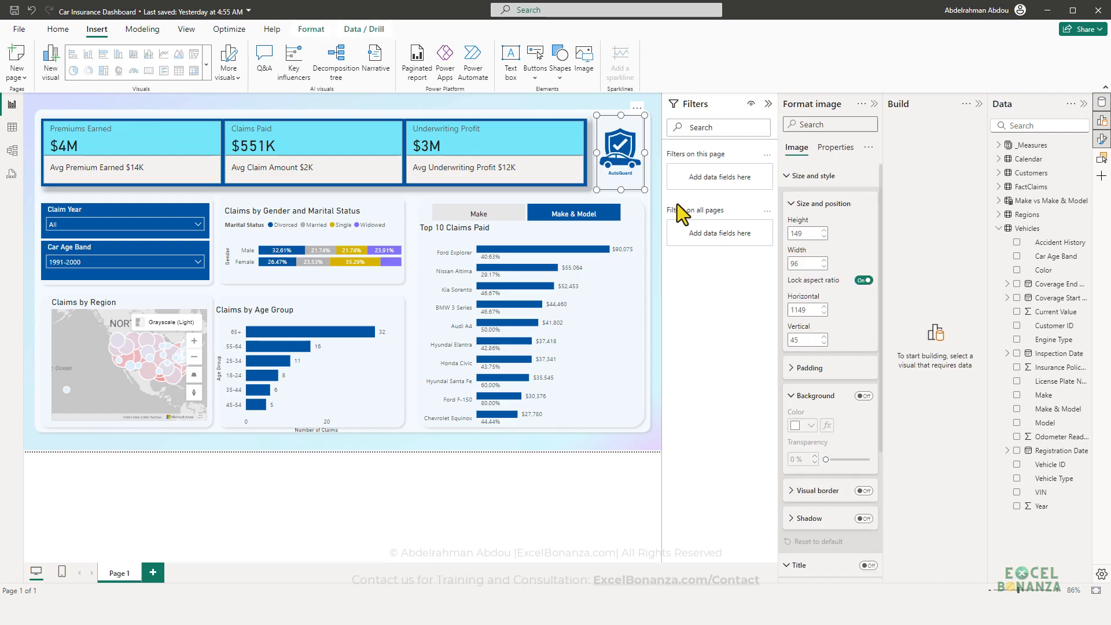
left_click(158, 211)
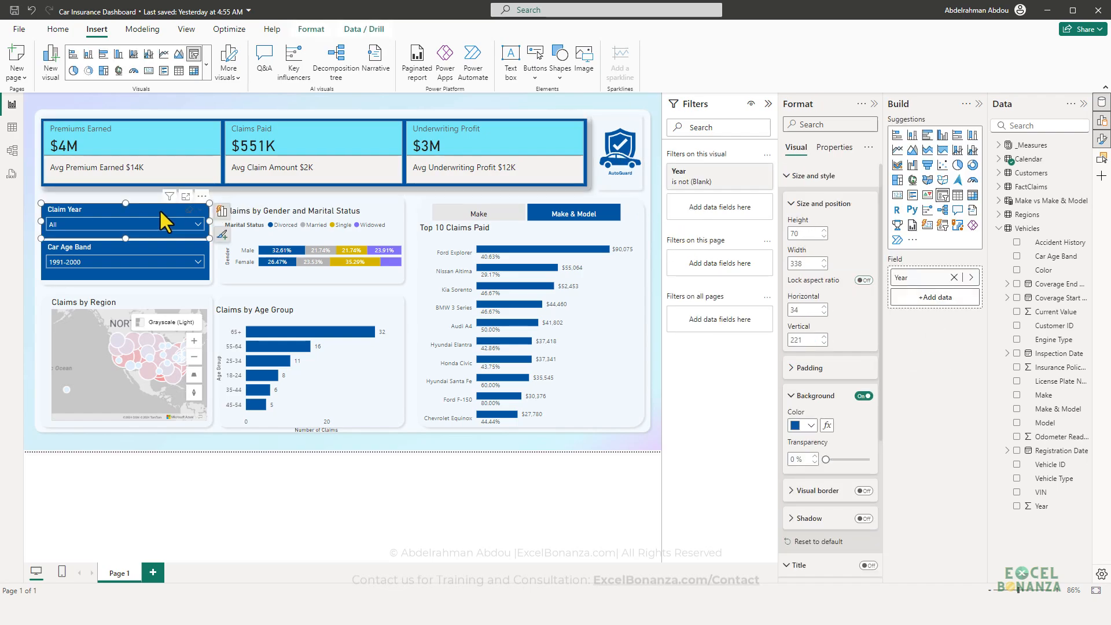
mouse_move(169, 199)
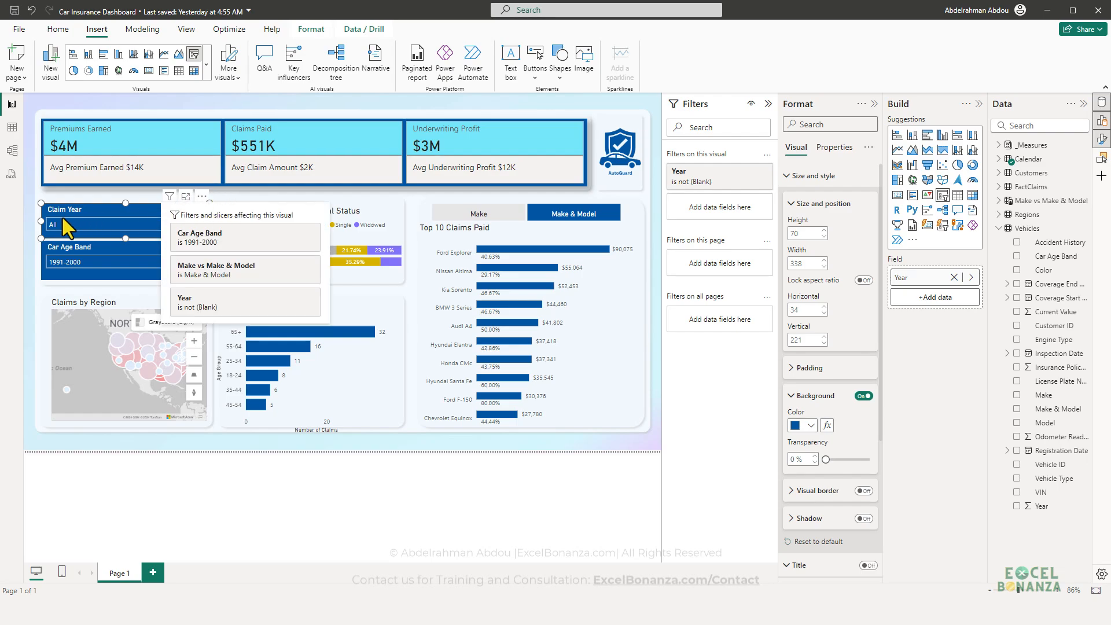
left_click(29, 238)
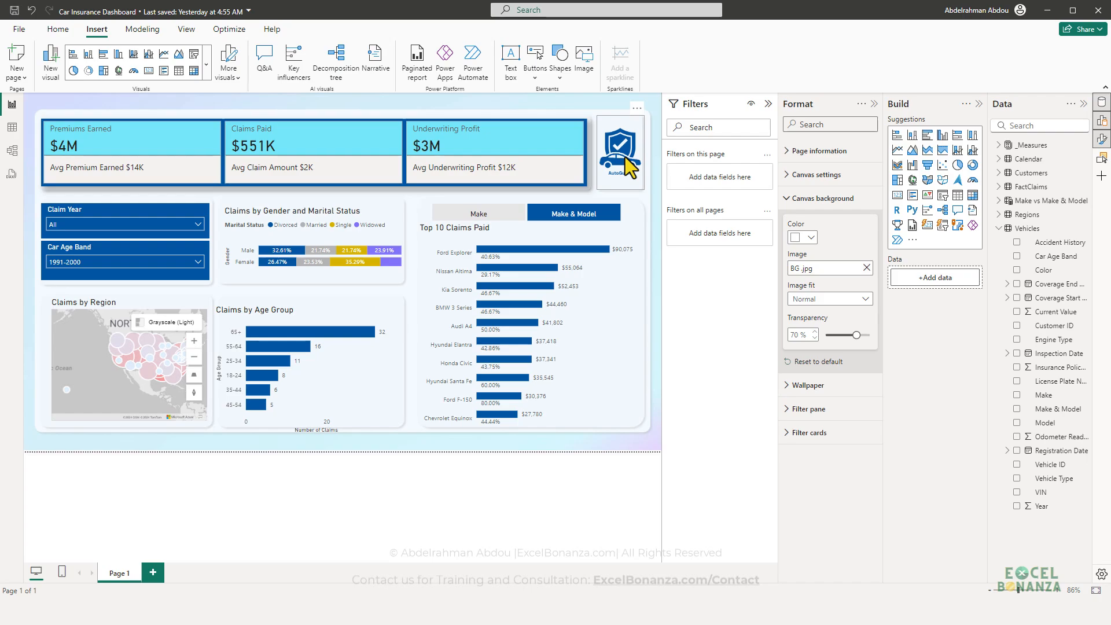
Step: Narrow both slicers from their left edges, sizing Claim Year to about 321 by 61 at horizontal 51, vertical 228
left_click(61, 280)
left_click_drag(43, 280, 49, 279)
left_click(50, 235)
left_click_drag(42, 238, 53, 234)
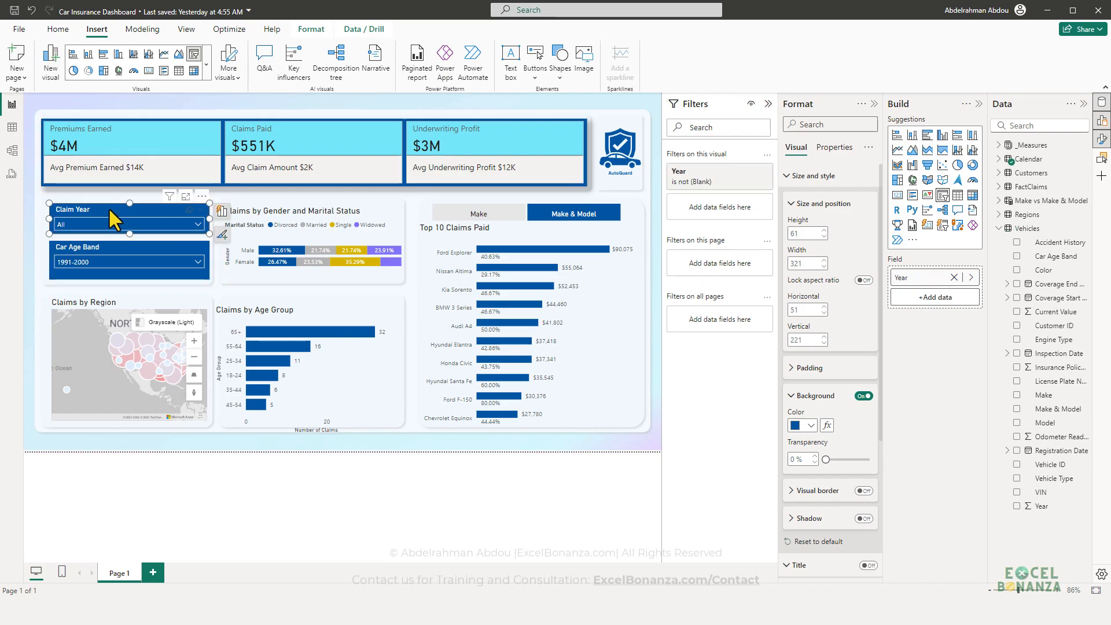
left_click_drag(109, 208, 105, 211)
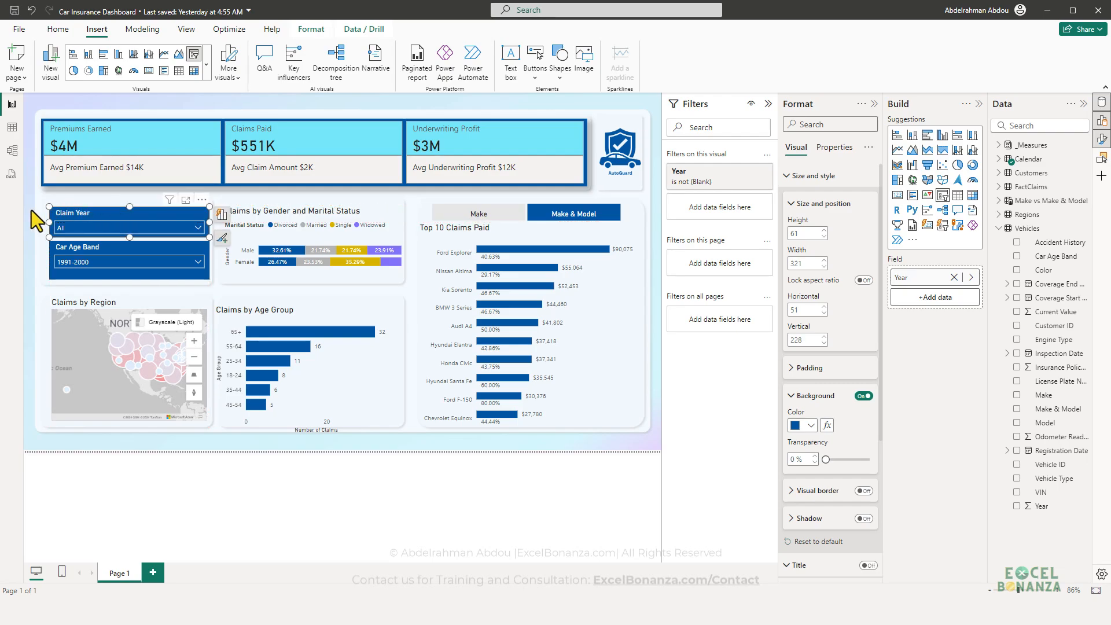
left_click(30, 210)
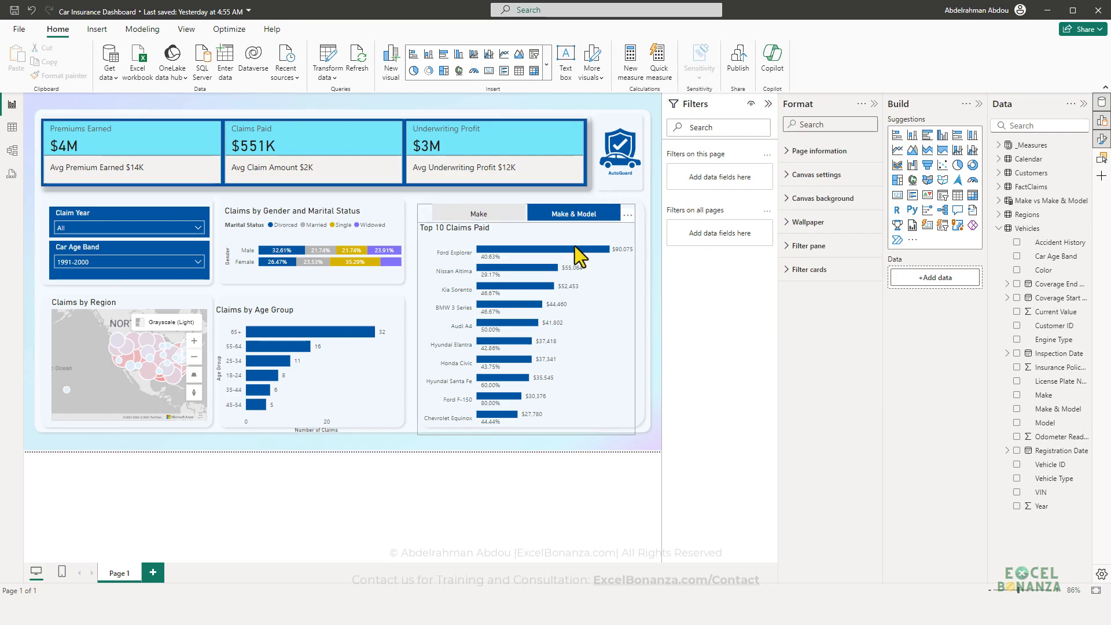
Step: Check the reference screenshot, insert the image "20240703 Filter Icon for Insurance Dashboard", and place it above the Claim Year slicer
left_click(861, 611)
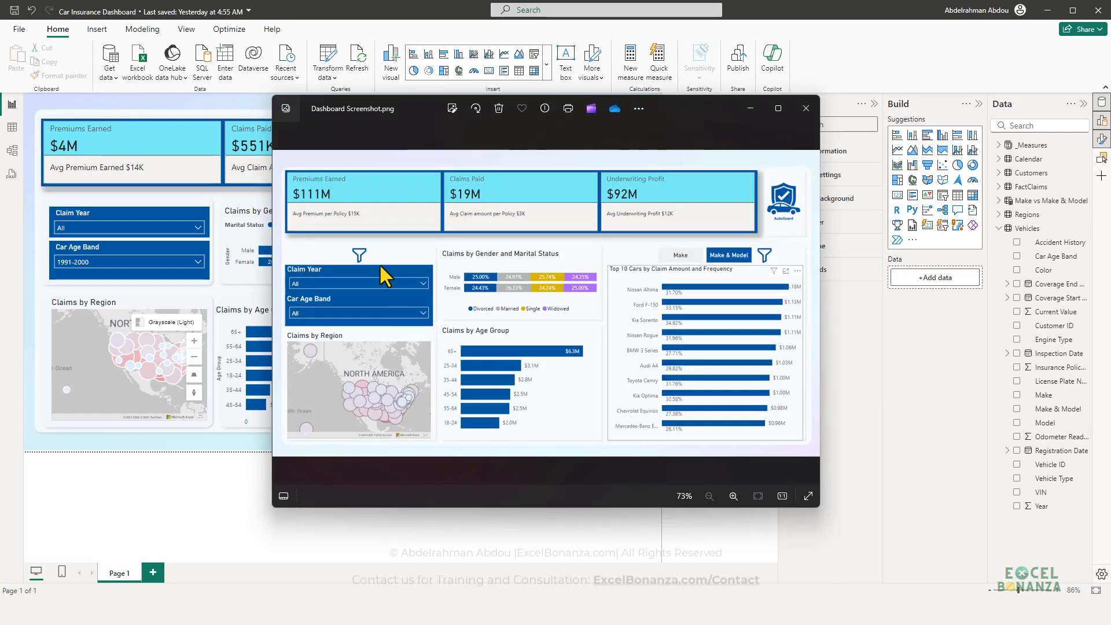
left_click(225, 488)
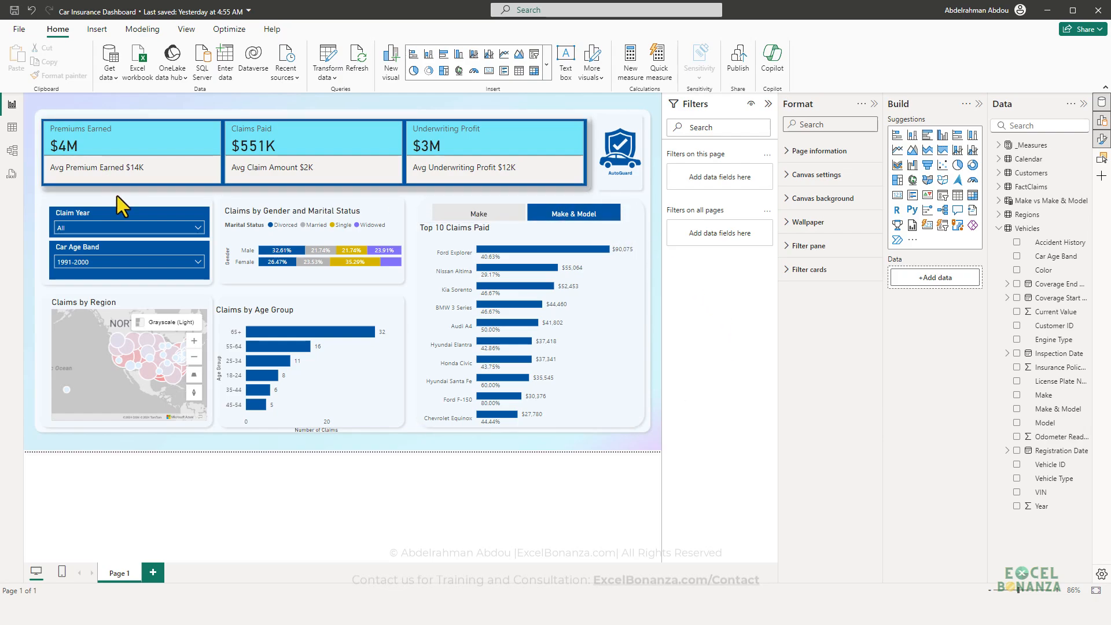
left_click(97, 29)
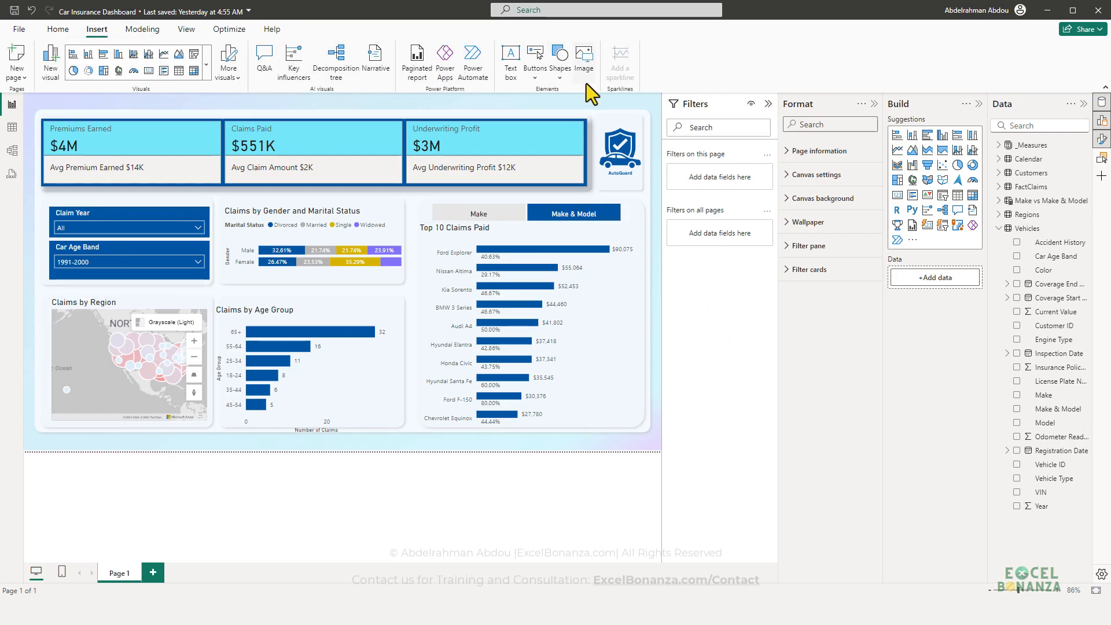
left_click(589, 65)
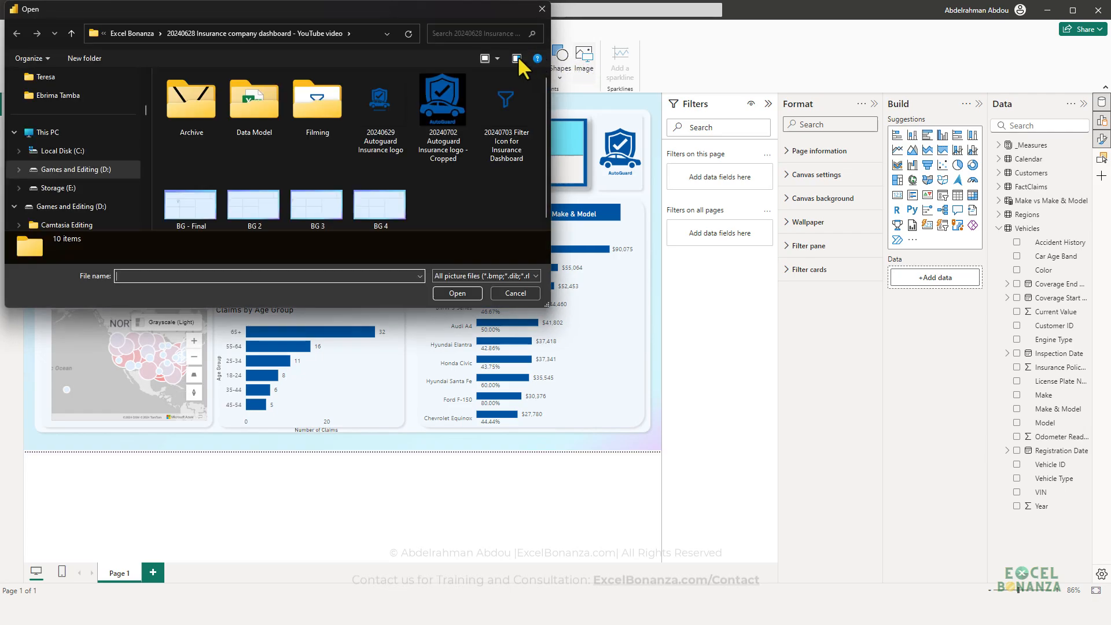
double_click(515, 143)
left_click_drag(493, 245, 124, 205)
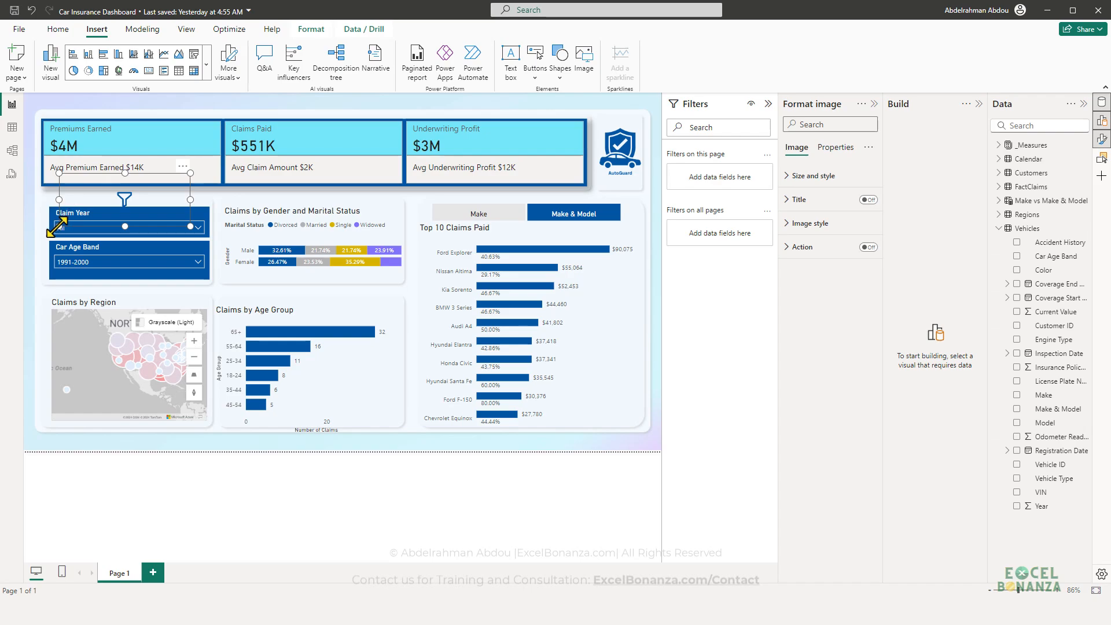
Step: Enlarge the filter icon slightly, lower the Claim Year slicer to make room, and centre the icon above it
left_click_drag(59, 226, 41, 233)
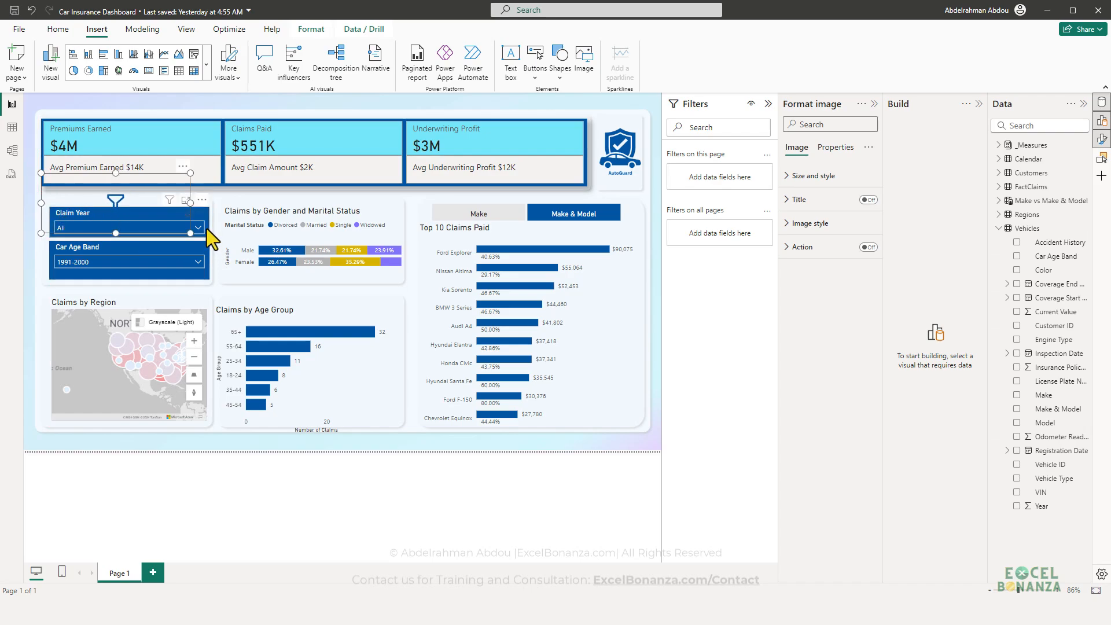
left_click_drag(207, 228, 207, 235)
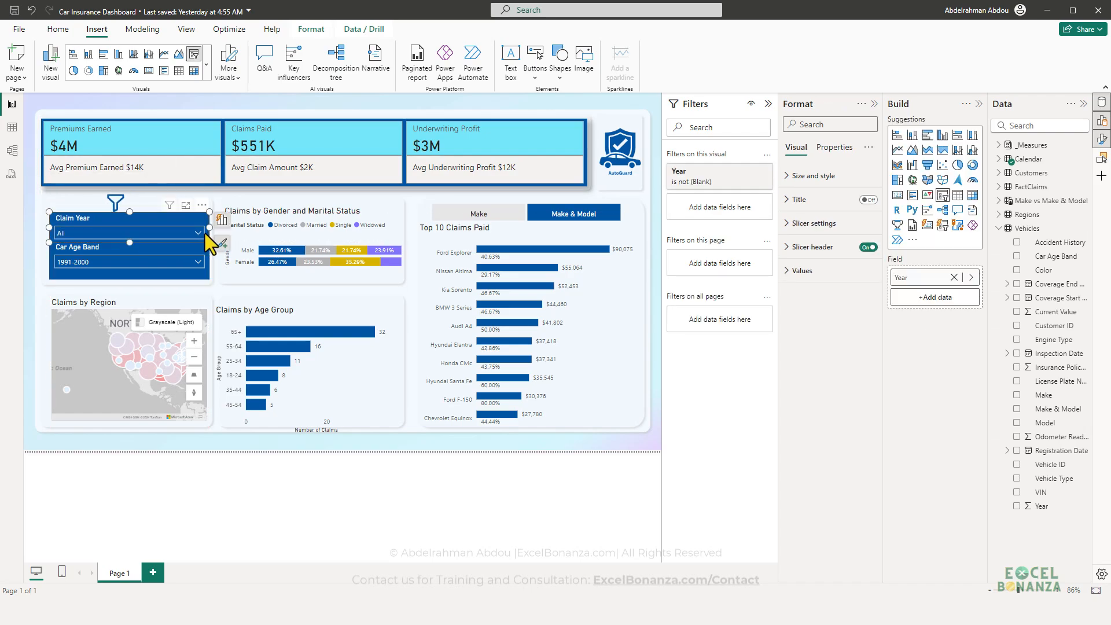
left_click_drag(115, 202, 129, 199)
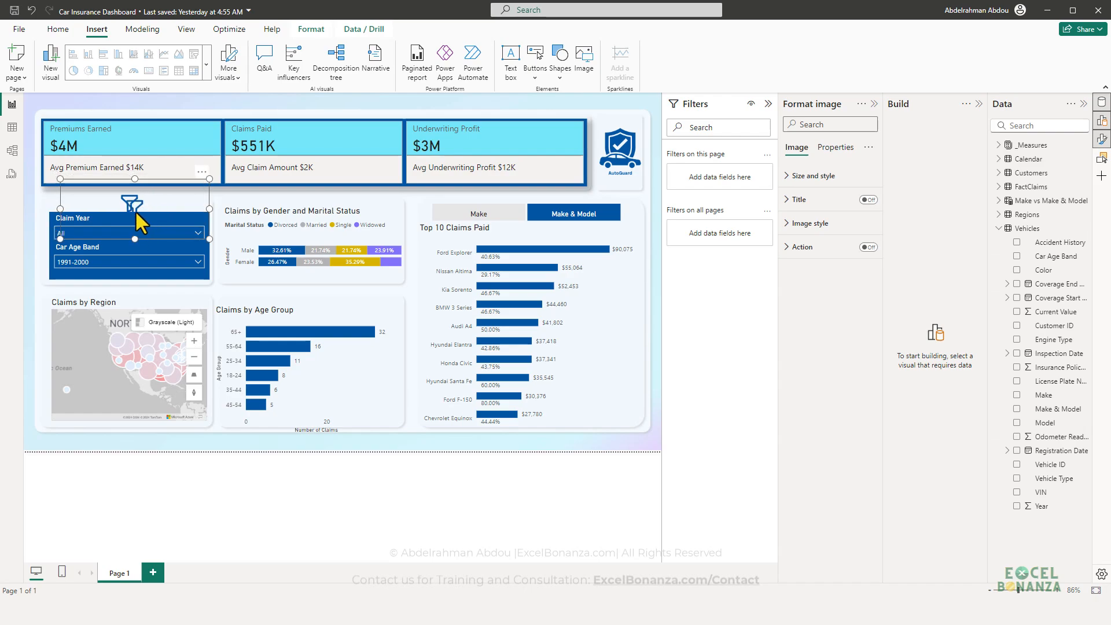
Step: Duplicate the filter icon, narrow the copy's frame, and place it beside the Make & Model option of the Top 10 Claims Paid slicer
left_click_drag(135, 210, 575, 245)
left_click(430, 216)
left_click_drag(438, 219, 627, 210)
left_click(574, 246)
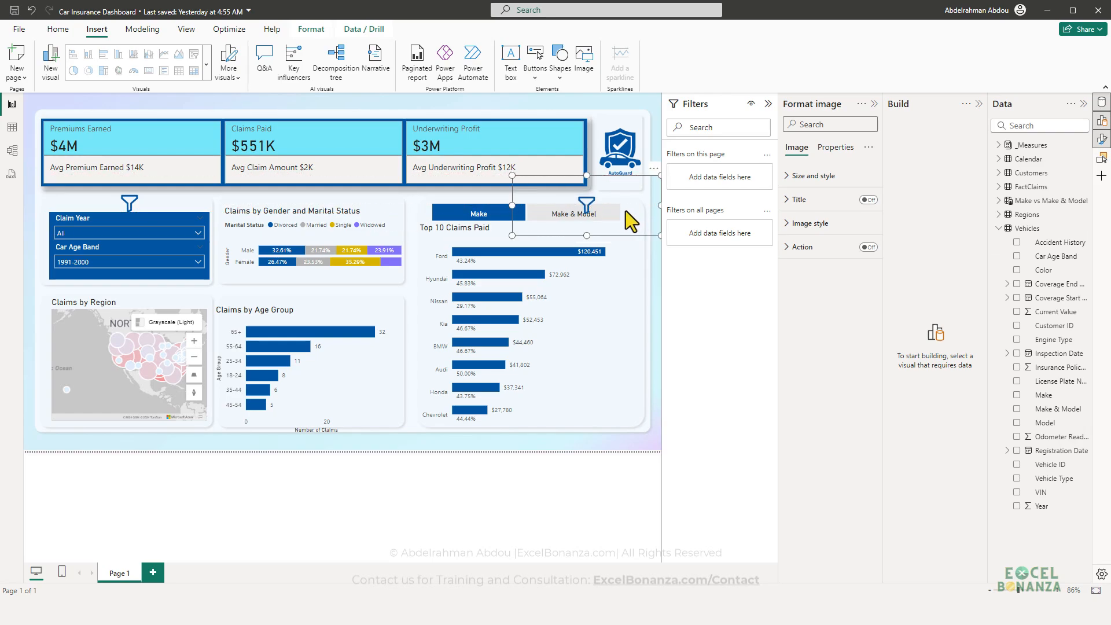
left_click_drag(516, 206, 630, 208)
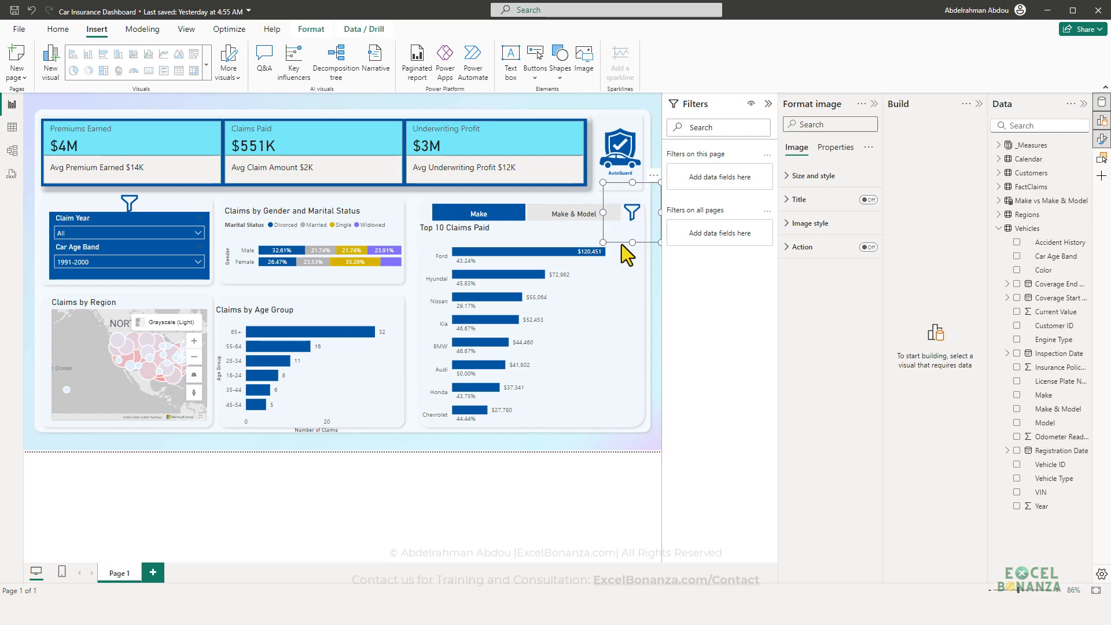
left_click(654, 294)
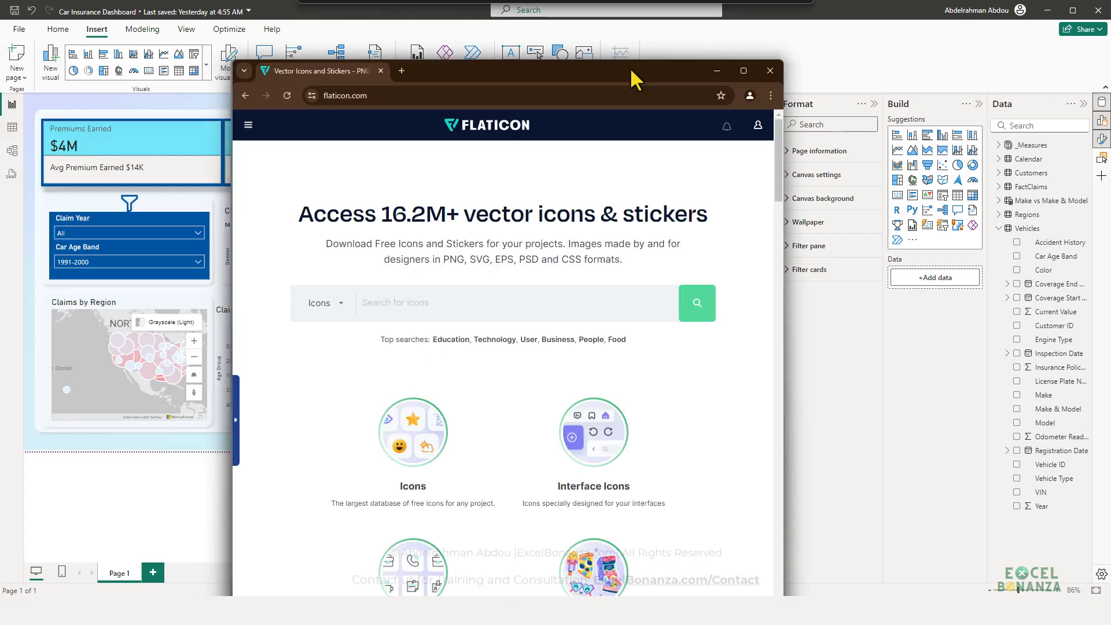
Step: Switch to the Flaticon website, search for "filter" icons, view the first outline funnel icon, and return to the Power BI report
left_click_drag(629, 67, 623, 52)
double_click(623, 52)
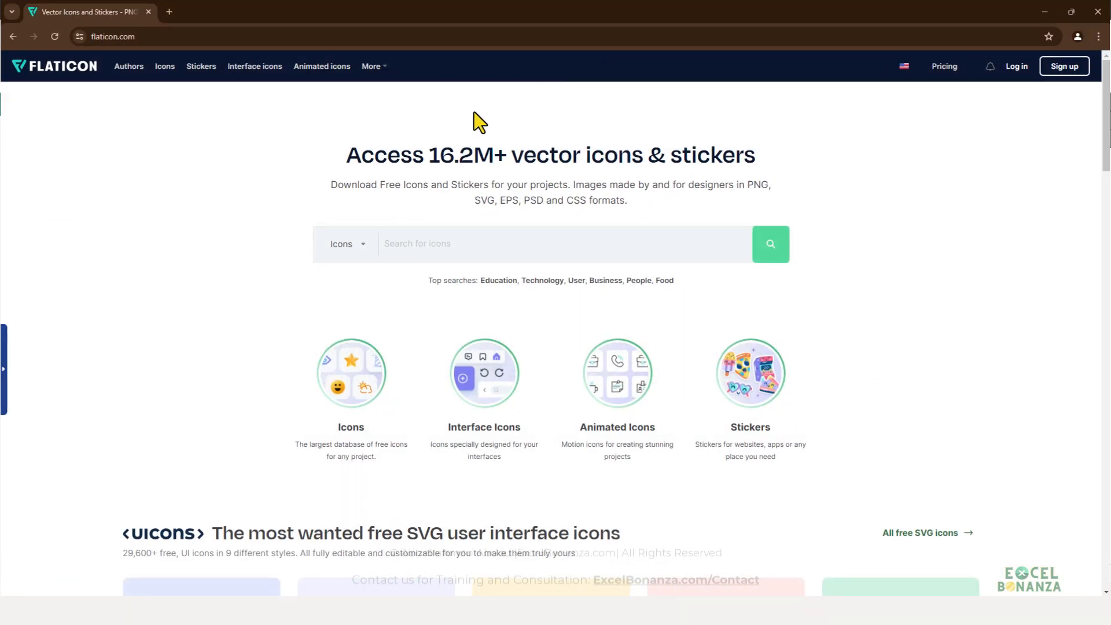
left_click(442, 248)
key("Return")
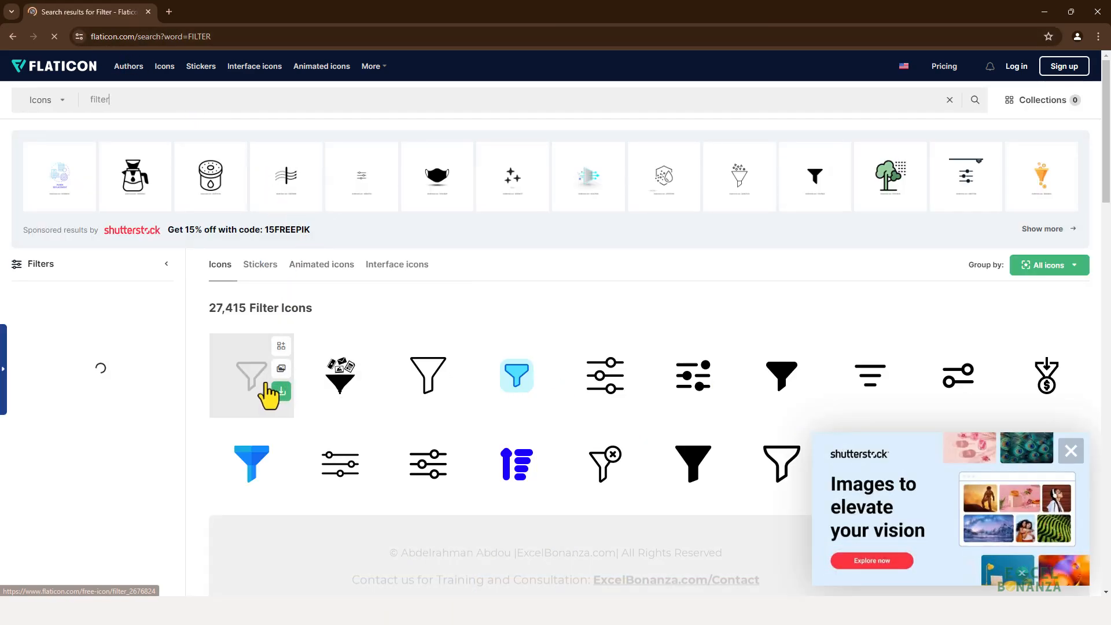
left_click(246, 375)
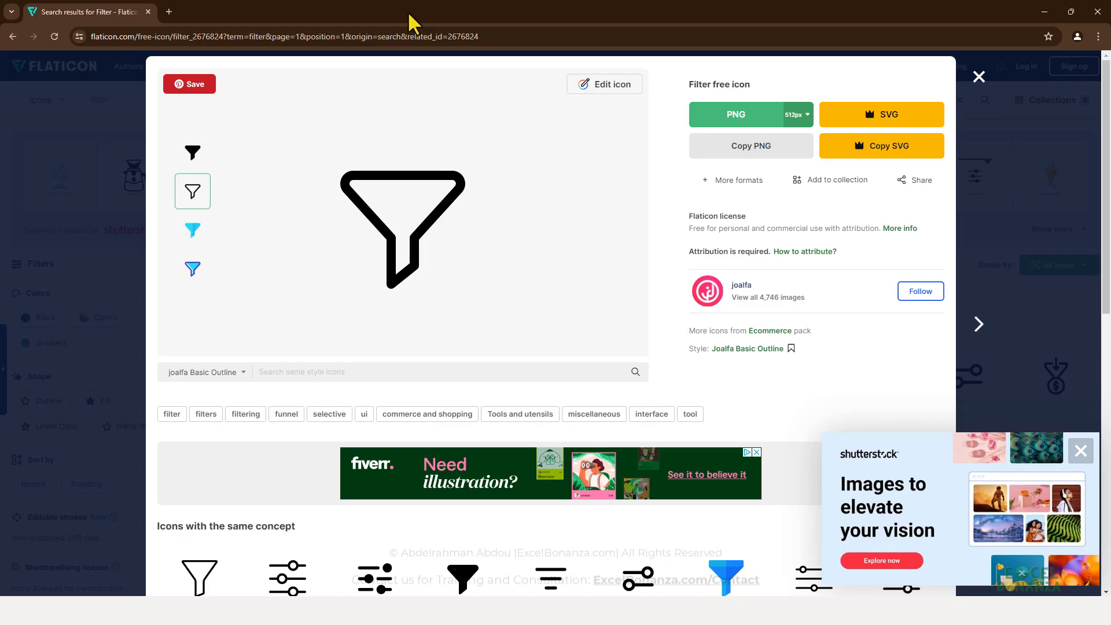
double_click(471, 16)
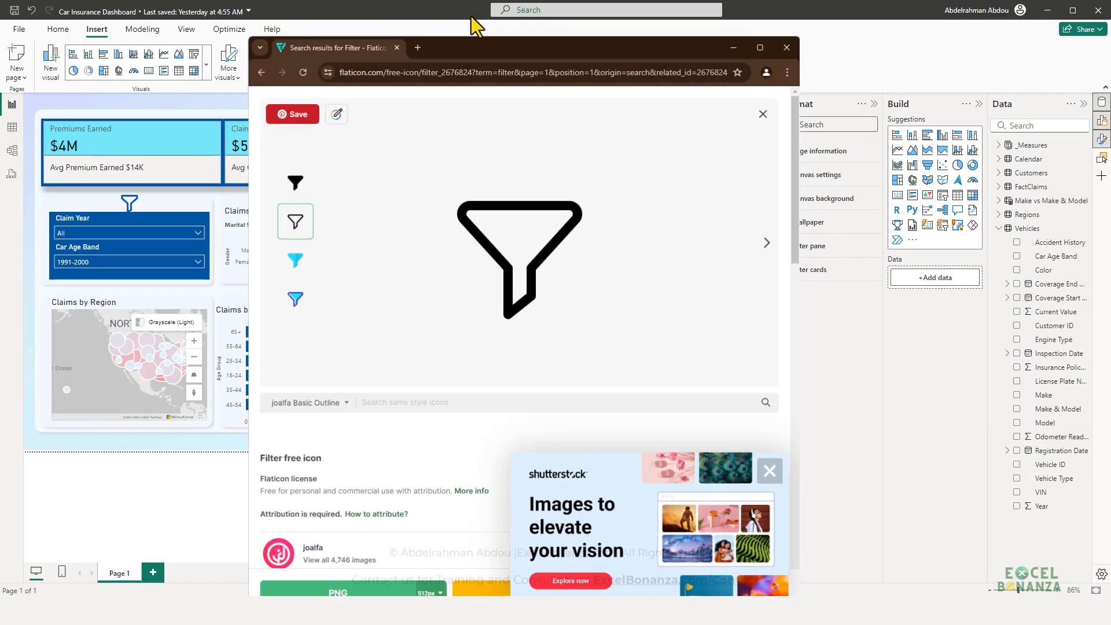
left_click(733, 47)
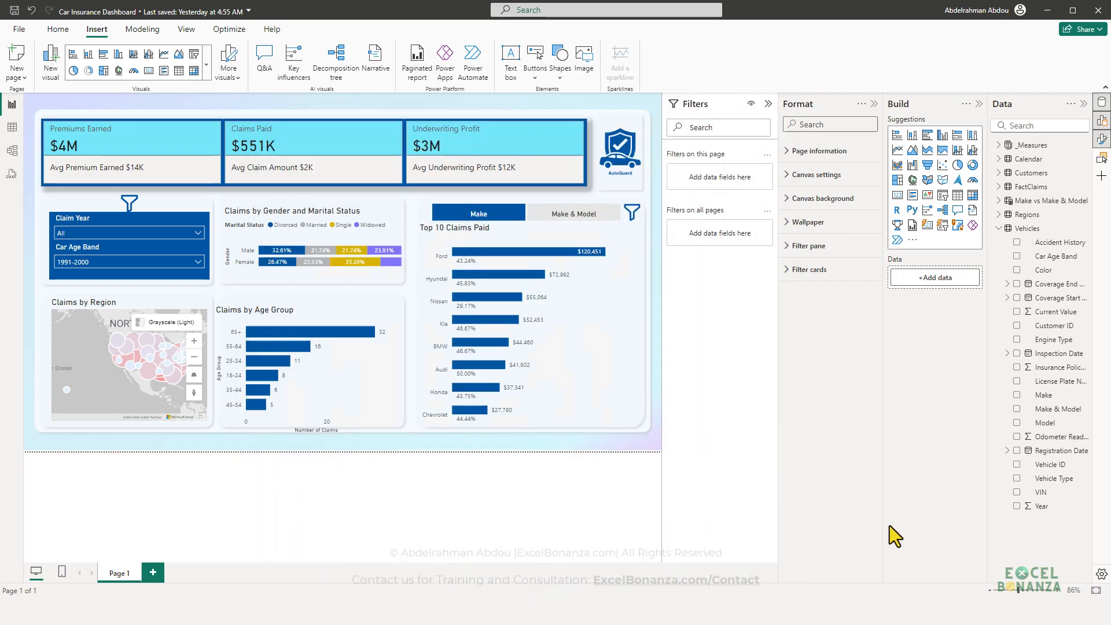
Step: Bring up the reference image Dashboard Screenshot.png and reposition it to compare it with the finished dashboard layout
left_click(859, 612)
left_click_drag(442, 110, 659, 104)
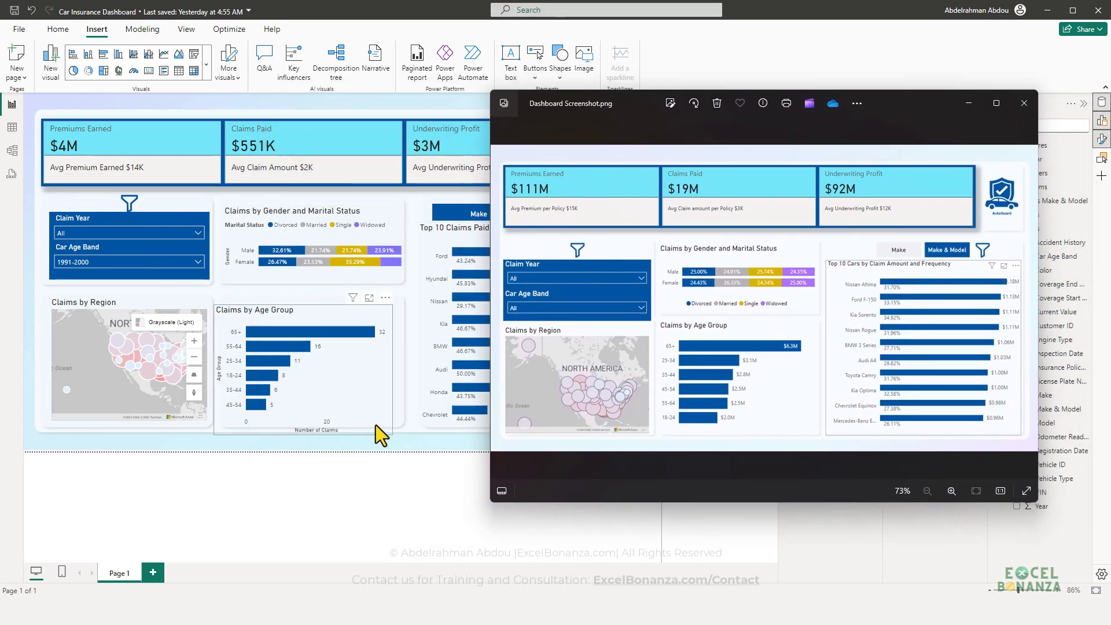
left_click_drag(623, 122, 221, 100)
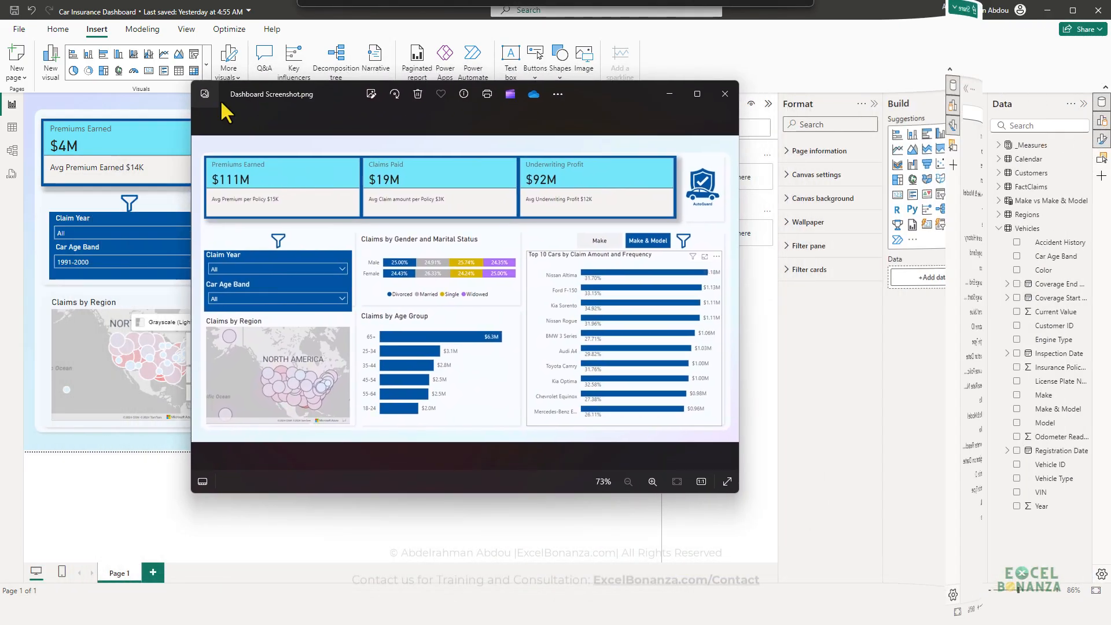